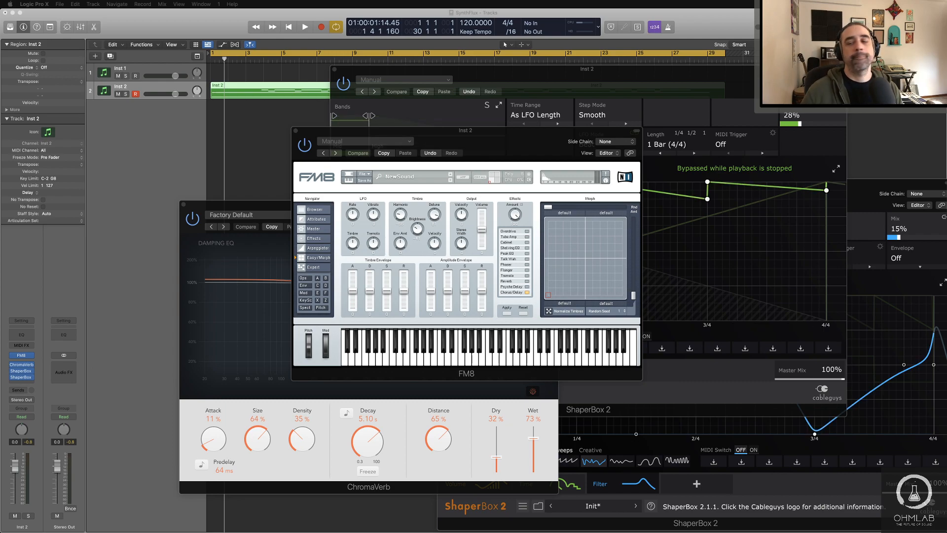
# Step: Switch to Logic Pro, close the FM8, both ShaperBox 2 and the ChromaVerb plug-in windows, and deselect the region
pyautogui.press('super+Tab')
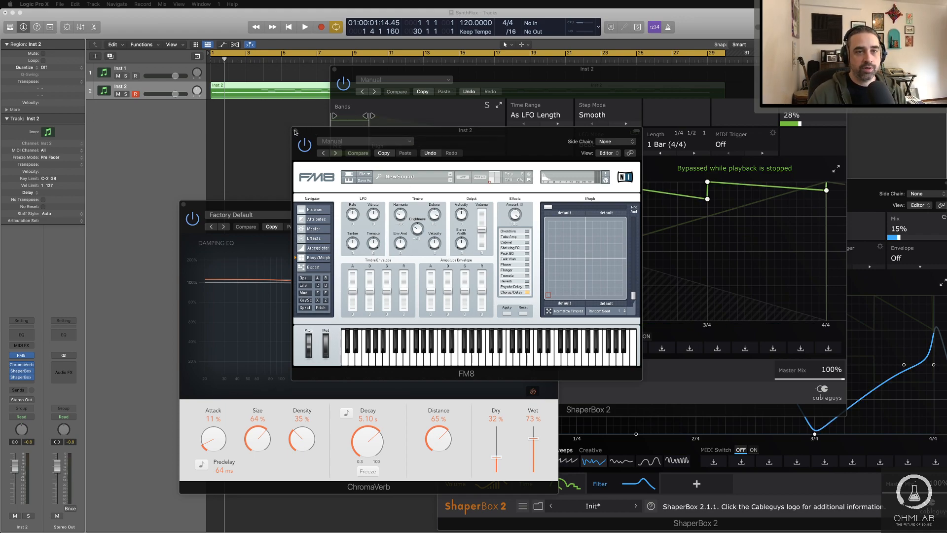
pyautogui.click(555, 136)
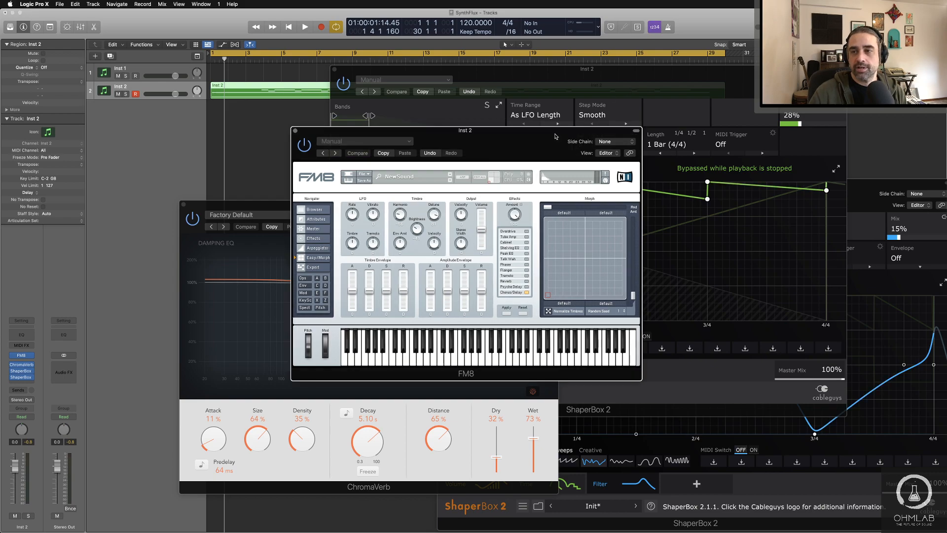
pyautogui.click(295, 131)
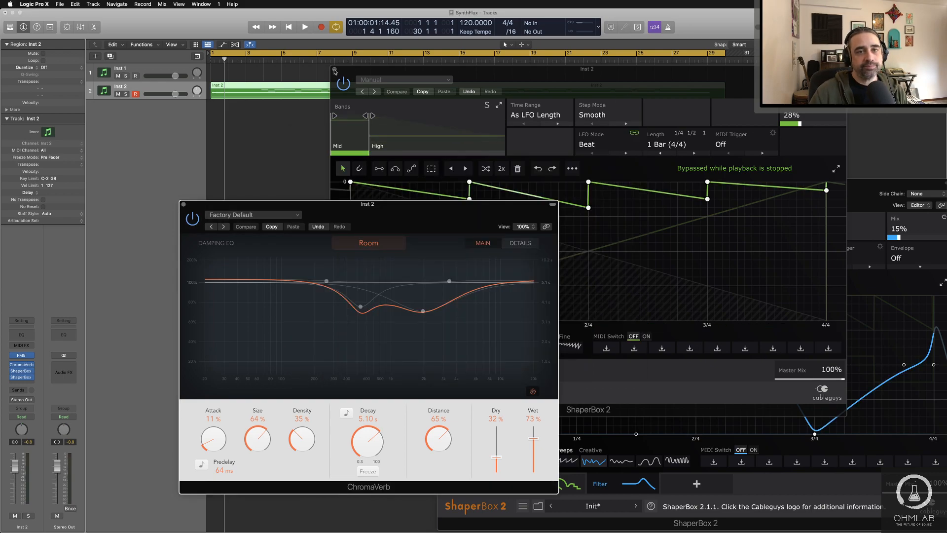
pyautogui.click(335, 70)
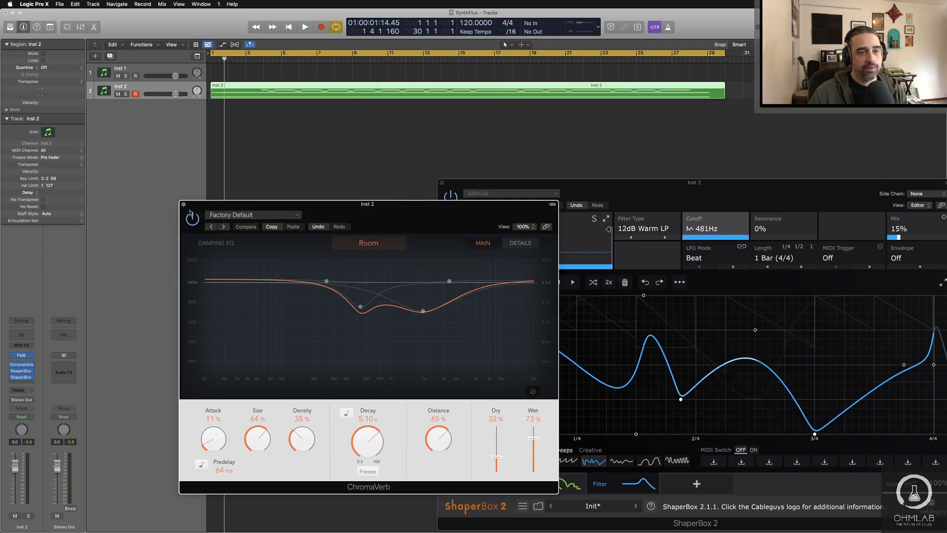
pyautogui.click(644, 187)
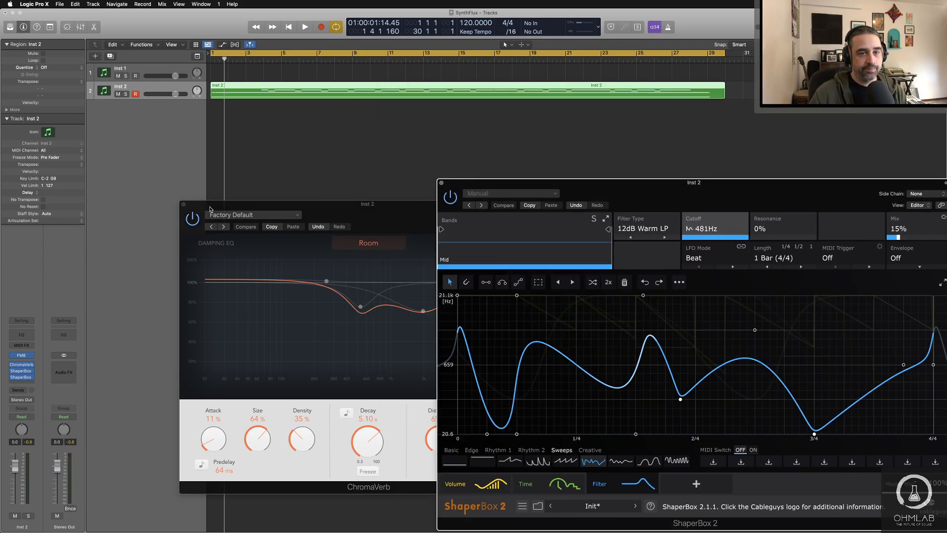
pyautogui.click(442, 183)
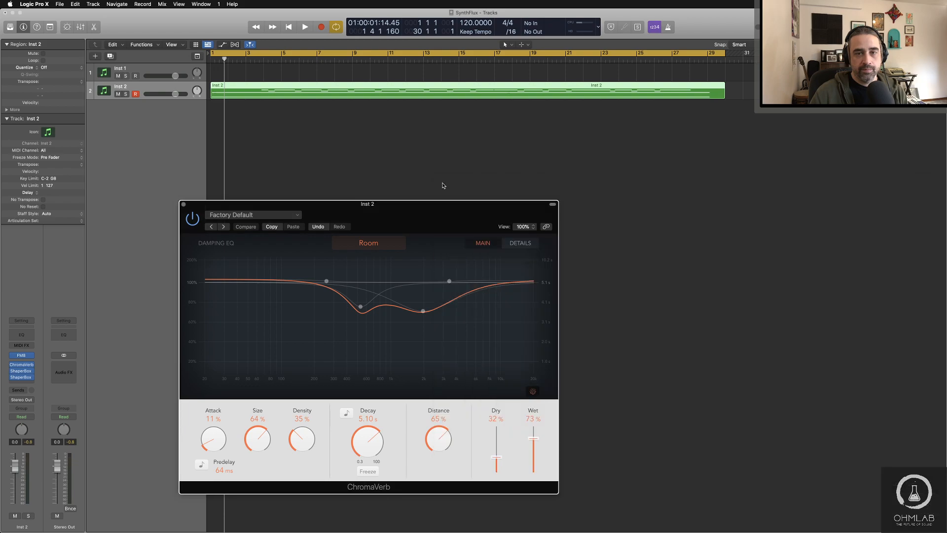
pyautogui.click(183, 203)
pyautogui.click(401, 191)
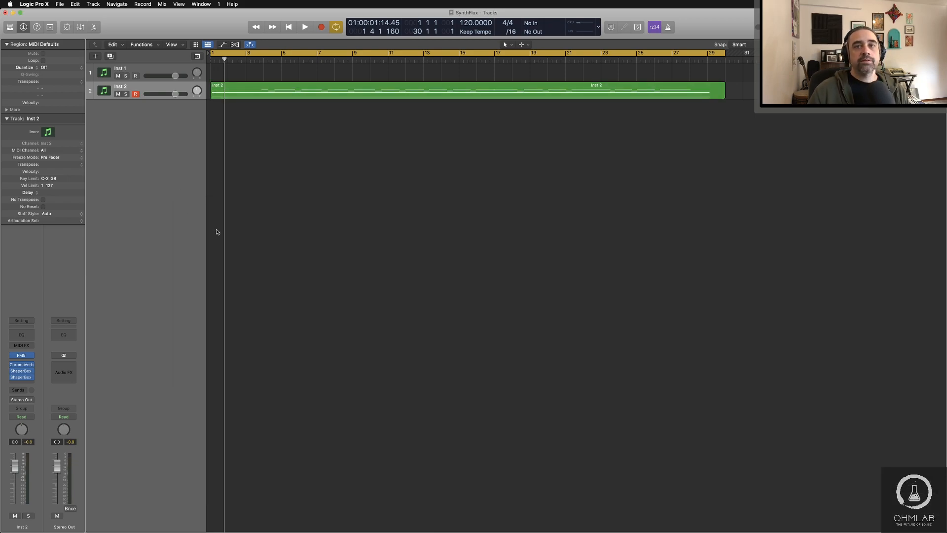
# Step: Save and close the SynthFlux project, and create a new project with one software instrument track
pyautogui.press('super+s')
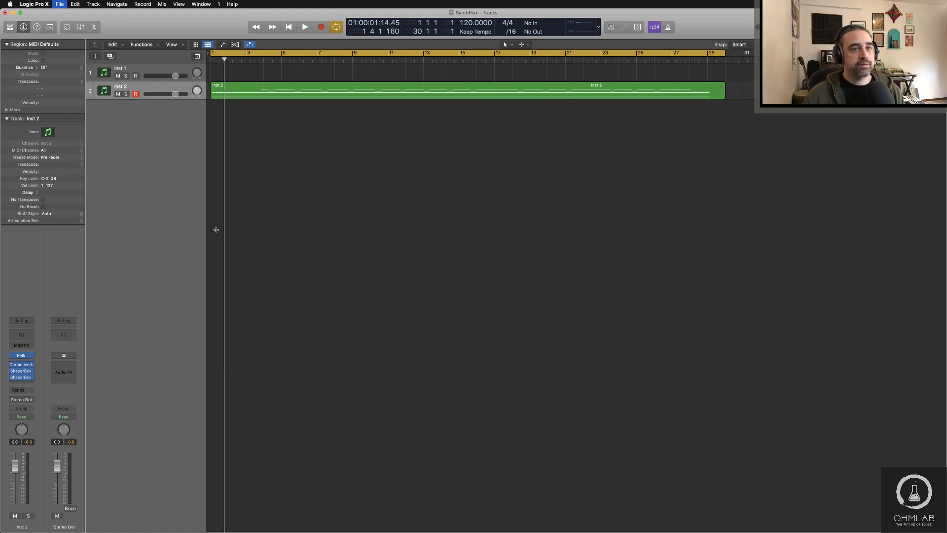
pyautogui.click(5, 13)
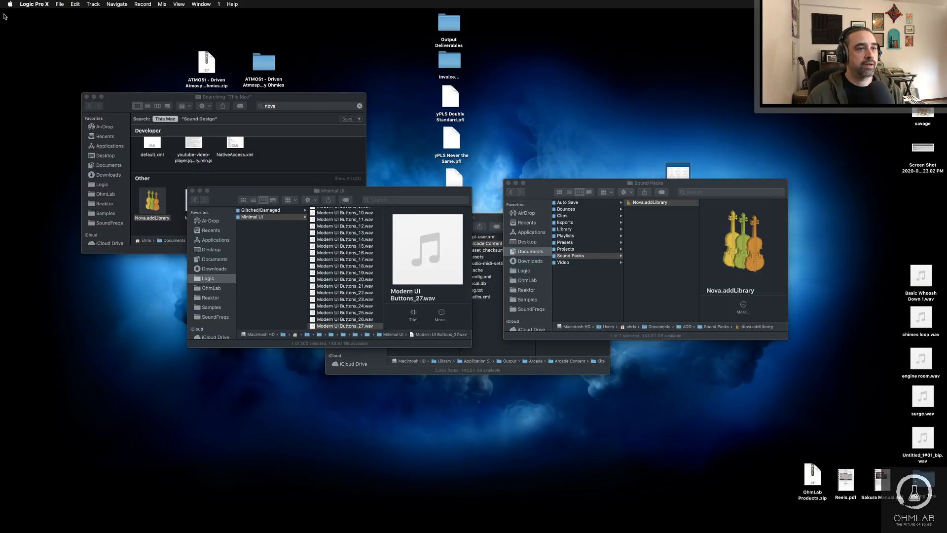
pyautogui.click(60, 5)
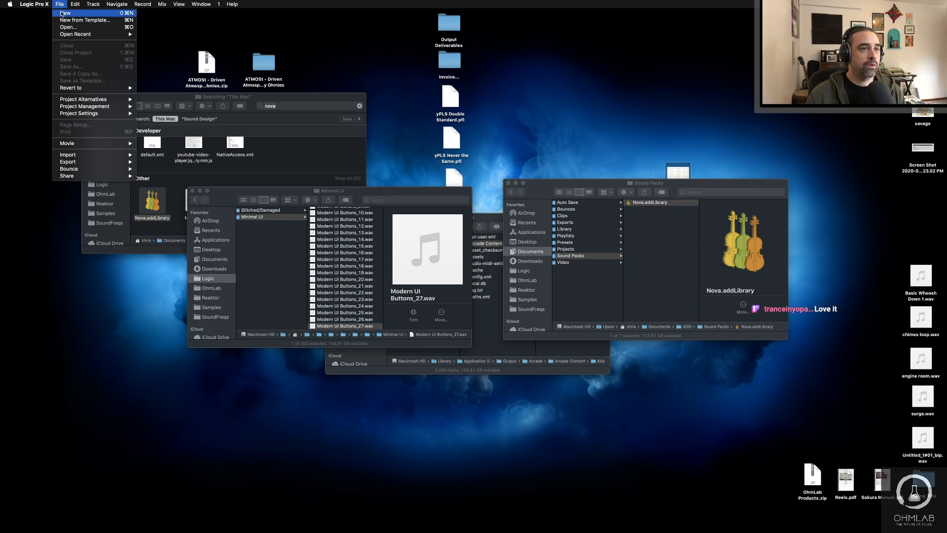
pyautogui.click(61, 11)
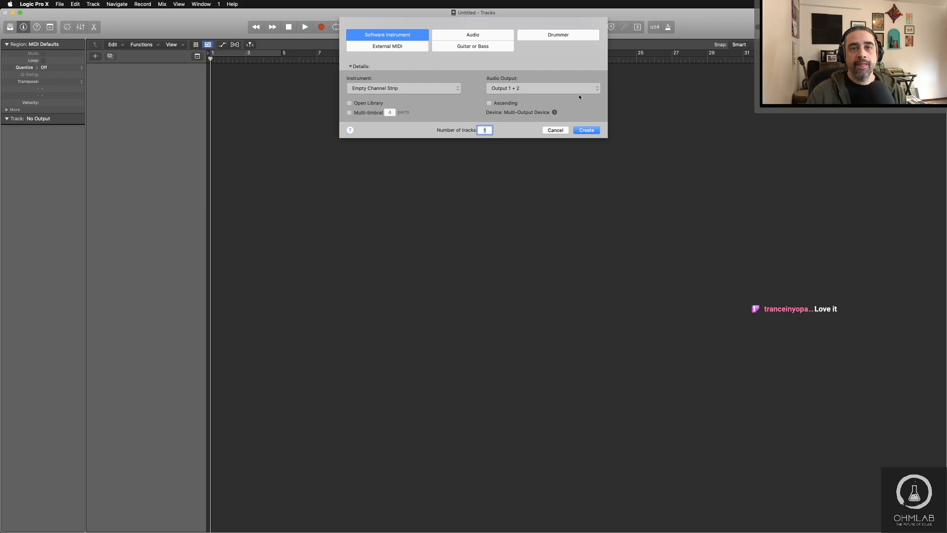
pyautogui.click(586, 130)
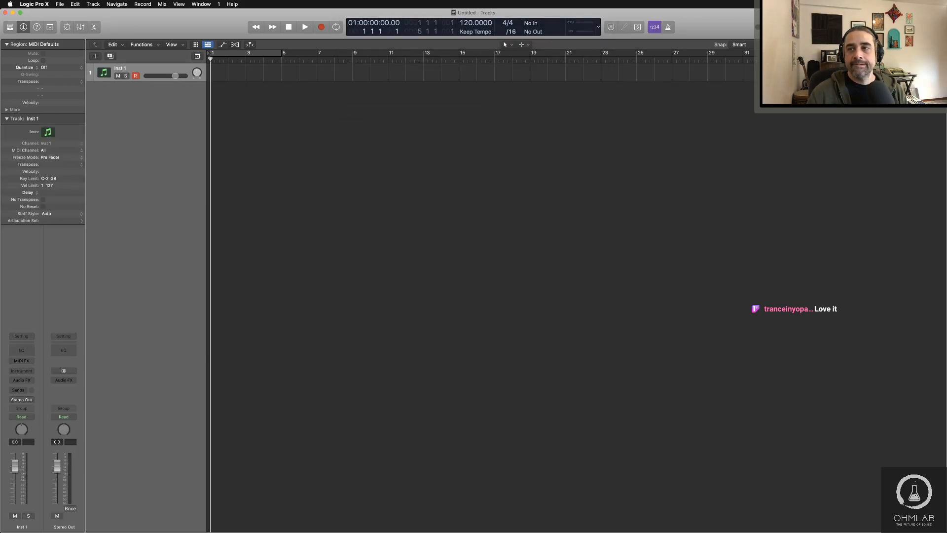
# Step: Open the project notes and enter the title "Community Halloween Project"
pyautogui.click(910, 26)
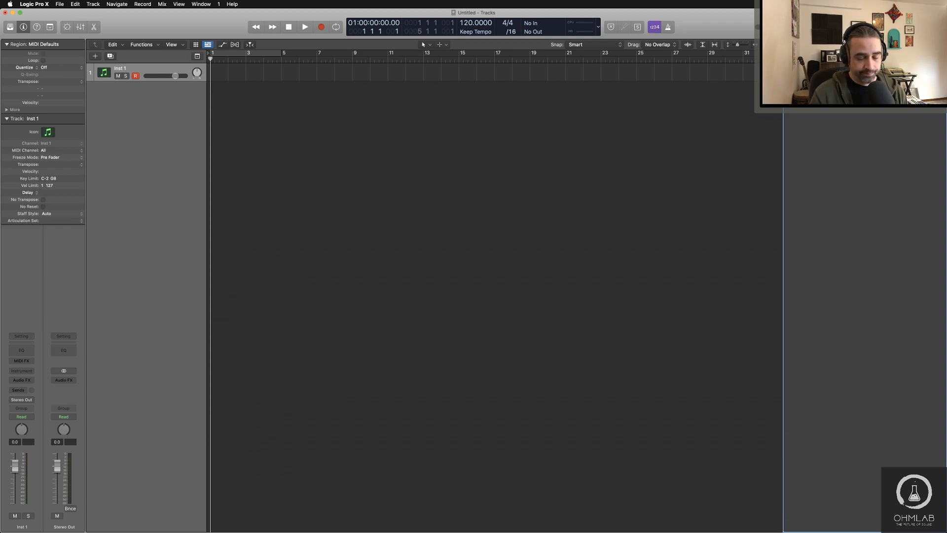
pyautogui.write('mmunity Halloween')
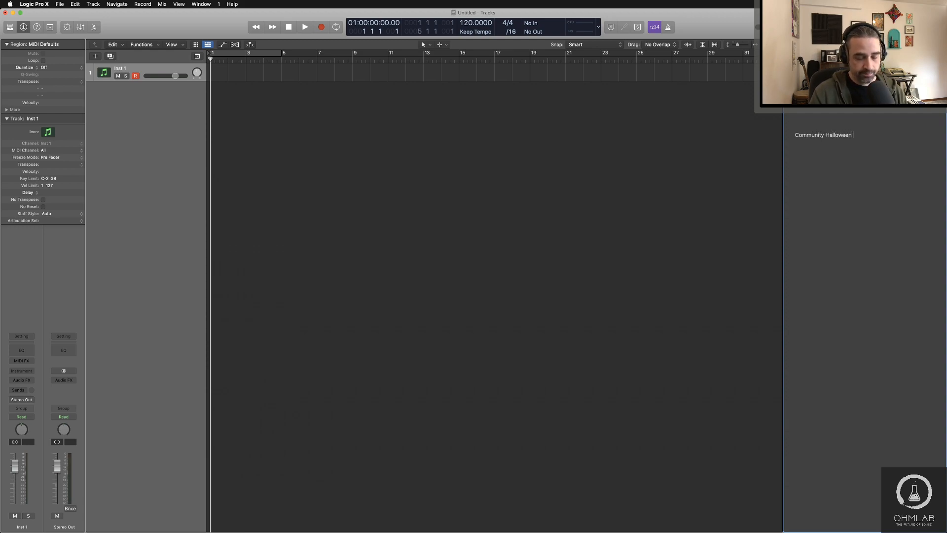
pyautogui.write(' Challen')
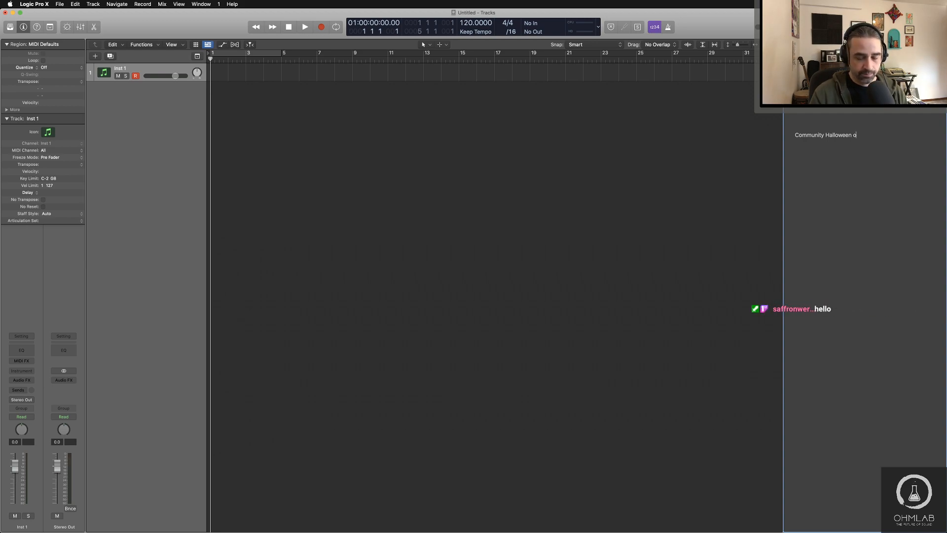
pyautogui.write('roject')
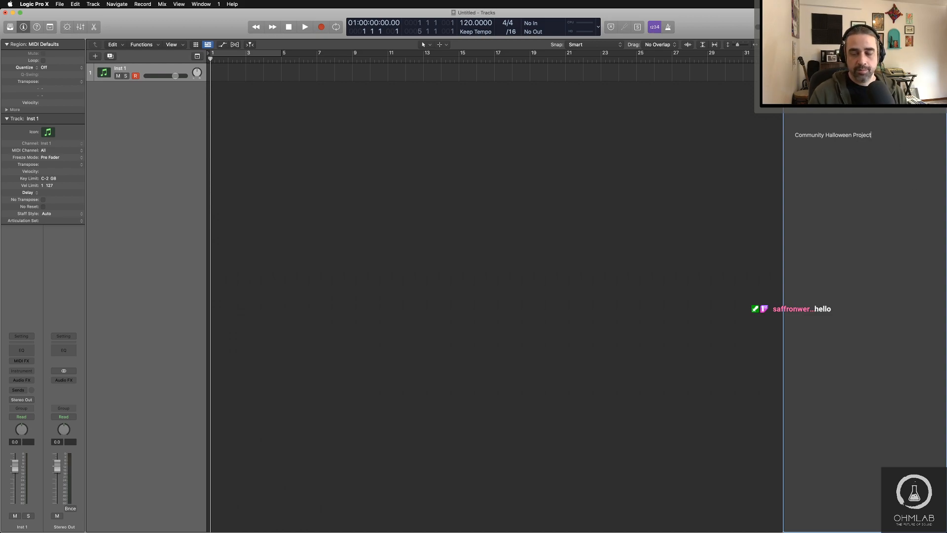
# Step: Set the note title's font size to 48 and move the Fonts window beside the notes, clear of the text
pyautogui.moveTo(883, 133); pyautogui.dragTo(744, 134)
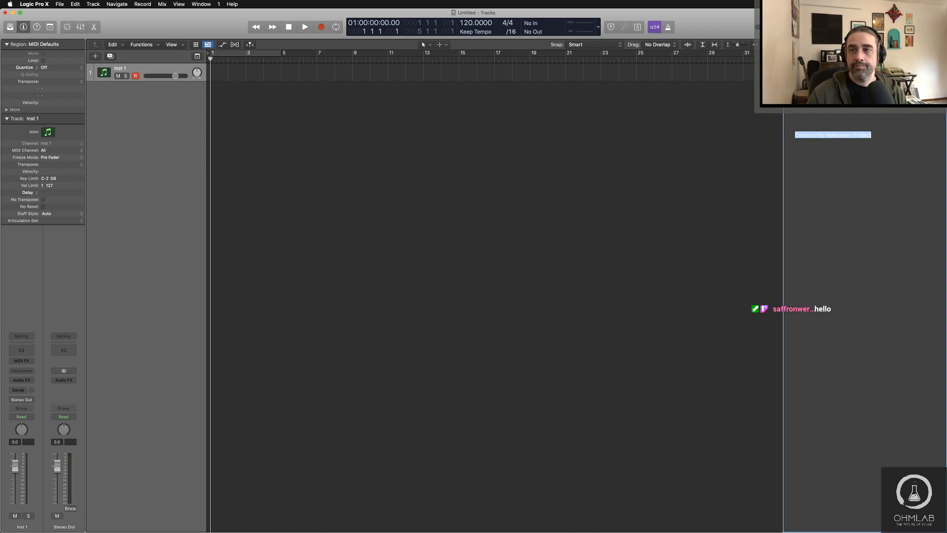
pyautogui.press('super+t')
pyautogui.scroll(-1, 926, 332)
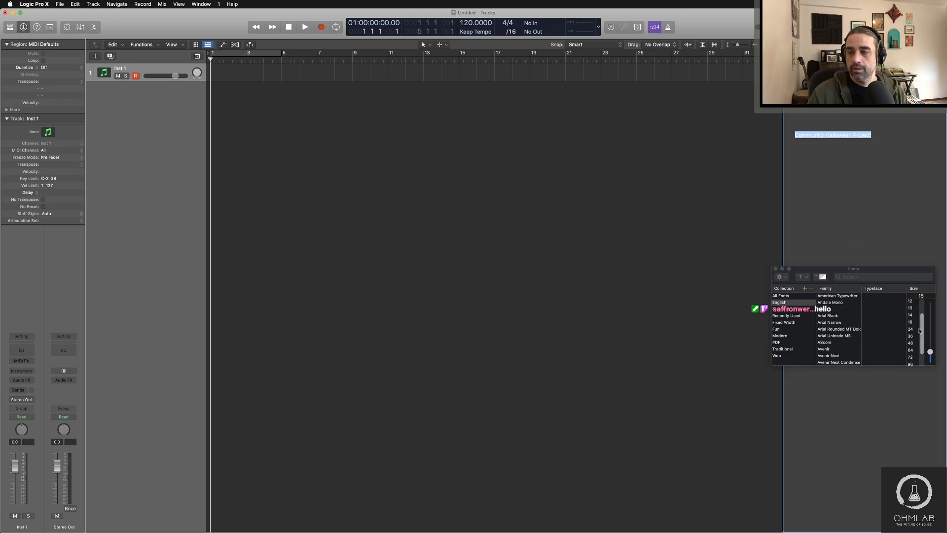
pyautogui.click(915, 343)
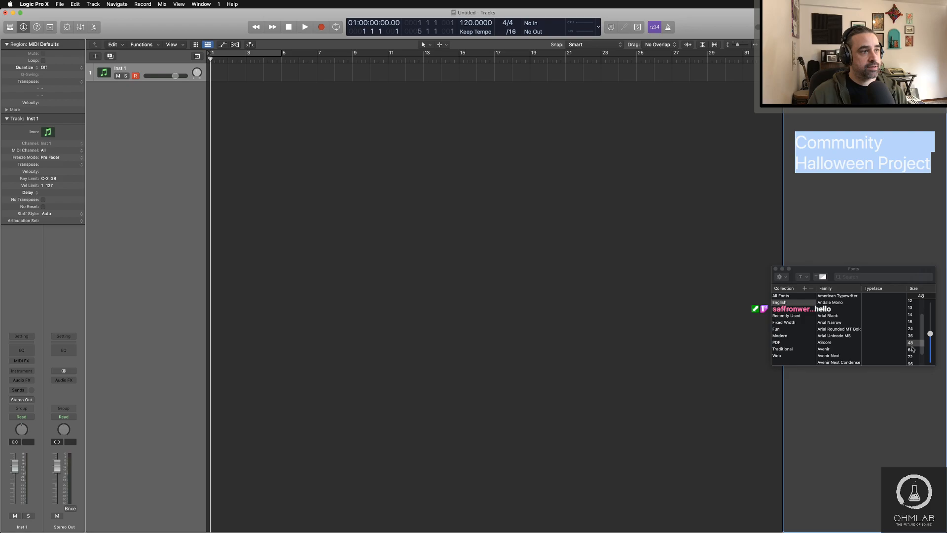
pyautogui.moveTo(863, 269); pyautogui.dragTo(718, 91)
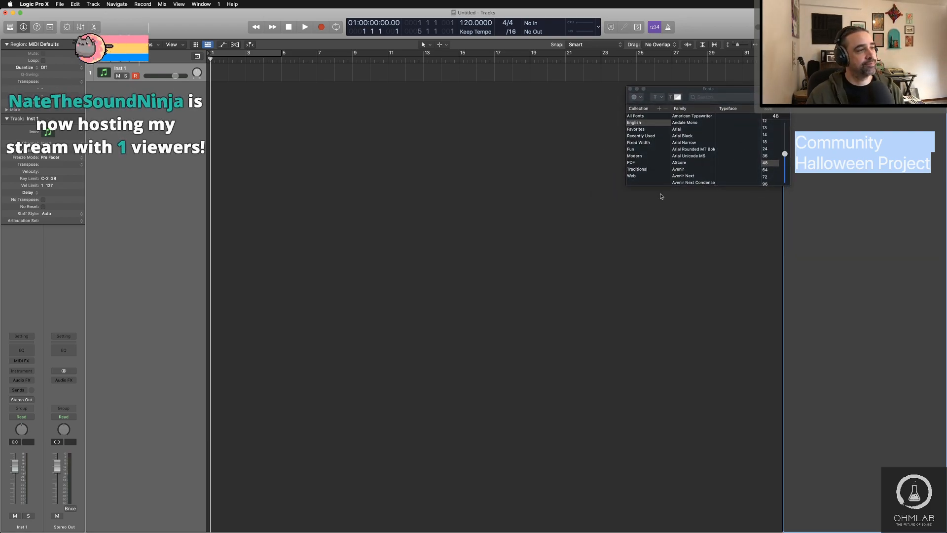
pyautogui.moveTo(767, 90); pyautogui.dragTo(766, 135)
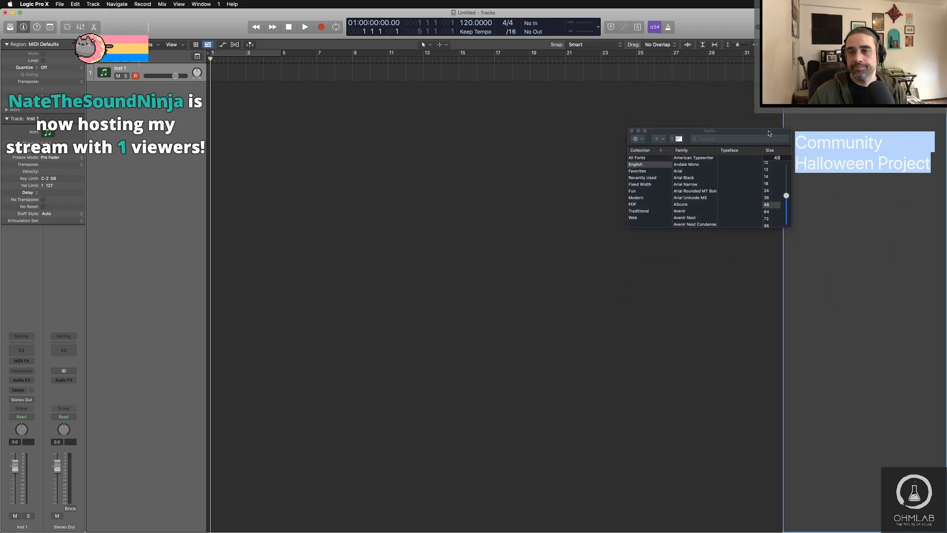
# Step: Add the item "1. Sample Challenge" below the title, separated by a blank line
pyautogui.click(846, 198)
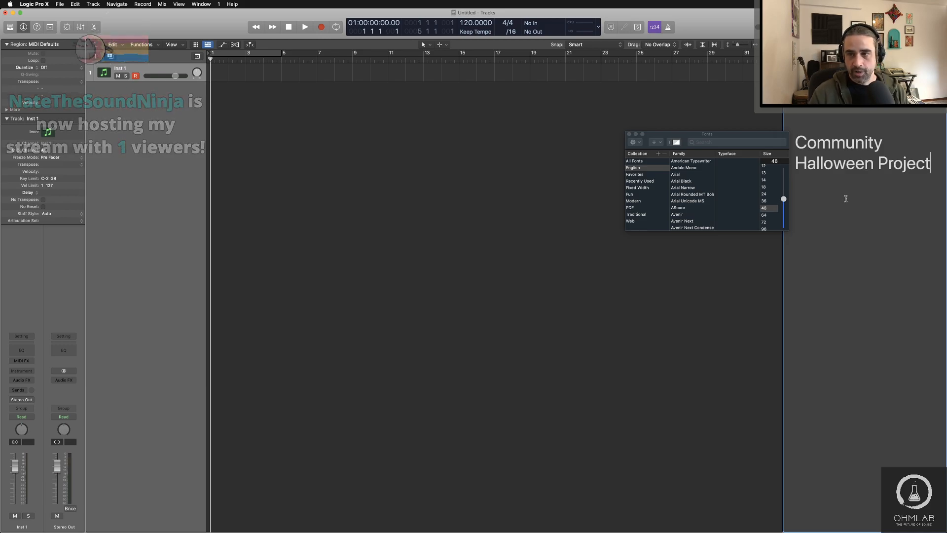
pyautogui.press('Return')
pyautogui.press('Return')
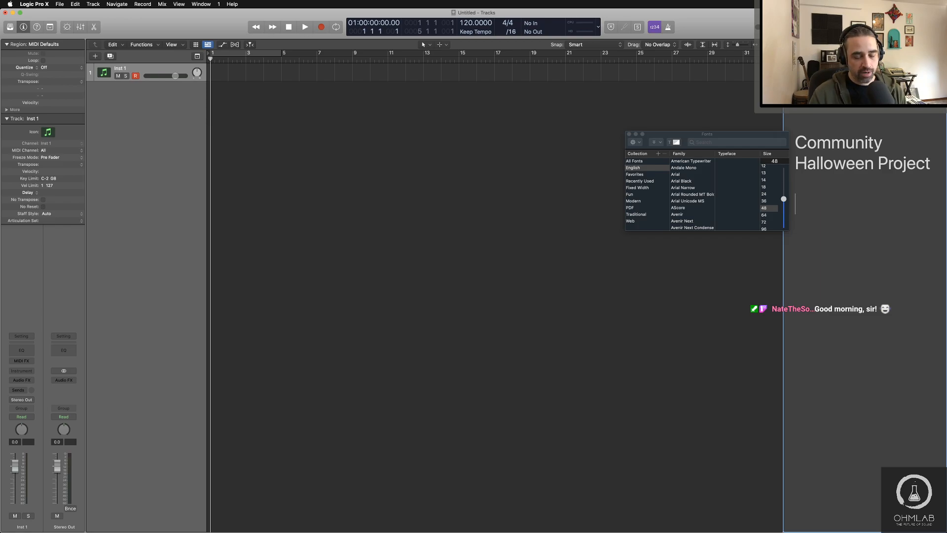
pyautogui.write('1. Sam')
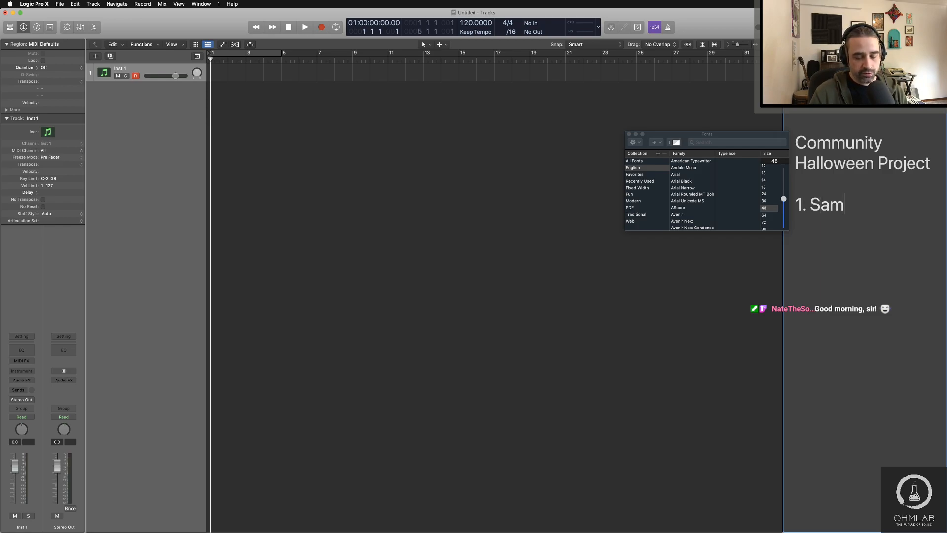
pyautogui.write('ple Challenge')
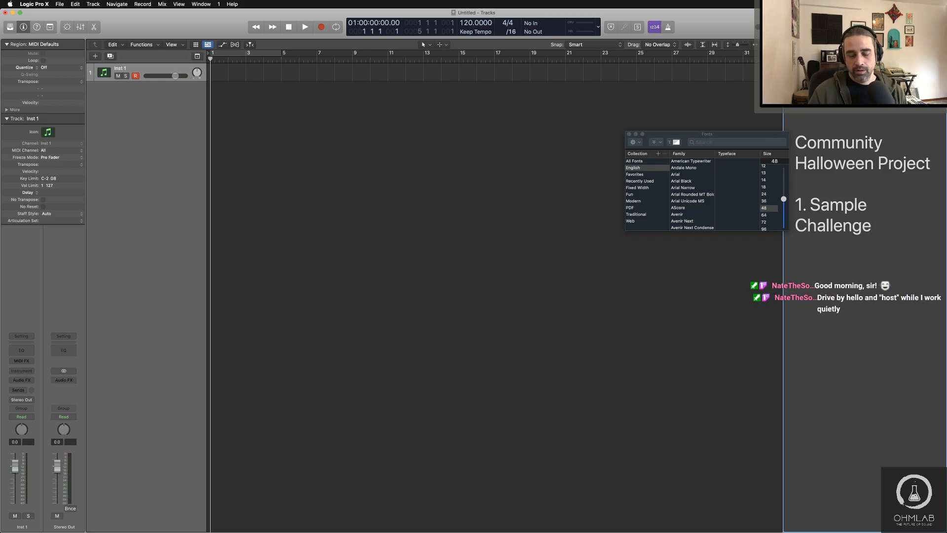
# Step: Add the line "~Find/make random sounds you think will be good for a spooky theme." under Sample Challenge and set its font size to 36
pyautogui.press('Return')
pyautogui.write('`')
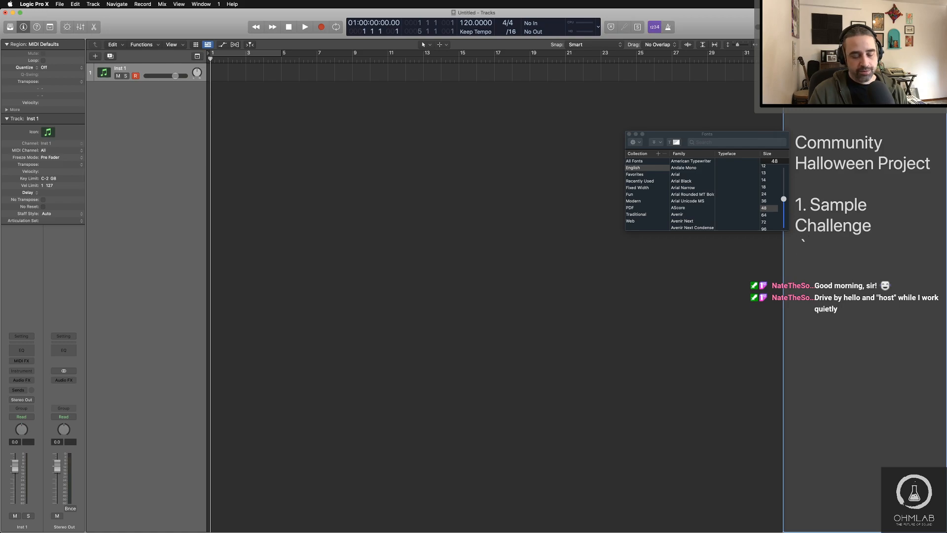
pyautogui.write('Find/')
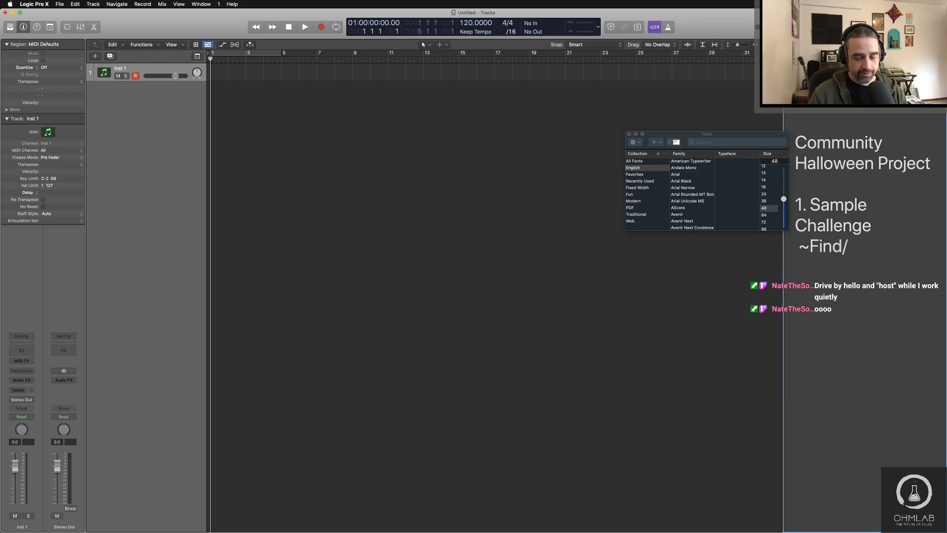
pyautogui.write('make/')
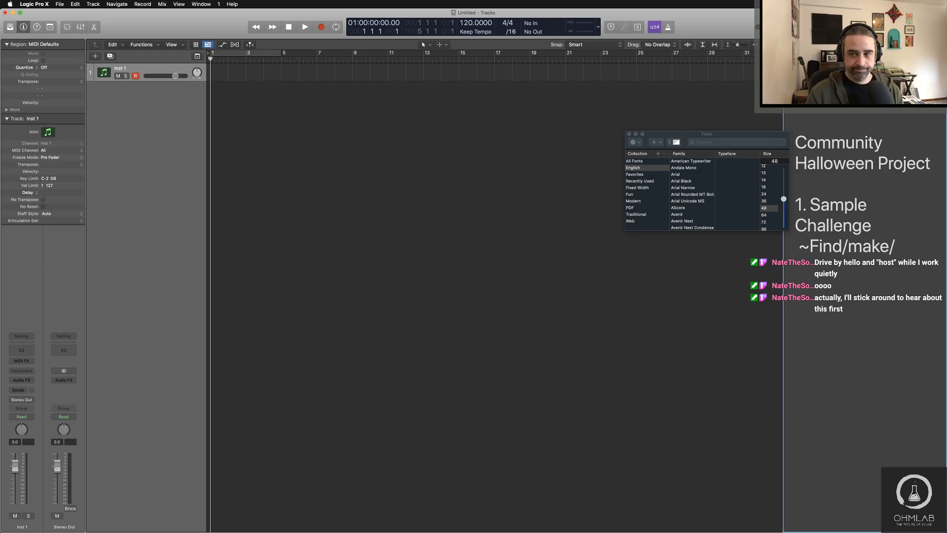
pyautogui.press('BackSpace')
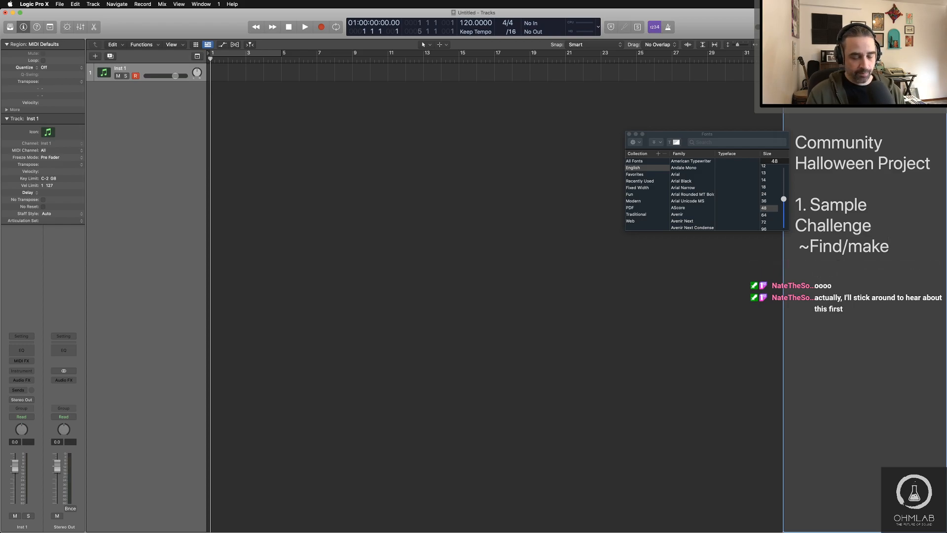
pyautogui.write('random ')
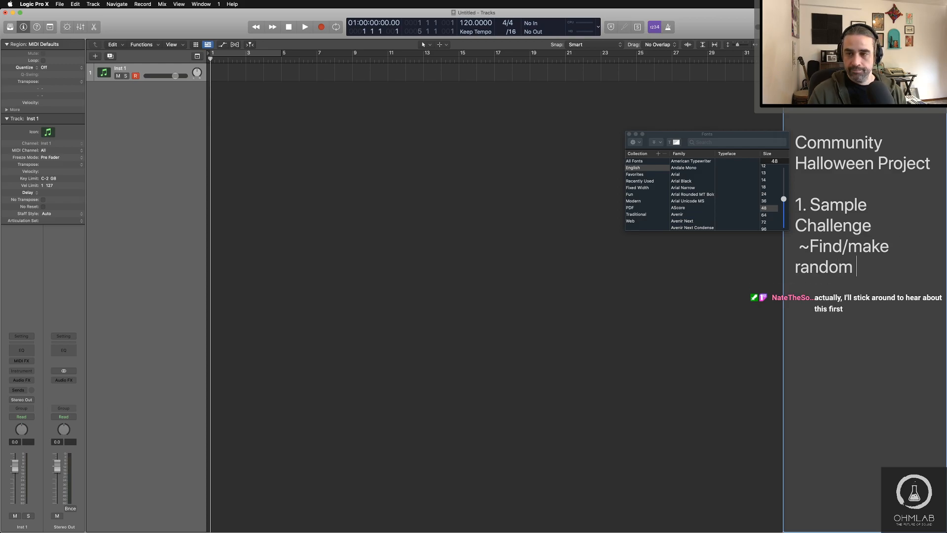
pyautogui.write('s')
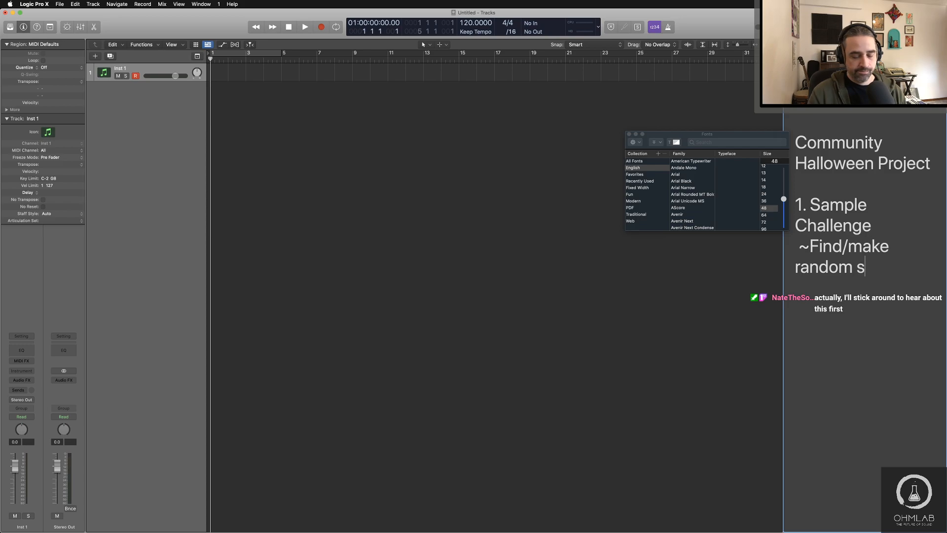
pyautogui.write('ounds ')
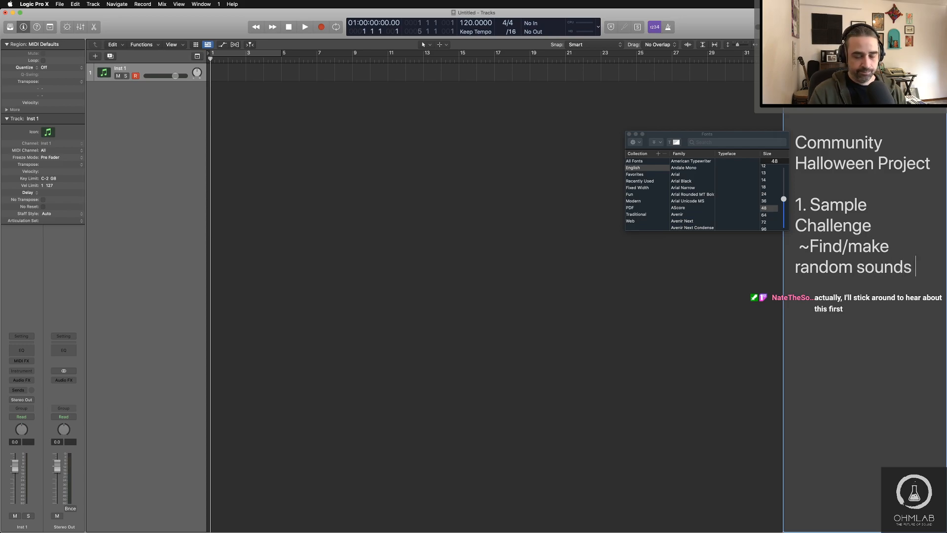
pyautogui.write('you think will be good')
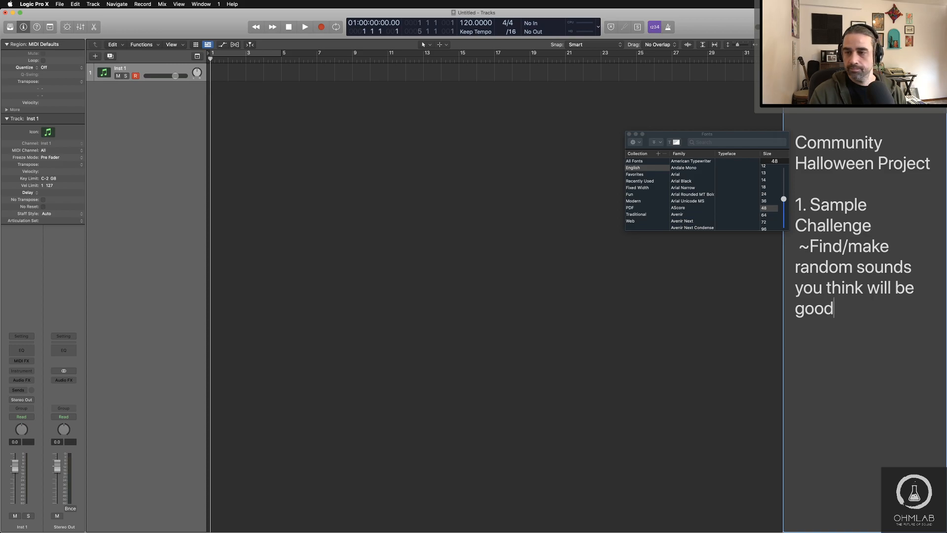
pyautogui.write(' for a spooky theme.')
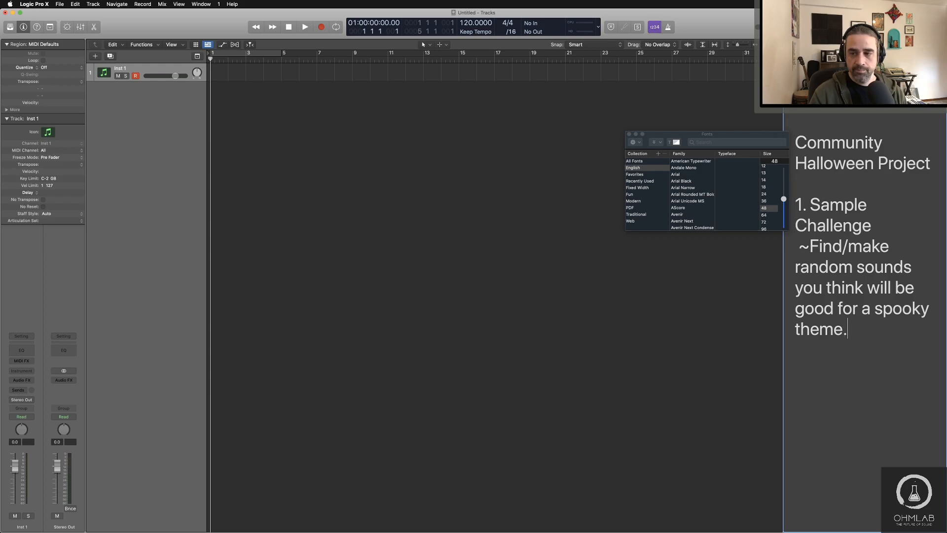
pyautogui.moveTo(849, 329); pyautogui.dragTo(796, 247)
pyautogui.click(764, 201)
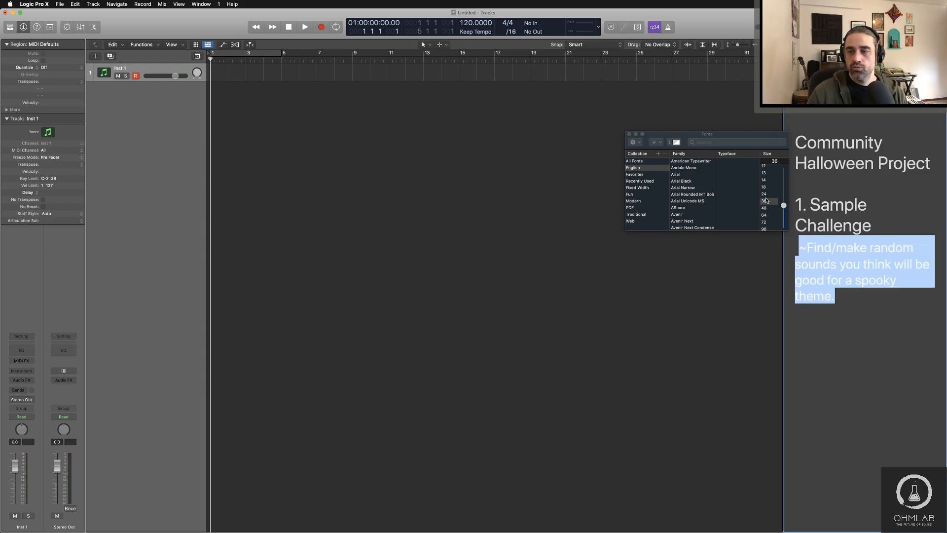
# Step: Color the "1. Sample Challenge" heading light blue in the project notes
pyautogui.click(844, 308)
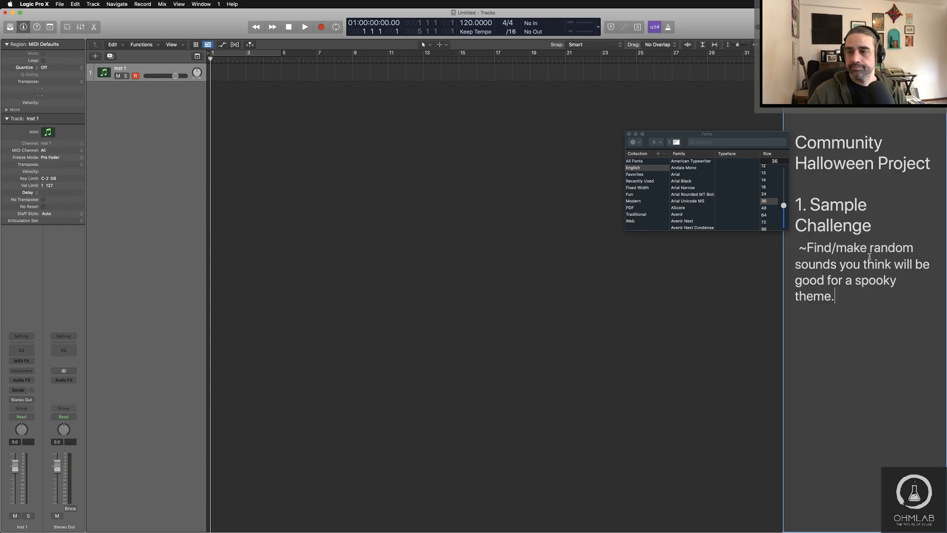
pyautogui.moveTo(878, 231); pyautogui.dragTo(794, 197)
pyautogui.click(763, 208)
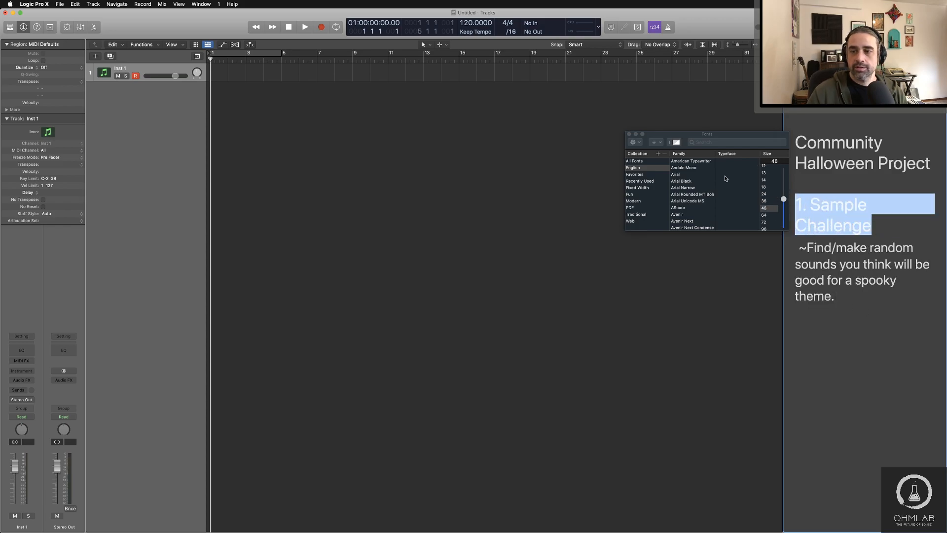
pyautogui.click(676, 143)
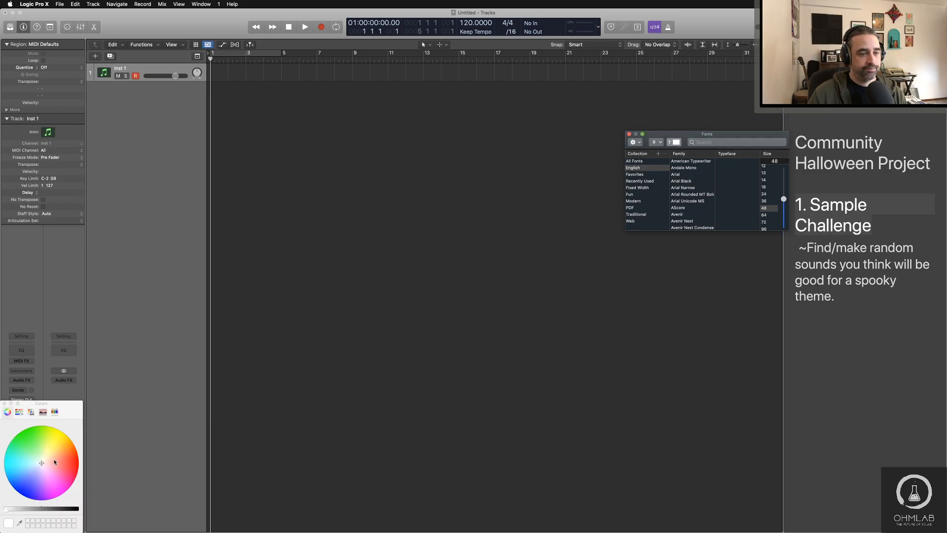
pyautogui.click(22, 470)
# Step: Color the "Community Halloween Project" title orange
pyautogui.click(855, 157)
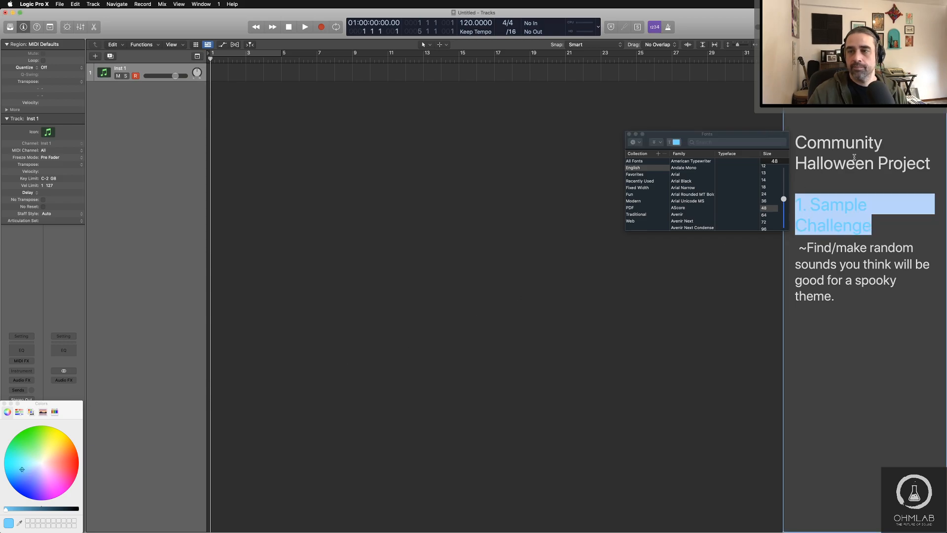
pyautogui.moveTo(920, 163); pyautogui.dragTo(787, 138)
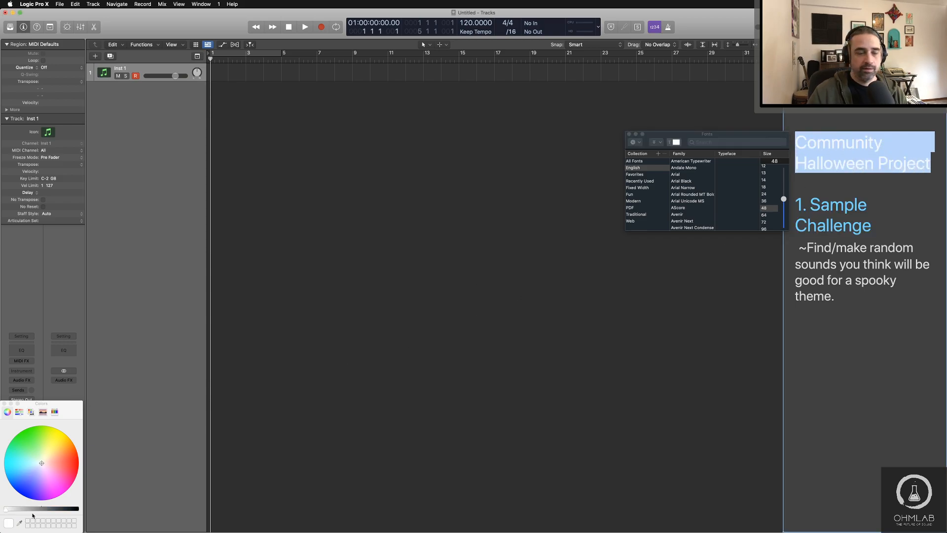
pyautogui.click(69, 445)
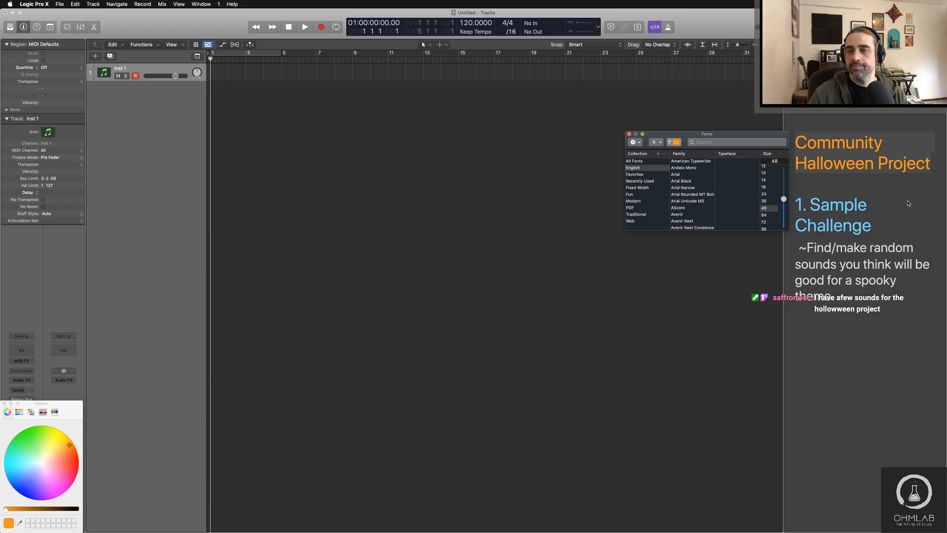
pyautogui.click(884, 205)
pyautogui.click(801, 211)
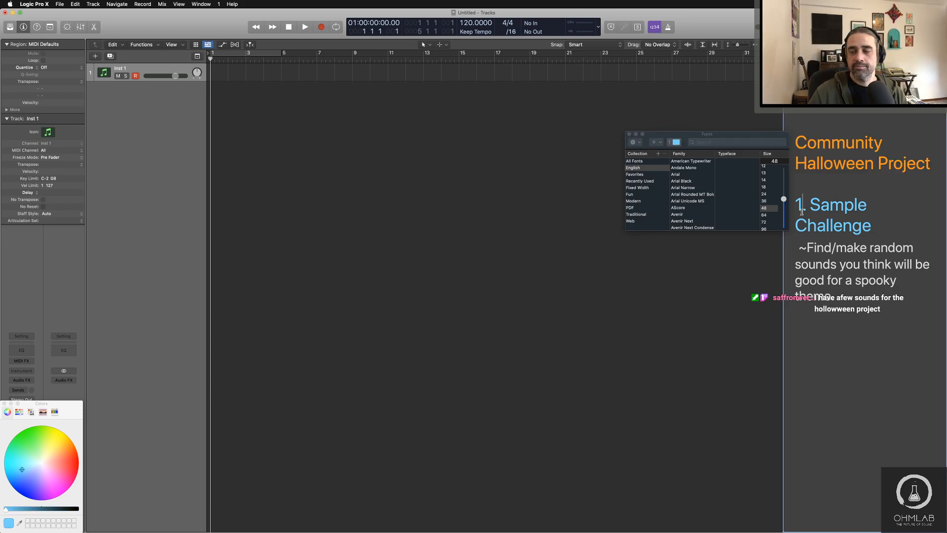
# Step: Add the item "2. Transform Sounds" below the spooky theme line, separated by a blank line
pyautogui.click(835, 337)
pyautogui.press('Return')
pyautogui.press('Return')
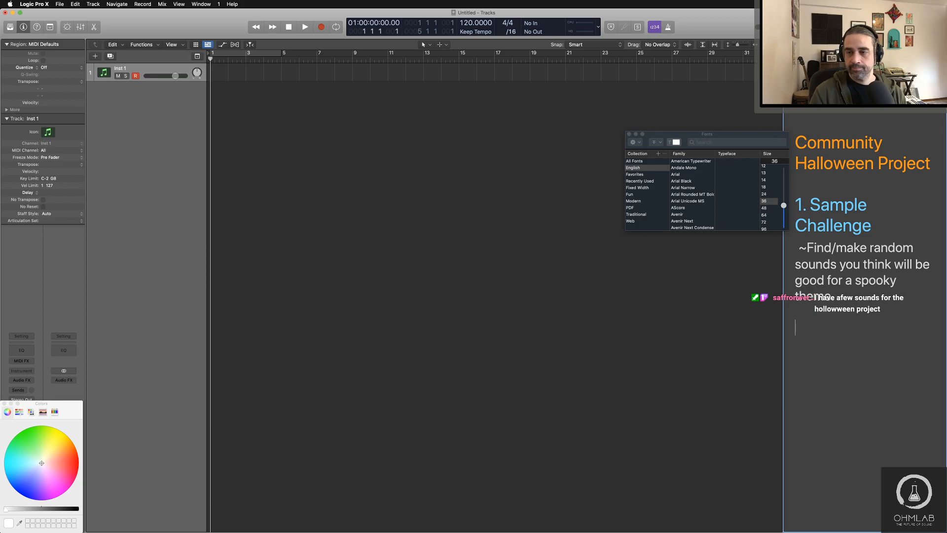
pyautogui.write('2.')
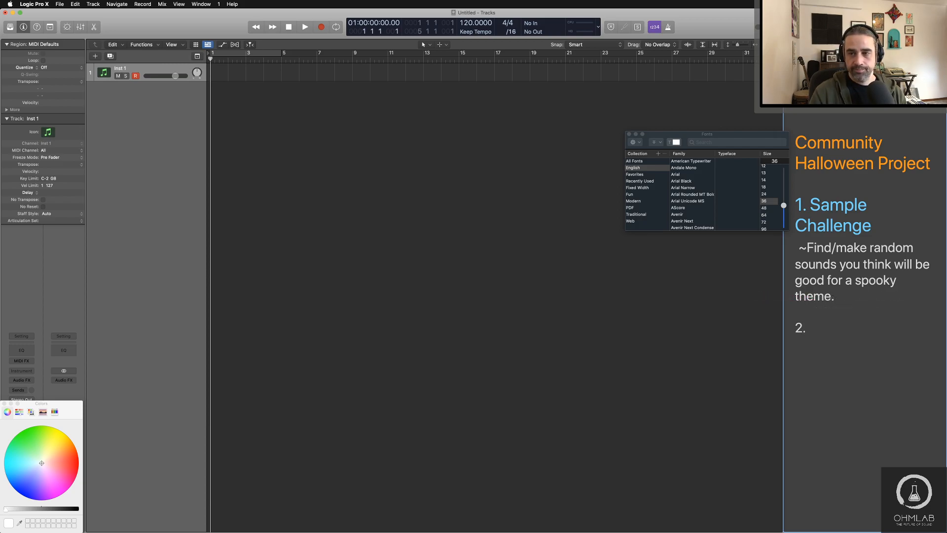
pyautogui.write(' Tran')
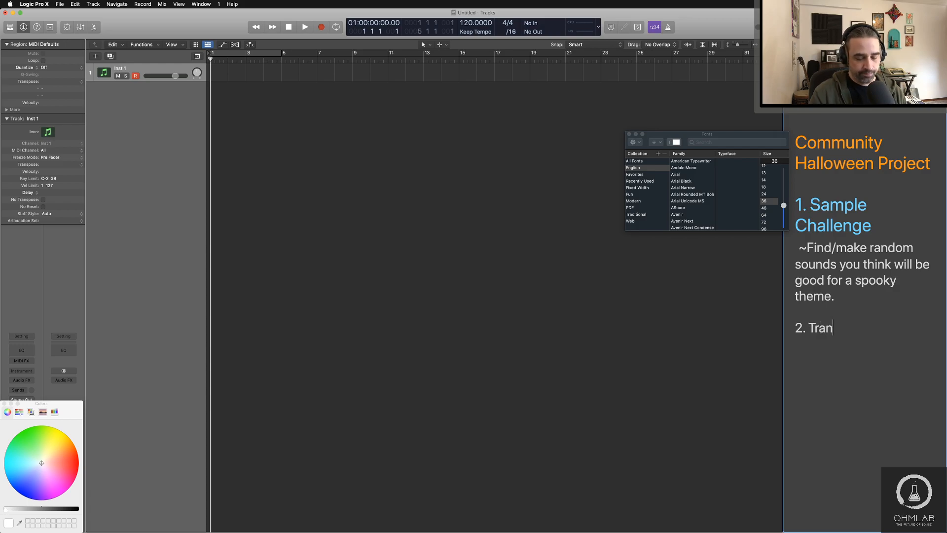
pyautogui.write('sform sound')
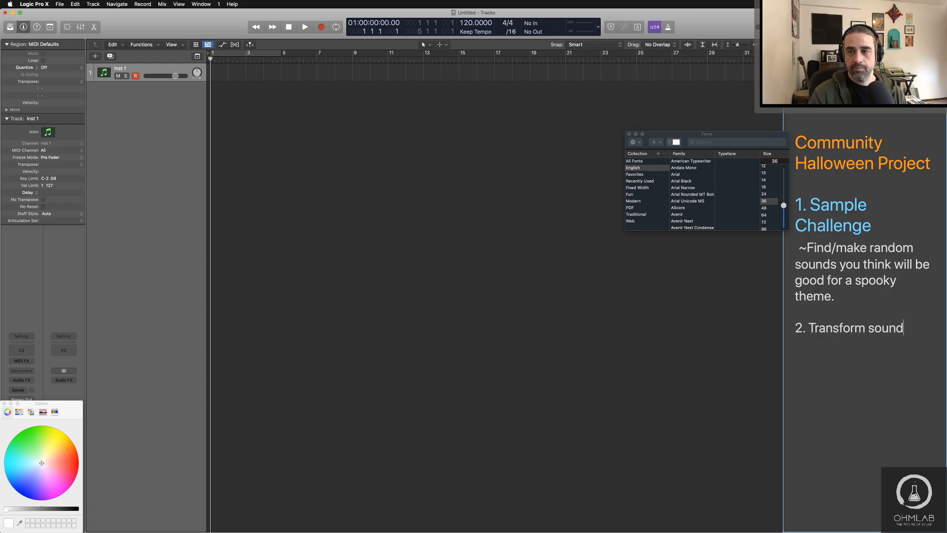
pyautogui.press('BackSpace')
pyautogui.press('BackSpace')
pyautogui.press('BackSpace')
pyautogui.press('BackSpace')
pyautogui.press('BackSpace')
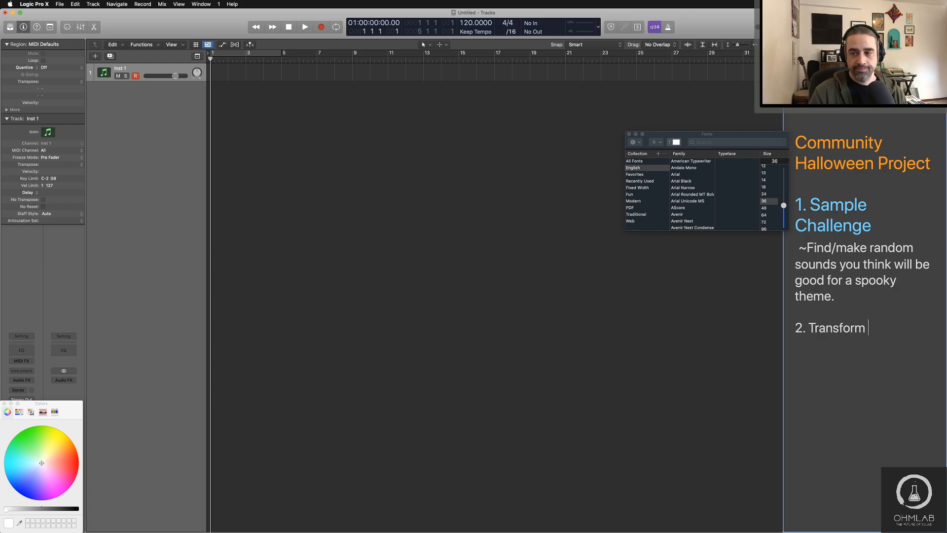
pyautogui.write('Sounds')
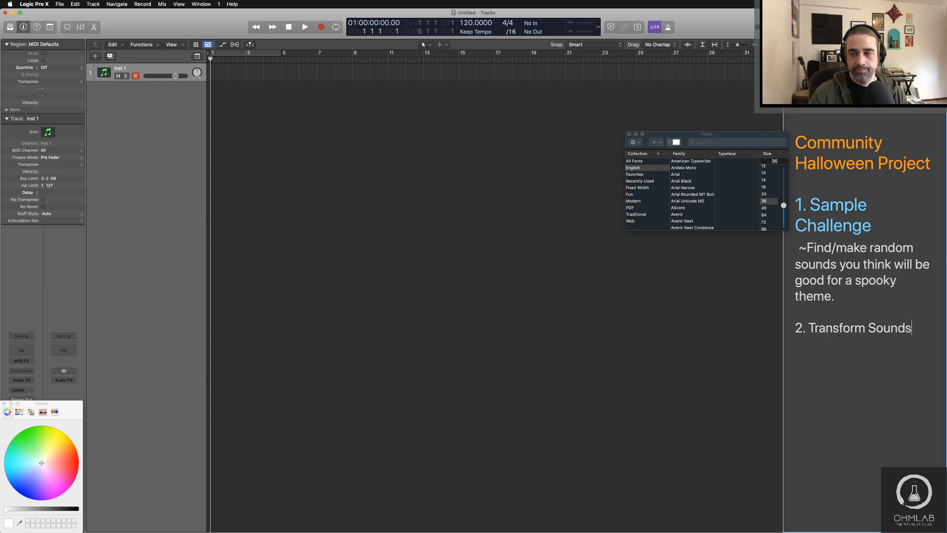
# Step: Set the font size of the whole "2. Transform Sounds" heading to 48
pyautogui.moveTo(915, 329); pyautogui.dragTo(810, 331)
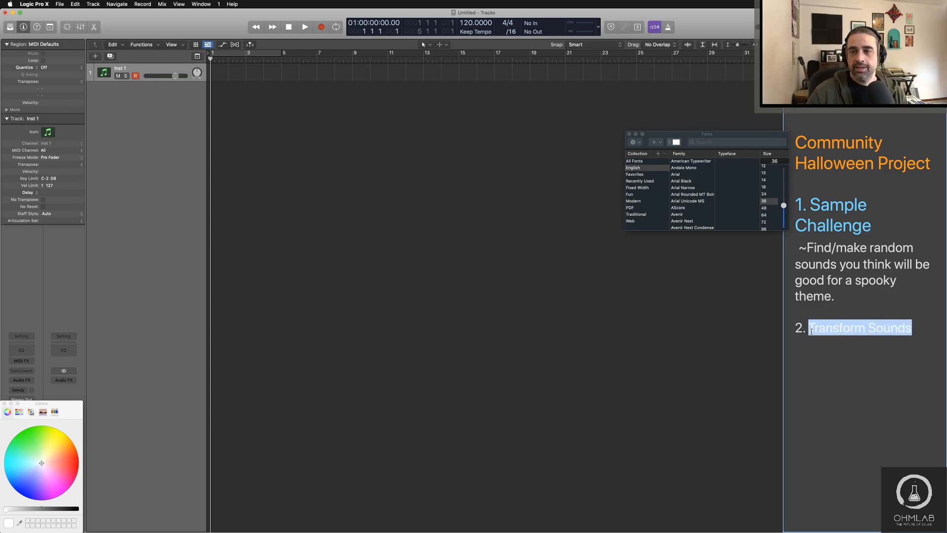
pyautogui.moveTo(911, 331); pyautogui.dragTo(771, 329)
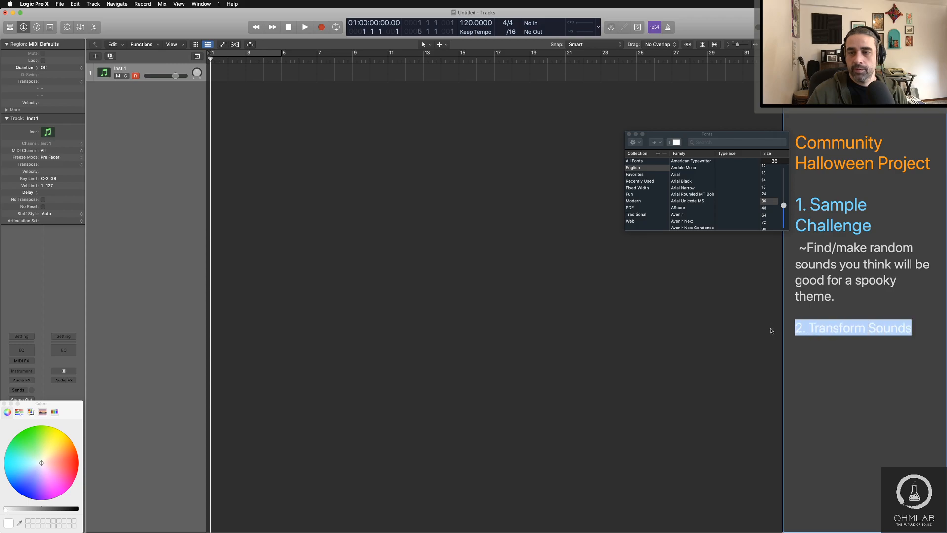
pyautogui.click(764, 208)
pyautogui.click(867, 354)
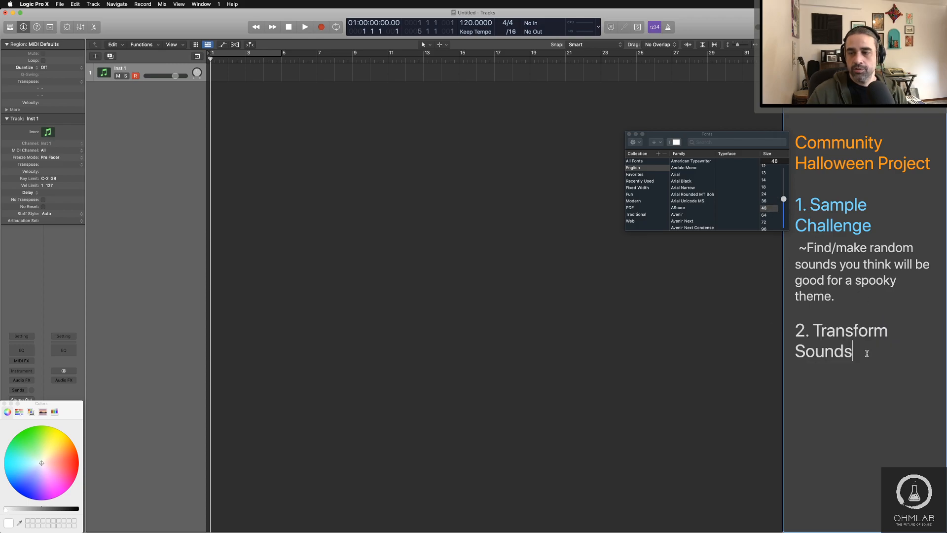
# Step: Add the line "~three ways to play" under Transform Sounds, followed by the indented option "- Work alone"
pyautogui.press('Return')
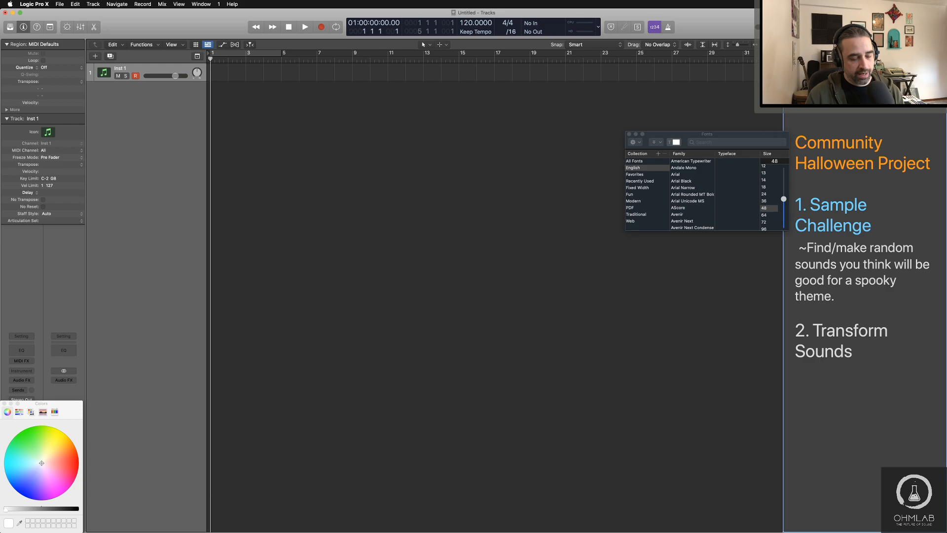
pyautogui.write('~')
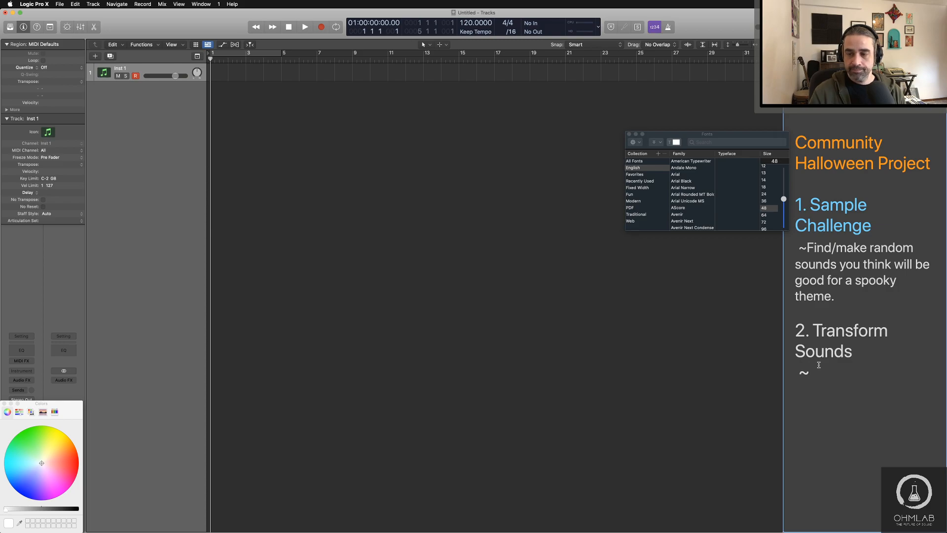
pyautogui.write('three ways to play')
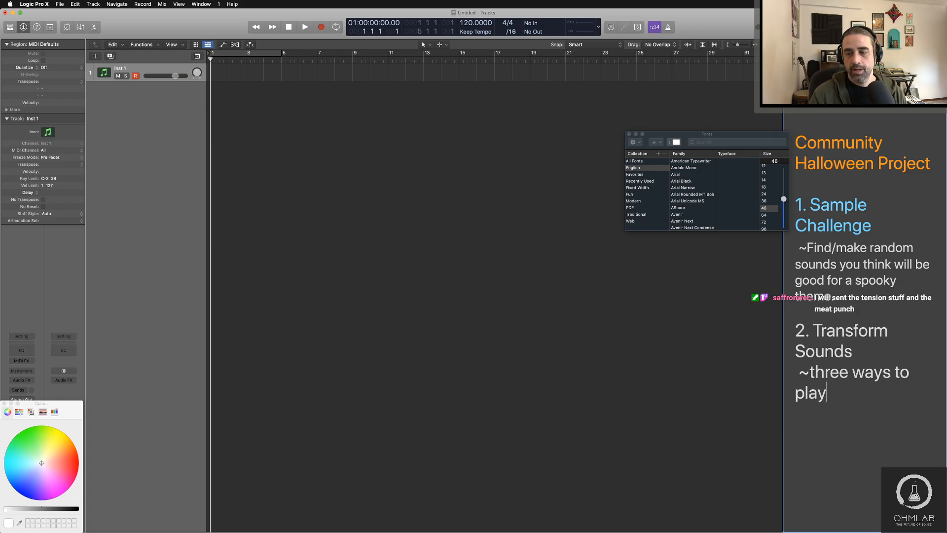
pyautogui.press('Return')
pyautogui.write('- ')
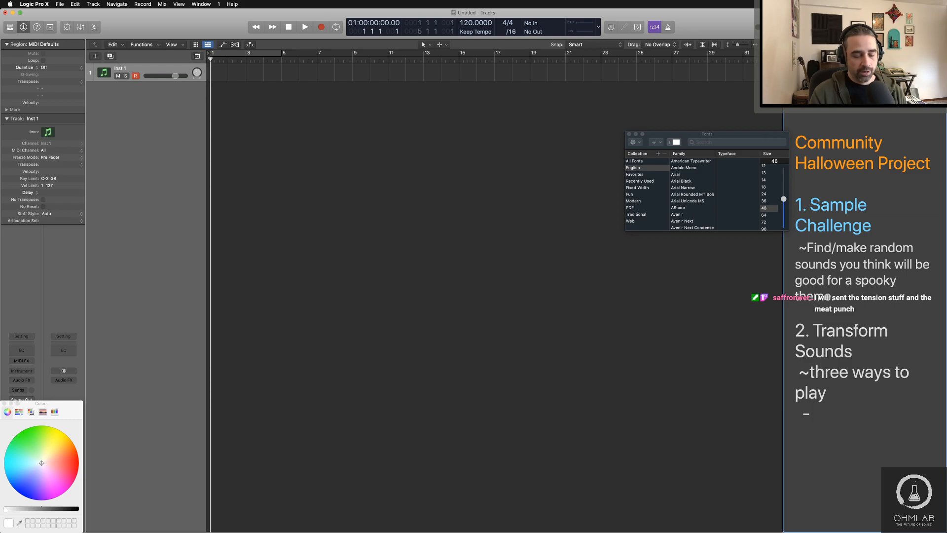
pyautogui.write('Work alone')
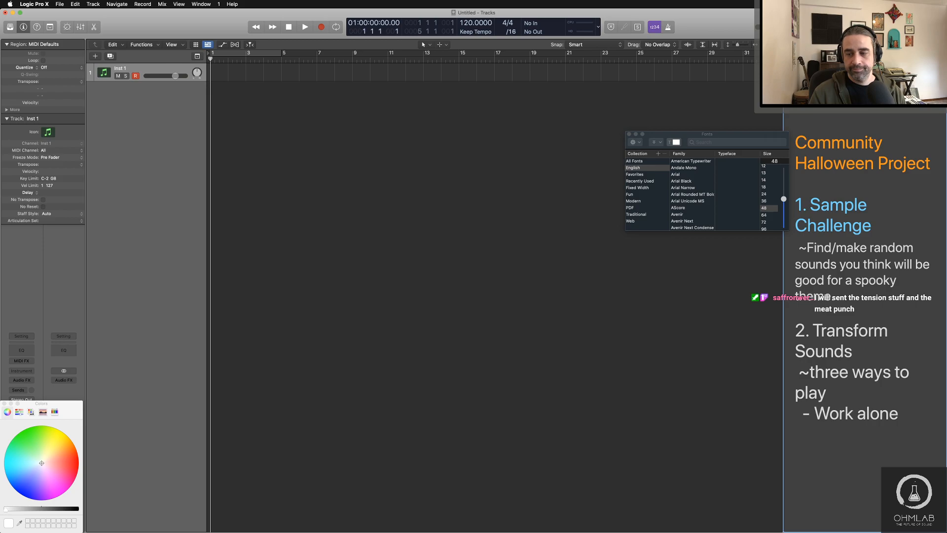
pyautogui.write('  -')
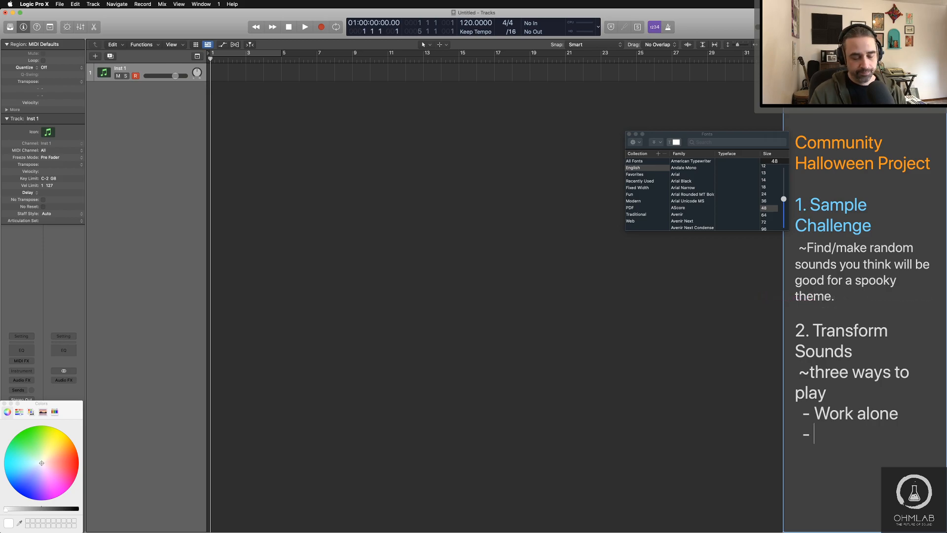
pyautogui.write(' Let ')
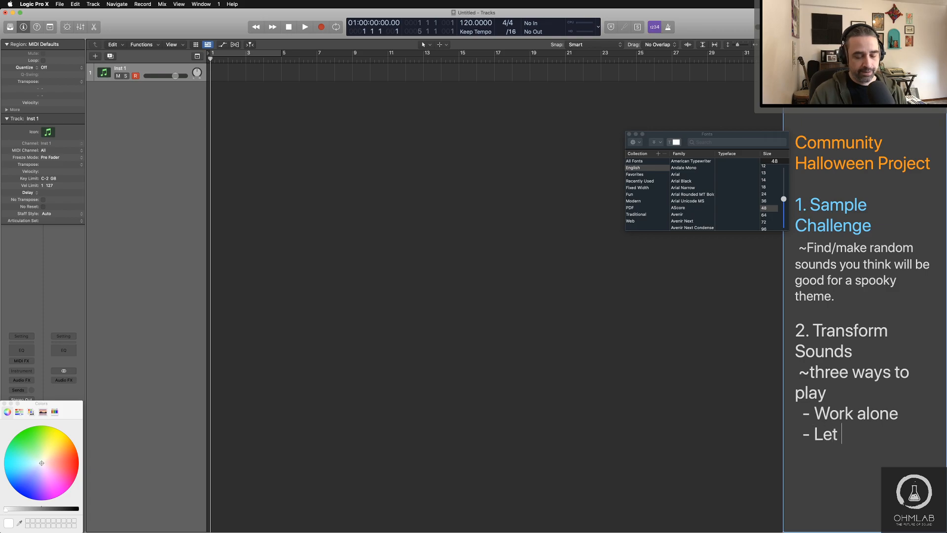
pyautogui.write('me work on ')
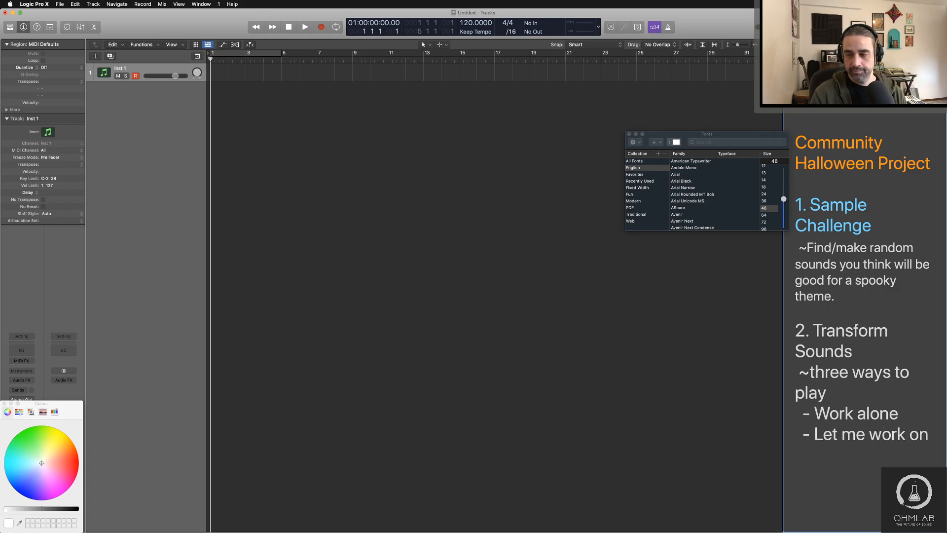
pyautogui.write('your sounds')
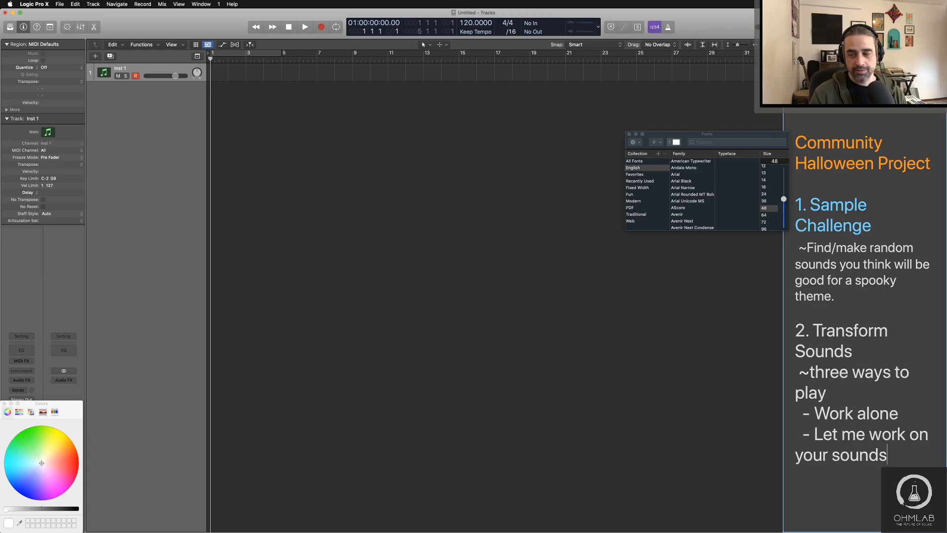
# Step: Add the third indented option "- Let everyone work on your sounds." at the end of the list
pyautogui.press('Return')
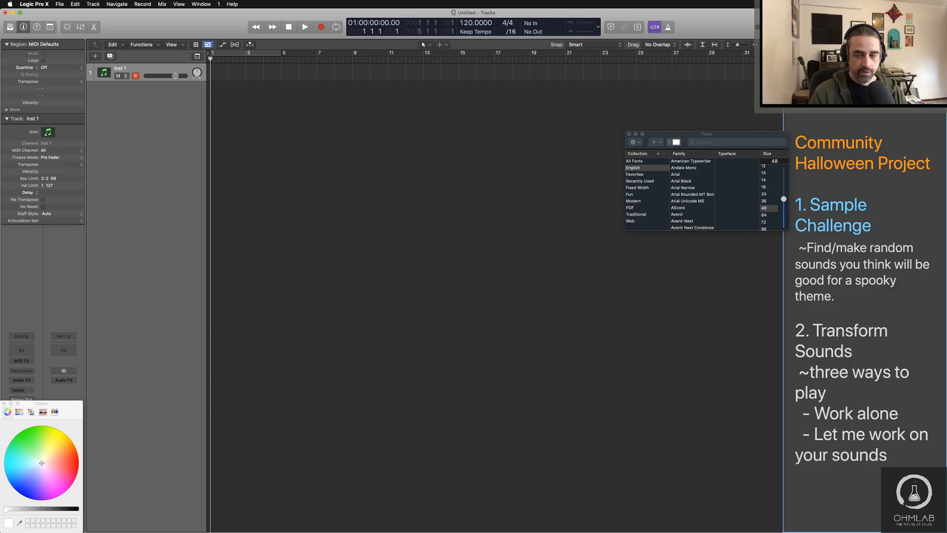
pyautogui.write('- Let everyone')
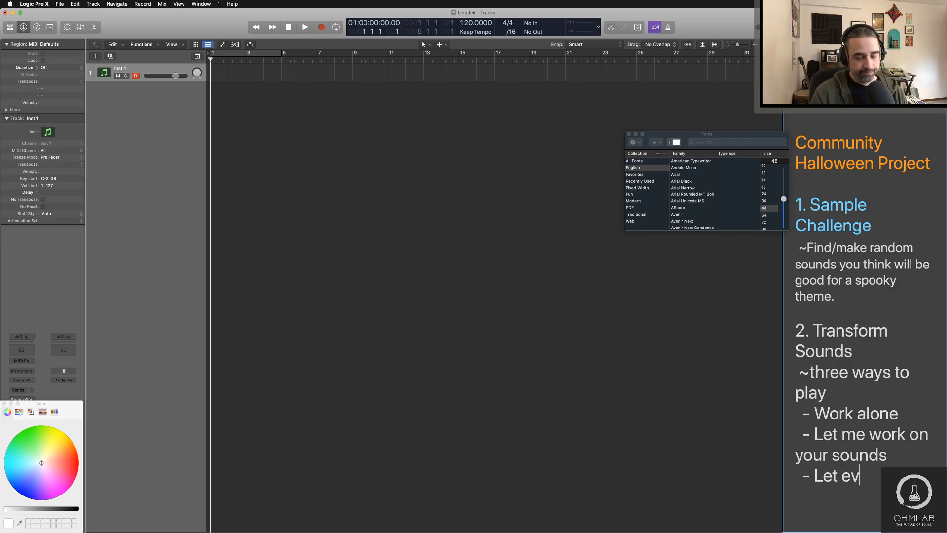
pyautogui.write(' work on')
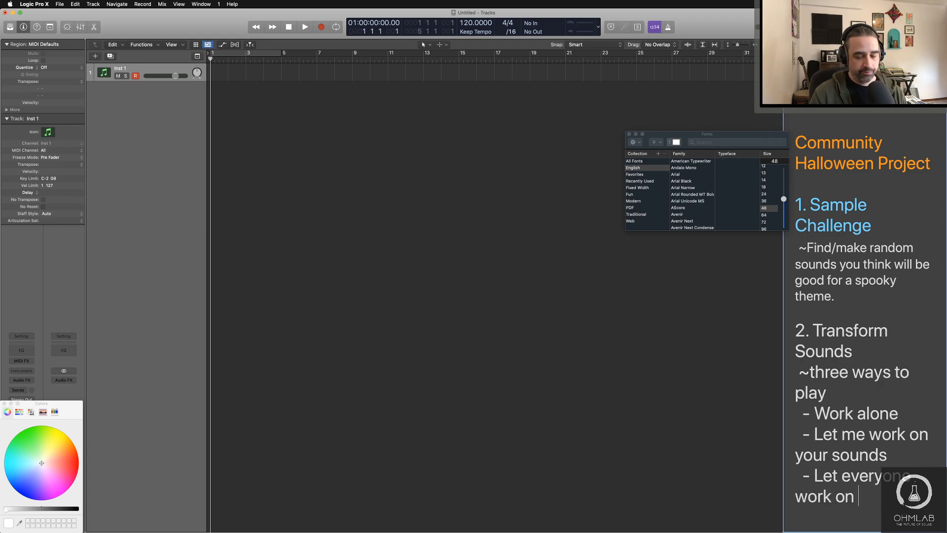
pyautogui.write('your sounds')
pyautogui.press('BackSpace')
pyautogui.press('BackSpace')
pyautogui.press('BackSpace')
pyautogui.press('BackSpace')
pyautogui.press('BackSpace')
pyautogui.press('BackSpace')
pyautogui.press('BackSpace')
pyautogui.press('BackSpace')
pyautogui.press('BackSpace')
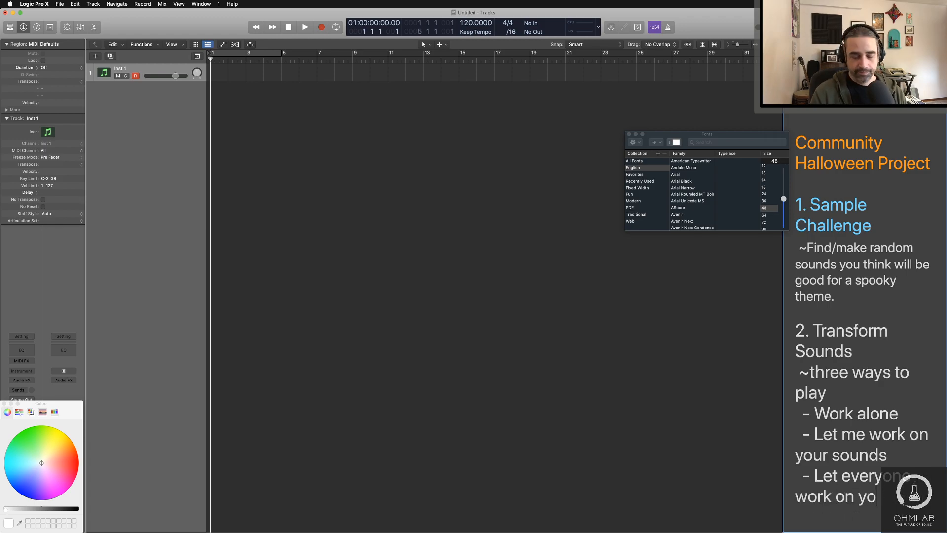
pyautogui.write('ur sounds.')
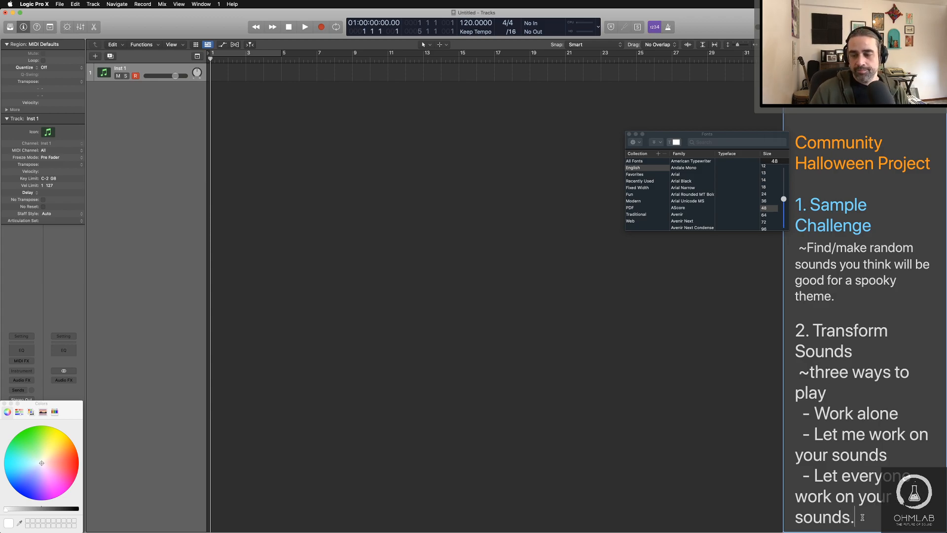
# Step: Set the text under the Transform Sounds heading to font size 36 and replace the tilde before "three ways to play" with an asterisk
pyautogui.moveTo(861, 517); pyautogui.dragTo(796, 375)
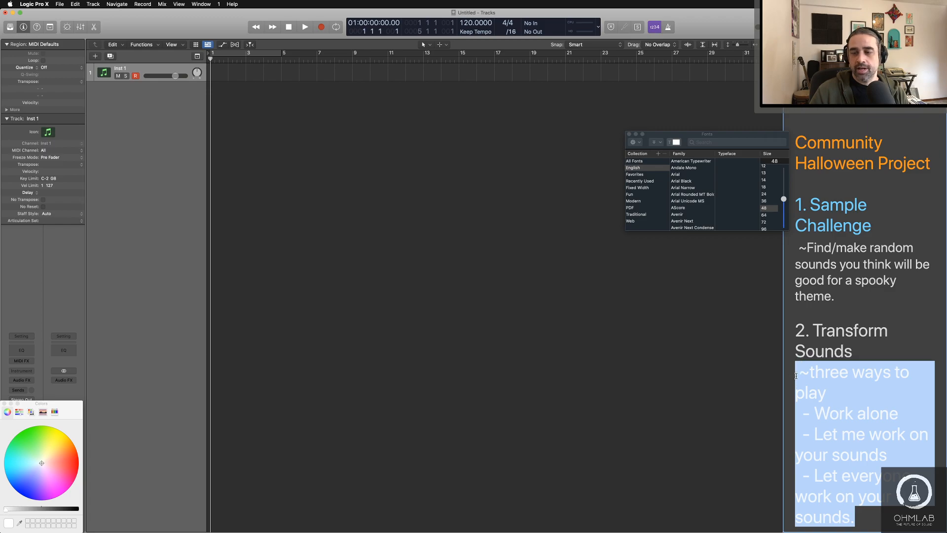
pyautogui.click(771, 202)
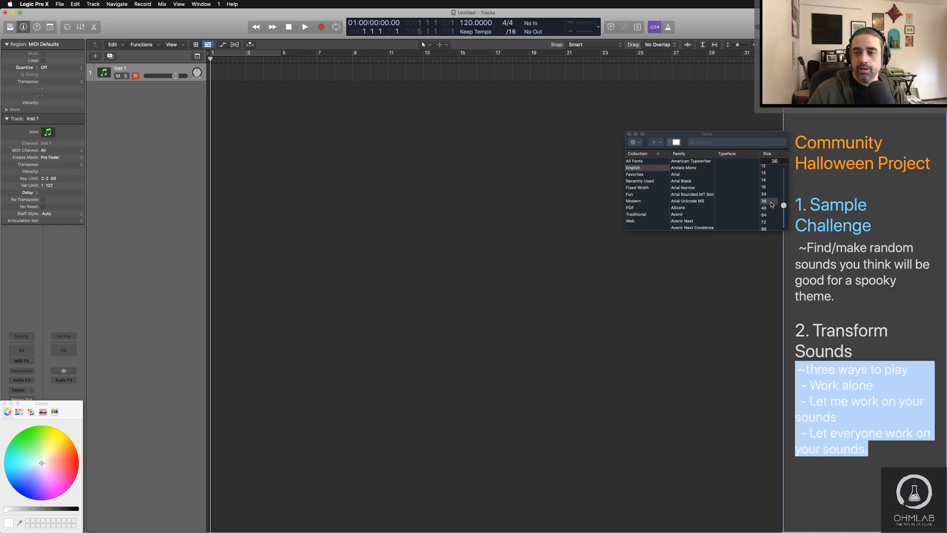
pyautogui.click(881, 452)
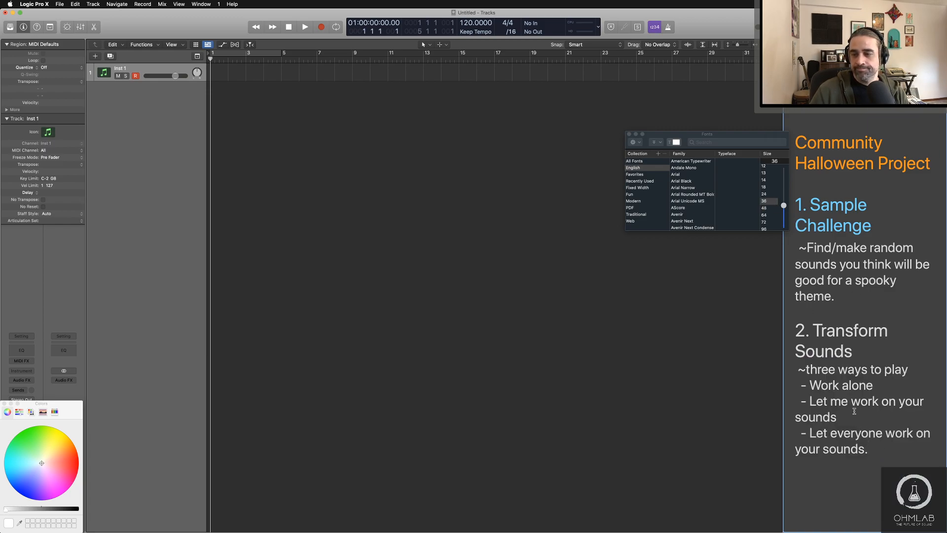
pyautogui.doubleClick(801, 369)
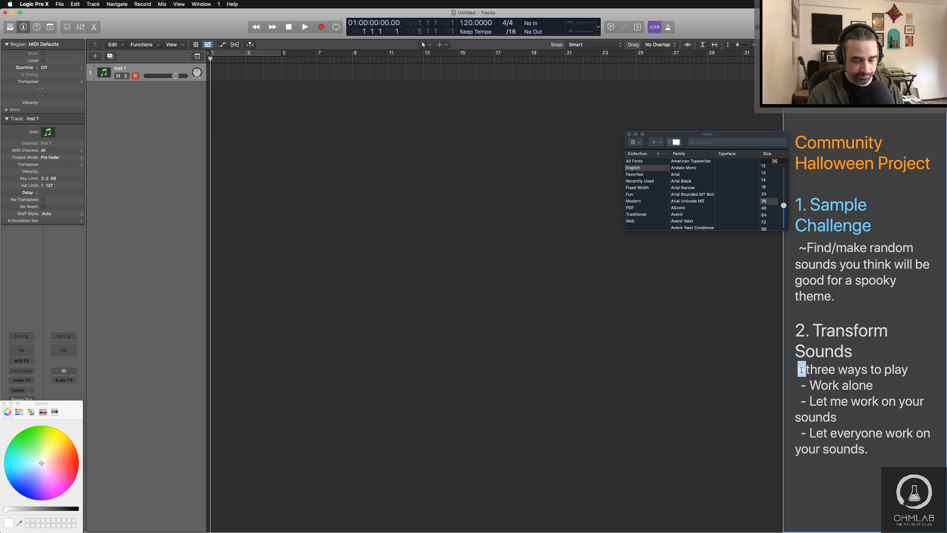
pyautogui.write('*')
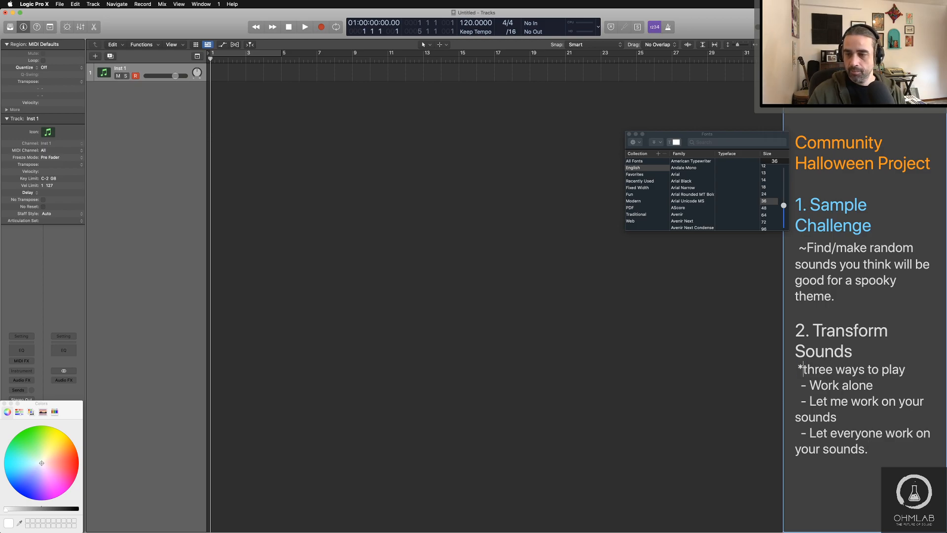
# Step: Add a closing asterisk after "three ways to play" and color the whole line red
pyautogui.click(906, 369)
pyautogui.write('*')
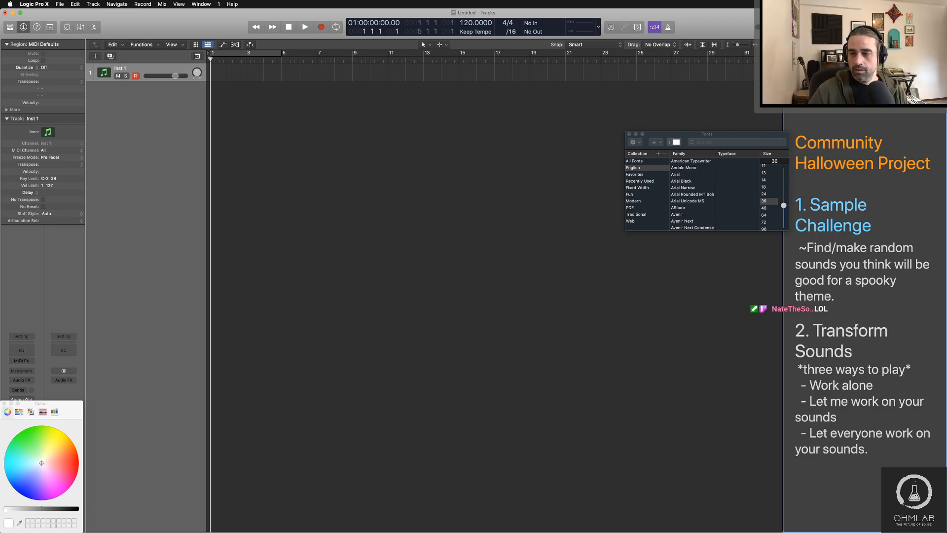
pyautogui.moveTo(912, 370); pyautogui.dragTo(798, 370)
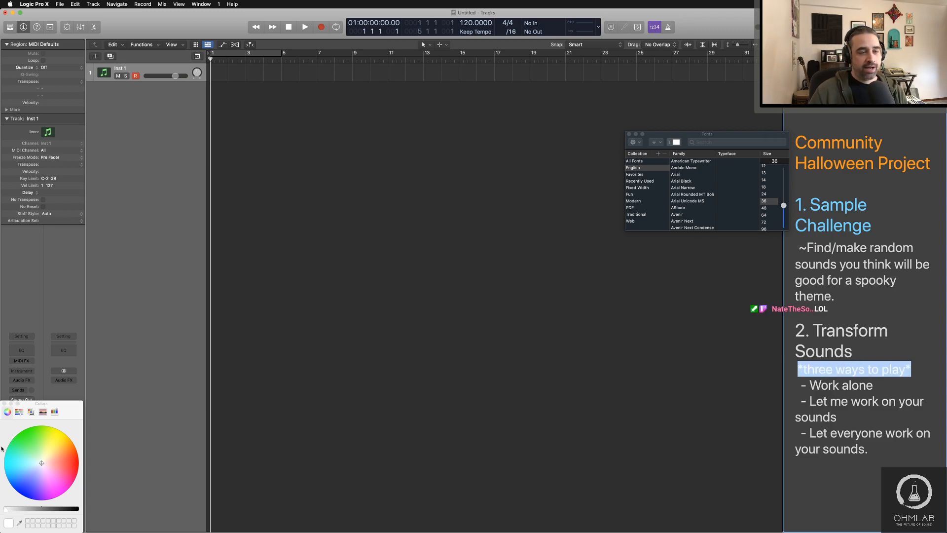
pyautogui.click(76, 462)
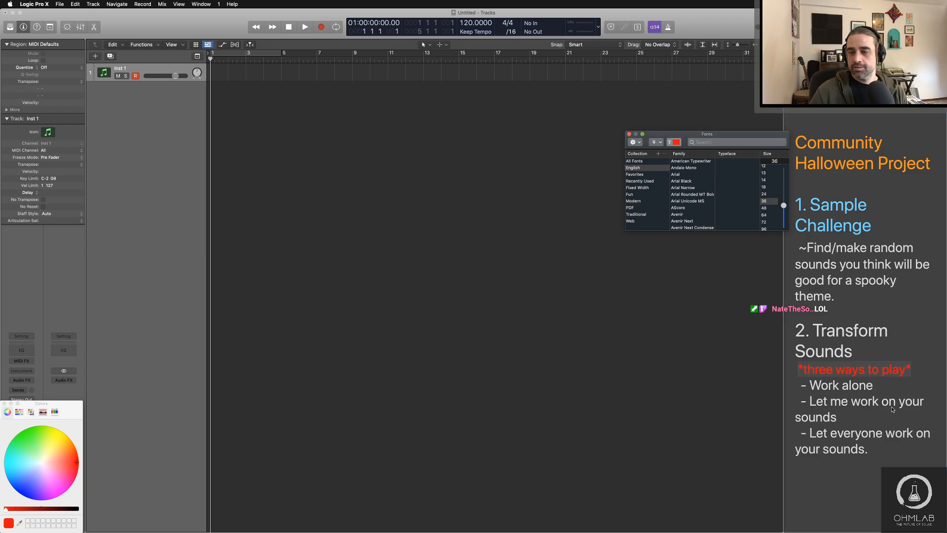
# Step: Color the "2. Transform Sounds" heading mint green and start a new line at the end of the notes
pyautogui.moveTo(852, 350); pyautogui.dragTo(795, 330)
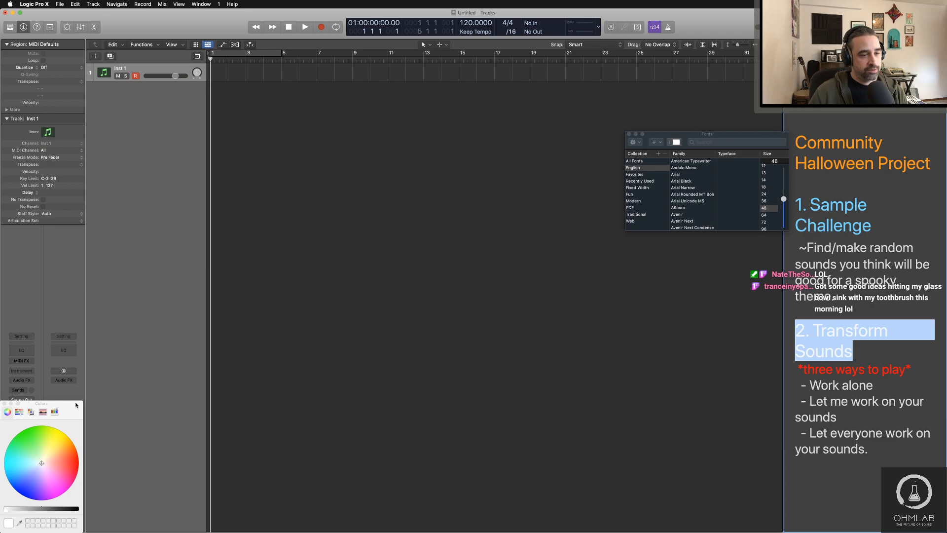
pyautogui.click(23, 455)
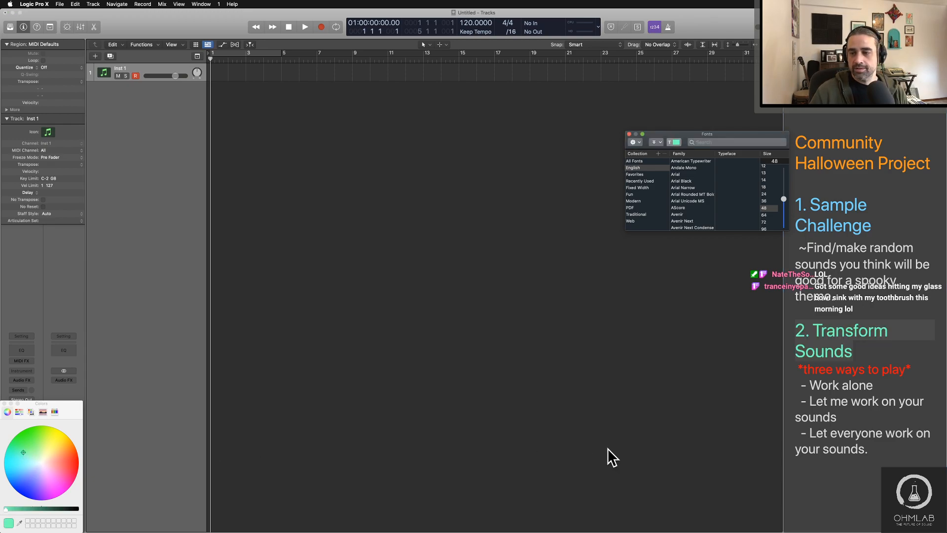
pyautogui.click(843, 465)
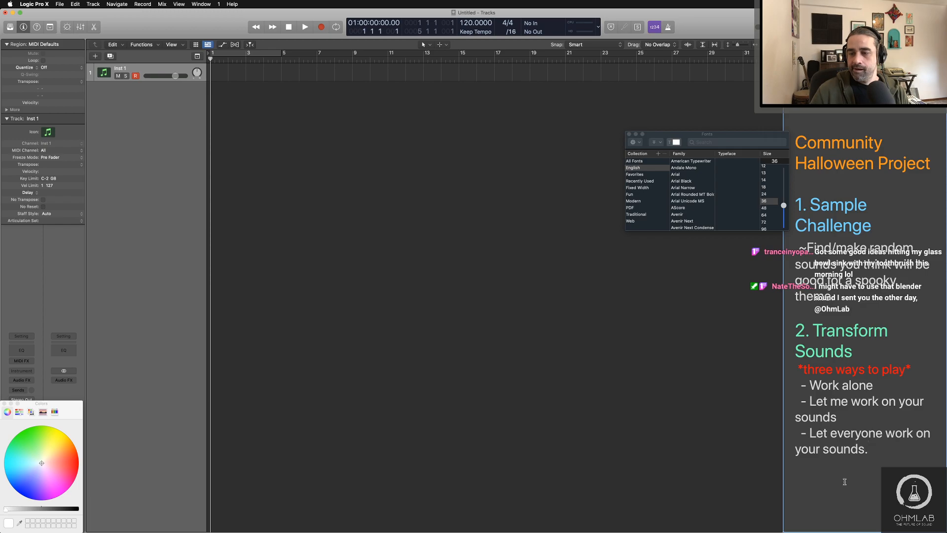
pyautogui.press('Return')
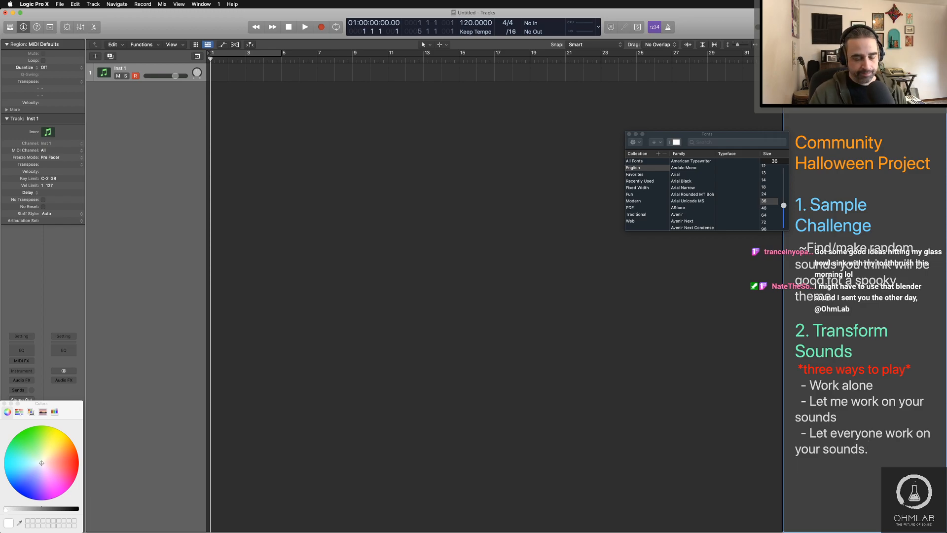
pyautogui.click(765, 194)
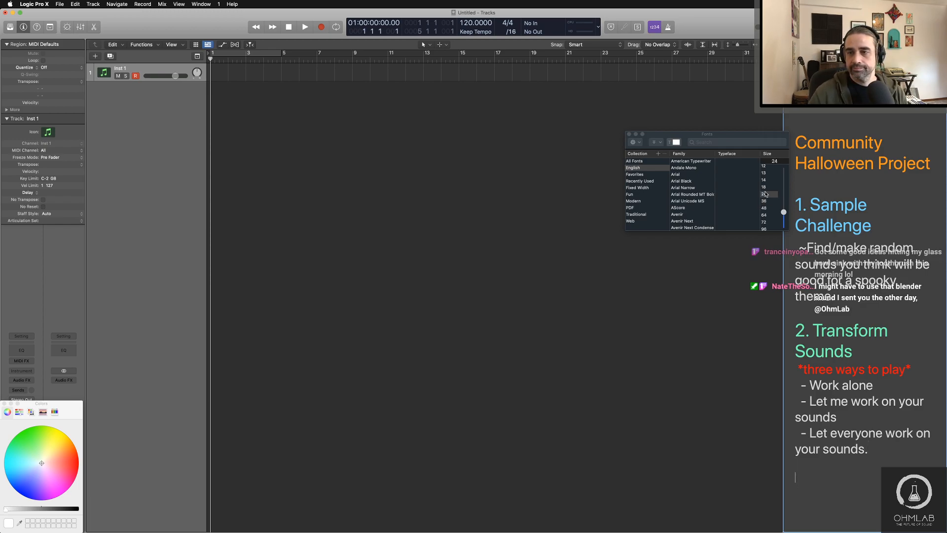
pyautogui.write('3.')
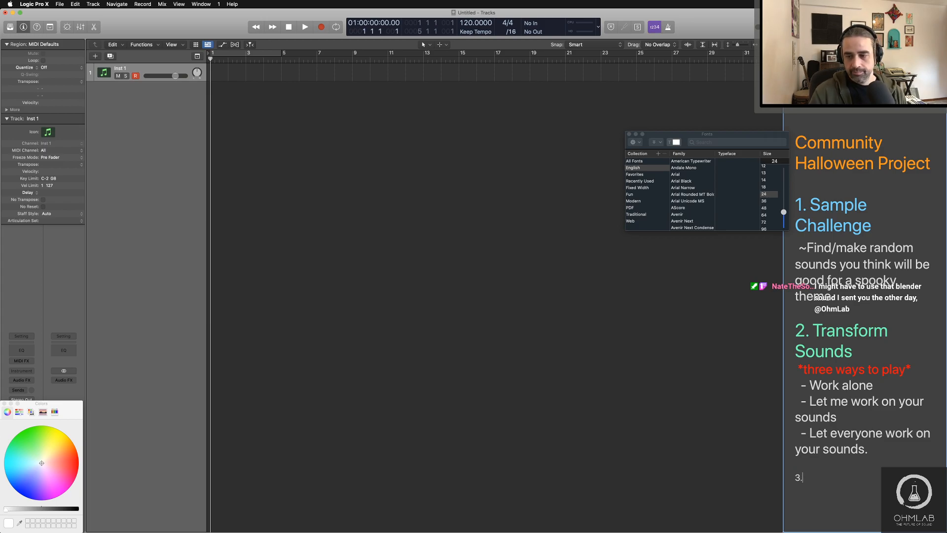
pyautogui.press('BackSpace')
pyautogui.press('BackSpace')
# Step: Add the heading "3. Make Something" at font size 48 below the list of options
pyautogui.click(766, 209)
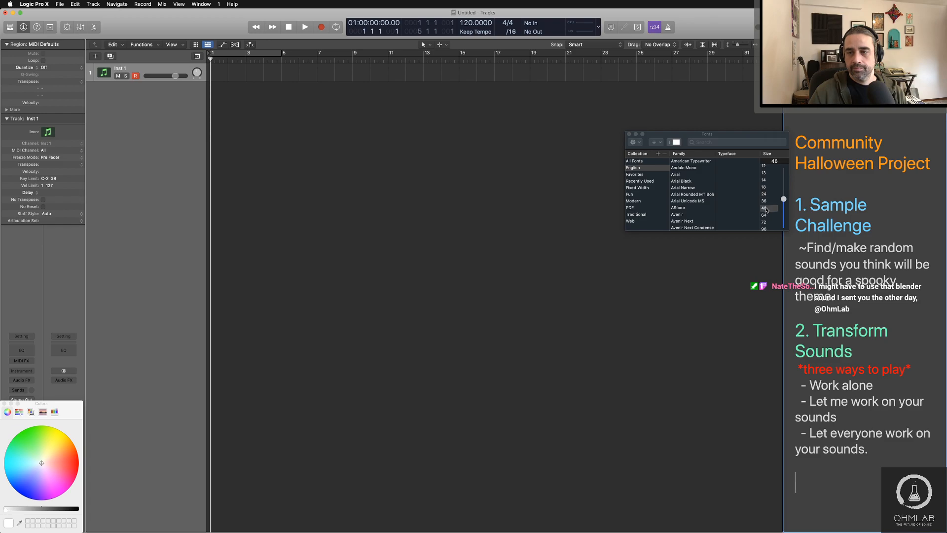
pyautogui.write('Make')
pyautogui.press('BackSpace')
pyautogui.press('BackSpace')
pyautogui.press('BackSpace')
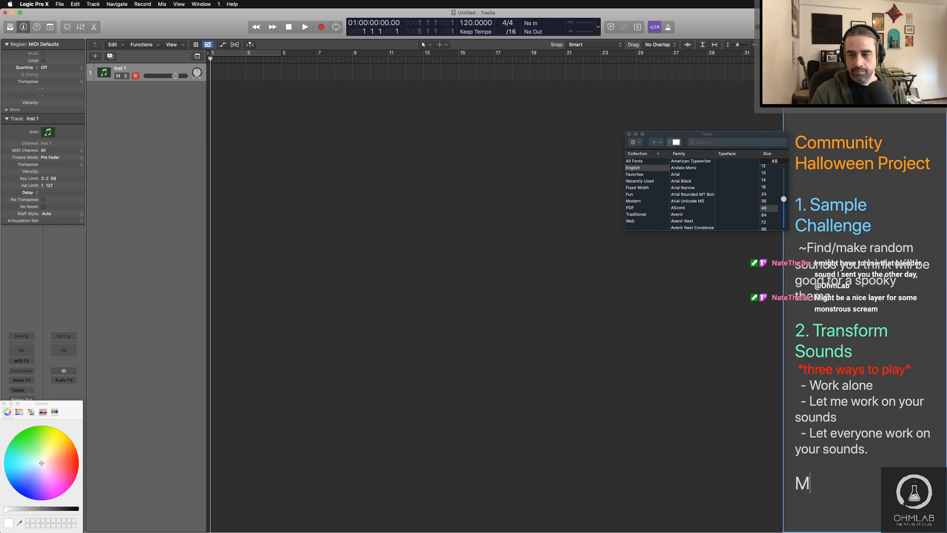
pyautogui.press('BackSpace')
pyautogui.write('3. Make ')
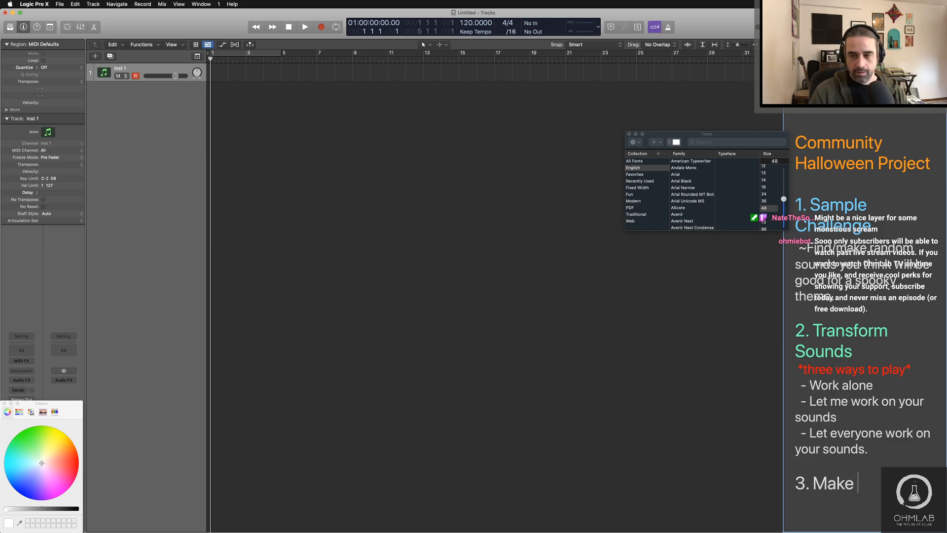
pyautogui.write('Something')
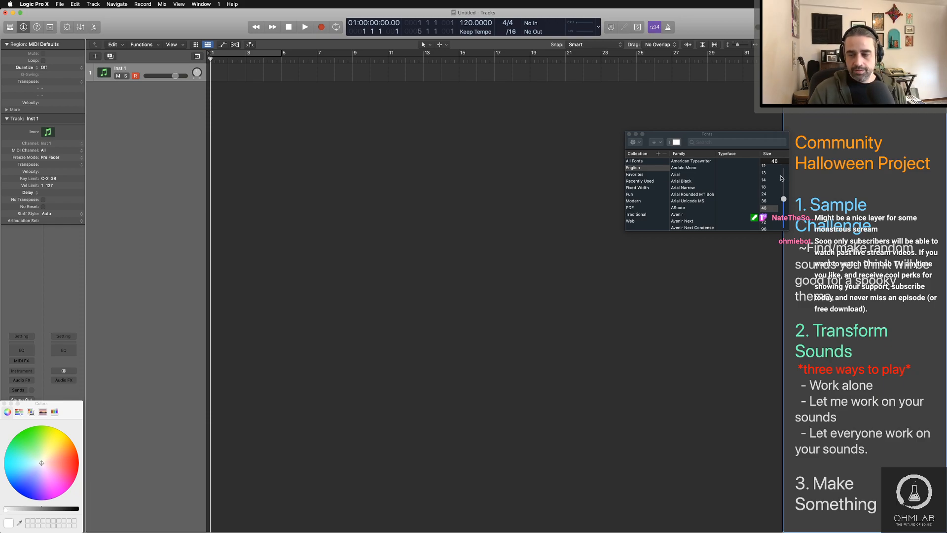
# Step: Add the line "~Samples/stems/music" at font size 36 under the Make Something heading
pyautogui.press('Return')
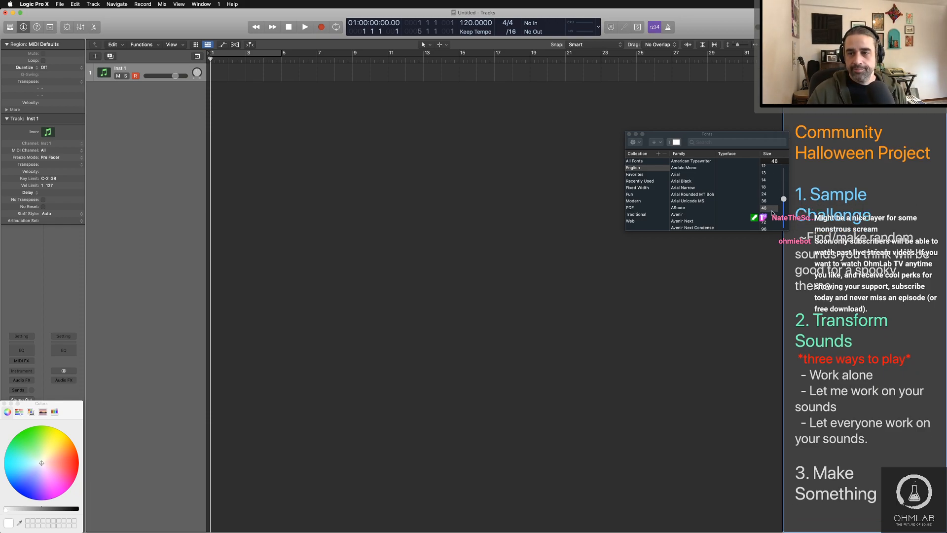
pyautogui.click(770, 202)
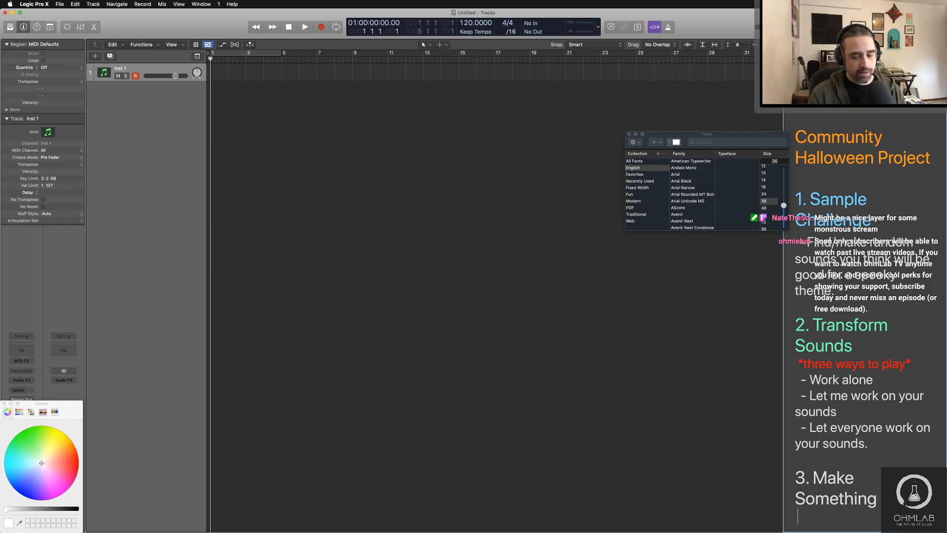
pyautogui.write('~')
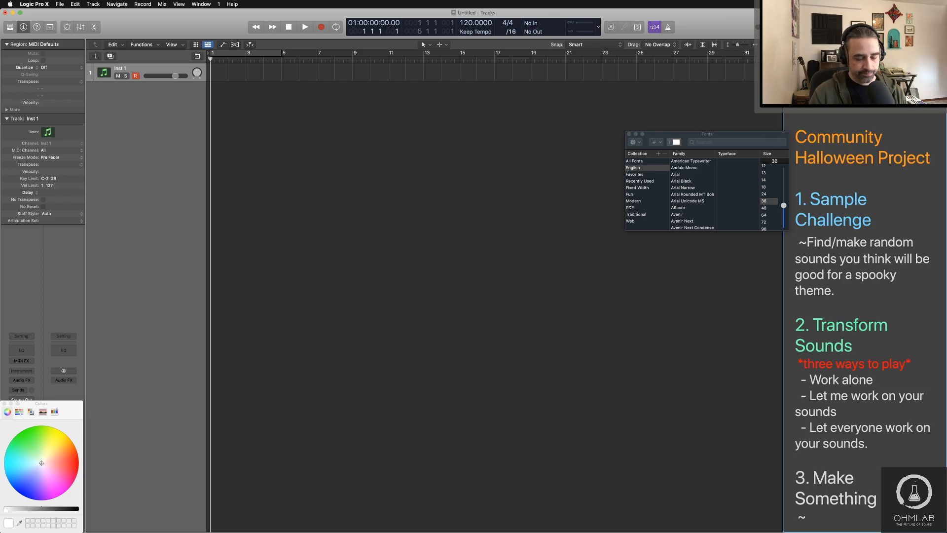
pyautogui.write('Samples')
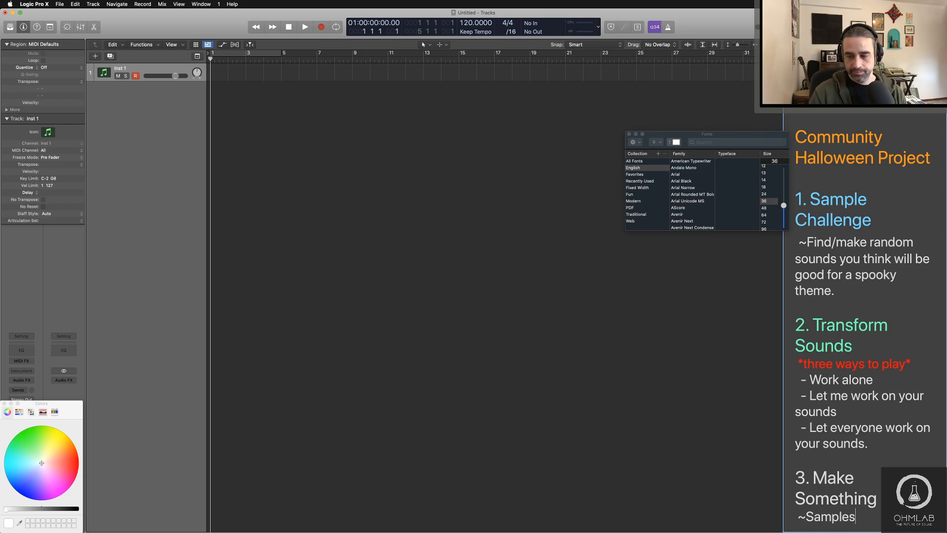
pyautogui.write('/stems')
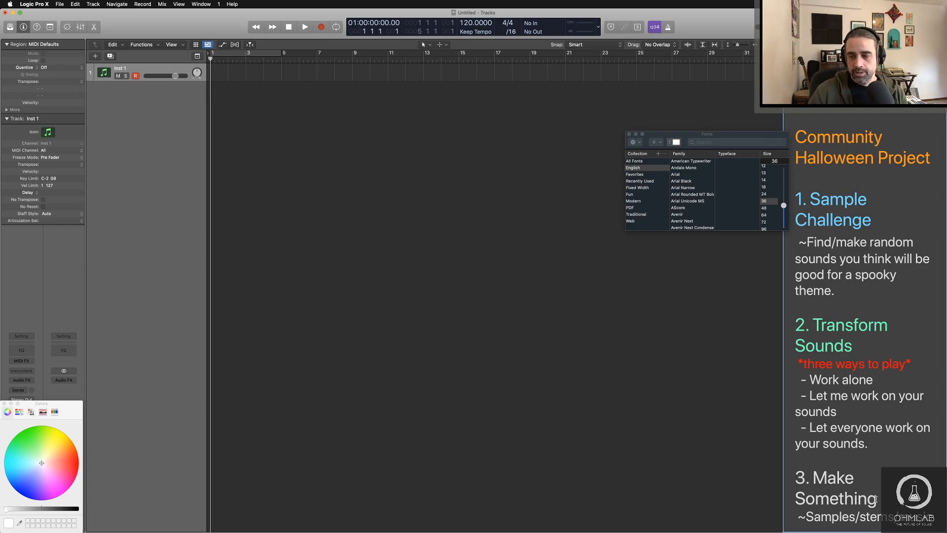
# Step: Set the "3. Make Something" heading to font size 48 and color it lime green
pyautogui.moveTo(876, 499); pyautogui.dragTo(789, 480)
pyautogui.click(763, 208)
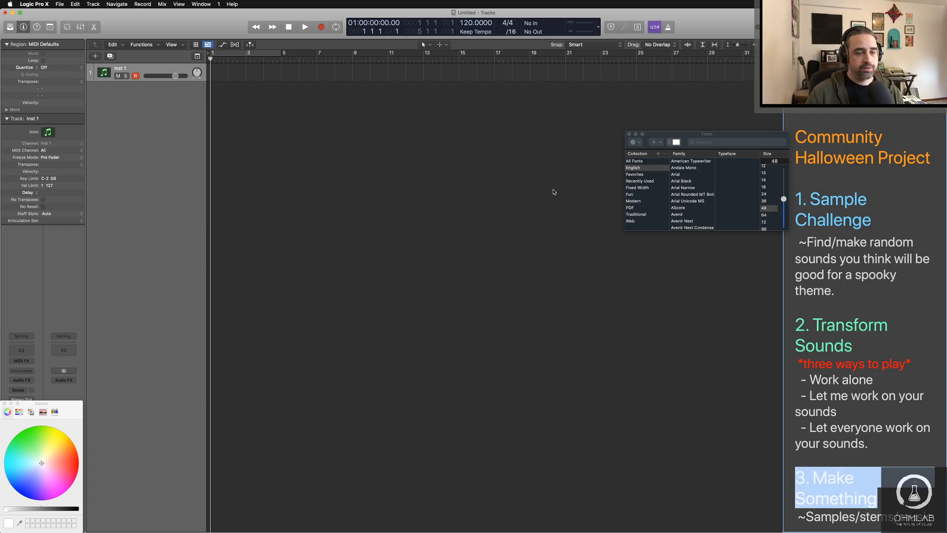
pyautogui.click(42, 440)
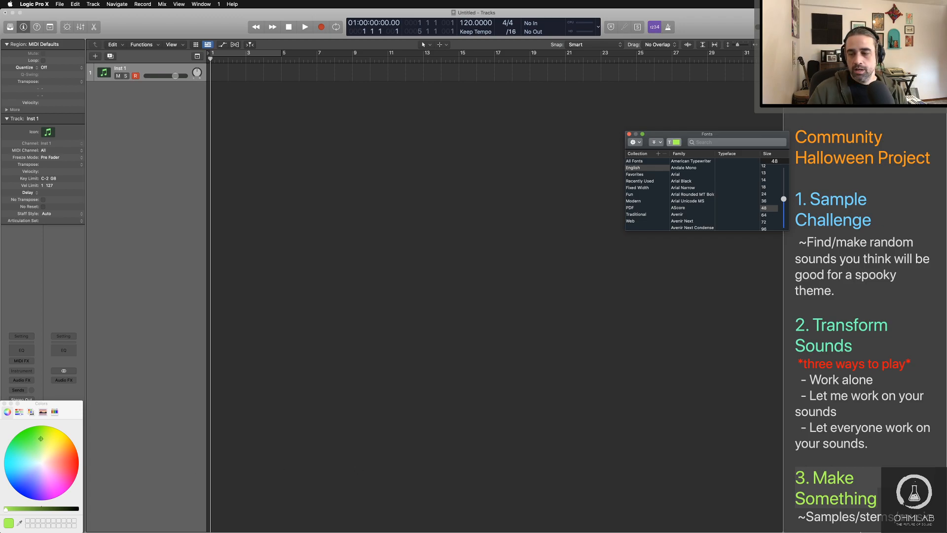
pyautogui.click(904, 503)
pyautogui.click(903, 503)
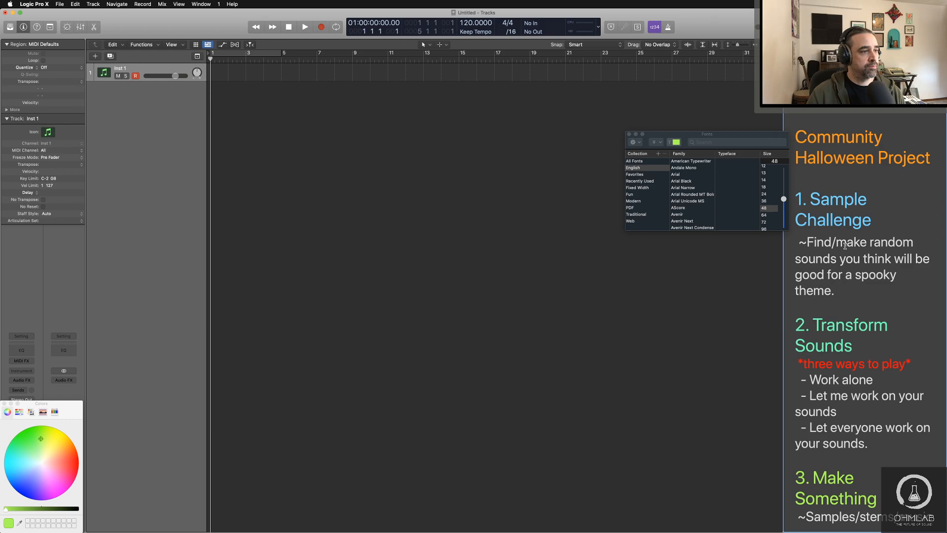
# Step: Set the blank line between the title and the Sample Challenge heading to font size 13
pyautogui.click(828, 178)
pyautogui.click(769, 174)
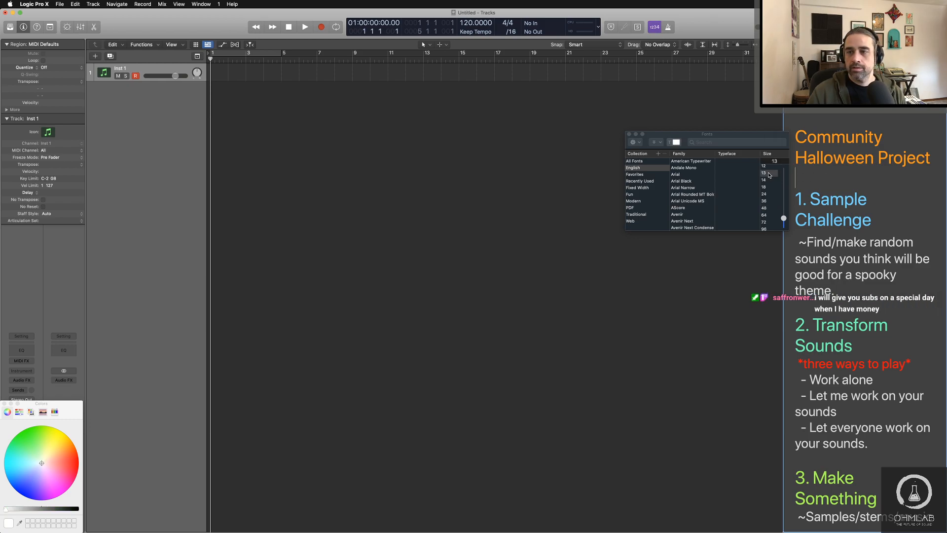
pyautogui.tripleClick(800, 175)
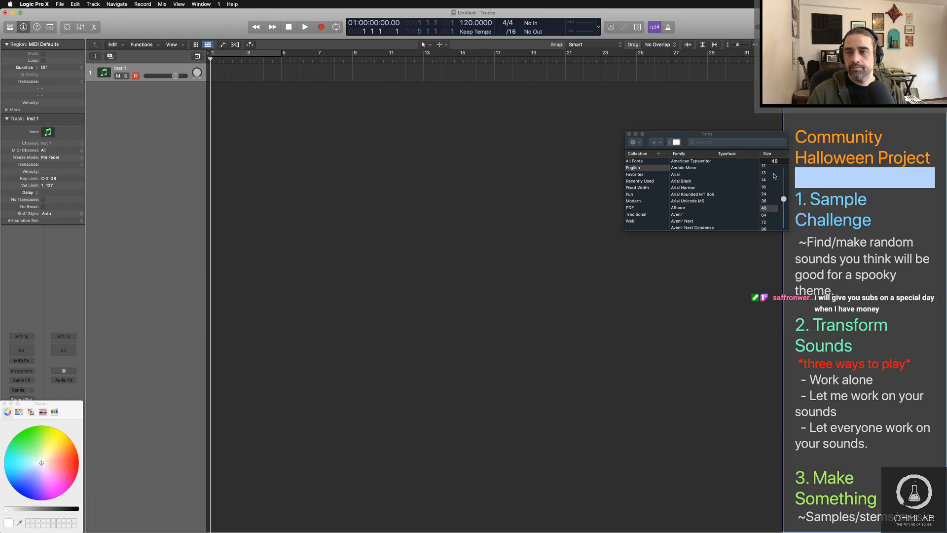
pyautogui.click(773, 175)
# Step: Set the blank lines above the Transform Sounds and Make Something headings to font size 18
pyautogui.tripleClick(827, 302)
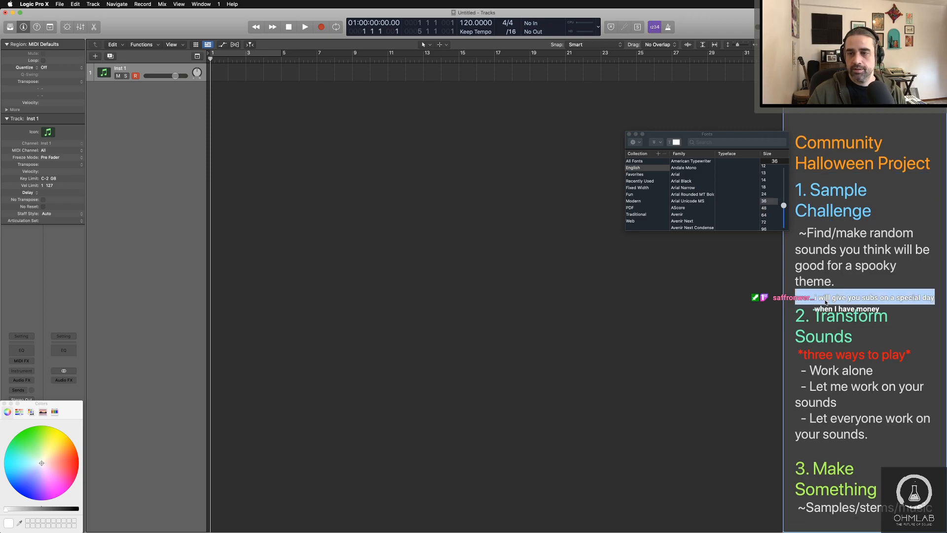
pyautogui.click(771, 187)
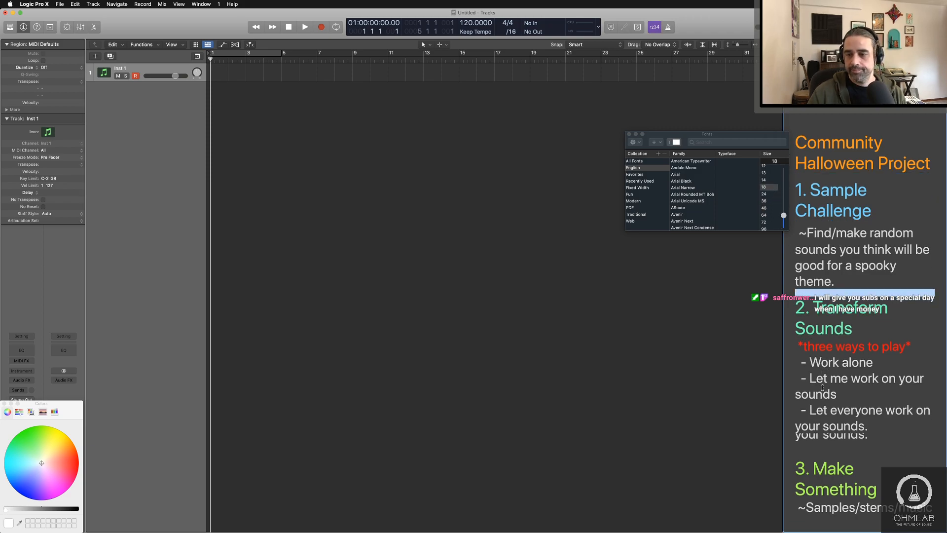
pyautogui.tripleClick(826, 442)
pyautogui.click(763, 187)
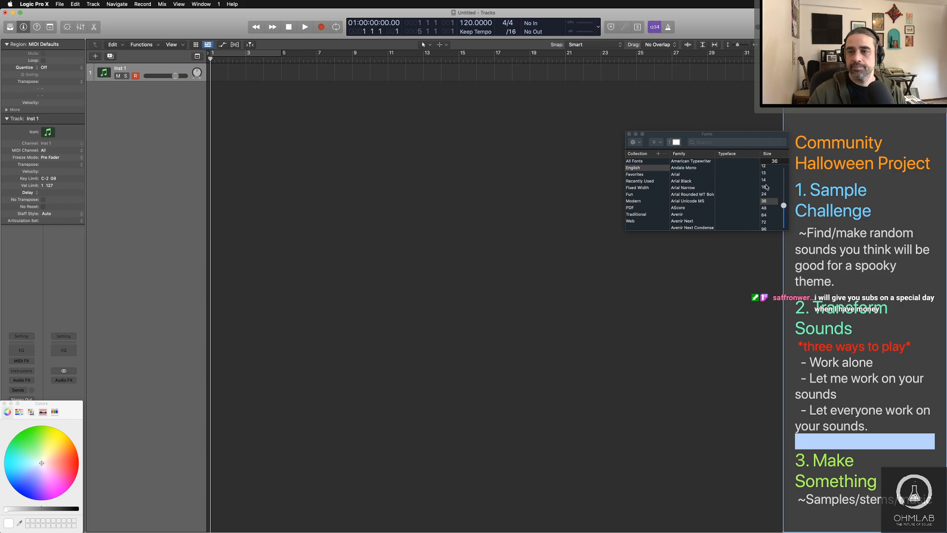
# Step: Delete the extra blank lines above the "Community Halloween Project" title and put one back for spacing
pyautogui.click(822, 129)
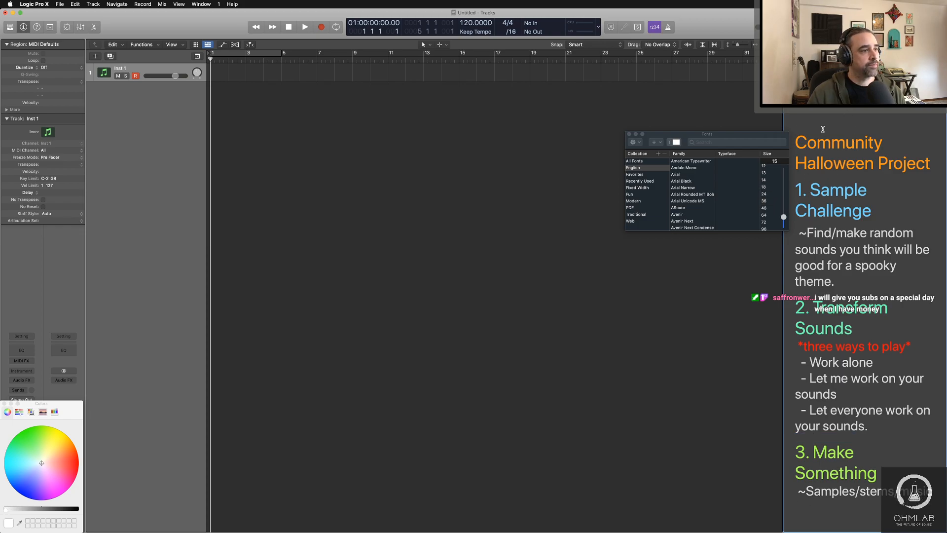
pyautogui.press('BackSpace')
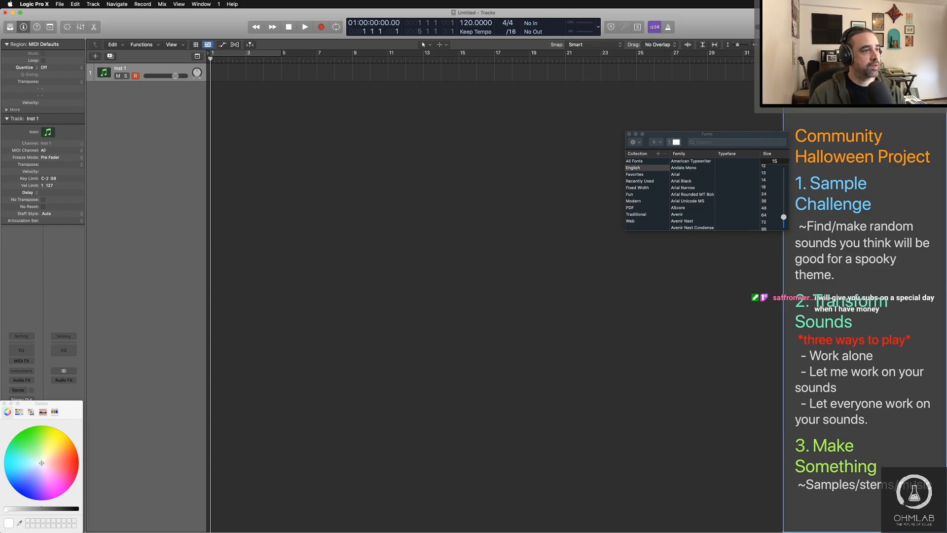
pyautogui.press('BackSpace')
pyautogui.press('BackSpace')
pyautogui.press('BackSpace')
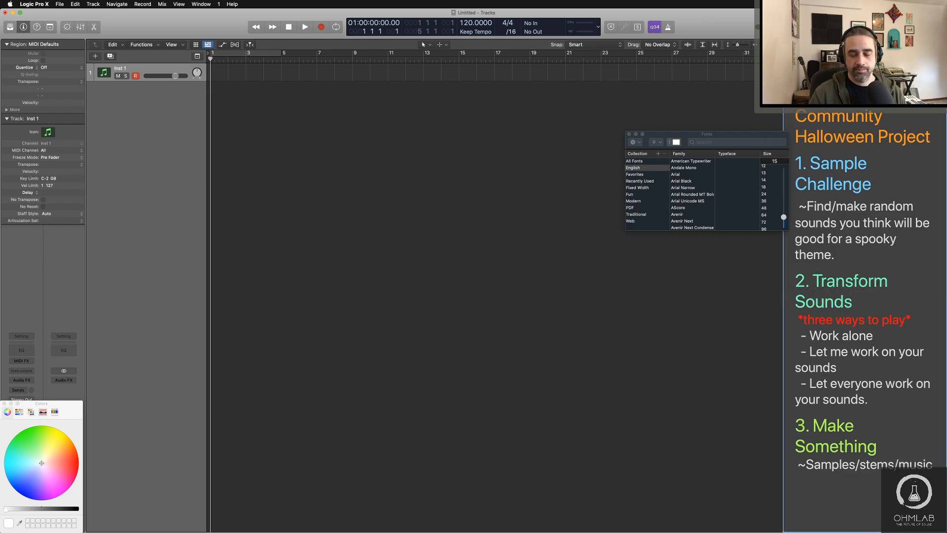
pyautogui.press('Return')
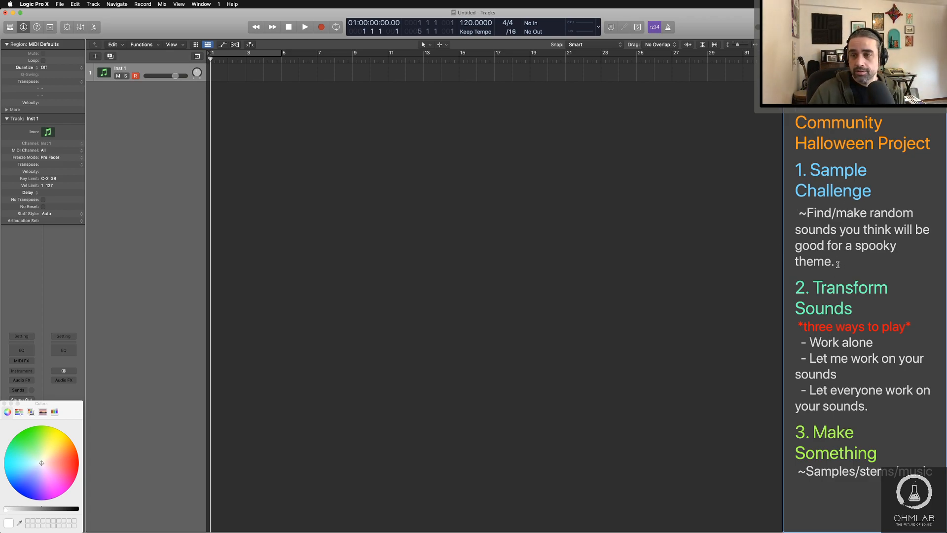
# Step: Set the "~Find/make random sounds" description under Sample Challenge to font size 24
pyautogui.moveTo(836, 264); pyautogui.dragTo(796, 213)
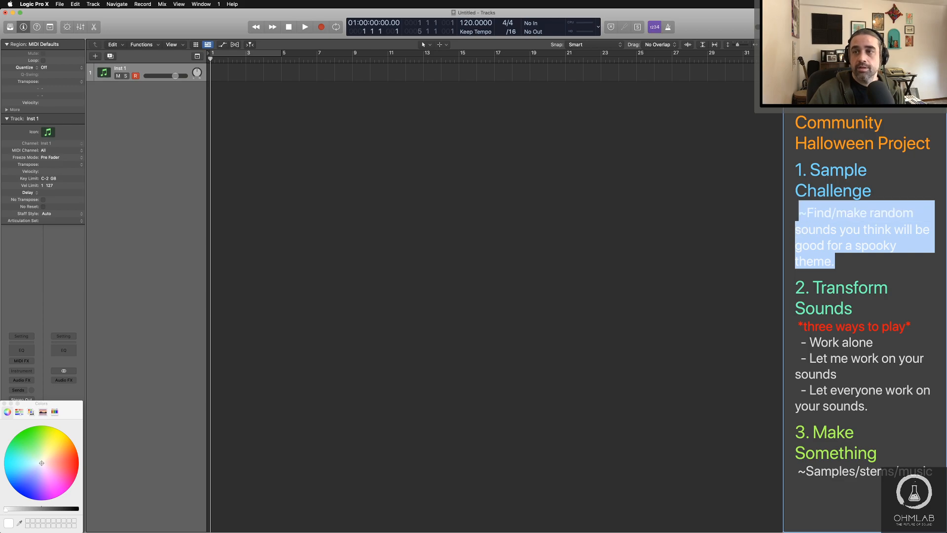
pyautogui.press('super+t')
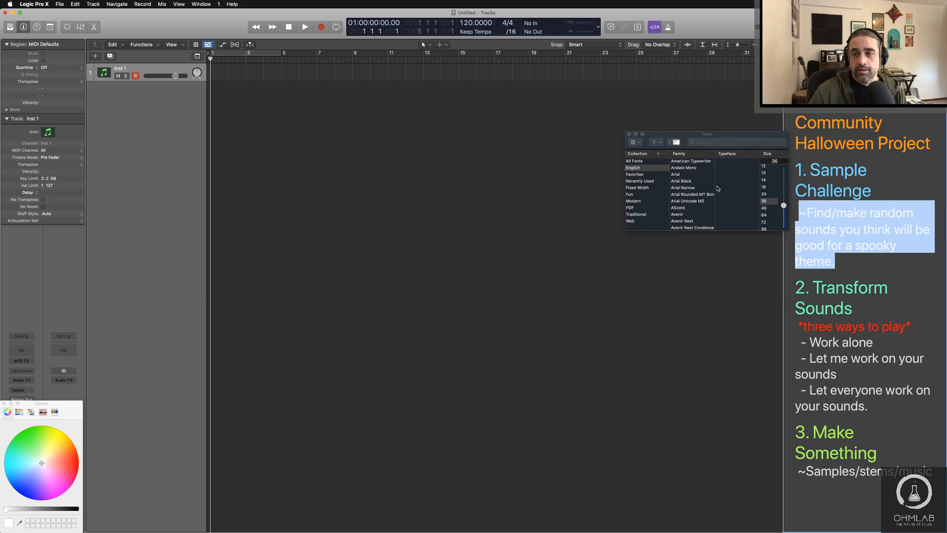
pyautogui.click(766, 194)
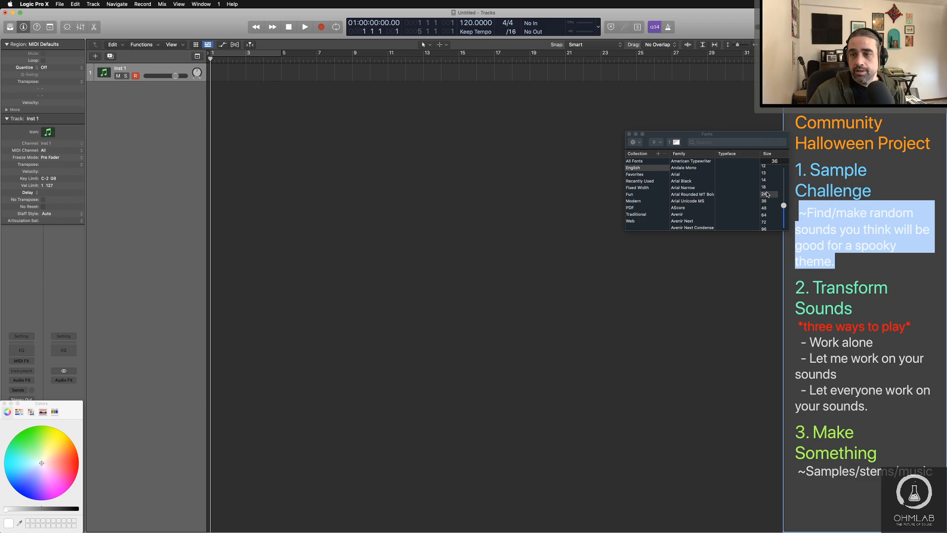
pyautogui.click(833, 232)
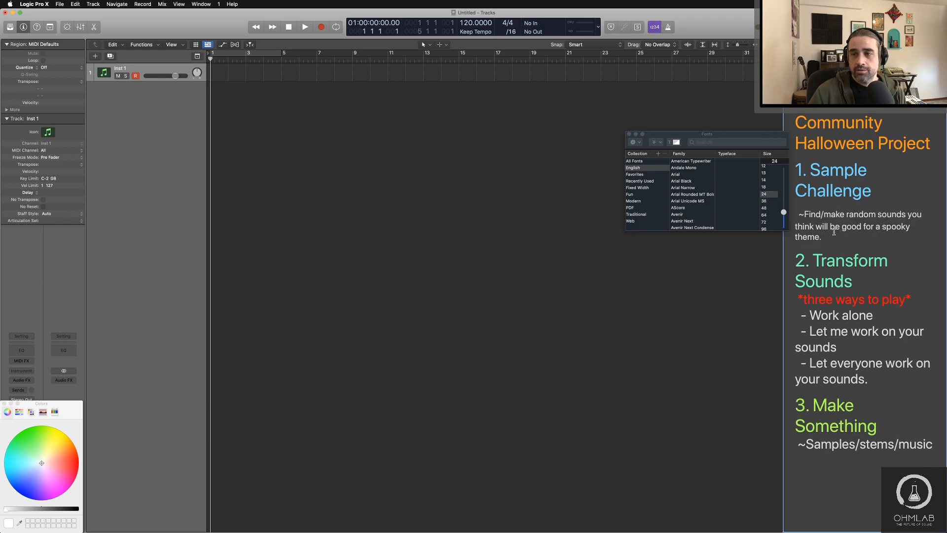
# Step: Set the leading space before the "~Find/make random sounds" description to font size 24
pyautogui.click(796, 206)
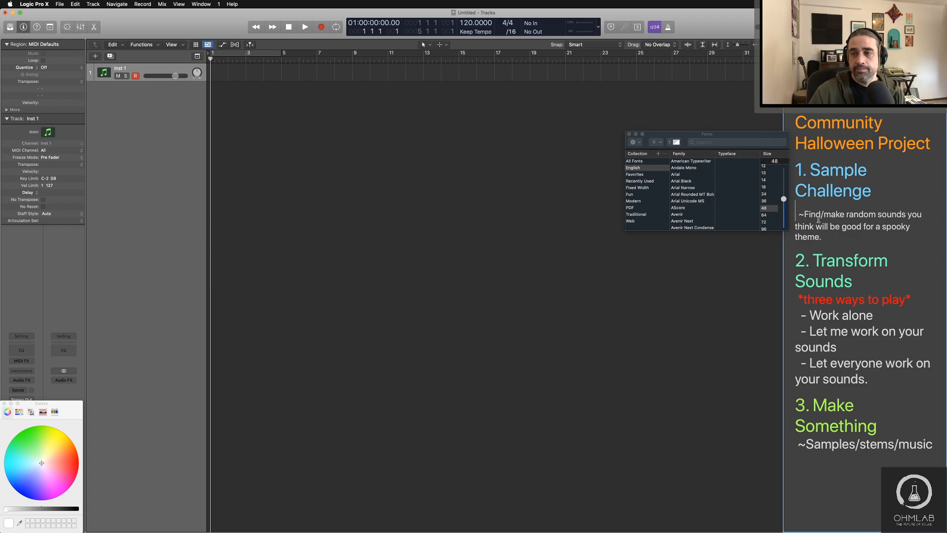
pyautogui.click(820, 216)
pyautogui.click(796, 213)
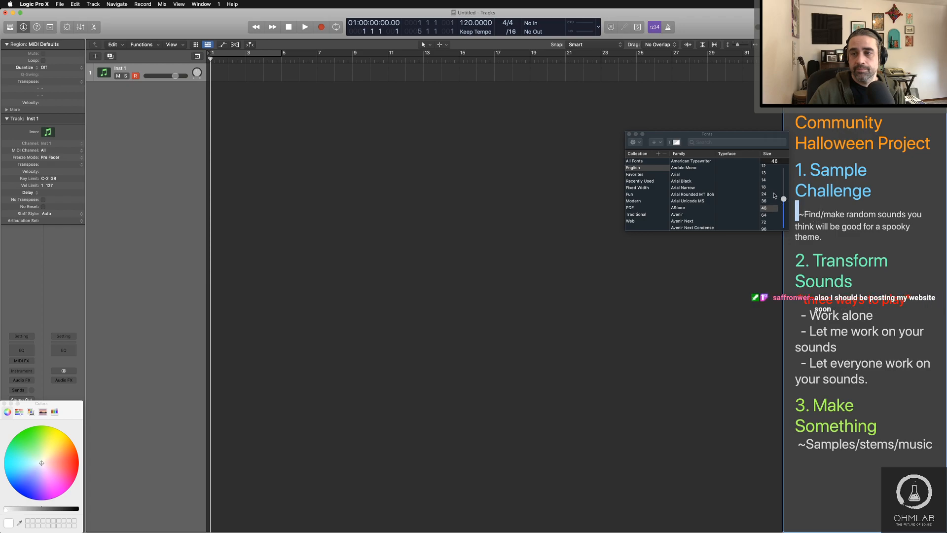
pyautogui.click(774, 195)
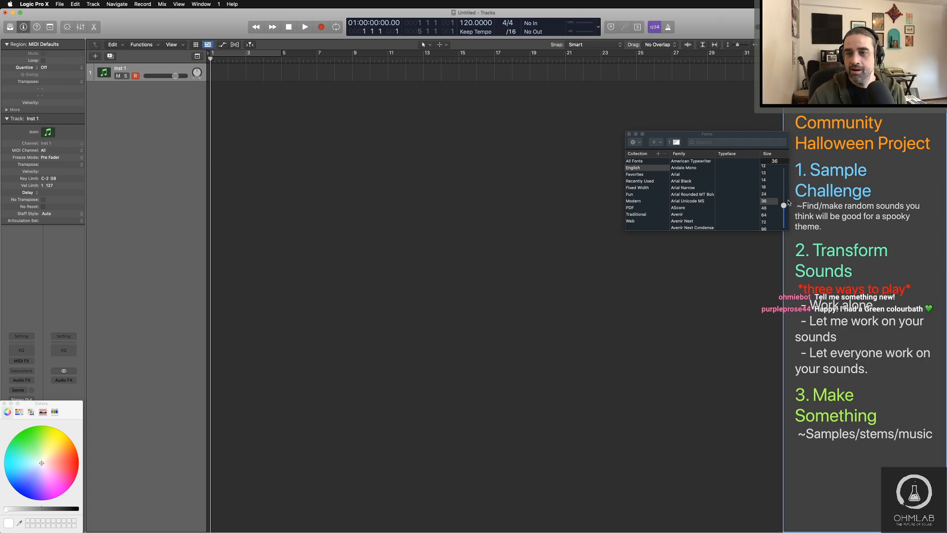
# Step: Set the whole "~Find/make random sounds" description under Sample Challenge to font size 30
pyautogui.moveTo(823, 227); pyautogui.dragTo(794, 205)
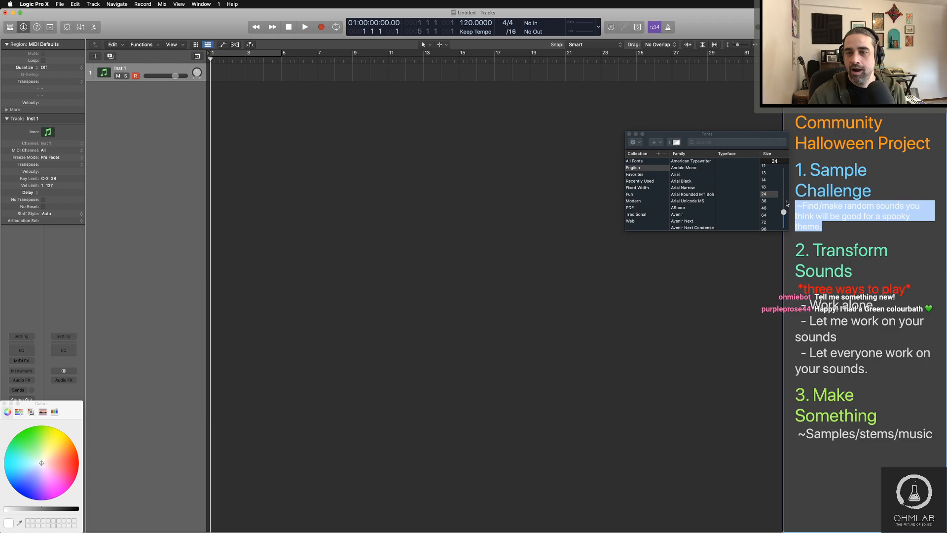
pyautogui.doubleClick(774, 161)
pyautogui.write('30')
pyautogui.press('Return')
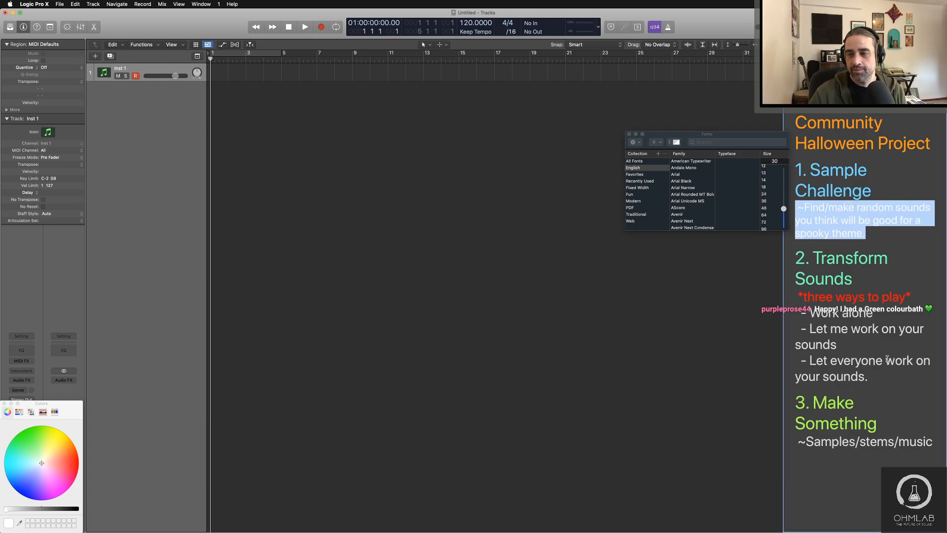
# Step: Set the three list items from "Work alone" to "Let everyone work on your sounds." to font size 30
pyautogui.moveTo(880, 378); pyautogui.dragTo(798, 312)
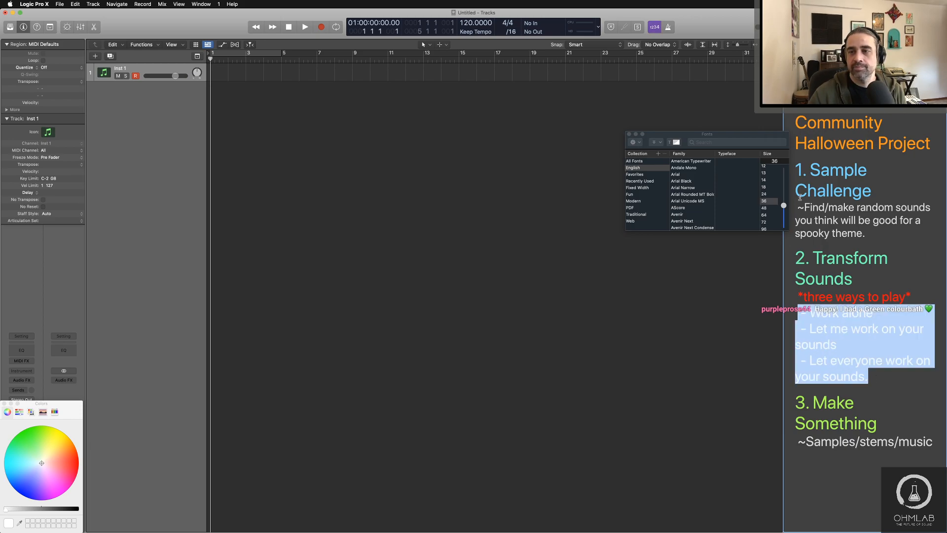
pyautogui.click(773, 161)
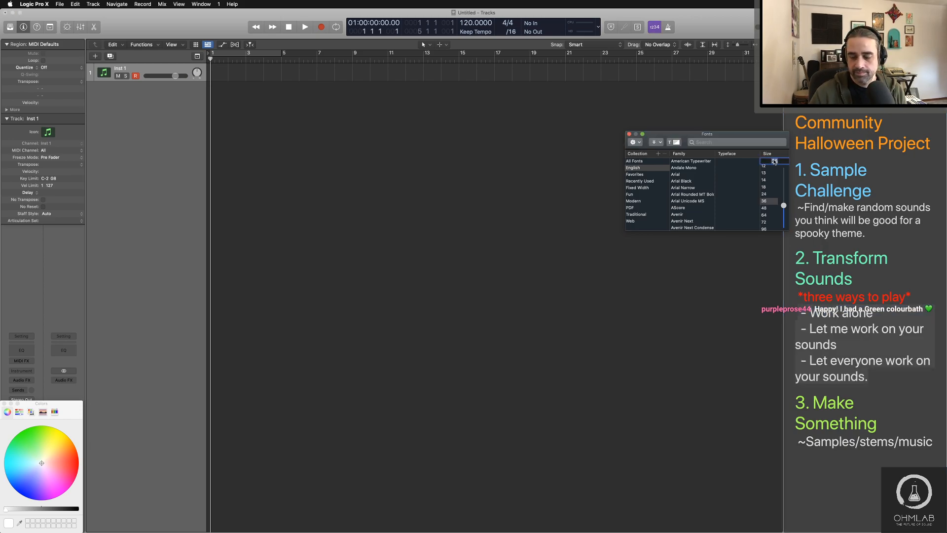
pyautogui.write('30')
pyautogui.press('Return')
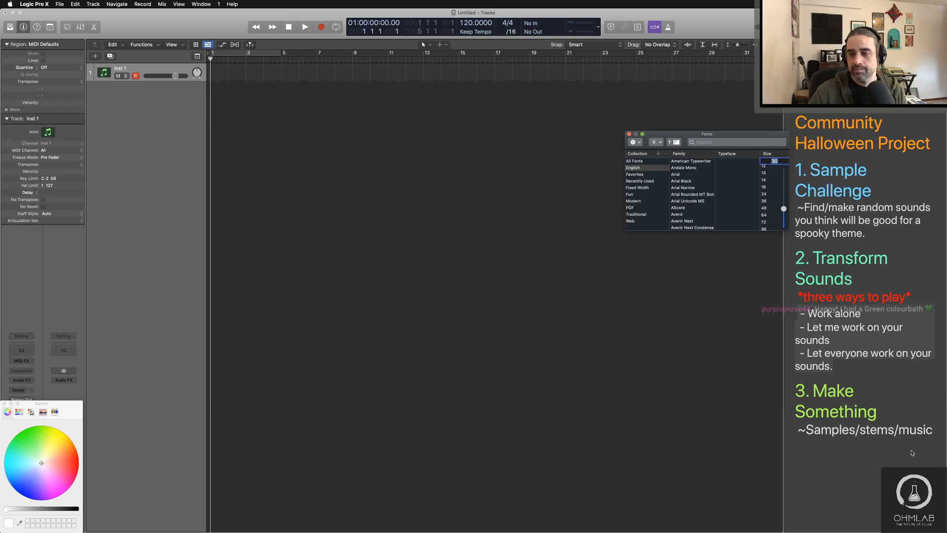
# Step: Set the "~Samples/stems/music" line under Make Something to font size 30
pyautogui.click(918, 429)
pyautogui.moveTo(933, 430); pyautogui.dragTo(795, 430)
pyautogui.doubleClick(774, 161)
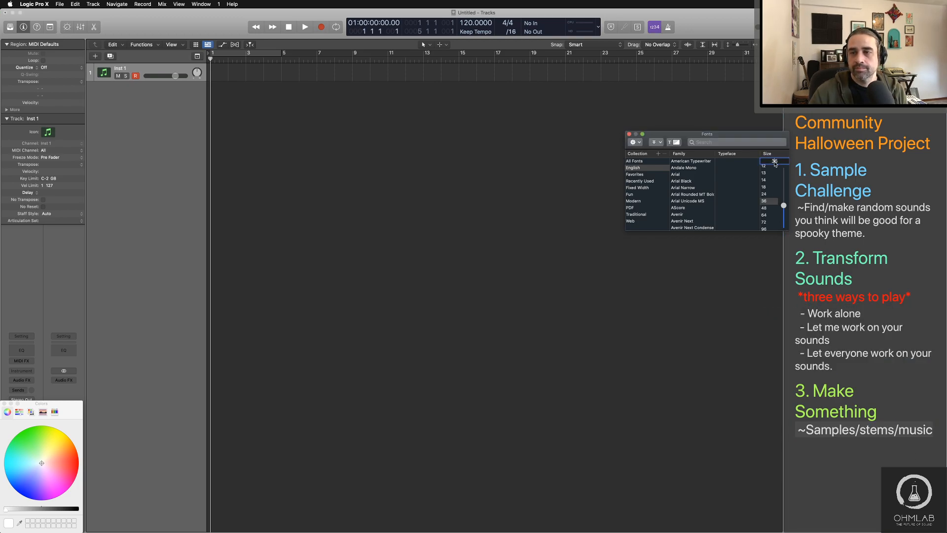
pyautogui.write('30')
pyautogui.press('Return')
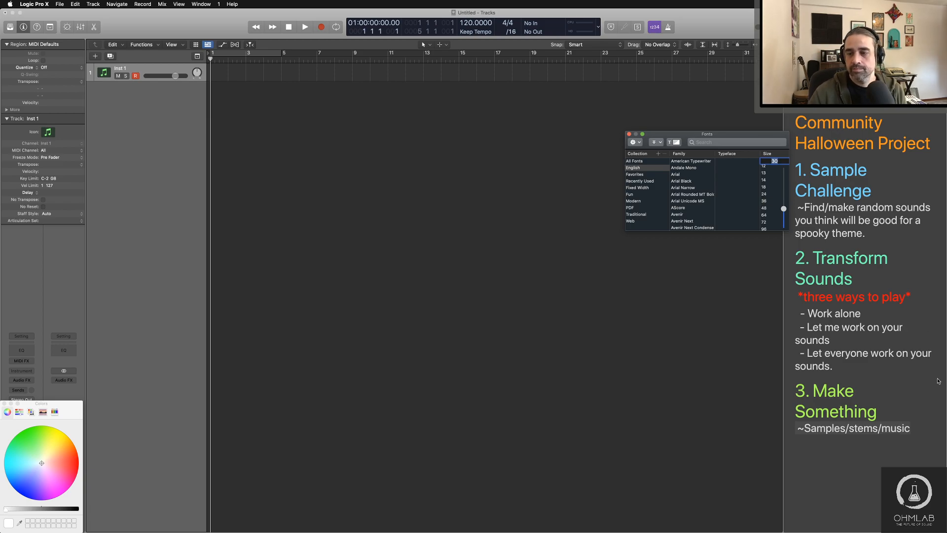
# Step: Add a "Submissions:" line below "~Samples/stems/music", separated from it by a blank line
pyautogui.click(914, 428)
pyautogui.click(914, 429)
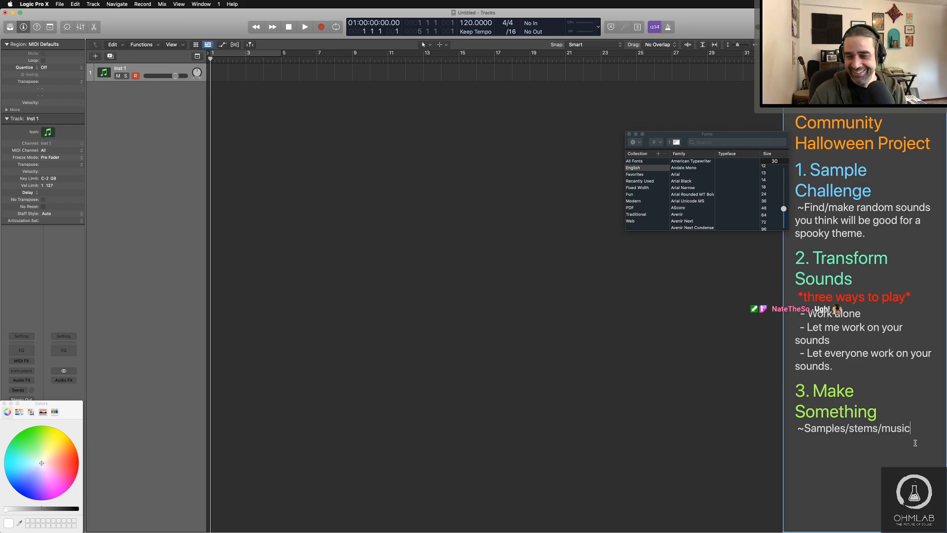
pyautogui.press('Return')
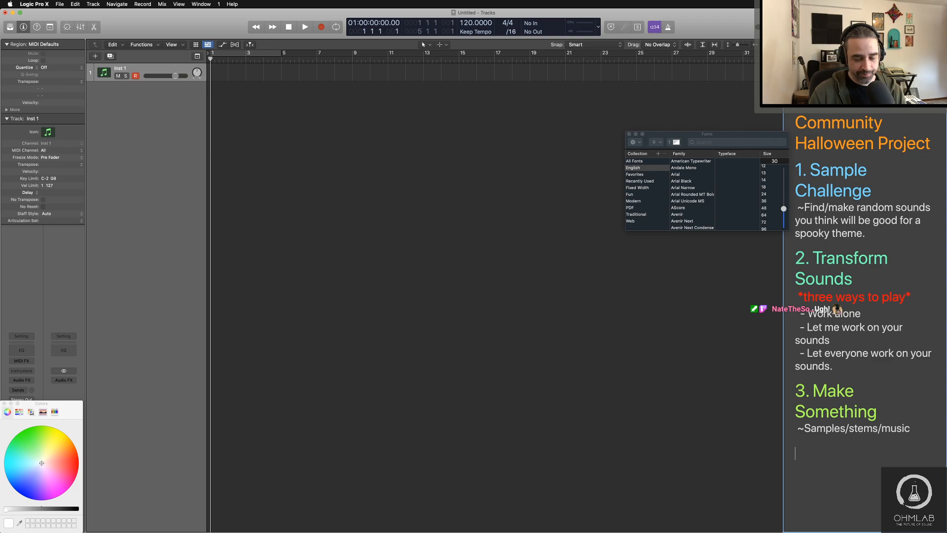
pyautogui.write('Submit')
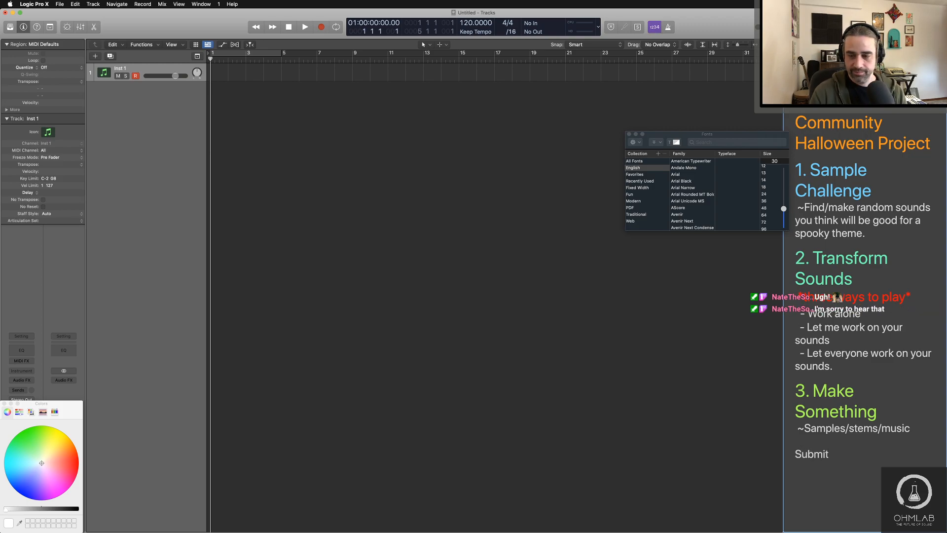
pyautogui.press('BackSpace')
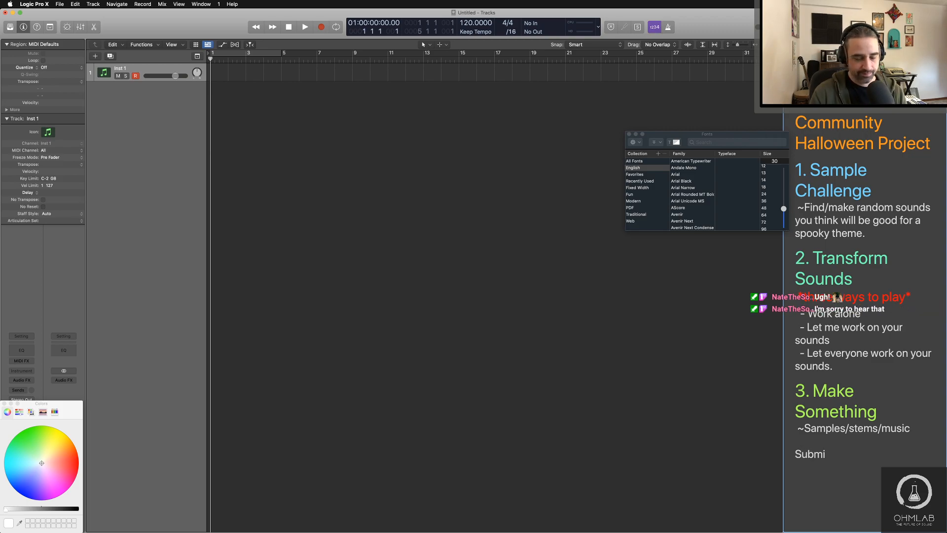
pyautogui.write('ssions: ')
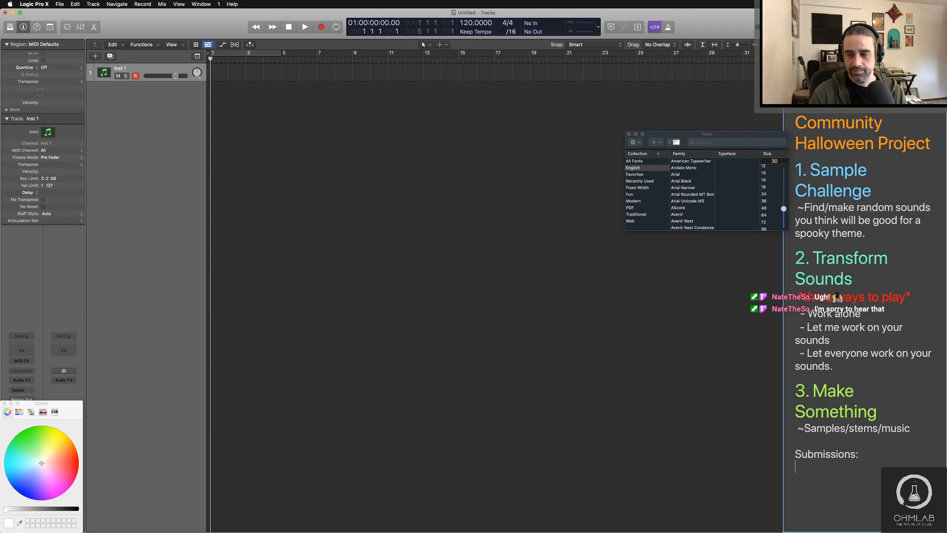
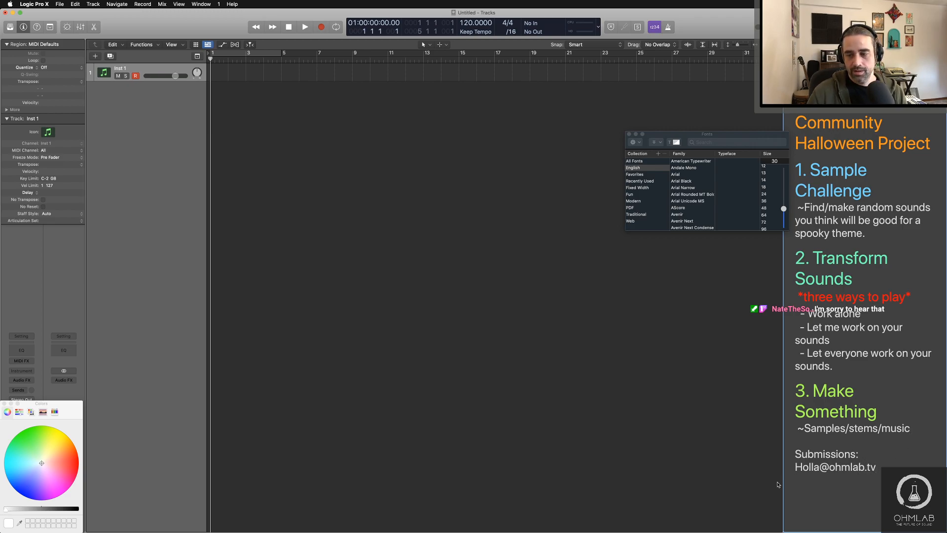
# Step: Enter the submission e-mail address below "Submissions:" and correct the part before the @ sign
pyautogui.moveTo(819, 468); pyautogui.dragTo(783, 468)
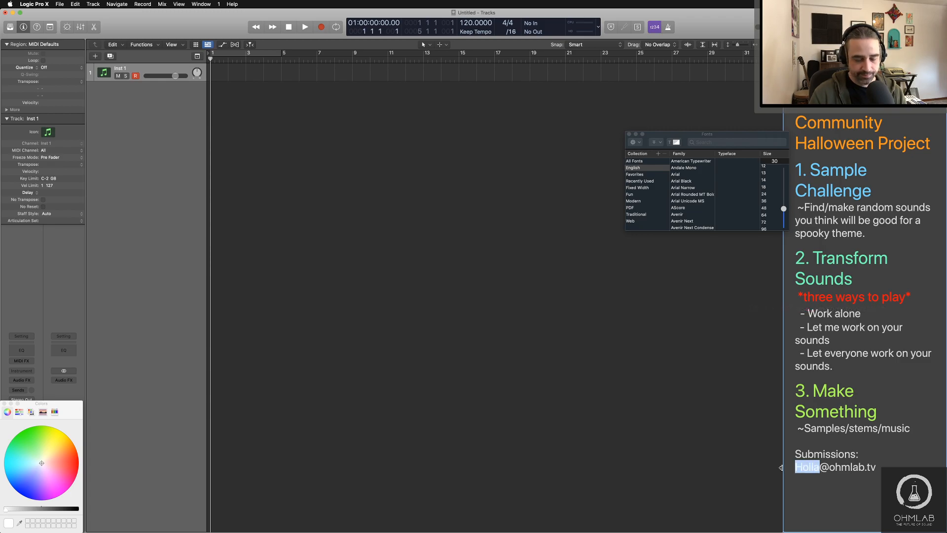
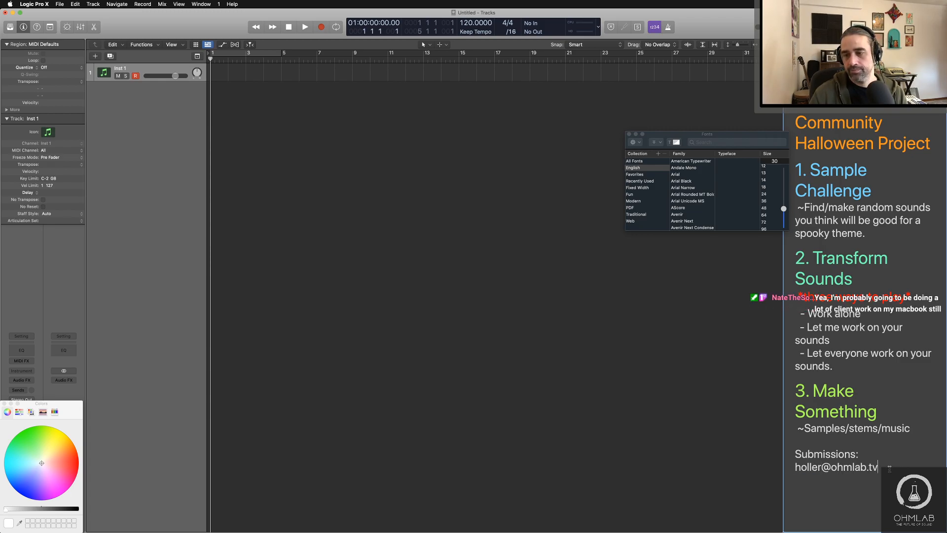
# Step: Color the "Submissions:" line and the e-mail address below it magenta
pyautogui.moveTo(889, 469); pyautogui.dragTo(788, 451)
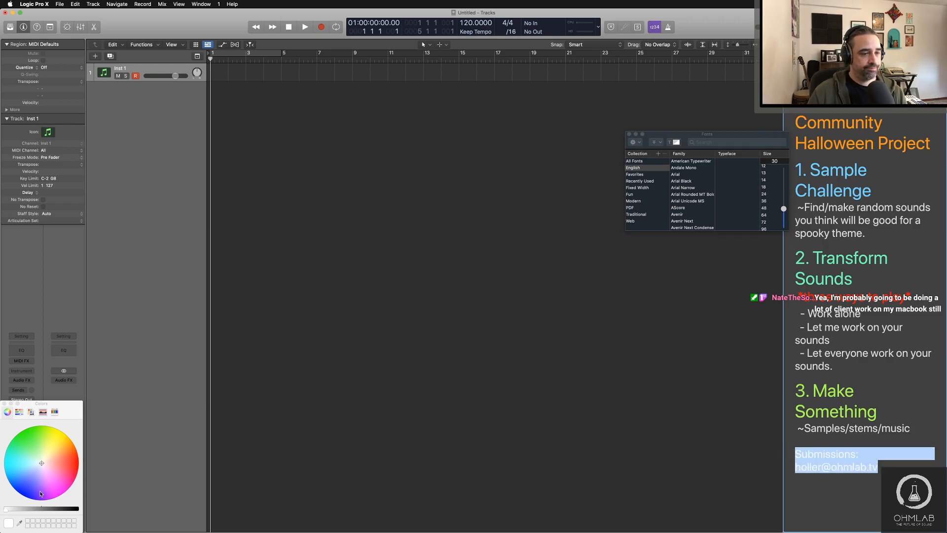
pyautogui.click(59, 492)
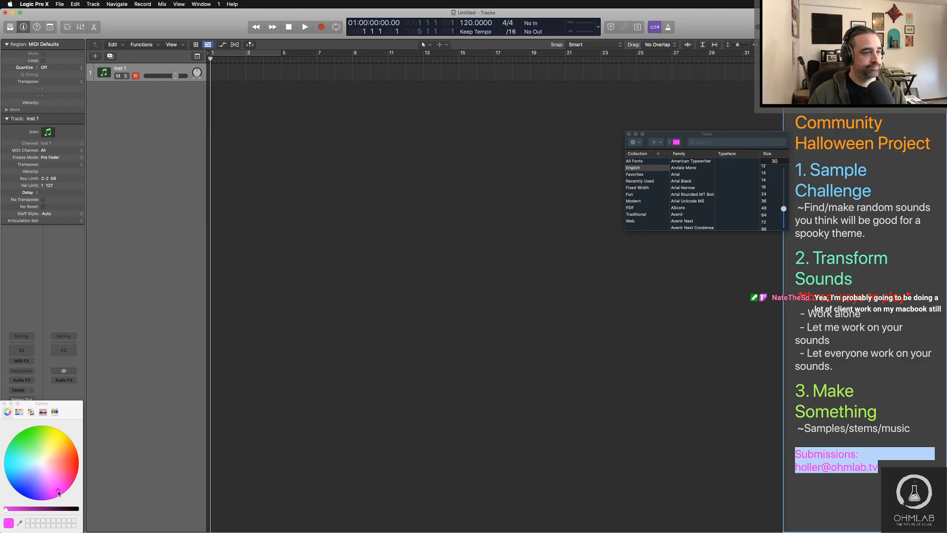
pyautogui.click(848, 483)
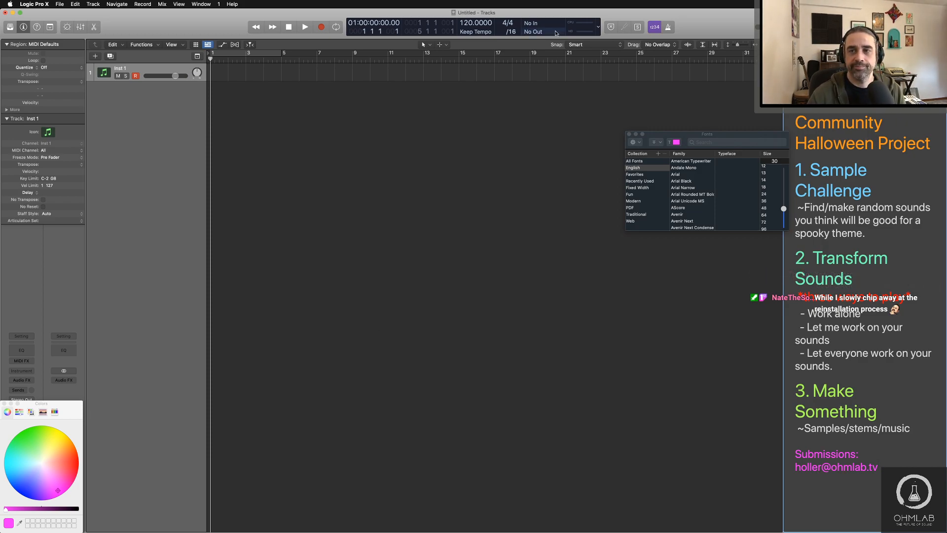
# Step: Close the Fonts and Colors windows
pyautogui.moveTo(768, 137); pyautogui.dragTo(753, 114)
pyautogui.click(614, 110)
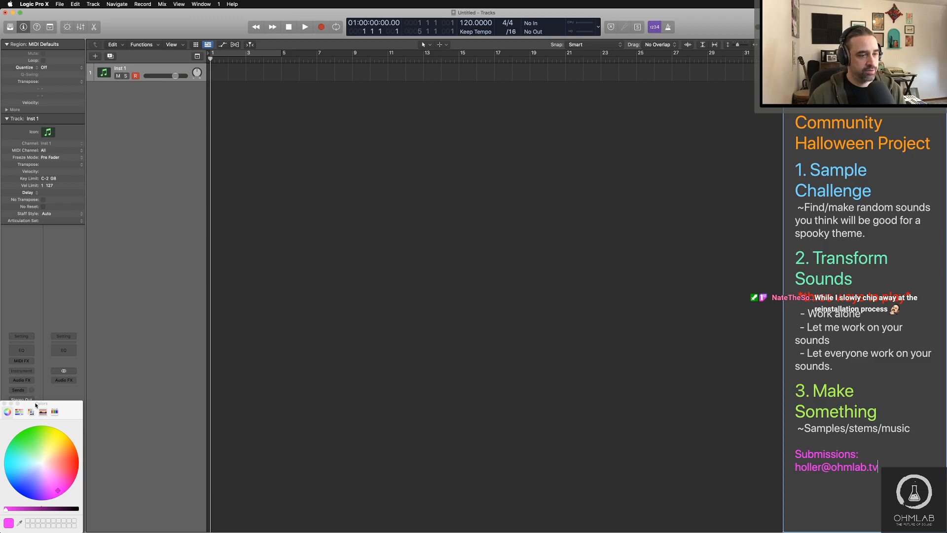
pyautogui.click(4, 403)
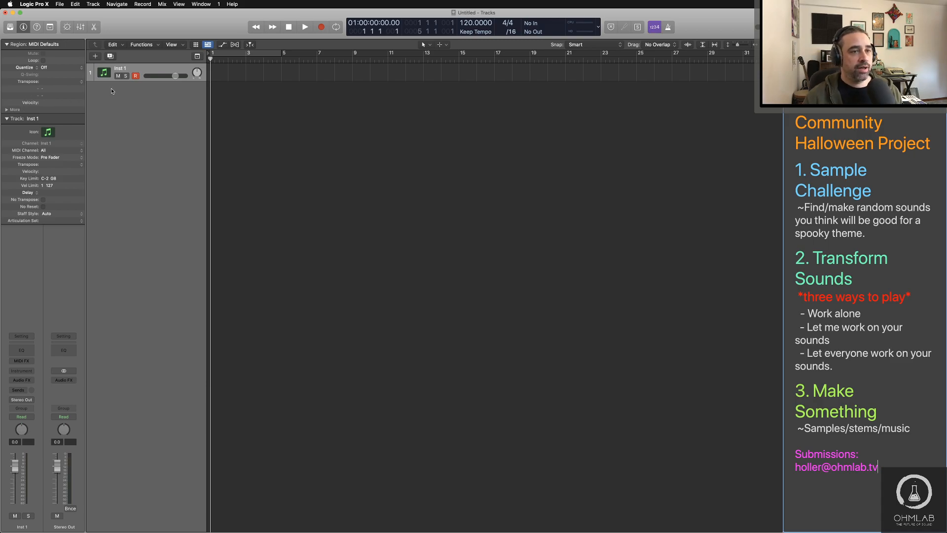
# Step: Load Kontakt 5 as a stereo instrument on the Inst 1 track and reposition its plug-in window
pyautogui.click(24, 371)
pyautogui.moveTo(49, 389)
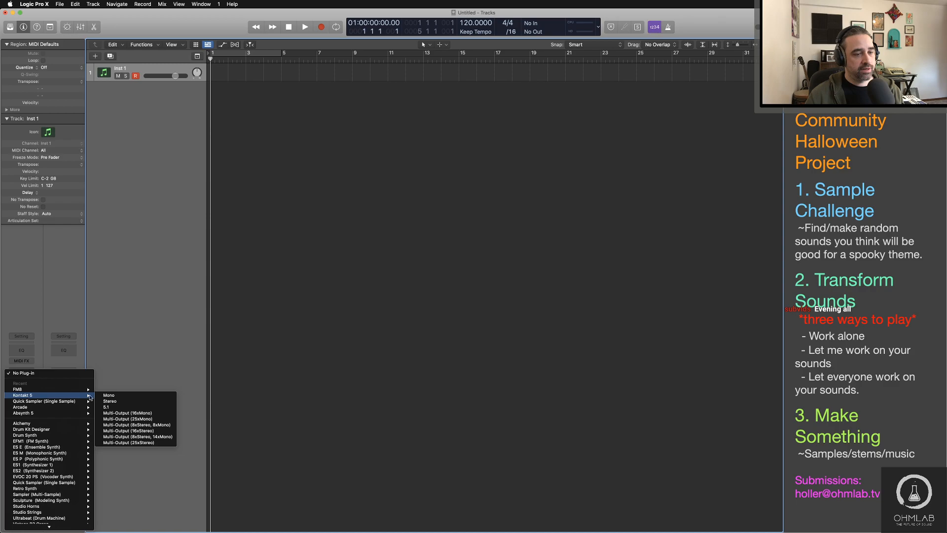
pyautogui.click(113, 401)
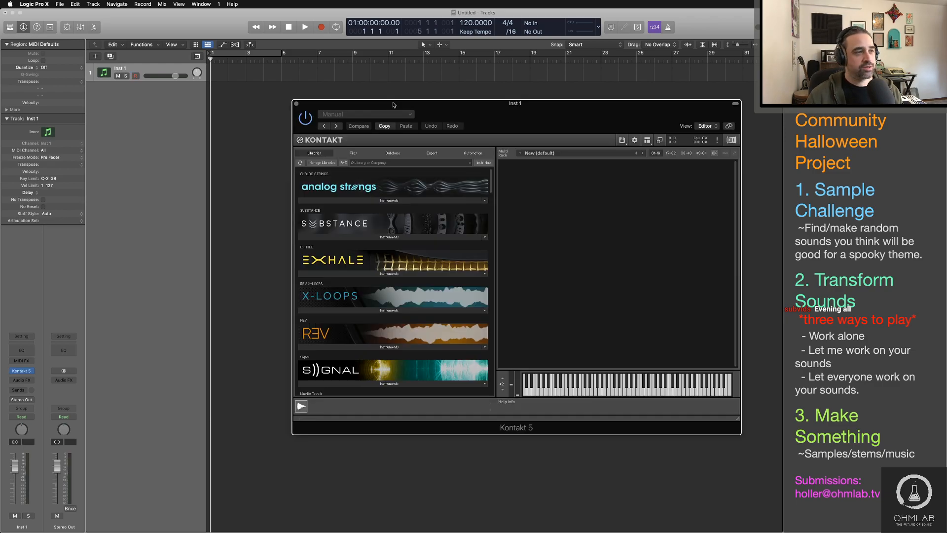
pyautogui.moveTo(394, 105); pyautogui.dragTo(374, 96)
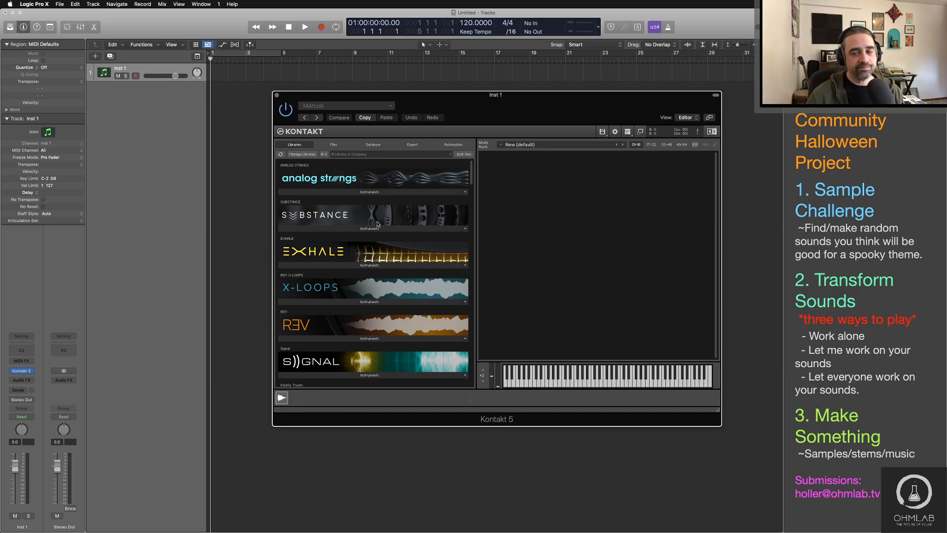
# Step: Browse the Kontakt sound libraries for suitable instruments and move the plug-in window higher over the tracks area
pyautogui.scroll(-1, 384, 255)
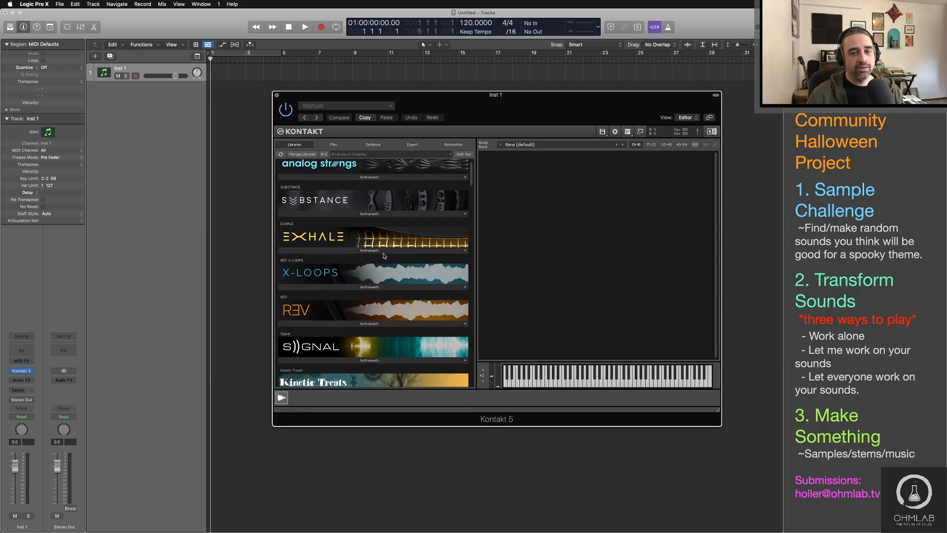
pyautogui.scroll(1, 384, 256)
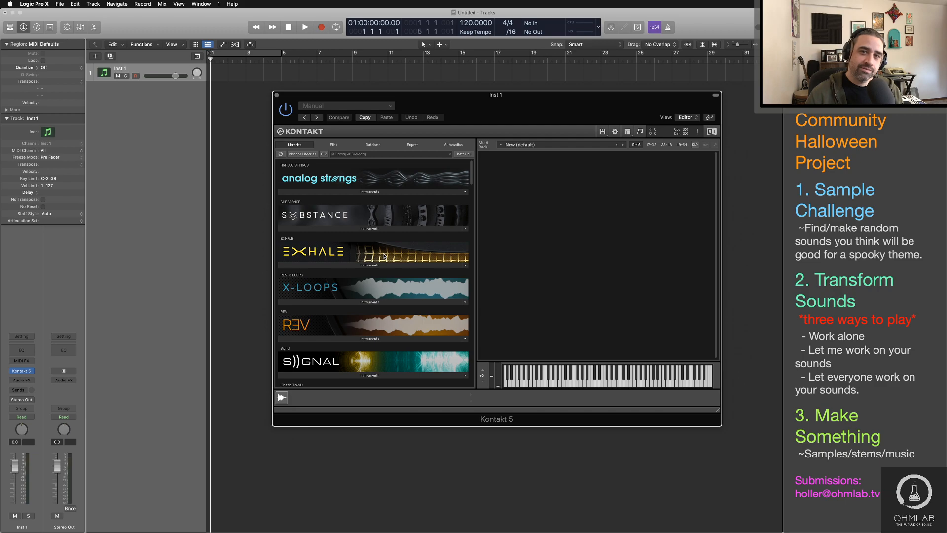
pyautogui.scroll(-3, 384, 246)
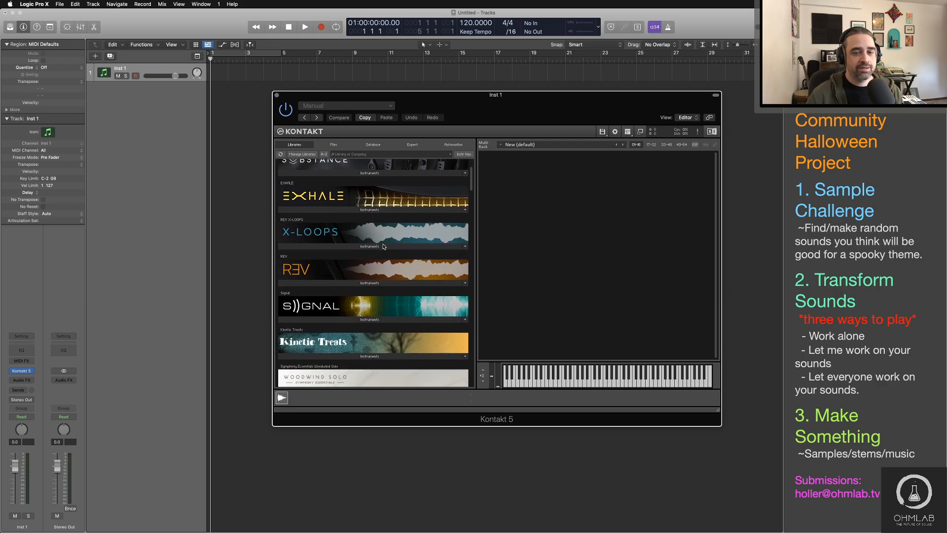
pyautogui.scroll(-15, 383, 246)
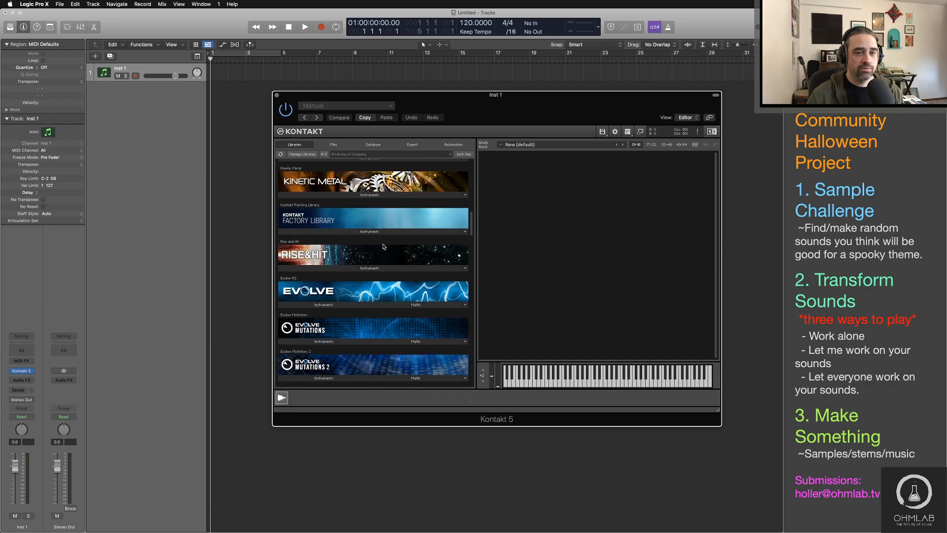
pyautogui.scroll(-3, 384, 246)
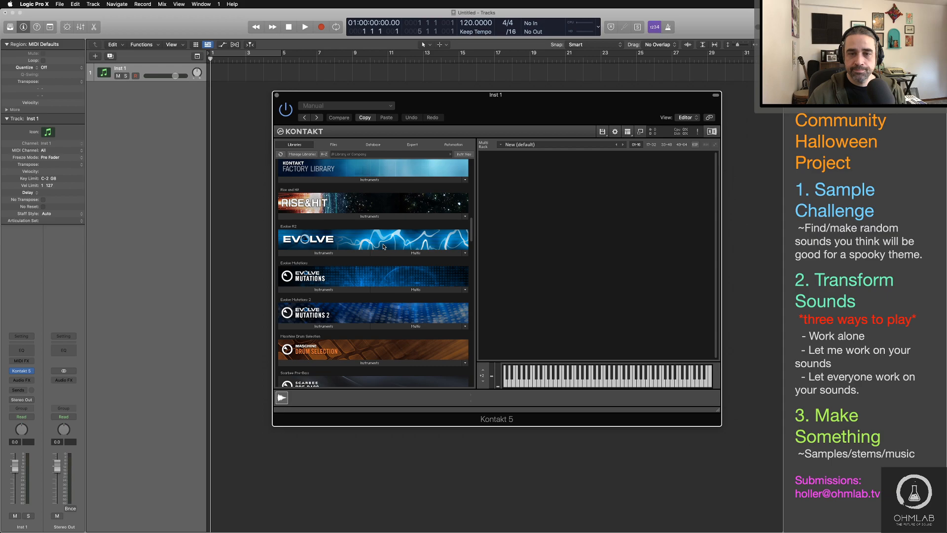
pyautogui.scroll(-3, 384, 247)
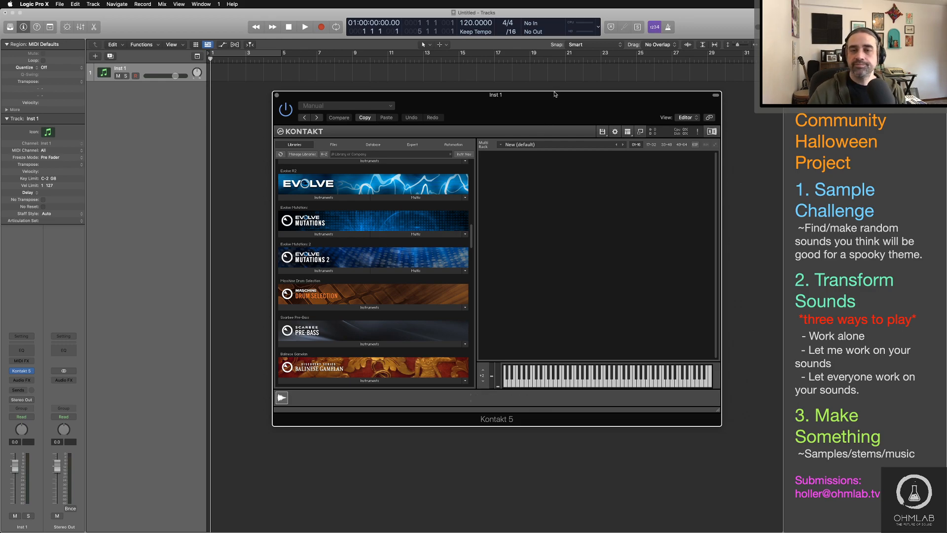
pyautogui.moveTo(554, 94); pyautogui.dragTo(561, 59)
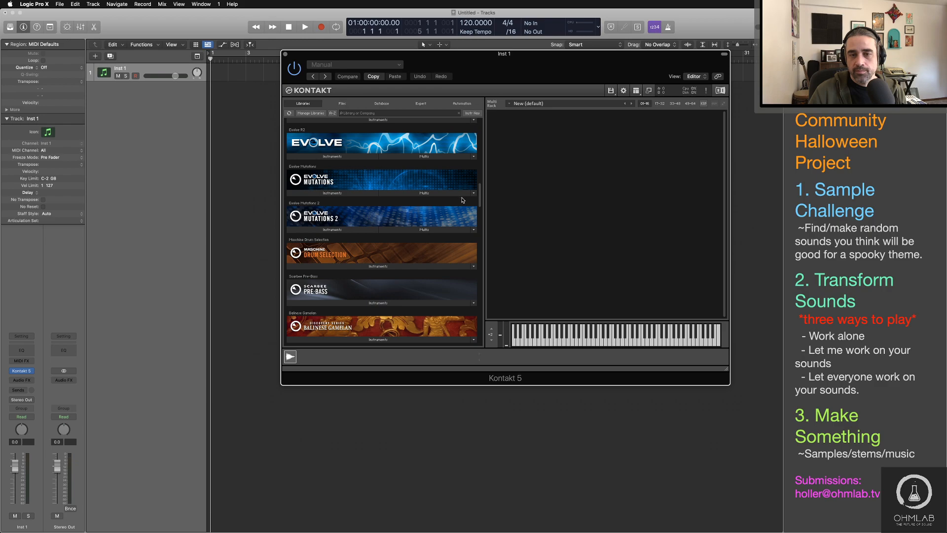
# Step: Load the Dramatic Evolved 02 instrument from the Looped Percussives folder under Rhythmic Suites in the Evolve R2 library
pyautogui.moveTo(481, 195); pyautogui.dragTo(477, 260)
pyautogui.scroll(-3, 394, 248)
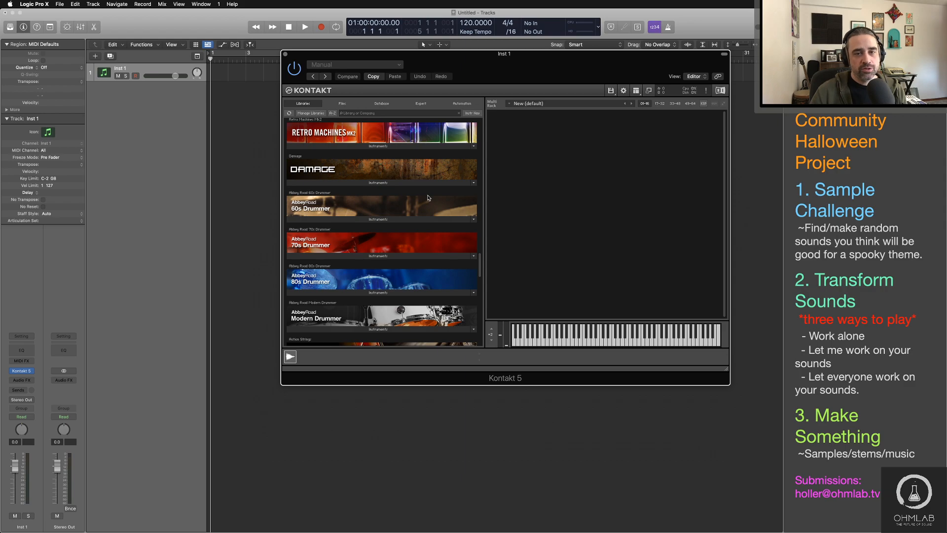
pyautogui.scroll(1, 459, 231)
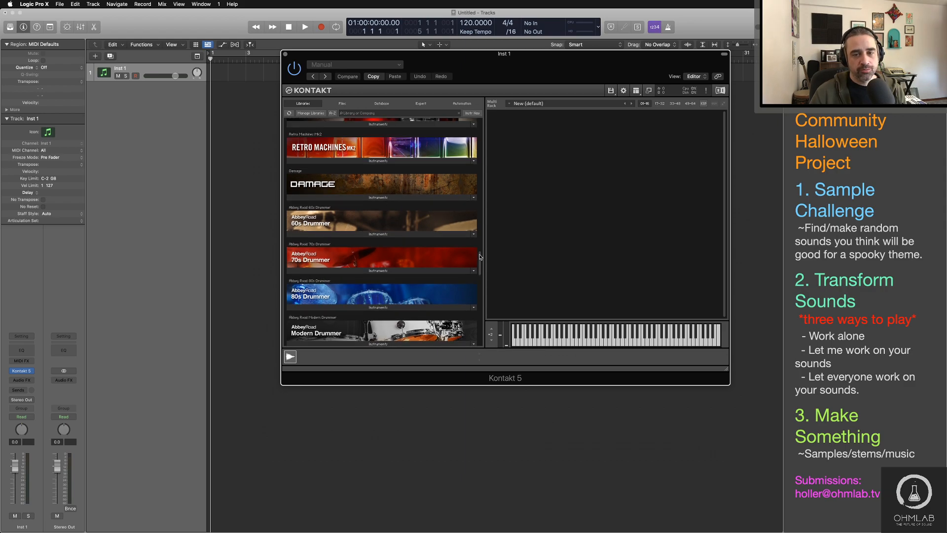
pyautogui.moveTo(481, 256); pyautogui.dragTo(485, 186)
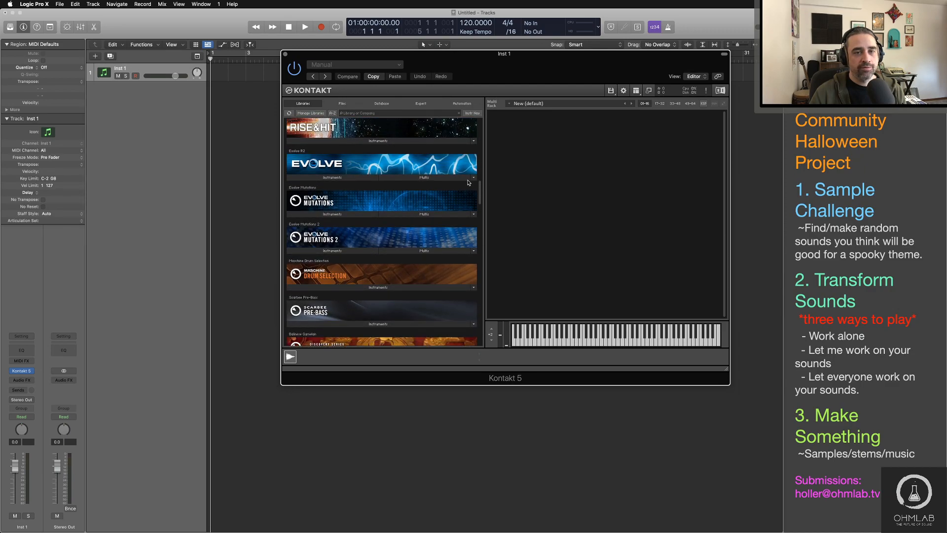
pyautogui.click(339, 179)
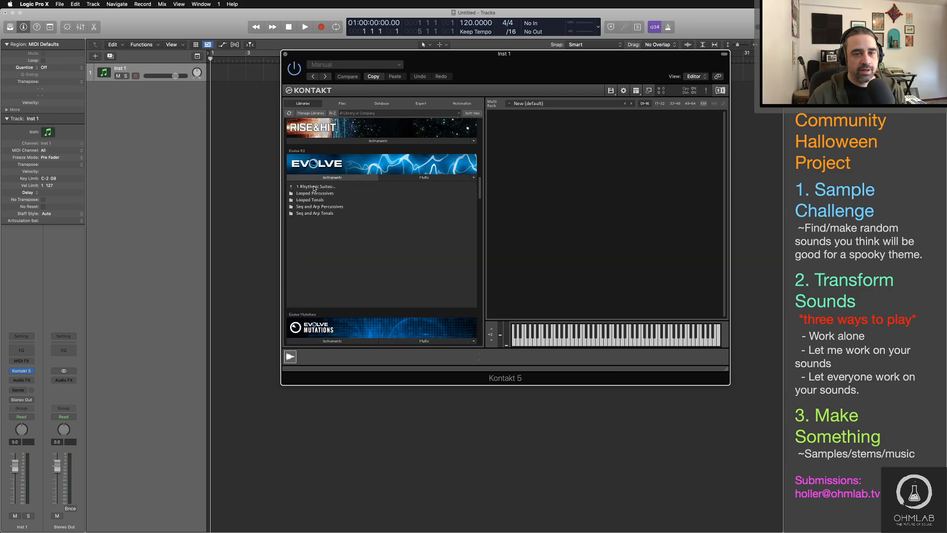
pyautogui.click(315, 189)
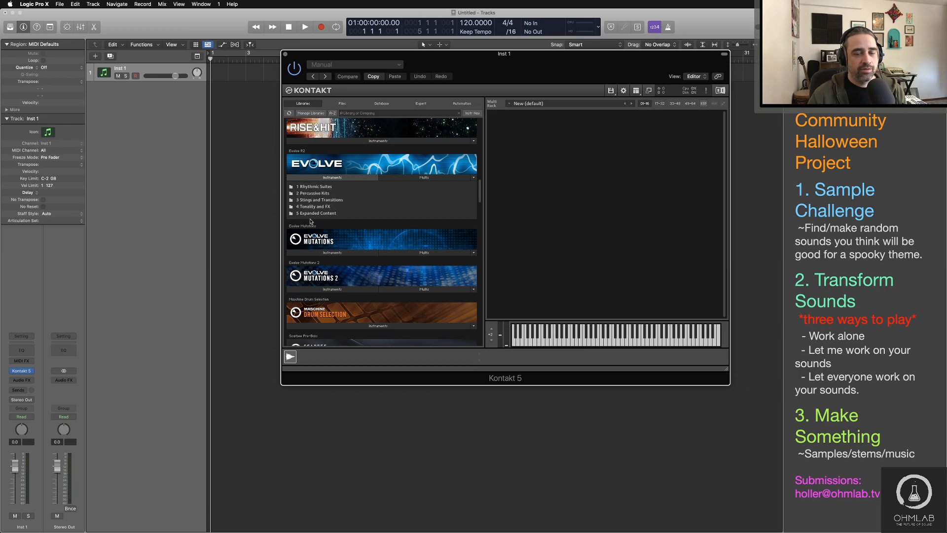
pyautogui.doubleClick(312, 186)
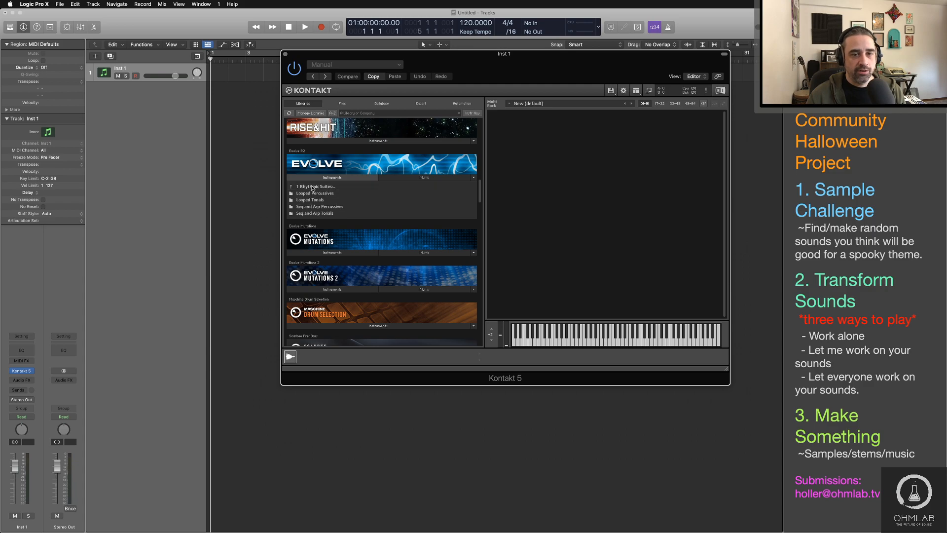
pyautogui.doubleClick(318, 194)
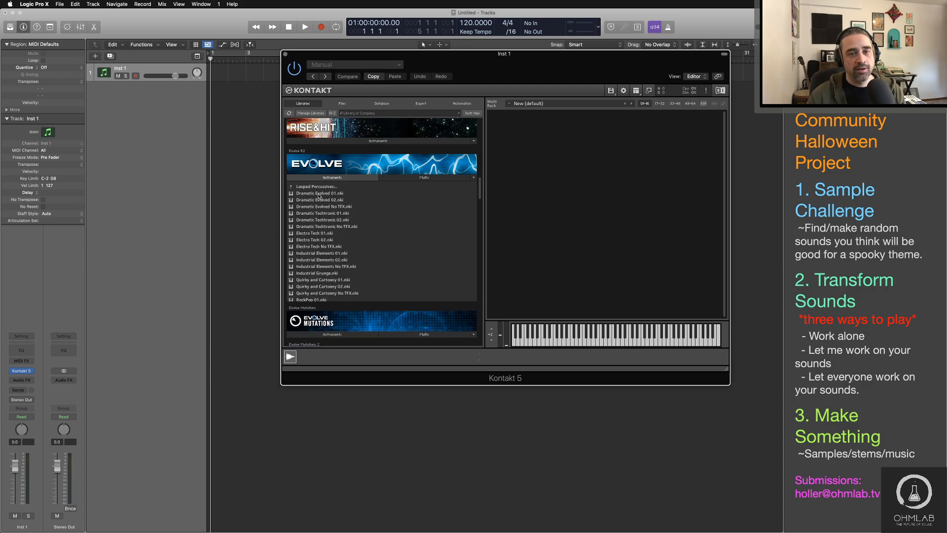
pyautogui.moveTo(310, 202); pyautogui.dragTo(548, 183)
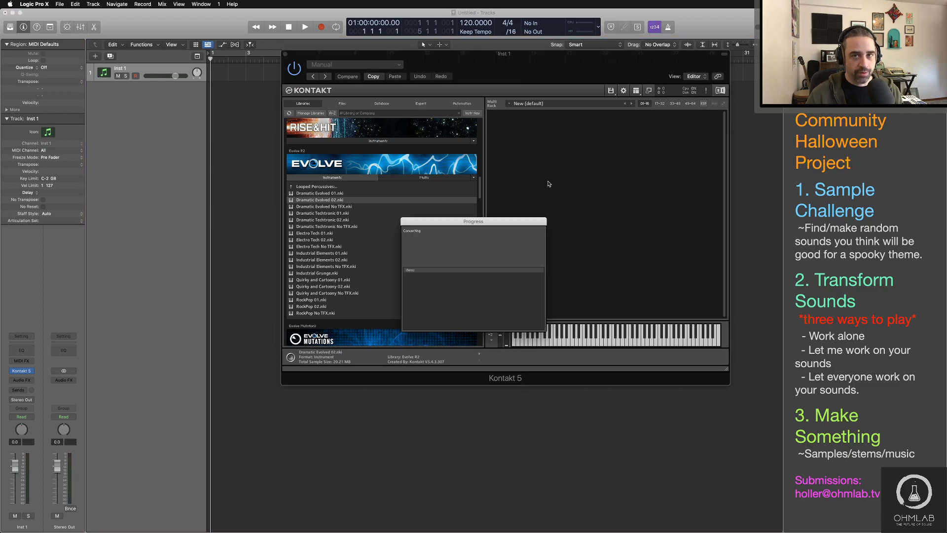
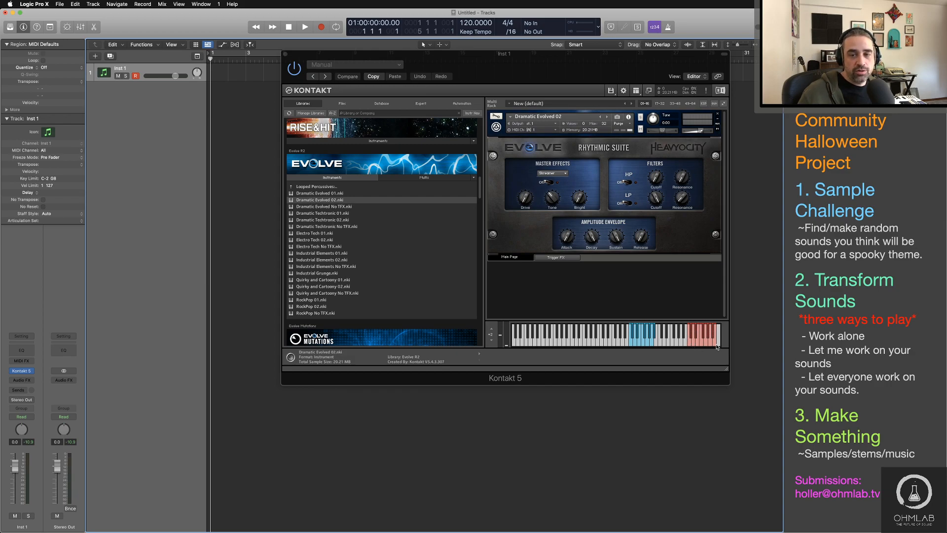
pyautogui.click(573, 260)
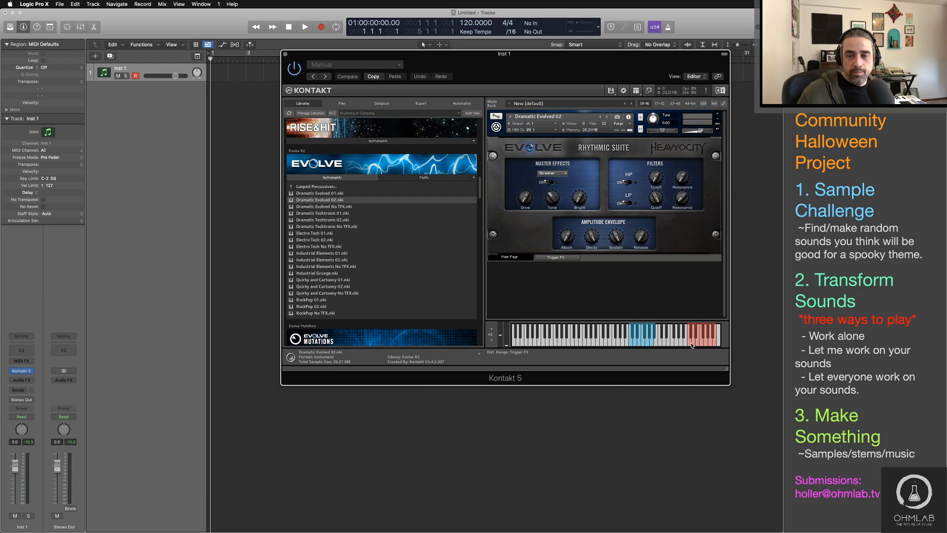
pyautogui.click(636, 91)
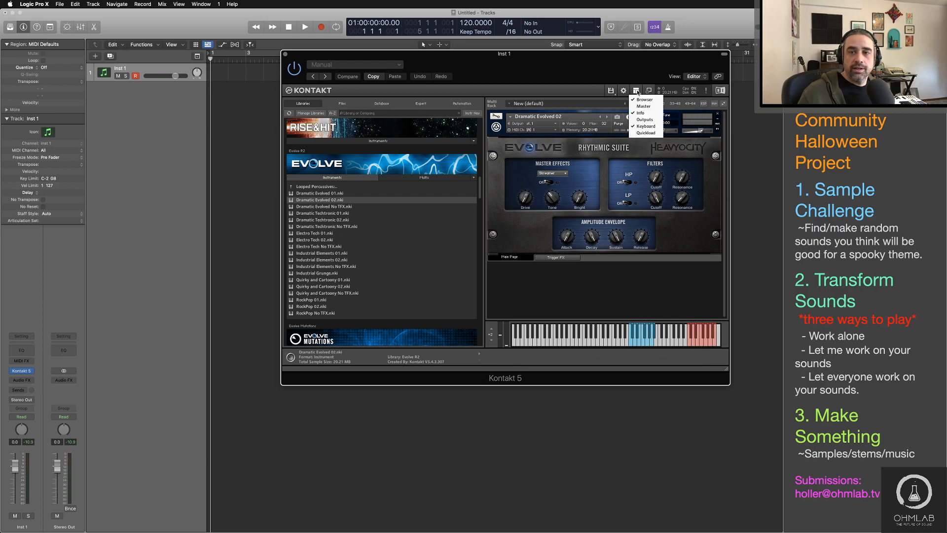
pyautogui.click(650, 114)
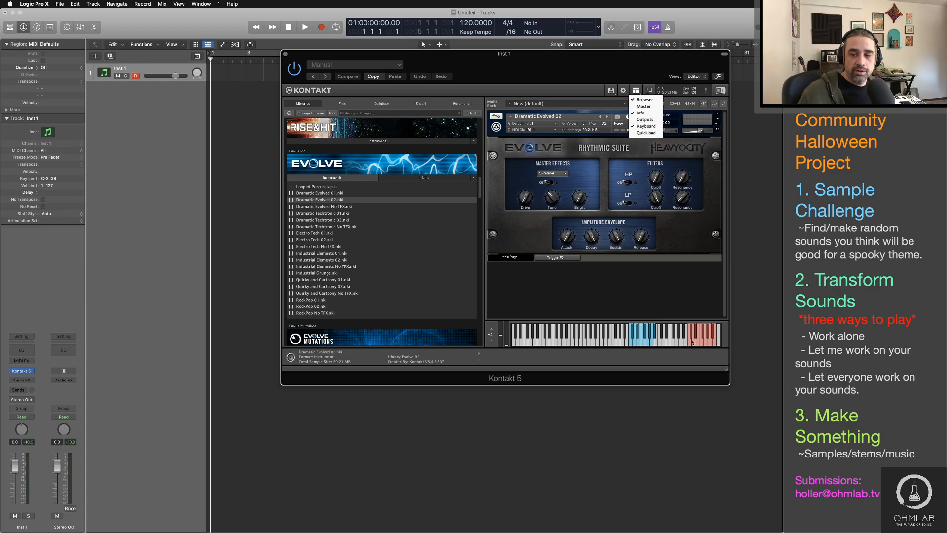
pyautogui.click(716, 345)
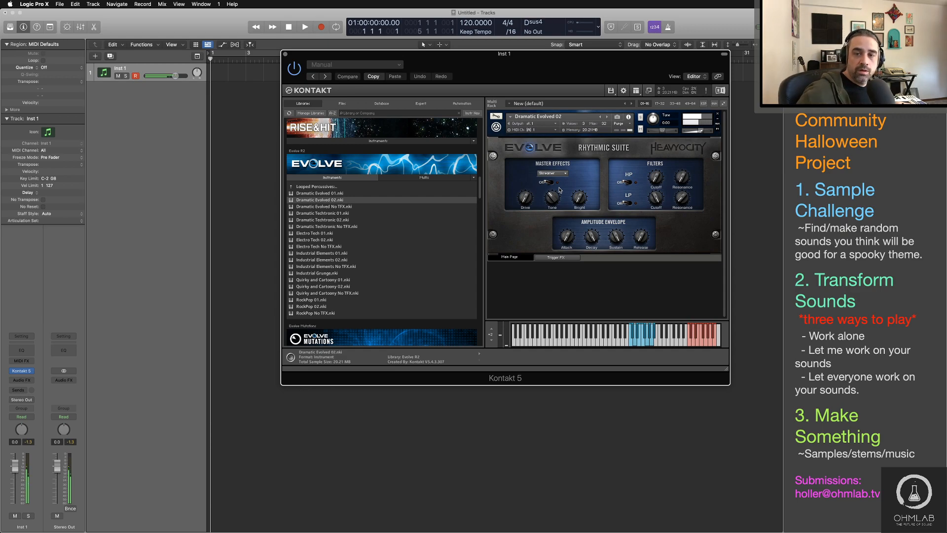
# Step: Try the Skreamer effect on Dramatic Evolved 02, switch the master effect to Reverb, enable it and adjust its Size
pyautogui.click(548, 182)
pyautogui.moveTo(525, 197); pyautogui.dragTo(553, 187)
pyautogui.moveTo(573, 198); pyautogui.dragTo(573, 178)
pyautogui.click(552, 173)
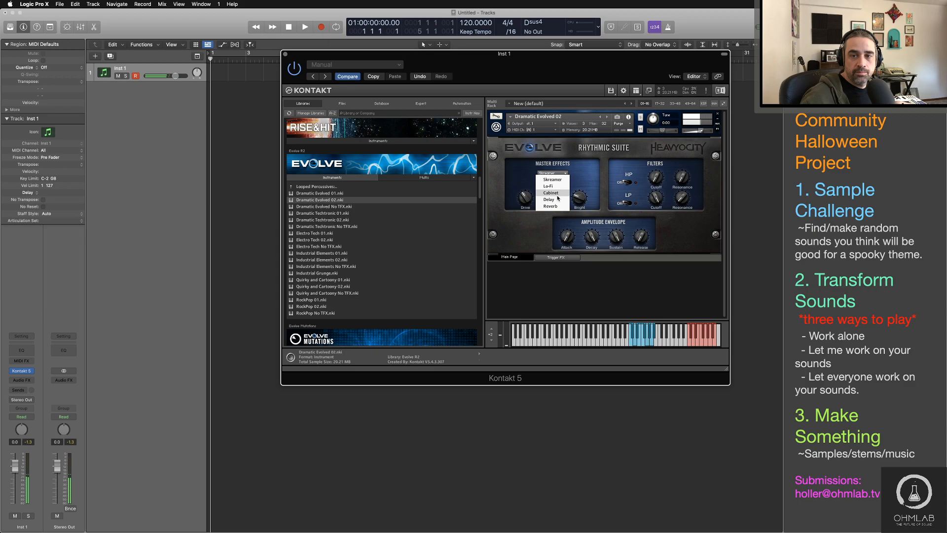
pyautogui.click(551, 206)
pyautogui.click(553, 184)
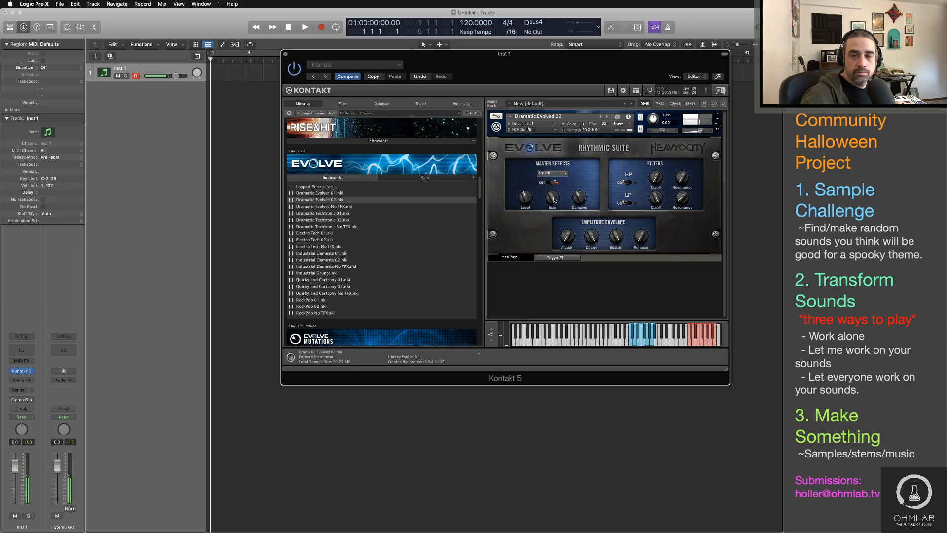
pyautogui.moveTo(553, 200)
pyautogui.mouseDown()
pyautogui.moveTo(577, 211)
pyautogui.moveTo(528, 193)
pyautogui.moveTo(558, 229)
pyautogui.moveTo(578, 203)
pyautogui.moveTo(560, 206)
pyautogui.mouseUp()
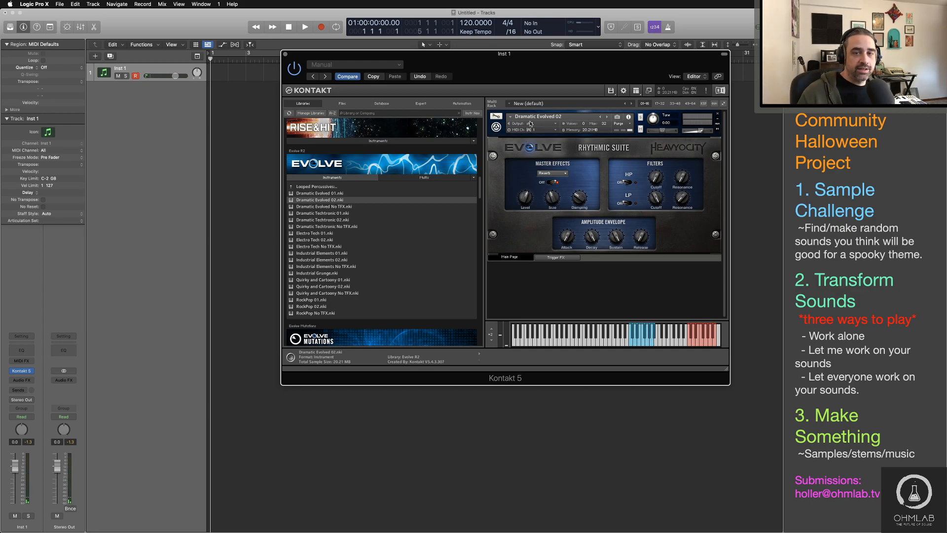
# Step: Remove Dramatic Evolved 02 without saving its changes and load Bassic Syncopation 01 from Evolve R2's Looped Tonals folder
pyautogui.click(718, 114)
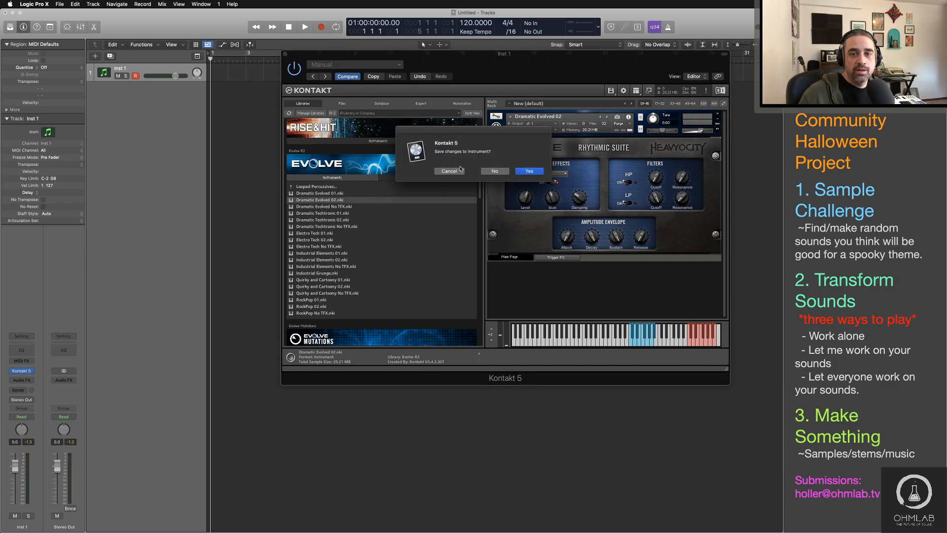
pyautogui.click(496, 171)
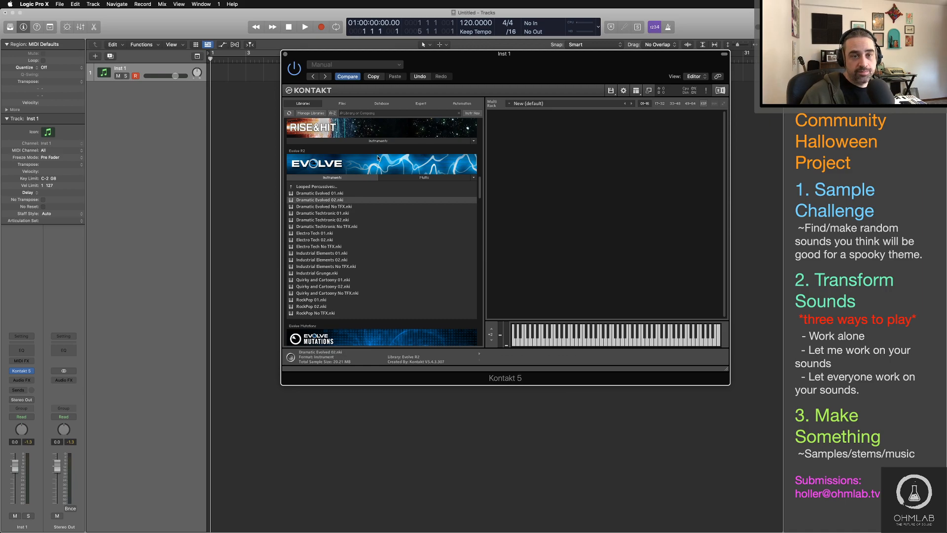
pyautogui.click(334, 179)
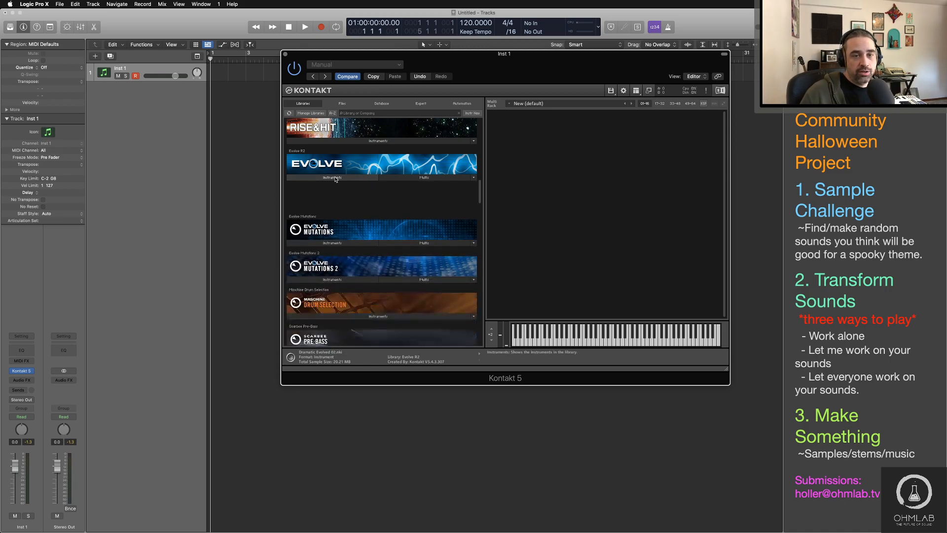
pyautogui.click(335, 179)
pyautogui.click(315, 186)
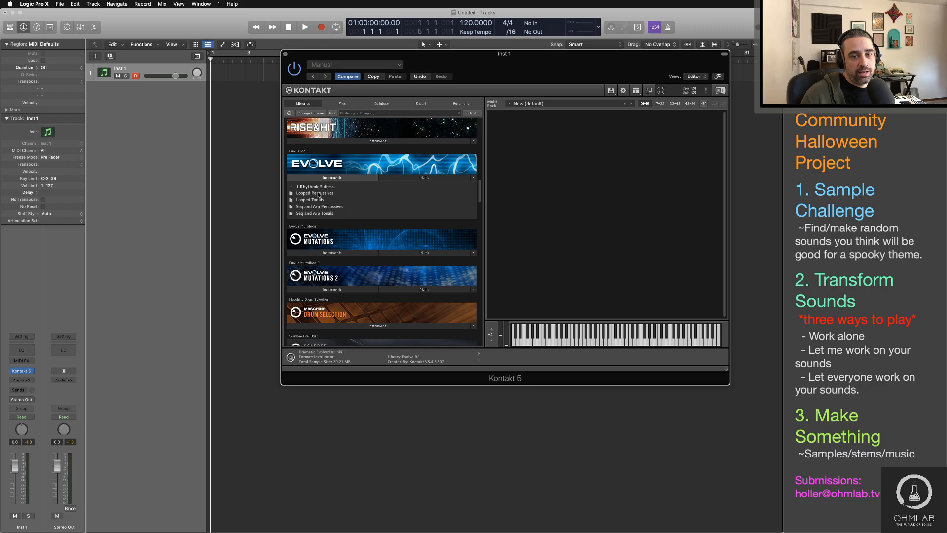
pyautogui.doubleClick(319, 200)
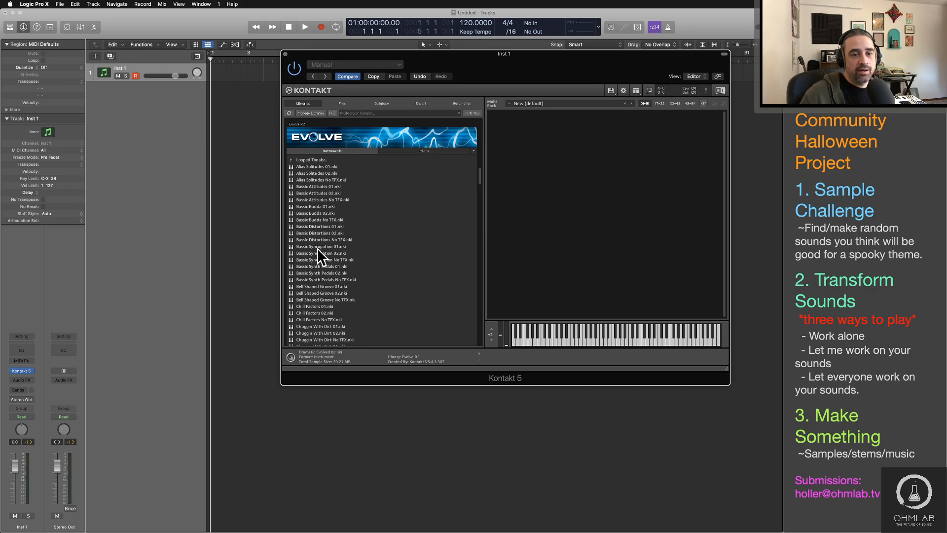
pyautogui.moveTo(318, 247); pyautogui.dragTo(594, 236)
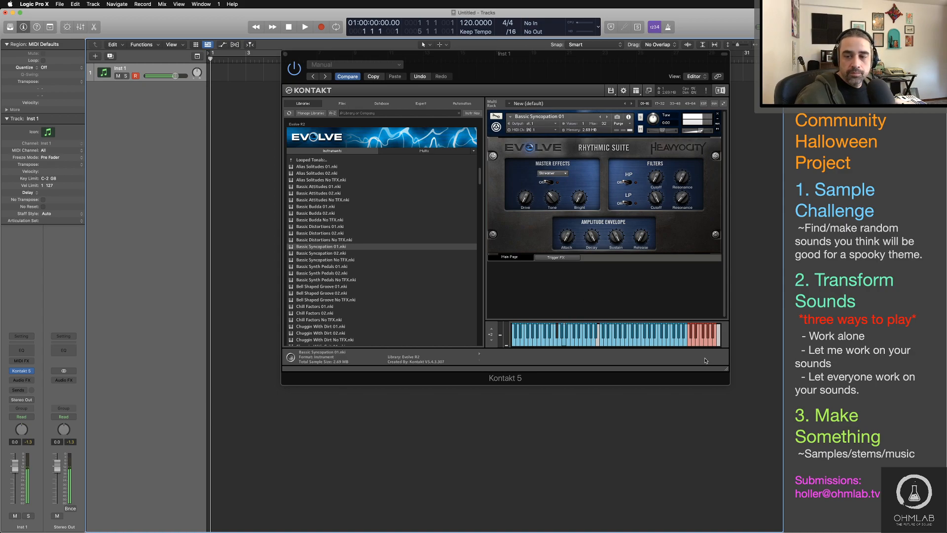
# Step: Audition Bassic Syncopation 01, then replace it in turn with Bassic Synth Pedals 02, Crispy Percolator No TFX and Glitchy Smacky 01
pyautogui.click(696, 344)
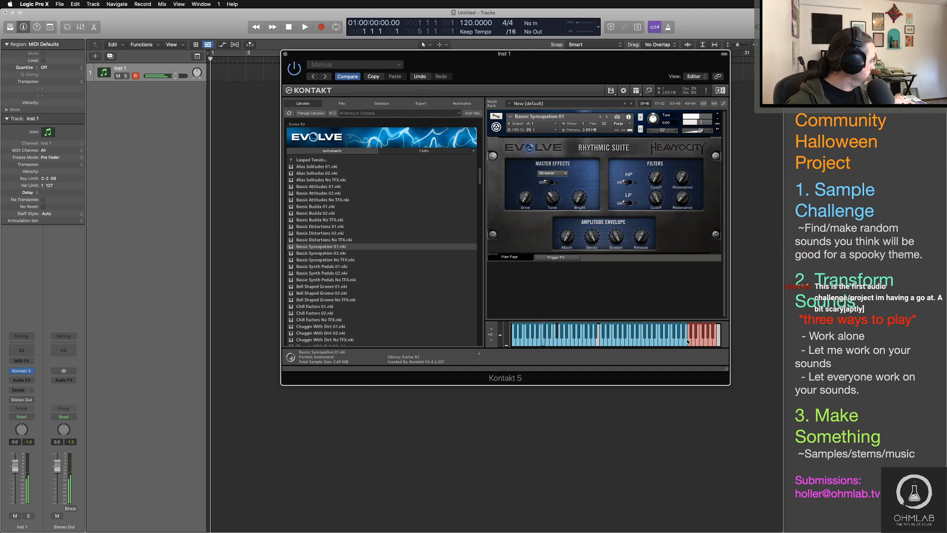
pyautogui.moveTo(360, 274); pyautogui.dragTo(598, 223)
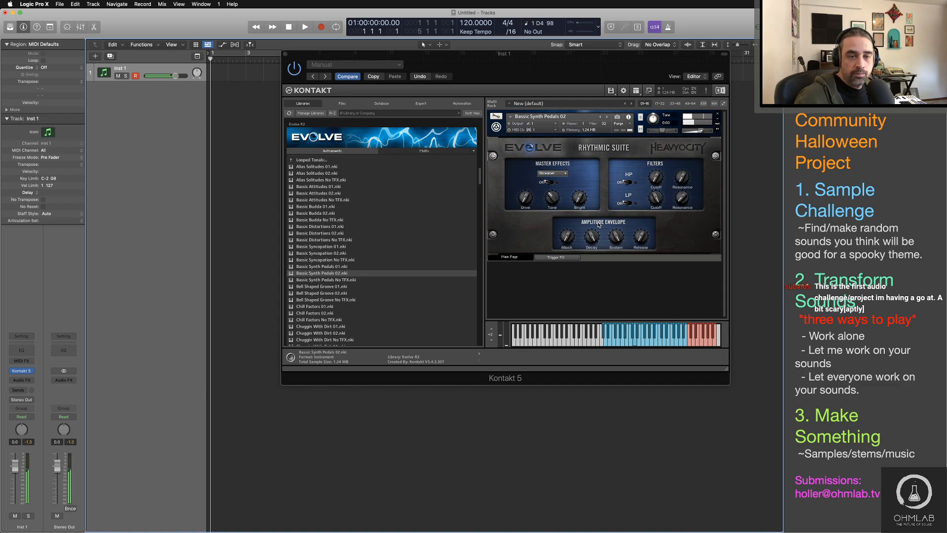
pyautogui.moveTo(325, 266); pyautogui.dragTo(551, 249)
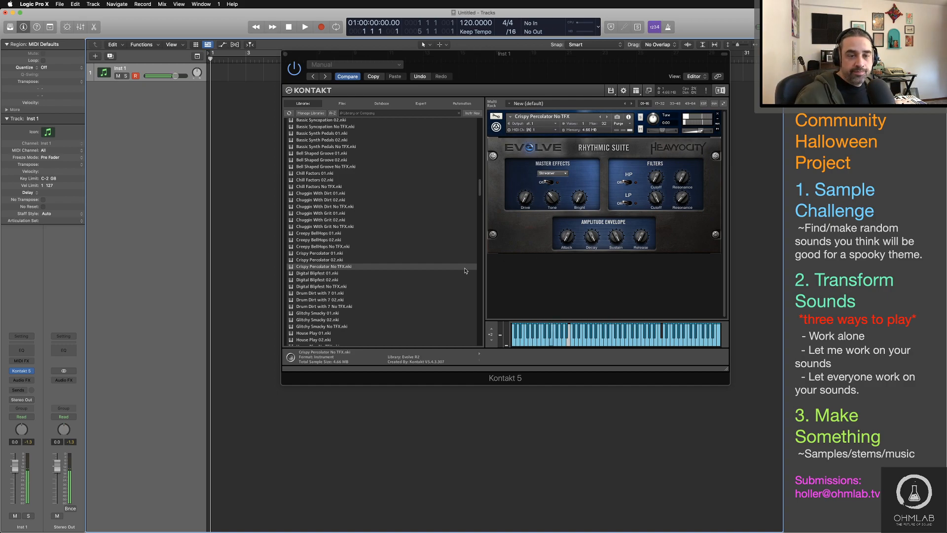
pyautogui.click(308, 313)
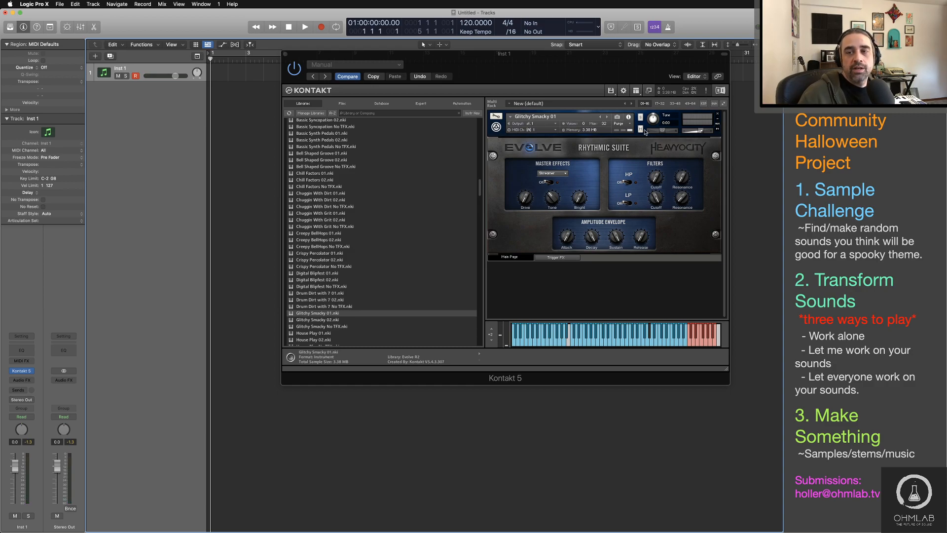
pyautogui.click(382, 235)
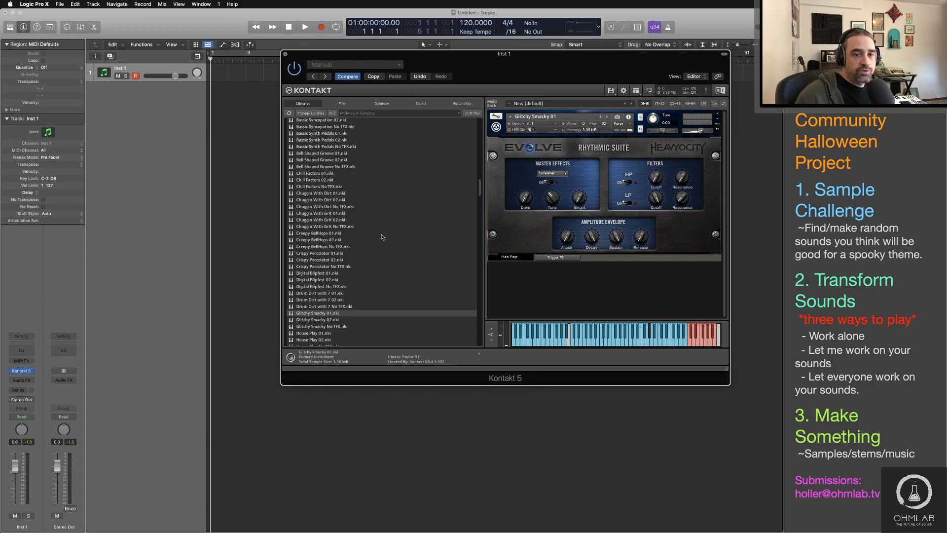
# Step: Remove Glitchy Smacky 01 and load Alien Guitar Womb No TFX from the Odd Noise and Build Ups folder under Stings and Transitions
pyautogui.click(718, 114)
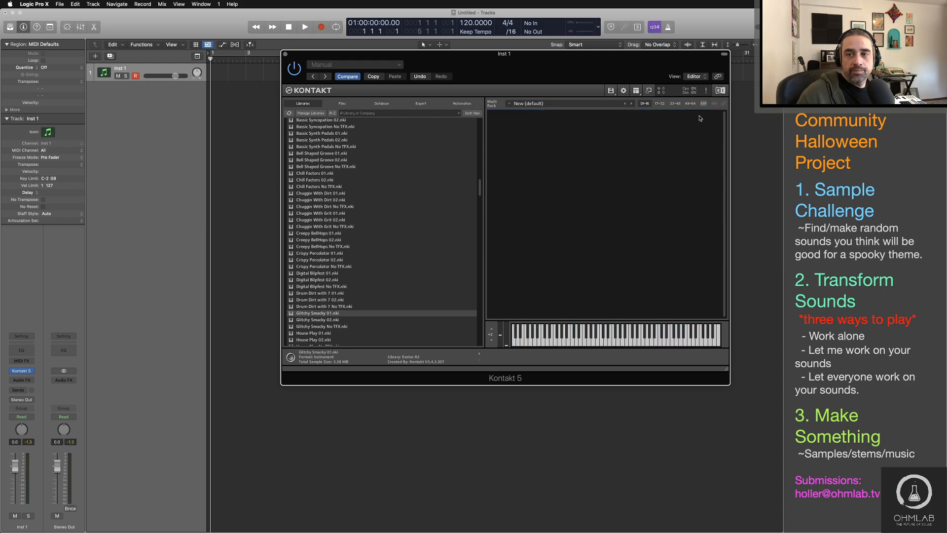
pyautogui.scroll(10, 312, 278)
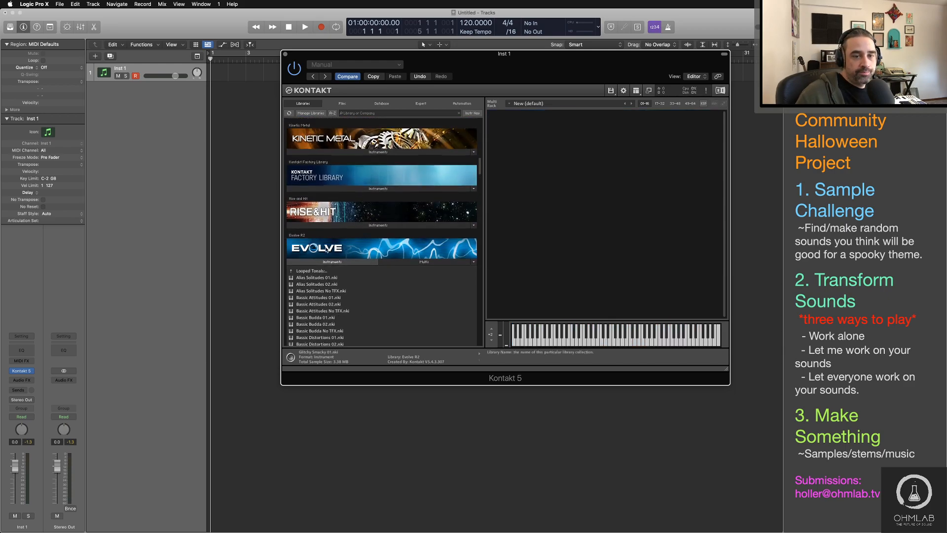
pyautogui.click(312, 276)
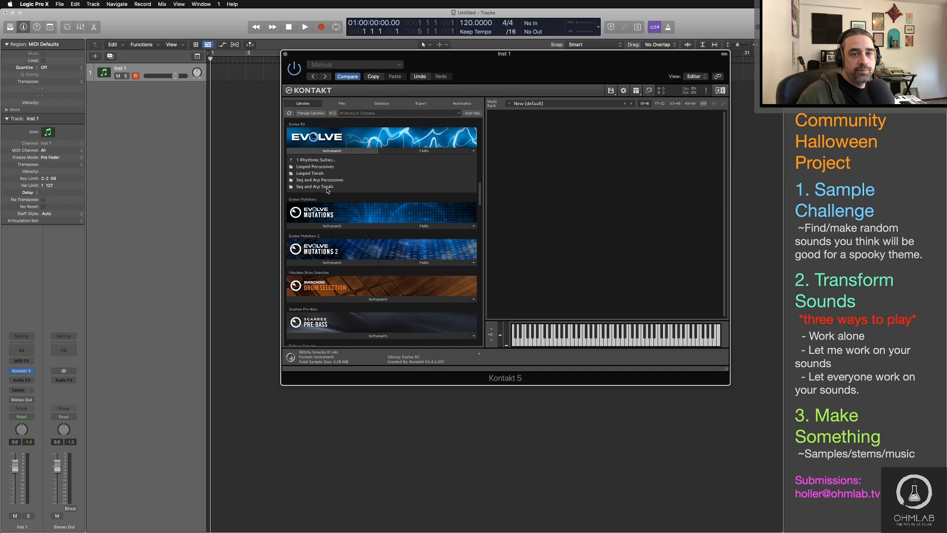
pyautogui.click(317, 161)
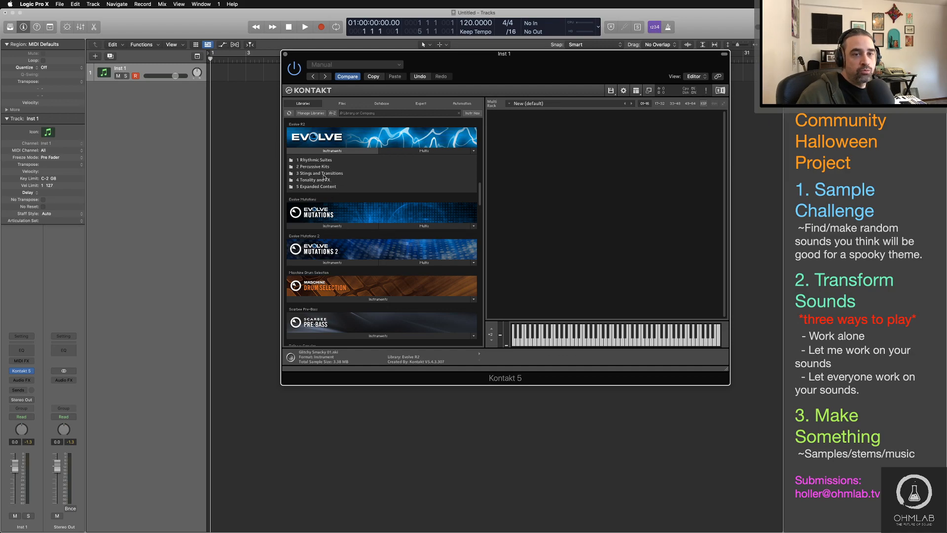
pyautogui.click(309, 175)
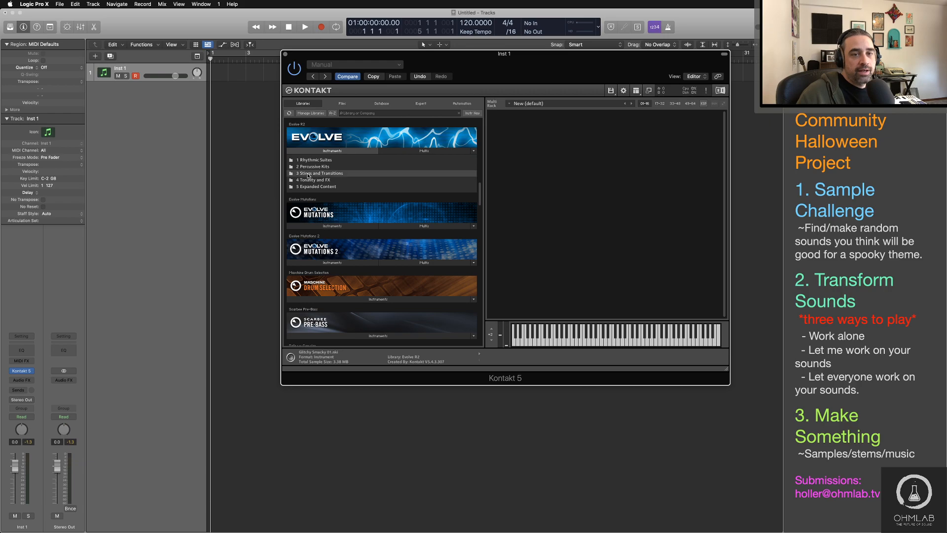
pyautogui.click(309, 175)
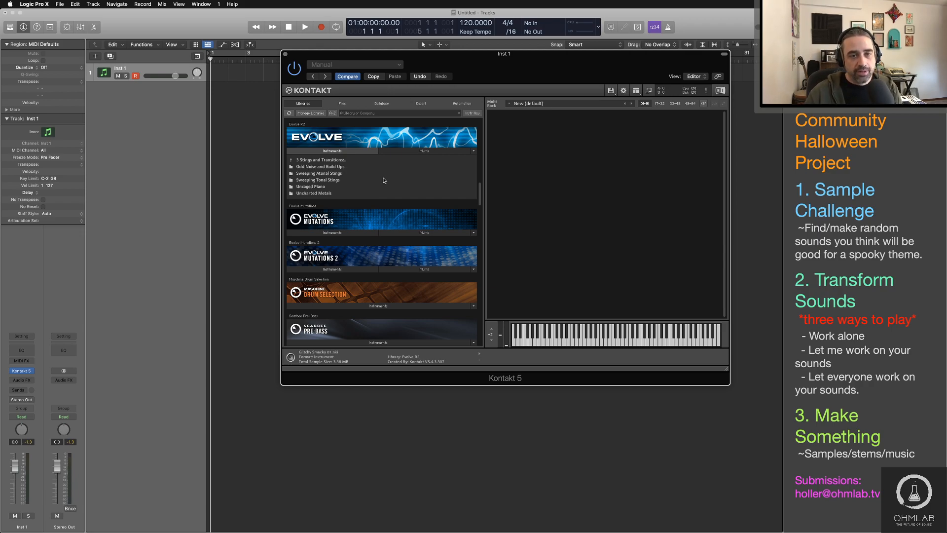
pyautogui.click(320, 167)
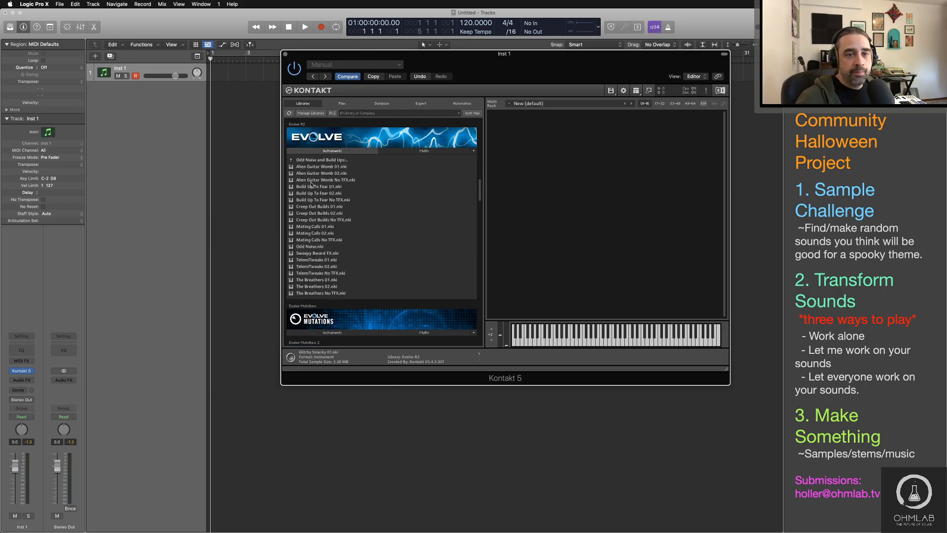
pyautogui.moveTo(313, 181); pyautogui.dragTo(625, 178)
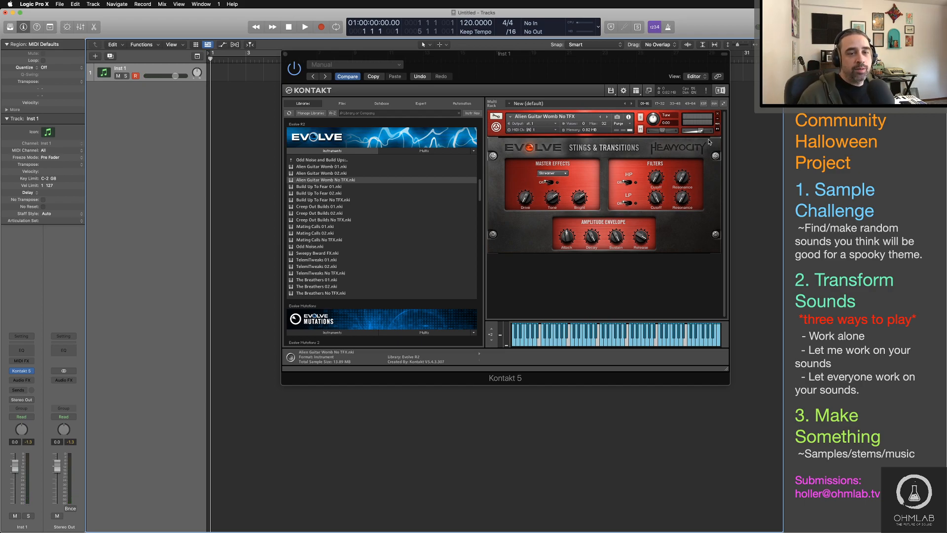
# Step: Replace the instrument with Piano Glissandos 01 and then Piano Reverse Builds 01 from the Uncaged Piano folder
pyautogui.click(321, 160)
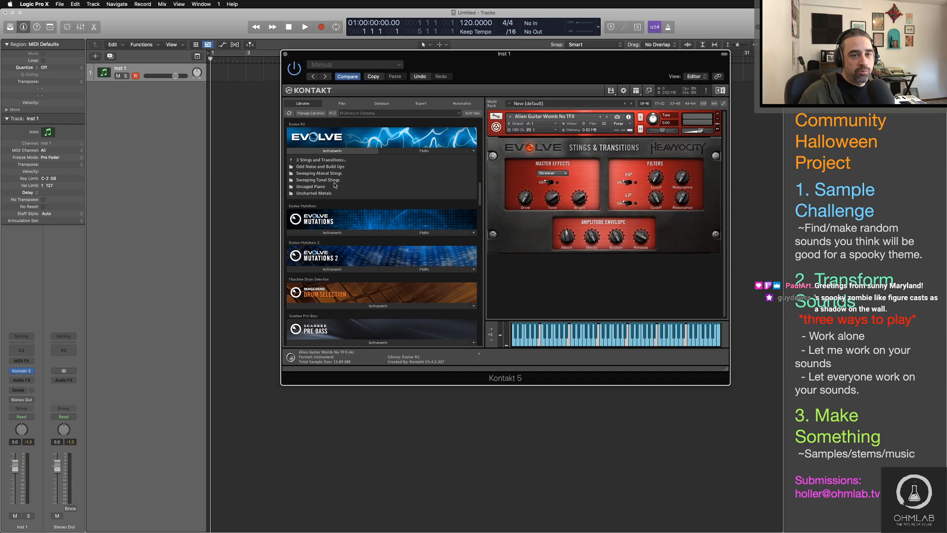
pyautogui.click(333, 186)
pyautogui.moveTo(309, 187); pyautogui.dragTo(585, 177)
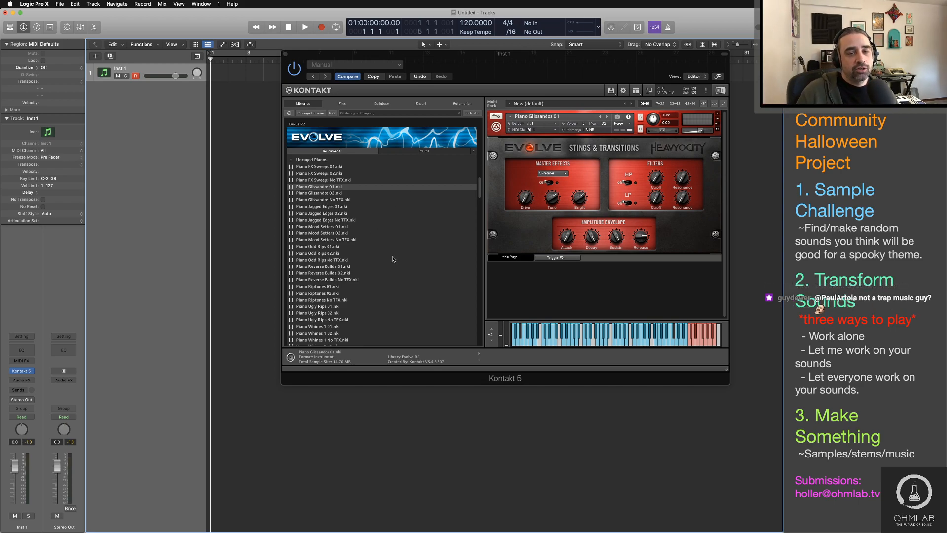
pyautogui.doubleClick(307, 267)
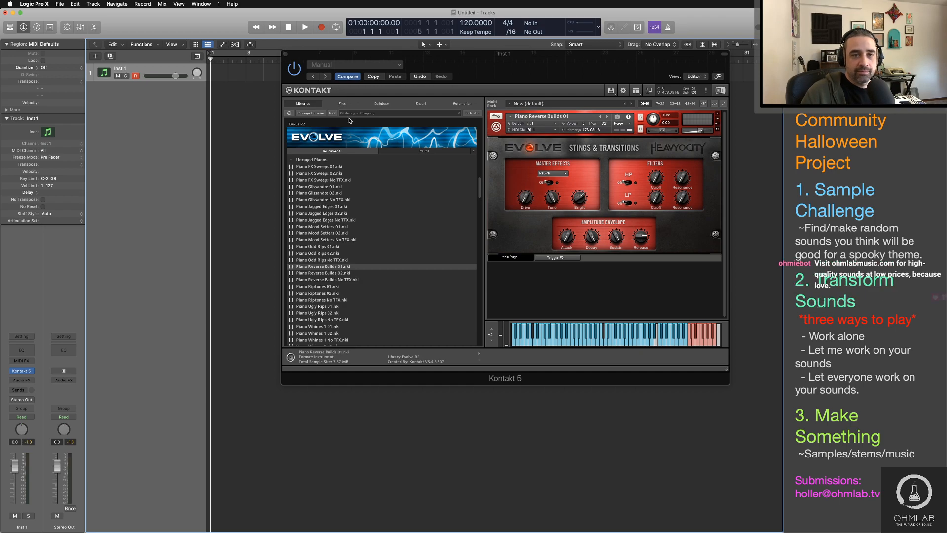
# Step: From the Uncharted Metals folder, load Bowed Cymb Tonal No TFX, Cymballica 02 and finally Dumpster Deth 01 as the current instrument
pyautogui.click(305, 160)
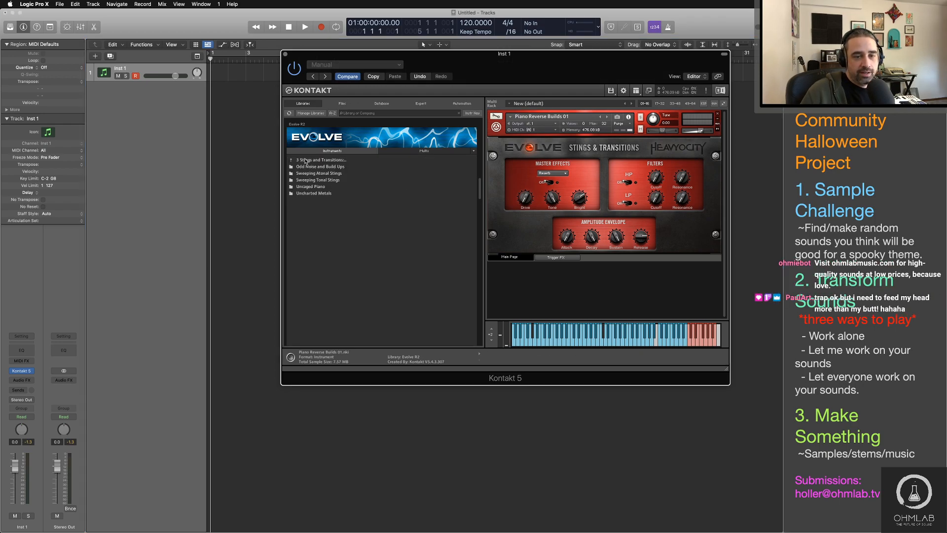
pyautogui.click(314, 193)
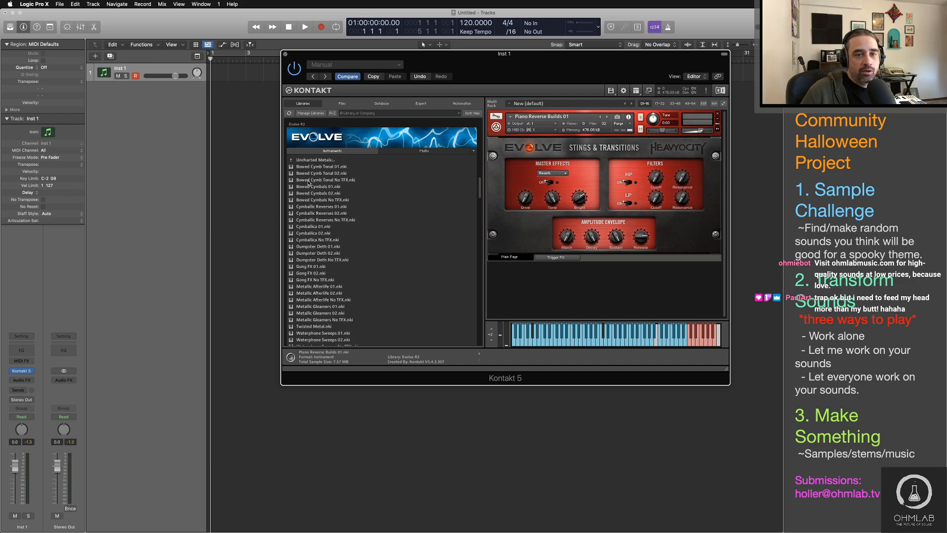
pyautogui.moveTo(305, 180); pyautogui.dragTo(585, 179)
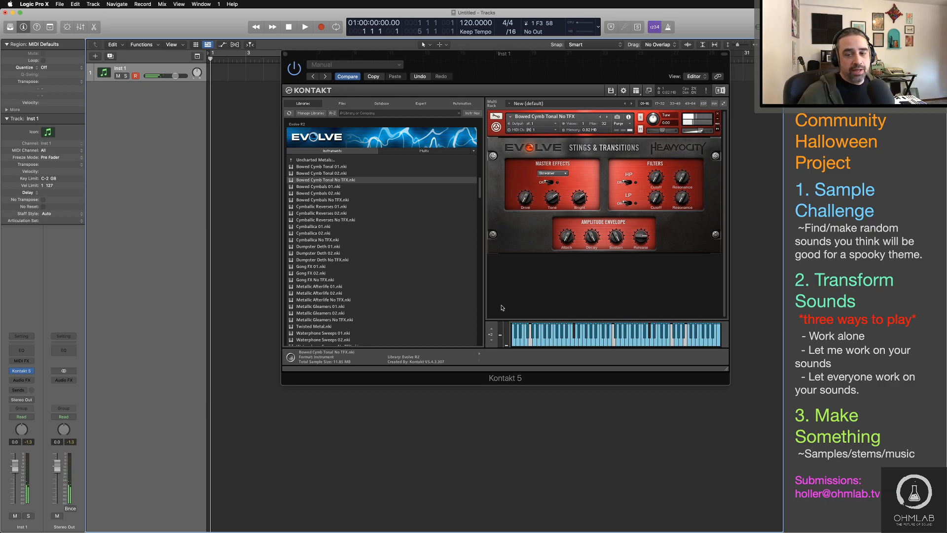
pyautogui.doubleClick(308, 233)
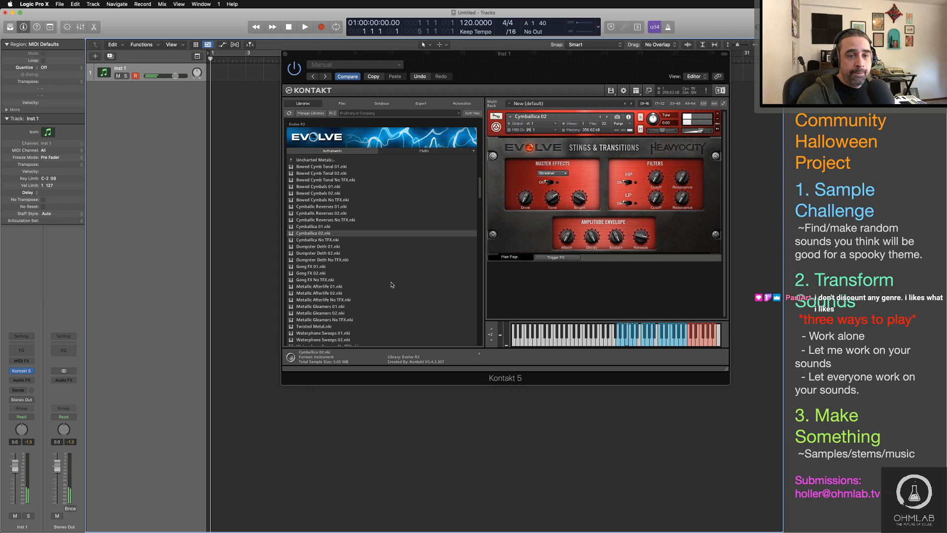
pyautogui.doubleClick(330, 247)
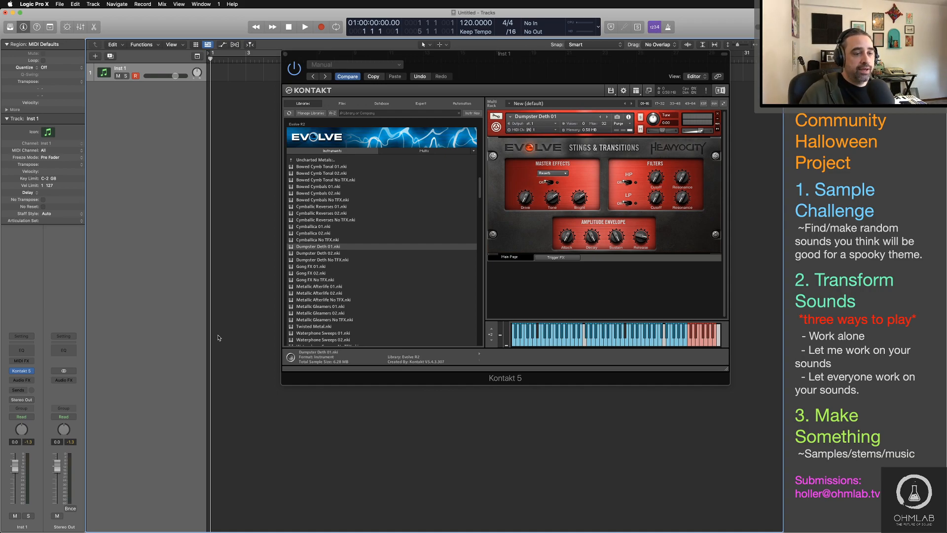
# Step: Insert the Reels effect in the Inst 1 channel's audio effect slot and position its window clear of the Kontakt instrument controls
pyautogui.click(22, 380)
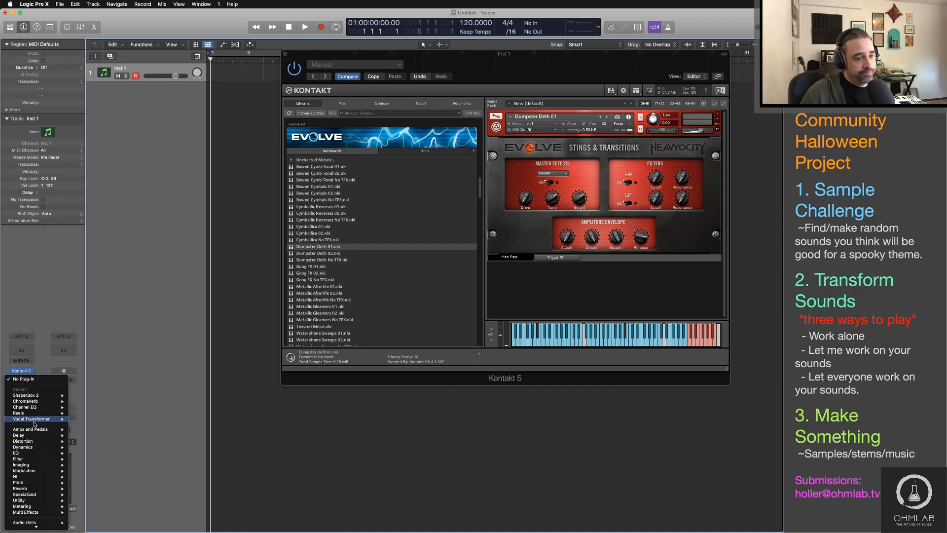
pyautogui.moveTo(44, 413)
pyautogui.click(80, 414)
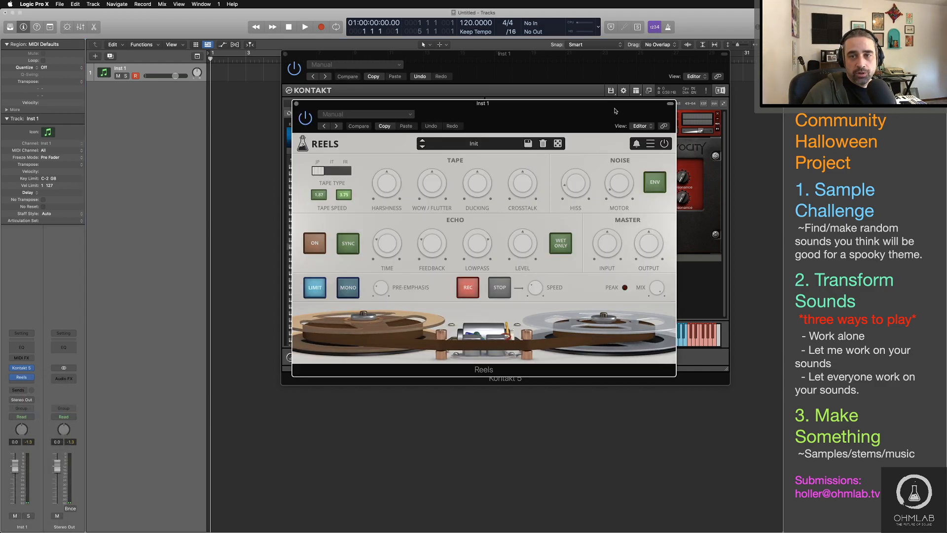
pyautogui.moveTo(612, 86); pyautogui.dragTo(414, 186)
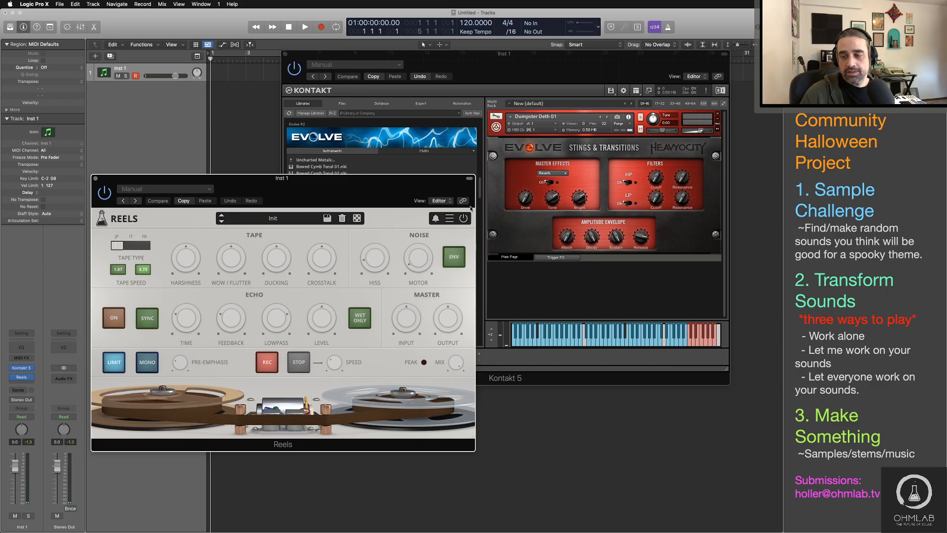
pyautogui.moveTo(316, 188)
pyautogui.mouseDown()
pyautogui.moveTo(455, 197)
pyautogui.moveTo(373, 174)
pyautogui.moveTo(321, 180)
pyautogui.mouseUp()
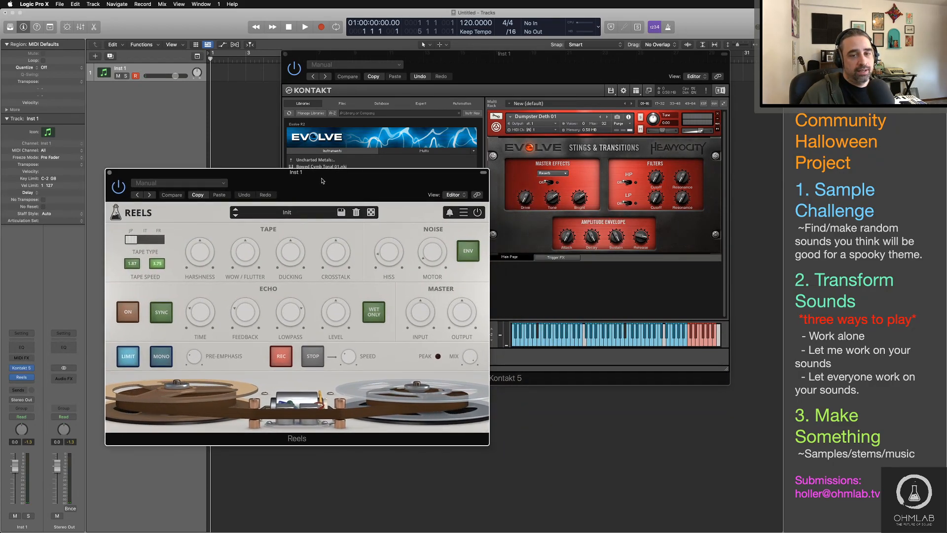
# Step: Try the IT and FR tape types in Reels, return the tape type to JP, and bypass the plug-in
pyautogui.click(144, 232)
pyautogui.click(159, 232)
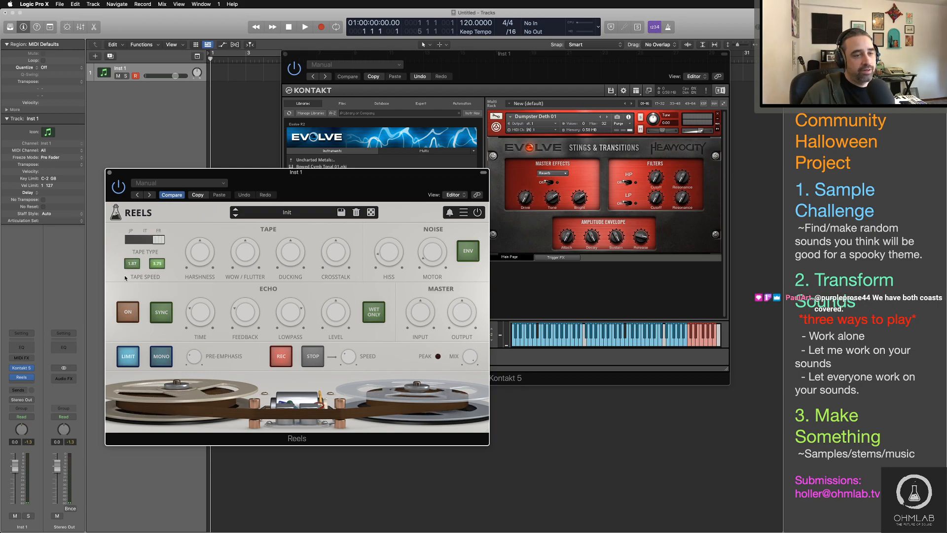
pyautogui.click(156, 242)
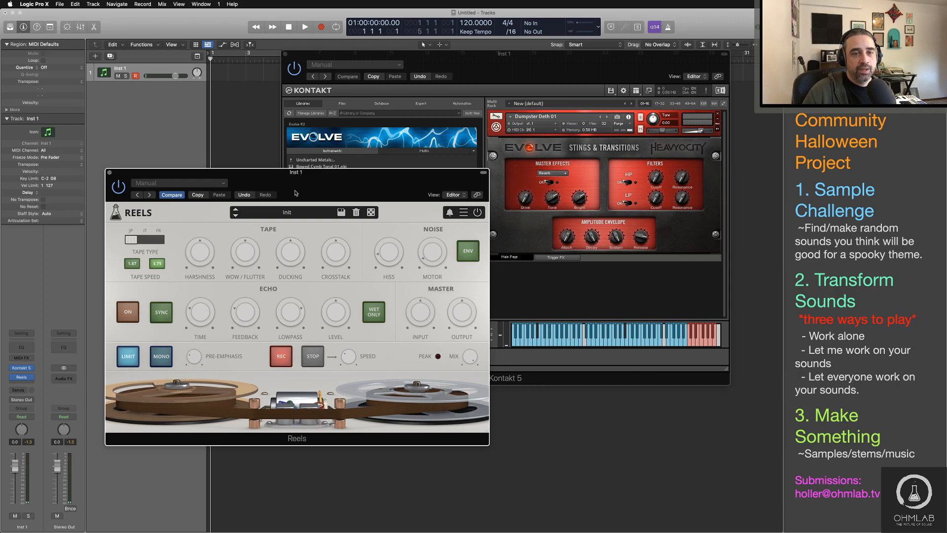
pyautogui.moveTo(295, 193); pyautogui.dragTo(262, 192)
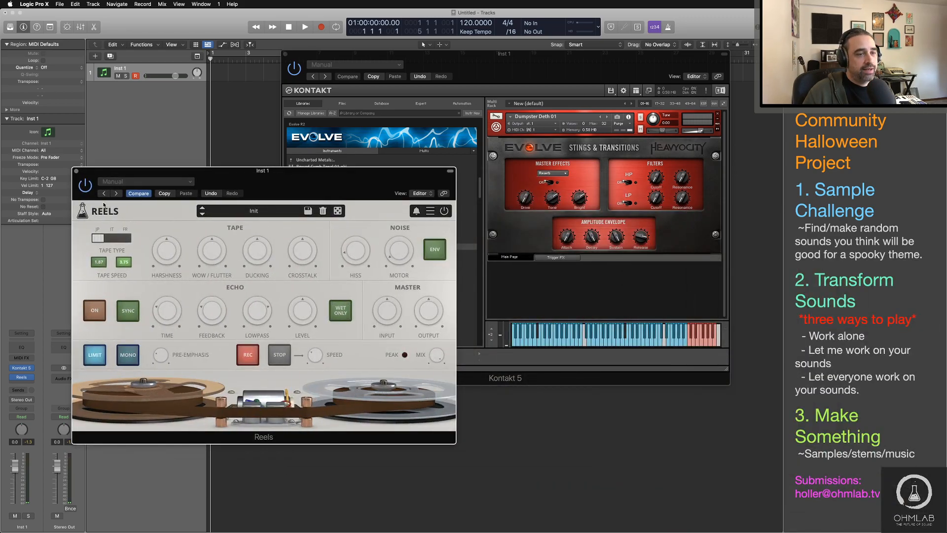
pyautogui.click(21, 377)
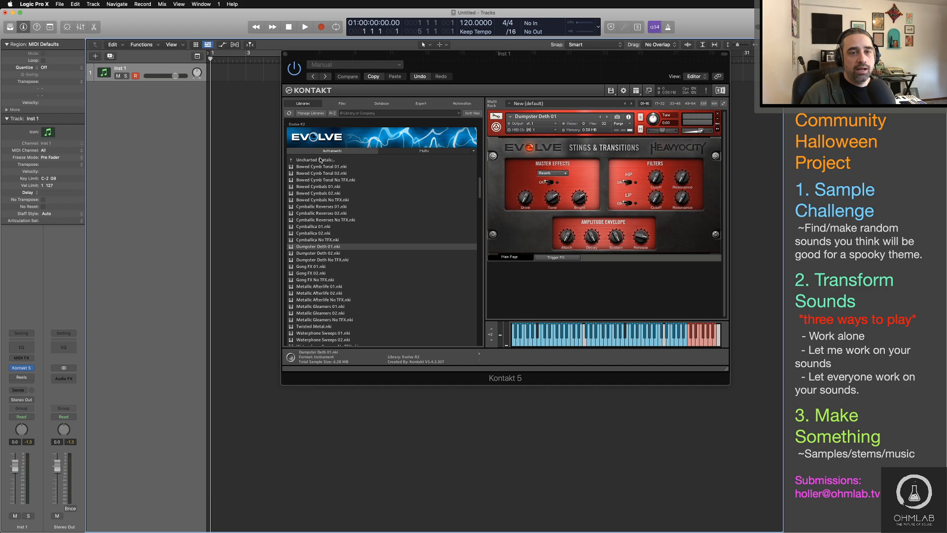
# Step: Replace Dumpster Deth 01 with STINGS Approaching 51 from the Evolve Mutations library's Stings and Transitions folder
pyautogui.click(307, 161)
pyautogui.doubleClick(306, 161)
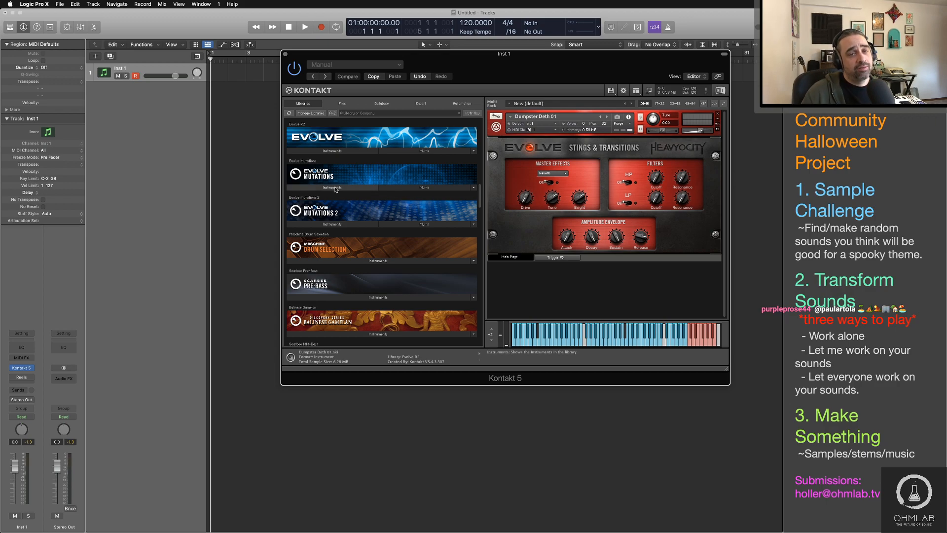
pyautogui.click(336, 189)
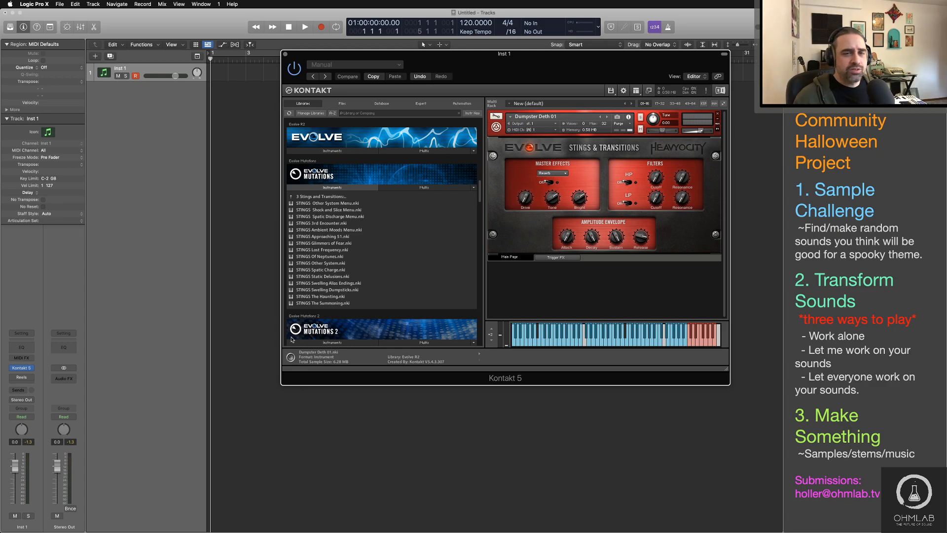
pyautogui.moveTo(323, 236); pyautogui.dragTo(564, 202)
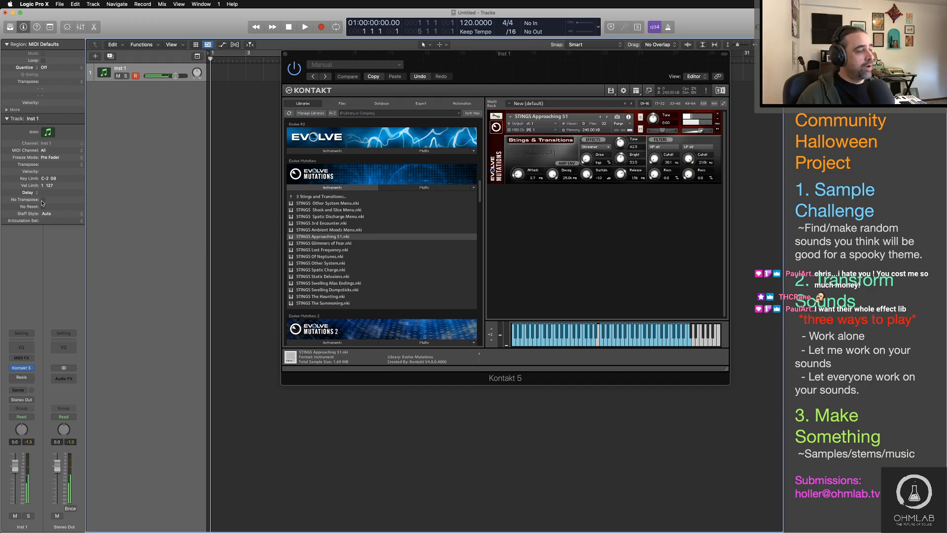
pyautogui.press('super+Tab')
pyautogui.press('super+Tab')
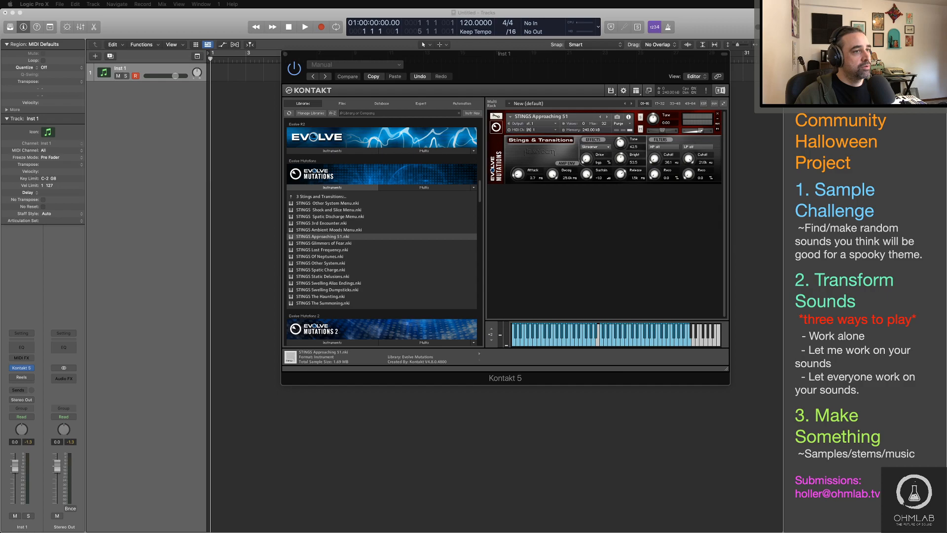
pyautogui.click(143, 173)
pyautogui.press('super+Tab')
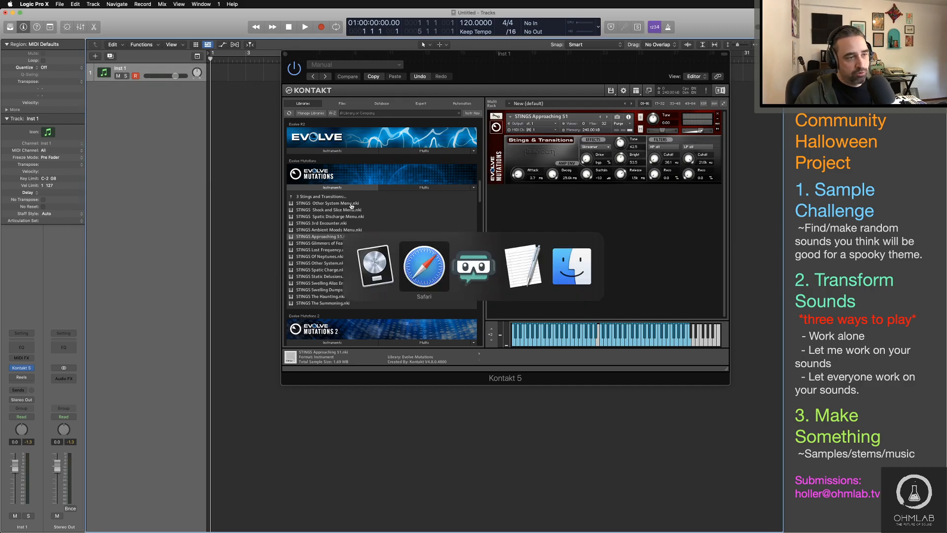
pyautogui.press('super+Tab')
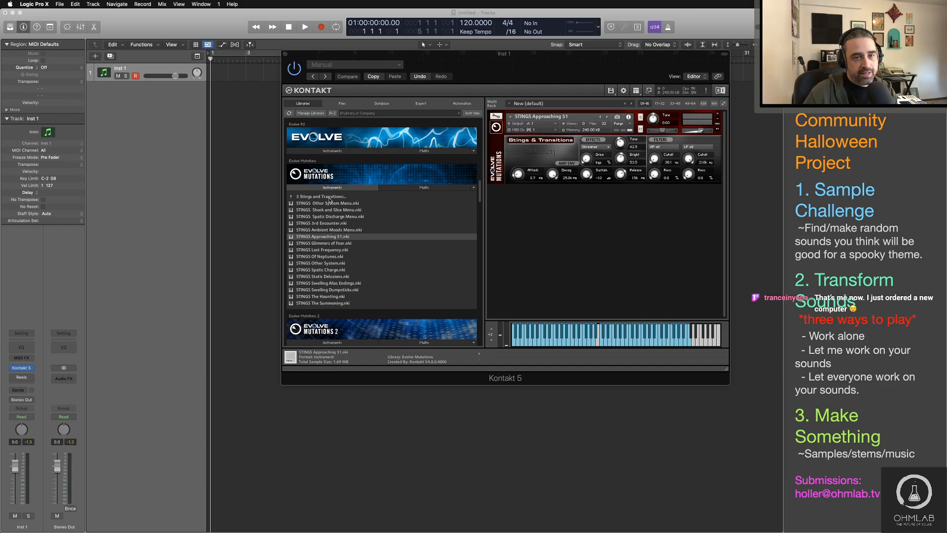
# Step: Load STING HITS Paranomalies Menu (Hold) from Evolve Mutations 2's Stings and Transitions folder as the current instrument and audition it
pyautogui.doubleClick(329, 197)
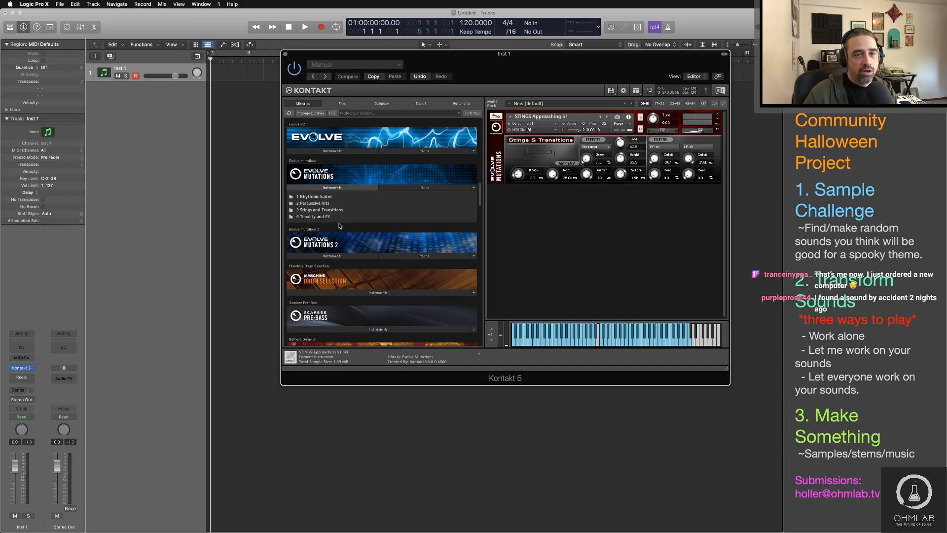
pyautogui.click(333, 189)
pyautogui.click(336, 220)
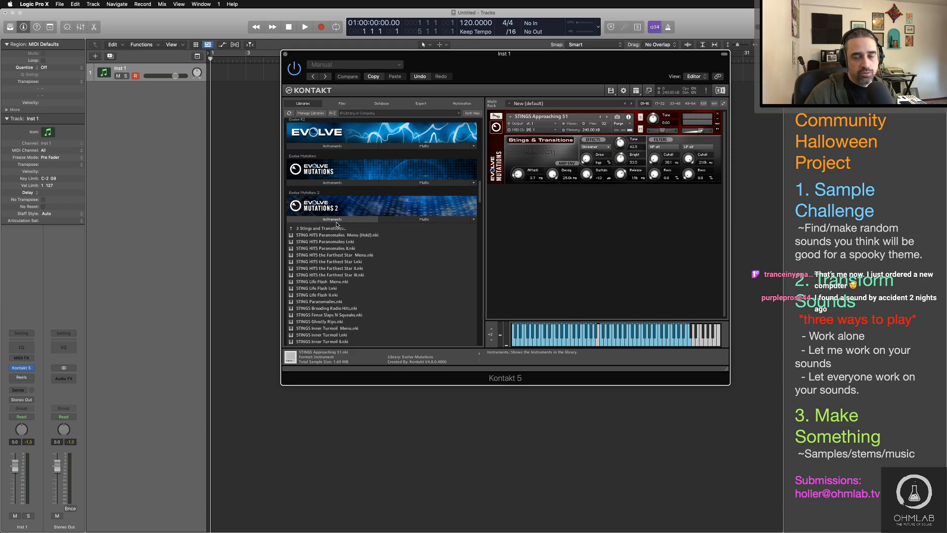
pyautogui.scroll(-2, 339, 322)
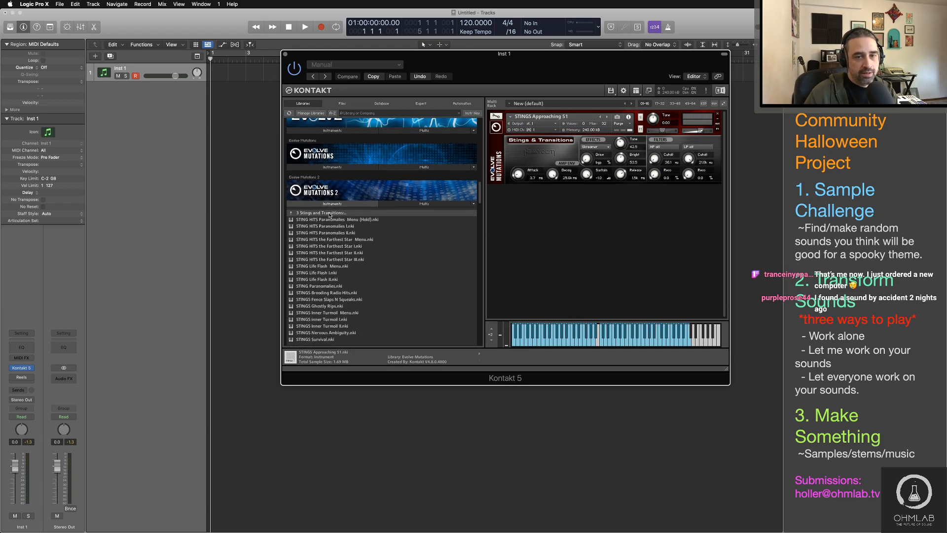
pyautogui.doubleClick(331, 220)
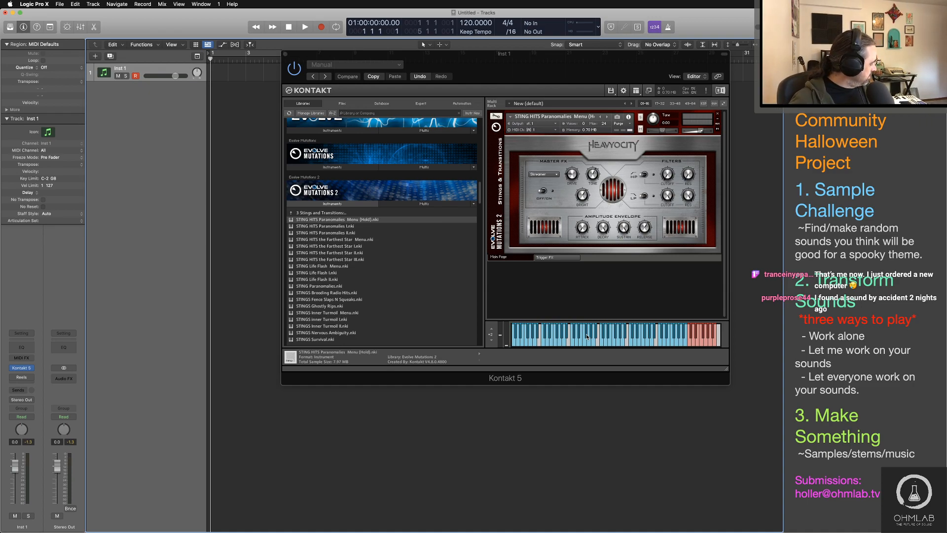
pyautogui.click(587, 336)
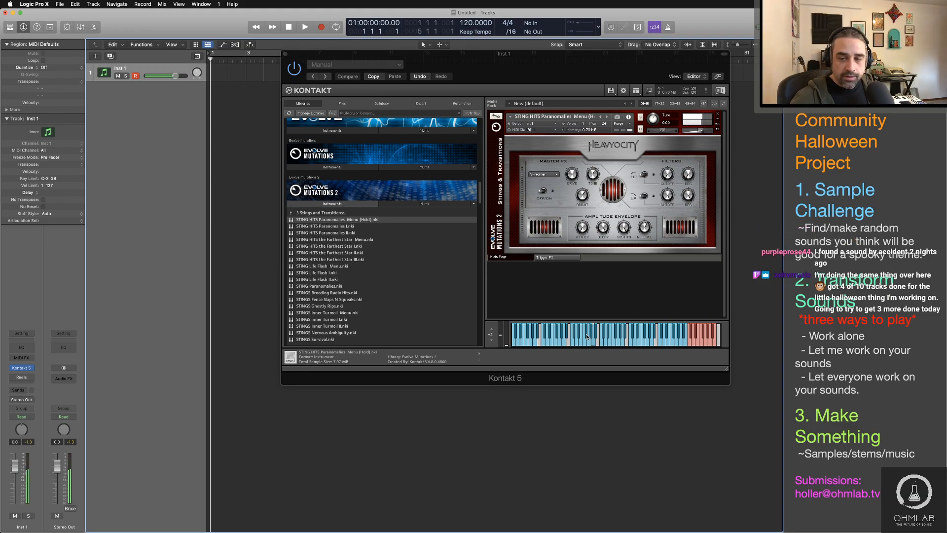
pyautogui.click(587, 337)
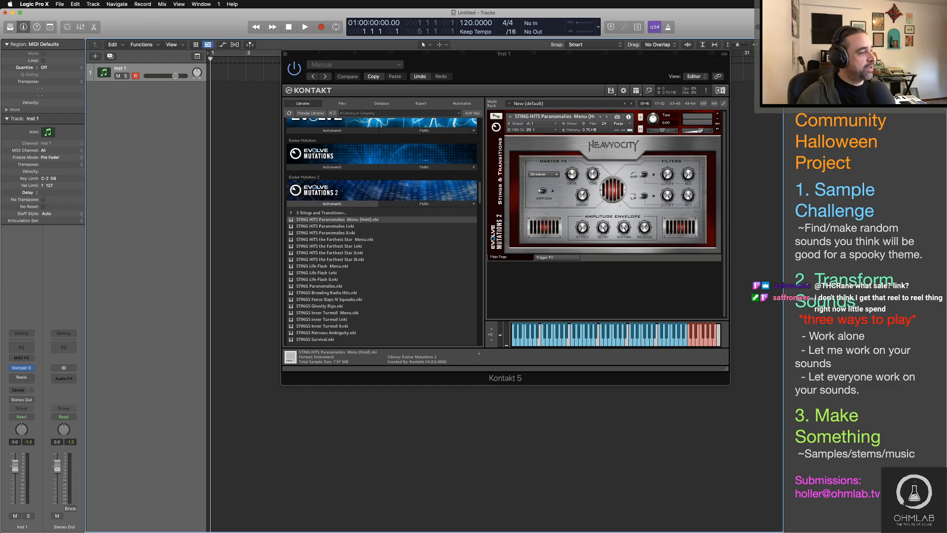
pyautogui.press('super+Tab')
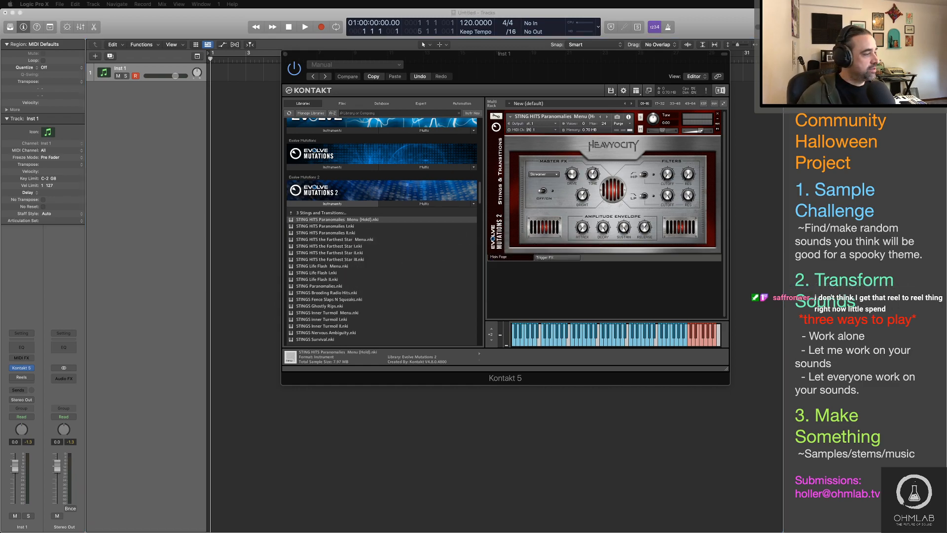
pyautogui.press('super+Tab')
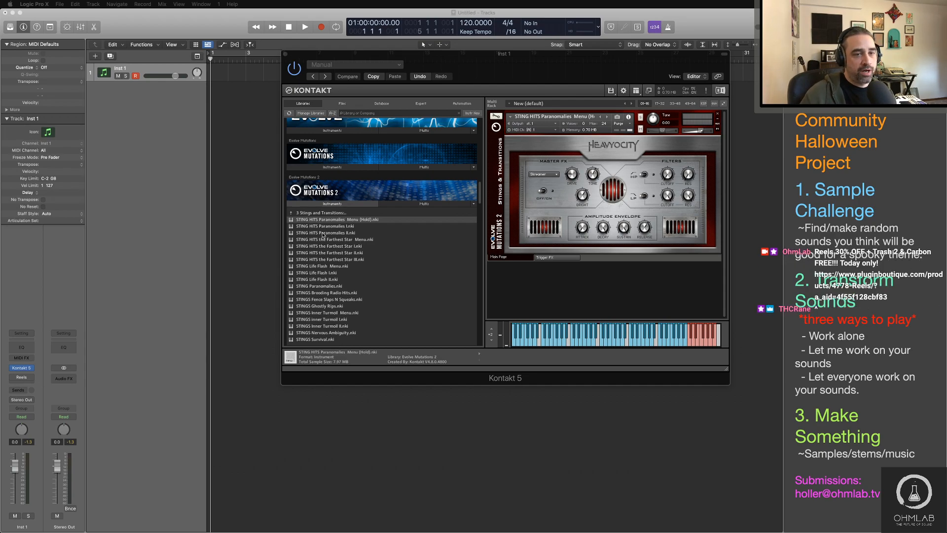
# Step: Reopen the Reels window on Inst 1 to examine its tape, noise, echo and master controls, and close it
pyautogui.click(22, 376)
pyautogui.moveTo(207, 175); pyautogui.dragTo(306, 181)
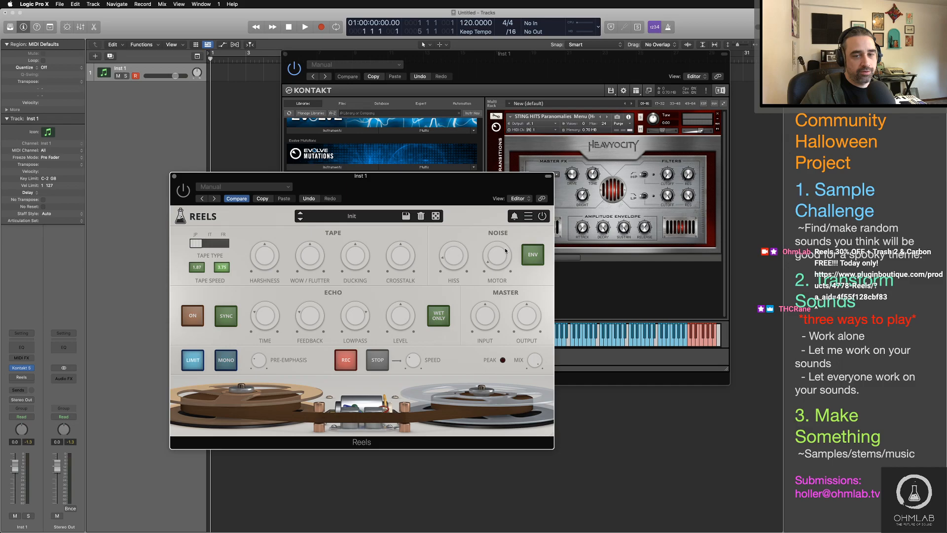
pyautogui.click(174, 177)
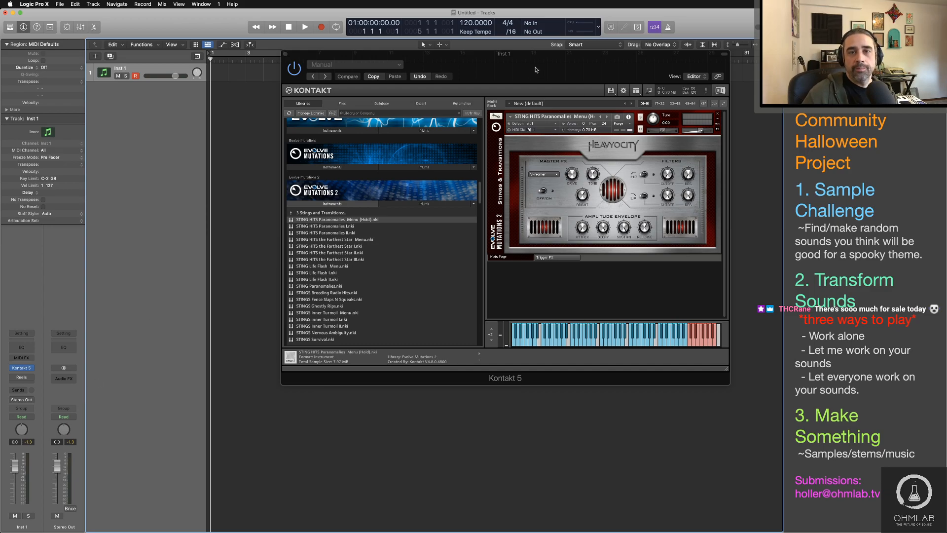
pyautogui.moveTo(535, 70)
pyautogui.mouseDown()
pyautogui.moveTo(528, 75)
pyautogui.moveTo(536, 71)
pyautogui.mouseUp()
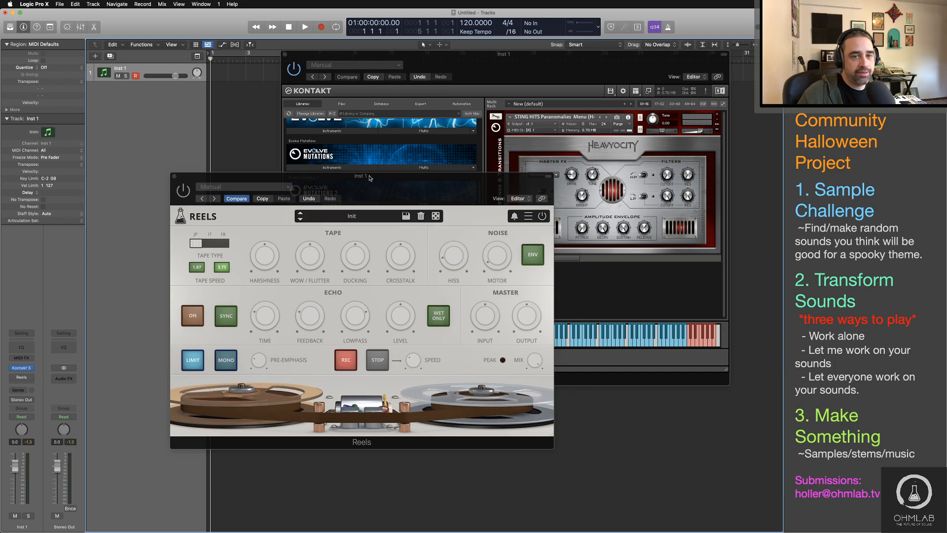
pyautogui.moveTo(371, 178); pyautogui.dragTo(293, 170)
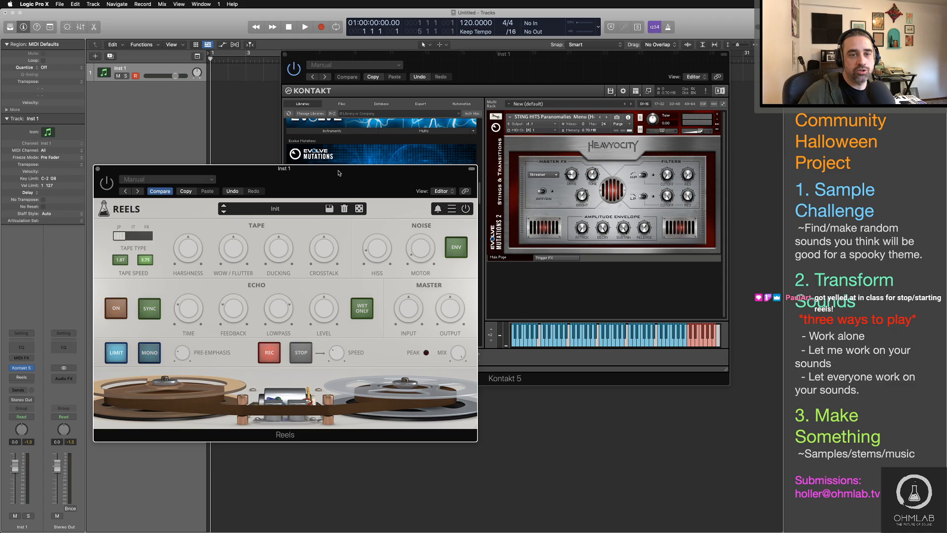
pyautogui.moveTo(338, 171); pyautogui.dragTo(399, 168)
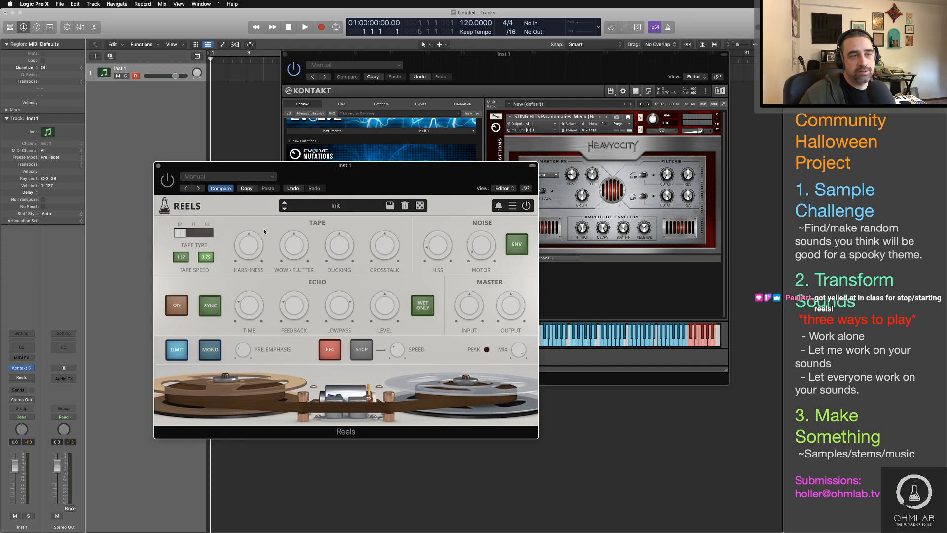
pyautogui.moveTo(412, 178); pyautogui.dragTo(342, 157)
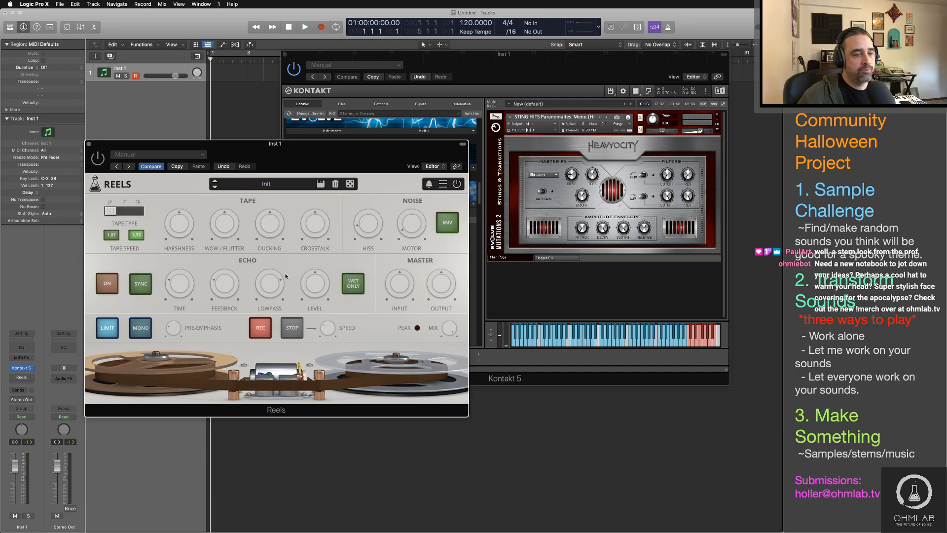
pyautogui.press('super+w')
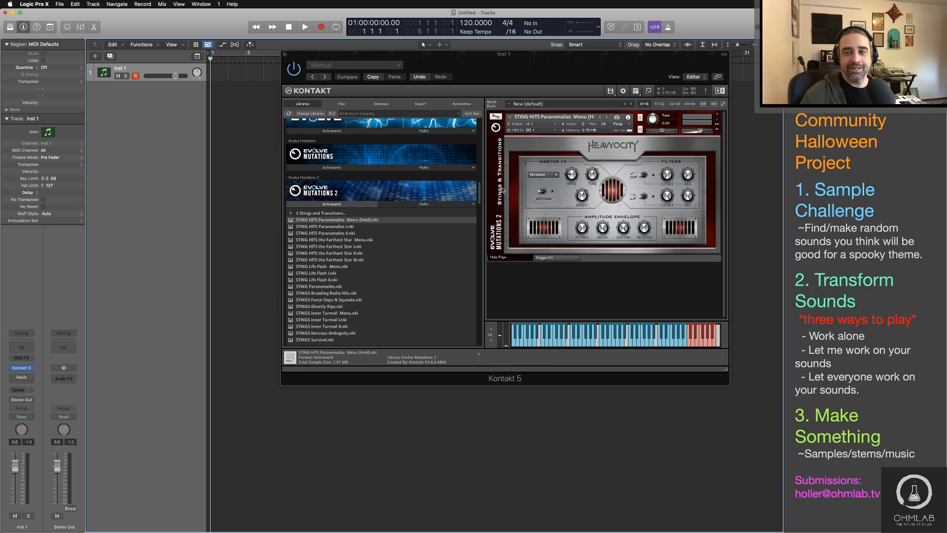
# Step: Leave Evolve Mutations 2's Stings and Transitions folder and open the instrument list of the Damage library
pyautogui.click(321, 214)
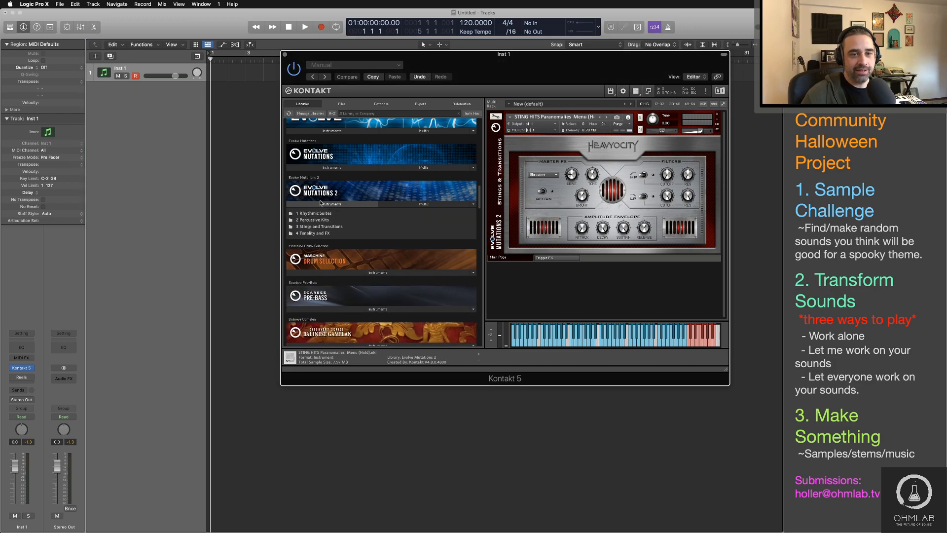
pyautogui.scroll(-15, 345, 226)
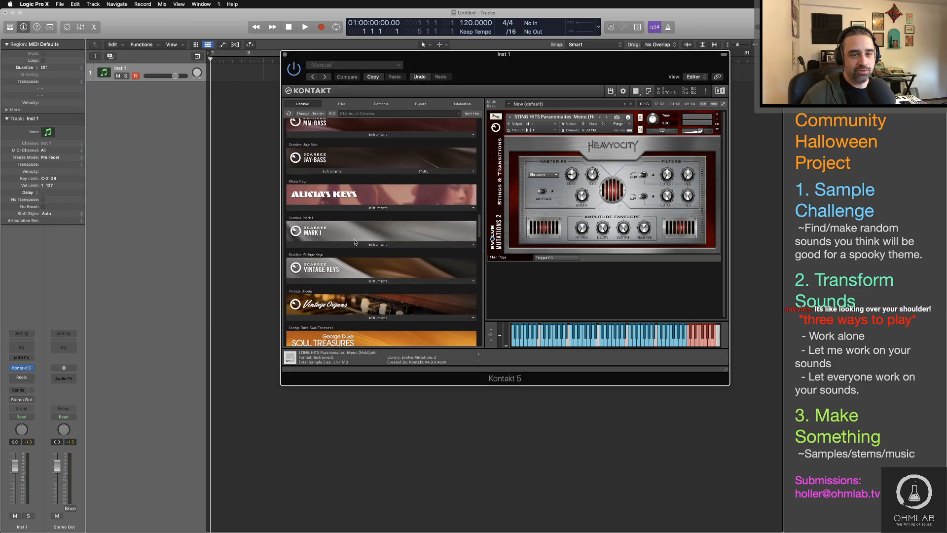
pyautogui.scroll(-10, 354, 242)
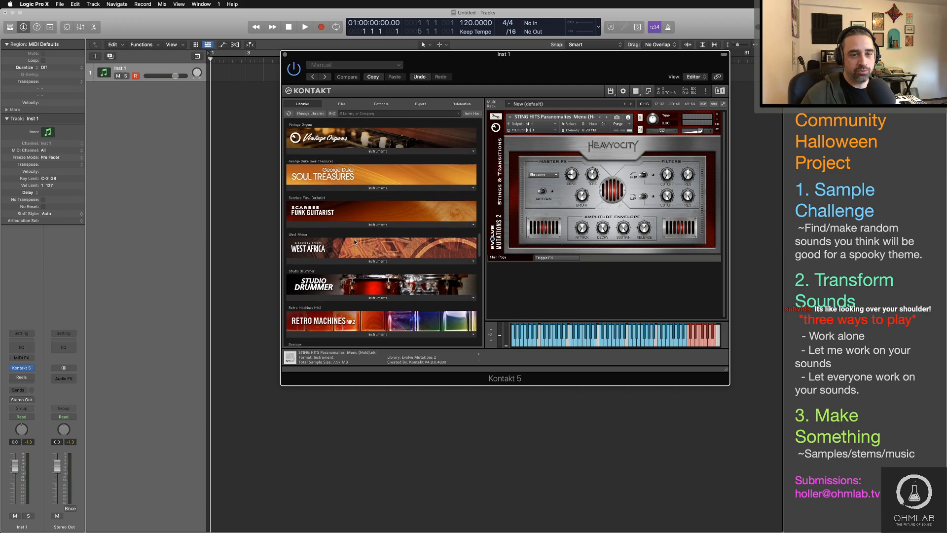
pyautogui.scroll(-2, 355, 242)
pyautogui.click(365, 264)
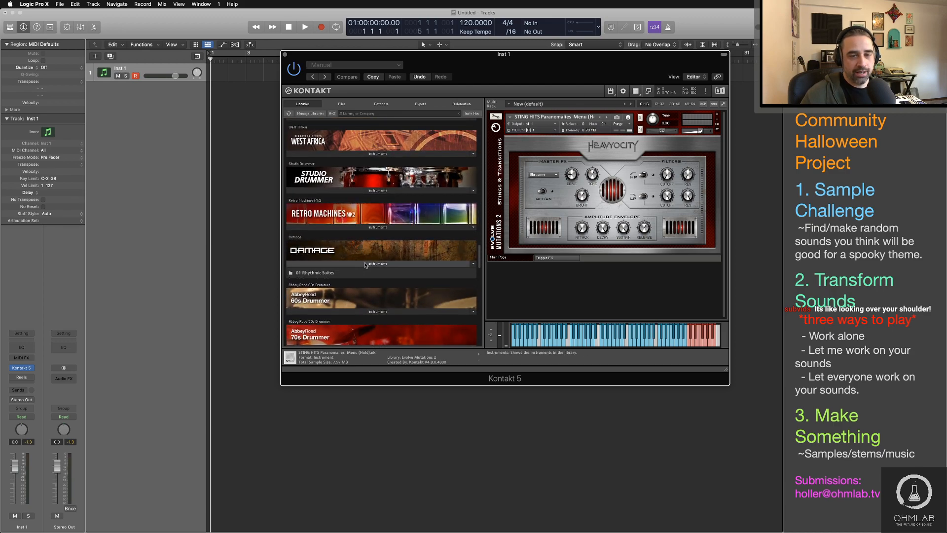
# Step: Remove the STING HITS Paranomalies instrument from the rack and open Damage's 01 Rhythmic Suites folder
pyautogui.click(717, 114)
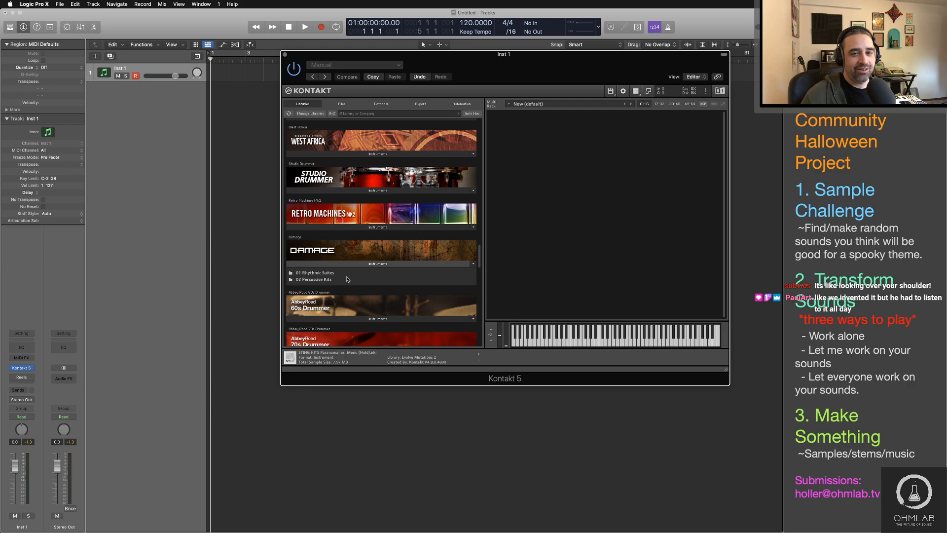
pyautogui.scroll(-1, 347, 279)
pyautogui.click(326, 266)
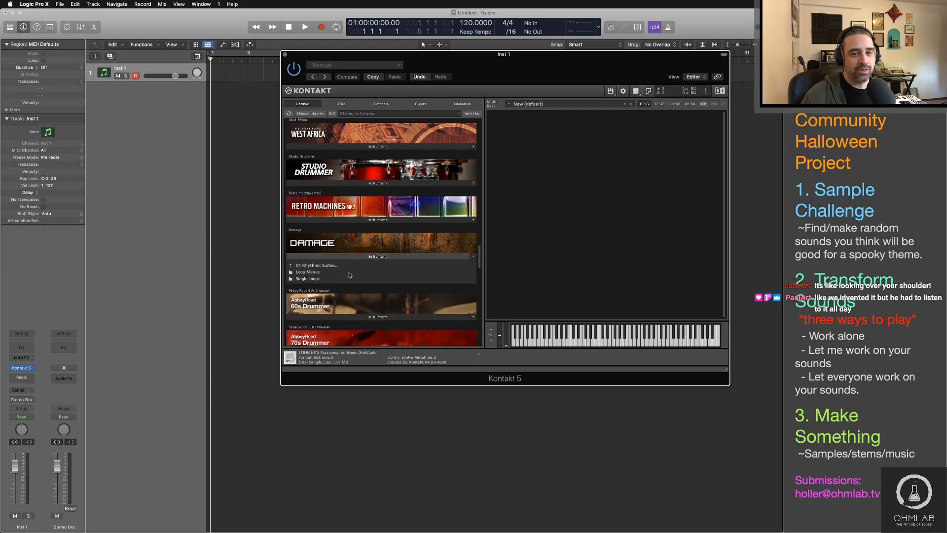
# Step: Load LPS Industrial Full from the Loop Menus folder of Damage's Rhythmic Suites into the empty rack and audition it
pyautogui.click(308, 272)
pyautogui.scroll(-3, 311, 296)
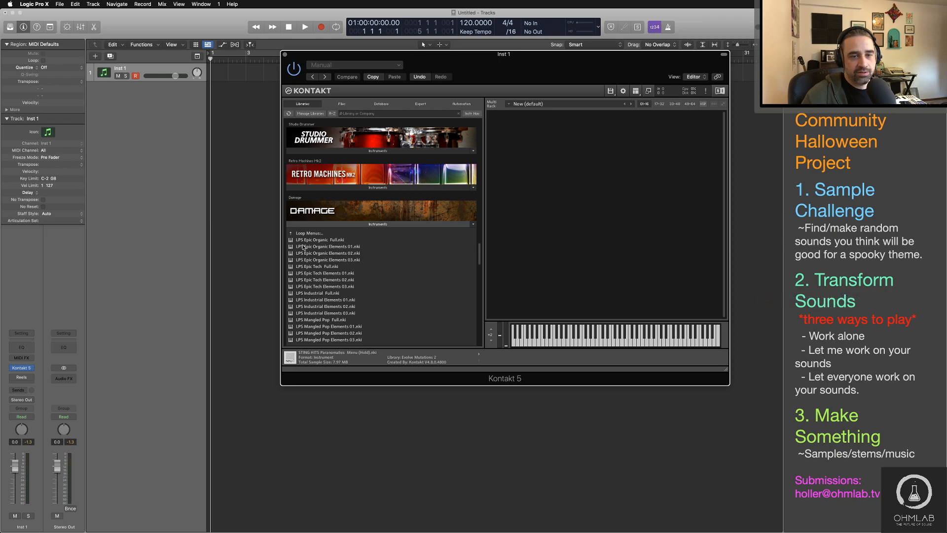
pyautogui.moveTo(312, 294); pyautogui.dragTo(548, 232)
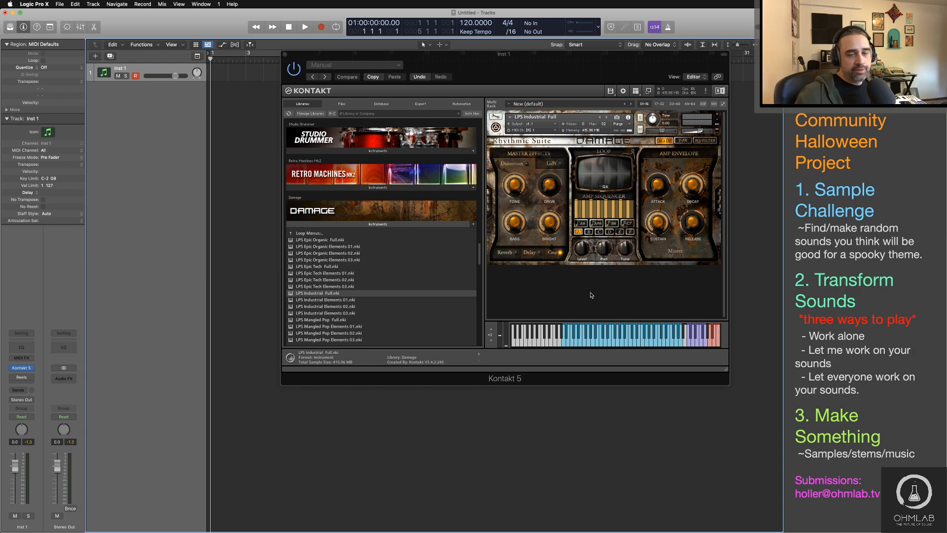
# Step: Replace the loop instrument with PERC Studio Armageddon Ens from Damage's 02 Percussive Kits, 01 Epic Organic Drums folder and audition it
pyautogui.click(309, 234)
pyautogui.doubleClick(307, 235)
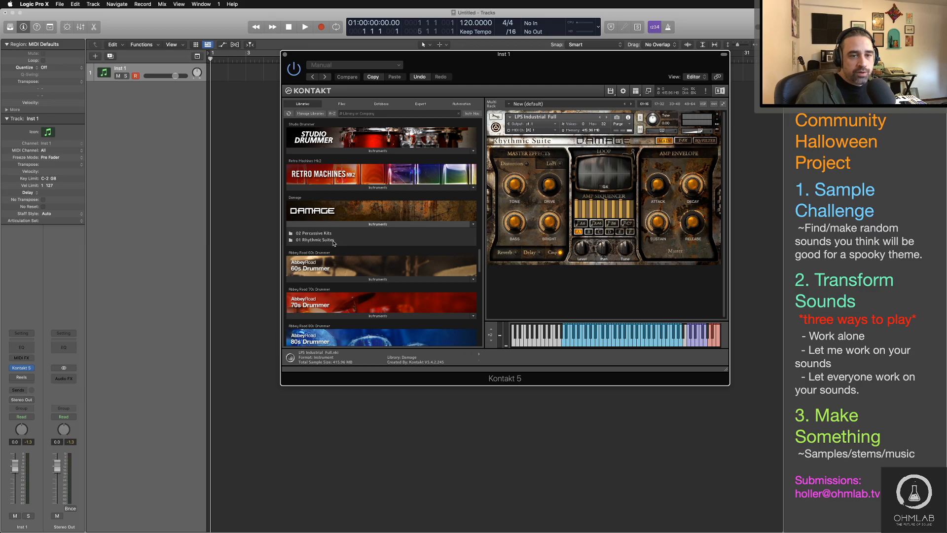
pyautogui.doubleClick(322, 234)
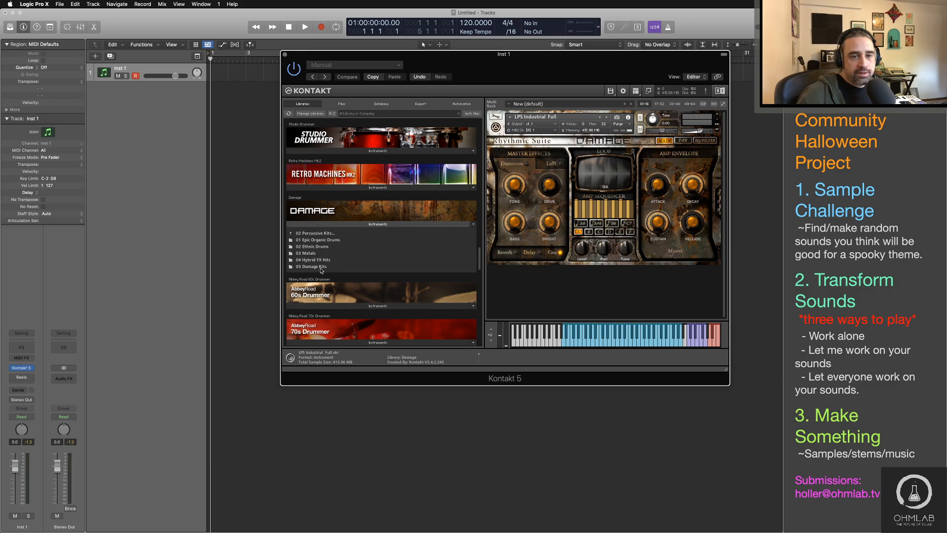
pyautogui.doubleClick(325, 240)
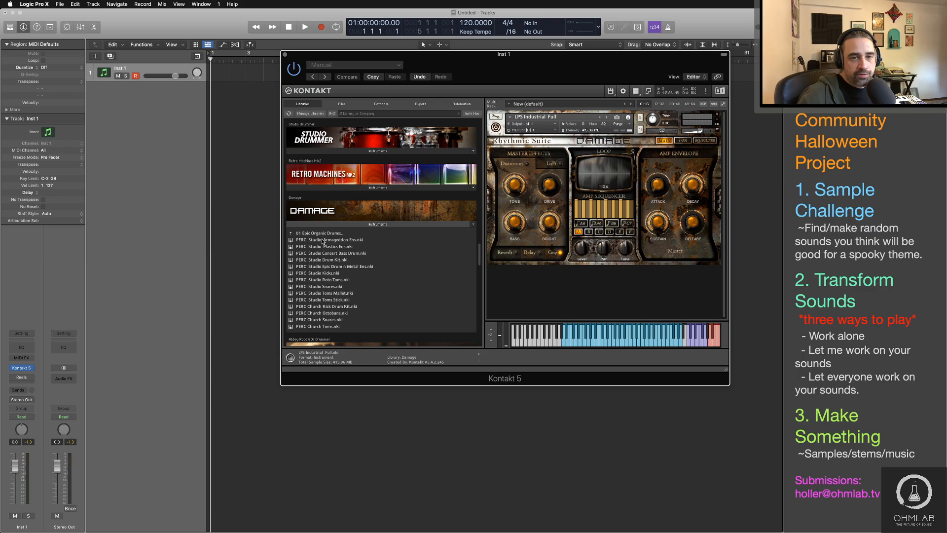
pyautogui.doubleClick(323, 240)
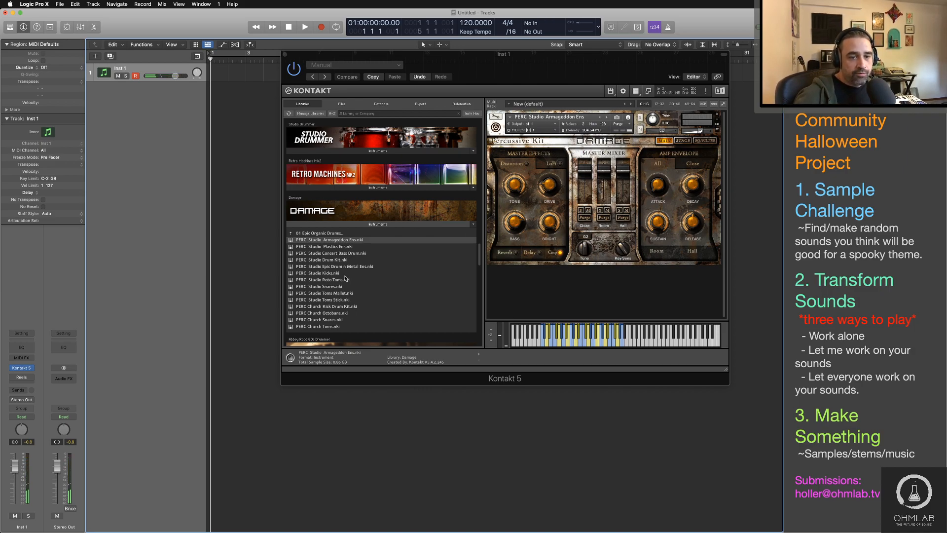
# Step: Audition PERC Church Octobans and PERC Studio Roto Toms in turn as the current instrument from the Epic Organic Drums folder
pyautogui.scroll(-1, 346, 279)
pyautogui.doubleClick(324, 306)
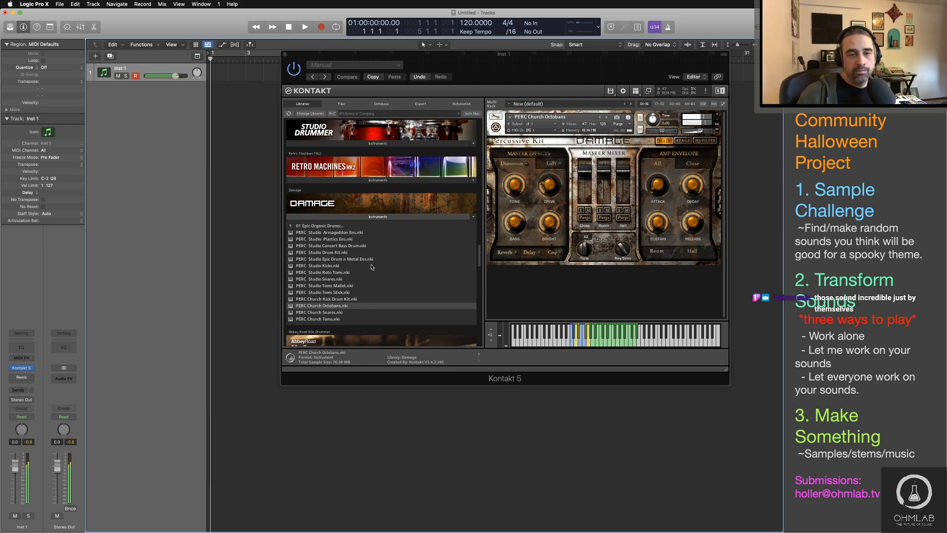
pyautogui.doubleClick(336, 272)
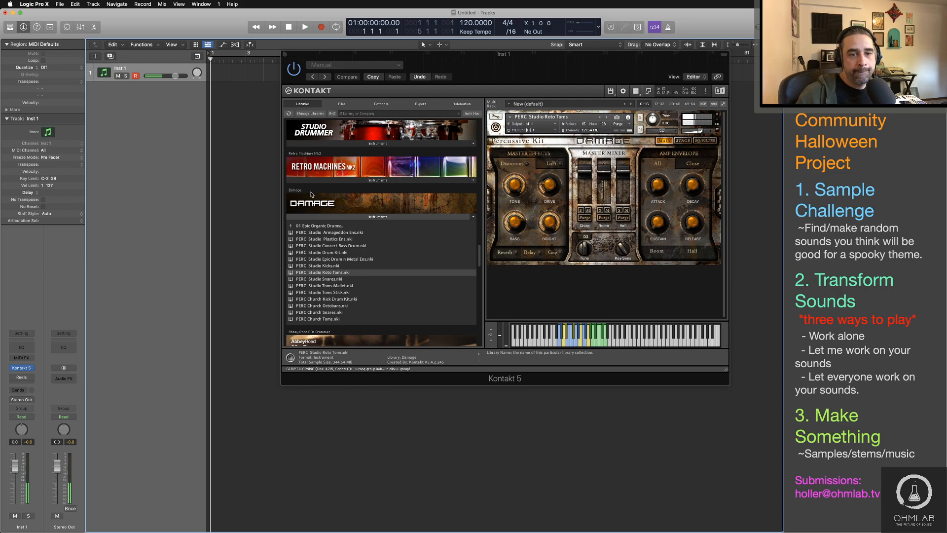
# Step: Load PERC Metal Menu 2 small from the 03 Metals folder of Damage's Percussive Kits as the current instrument and audition it
pyautogui.click(316, 226)
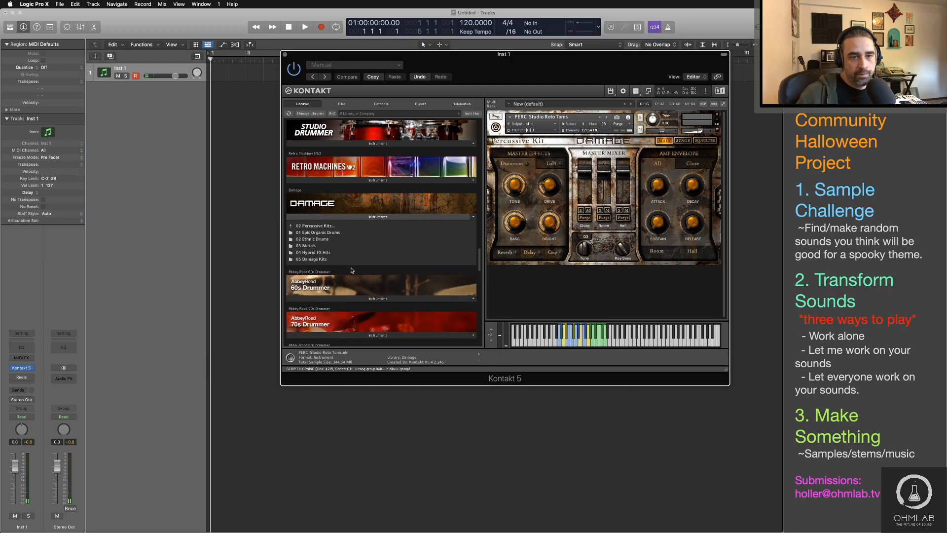
pyautogui.click(316, 247)
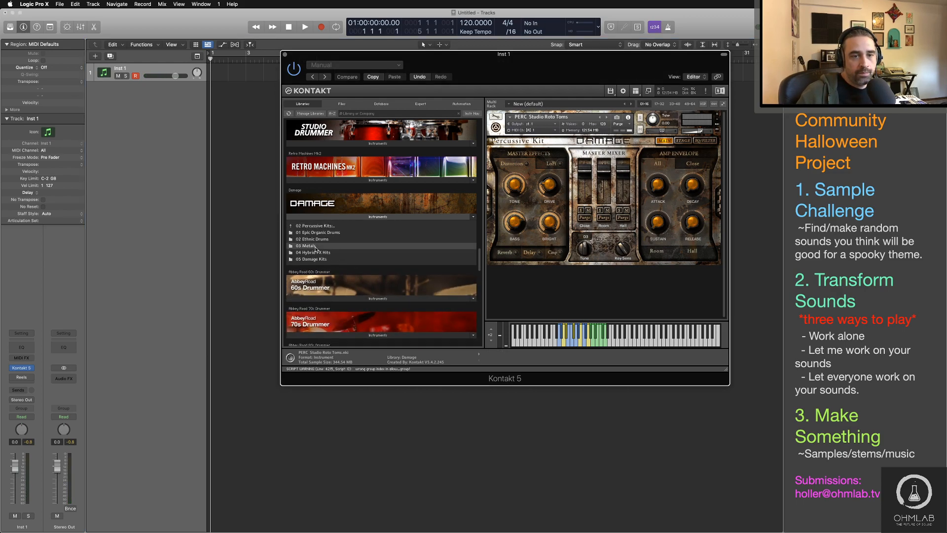
pyautogui.doubleClick(312, 247)
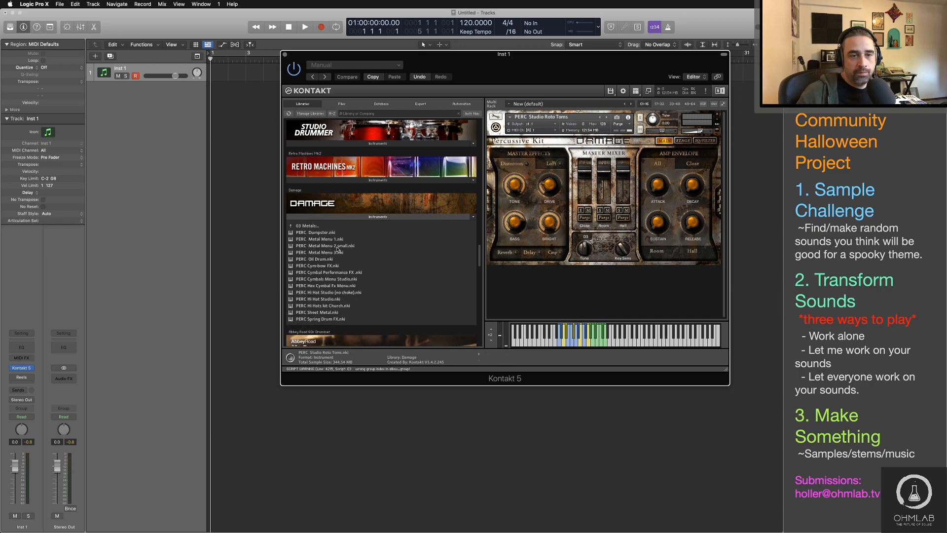
pyautogui.doubleClick(316, 246)
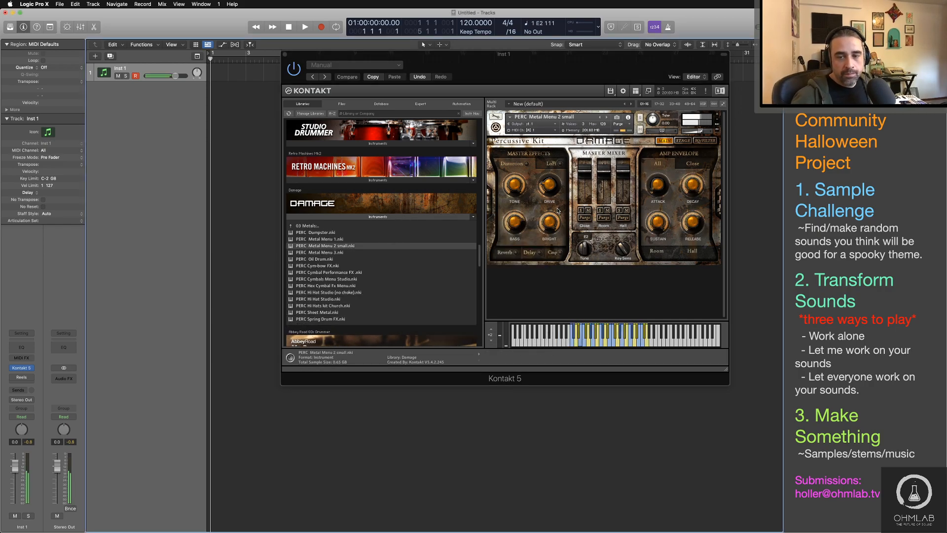
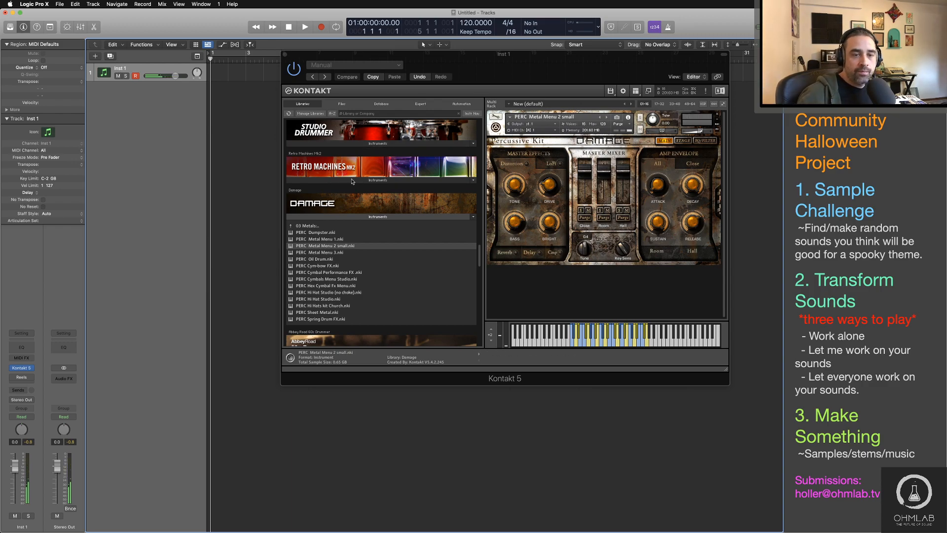
# Step: Load PERC Big Organo Kit from the 05 Damage Kits folder of Damage's Percussive Kits as the current instrument and audition it
pyautogui.doubleClick(311, 225)
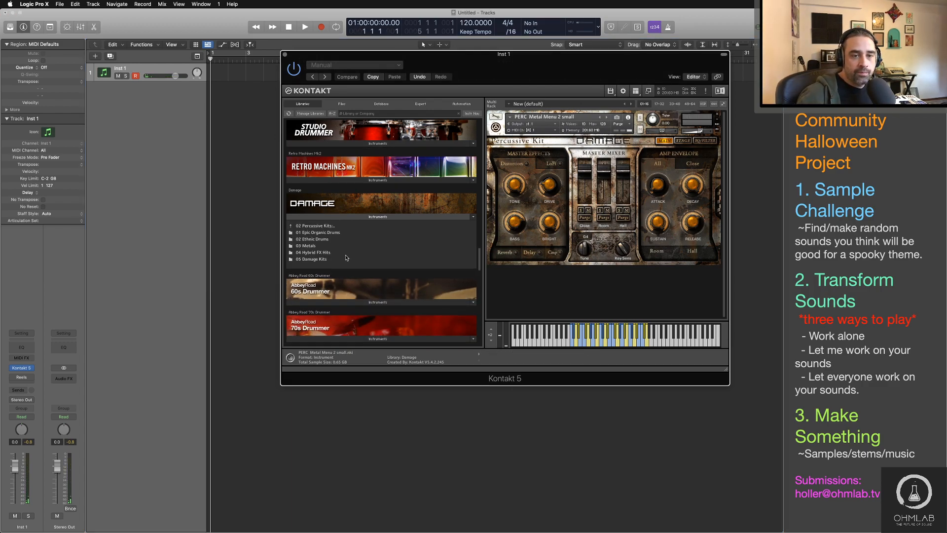
pyautogui.doubleClick(347, 258)
pyautogui.click(342, 246)
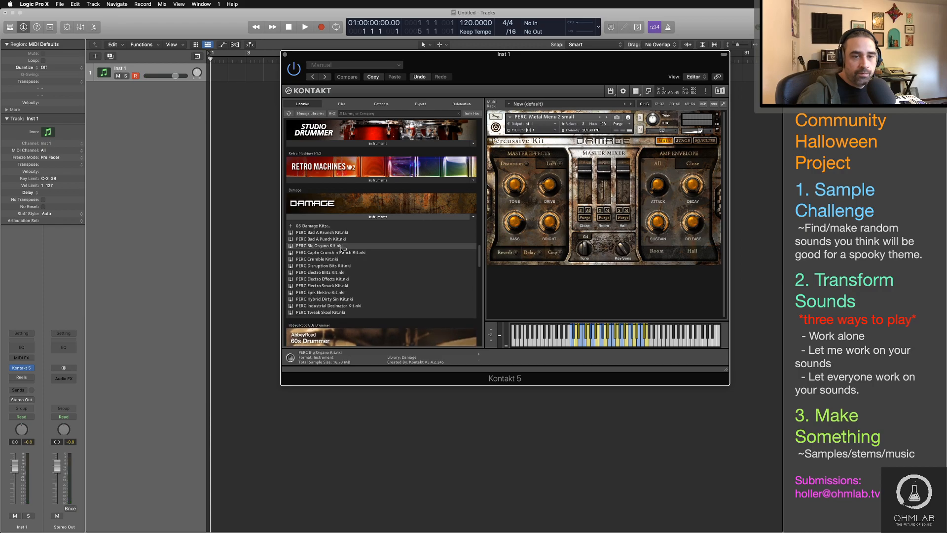
pyautogui.moveTo(341, 247); pyautogui.dragTo(533, 225)
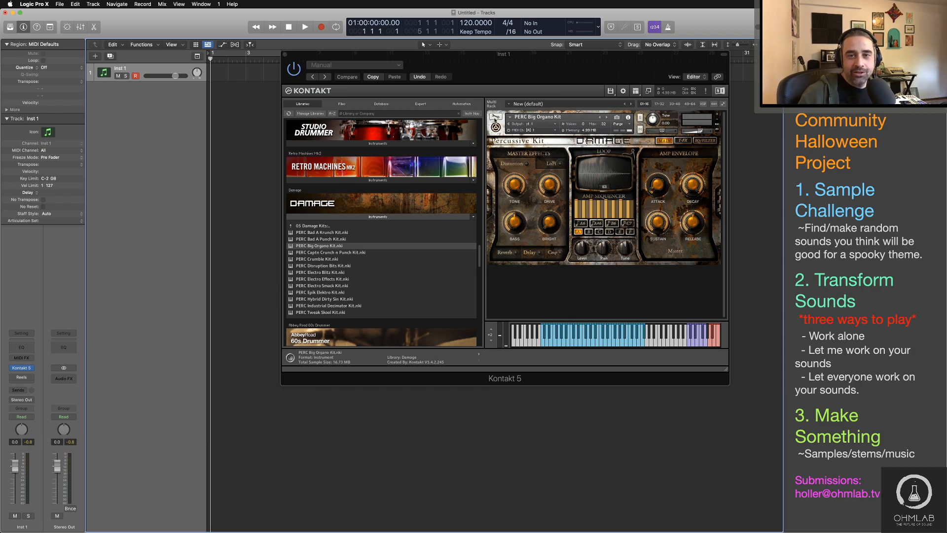
# Step: Examine the kit's edit view, including its Wave Editor, Instrument Buses and Insert Effects, and return to the performance view
pyautogui.click(495, 118)
pyautogui.click(495, 117)
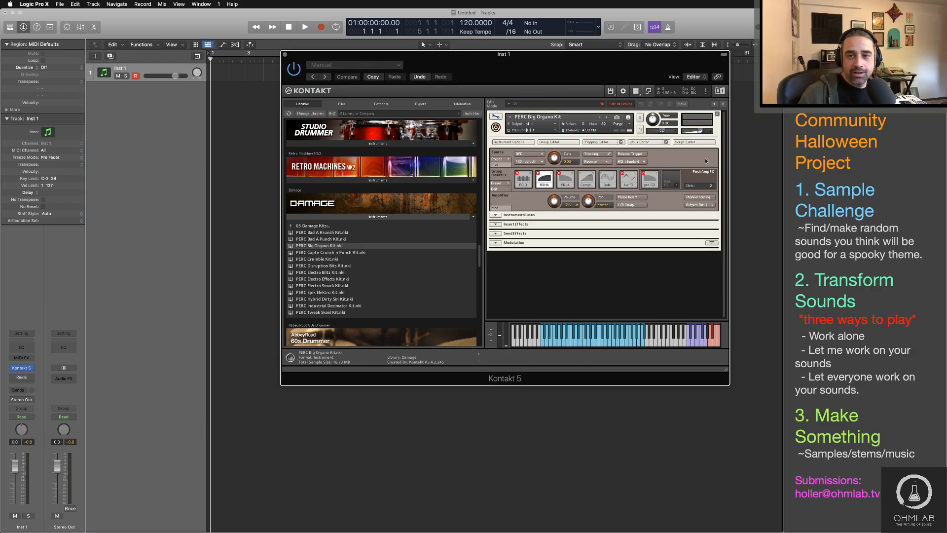
pyautogui.click(644, 141)
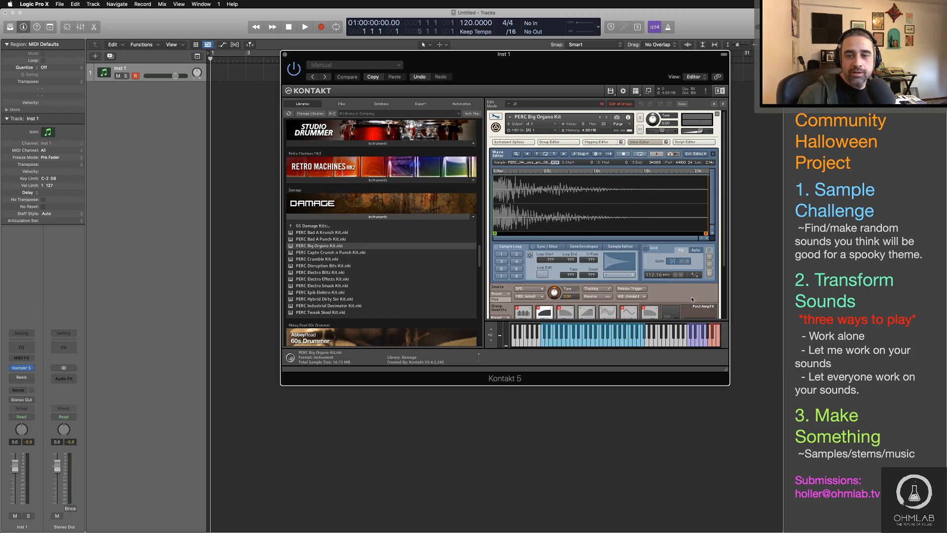
pyautogui.scroll(-4, 692, 298)
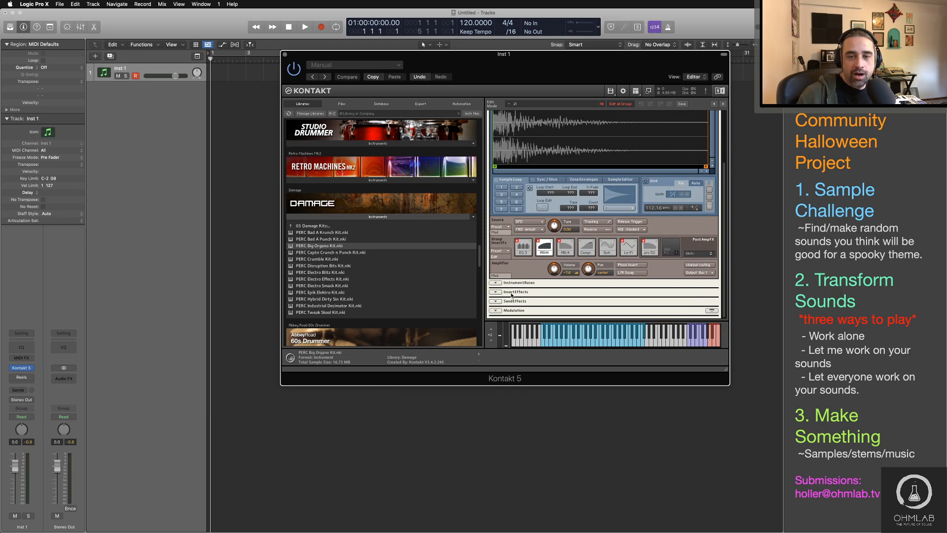
pyautogui.click(495, 283)
pyautogui.scroll(-3, 514, 291)
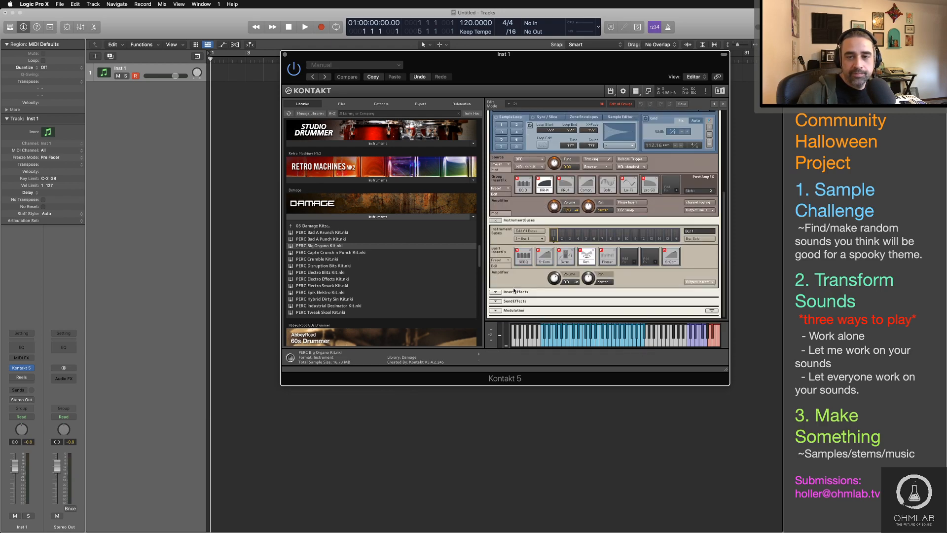
pyautogui.click(513, 291)
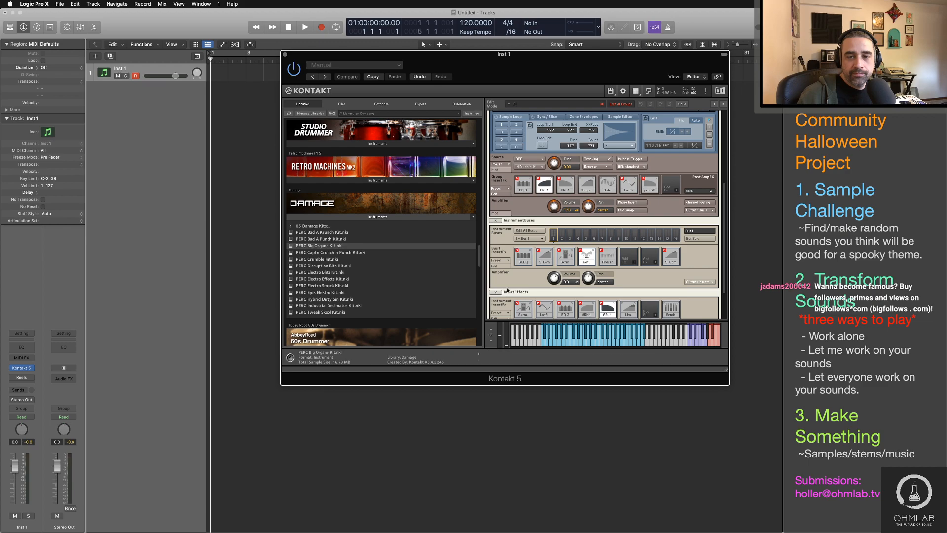
pyautogui.scroll(-2, 508, 289)
pyautogui.scroll(8, 507, 289)
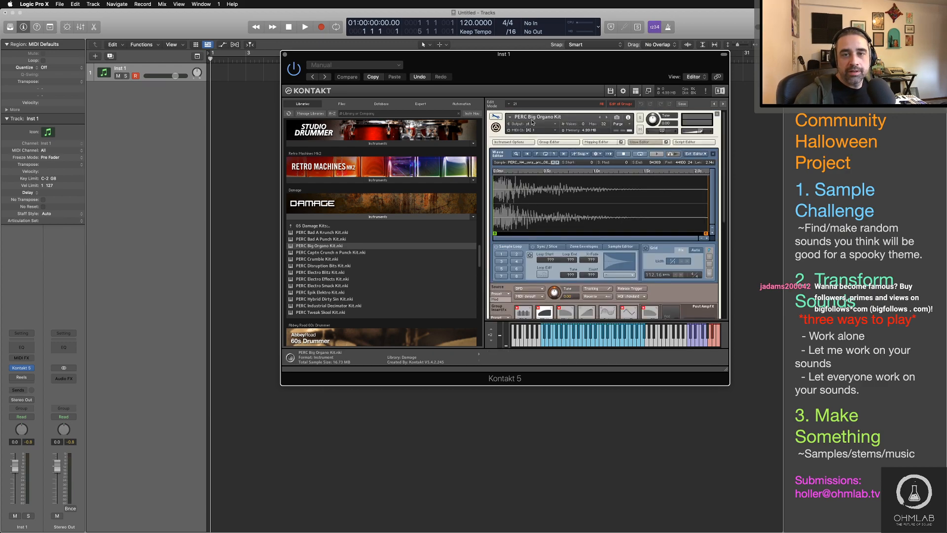
pyautogui.click(496, 118)
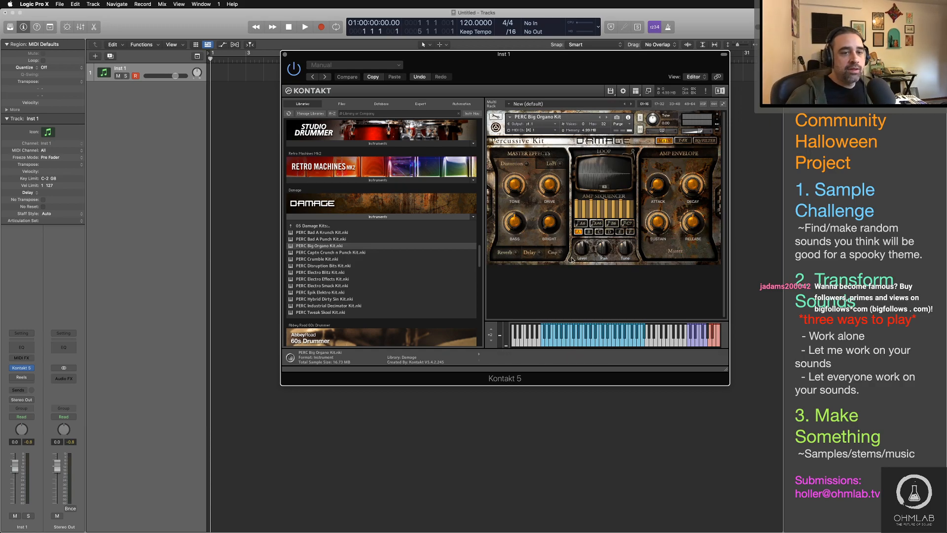
# Step: Return to the top level of the Damage library's folders and remove PERC Big Organo Kit from the rack
pyautogui.click(300, 227)
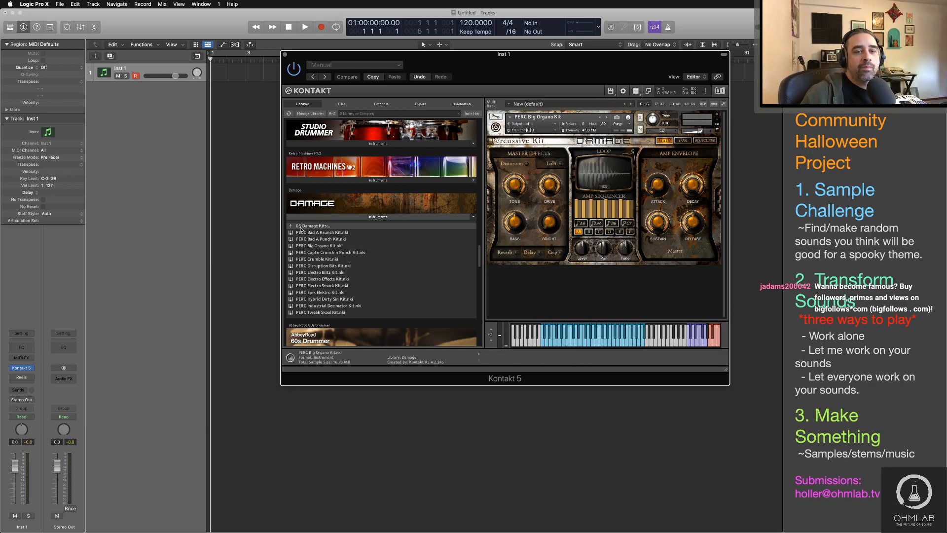
pyautogui.doubleClick(300, 228)
pyautogui.doubleClick(301, 226)
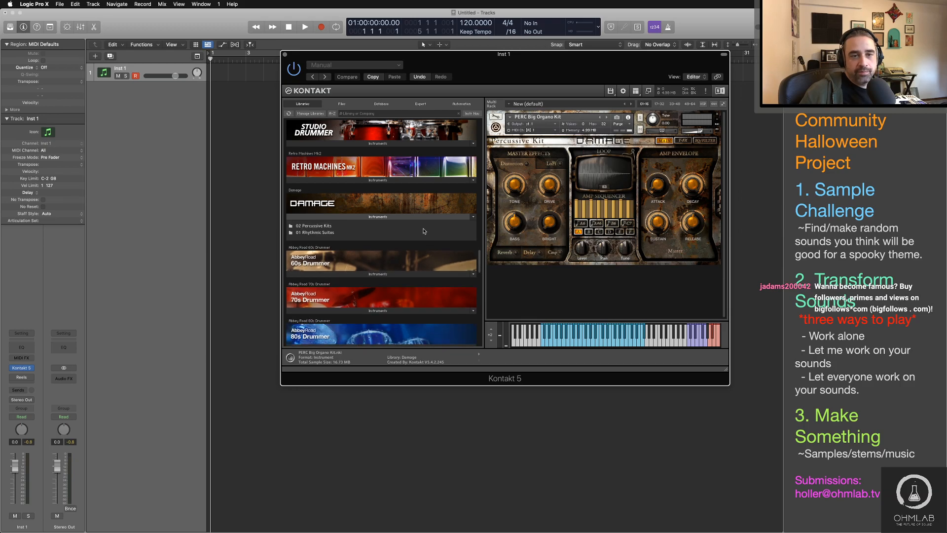
pyautogui.click(717, 115)
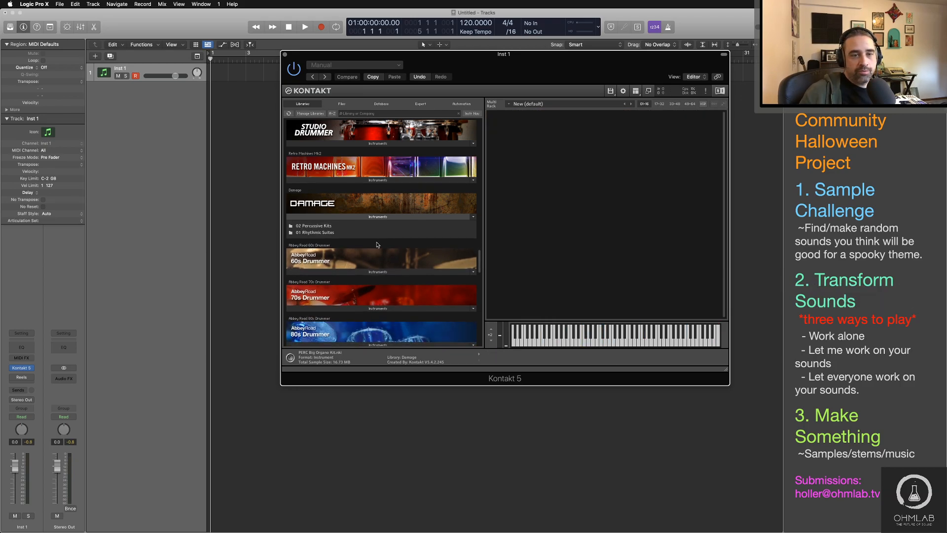
# Step: Find the Kinetic Metal library, load its Aluminum Scratches instrument into the empty rack and audition it
pyautogui.scroll(-3, 390, 247)
pyautogui.scroll(-15, 389, 248)
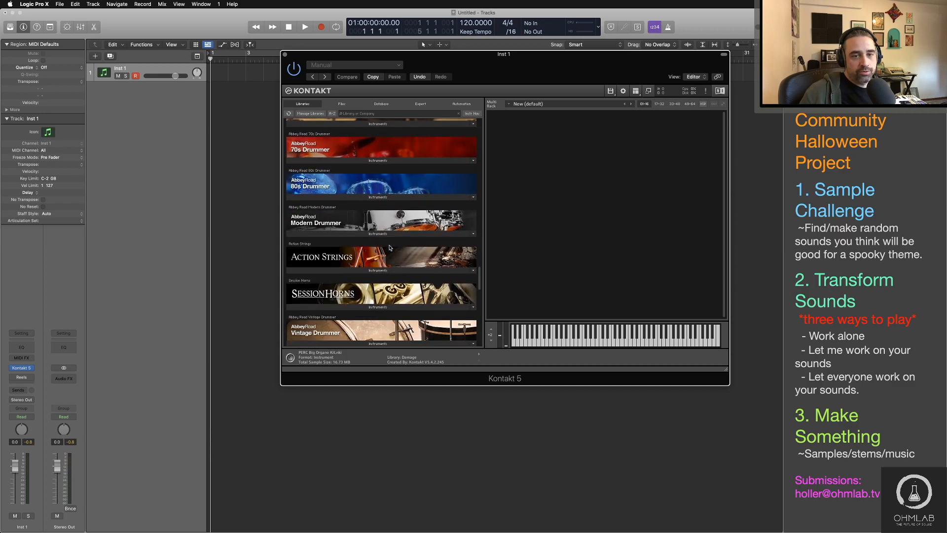
pyautogui.scroll(-10, 390, 248)
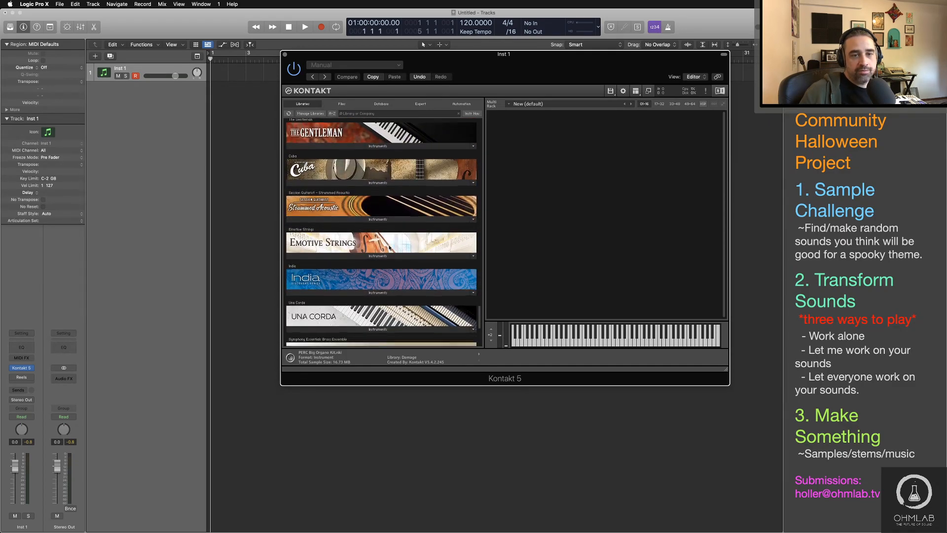
pyautogui.scroll(15, 389, 248)
pyautogui.scroll(15, 390, 248)
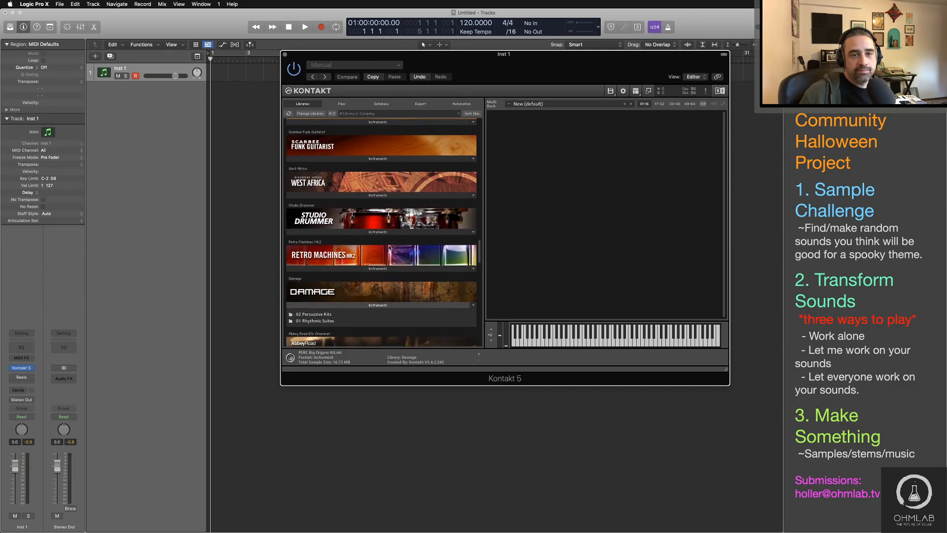
pyautogui.scroll(15, 390, 247)
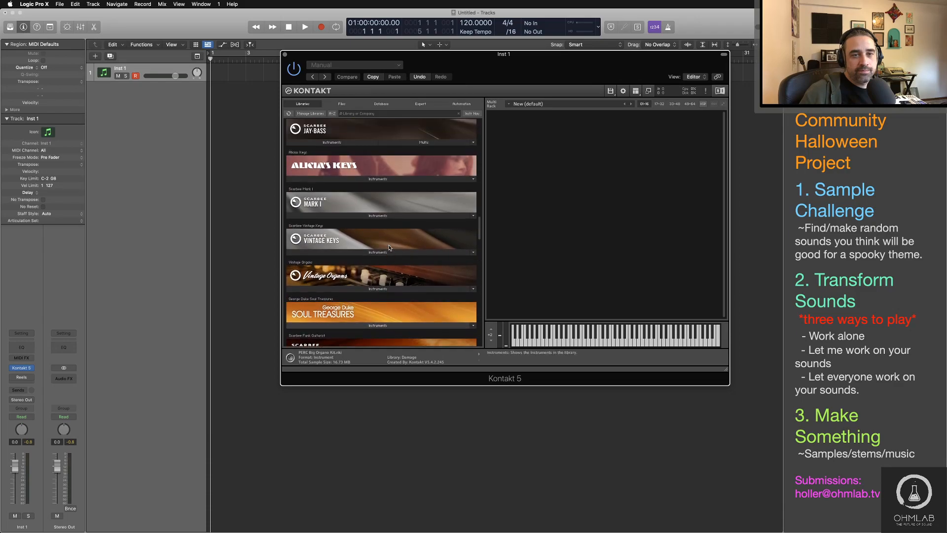
pyautogui.scroll(15, 390, 247)
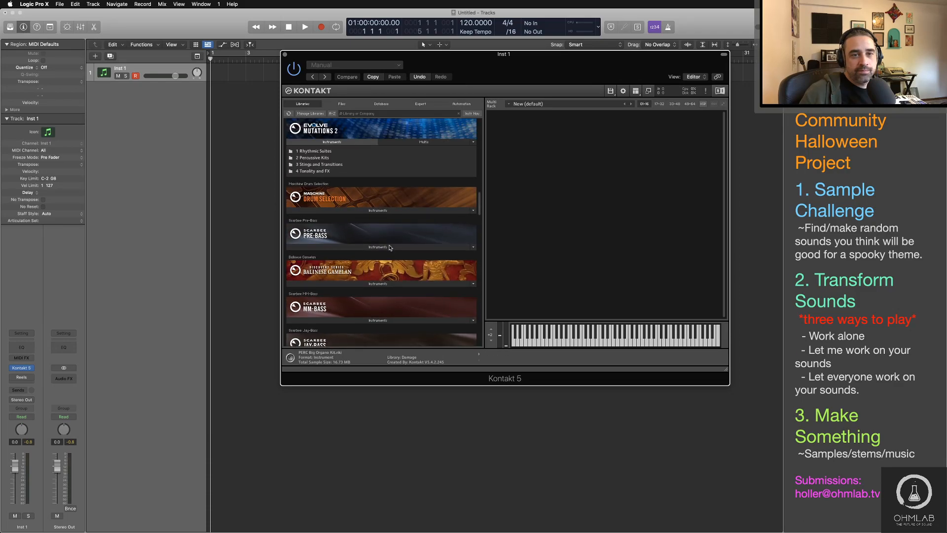
pyautogui.scroll(1, 390, 247)
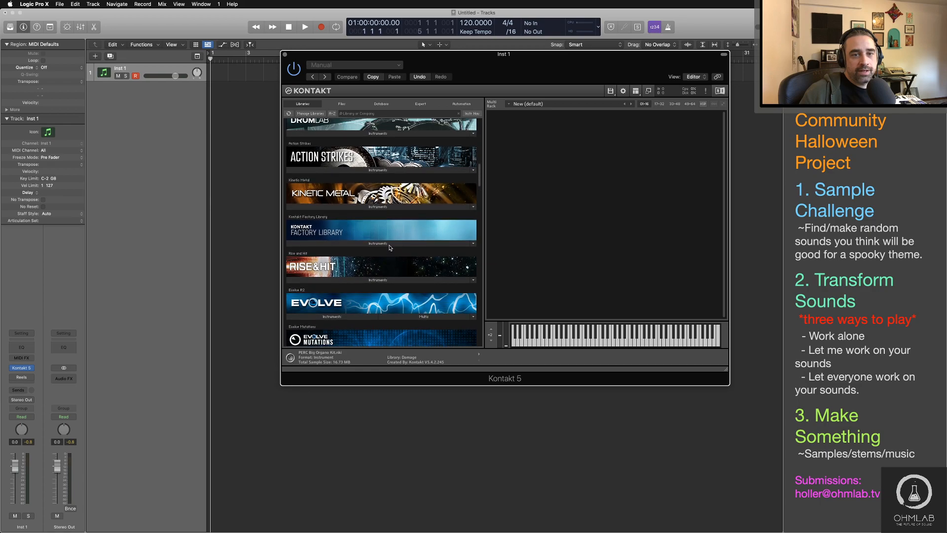
pyautogui.click(384, 207)
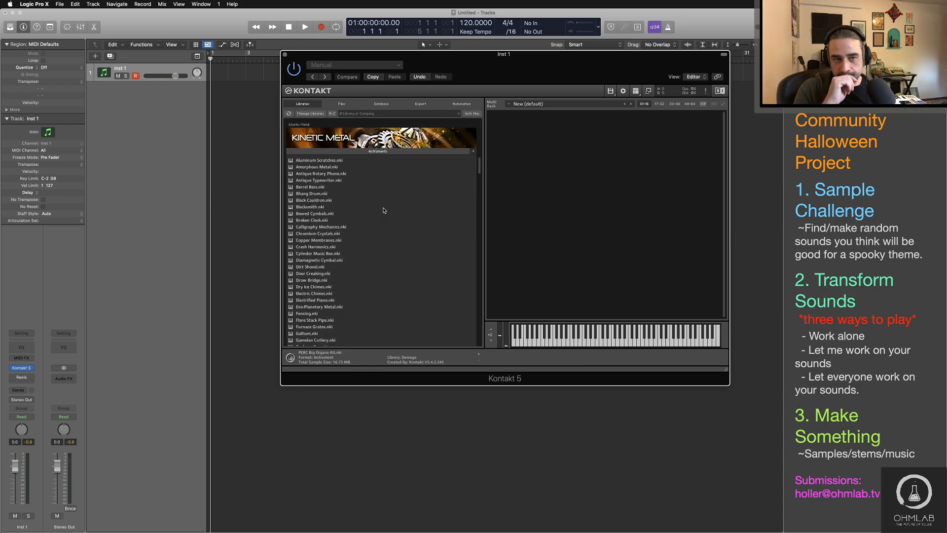
pyautogui.moveTo(309, 160); pyautogui.dragTo(624, 174)
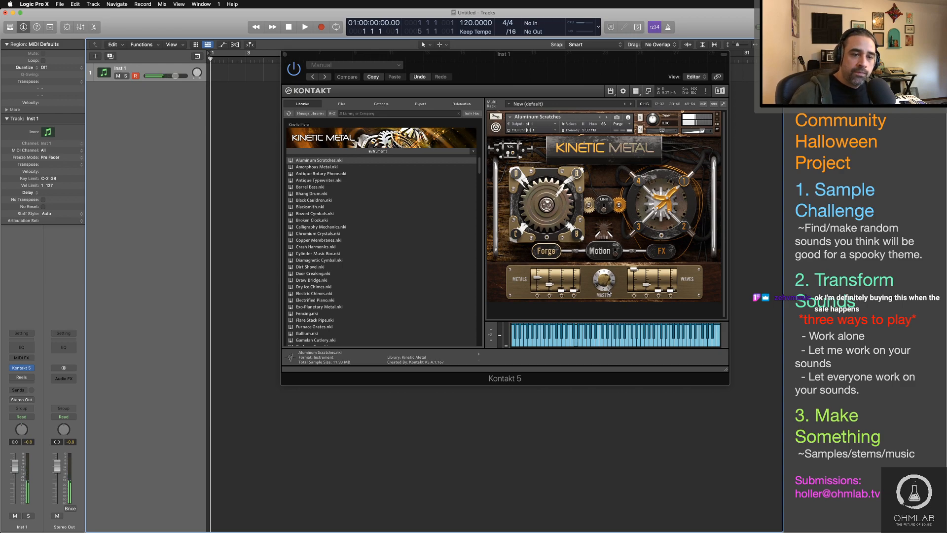
# Step: Load Diamagnetic Cymbal from Kinetic Metal as the current instrument and audition it while toggling its Motion switch
pyautogui.click(310, 260)
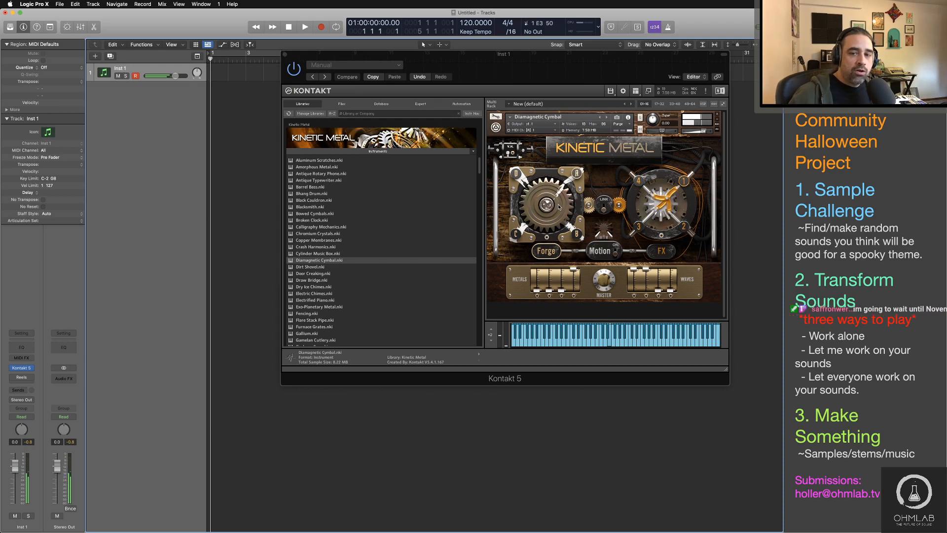
pyautogui.click(615, 252)
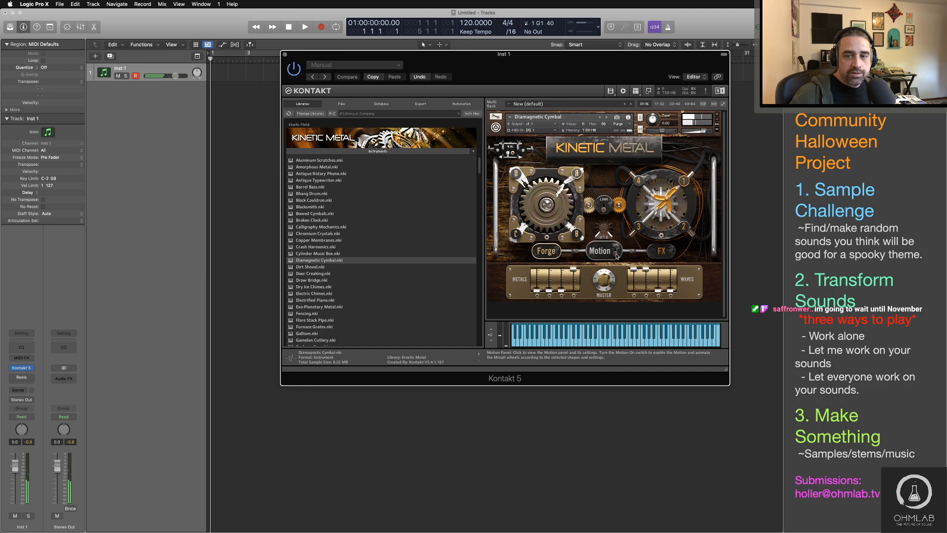
pyautogui.click(616, 254)
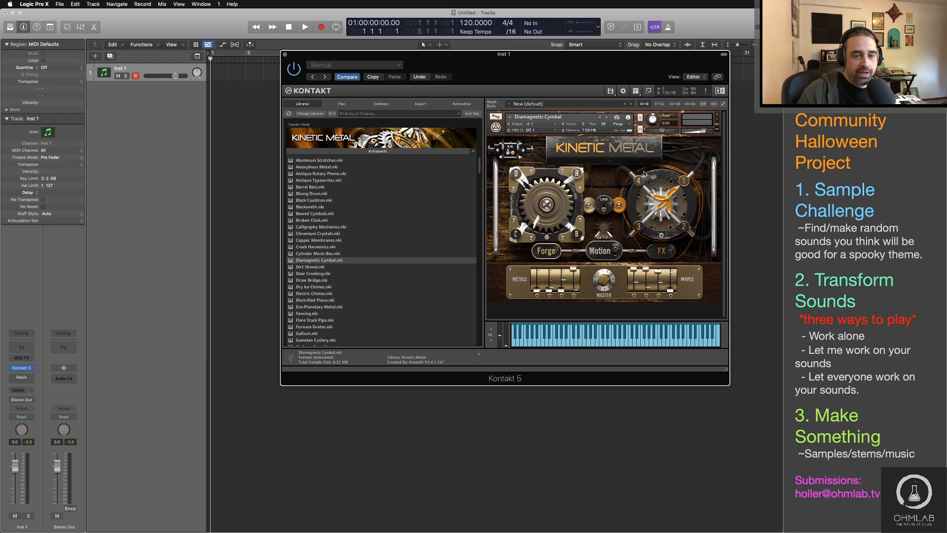
# Step: Replace the instrument with Furnace Grates from Kinetic Metal, discarding changes, audition it, and close the Kontakt window
pyautogui.scroll(-3, 359, 251)
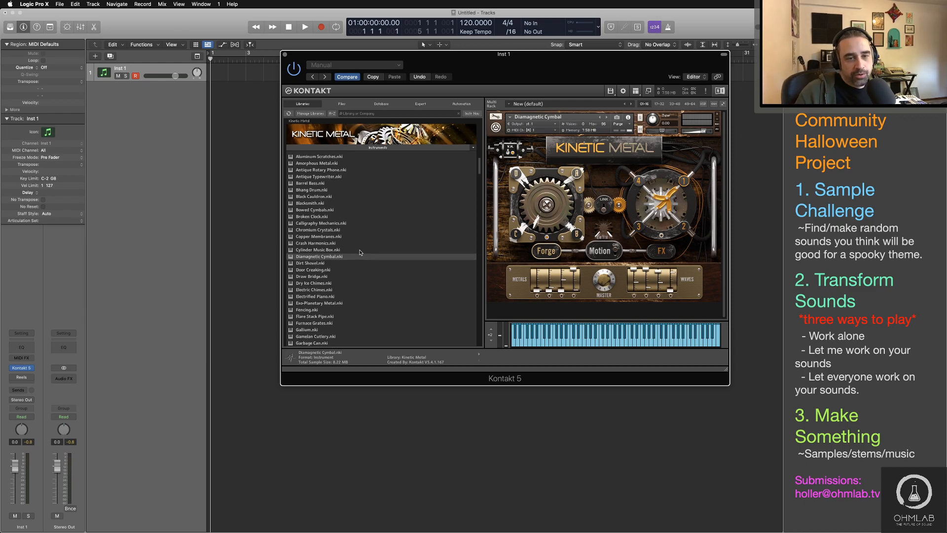
pyautogui.scroll(-3, 360, 252)
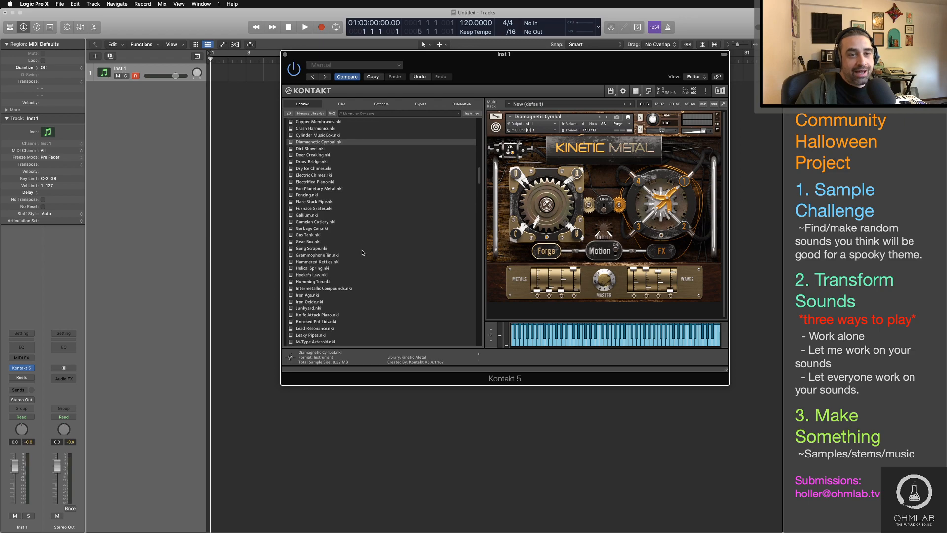
pyautogui.doubleClick(307, 208)
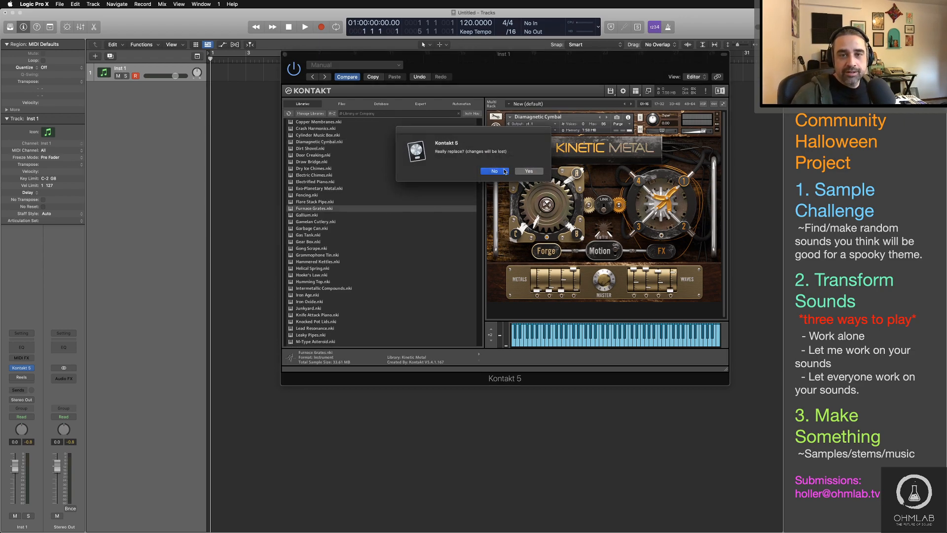
pyautogui.click(518, 171)
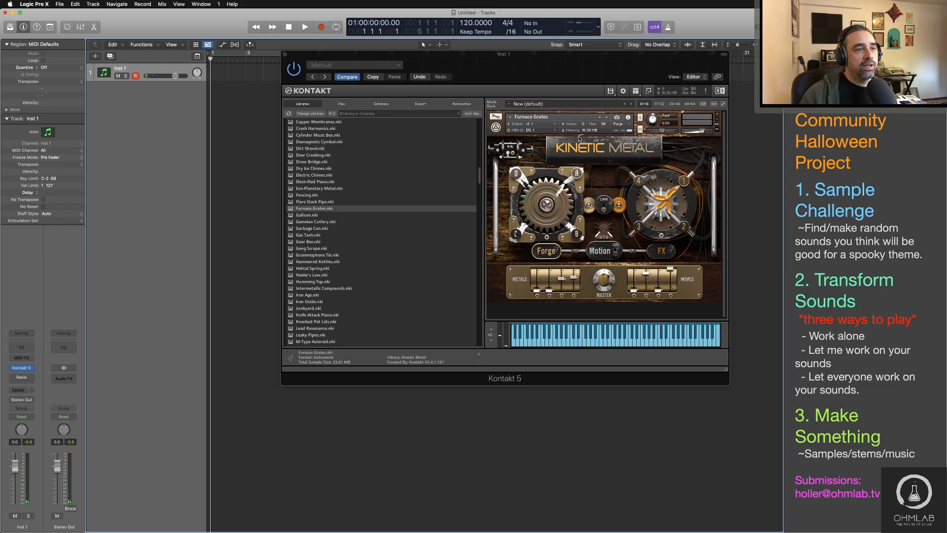
pyautogui.moveTo(502, 64); pyautogui.dragTo(454, 80)
pyautogui.click(237, 70)
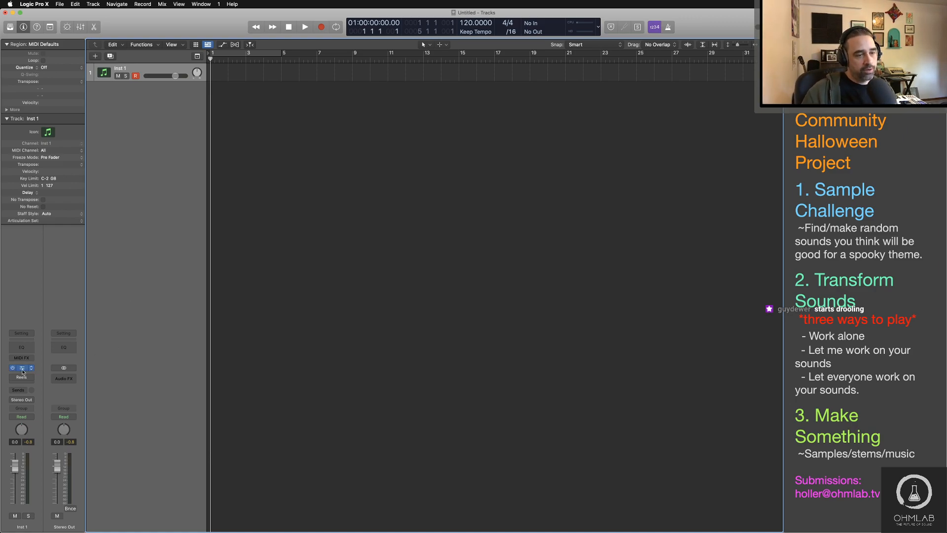
# Step: Reopen Kontakt, remove Furnace Grates from the rack and open the Damage library's 04 Hybrid FX Hits folder under 02 Percussive Kits
pyautogui.scroll(-10, 360, 271)
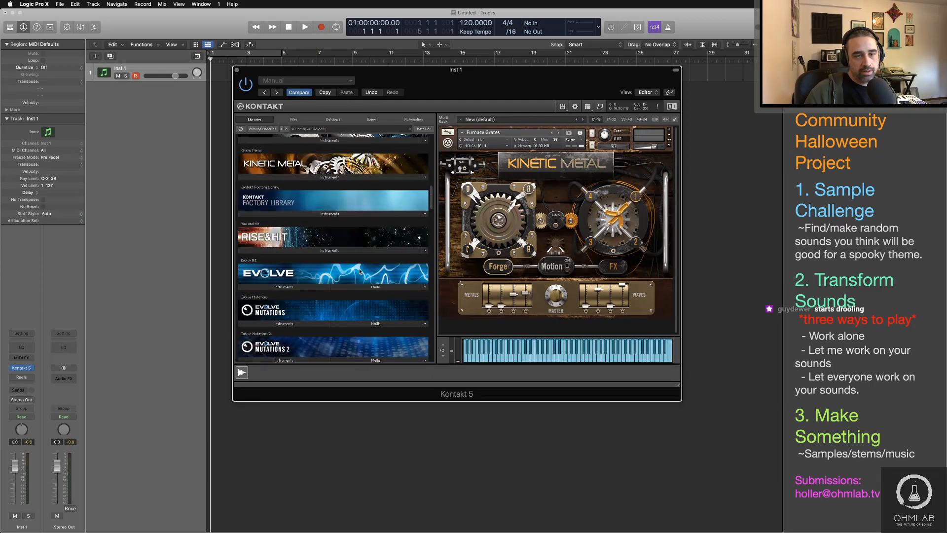
pyautogui.scroll(-15, 359, 271)
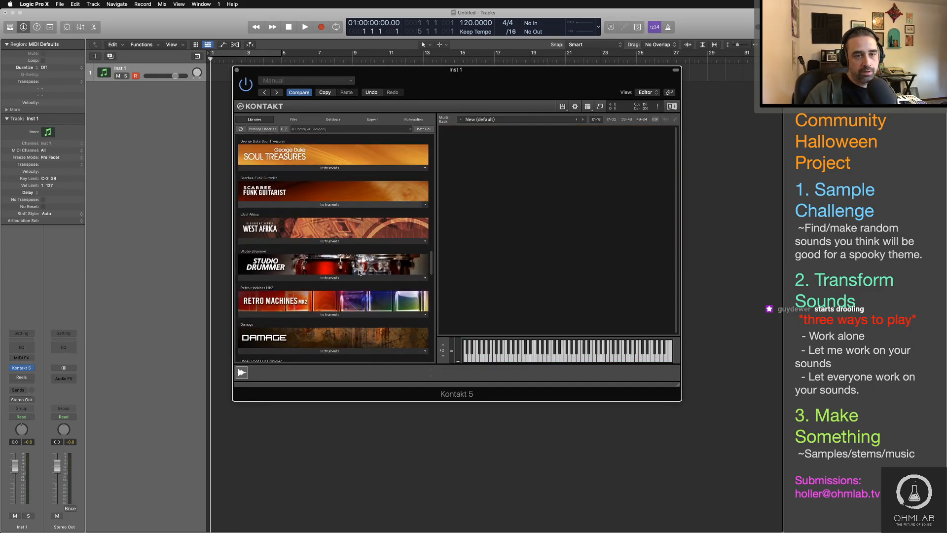
pyautogui.scroll(-3, 360, 271)
pyautogui.click(334, 326)
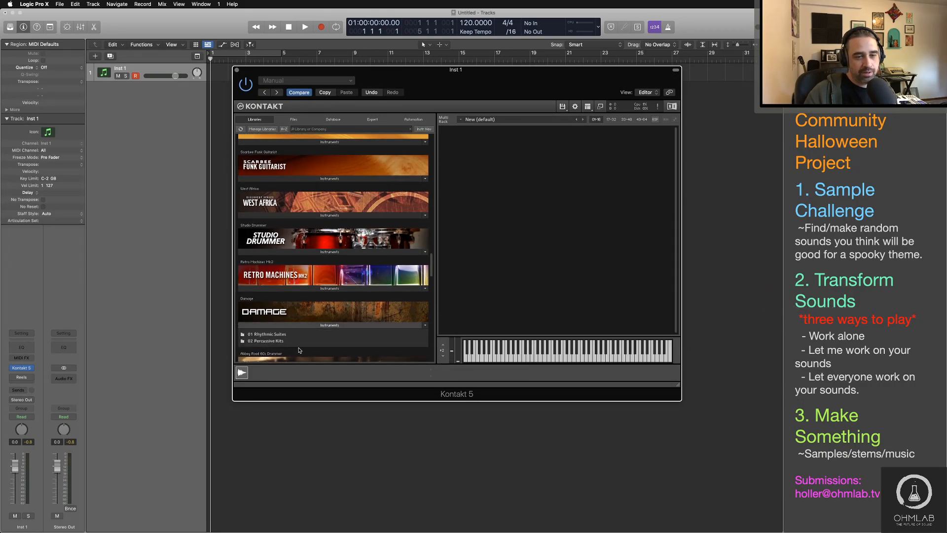
pyautogui.click(280, 341)
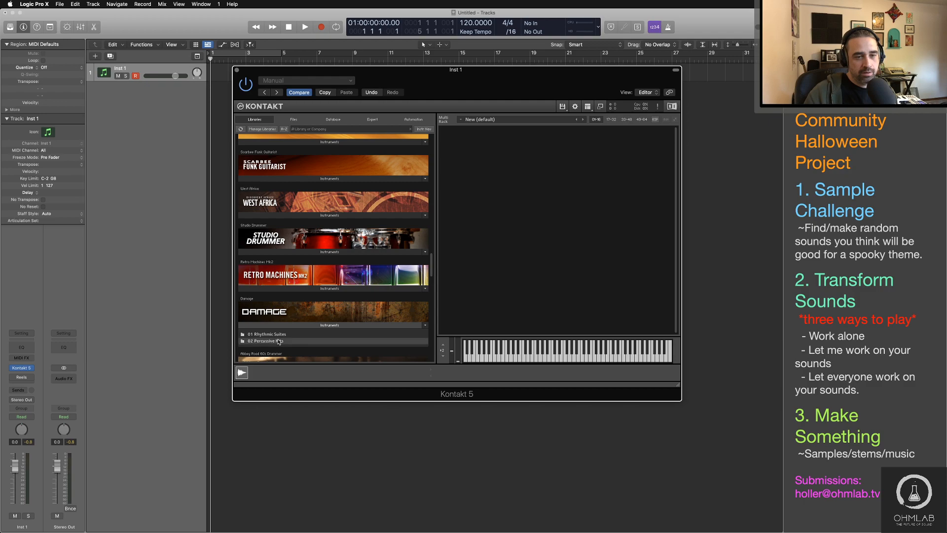
pyautogui.scroll(-2, 333, 326)
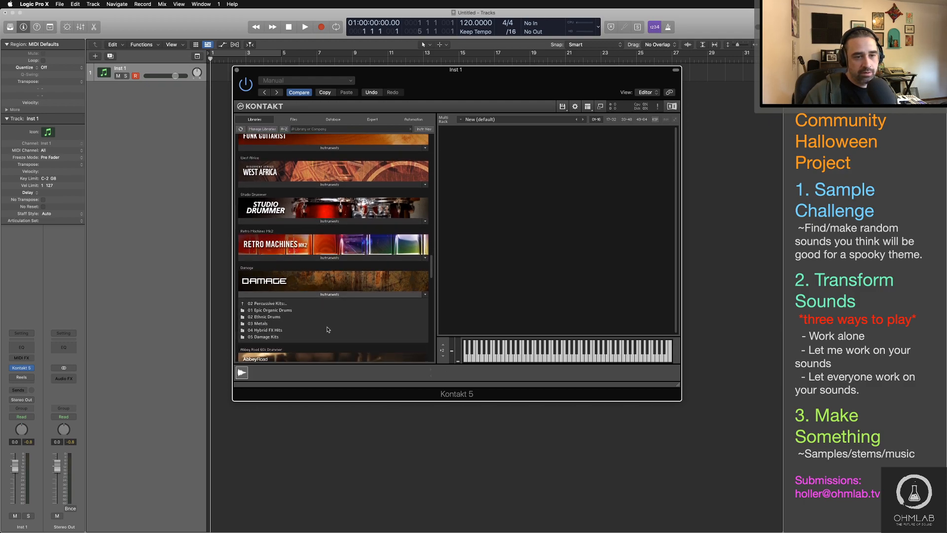
pyautogui.click(327, 329)
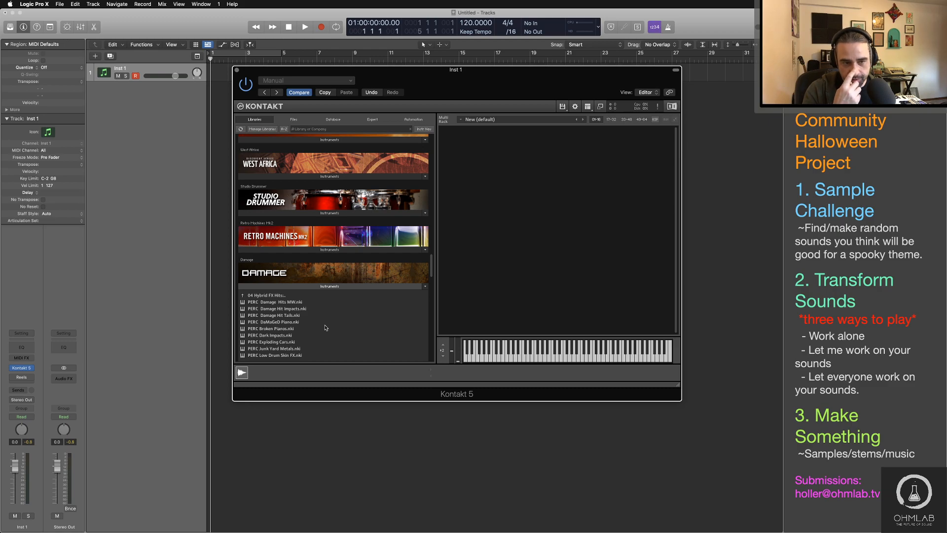
# Step: Load and audition PERC DaMaGeD Piano, compare it with PERC Broken Pianos, and reload PERC DaMaGeD Piano
pyautogui.moveTo(270, 322); pyautogui.dragTo(535, 279)
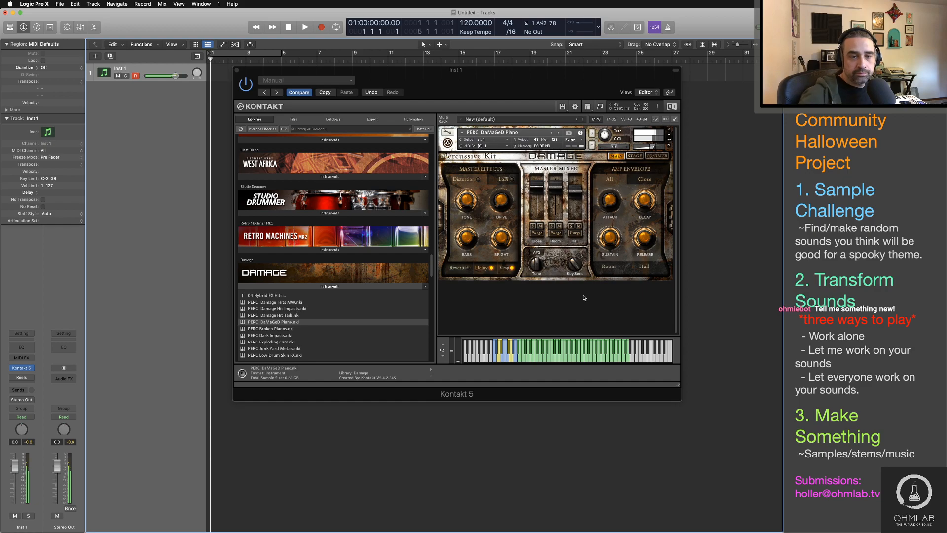
pyautogui.doubleClick(289, 328)
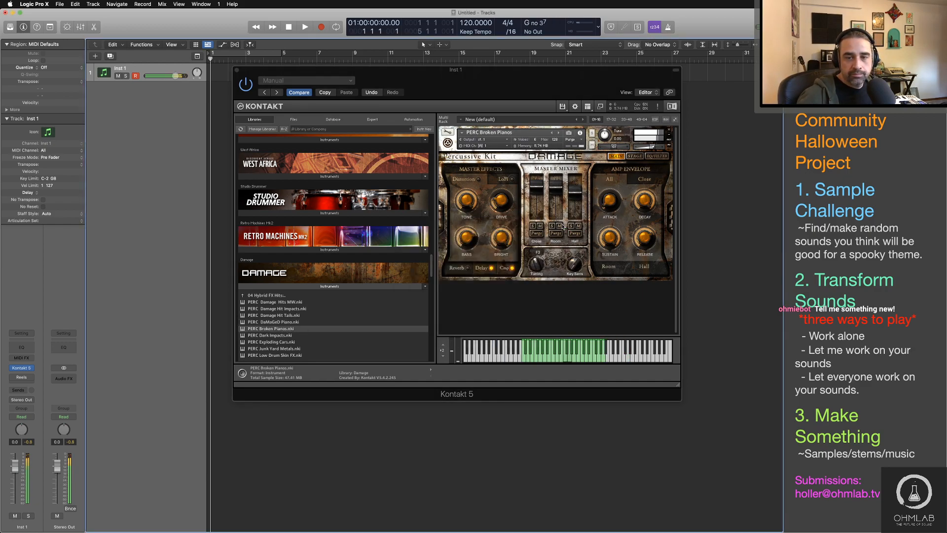
pyautogui.doubleClick(293, 322)
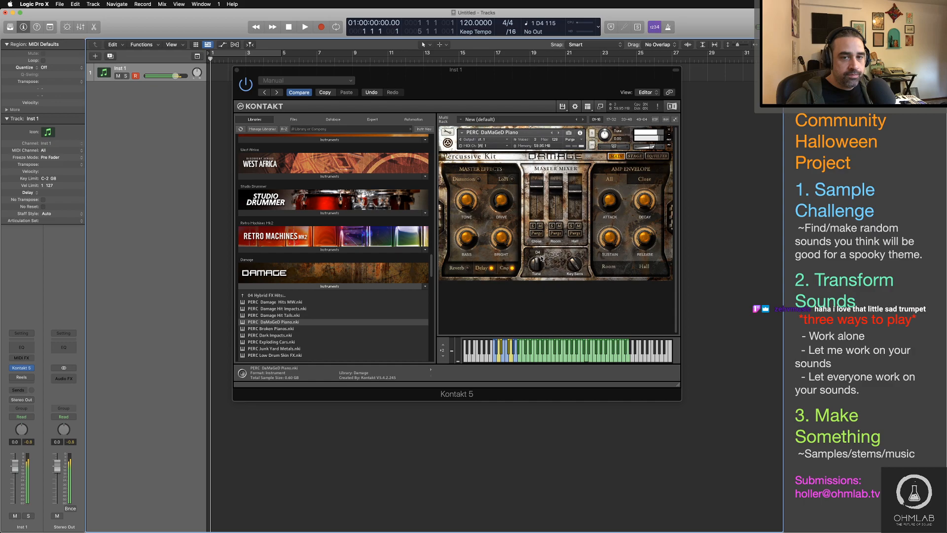
# Step: Try Distortion with a changed Tone on PERC DaMaGeD Piano and turn it off again
pyautogui.click(478, 178)
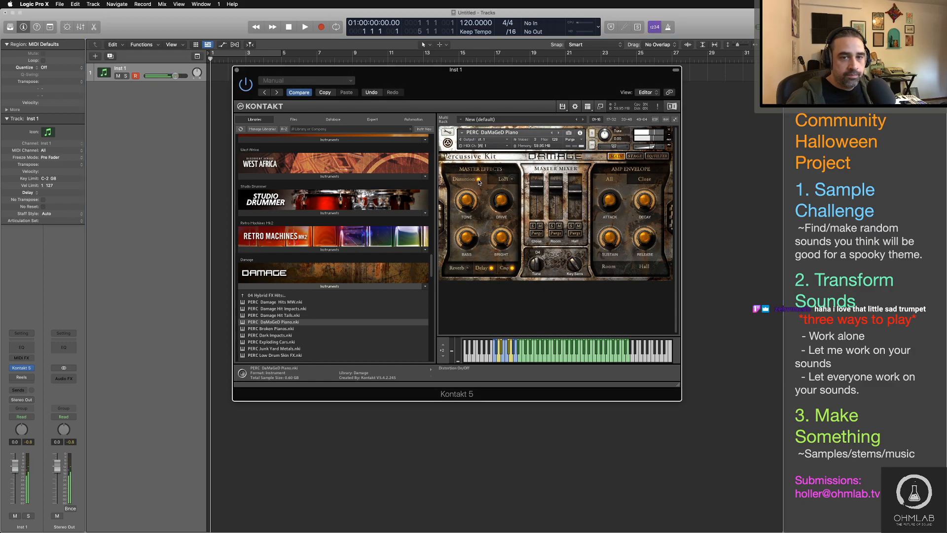
pyautogui.moveTo(467, 201); pyautogui.dragTo(468, 223)
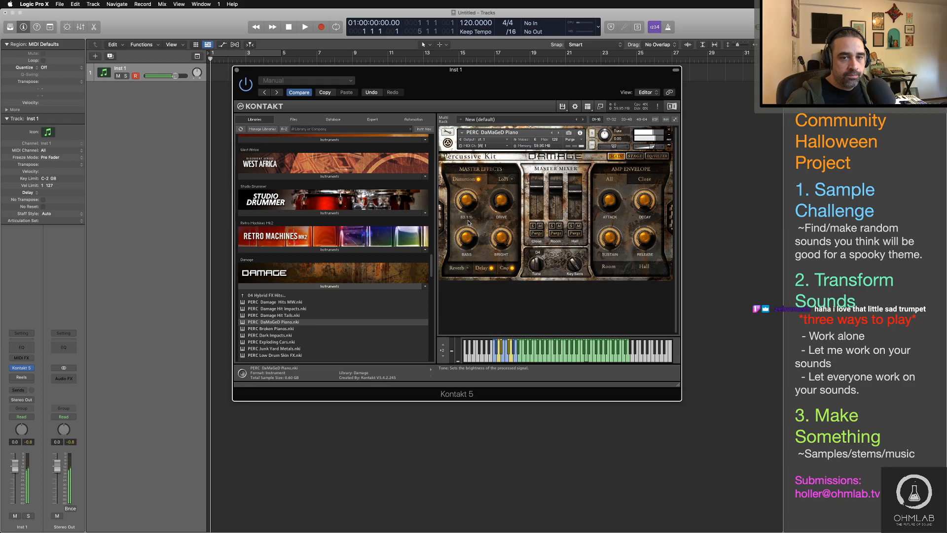
pyautogui.click(478, 178)
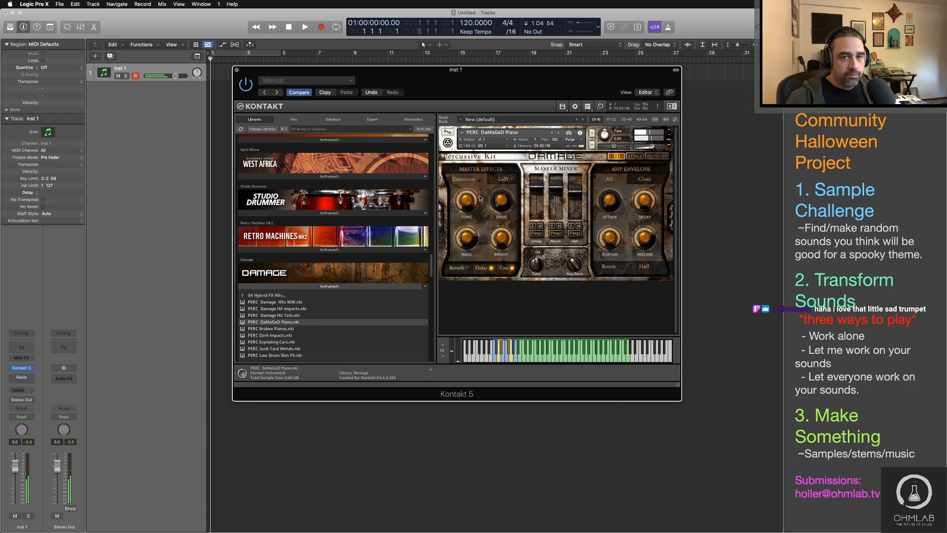
# Step: Enable Reverb on PERC DaMaGeD Piano, adjust its gain and size, and switch off the Delay and compressor effects
pyautogui.click(468, 270)
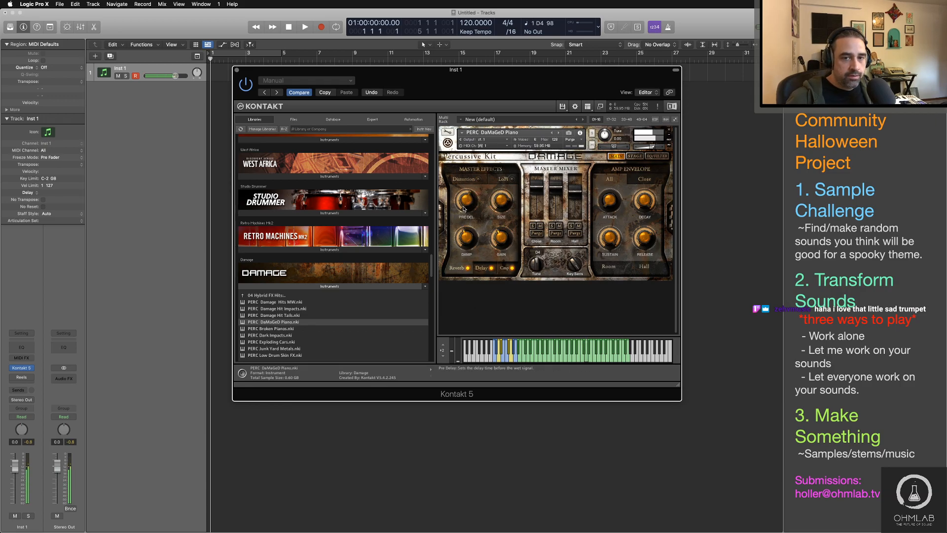
pyautogui.moveTo(504, 239); pyautogui.dragTo(502, 206)
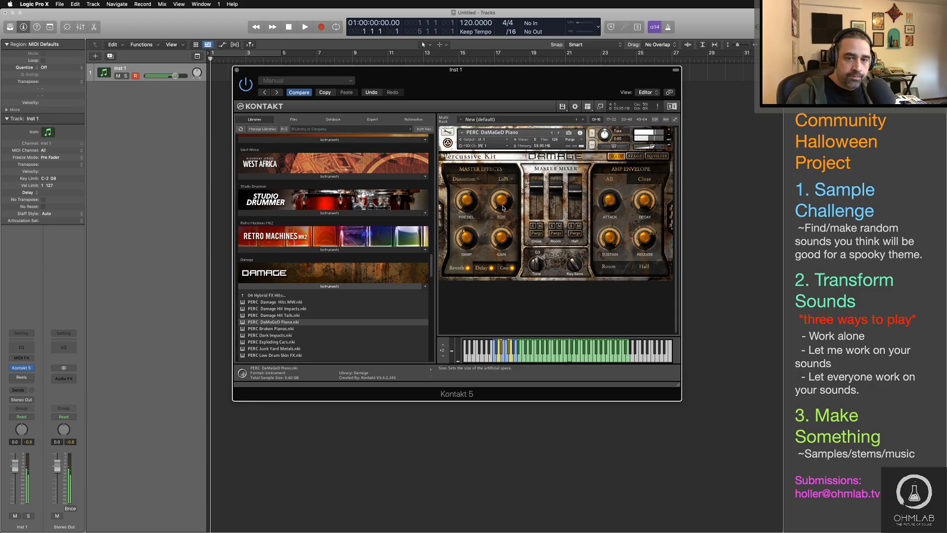
pyautogui.click(492, 268)
pyautogui.click(513, 268)
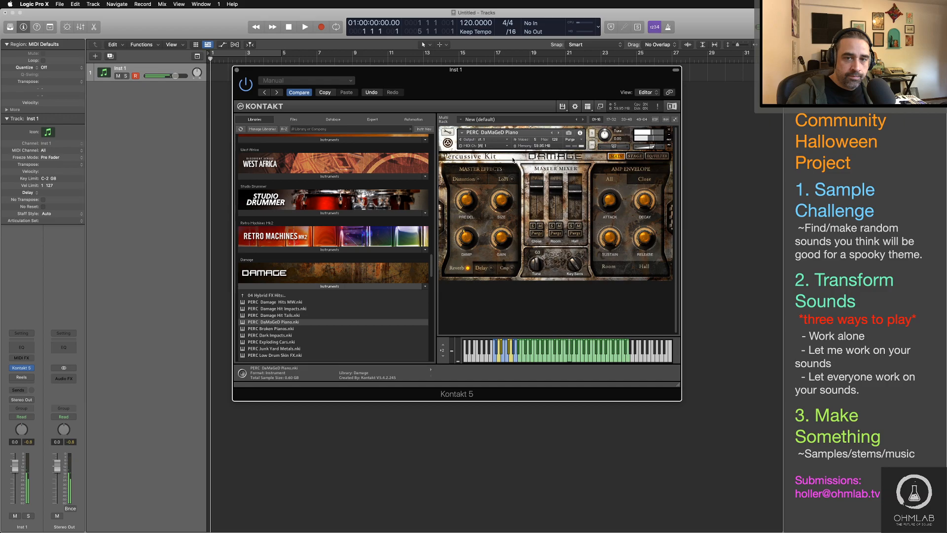
# Step: Enable the LoFi effect on PERC DaMaGeD Piano and adjust its bits and sample rate while auditioning
pyautogui.click(512, 179)
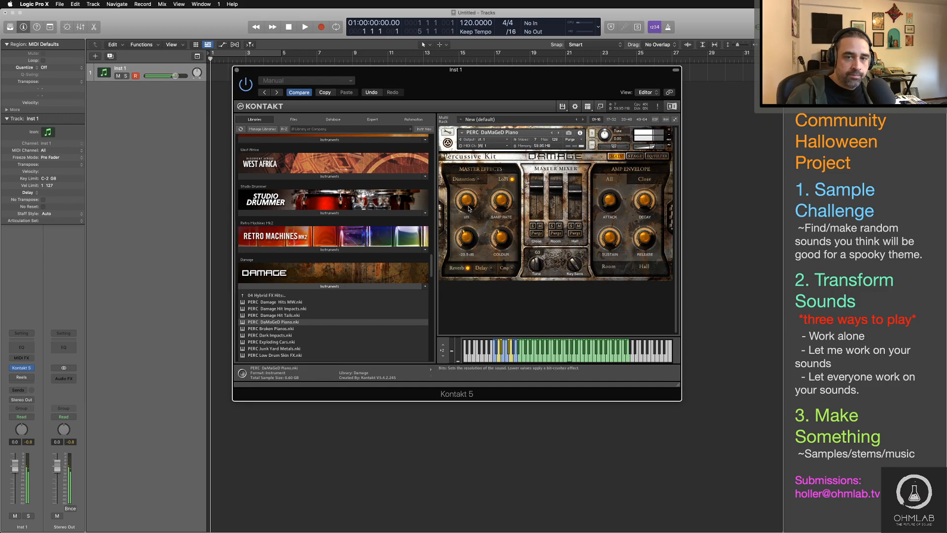
pyautogui.moveTo(469, 209); pyautogui.dragTo(474, 262)
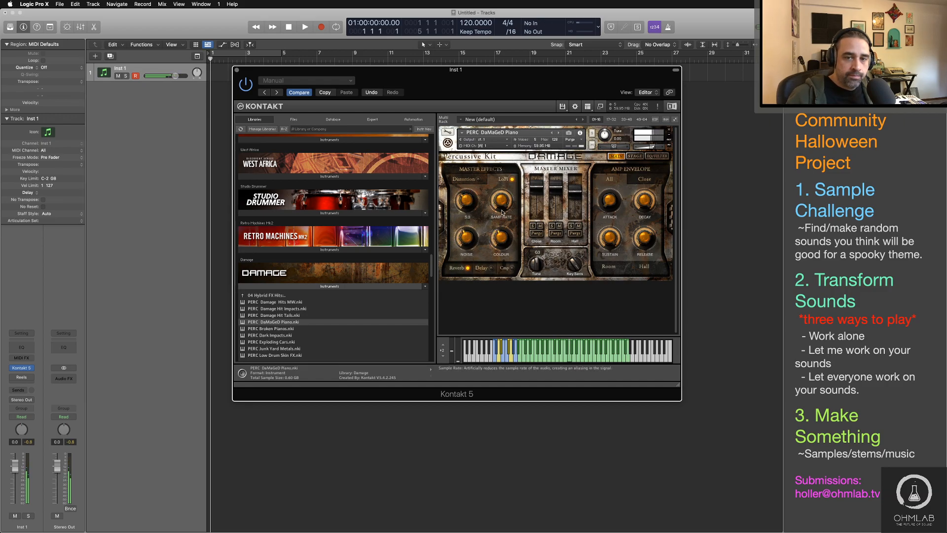
pyautogui.moveTo(502, 212); pyautogui.dragTo(502, 266)
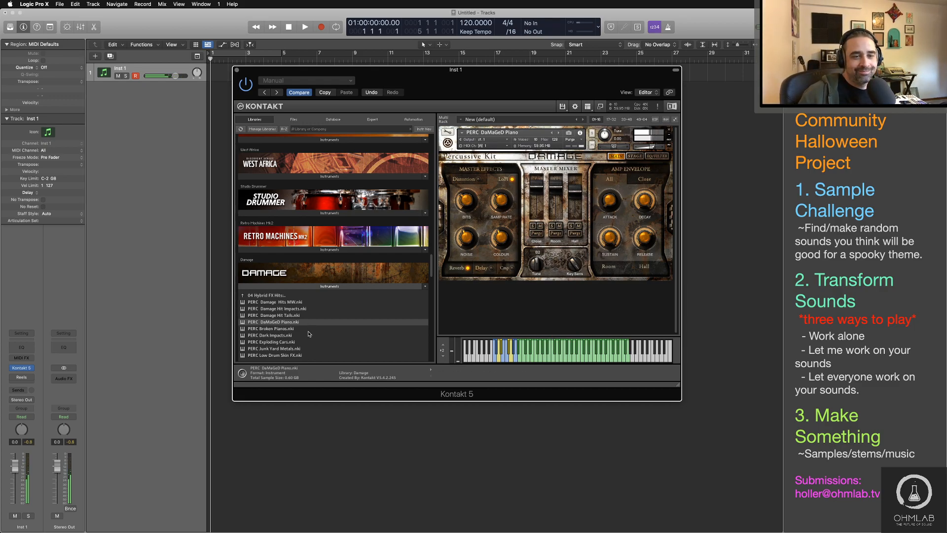
# Step: Load PERC Exploding Cars in place of the piano and audition it, then collapse the Damage library and close the Kontakt window
pyautogui.click(289, 343)
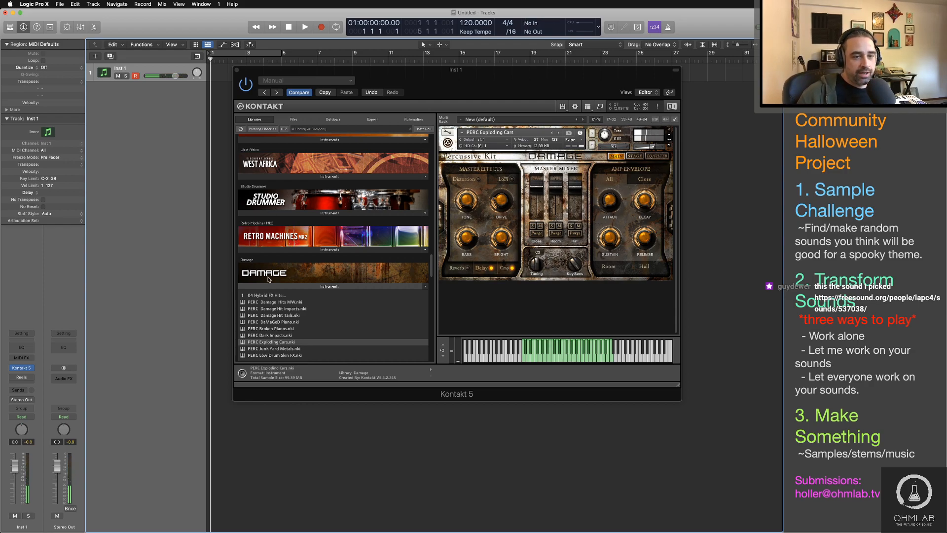
pyautogui.click(272, 296)
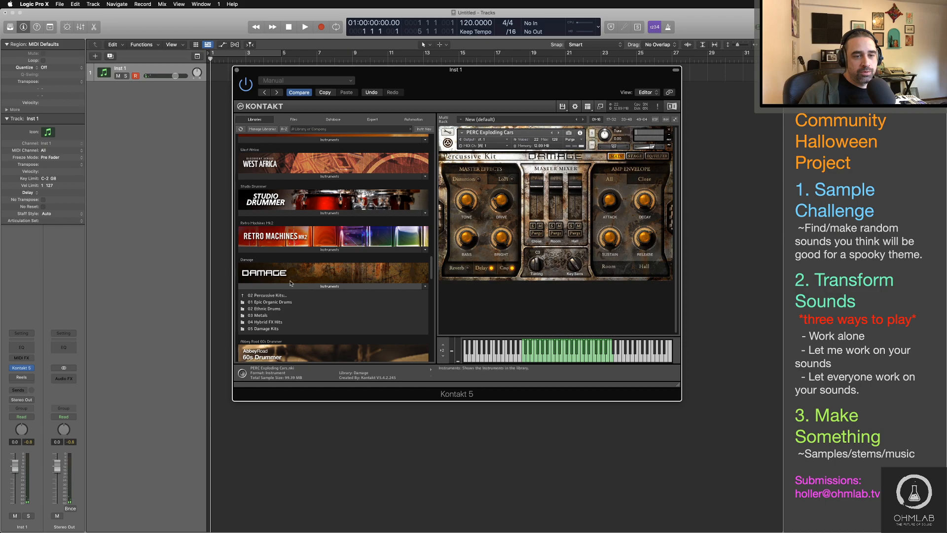
pyautogui.click(318, 286)
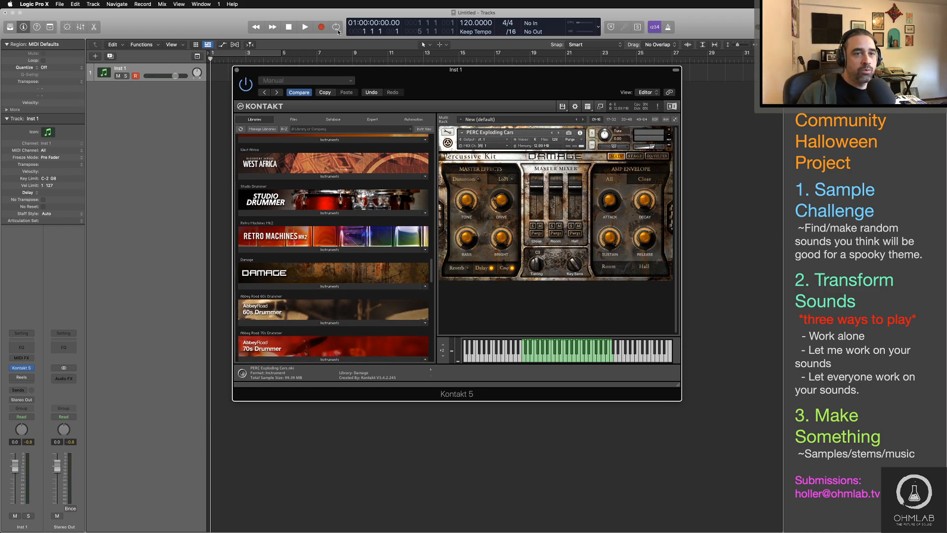
pyautogui.click(237, 70)
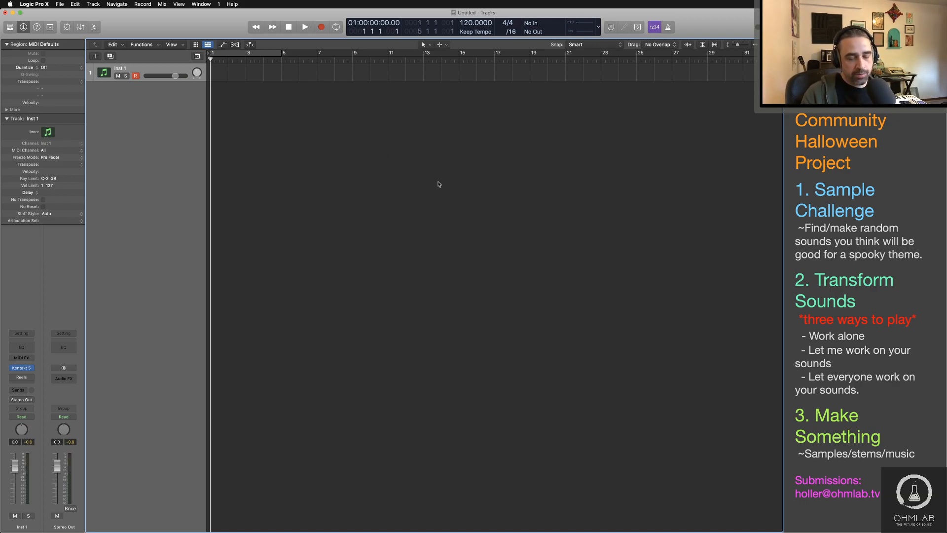
# Step: Create a second software instrument track and insert FM8 in stereo on it, moving the plug-in window clear
pyautogui.doubleClick(169, 98)
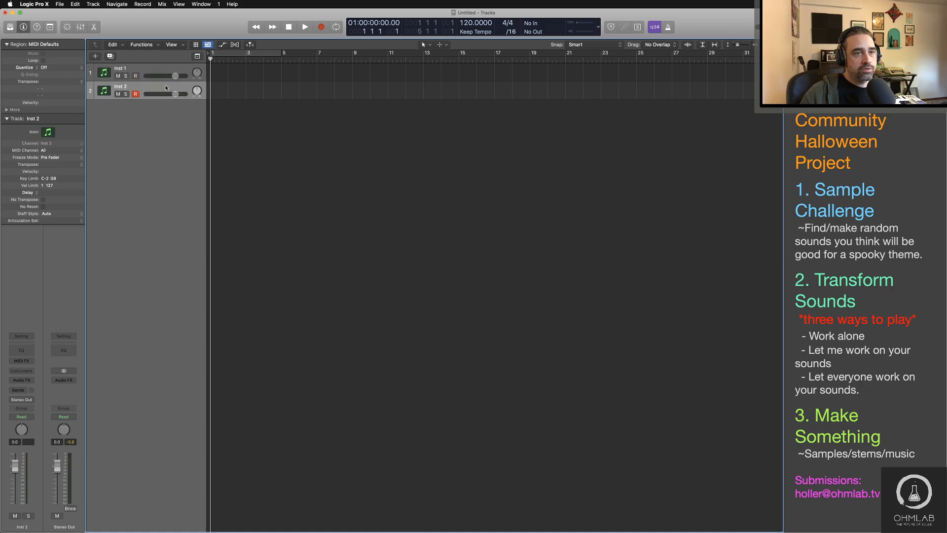
pyautogui.click(22, 370)
pyautogui.moveTo(64, 389)
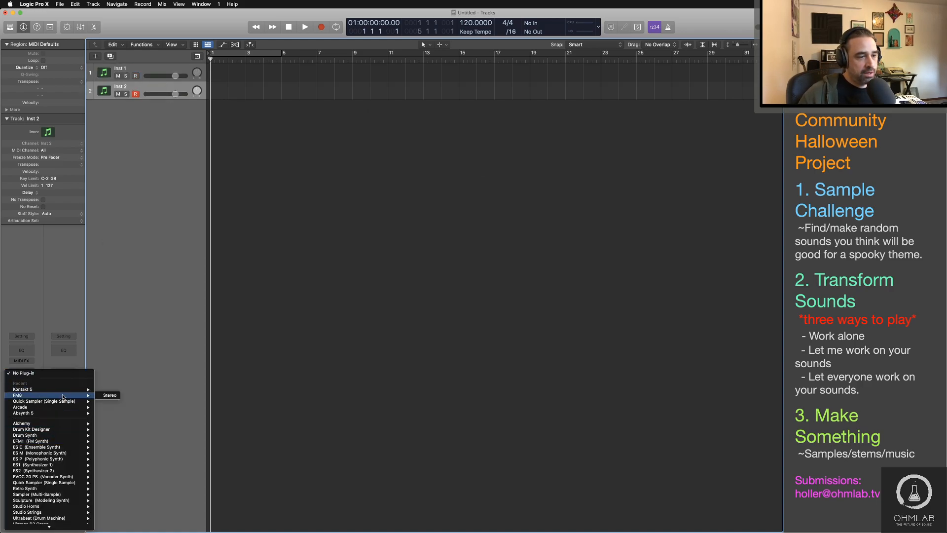
pyautogui.click(108, 395)
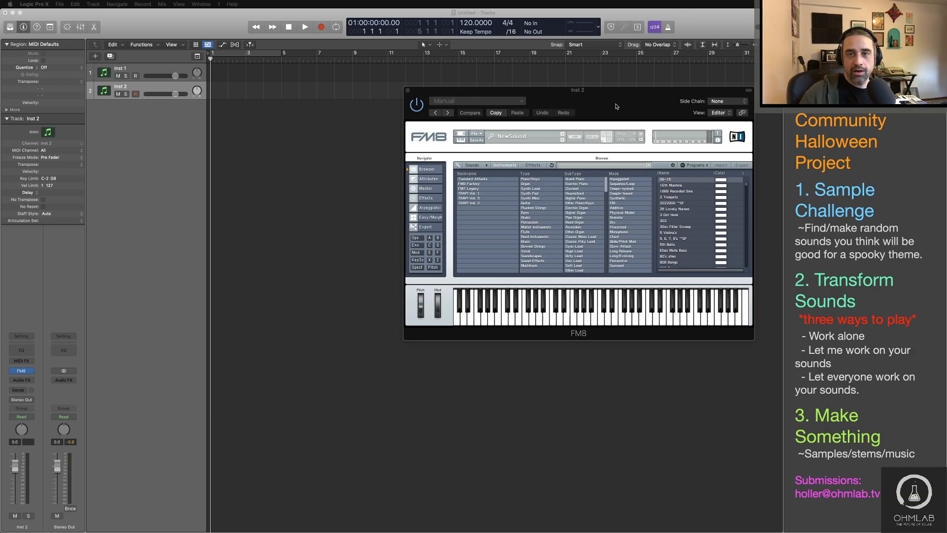
pyautogui.moveTo(616, 106); pyautogui.dragTo(573, 62)
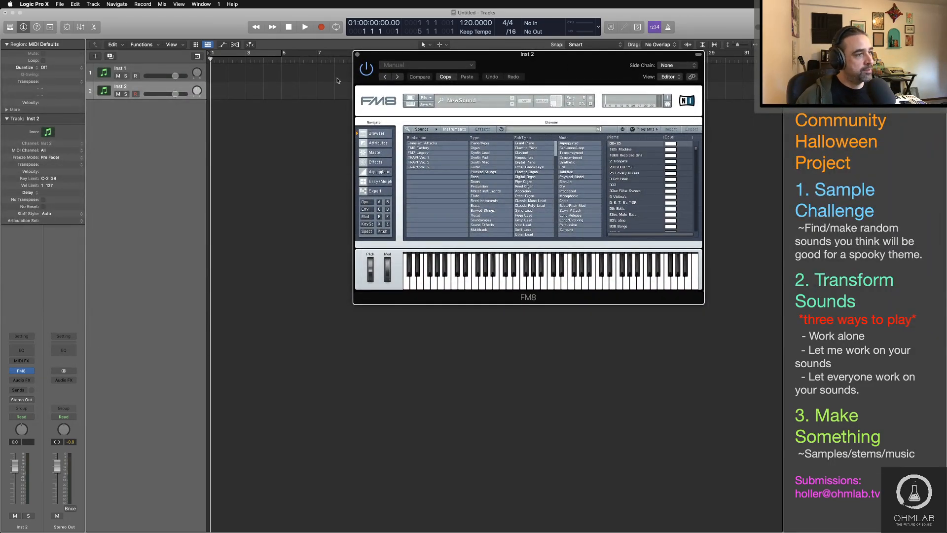
# Step: Switch to Safari, bring its Freesound window over the project and play Lap radio bit.mp3
pyautogui.press('super+Tab')
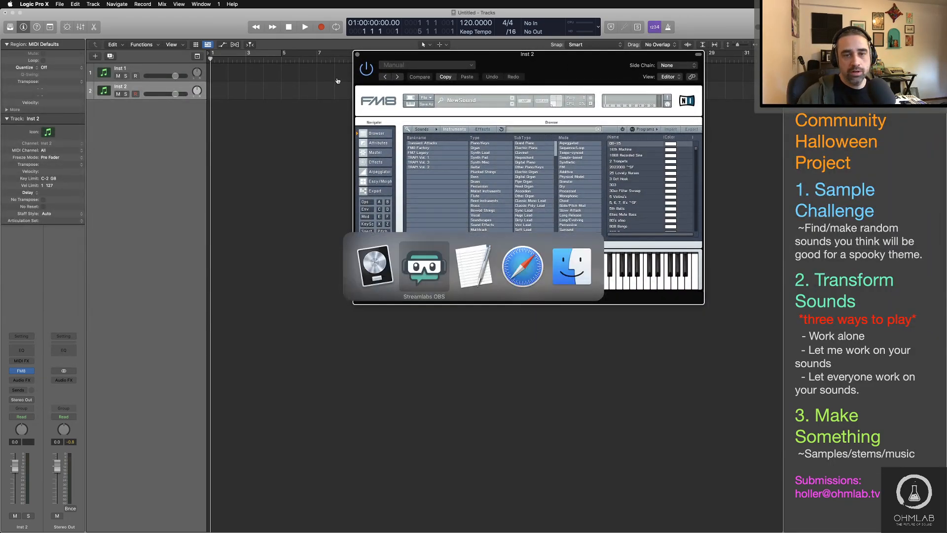
pyautogui.click(537, 280)
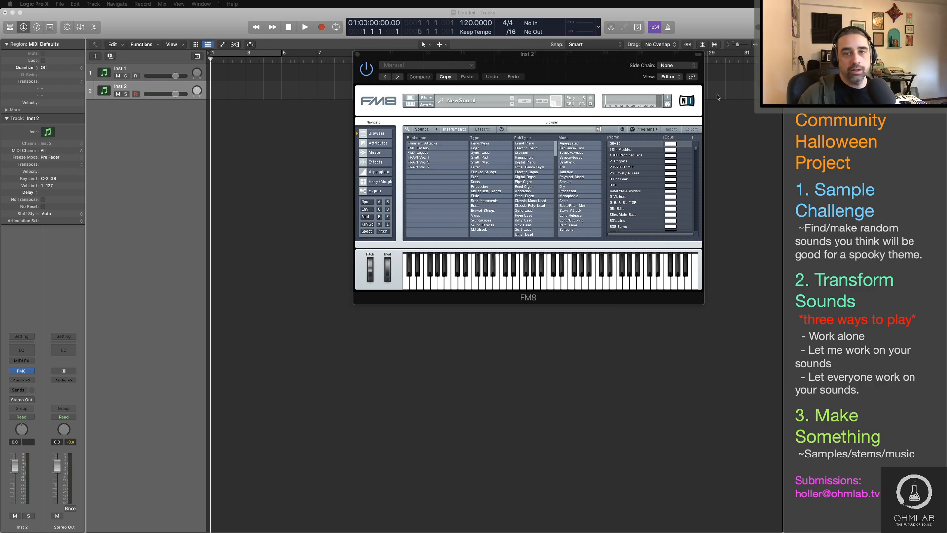
pyautogui.click(593, 73)
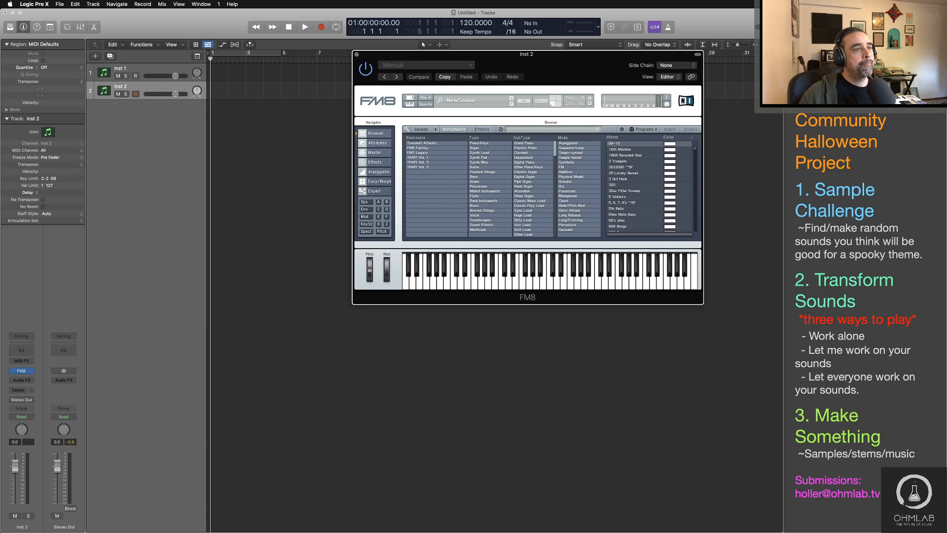
pyautogui.press('super+Tab')
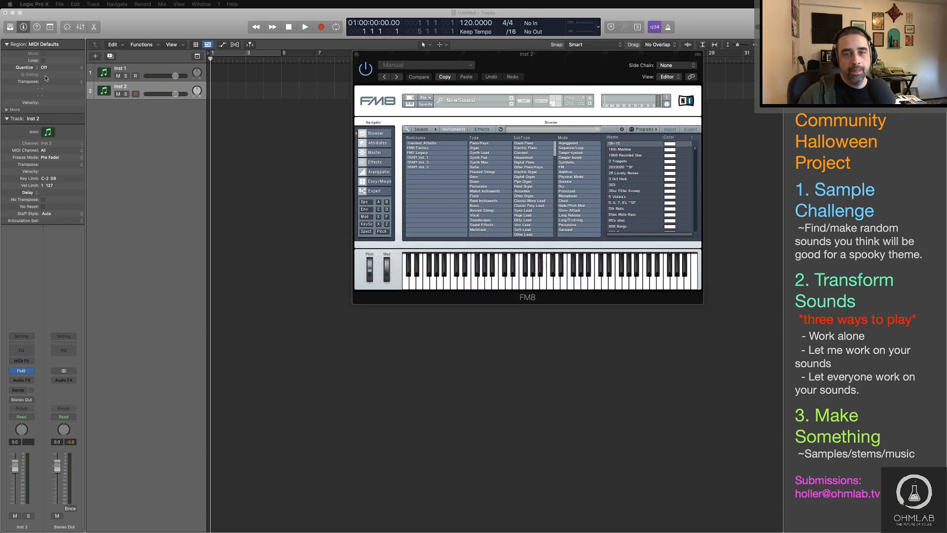
pyautogui.press('super+Tab')
pyautogui.press('super+Tab')
pyautogui.moveTo(535, 64); pyautogui.dragTo(442, 128)
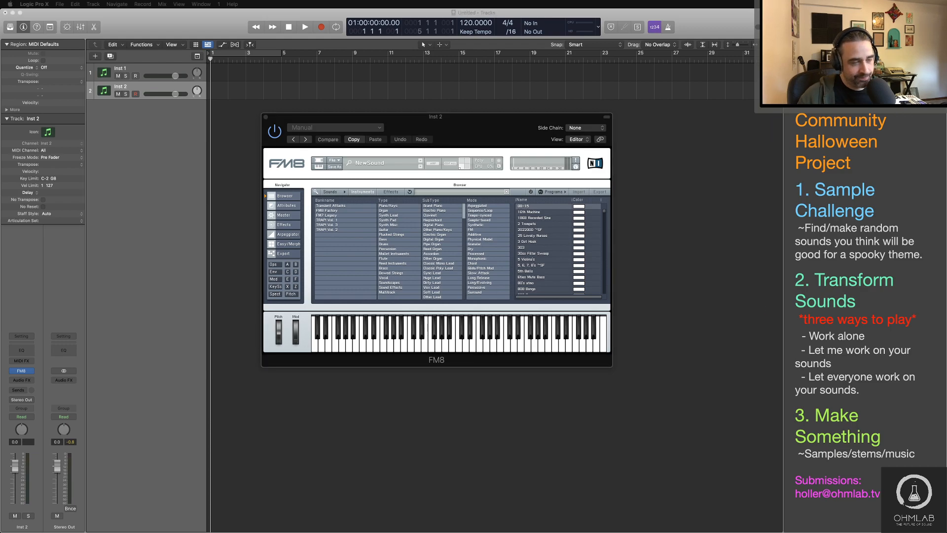
pyautogui.moveTo(489, 0); pyautogui.dragTo(489, 115)
pyautogui.press('super+Tab')
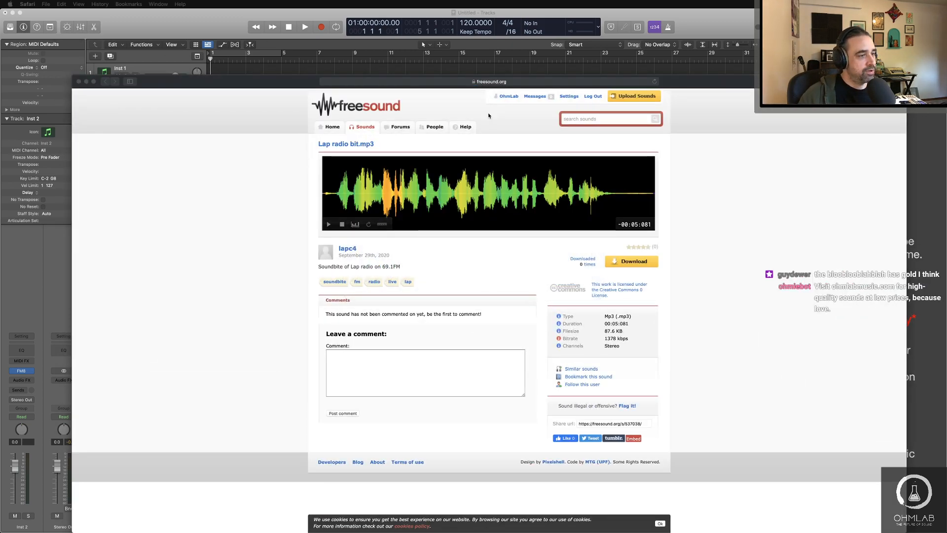
pyautogui.click(329, 226)
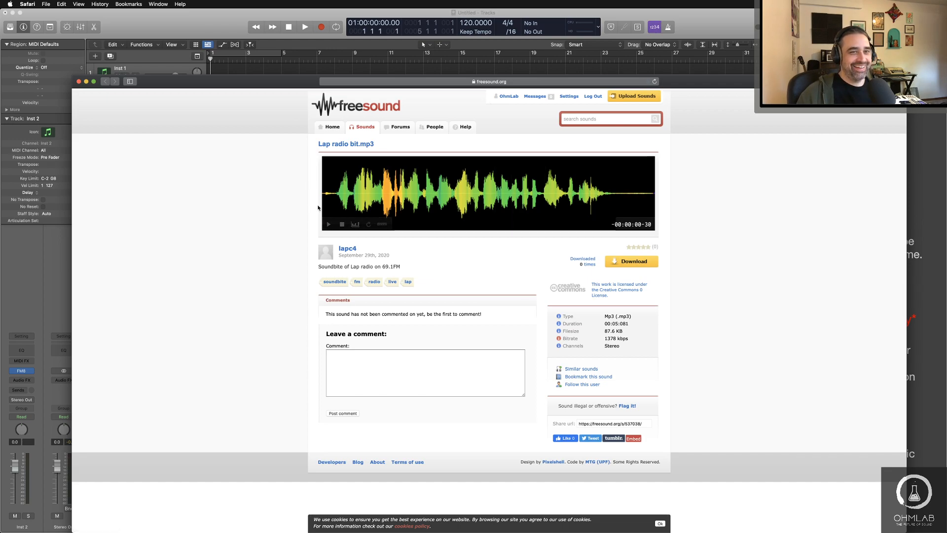
# Step: Switch back to Logic Pro and open the audio device preferences
pyautogui.click(111, 22)
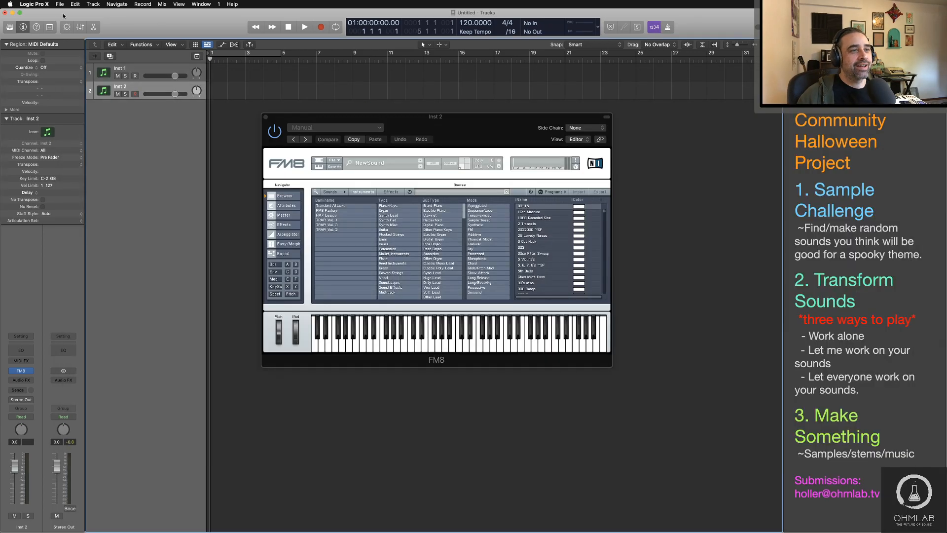
pyautogui.click(34, 4)
pyautogui.moveTo(44, 25)
pyautogui.click(130, 34)
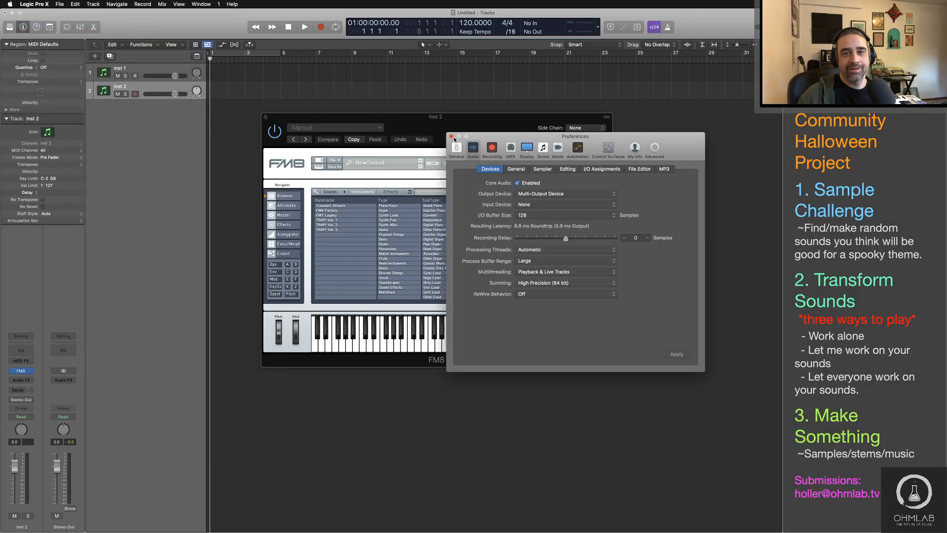
# Step: Close the audio preferences, hide the FM8 window's plug-in header, show its operator overview and place the window higher
pyautogui.click(451, 137)
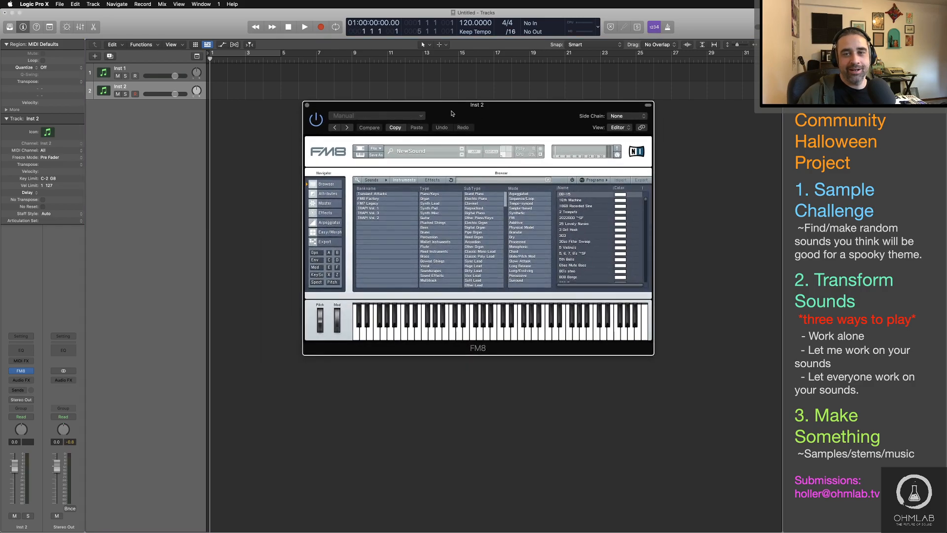
pyautogui.click(648, 104)
pyautogui.moveTo(553, 107); pyautogui.dragTo(533, 103)
pyautogui.click(295, 224)
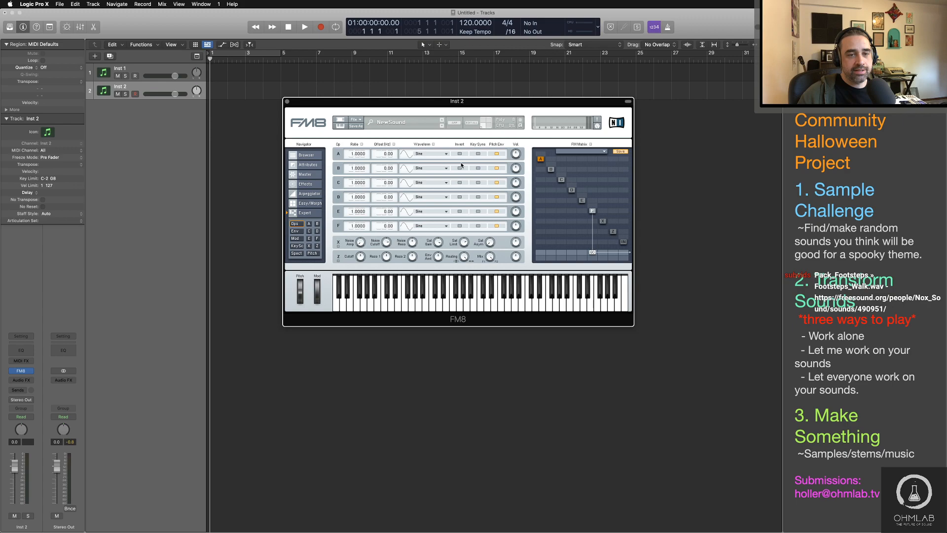
pyautogui.click(310, 203)
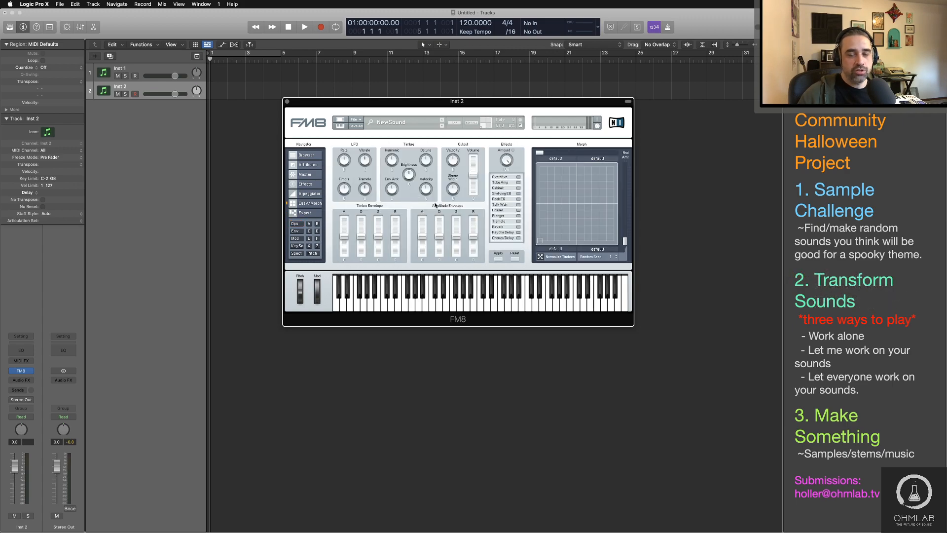
pyautogui.click(295, 223)
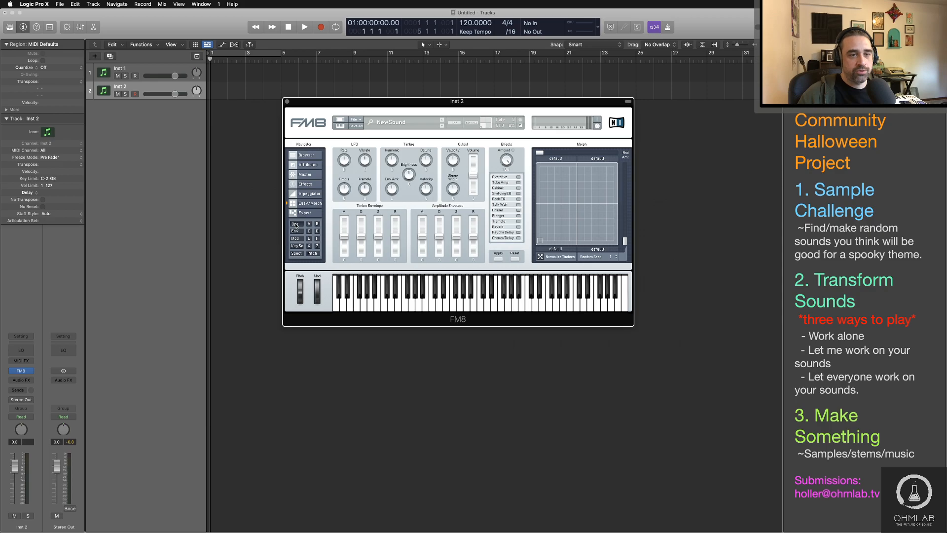
pyautogui.moveTo(513, 101); pyautogui.dragTo(510, 54)
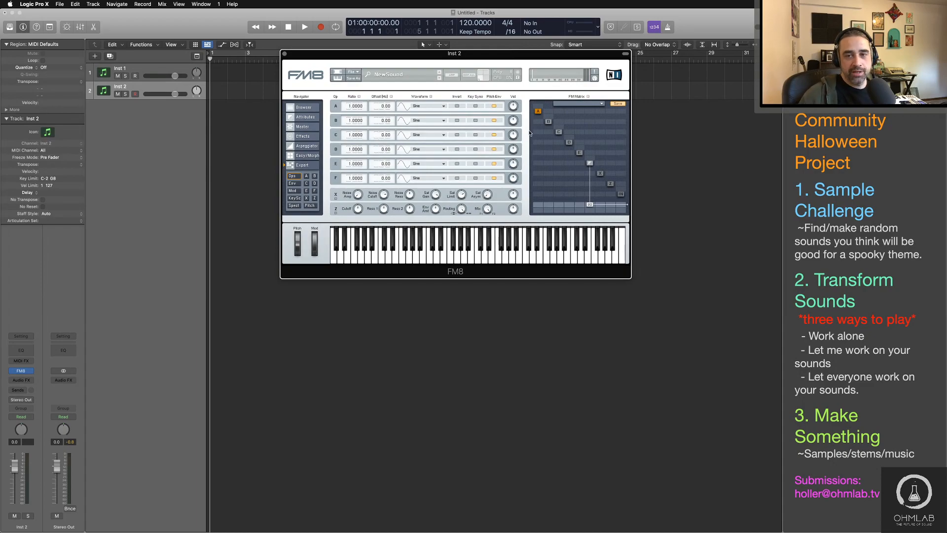
# Step: Set operator E's ratio to 0.5 and detune it very slightly below that value
pyautogui.click(580, 153)
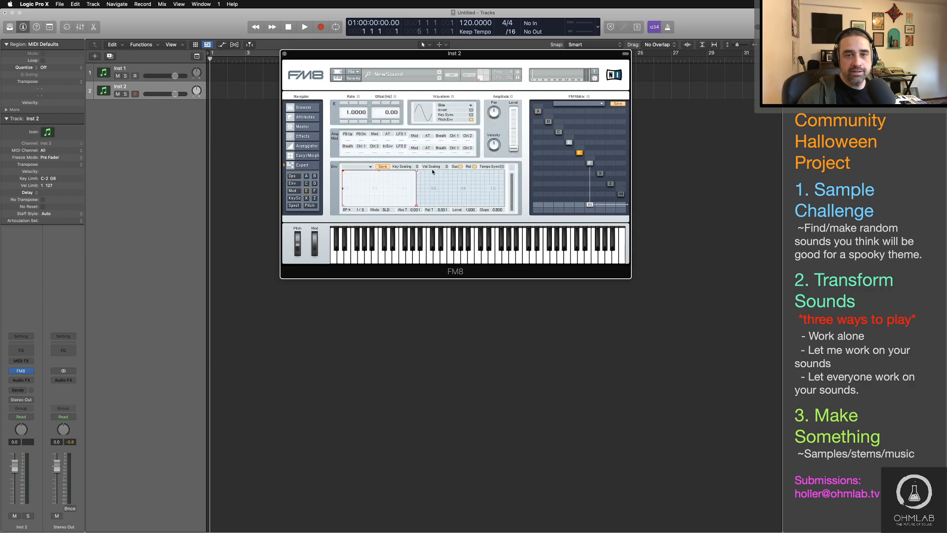
pyautogui.doubleClick(351, 115)
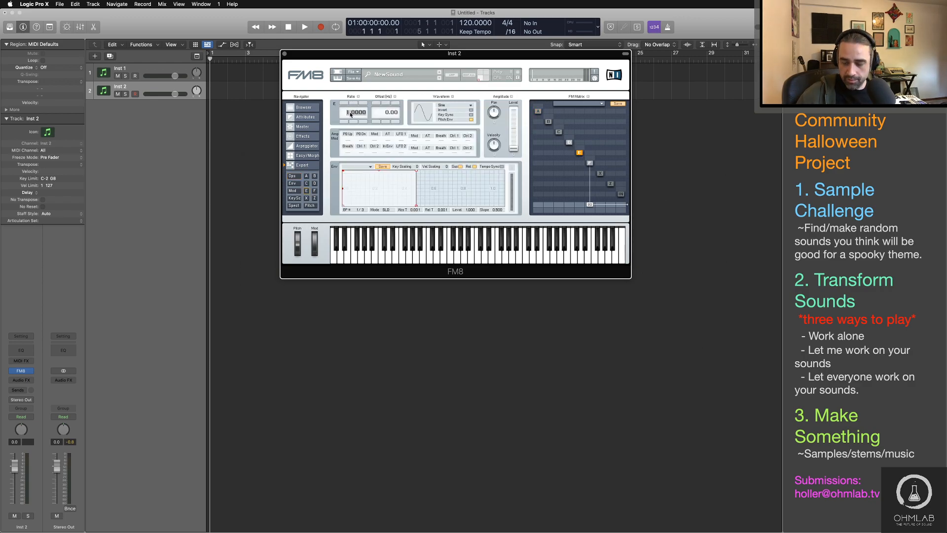
pyautogui.press('BackSpace')
pyautogui.write('.5')
pyautogui.press('Return')
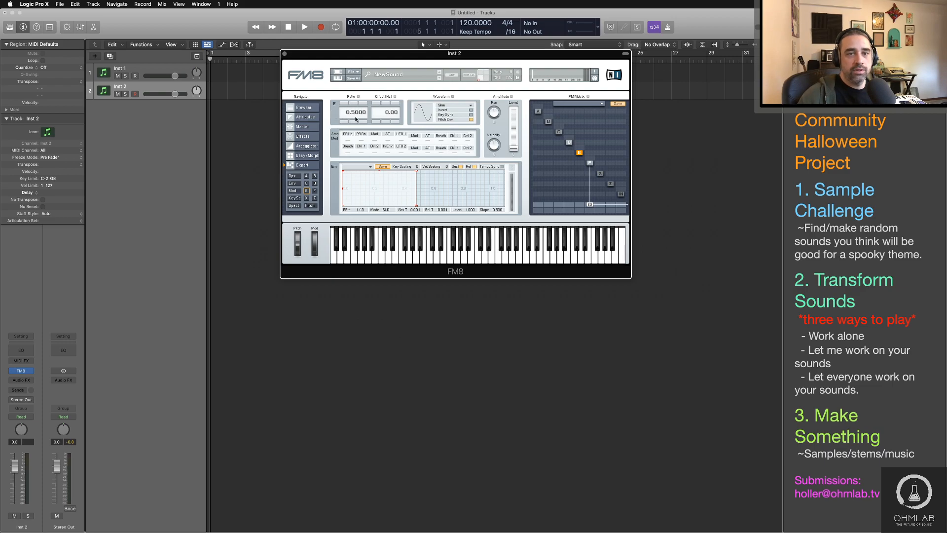
pyautogui.moveTo(361, 113); pyautogui.dragTo(362, 114)
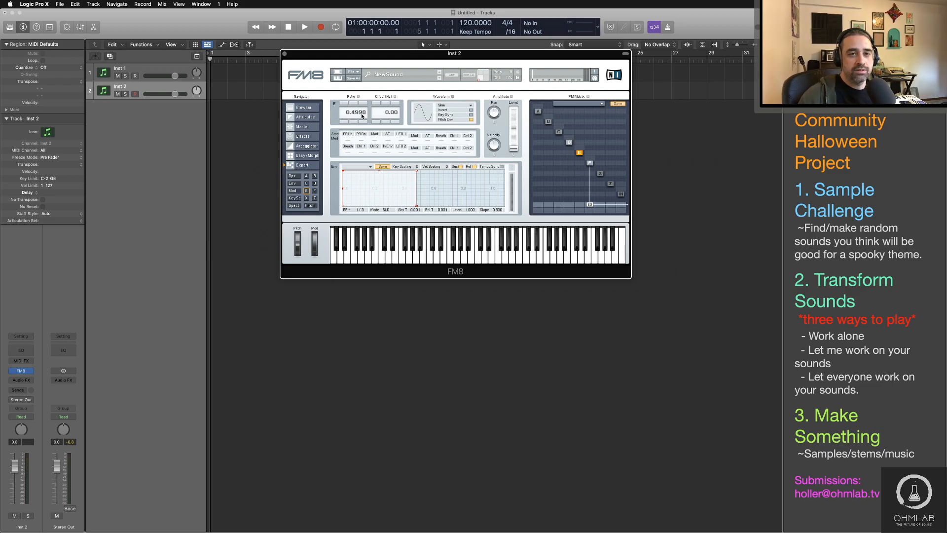
# Step: Set operator D's ratio to 0.25 and nudge it slightly up to 0.2506
pyautogui.click(570, 143)
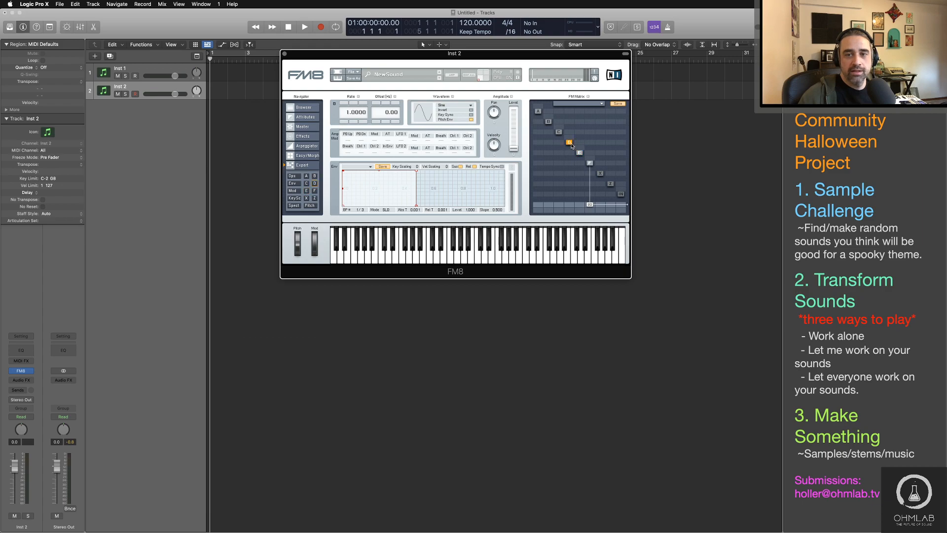
pyautogui.doubleClick(351, 115)
pyautogui.write('.25')
pyautogui.press('Return')
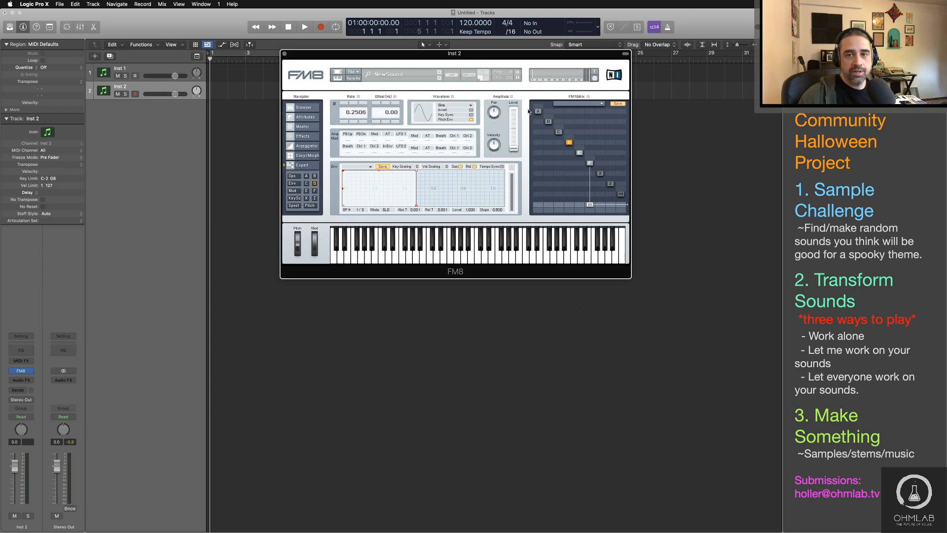
# Step: Detune operator F's ratio to 0.9997 and give its amplitude envelope a short attack and a longer release
pyautogui.click(591, 163)
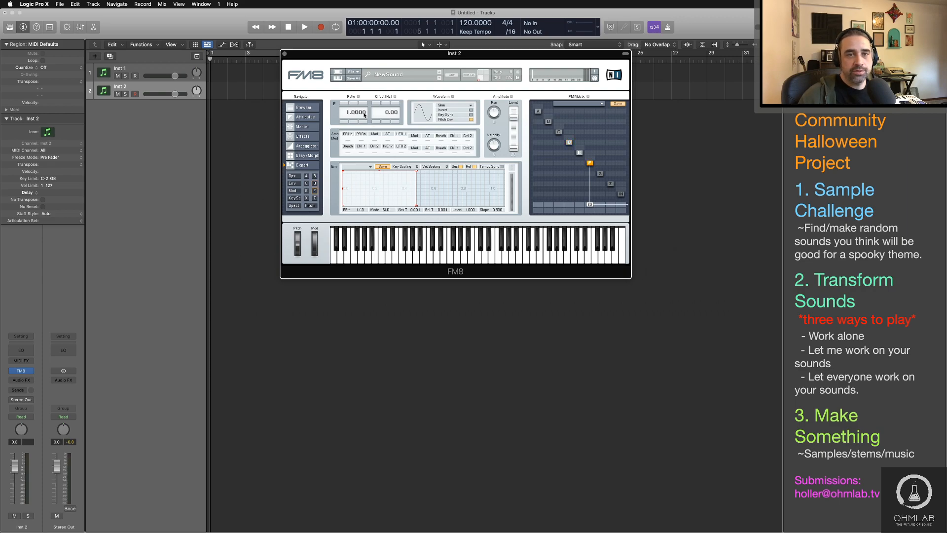
pyautogui.scroll(-3, 364, 115)
pyautogui.moveTo(418, 206); pyautogui.dragTo(441, 211)
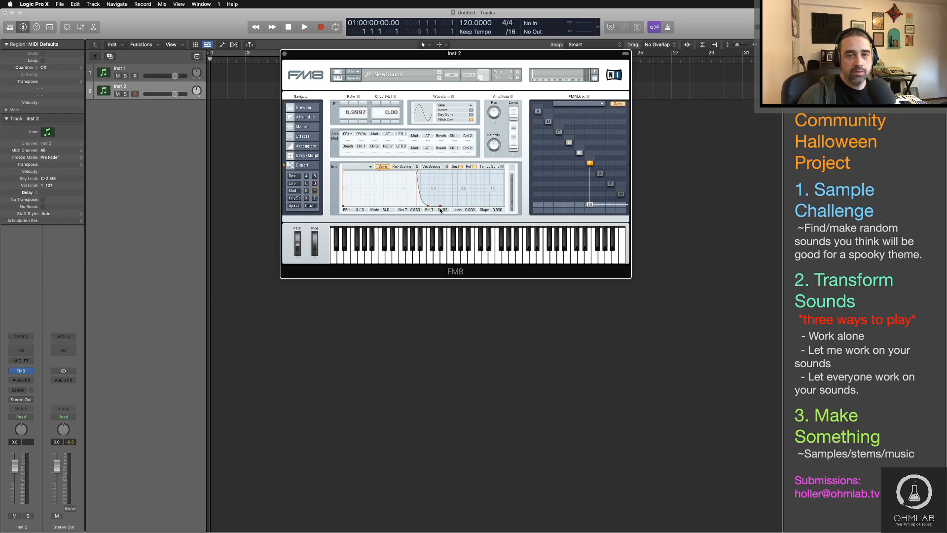
pyautogui.moveTo(343, 188); pyautogui.dragTo(348, 171)
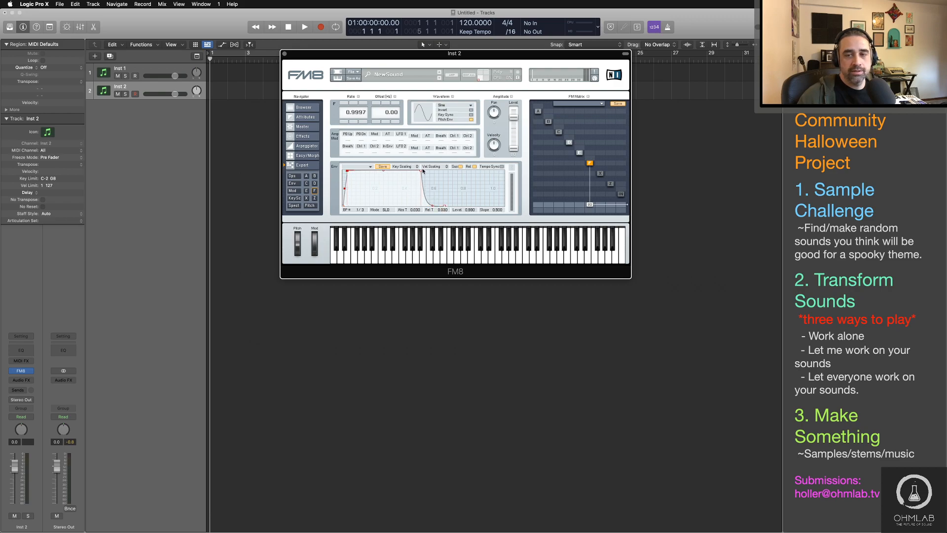
# Step: Route operators E and D into operator F in the FM matrix and raise F's output level
pyautogui.moveTo(581, 163); pyautogui.dragTo(580, 201)
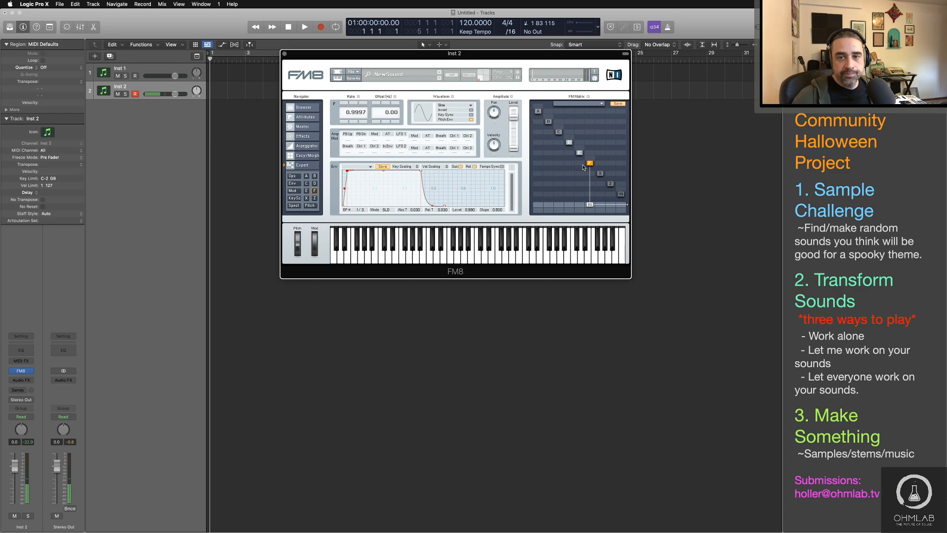
pyautogui.moveTo(581, 166); pyautogui.dragTo(572, 147)
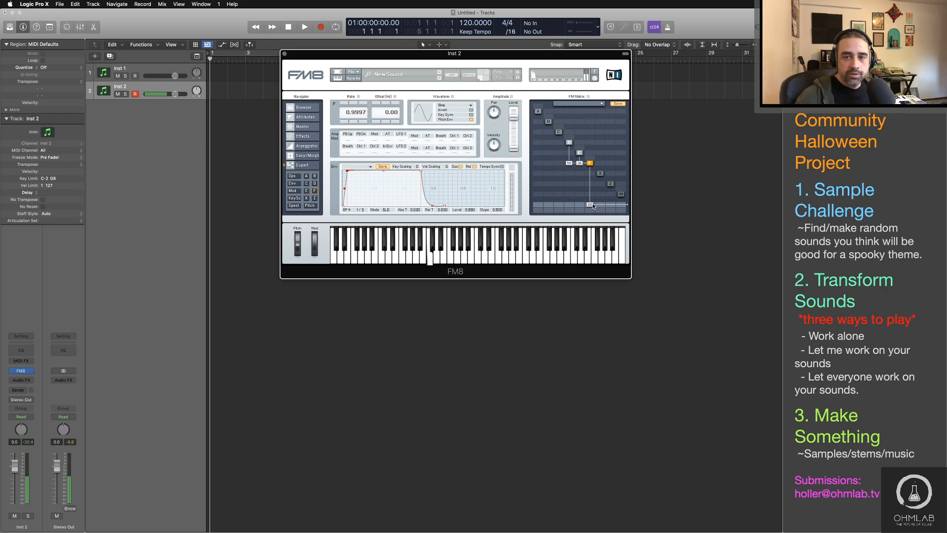
pyautogui.moveTo(593, 206); pyautogui.dragTo(597, 163)
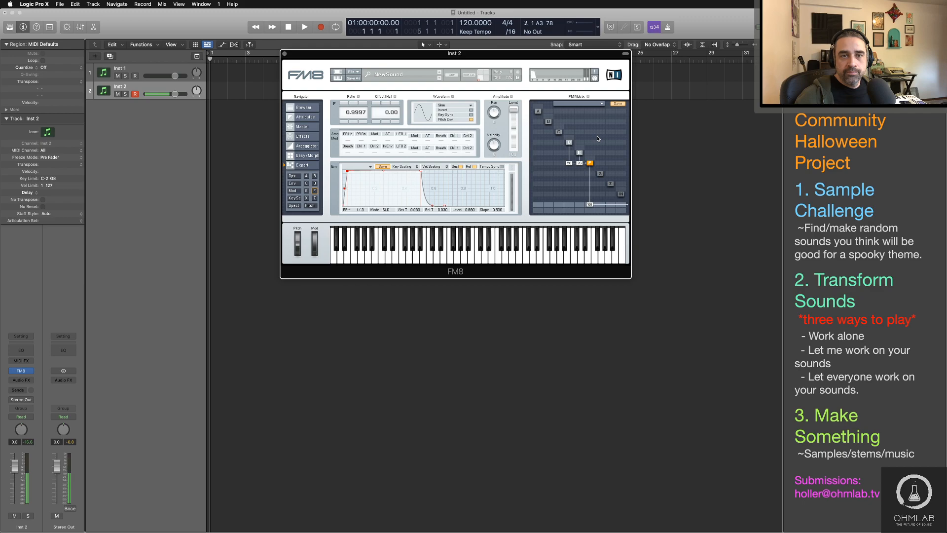
# Step: Lengthen operator F's envelope release and slow its attack to about 0.075
pyautogui.click(444, 206)
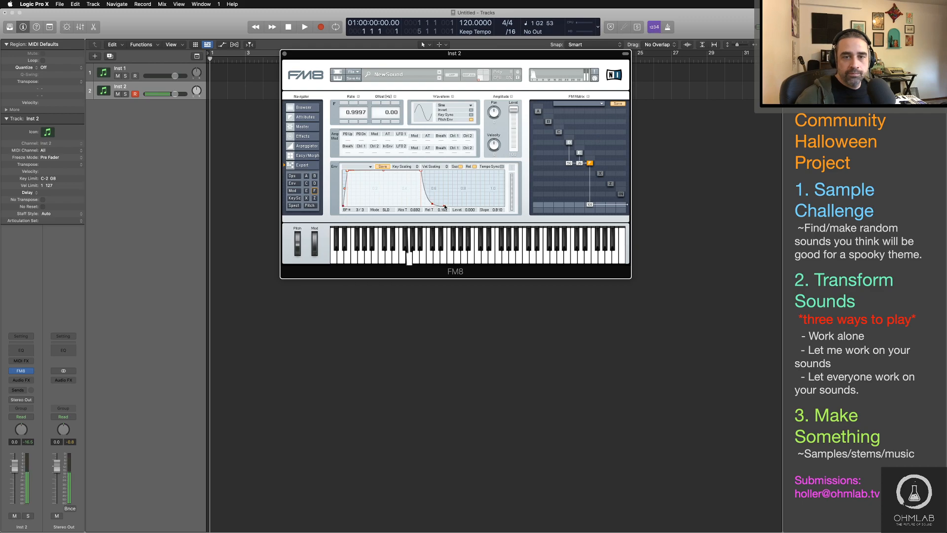
pyautogui.moveTo(445, 206); pyautogui.dragTo(454, 210)
pyautogui.moveTo(347, 171); pyautogui.dragTo(353, 171)
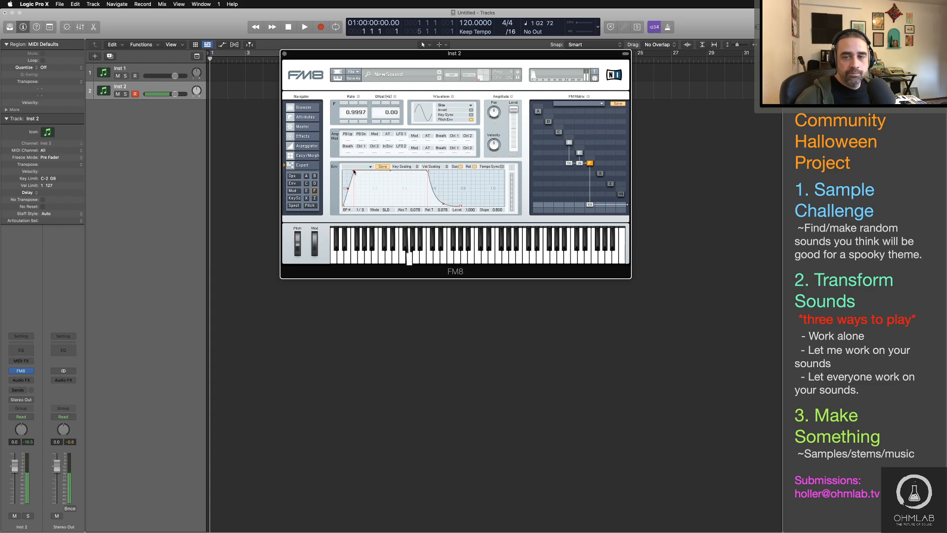
# Step: Add self-feedback to operator F in the FM matrix and vary its amount while playing notes
pyautogui.moveTo(591, 158)
pyautogui.mouseDown()
pyautogui.moveTo(591, 143)
pyautogui.moveTo(589, 159)
pyautogui.mouseUp()
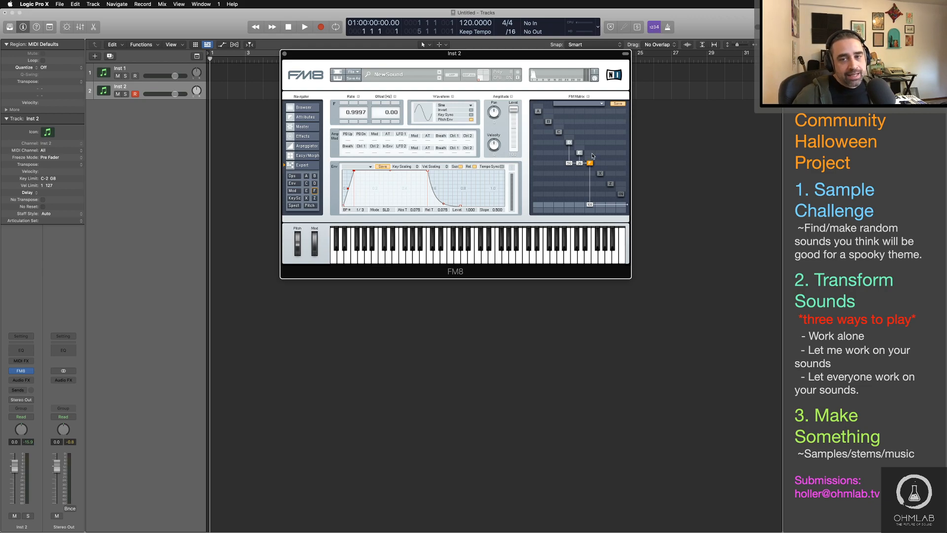
pyautogui.moveTo(591, 154); pyautogui.dragTo(592, 146)
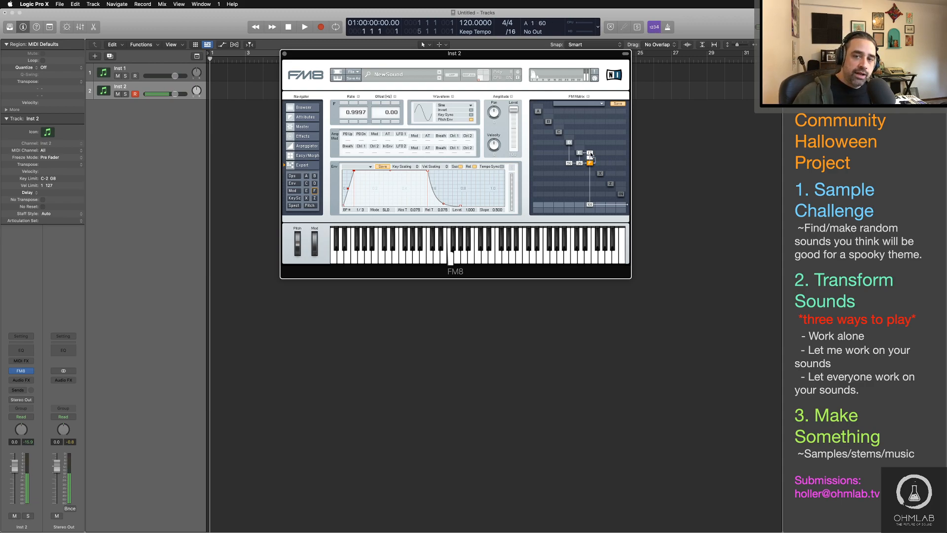
pyautogui.moveTo(591, 154); pyautogui.dragTo(592, 163)
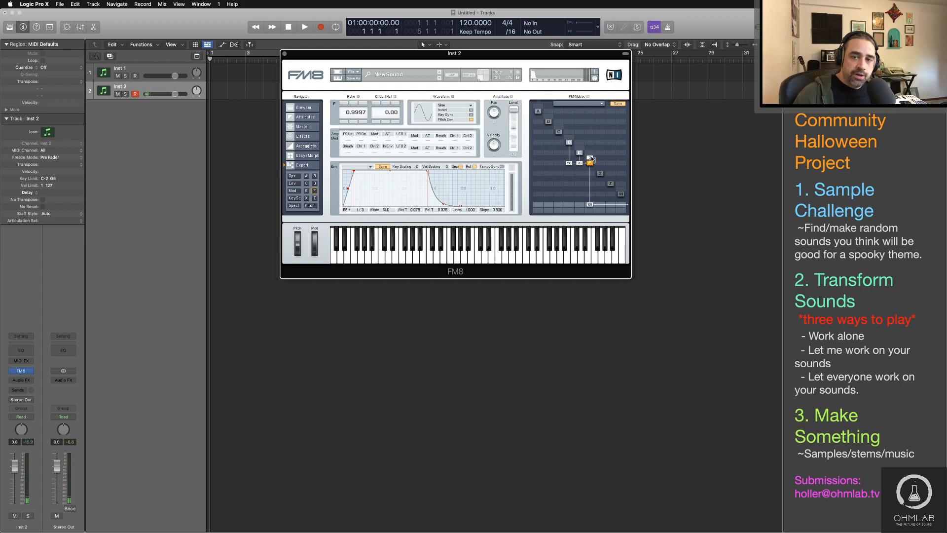
pyautogui.moveTo(592, 159); pyautogui.dragTo(592, 163)
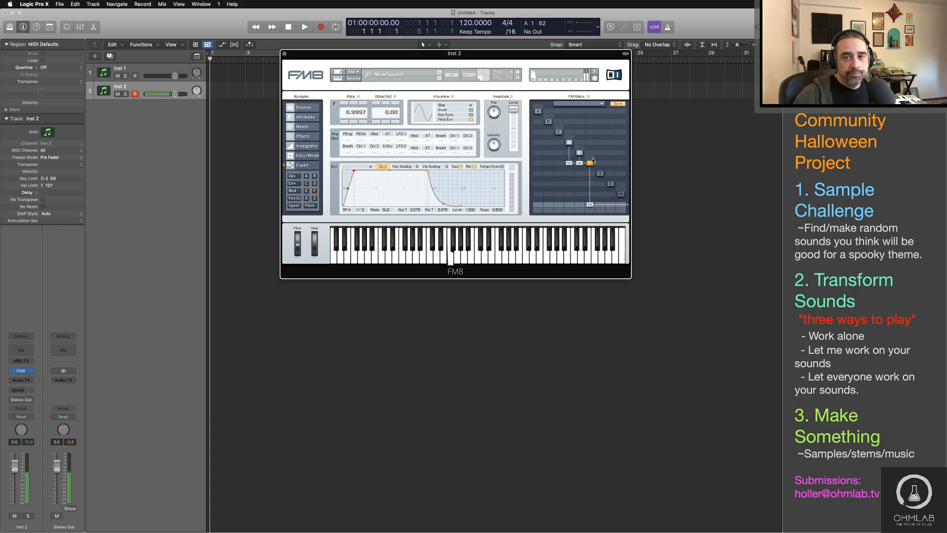
pyautogui.moveTo(592, 161)
pyautogui.mouseDown()
pyautogui.moveTo(594, 146)
pyautogui.moveTo(591, 164)
pyautogui.mouseUp()
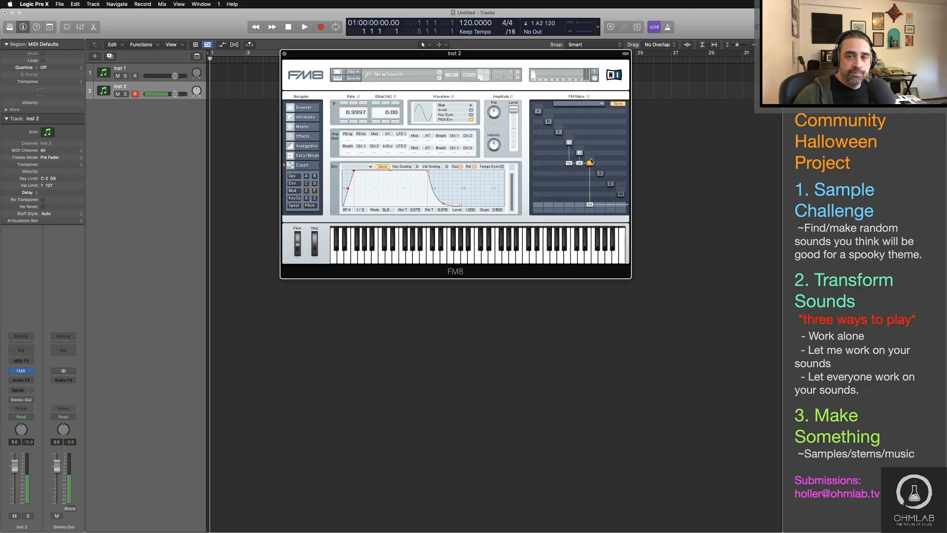
pyautogui.moveTo(591, 159); pyautogui.dragTo(590, 156)
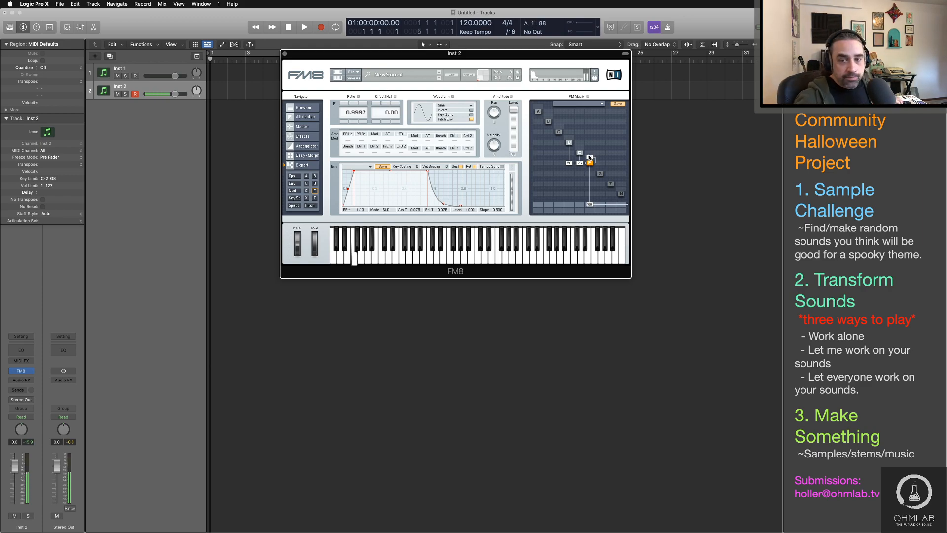
pyautogui.moveTo(591, 156); pyautogui.dragTo(592, 145)
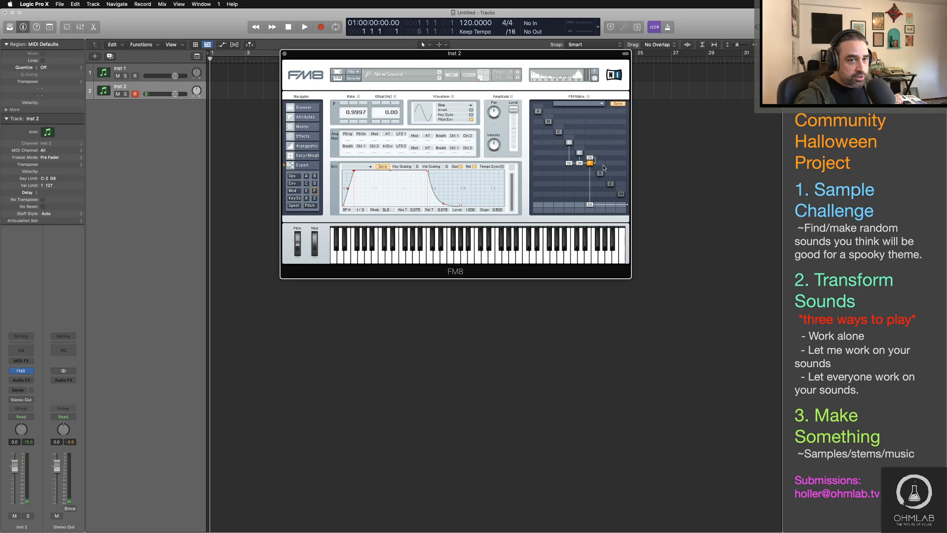
# Step: View the Easy/Morph page, return to the operator overview and readjust operator F's feedback amount
pyautogui.click(304, 154)
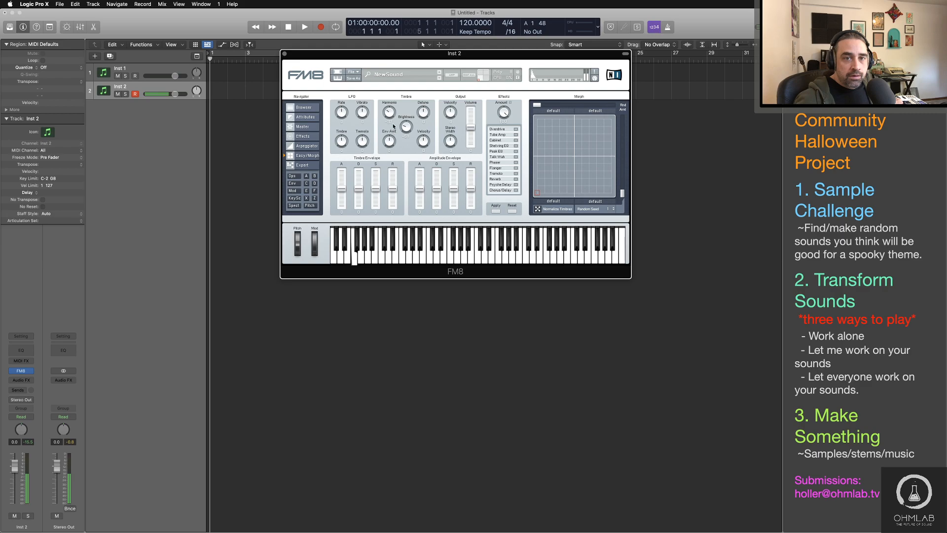
pyautogui.click(293, 176)
pyautogui.moveTo(590, 158)
pyautogui.mouseDown()
pyautogui.moveTo(592, 142)
pyautogui.moveTo(593, 165)
pyautogui.mouseUp()
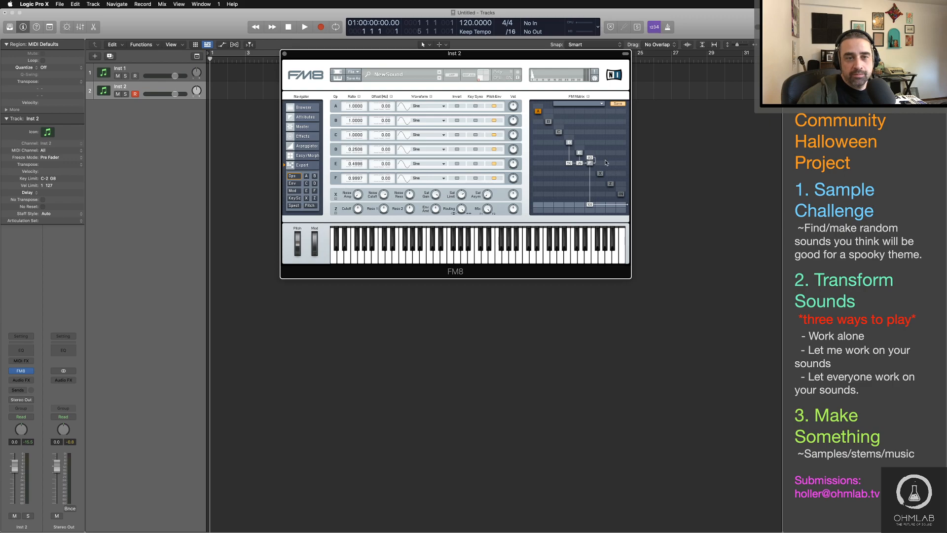
# Step: View FM8's modulation matrix, check the Freesound page in Safari and switch back to Logic Pro
pyautogui.click(292, 191)
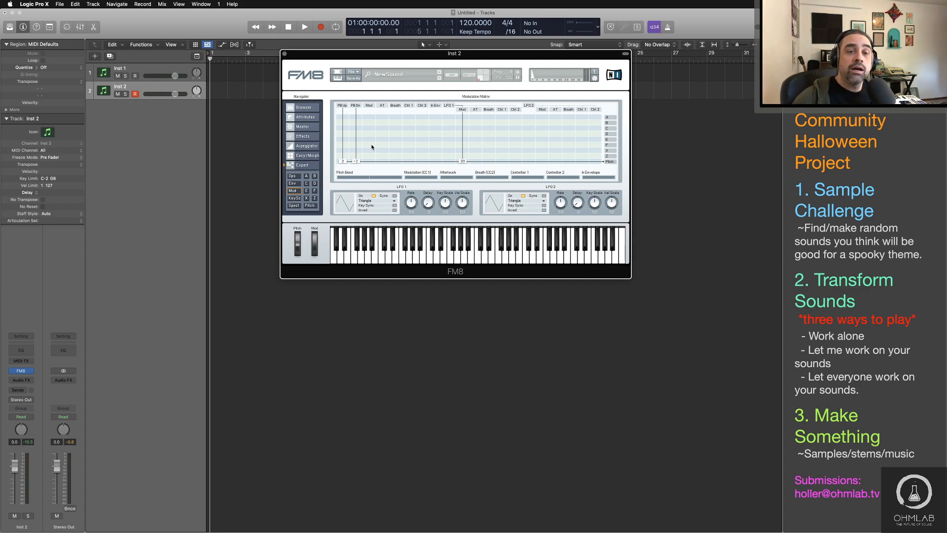
pyautogui.press('super+Tab')
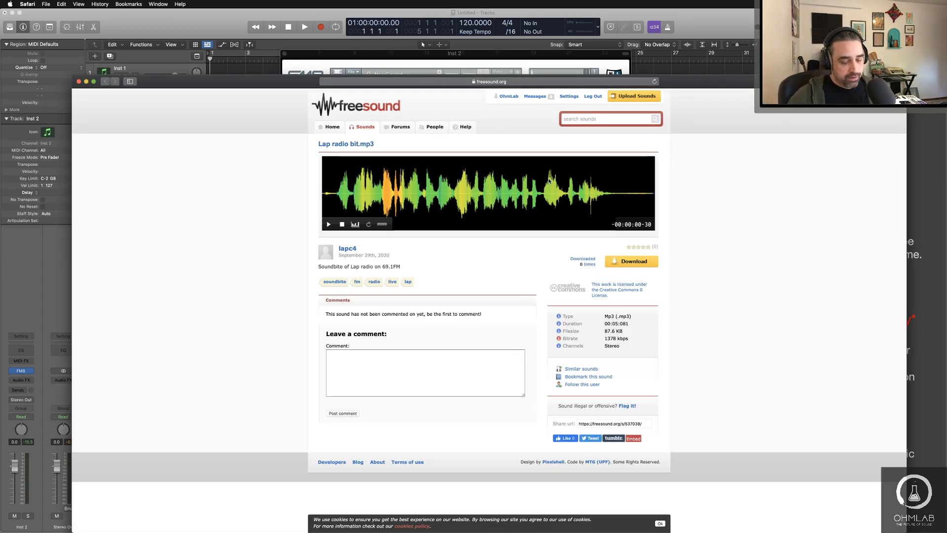
pyautogui.press('super+Tab')
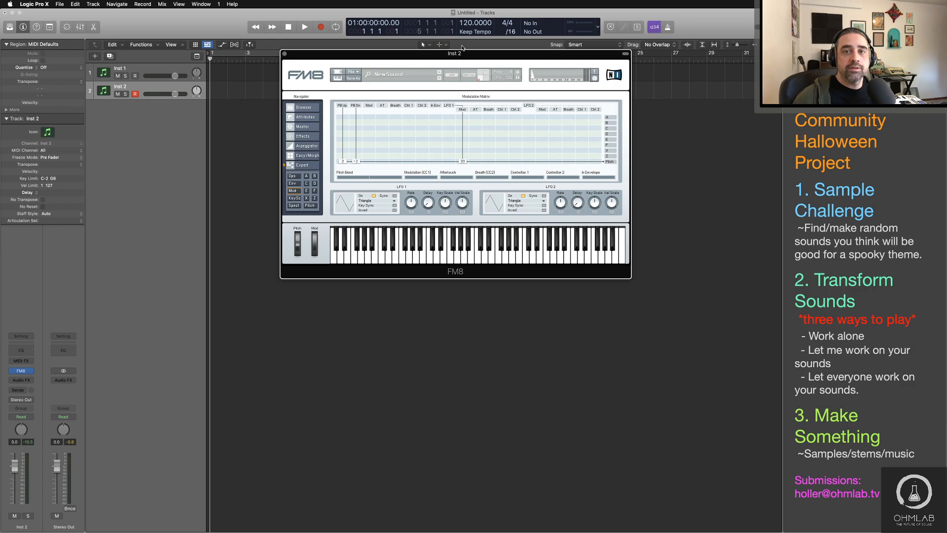
# Step: Move the FM8 window lower over the empty arrange area and return to the operator overview with the FM matrix
pyautogui.moveTo(462, 54); pyautogui.dragTo(478, 116)
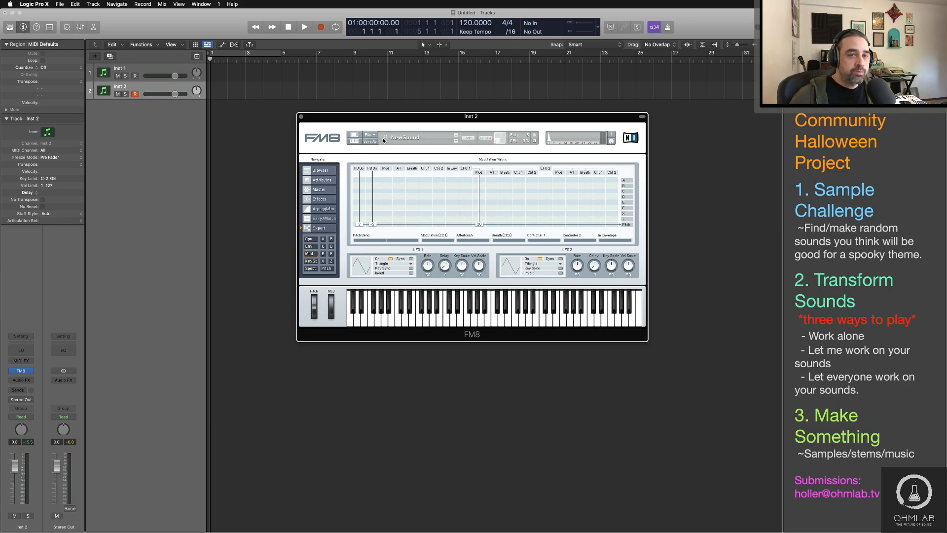
pyautogui.moveTo(317, 118)
pyautogui.mouseDown()
pyautogui.moveTo(330, 92)
pyautogui.moveTo(319, 108)
pyautogui.mouseUp()
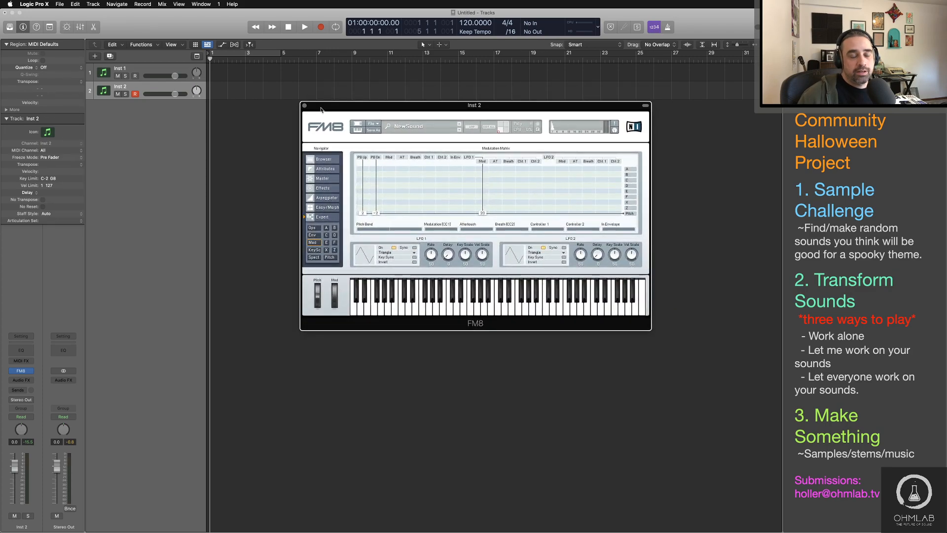
pyautogui.click(312, 227)
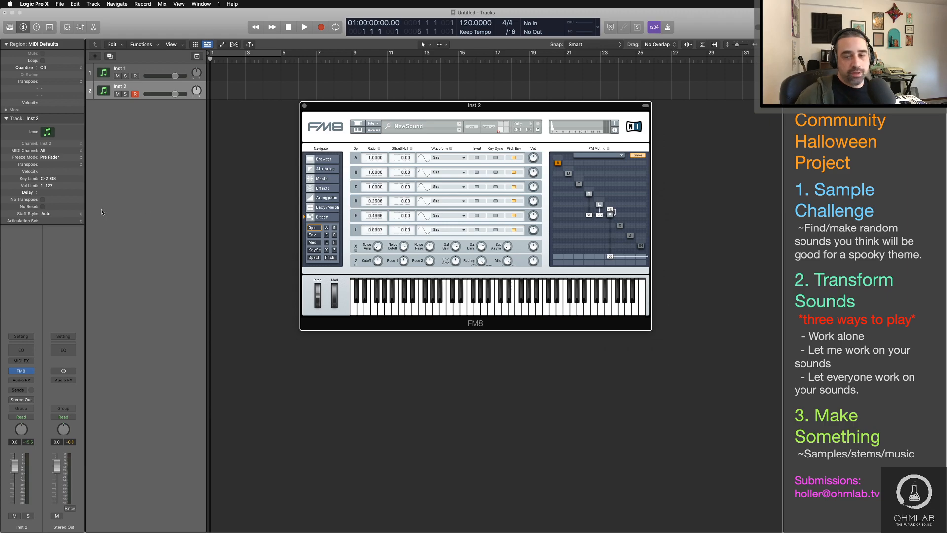
pyautogui.press('super+Tab')
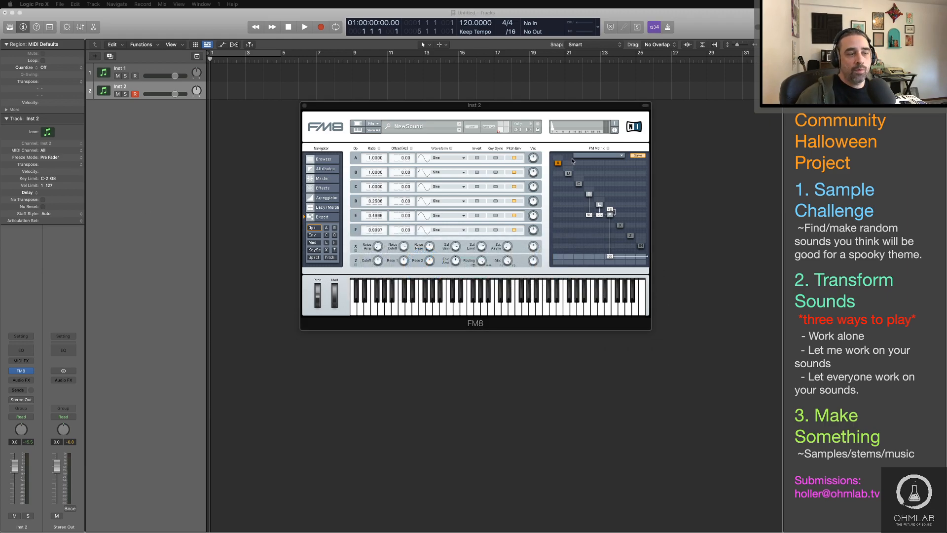
pyautogui.click(560, 110)
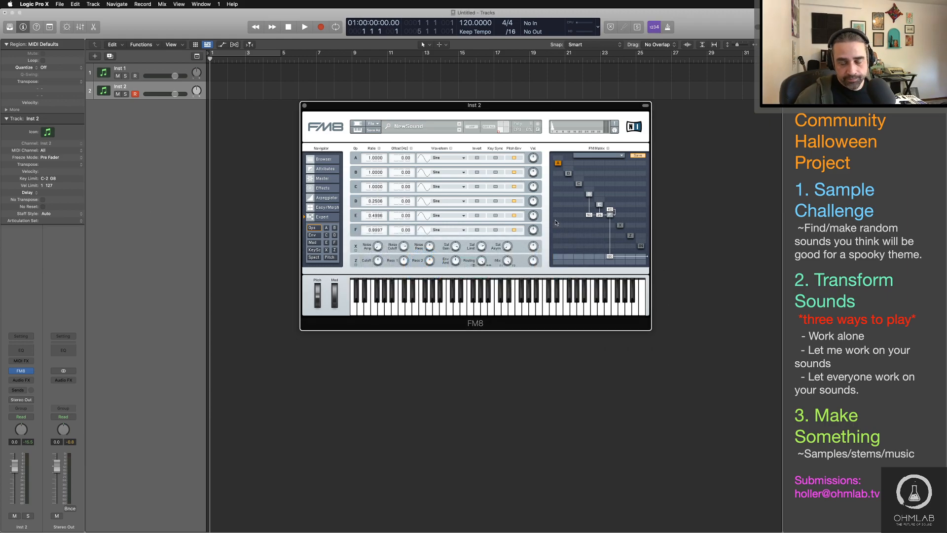
# Step: Show automation on Inst 2, capture operator F's self-feedback as its parameter in Latch mode, set the track back to Read and create its automation line
pyautogui.click(172, 90)
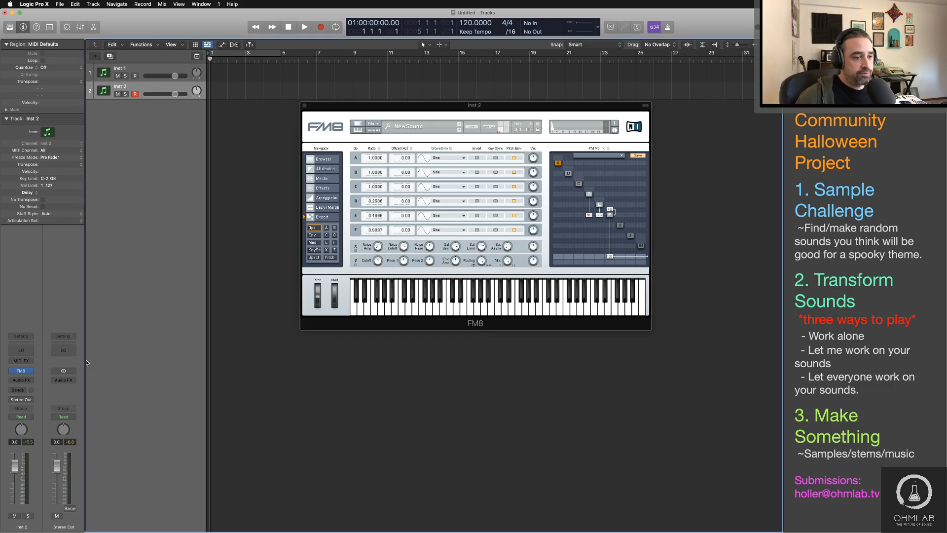
pyautogui.press('a')
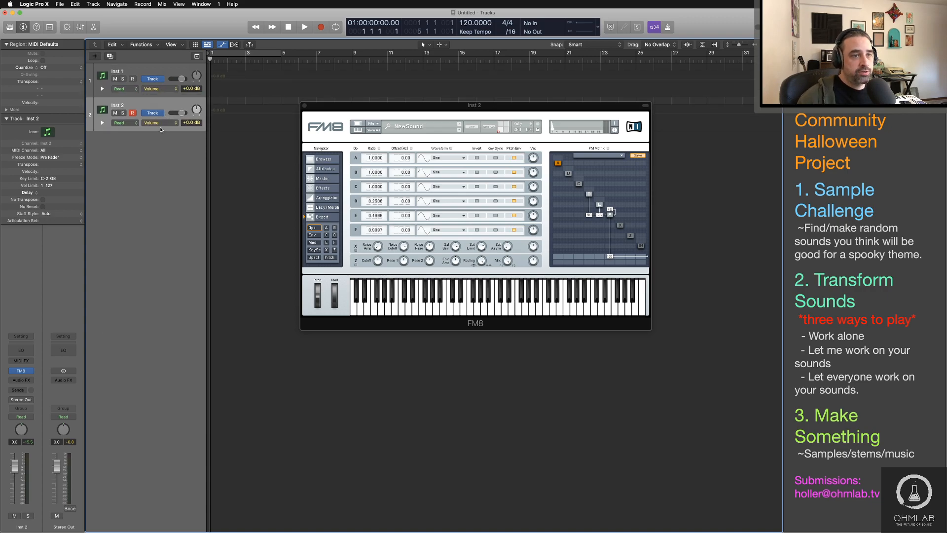
pyautogui.click(137, 123)
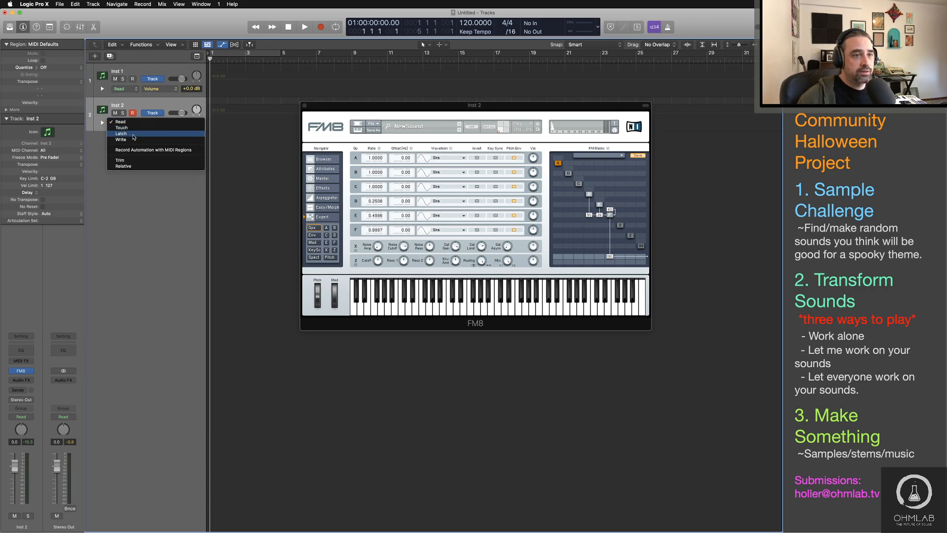
pyautogui.click(129, 134)
pyautogui.click(611, 211)
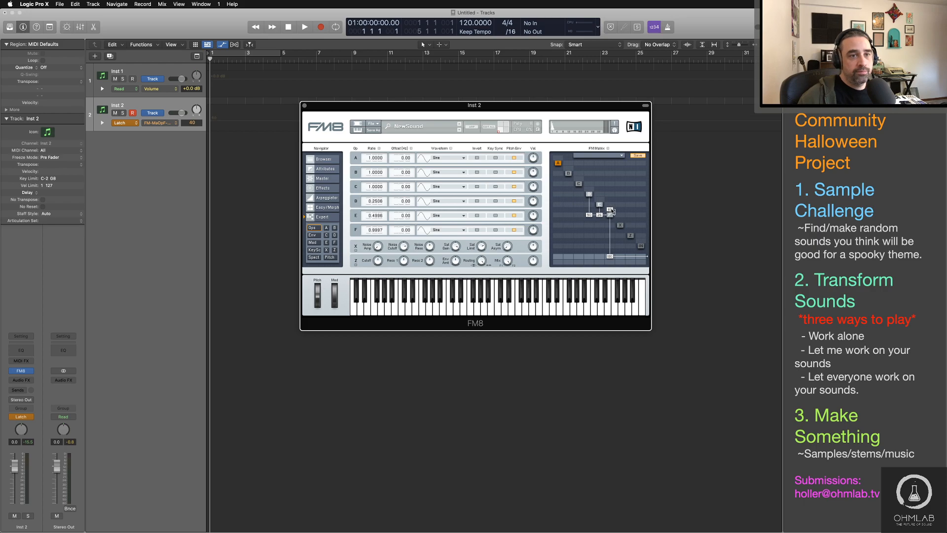
pyautogui.click(119, 123)
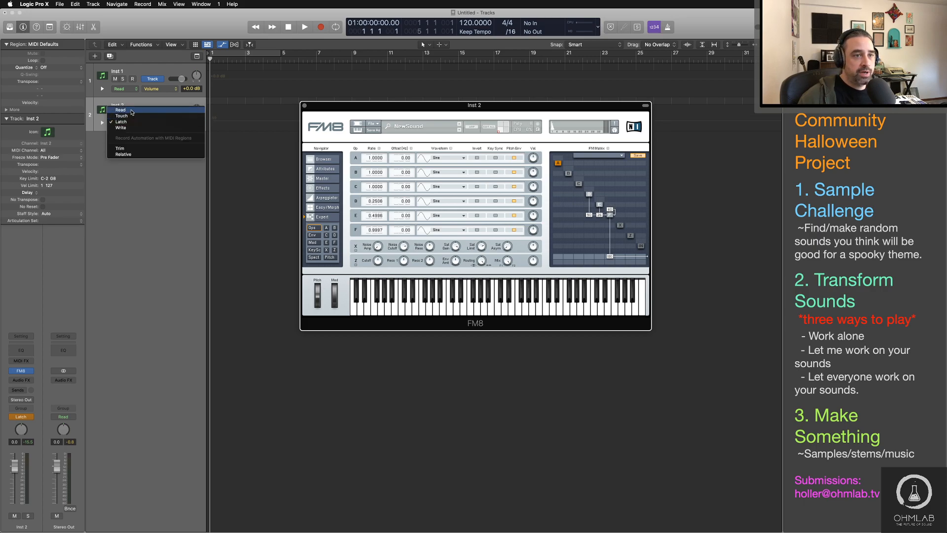
pyautogui.click(121, 115)
pyautogui.click(223, 124)
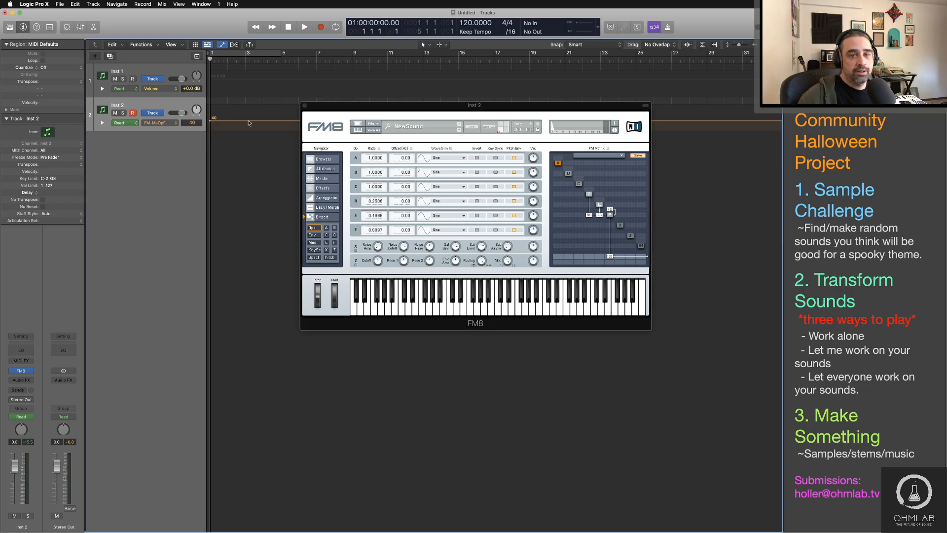
# Step: Uncover the Inst 2 lane and shape the feedback automation from low at bar 1 to a peak at bar 11 and down to 27 at bar 17
pyautogui.moveTo(368, 109); pyautogui.dragTo(337, 163)
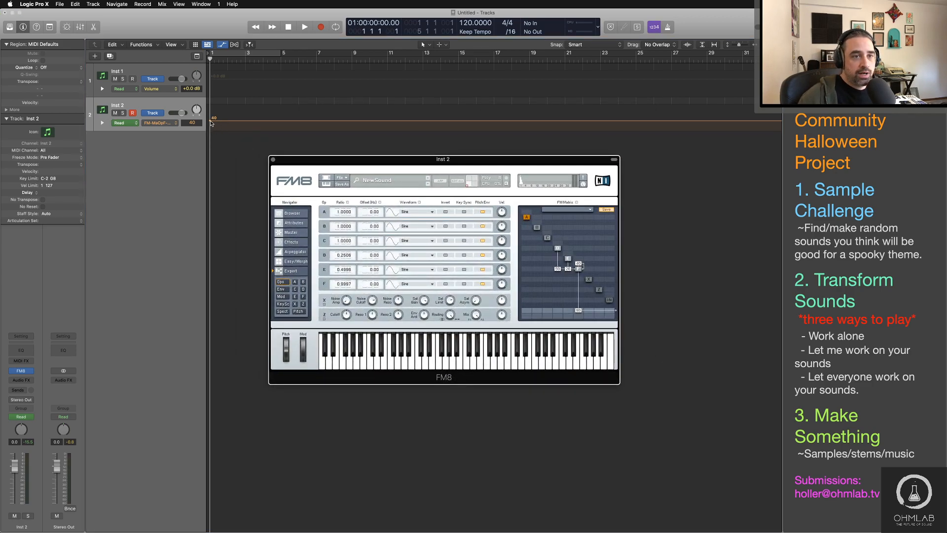
pyautogui.moveTo(210, 123); pyautogui.dragTo(211, 130)
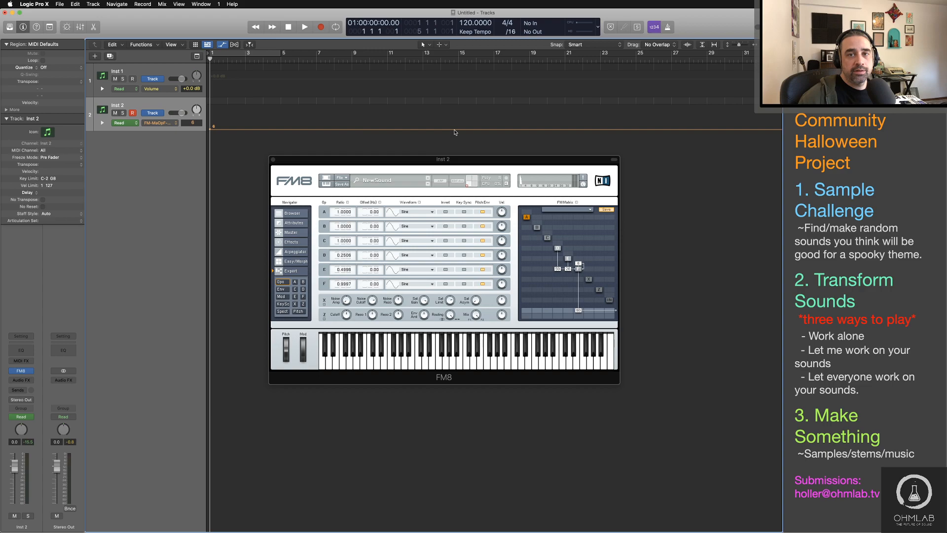
pyautogui.click(496, 131)
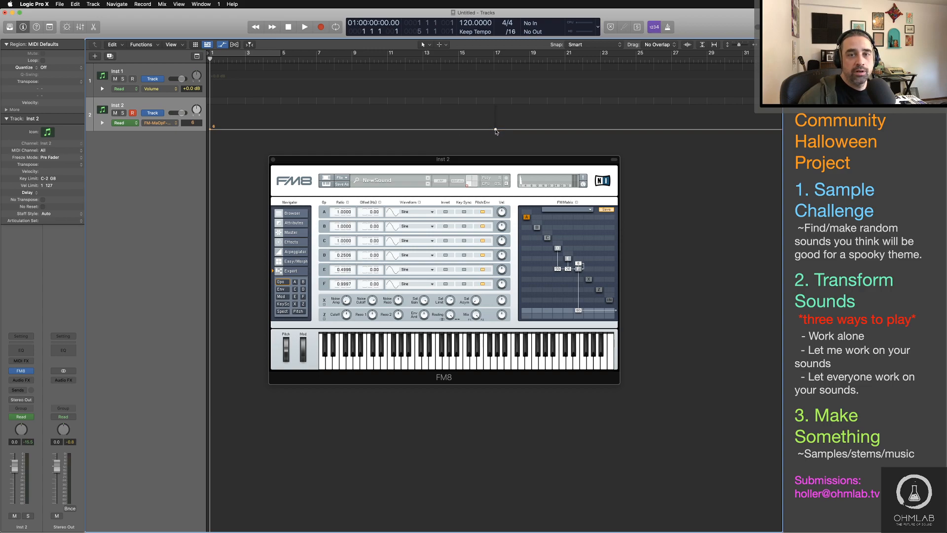
pyautogui.click(389, 130)
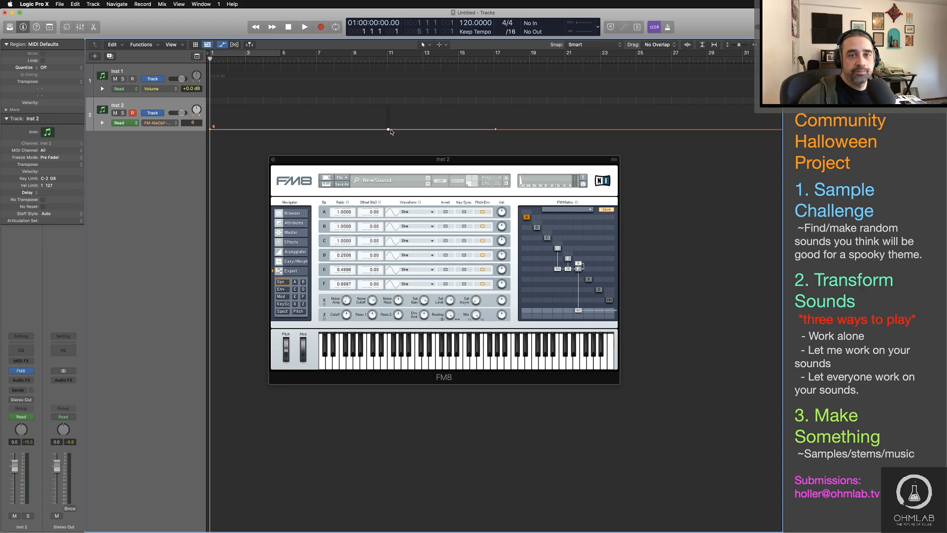
pyautogui.moveTo(389, 131); pyautogui.dragTo(390, 104)
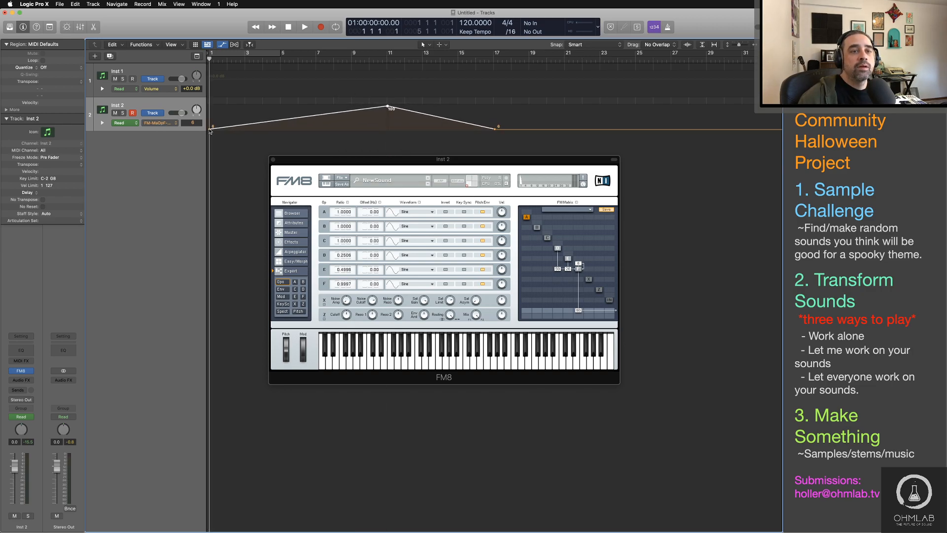
pyautogui.moveTo(209, 129); pyautogui.dragTo(209, 126)
pyautogui.moveTo(496, 130); pyautogui.dragTo(495, 124)
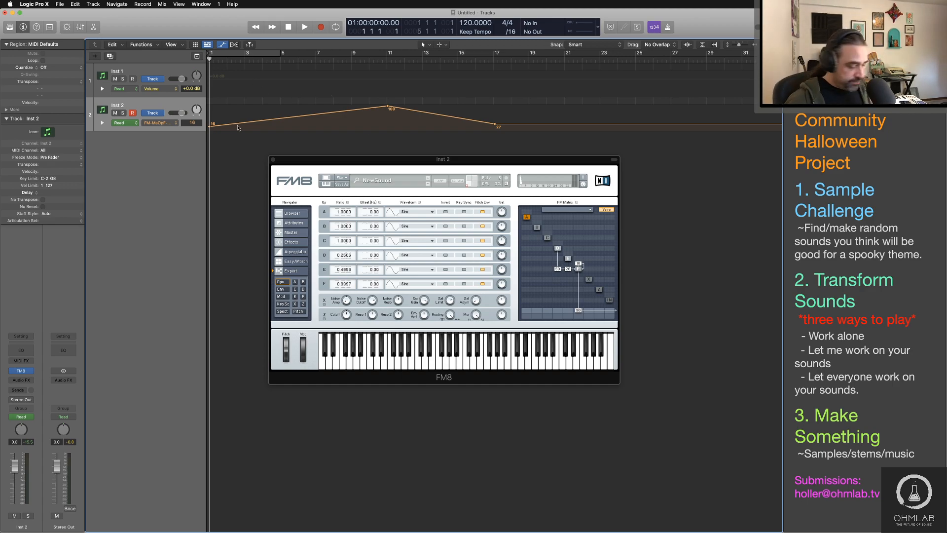
# Step: Hide the automation, record a short held note on Inst 2 and extend the recorded region to bar 17
pyautogui.press('a')
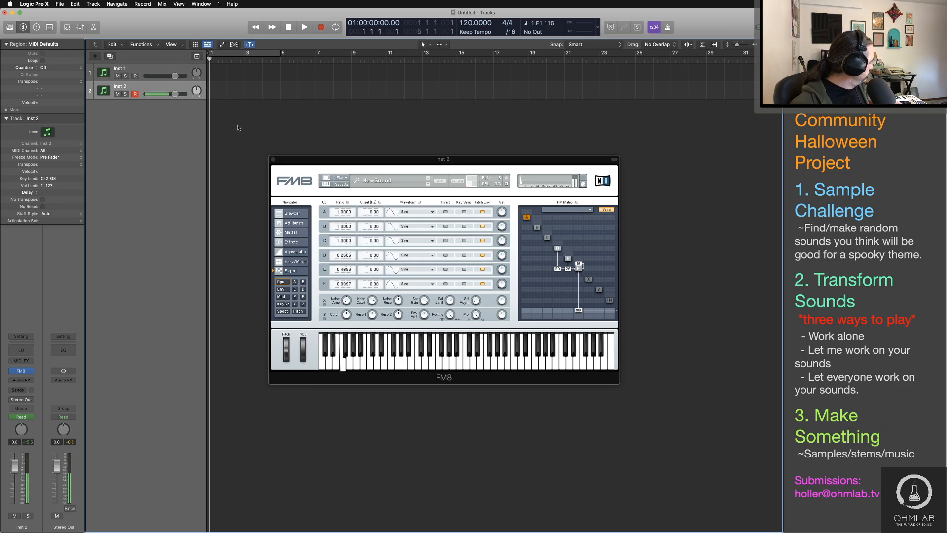
pyautogui.press('r')
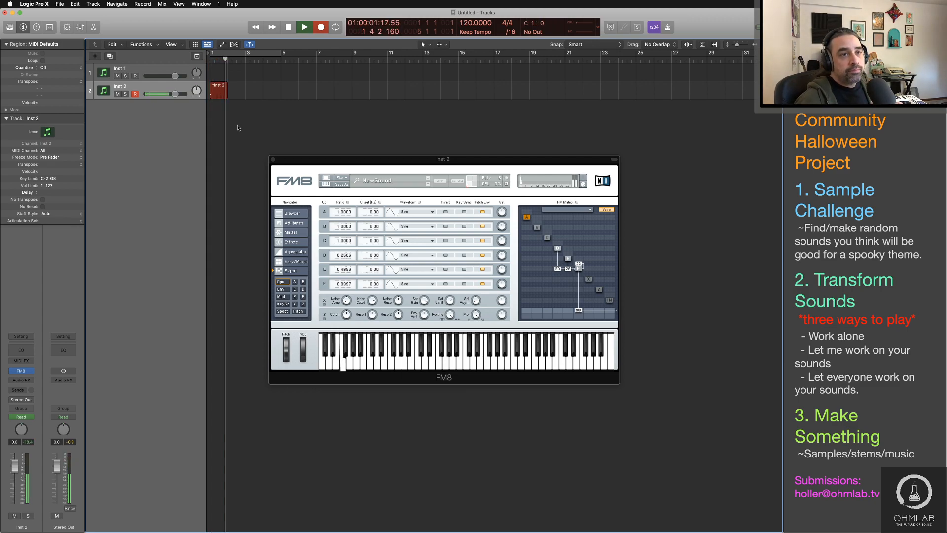
pyautogui.press('space')
pyautogui.moveTo(226, 96); pyautogui.dragTo(493, 110)
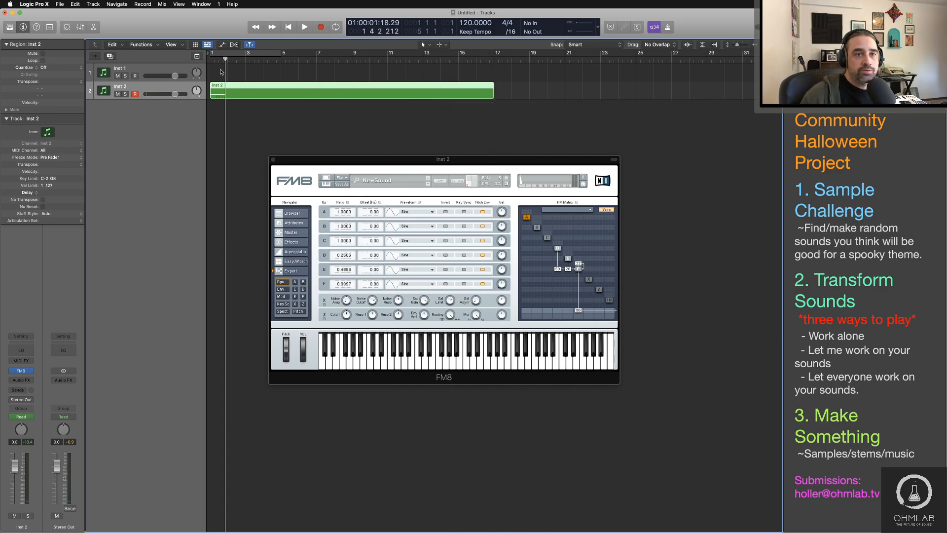
# Step: Set the cycle range to bars 1 through 17 and lengthen the recorded note to the region's end
pyautogui.click(262, 53)
pyautogui.moveTo(278, 53); pyautogui.dragTo(493, 52)
pyautogui.doubleClick(259, 95)
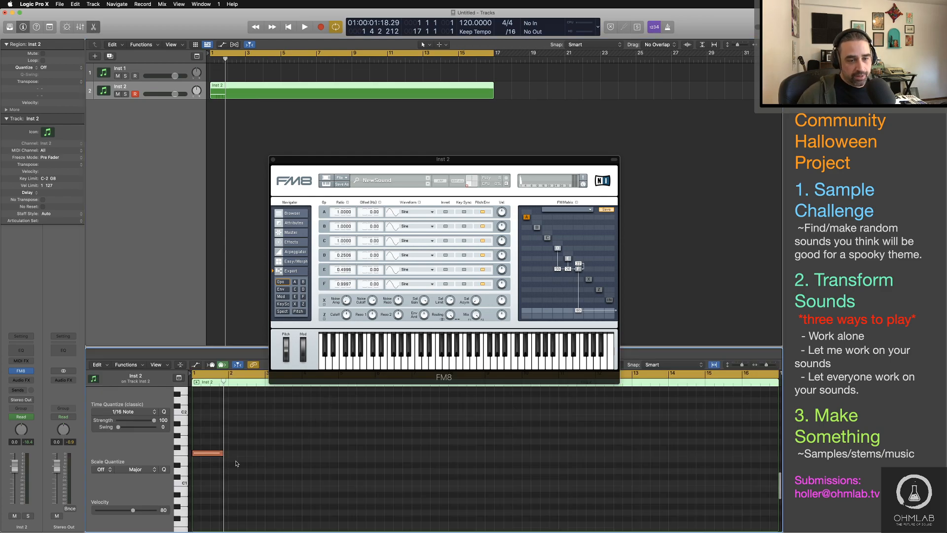
pyautogui.moveTo(222, 452); pyautogui.dragTo(613, 474)
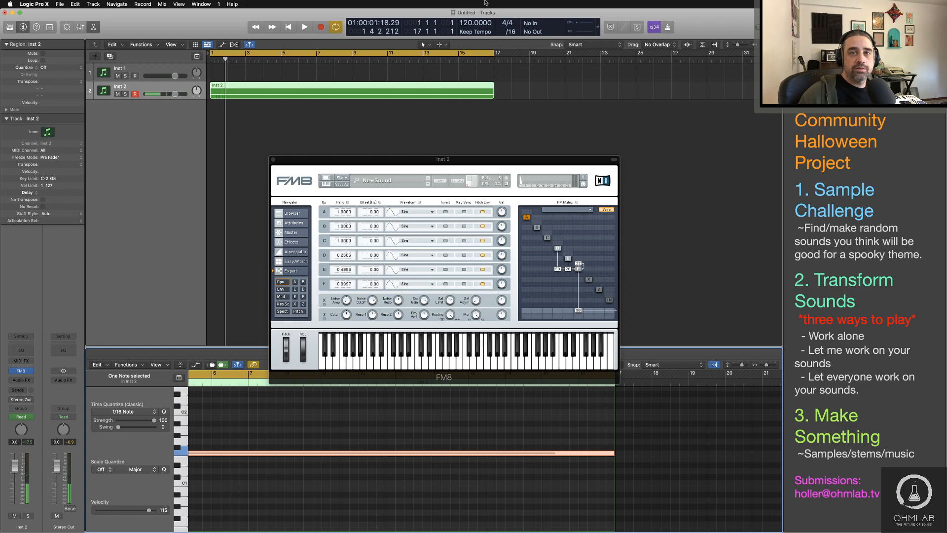
# Step: Set the project tempo to 80 BPM
pyautogui.click(532, 72)
pyautogui.doubleClick(471, 24)
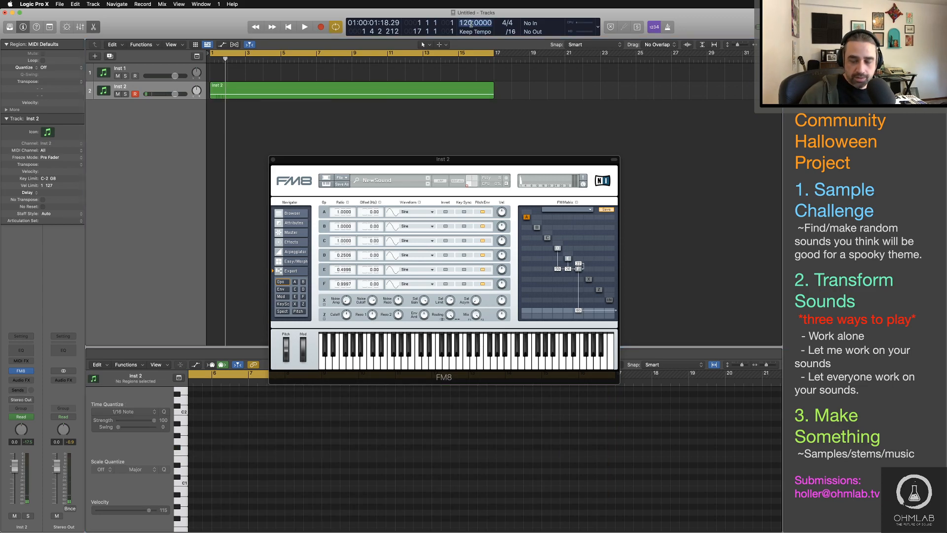
pyautogui.write('80')
pyautogui.press('Return')
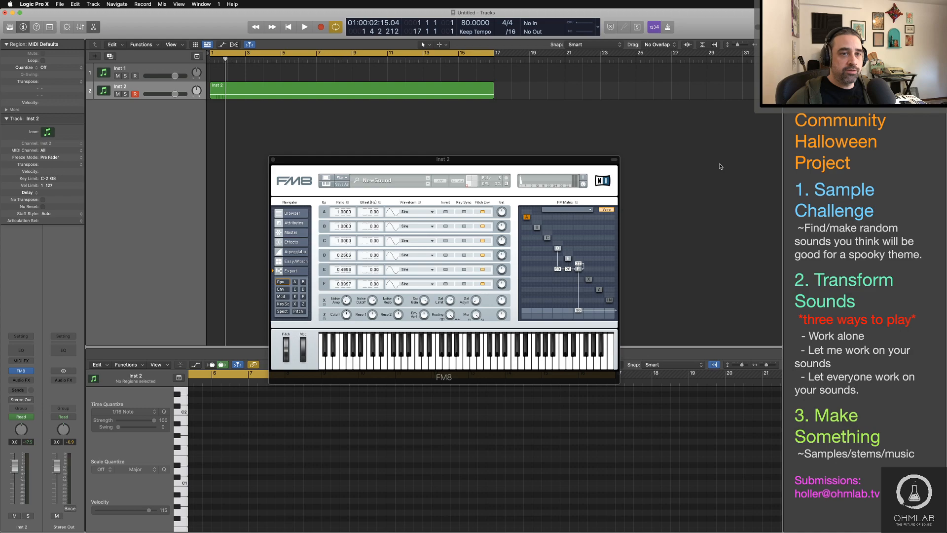
# Step: Play the looped Inst 2 region to hear the automated feedback, nudging operator F's feedback amount in the FM matrix
pyautogui.click(323, 103)
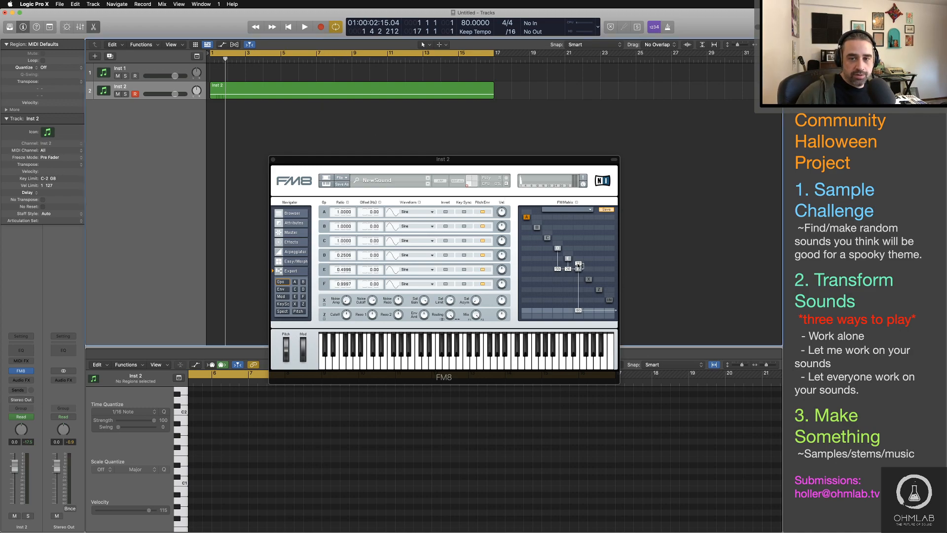
pyautogui.press('space')
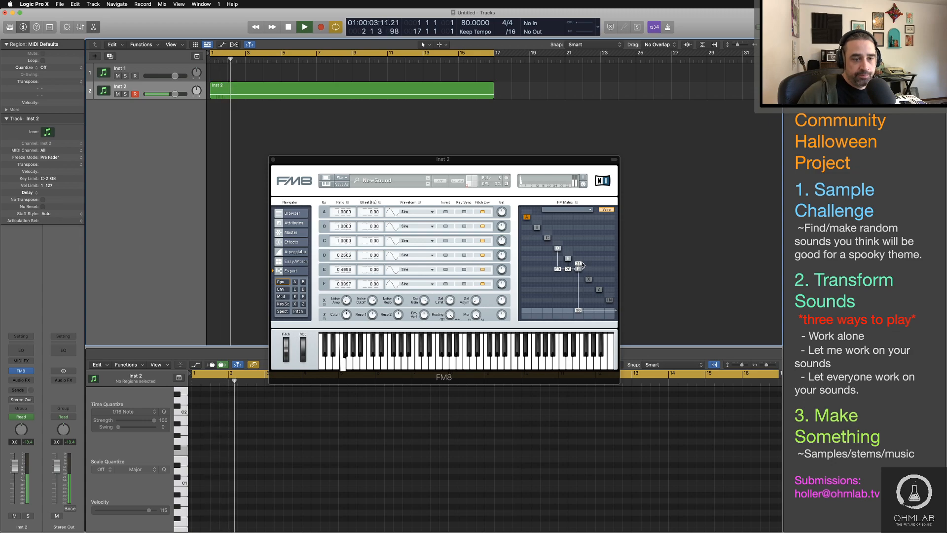
pyautogui.moveTo(582, 264); pyautogui.dragTo(581, 260)
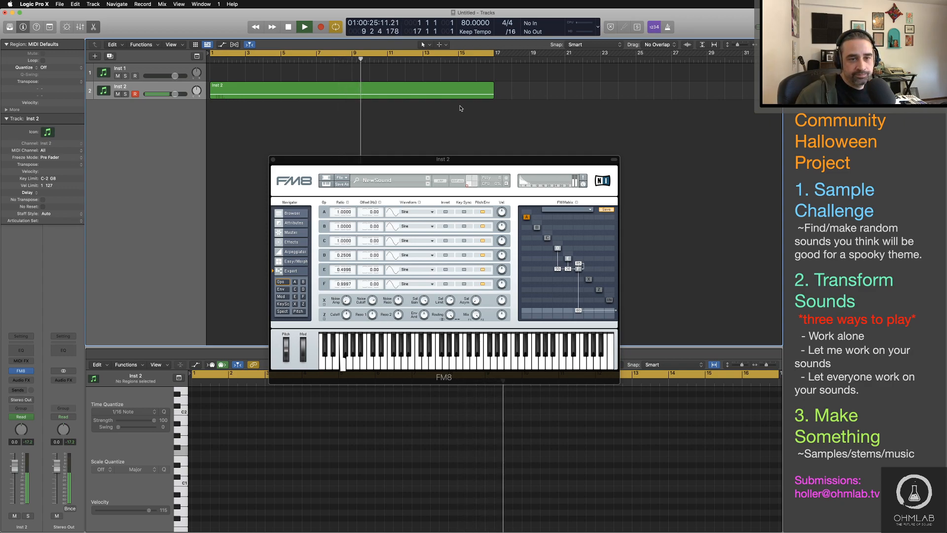
# Step: Enable FM8's Chorus/Delay effect and adjust its dry/wet mix, diffusion and low cut during playback
pyautogui.click(291, 242)
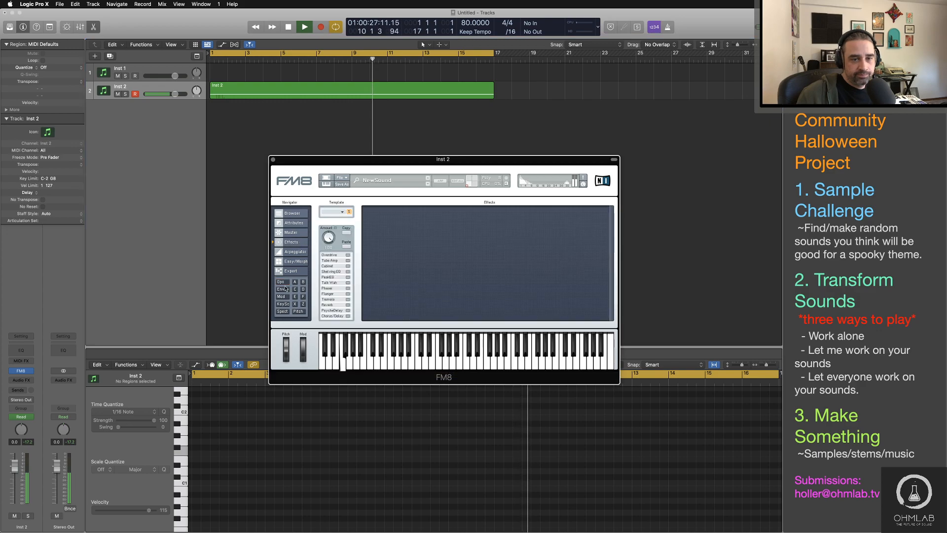
pyautogui.click(348, 316)
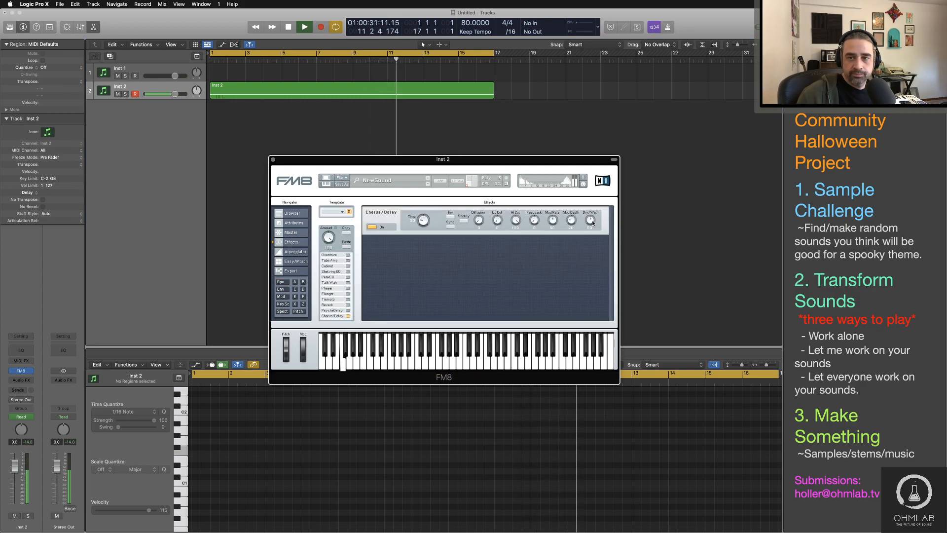
pyautogui.moveTo(592, 223); pyautogui.dragTo(592, 238)
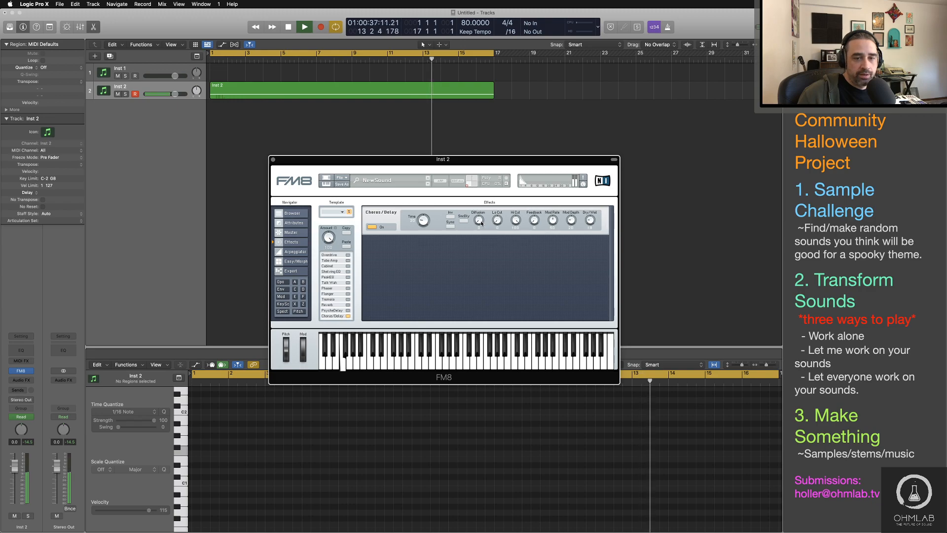
pyautogui.moveTo(481, 221); pyautogui.dragTo(481, 211)
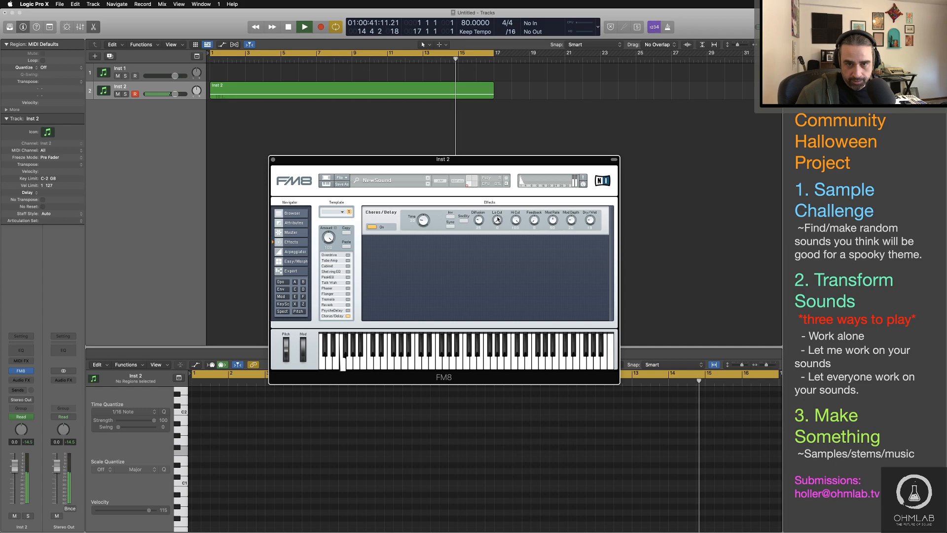
pyautogui.moveTo(498, 220); pyautogui.dragTo(534, 210)
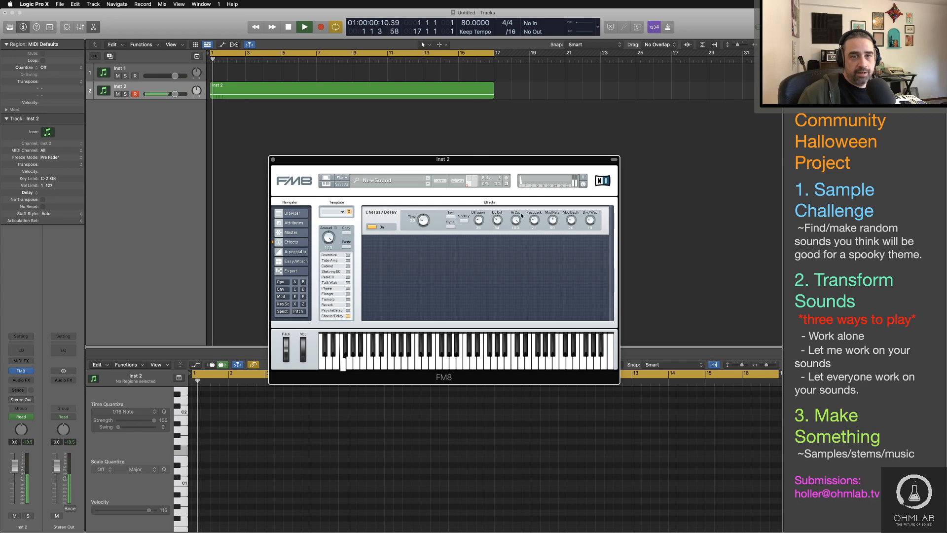
pyautogui.moveTo(592, 225); pyautogui.dragTo(593, 220)
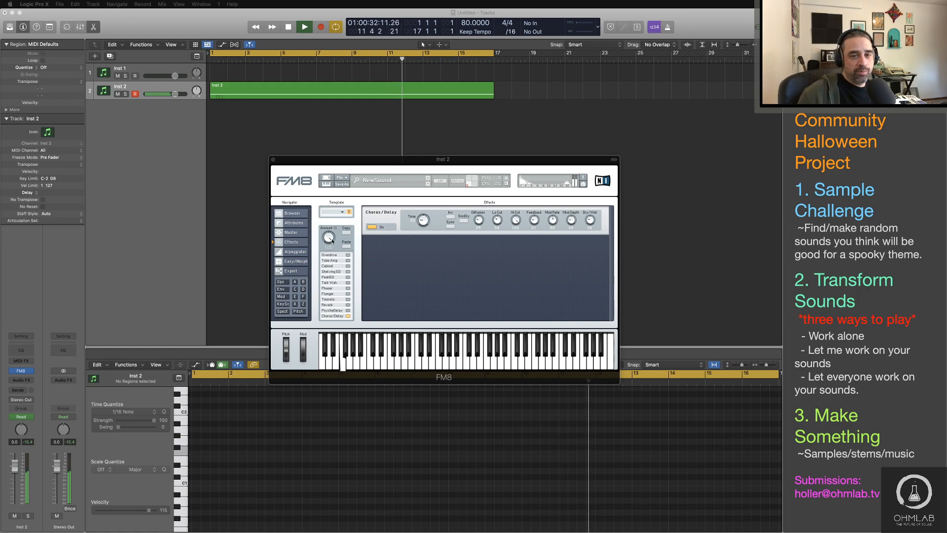
# Step: Stop playback and switch to the Freesound page in Safari
pyautogui.click(258, 271)
pyautogui.press('space')
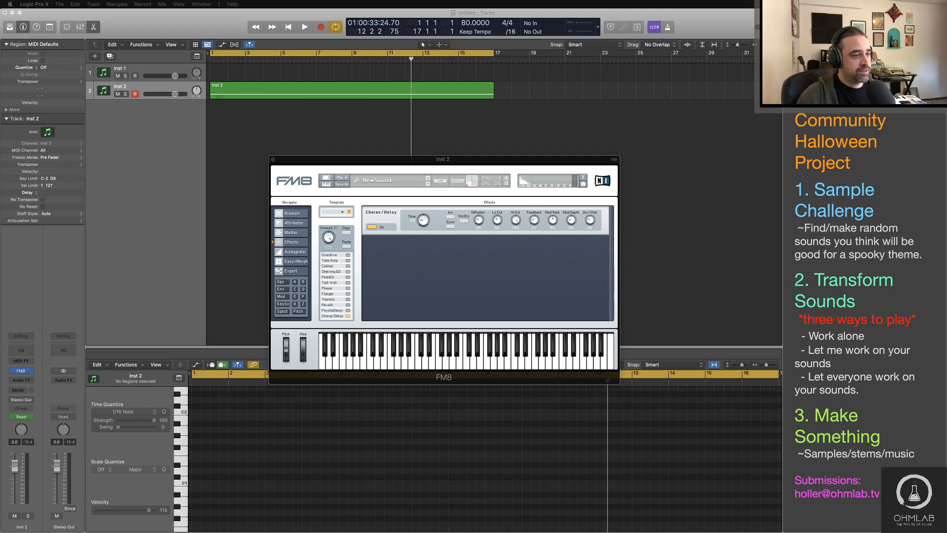
pyautogui.press('super+Tab')
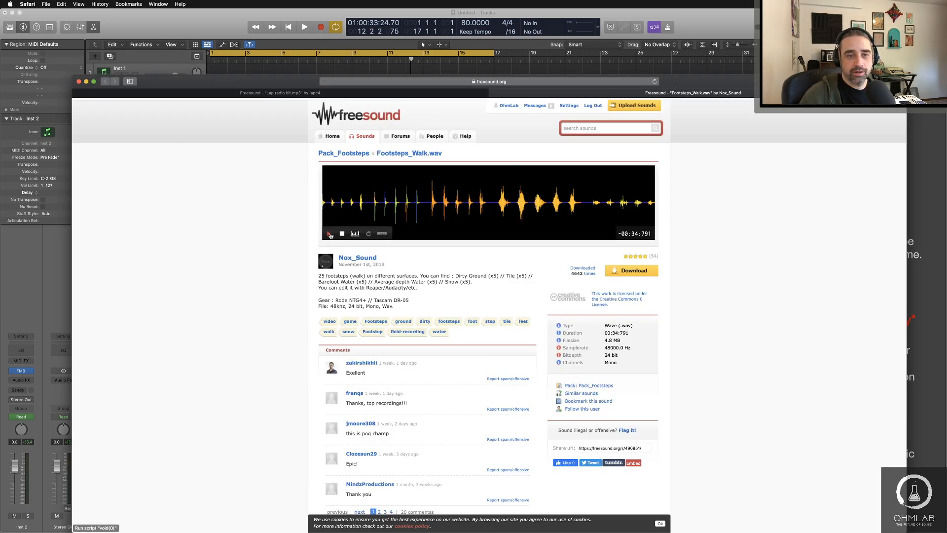
# Step: Audition the Footsteps_Walk.wav recording on the Freesound page and pause its playback
pyautogui.click(330, 235)
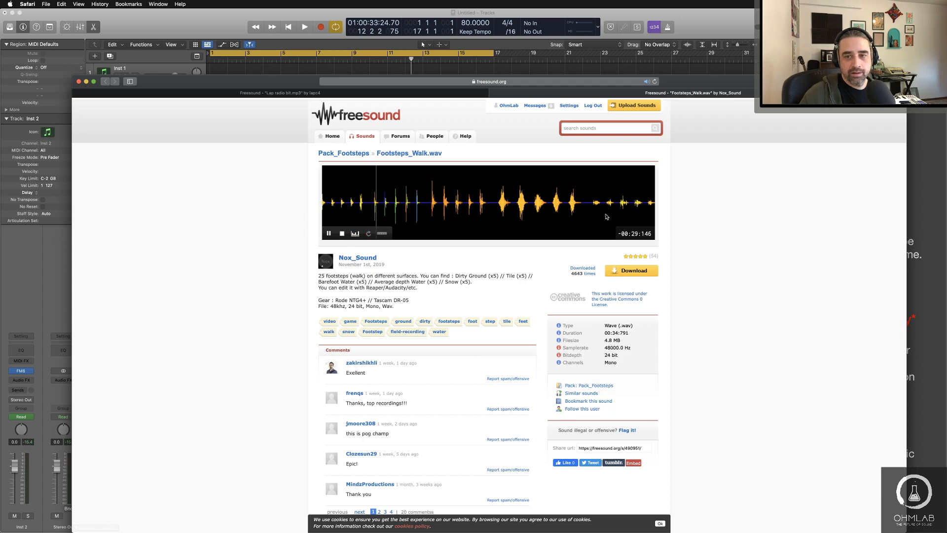
pyautogui.scroll(1, 606, 217)
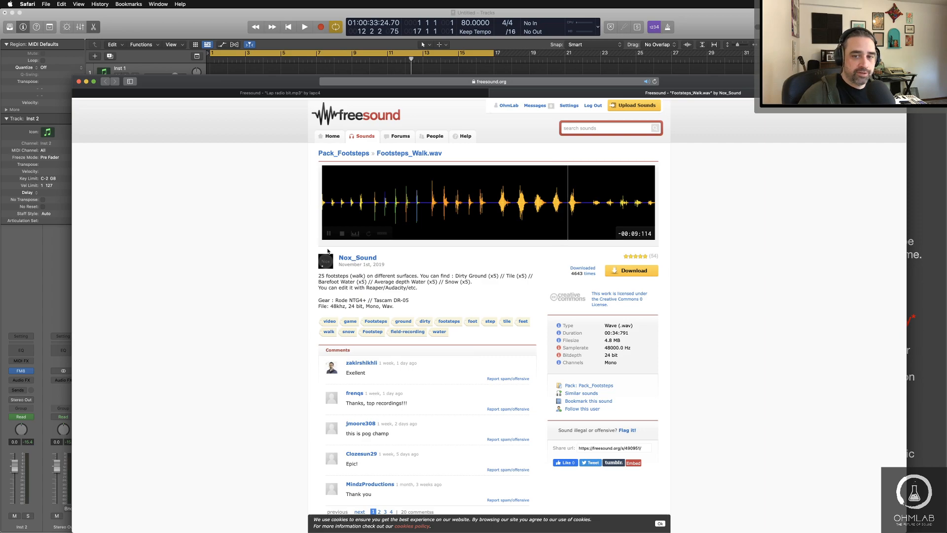
pyautogui.click(328, 234)
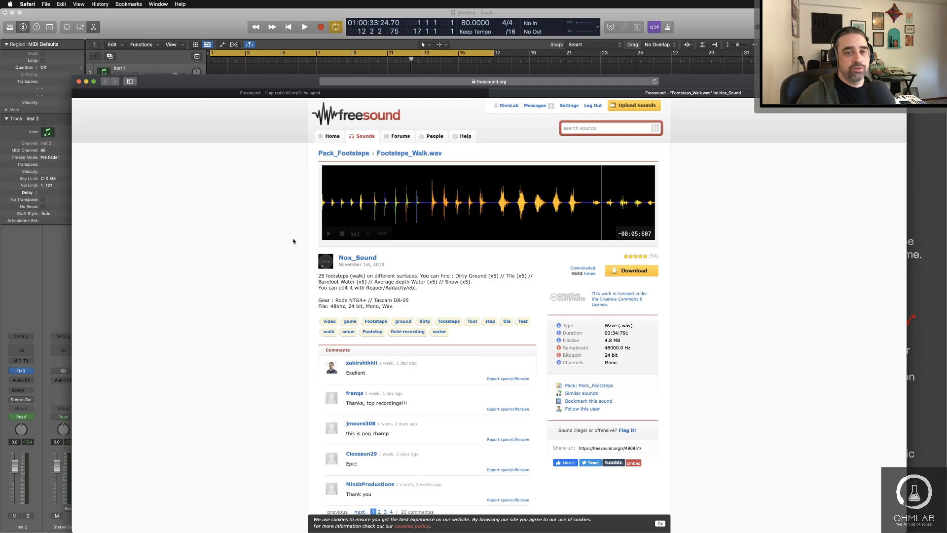
# Step: Switch back to Logic Pro, briefly play the Inst 2 region and move the FM8 window aside
pyautogui.moveTo(311, 81); pyautogui.dragTo(304, 67)
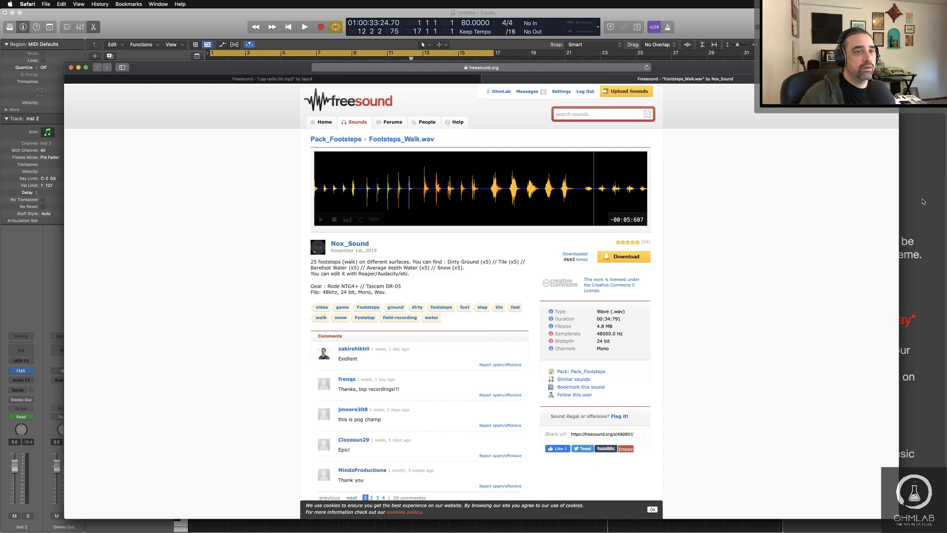
pyautogui.press('super+h')
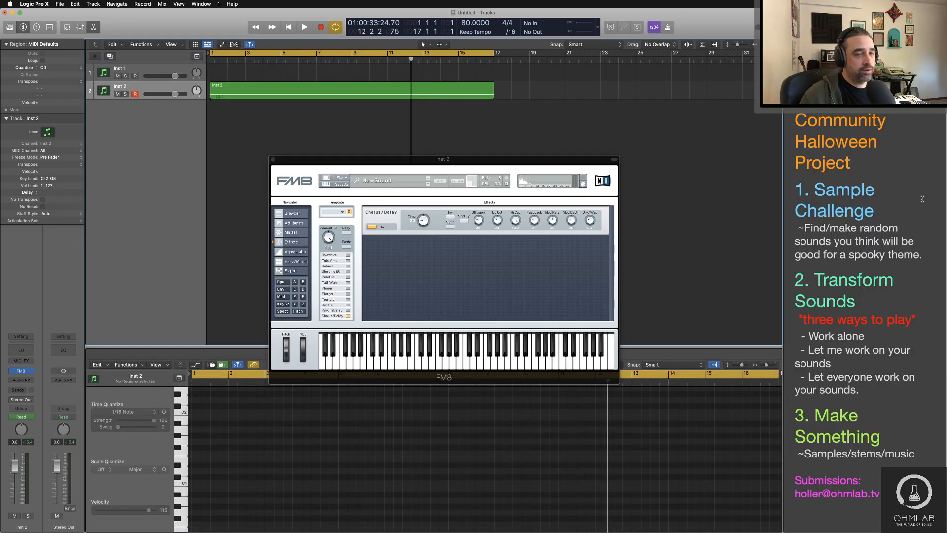
pyautogui.moveTo(486, 159); pyautogui.dragTo(488, 113)
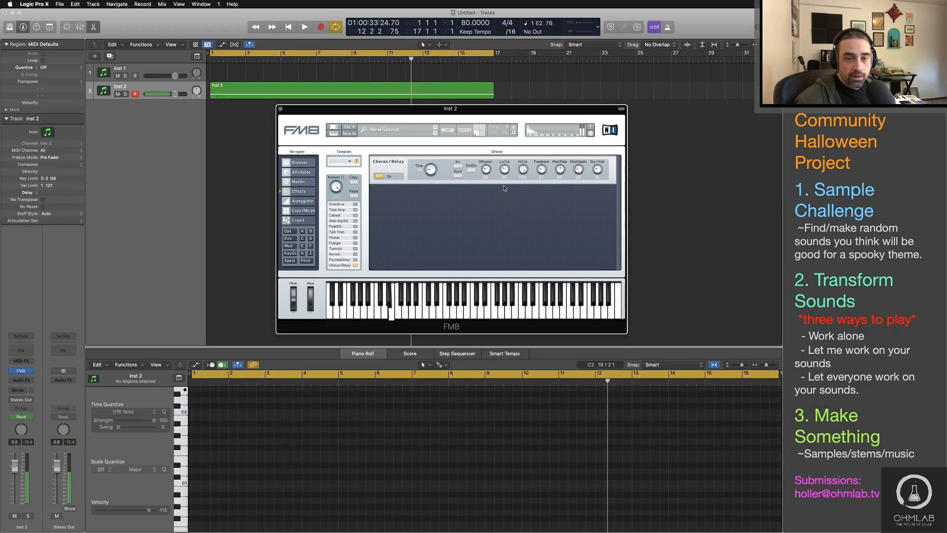
pyautogui.press('space')
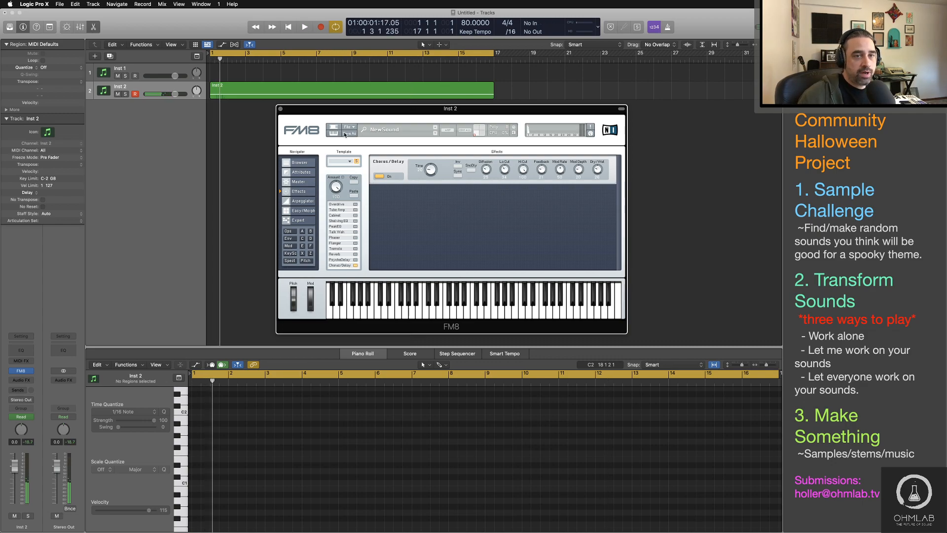
pyautogui.moveTo(327, 115); pyautogui.dragTo(426, 120)
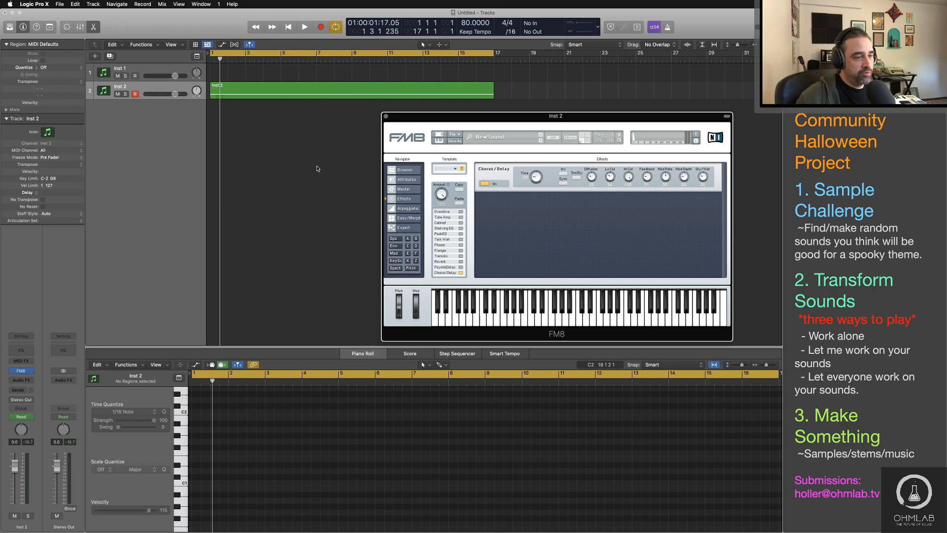
pyautogui.press('super+Tab')
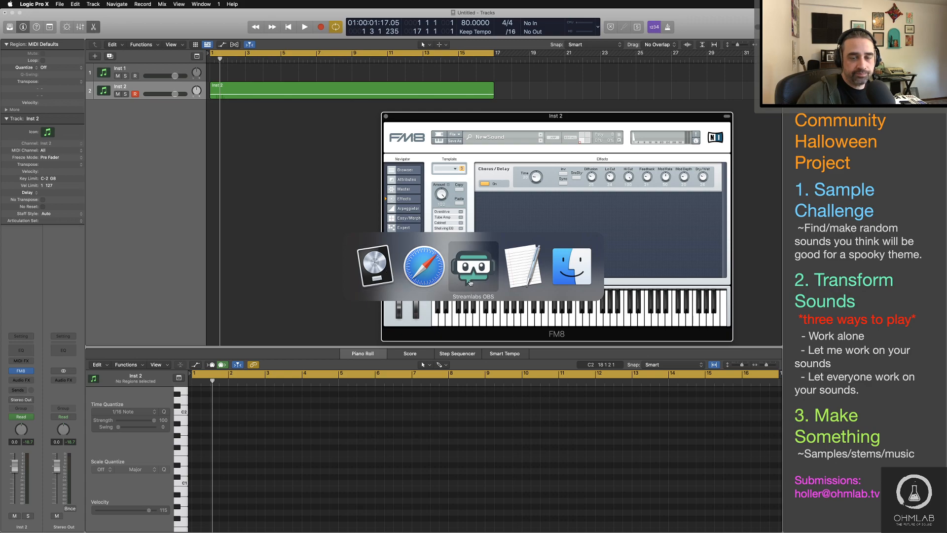
pyautogui.click(363, 259)
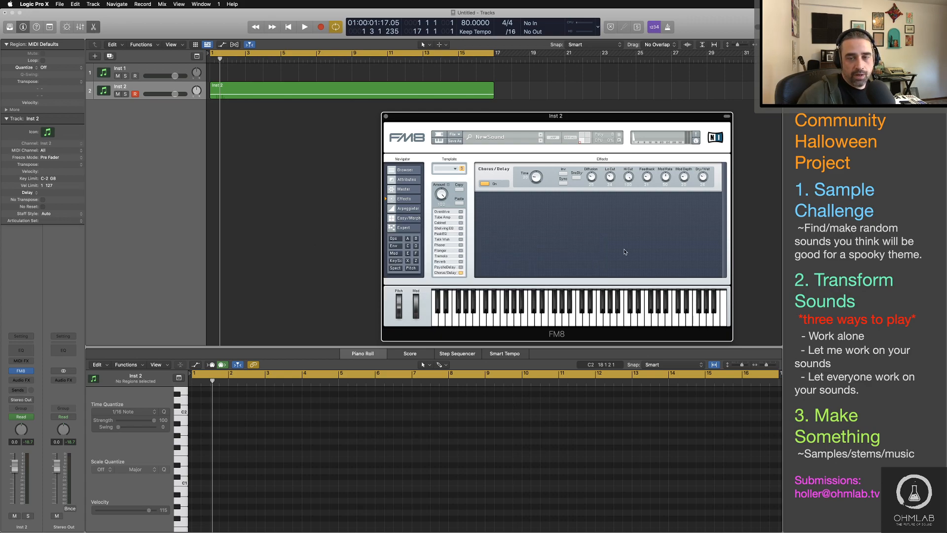
# Step: Set operator C's frequency ratio to 6.9000 in FM8's expert view
pyautogui.click(394, 239)
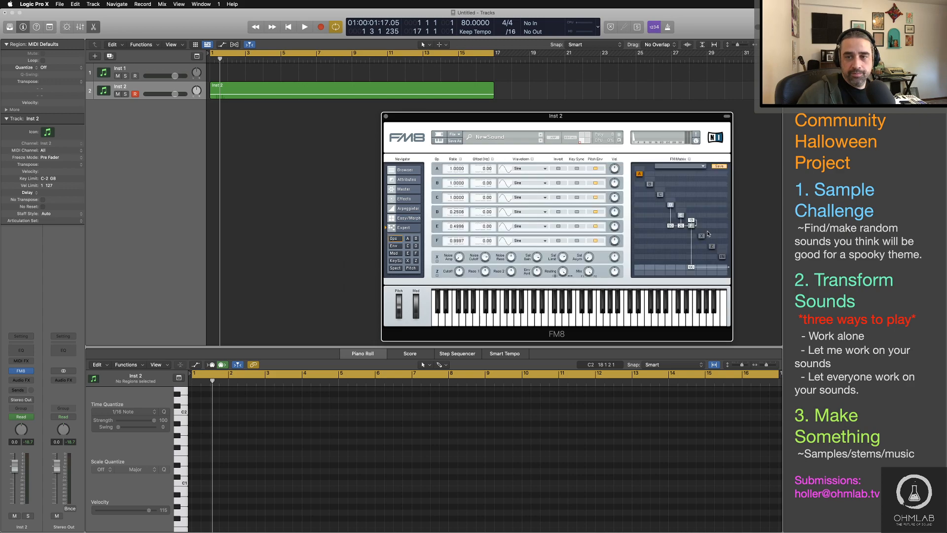
pyautogui.click(660, 195)
pyautogui.moveTo(447, 169); pyautogui.dragTo(448, 164)
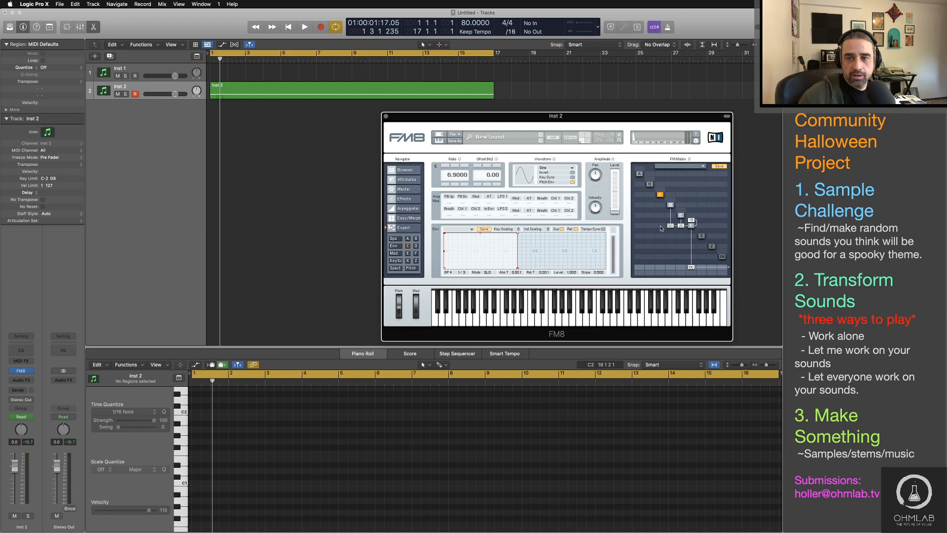
# Step: Try modulating operator F with operator C in the FM matrix during playback, then remove the connection and stop
pyautogui.press('space')
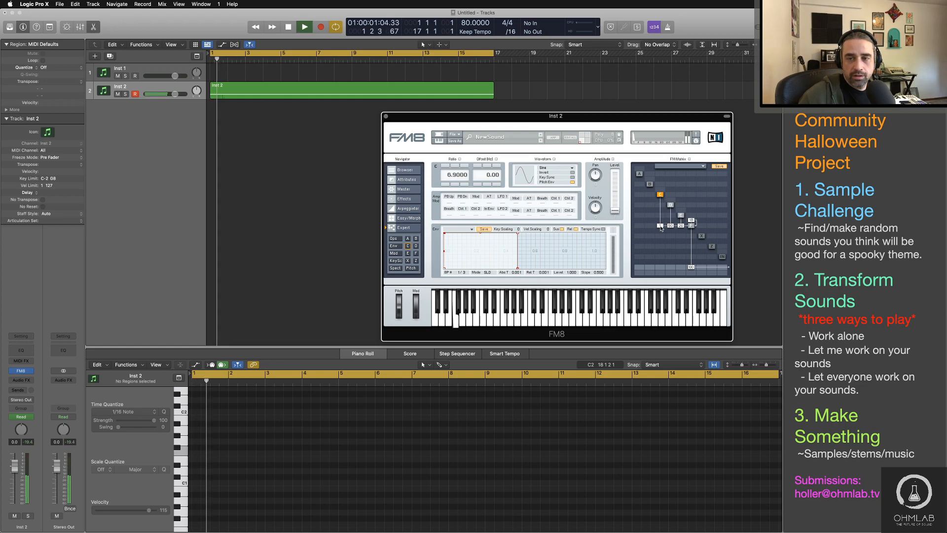
pyautogui.moveTo(661, 226); pyautogui.dragTo(660, 225)
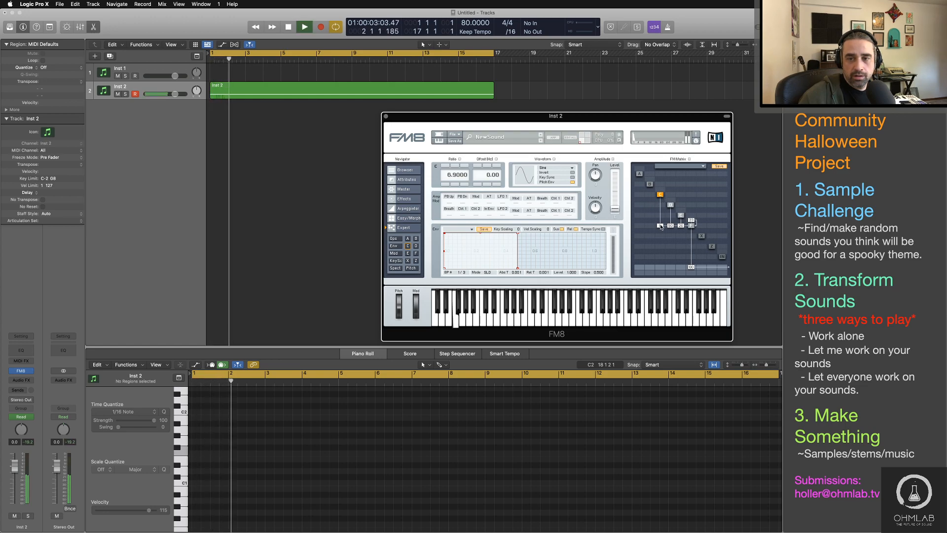
pyautogui.moveTo(661, 227); pyautogui.dragTo(661, 229)
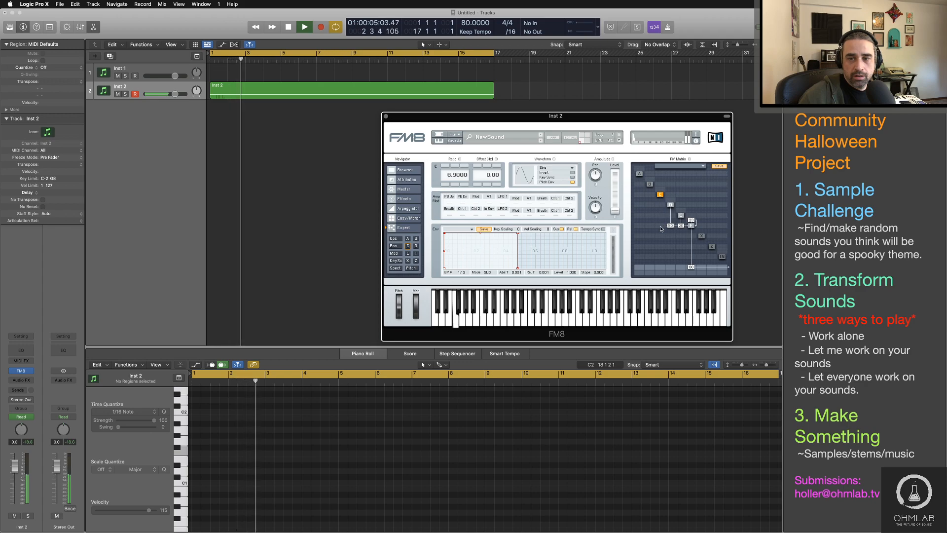
pyautogui.press('space')
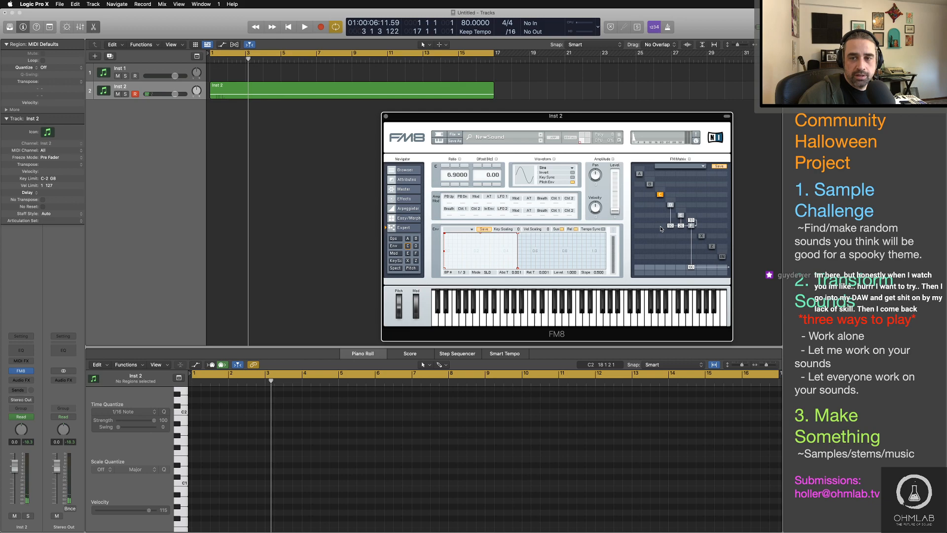
# Step: Reshape operator E's envelope with a slower attack of about 0.161 and a sustain level of about 0.878
pyautogui.click(680, 216)
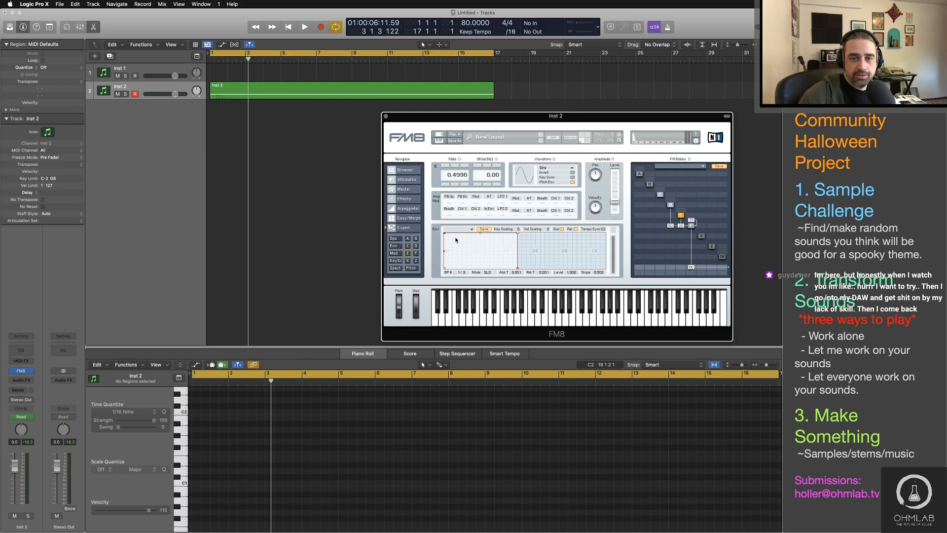
pyautogui.moveTo(455, 240); pyautogui.dragTo(468, 232)
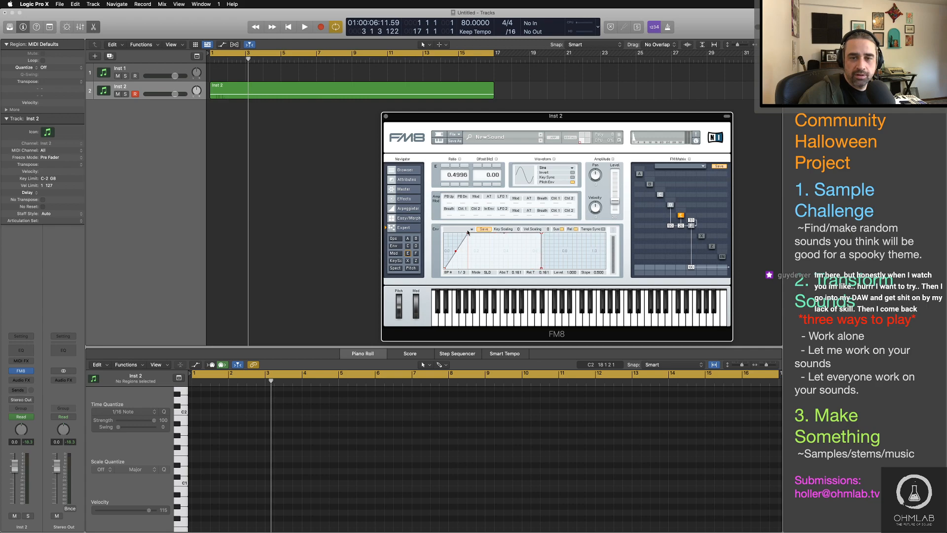
pyautogui.moveTo(541, 269); pyautogui.dragTo(543, 269)
pyautogui.moveTo(542, 233); pyautogui.dragTo(543, 237)
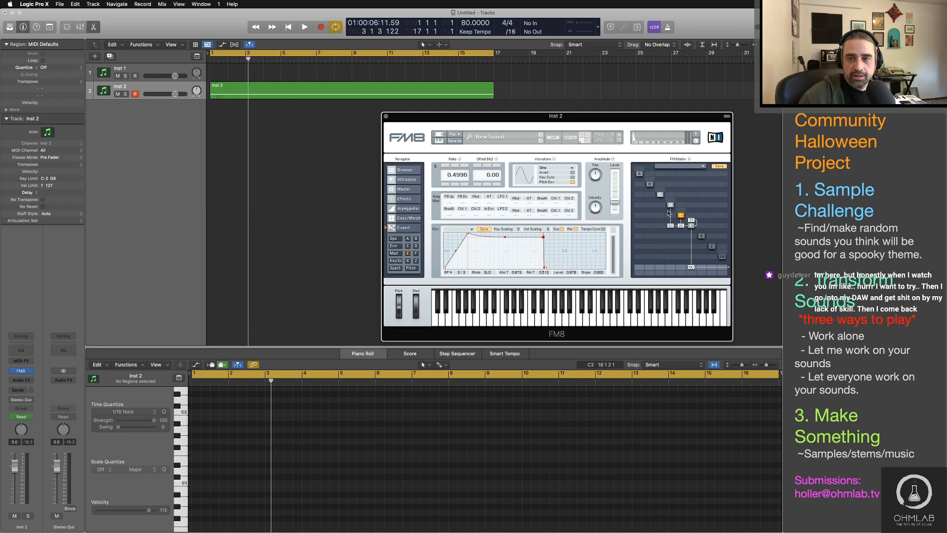
# Step: Give operator D's envelope a curved attack of about 0.288, a slightly lower sustain and a short release
pyautogui.click(671, 205)
pyautogui.moveTo(458, 237); pyautogui.dragTo(466, 257)
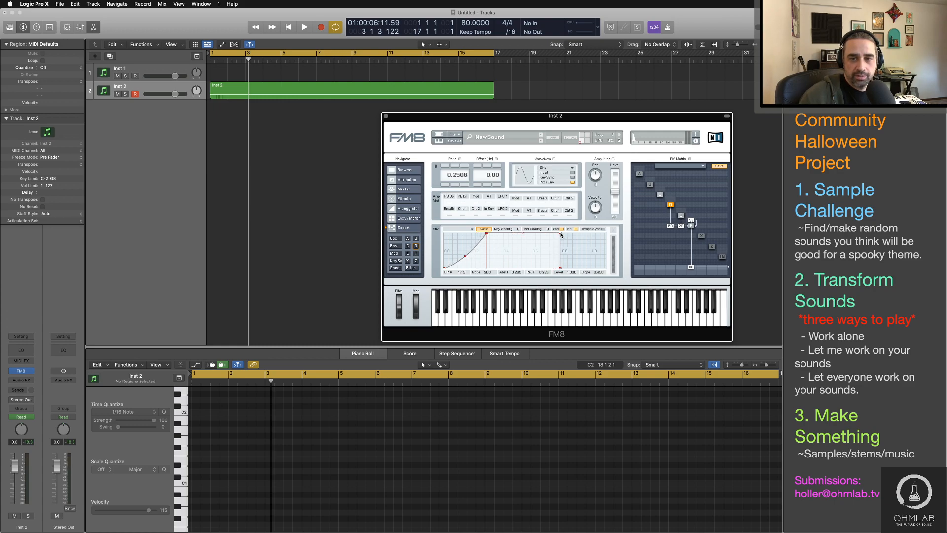
pyautogui.moveTo(561, 234); pyautogui.dragTo(573, 268)
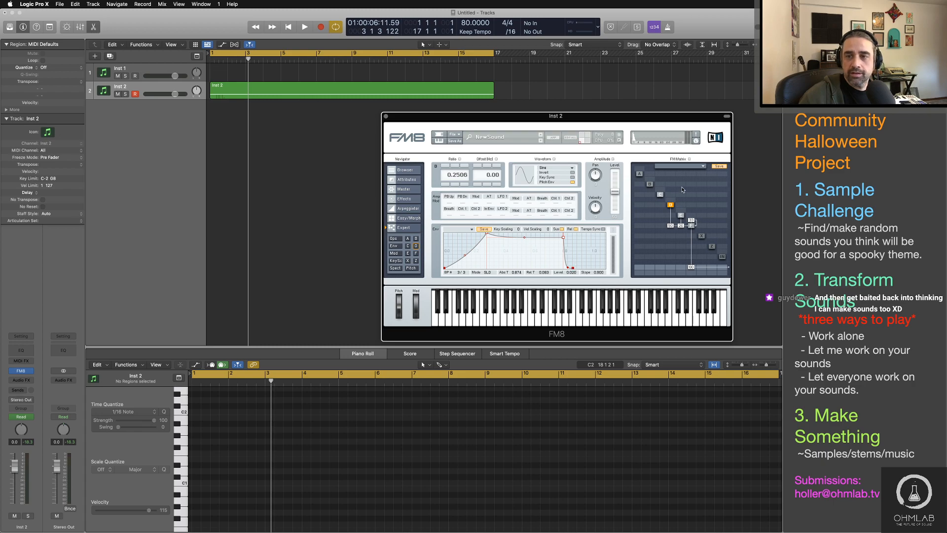
# Step: Route LFO 1 to operator C in the modulation matrix instead of the mod wheel, and slow LFO 1's rate
pyautogui.click(660, 193)
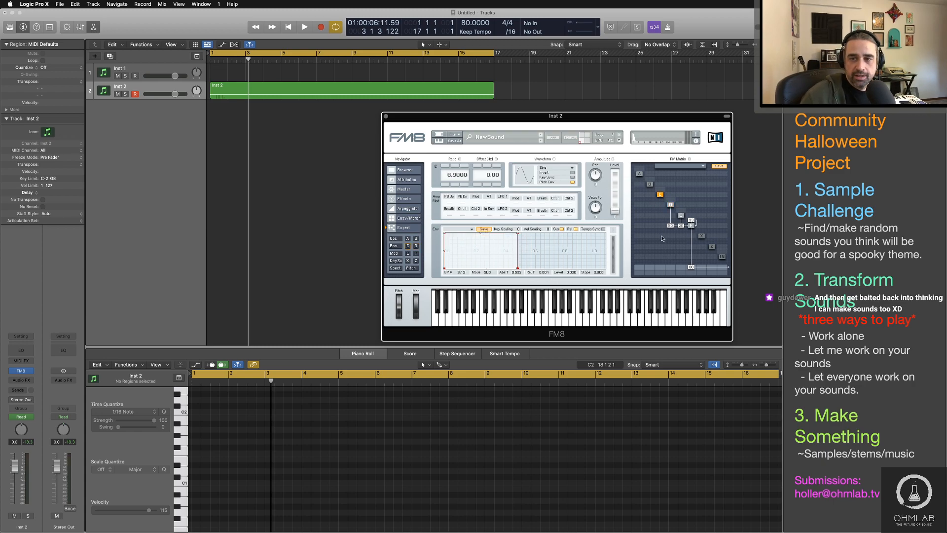
pyautogui.click(394, 253)
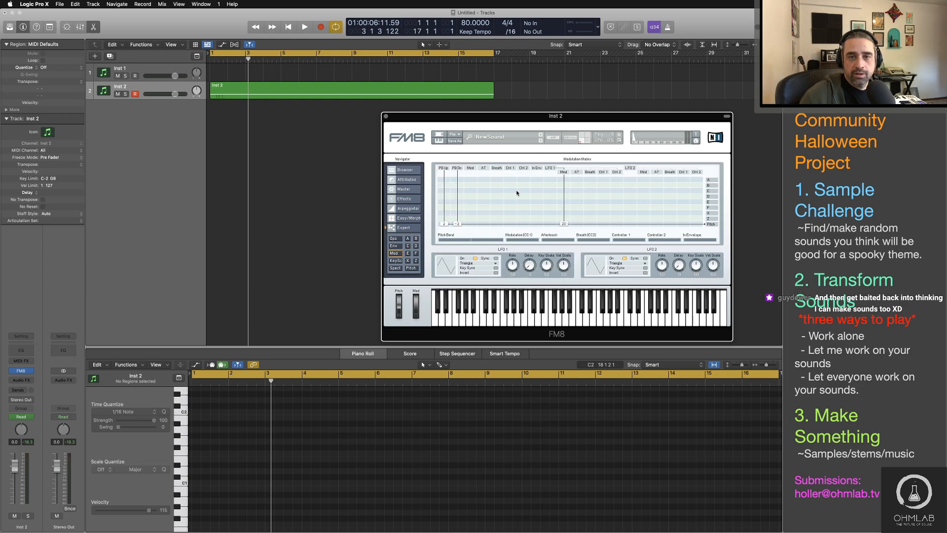
pyautogui.moveTo(472, 192); pyautogui.dragTo(472, 192)
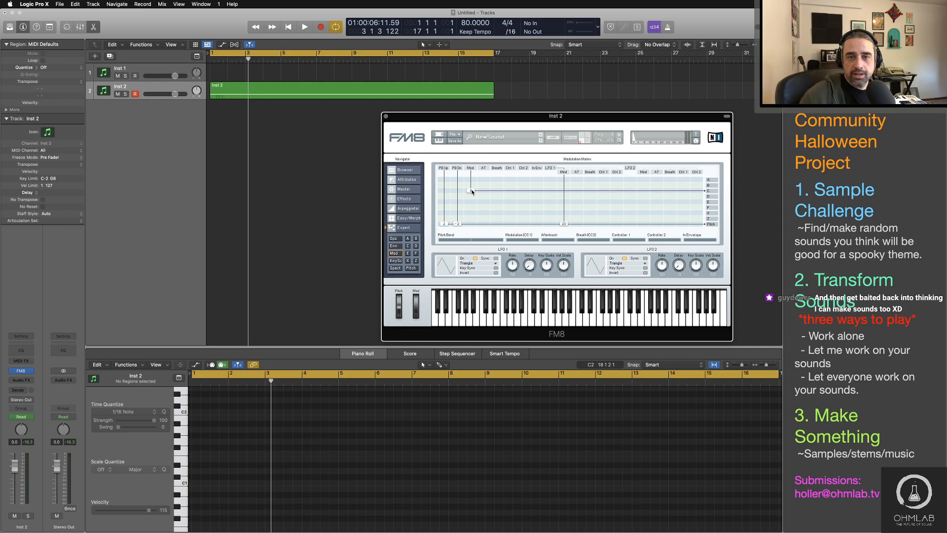
pyautogui.doubleClick(472, 193)
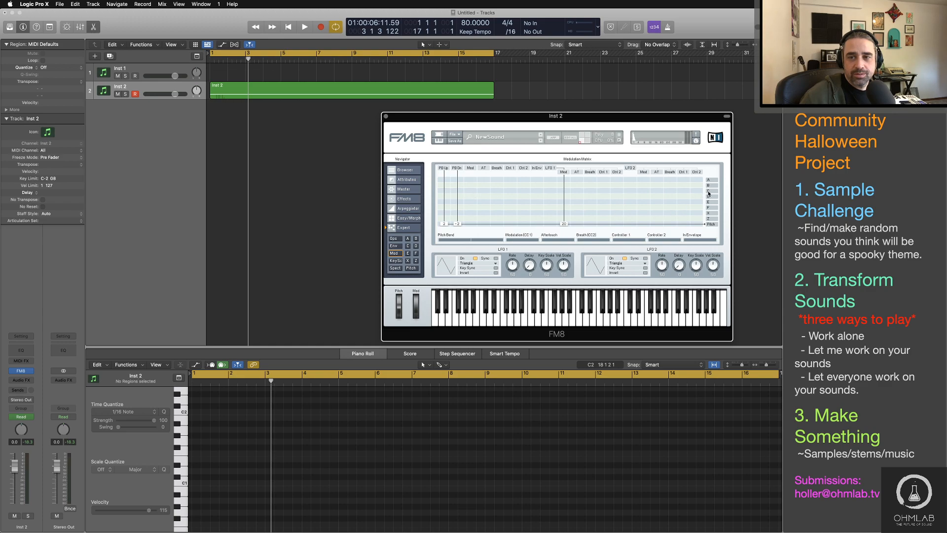
pyautogui.moveTo(551, 193); pyautogui.dragTo(554, 191)
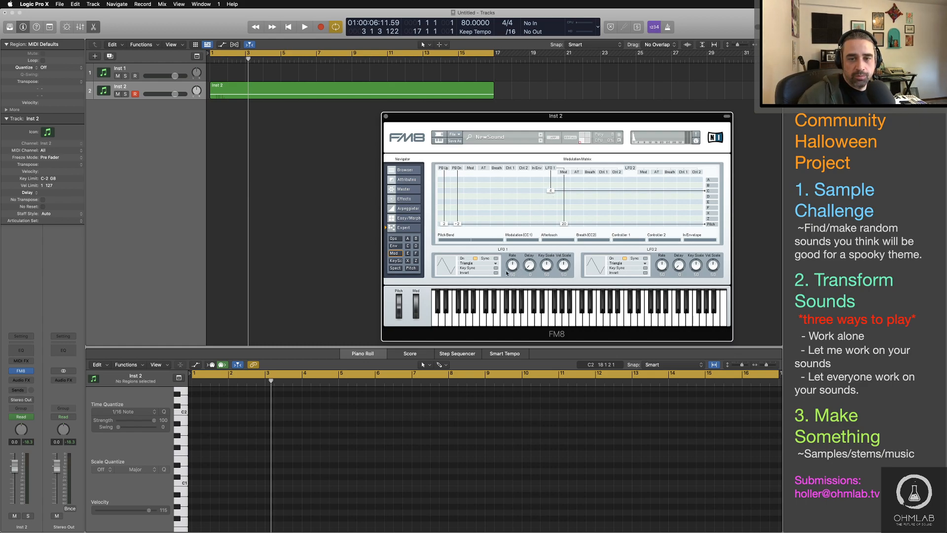
pyautogui.moveTo(513, 265); pyautogui.dragTo(515, 272)
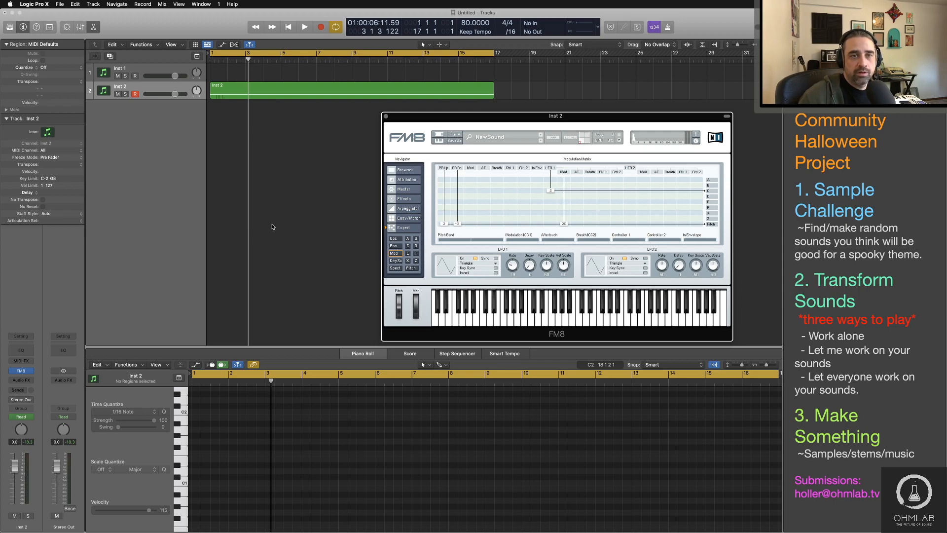
# Step: Play the region and route operator C into operator F in the FM matrix, adjusting the modulation amount
pyautogui.press('space')
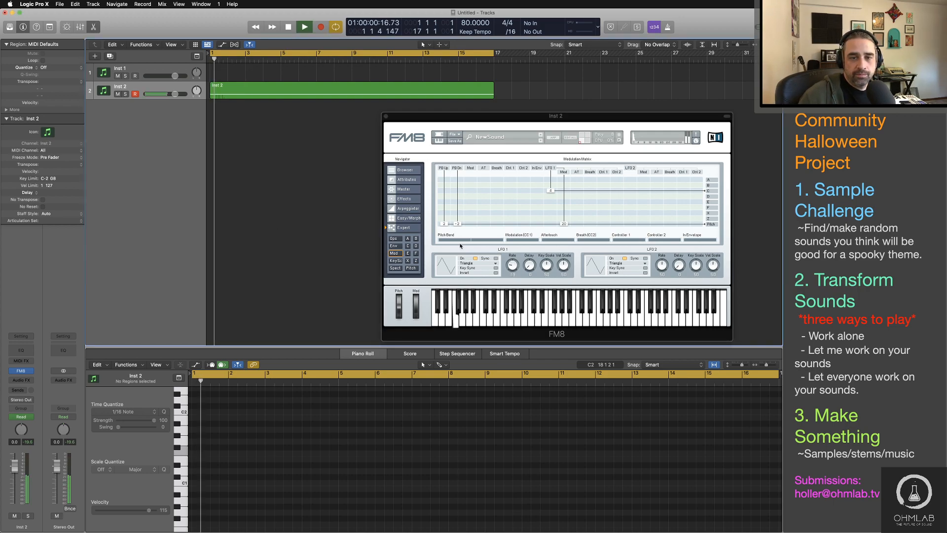
pyautogui.click(393, 239)
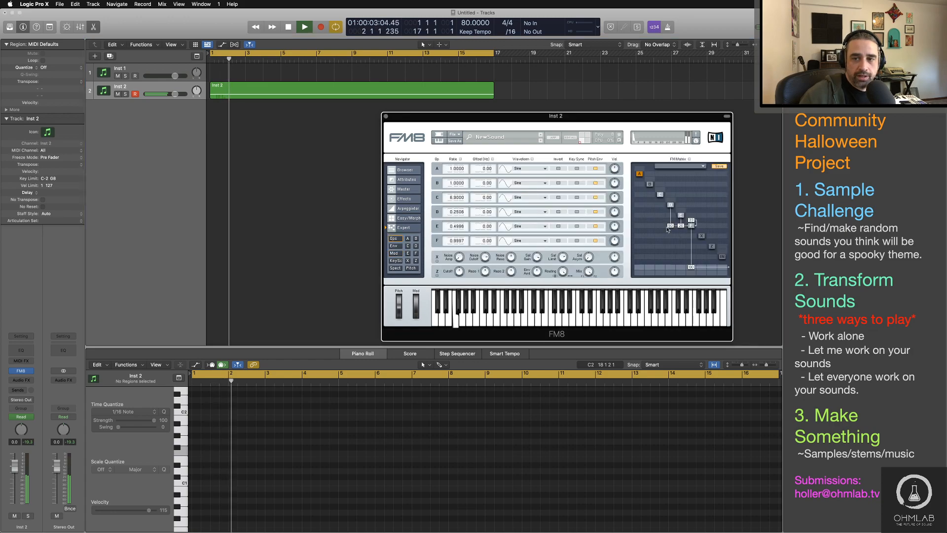
pyautogui.moveTo(659, 226); pyautogui.dragTo(691, 217)
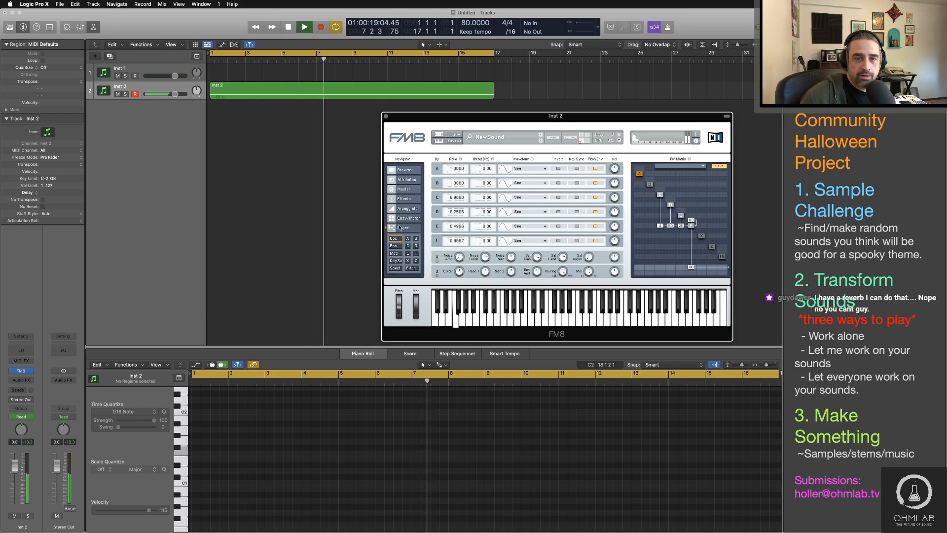
# Step: Raise LFO 1's modulation amount on operator C during playback and replay the region from the start
pyautogui.click(393, 253)
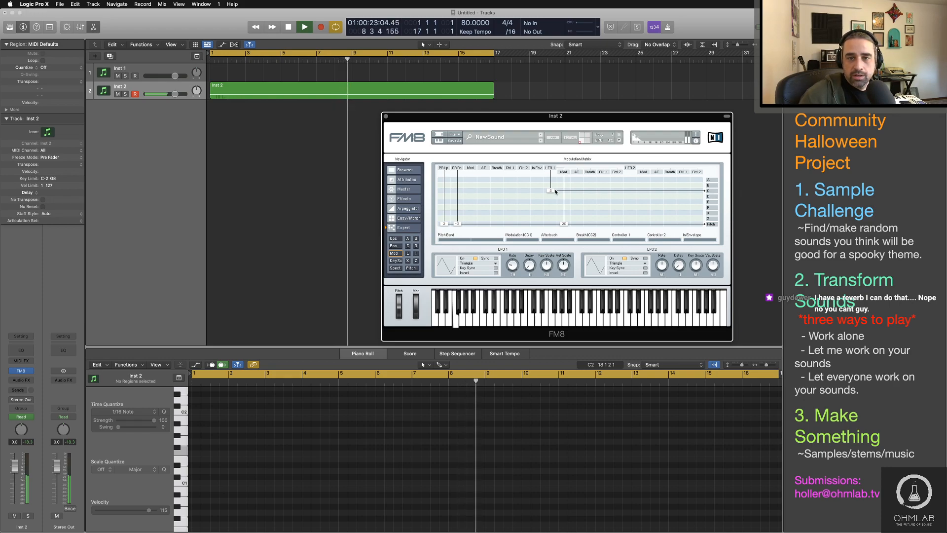
pyautogui.moveTo(555, 191); pyautogui.dragTo(553, 185)
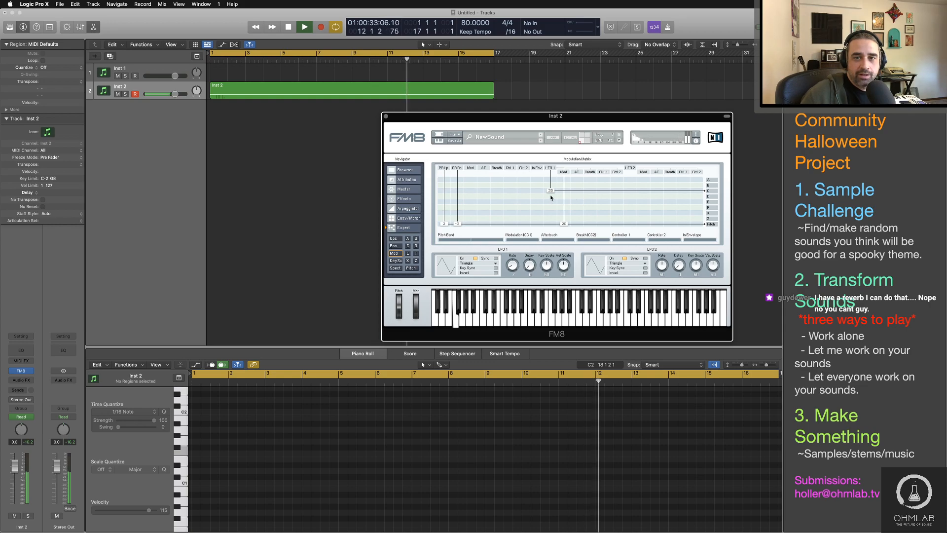
pyautogui.moveTo(551, 198); pyautogui.dragTo(551, 168)
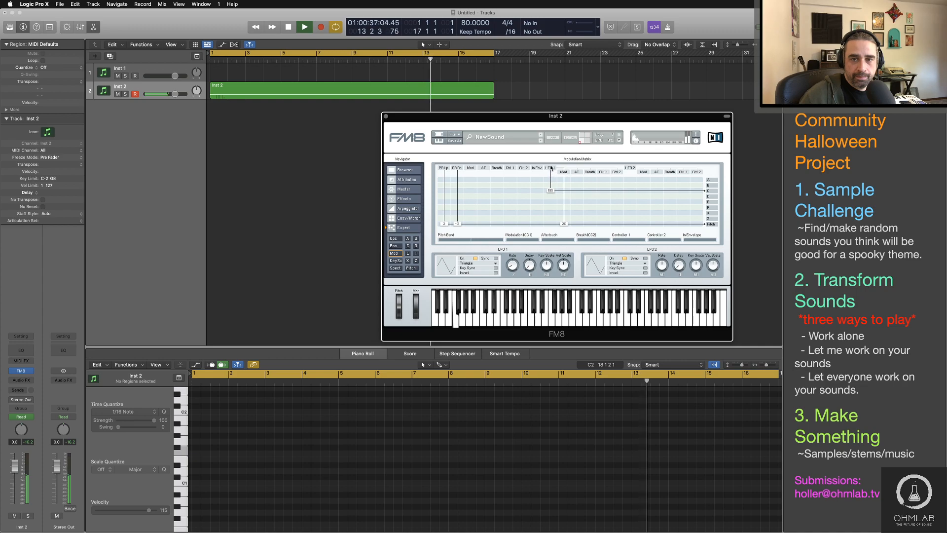
pyautogui.click(248, 59)
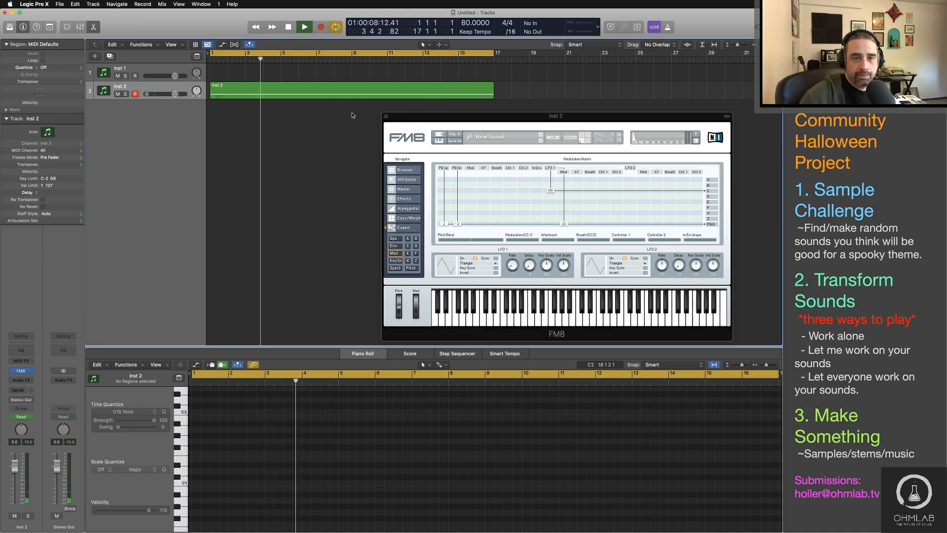
pyautogui.press('Return')
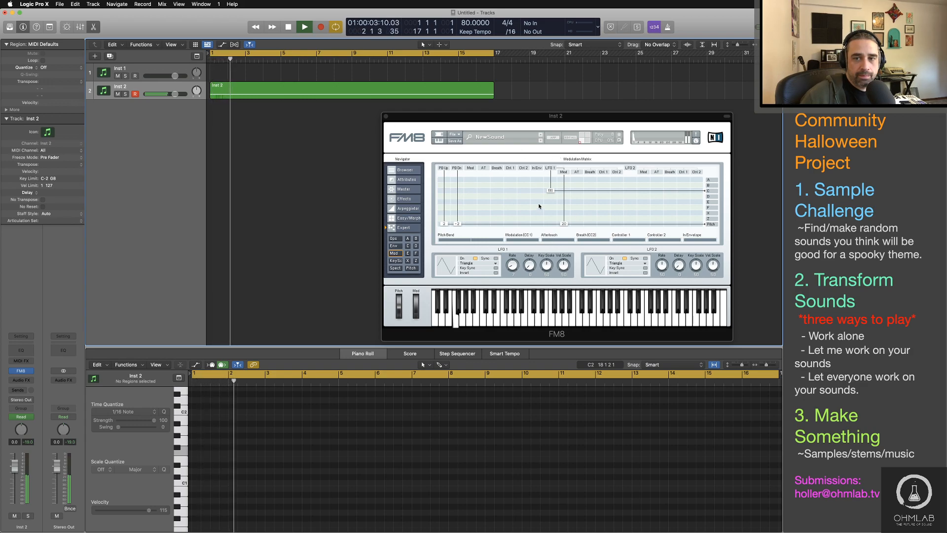
# Step: Lower LFO 1's modulation amount on operator C to 14, return to the operators overview and stop playback
pyautogui.click(552, 192)
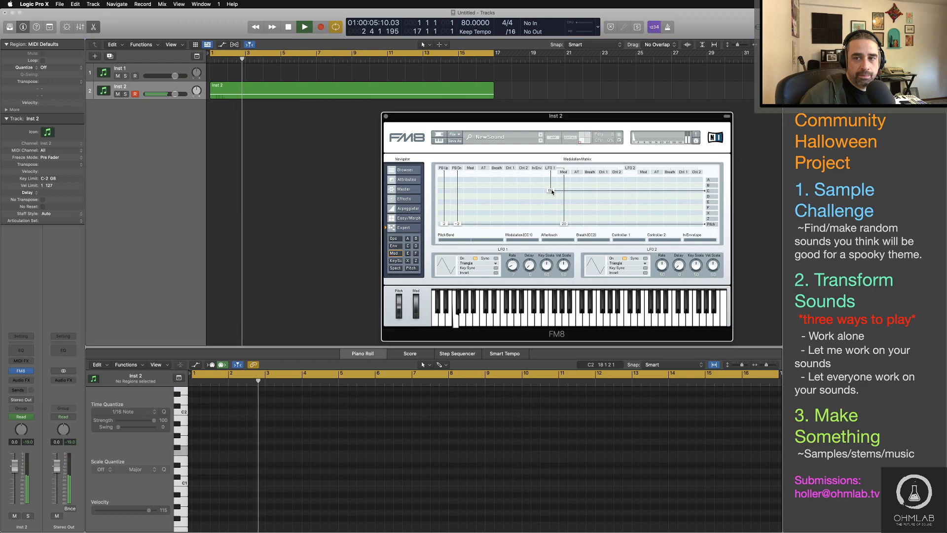
pyautogui.moveTo(552, 192)
pyautogui.mouseDown()
pyautogui.moveTo(555, 248)
pyautogui.moveTo(555, 193)
pyautogui.moveTo(556, 204)
pyautogui.mouseUp()
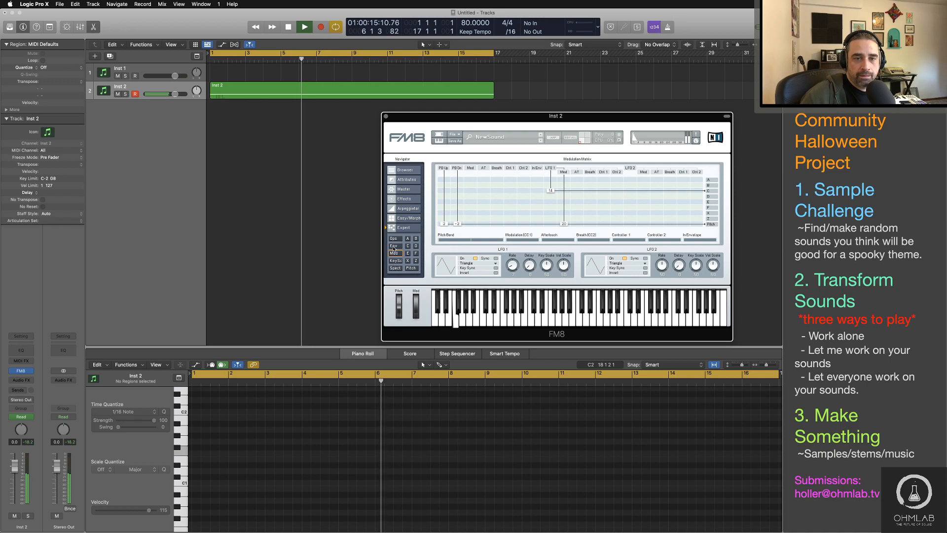
pyautogui.click(393, 238)
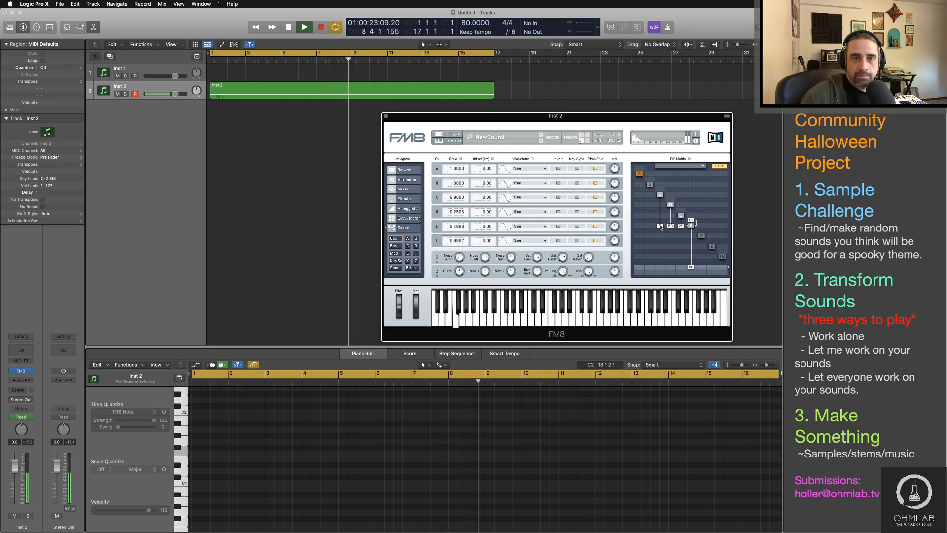
pyautogui.press('space')
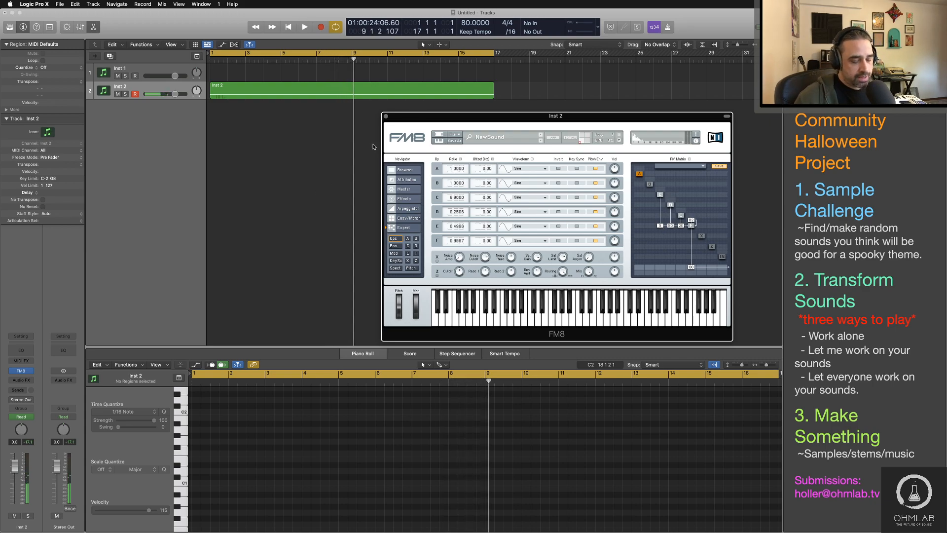
# Step: Insert a stereo ChromaVerb reverb on the Inst 2 channel strip
pyautogui.moveTo(398, 123); pyautogui.dragTo(431, 114)
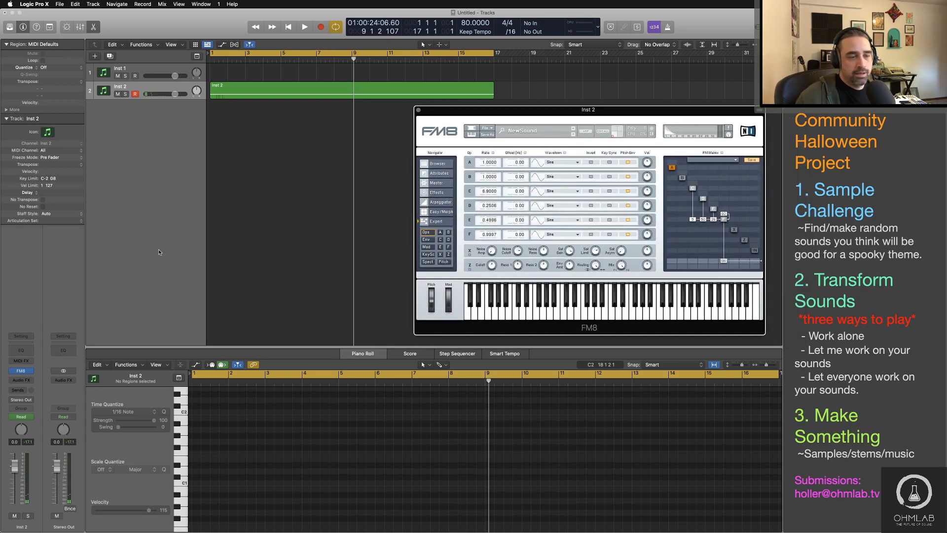
pyautogui.click(31, 380)
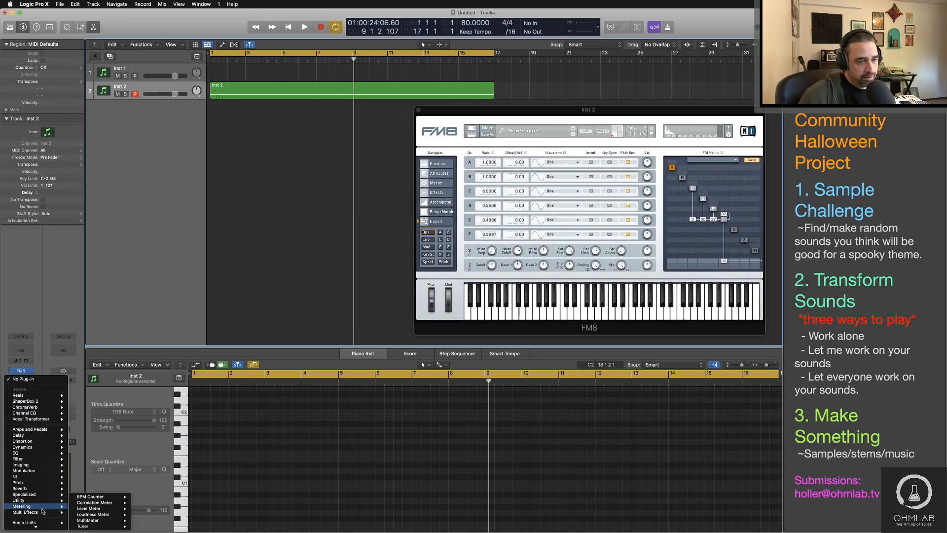
pyautogui.moveTo(46, 503)
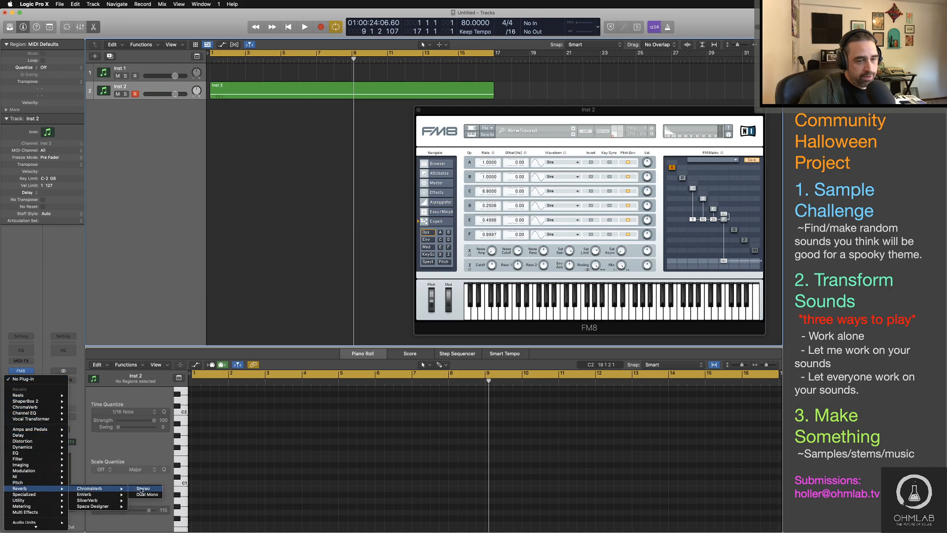
pyautogui.click(142, 489)
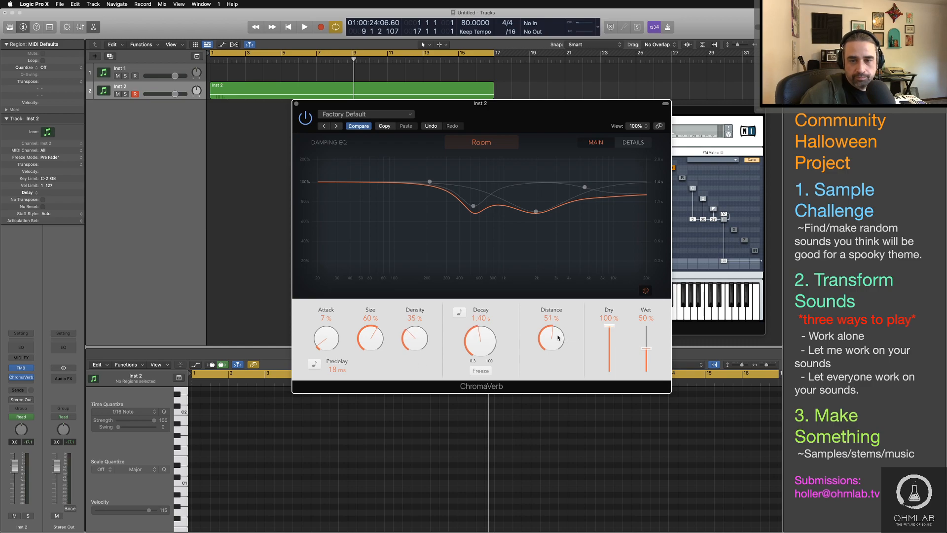
# Step: During playback, set ChromaVerb's distance to 62%, dry to 54%, wet to 73% and the lowest damping band to 20 Hz at 0.51x, then close it
pyautogui.press('space')
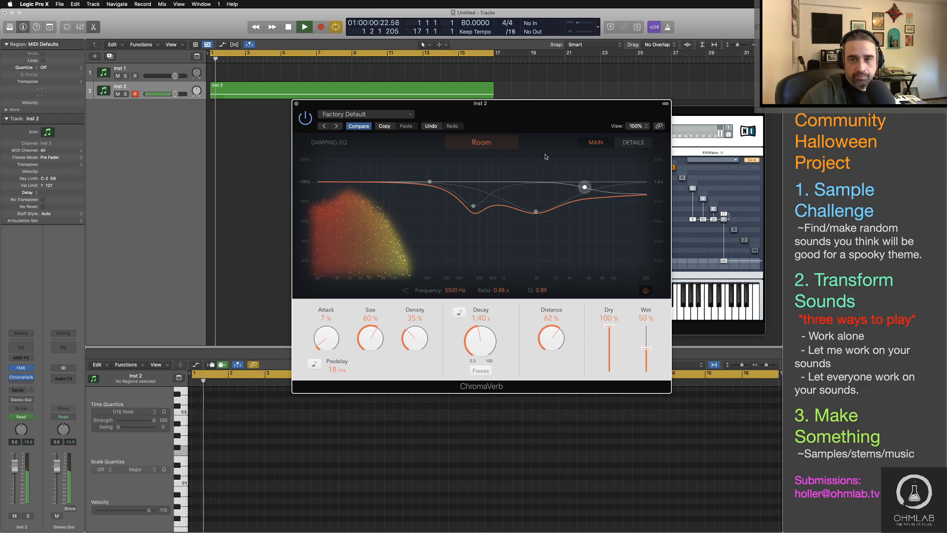
pyautogui.moveTo(409, 190); pyautogui.dragTo(299, 223)
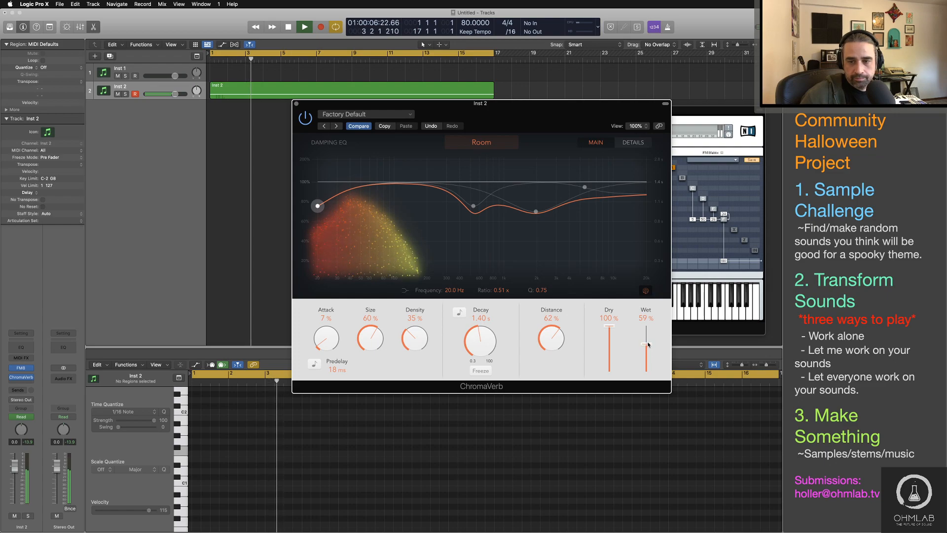
pyautogui.moveTo(646, 346)
pyautogui.mouseDown()
pyautogui.moveTo(609, 329)
pyautogui.moveTo(606, 348)
pyautogui.moveTo(650, 341)
pyautogui.mouseUp()
pyautogui.press('space')
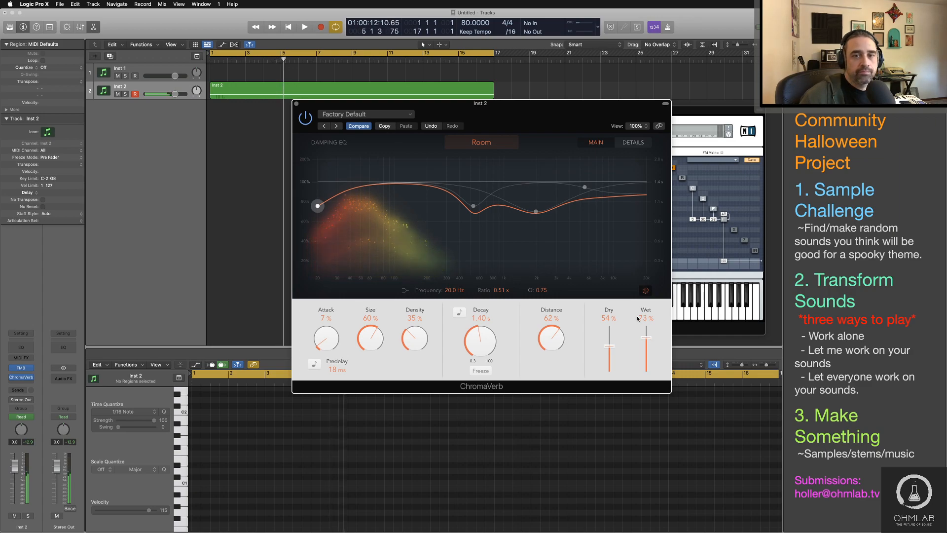
pyautogui.press('space')
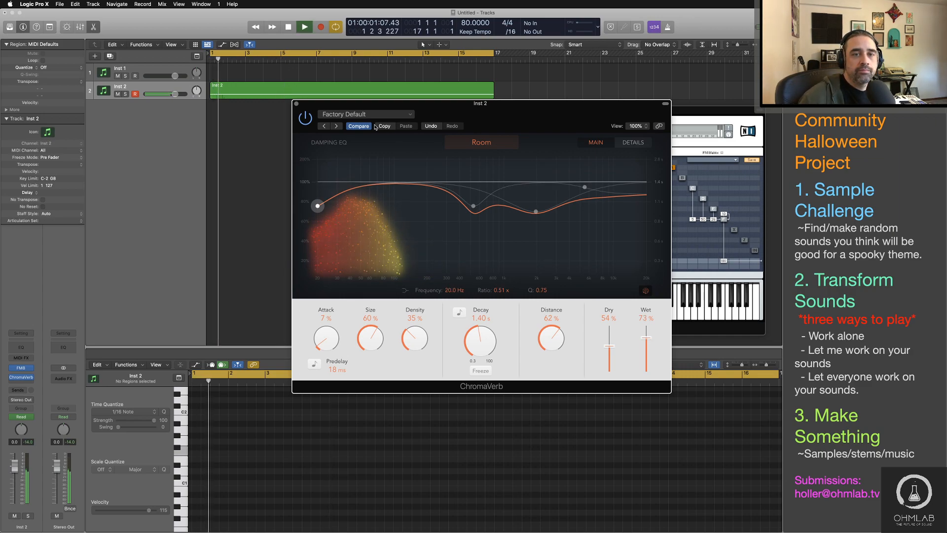
pyautogui.moveTo(361, 109); pyautogui.dragTo(400, 136)
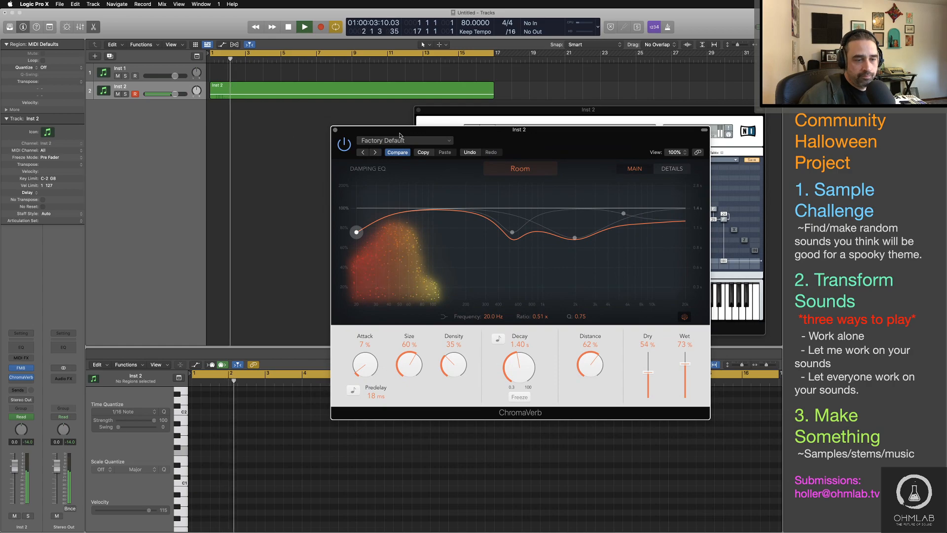
pyautogui.press('super+w')
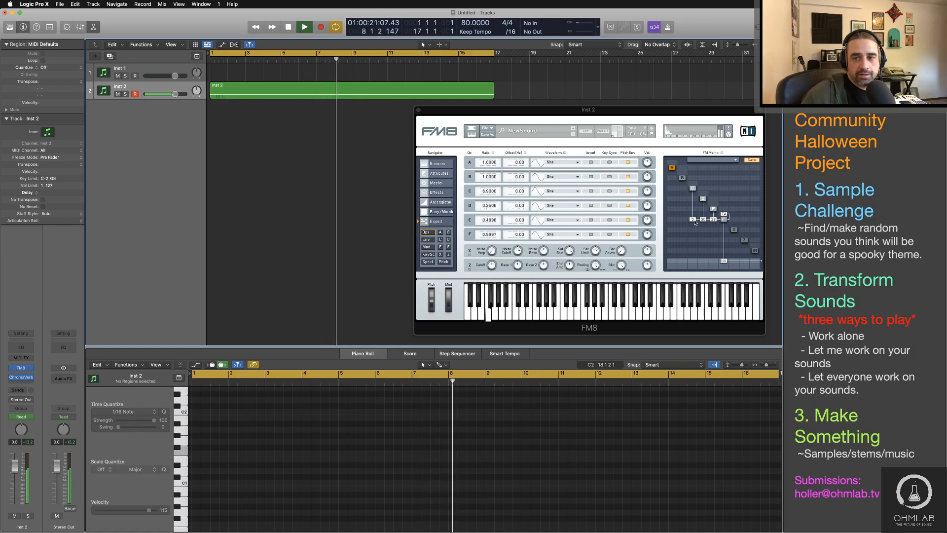
# Step: Add a small amount of self-feedback to operator C in the FM matrix during playback, and stop the region
pyautogui.click(696, 186)
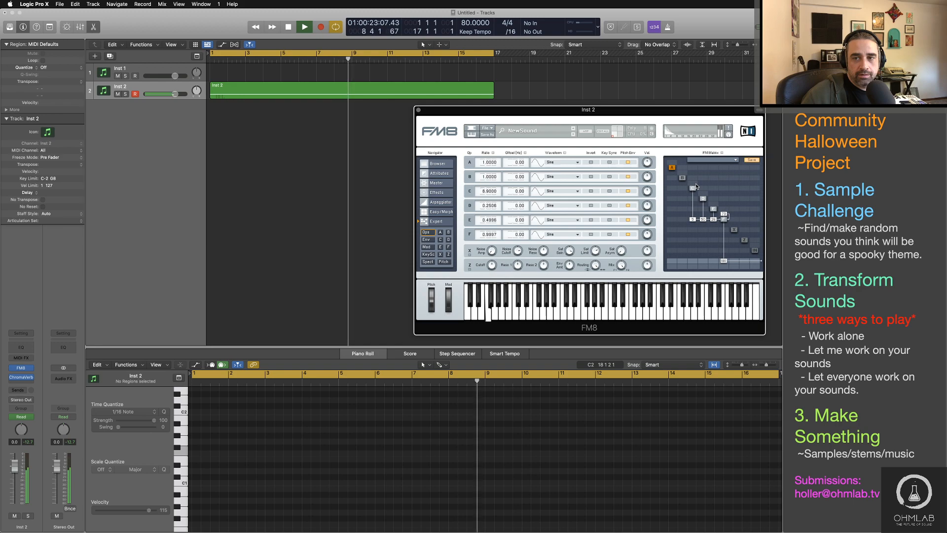
pyautogui.moveTo(697, 187); pyautogui.dragTo(697, 184)
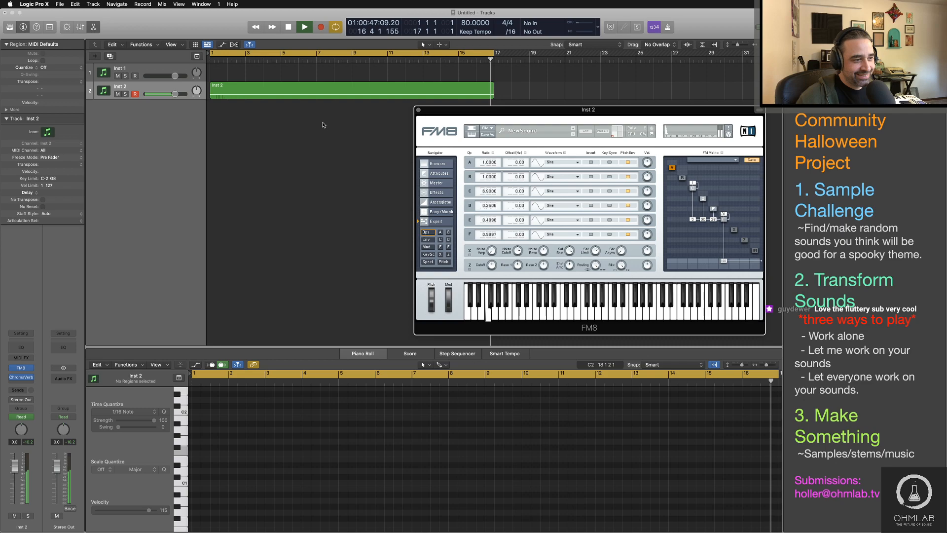
pyautogui.press('space')
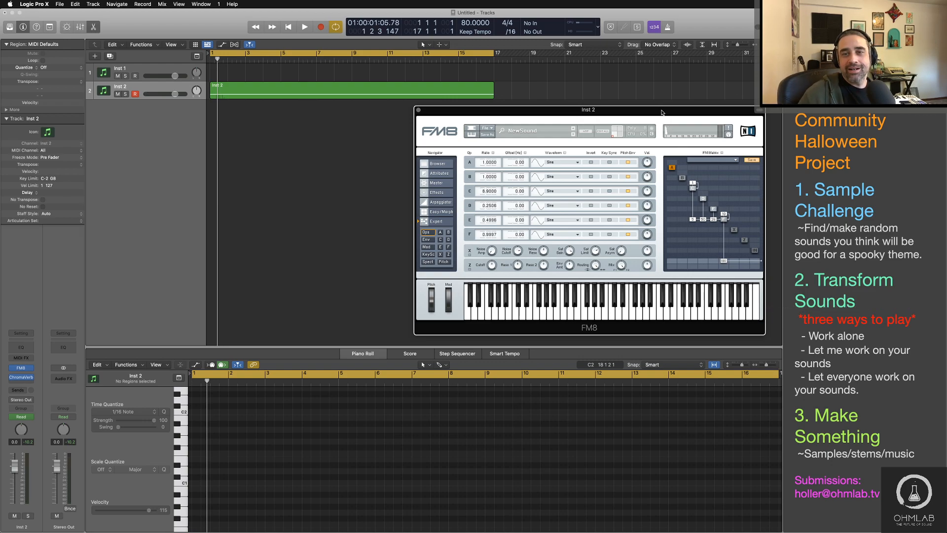
pyautogui.moveTo(662, 112); pyautogui.dragTo(639, 115)
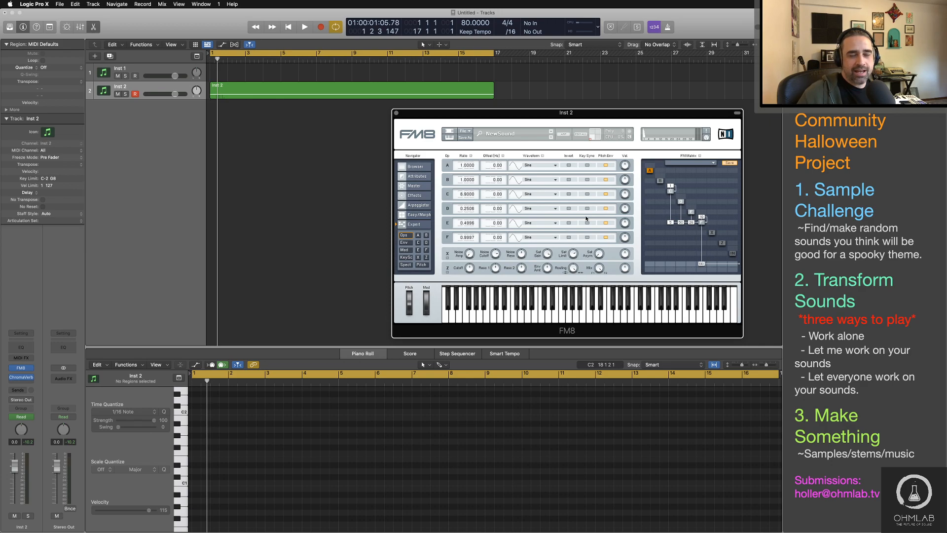
# Step: Switch to Finder and close the Sound Packs and "nova" search windows, moving the Kits window clear of the others
pyautogui.press('super+Tab')
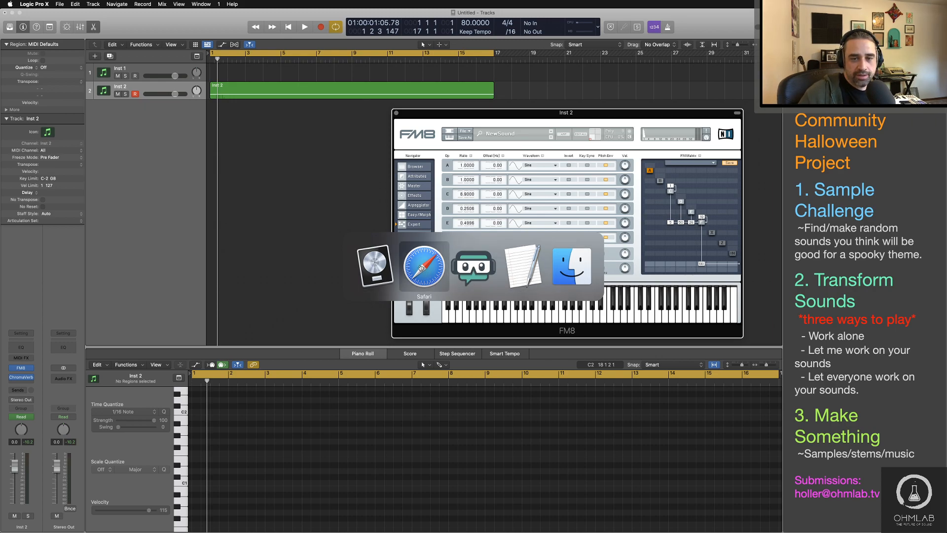
pyautogui.click(569, 266)
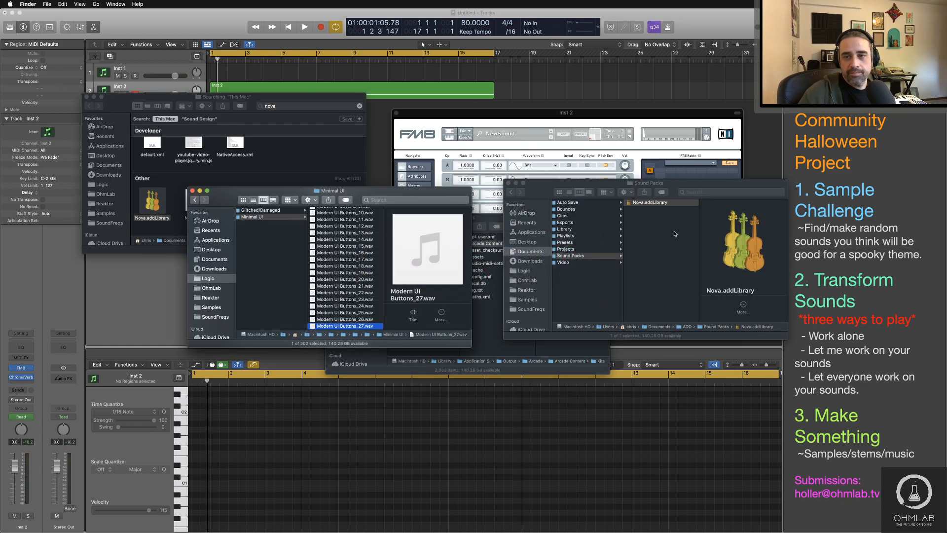
pyautogui.click(508, 183)
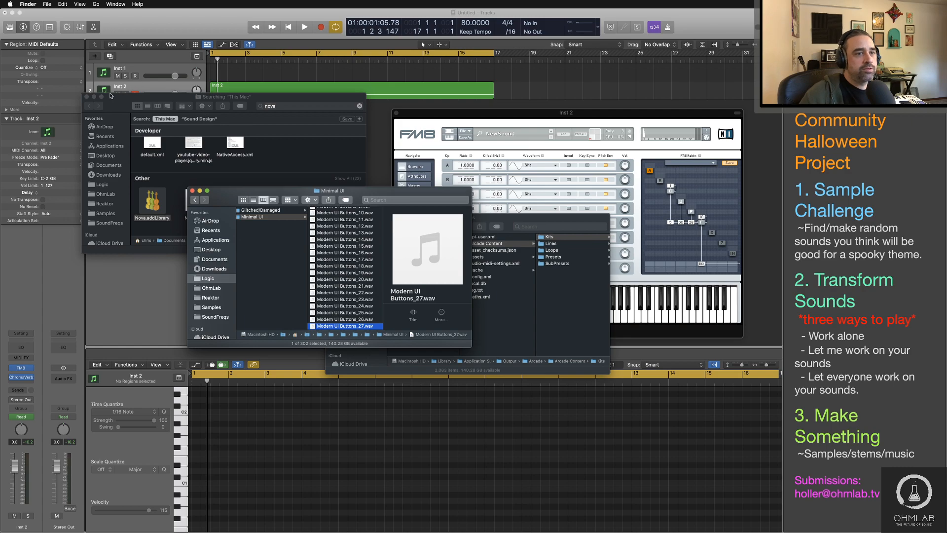
pyautogui.click(87, 96)
pyautogui.moveTo(561, 214); pyautogui.dragTo(727, 238)
pyautogui.hscroll(-10, 671, 299)
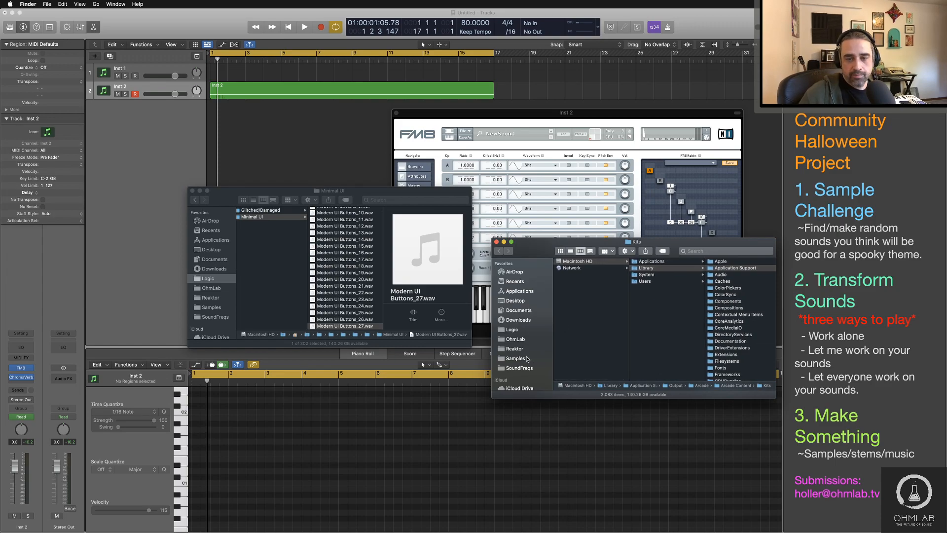
# Step: Open the Doors folder inside Samples > Sound Design and preview Heavy Closet Door.wav
pyautogui.click(515, 359)
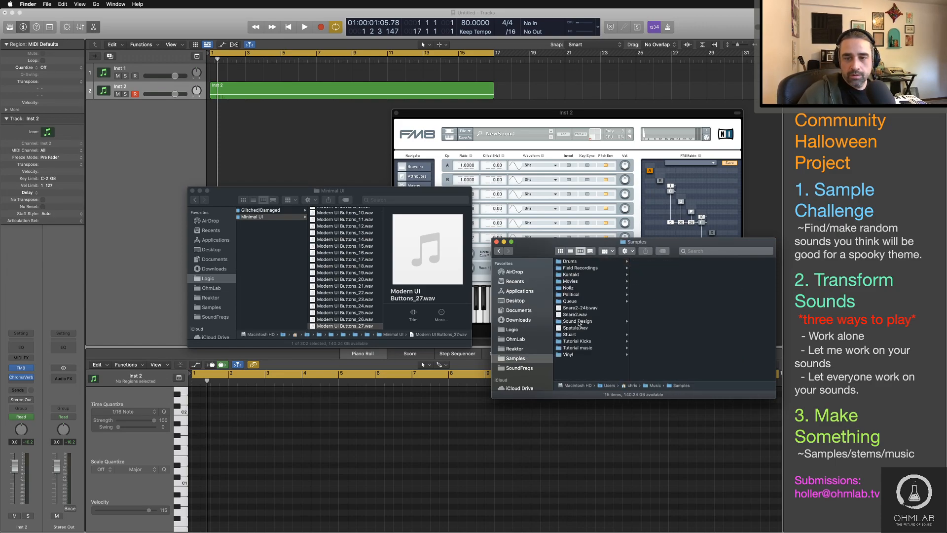
pyautogui.click(578, 321)
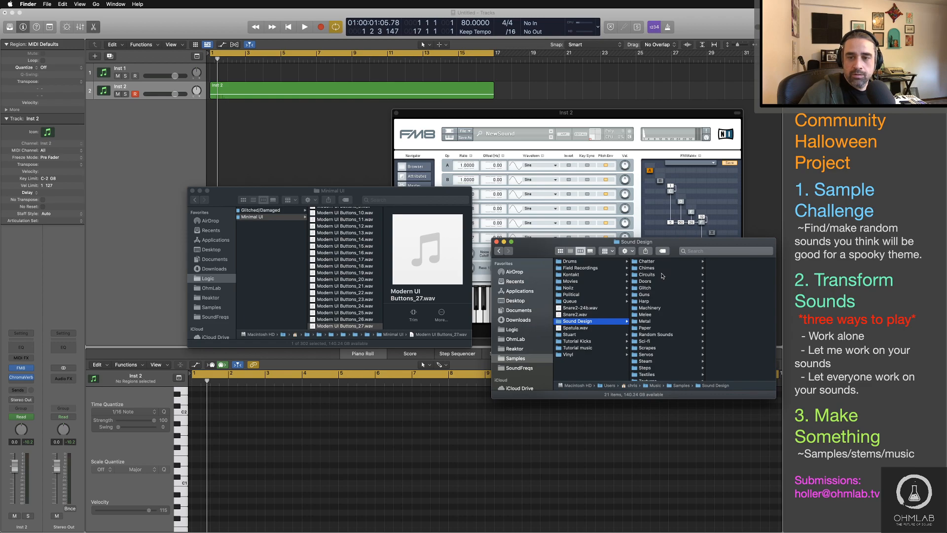
pyautogui.click(653, 282)
pyautogui.moveTo(671, 244); pyautogui.dragTo(540, 228)
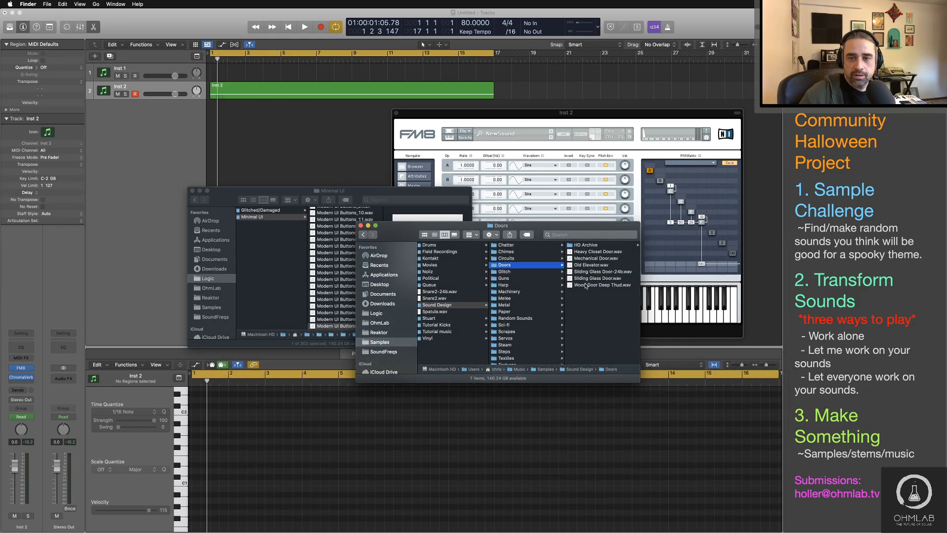
pyautogui.click(584, 252)
pyautogui.press('space')
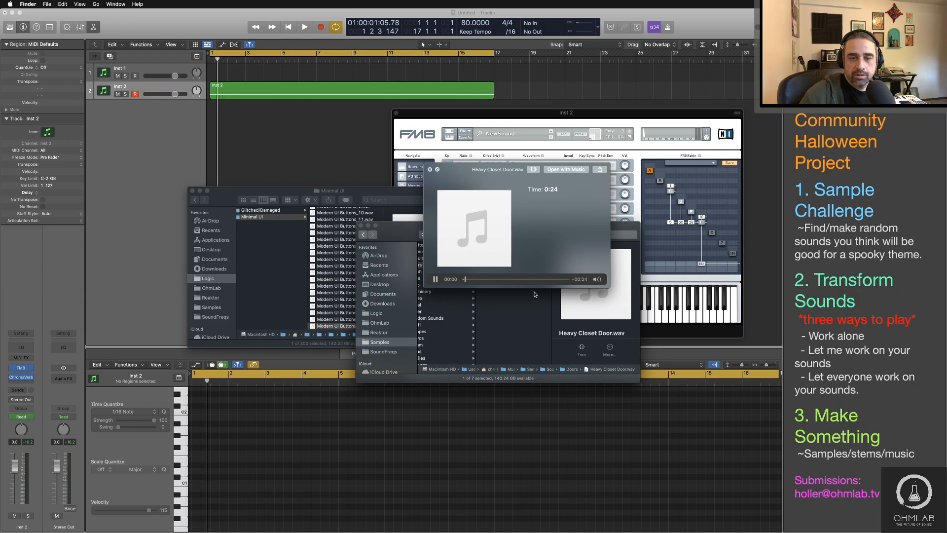
pyautogui.press('space')
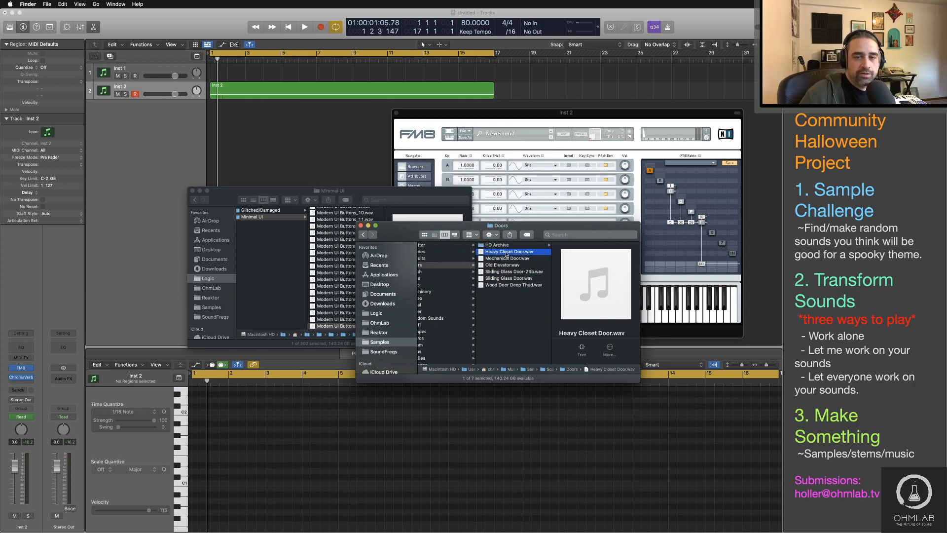
# Step: Browse to the Doors folder inside HD Archive and preview Bleachers_Metal_Open2.wav
pyautogui.click(506, 245)
pyautogui.click(579, 246)
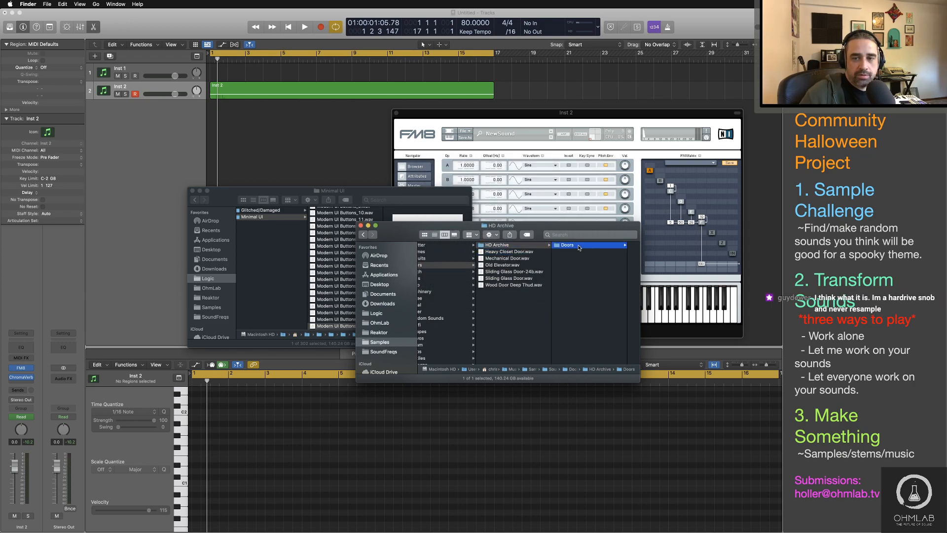
pyautogui.click(584, 252)
pyautogui.press('space')
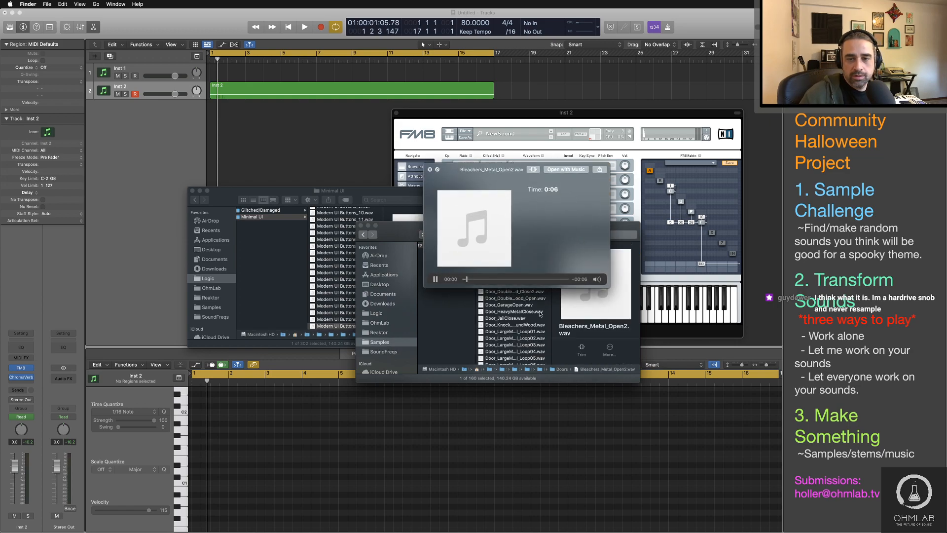
pyautogui.scroll(-2, 531, 319)
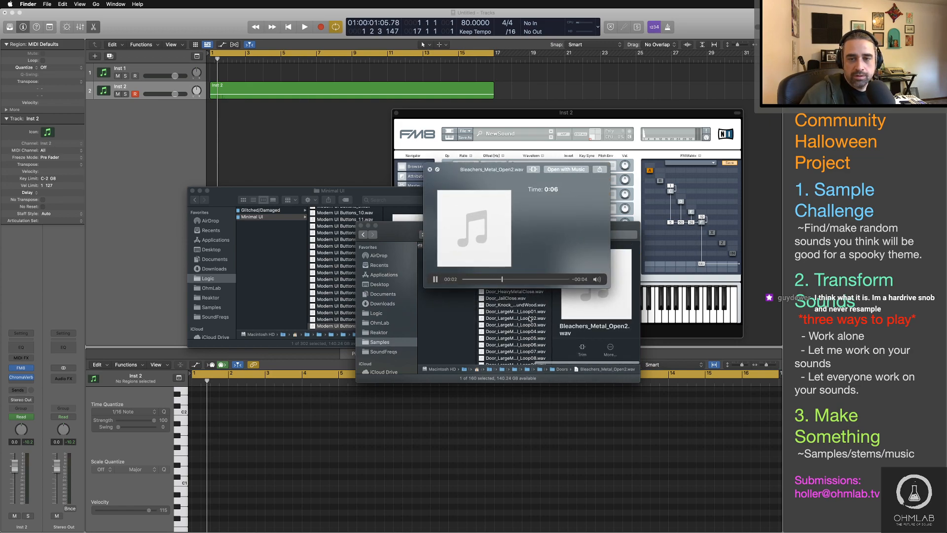
pyautogui.press('space')
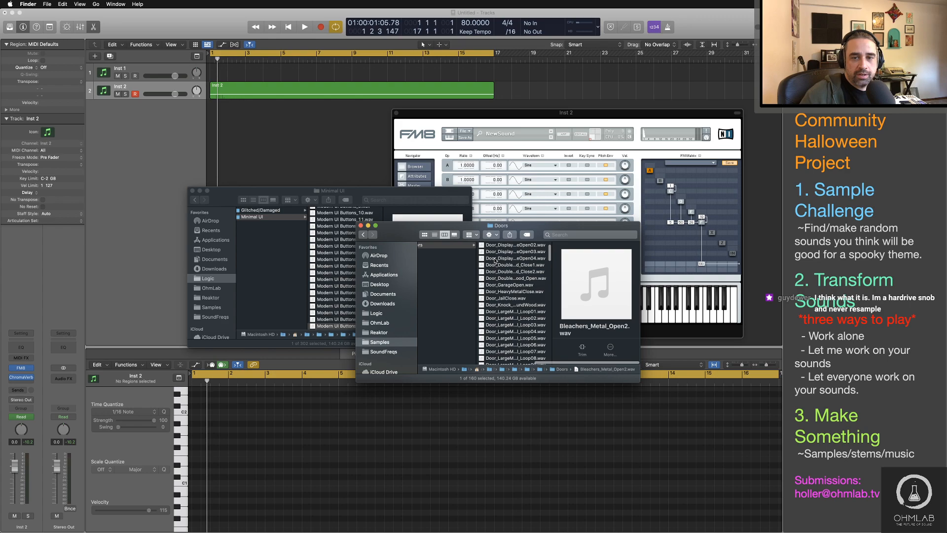
pyautogui.scroll(2, 513, 279)
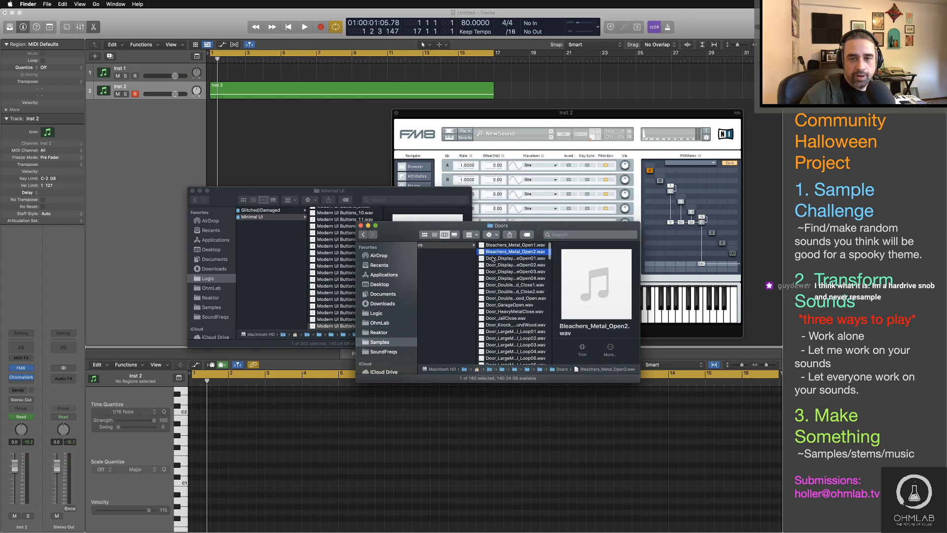
# Step: Import Bleachers_Metal_Open2.wav into the Logic Pro project at bar 1 on a new audio track below Inst 2
pyautogui.moveTo(405, 204); pyautogui.dragTo(208, 154)
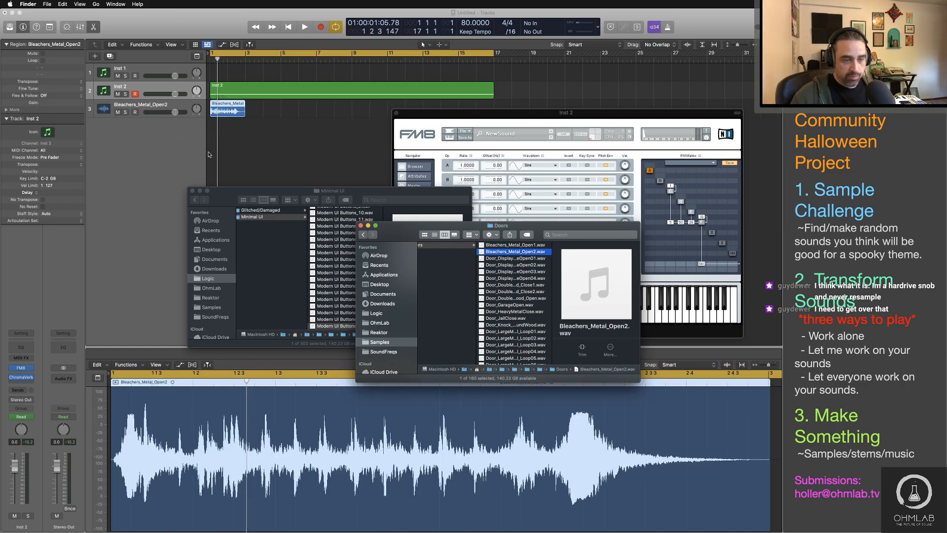
pyautogui.click(264, 126)
pyautogui.click(240, 113)
# Step: Set the Bleachers_Metal_Open2 track's Flex mode to Speed (FX)
pyautogui.click(178, 106)
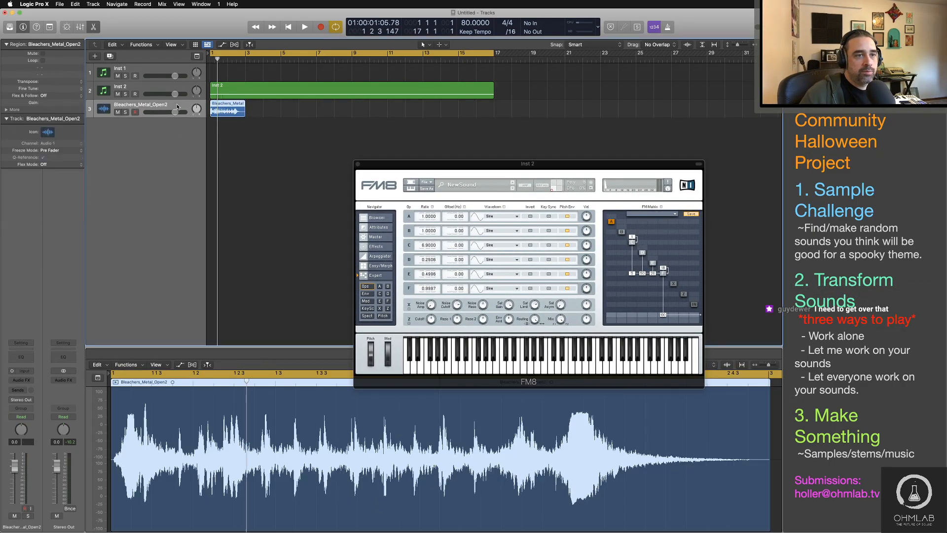
pyautogui.click(43, 164)
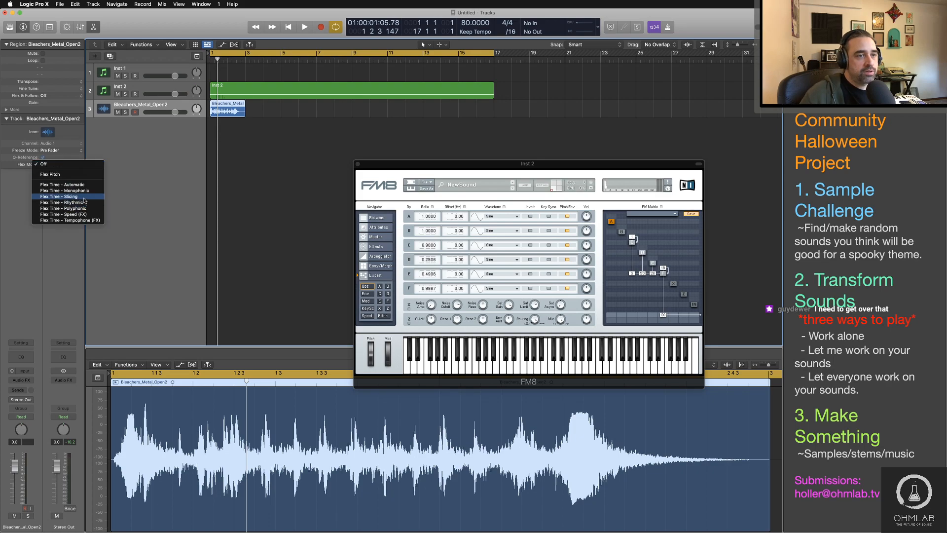
pyautogui.click(88, 216)
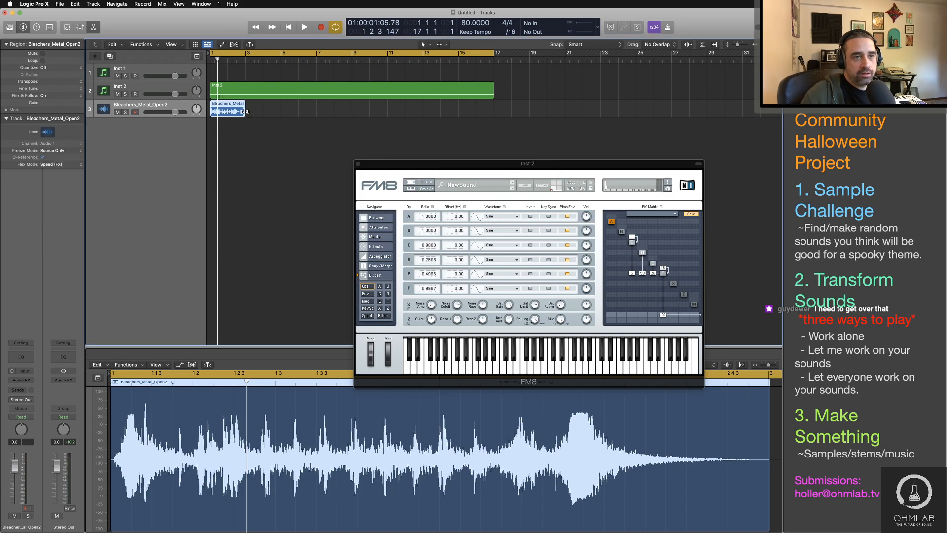
# Step: Try time-stretching the Bleachers_Metal_Open2 region to 16 bars and play it from the start, then undo the stretch
pyautogui.moveTo(243, 111); pyautogui.dragTo(493, 112)
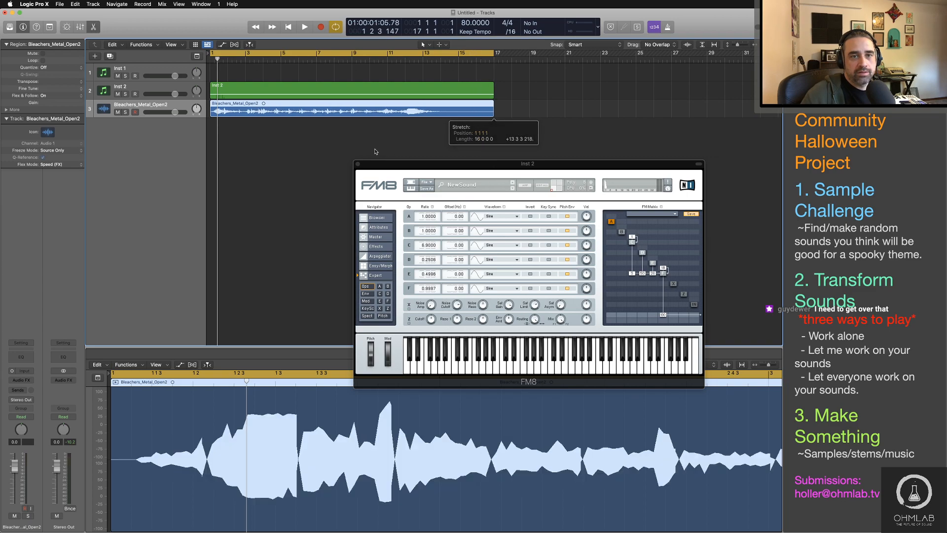
pyautogui.click(374, 150)
pyautogui.press('Return')
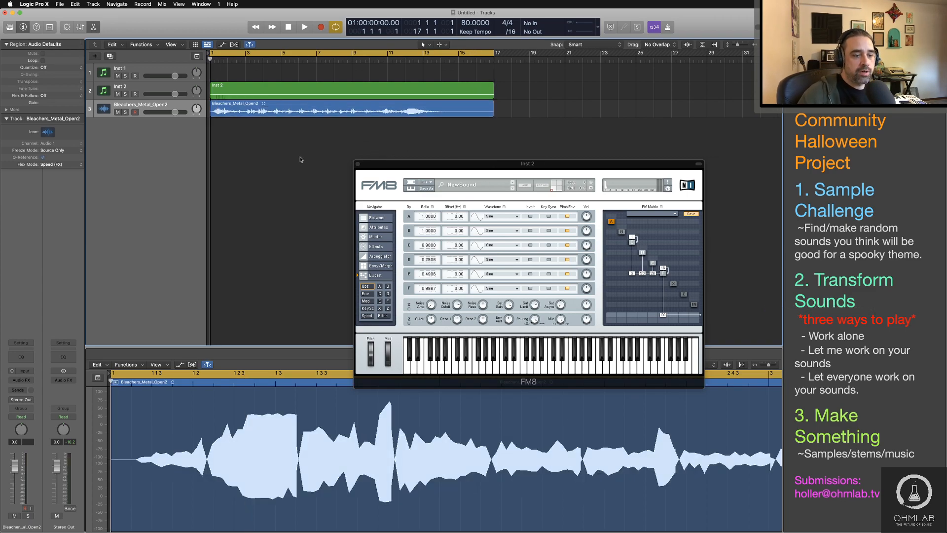
pyautogui.press('space')
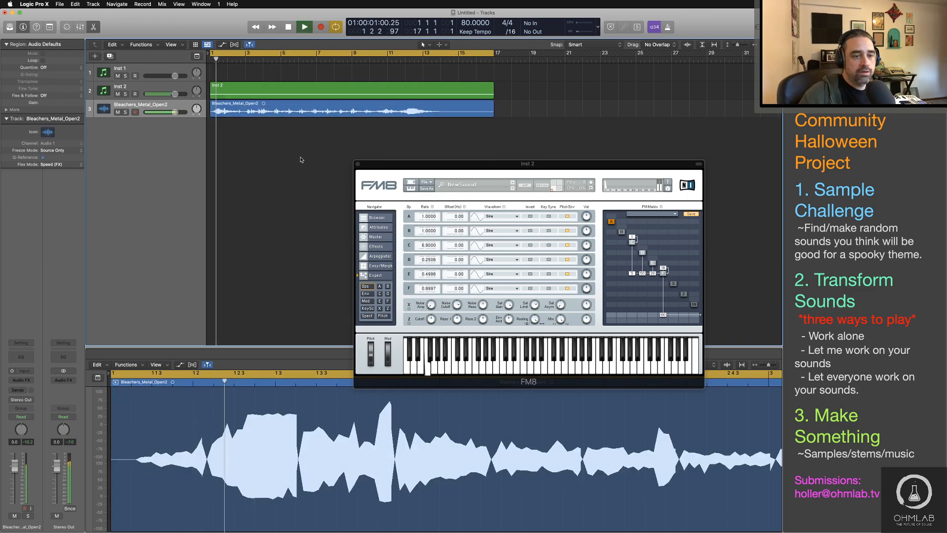
pyautogui.press('super+z')
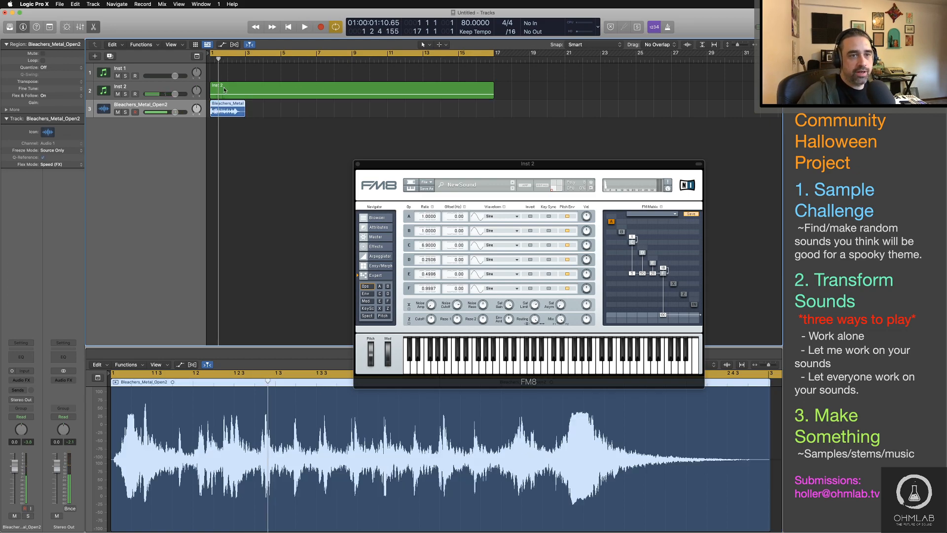
# Step: Try time-stretching the Bleachers_Metal_Open2 region to end at bar 7, audition it, and undo the stretch
pyautogui.moveTo(244, 112); pyautogui.dragTo(316, 112)
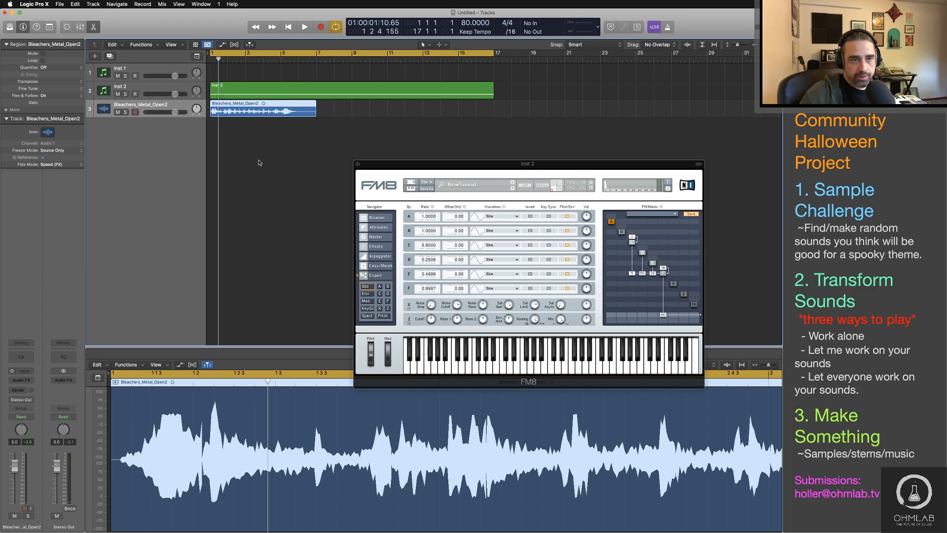
pyautogui.press('space')
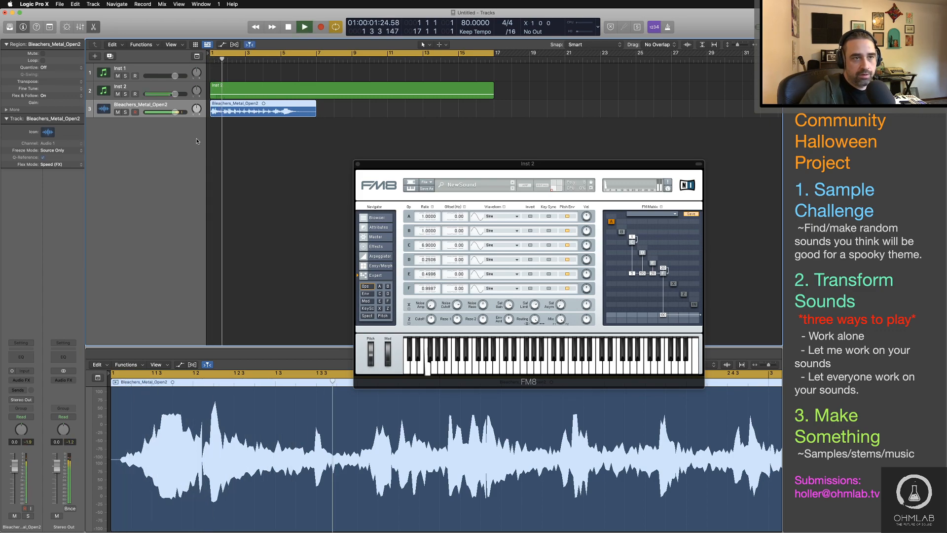
pyautogui.press('space')
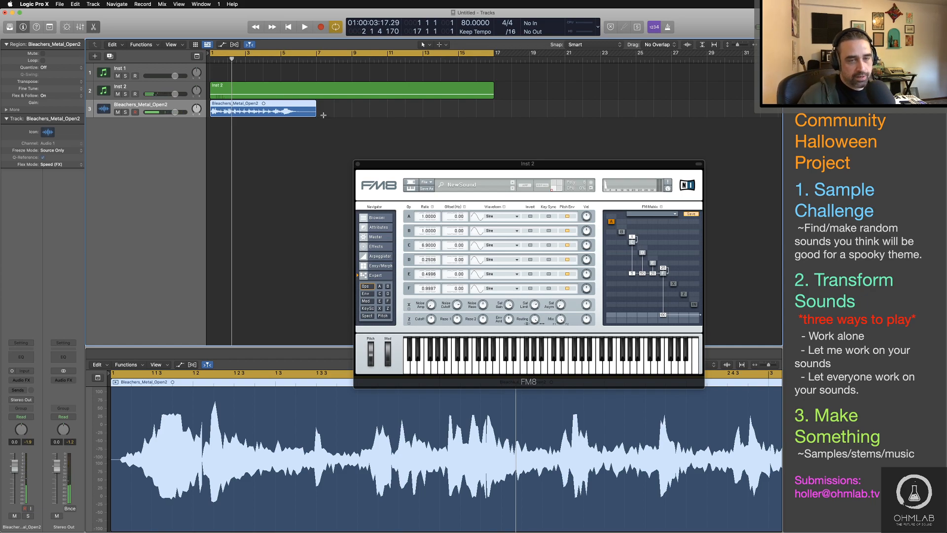
pyautogui.press('super+z')
# Step: Time-stretch the Bleachers_Metal_Open2 region to end at bar 5 and play it back
pyautogui.moveTo(243, 113); pyautogui.dragTo(281, 113)
pyautogui.press('space')
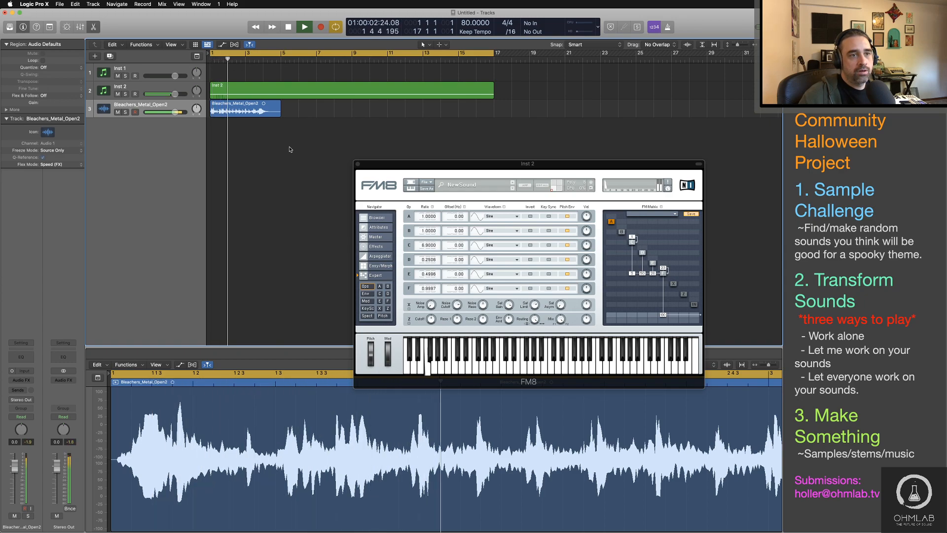
pyautogui.press('space')
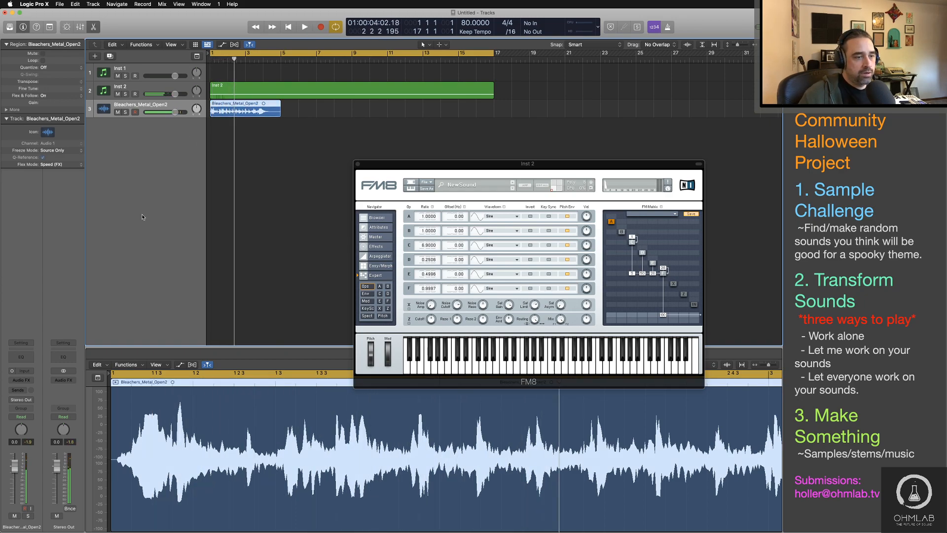
# Step: Insert a Channel EQ on the Bleachers_Metal_Open2 track with a low cut at 70.5 Hz and a high cut at 1000 Hz
pyautogui.click(25, 358)
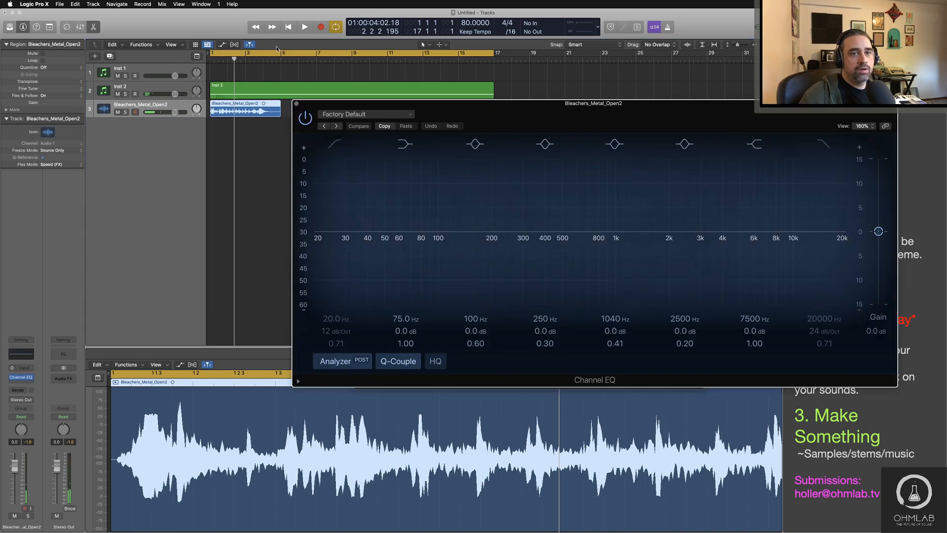
pyautogui.moveTo(576, 115); pyautogui.dragTo(525, 180)
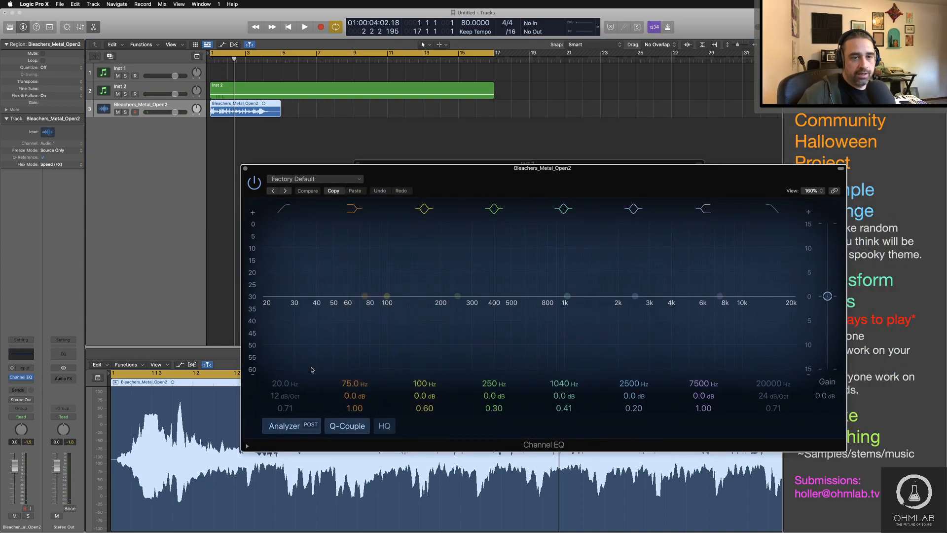
pyautogui.click(283, 210)
pyautogui.moveTo(270, 385)
pyautogui.mouseDown()
pyautogui.moveTo(271, 340)
pyautogui.moveTo(271, 377)
pyautogui.mouseUp()
pyautogui.click(771, 209)
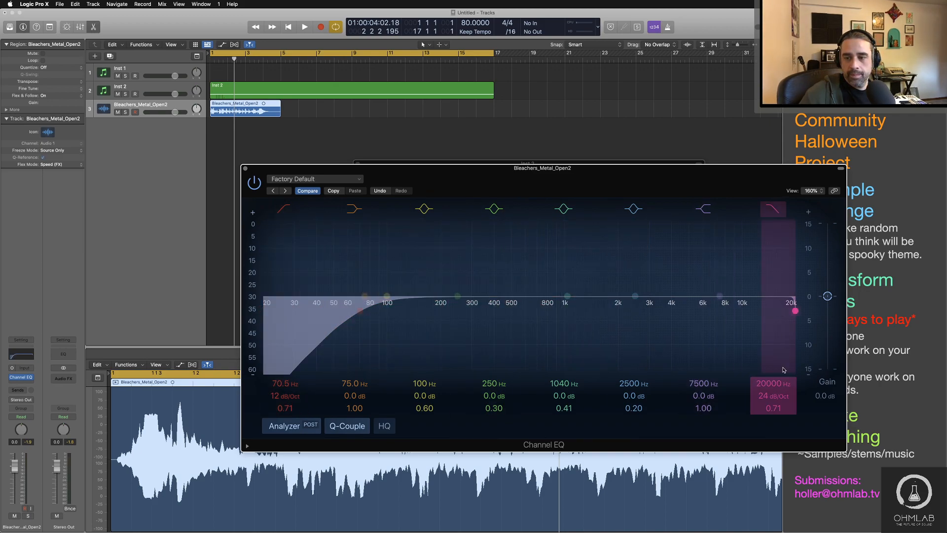
pyautogui.moveTo(770, 384); pyautogui.dragTo(770, 388)
# Step: During playback, set the EQ's low cut to 86.5 Hz and the green bell band to 486 Hz, -7.5 dB, Q 0.64
pyautogui.press('space')
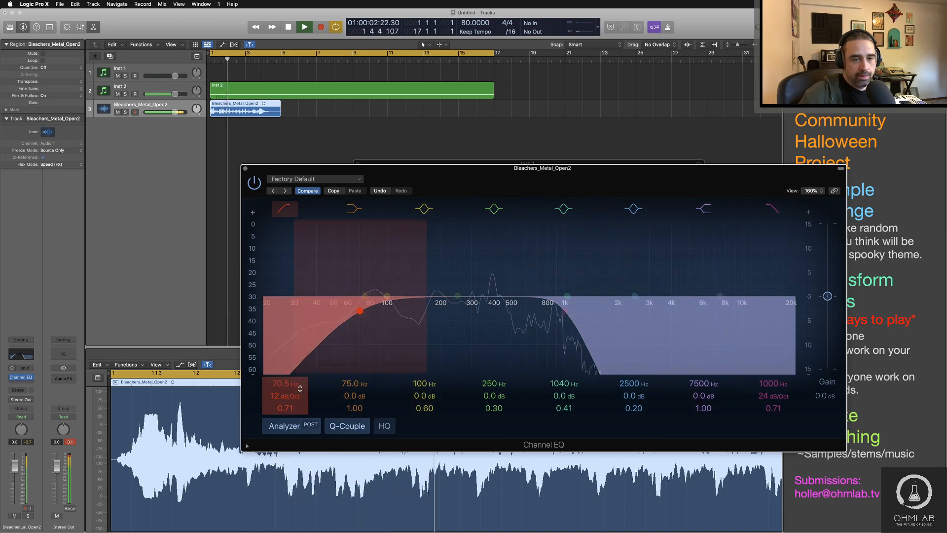
pyautogui.moveTo(285, 383); pyautogui.dragTo(285, 378)
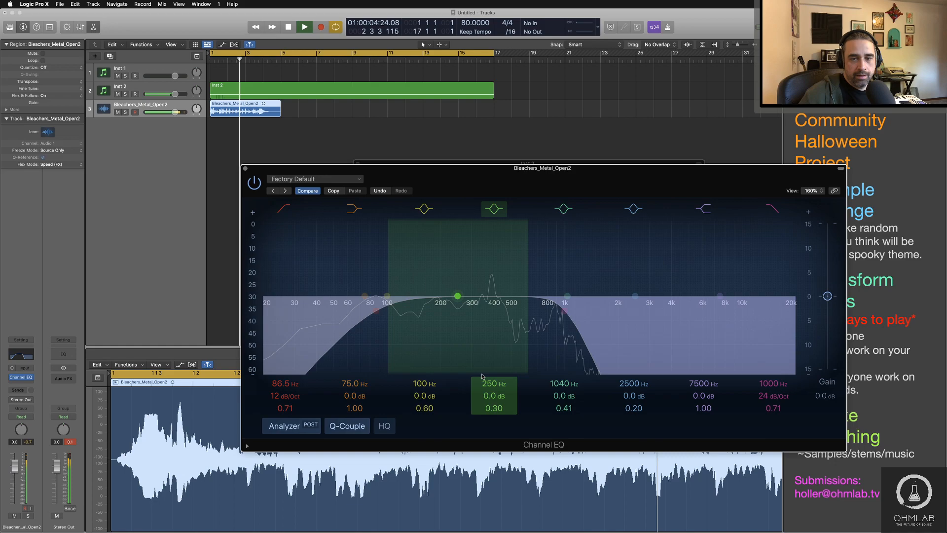
pyautogui.moveTo(482, 377); pyautogui.dragTo(526, 426)
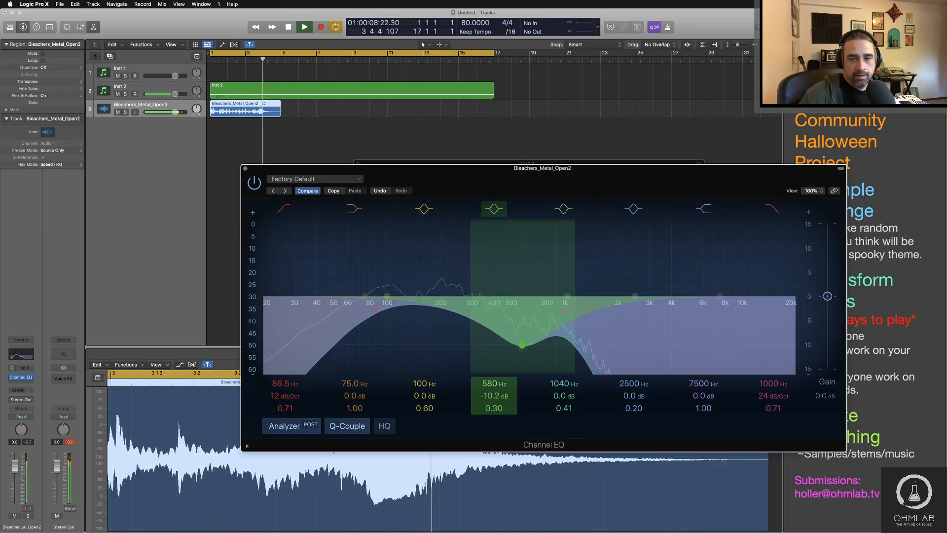
pyautogui.moveTo(493, 383)
pyautogui.mouseDown()
pyautogui.moveTo(493, 403)
pyautogui.moveTo(493, 386)
pyautogui.mouseUp()
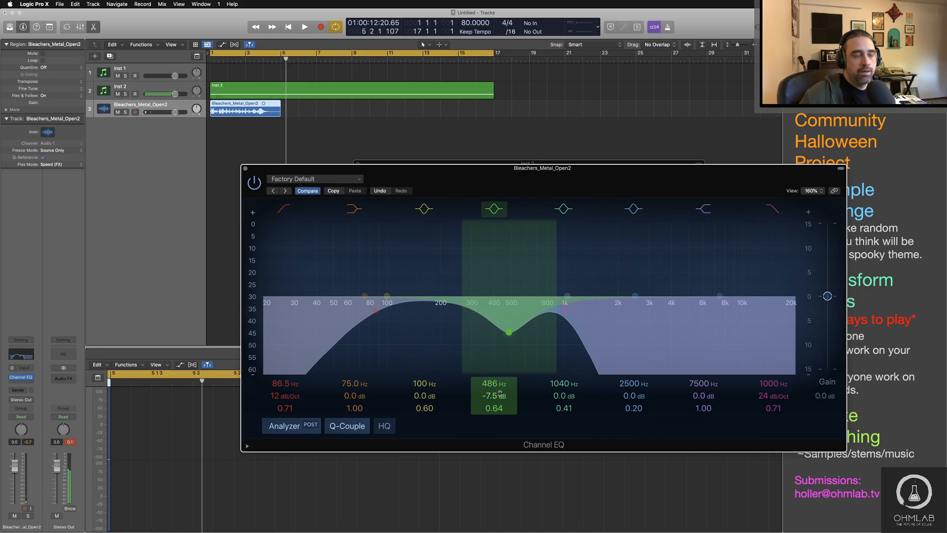
pyautogui.press('space')
# Step: Bring the Inst 2 FM8 window in front of the Channel EQ and move it higher to overlap the EQ's upper part
pyautogui.press('super+Tab')
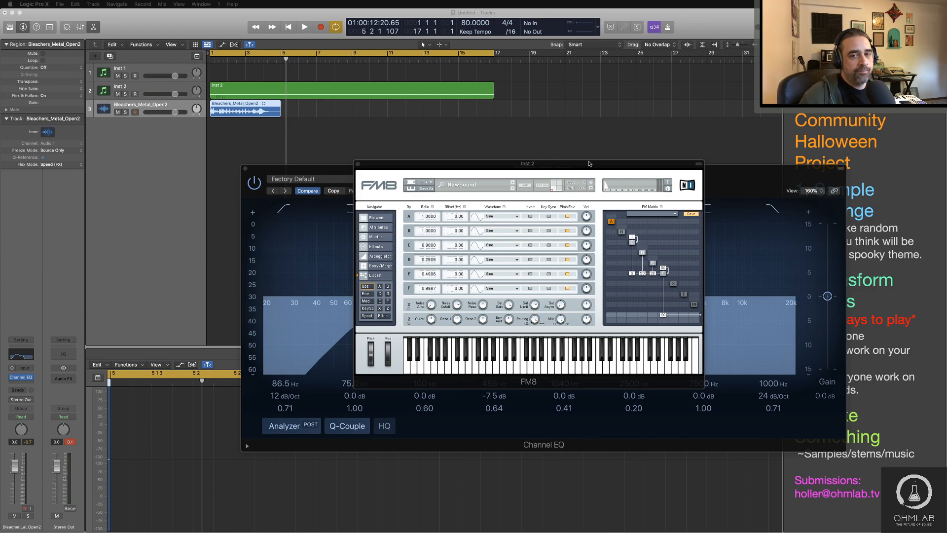
pyautogui.moveTo(589, 163); pyautogui.dragTo(650, 93)
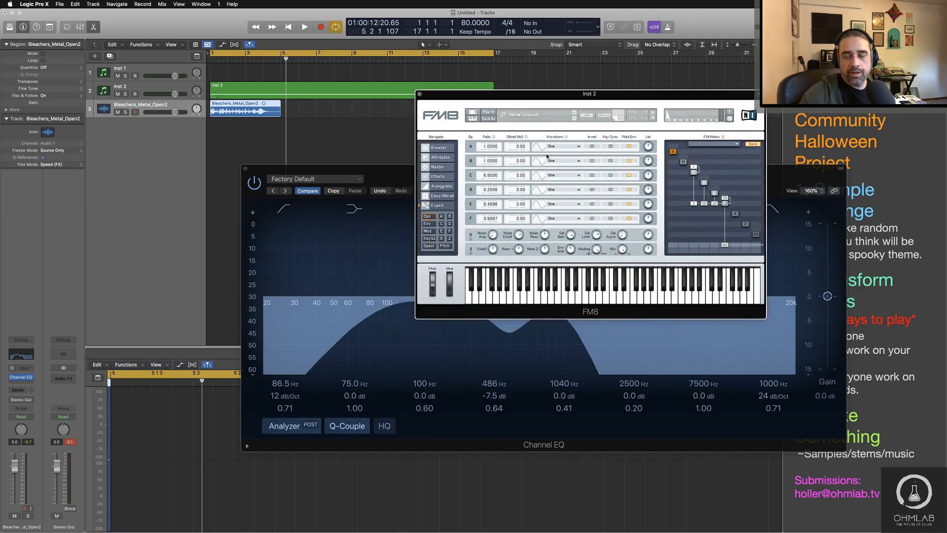
pyautogui.moveTo(513, 97); pyautogui.dragTo(486, 106)
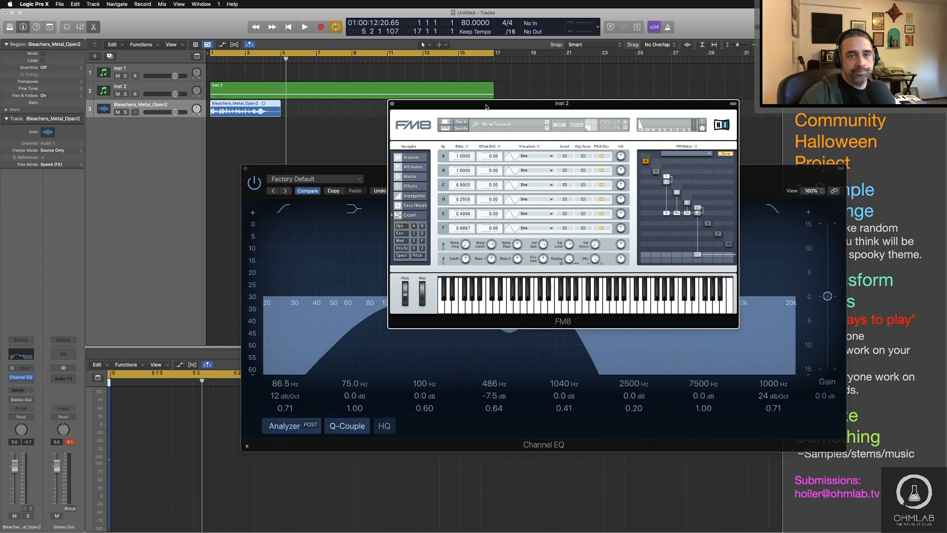
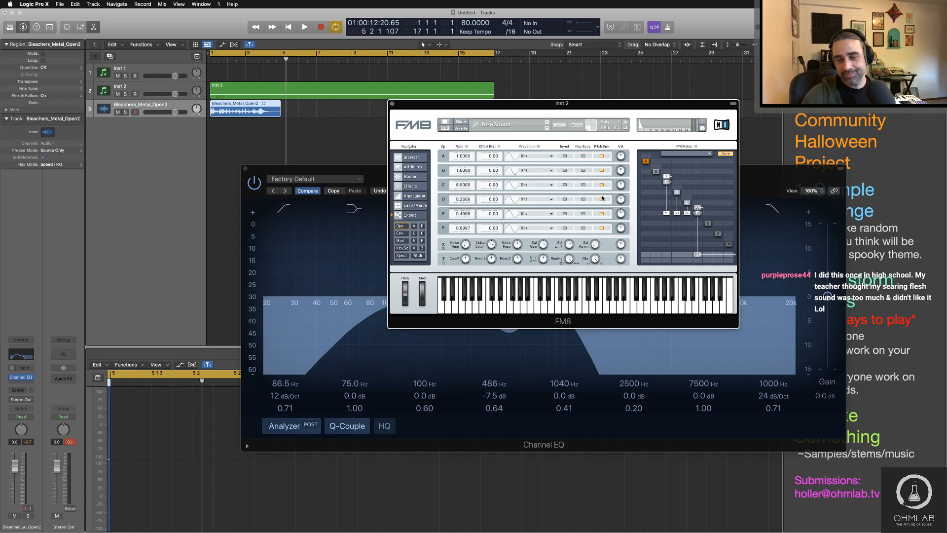
# Step: Play the project from the start and close the Inst 2 FM8 window
pyautogui.press('Return')
pyautogui.press('space')
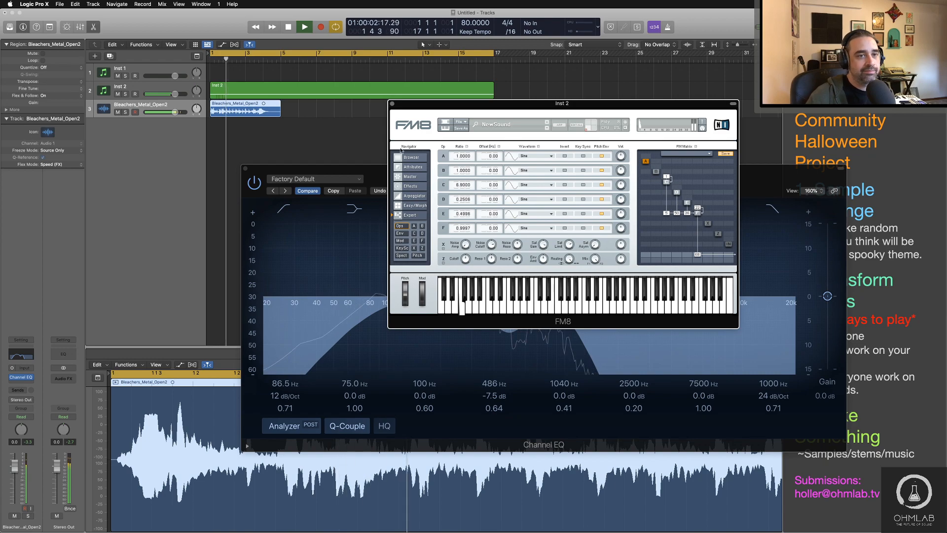
pyautogui.press('space')
pyautogui.click(393, 103)
# Step: Insert a Space Designer reverb in Mono->Stereo format after the Channel EQ on the Bleachers_Metal_Open2 track
pyautogui.click(30, 377)
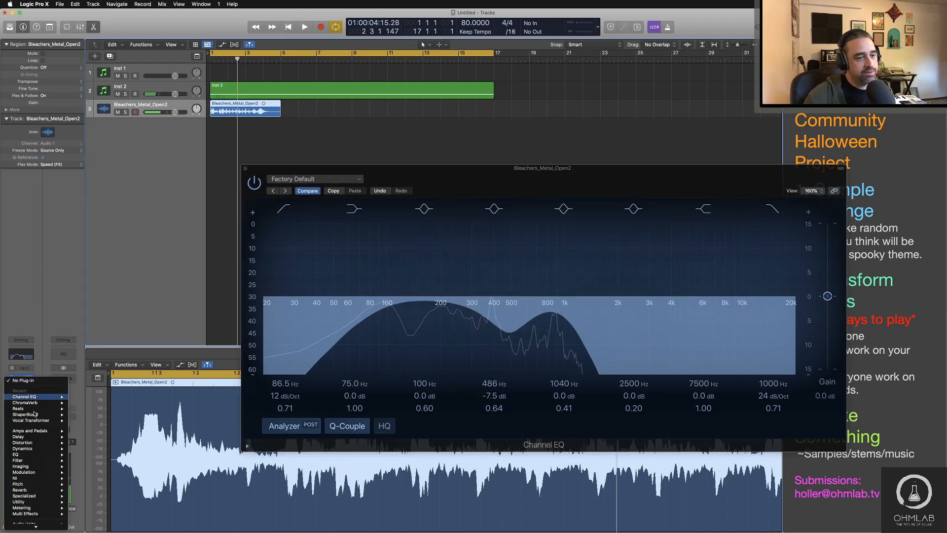
pyautogui.moveTo(18, 404)
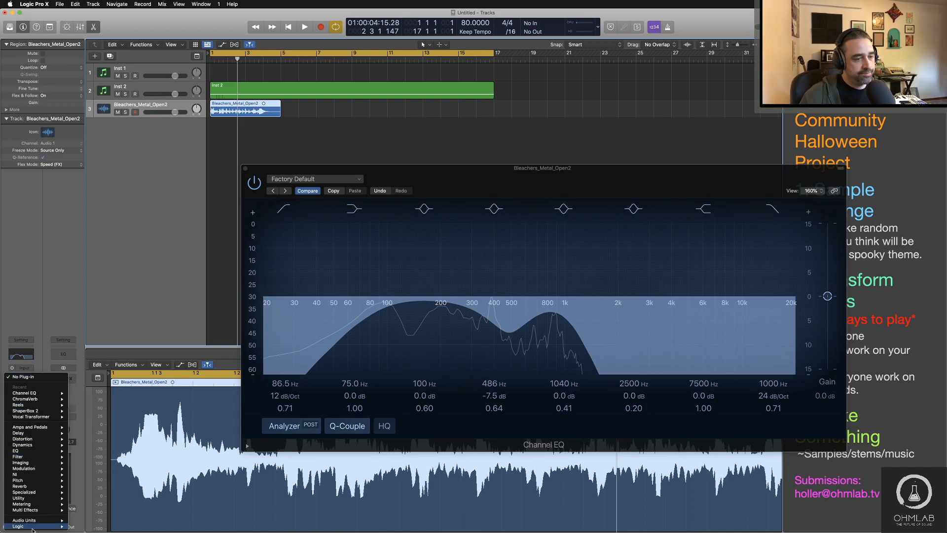
pyautogui.moveTo(38, 496)
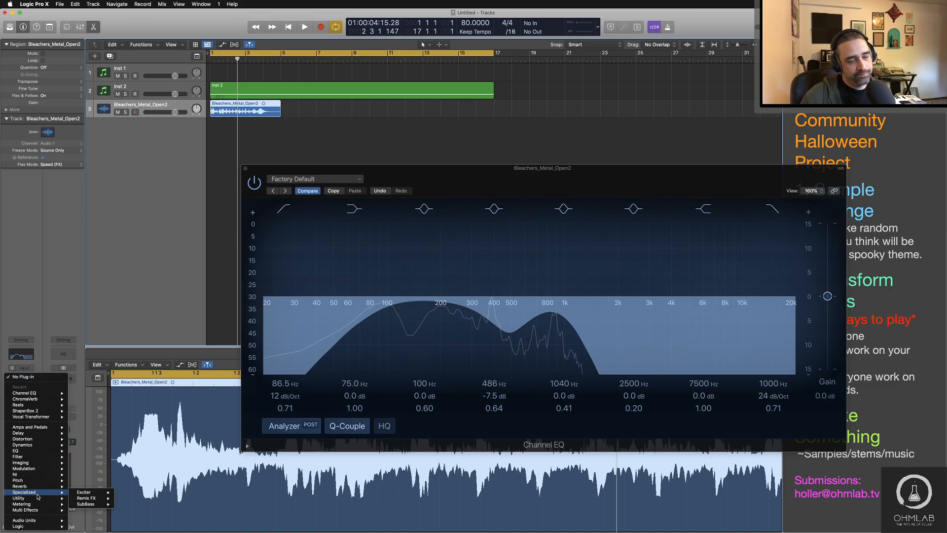
pyautogui.moveTo(99, 503)
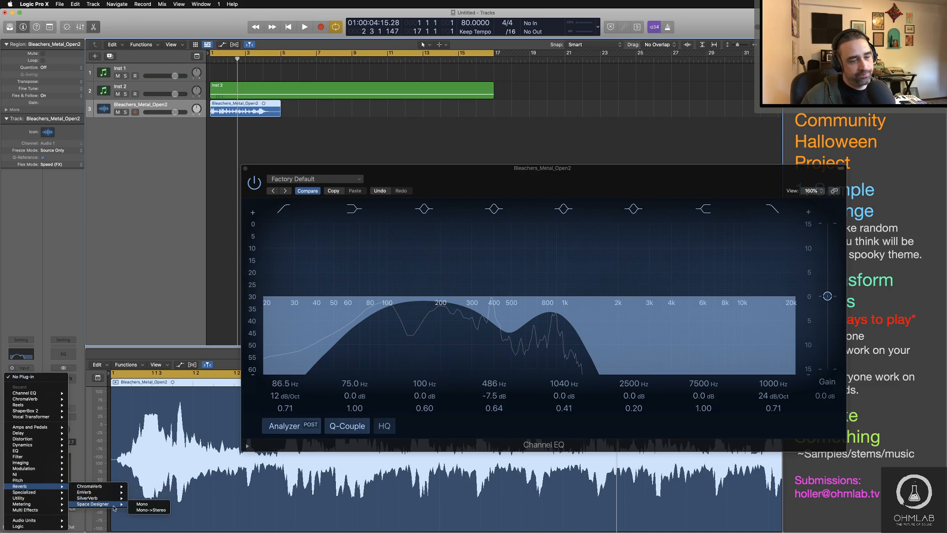
pyautogui.click(152, 510)
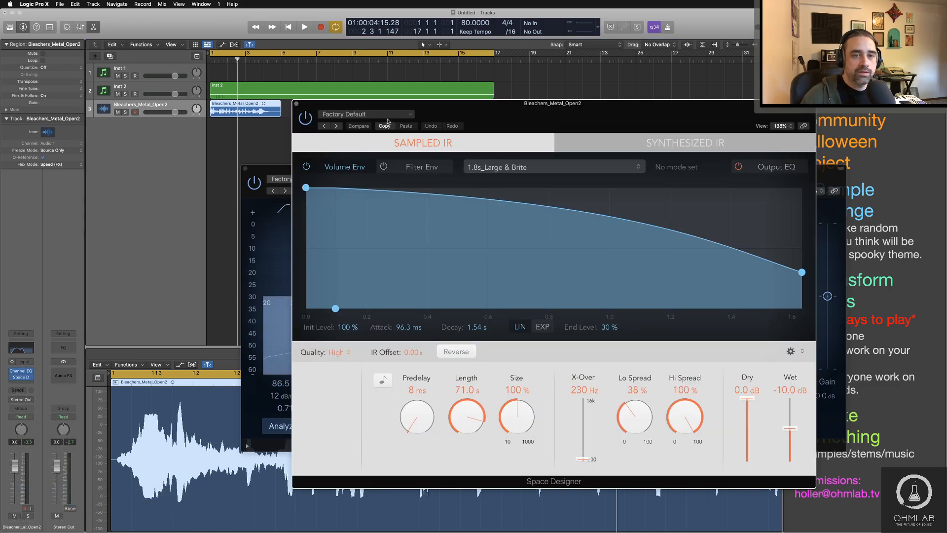
# Step: Load the Muted Steps preset from the Warped Effects textures into Space Designer and audition it
pyautogui.click(388, 115)
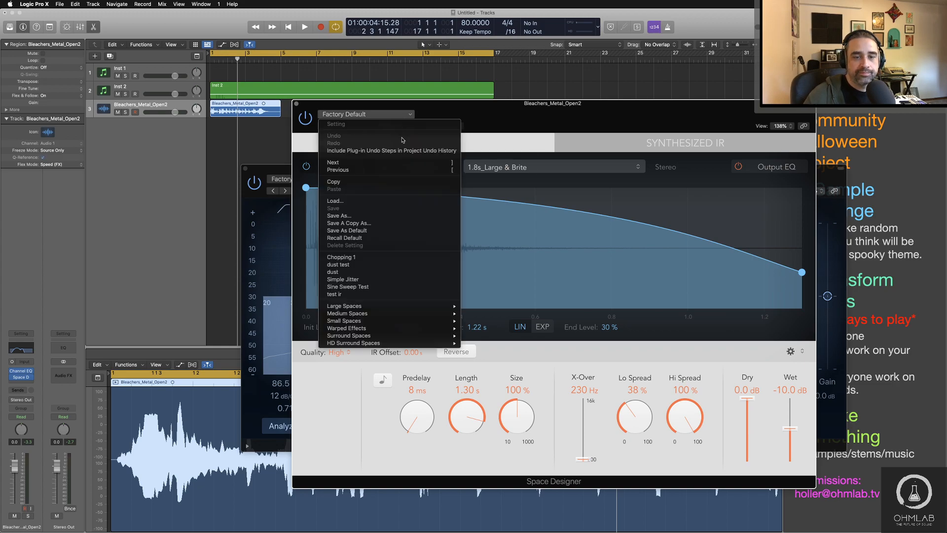
pyautogui.moveTo(390, 329)
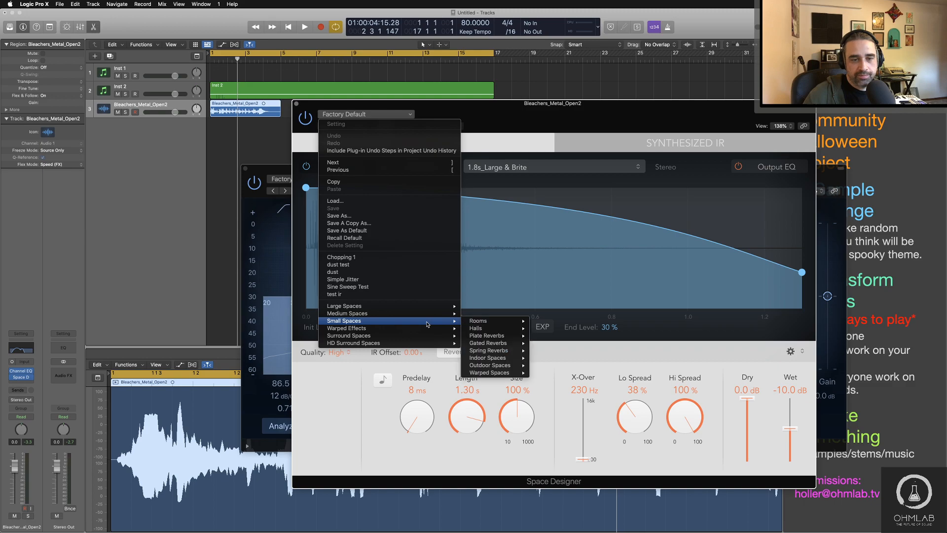
pyautogui.moveTo(495, 345)
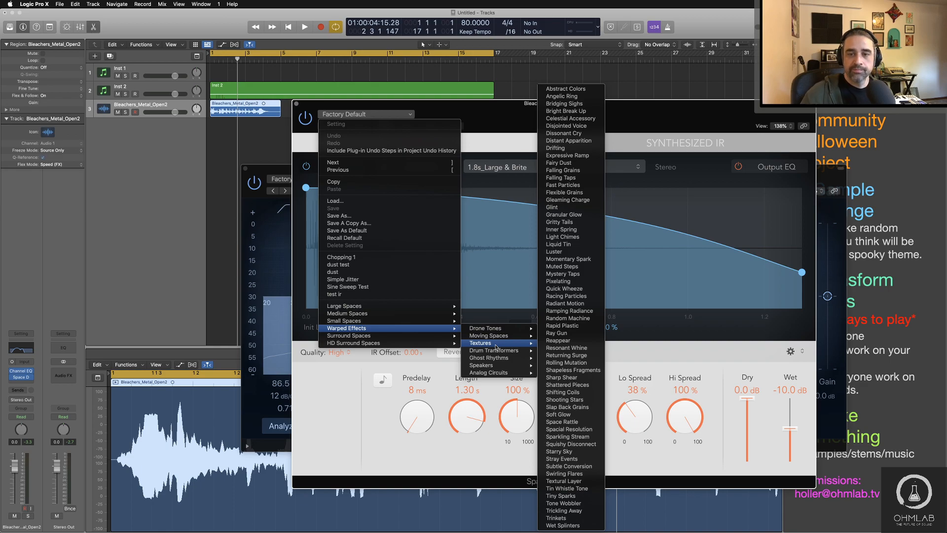
pyautogui.click(571, 267)
pyautogui.press('space')
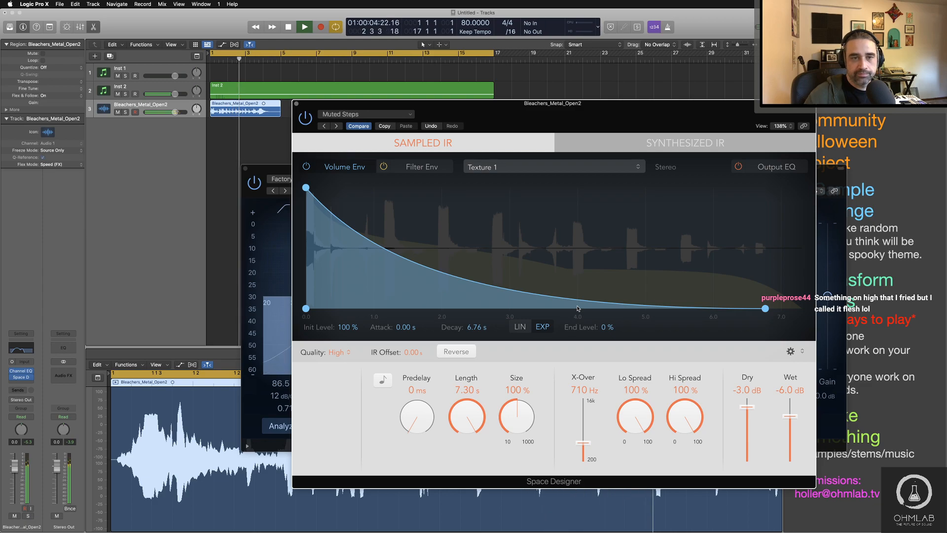
pyautogui.press('space')
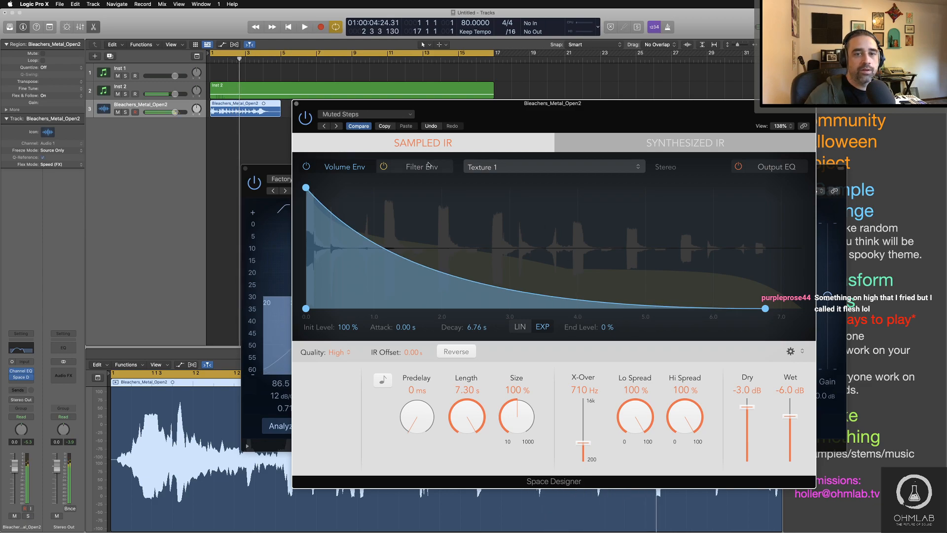
# Step: Step back through the Space Designer presets via Momentary Spark to Luster, auditioning each during playback
pyautogui.click(324, 126)
pyautogui.press('space')
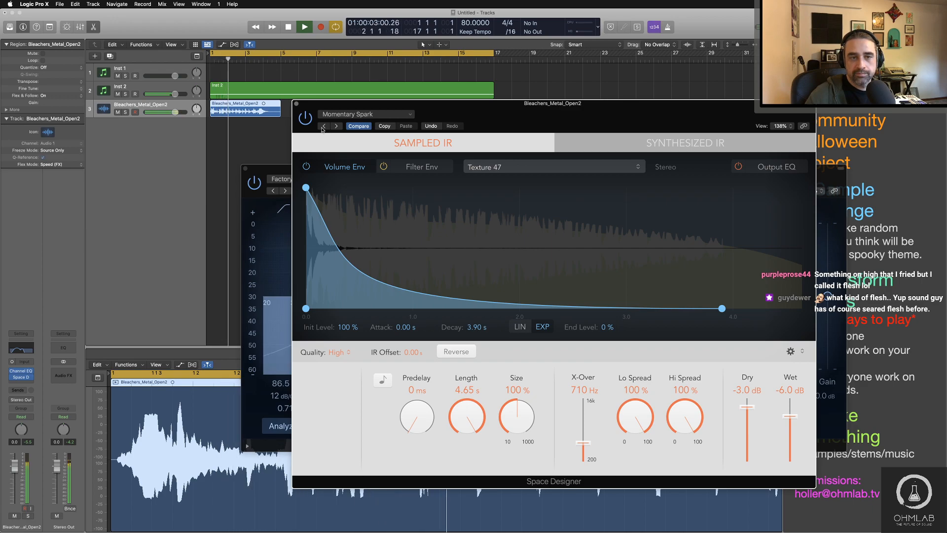
pyautogui.click(323, 126)
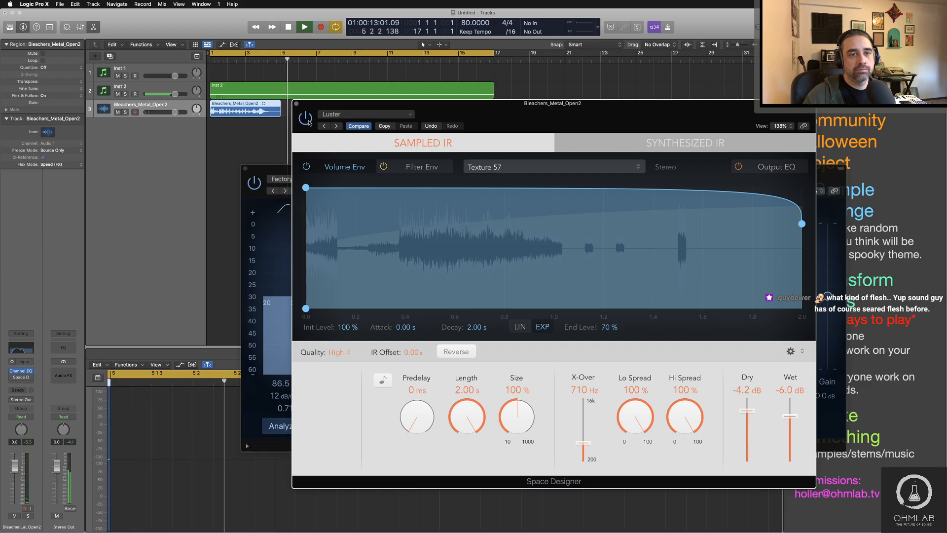
pyautogui.press('Return')
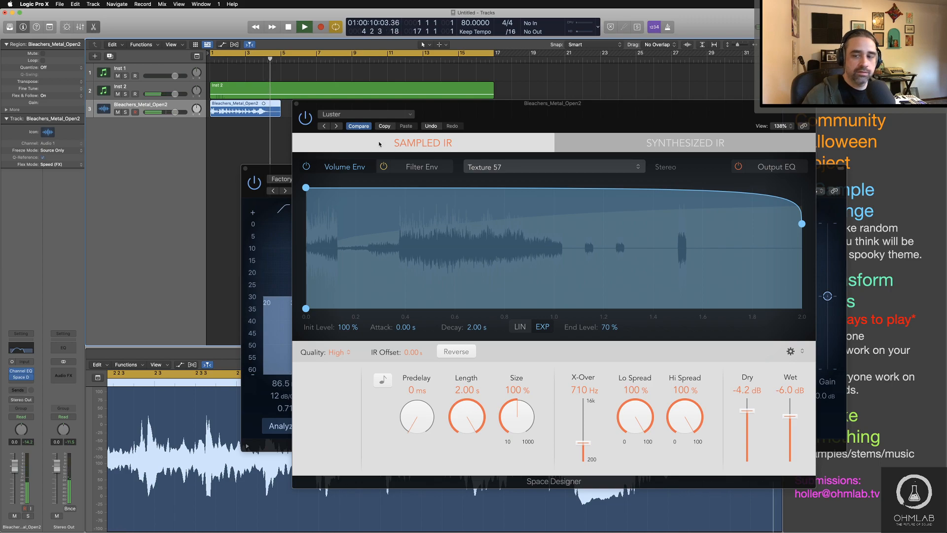
pyautogui.press('space')
# Step: Set Space Designer's predelay to 47 ms, size to 160%, X-Over to 600 Hz, Lo Spread to 31% and Hi Spread to 78%
pyautogui.moveTo(418, 419); pyautogui.dragTo(419, 415)
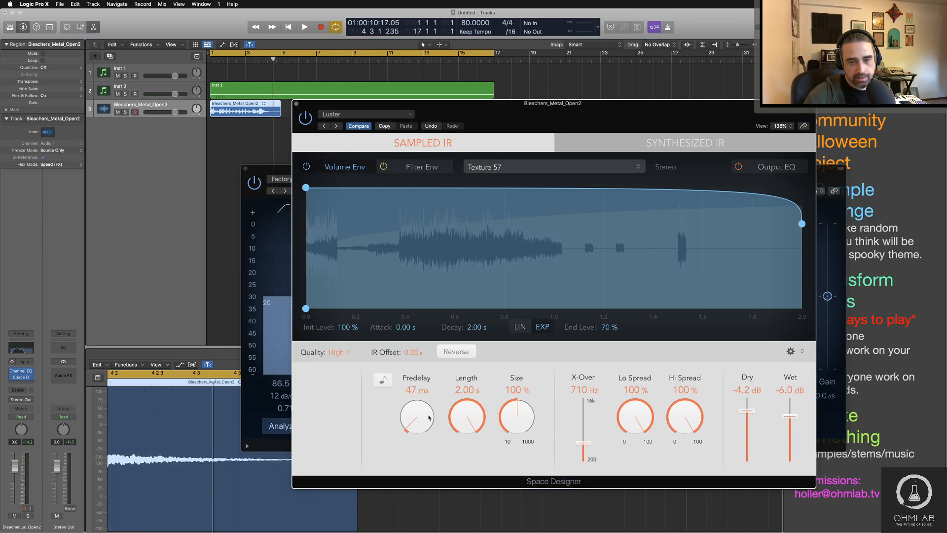
pyautogui.moveTo(517, 423); pyautogui.dragTo(518, 401)
pyautogui.moveTo(582, 444); pyautogui.dragTo(583, 447)
pyautogui.moveTo(636, 416); pyautogui.dragTo(653, 496)
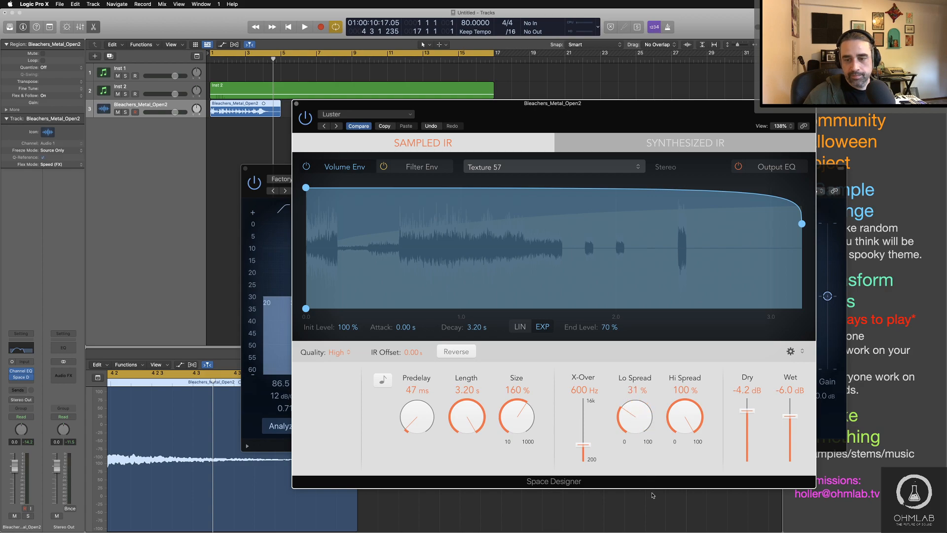
pyautogui.moveTo(681, 421); pyautogui.dragTo(683, 445)
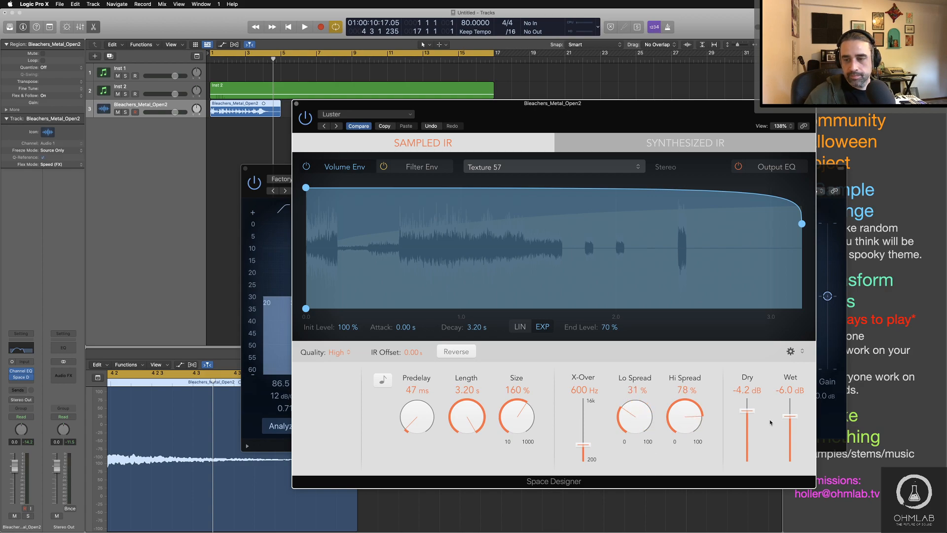
# Step: During playback, set Space Designer's dry level to -9.8 dB and wet level to -4.4 dB
pyautogui.press('space')
pyautogui.moveTo(750, 412)
pyautogui.mouseDown()
pyautogui.moveTo(750, 427)
pyautogui.moveTo(795, 411)
pyautogui.moveTo(750, 429)
pyautogui.mouseUp()
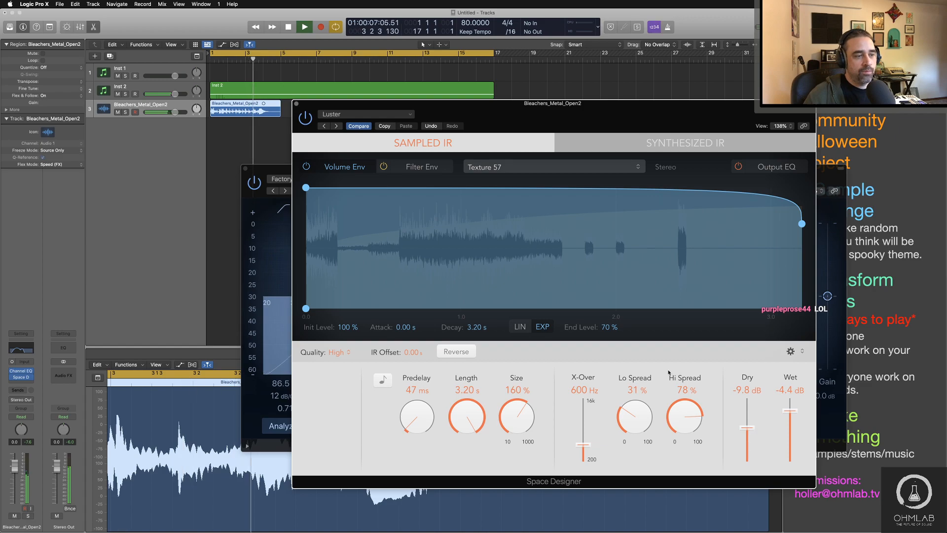
pyautogui.press('space')
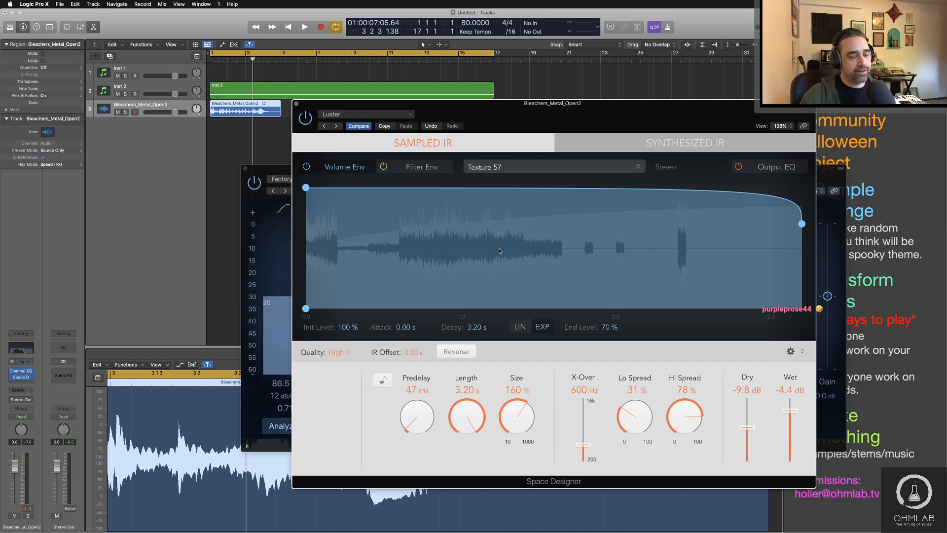
pyautogui.press('space')
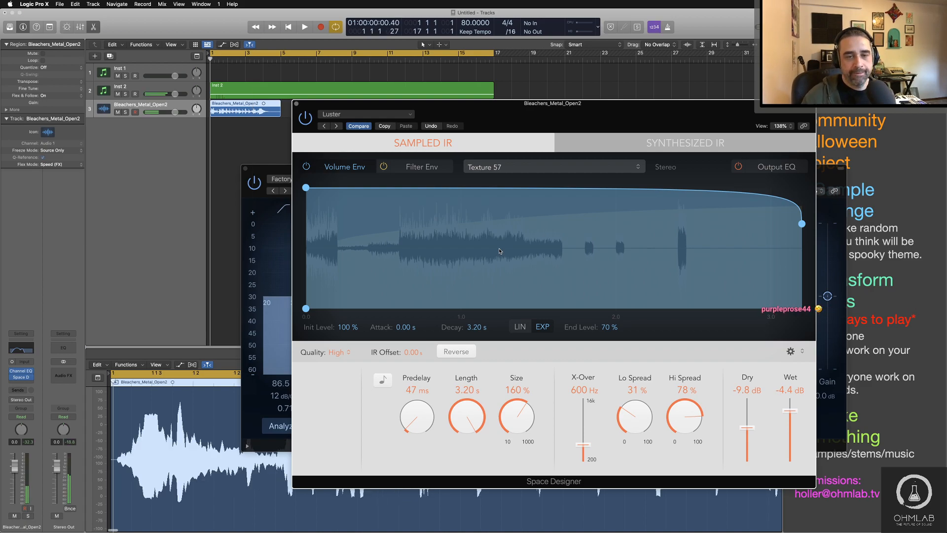
# Step: Listen to the reverb-processed metal sample and close the Space Designer and Channel EQ windows
pyautogui.click(261, 147)
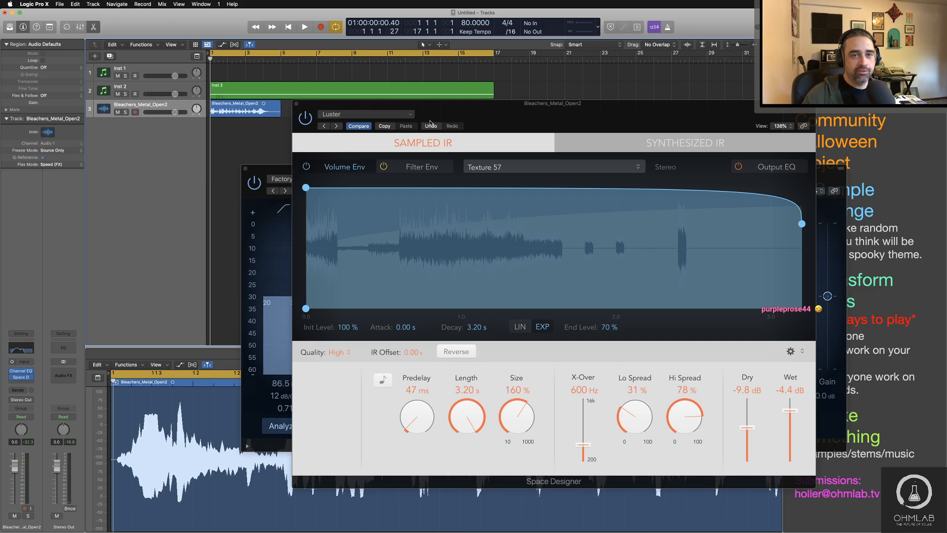
pyautogui.press('space')
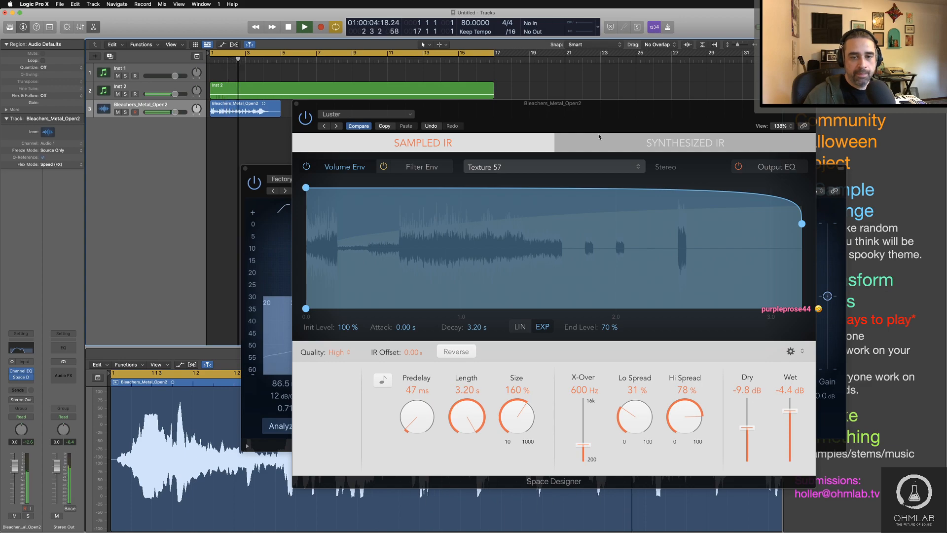
pyautogui.press('space')
pyautogui.click(297, 104)
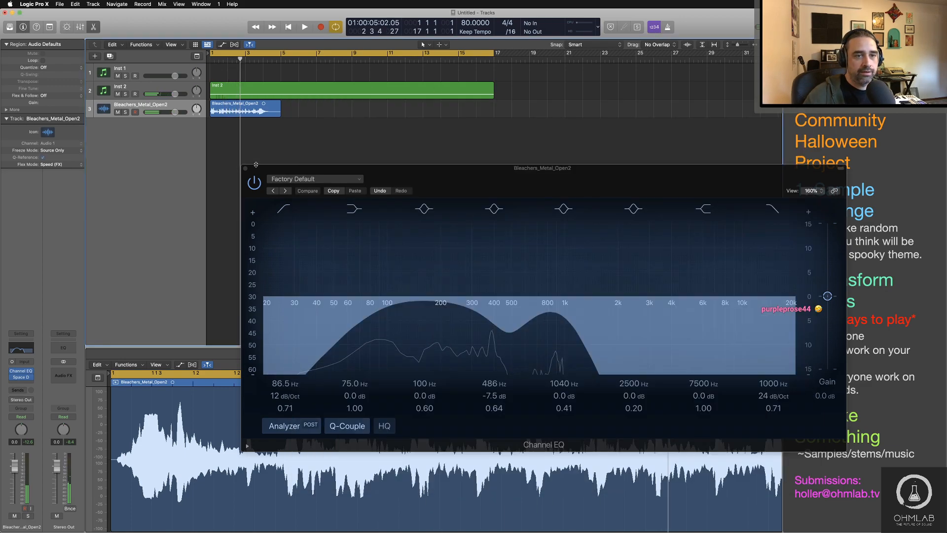
pyautogui.click(245, 168)
# Step: Use the Fade Tool to add a short fade-in at the start of the Bleachers_Metal_Open2 region
pyautogui.click(216, 105)
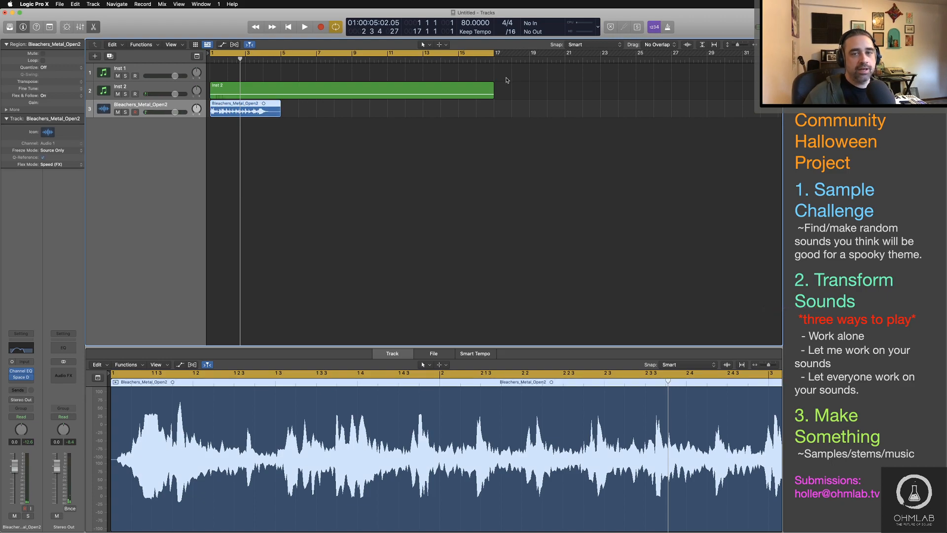
pyautogui.click(445, 44)
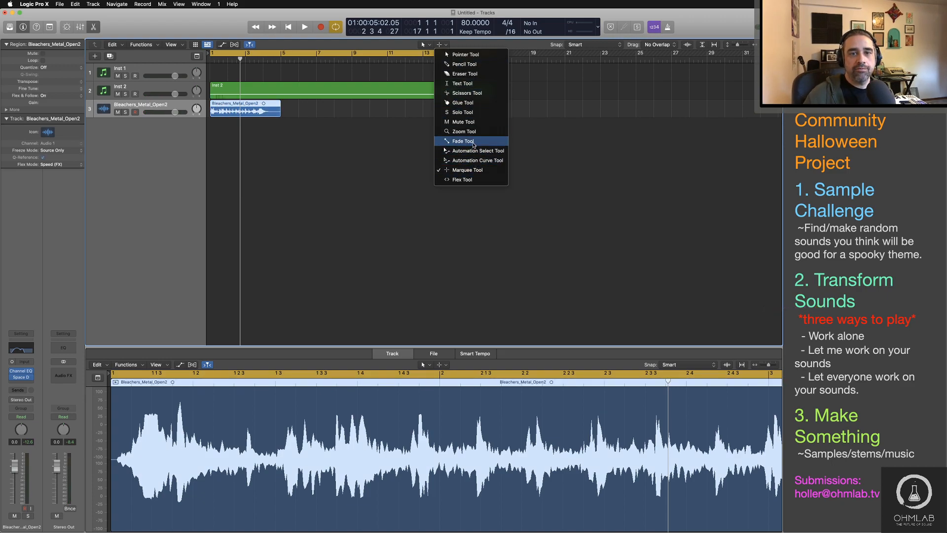
pyautogui.click(474, 145)
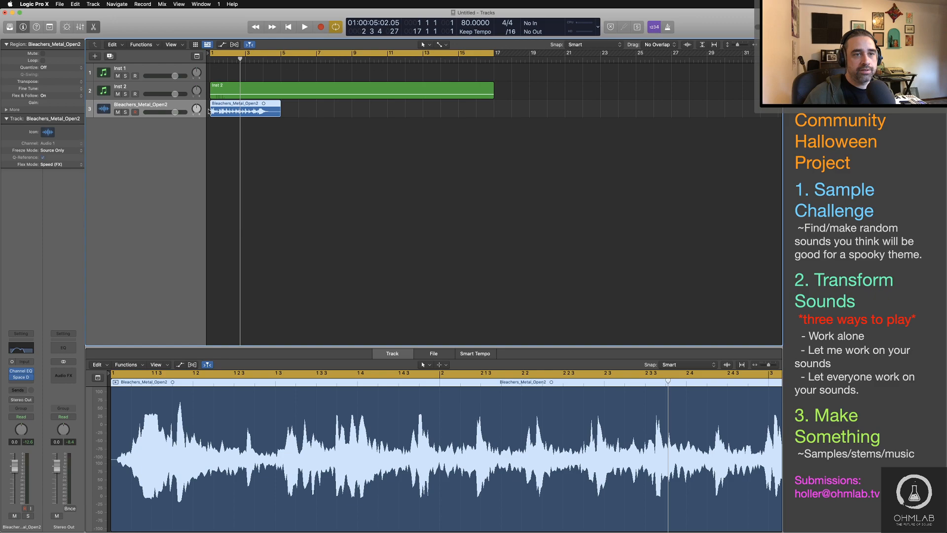
pyautogui.moveTo(207, 110); pyautogui.dragTo(213, 110)
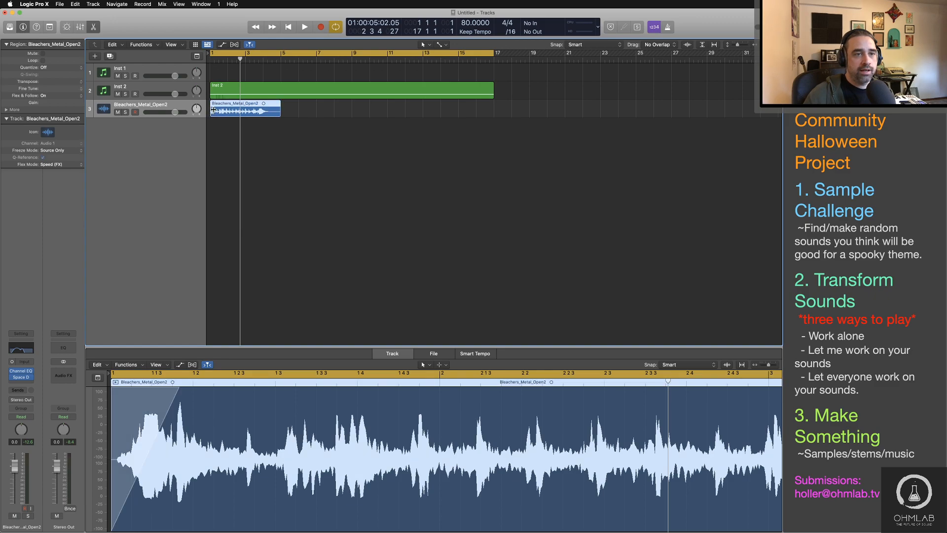
# Step: Change the fade-in type to Speed Up, bow its curve upward and lengthen it to about position 1 2 3
pyautogui.rightClick(136, 426)
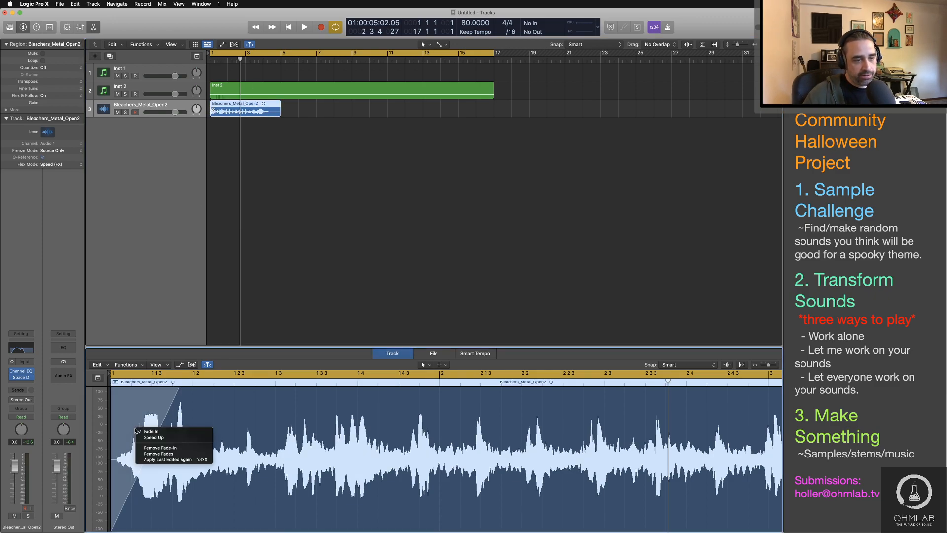
pyautogui.click(149, 438)
pyautogui.click(404, 211)
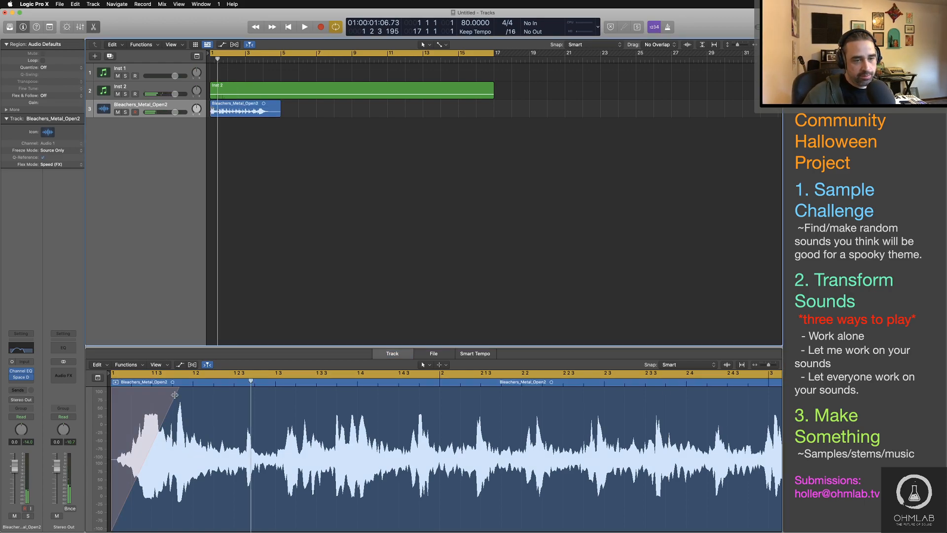
pyautogui.moveTo(175, 394); pyautogui.dragTo(166, 394)
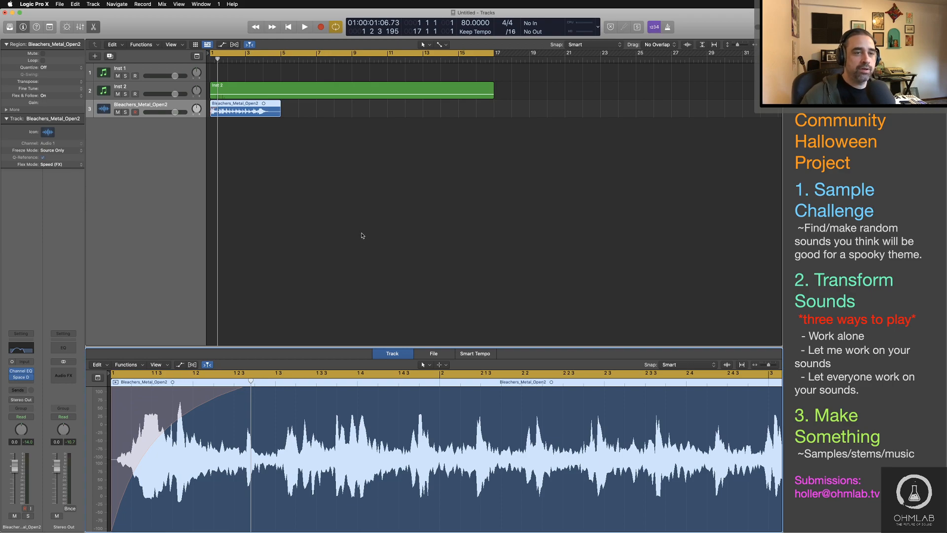
# Step: Audition the region's start and lengthen the Speed Up fade-in to about beat 3 of bar 1
pyautogui.press('Return')
pyautogui.press('space')
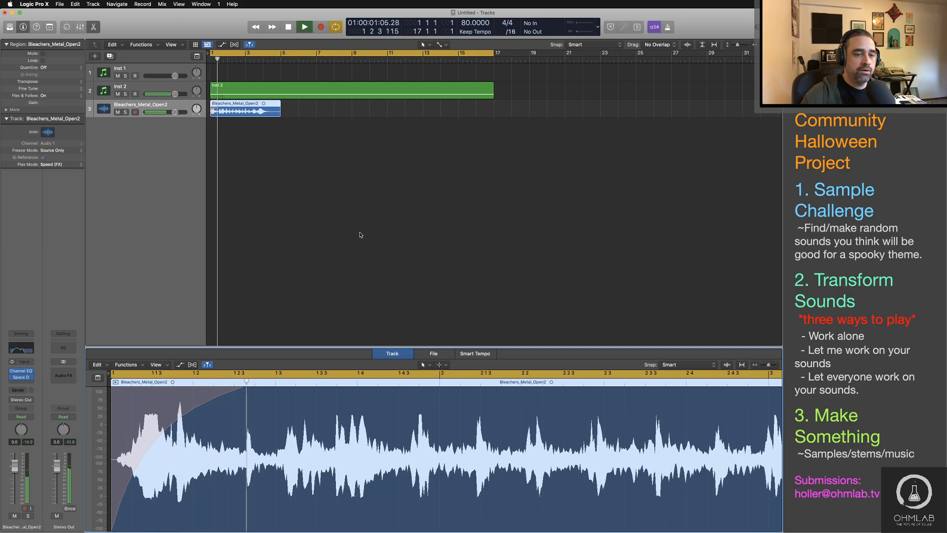
pyautogui.press('space')
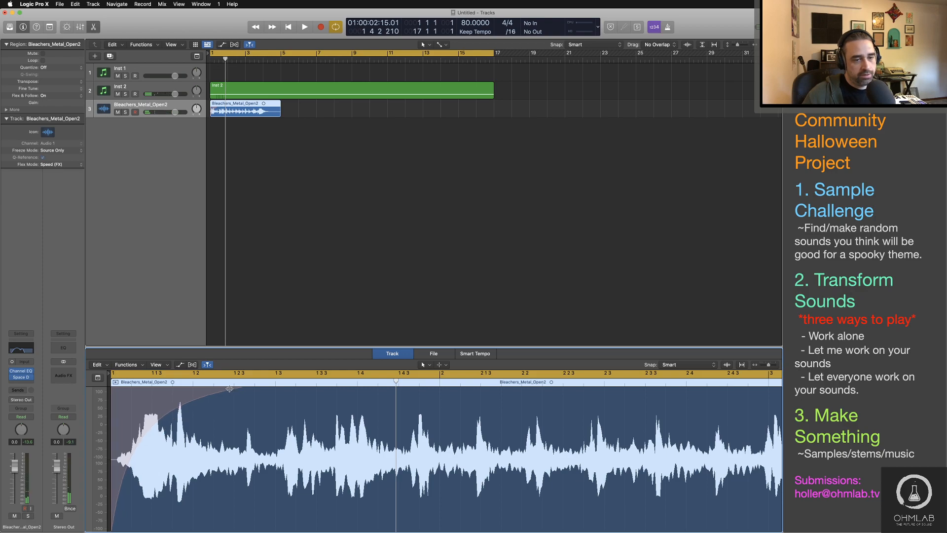
pyautogui.press('space')
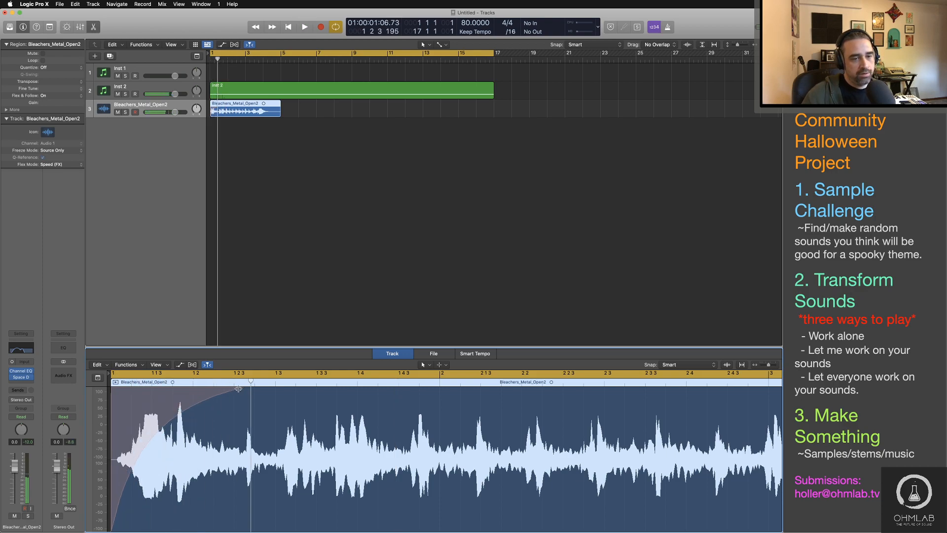
pyautogui.moveTo(238, 389); pyautogui.dragTo(284, 386)
pyautogui.press('space')
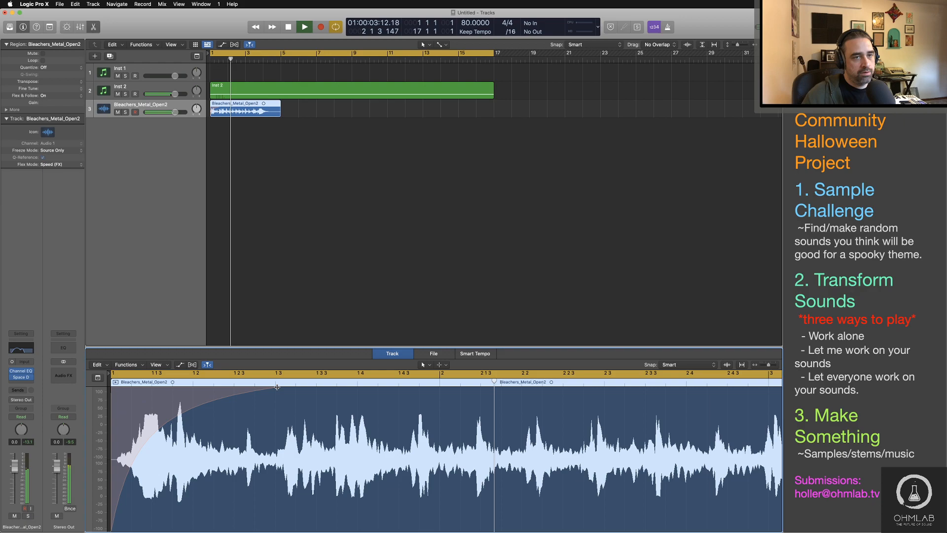
pyautogui.press('space')
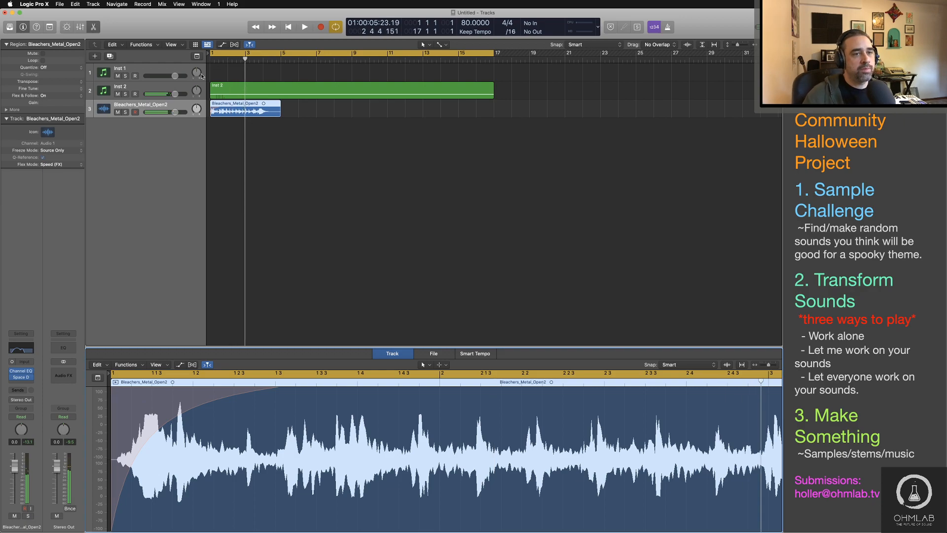
# Step: Insert the Reels tape plug-in after Space Designer on the Bleachers_Metal_Open2 track and solo the track
pyautogui.click(31, 383)
pyautogui.moveTo(53, 444)
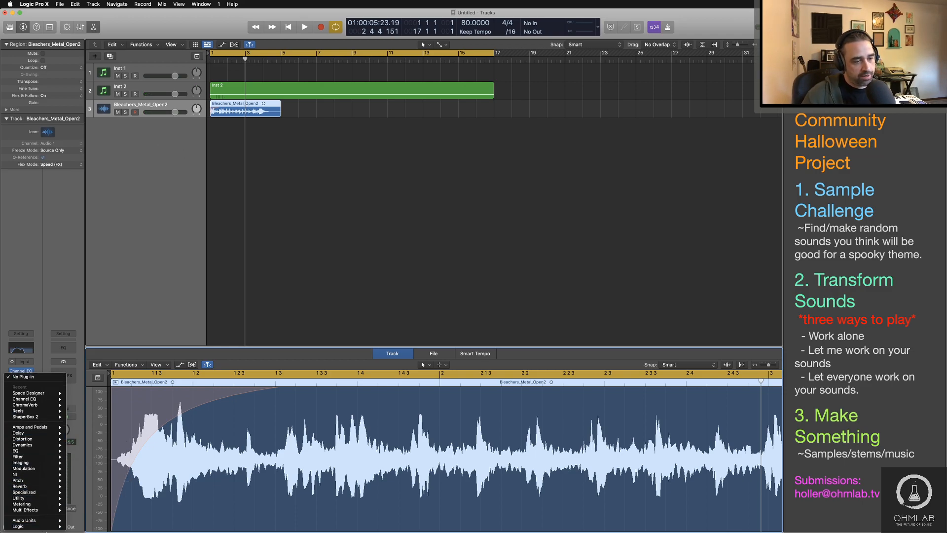
pyautogui.moveTo(43, 411)
pyautogui.click(79, 411)
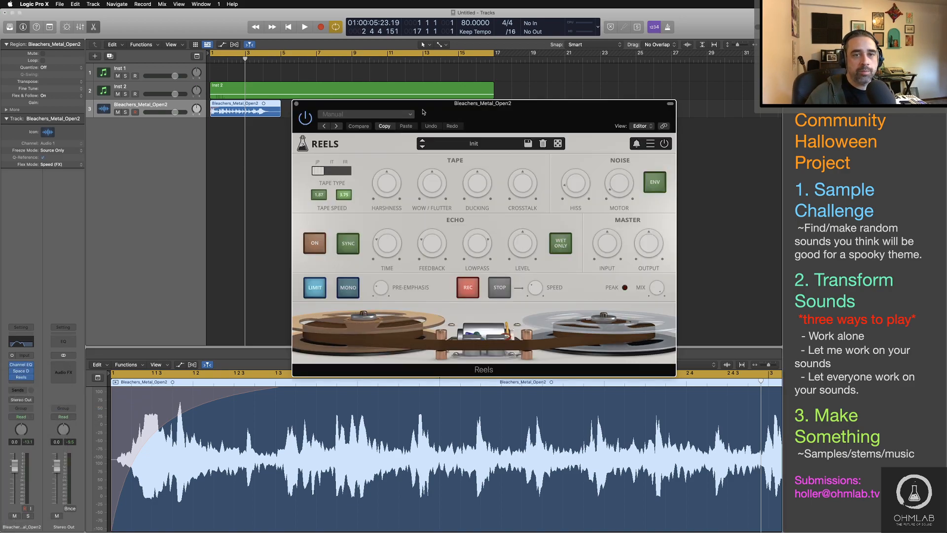
pyautogui.press('s')
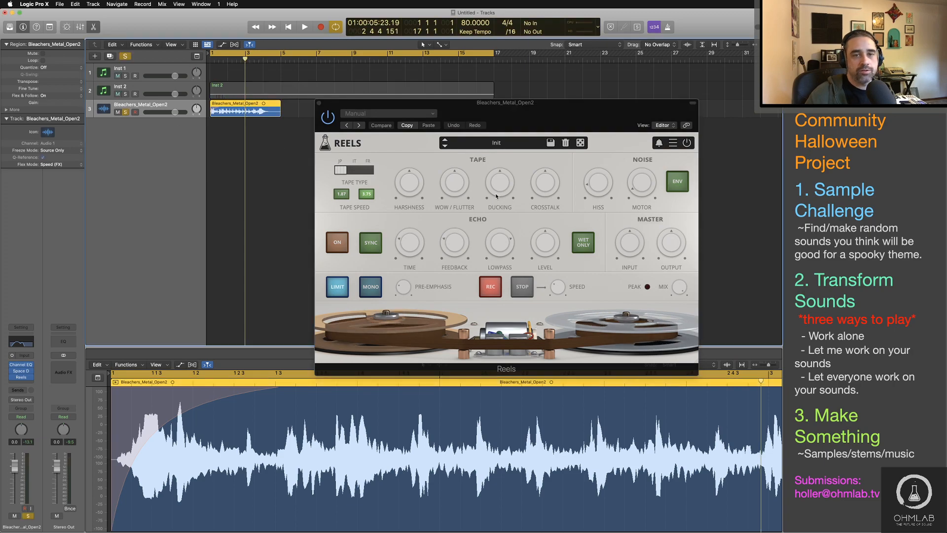
# Step: Set the Reels tape type to the third option, FR, and raise its wow/flutter to about 70%
pyautogui.click(387, 175)
pyautogui.click(371, 172)
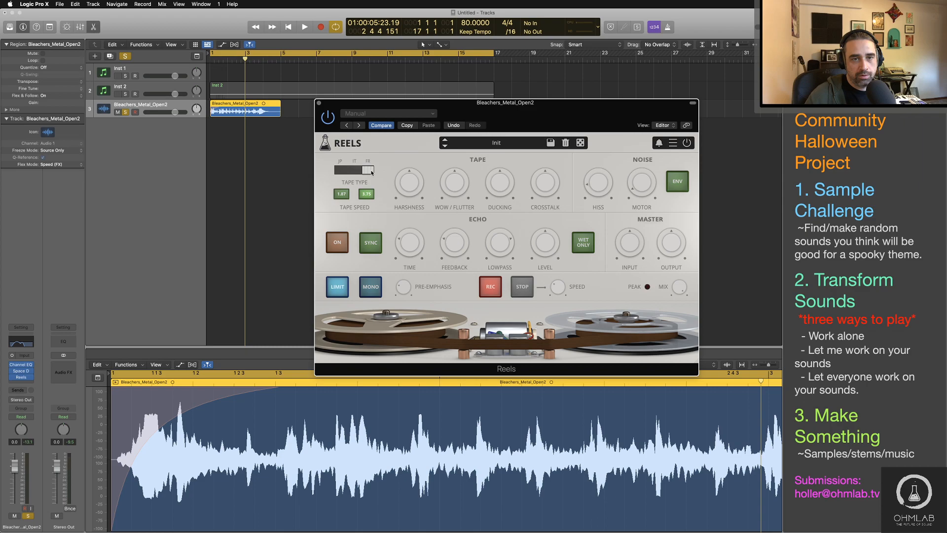
pyautogui.click(453, 181)
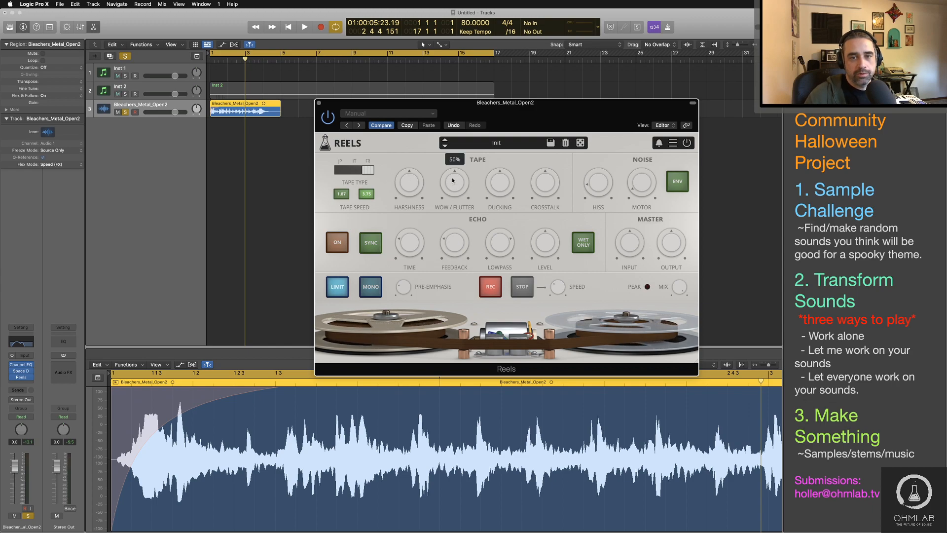
pyautogui.moveTo(506, 197)
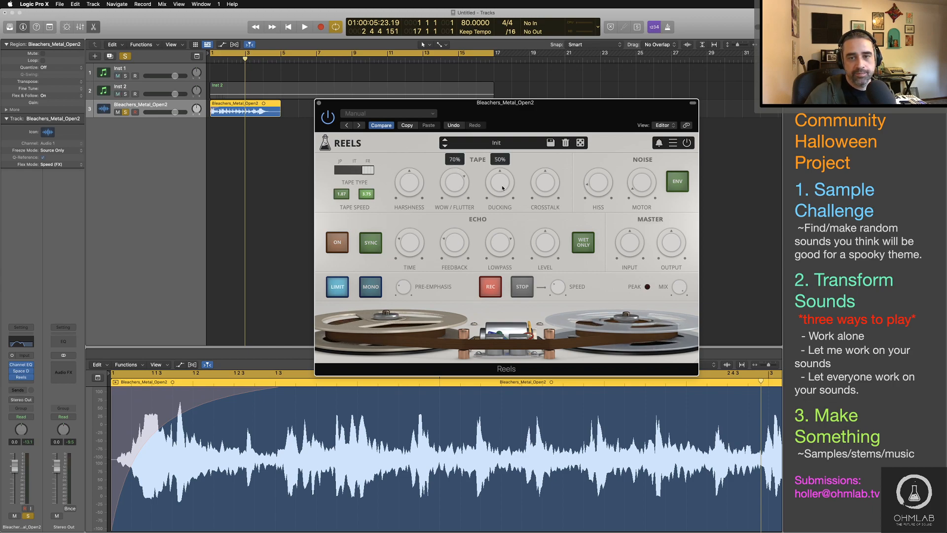
pyautogui.moveTo(542, 186)
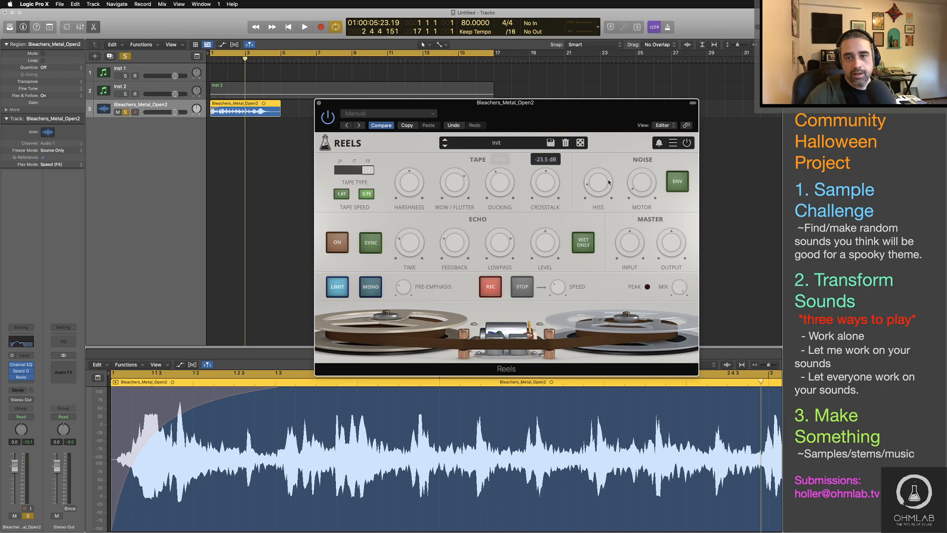
pyautogui.moveTo(603, 187)
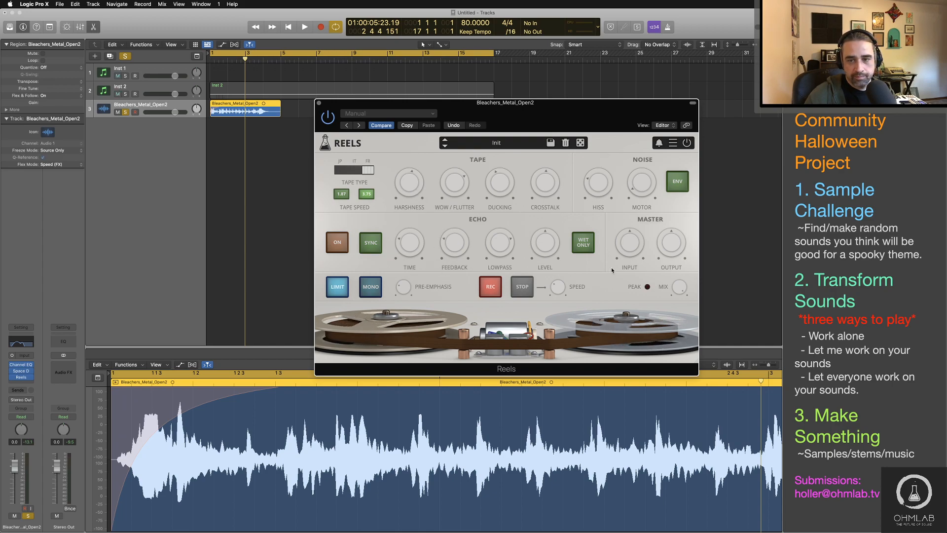
# Step: Audition the sample through Reels from the start, setting the tape speed to 1.87 and the mix to about 42%
pyautogui.press('space')
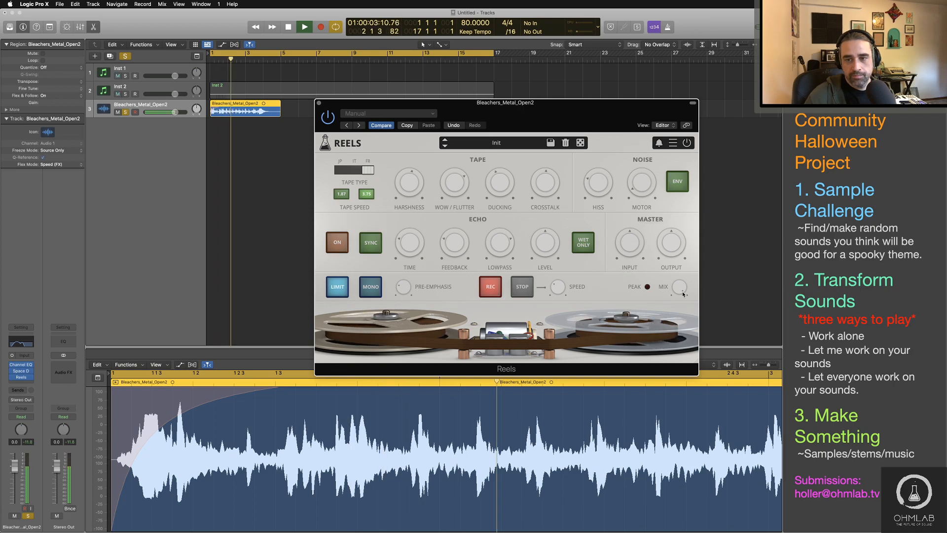
pyautogui.moveTo(683, 294); pyautogui.dragTo(672, 347)
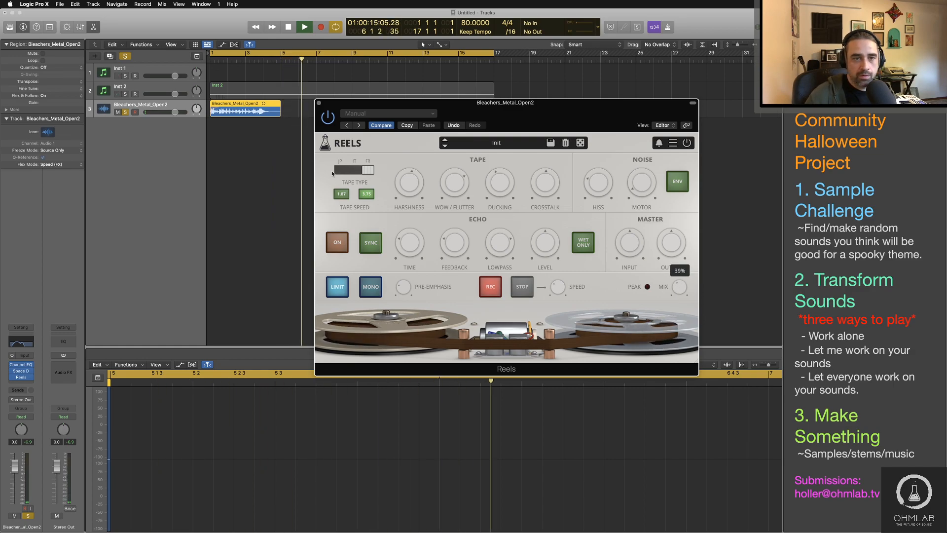
pyautogui.click(344, 194)
pyautogui.press('Return')
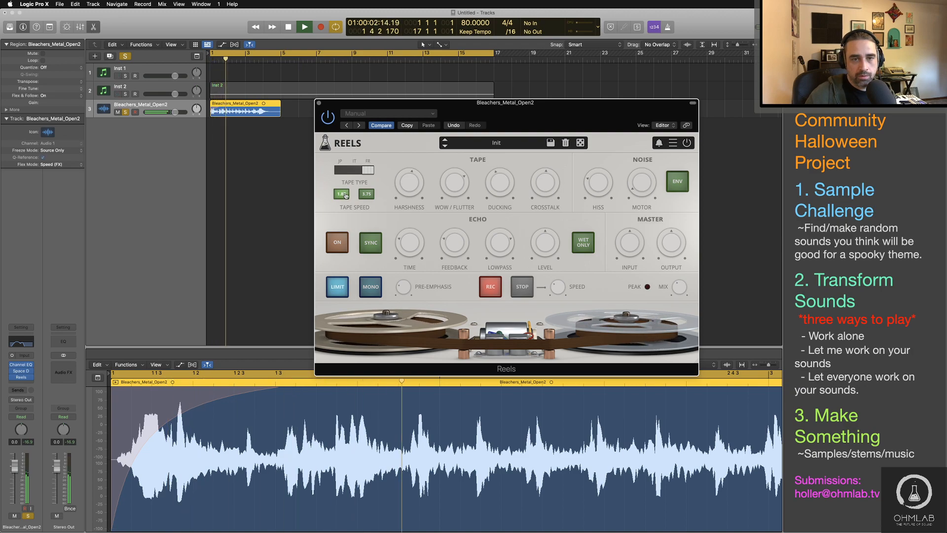
pyautogui.press('Return')
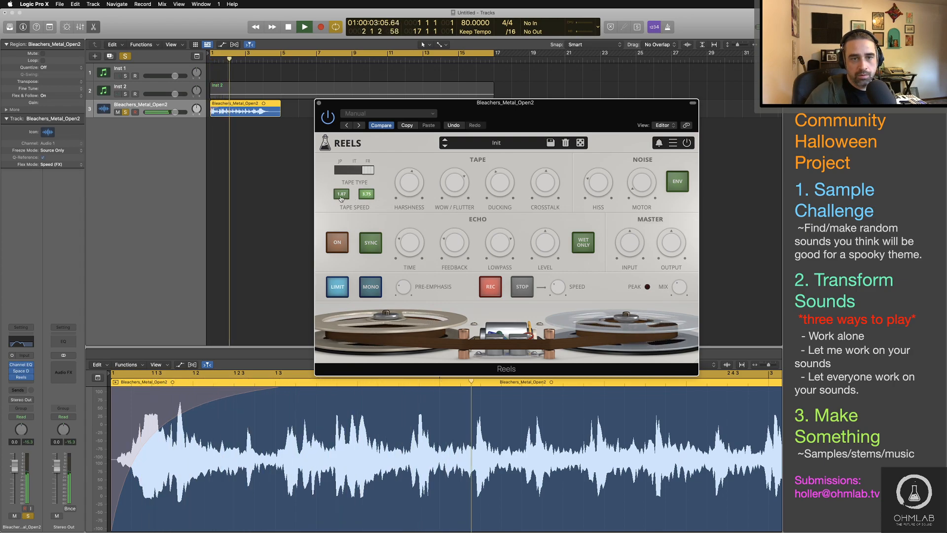
pyautogui.press('Return')
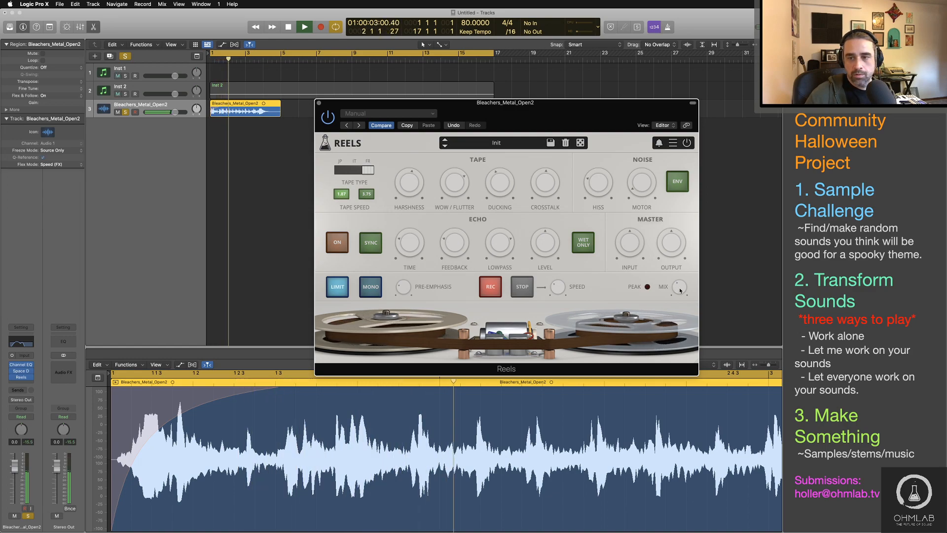
pyautogui.moveTo(680, 289)
pyautogui.mouseDown()
pyautogui.moveTo(671, 248)
pyautogui.moveTo(676, 283)
pyautogui.mouseUp()
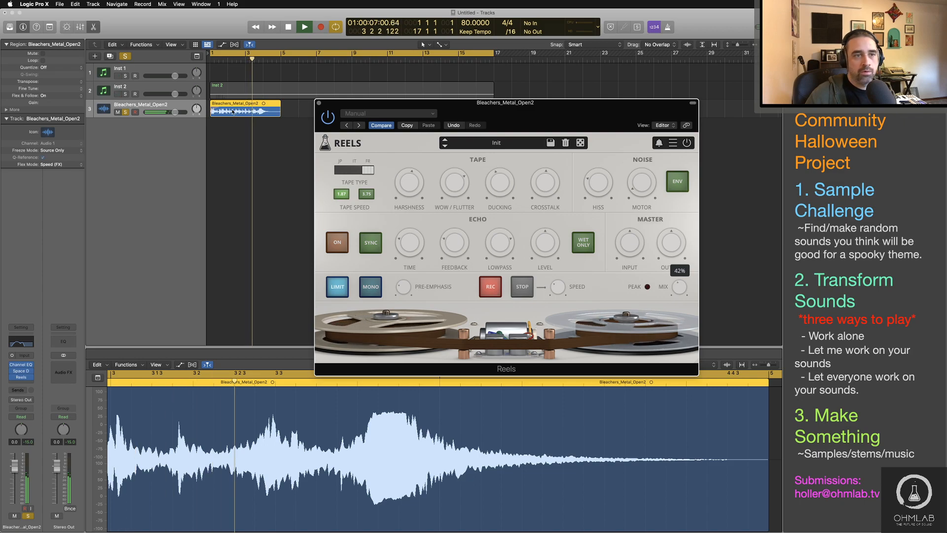
# Step: Unsolo the Bleachers_Metal_Open2 track, stop playback and close the Reels window
pyautogui.click(126, 112)
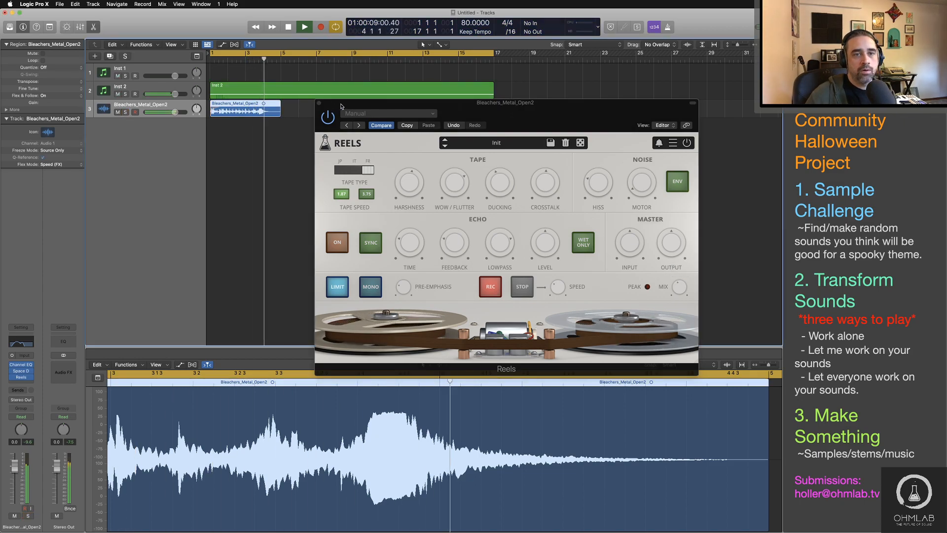
pyautogui.moveTo(341, 106); pyautogui.dragTo(393, 141)
pyautogui.press('space')
pyautogui.click(370, 137)
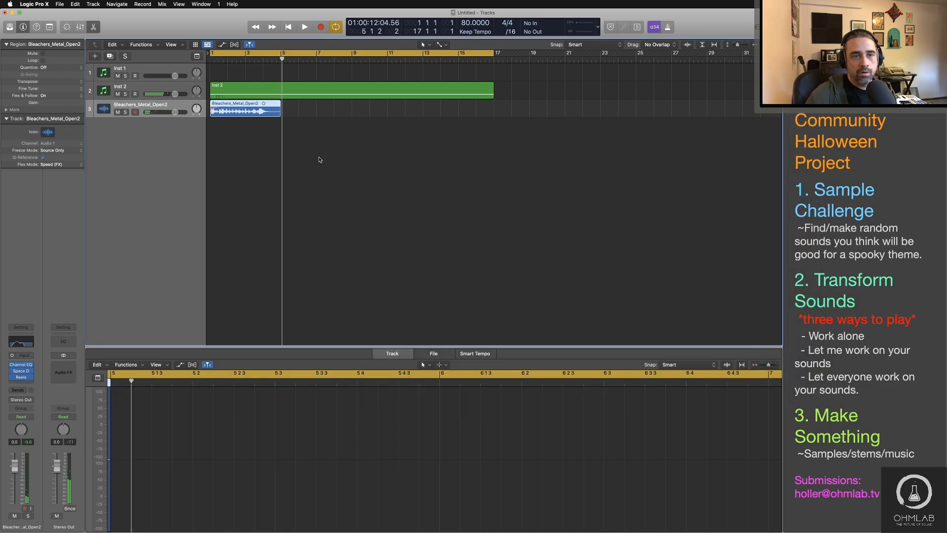
# Step: Listen to the beginning of the arrangement with the synth and the processed metal sample together
pyautogui.click(319, 159)
pyautogui.press('Return')
pyautogui.press('space')
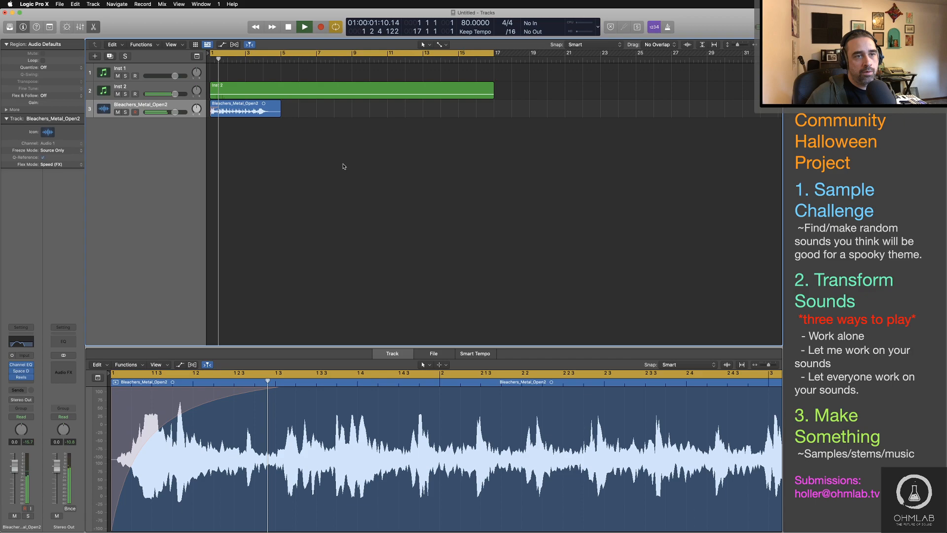
pyautogui.press('space')
# Step: Switch to Finder and preview Door_MetalBunkerClose.wav in the Doors sample folder
pyautogui.press('super+Tab')
pyautogui.press('super+Tab')
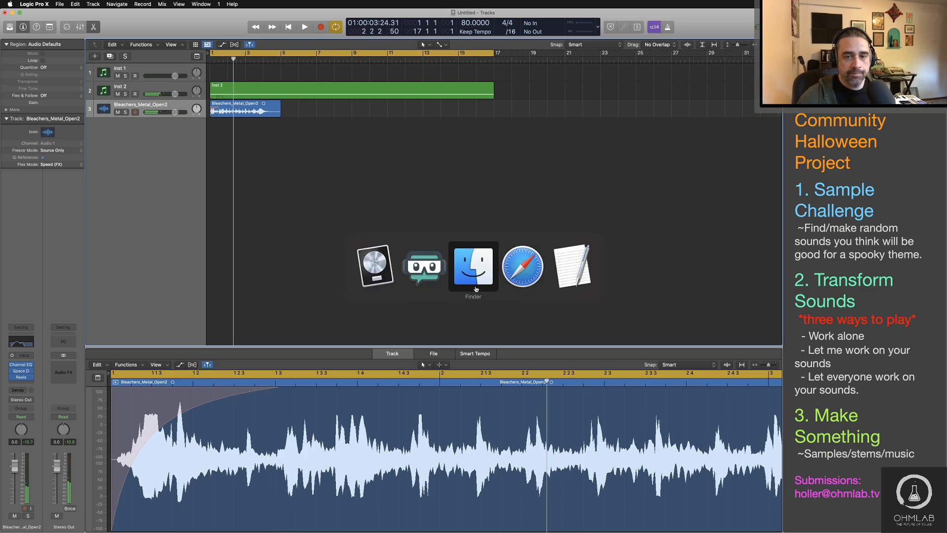
pyautogui.scroll(-1, 507, 275)
pyautogui.scroll(-10, 508, 275)
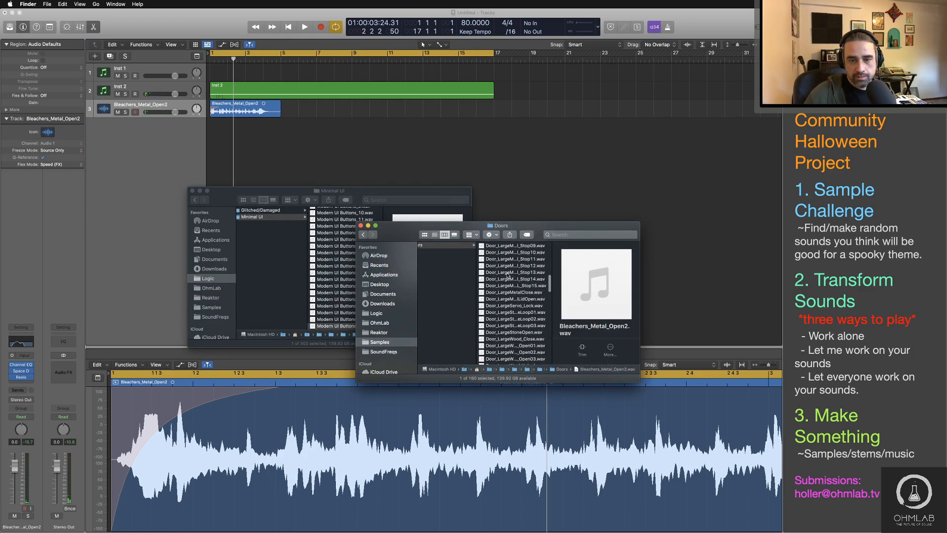
pyautogui.click(507, 271)
pyautogui.click(515, 323)
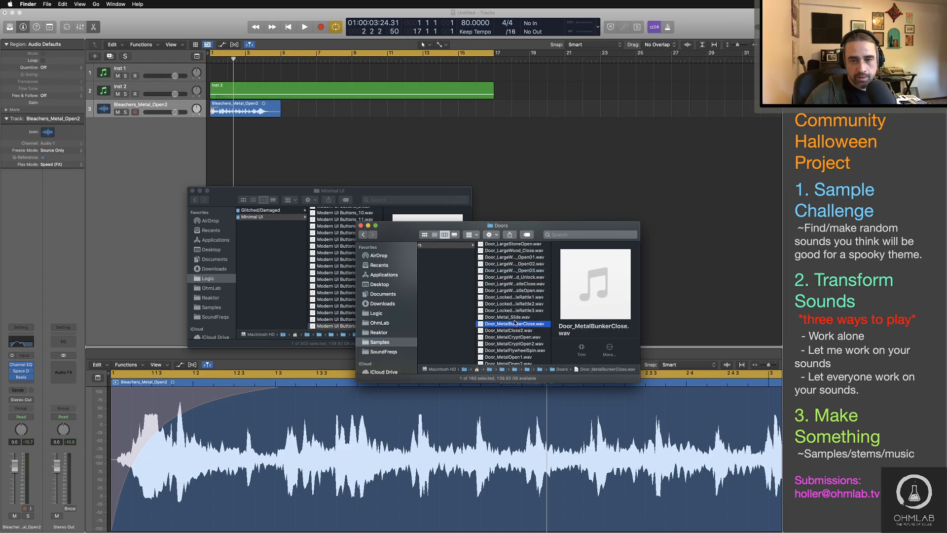
pyautogui.scroll(-3, 512, 313)
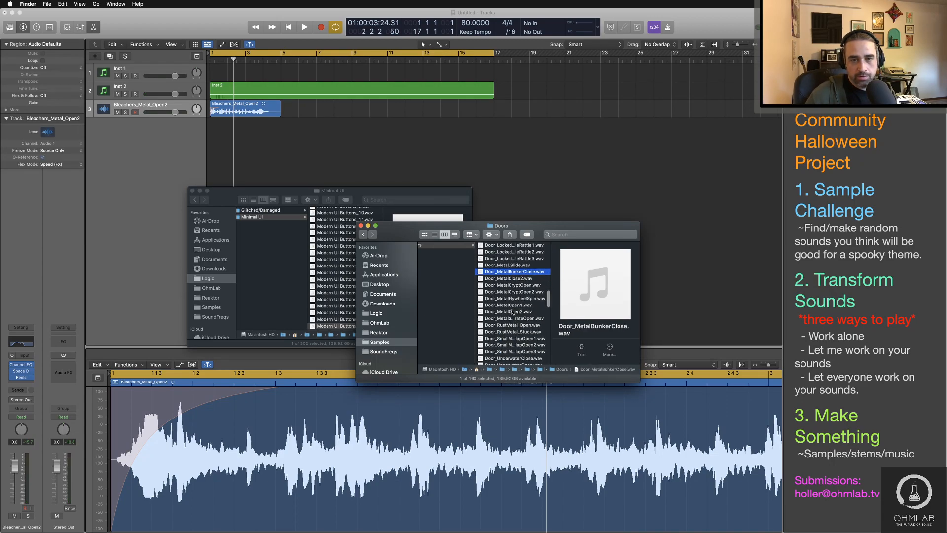
pyautogui.press('space')
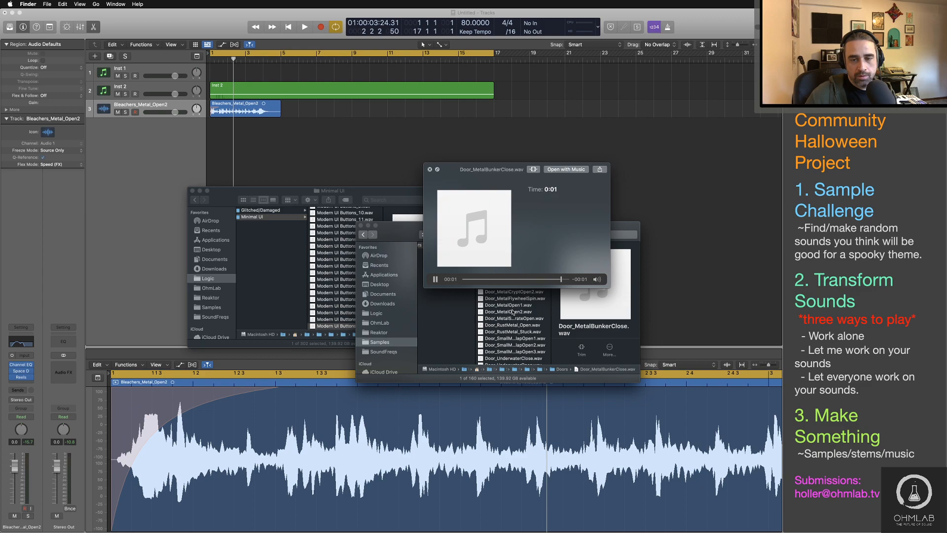
pyautogui.press('space')
# Step: Preview the rusty-metal and small-metal-flap door samples and import Door_SmallMetalFlapOpen2.wav onto a new Logic Pro track at bar 6
pyautogui.click(515, 333)
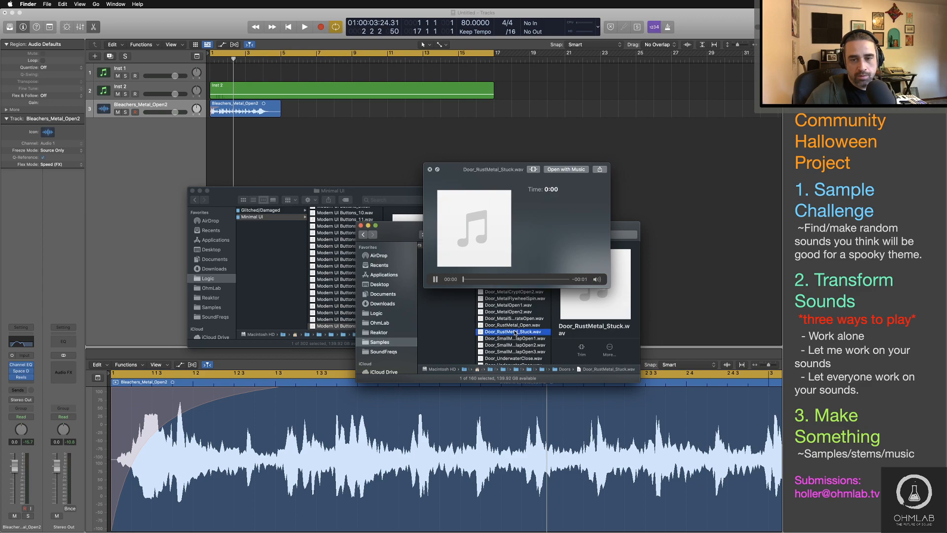
pyautogui.click(514, 325)
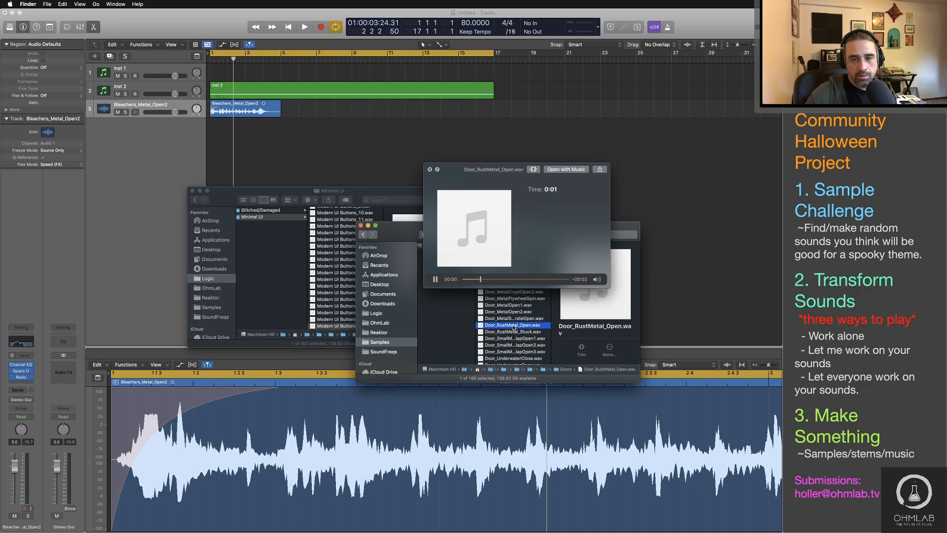
pyautogui.click(515, 352)
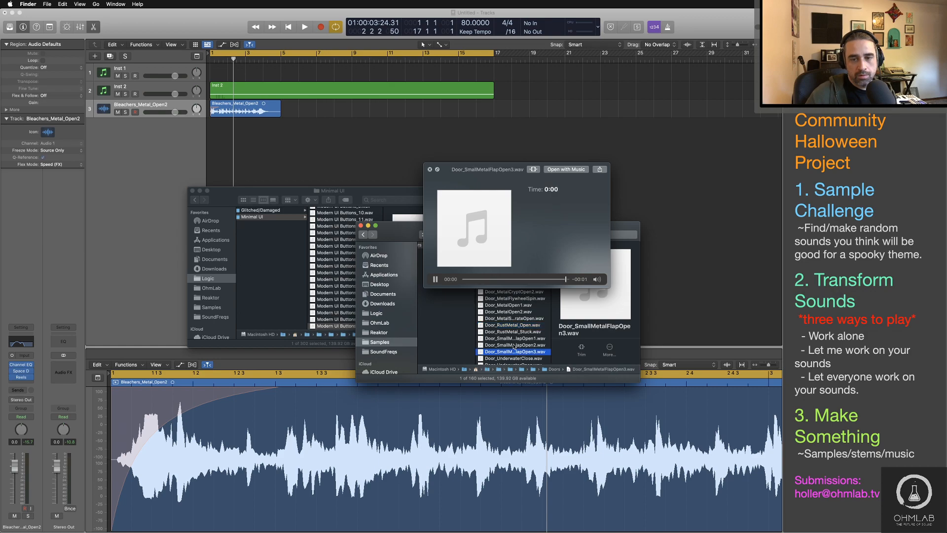
pyautogui.click(509, 345)
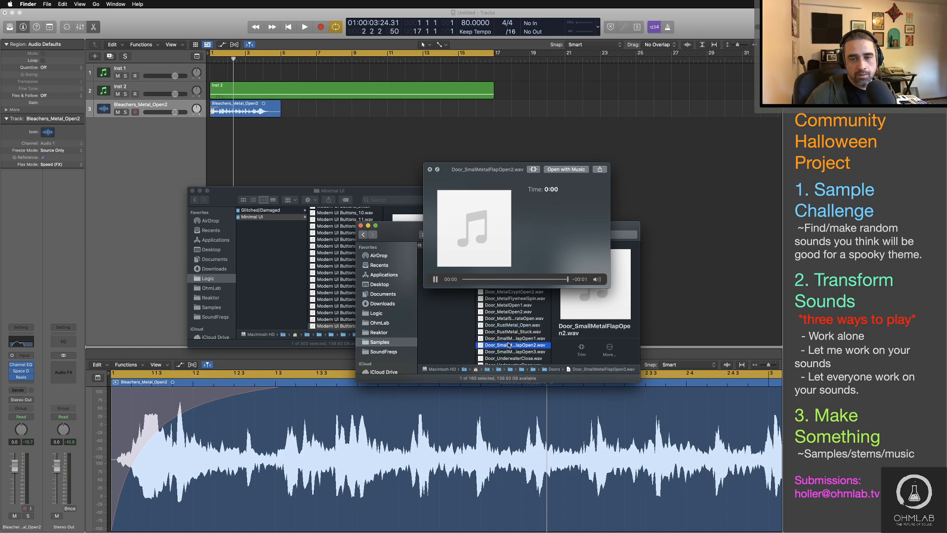
pyautogui.press('space')
pyautogui.moveTo(509, 345); pyautogui.dragTo(300, 127)
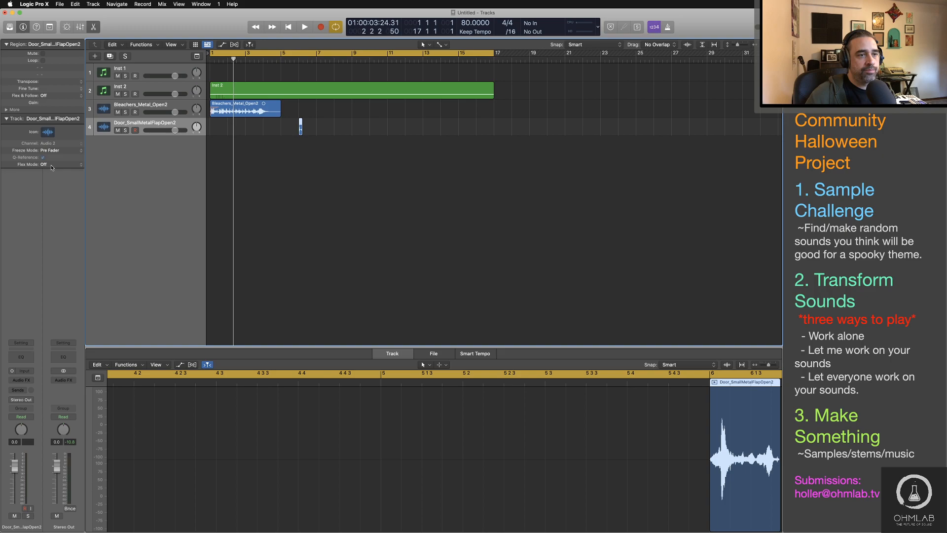
# Step: Try stretching the door region to about bar 9 with Flex mode Speed (FX), listen to it and undo the stretch
pyautogui.click(51, 167)
pyautogui.moveTo(301, 129); pyautogui.dragTo(351, 131)
pyautogui.click(290, 59)
pyautogui.press('space')
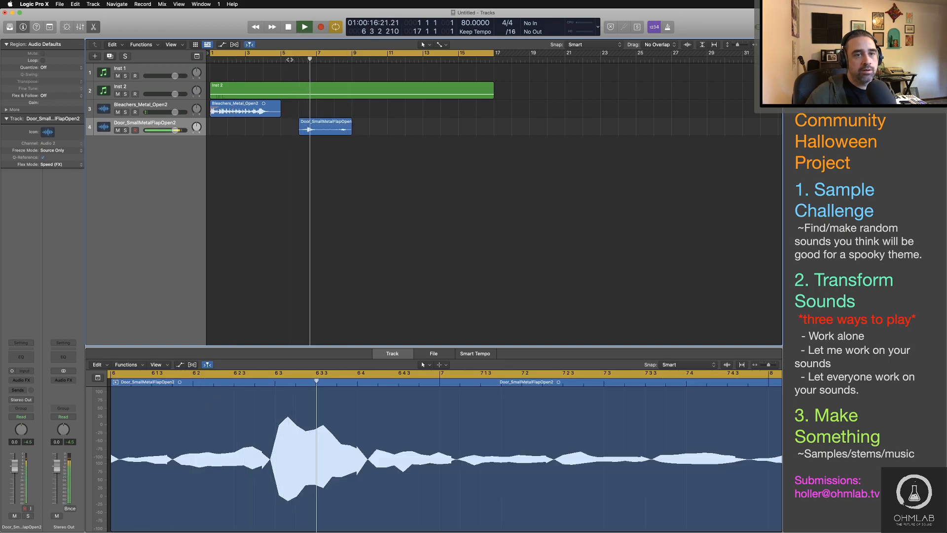
pyautogui.press('space')
pyautogui.hotkey('ctrl', 'z')
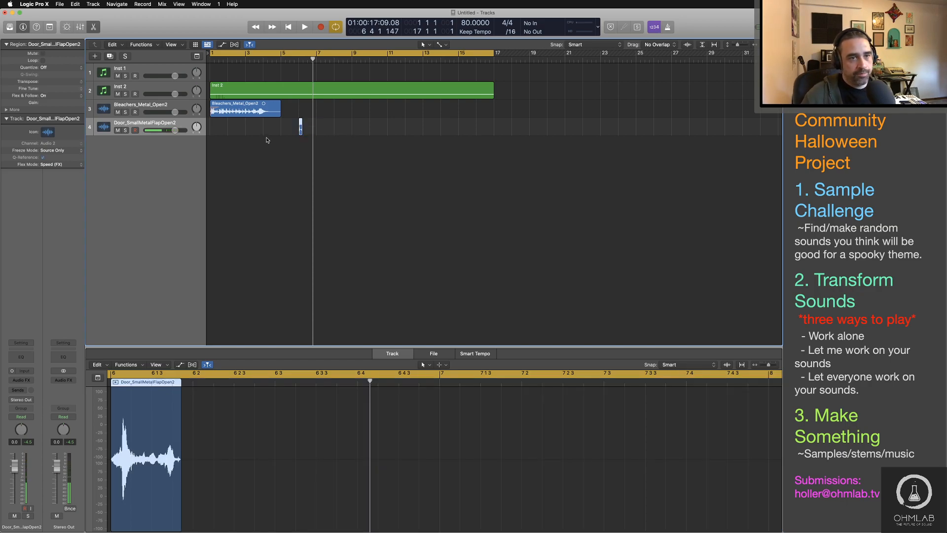
# Step: Change the door track's Flex mode to Tempophone (FX) and stretch the region's end to bar 7
pyautogui.click(63, 165)
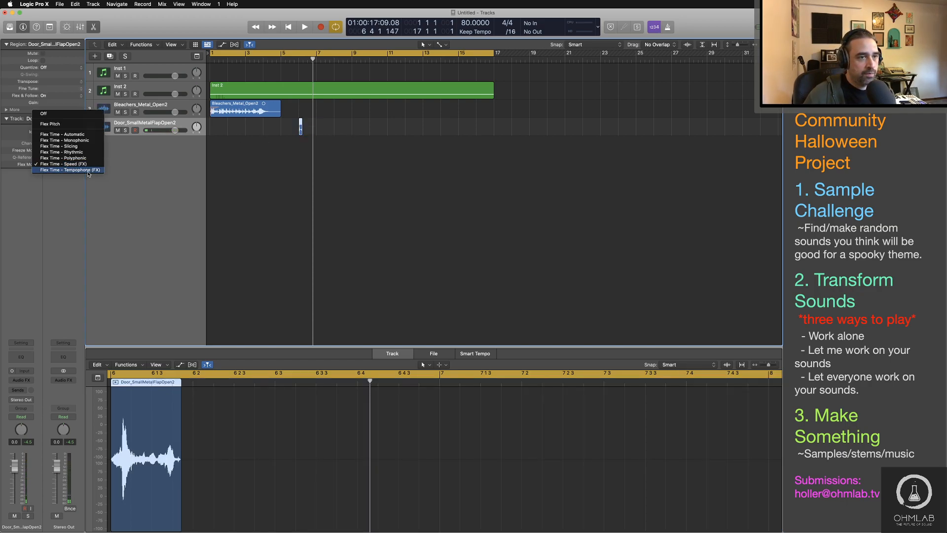
pyautogui.click(88, 170)
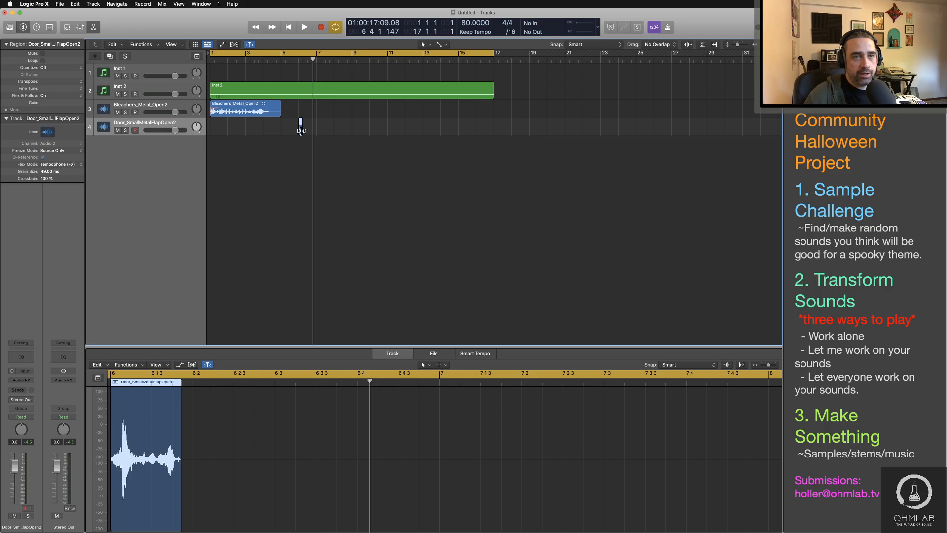
pyautogui.moveTo(302, 131); pyautogui.dragTo(316, 131)
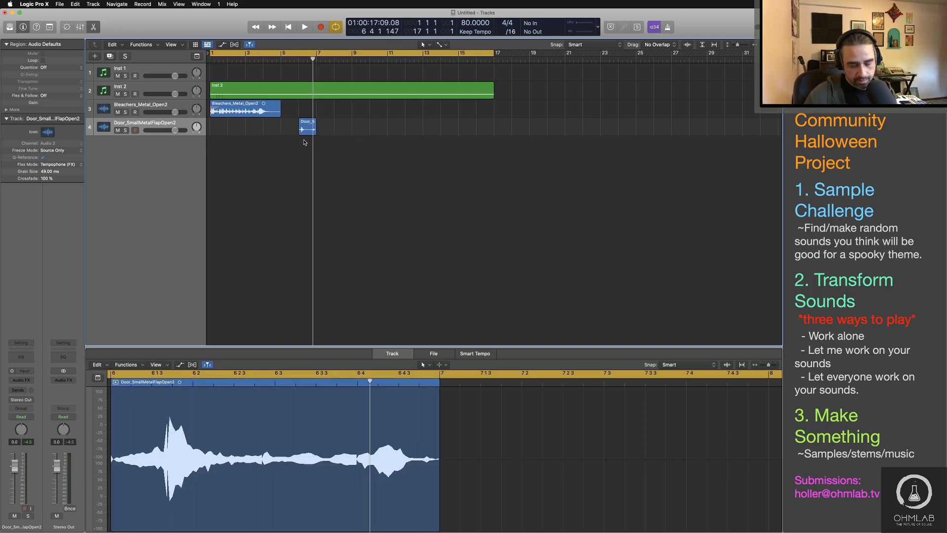
# Step: Play the small-metal-flap door region from just before bar 6 and set its track's Tempophone crossfade to 86%
pyautogui.click(290, 59)
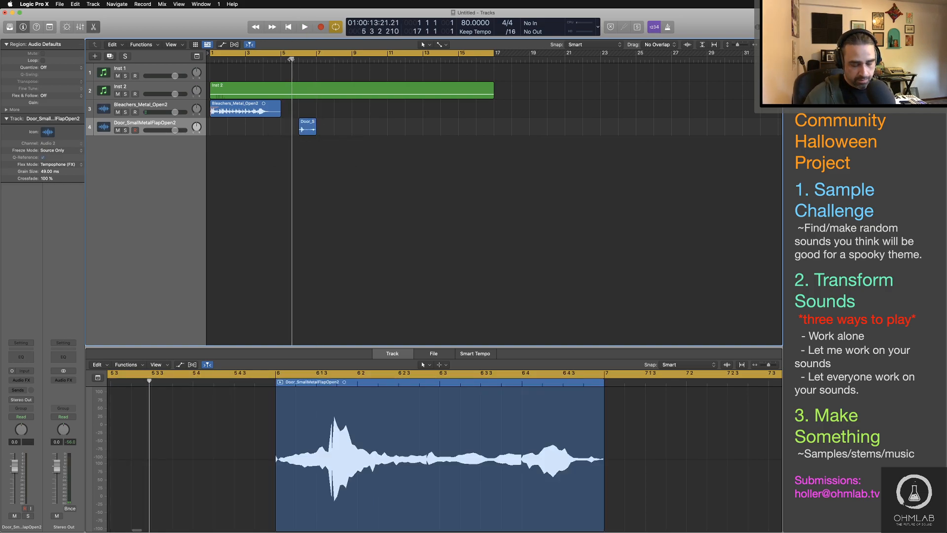
pyautogui.press('space')
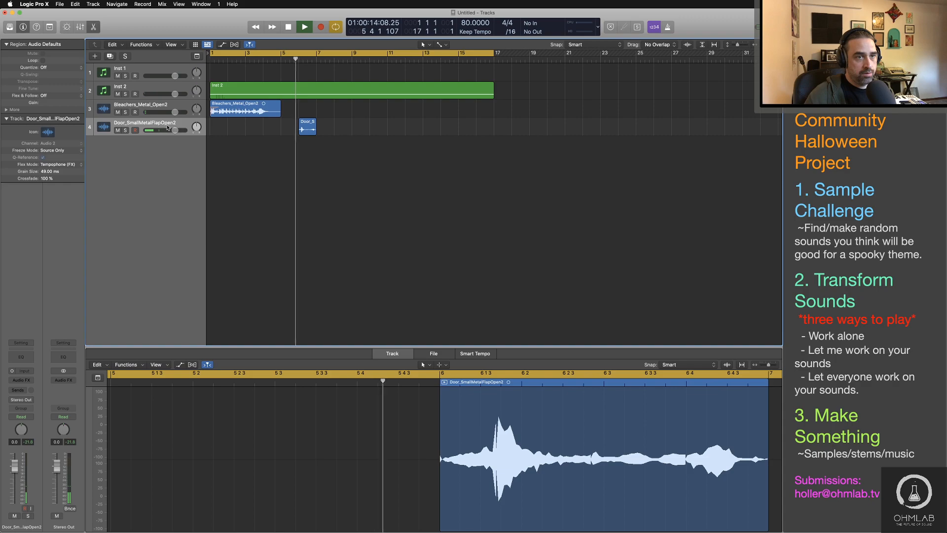
pyautogui.click(307, 130)
pyautogui.moveTo(46, 181); pyautogui.dragTo(46, 198)
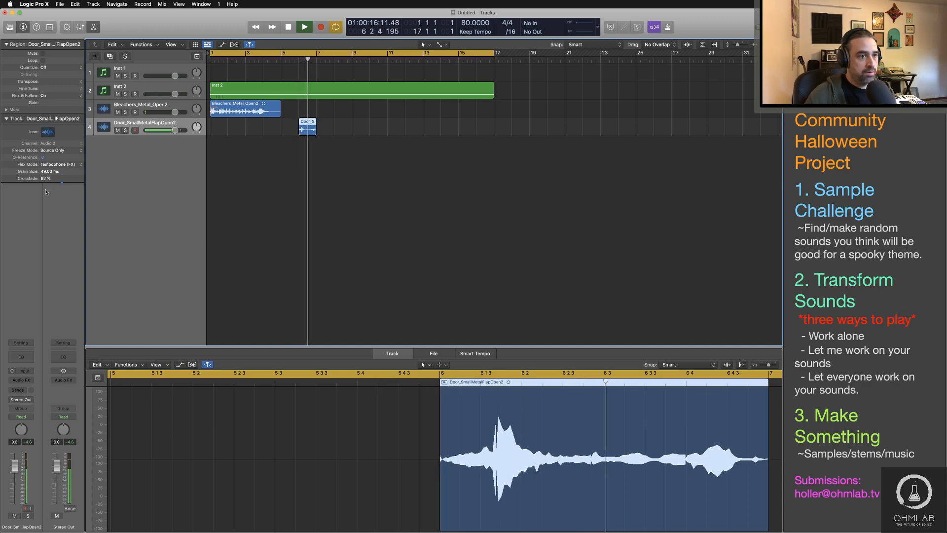
pyautogui.press('space')
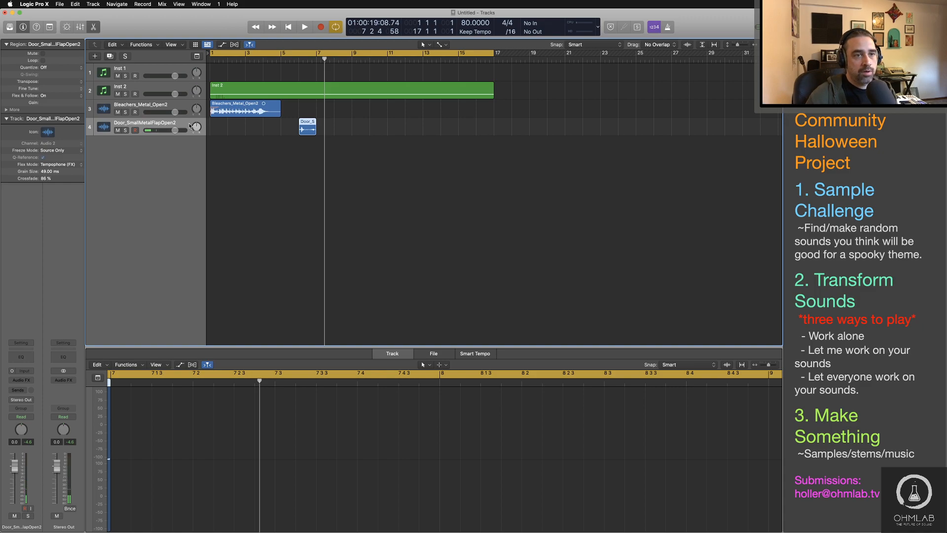
# Step: Insert a mono Pitch Shifter on the door track, set it to -9 semitones and 35% mix, and listen to the region
pyautogui.click(28, 381)
pyautogui.moveTo(35, 423)
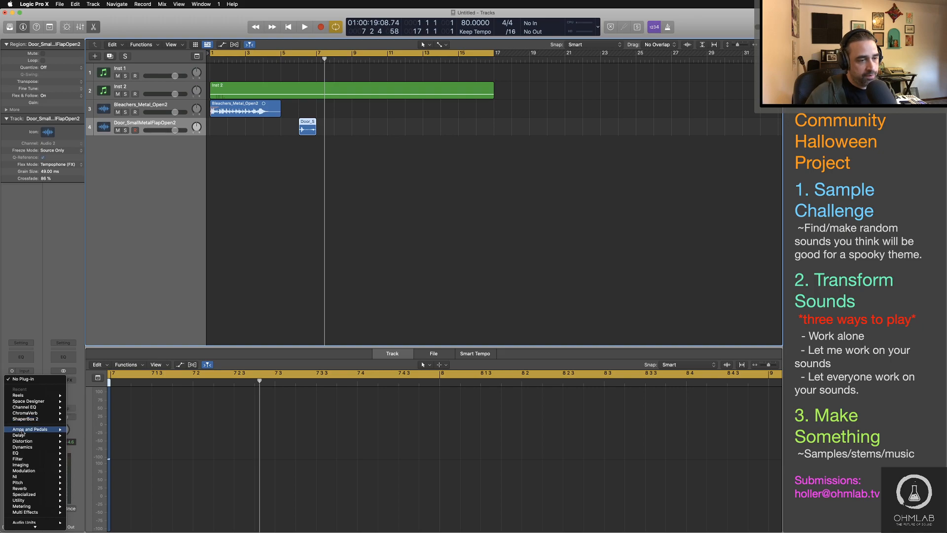
pyautogui.moveTo(32, 489)
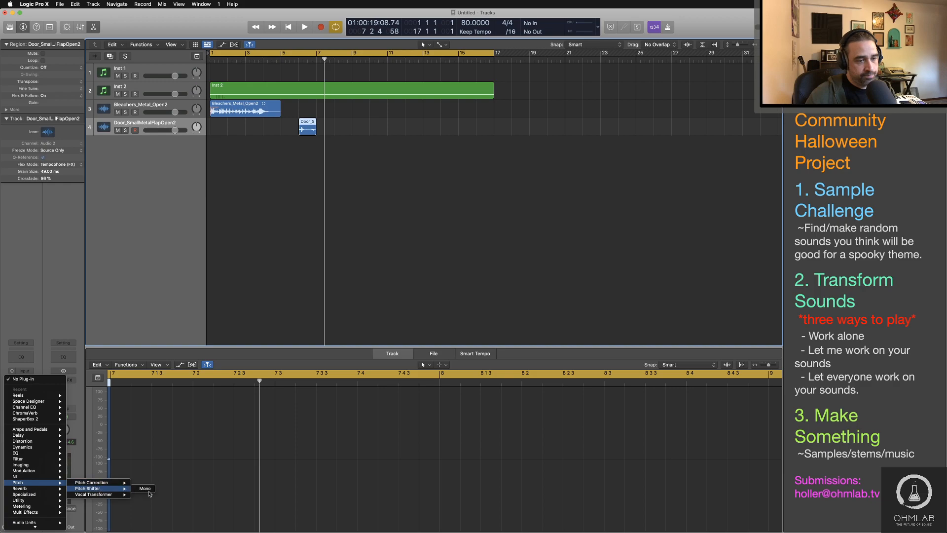
pyautogui.click(147, 489)
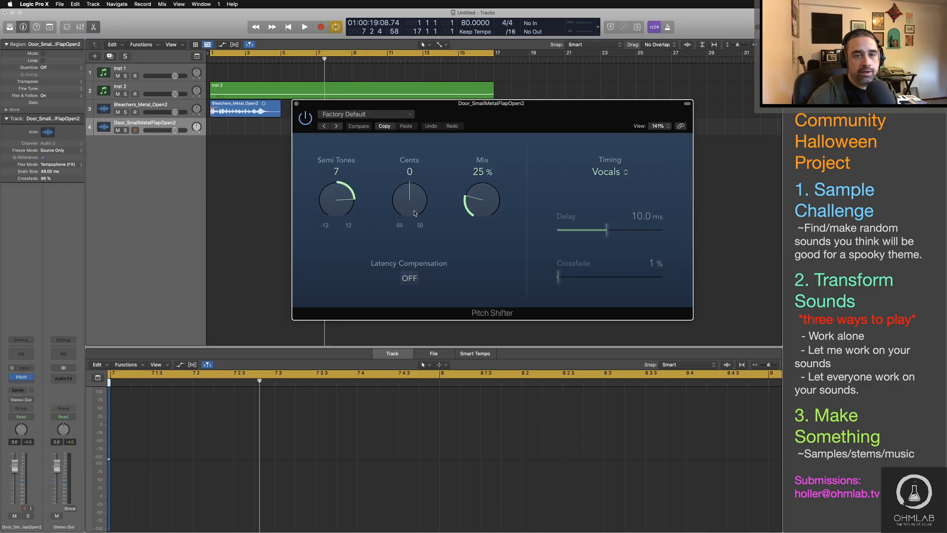
pyautogui.moveTo(337, 207); pyautogui.dragTo(341, 278)
pyautogui.press('space')
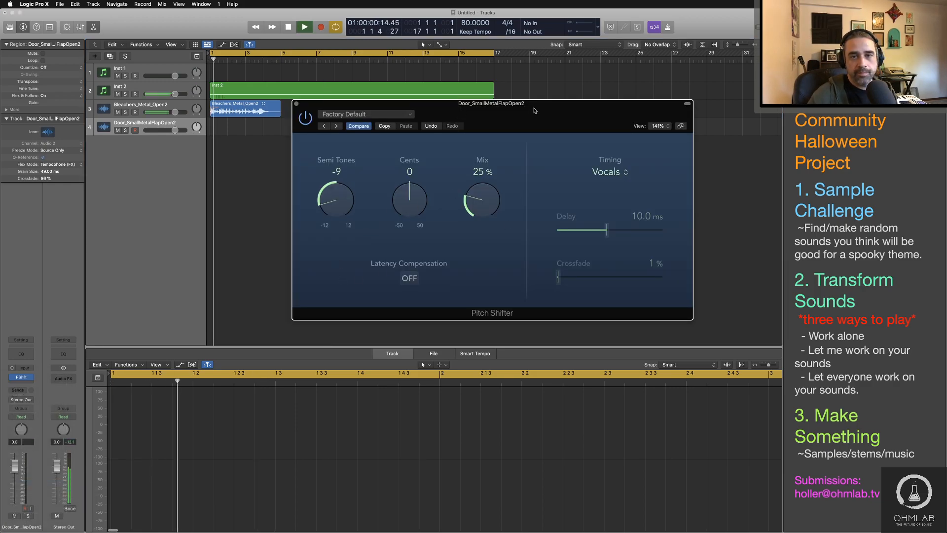
pyautogui.moveTo(533, 108); pyautogui.dragTo(598, 120)
pyautogui.click(295, 60)
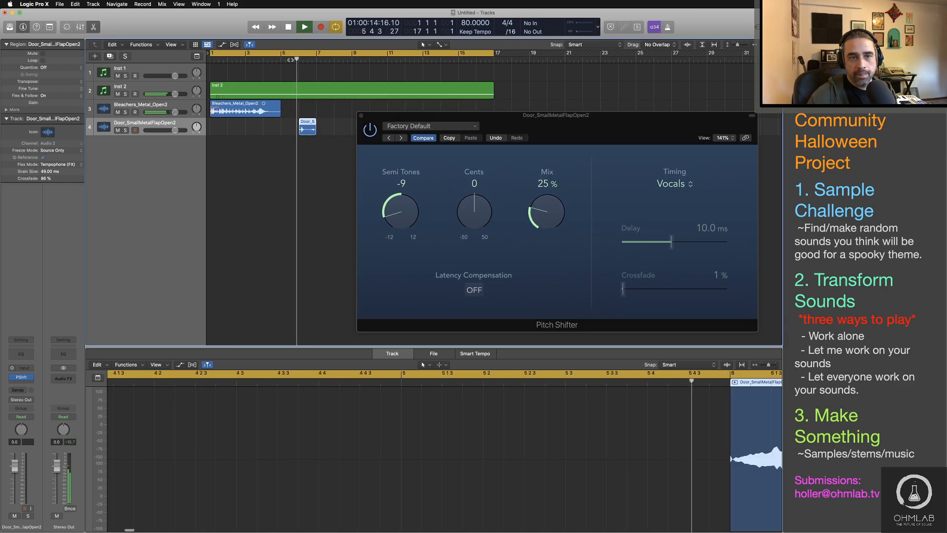
pyautogui.moveTo(541, 212); pyautogui.dragTo(541, 205)
pyautogui.press('space')
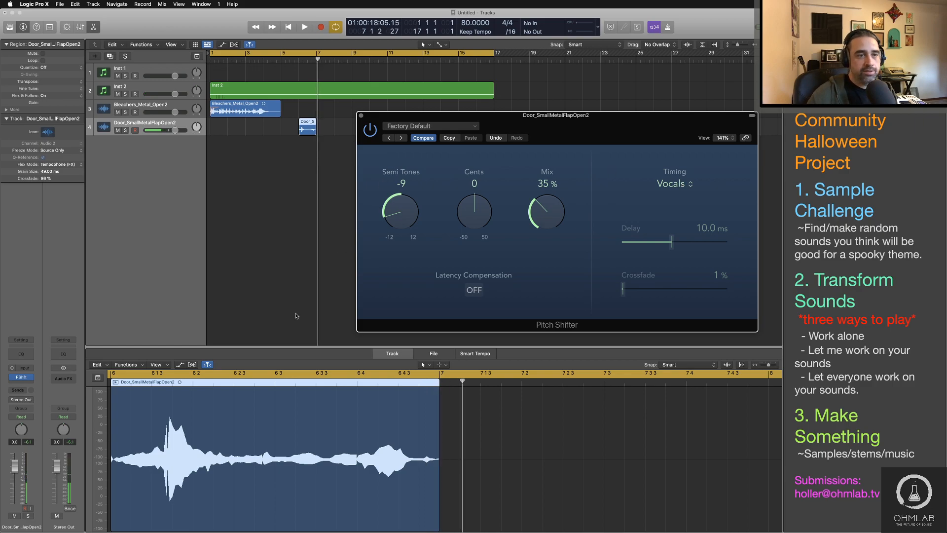
# Step: Close the Pitch Shifter, add Space Designer to the door track and load the Large Spaces hall preset 06.4s Barracks Two
pyautogui.press('super+w')
pyautogui.click(22, 385)
pyautogui.moveTo(43, 484)
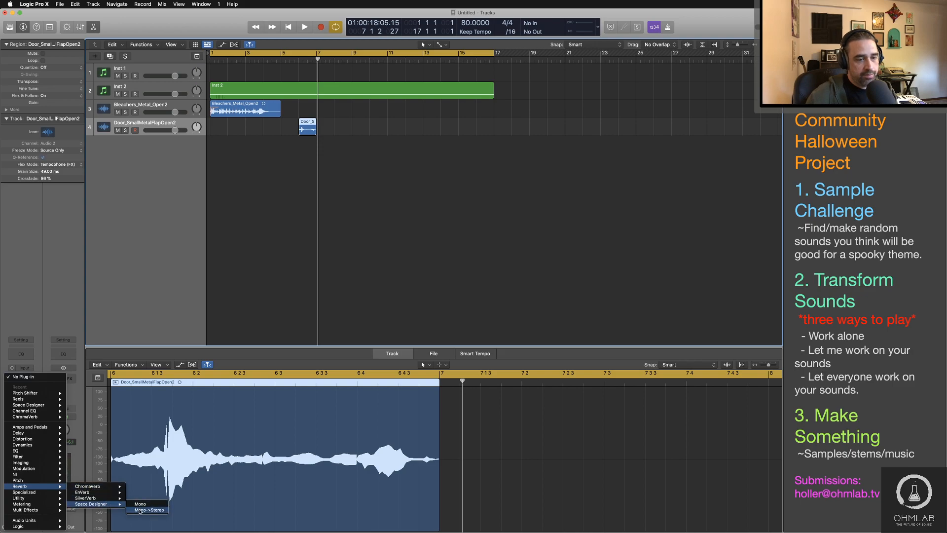
pyautogui.click(136, 504)
pyautogui.click(367, 114)
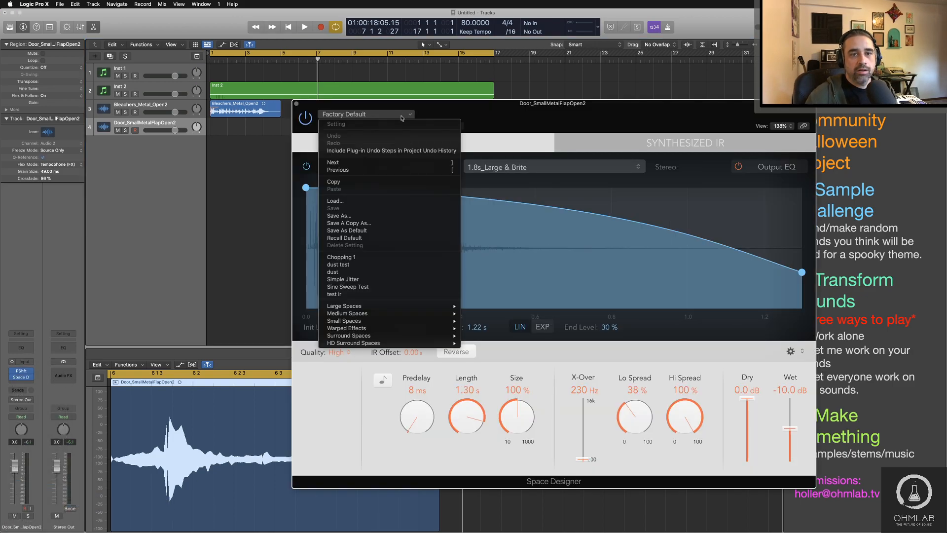
pyautogui.moveTo(379, 342)
pyautogui.moveTo(344, 306)
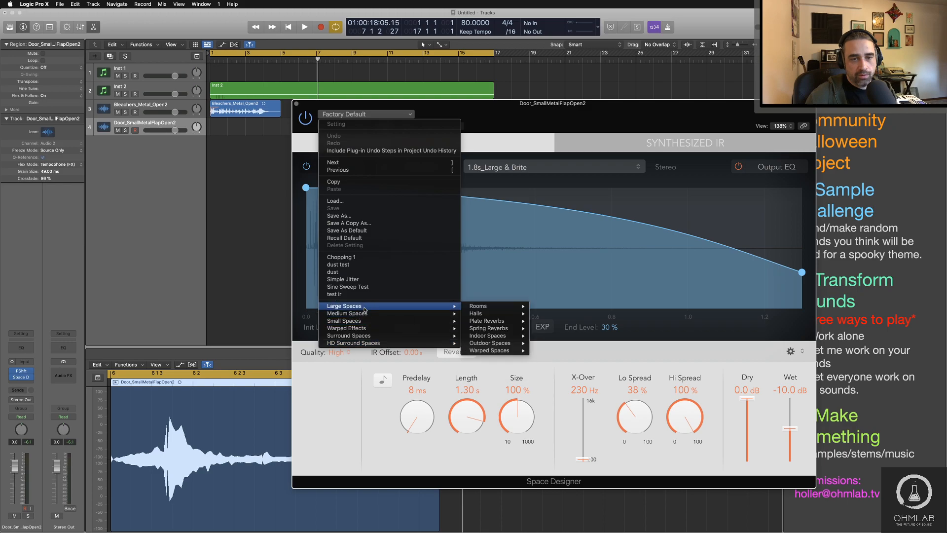
pyautogui.moveTo(476, 313)
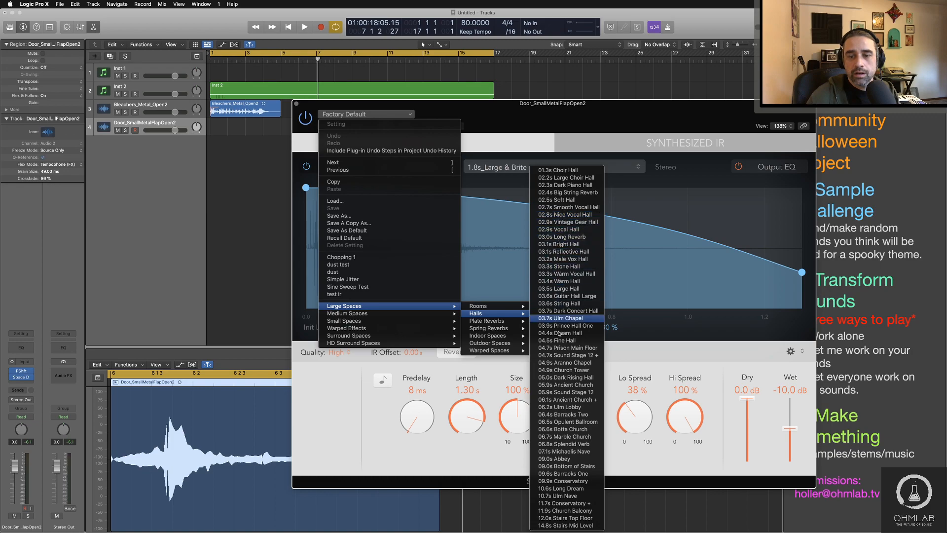
pyautogui.click(563, 415)
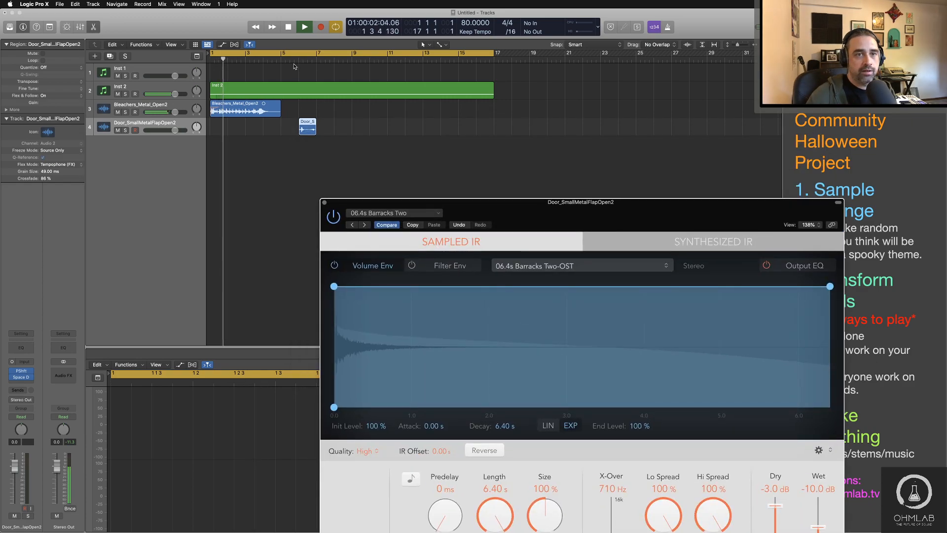
# Step: Play the door region and set Space Designer's dry level to -29.0 dB and wet level to -6.8 dB
pyautogui.click(298, 59)
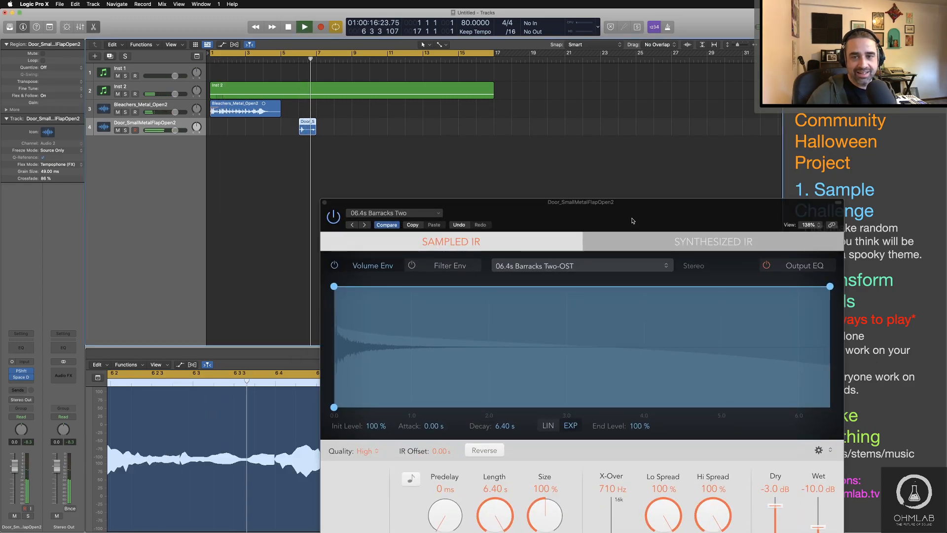
pyautogui.moveTo(633, 221); pyautogui.dragTo(669, 44)
pyautogui.moveTo(811, 328); pyautogui.dragTo(855, 340)
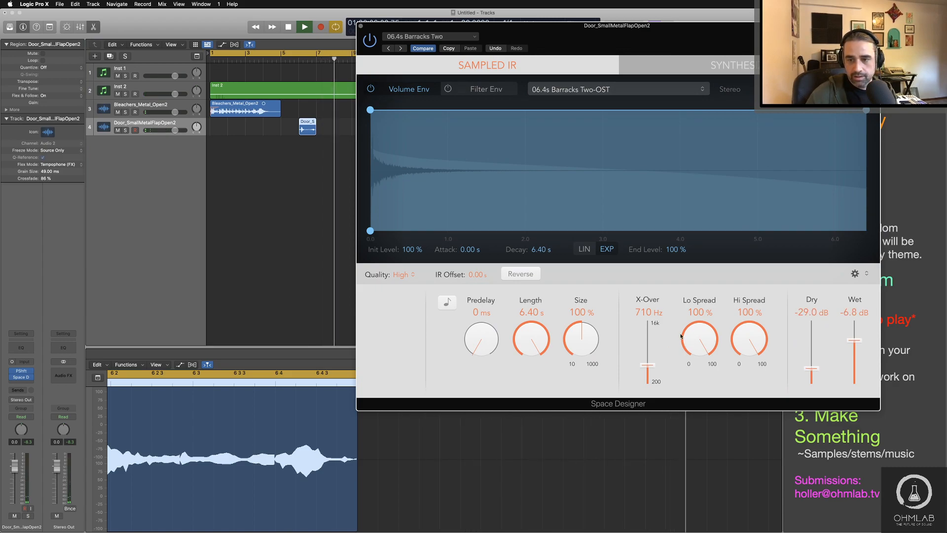
# Step: Set Space Designer's size to 170%, length to 10.9 s, Lo Spread to 23%, X-Over to 620 Hz and predelay to 55 ms
pyautogui.moveTo(575, 348); pyautogui.dragTo(572, 338)
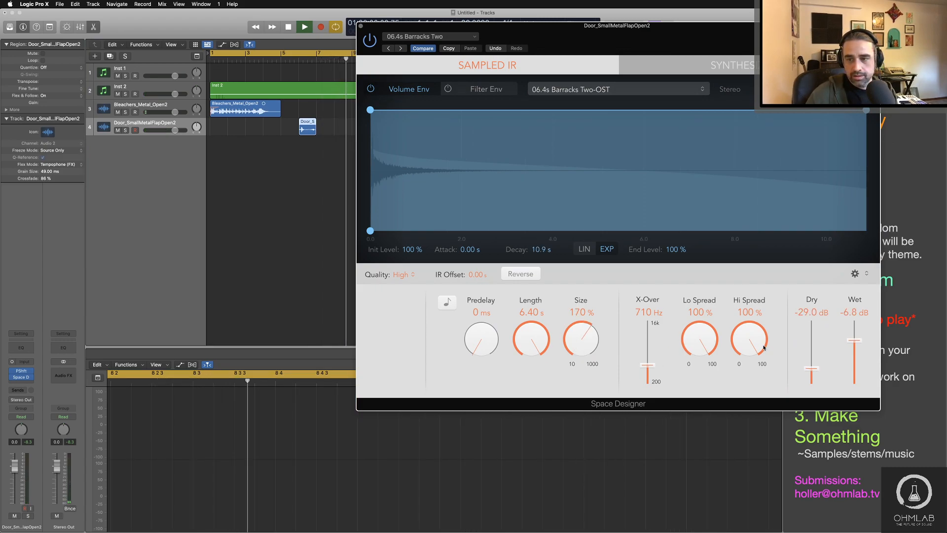
pyautogui.moveTo(699, 339); pyautogui.dragTo(700, 362)
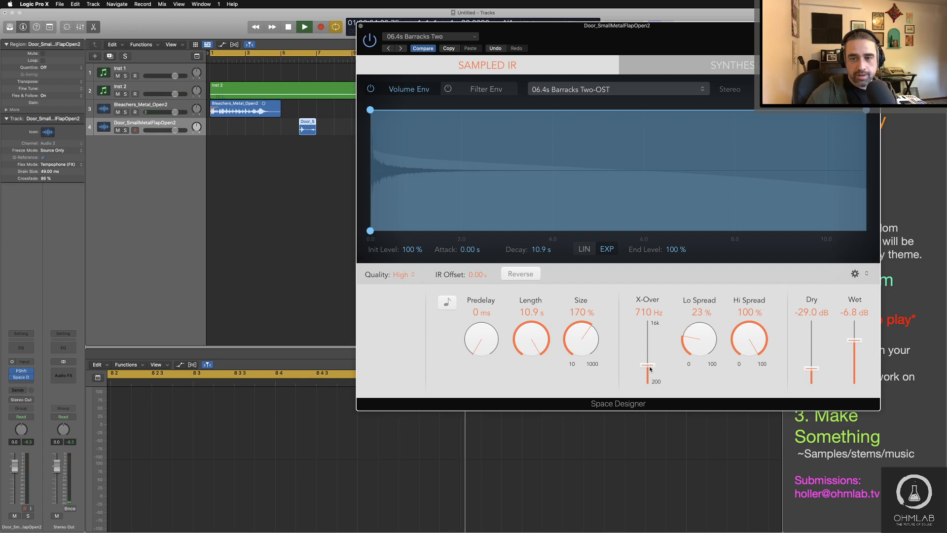
pyautogui.moveTo(492, 348); pyautogui.dragTo(490, 348)
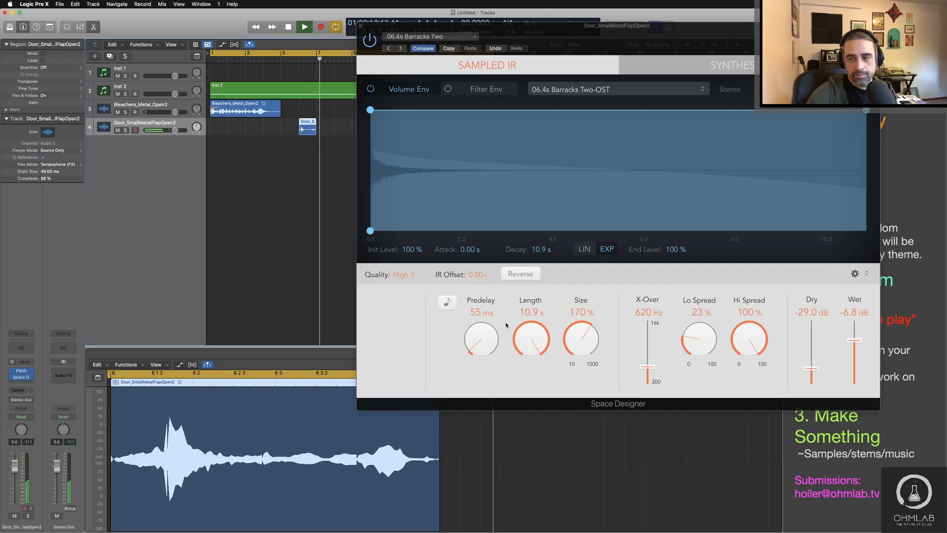
# Step: Try reversing Space Designer's impulse response, listen to the door region and switch the reversal back off
pyautogui.click(520, 273)
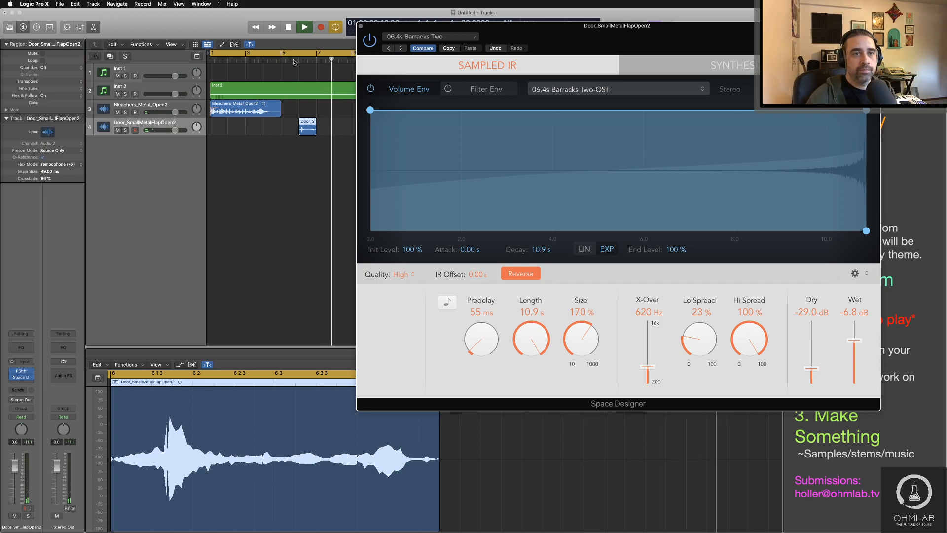
pyautogui.press('space')
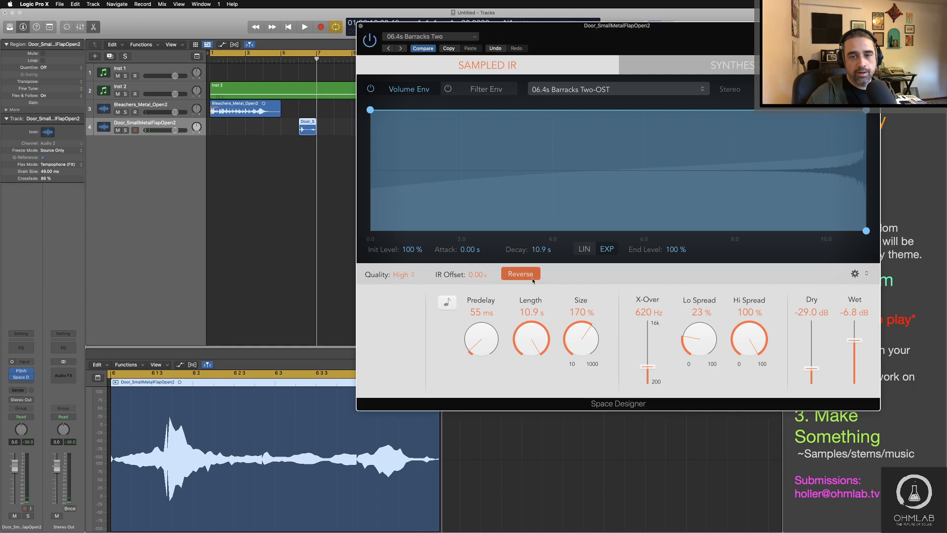
pyautogui.click(521, 275)
# Step: Show the door region's additional parameters and bounce the region in place onto a new track
pyautogui.click(309, 130)
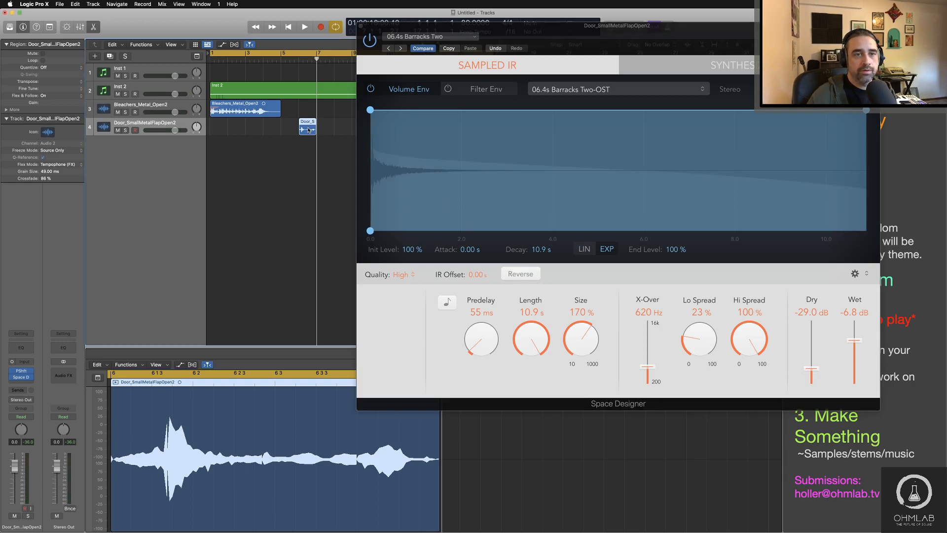
pyautogui.click(7, 110)
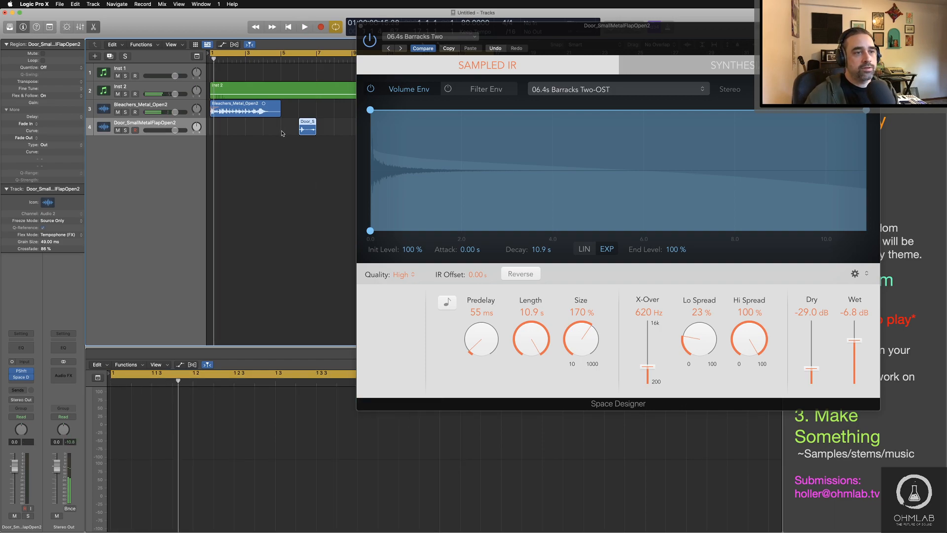
pyautogui.rightClick(309, 130)
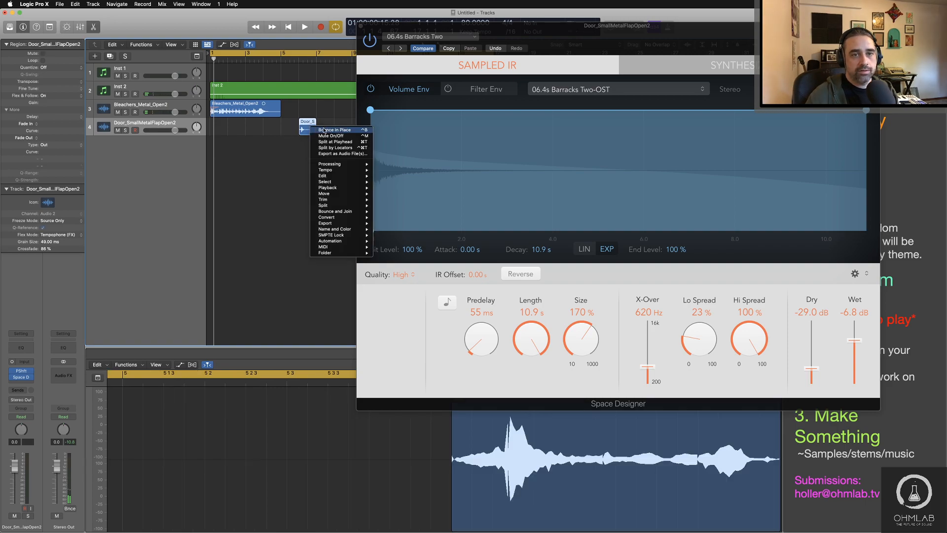
pyautogui.click(325, 130)
pyautogui.click(539, 154)
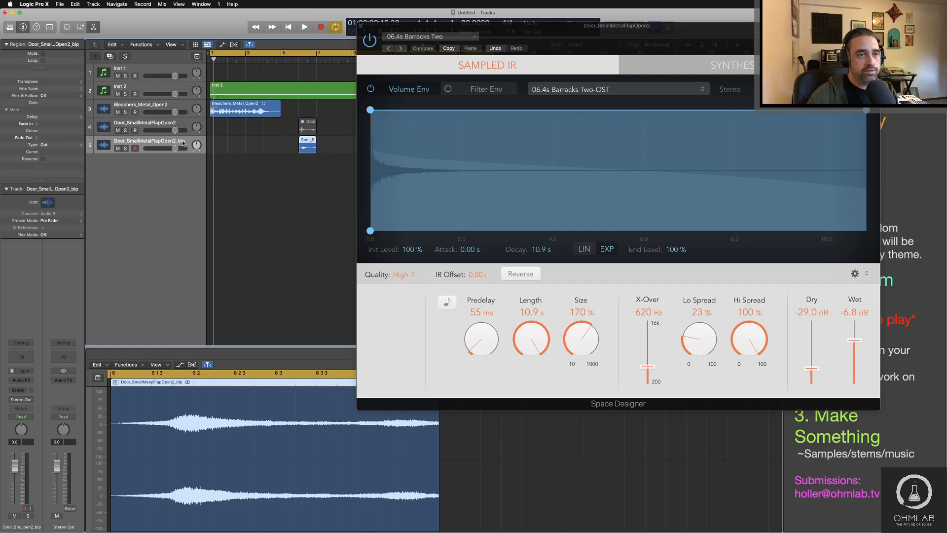
# Step: Reverse the bounced door region and listen to it
pyautogui.click(43, 160)
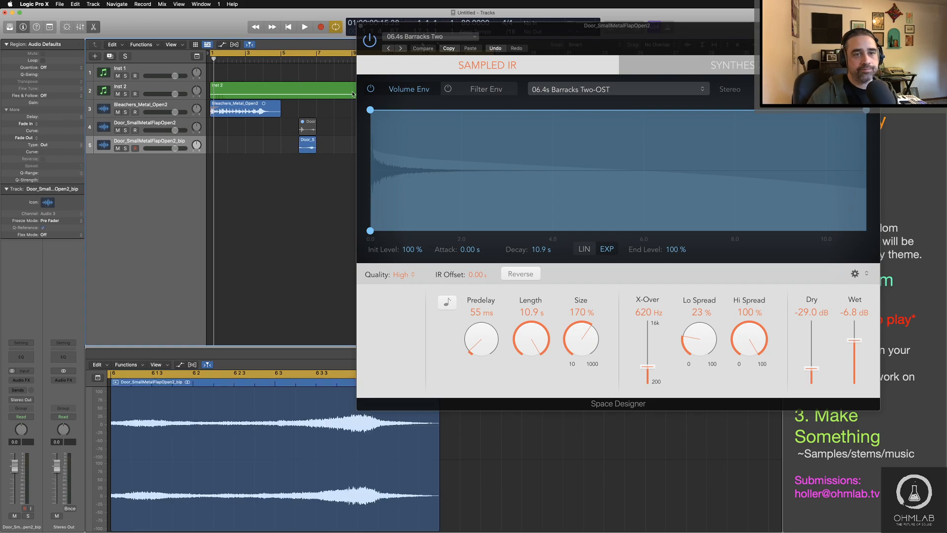
pyautogui.press('space')
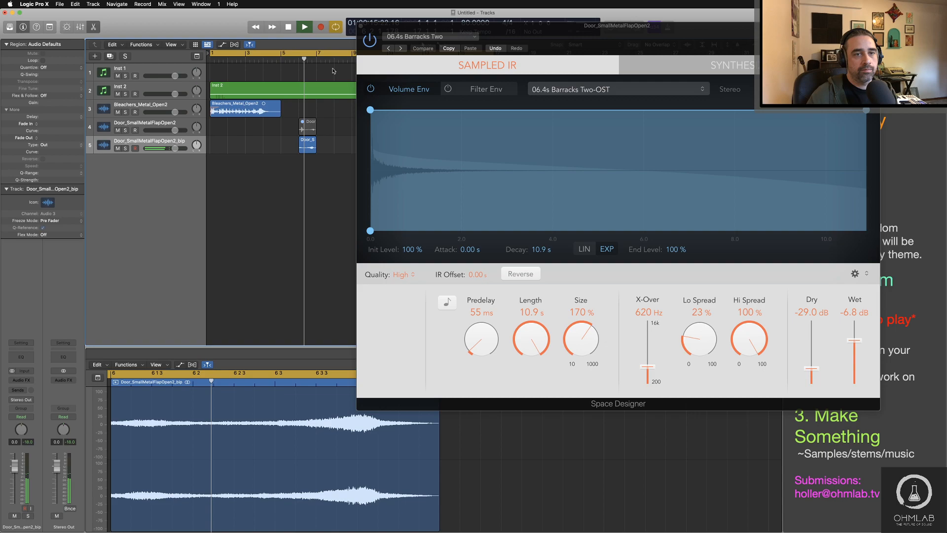
pyautogui.press('space')
# Step: Show the mixer, close the Space Designer window and play the reversed door region again from just before bar 6
pyautogui.press('x')
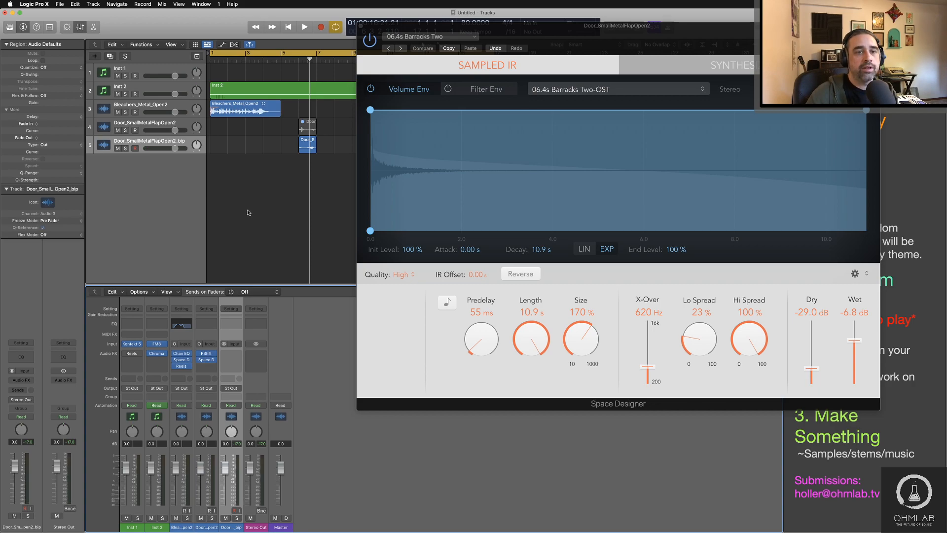
pyautogui.click(362, 26)
pyautogui.press('space')
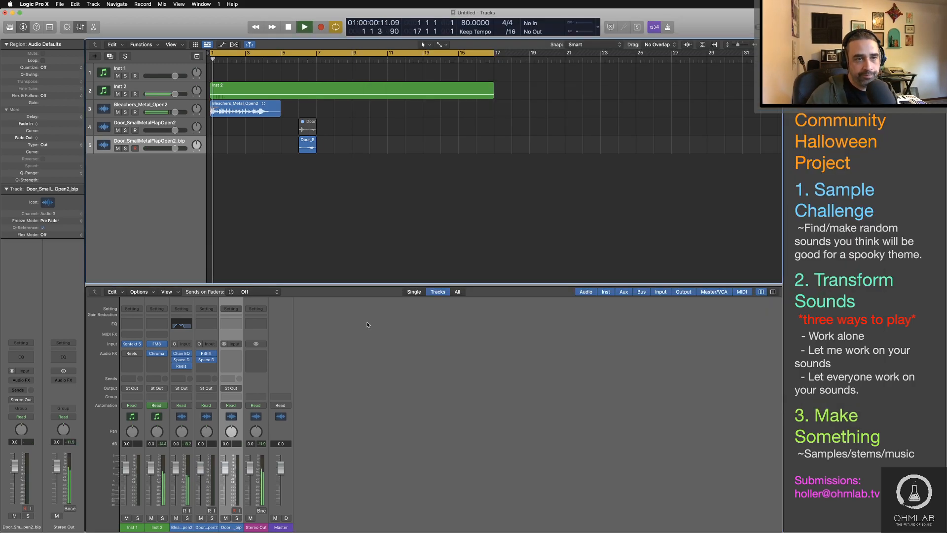
pyautogui.click(297, 60)
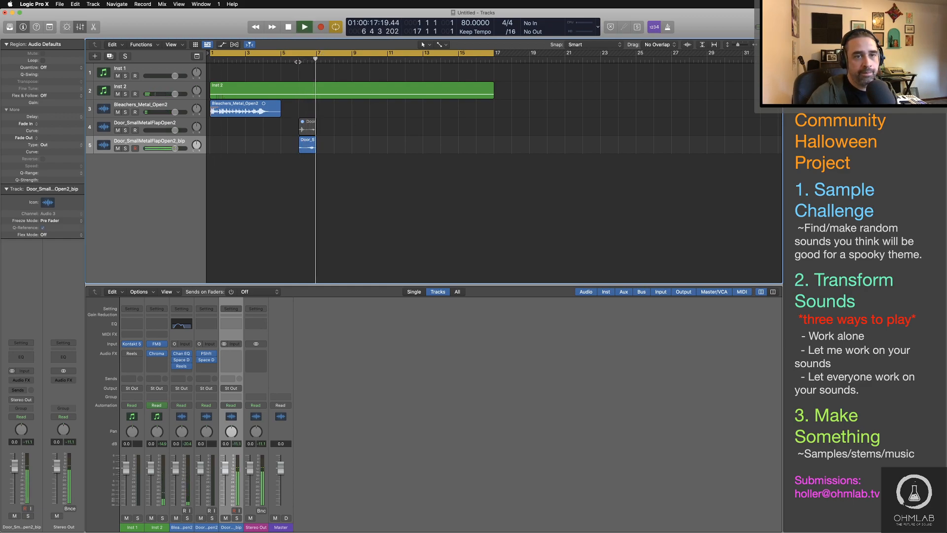
pyautogui.press('space')
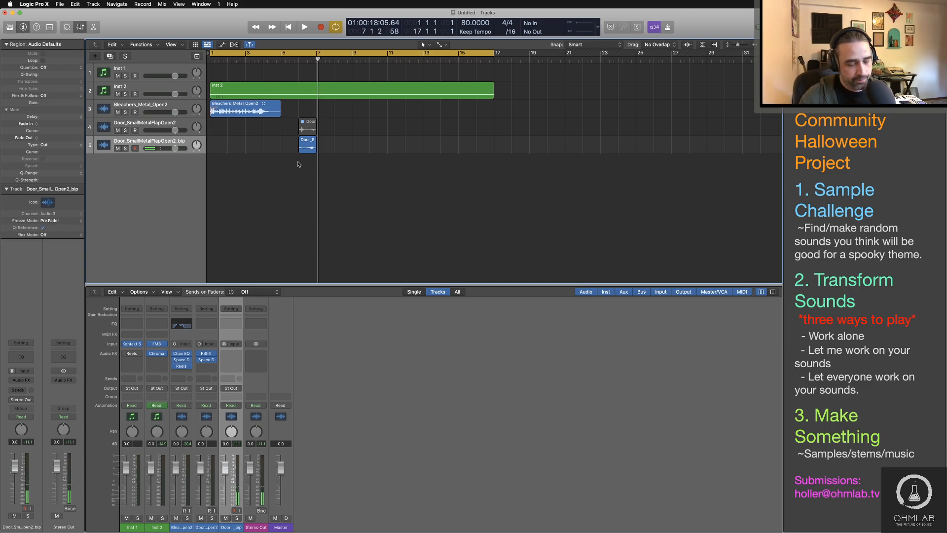
# Step: Insert a Stereo Delay in stereo on the bounced door track
pyautogui.click(307, 145)
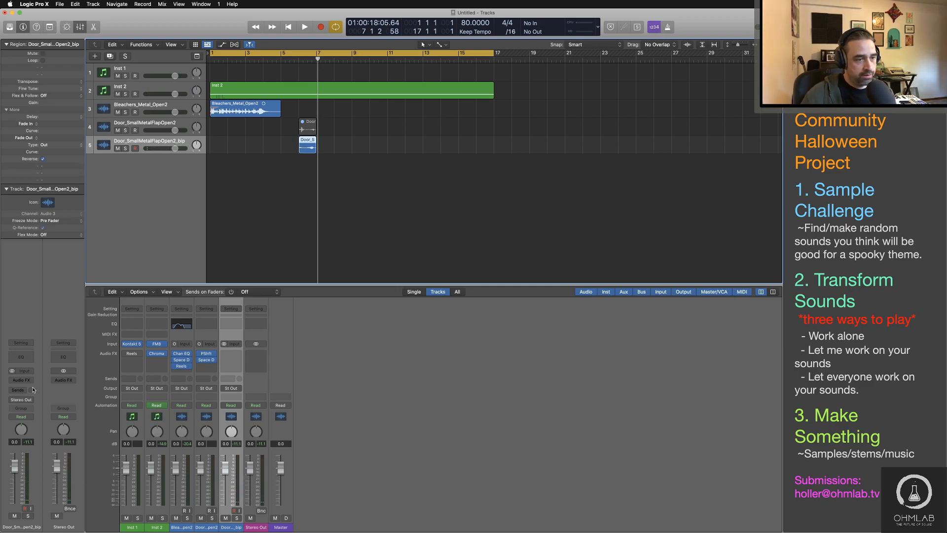
pyautogui.click(30, 381)
pyautogui.moveTo(36, 484)
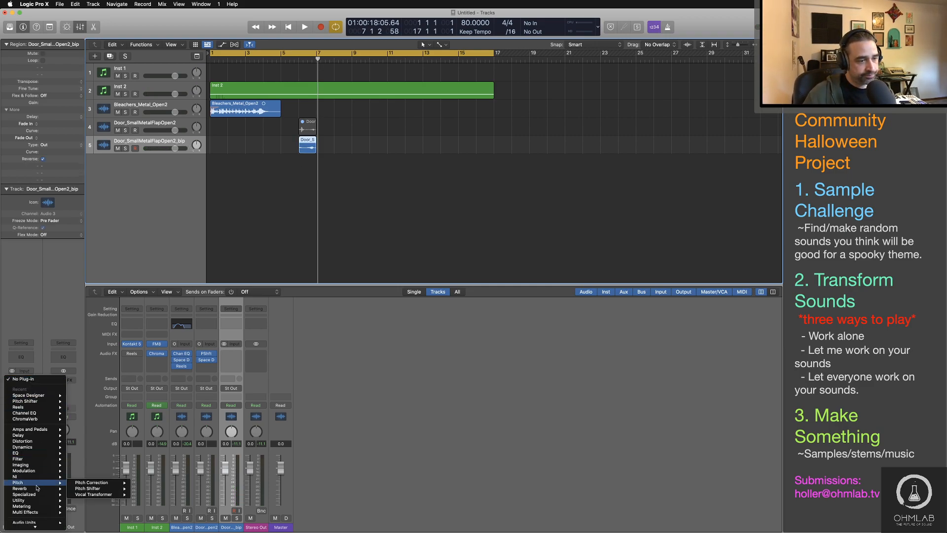
pyautogui.moveTo(34, 435)
pyautogui.moveTo(103, 459)
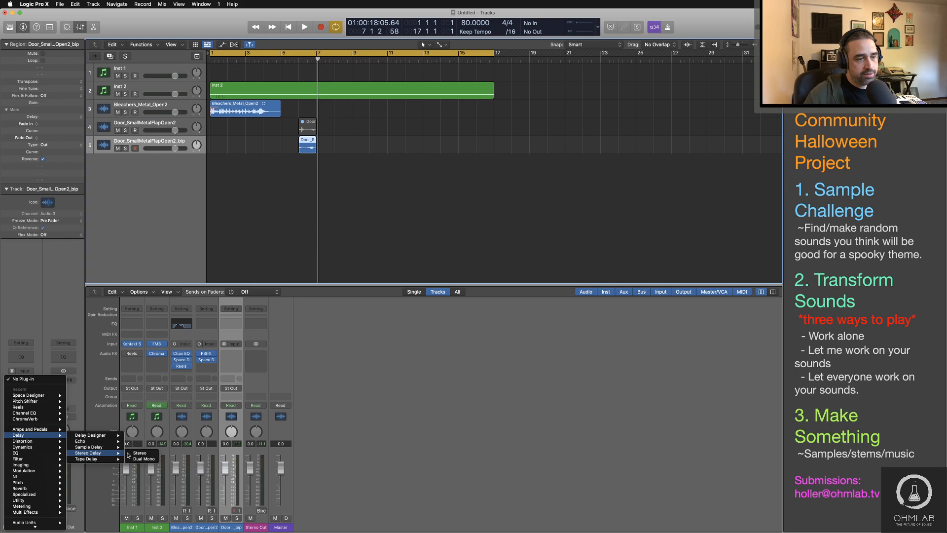
pyautogui.click(130, 453)
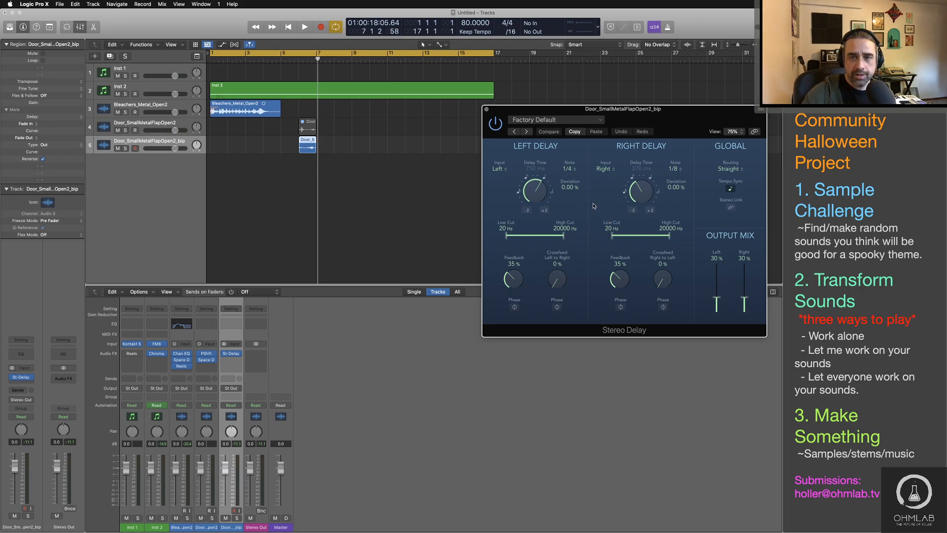
# Step: Set the left delay to a 1/8 dotted note with -8% deviation and the right delay to 1/16 dotted with +3% deviation
pyautogui.click(569, 169)
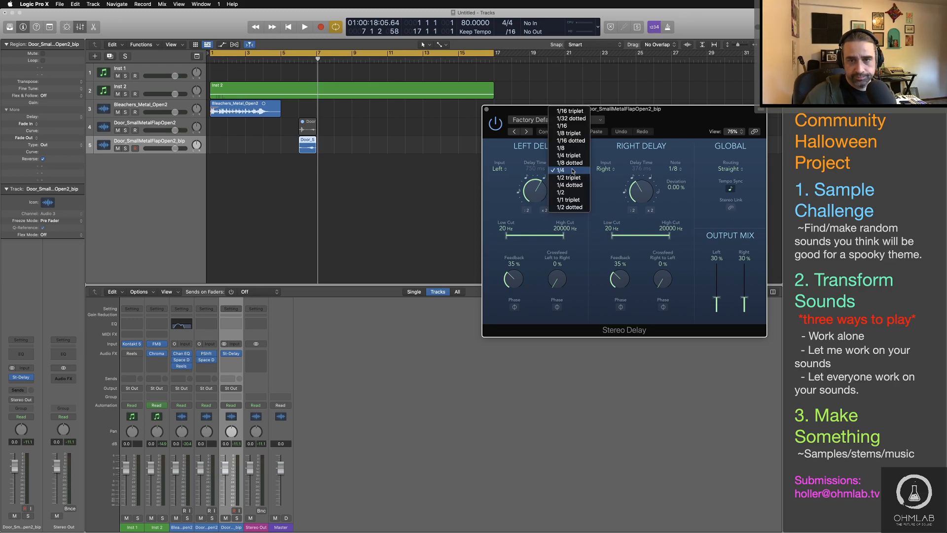
pyautogui.click(563, 163)
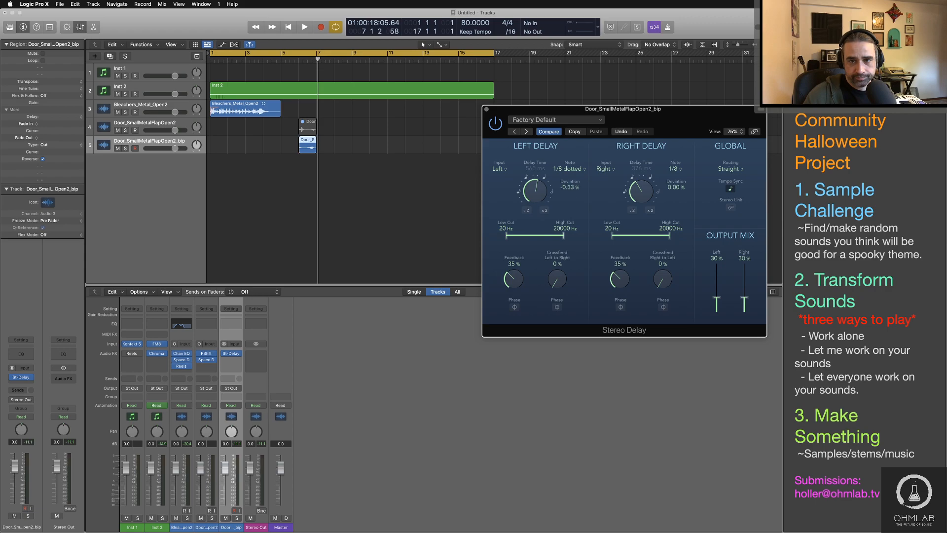
pyautogui.click(673, 169)
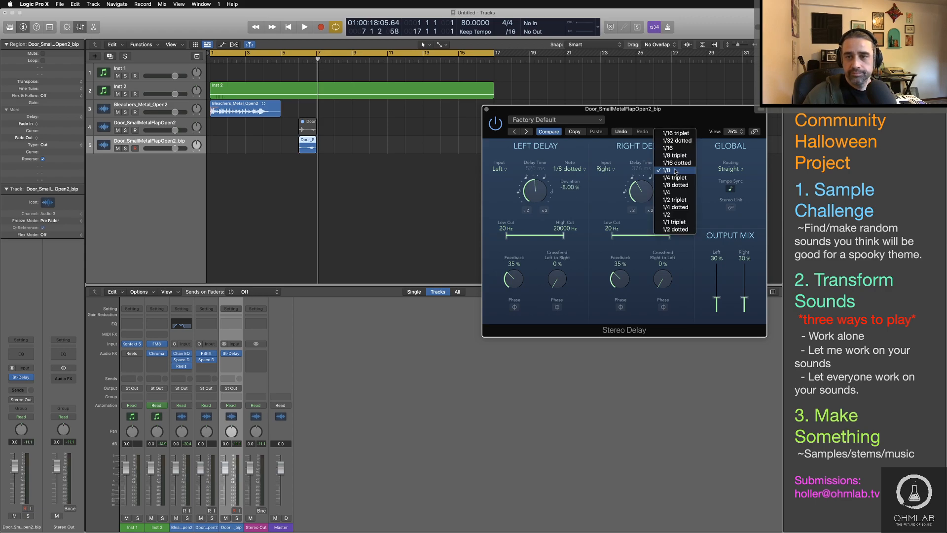
pyautogui.click(676, 163)
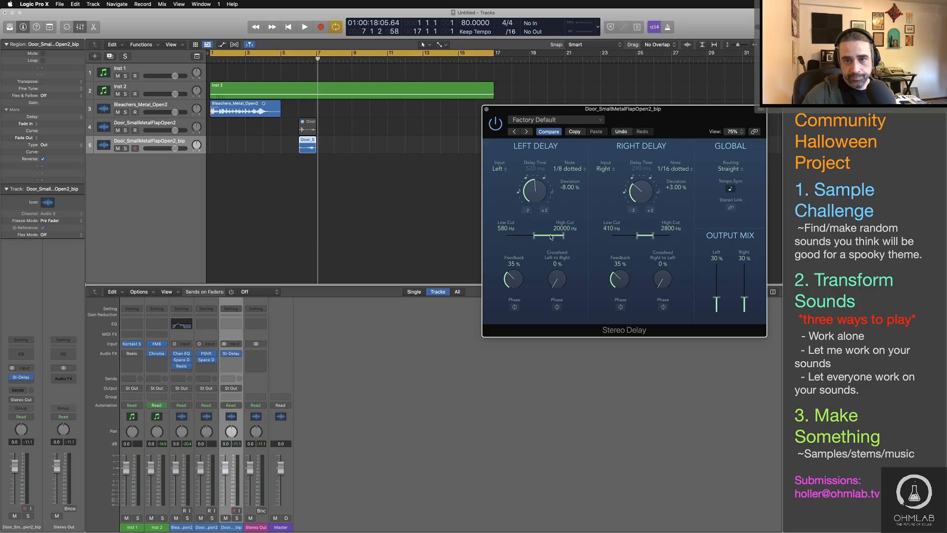
# Step: Narrow the delay filters to 820–14100 Hz left and 410–2800 Hz right, then turn off tempo sync and listen from about bar 6
pyautogui.moveTo(551, 237); pyautogui.dragTo(552, 232)
pyautogui.press('space')
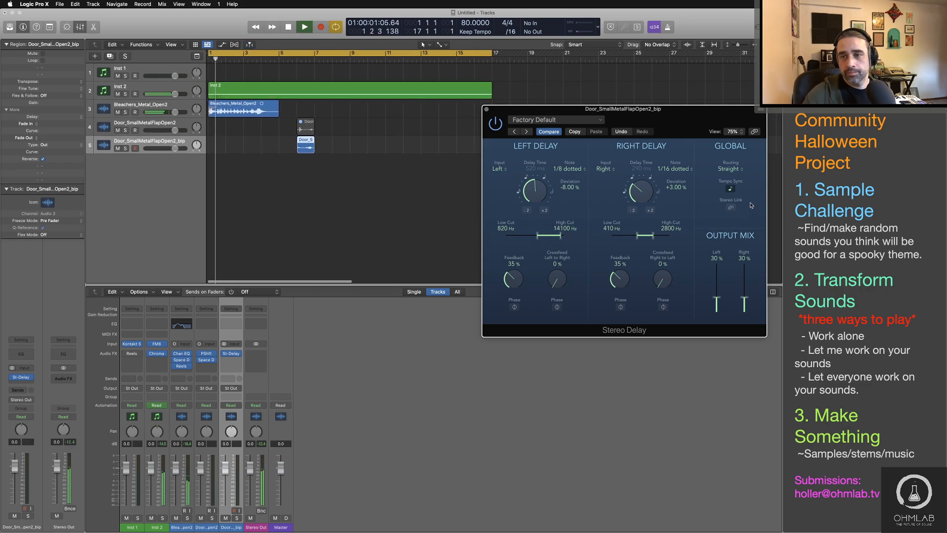
pyautogui.click(730, 189)
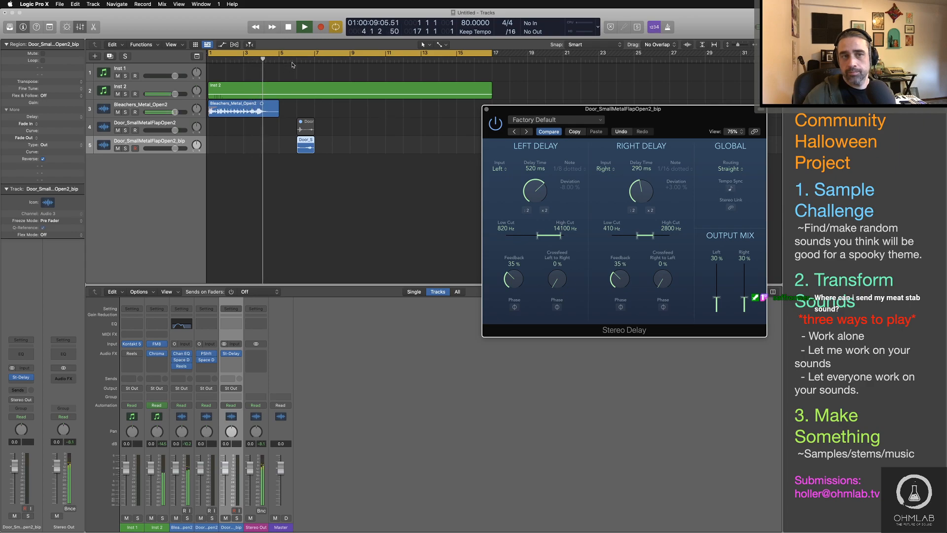
pyautogui.click(298, 54)
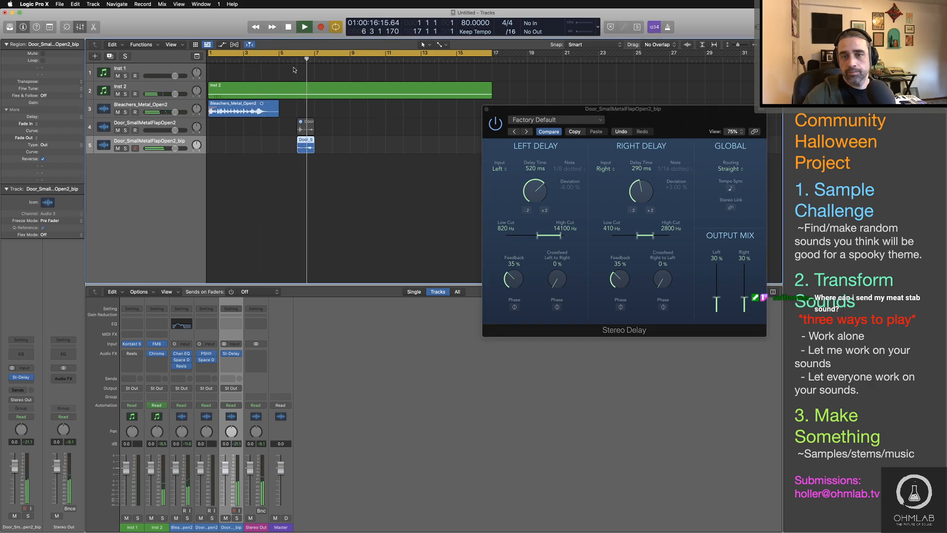
# Step: Set the crossfeed to 5% left-to-right and 3% right-to-left, the output mix to 31% left and 39% right, and replay the door region
pyautogui.moveTo(664, 280); pyautogui.dragTo(664, 277)
pyautogui.moveTo(559, 283); pyautogui.dragTo(560, 278)
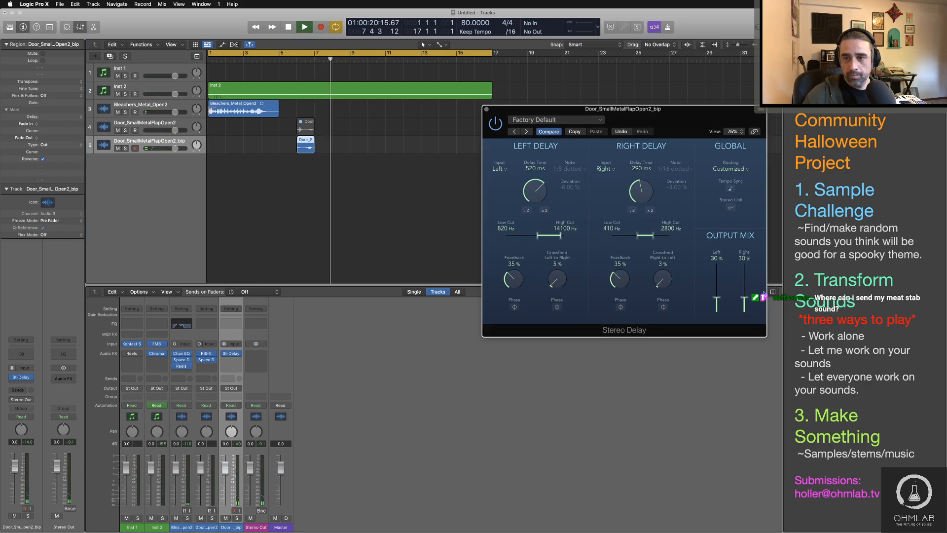
pyautogui.moveTo(744, 299)
pyautogui.mouseDown()
pyautogui.moveTo(717, 297)
pyautogui.moveTo(744, 294)
pyautogui.mouseUp()
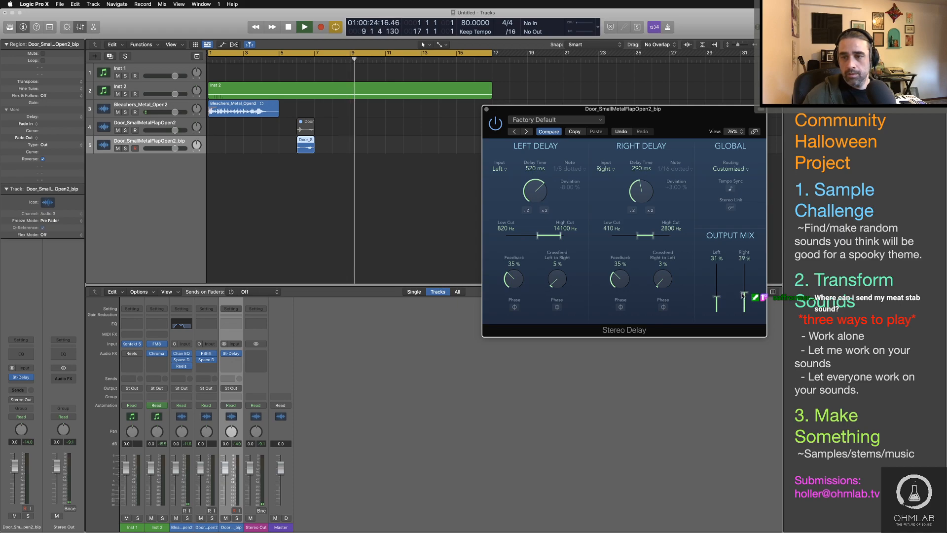
pyautogui.click(296, 59)
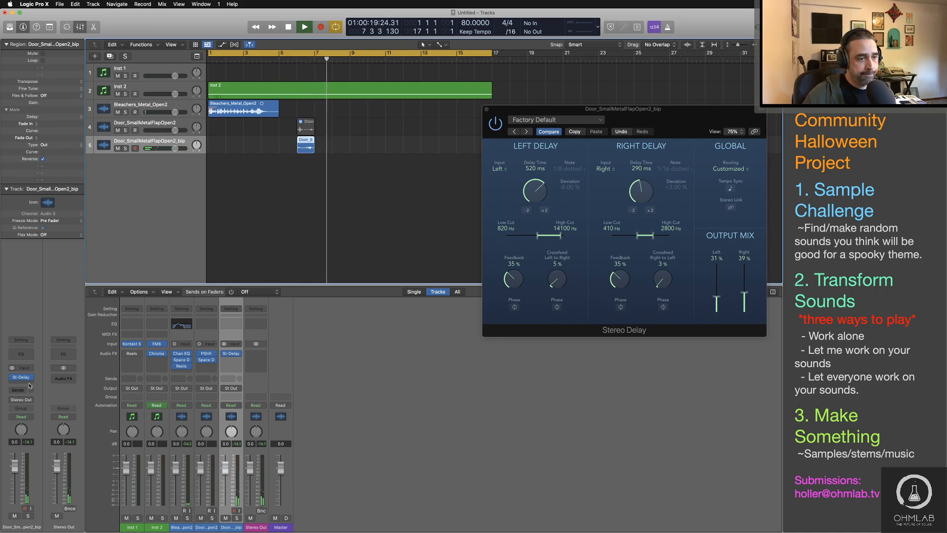
# Step: Insert a stereo Space Designer after the Stereo Delay on the bounced door track, stop playback and move its window aside
pyautogui.click(27, 377)
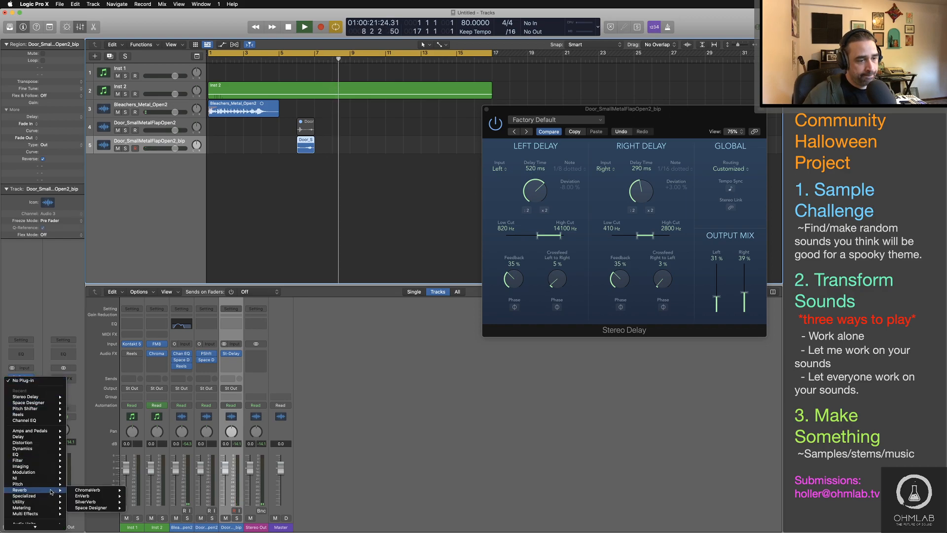
pyautogui.moveTo(91, 508)
pyautogui.click(141, 507)
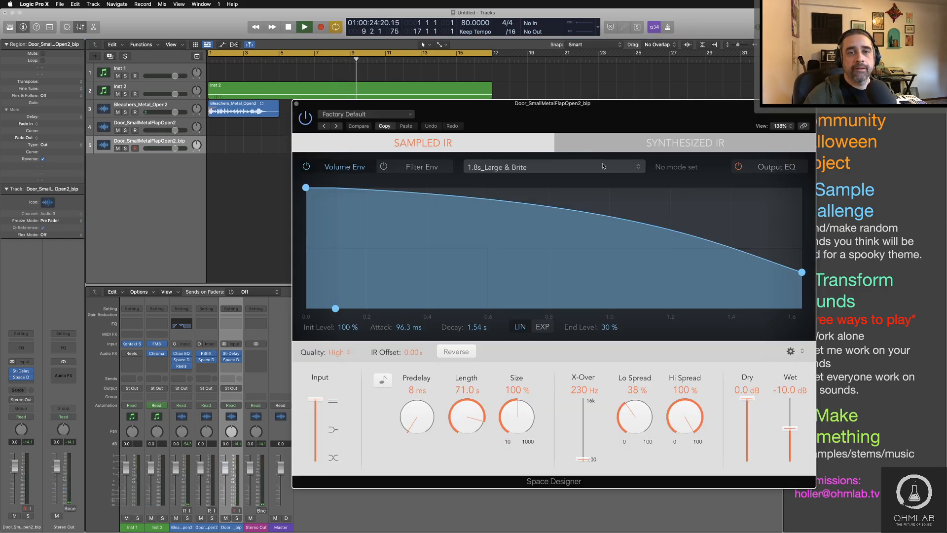
pyautogui.press('space')
pyautogui.moveTo(545, 122); pyautogui.dragTo(674, 49)
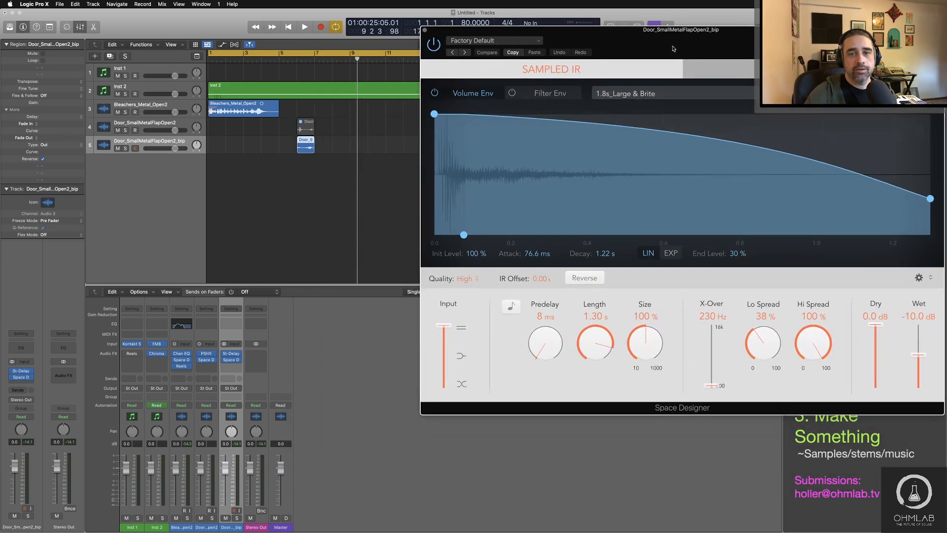
# Step: Load the 10.6s Long Dream preset from the large halls in Space Designer and listen to the door region
pyautogui.click(518, 40)
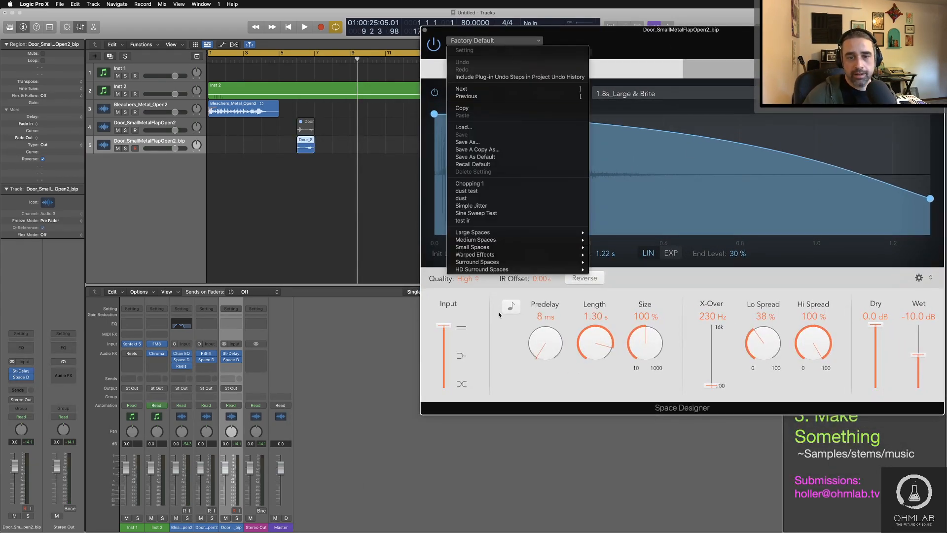
pyautogui.moveTo(491, 233)
pyautogui.moveTo(627, 241)
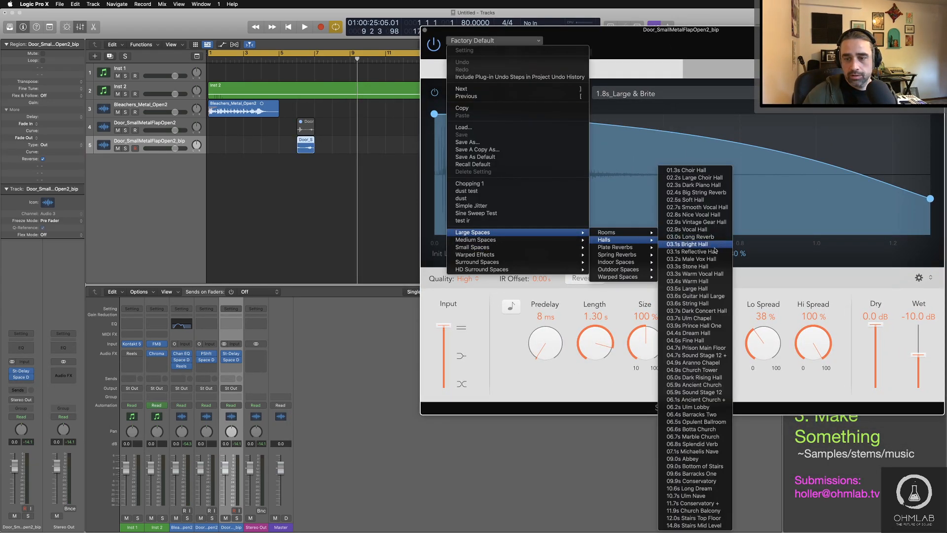
pyautogui.click(686, 488)
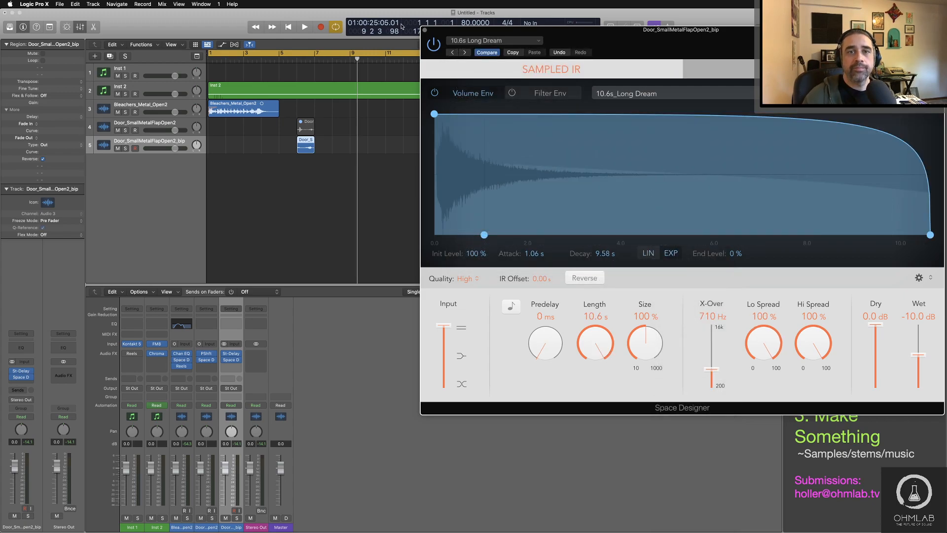
pyautogui.press('space')
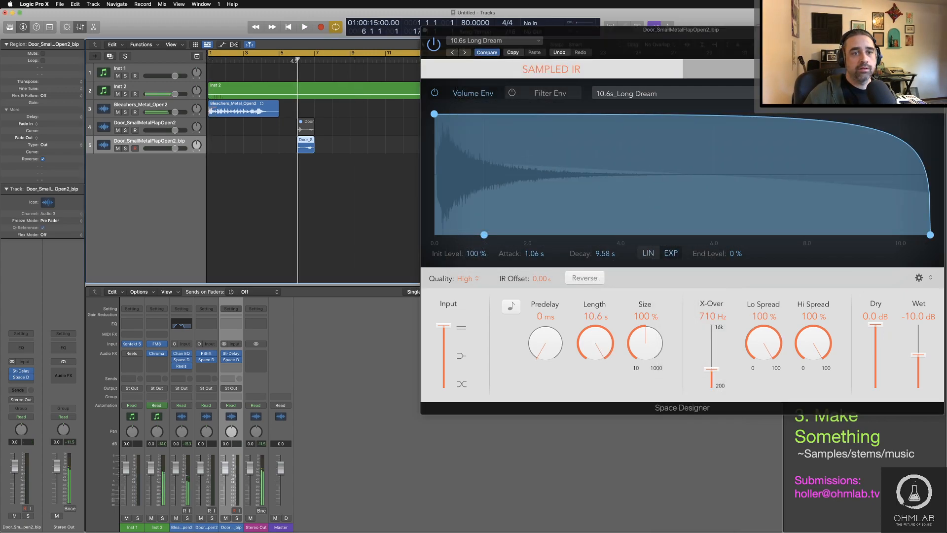
pyautogui.press('space')
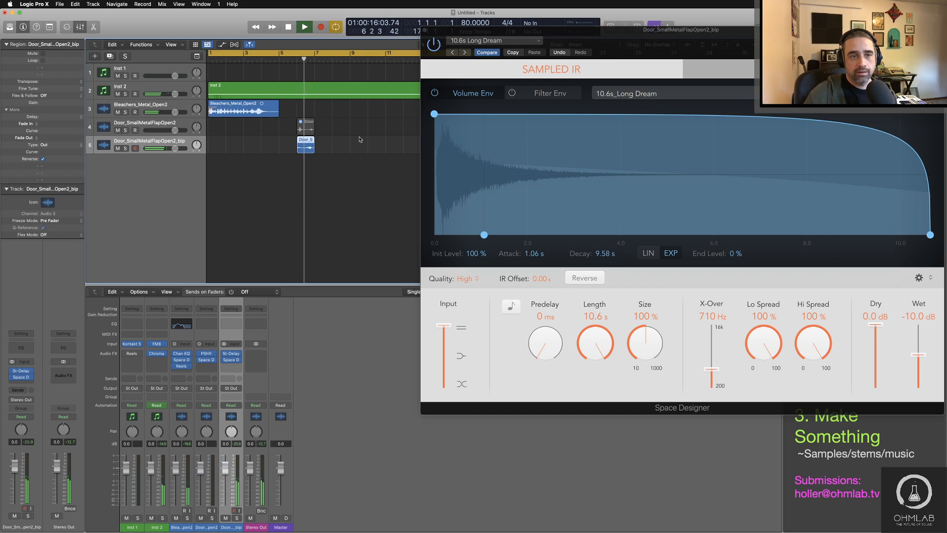
# Step: In the reverb's Output EQ, set the low cut to 390 Hz and the high cut to 4700 Hz, and replay from before bar 6
pyautogui.click(550, 93)
pyautogui.press('space')
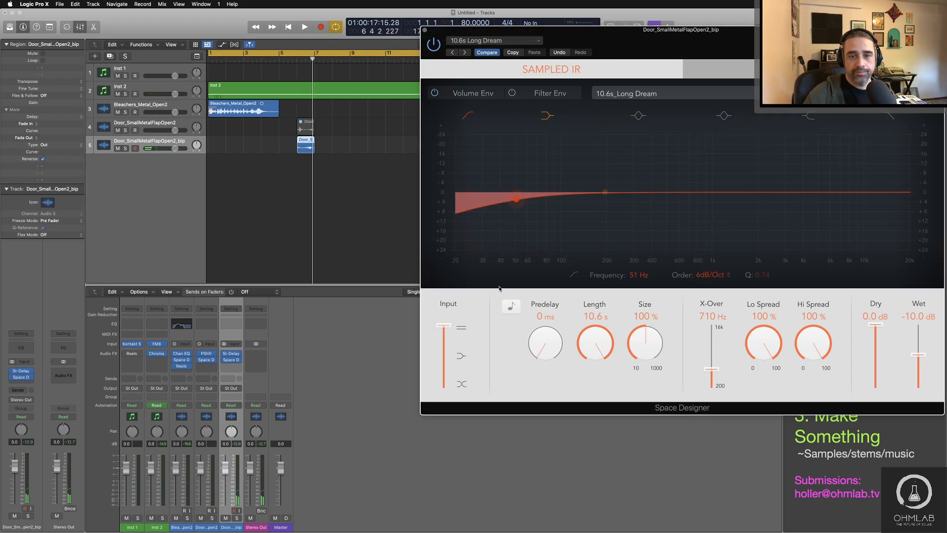
pyautogui.moveTo(513, 200); pyautogui.dragTo(651, 199)
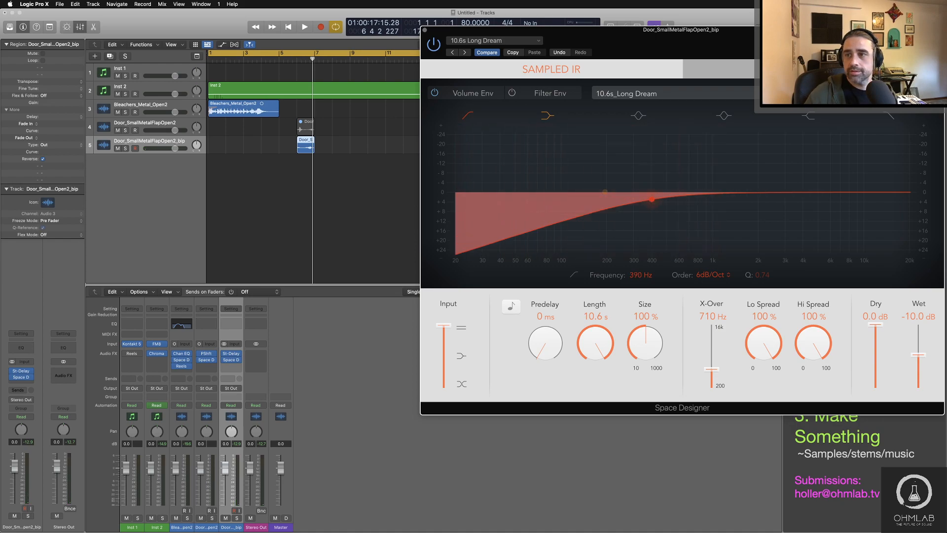
pyautogui.click(890, 117)
pyautogui.moveTo(875, 200); pyautogui.dragTo(817, 199)
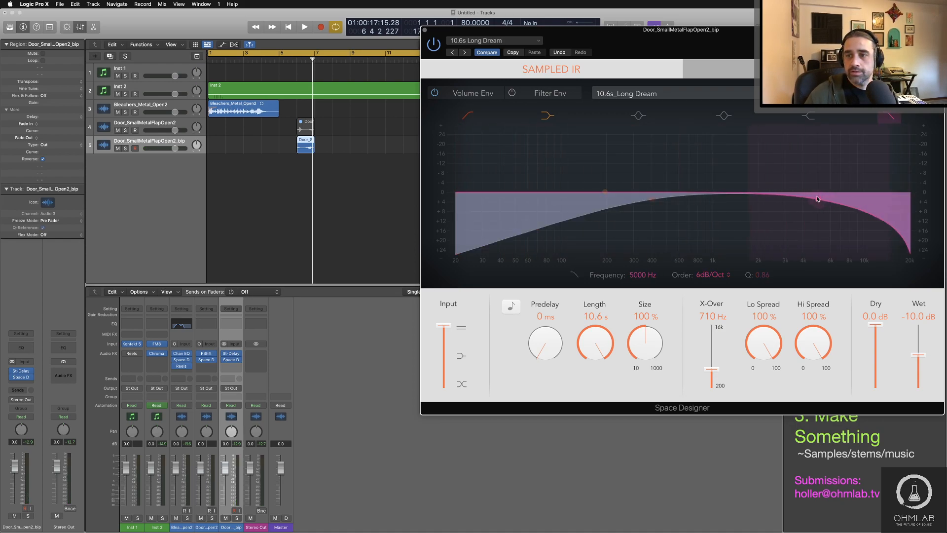
pyautogui.doubleClick(284, 63)
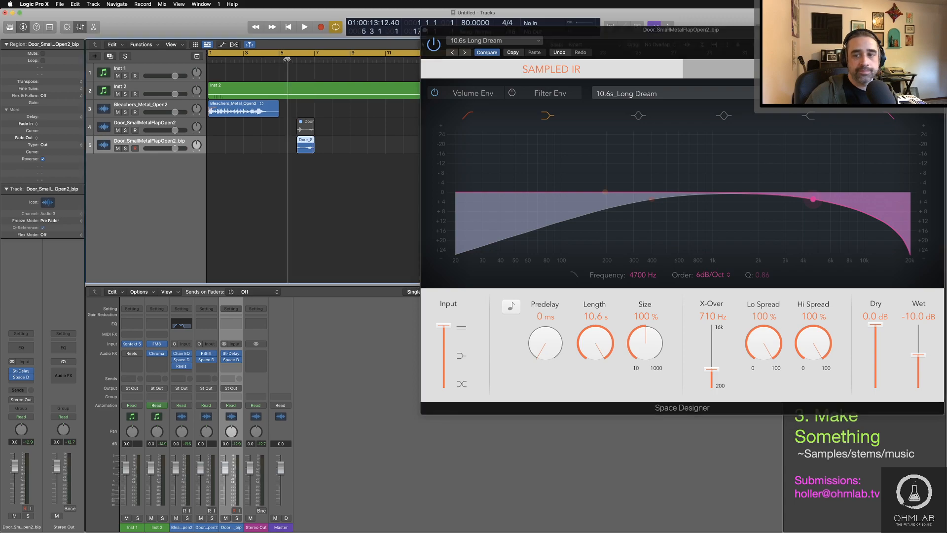
# Step: Set the reverb's predelay to 19 ms and its size to 180%
pyautogui.moveTo(546, 345); pyautogui.dragTo(546, 346)
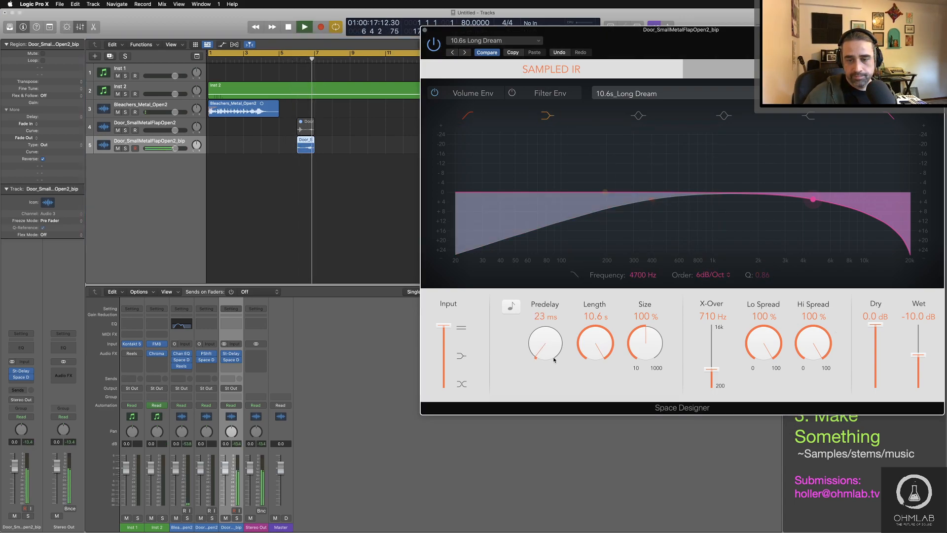
pyautogui.moveTo(554, 360); pyautogui.dragTo(554, 365)
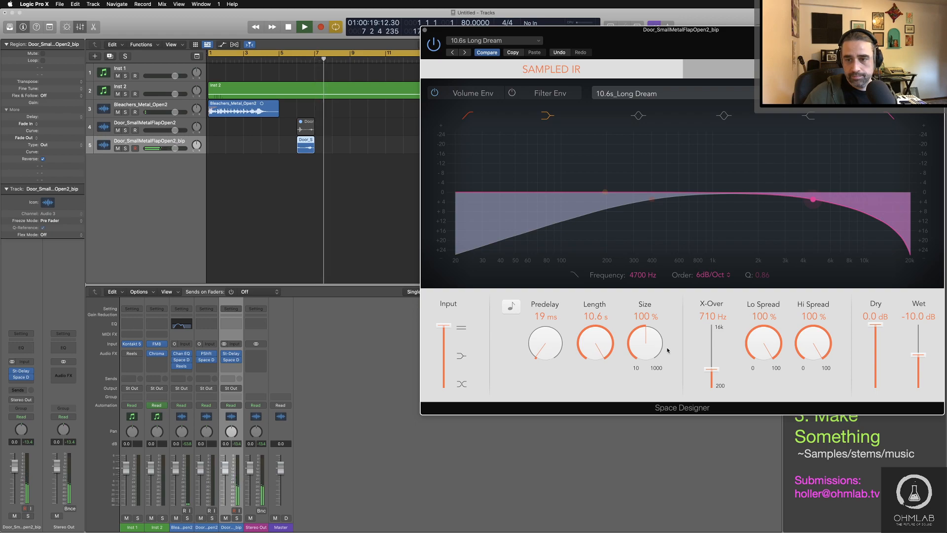
pyautogui.moveTo(646, 347); pyautogui.dragTo(648, 338)
# Step: Set the reverb's X-Over to 780 Hz, Lo Spread to 27%, Hi Spread to 79%, dry level to -18.5 dB and wet level to -6.2 dB
pyautogui.moveTo(754, 348); pyautogui.dragTo(745, 390)
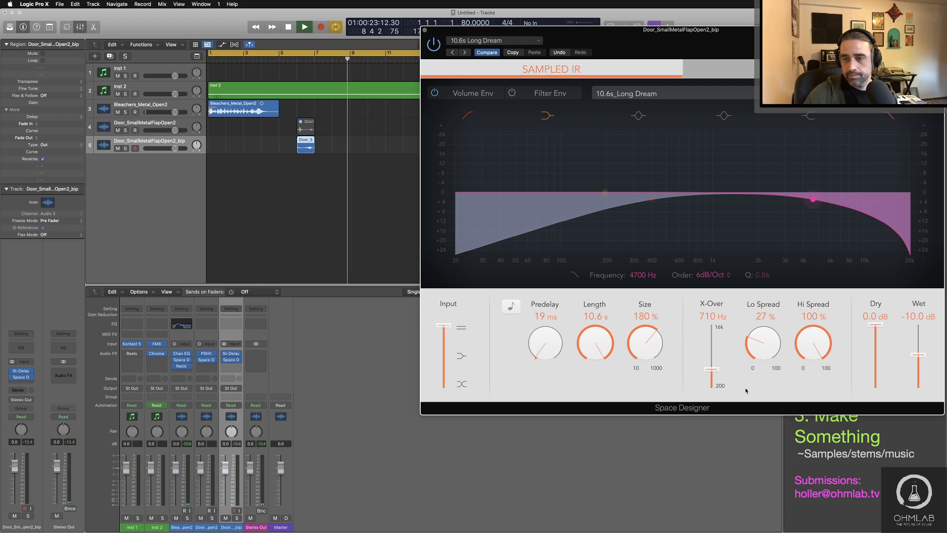
pyautogui.moveTo(828, 338); pyautogui.dragTo(823, 365)
pyautogui.moveTo(876, 325); pyautogui.dragTo(920, 346)
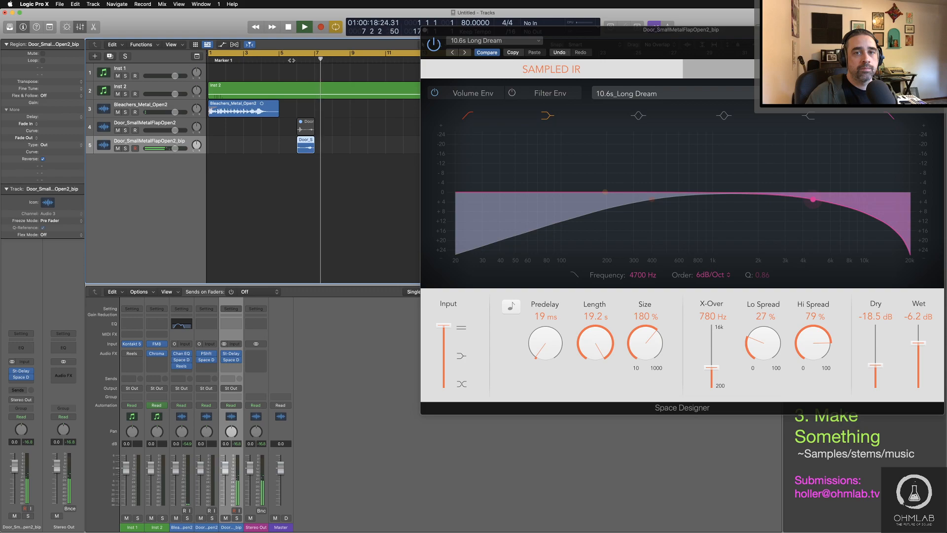
# Step: Stop playback, close the Space Designer and Stereo Delay windows and deselect the door region
pyautogui.moveTo(617, 44); pyautogui.dragTo(556, 96)
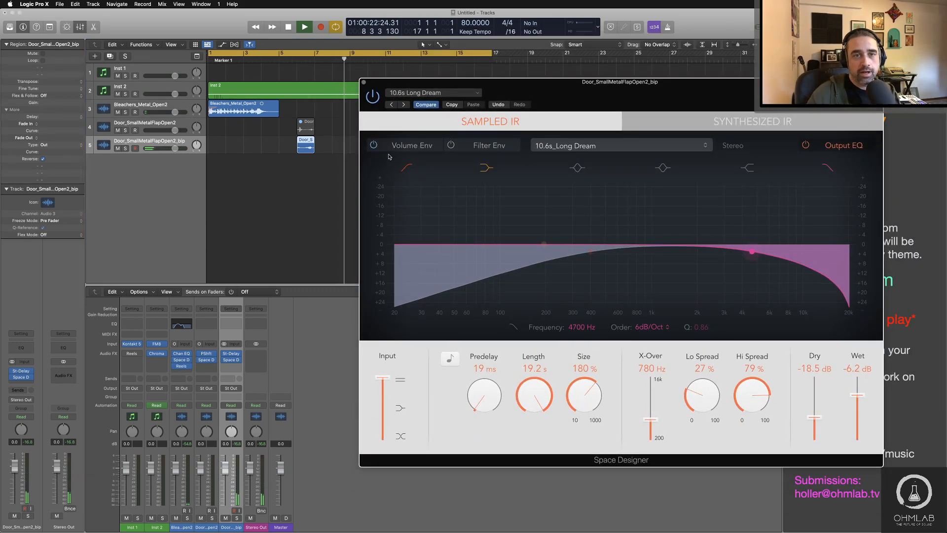
pyautogui.click(364, 83)
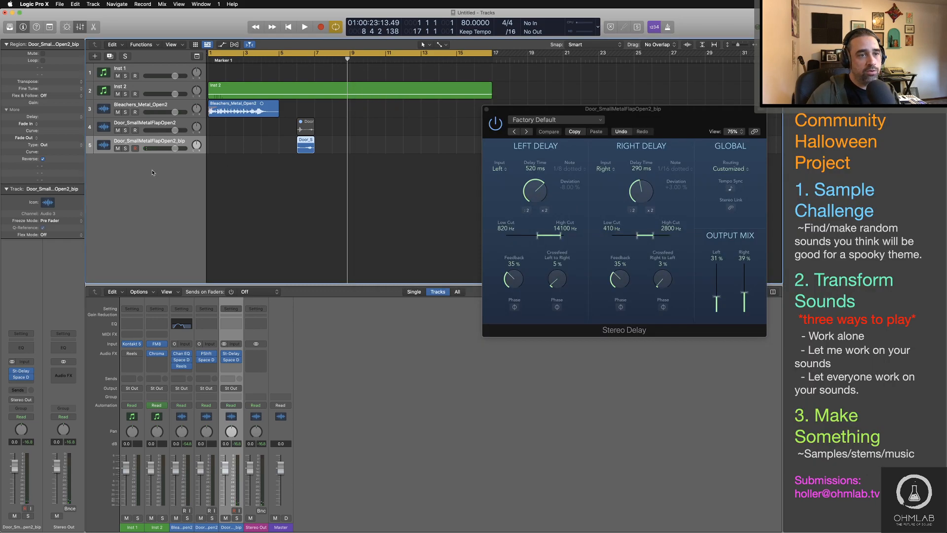
pyautogui.click(487, 109)
pyautogui.click(496, 197)
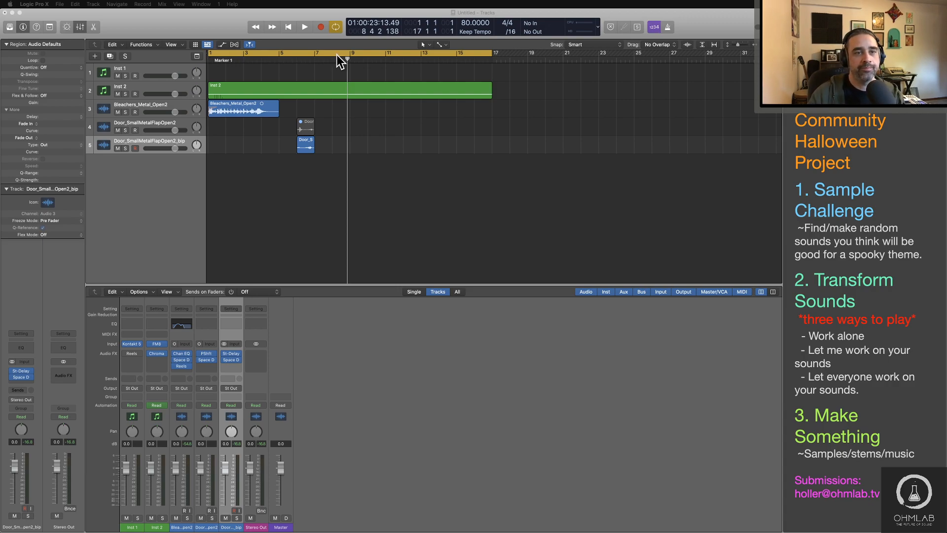
# Step: Play the arrangement from about bar 5 and open Space Designer on the Bleachers_Metal_Open2 track
pyautogui.doubleClick(280, 60)
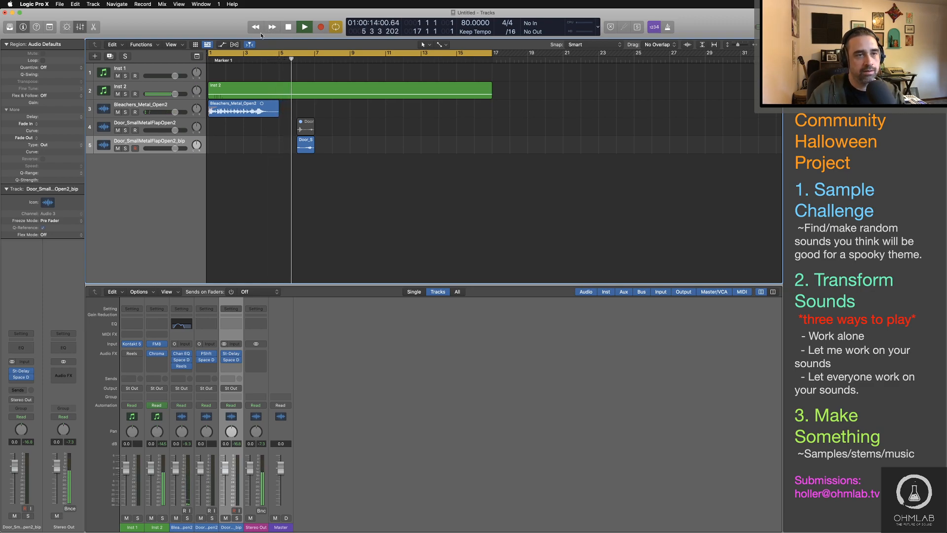
pyautogui.click(169, 109)
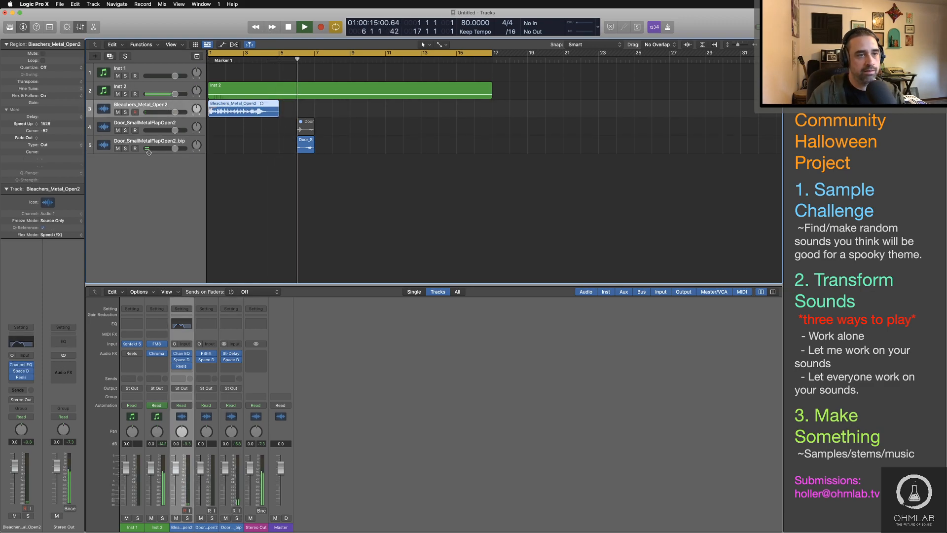
pyautogui.click(21, 371)
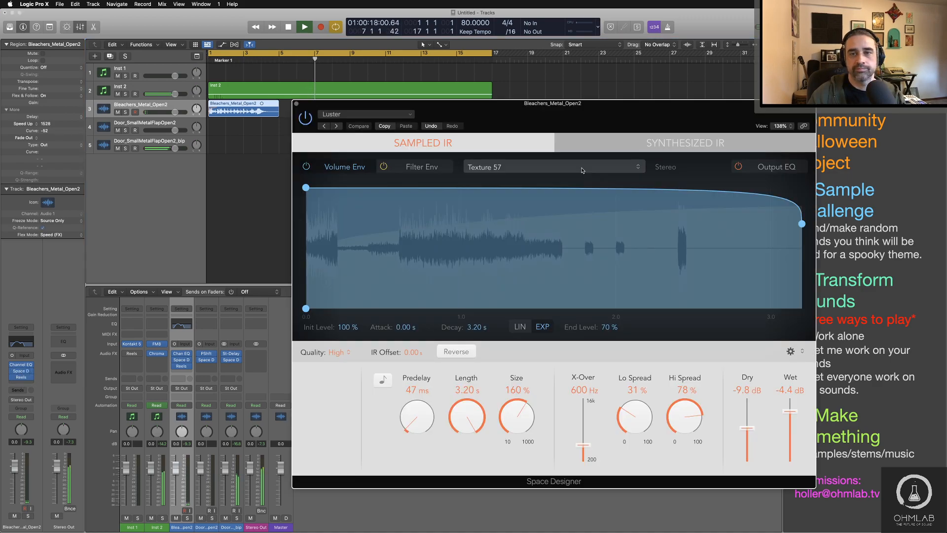
# Step: In the Bleachers reverb's Output EQ, set the low cut to 340 Hz and enable a high cut at 5300 Hz, then close Space Designer
pyautogui.click(768, 169)
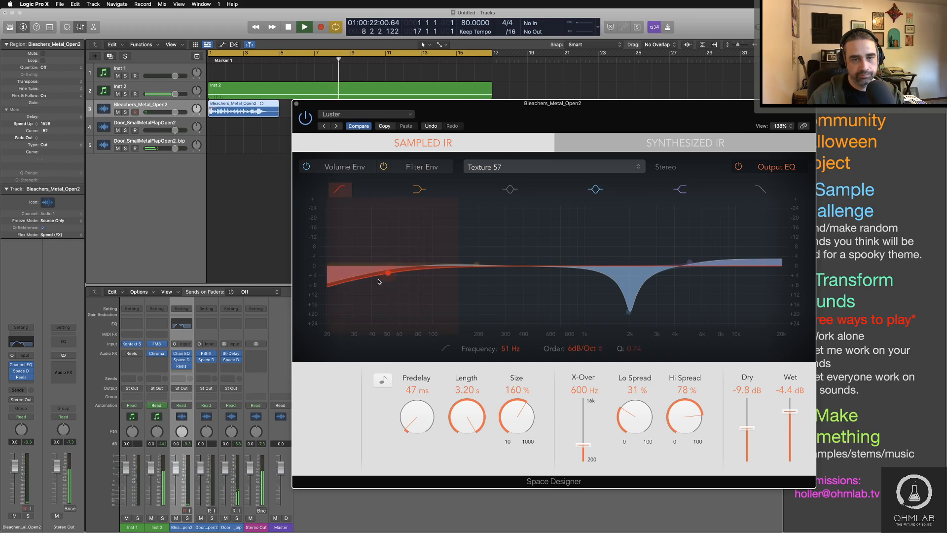
pyautogui.moveTo(389, 275); pyautogui.dragTo(515, 268)
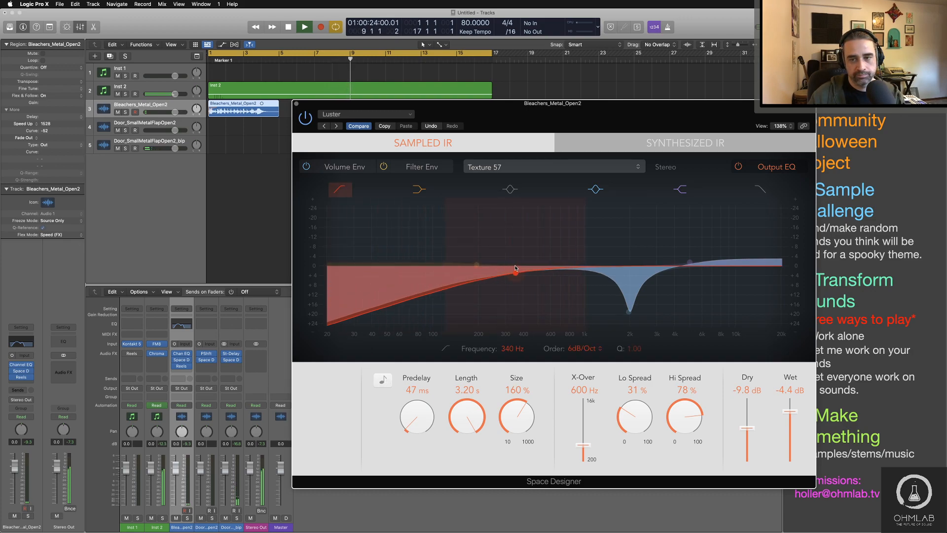
pyautogui.click(760, 195)
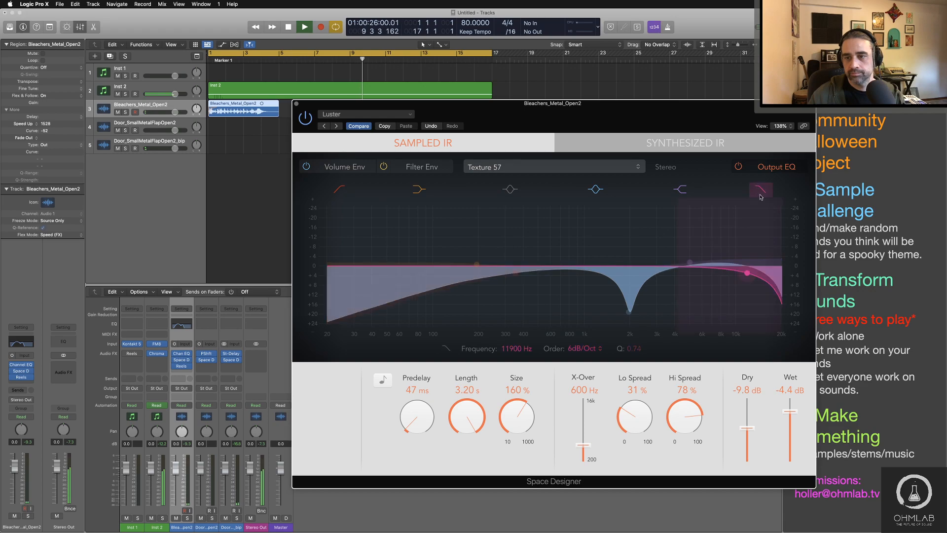
pyautogui.moveTo(751, 281); pyautogui.dragTo(693, 274)
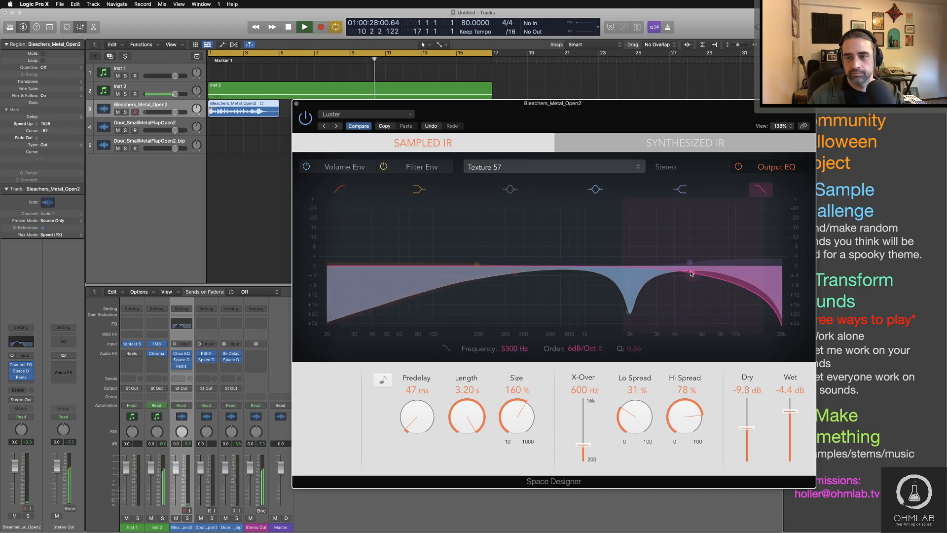
pyautogui.click(297, 103)
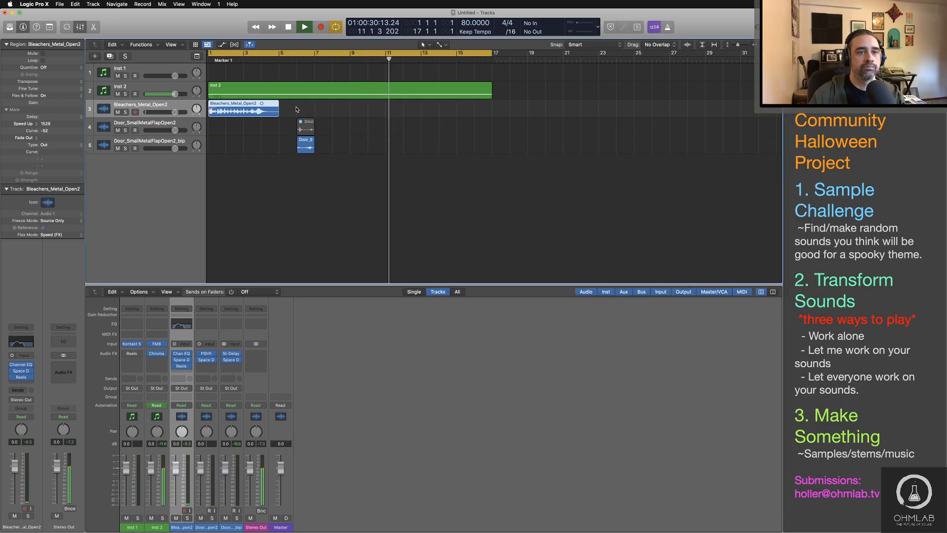
# Step: Play from bar 1 and lower the lowest damping EQ band of Inst 2's ChromaVerb to a ratio of 0.36
pyautogui.click(209, 59)
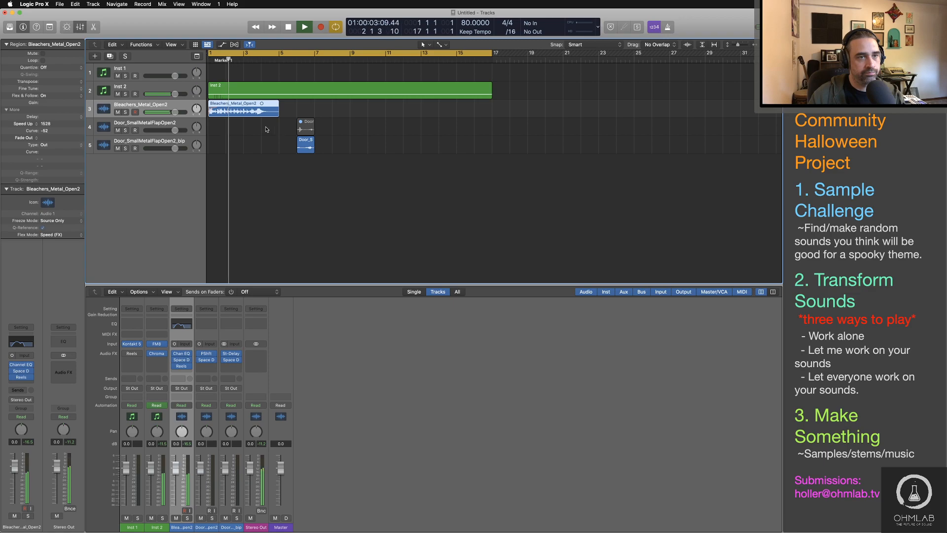
pyautogui.click(148, 87)
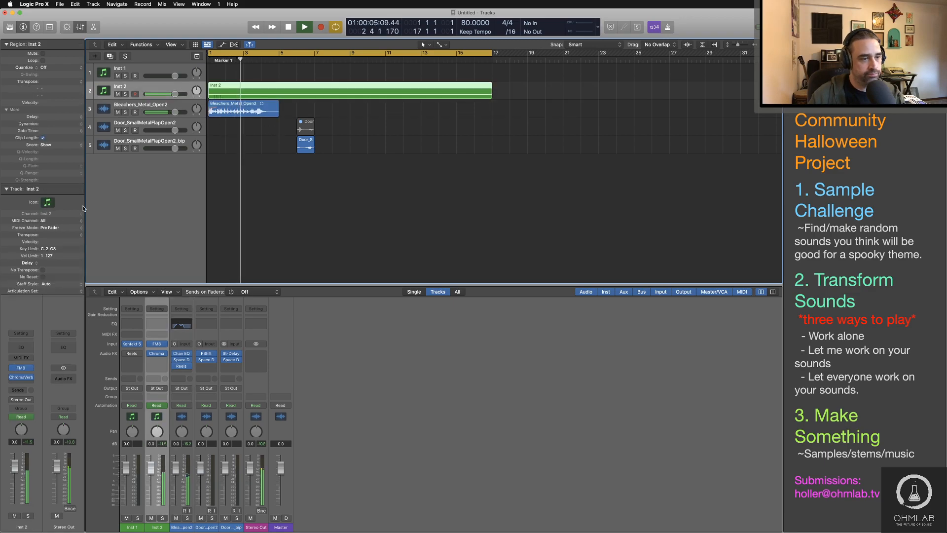
pyautogui.click(20, 377)
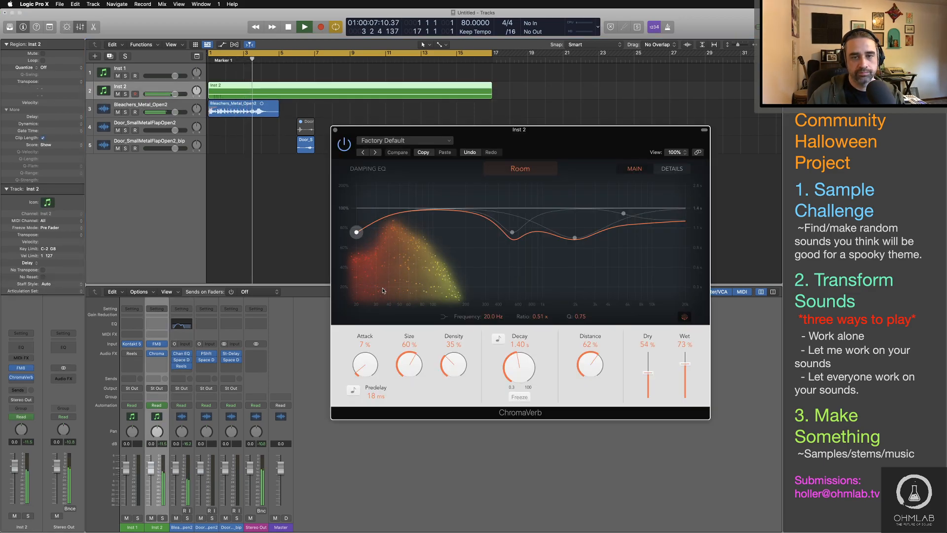
pyautogui.moveTo(355, 232); pyautogui.dragTo(348, 248)
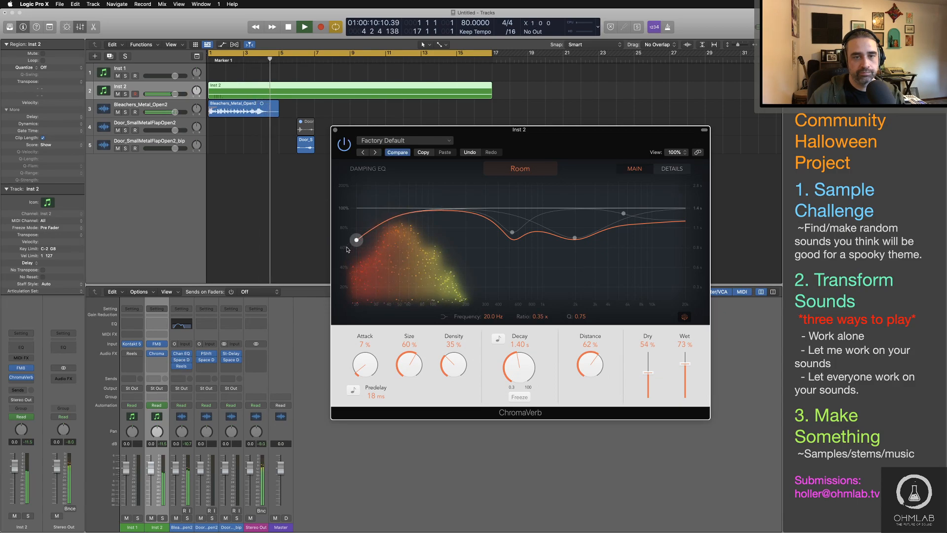
pyautogui.click(335, 130)
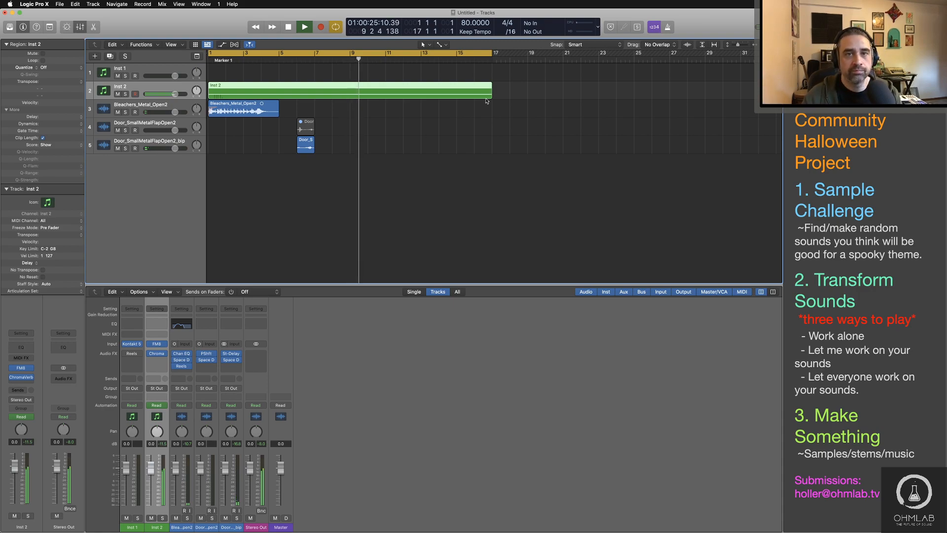
# Step: Add a fade-out of 250 to the reversed door region and 687 to the Bleachers region, then stop playback
pyautogui.click(293, 149)
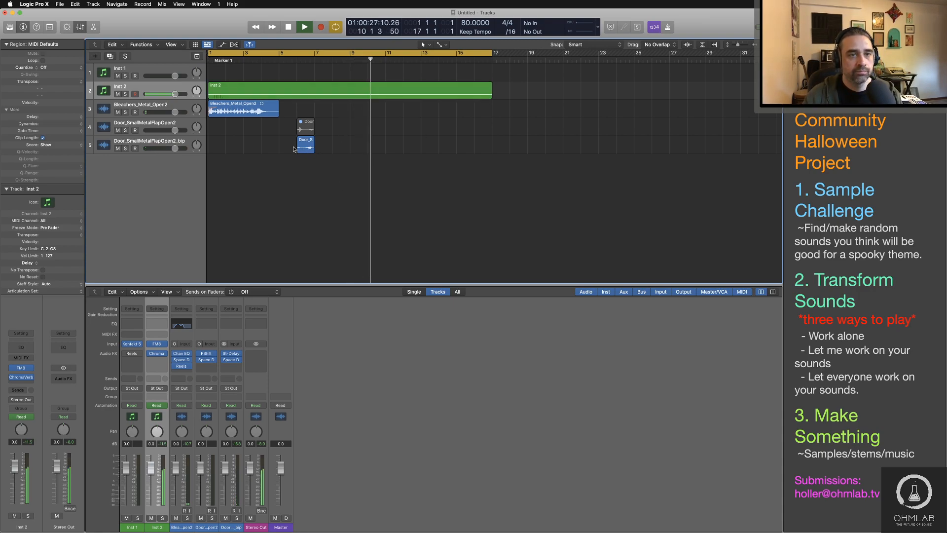
pyautogui.click(299, 147)
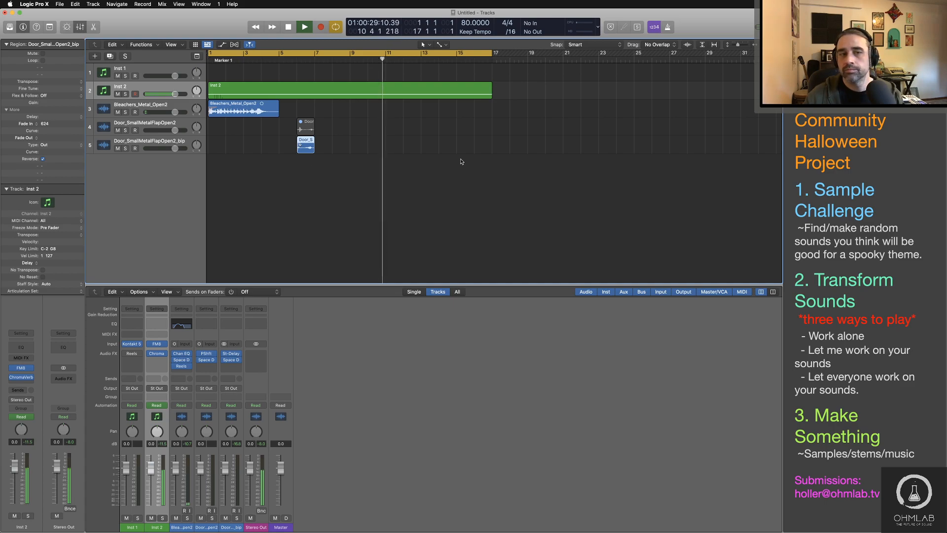
pyautogui.moveTo(316, 144); pyautogui.dragTo(313, 151)
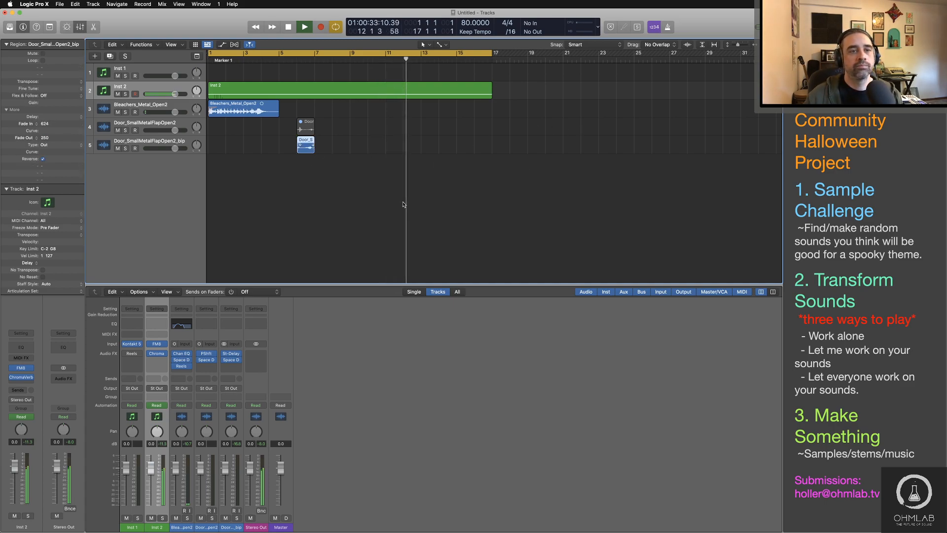
pyautogui.moveTo(284, 117); pyautogui.dragTo(275, 112)
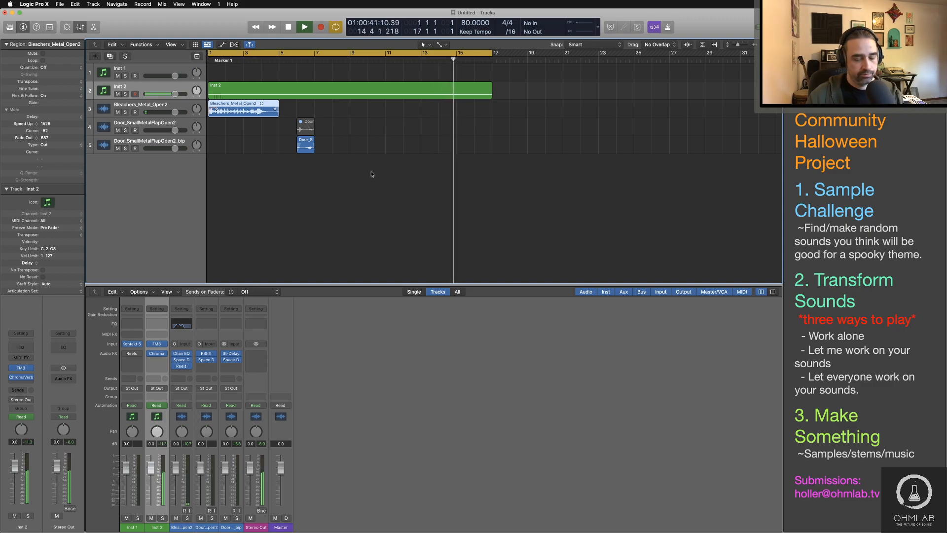
pyautogui.press('space')
# Step: Switch to Finder, open the Metal folder of the Sound Design samples and audition Armour_HelmetHitLight2.wav
pyautogui.press('super+Tab')
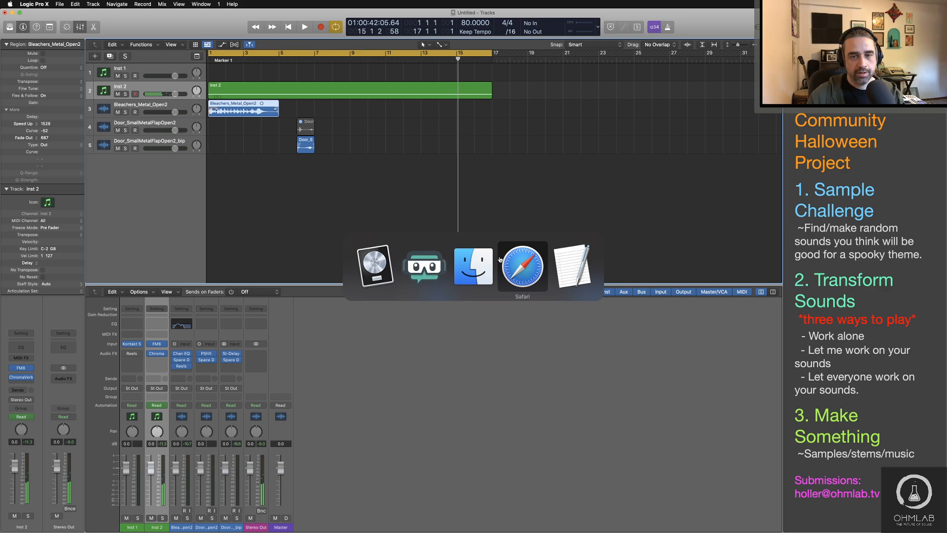
pyautogui.press('super+shift+Tab')
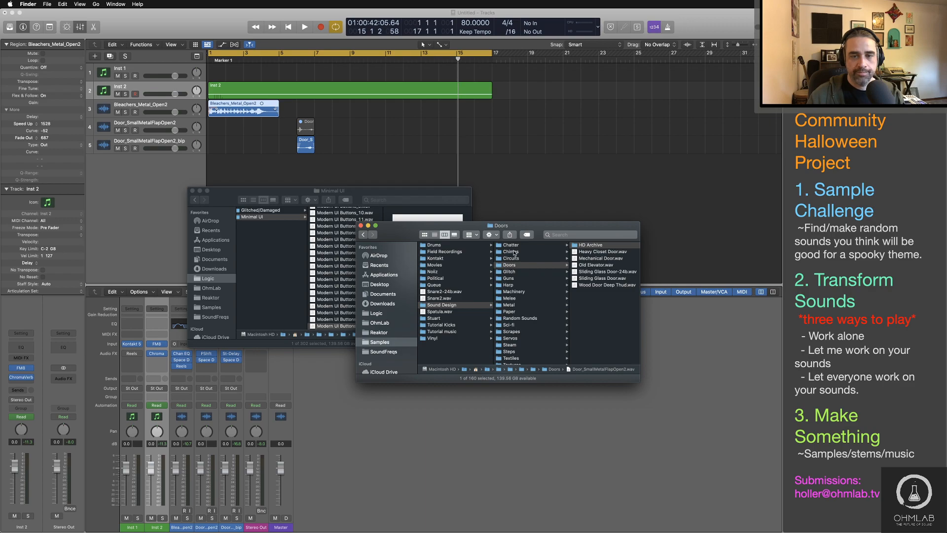
pyautogui.click(512, 306)
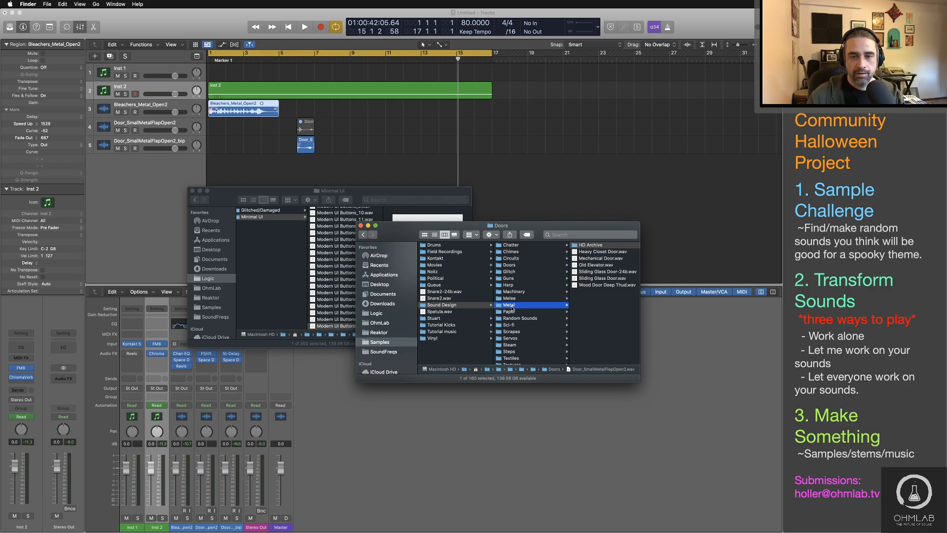
pyautogui.click(583, 278)
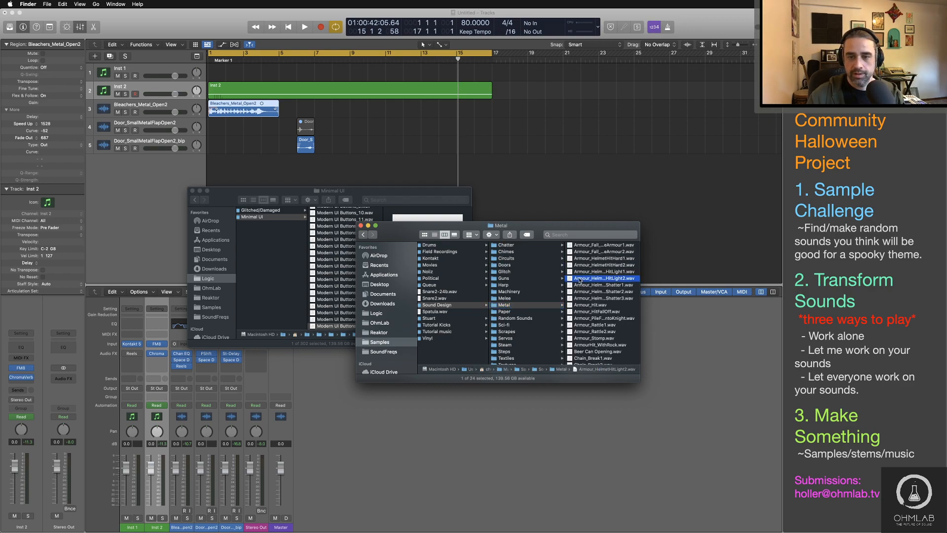
pyautogui.press('space')
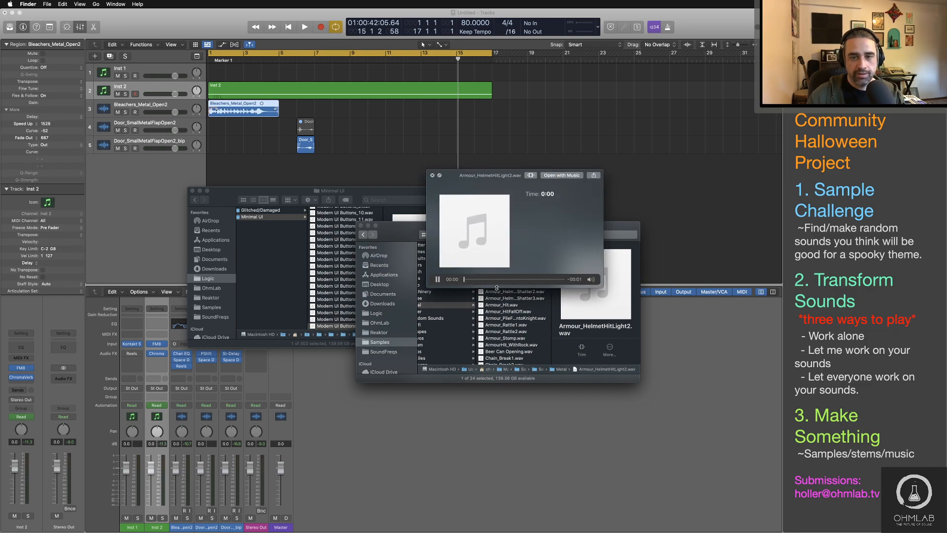
pyautogui.press('space')
# Step: Audition Armour_Rattle2.wav, Armour_Rattle1.wav, Chain_Break2.wav and Keys.wav from the Metal folder
pyautogui.click(505, 331)
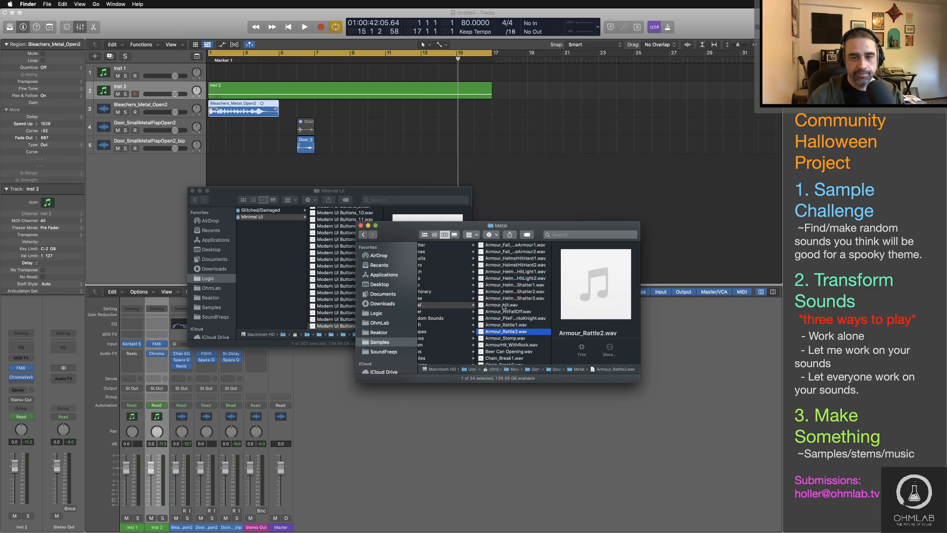
pyautogui.press('space')
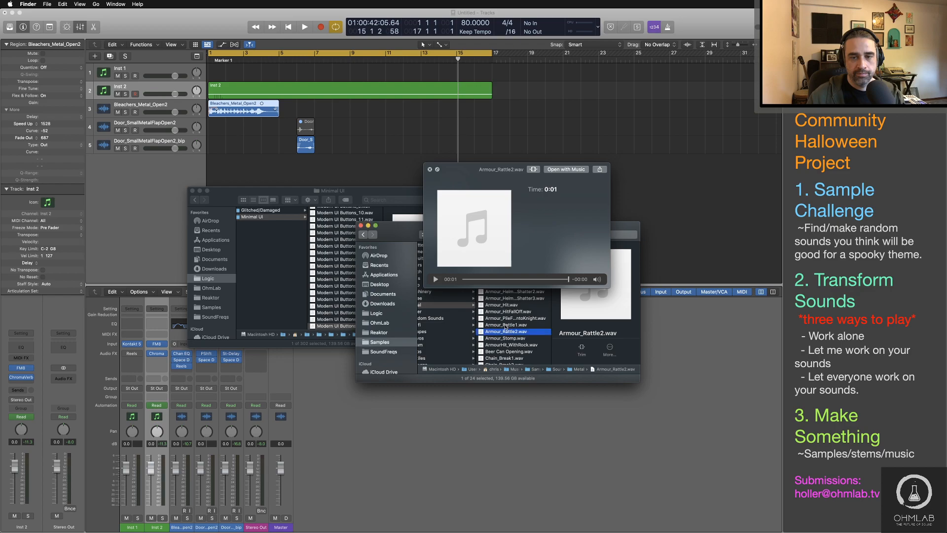
pyautogui.click(506, 325)
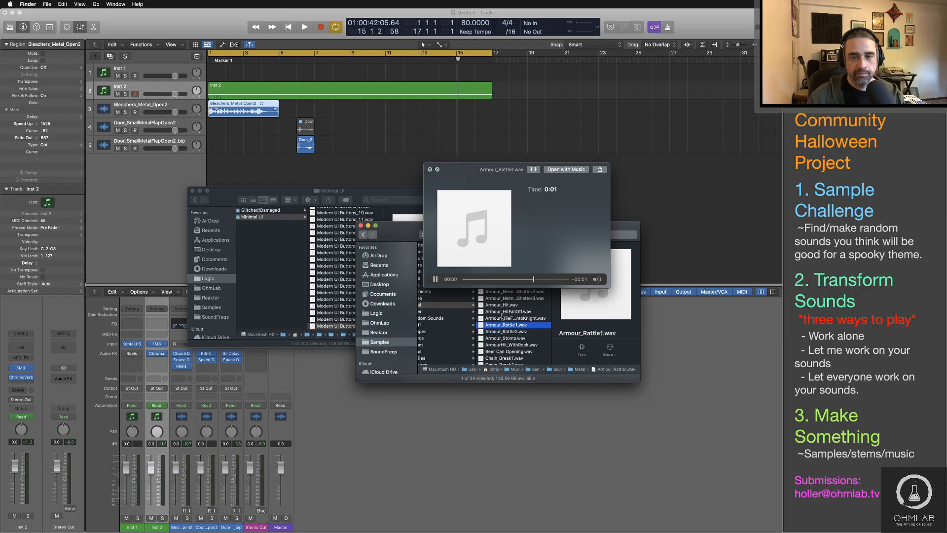
pyautogui.scroll(-2, 502, 317)
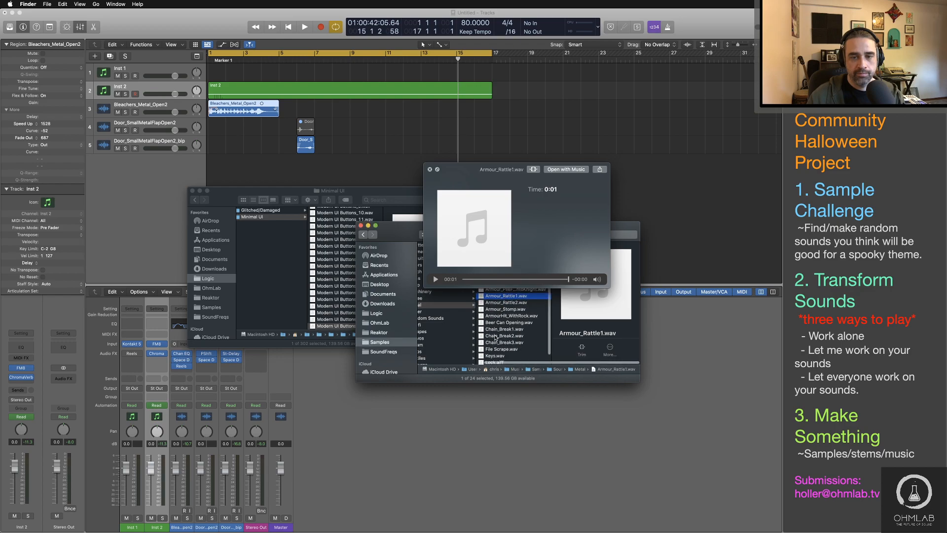
pyautogui.click(495, 336)
pyautogui.click(502, 355)
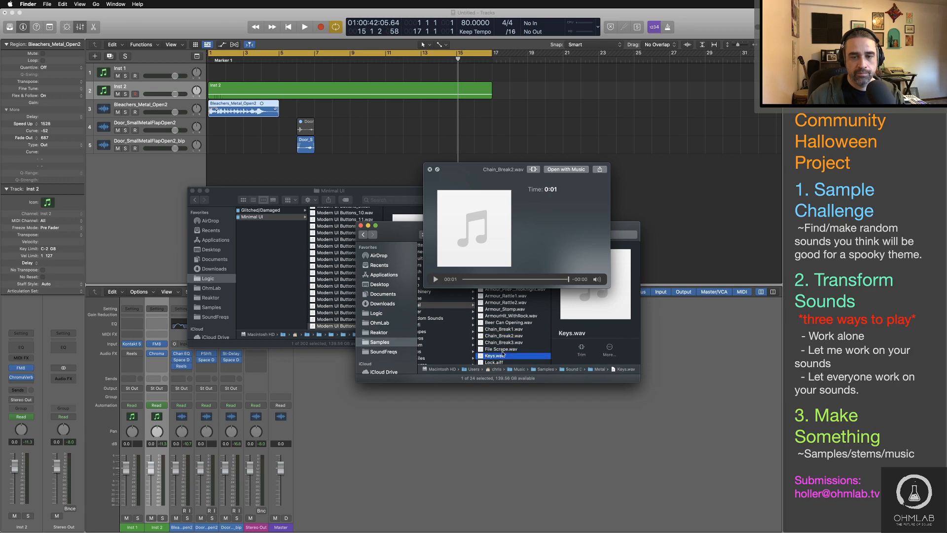
# Step: Audition File Scrape.wav, Minimal Plate Tap.aiff, ArmourHit_WithRock.wav and Armour_HelmetHitShatter2.wav, then close the preview
pyautogui.scroll(-1, 503, 353)
pyautogui.click(504, 342)
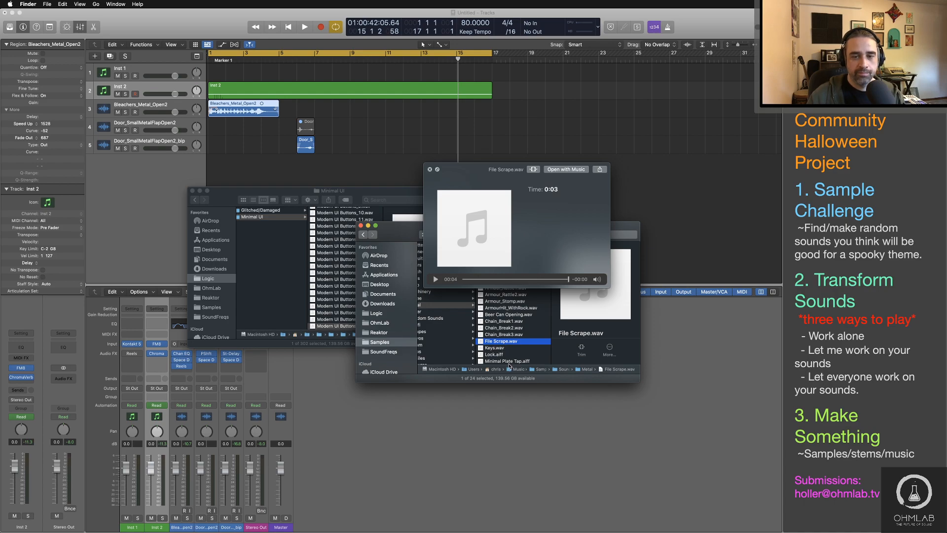
pyautogui.click(508, 361)
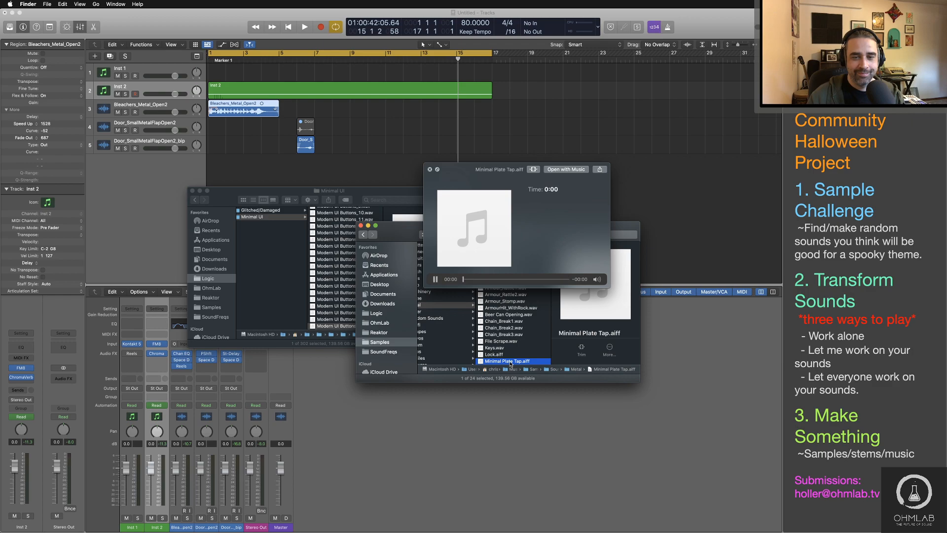
pyautogui.click(503, 308)
pyautogui.scroll(2, 501, 325)
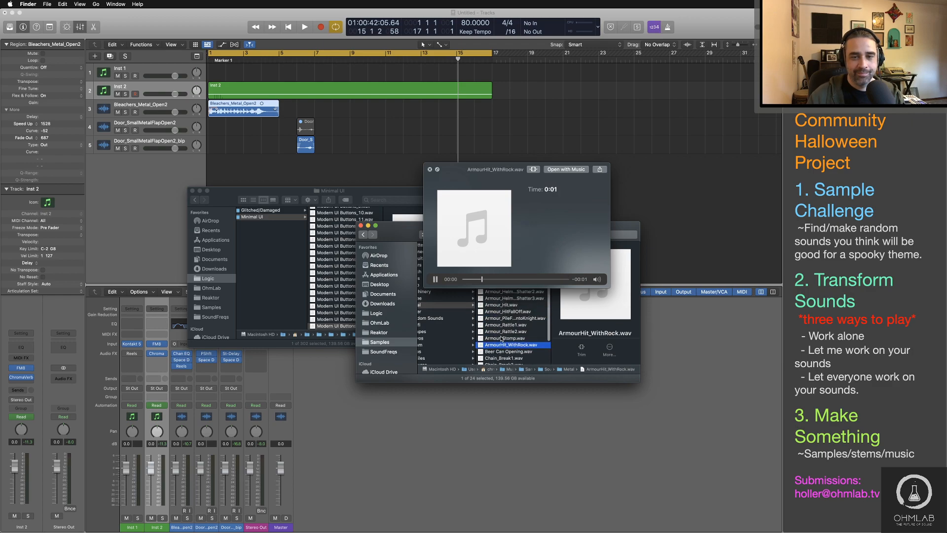
pyautogui.click(497, 292)
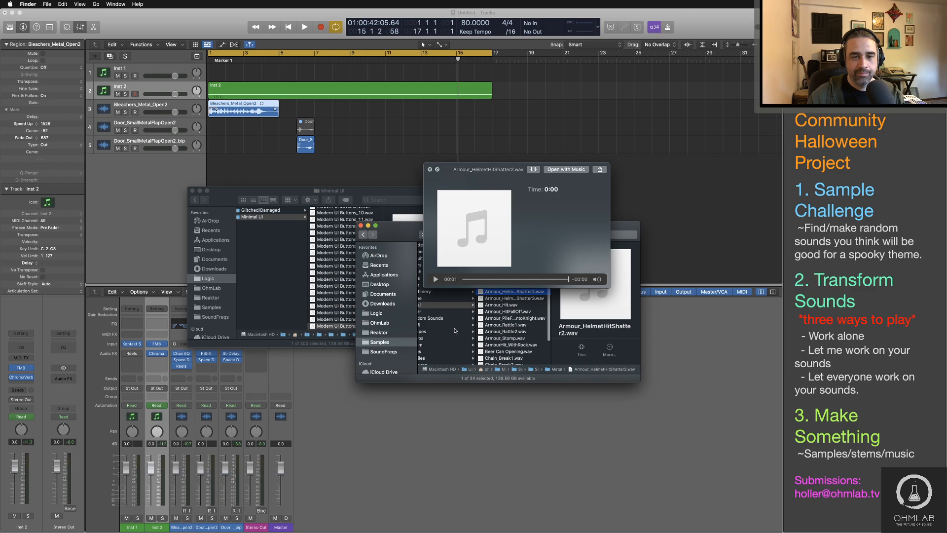
pyautogui.press('space')
# Step: Open the Random Sounds folder and audition DRY - Chain 7.wav and DRY - Chain 4.wav
pyautogui.hscroll(-4, 457, 320)
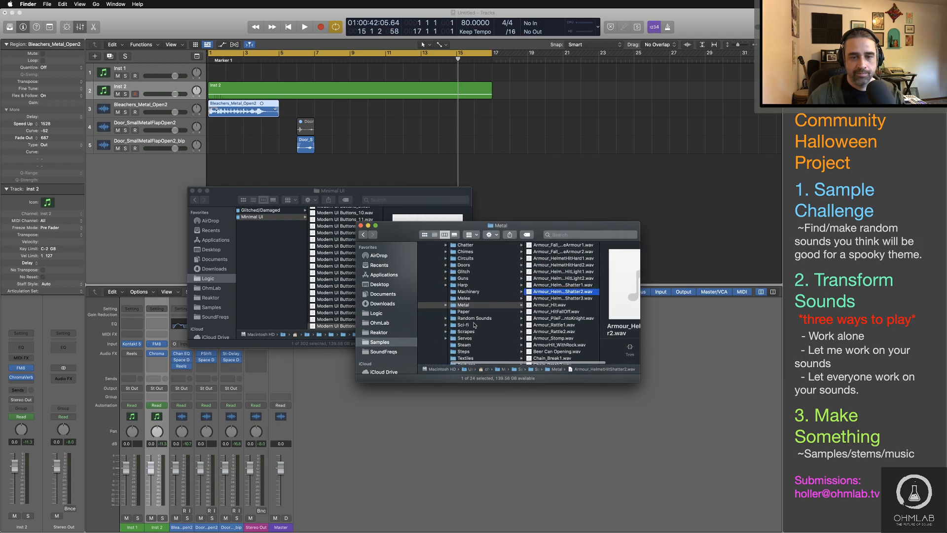
pyautogui.scroll(-3, 474, 325)
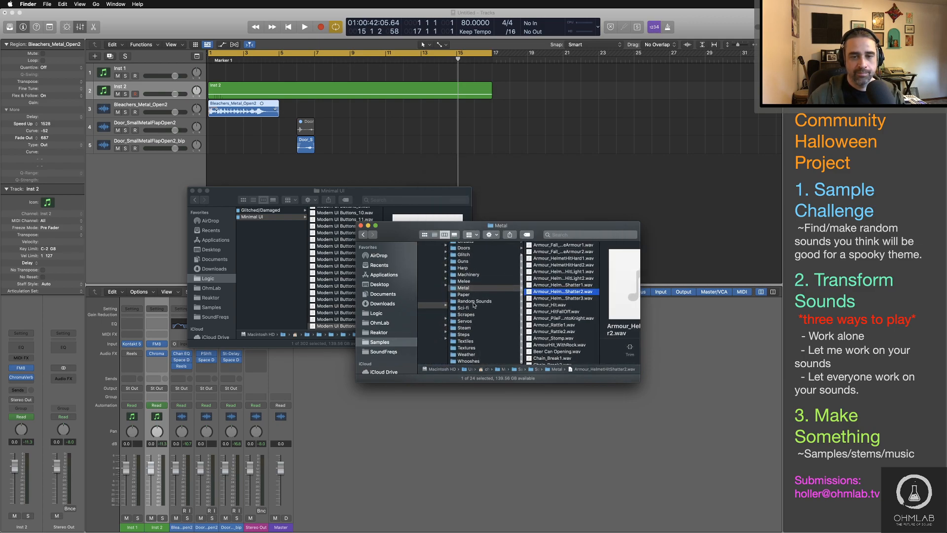
pyautogui.click(473, 302)
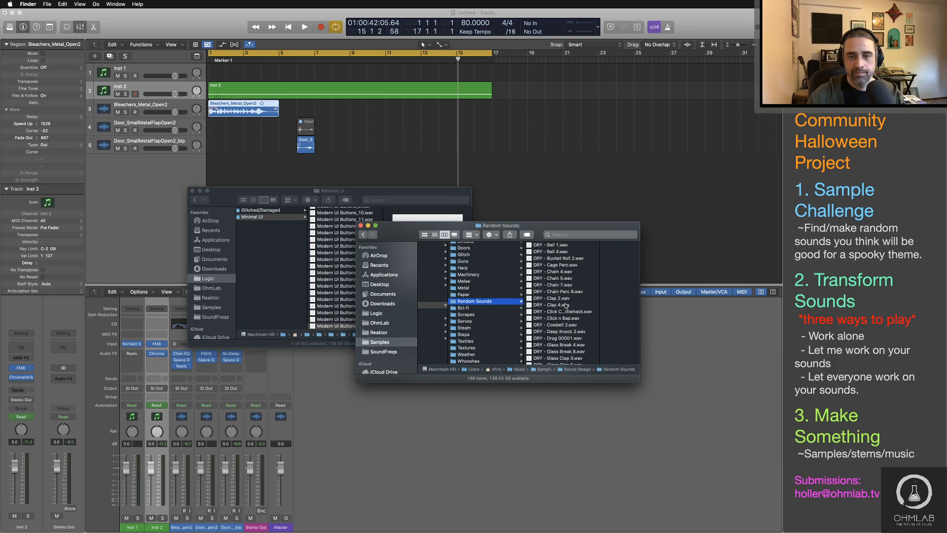
pyautogui.click(560, 284)
pyautogui.press('space')
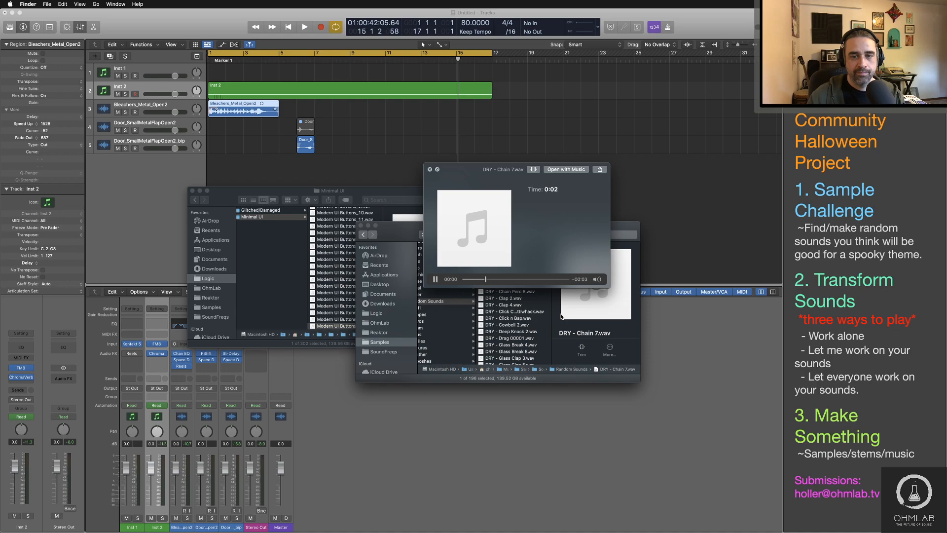
pyautogui.press('space')
pyautogui.click(516, 278)
pyautogui.press('space')
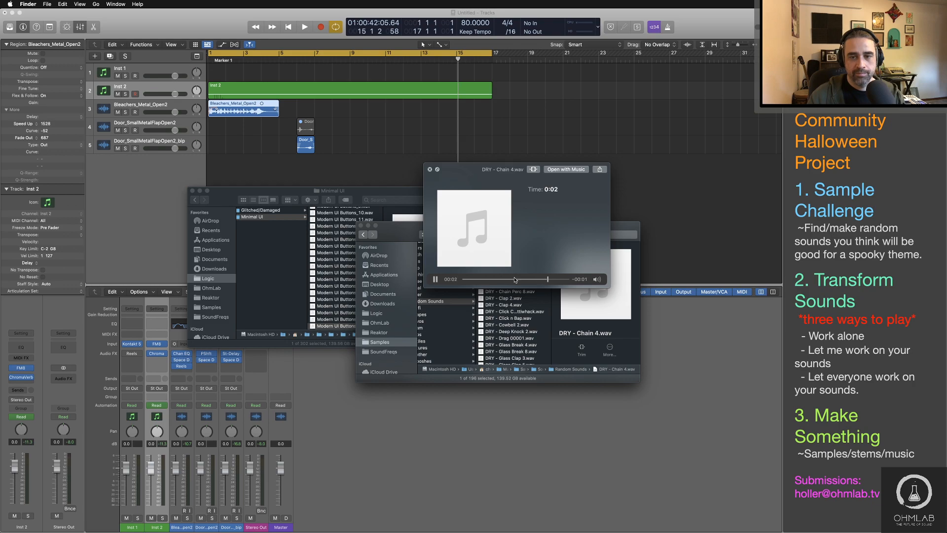
# Step: Close the preview and add DRY - Chain 4, 5 and 7 to the Logic Pro arrangement around bar 8, using existing tracks
pyautogui.press('space')
pyautogui.keyDown('shift'); pyautogui.click(516, 285); pyautogui.keyUp('shift')
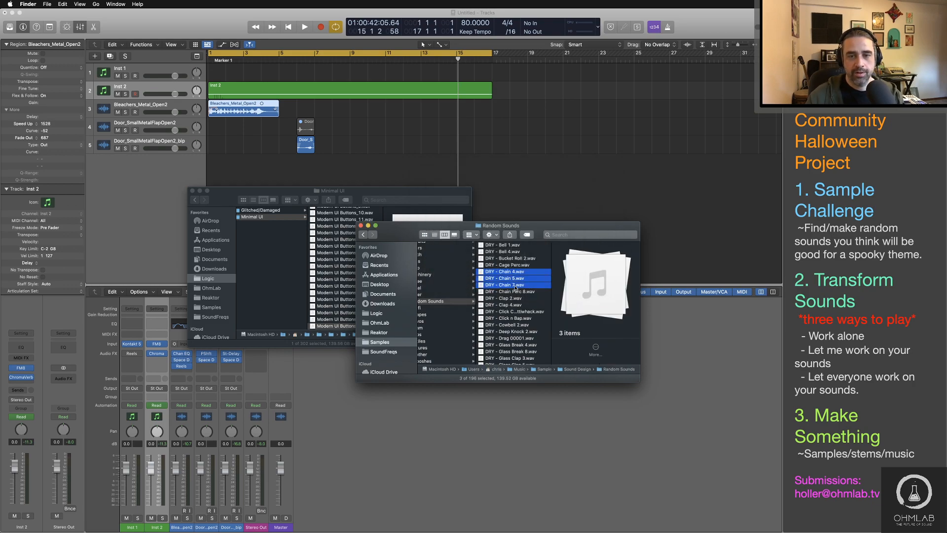
pyautogui.moveTo(484, 276); pyautogui.dragTo(335, 179)
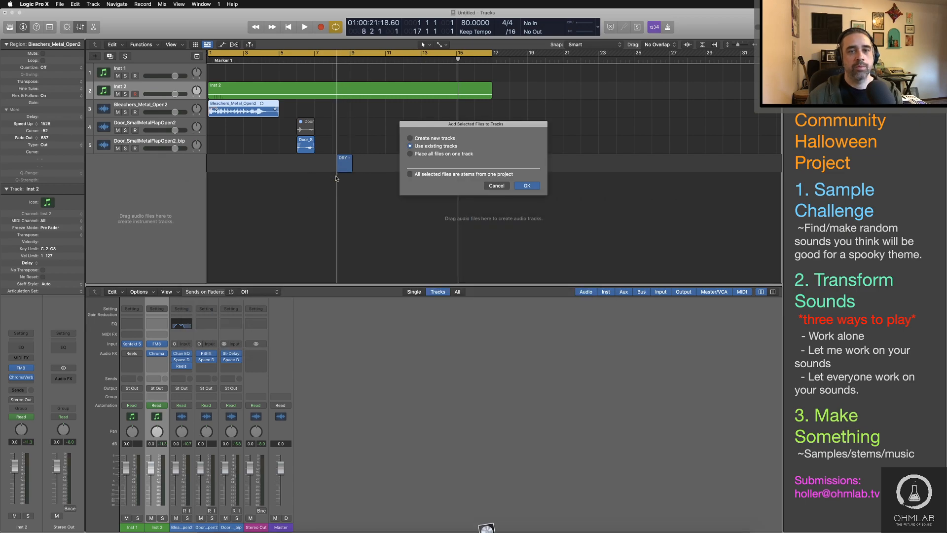
pyautogui.click(527, 185)
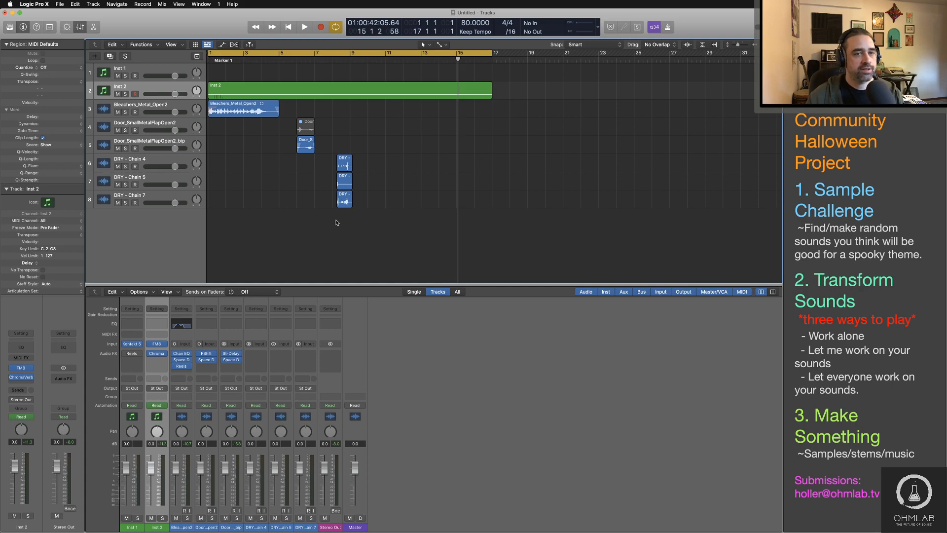
# Step: Stagger the three chain regions: Chain 4 near bar 5, Chain 5 between bars 7 and 8, Chain 7 just after bar 9
pyautogui.moveTo(346, 168); pyautogui.dragTo(292, 168)
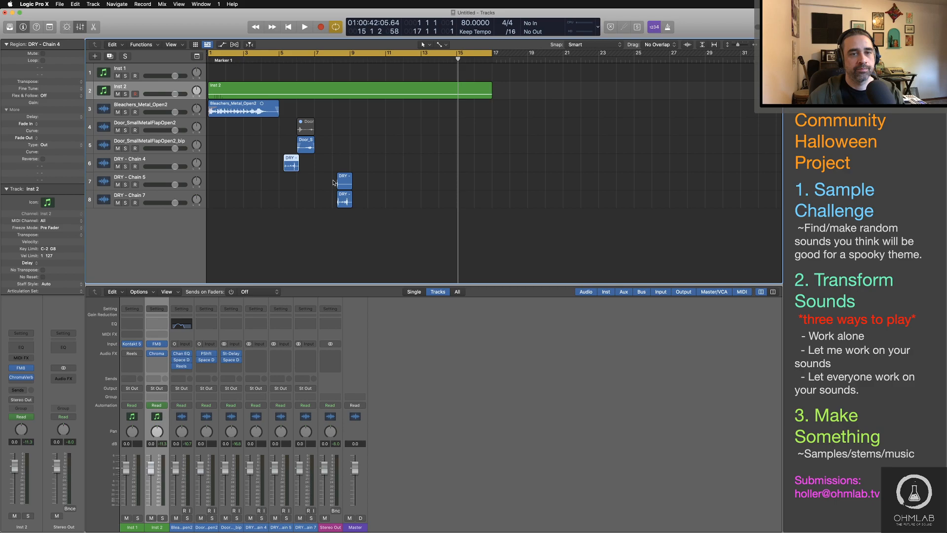
pyautogui.moveTo(344, 183); pyautogui.dragTo(331, 182)
pyautogui.moveTo(345, 201); pyautogui.dragTo(362, 201)
# Step: Time-stretch all three DRY - Chain regions together to a length of 1 2 0 0, then deselect them
pyautogui.moveTo(436, 164); pyautogui.dragTo(265, 258)
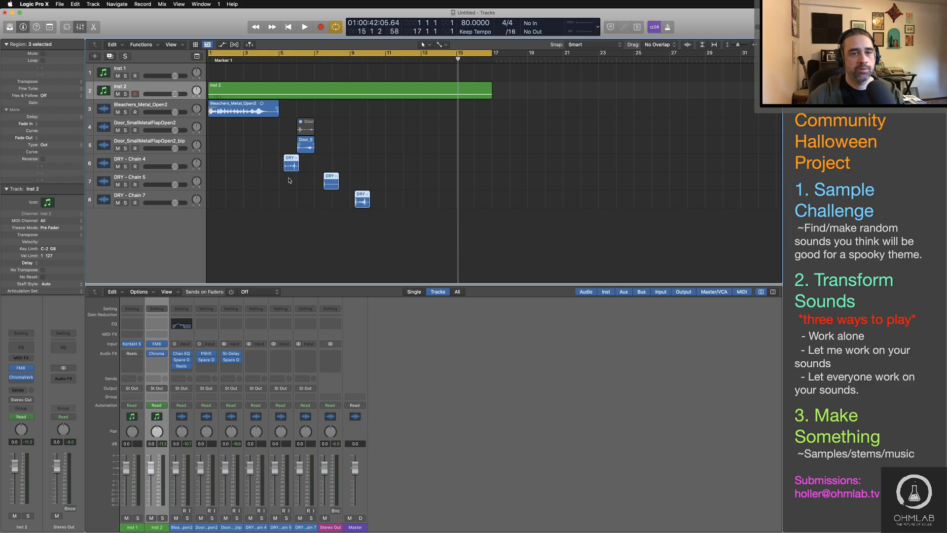
pyautogui.moveTo(307, 168); pyautogui.dragTo(308, 168)
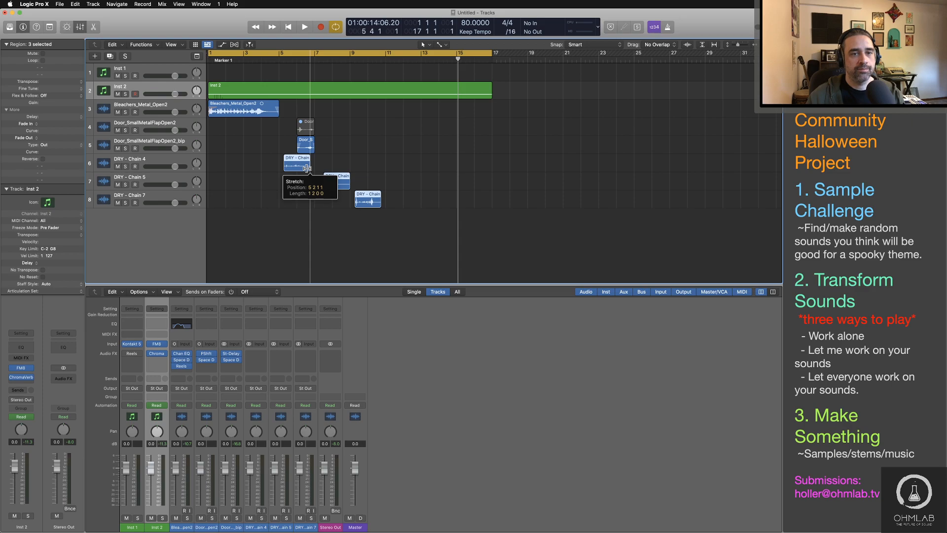
pyautogui.click(343, 159)
# Step: During playback, add a Channel EQ to the DRY - Chain 7 track and enable its low cut at 995 Hz
pyautogui.doubleClick(275, 61)
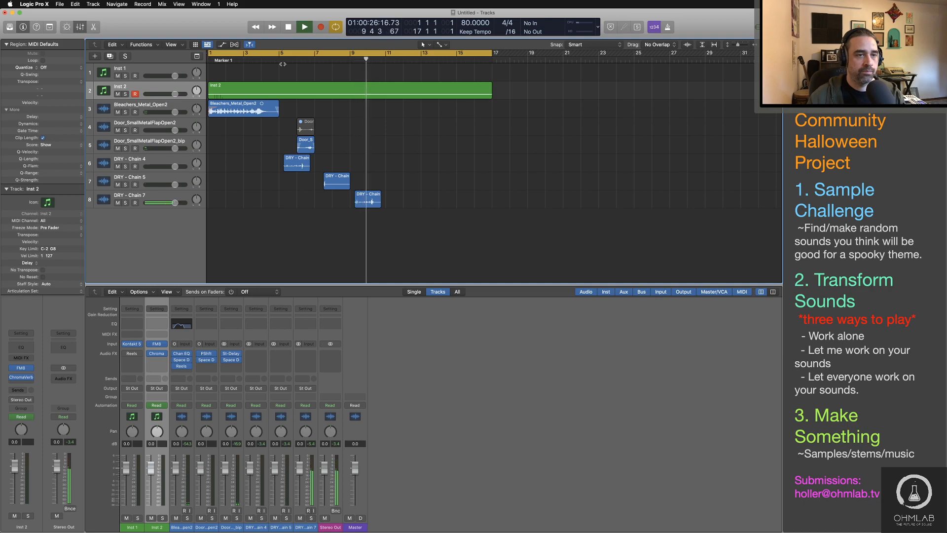
pyautogui.click(305, 323)
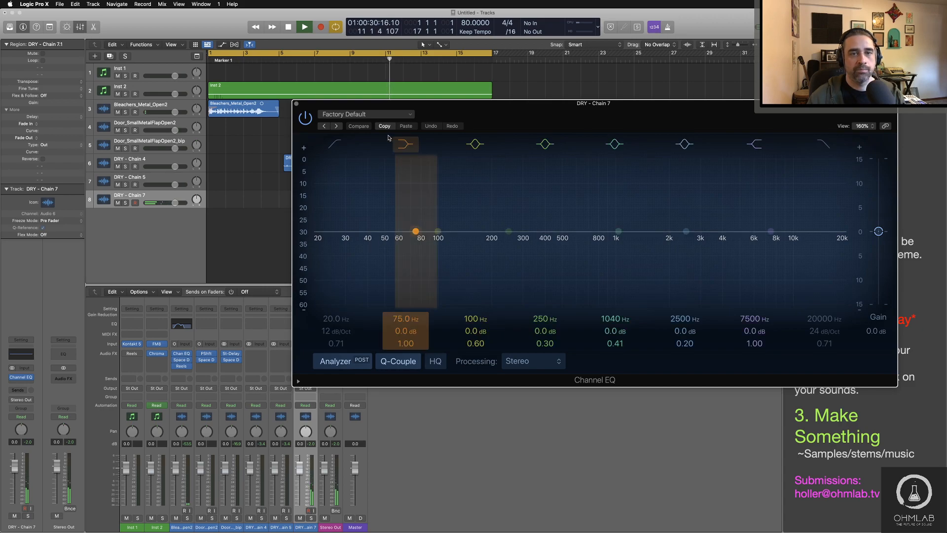
pyautogui.click(336, 144)
pyautogui.moveTo(324, 317); pyautogui.dragTo(408, 251)
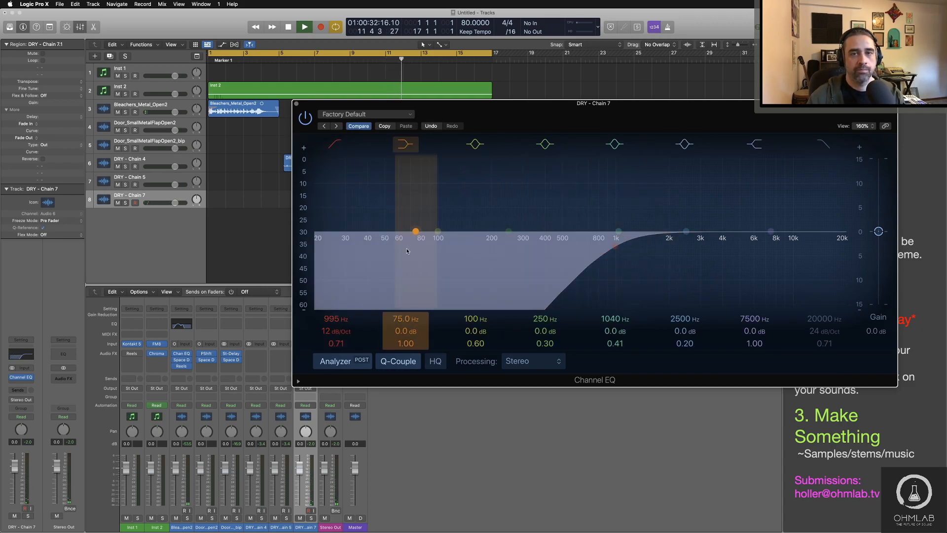
pyautogui.moveTo(509, 117); pyautogui.dragTo(561, 304)
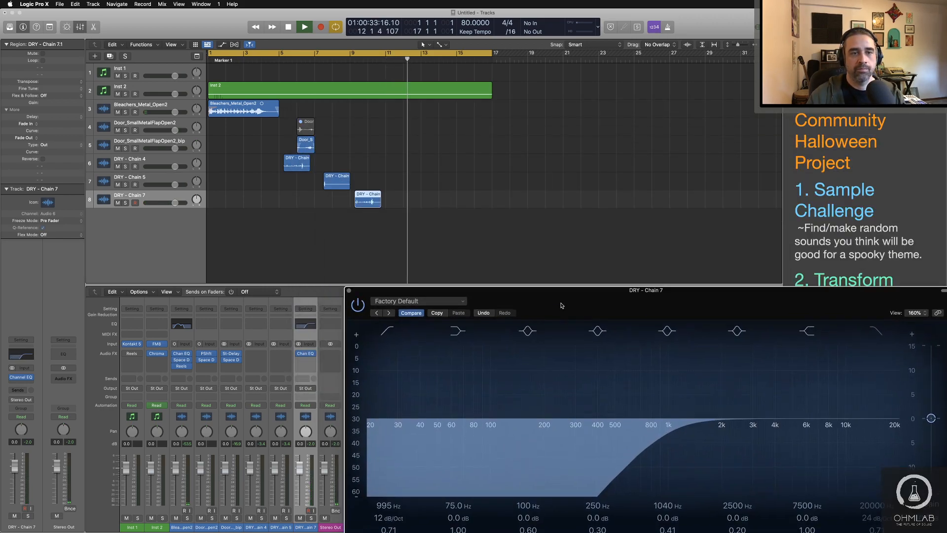
# Step: Enable the high cut at 11800 Hz on the Chain 7 EQ, replay the region, then close the EQ and stop playback
pyautogui.click(349, 62)
pyautogui.moveTo(651, 298); pyautogui.dragTo(559, 185)
pyautogui.click(784, 217)
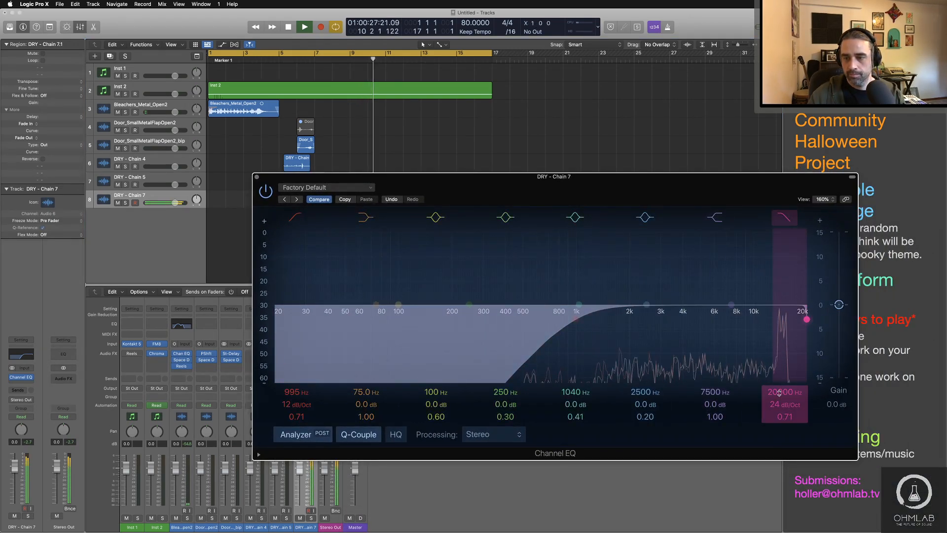
pyautogui.moveTo(779, 392); pyautogui.dragTo(779, 430)
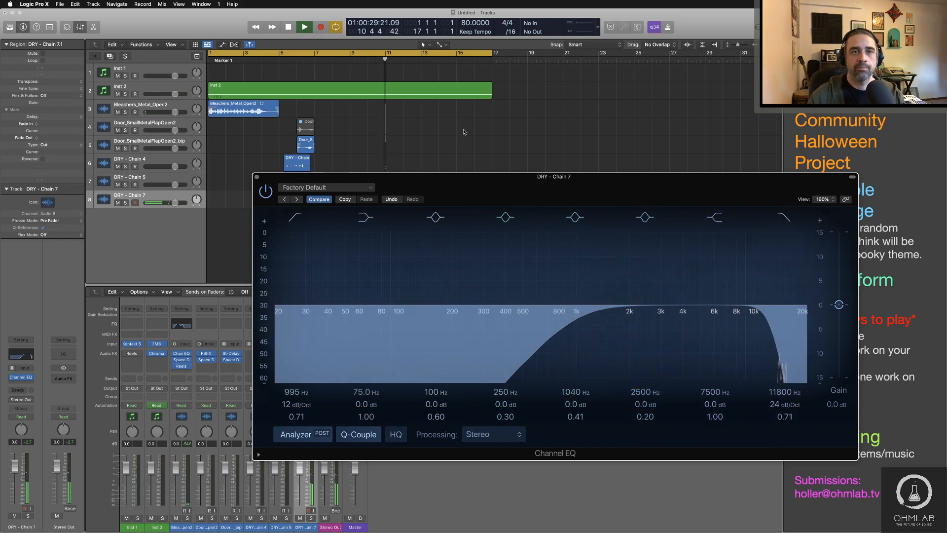
pyautogui.click(351, 62)
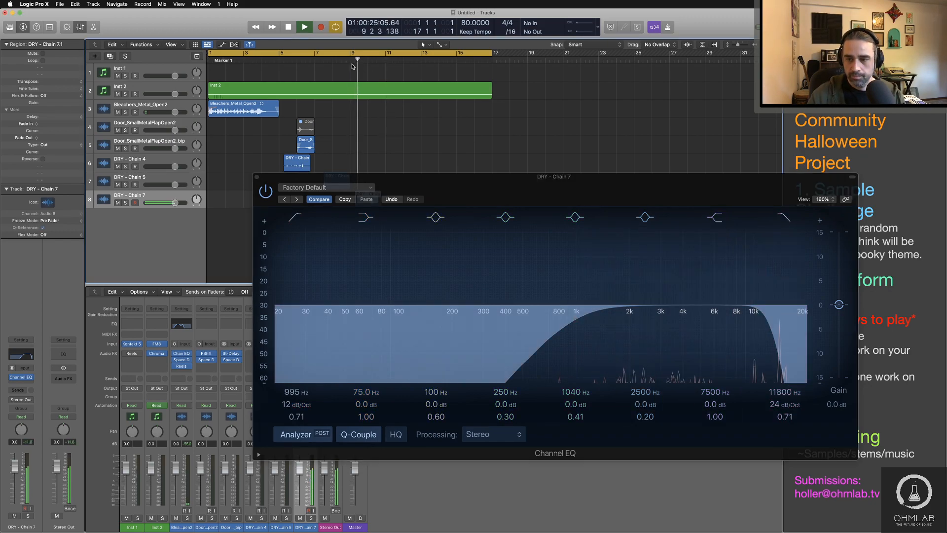
pyautogui.click(256, 177)
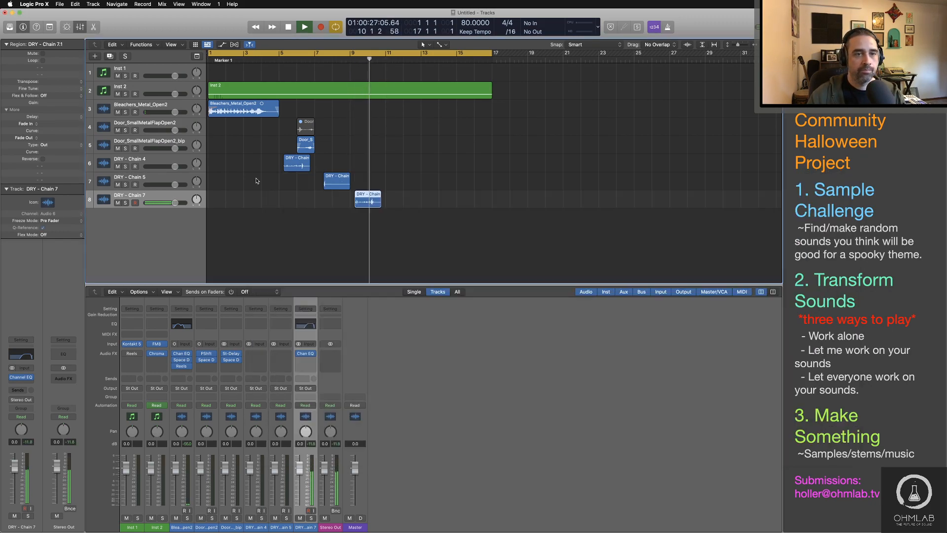
pyautogui.press('space')
# Step: Reverse the DRY - Chain 5 region and shorten it, then play the arrangement from bar 7 to hear it
pyautogui.click(332, 186)
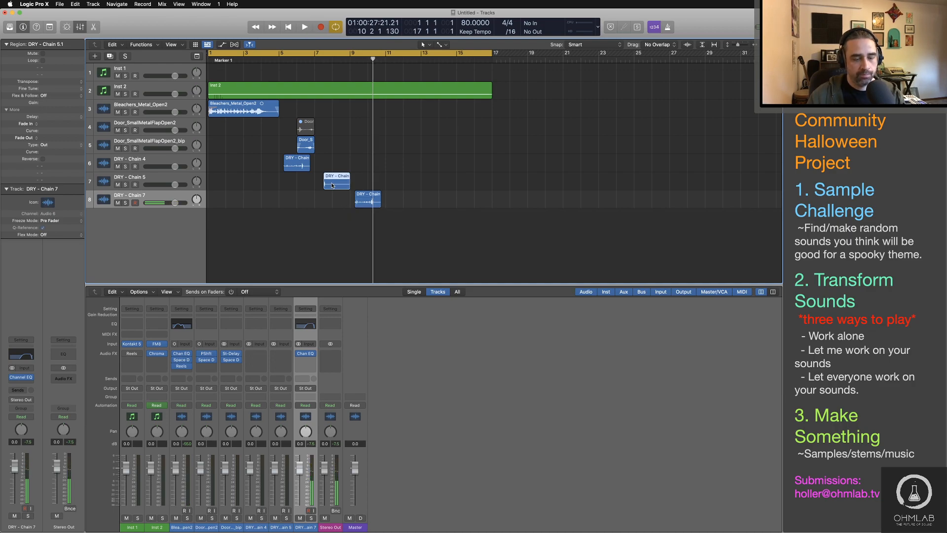
pyautogui.rightClick(337, 185)
pyautogui.click(348, 184)
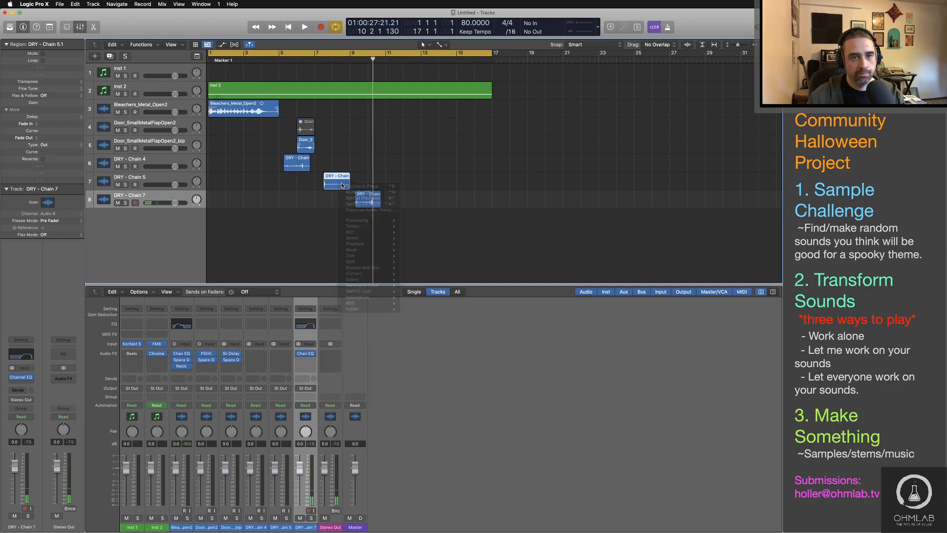
pyautogui.moveTo(348, 185); pyautogui.dragTo(339, 185)
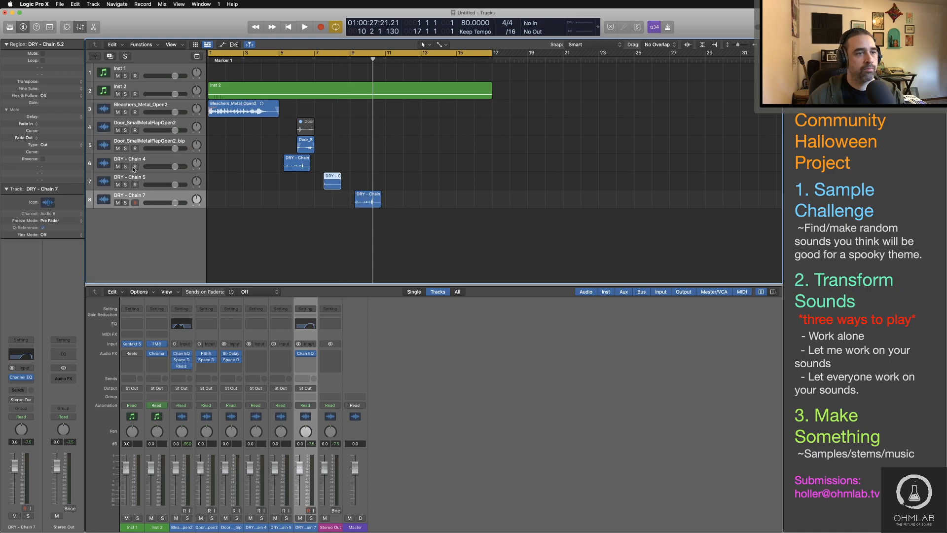
pyautogui.click(293, 200)
pyautogui.click(320, 58)
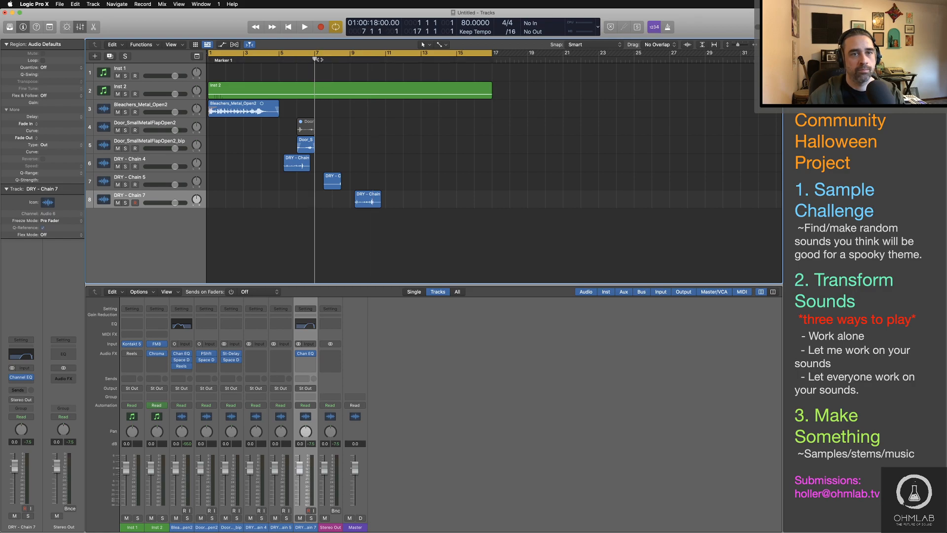
pyautogui.press('space')
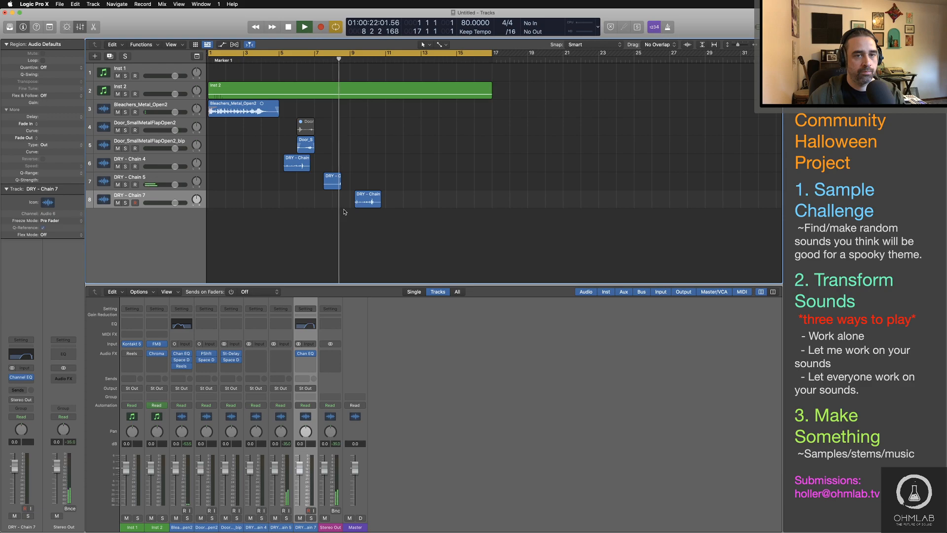
pyautogui.press('space')
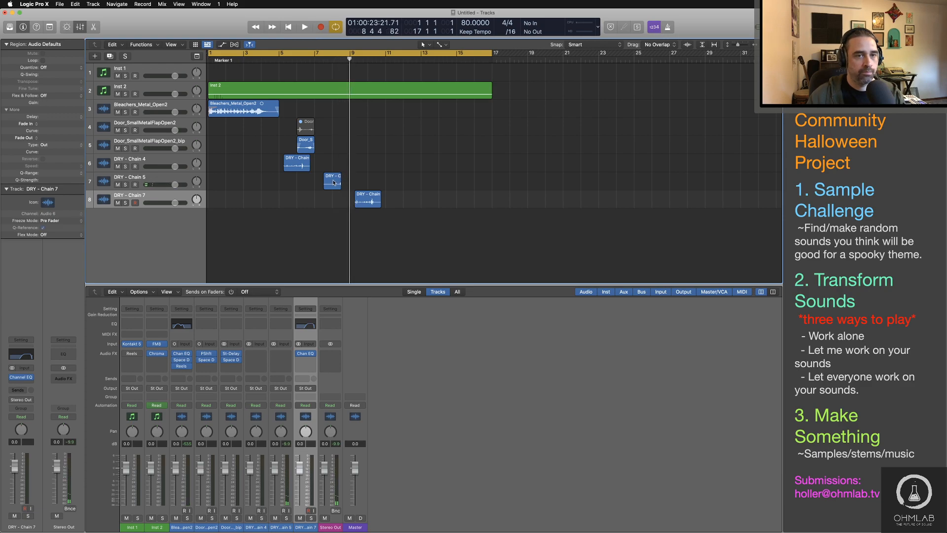
# Step: Insert a Delay Designer effect on the DRY - Chain 5 track
pyautogui.click(170, 178)
pyautogui.click(28, 381)
pyautogui.moveTo(25, 431)
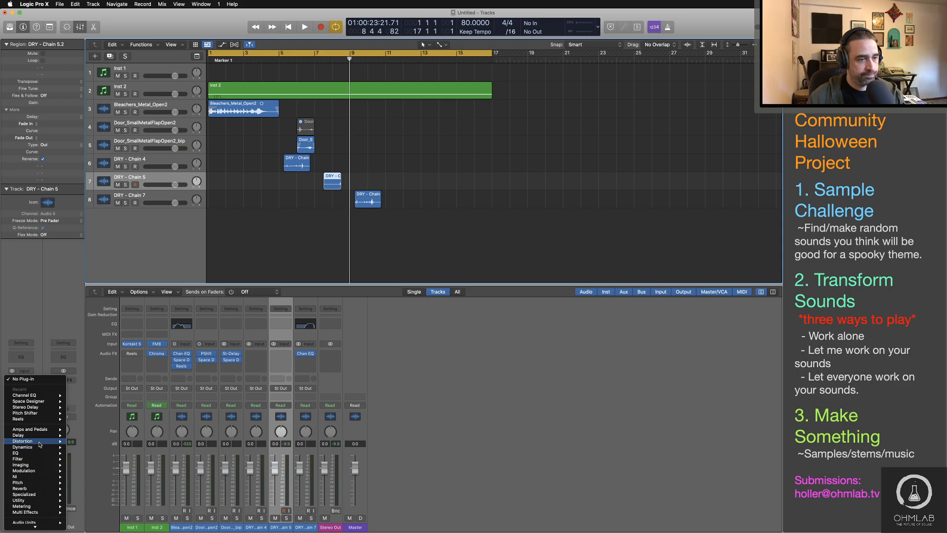
pyautogui.moveTo(83, 437)
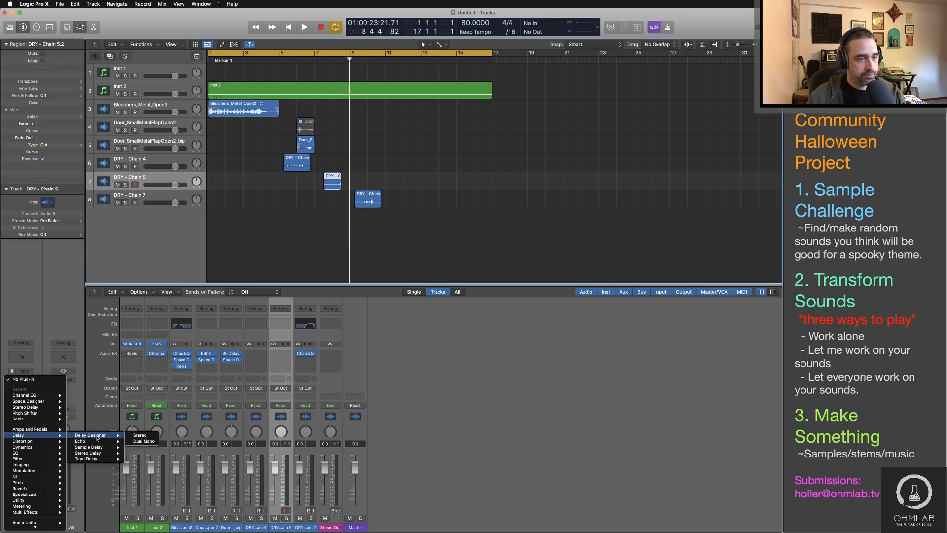
pyautogui.click(97, 437)
# Step: Load the simple pitch-shifted preset 1\32 Falling Pitch in Delay Designer and play the arrangement from bar 7
pyautogui.click(365, 114)
pyautogui.moveTo(369, 287)
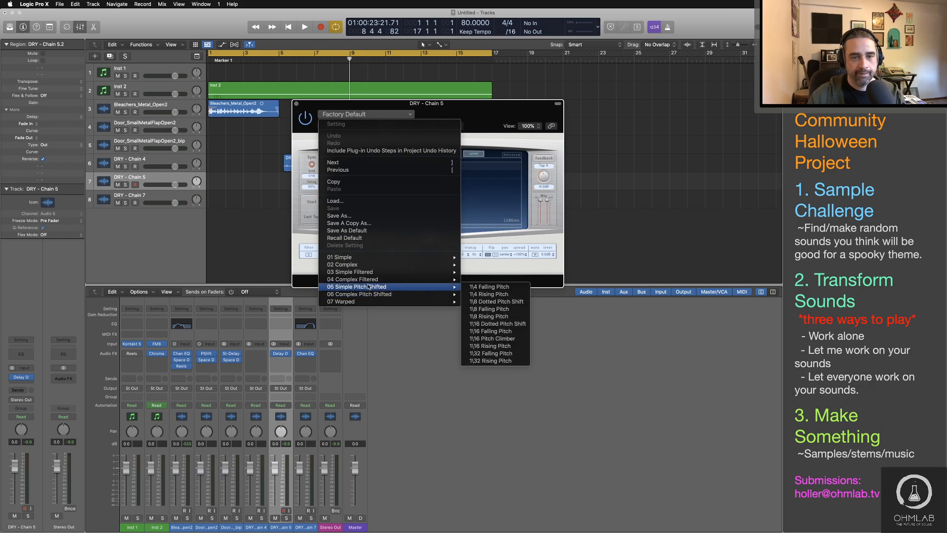
pyautogui.click(491, 353)
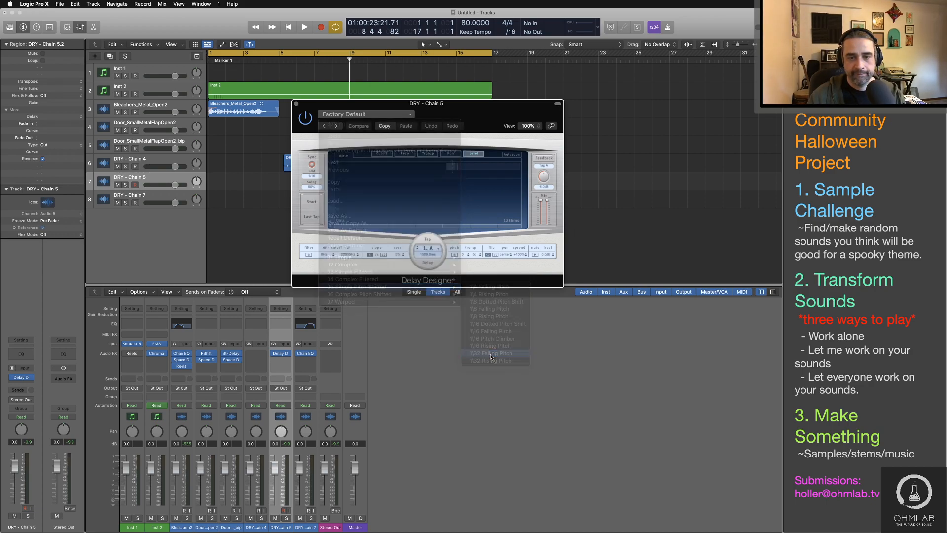
pyautogui.press('space')
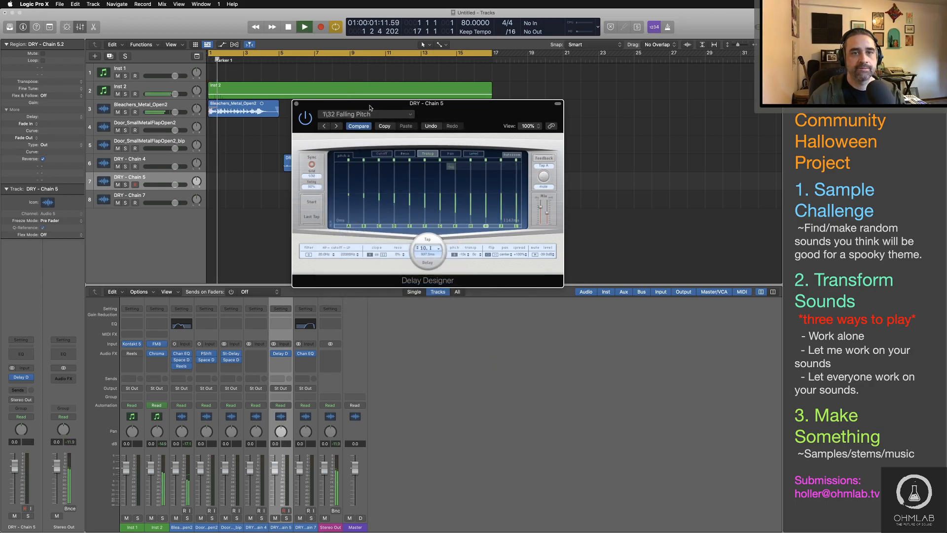
pyautogui.moveTo(370, 108); pyautogui.dragTo(447, 266)
pyautogui.click(319, 58)
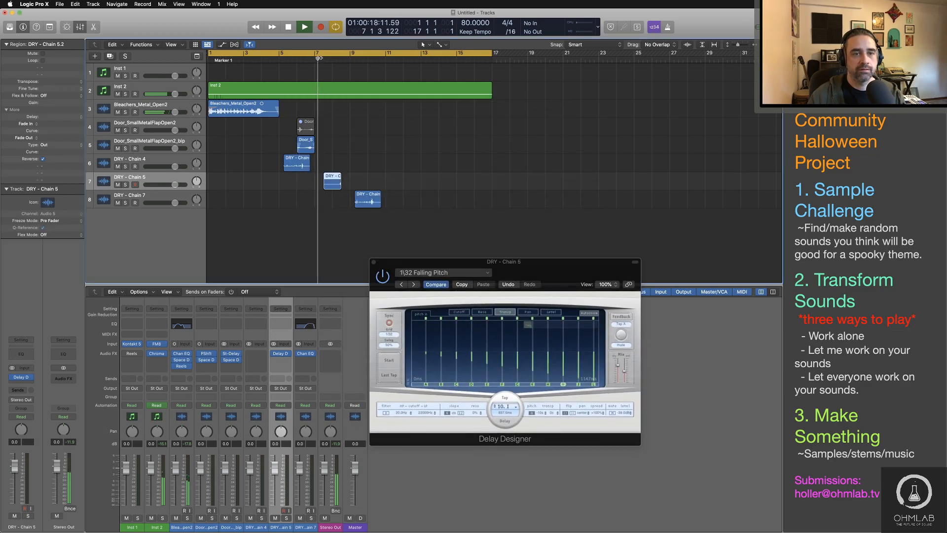
pyautogui.moveTo(575, 269); pyautogui.dragTo(623, 208)
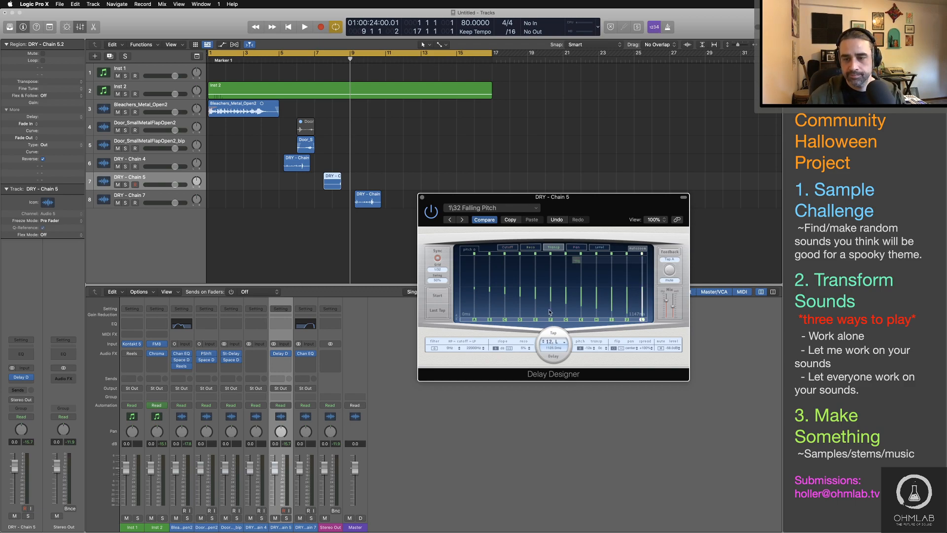
# Step: Load the complex filtered Resonant Taps preset in Delay Designer, audition it with the plug-in window enlarged to 133%, then close it
pyautogui.click(524, 208)
pyautogui.moveTo(537, 373)
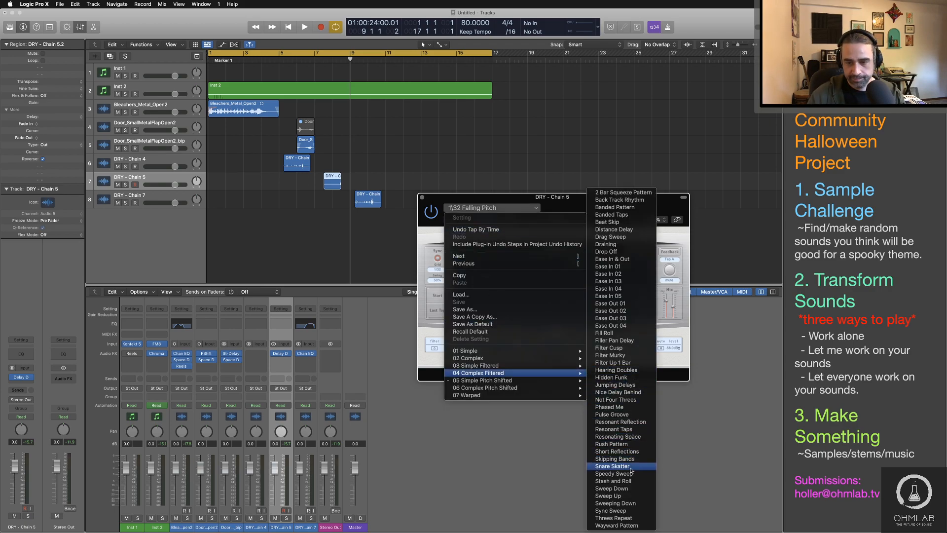
pyautogui.click(617, 429)
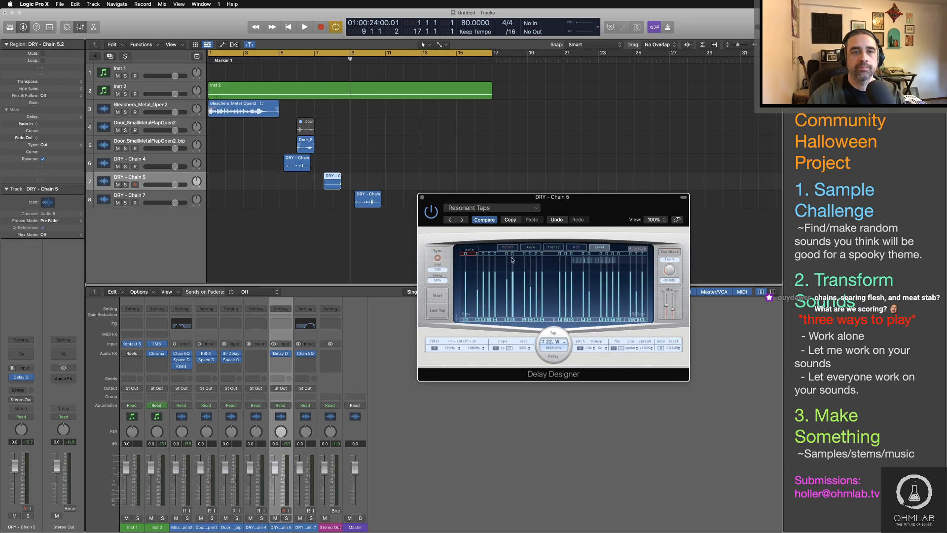
pyautogui.press('space')
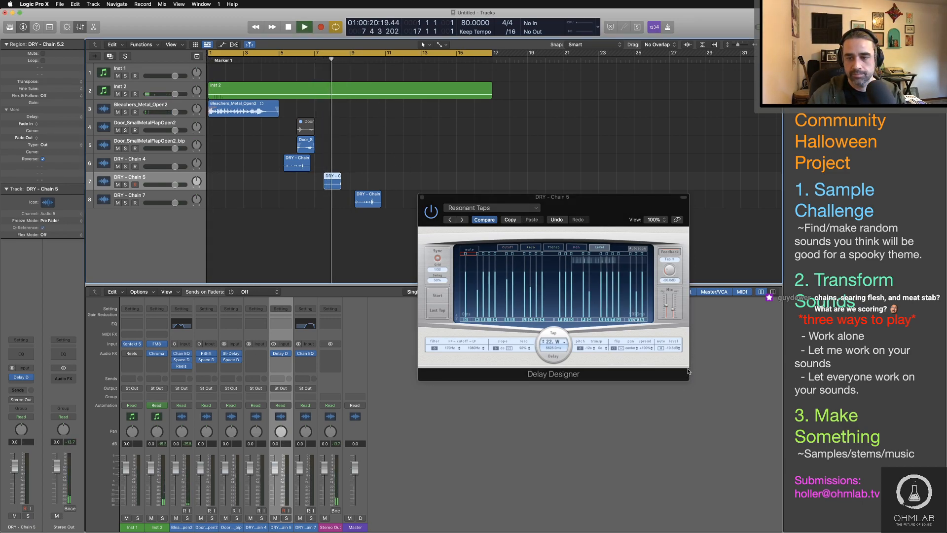
pyautogui.moveTo(688, 371); pyautogui.dragTo(781, 476)
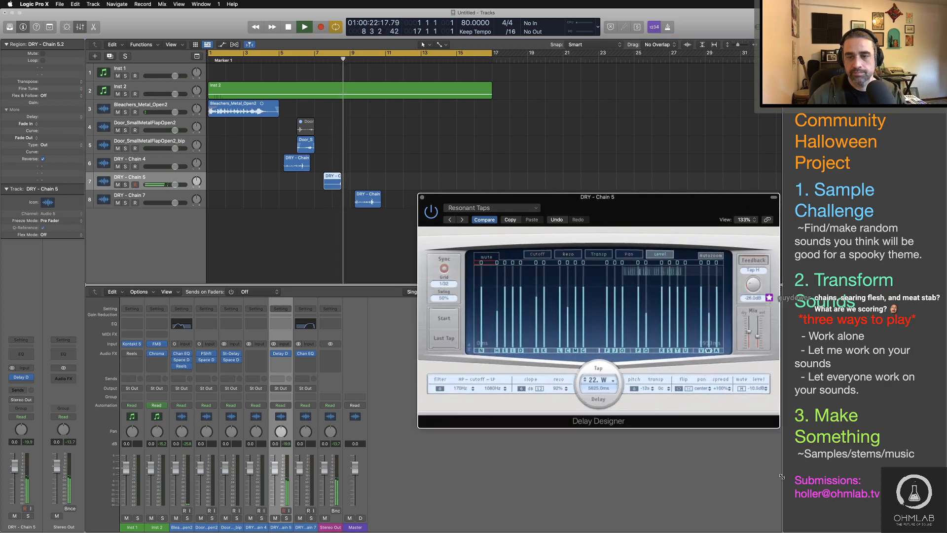
pyautogui.moveTo(499, 197); pyautogui.dragTo(496, 70)
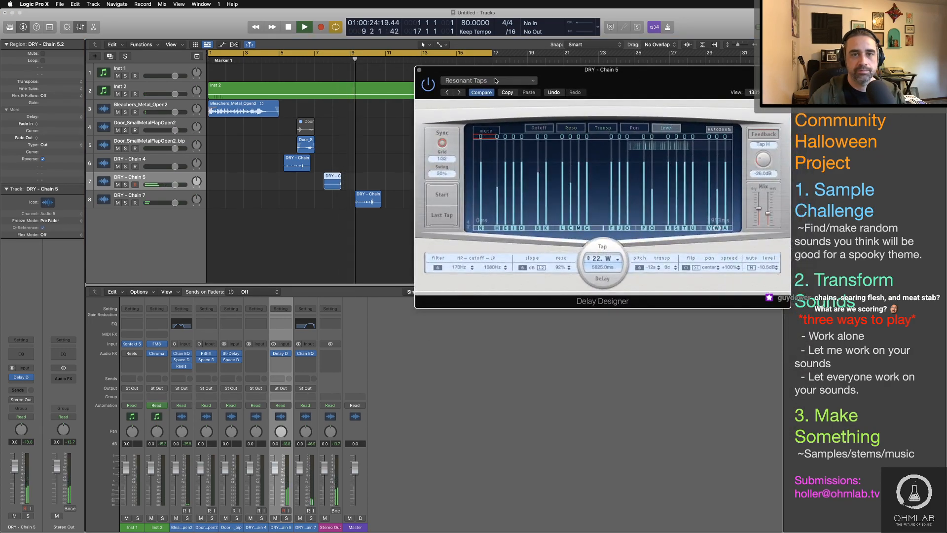
pyautogui.press('space')
pyautogui.click(418, 69)
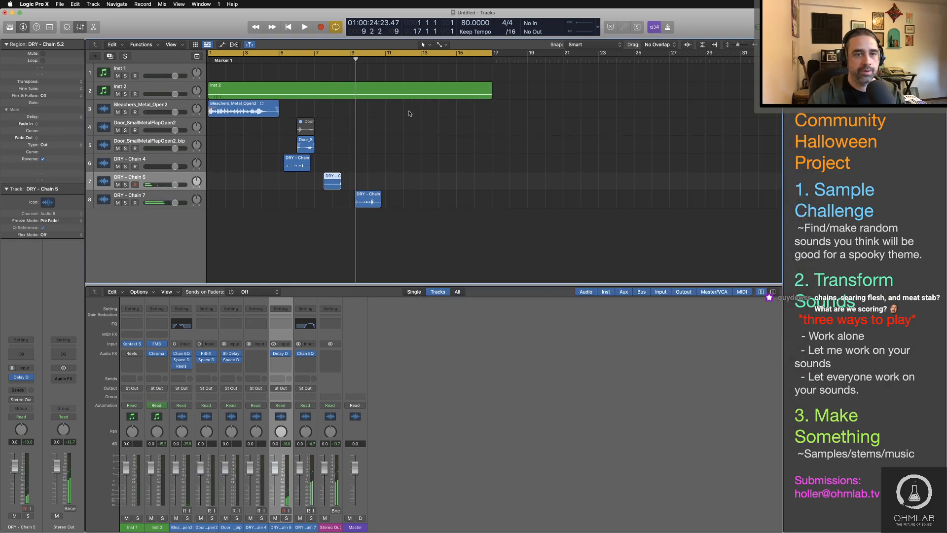
# Step: Group the DRY - Chain 4, DRY - Chain 5 and DRY - Chain 7 tracks into a Summing Stack
pyautogui.click(184, 167)
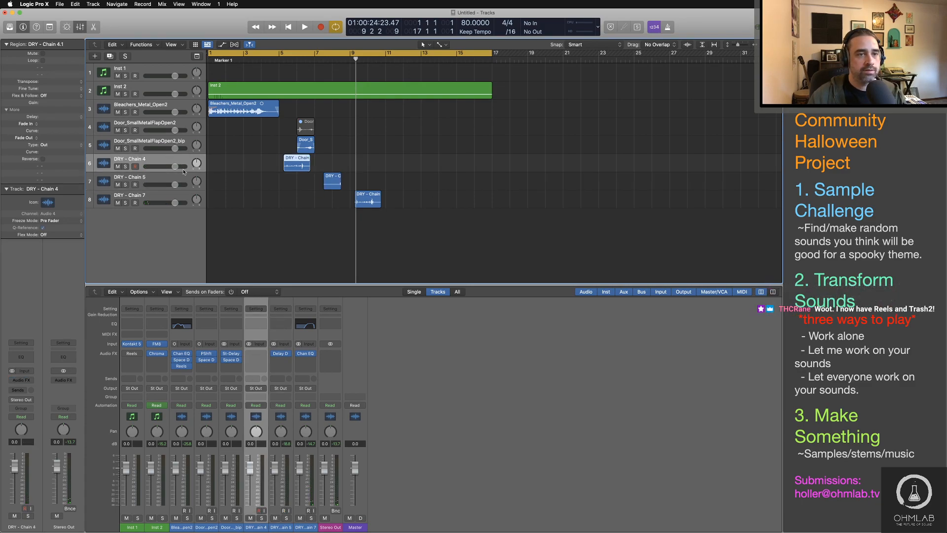
pyautogui.keyDown('shift'); pyautogui.rightClick(182, 194); pyautogui.keyUp('shift')
pyautogui.click(271, 267)
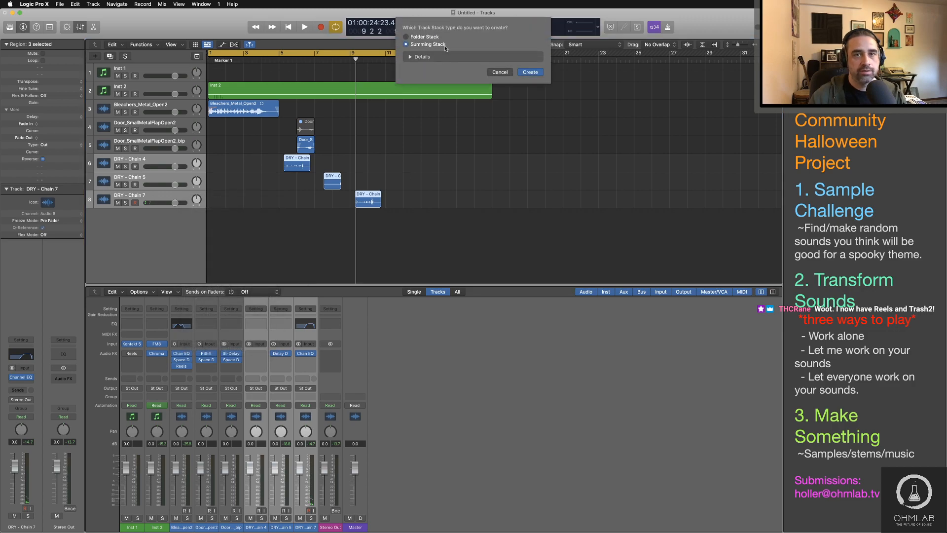
pyautogui.click(532, 73)
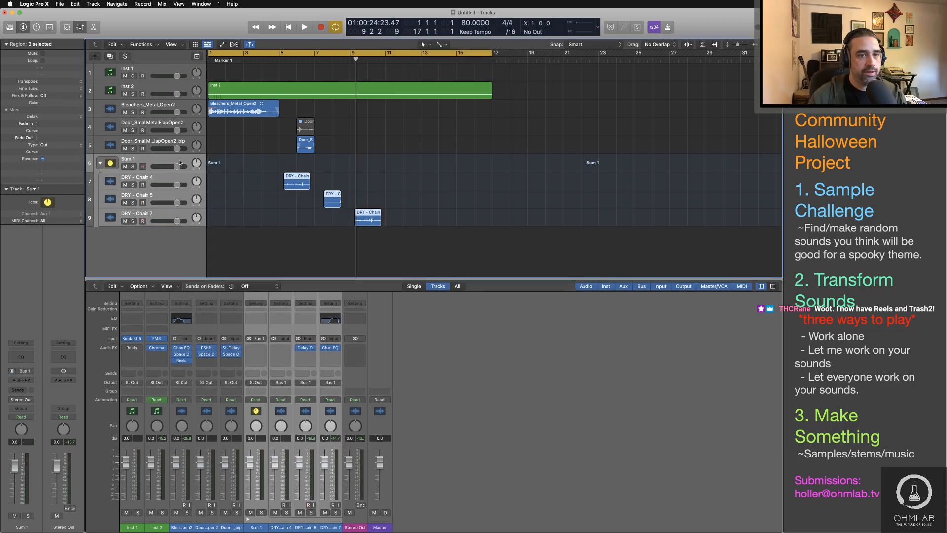
# Step: Insert a stereo Space Designer reverb on the Sum 1 stack track
pyautogui.click(160, 160)
pyautogui.click(26, 383)
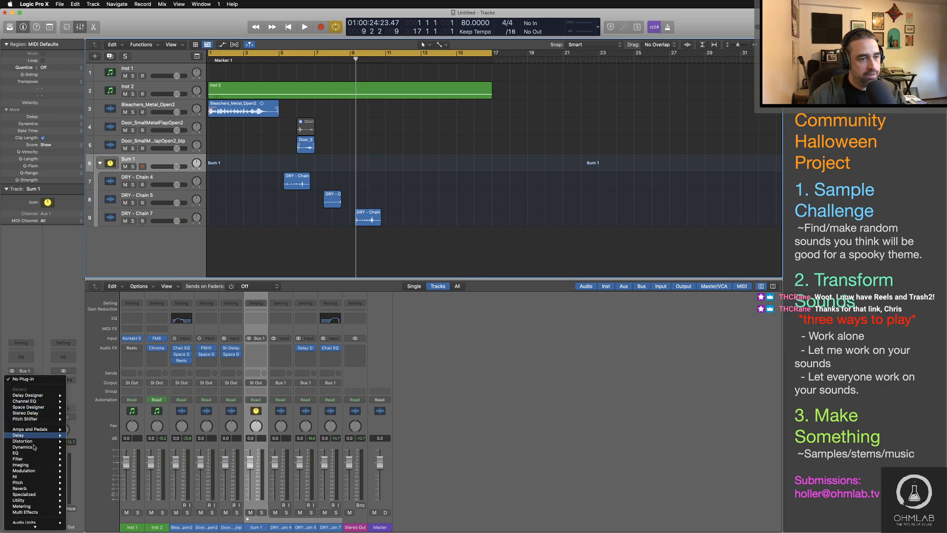
pyautogui.moveTo(49, 407)
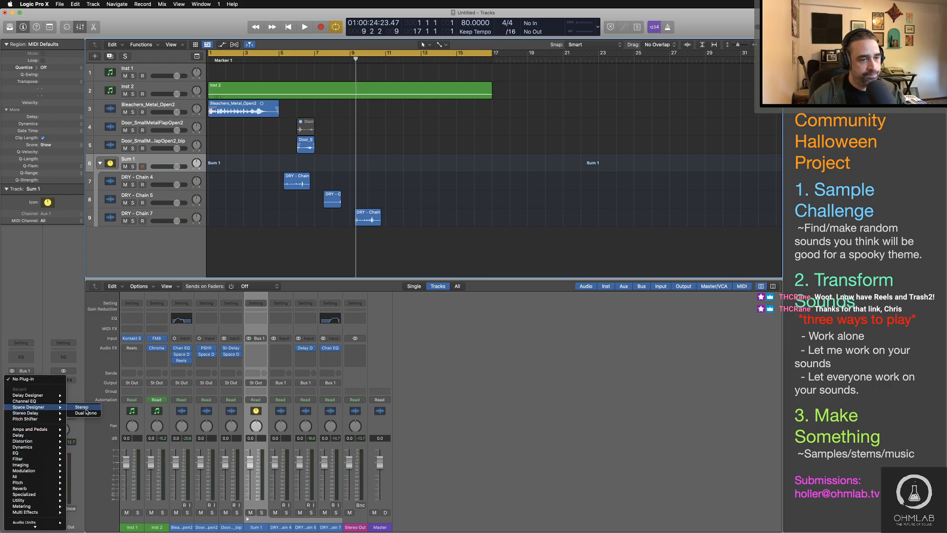
pyautogui.click(84, 407)
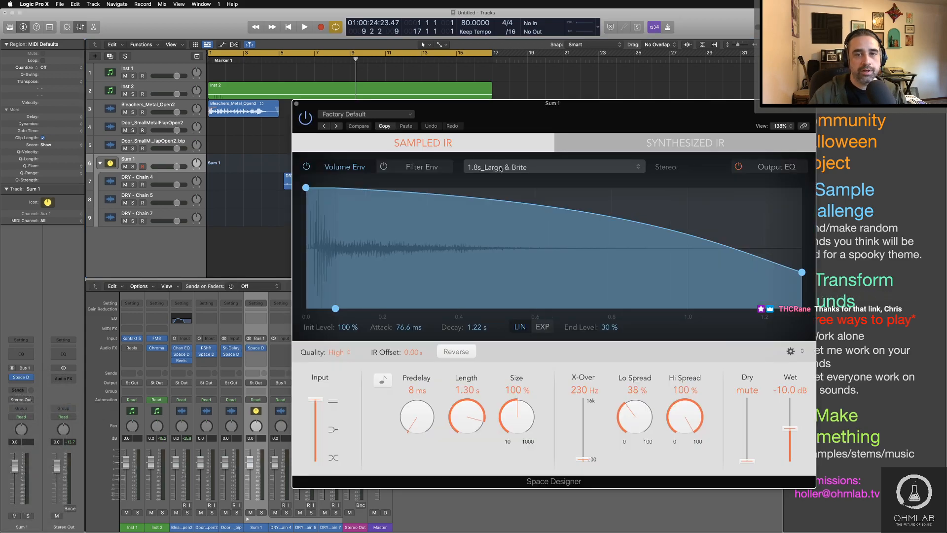
# Step: Load the large spring reverb preset 04.0s Cheap Spring Flat in Space Designer
pyautogui.click(389, 114)
pyautogui.moveTo(368, 305)
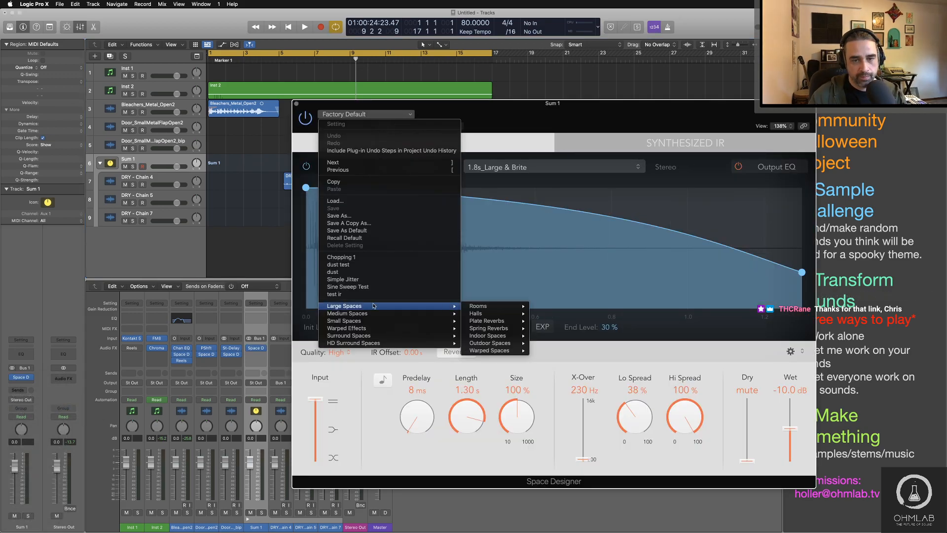
pyautogui.moveTo(503, 321)
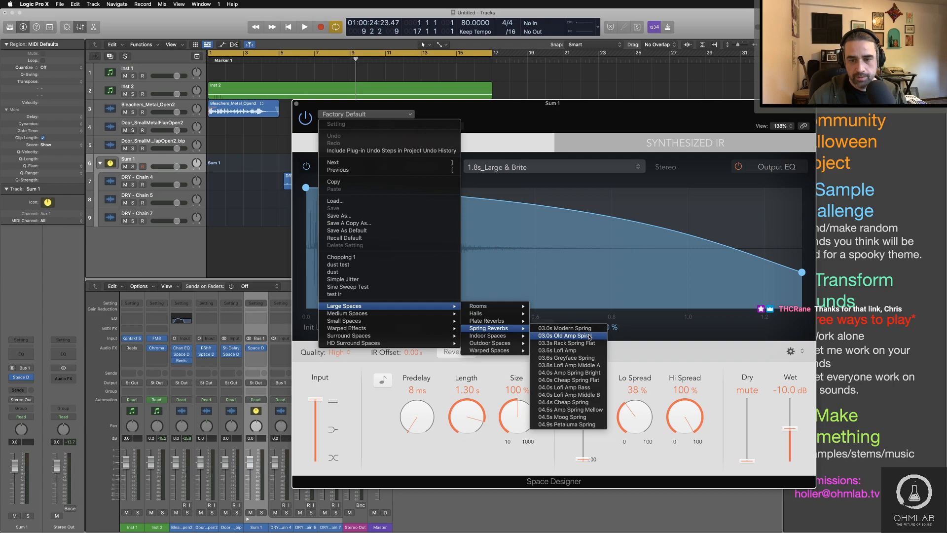
pyautogui.click(592, 382)
# Step: Audition the Cheap Spring Flat reverb from bar 5 and set its Wet level to -7.4 dB
pyautogui.press('space')
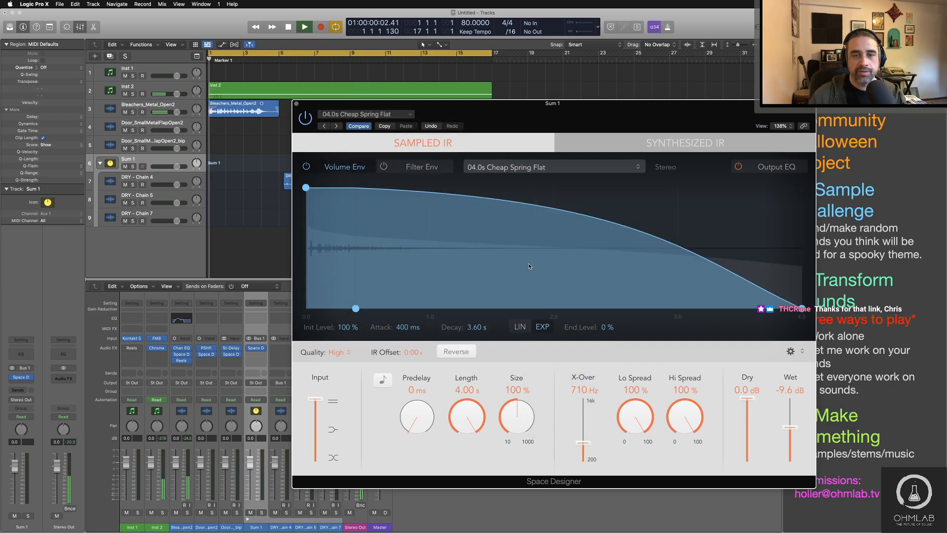
pyautogui.moveTo(444, 110); pyautogui.dragTo(443, 247)
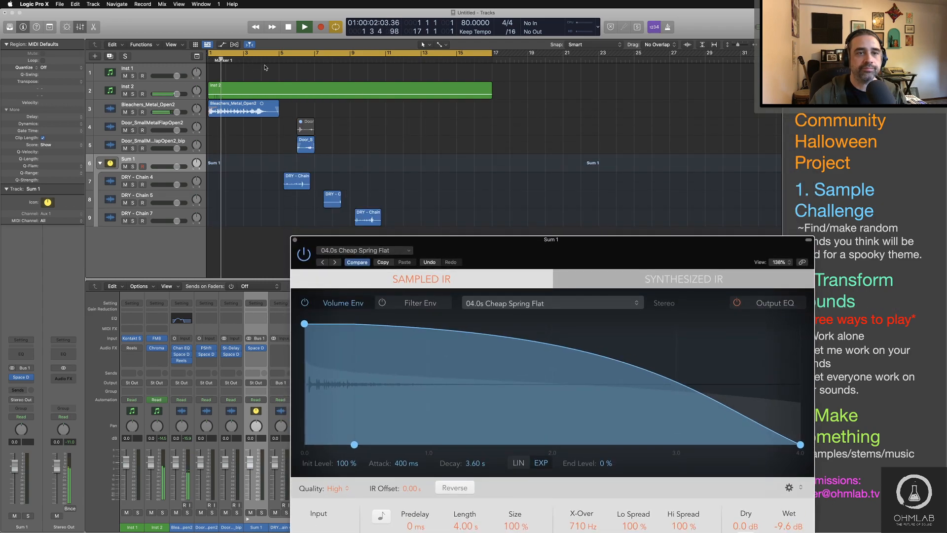
pyautogui.click(282, 58)
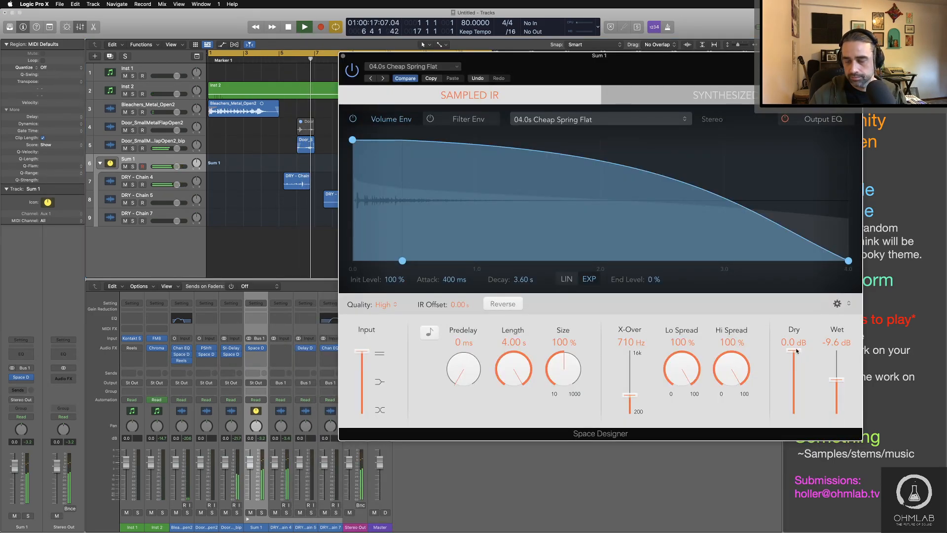
pyautogui.moveTo(840, 381); pyautogui.dragTo(839, 371)
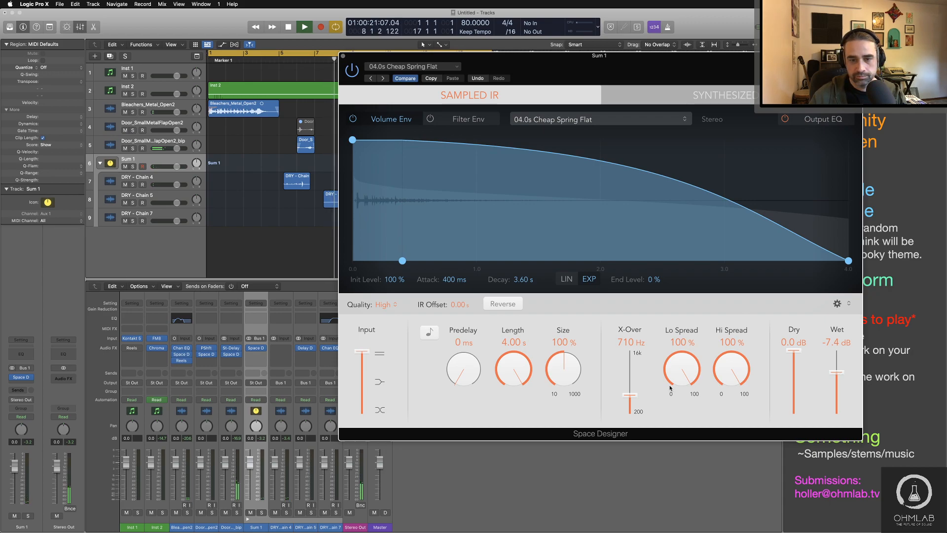
pyautogui.press('space')
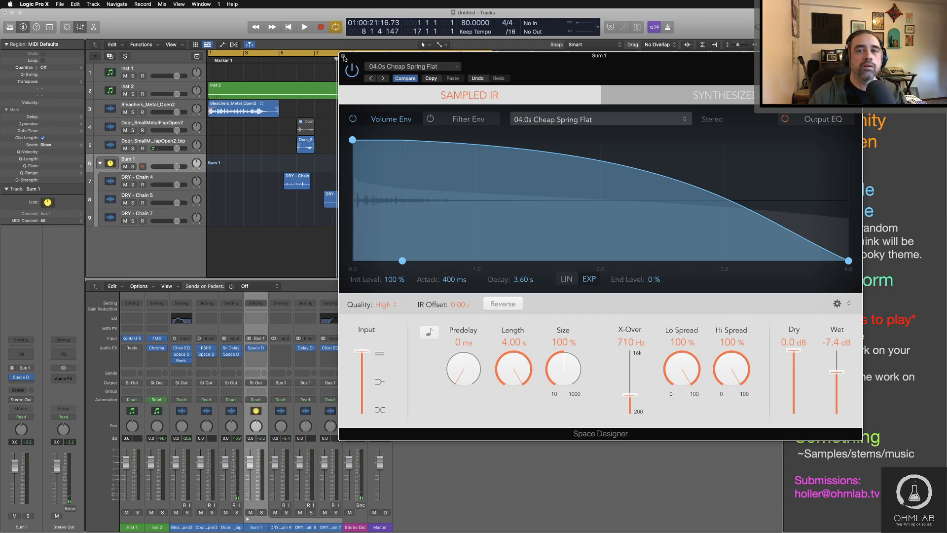
# Step: Load the large spring reverb preset 04.9s Petaluma Spring in Space Designer
pyautogui.click(581, 122)
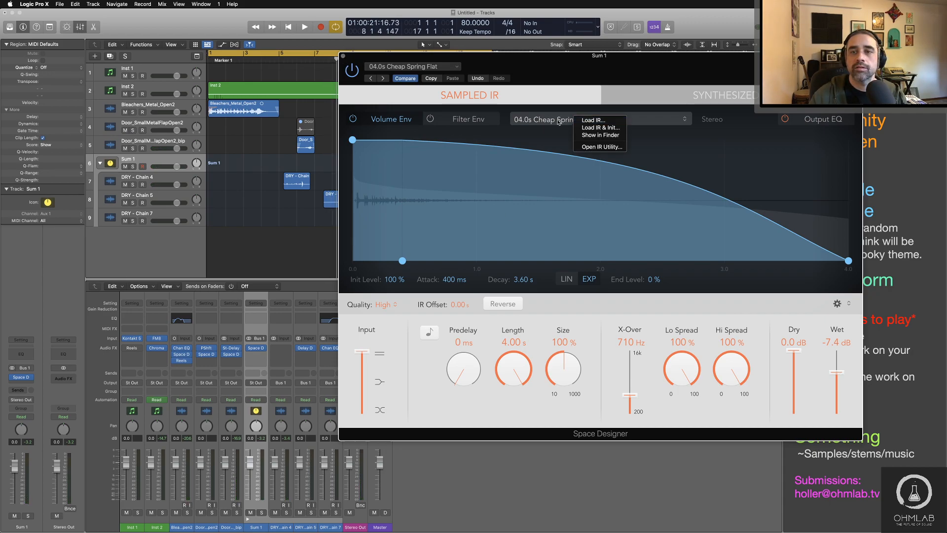
pyautogui.press('Escape')
pyautogui.click(412, 66)
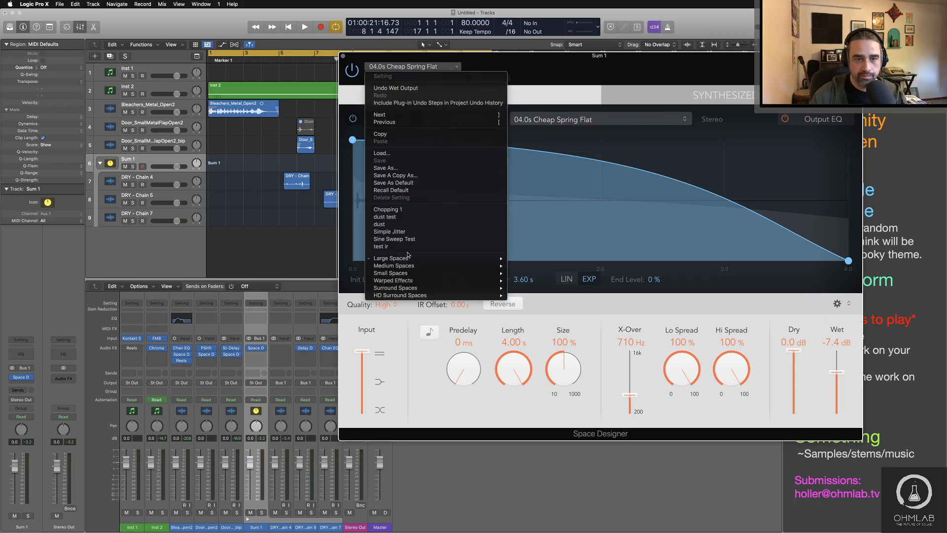
pyautogui.moveTo(409, 258)
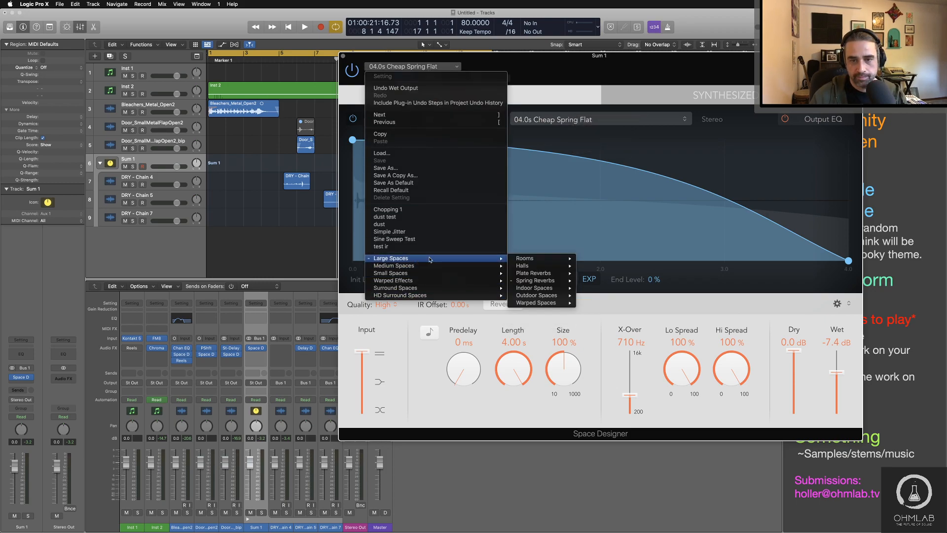
pyautogui.moveTo(535, 280)
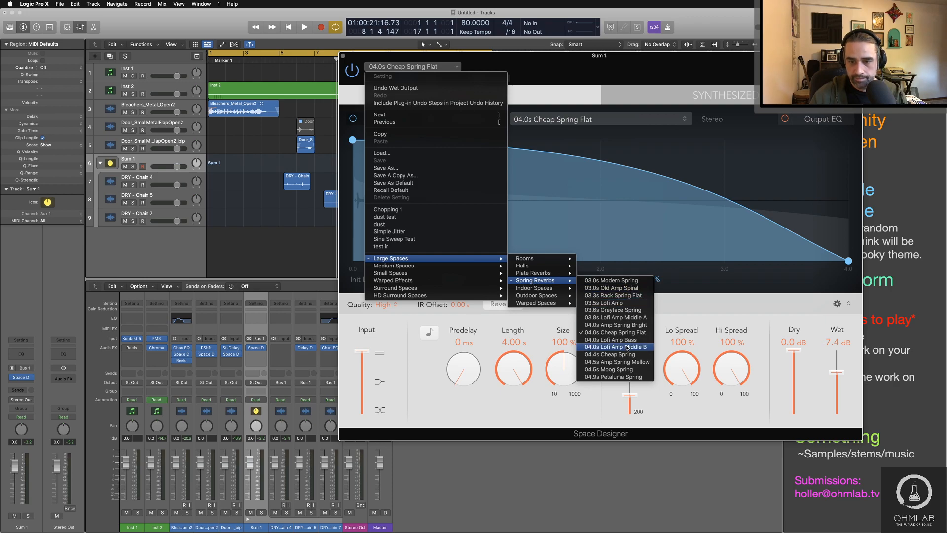
pyautogui.click(620, 376)
# Step: While playing from bar 5, set Space Designer's Dry to -8.2 dB, Wet to -6.8 dB and Predelay to 9 ms, then close it
pyautogui.click(282, 58)
pyautogui.press('space')
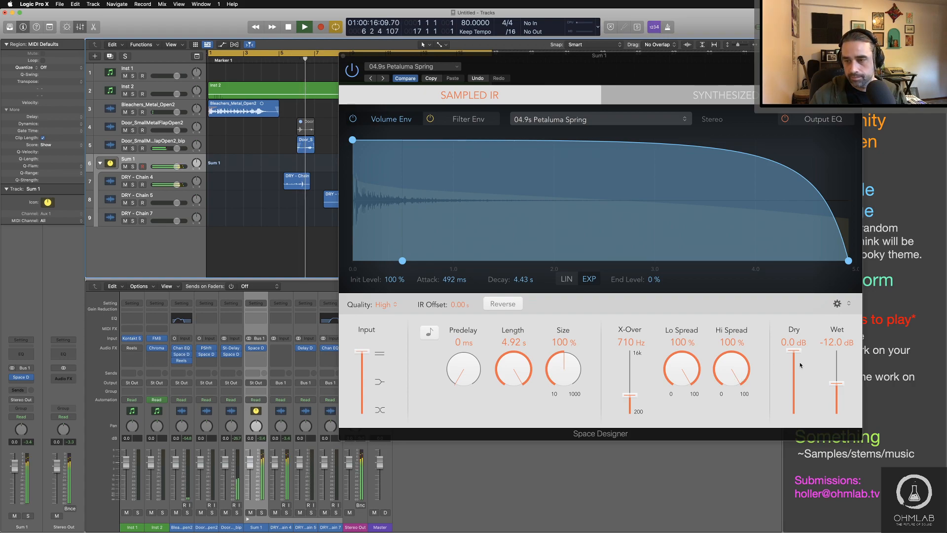
pyautogui.moveTo(837, 383); pyautogui.dragTo(794, 375)
pyautogui.moveTo(451, 370); pyautogui.dragTo(451, 363)
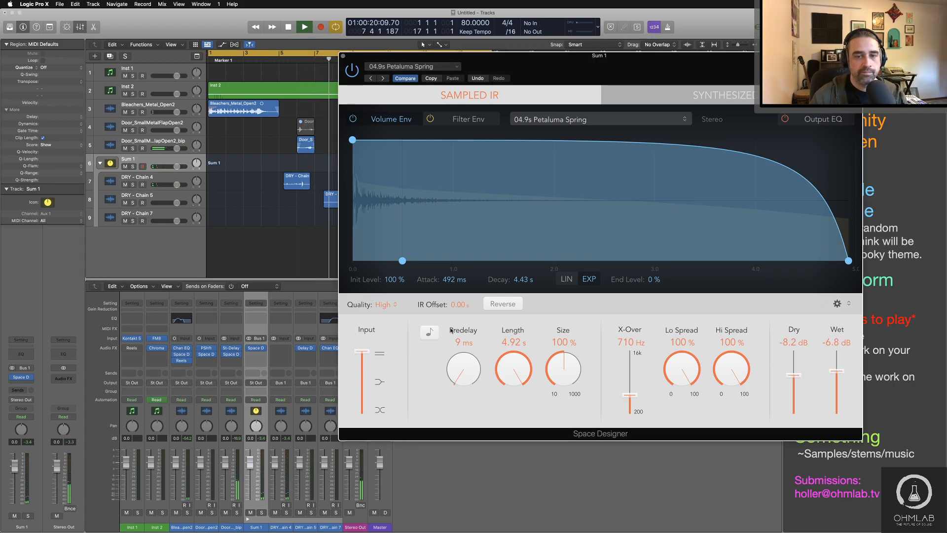
pyautogui.press('space')
pyautogui.click(342, 56)
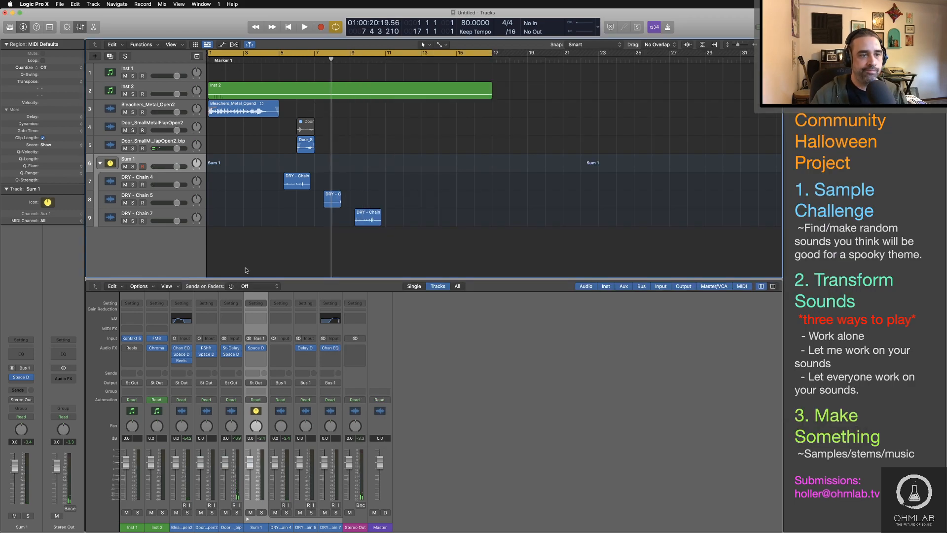
# Step: Select the three DRY - Chain tracks, and collapse and re-expand the Sum 1 stack
pyautogui.click(170, 181)
pyautogui.keyDown('shift'); pyautogui.click(168, 217); pyautogui.keyUp('shift')
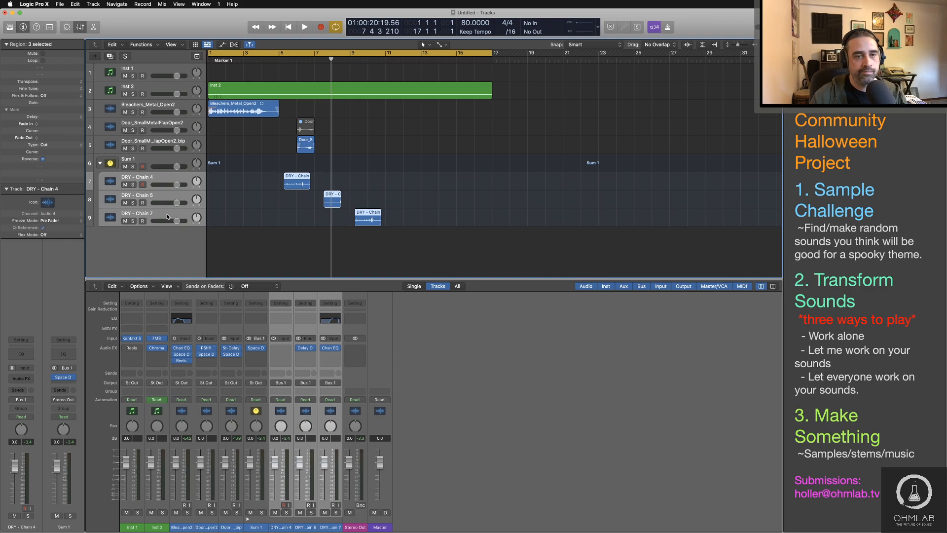
pyautogui.click(100, 163)
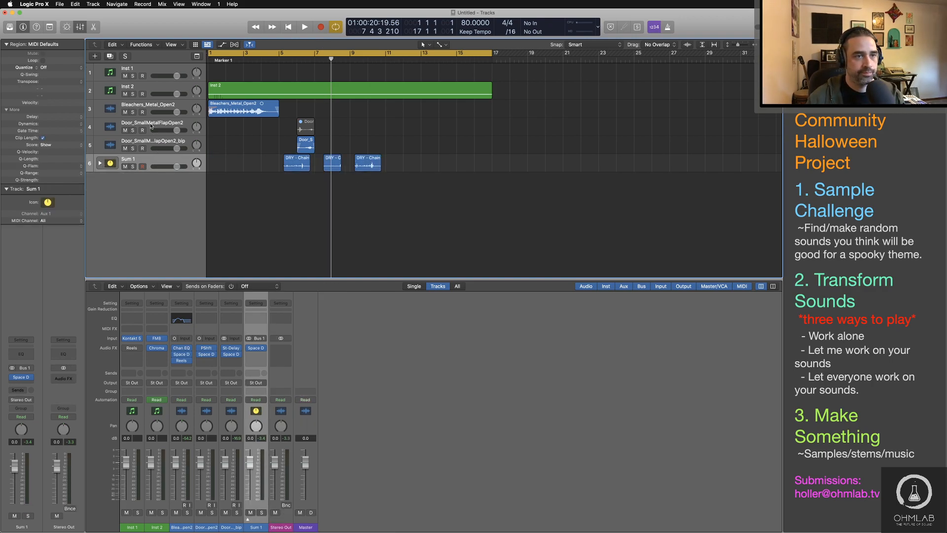
pyautogui.click(100, 163)
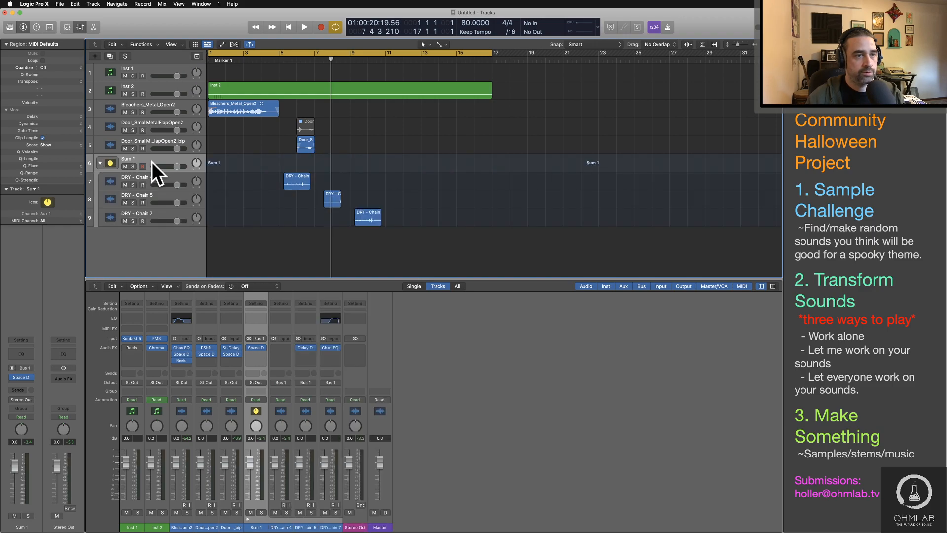
# Step: Add the stereo Native Instruments Replika XT delay to the Sum 1 track
pyautogui.click(21, 383)
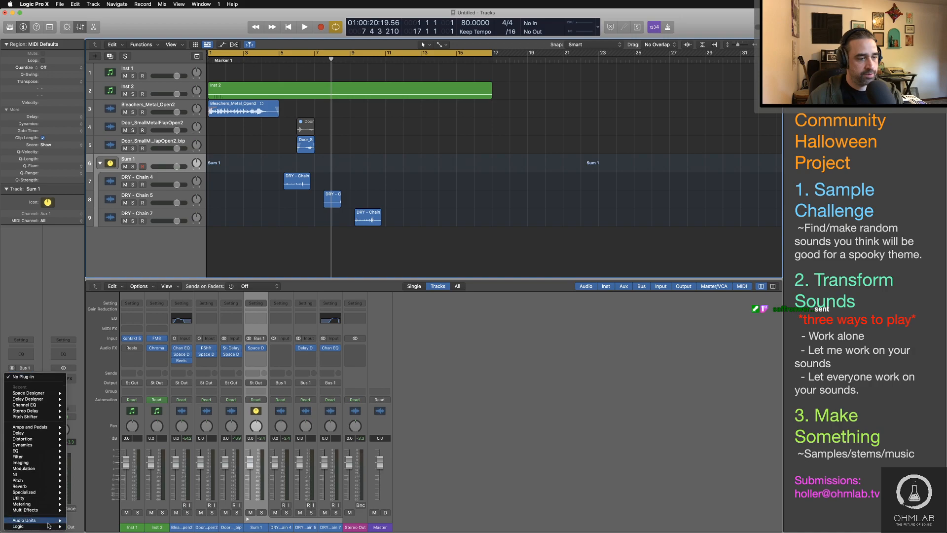
pyautogui.moveTo(48, 522)
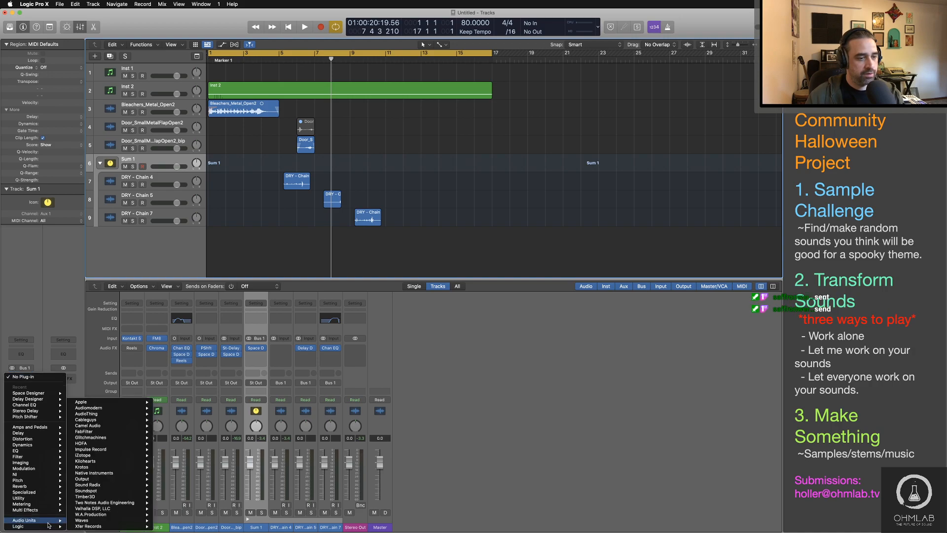
pyautogui.moveTo(92, 475)
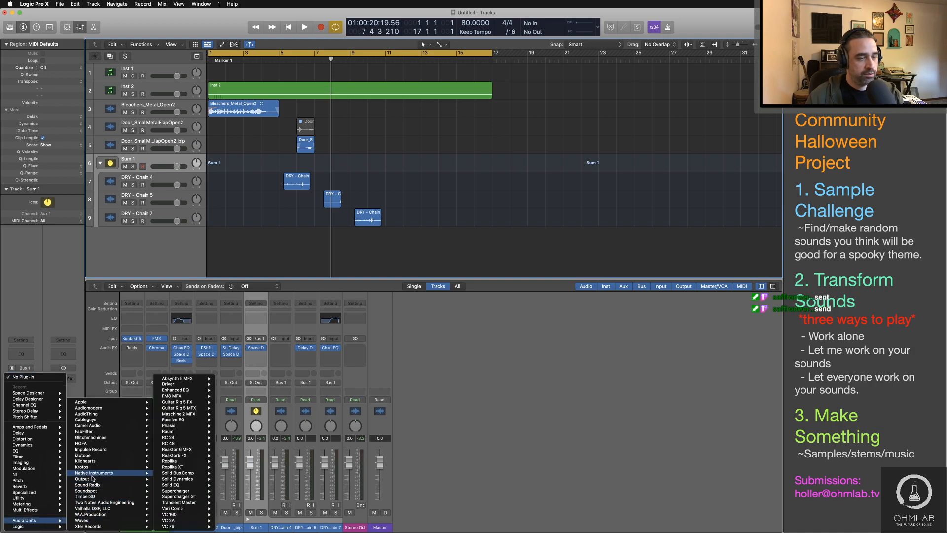
pyautogui.moveTo(189, 468)
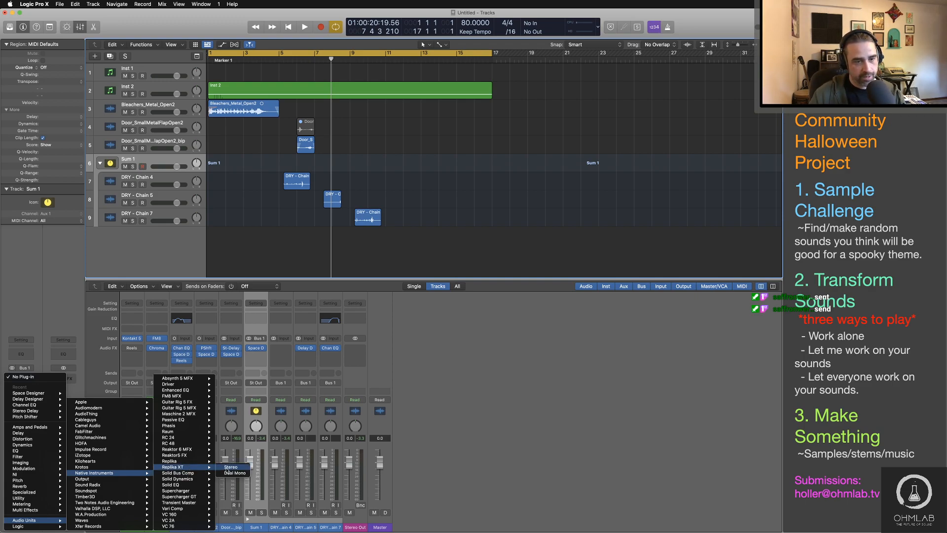
pyautogui.click(234, 469)
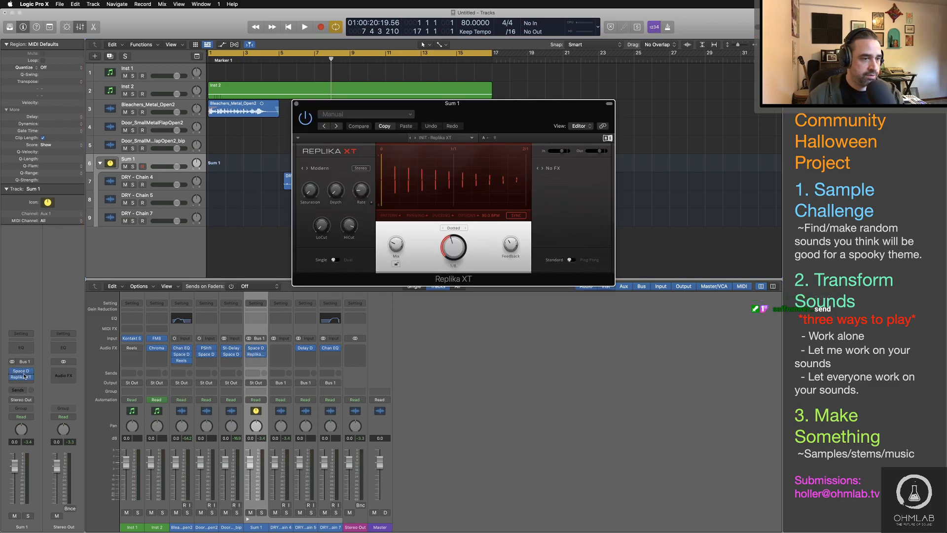
# Step: Move Replika XT ahead of Space Designer in the Sum 1 effect chain and reopen its plug-in window
pyautogui.moveTo(23, 384); pyautogui.dragTo(24, 376)
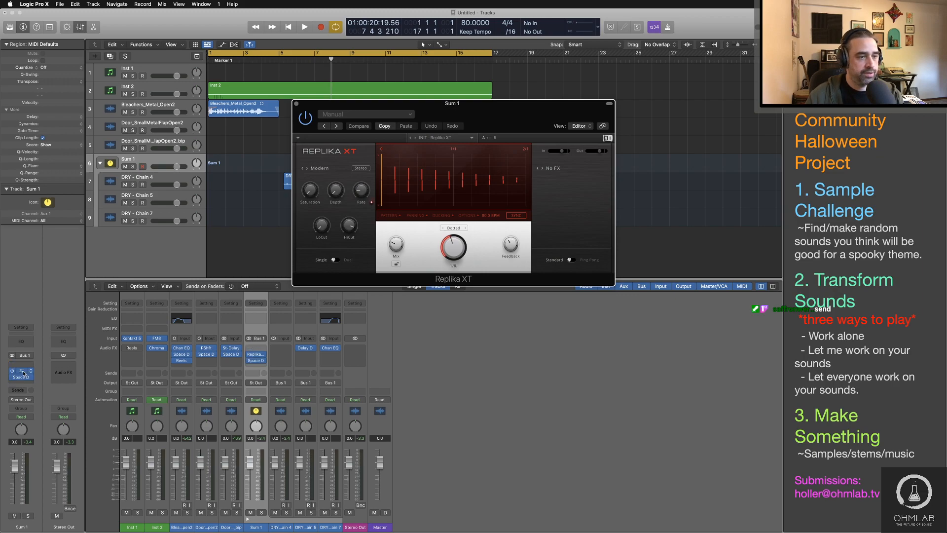
pyautogui.click(23, 373)
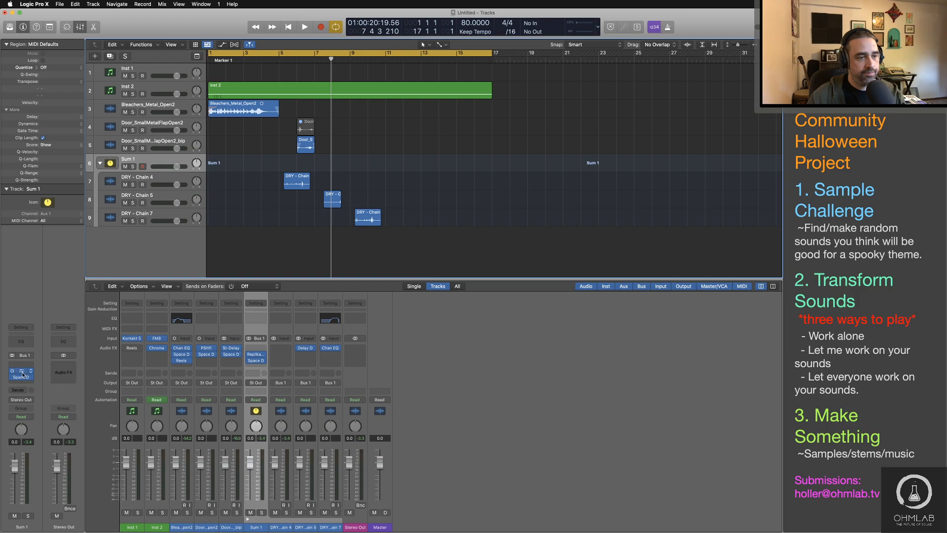
pyautogui.click(22, 375)
pyautogui.moveTo(582, 111); pyautogui.dragTo(642, 112)
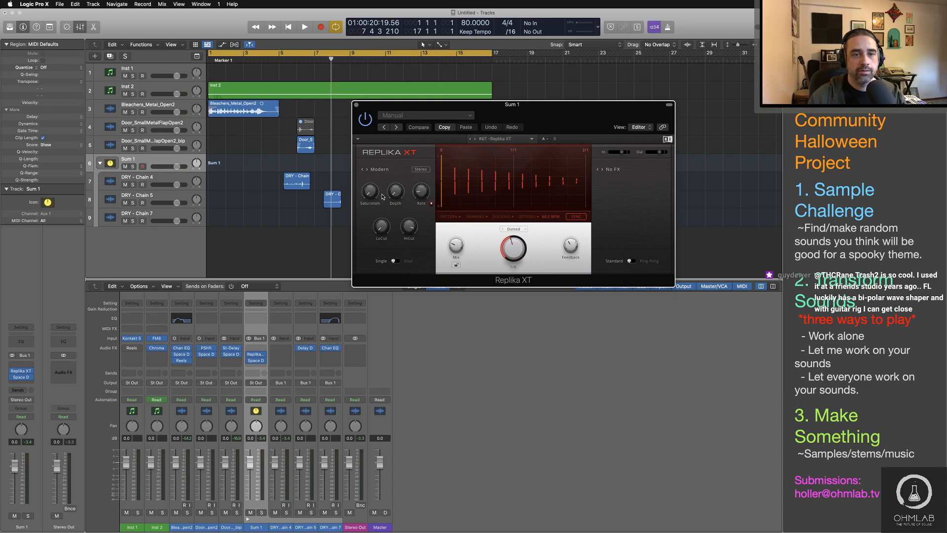
# Step: Set Replika XT to the Analogue style with a raised LoCut and lowered HiCut, and play the arrangement from bar 5
pyautogui.click(379, 171)
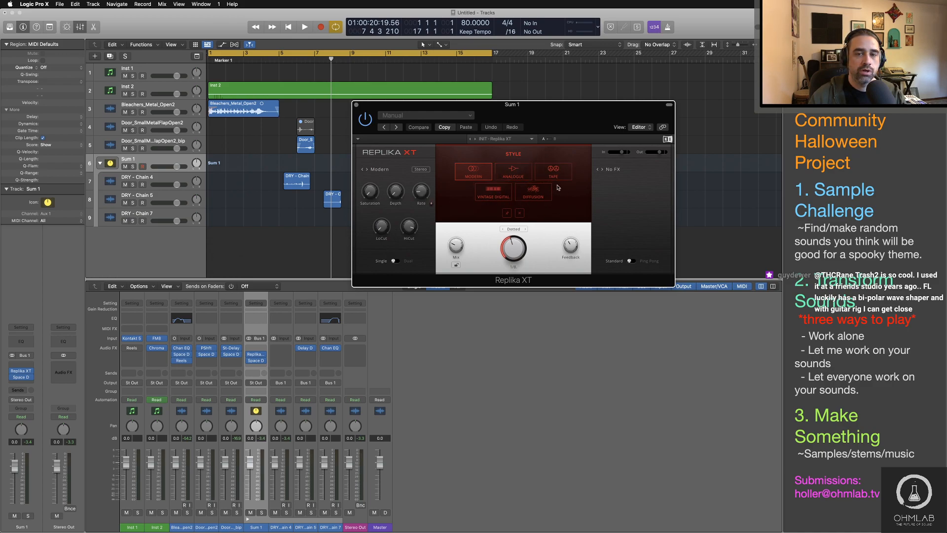
pyautogui.click(512, 173)
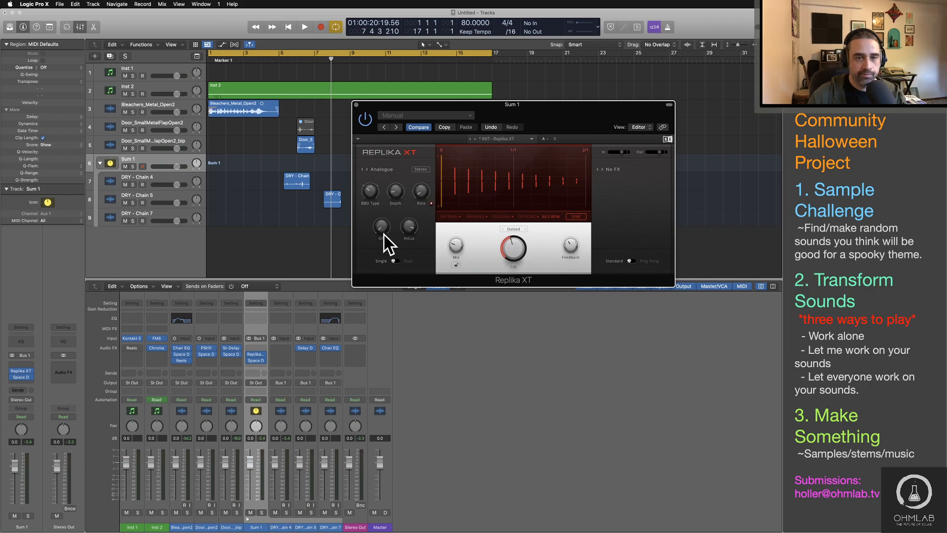
pyautogui.moveTo(385, 234); pyautogui.dragTo(384, 214)
pyautogui.moveTo(409, 228); pyautogui.dragTo(409, 240)
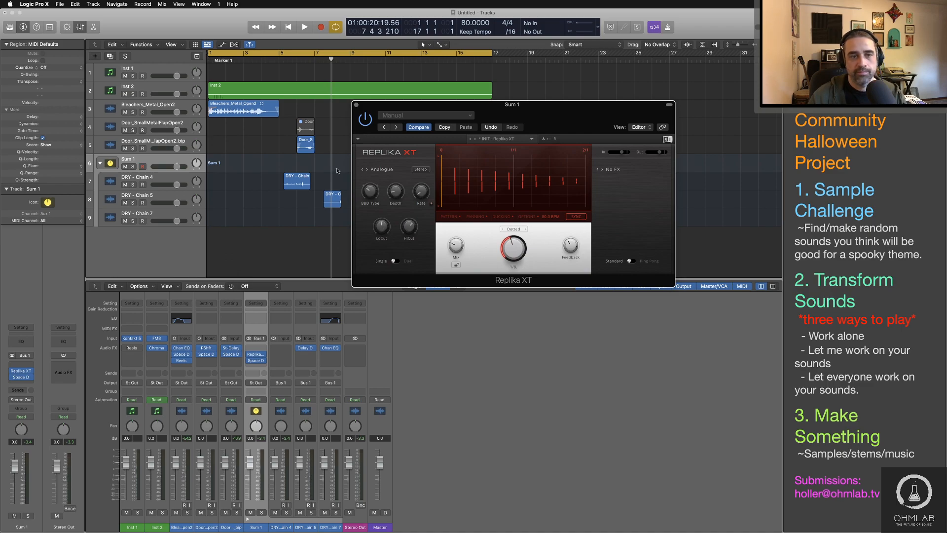
pyautogui.click(281, 64)
pyautogui.press('space')
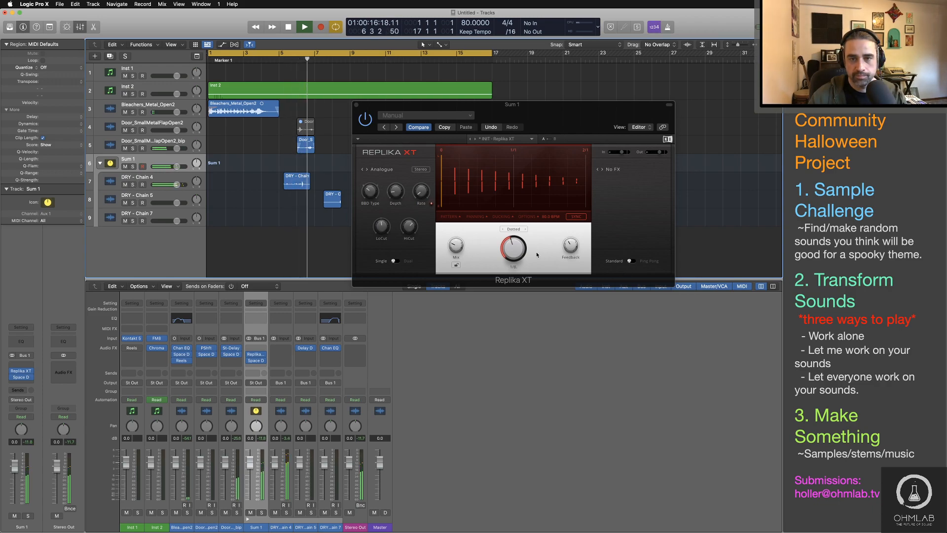
# Step: Switch Replika XT to Dual delay with the second delay at straight 1/4, and choose Pitch Shifter as its modulation effect
pyautogui.click(413, 261)
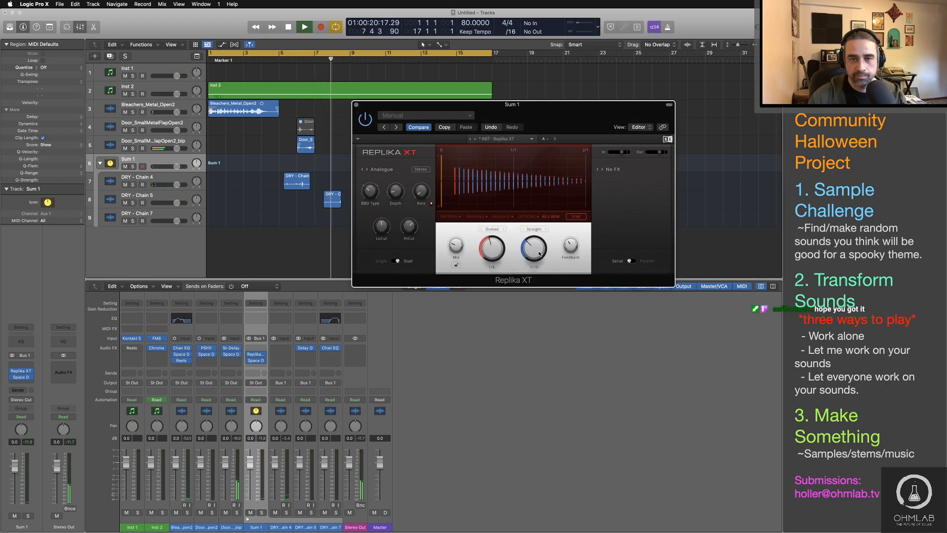
pyautogui.moveTo(534, 248); pyautogui.dragTo(534, 230)
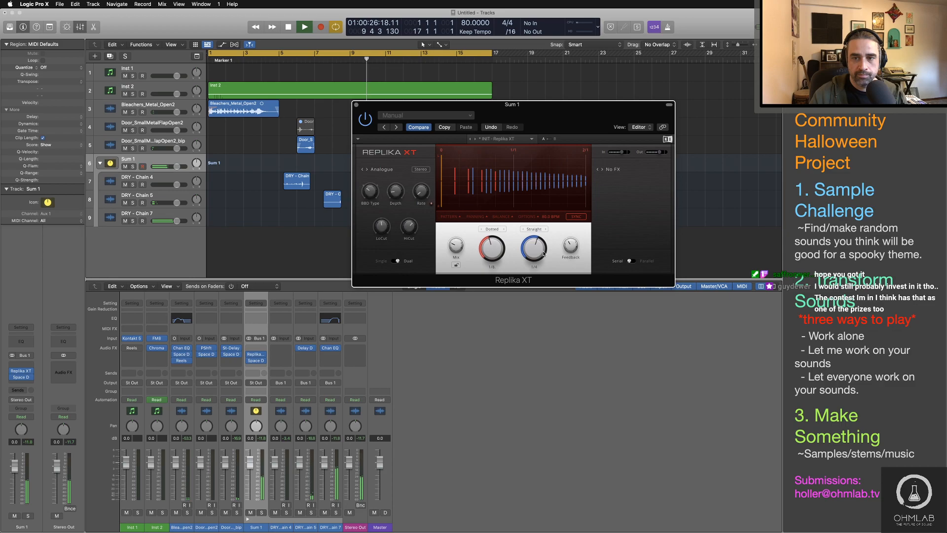
pyautogui.click(613, 170)
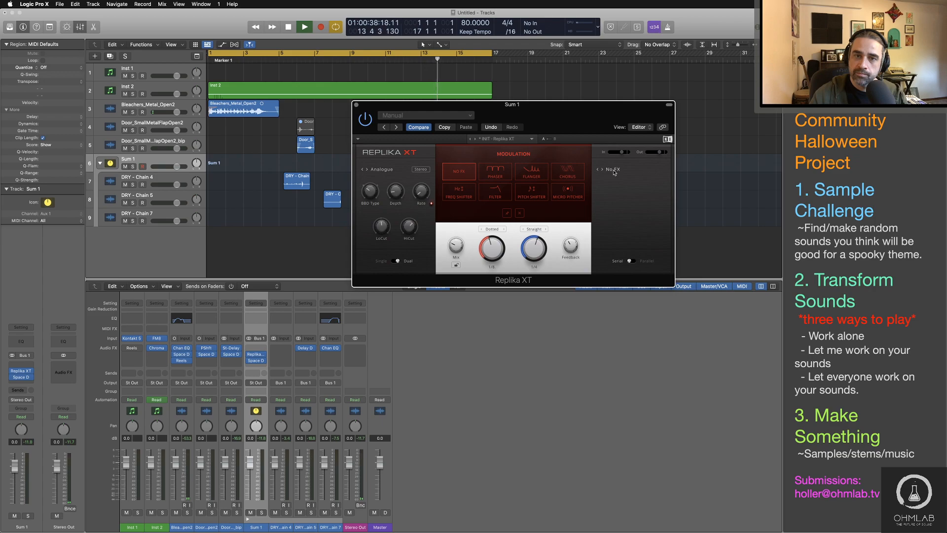
pyautogui.click(532, 192)
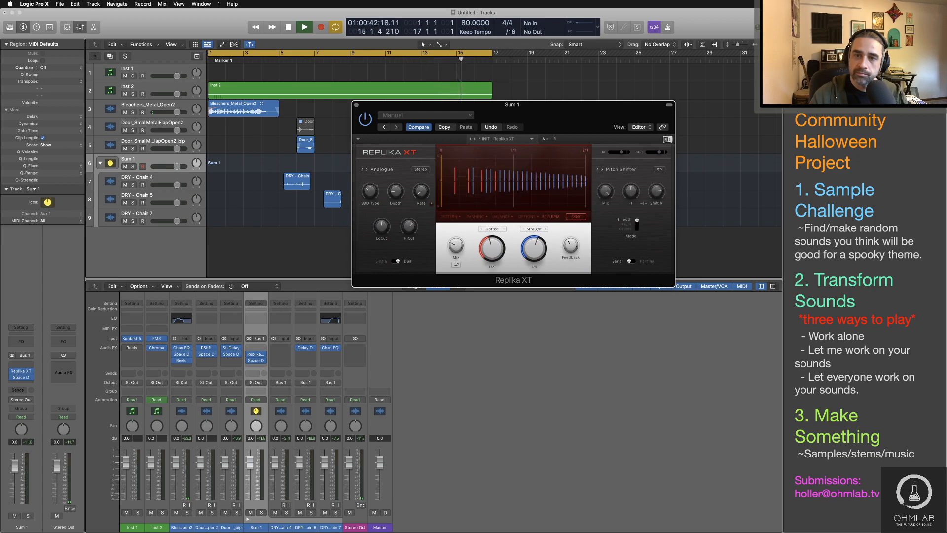
# Step: Lower the pitch shifter's right-channel shift, set its mode to Drums, raise its mix, and replay from bar 5
pyautogui.moveTo(654, 197); pyautogui.dragTo(654, 217)
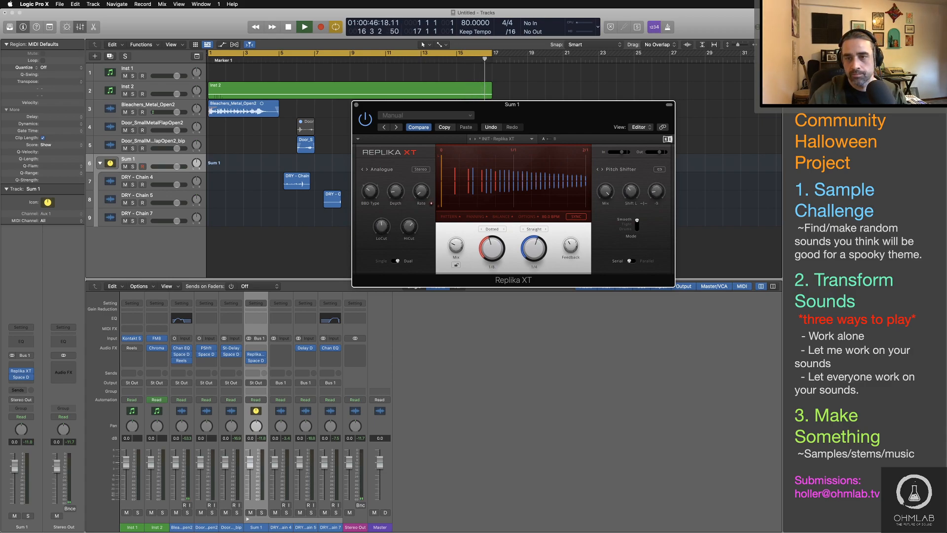
pyautogui.click(288, 60)
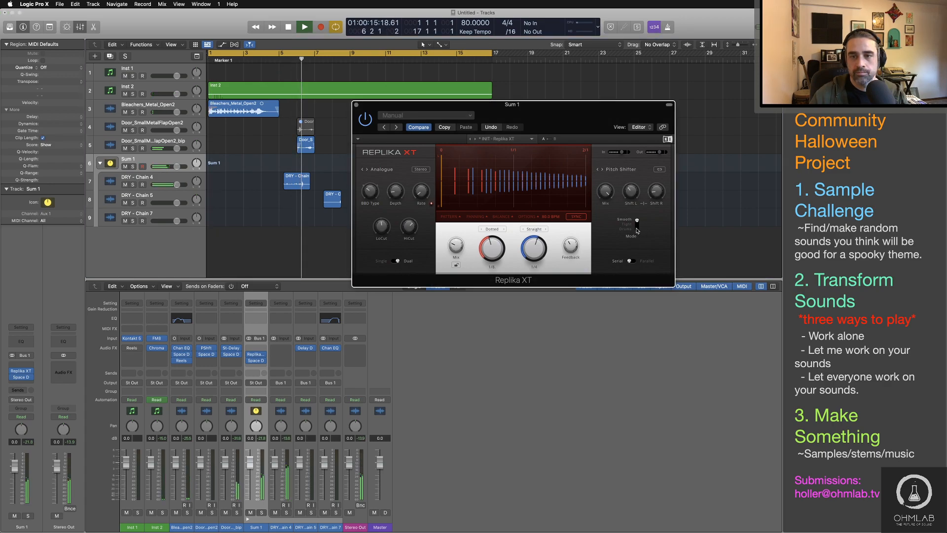
pyautogui.click(637, 229)
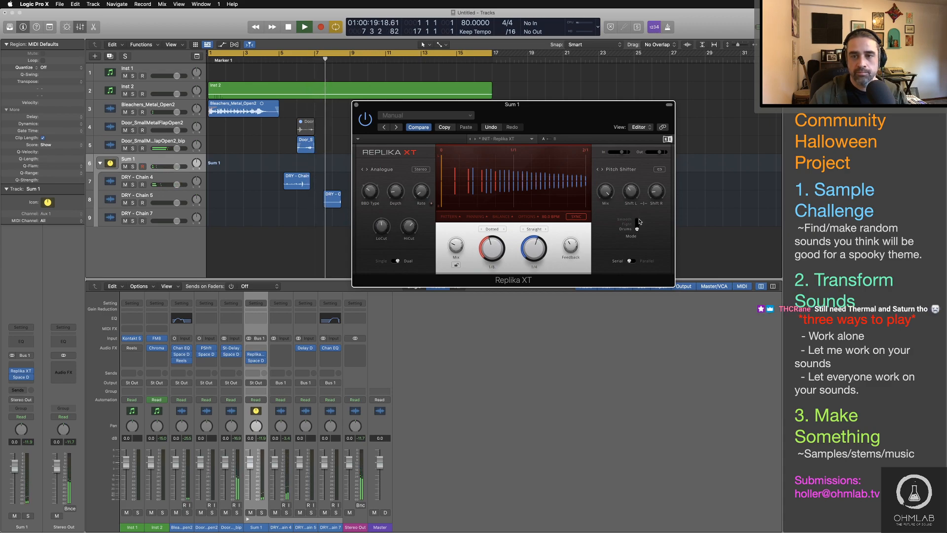
pyautogui.moveTo(606, 193); pyautogui.dragTo(606, 182)
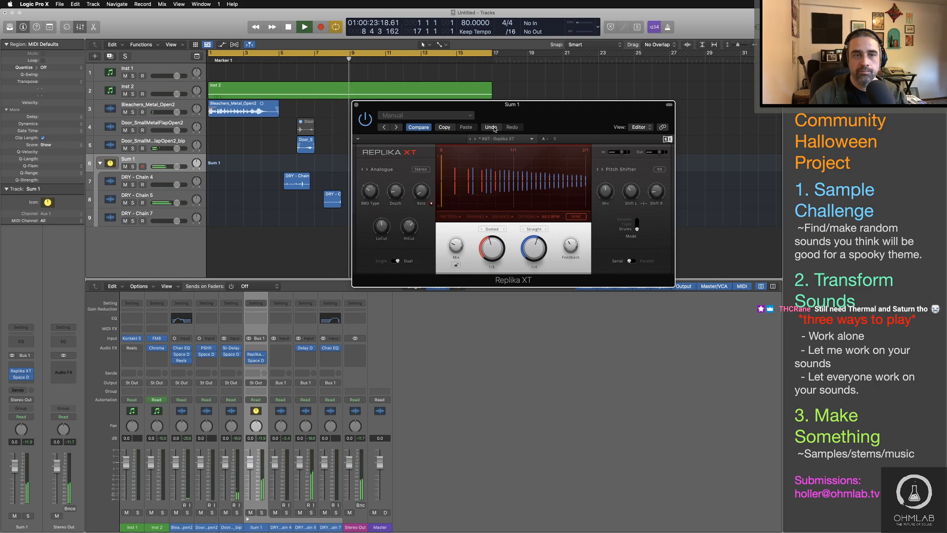
pyautogui.click(285, 59)
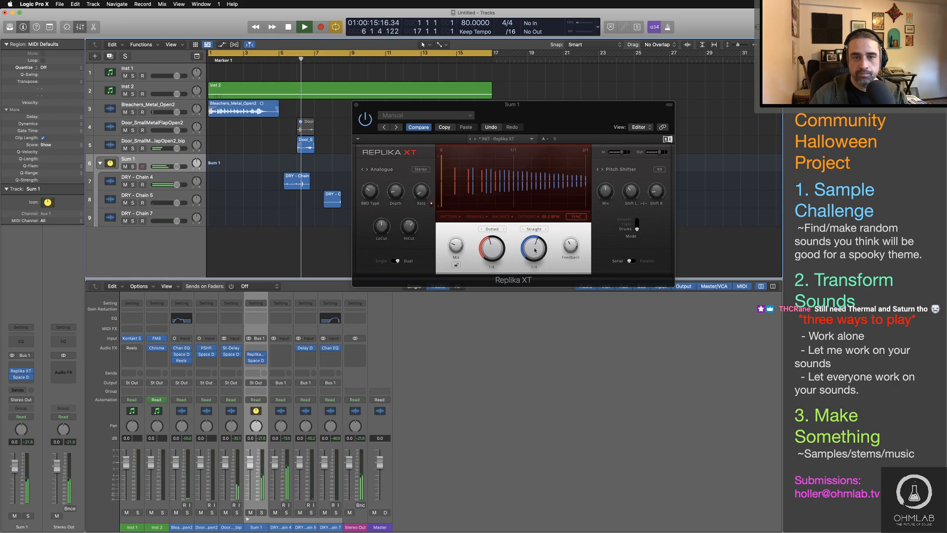
# Step: Raise Replika XT's delay mix, set the pitch shifter's mix to about 36.5%, and replay from bar 5 before stopping
pyautogui.moveTo(455, 245); pyautogui.dragTo(455, 232)
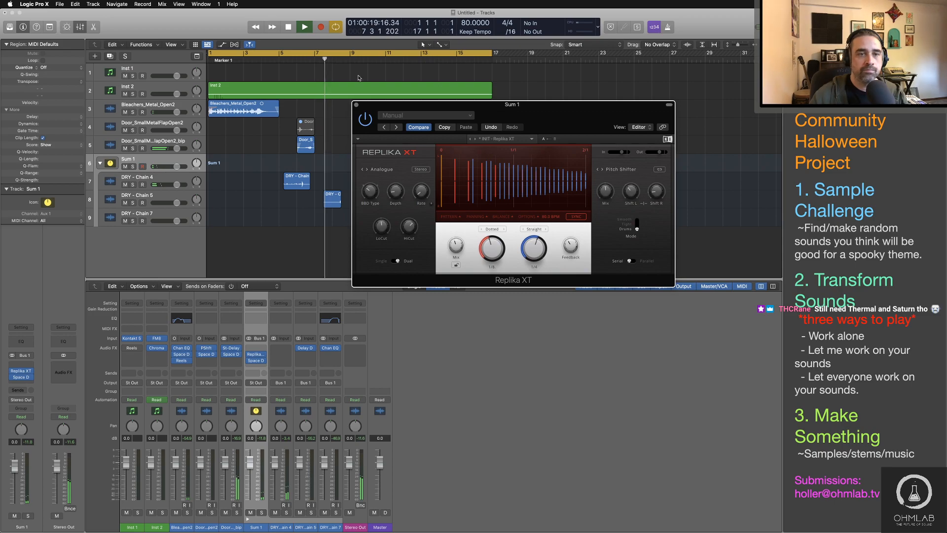
pyautogui.click(281, 59)
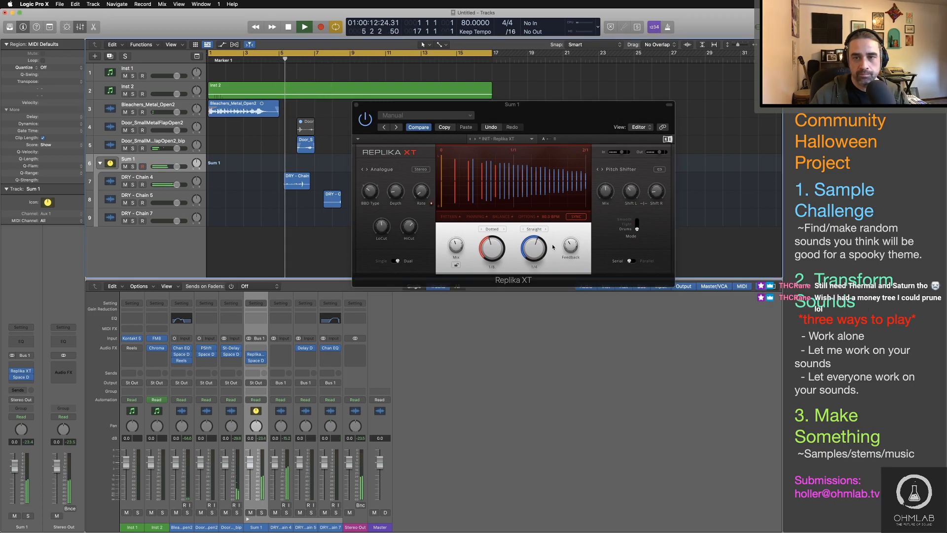
pyautogui.moveTo(605, 191); pyautogui.dragTo(605, 190)
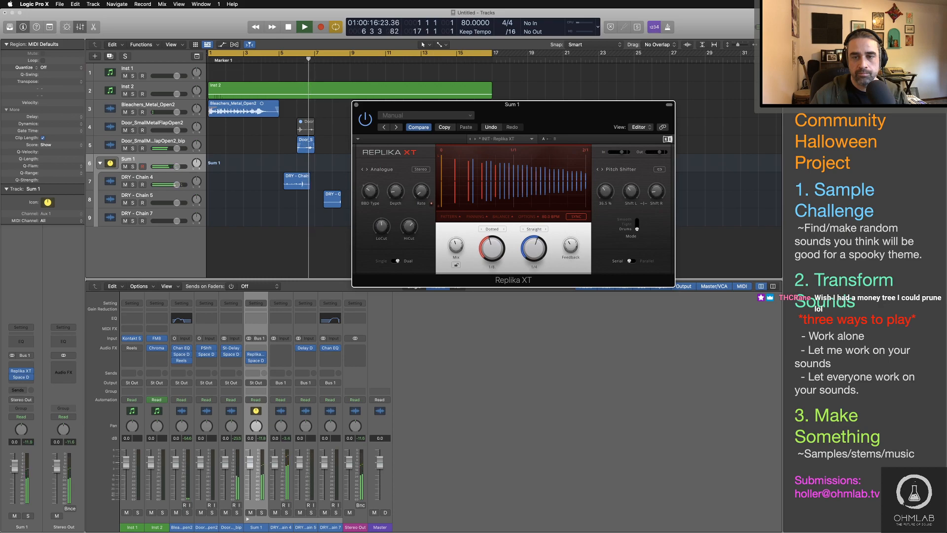
pyautogui.press('space')
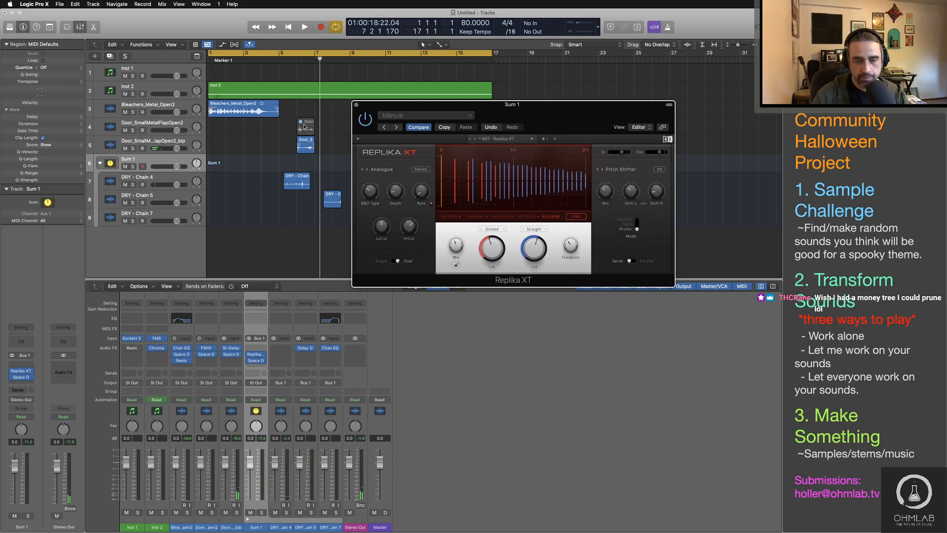
# Step: Hide the plug-in window, restart playback, and add a Channel EQ to Sum 1 with a 710 Hz low cut and 9550 Hz high cut
pyautogui.press('space')
pyautogui.press('v')
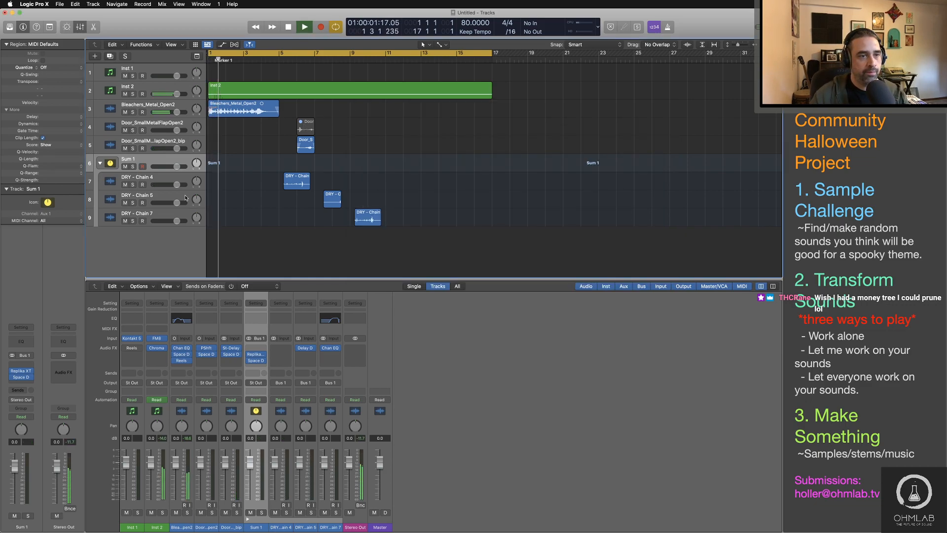
pyautogui.click(255, 319)
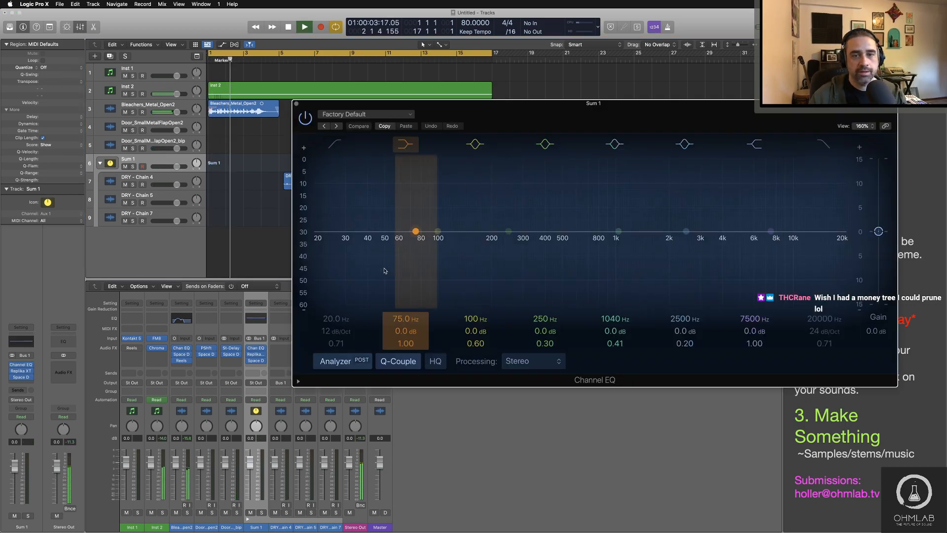
pyautogui.click(335, 144)
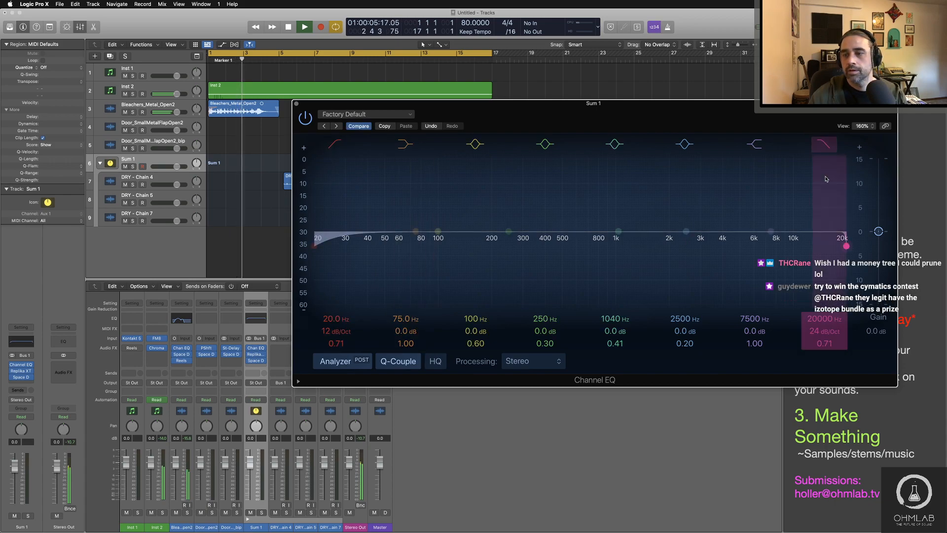
pyautogui.moveTo(824, 320); pyautogui.dragTo(825, 336)
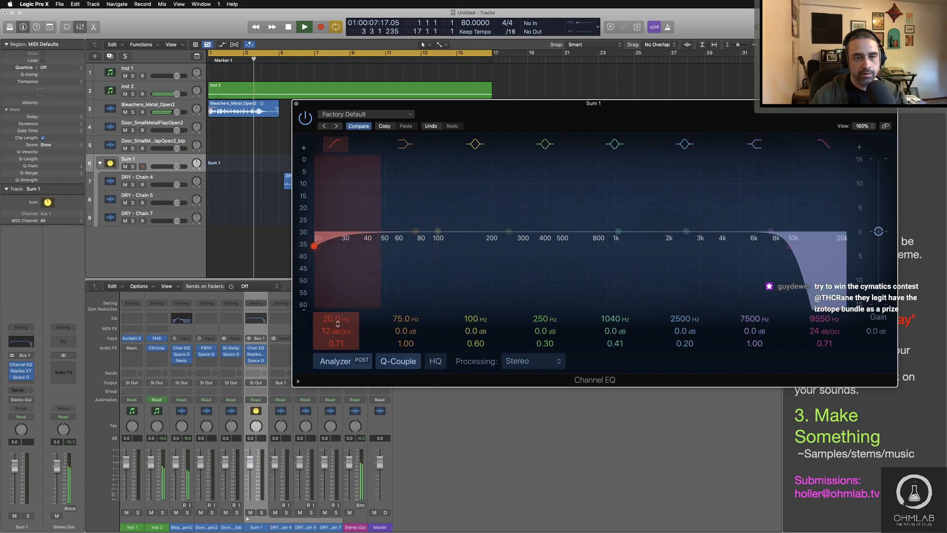
pyautogui.moveTo(338, 323); pyautogui.dragTo(338, 282)
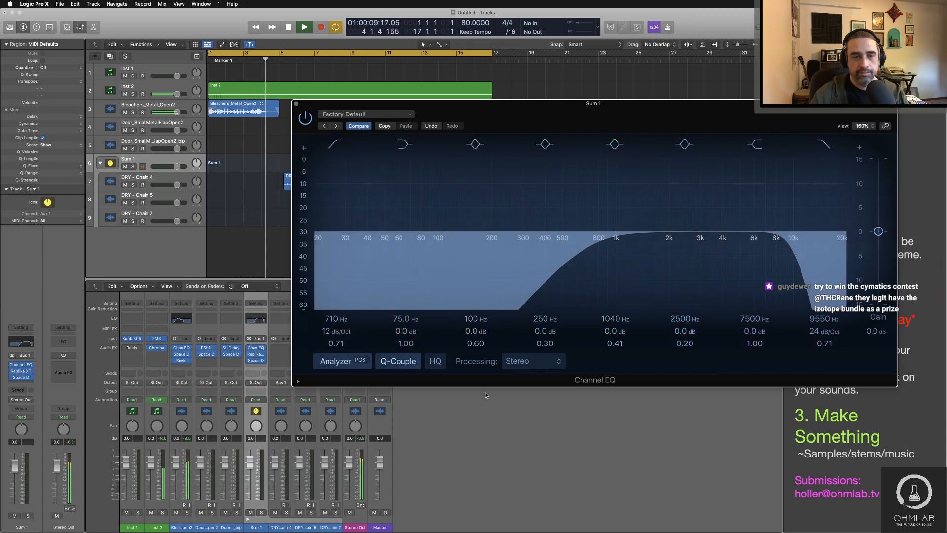
# Step: Shape a bell dip in the Sum 1 Channel EQ at 3180 Hz with -2.3 dB gain and a Q of 0.98
pyautogui.moveTo(627, 105); pyautogui.dragTo(598, 152)
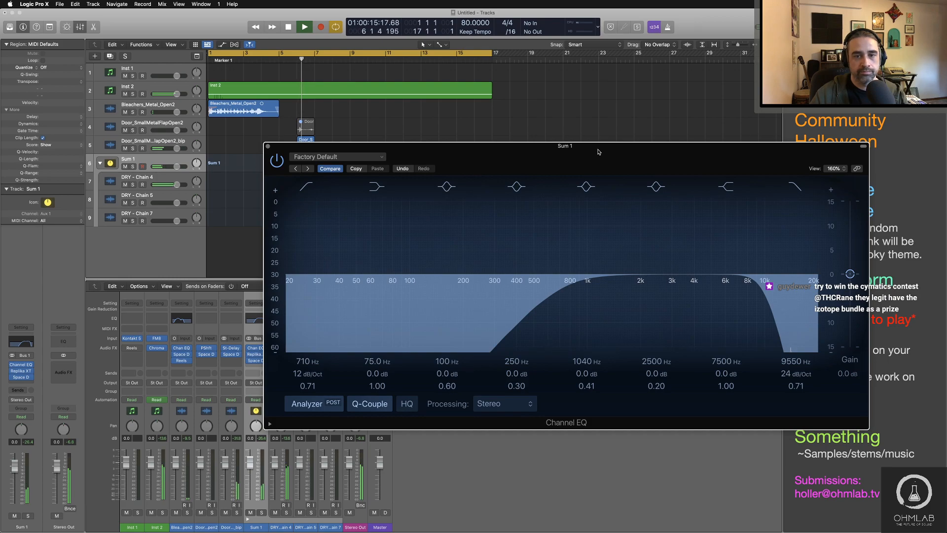
pyautogui.moveTo(657, 274); pyautogui.dragTo(657, 291)
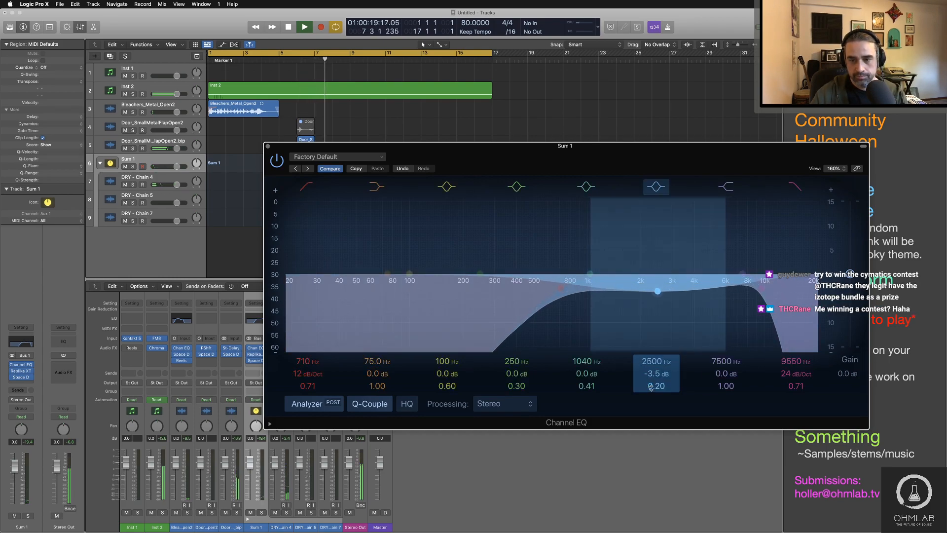
pyautogui.moveTo(651, 387); pyautogui.dragTo(650, 367)
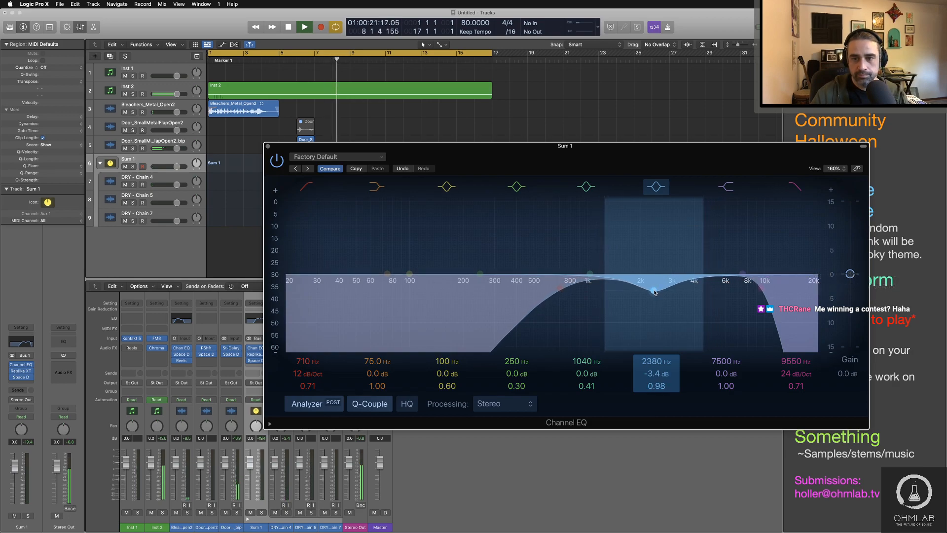
pyautogui.moveTo(657, 291); pyautogui.dragTo(678, 286)
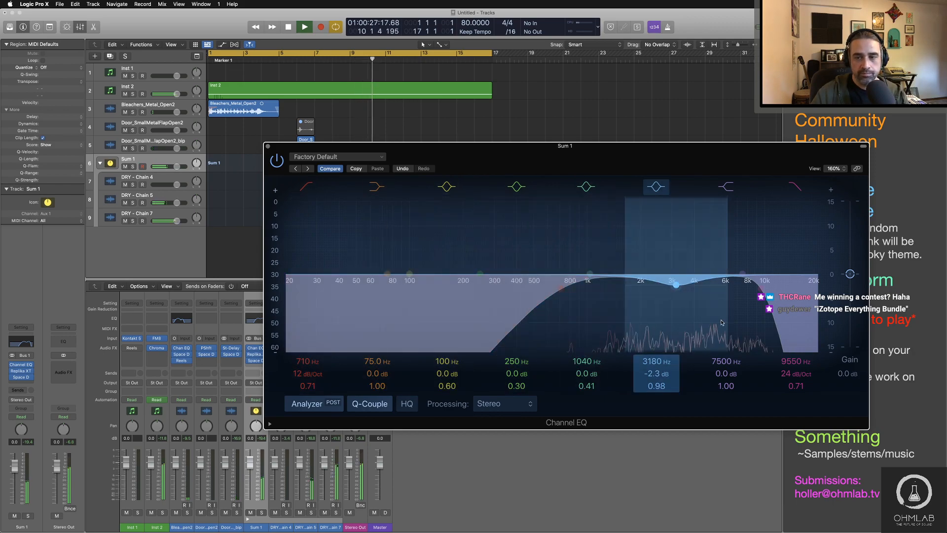
# Step: Lower the Sum 1 Channel EQ's high cut to 4660 Hz while replaying from around bar 9
pyautogui.moveTo(761, 290); pyautogui.dragTo(709, 290)
pyautogui.click(359, 64)
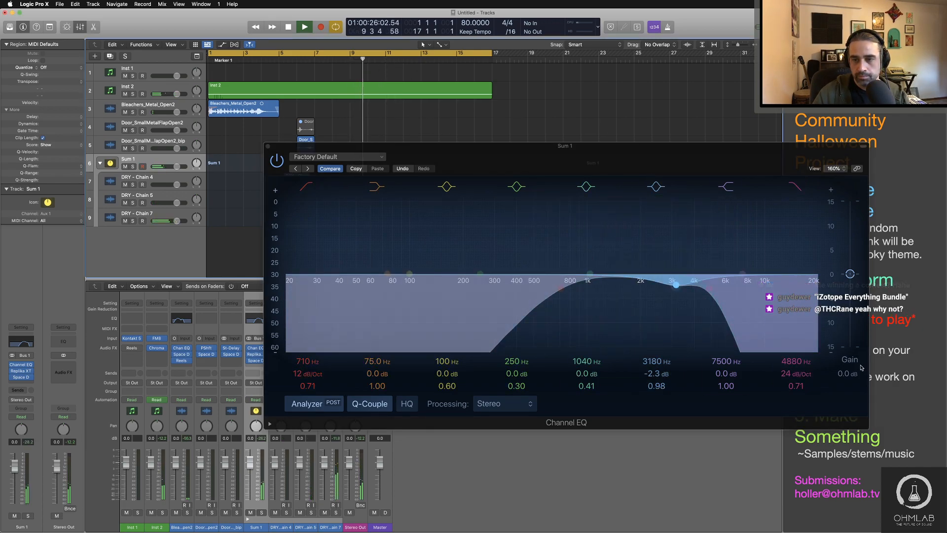
pyautogui.moveTo(783, 362); pyautogui.dragTo(783, 366)
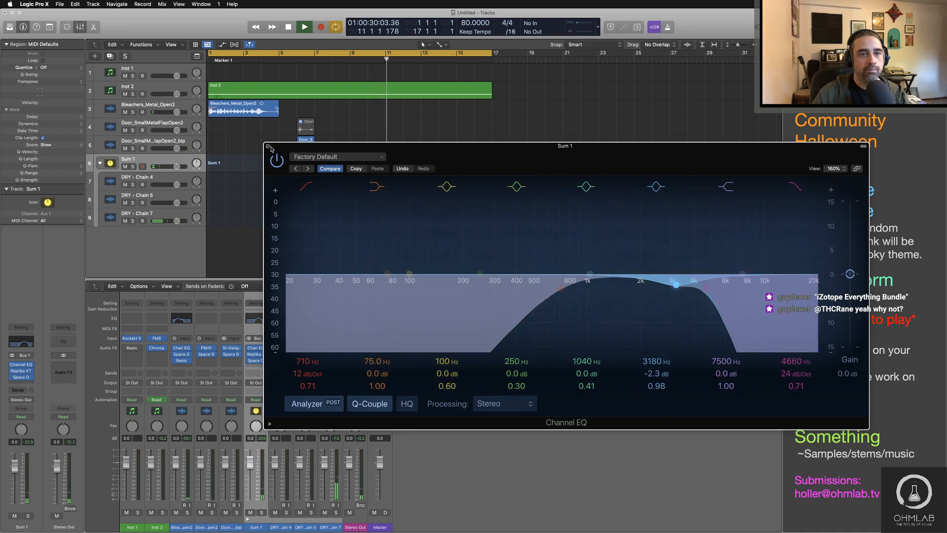
# Step: Close the EQ, lower Sum 1 to -5.2 dB and the Door_SmallMetalFlapOpen2_bip track to -3.5 dB, and restart playback from the beginning
pyautogui.click(267, 146)
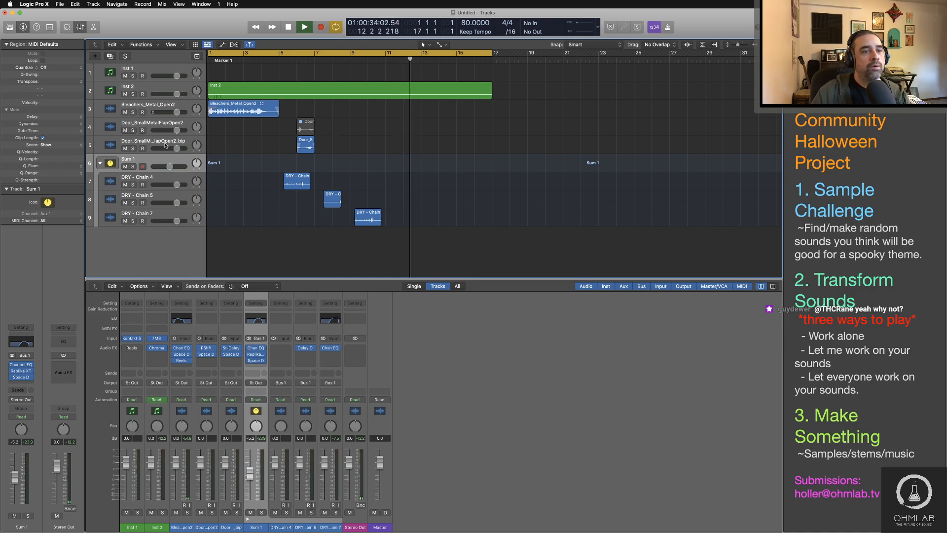
pyautogui.moveTo(166, 145); pyautogui.dragTo(161, 146)
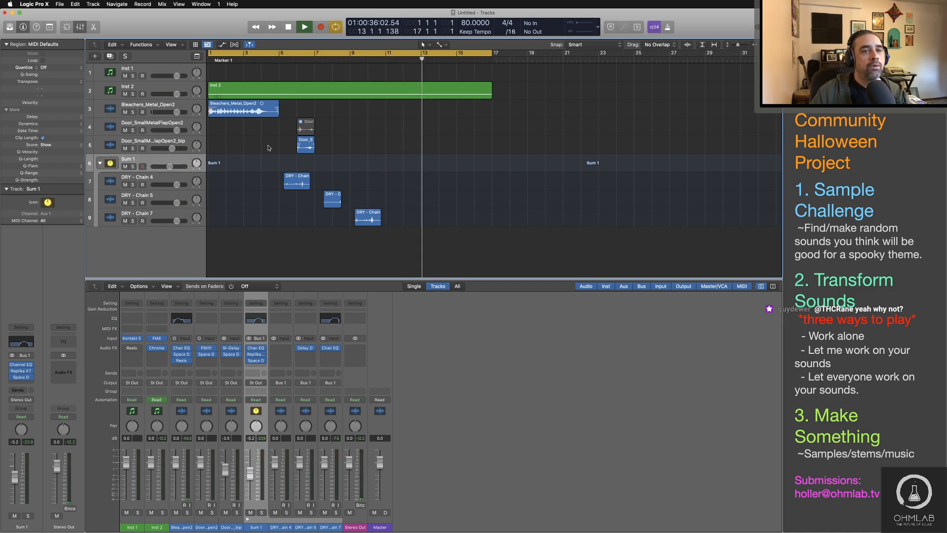
pyautogui.press('space')
pyautogui.press('space')
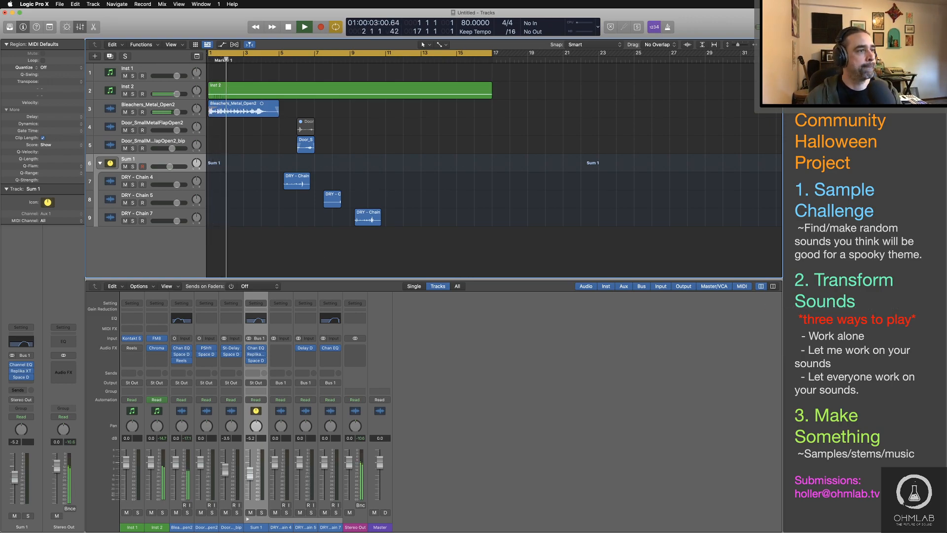
# Step: Bring Logic Pro back to the front and stop the arrangement's playback near the end of bar 4
pyautogui.press('super+Tab')
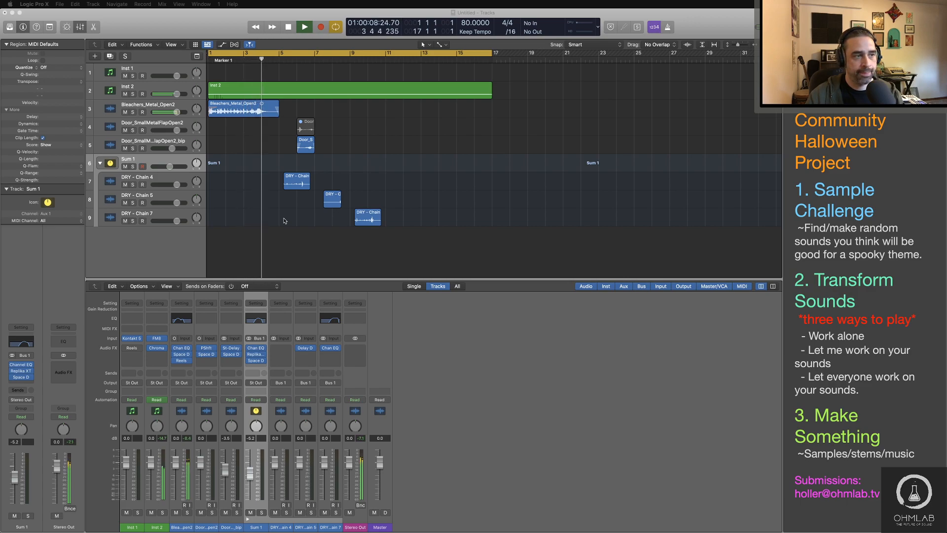
pyautogui.click(308, 254)
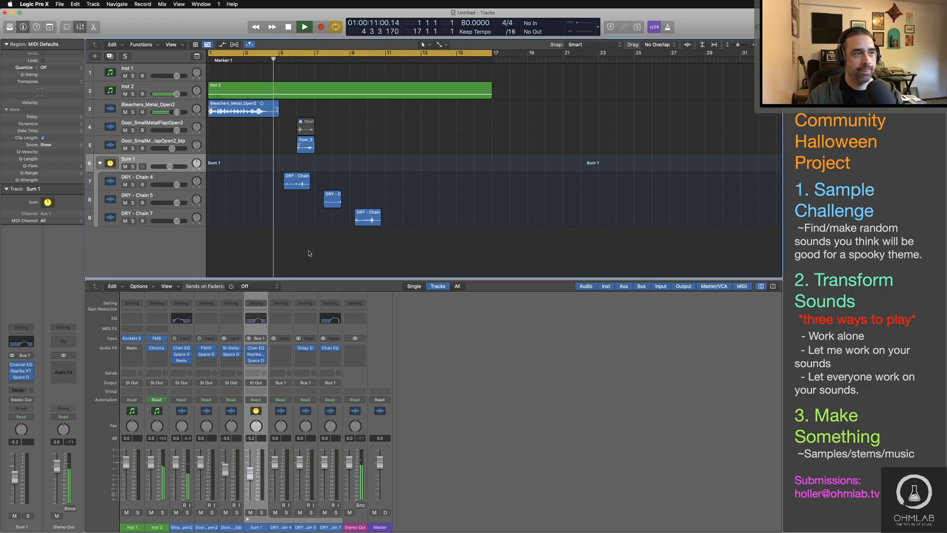
pyautogui.press('space')
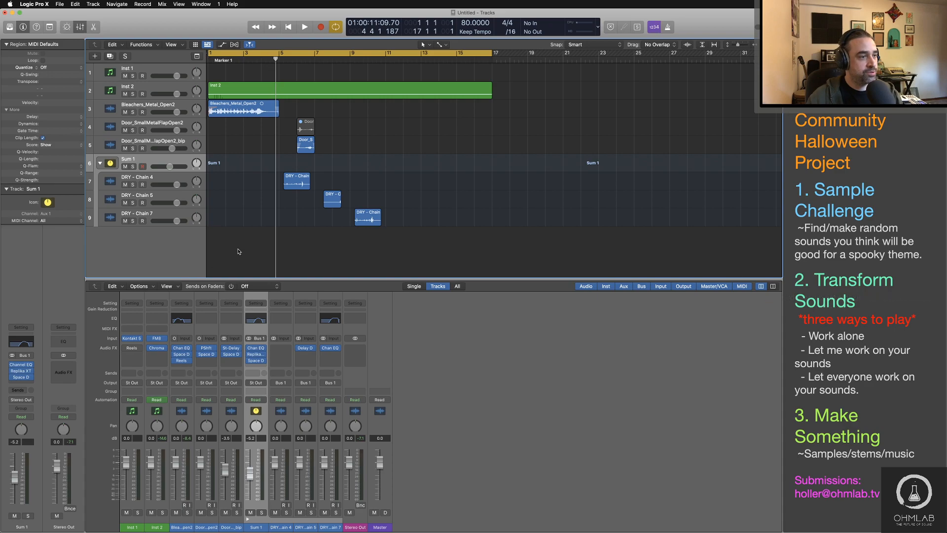
# Step: Switch to Safari to view the Freesound page for Footsteps_Walk.wav, and start switching to another app
pyautogui.press('super+Tab')
pyautogui.press('super+Tab')
pyautogui.press('super+Tab')
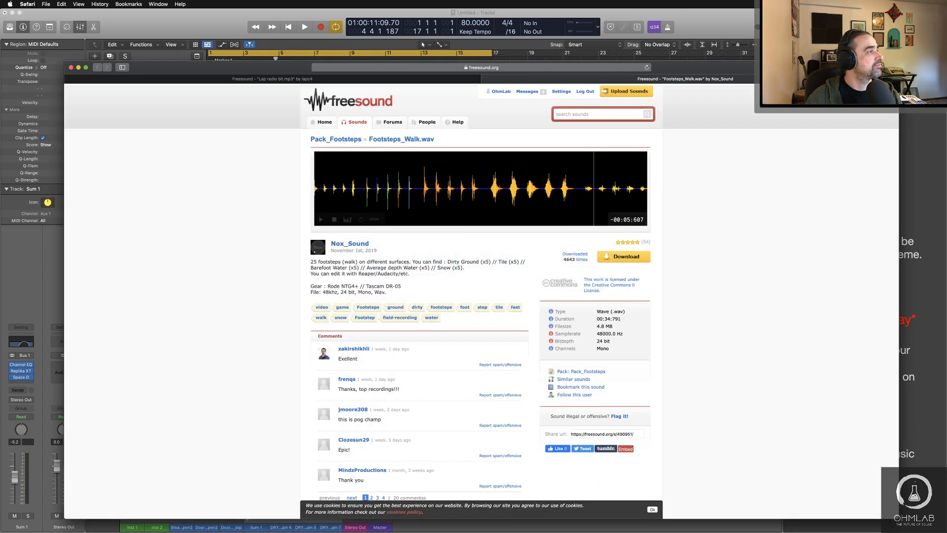
pyautogui.press('super+Tab')
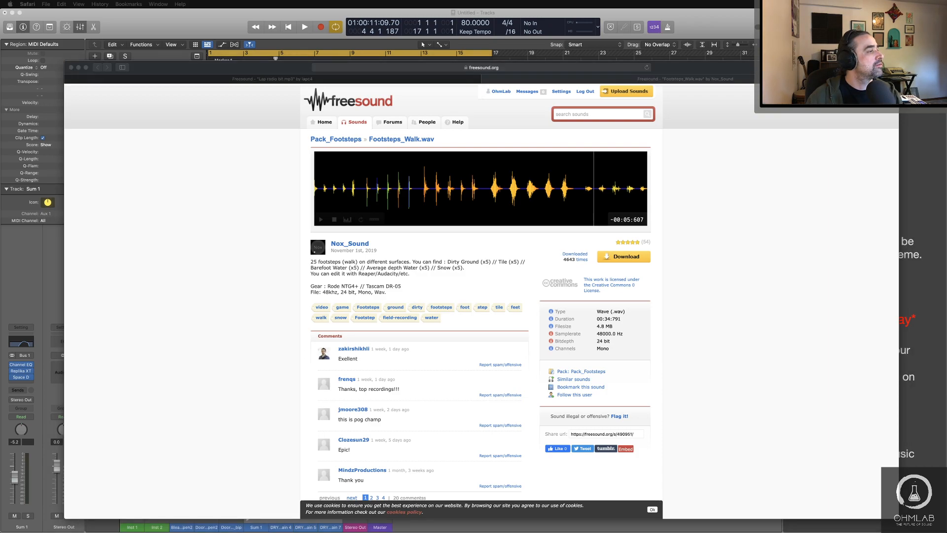
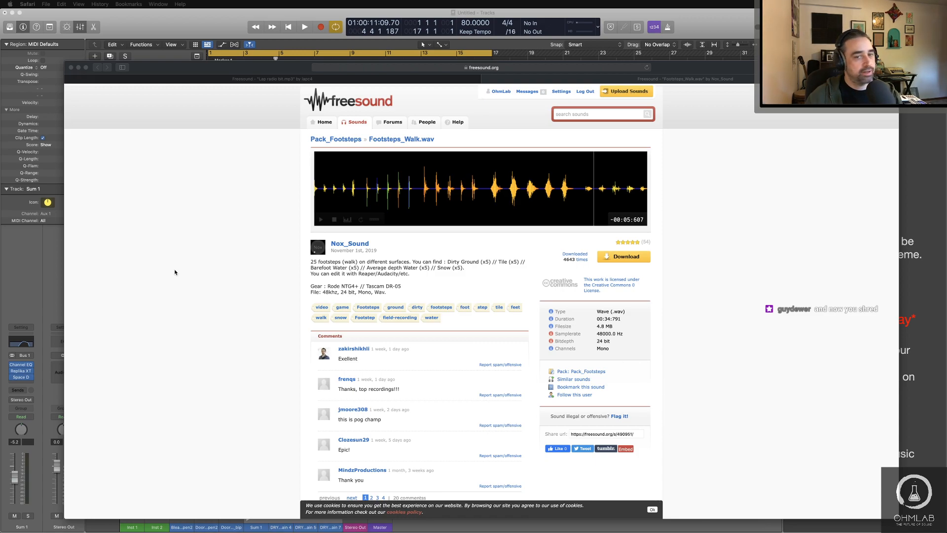
# Step: Download Footsteps_Walk.wav from its Freesound page and switch to Logic Pro
pyautogui.press('super+Tab')
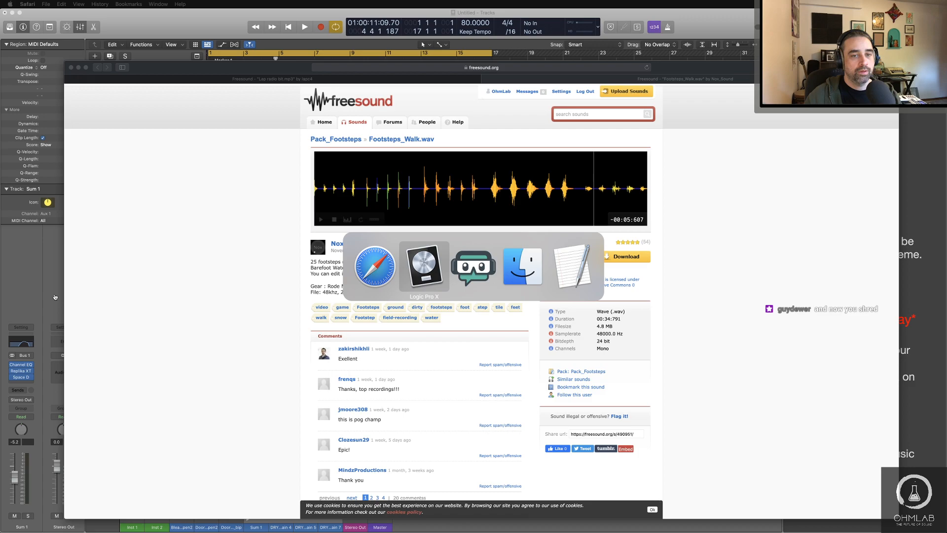
pyautogui.press('Escape')
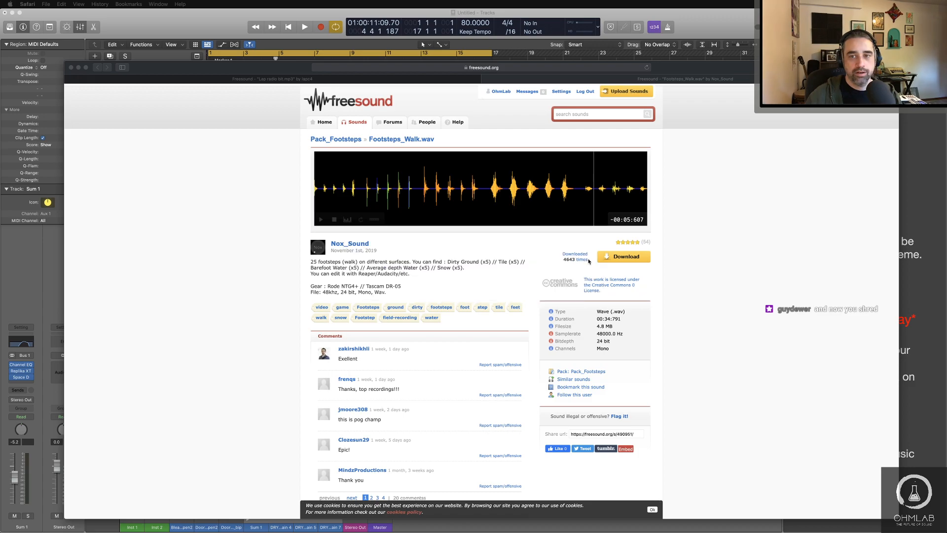
pyautogui.click(627, 260)
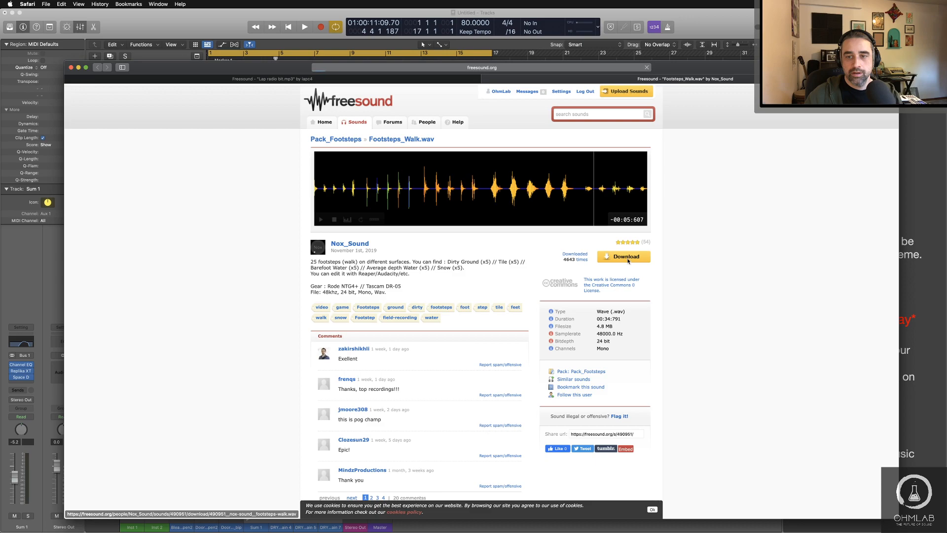
pyautogui.press('super+Tab')
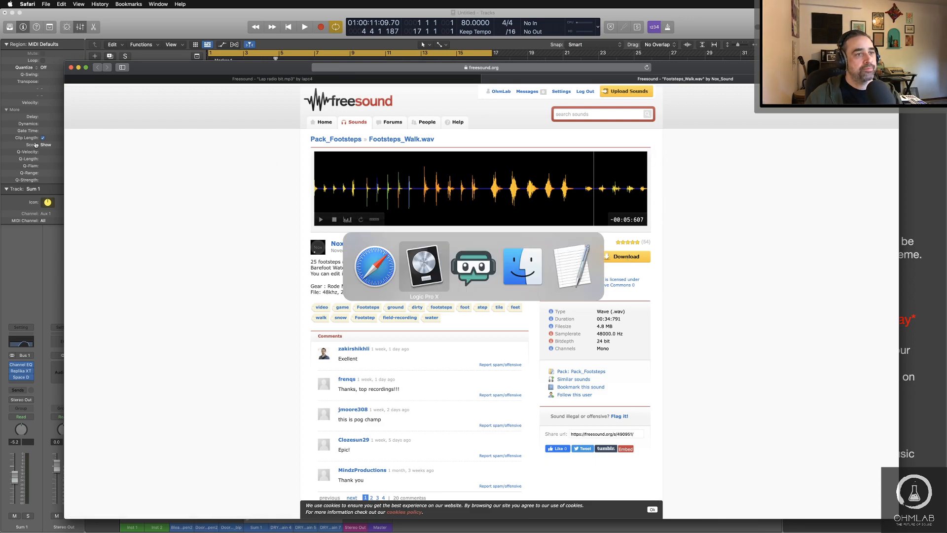
pyautogui.press('super+Tab')
pyautogui.press('Tab')
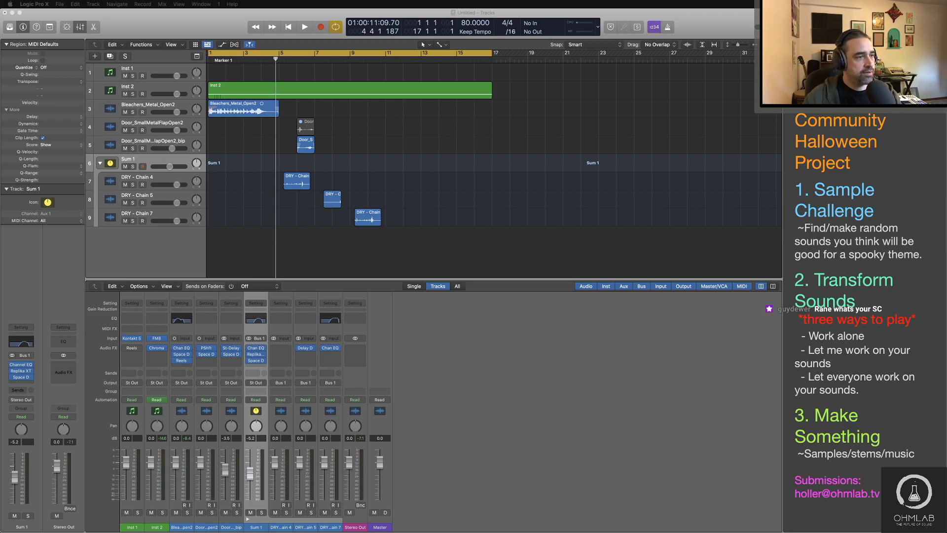
# Step: Return to Safari, download Lap radio bit.mp3 from its Freesound page, and bring Logic Pro back to the front
pyautogui.press('super+Tab')
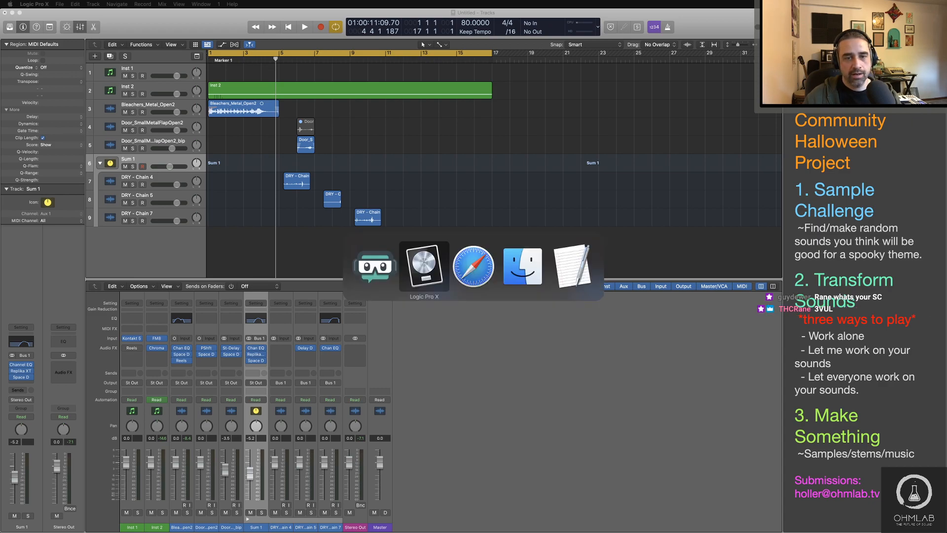
pyautogui.press('super+Tab')
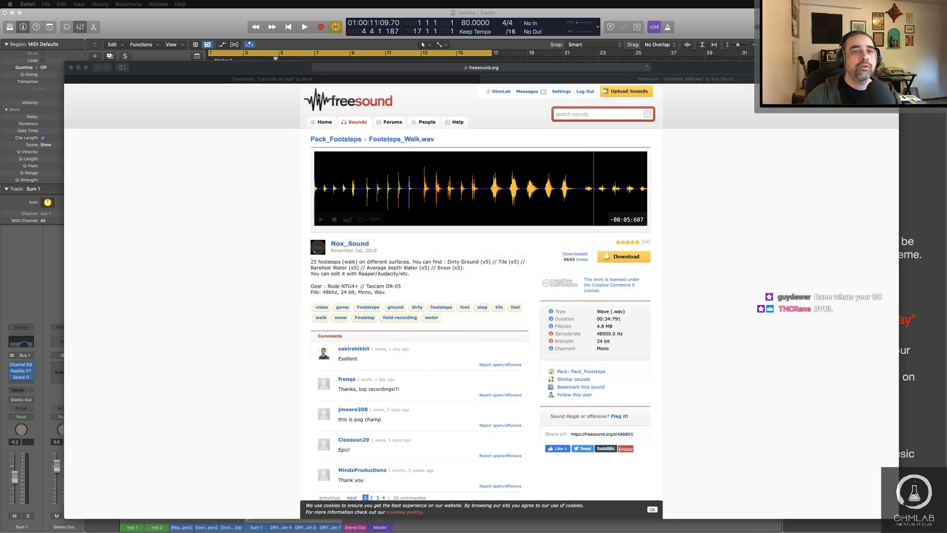
pyautogui.click(313, 79)
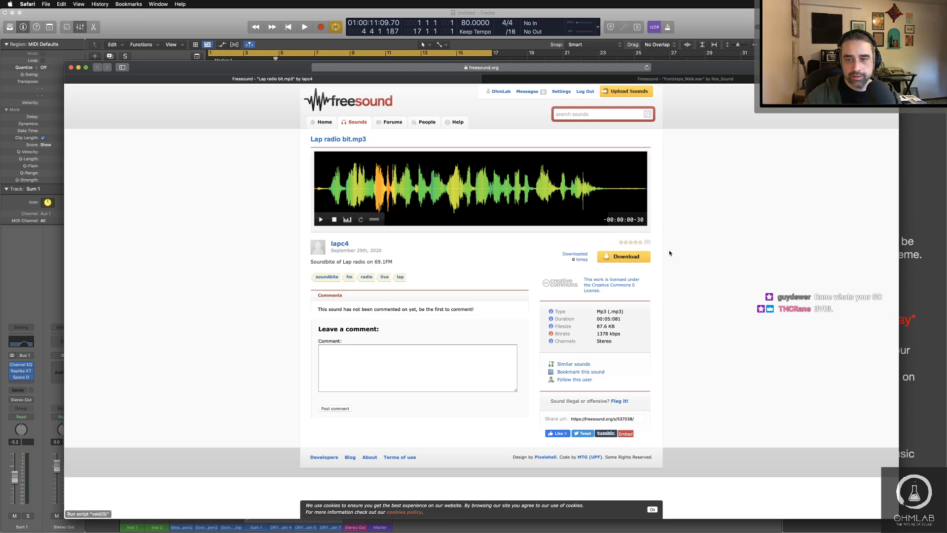
pyautogui.click(624, 257)
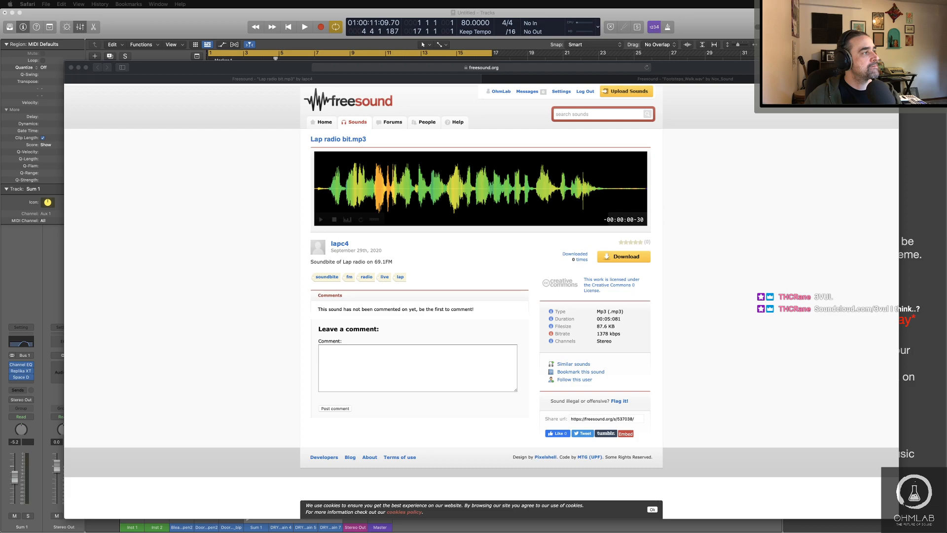
pyautogui.press('super+Tab')
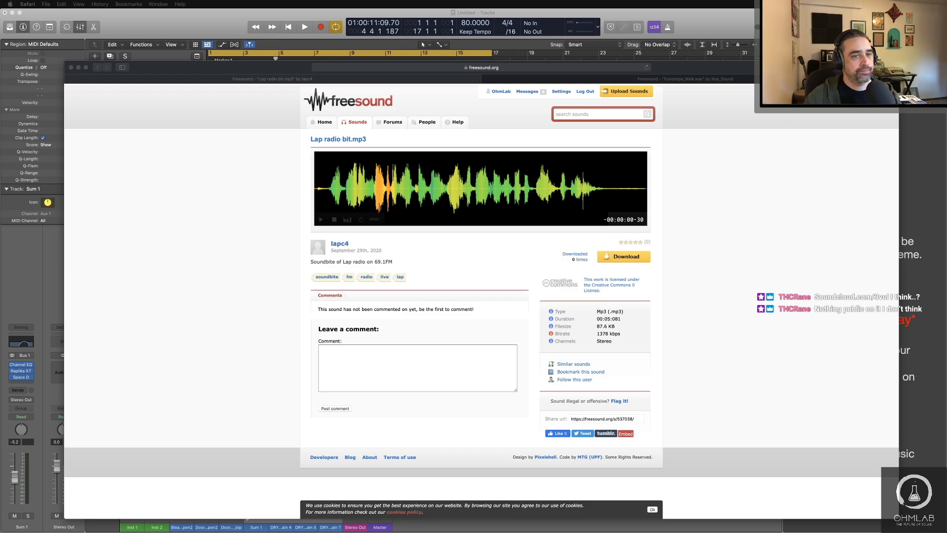
pyautogui.click(169, 39)
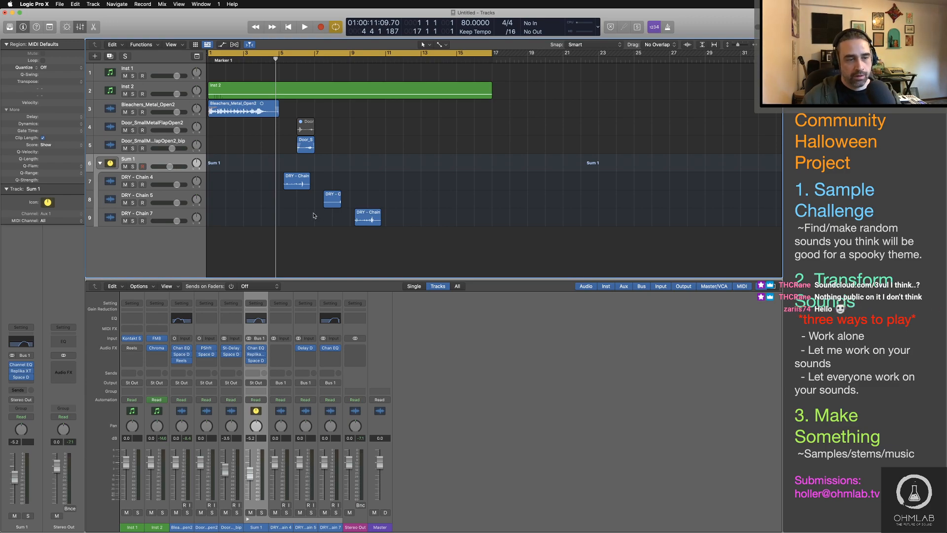
# Step: Switch to Finder, close the duplicate Downloads tab, and select Bow on stove.WAV in the Downloads folder
pyautogui.press('super+Tab')
pyautogui.press('super+Tab')
pyautogui.press('super+Tab')
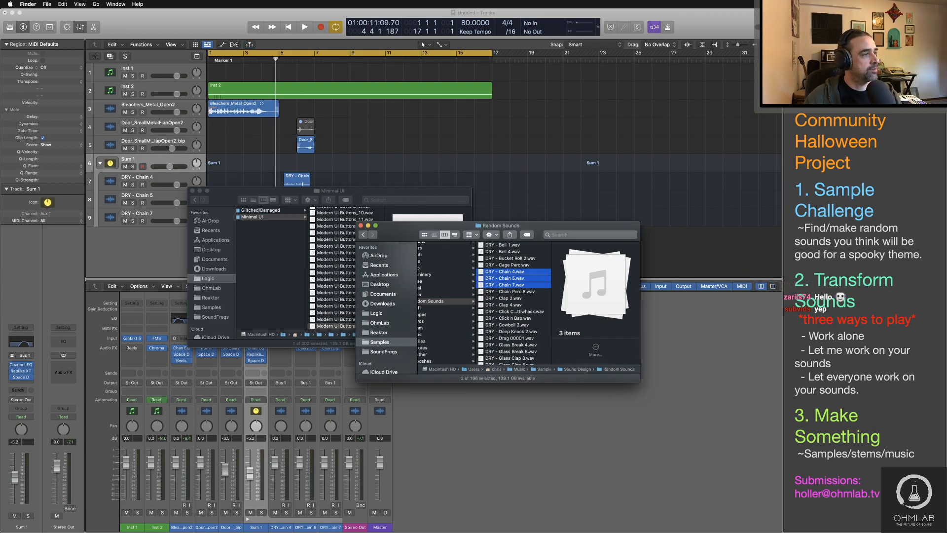
pyautogui.moveTo(0, 147); pyautogui.dragTo(429, 133)
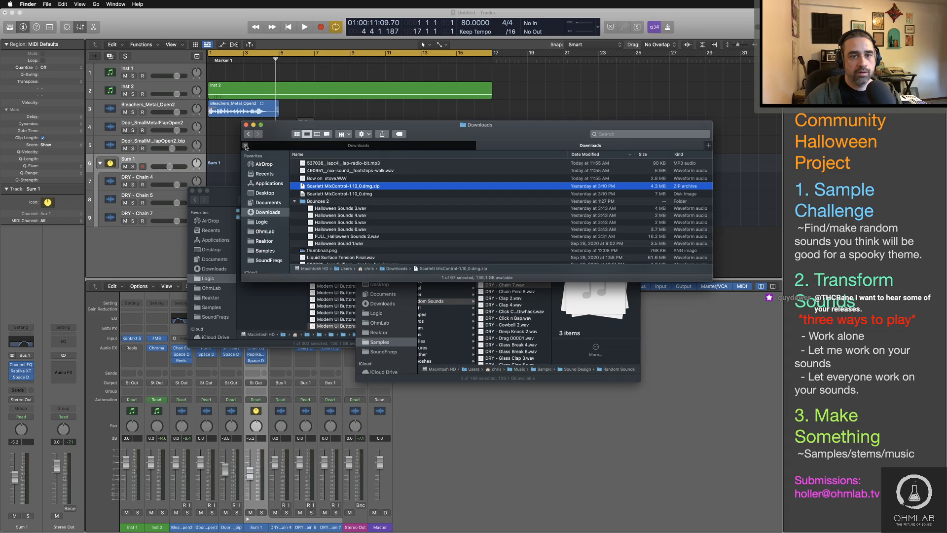
pyautogui.click(246, 147)
pyautogui.click(351, 169)
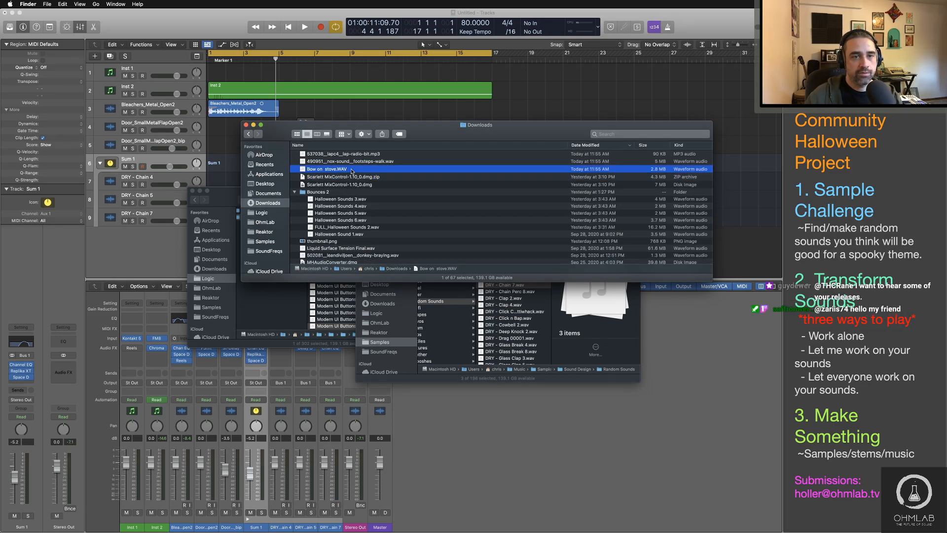
# Step: Check the Lap radio bit.mp3 page in Safari and return to the Downloads folder in Finder
pyautogui.press('super+Tab')
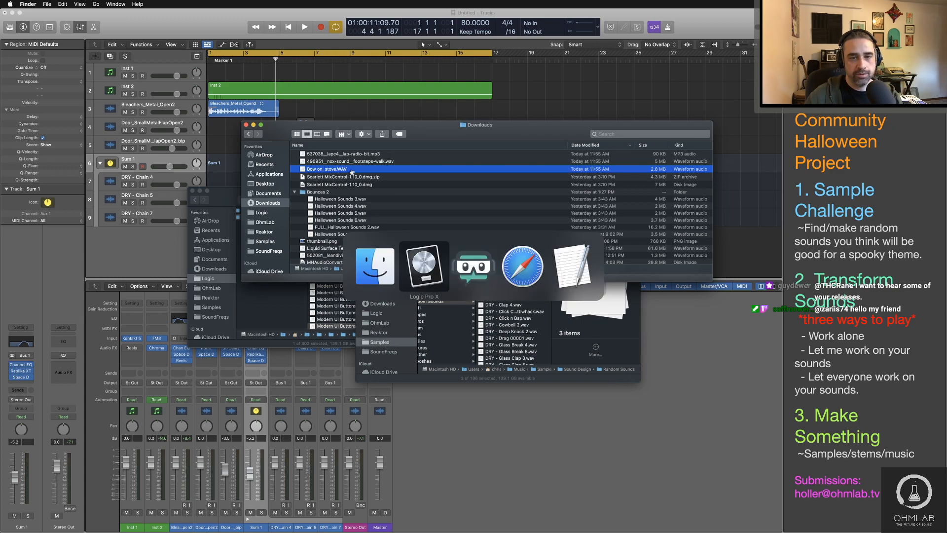
pyautogui.press('super+shift+Tab')
pyautogui.press('super+Tab')
pyautogui.press('super+Tab')
pyautogui.press('super+Tab')
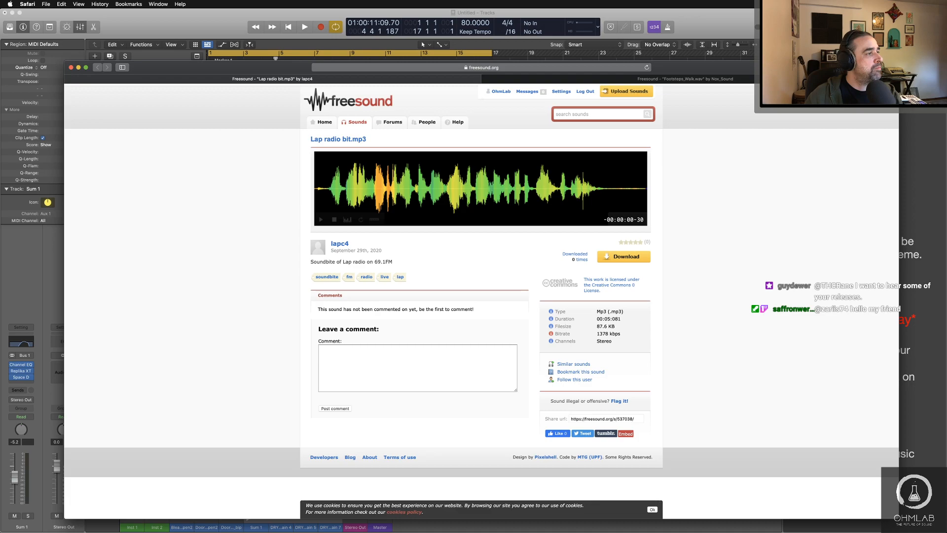
pyautogui.press('super+Tab')
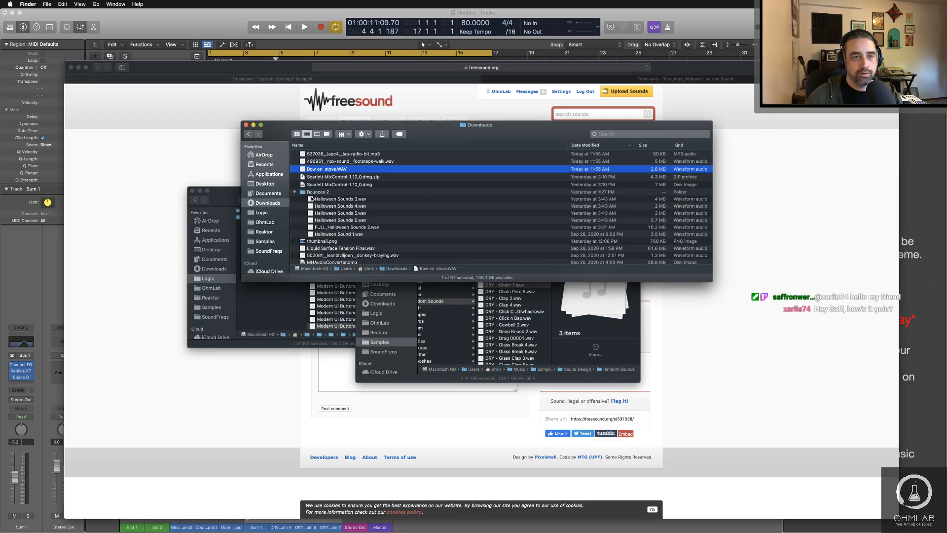
# Step: Collapse the Bounces 2 folder, look through the Downloads files sorted by name, and sort them by date modified again
pyautogui.click(294, 192)
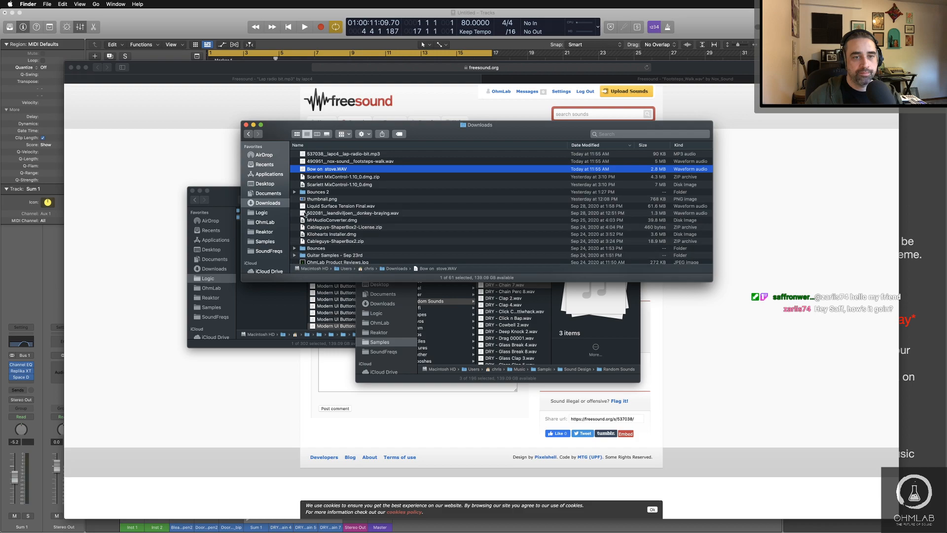
pyautogui.scroll(-10, 305, 215)
pyautogui.scroll(10, 305, 215)
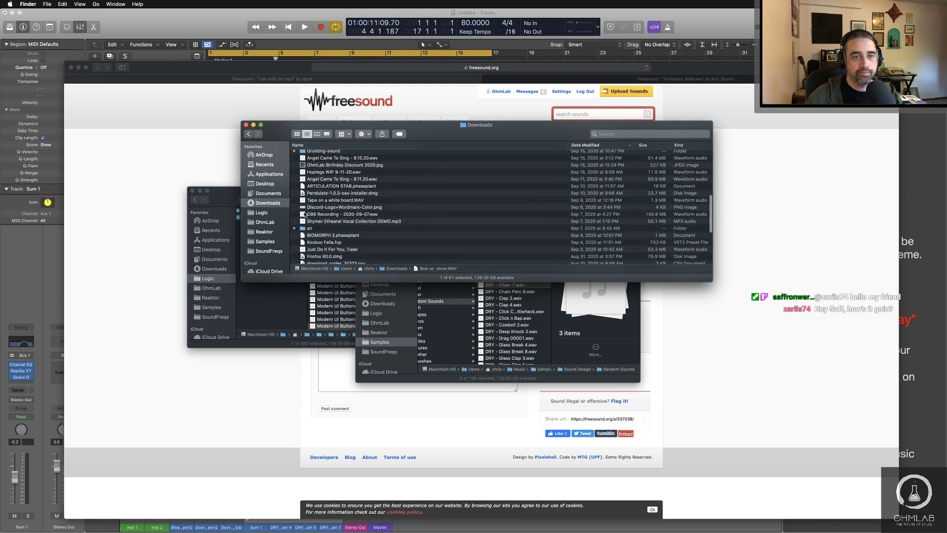
pyautogui.click(375, 147)
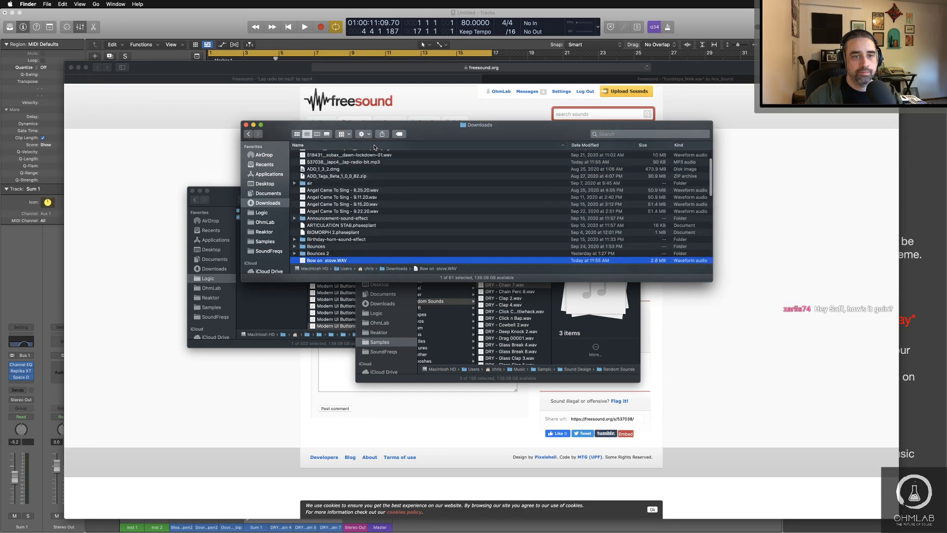
pyautogui.scroll(5, 379, 219)
pyautogui.scroll(-5, 380, 219)
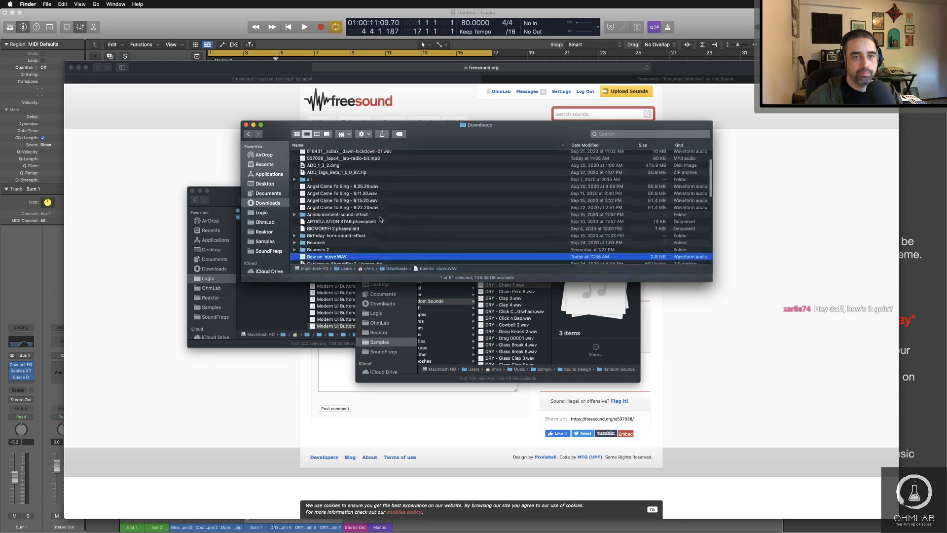
pyautogui.scroll(-5, 380, 219)
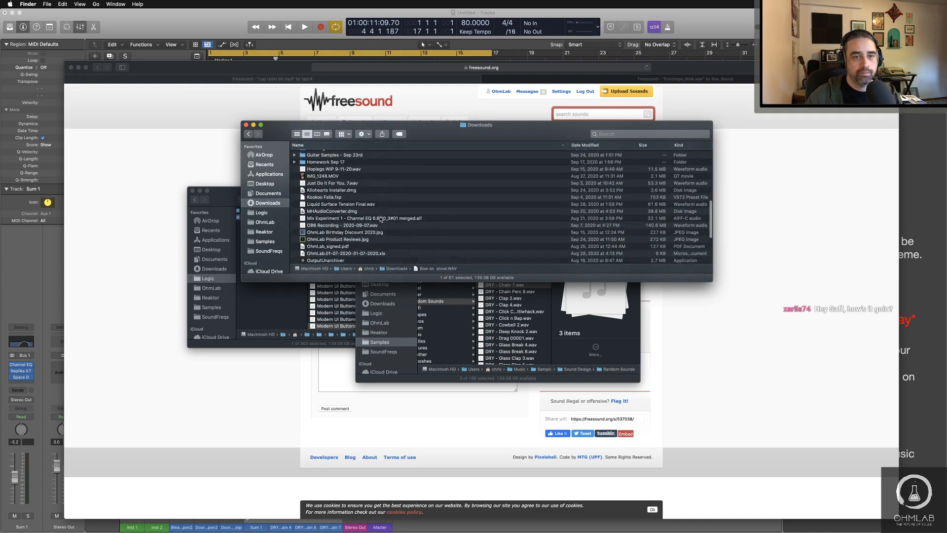
pyautogui.scroll(10, 381, 219)
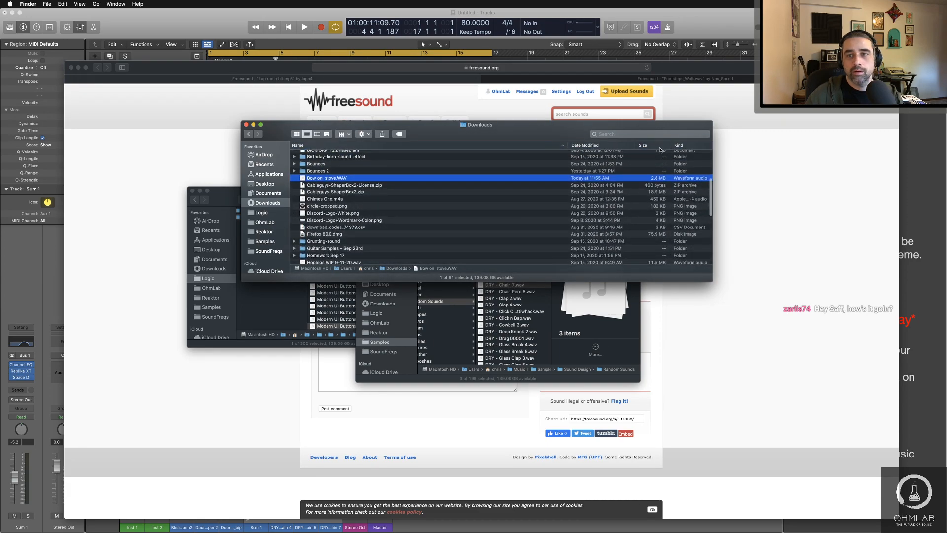
pyautogui.click(584, 145)
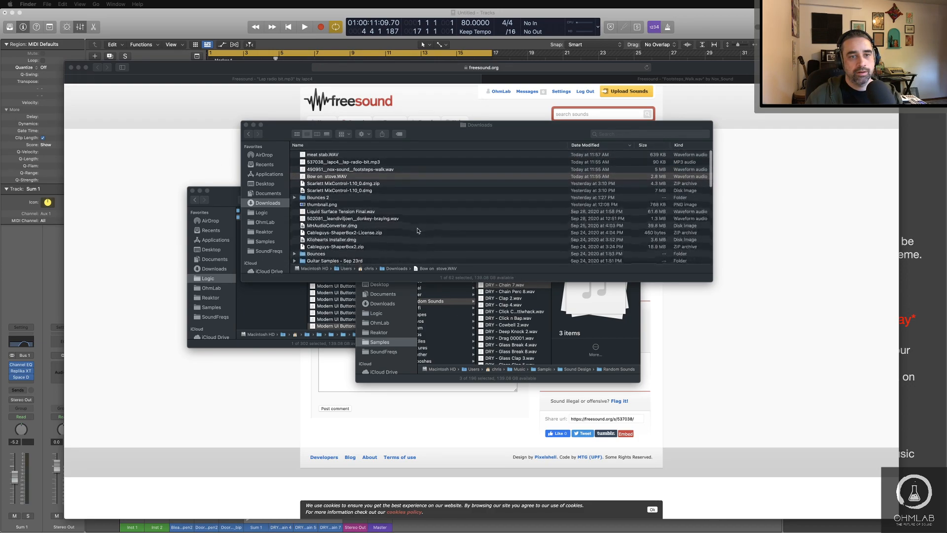
# Step: Preview the audio of Bow on stove.WAV, and audition meat stab.WAV twice
pyautogui.click(389, 176)
pyautogui.press('space')
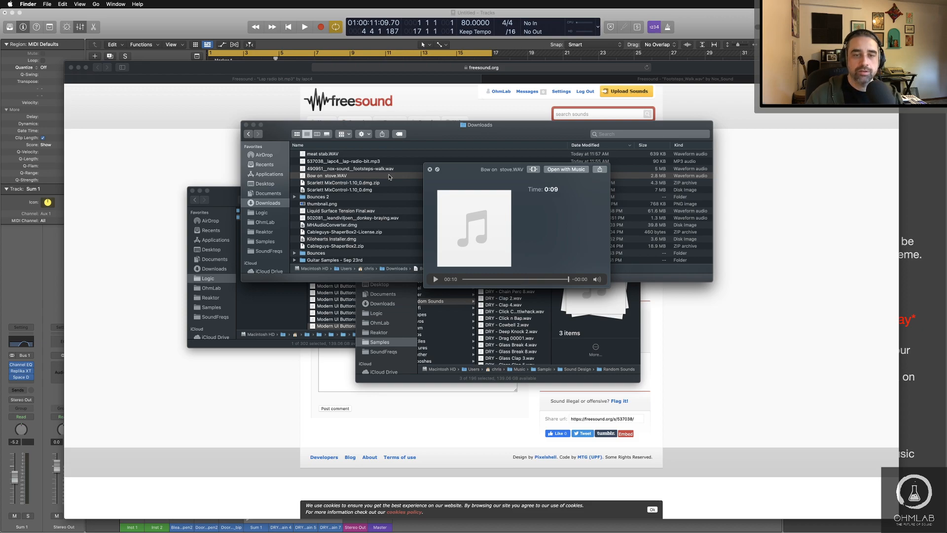
pyautogui.click(315, 154)
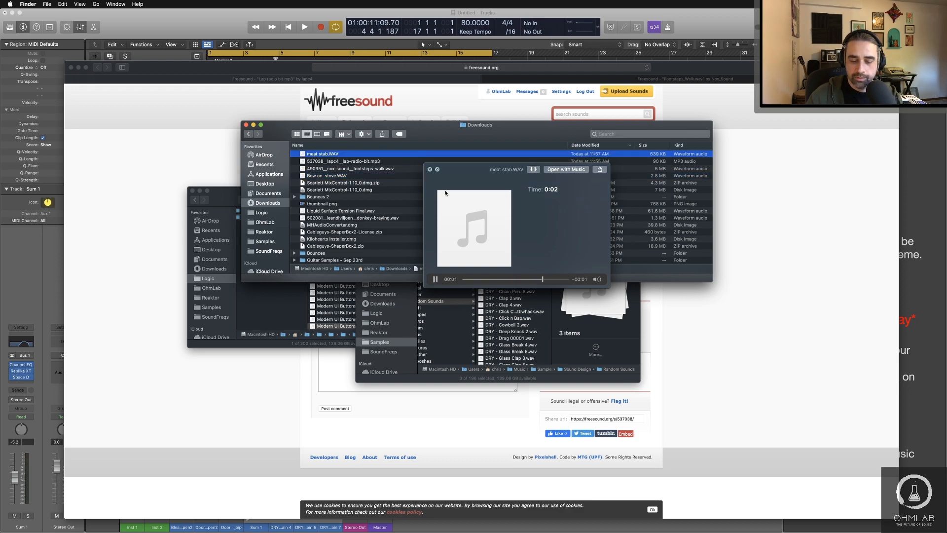
pyautogui.press('space')
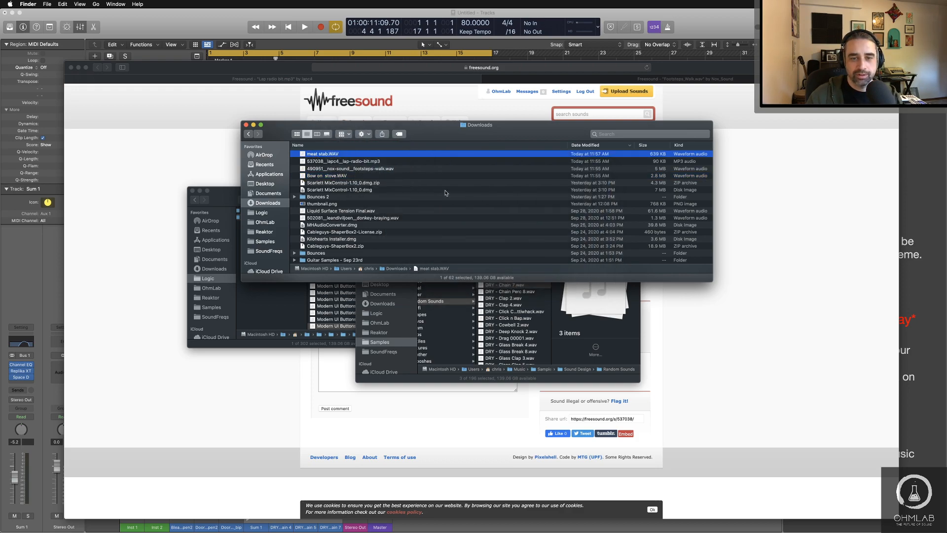
pyautogui.press('space')
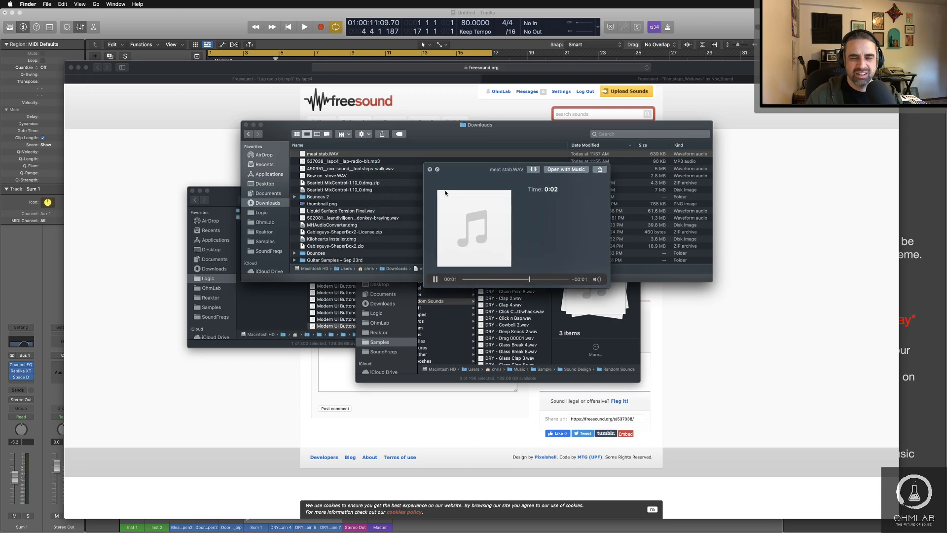
pyautogui.press('space')
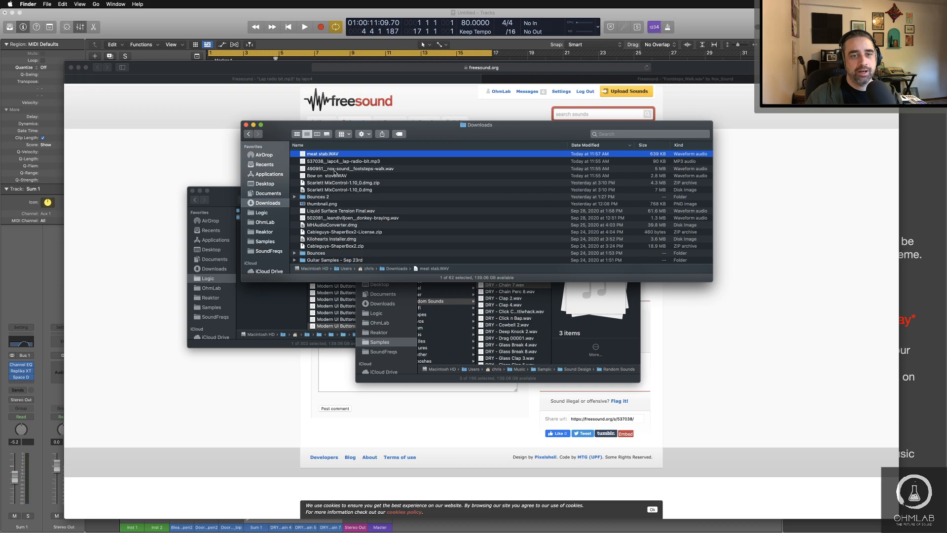
# Step: Preview the audio of the downloaded nox-sound footsteps-walk.wav file and close the preview
pyautogui.click(334, 169)
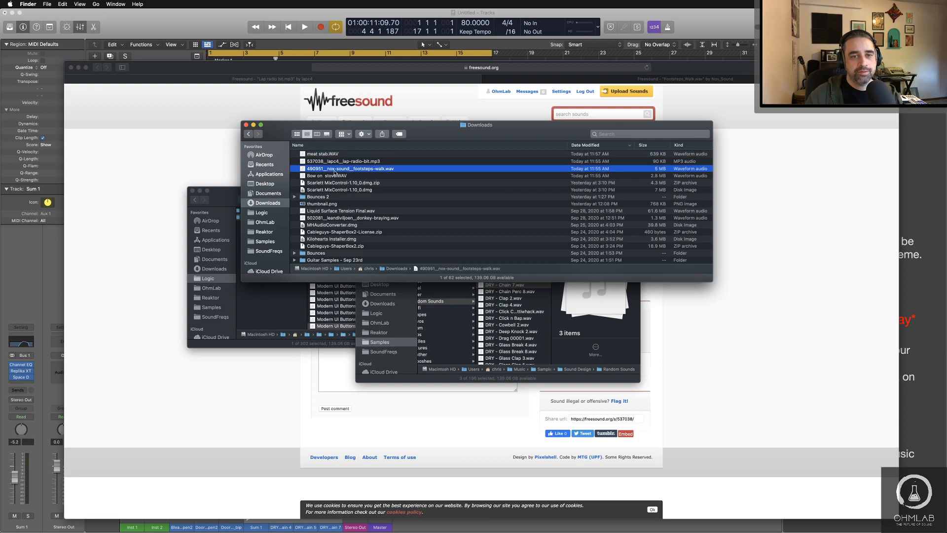
pyautogui.press('space')
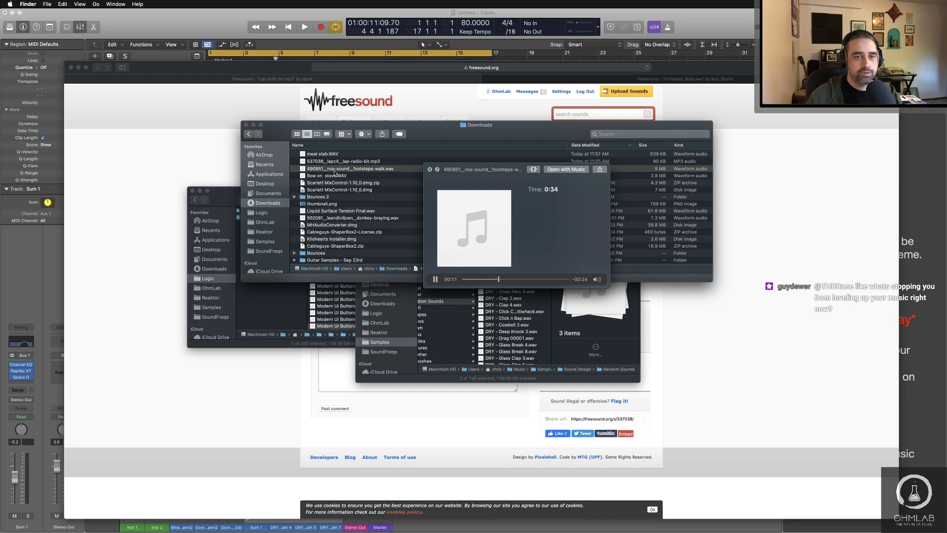
pyautogui.press('space')
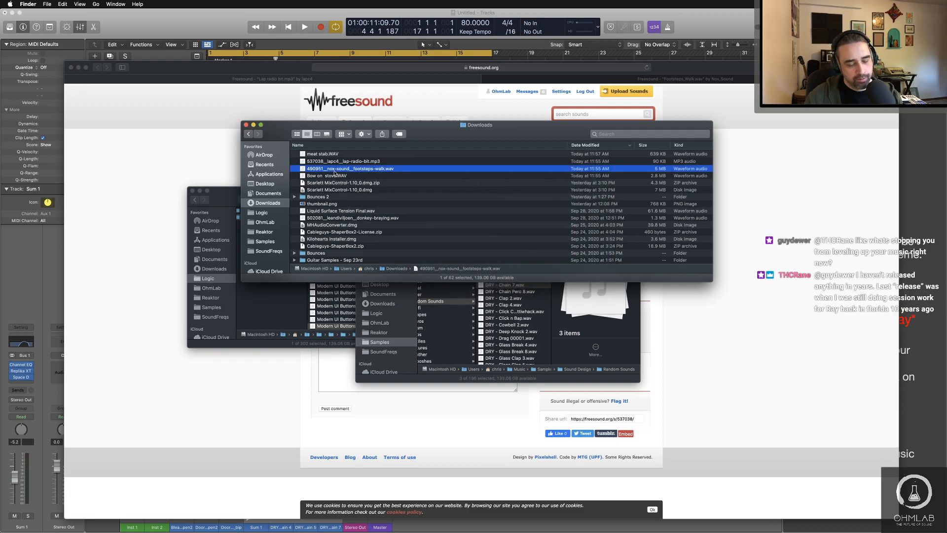
# Step: Switch to Logic Pro, briefly play the arrangement from the beginning, stop it, and switch away to another app
pyautogui.press('super+Tab')
pyautogui.press('super+Tab')
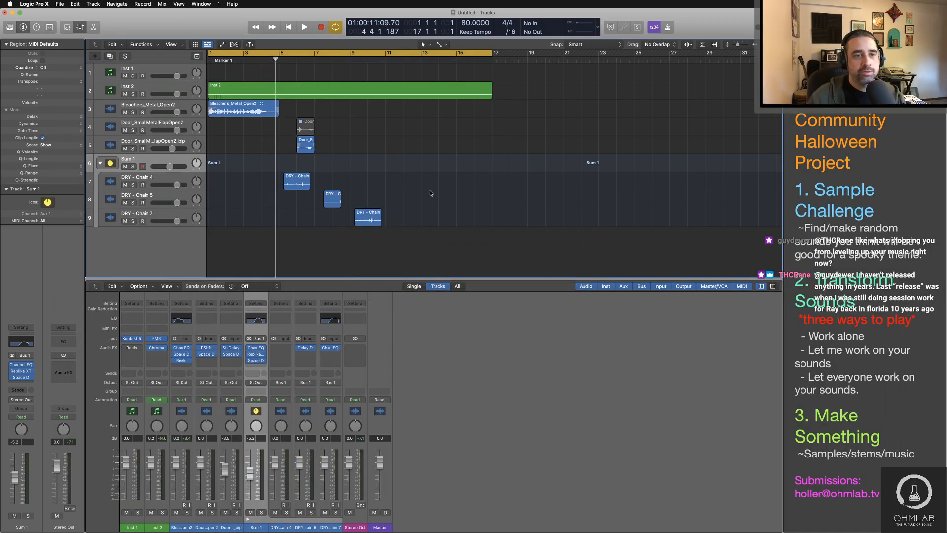
pyautogui.press('Return')
pyautogui.press('space')
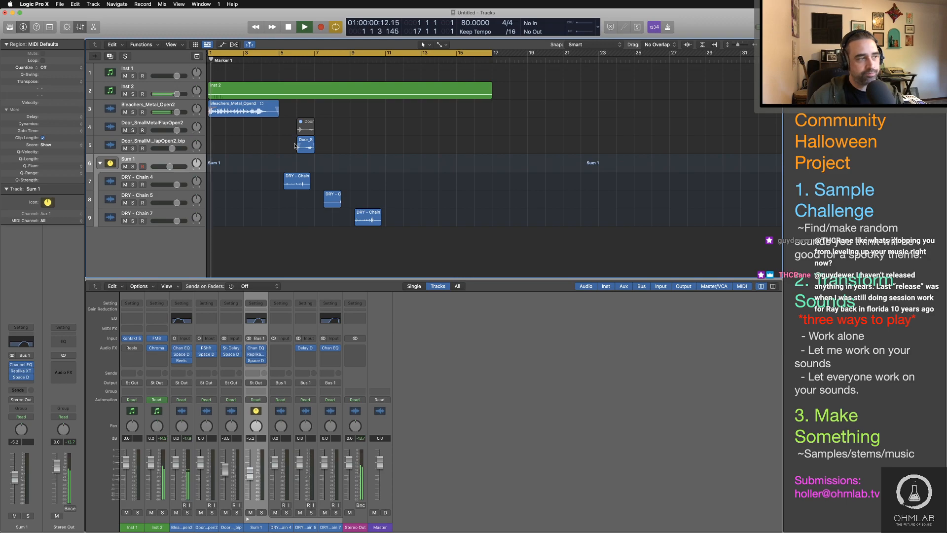
pyautogui.press('space')
pyautogui.press('super+Tab')
pyautogui.press('super+Tab')
pyautogui.press('super+Tab')
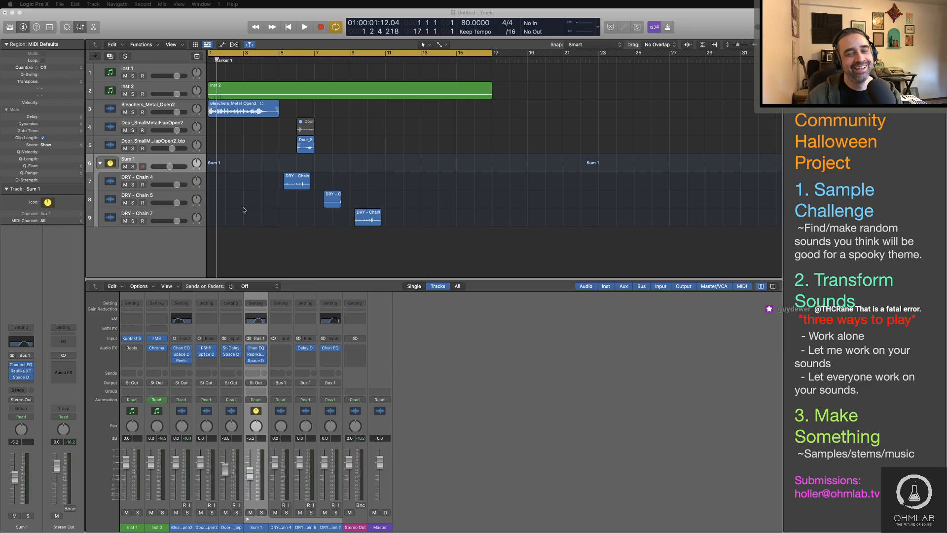
# Step: Collapse the Sum 1 track stack and lower the Bleachers_Metal_Open2 volume to about -13.8 dB while playing from the beginning
pyautogui.click(100, 163)
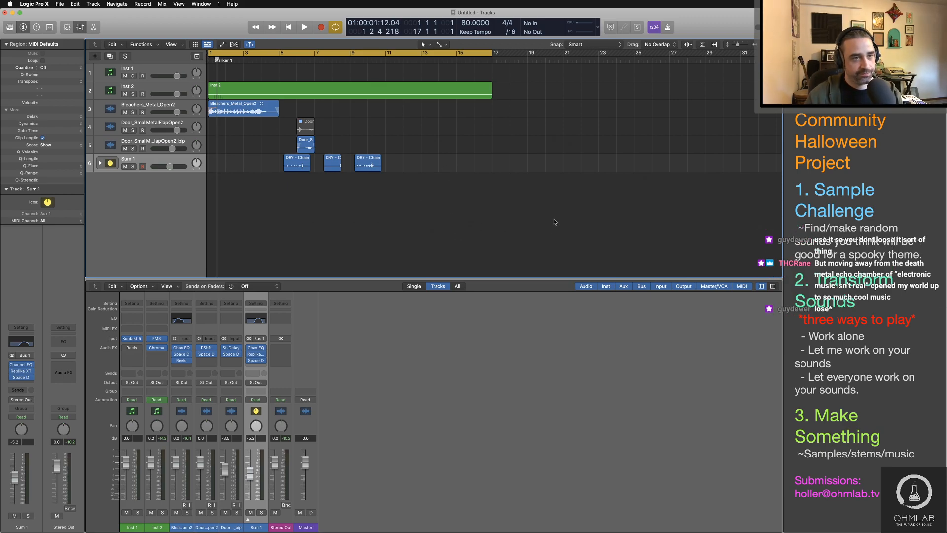
pyautogui.press('Return')
pyautogui.press('space')
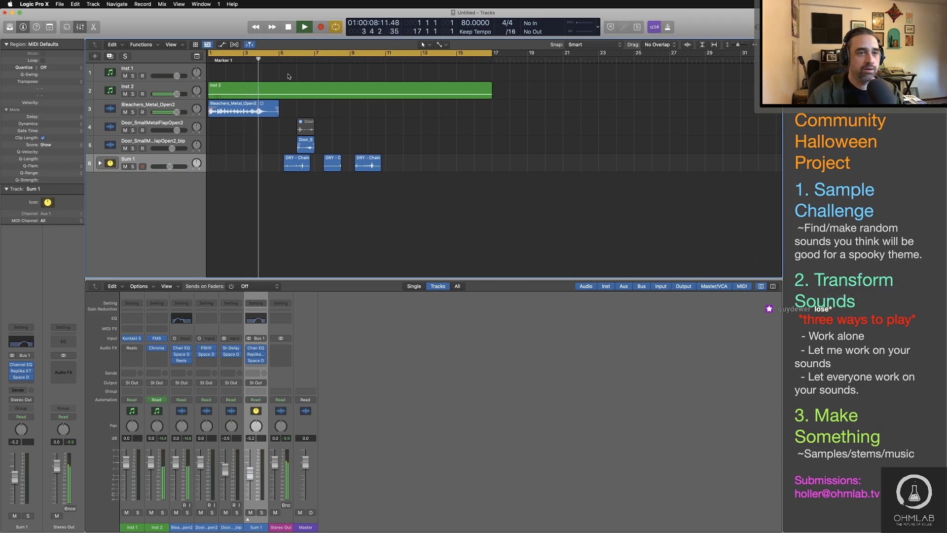
pyautogui.moveTo(176, 112); pyautogui.dragTo(163, 112)
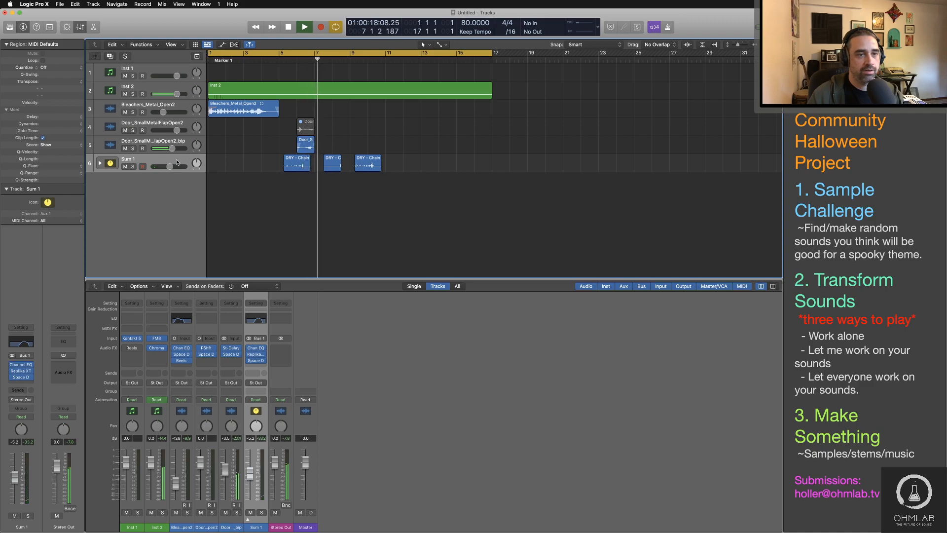
# Step: Raise the Sum 1 volume to -3.5 dB during playback and stop the transport
pyautogui.moveTo(170, 166); pyautogui.dragTo(169, 167)
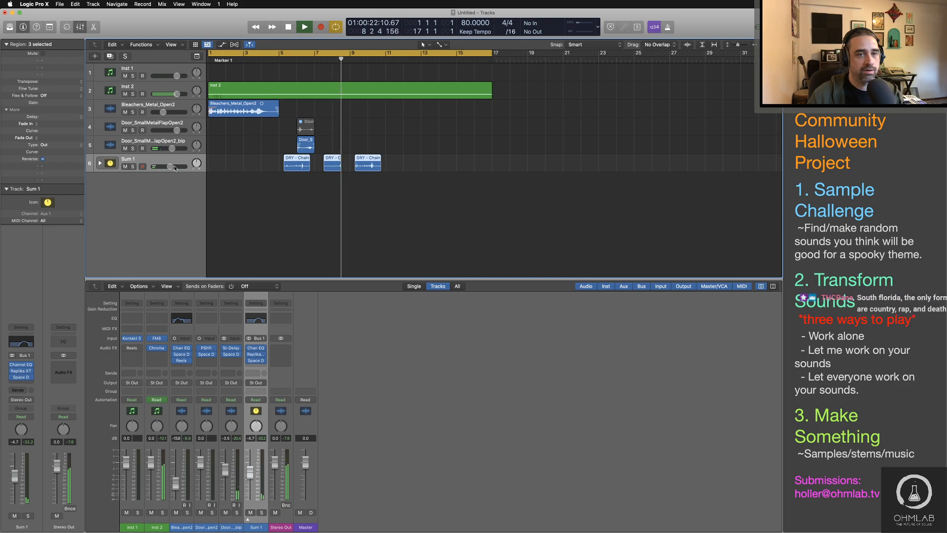
pyautogui.moveTo(170, 166); pyautogui.dragTo(172, 167)
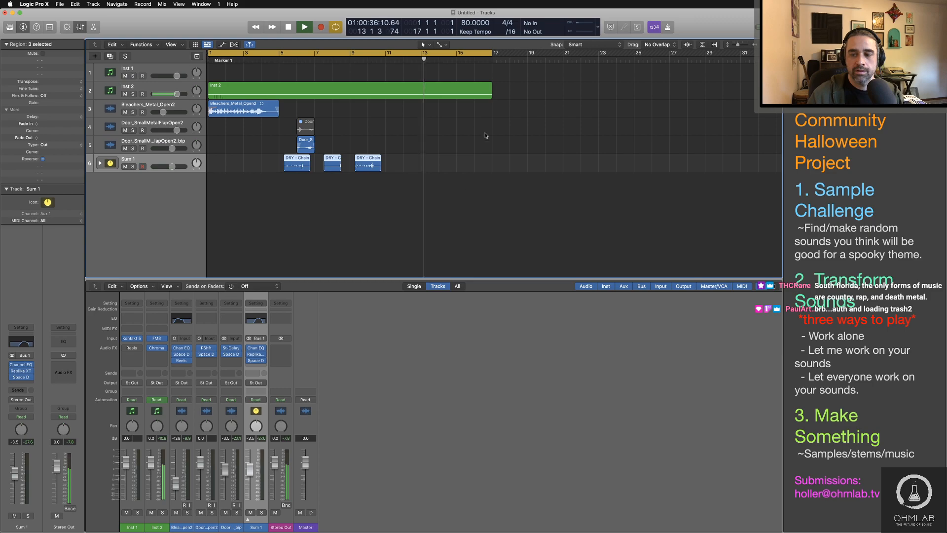
pyautogui.press('space')
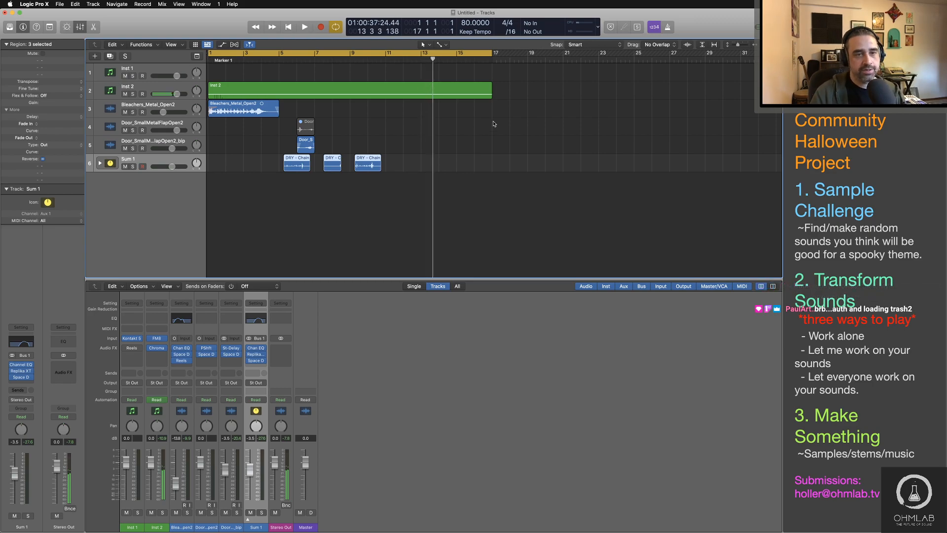
# Step: Open the Kontakt instrument on the Inst 1 track and remove the loaded PERC Exploding Cars patch
pyautogui.click(153, 69)
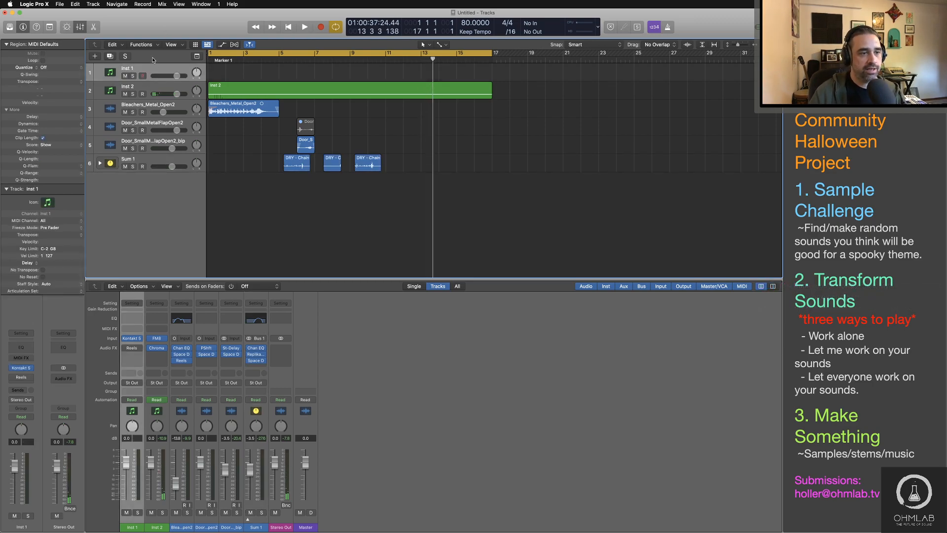
pyautogui.click(22, 367)
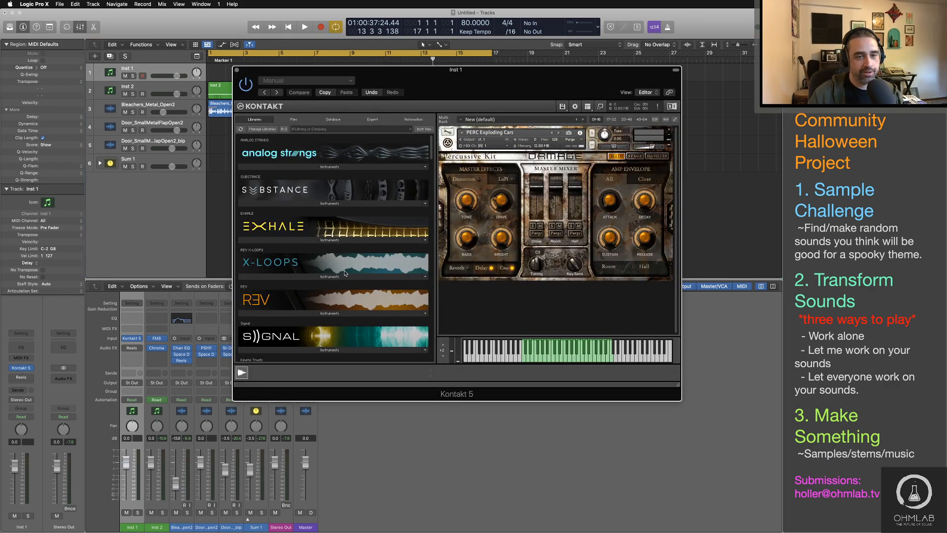
pyautogui.scroll(-15, 341, 294)
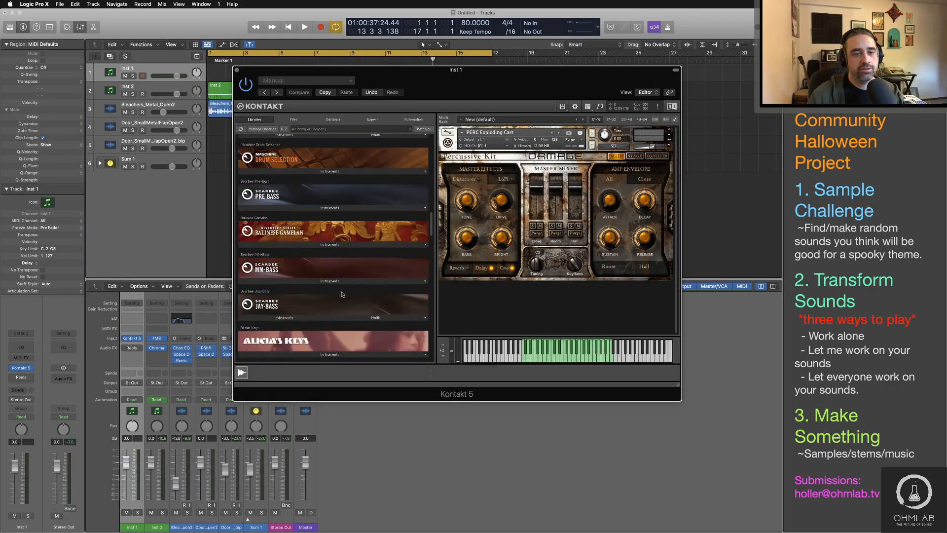
pyautogui.click(670, 131)
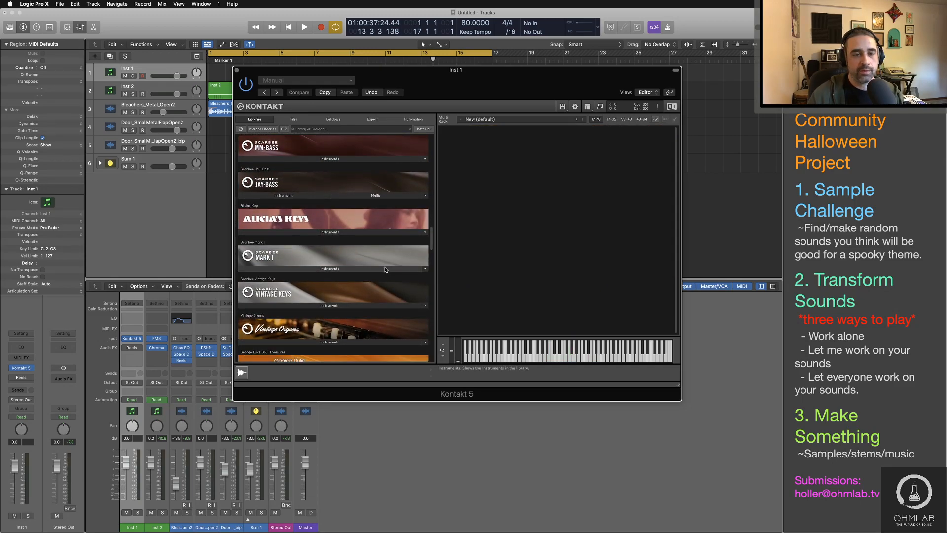
# Step: Load APA Unfolding Mysteries MW from the Pads and FX folder under Evolve Mutations 2's Tonality and FX instruments
pyautogui.scroll(15, 359, 278)
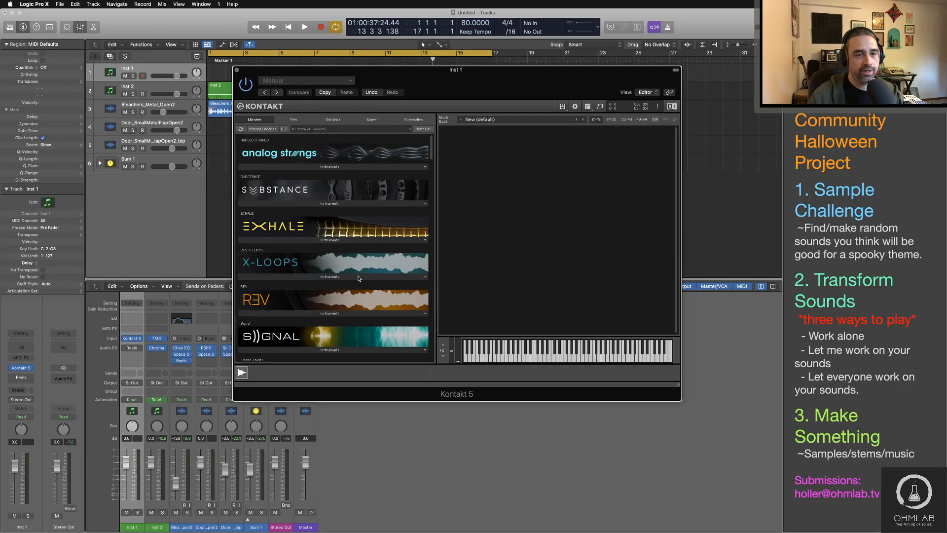
pyautogui.scroll(-10, 358, 278)
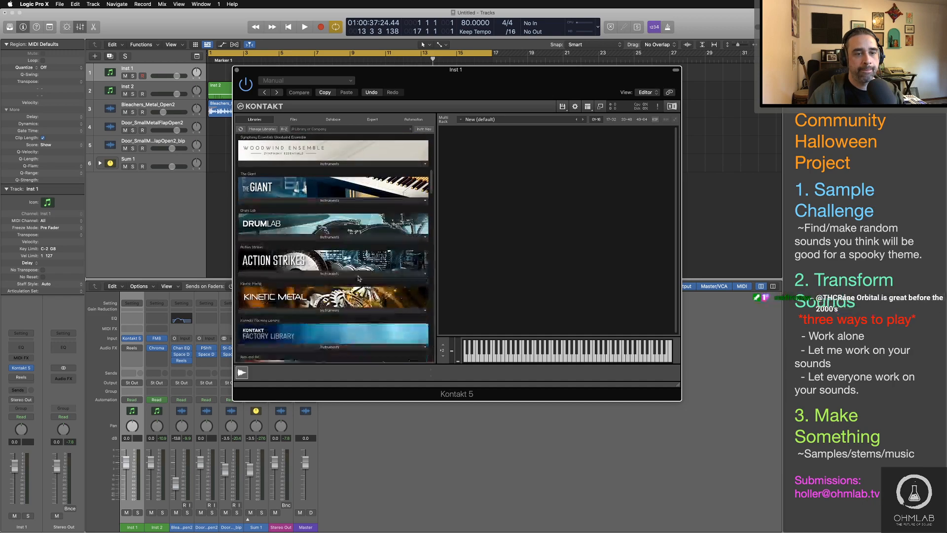
pyautogui.scroll(-8, 358, 279)
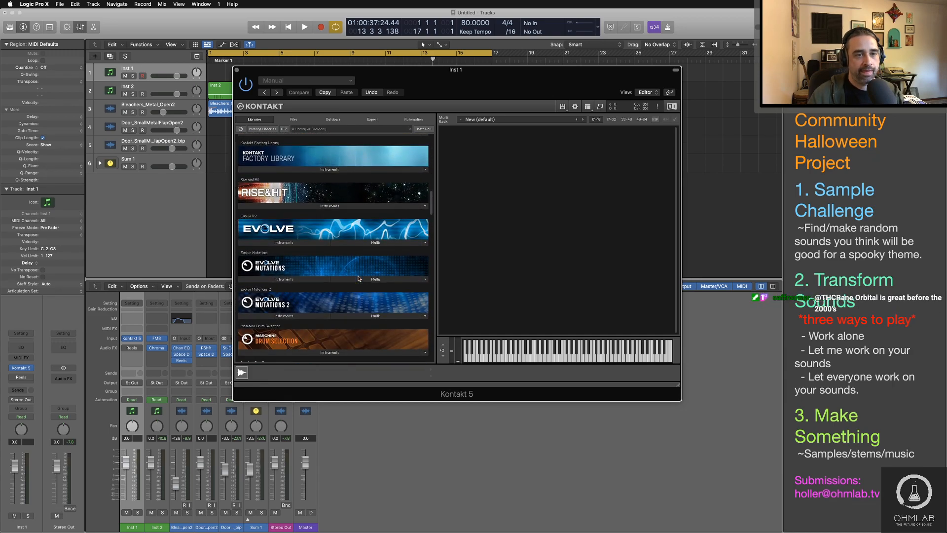
pyautogui.scroll(-1, 358, 278)
pyautogui.click(283, 301)
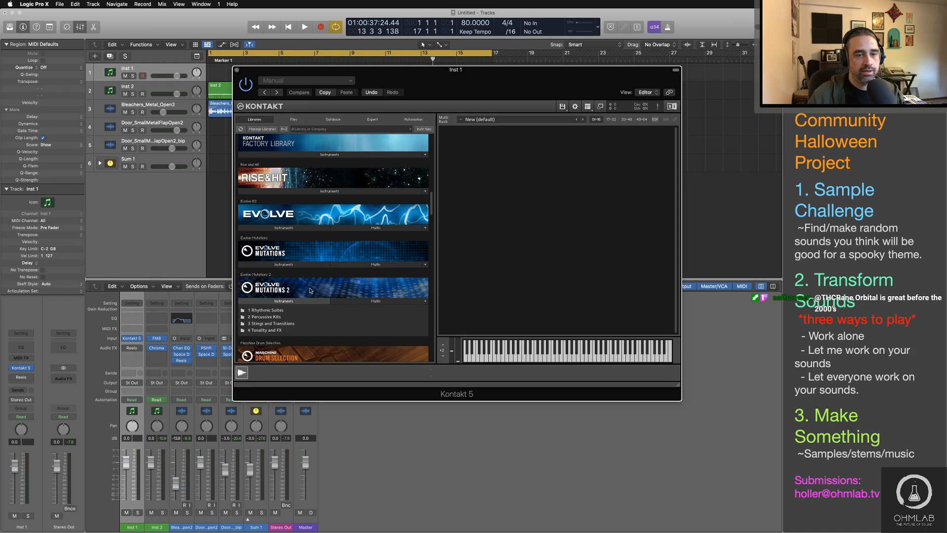
pyautogui.click(275, 330)
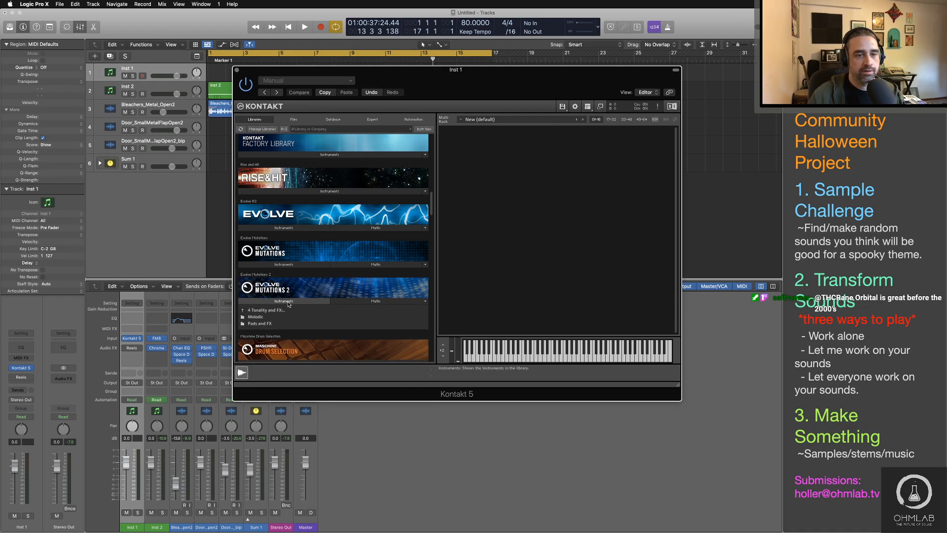
pyautogui.click(268, 324)
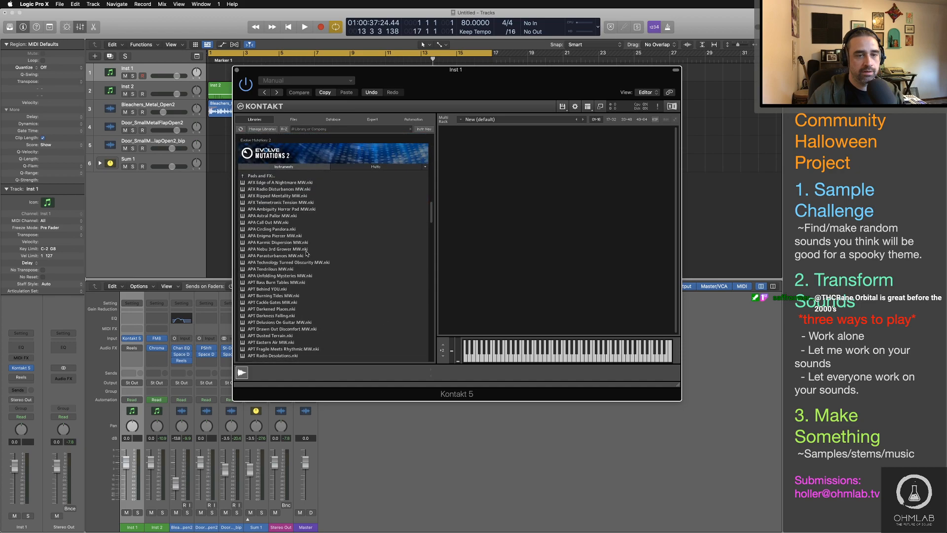
pyautogui.click(301, 275)
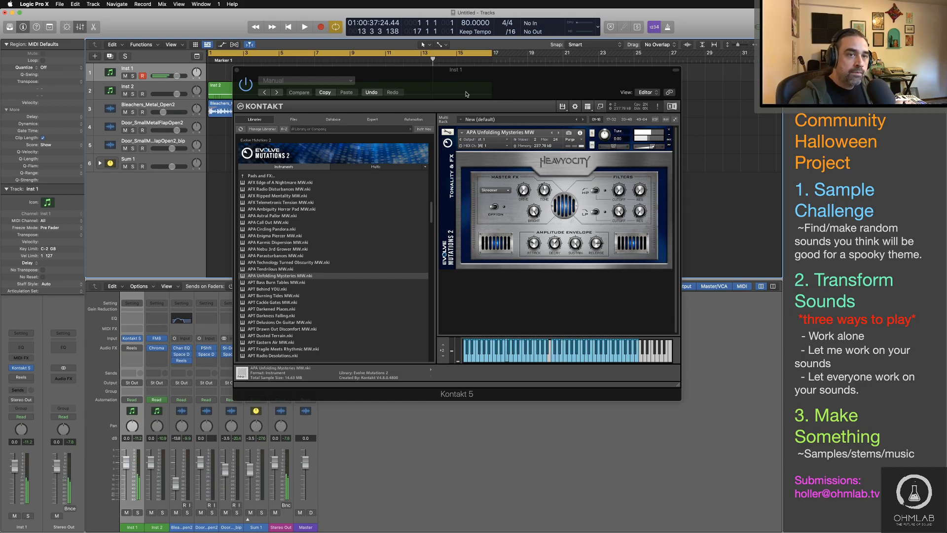
# Step: Uncover the arrangement and open the Inst 2 region in the Piano Roll to check its sustained note
pyautogui.moveTo(466, 94); pyautogui.dragTo(609, 171)
pyautogui.click(342, 93)
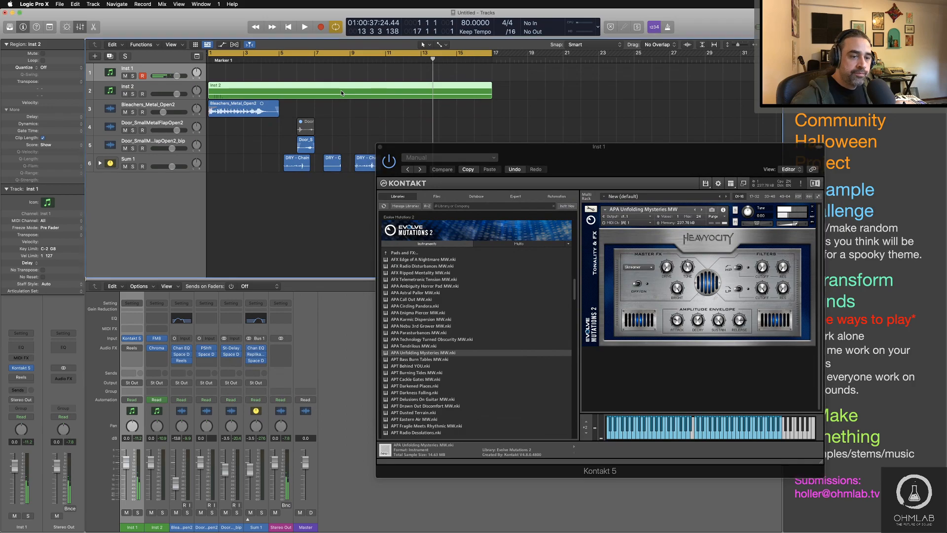
pyautogui.press('p')
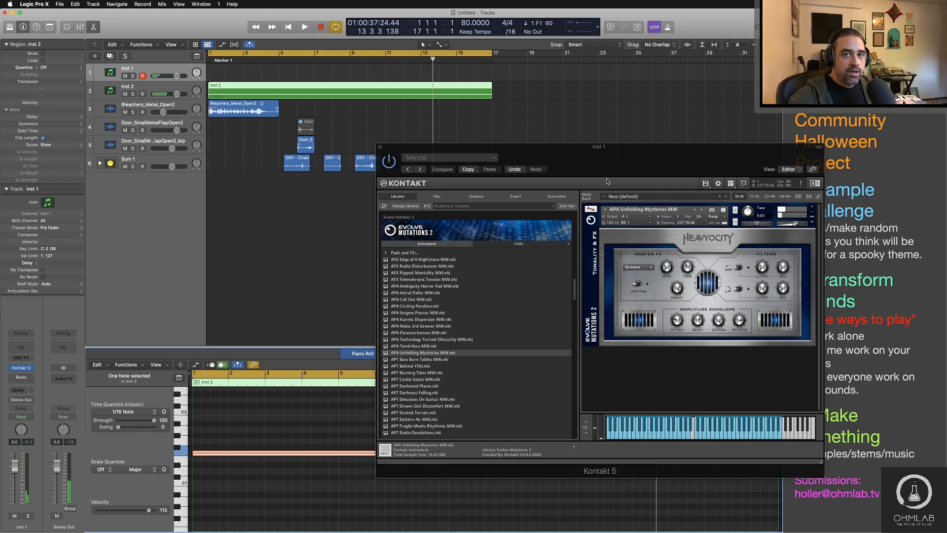
pyautogui.moveTo(635, 159); pyautogui.dragTo(538, 87)
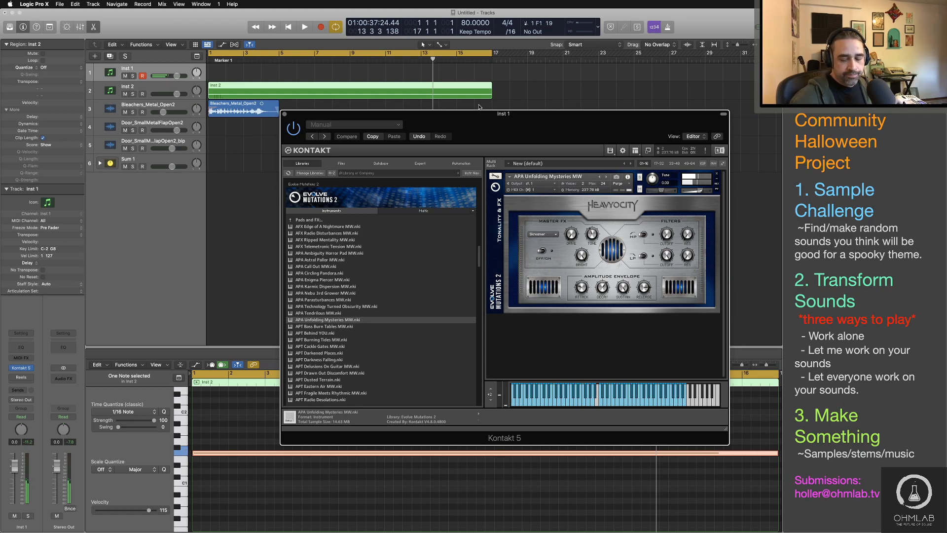
# Step: Try out the pad over the playing arrangement, and record a short Inst 1 part from the beginning
pyautogui.press('space')
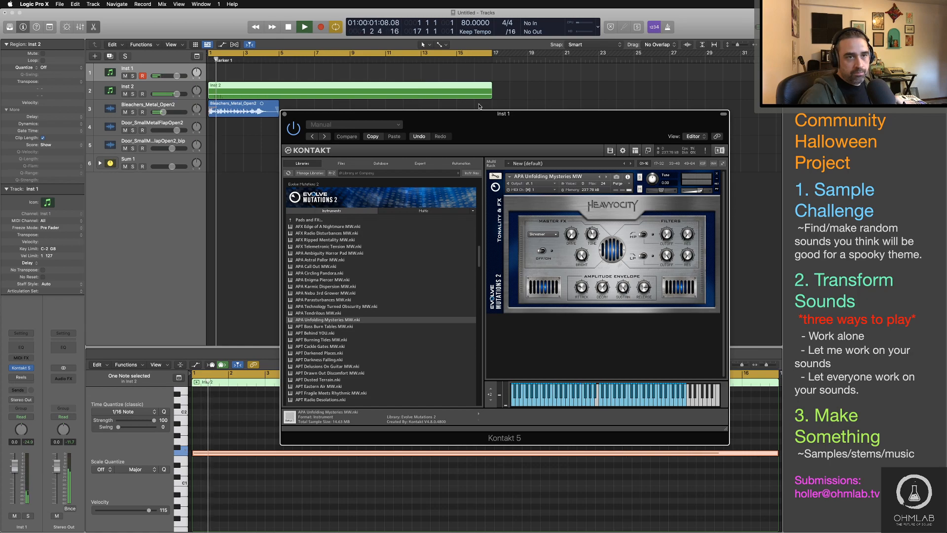
pyautogui.press('r')
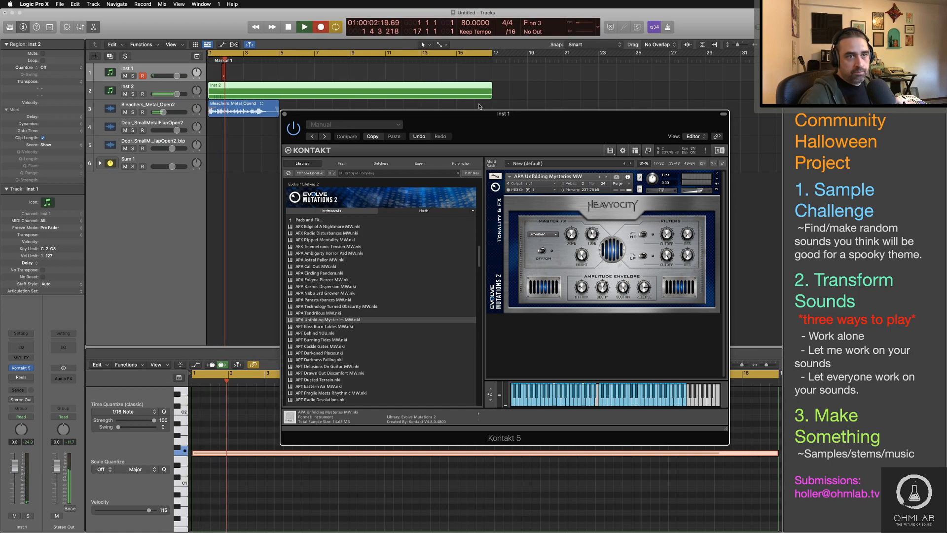
pyautogui.press('space')
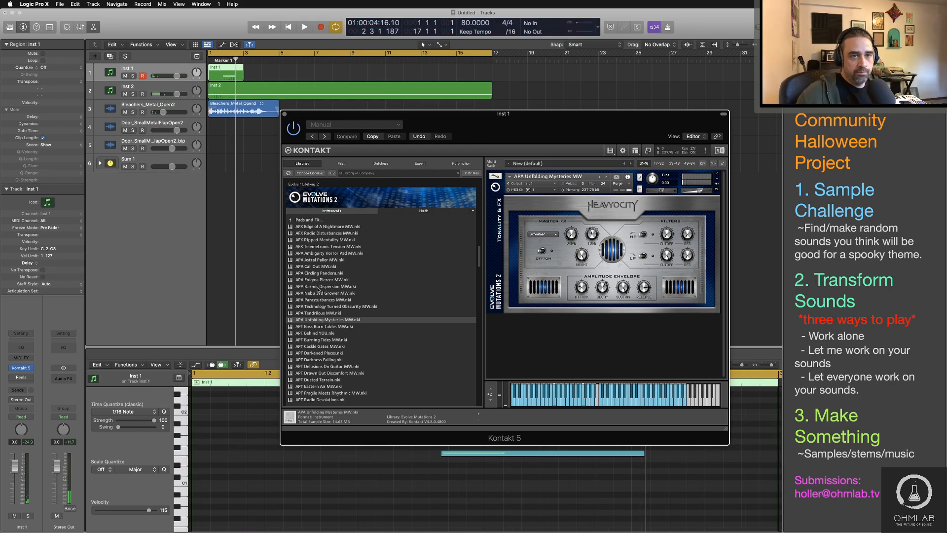
# Step: Move the two recorded Inst 1 notes to the start of bar 1 and lengthen them to the region's end
pyautogui.moveTo(347, 113); pyautogui.dragTo(578, 27)
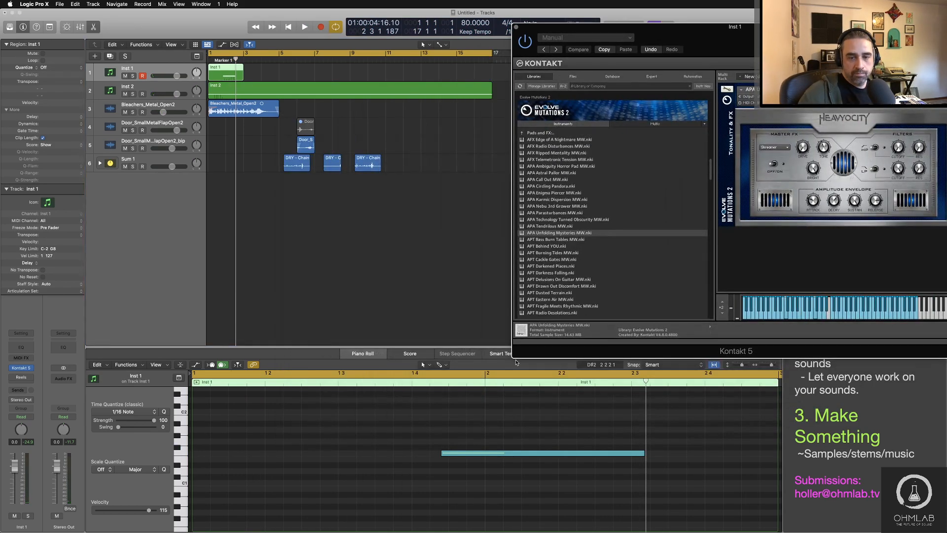
pyautogui.scroll(2, 505, 456)
pyautogui.scroll(1, 505, 456)
pyautogui.moveTo(513, 397); pyautogui.dragTo(519, 526)
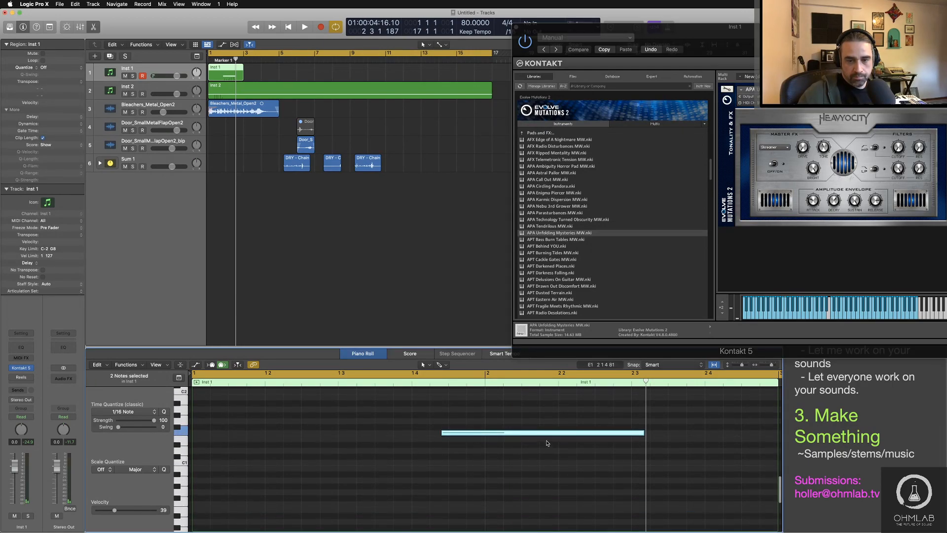
pyautogui.scroll(2, 526, 506)
pyautogui.scroll(2, 526, 506)
pyautogui.moveTo(559, 422); pyautogui.dragTo(307, 423)
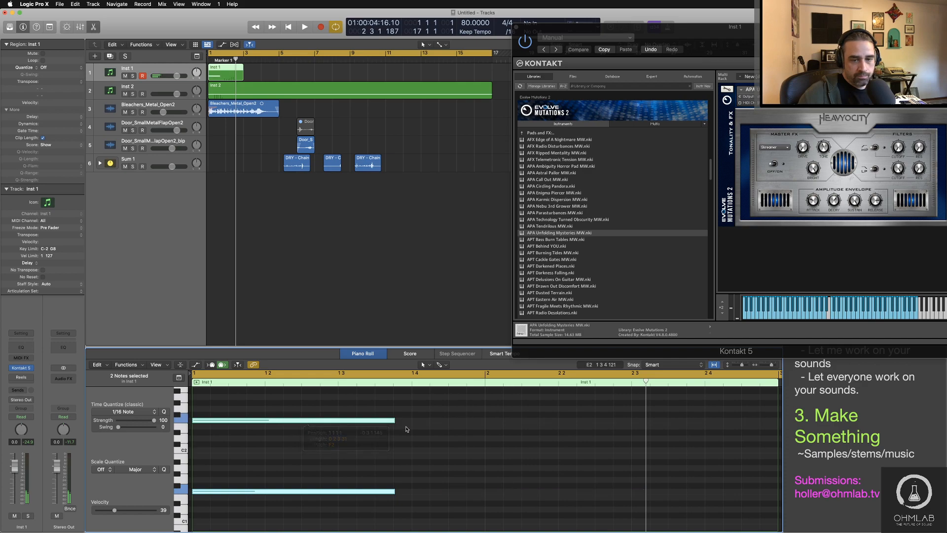
pyautogui.moveTo(396, 423); pyautogui.dragTo(778, 420)
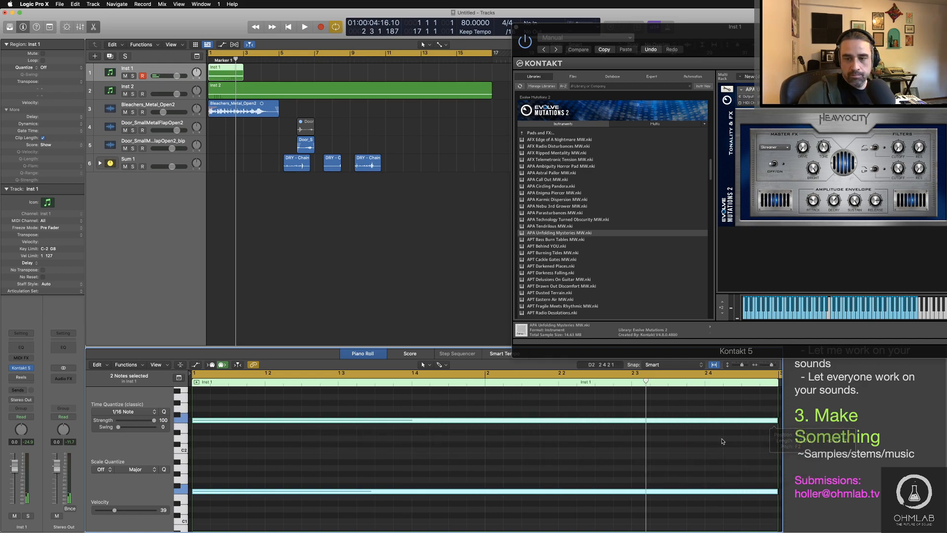
pyautogui.click(718, 440)
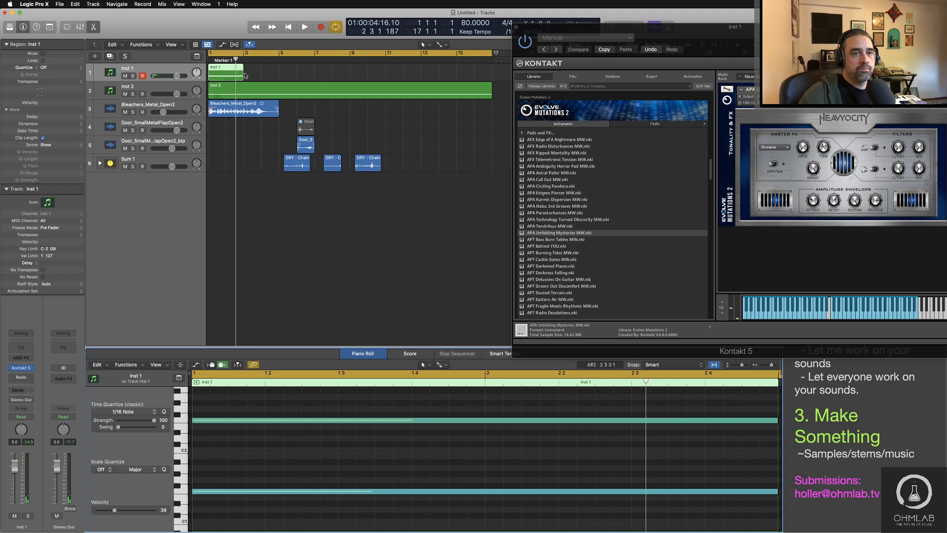
# Step: Extend the Inst 1 region and both of its notes to bar 17
pyautogui.moveTo(244, 75); pyautogui.dragTo(492, 76)
pyautogui.scroll(-5, 449, 441)
pyautogui.moveTo(264, 409); pyautogui.dragTo(553, 497)
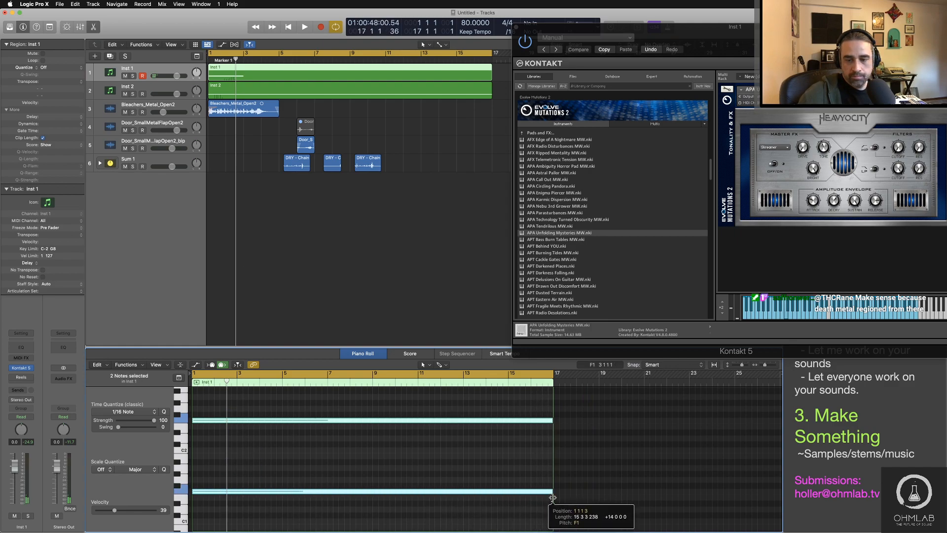
# Step: Play the arrangement and lower the Inst 1 track volume to -11.4 dB
pyautogui.click(152, 85)
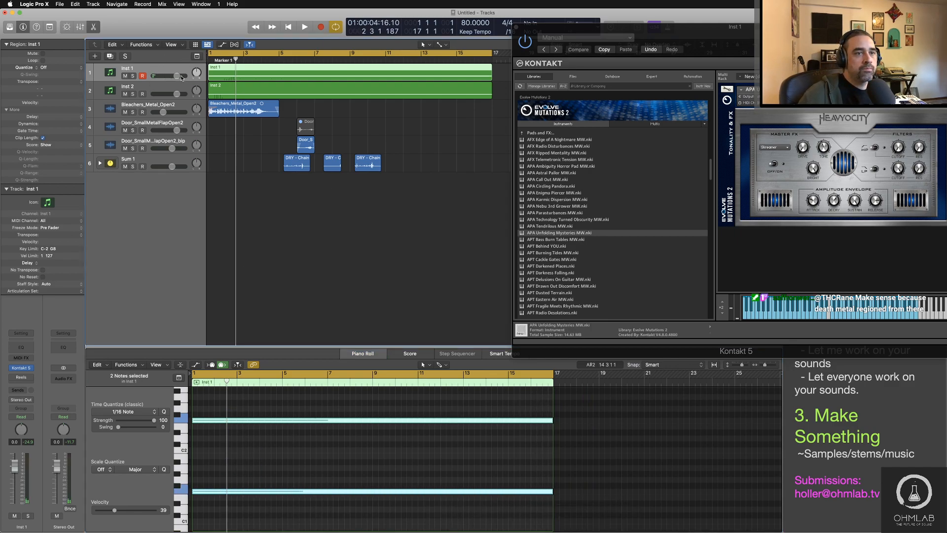
pyautogui.press('space')
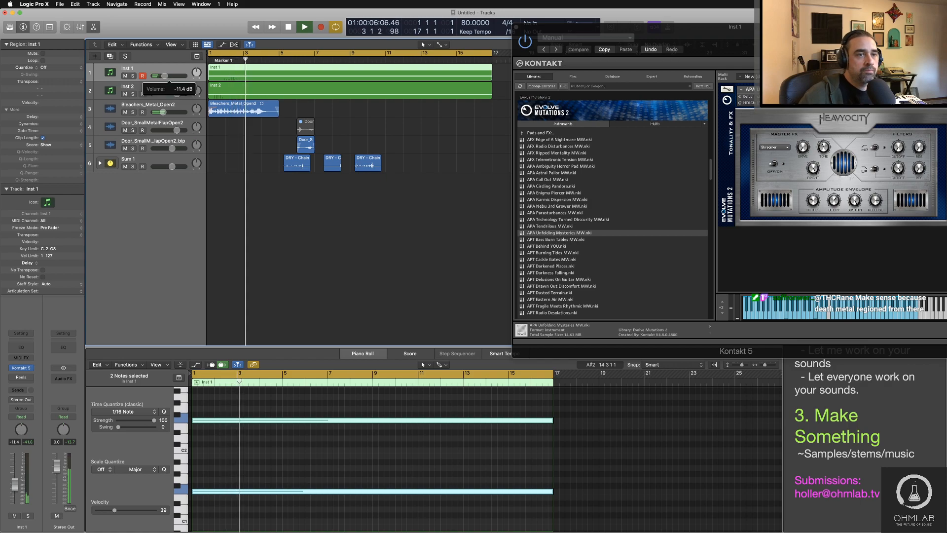
# Step: Add a Channel EQ to Inst 1 with a low cut at 282 Hz and a high cut at 9100 Hz
pyautogui.click(22, 347)
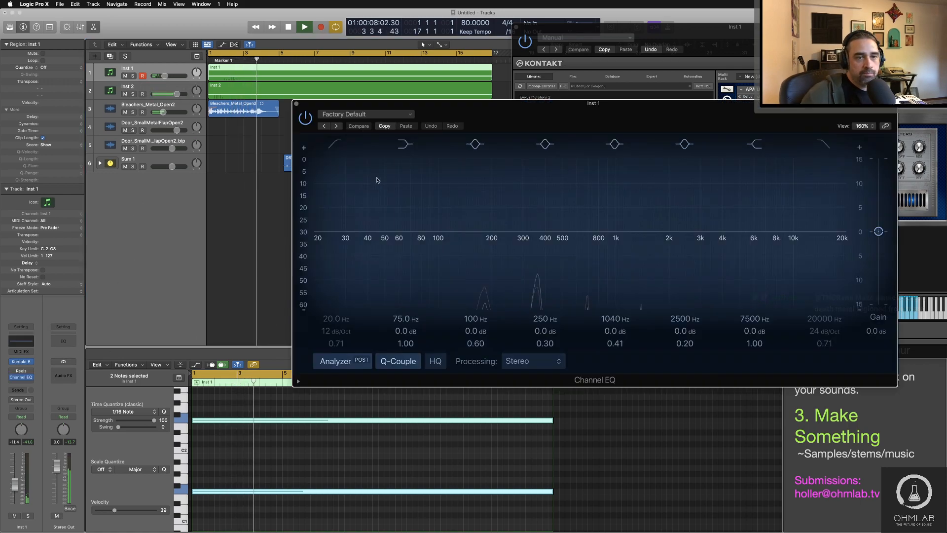
pyautogui.click(334, 143)
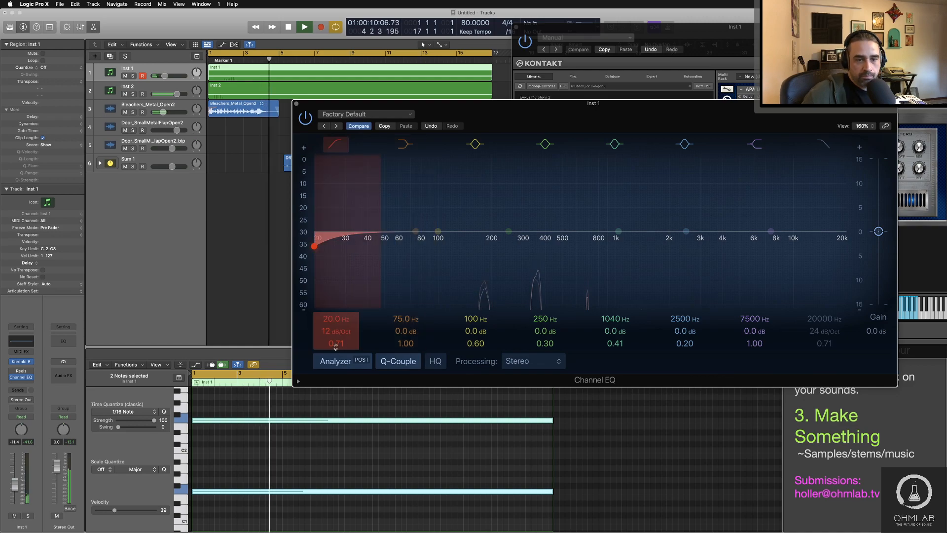
pyautogui.moveTo(320, 231); pyautogui.dragTo(517, 246)
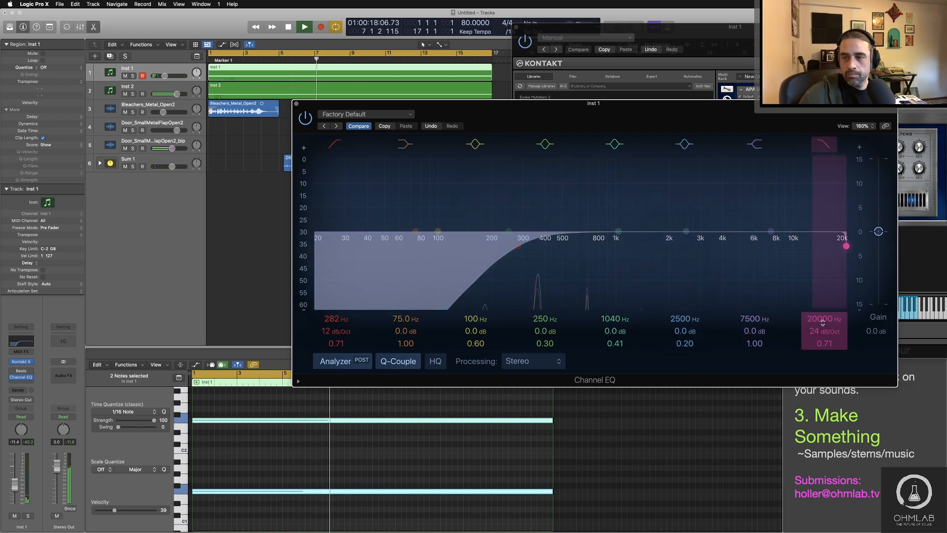
pyautogui.moveTo(823, 323); pyautogui.dragTo(822, 345)
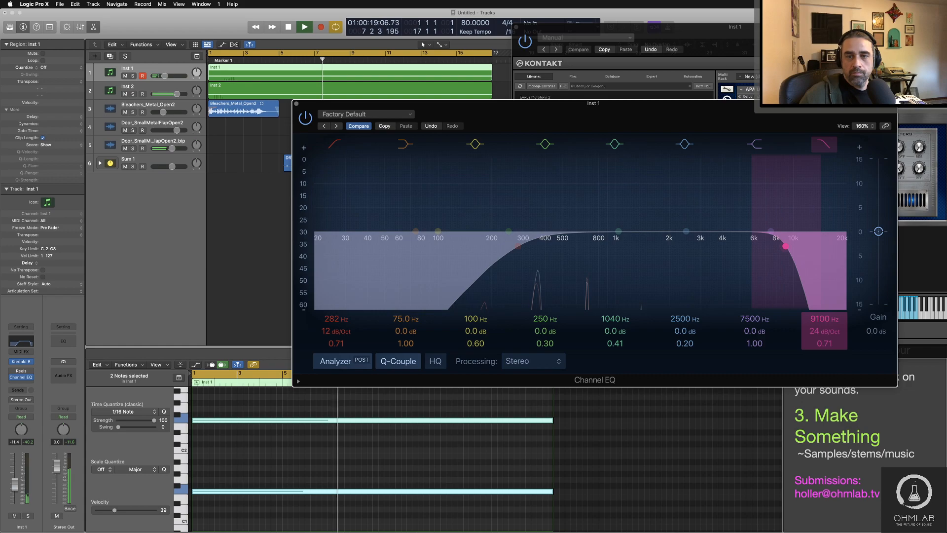
# Step: Close the Channel EQ and raise the Inst 1 track volume to -10.0 dB during playback
pyautogui.click(296, 104)
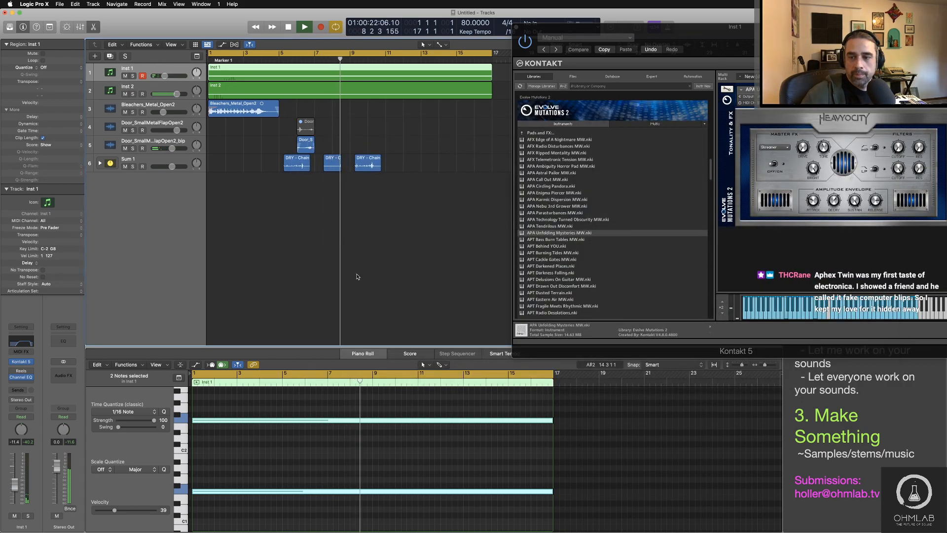
pyautogui.moveTo(164, 75); pyautogui.dragTo(166, 76)
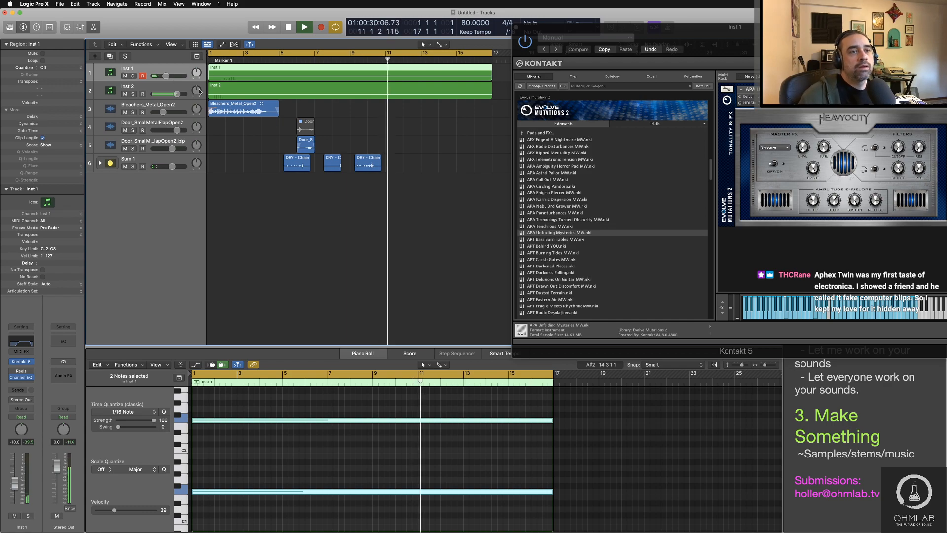
pyautogui.press('space')
# Step: Insert a Tremolo effect ahead of the ChromaVerb on the Inst 2 track
pyautogui.click(163, 87)
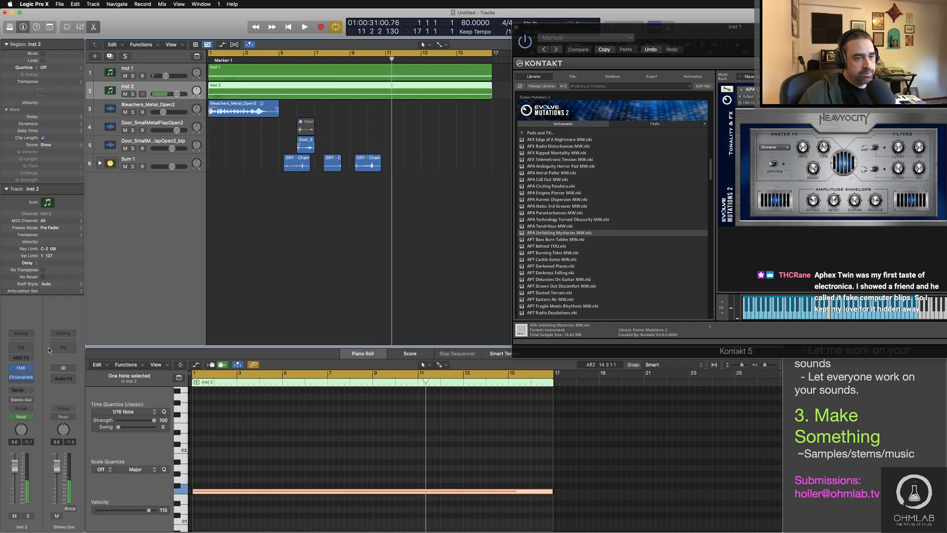
pyautogui.click(30, 377)
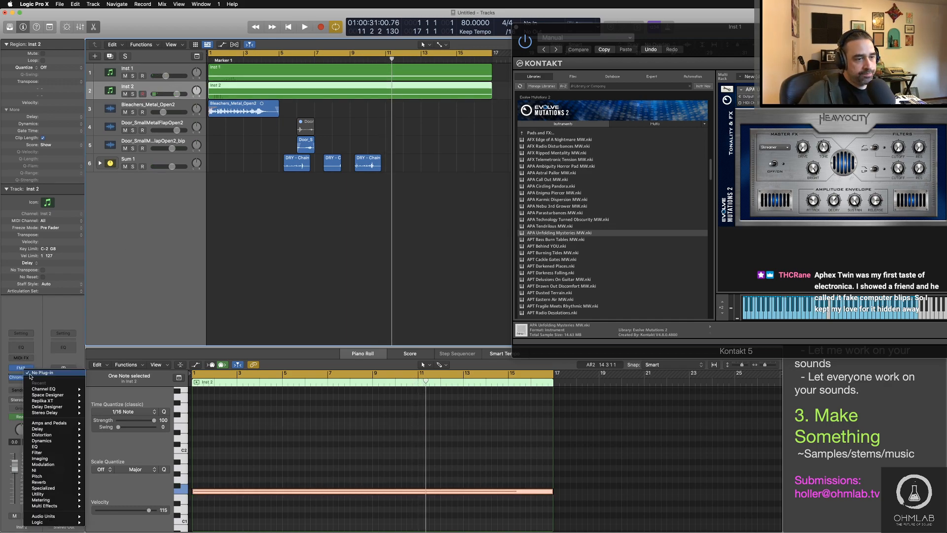
pyautogui.moveTo(42, 441)
pyautogui.moveTo(137, 485)
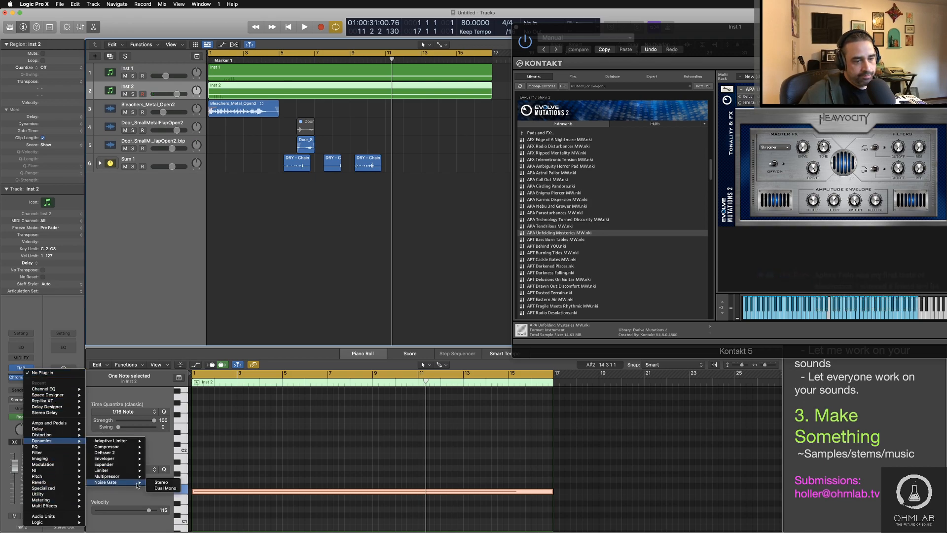
pyautogui.moveTo(43, 464)
pyautogui.moveTo(112, 524)
pyautogui.click(171, 522)
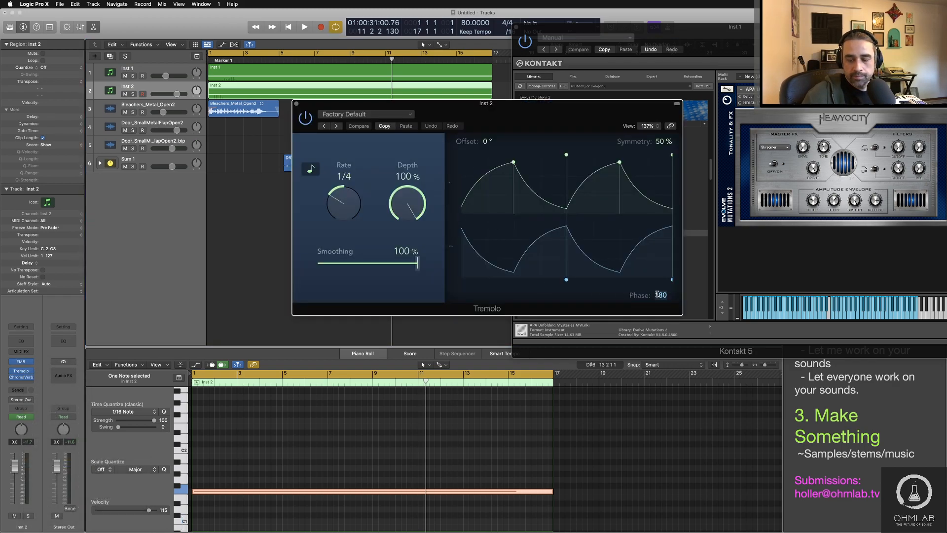
# Step: Set the Tremolo to 0° phase, 76% depth, 46% smoothing and a synced rate of 1/2
pyautogui.write('0')
pyautogui.press('Return')
pyautogui.moveTo(411, 207); pyautogui.dragTo(411, 219)
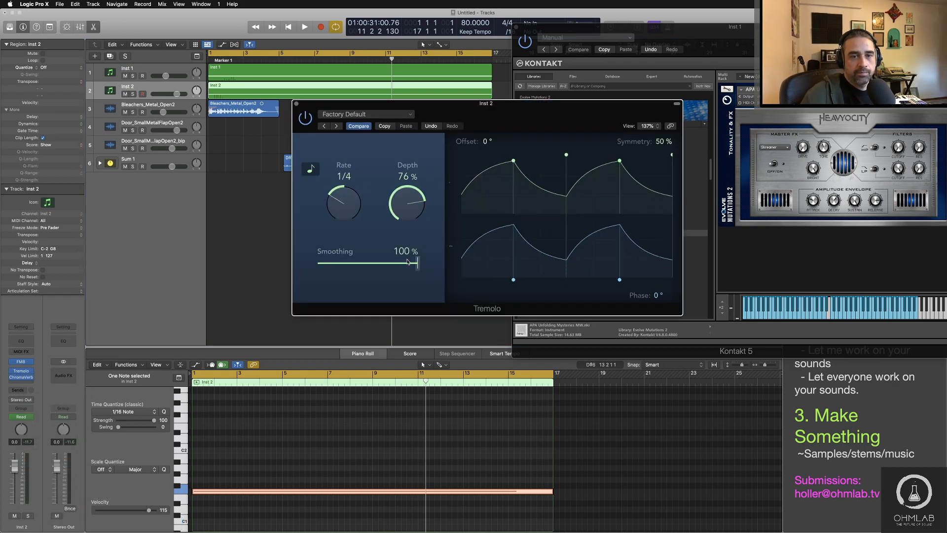
pyautogui.moveTo(417, 263); pyautogui.dragTo(364, 263)
pyautogui.moveTo(344, 203); pyautogui.dragTo(347, 198)
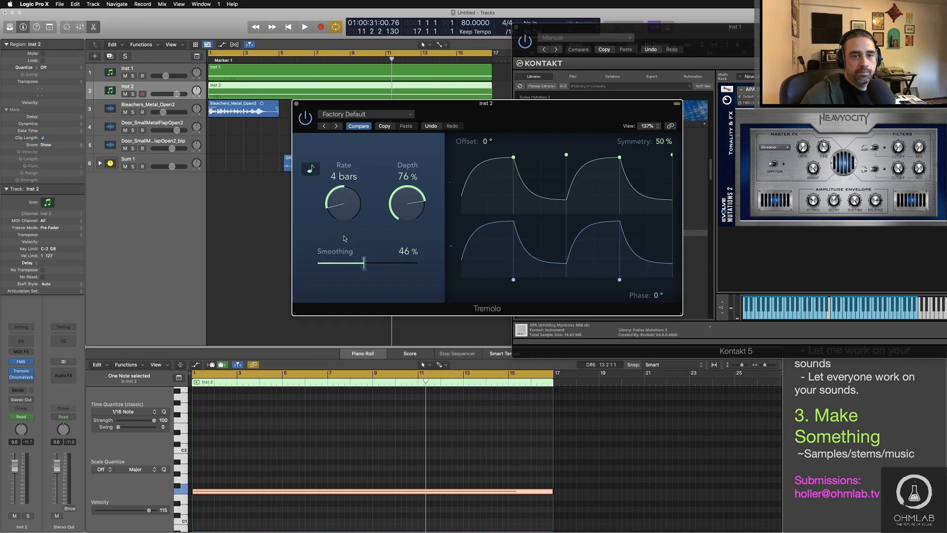
# Step: Audition the arrangement and adjust the Inst 2 Tremolo to 57% depth and a 1/1 rate
pyautogui.press('space')
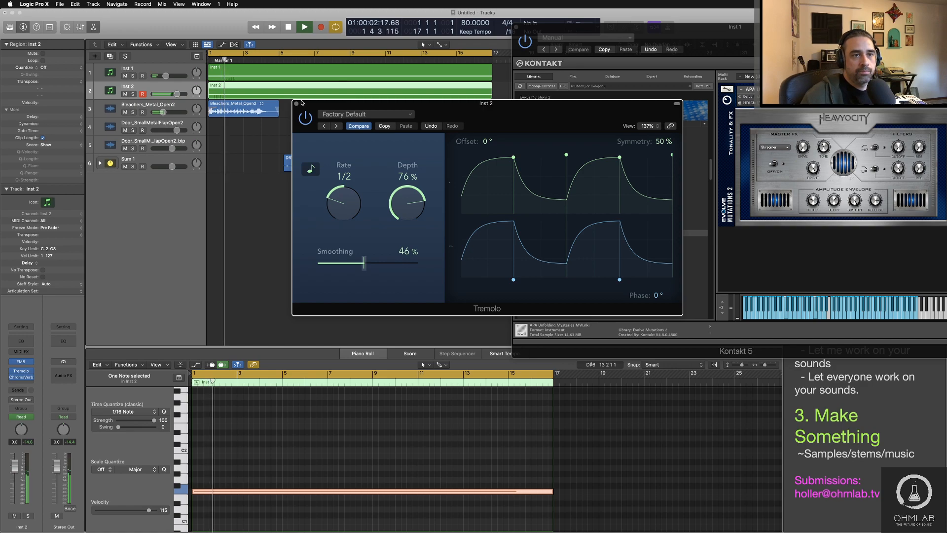
pyautogui.moveTo(407, 226); pyautogui.dragTo(407, 215)
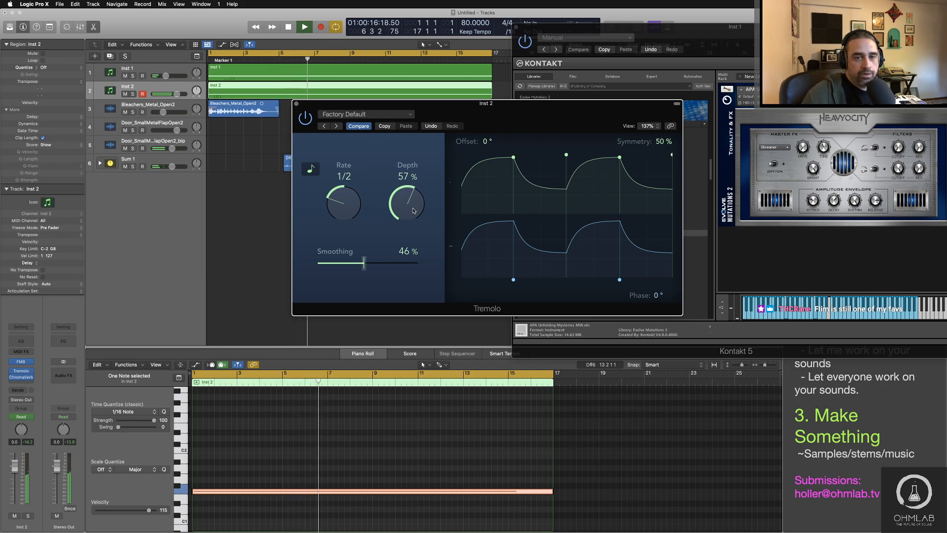
pyautogui.moveTo(473, 114); pyautogui.dragTo(529, 133)
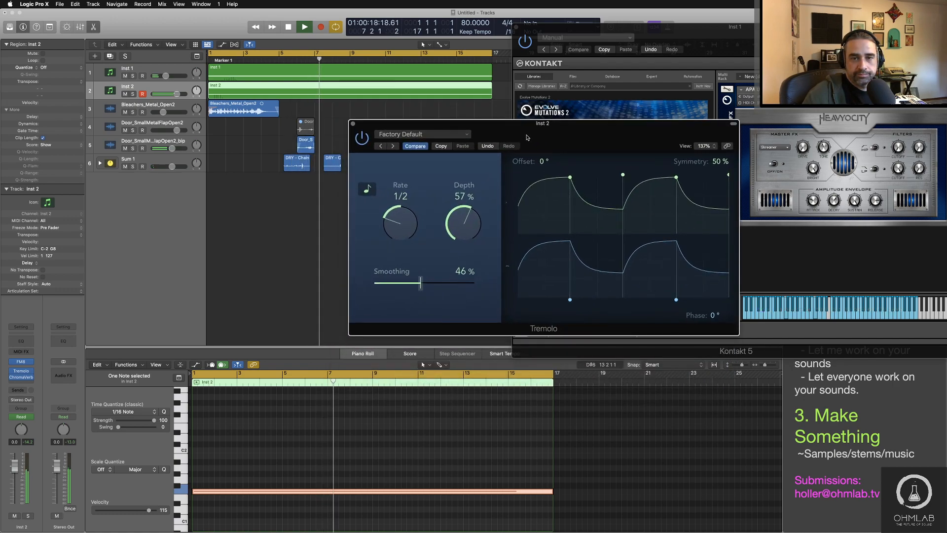
pyautogui.press('space')
pyautogui.moveTo(406, 240); pyautogui.dragTo(403, 237)
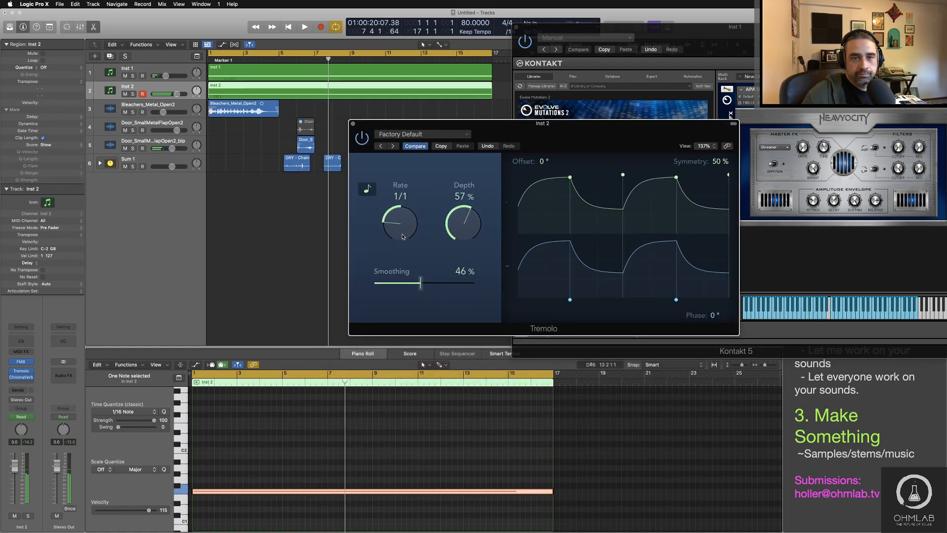
pyautogui.press('Return')
pyautogui.press('space')
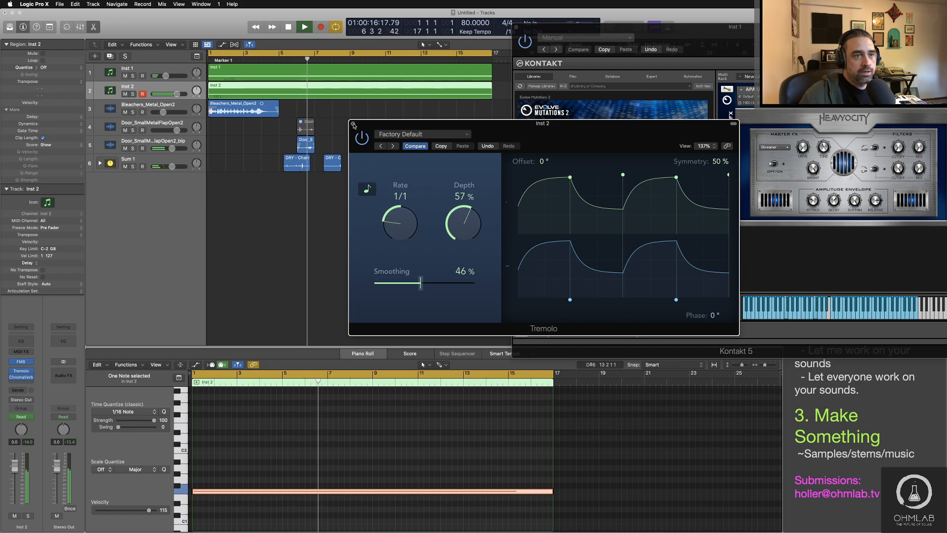
pyautogui.click(352, 124)
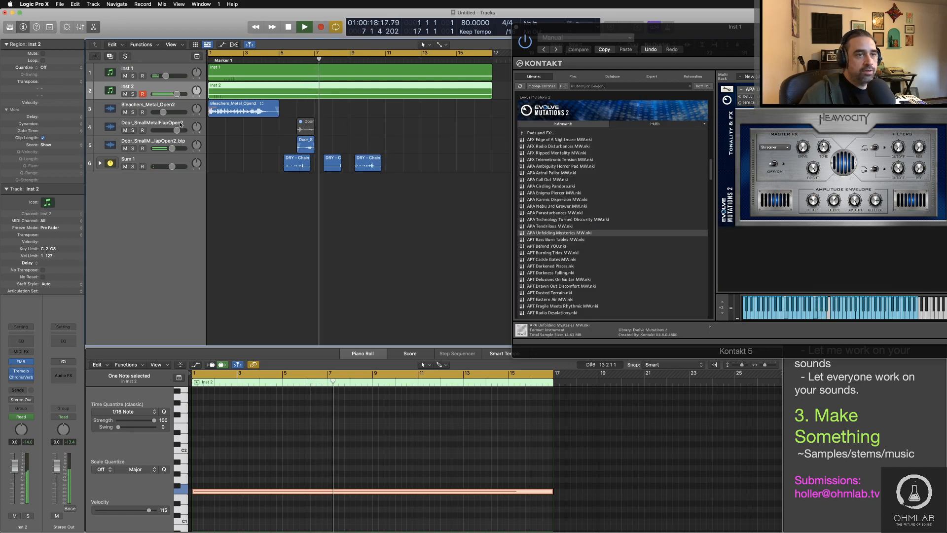
pyautogui.press('space')
# Step: Create a new software instrument track and move it above Inst 1
pyautogui.click(153, 69)
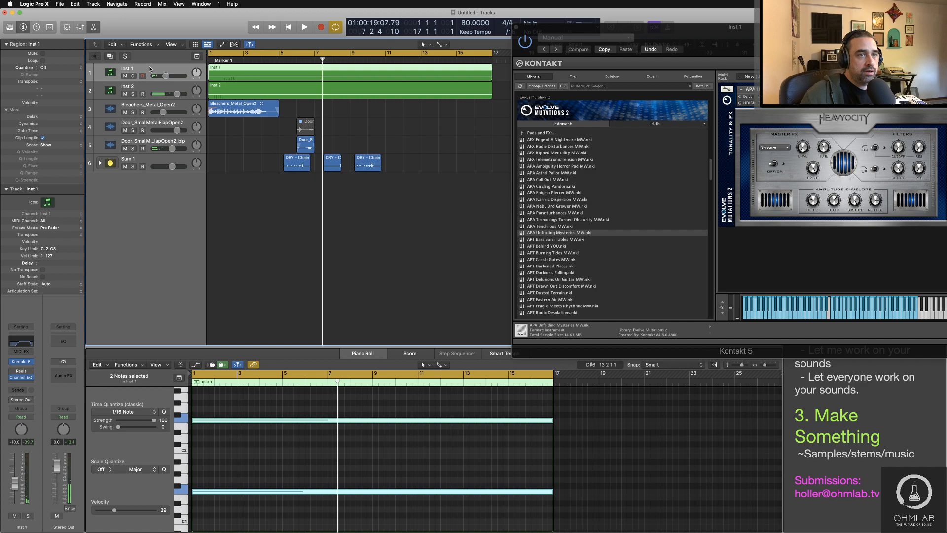
pyautogui.doubleClick(163, 187)
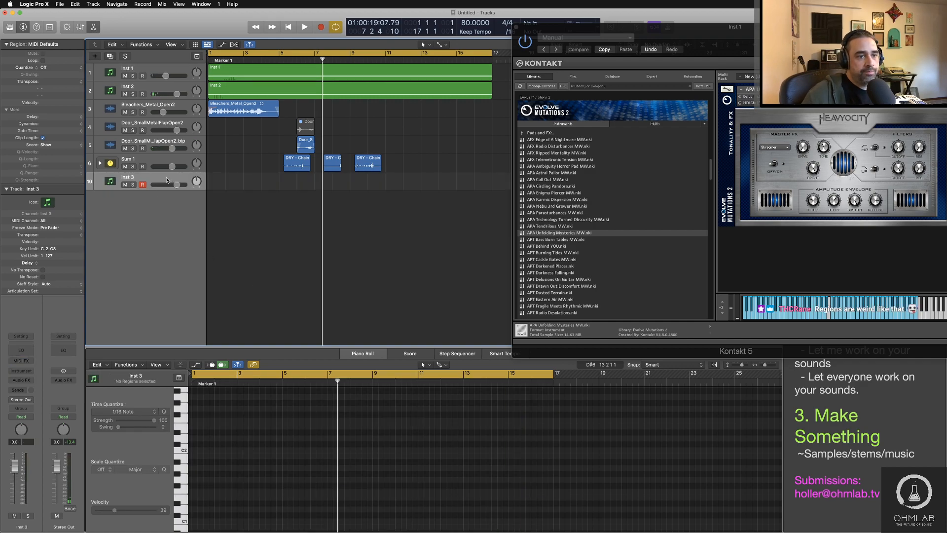
pyautogui.moveTo(89, 184); pyautogui.dragTo(162, 67)
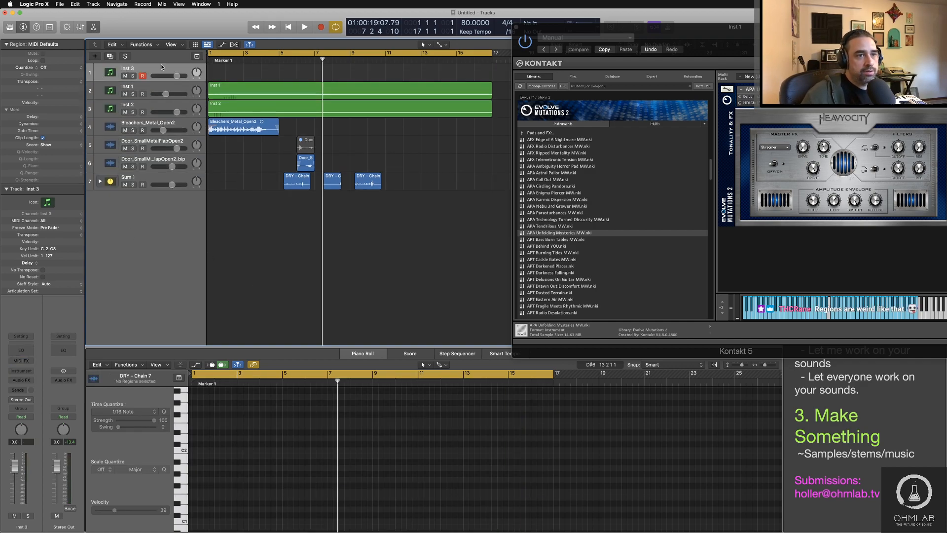
# Step: Load FM8 in stereo on the Inst 3 track and show its operator page
pyautogui.click(21, 370)
pyautogui.moveTo(74, 389)
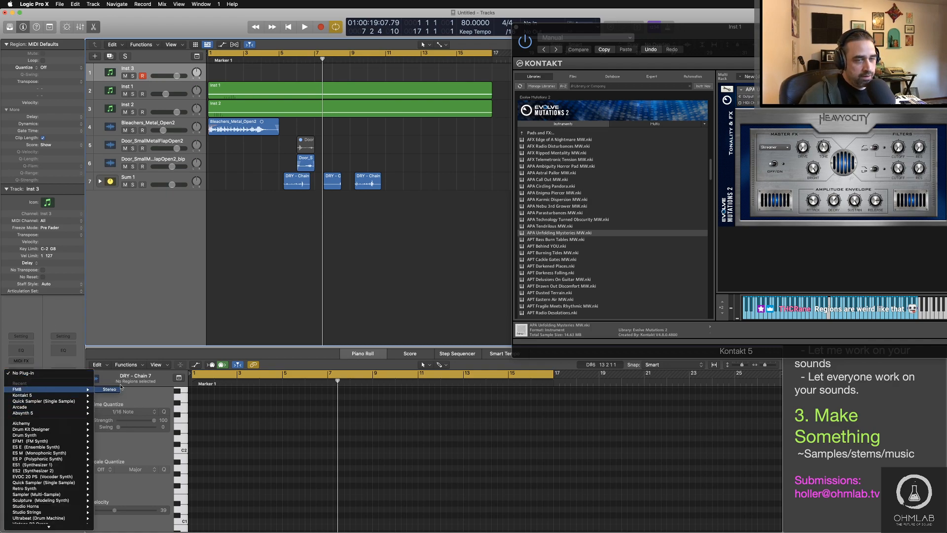
pyautogui.click(120, 388)
pyautogui.moveTo(503, 113); pyautogui.dragTo(506, 100)
pyautogui.click(308, 238)
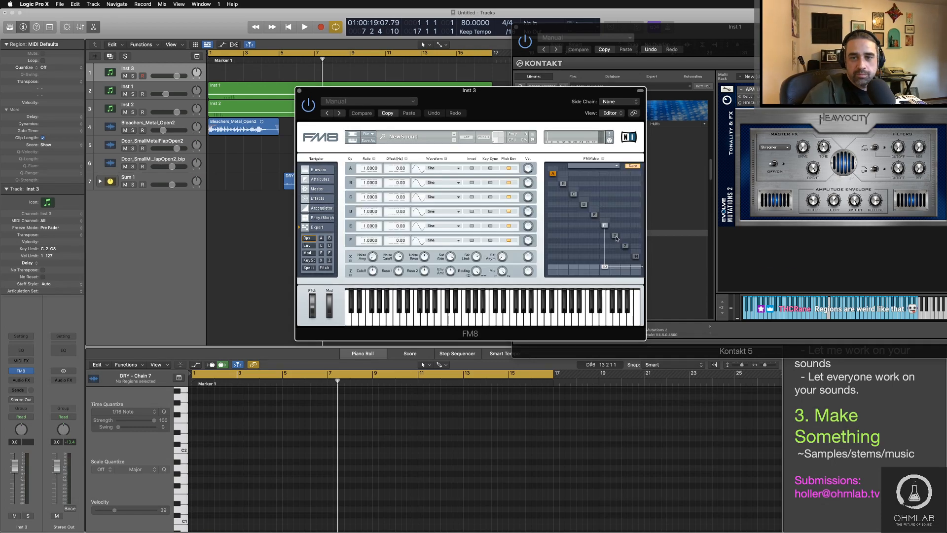
# Step: Give FM8 operator E a Soft Square wave at ratio 7.0000 and operator F a Sawtooth wave, and route E into F
pyautogui.moveTo(421, 240); pyautogui.dragTo(422, 222)
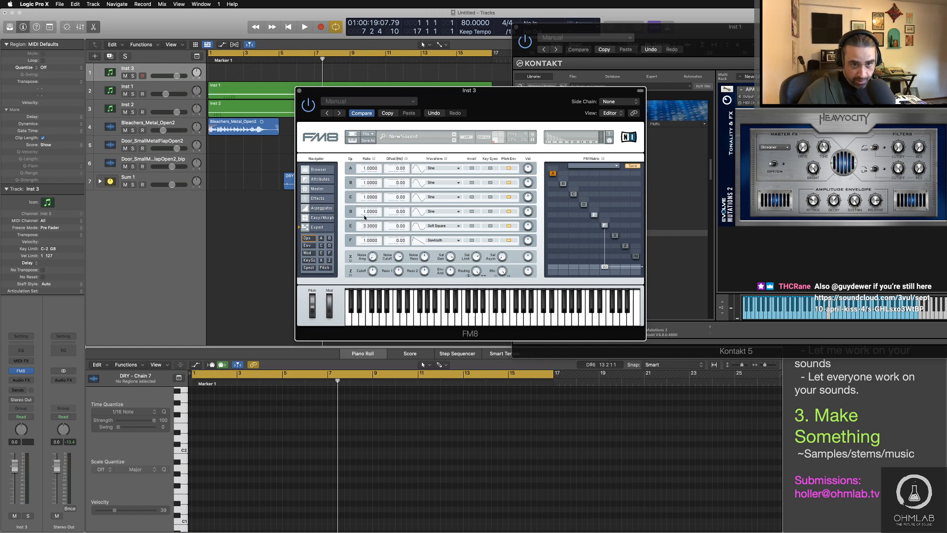
pyautogui.moveTo(365, 213); pyautogui.dragTo(365, 203)
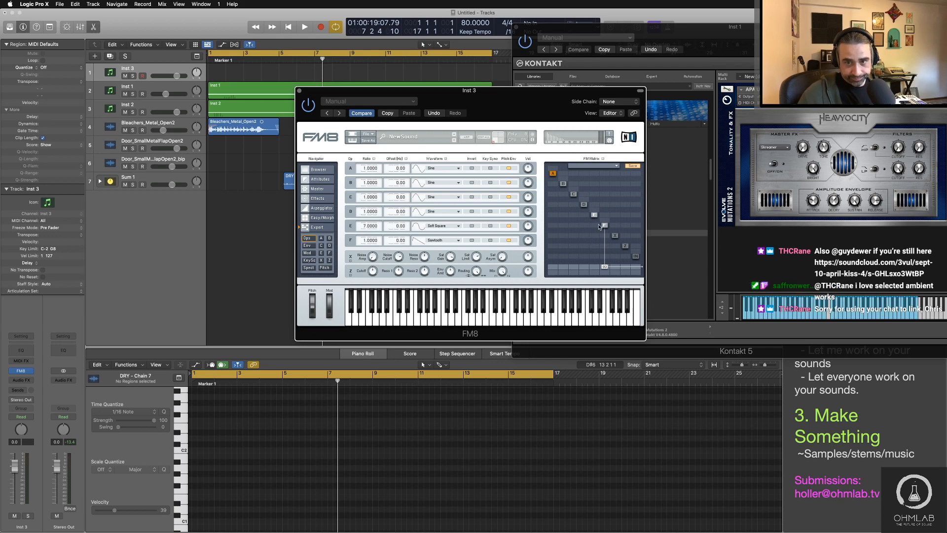
pyautogui.click(594, 226)
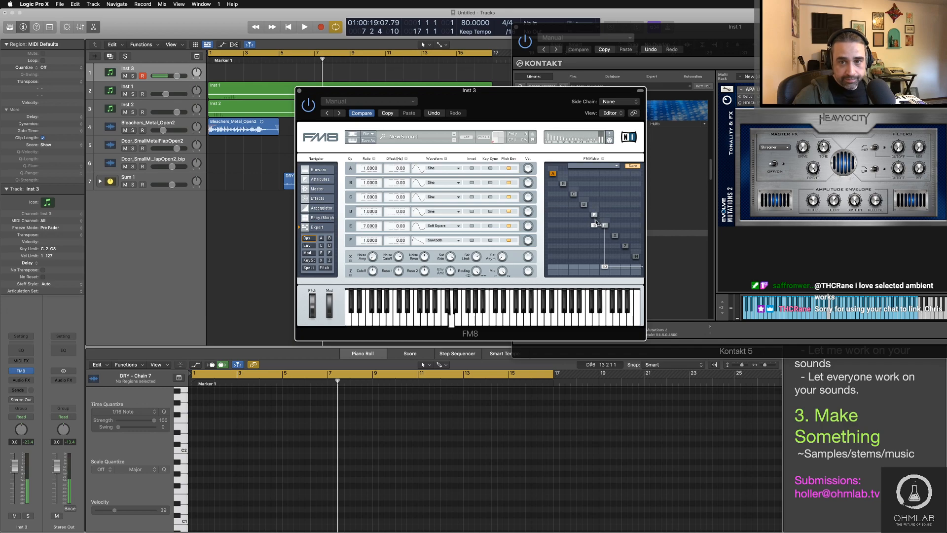
# Step: Try different ratios for operator E while varying its modulation of operator F, settling on a ratio of 12.4000
pyautogui.moveTo(368, 226); pyautogui.dragTo(367, 212)
pyautogui.moveTo(595, 227); pyautogui.dragTo(596, 225)
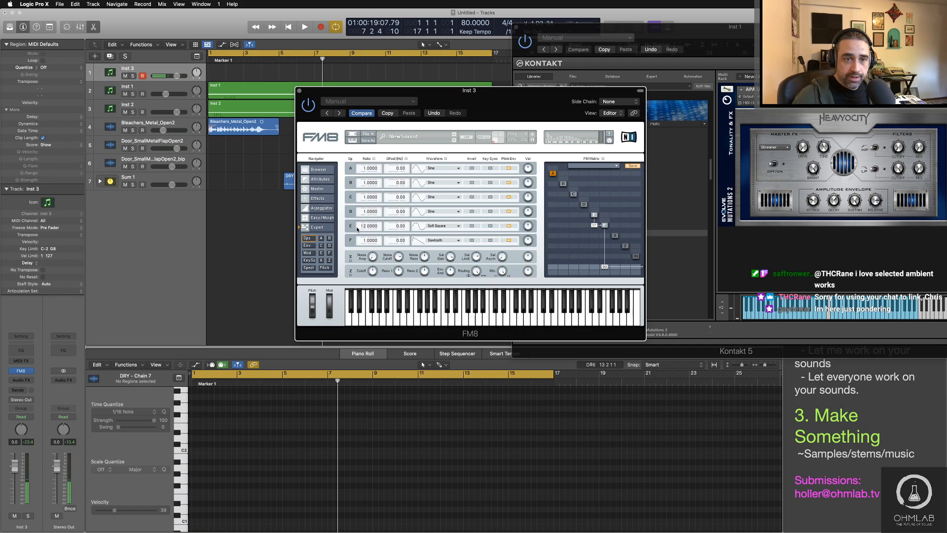
pyautogui.moveTo(363, 226); pyautogui.dragTo(364, 231)
pyautogui.moveTo(595, 227); pyautogui.dragTo(595, 227)
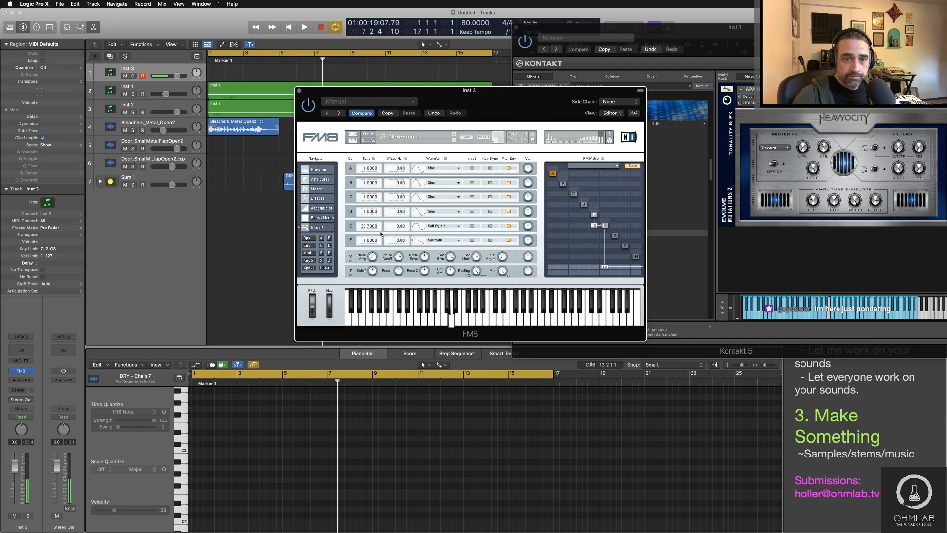
pyautogui.moveTo(367, 227); pyautogui.dragTo(365, 299)
pyautogui.moveTo(594, 225)
pyautogui.mouseDown()
pyautogui.moveTo(596, 218)
pyautogui.moveTo(597, 228)
pyautogui.mouseUp()
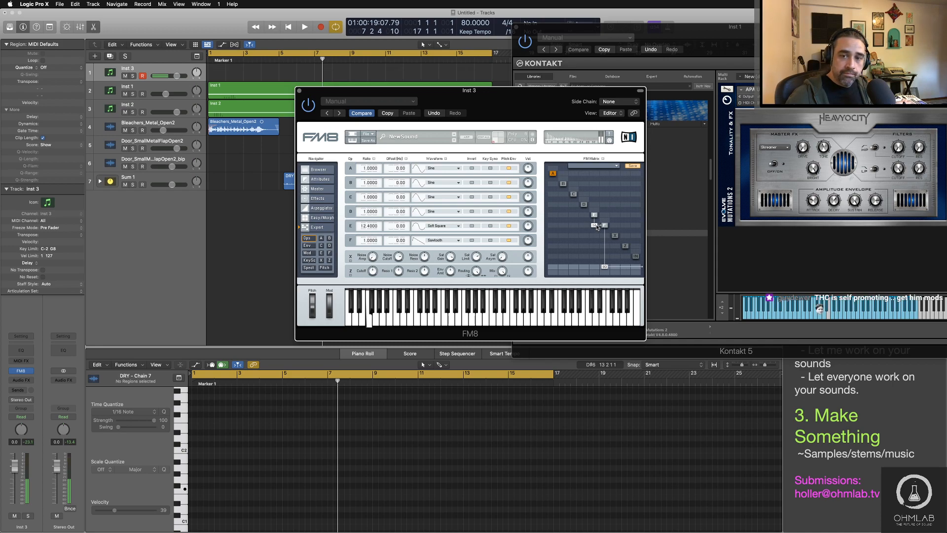
pyautogui.moveTo(597, 226); pyautogui.dragTo(596, 225)
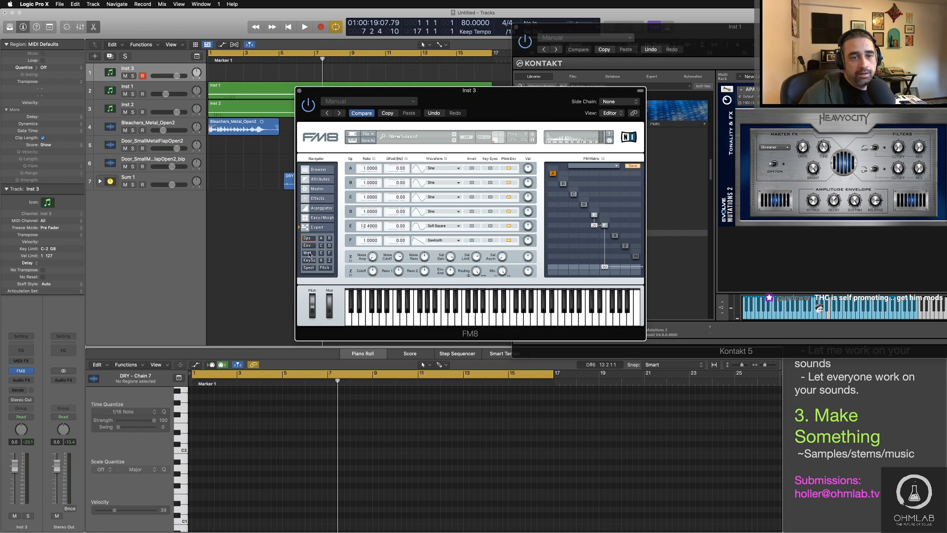
pyautogui.click(307, 253)
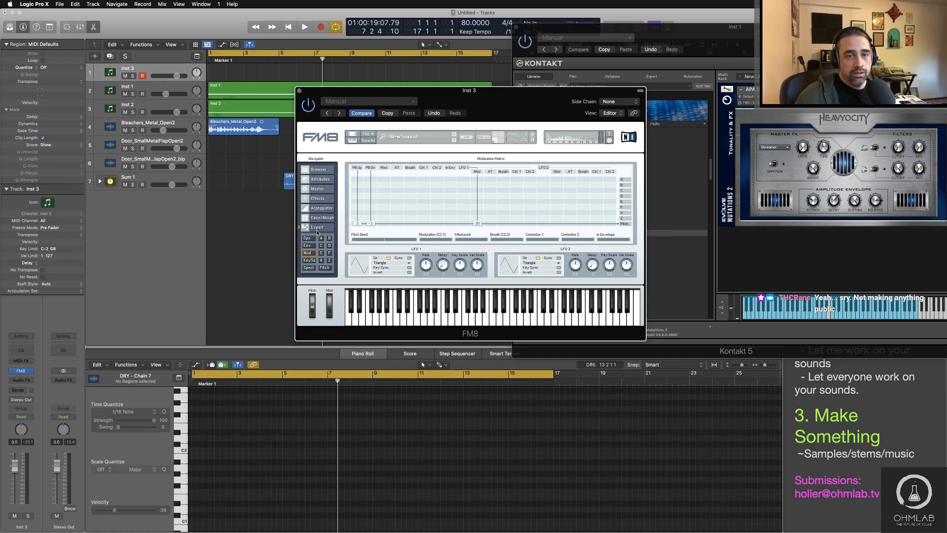
pyautogui.click(313, 238)
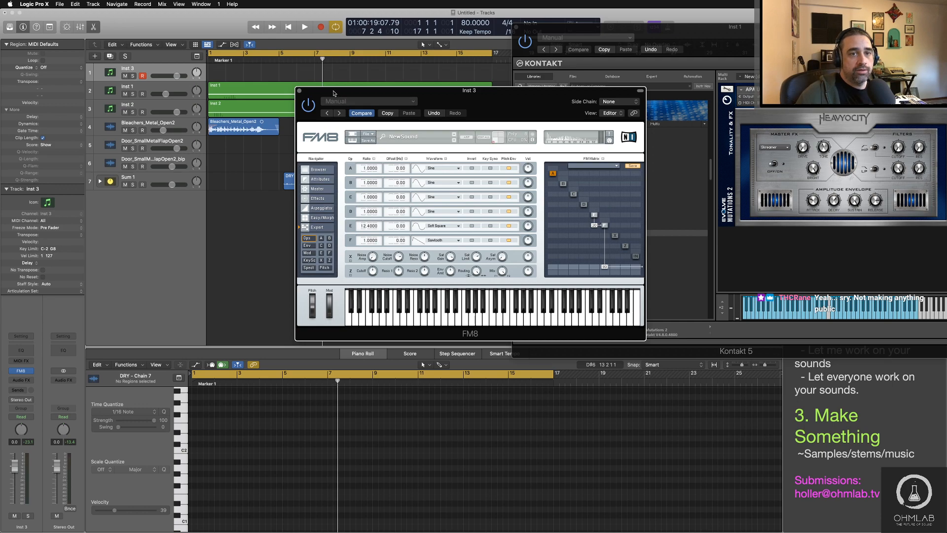
# Step: Show track automation and use Latch mode to bring FM8's E-to-F modulation amount into the Inst 3 lane, returning the track to Read
pyautogui.click(170, 68)
pyautogui.press('a')
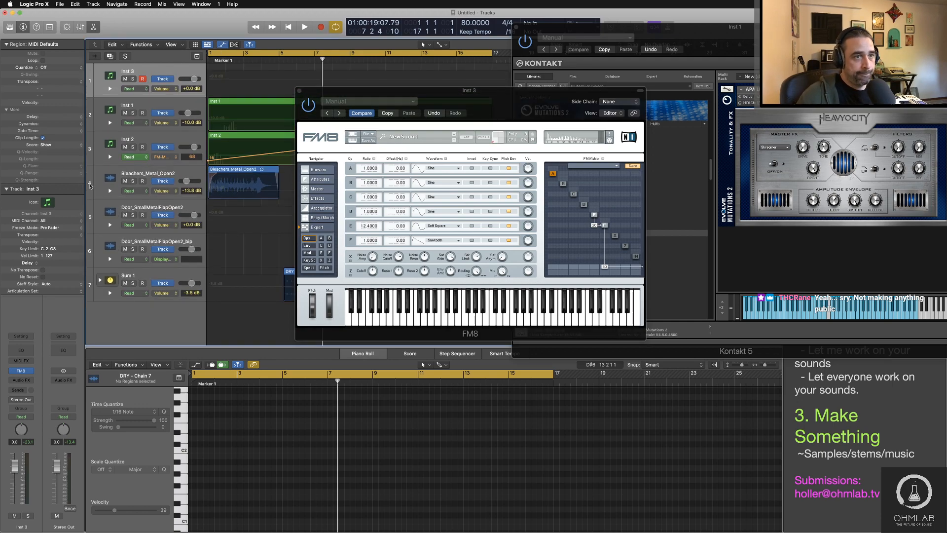
pyautogui.click(131, 87)
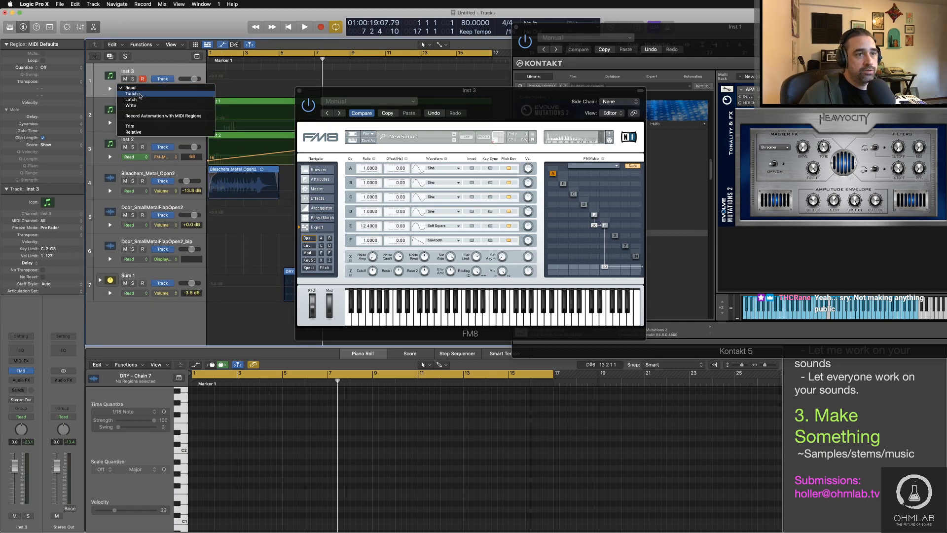
pyautogui.click(141, 100)
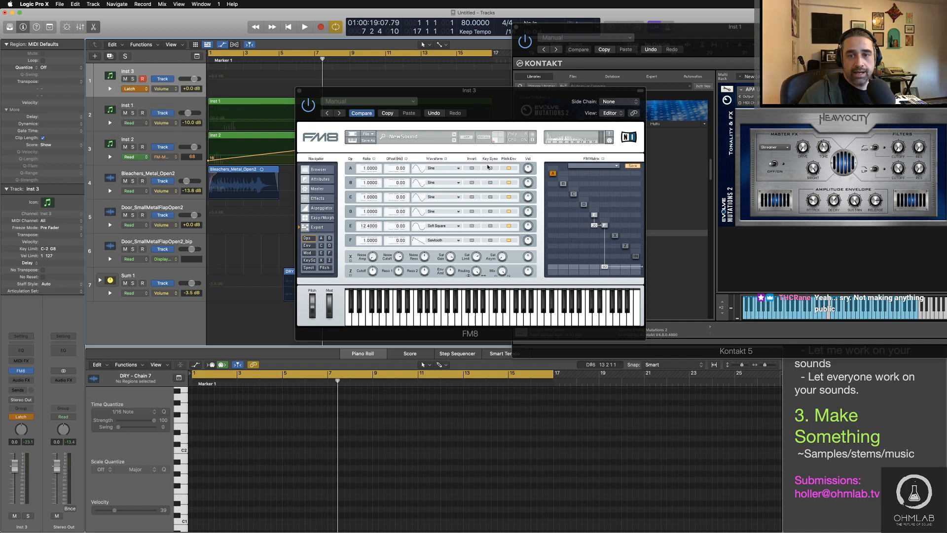
pyautogui.moveTo(595, 226); pyautogui.dragTo(596, 225)
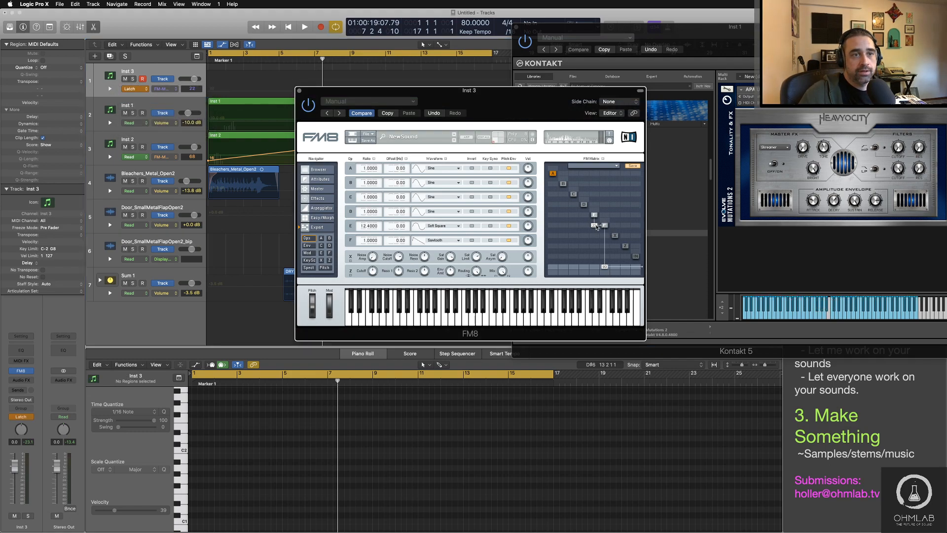
pyautogui.click(131, 89)
pyautogui.click(135, 80)
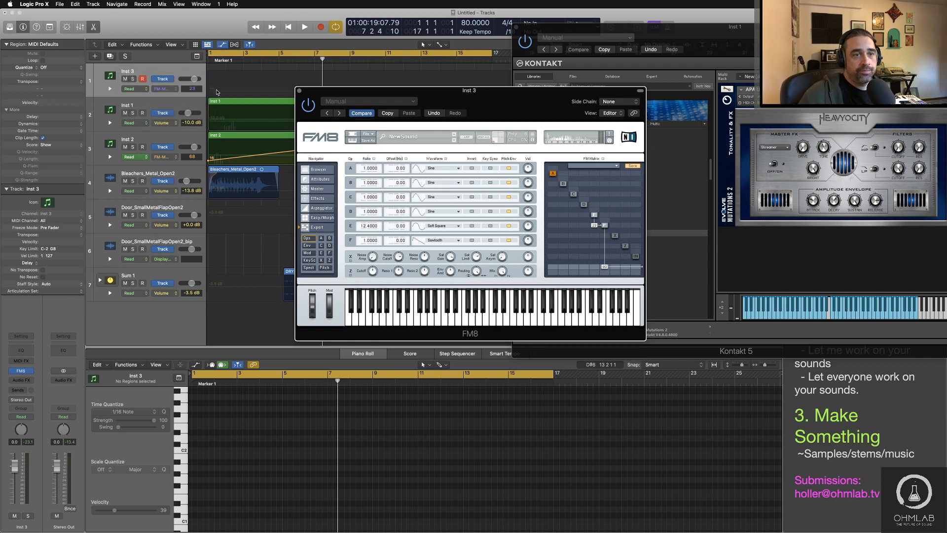
# Step: Add automation points across bars 1 to 17 of the Inst 3 track's E-to-F modulation lane, keeping FM8 clear of the tracks
pyautogui.moveTo(343, 91); pyautogui.dragTo(422, 196)
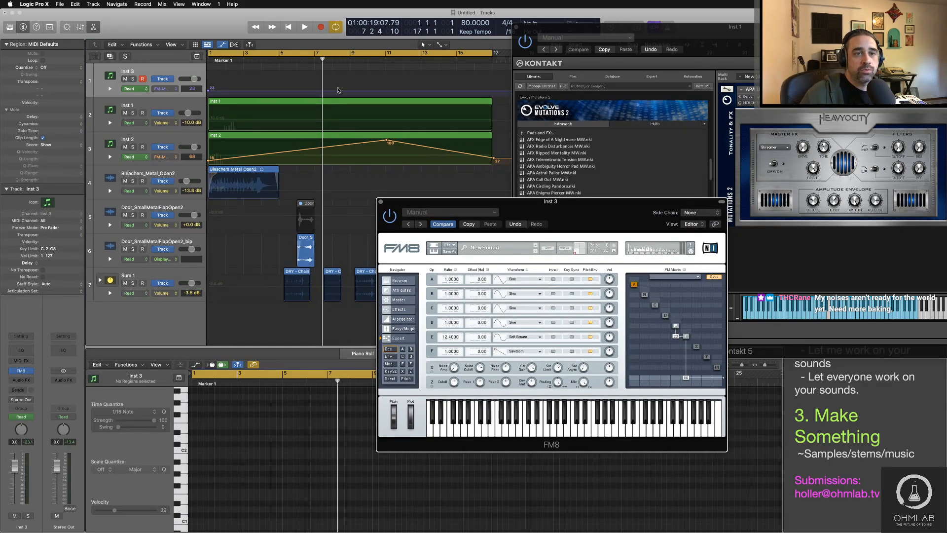
pyautogui.click(279, 91)
pyautogui.click(295, 92)
pyautogui.click(306, 92)
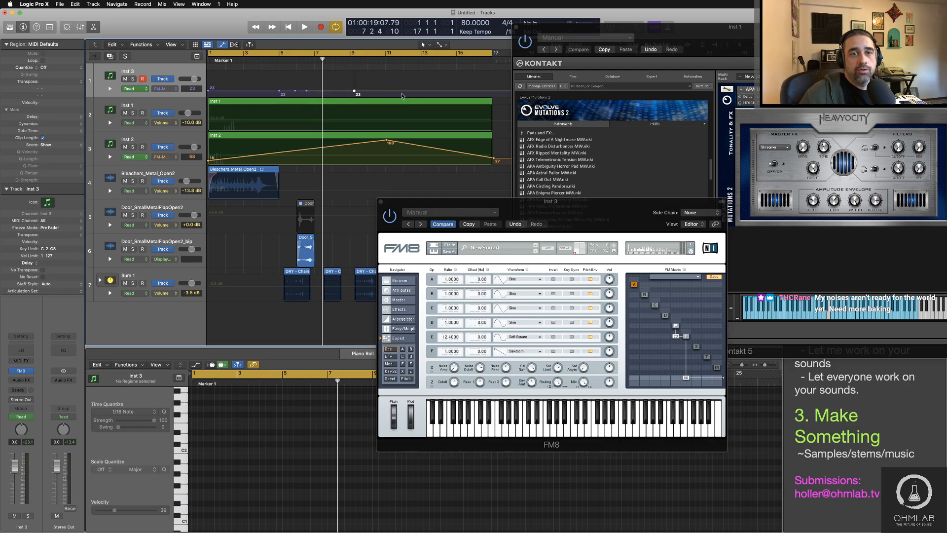
pyautogui.click(442, 91)
pyautogui.click(487, 91)
pyautogui.click(429, 91)
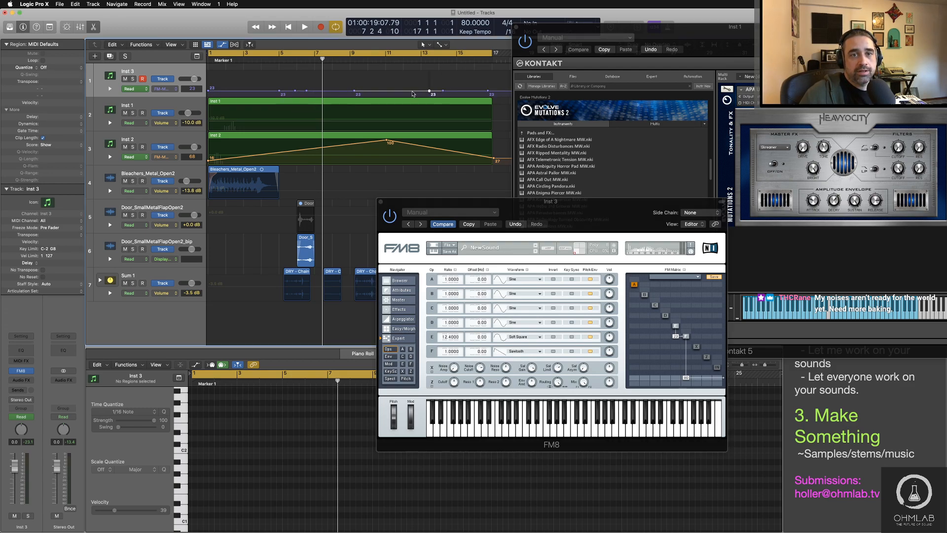
pyautogui.click(413, 91)
pyautogui.click(322, 91)
pyautogui.click(247, 92)
pyautogui.click(263, 91)
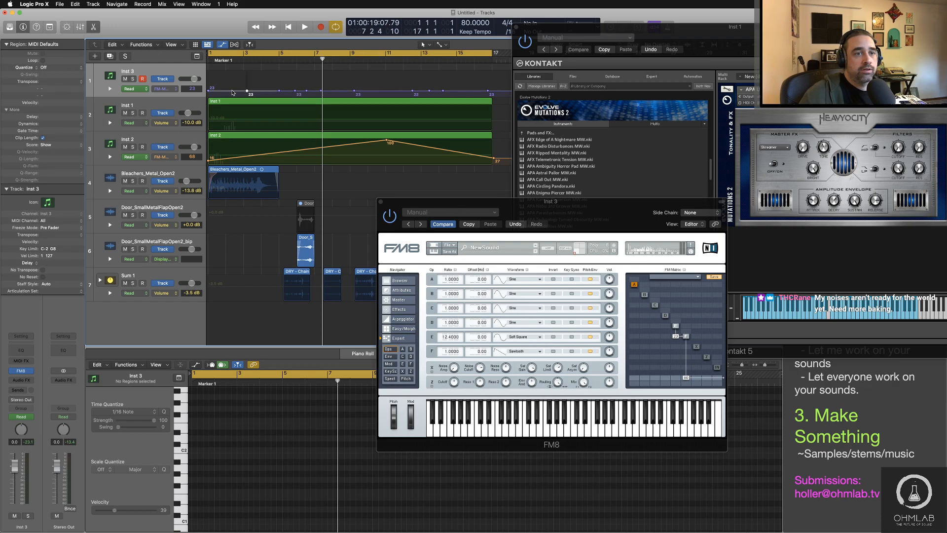
pyautogui.click(232, 92)
# Step: Shape the first half of the Inst 3 modulation lane into waves, starting at 3 and peaking at 28 just after bar 8
pyautogui.click(209, 94)
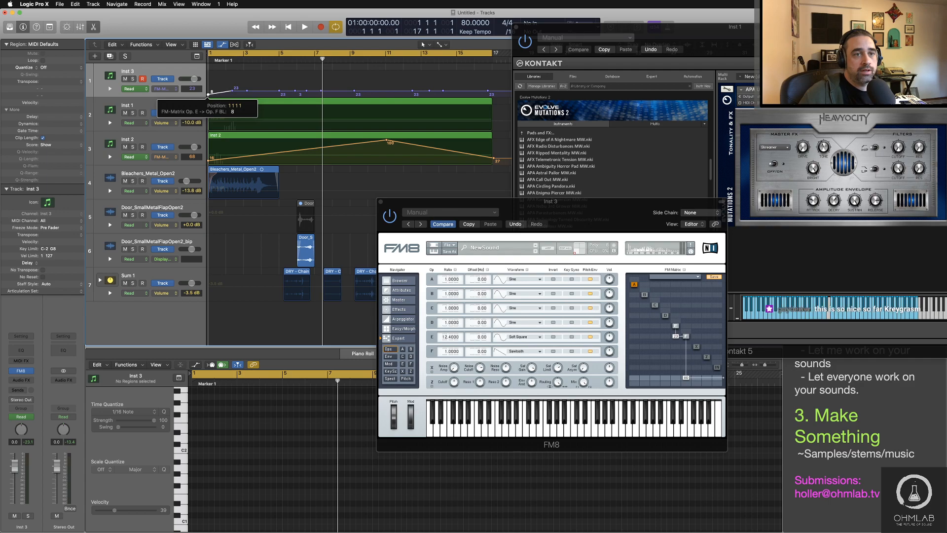
pyautogui.moveTo(208, 95); pyautogui.dragTo(232, 94)
pyautogui.moveTo(247, 90); pyautogui.dragTo(318, 92)
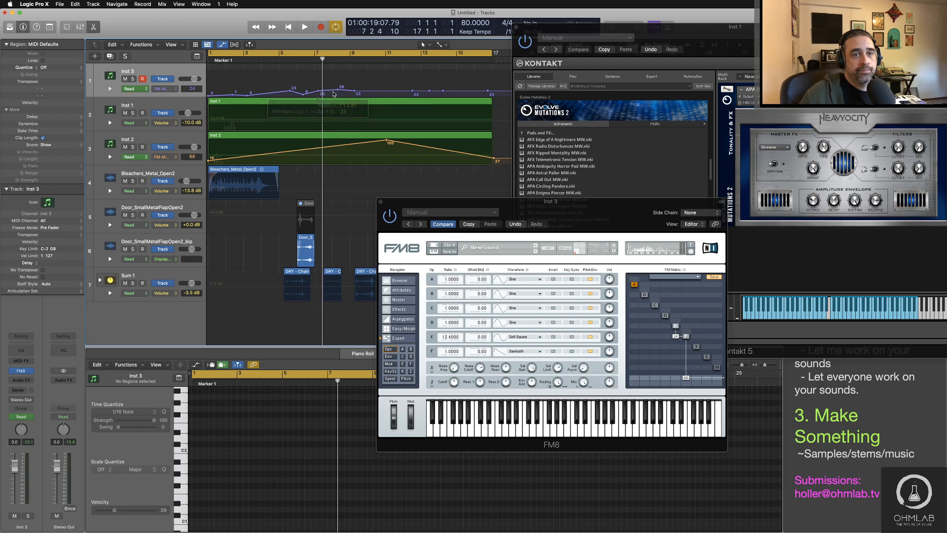
# Step: Set the Automation Curve Tool as the secondary tool and bend the early segments of the Inst 3 modulation line into smooth curves
pyautogui.click(441, 45)
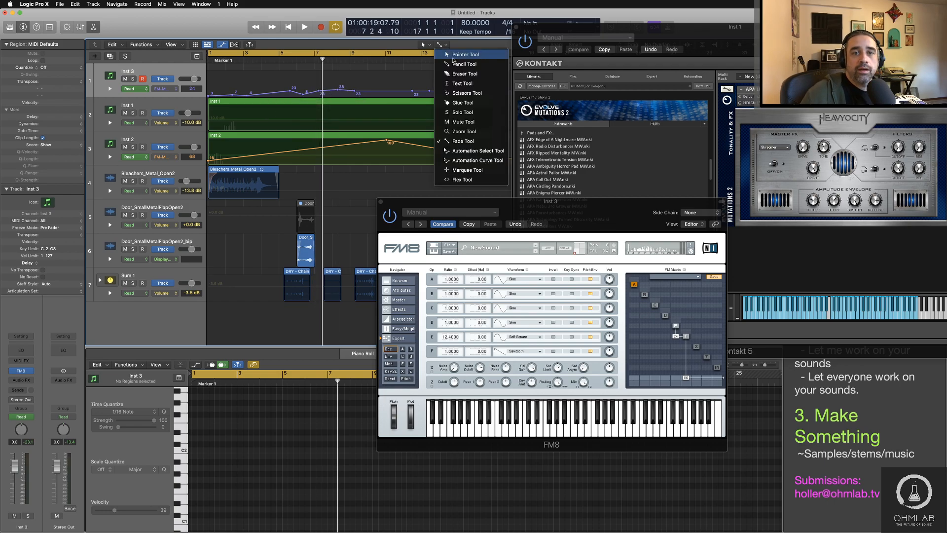
pyautogui.click(458, 161)
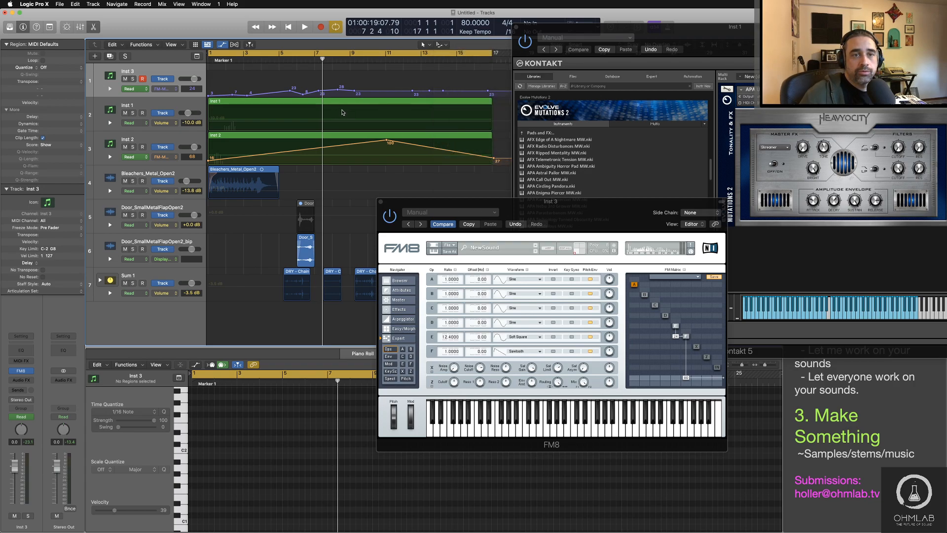
pyautogui.press('super+Down')
pyautogui.press('super+Down')
pyautogui.moveTo(221, 154); pyautogui.dragTo(345, 140)
pyautogui.click(240, 153)
# Step: Lower the modulation points near bars 12 and 16 and at bar 17, and curve the segments between them
pyautogui.moveTo(412, 139); pyautogui.dragTo(391, 147)
pyautogui.moveTo(443, 138); pyautogui.dragTo(474, 148)
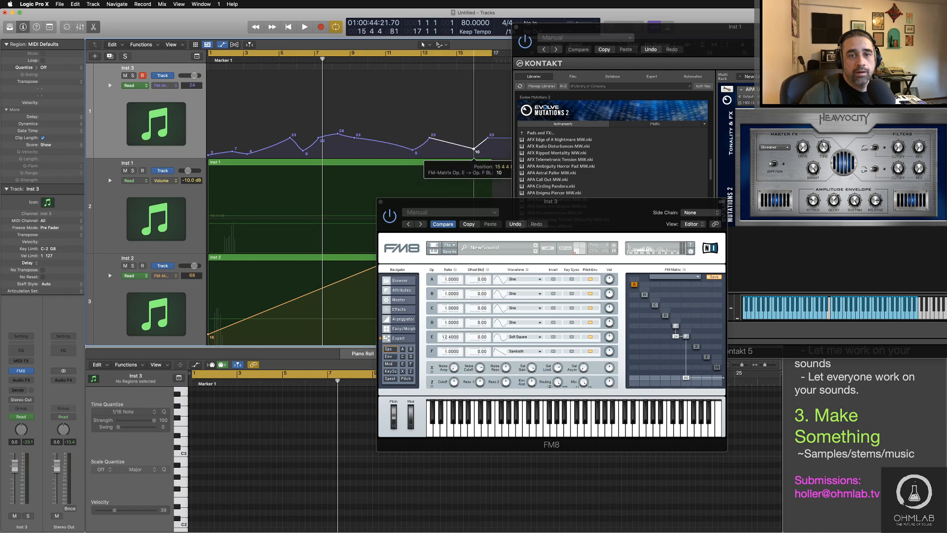
pyautogui.click(454, 148)
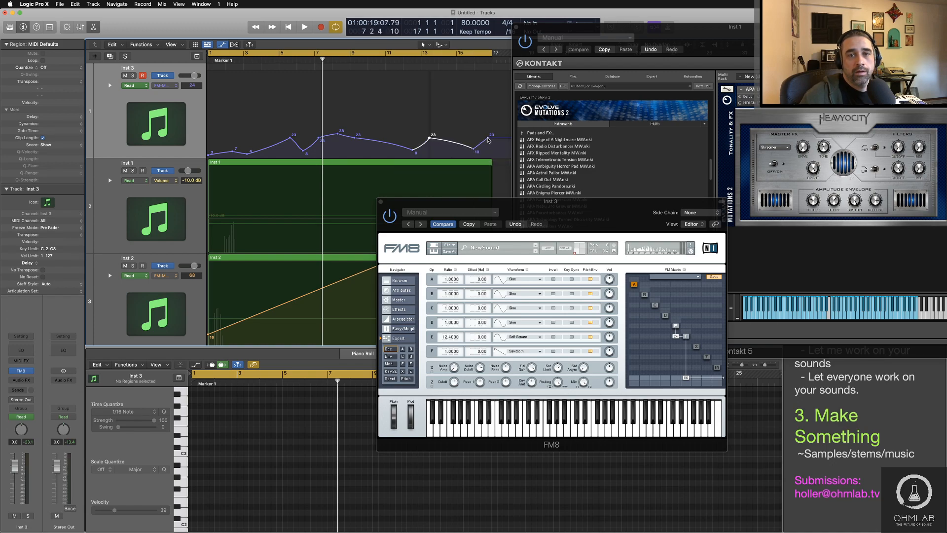
pyautogui.moveTo(488, 140); pyautogui.dragTo(488, 153)
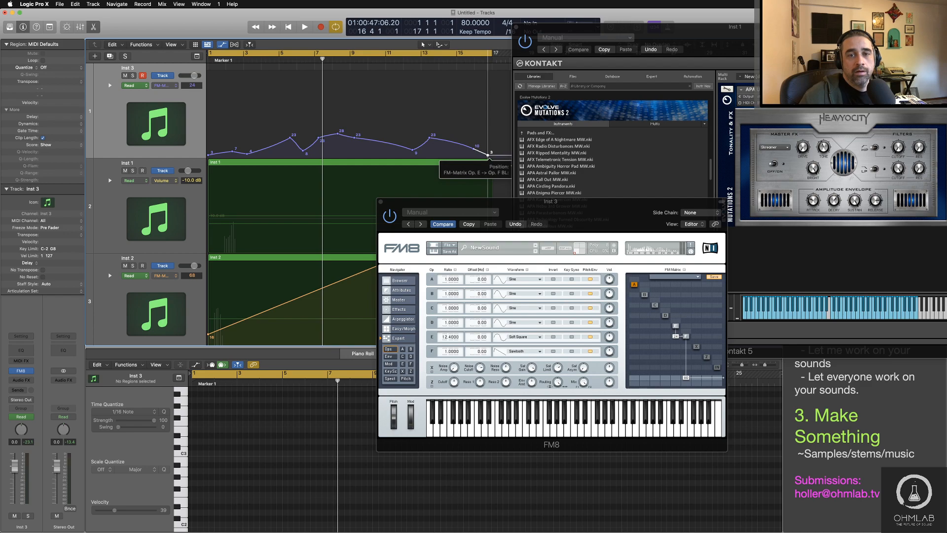
pyautogui.click(480, 157)
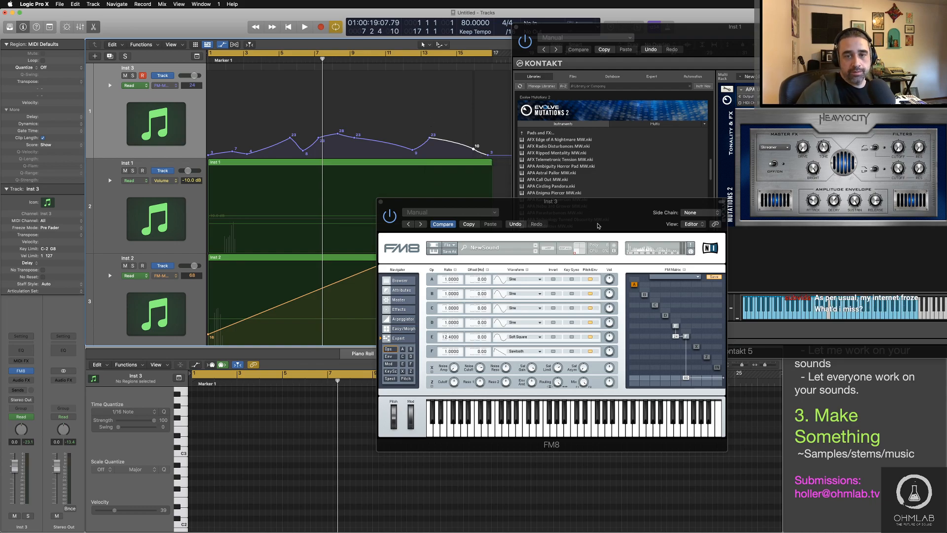
# Step: Play the arrangement to audition the FM8 sound with its modulation automation, keeping the automation lane in view
pyautogui.press('space')
pyautogui.moveTo(629, 226); pyautogui.dragTo(547, 198)
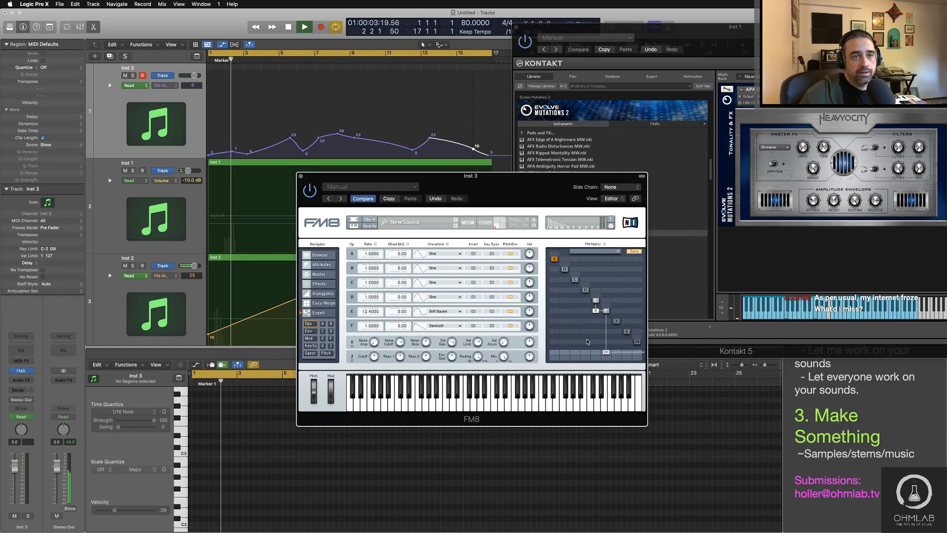
pyautogui.press('space')
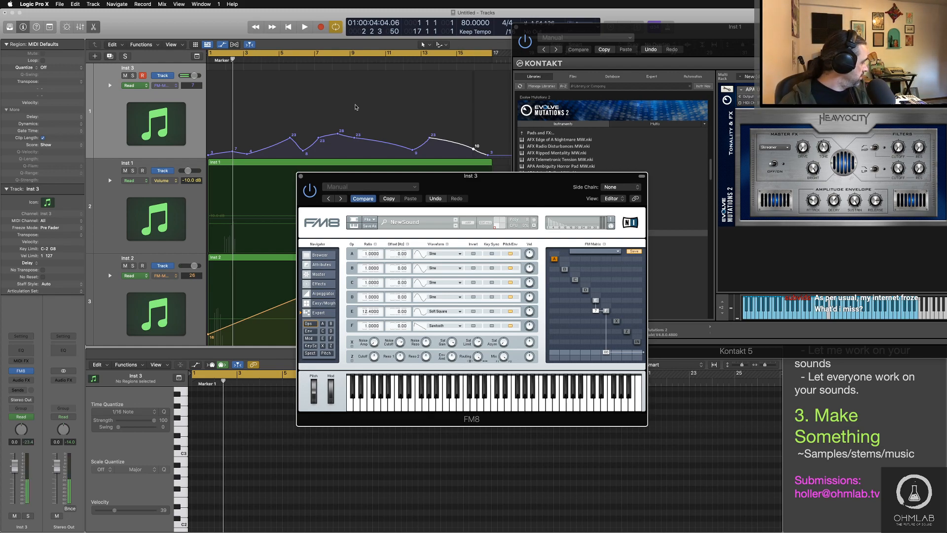
pyautogui.press('space')
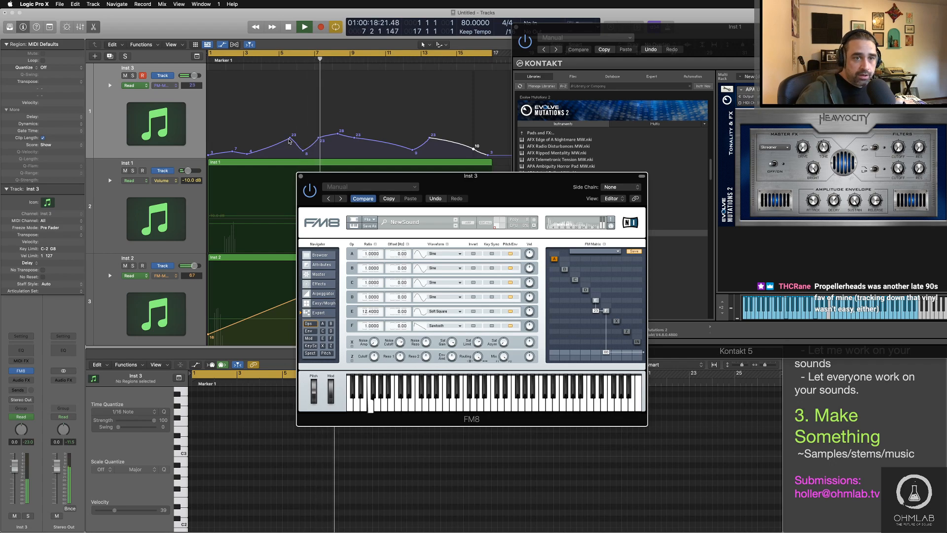
# Step: Add clusters of extra automation points on the slopes around the modulation peaks during playback, and stop playback
pyautogui.click(290, 139)
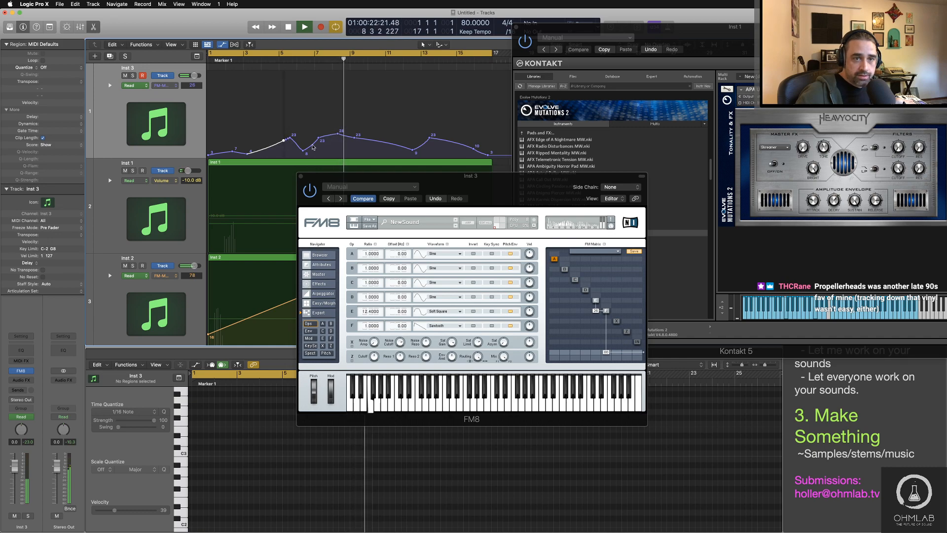
pyautogui.click(346, 137)
pyautogui.click(348, 137)
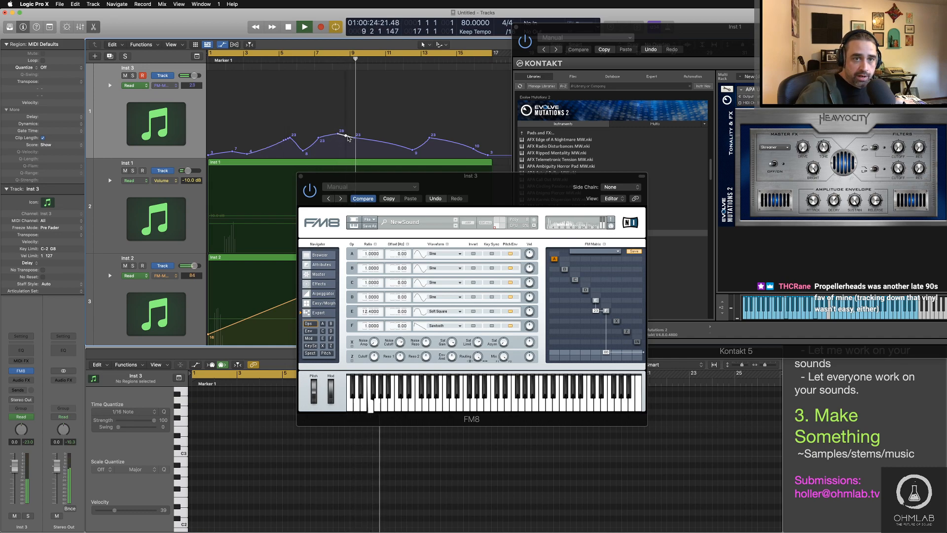
pyautogui.click(351, 137)
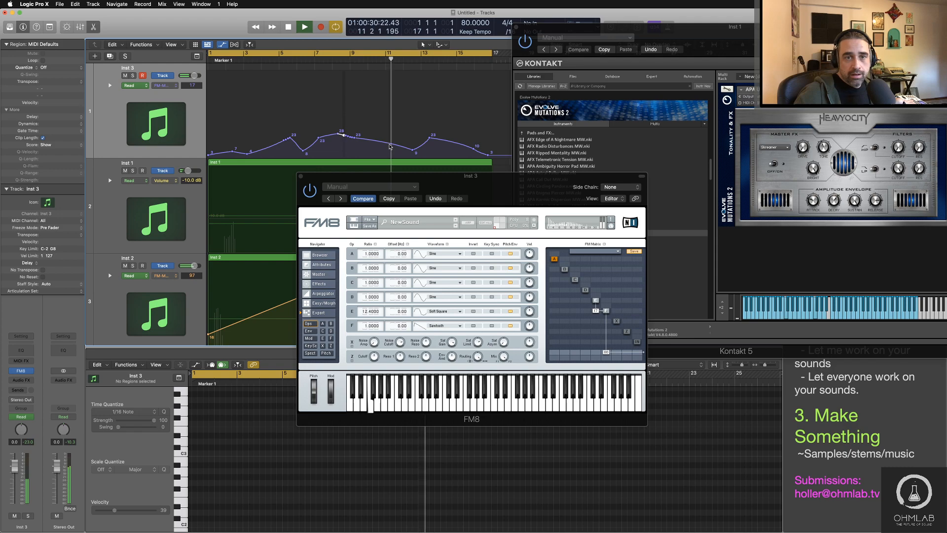
pyautogui.click(389, 145)
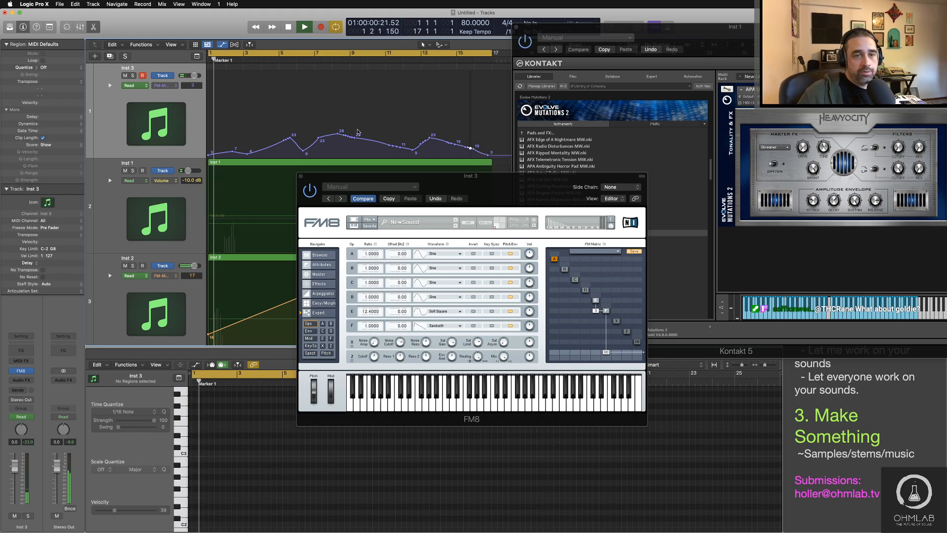
pyautogui.press('space')
# Step: Enlarge the Inst 3 automation lane and close the Kontakt and FM8 plug-in windows
pyautogui.press('super+Down')
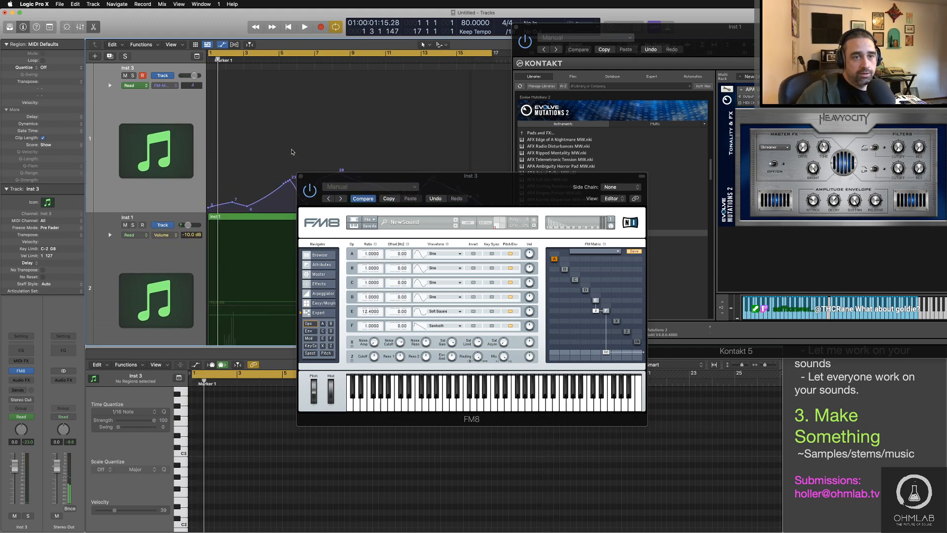
pyautogui.press('super+Down')
pyautogui.press('super+Right')
pyautogui.moveTo(377, 180); pyautogui.dragTo(378, 265)
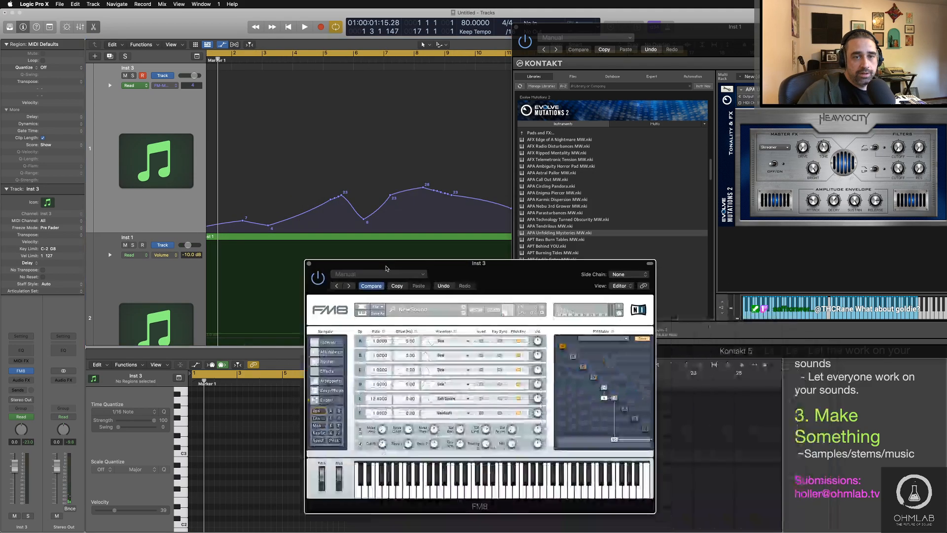
pyautogui.click(516, 28)
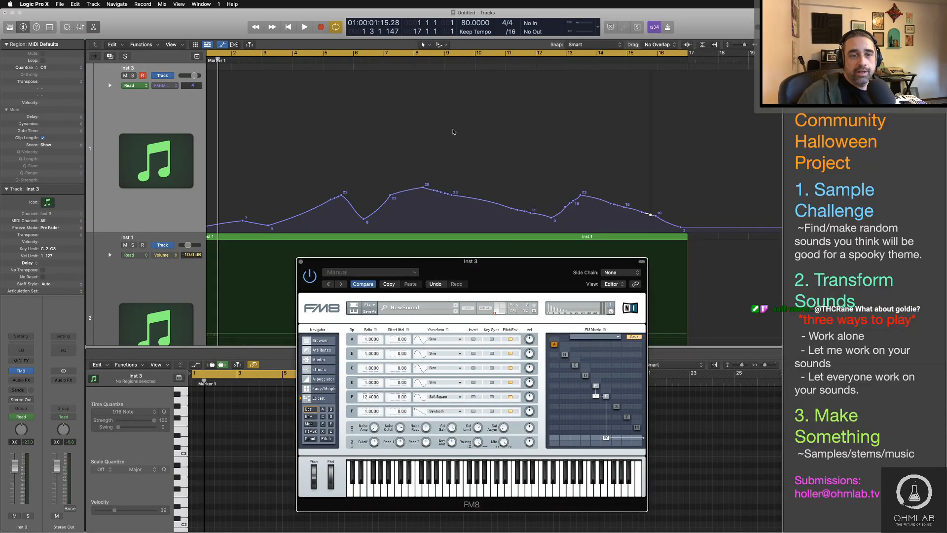
pyautogui.click(302, 262)
# Step: Pull the extra modulation points just after bar 5 into spikes of 32 and 29, and those around bar 9 into spikes of 30 and 34
pyautogui.press('super+Down')
pyautogui.press('super+Down')
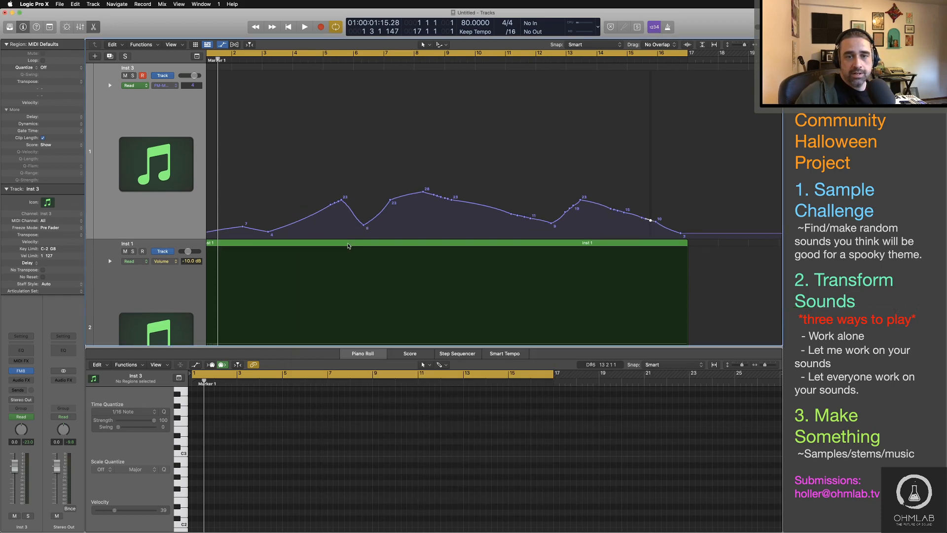
pyautogui.press('super+Right')
pyautogui.press('super+Right')
pyautogui.press('super+Right')
pyautogui.press('super+Right')
pyautogui.hscroll(-2, 351, 246)
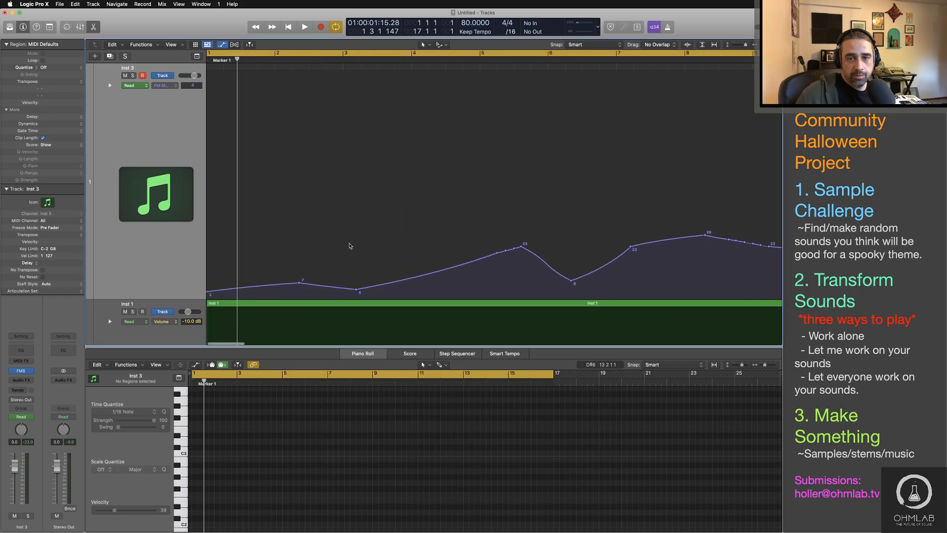
pyautogui.hscroll(7, 344, 242)
pyautogui.hscroll(5, 343, 243)
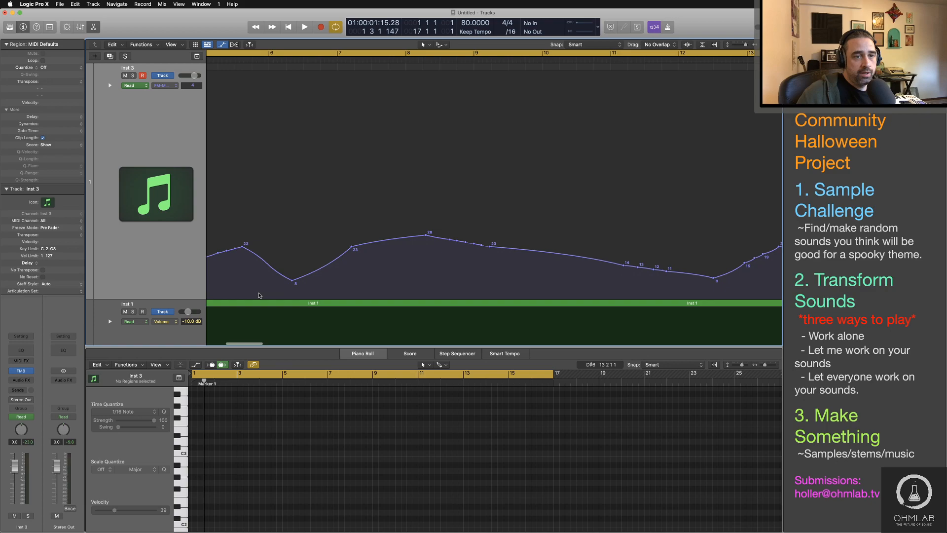
pyautogui.hscroll(-2, 302, 254)
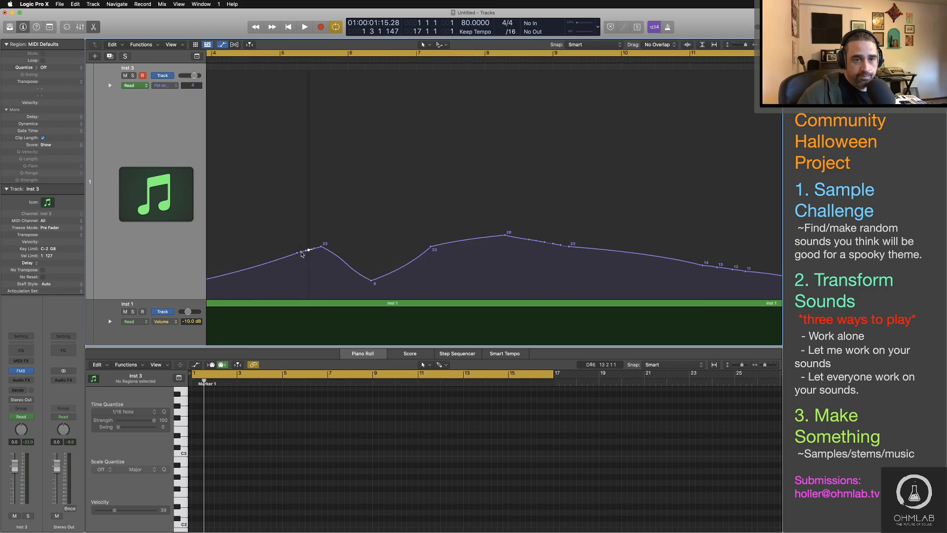
pyautogui.moveTo(300, 251)
pyautogui.mouseDown()
pyautogui.moveTo(301, 224)
pyautogui.moveTo(298, 253)
pyautogui.moveTo(311, 233)
pyautogui.moveTo(314, 251)
pyautogui.mouseUp()
pyautogui.click(313, 250)
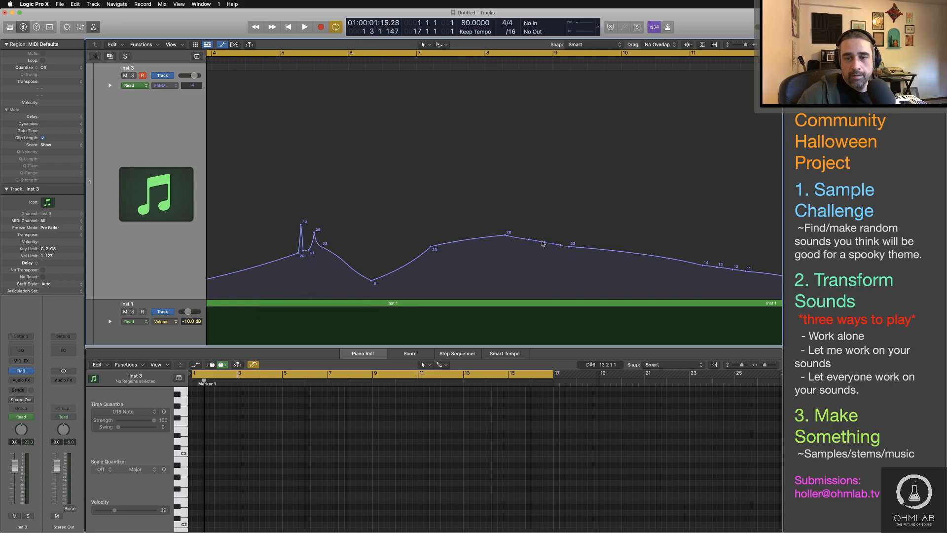
pyautogui.moveTo(535, 242); pyautogui.dragTo(560, 220)
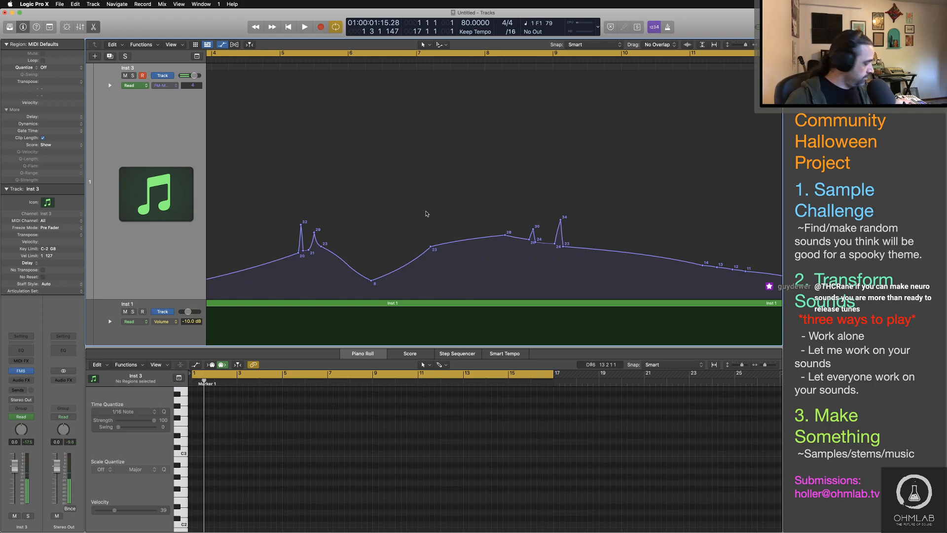
# Step: Play the arrangement through the new modulation spikes to audition how they affect the FM8 sound
pyautogui.press('space')
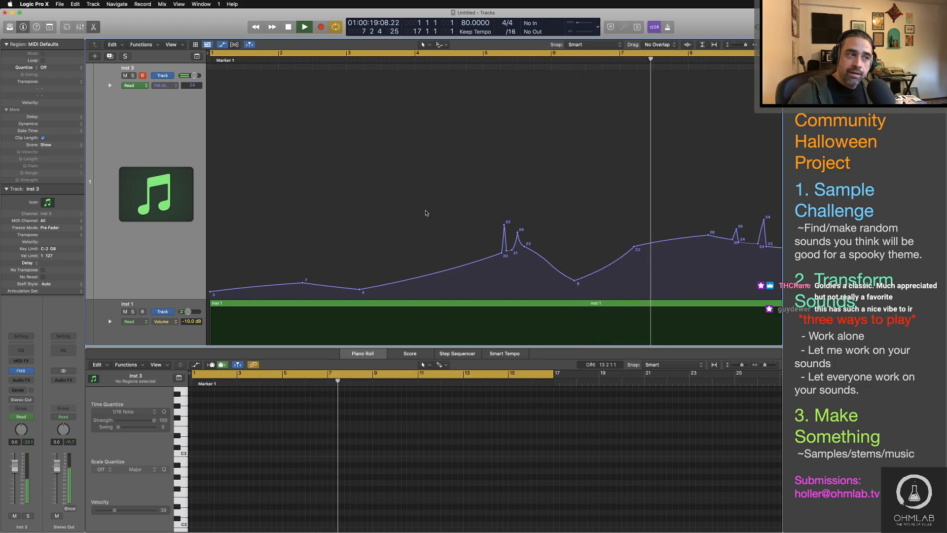
pyautogui.hscroll(5, 493, 215)
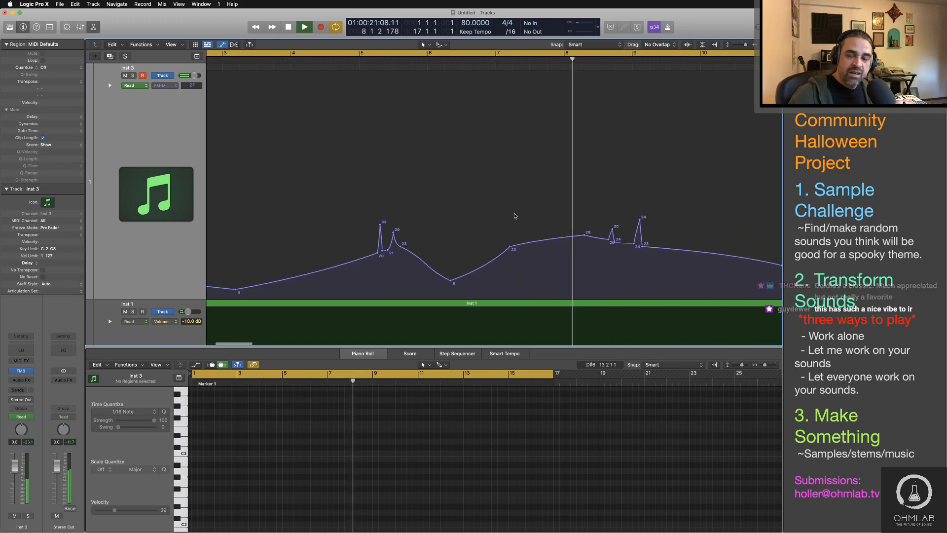
pyautogui.hscroll(3, 515, 216)
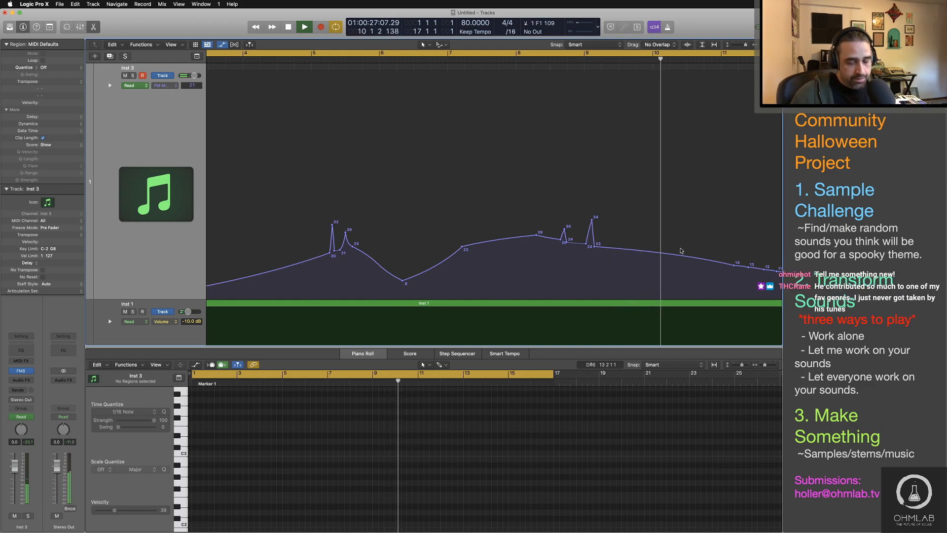
pyautogui.press('space')
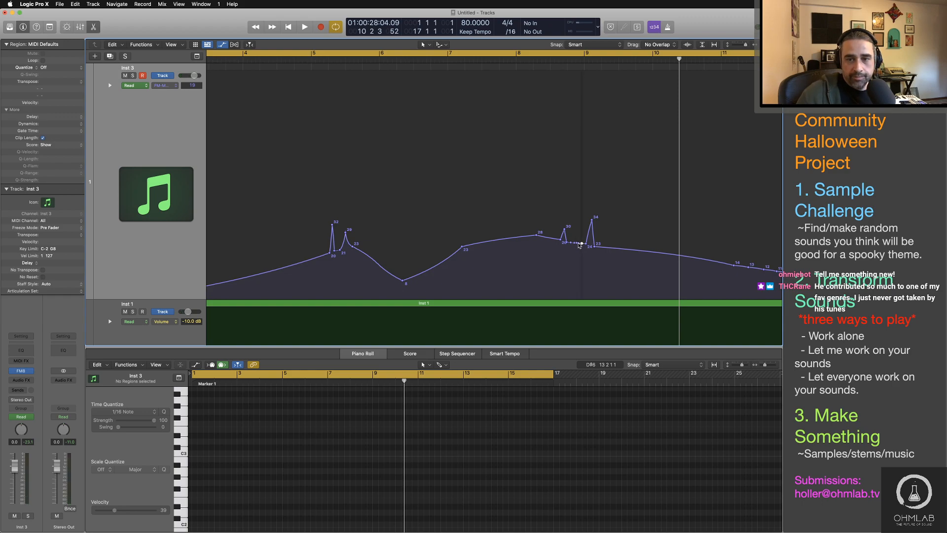
# Step: Pull points near bar 9 into extra spikes of 28 and 30, and points after bar 5 into spikes of 37, 32 and 25
pyautogui.moveTo(579, 243)
pyautogui.mouseDown()
pyautogui.moveTo(578, 228)
pyautogui.moveTo(568, 243)
pyautogui.moveTo(589, 235)
pyautogui.moveTo(593, 245)
pyautogui.moveTo(564, 239)
pyautogui.mouseUp()
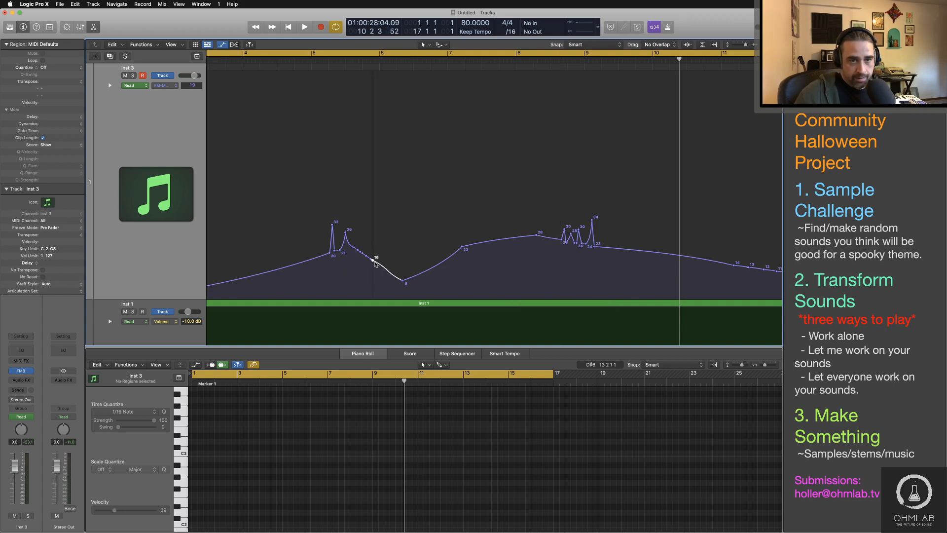
pyautogui.moveTo(359, 252); pyautogui.dragTo(357, 248)
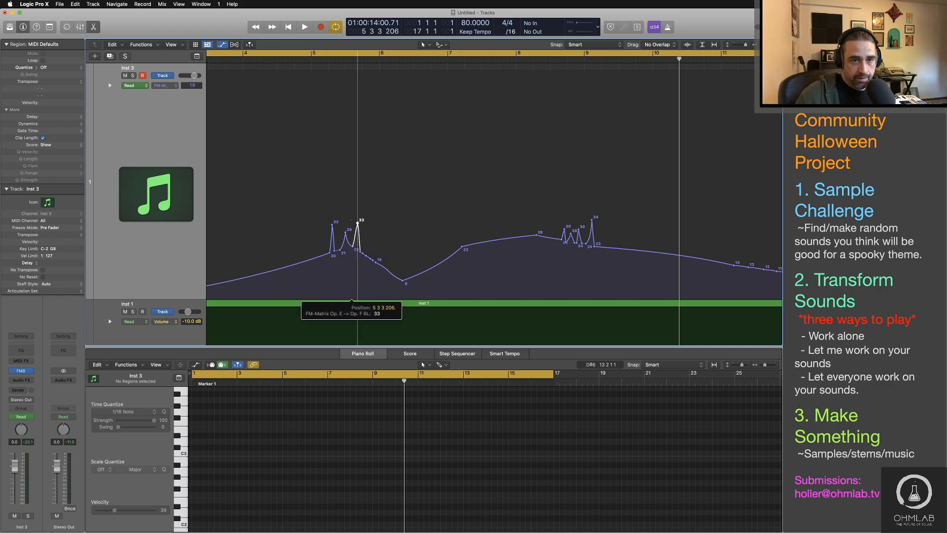
pyautogui.moveTo(358, 223); pyautogui.dragTo(358, 214)
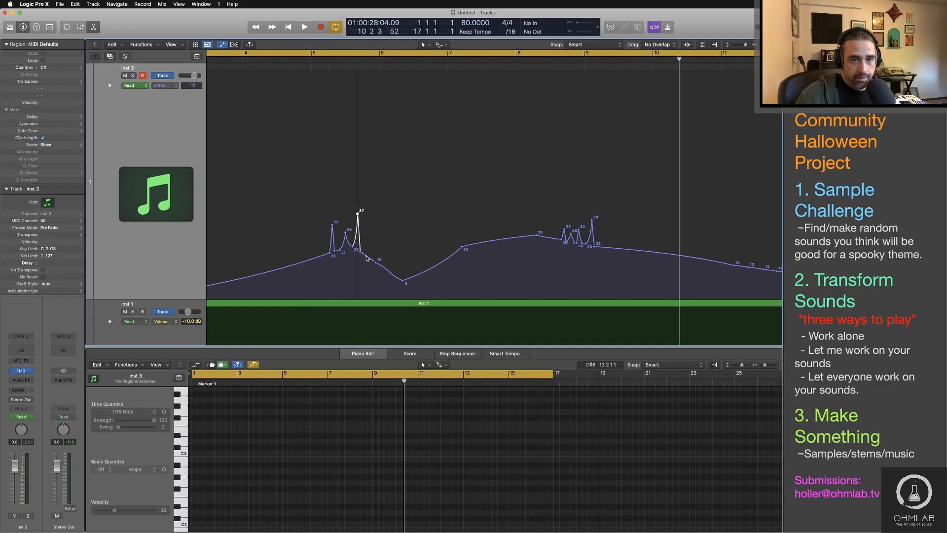
pyautogui.moveTo(366, 254); pyautogui.dragTo(366, 244)
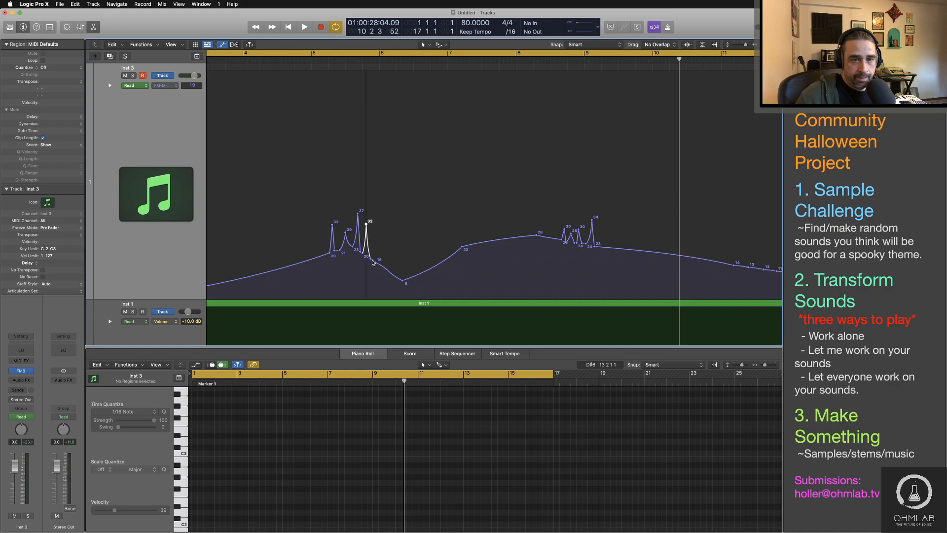
pyautogui.moveTo(373, 260); pyautogui.dragTo(373, 240)
pyautogui.click(372, 259)
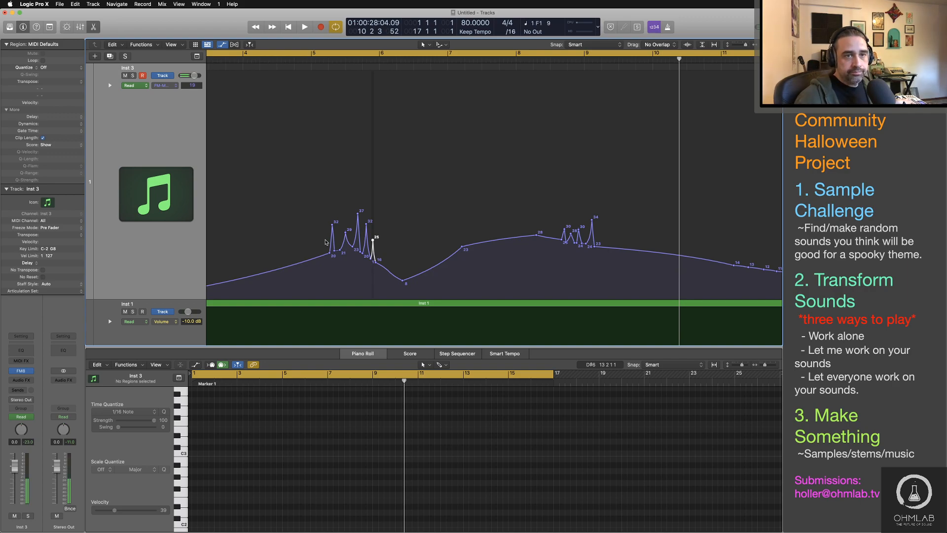
# Step: Play the arrangement through both spike clusters to audition the modulation, and stop playback just before bar 10
pyautogui.press('space')
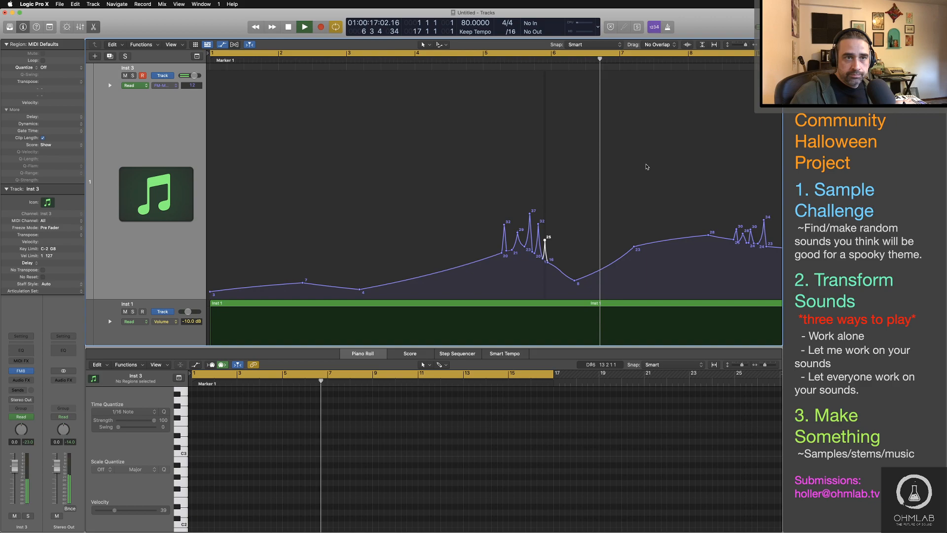
pyautogui.hscroll(5, 647, 167)
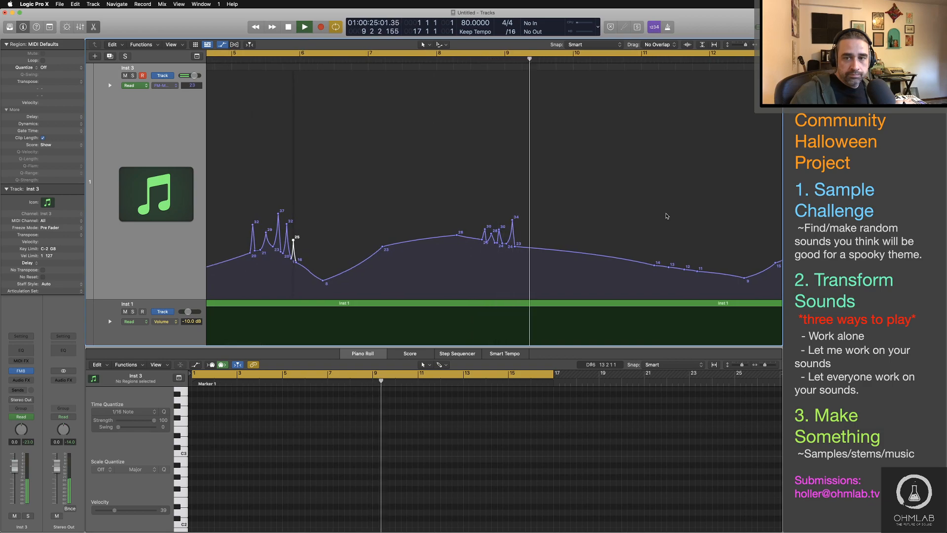
pyautogui.press('space')
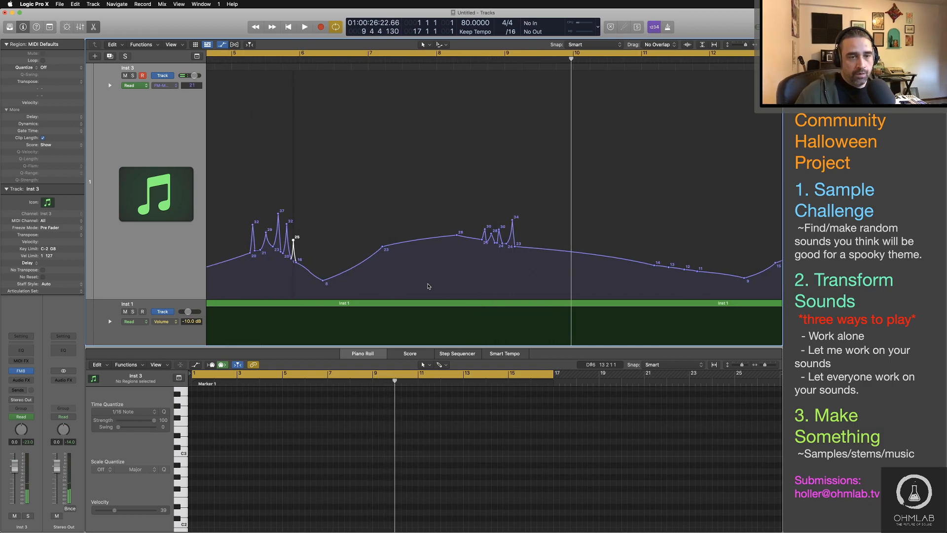
# Step: Move the modulation points around bar 9 closer together to make that spike cluster tighter and its last peak narrower
pyautogui.keyDown('alt'); pyautogui.scroll(6, 278, 268); pyautogui.keyUp('alt')
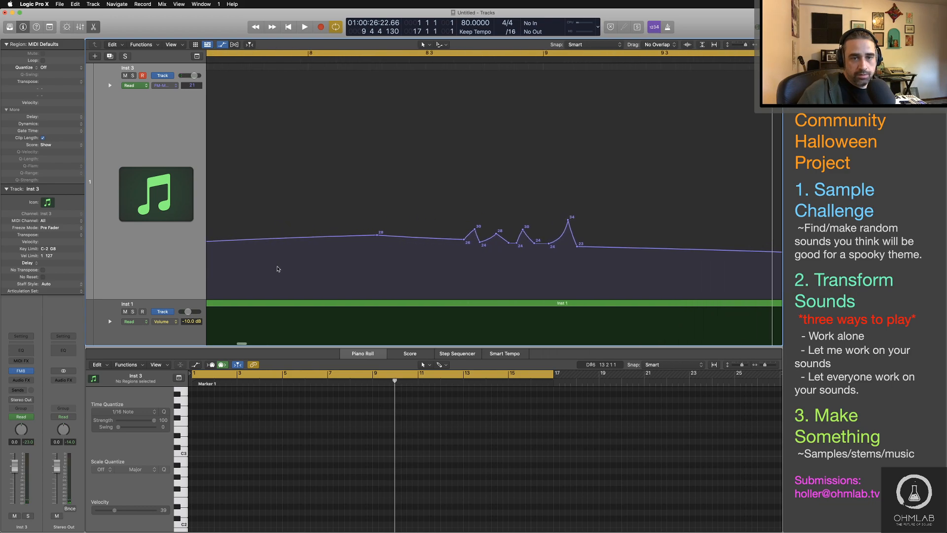
pyautogui.hscroll(-2, 277, 269)
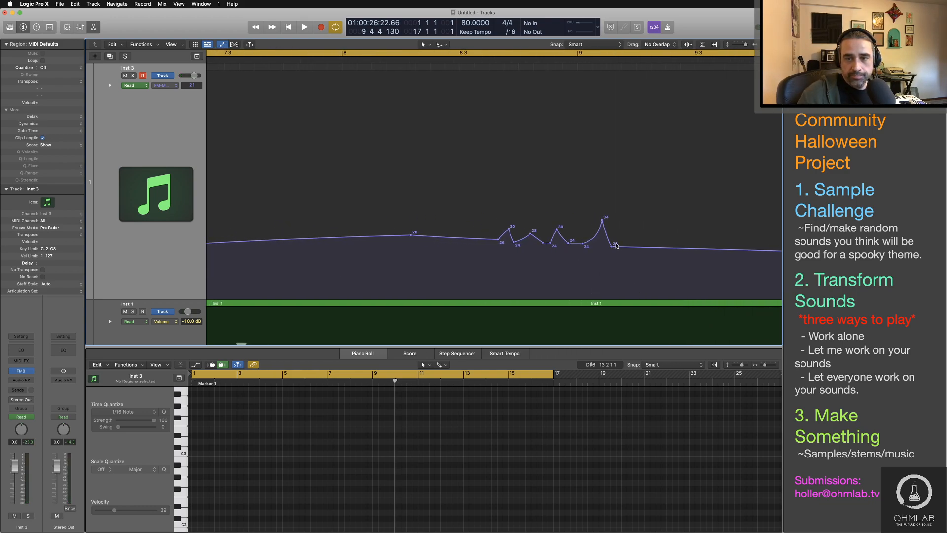
pyautogui.moveTo(583, 211); pyautogui.dragTo(522, 237)
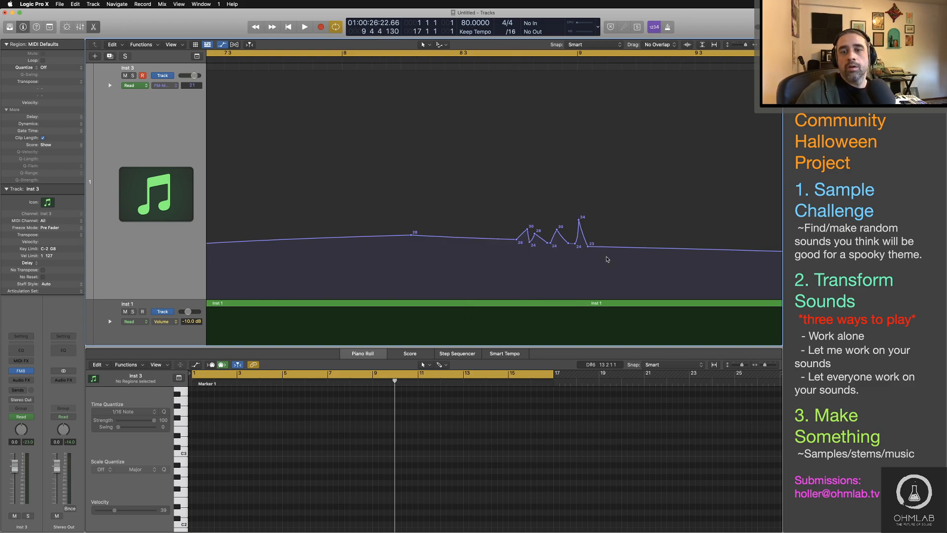
# Step: Shift the 37 spike after bar 5 earlier, toward 5 3, and pull its neighbouring points in to narrow the spikes
pyautogui.press('super+Left')
pyautogui.press('super+Left')
pyautogui.press('super+Left')
pyautogui.press('super+Left')
pyautogui.press('super+Left')
pyautogui.press('super+Left')
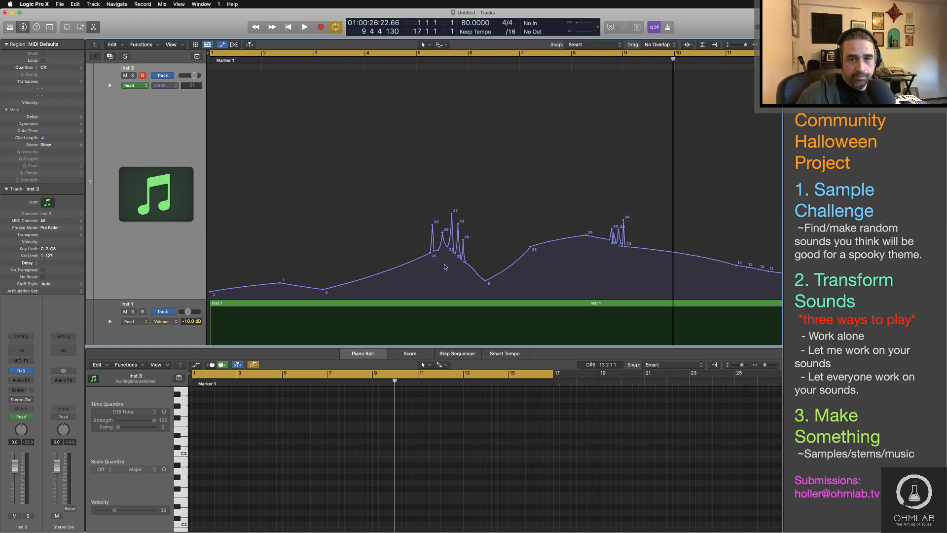
pyautogui.click(442, 59)
pyautogui.press('super+Right')
pyautogui.press('super+Right')
pyautogui.press('super+Right')
pyautogui.press('super+Right')
pyautogui.press('super+Right')
pyautogui.press('super+Right')
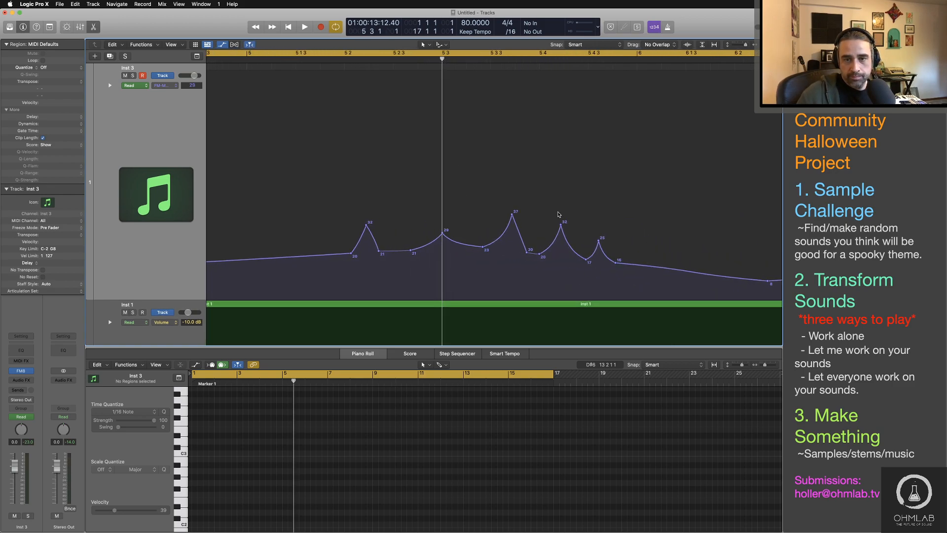
pyautogui.moveTo(489, 190); pyautogui.dragTo(657, 307)
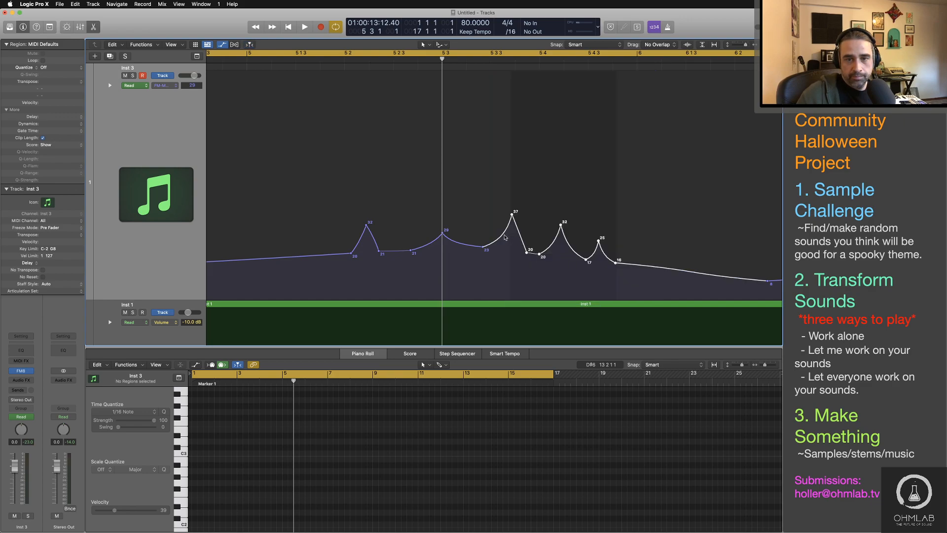
pyautogui.moveTo(504, 237); pyautogui.dragTo(471, 237)
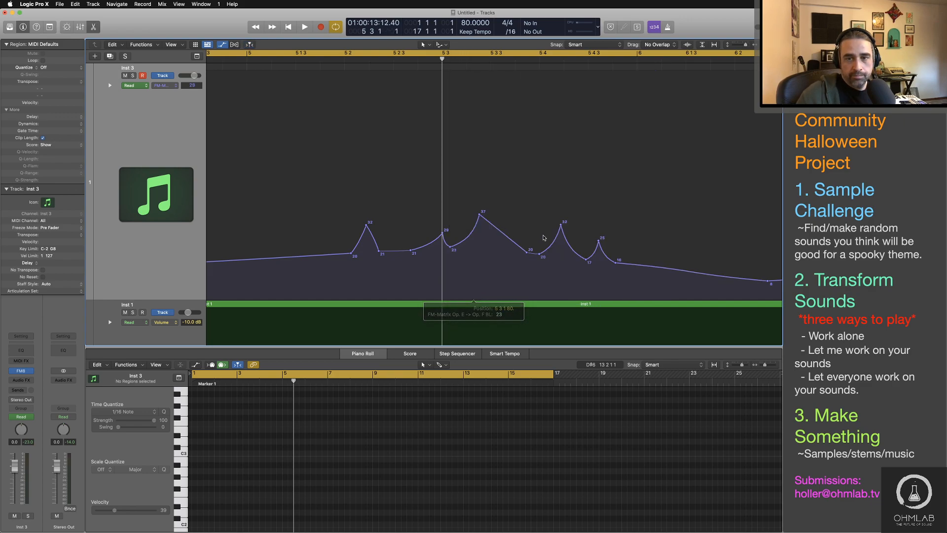
pyautogui.moveTo(553, 242); pyautogui.dragTo(545, 241)
pyautogui.moveTo(527, 253); pyautogui.dragTo(476, 246)
# Step: Shape sharp modulation spikes of 41, 43 and 37 before 5 3, replacing the wide first peak of the cluster
pyautogui.moveTo(409, 252); pyautogui.dragTo(404, 201)
pyautogui.click(398, 252)
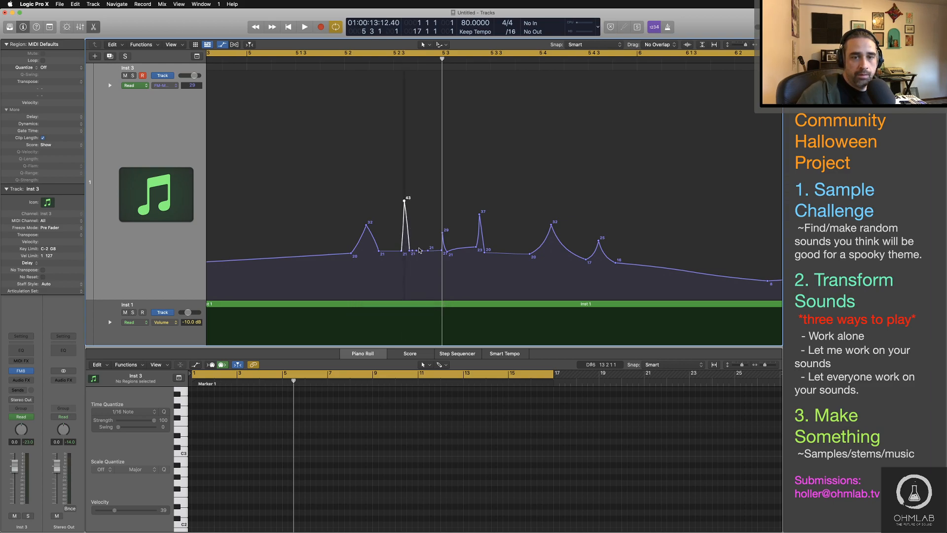
pyautogui.moveTo(417, 251)
pyautogui.mouseDown()
pyautogui.moveTo(417, 212)
pyautogui.moveTo(405, 249)
pyautogui.mouseUp()
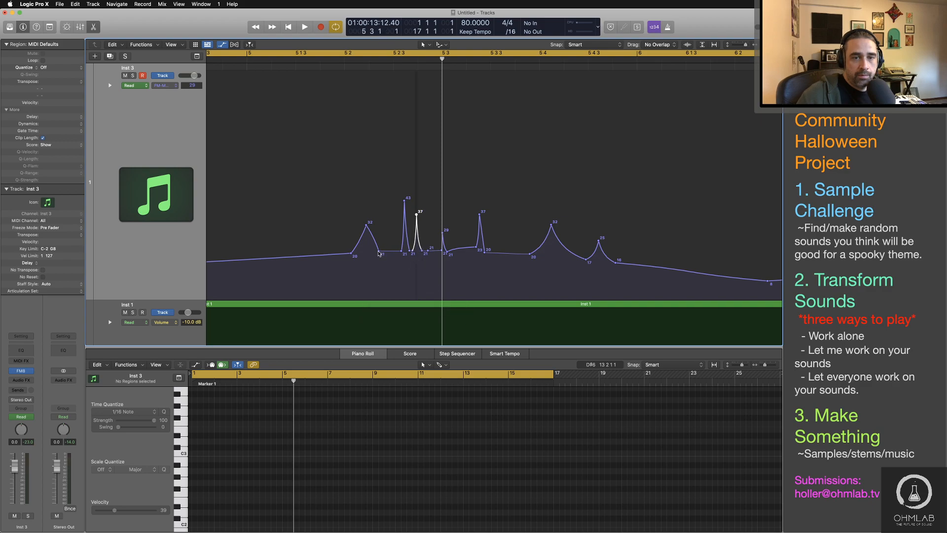
pyautogui.moveTo(379, 252); pyautogui.dragTo(387, 254)
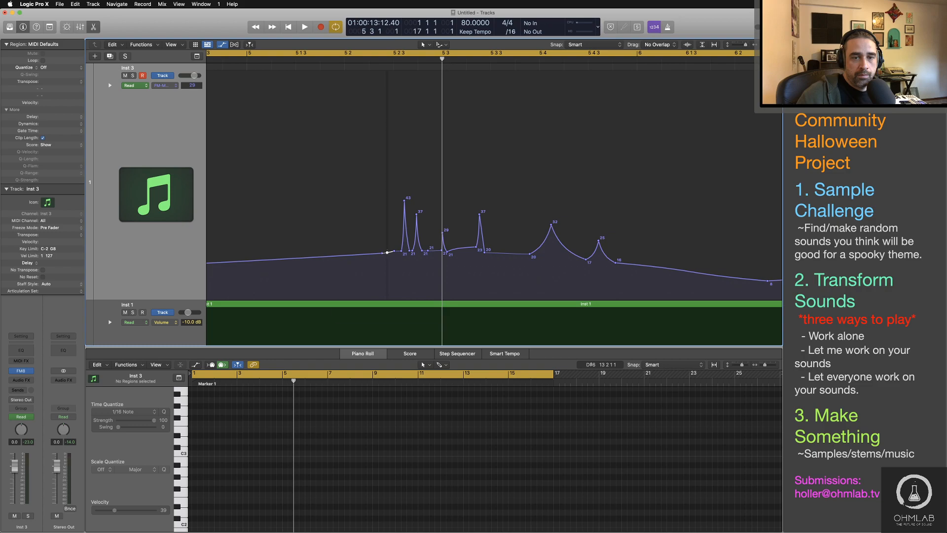
pyautogui.moveTo(387, 253)
pyautogui.mouseDown()
pyautogui.moveTo(387, 205)
pyautogui.moveTo(382, 253)
pyautogui.mouseUp()
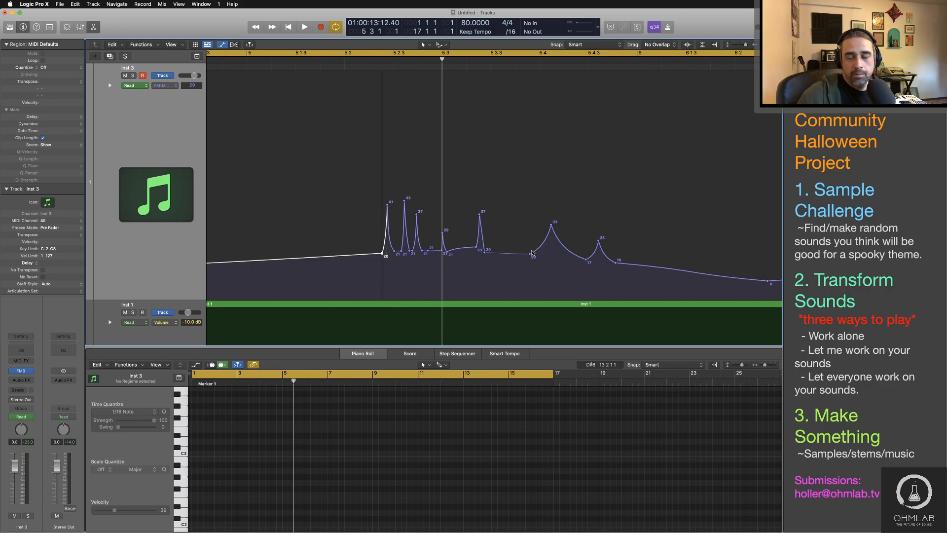
# Step: Audition the tightened modulation spikes by playing from before bar 5, skip ahead to before bar 9, and stop playback
pyautogui.press('super+Left')
pyautogui.press('super+Left')
pyautogui.press('super+Left')
pyautogui.press('super+Left')
pyautogui.press('super+Left')
pyautogui.press('super+Left')
pyautogui.press('super+Left')
pyautogui.press('super+Left')
pyautogui.press('super+Left')
pyautogui.press('super+Left')
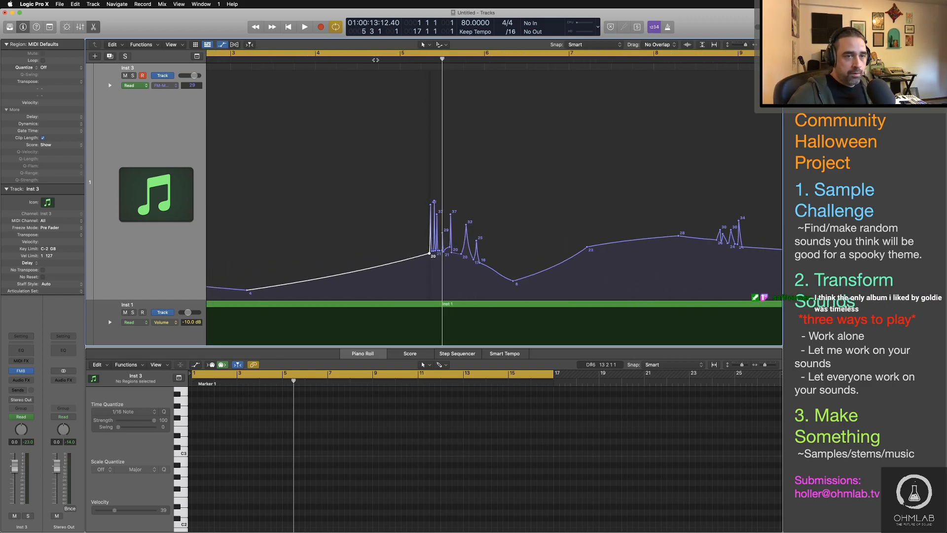
pyautogui.click(377, 59)
pyautogui.press('space')
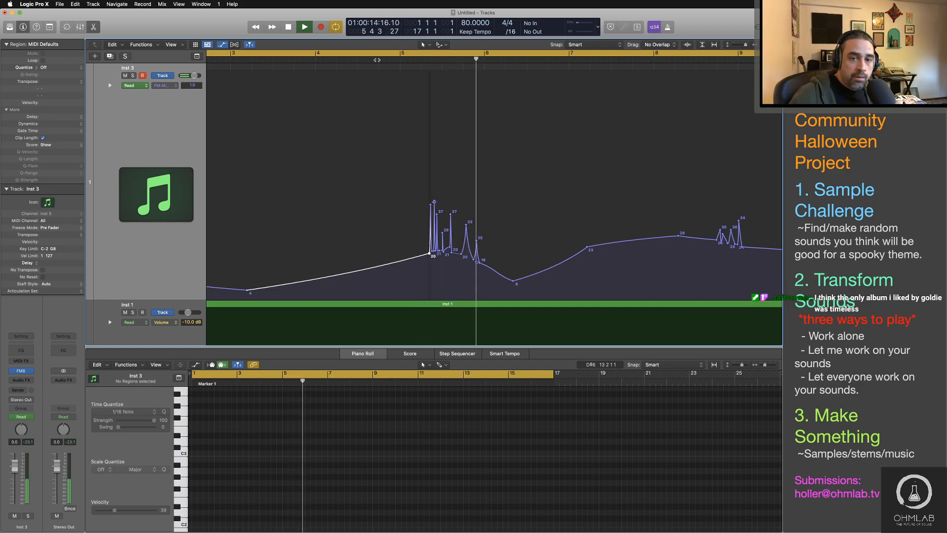
pyautogui.click(697, 60)
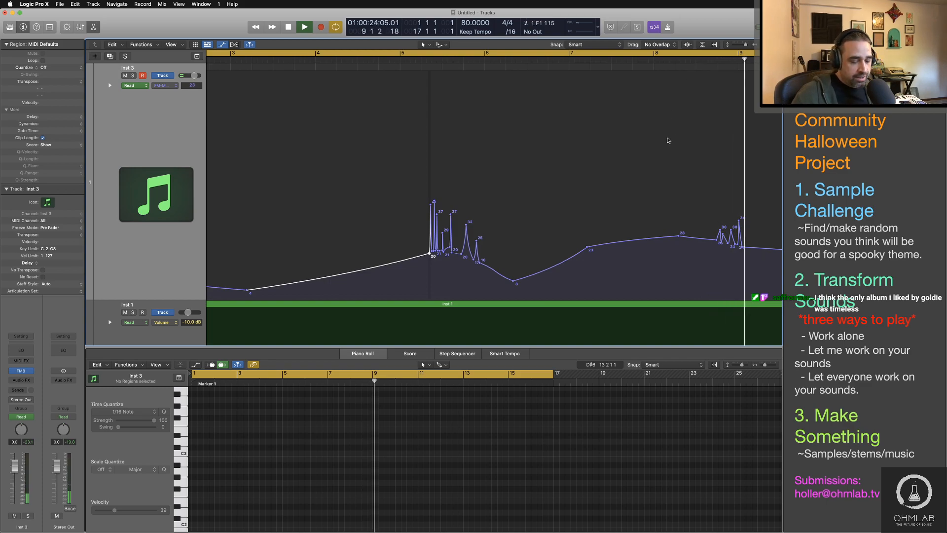
pyautogui.press('space')
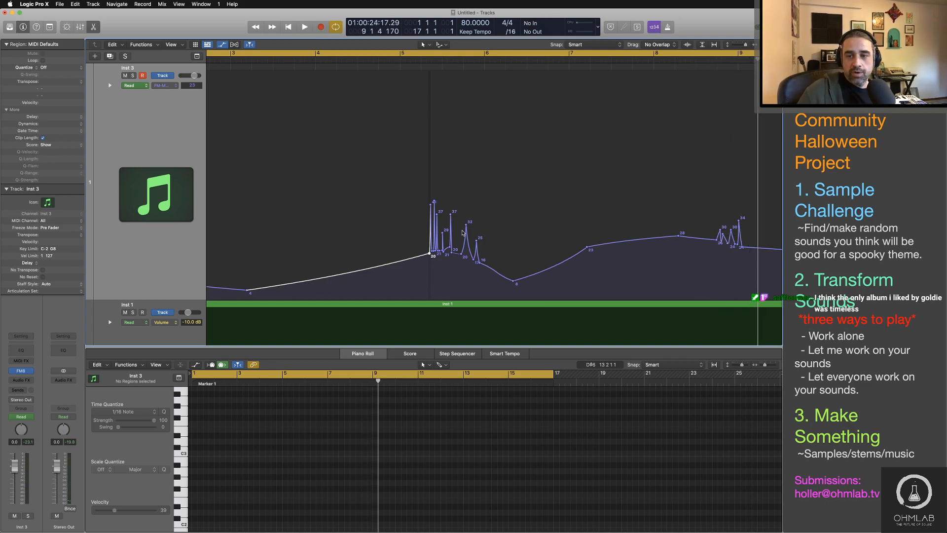
# Step: Add a dense row of automation points on the slope between bars 11 and 12, and pull the first ones into spikes of 34, 26 and 36
pyautogui.hscroll(10, 463, 230)
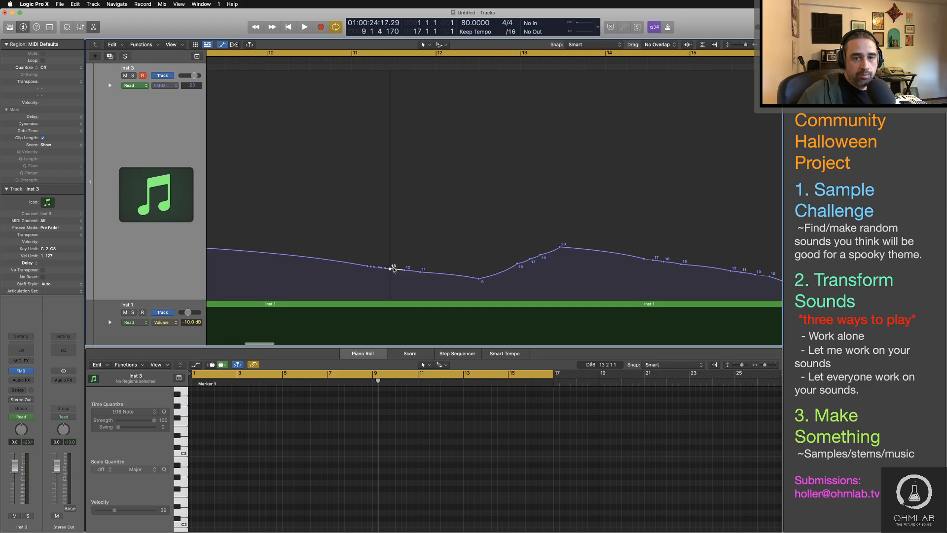
pyautogui.moveTo(394, 269); pyautogui.dragTo(412, 273)
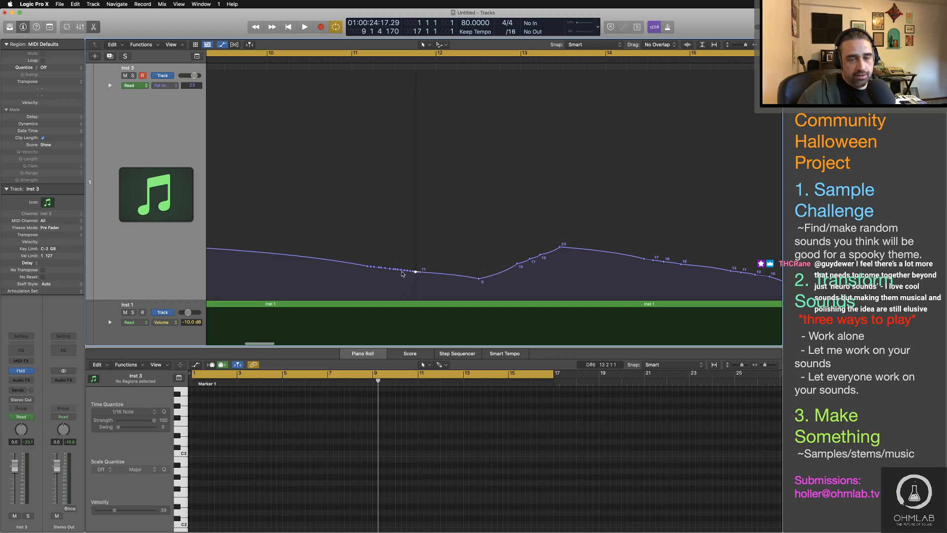
pyautogui.press('super+Right')
pyautogui.press('super+Right')
pyautogui.press('super+Right')
pyautogui.hscroll(8, 384, 273)
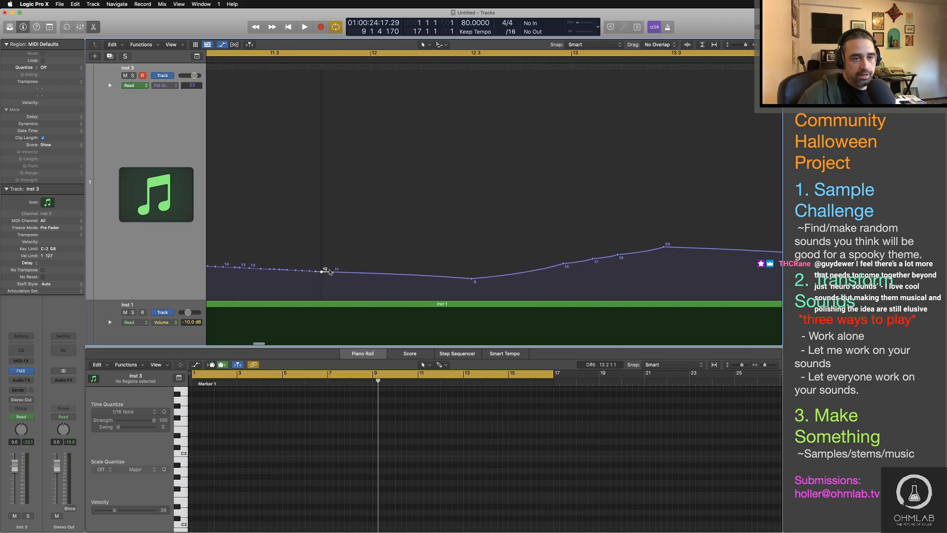
pyautogui.hscroll(-3, 328, 272)
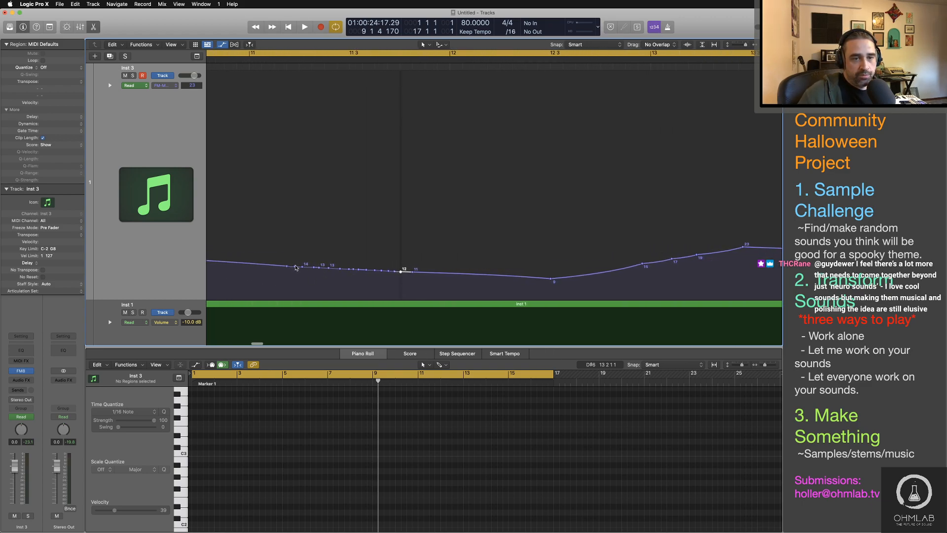
pyautogui.moveTo(296, 268); pyautogui.dragTo(294, 221)
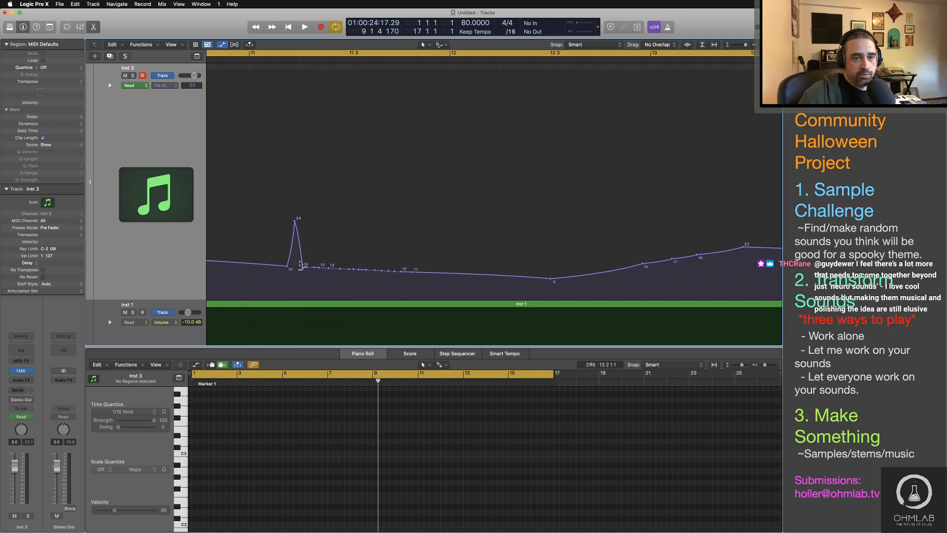
pyautogui.moveTo(299, 263); pyautogui.dragTo(341, 216)
pyautogui.keyDown('super'); pyautogui.click(291, 260); pyautogui.keyUp('super')
pyautogui.moveTo(338, 253); pyautogui.dragTo(334, 269)
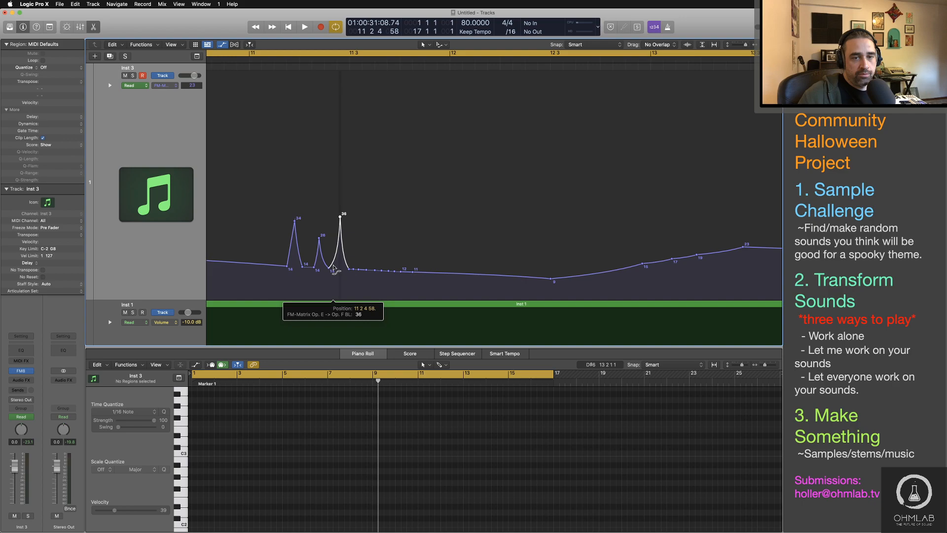
# Step: Pull the remaining points of the row before bar 12 into spikes of 24, 32, 26, 20 and 31
pyautogui.moveTo(353, 269); pyautogui.dragTo(384, 268)
pyautogui.moveTo(379, 257)
pyautogui.mouseDown()
pyautogui.moveTo(374, 278)
pyautogui.moveTo(394, 253)
pyautogui.mouseUp()
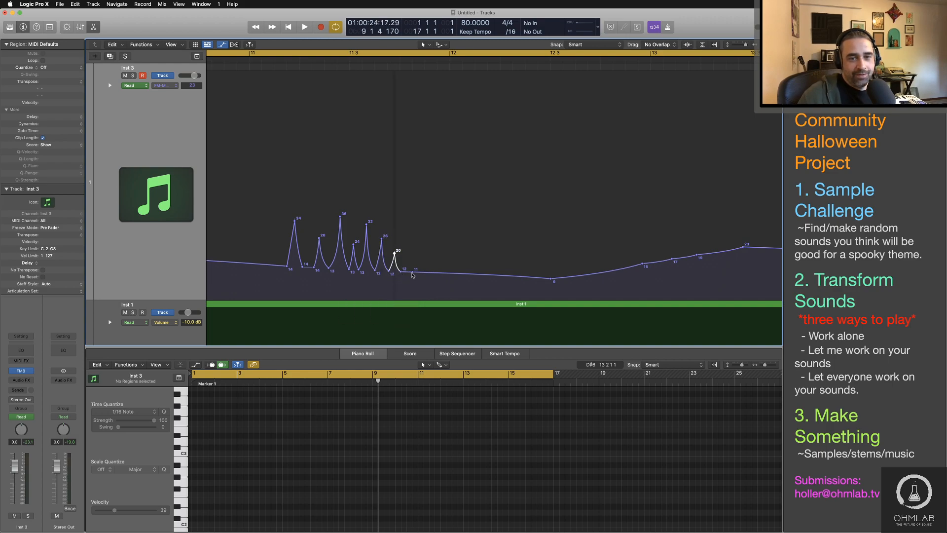
pyautogui.moveTo(401, 271); pyautogui.dragTo(401, 226)
pyautogui.moveTo(405, 254); pyautogui.dragTo(404, 277)
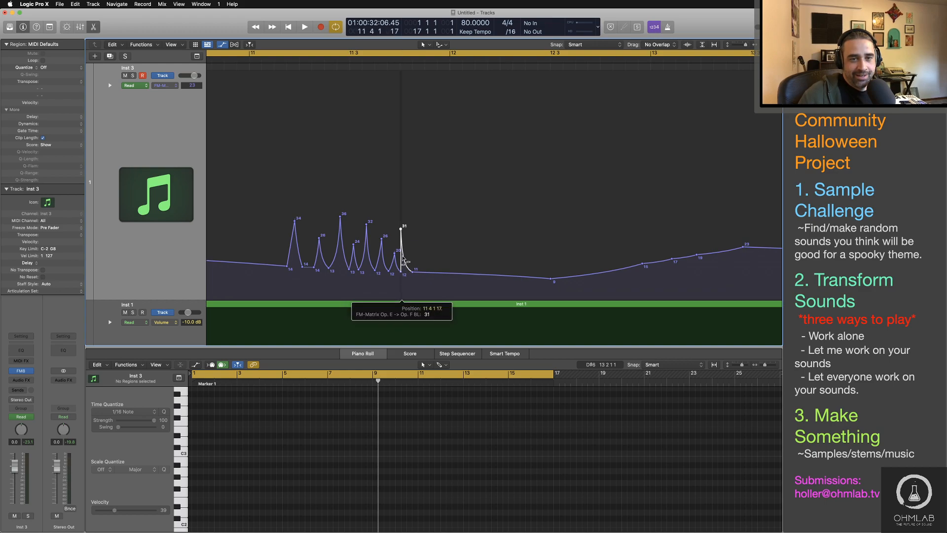
# Step: Play from just before bar 11 through the new spike cluster to audition it, and stop playback after bar 12
pyautogui.scroll(-5, 281, 224)
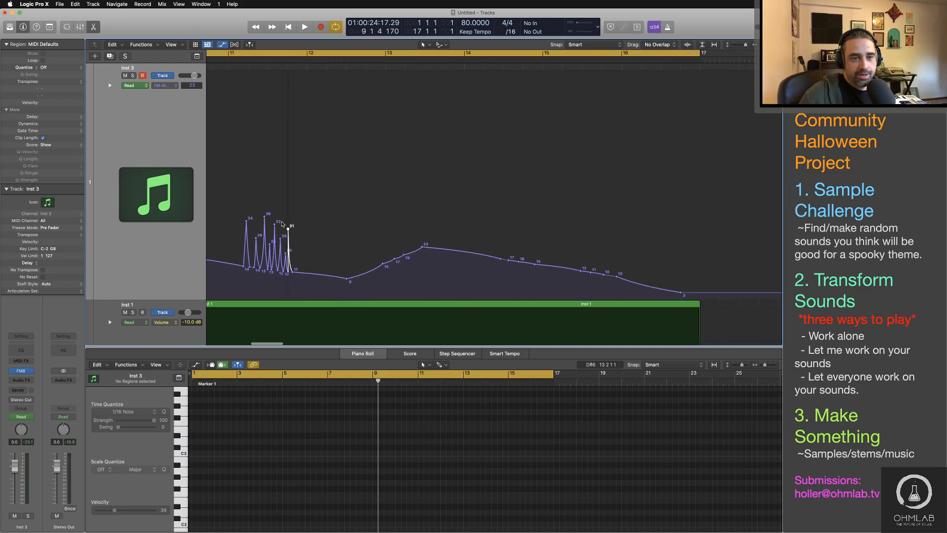
pyautogui.hscroll(-5, 283, 224)
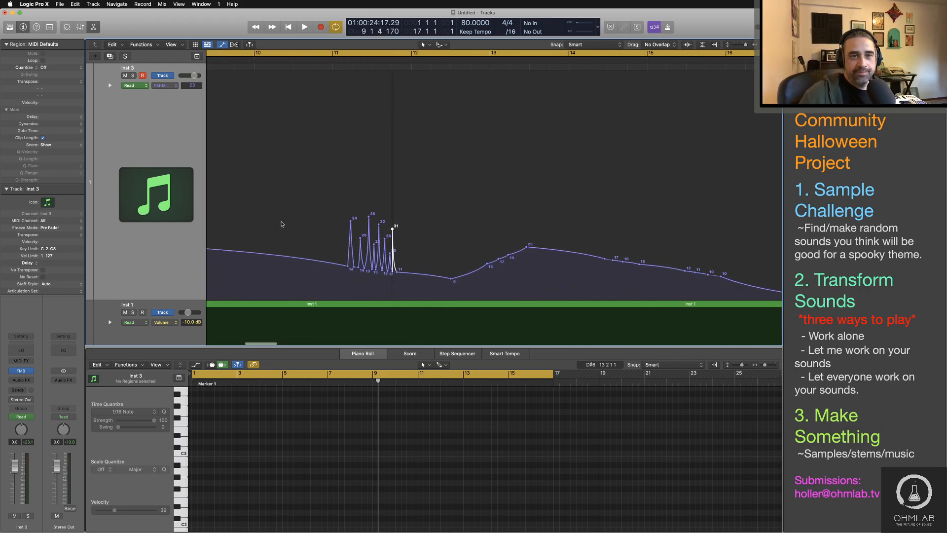
pyautogui.click(347, 61)
pyautogui.press('space')
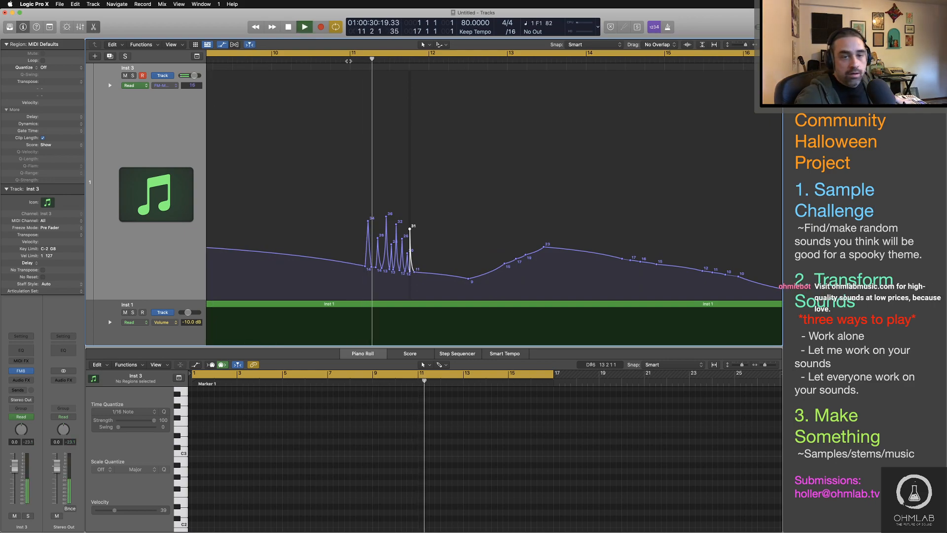
pyautogui.press('space')
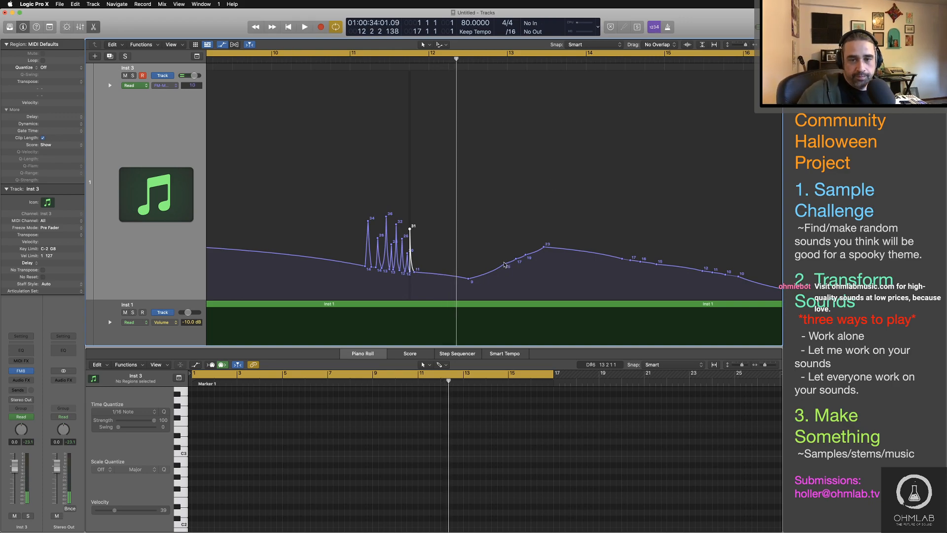
# Step: Raise a point on the rise after bar 13 to 21, and add a dense row of automation points on the slope leading up to bar 15
pyautogui.moveTo(504, 265); pyautogui.dragTo(525, 250)
pyautogui.hscroll(6, 469, 265)
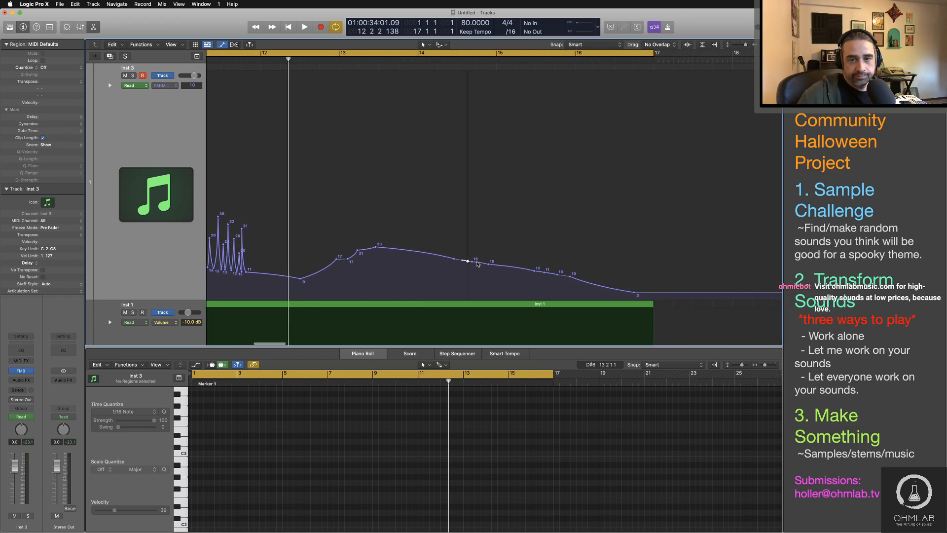
pyautogui.press('super+Right')
pyautogui.press('super+Right')
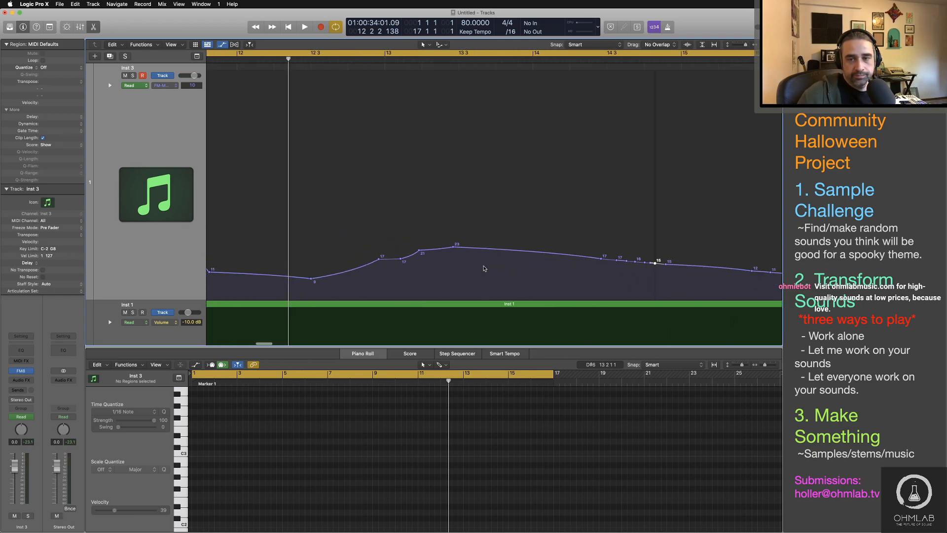
pyautogui.hscroll(6, 484, 268)
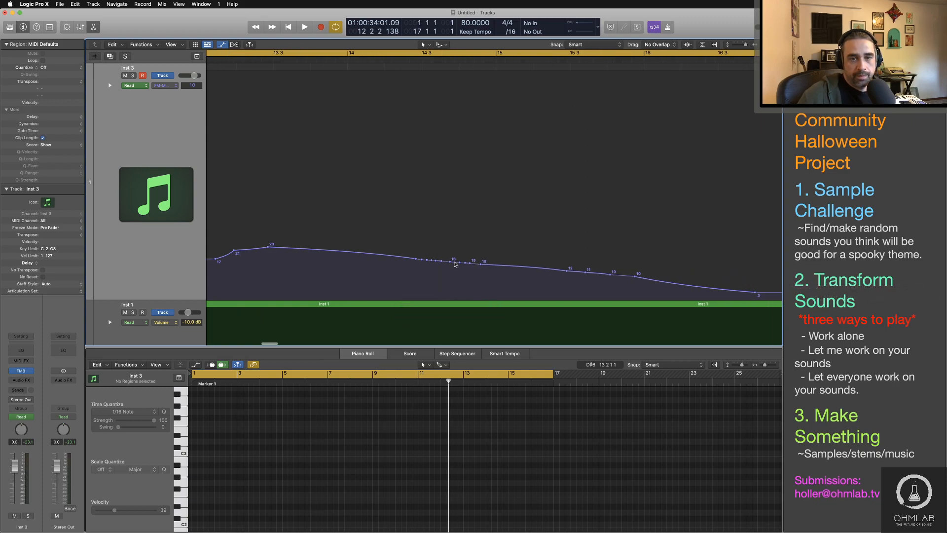
pyautogui.click(493, 266)
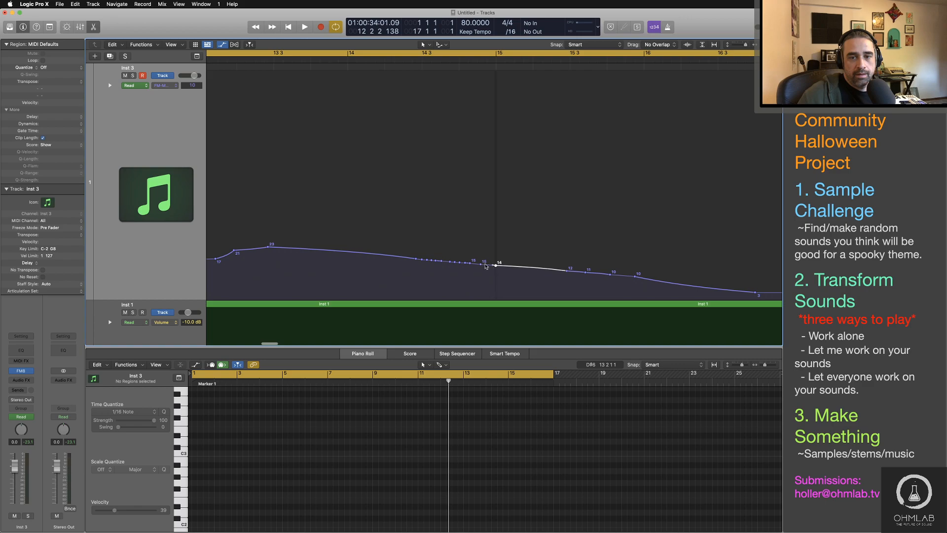
pyautogui.click(476, 266)
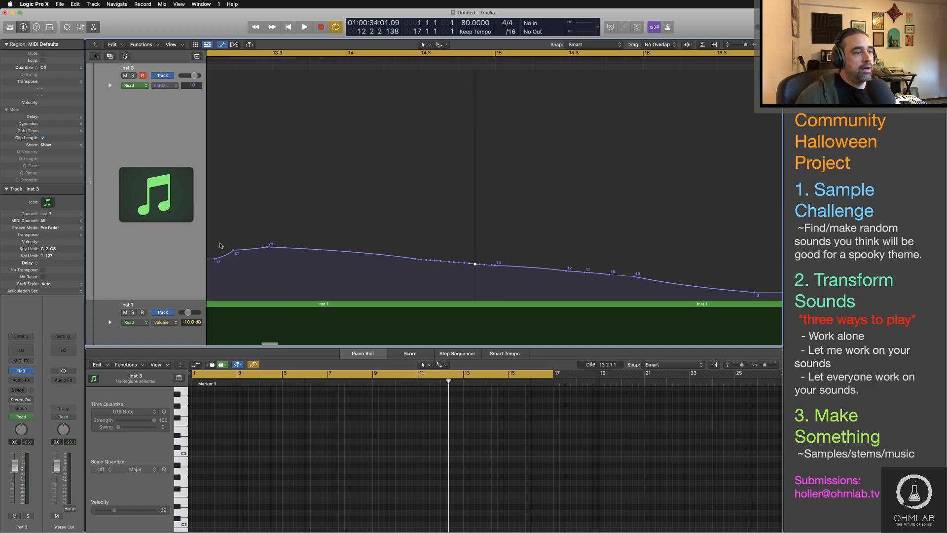
# Step: Pull the first points of the row before bar 15 into spikes of 25, 23, 32 and 35, tightening the last one against its neighbour
pyautogui.press('super+Tab')
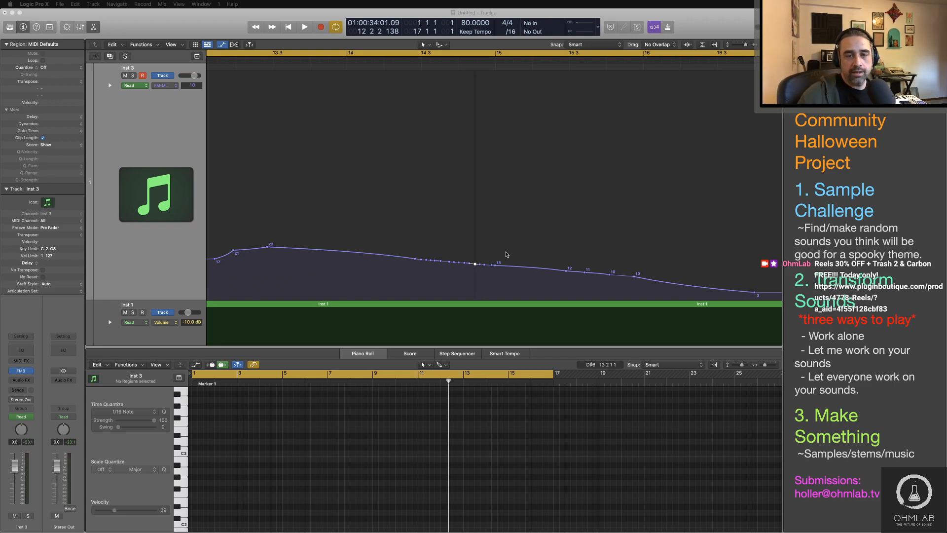
pyautogui.scroll(5, 421, 263)
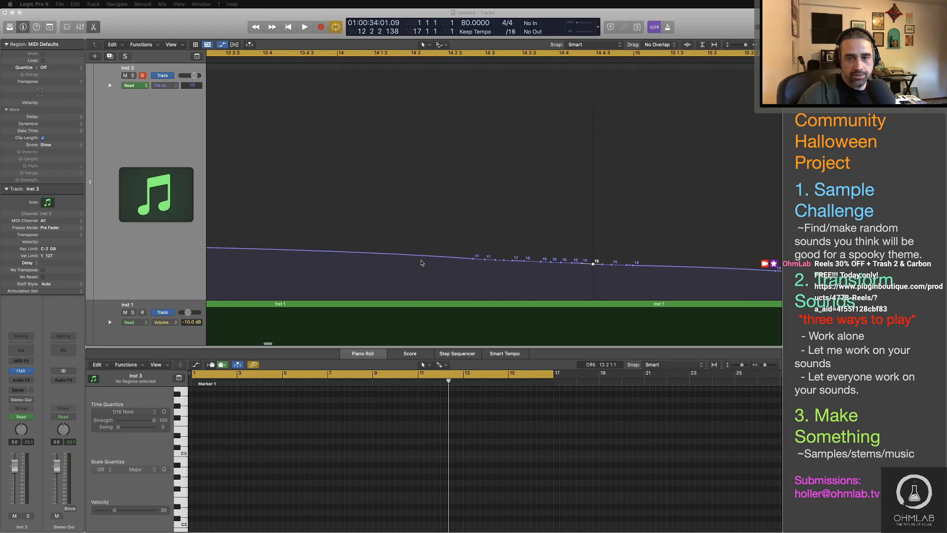
pyautogui.hscroll(2, 421, 263)
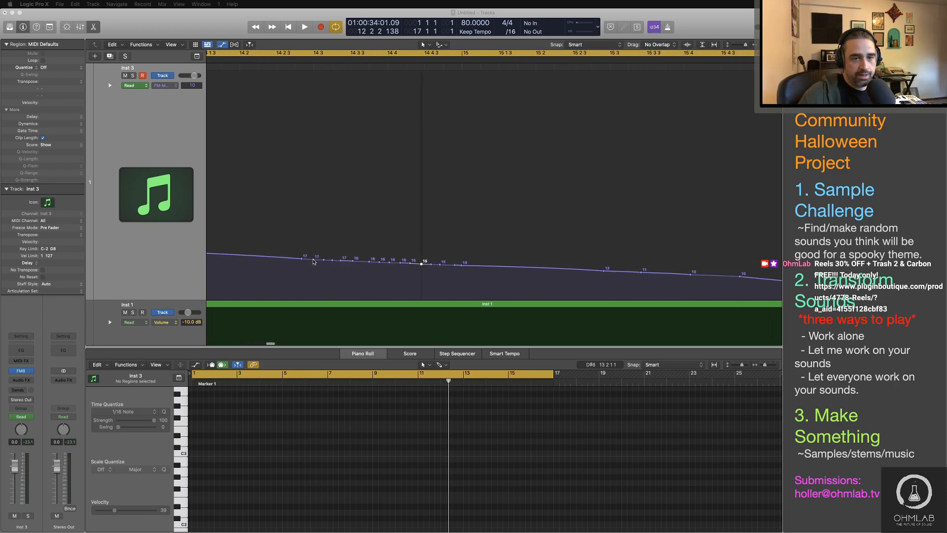
pyautogui.moveTo(313, 261)
pyautogui.mouseDown()
pyautogui.moveTo(298, 219)
pyautogui.moveTo(308, 243)
pyautogui.moveTo(303, 275)
pyautogui.moveTo(332, 260)
pyautogui.moveTo(310, 260)
pyautogui.moveTo(324, 260)
pyautogui.moveTo(313, 245)
pyautogui.mouseUp()
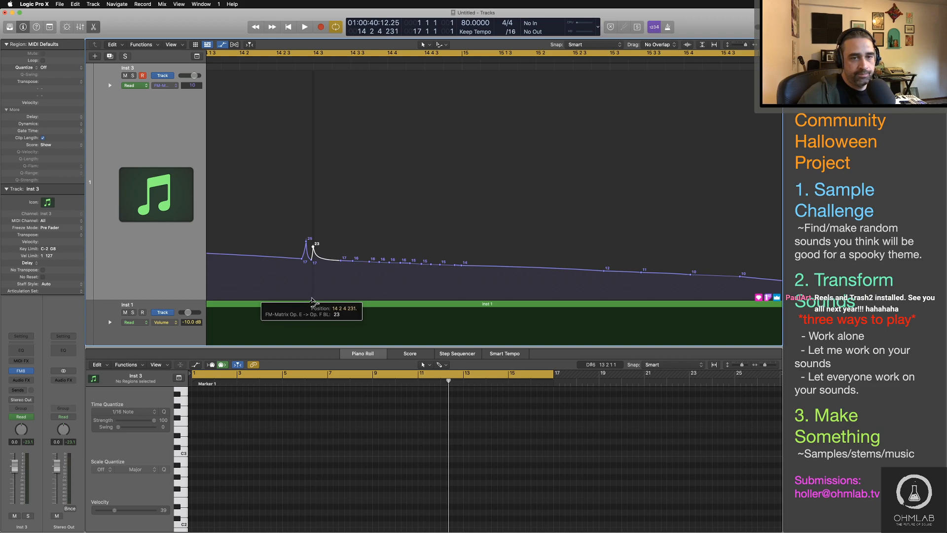
pyautogui.moveTo(353, 261); pyautogui.dragTo(352, 225)
pyautogui.moveTo(347, 257); pyautogui.dragTo(381, 218)
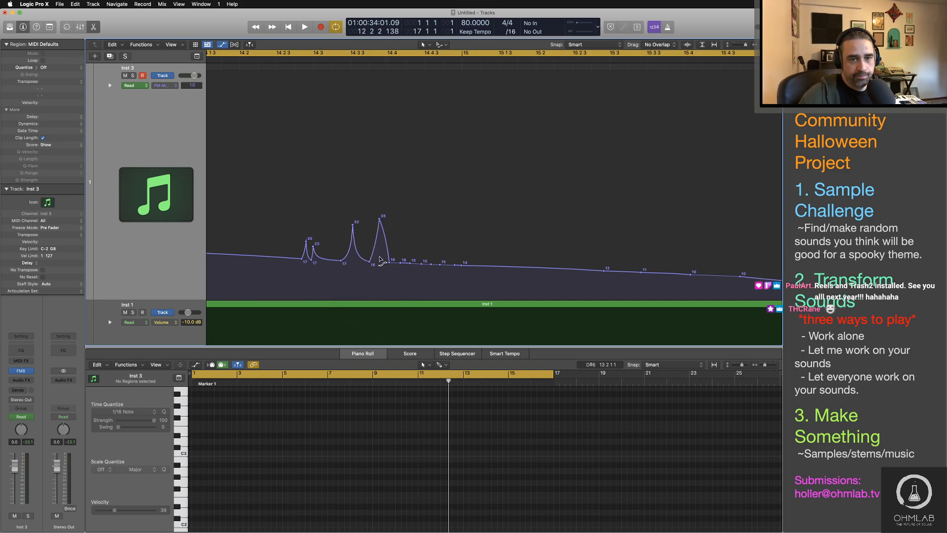
pyautogui.moveTo(380, 218); pyautogui.dragTo(366, 221)
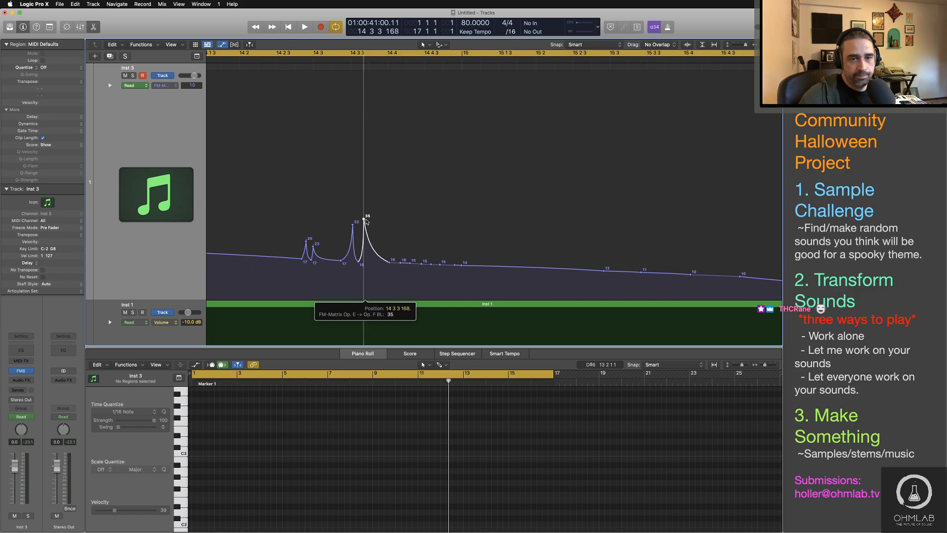
pyautogui.moveTo(389, 262); pyautogui.dragTo(369, 260)
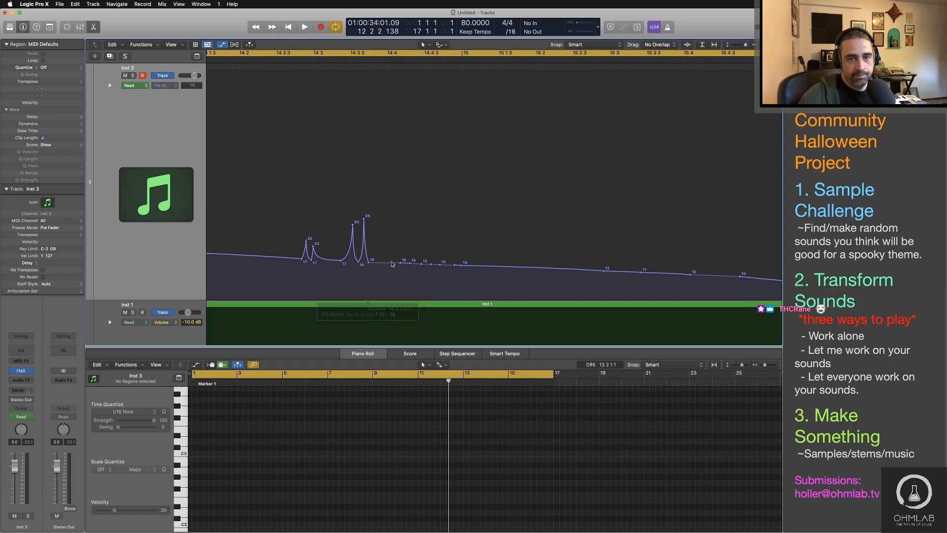
# Step: Add points to fill the gap in the row, and pull the remaining ones before bar 15 into spikes of 37, 29, 35 and 32
pyautogui.click(389, 262)
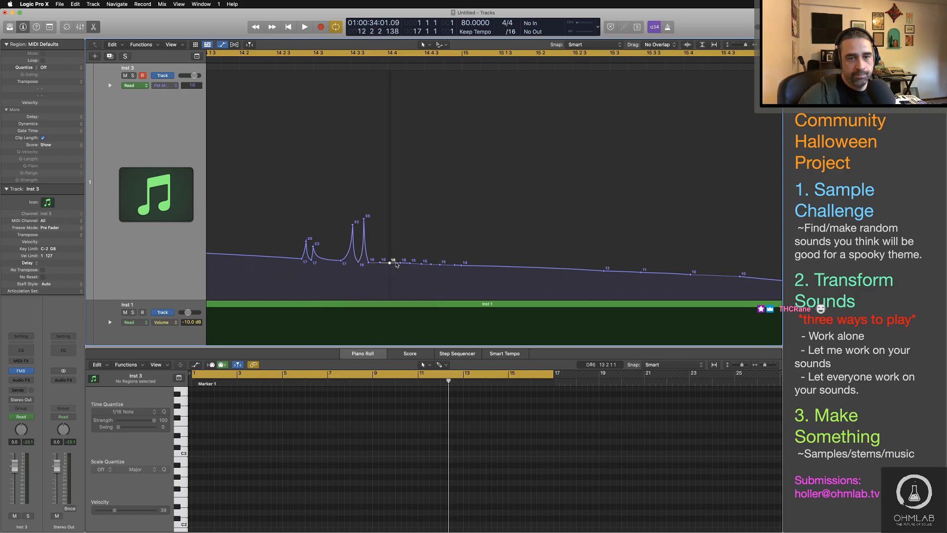
pyautogui.moveTo(392, 263); pyautogui.dragTo(378, 276)
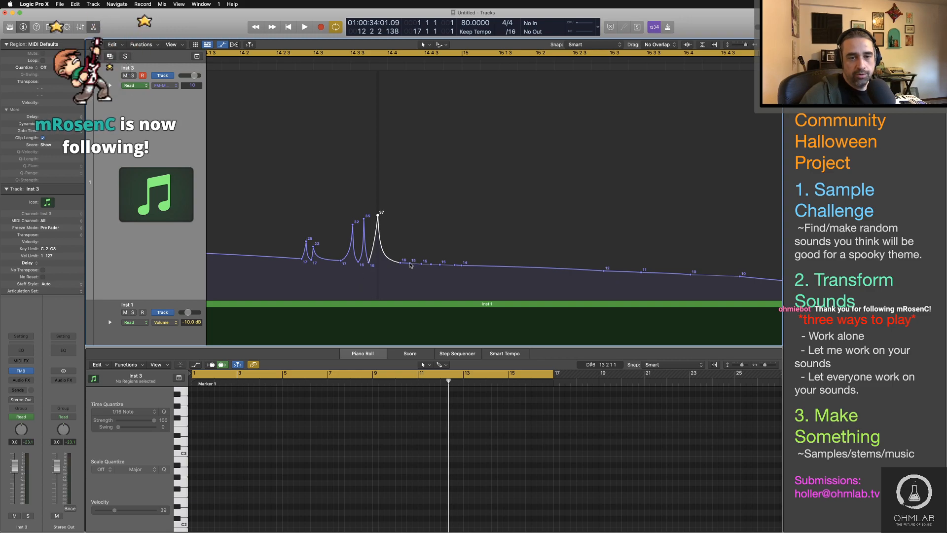
pyautogui.moveTo(410, 265)
pyautogui.mouseDown()
pyautogui.moveTo(409, 237)
pyautogui.moveTo(408, 270)
pyautogui.moveTo(401, 262)
pyautogui.mouseUp()
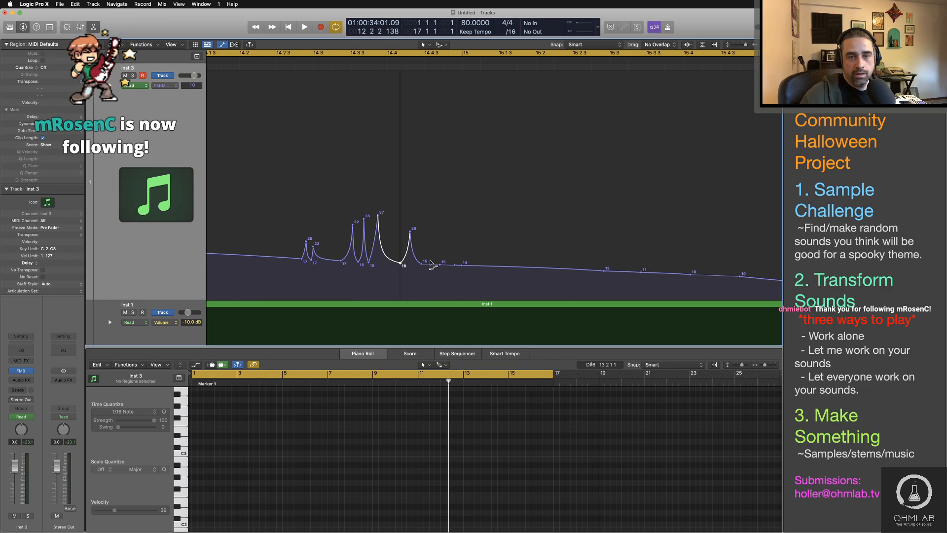
pyautogui.moveTo(430, 264); pyautogui.dragTo(431, 218)
pyautogui.moveTo(428, 246); pyautogui.dragTo(438, 288)
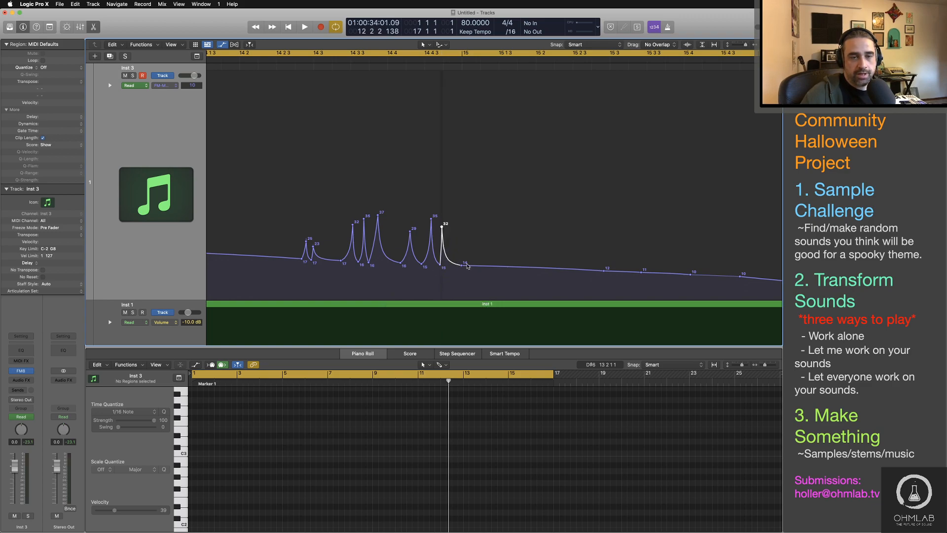
# Step: Play from just after bar 14 through the new spike cluster to audition it, review the curve to its end at bar 17, and stop playback
pyautogui.press('super+Left')
pyautogui.press('super+Left')
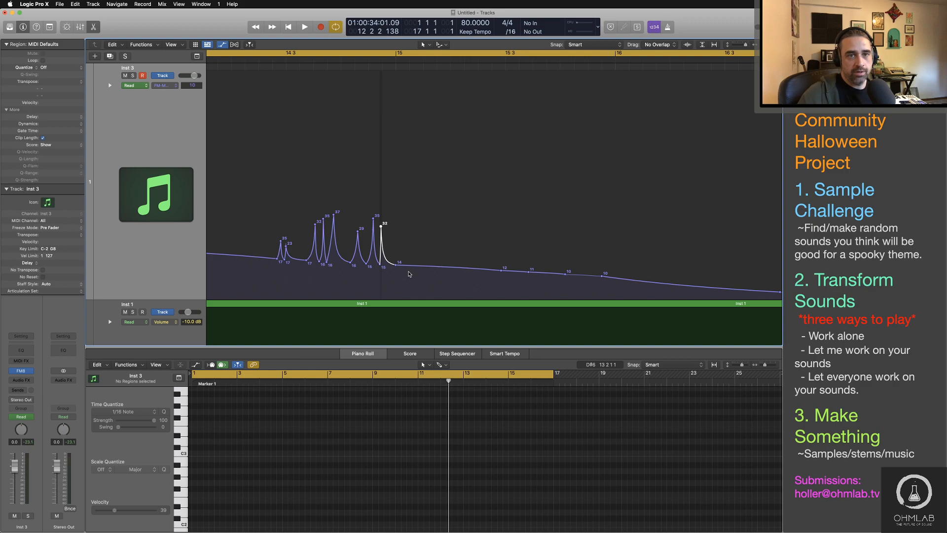
pyautogui.hscroll(-5, 670, 212)
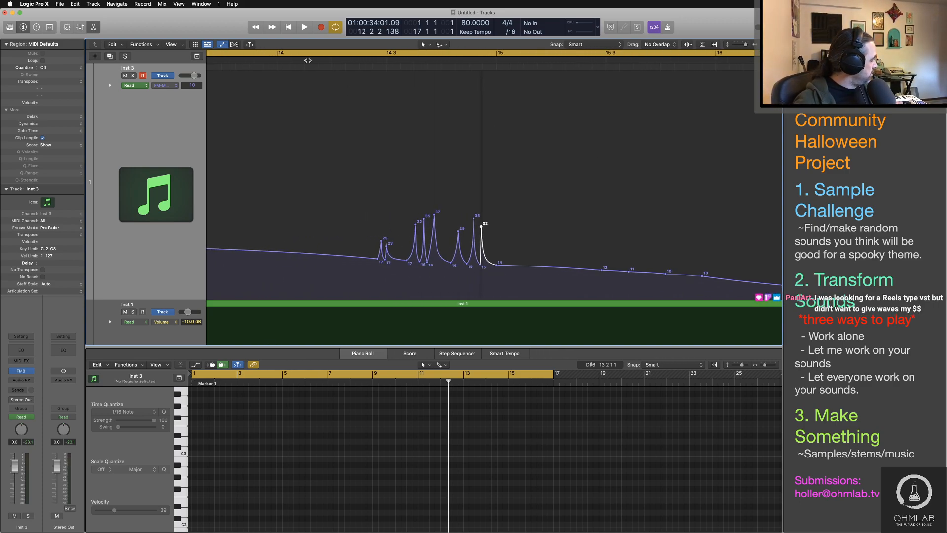
pyautogui.click(306, 60)
pyautogui.press('space')
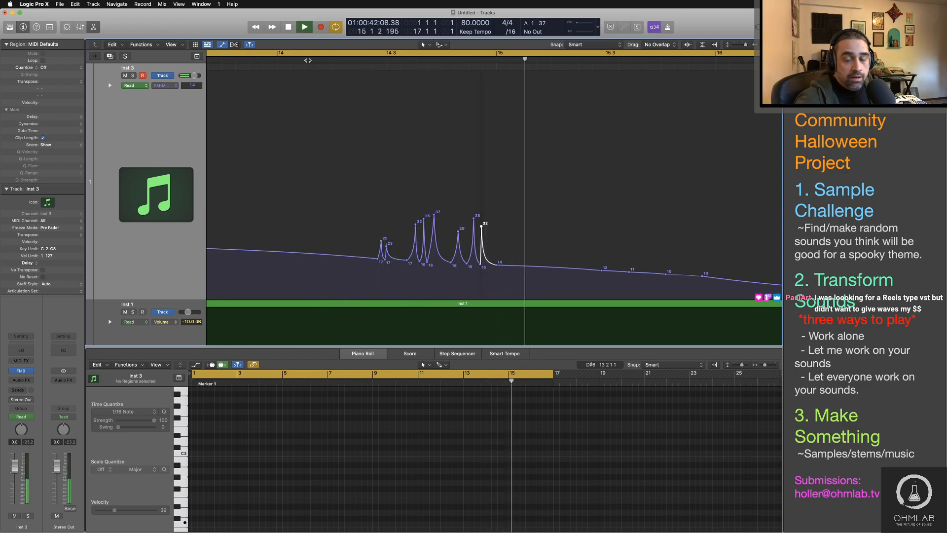
pyautogui.press('super+Left')
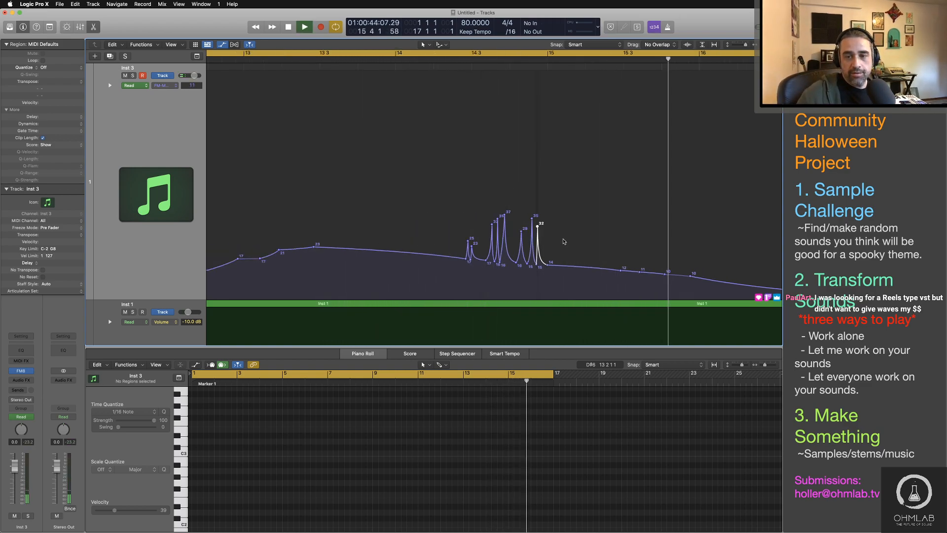
pyautogui.press('super+Left')
pyautogui.press('super+Left')
pyautogui.press('super+Left')
pyautogui.press('super+Left')
pyautogui.press('super+Left')
pyautogui.press('super+Left')
pyautogui.hscroll(4, 563, 241)
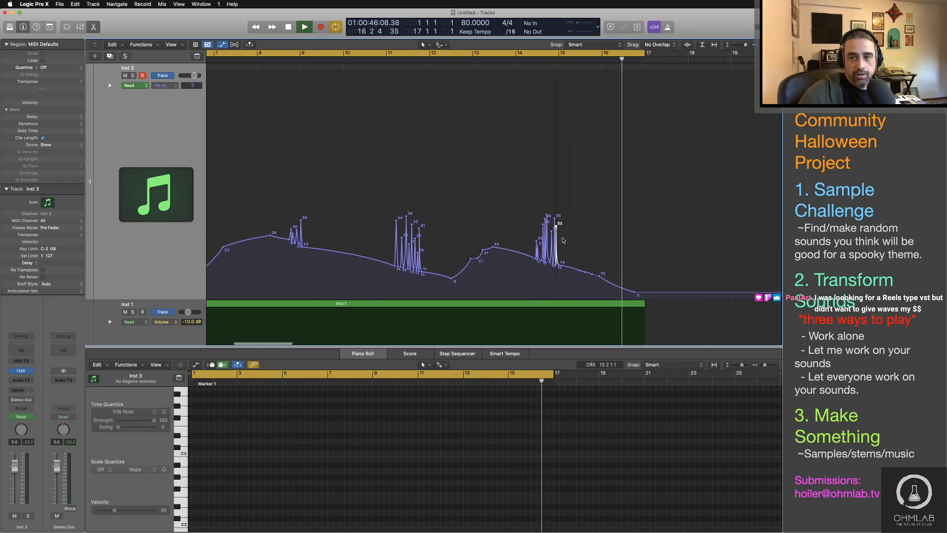
pyautogui.hscroll(-5, 563, 240)
pyautogui.hscroll(6, 561, 239)
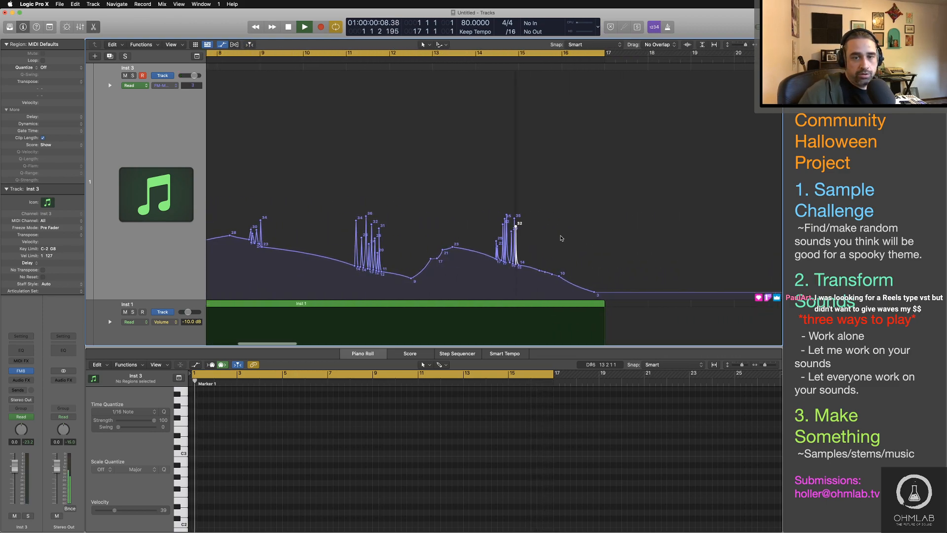
pyautogui.hscroll(2, 561, 238)
pyautogui.press('space')
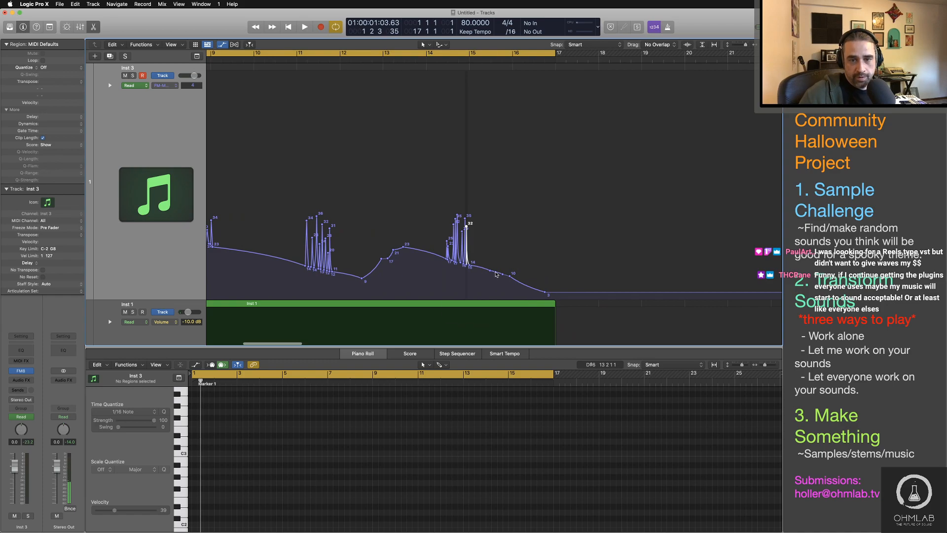
# Step: Add points to the final descent between bars 15 and 17, and raise some of them into small bumps of 14, 12 and 8
pyautogui.moveTo(495, 272); pyautogui.dragTo(496, 265)
pyautogui.click(514, 279)
pyautogui.click(519, 281)
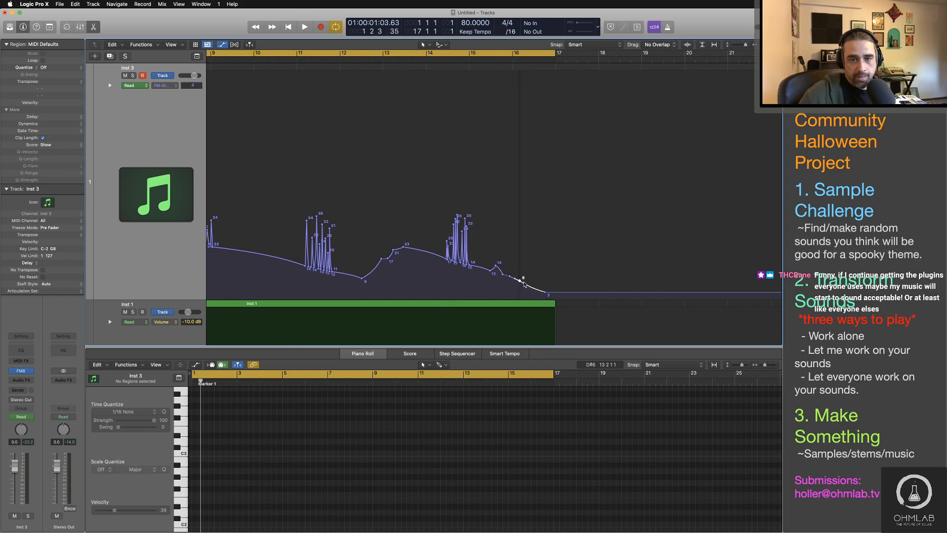
pyautogui.click(524, 282)
pyautogui.click(528, 285)
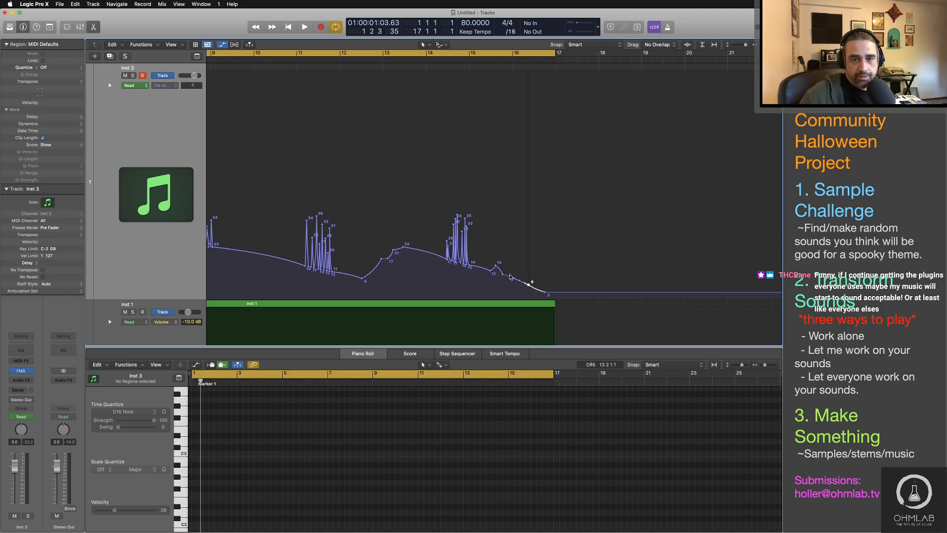
pyautogui.moveTo(510, 277); pyautogui.dragTo(528, 286)
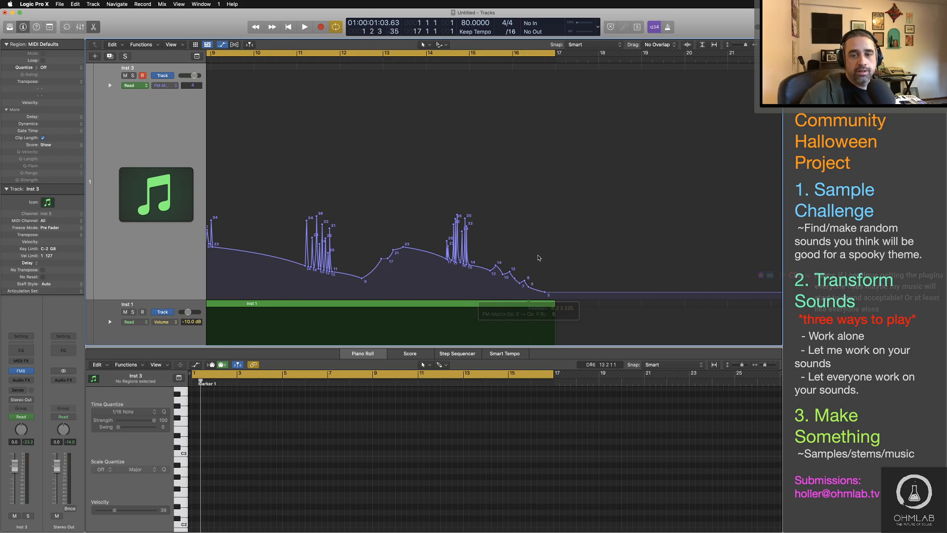
# Step: Audition the finished modulation curve from the start of the project, replay it from before bar 5, and stop playback after bar 6
pyautogui.press('super+Left')
pyautogui.press('super+Left')
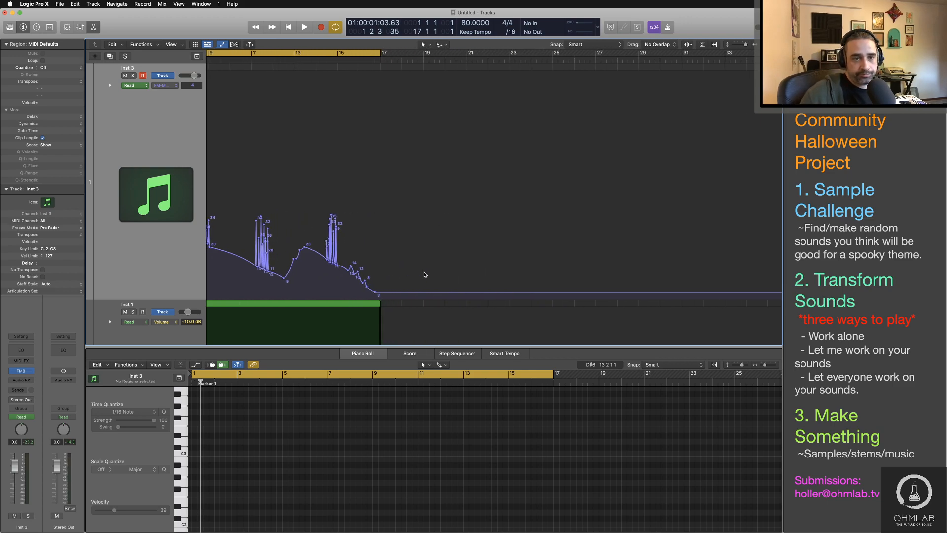
pyautogui.press('Return')
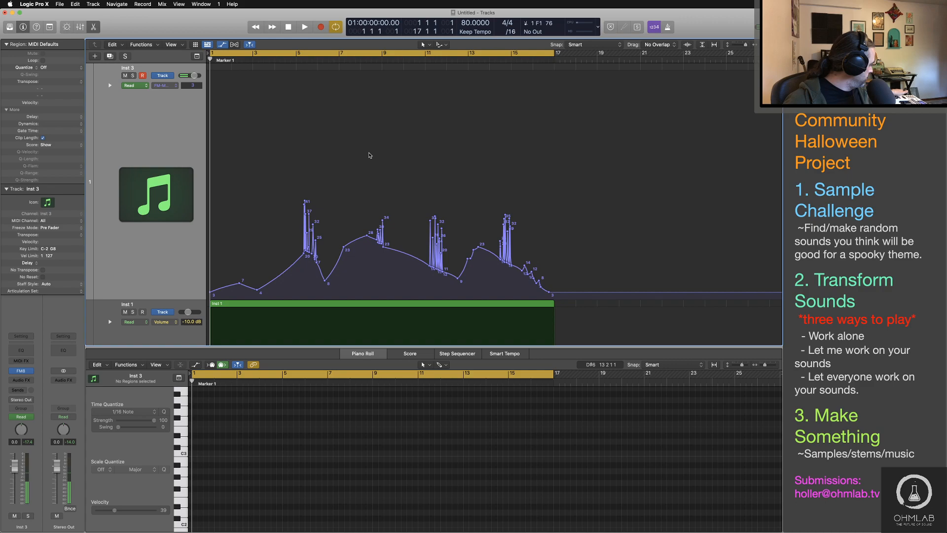
pyautogui.press('space')
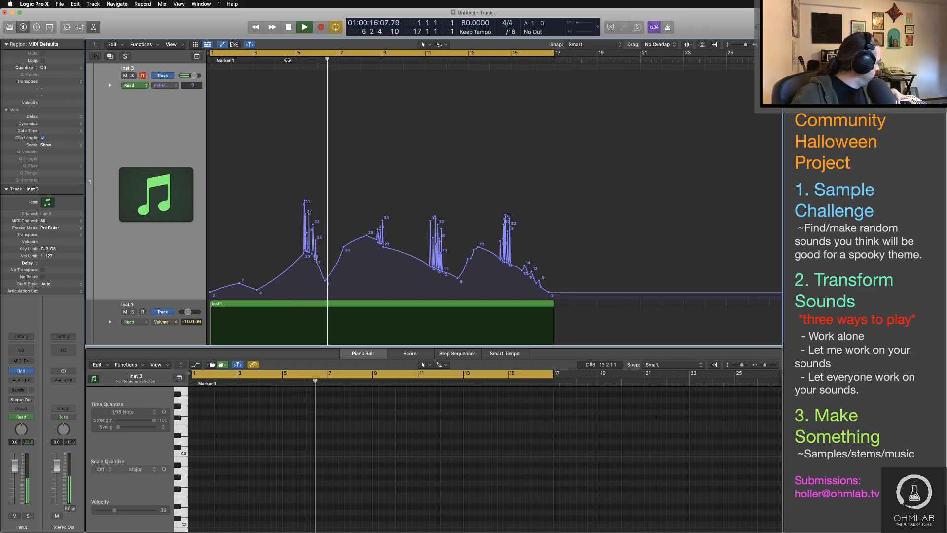
pyautogui.click(290, 59)
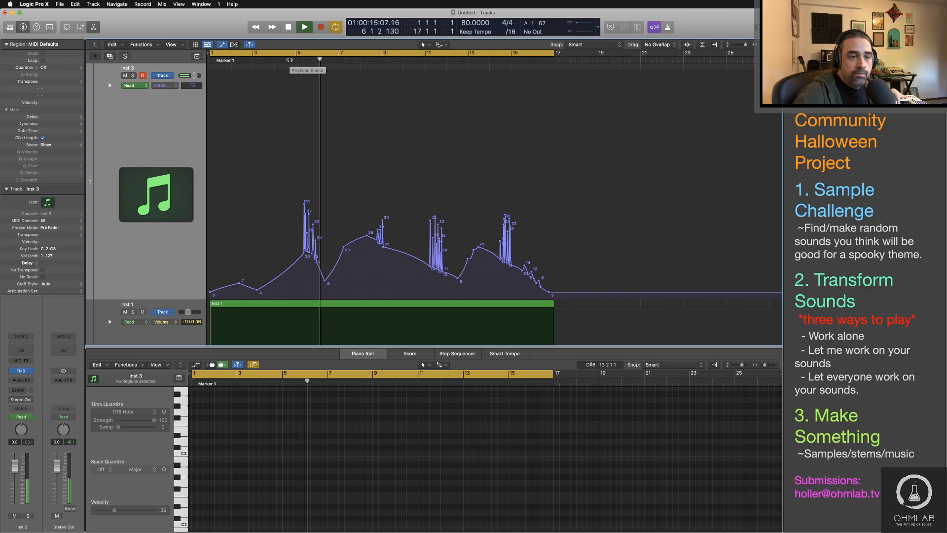
pyautogui.press('space')
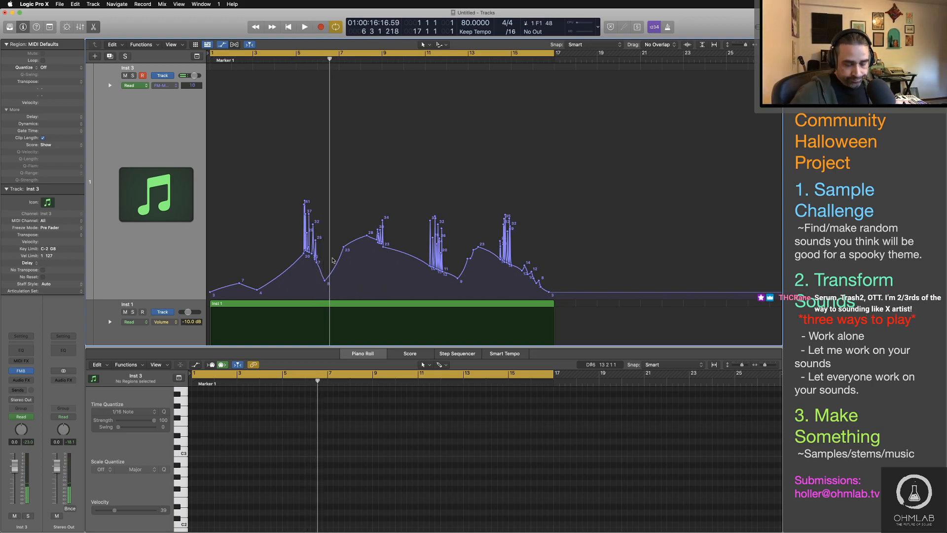
# Step: Hide the automation and record a single low note on Inst 3, extending both its region and the note to bar 17
pyautogui.press('a')
pyautogui.press('r')
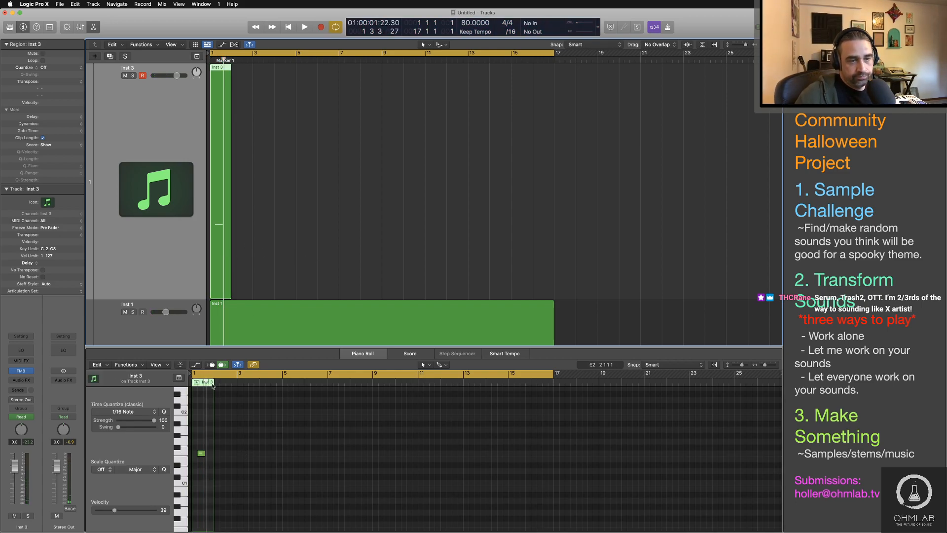
pyautogui.moveTo(230, 274); pyautogui.dragTo(553, 274)
pyautogui.moveTo(201, 453); pyautogui.dragTo(551, 464)
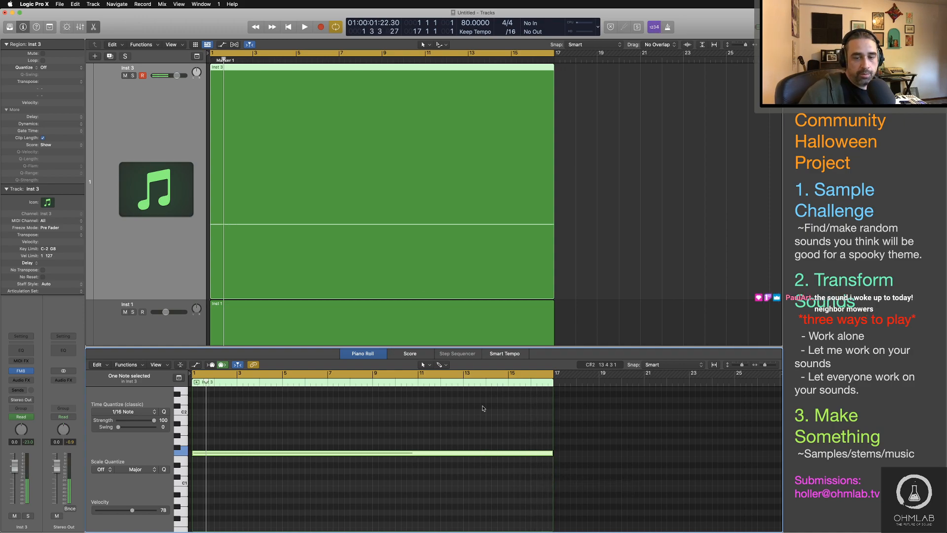
# Step: Play the opening of the sustained Inst 3 note a couple of times to audition it, and stop playback
pyautogui.press('space')
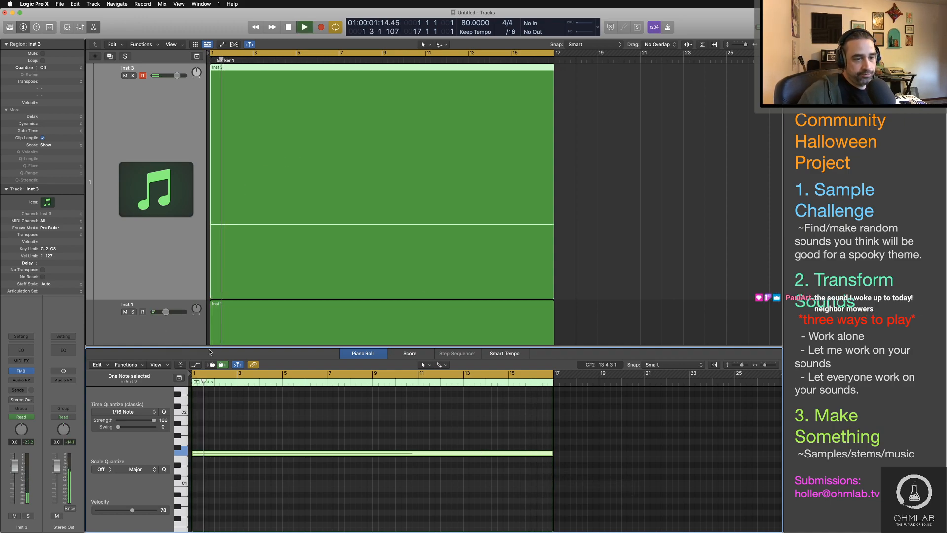
pyautogui.press('space')
pyautogui.press('space')
pyautogui.press('space')
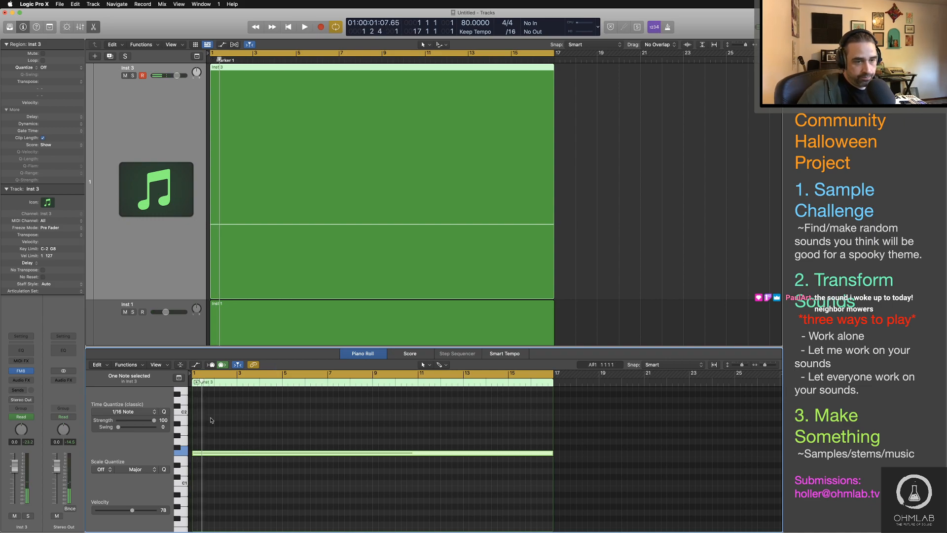
# Step: Reshape operator F's envelope in FM8 into a slow, nearly linear rise reaching full level at about 0.883, and audition the note's fade-in
pyautogui.click(212, 420)
pyautogui.press('space')
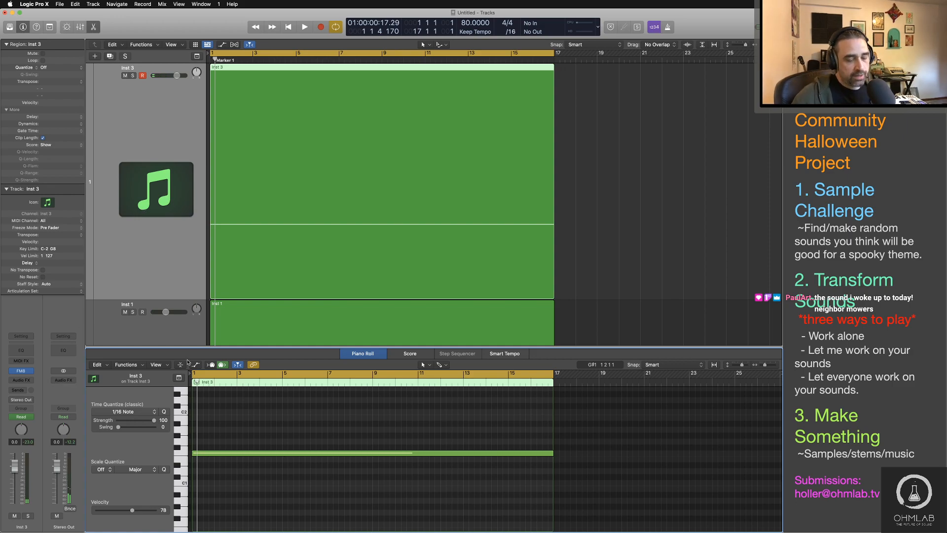
pyautogui.click(20, 371)
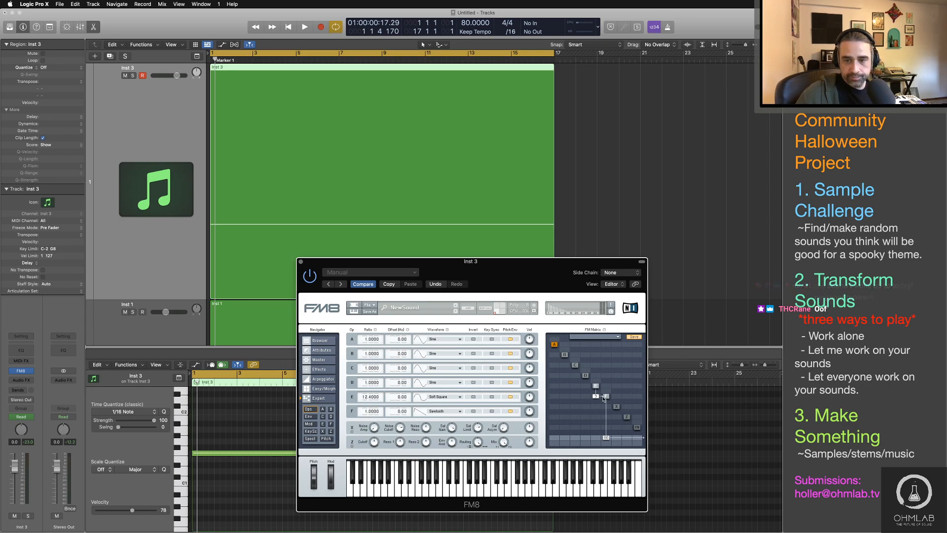
pyautogui.click(603, 398)
pyautogui.moveTo(572, 262); pyautogui.dragTo(558, 91)
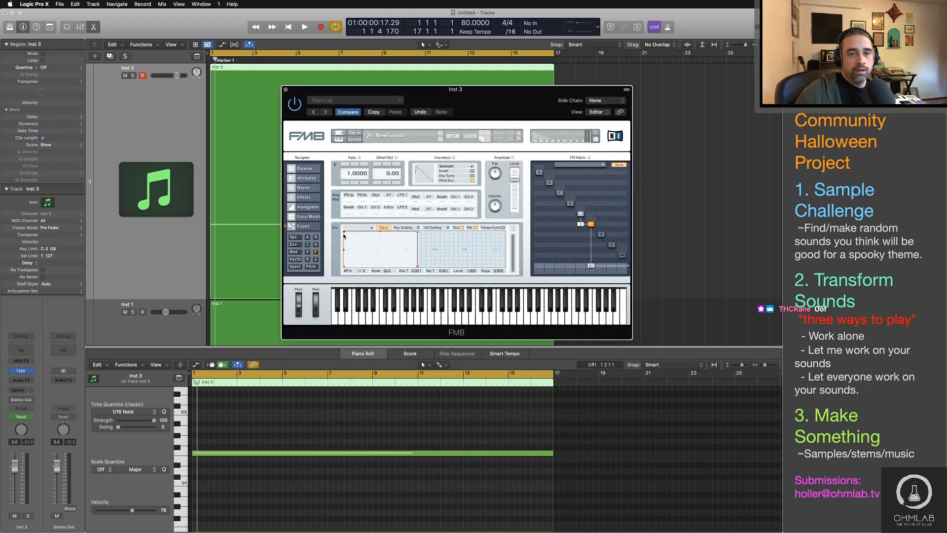
pyautogui.moveTo(344, 232); pyautogui.dragTo(379, 258)
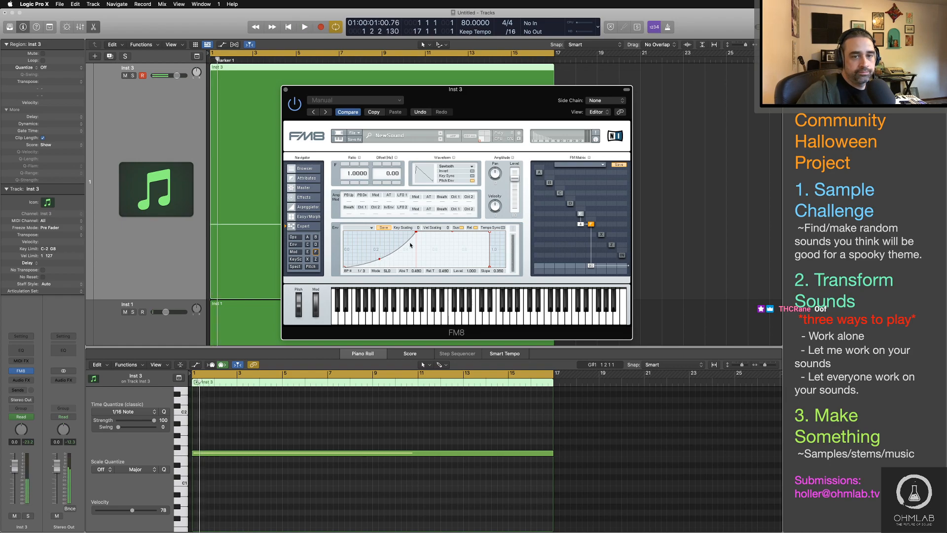
pyautogui.moveTo(416, 231); pyautogui.dragTo(444, 231)
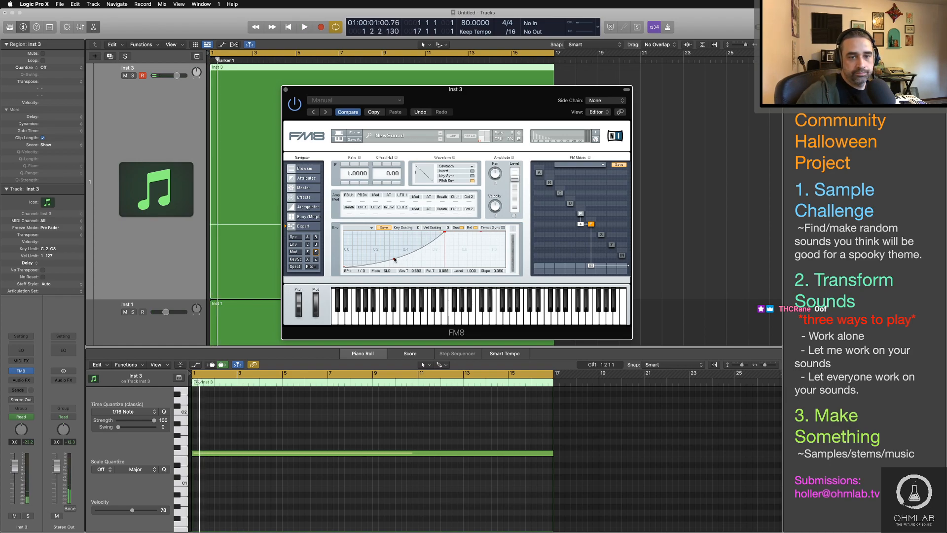
pyautogui.moveTo(395, 259); pyautogui.dragTo(395, 253)
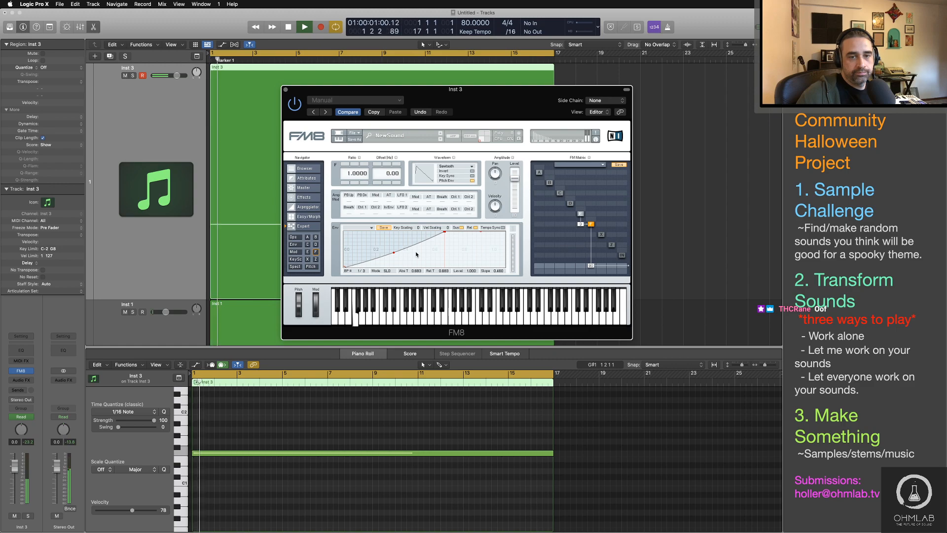
pyautogui.press('space')
pyautogui.click(285, 90)
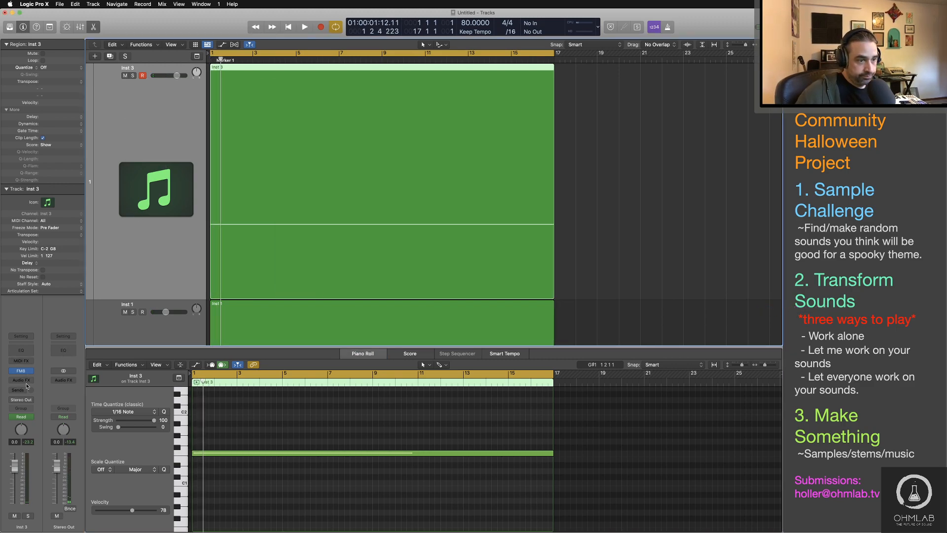
# Step: Insert the AudioThing Reels tape effect on the Inst 3 channel after FM8
pyautogui.click(27, 385)
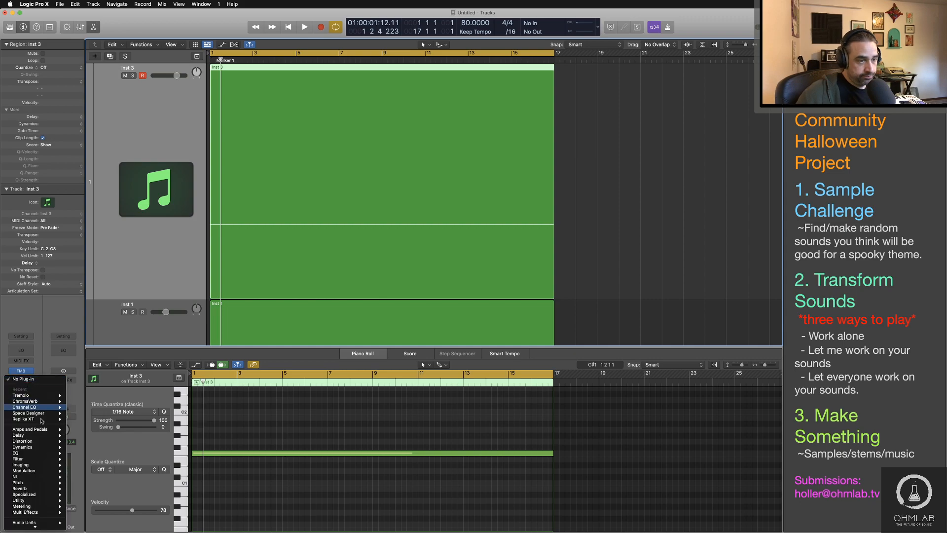
pyautogui.moveTo(53, 523)
pyautogui.moveTo(97, 520)
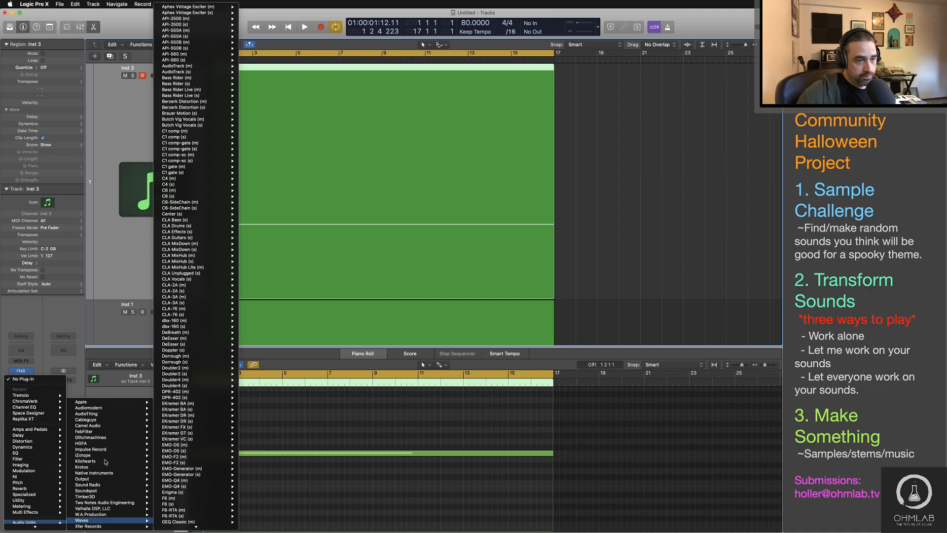
pyautogui.moveTo(87, 414)
pyautogui.moveTo(168, 414)
pyautogui.click(207, 414)
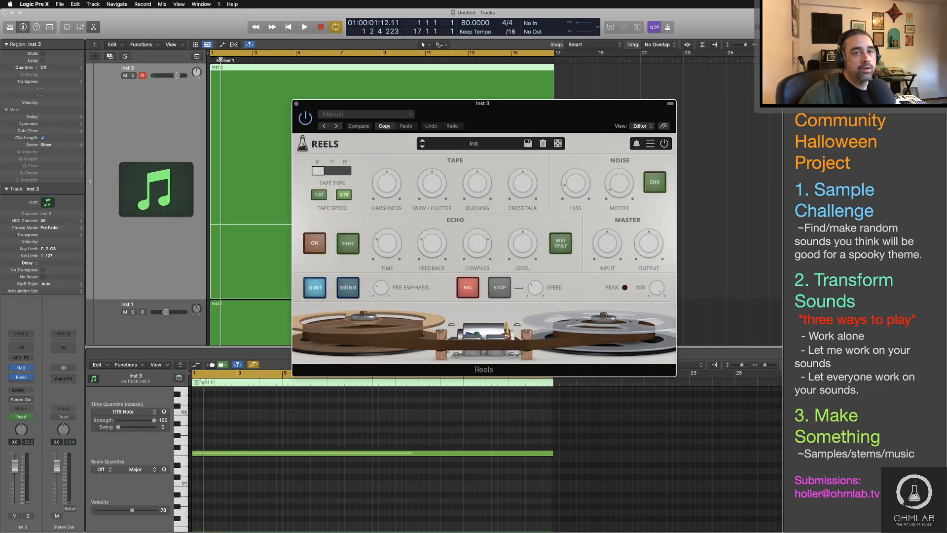
pyautogui.moveTo(487, 106); pyautogui.dragTo(431, 150)
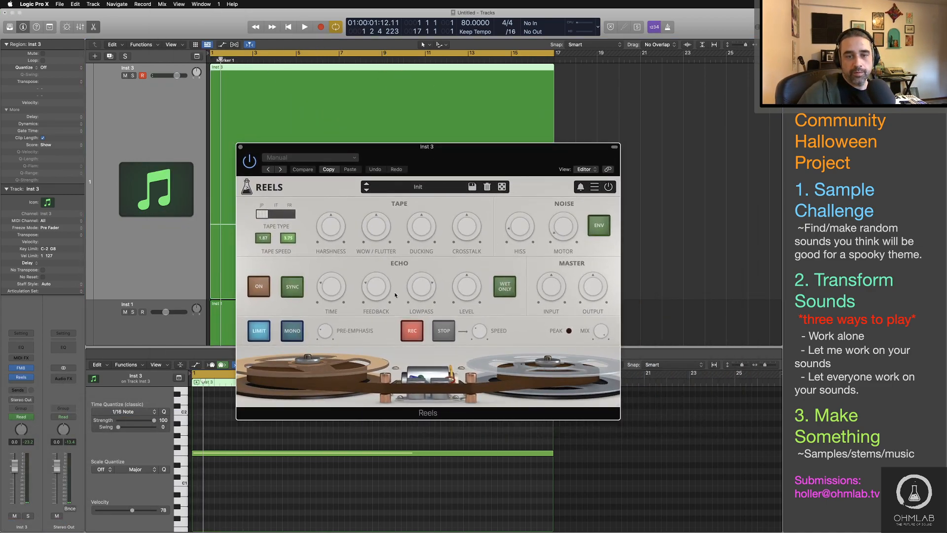
# Step: Raise the Reels hiss to 27%, adjust its harshness, and switch the tape type to IT
pyautogui.moveTo(524, 215); pyautogui.dragTo(522, 204)
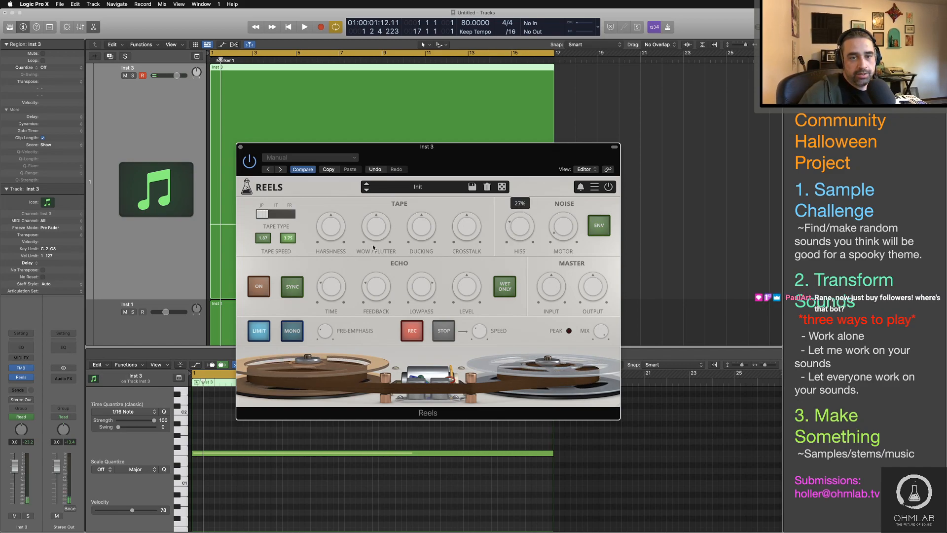
pyautogui.moveTo(330, 226); pyautogui.dragTo(330, 219)
pyautogui.moveTo(317, 148); pyautogui.dragTo(483, 180)
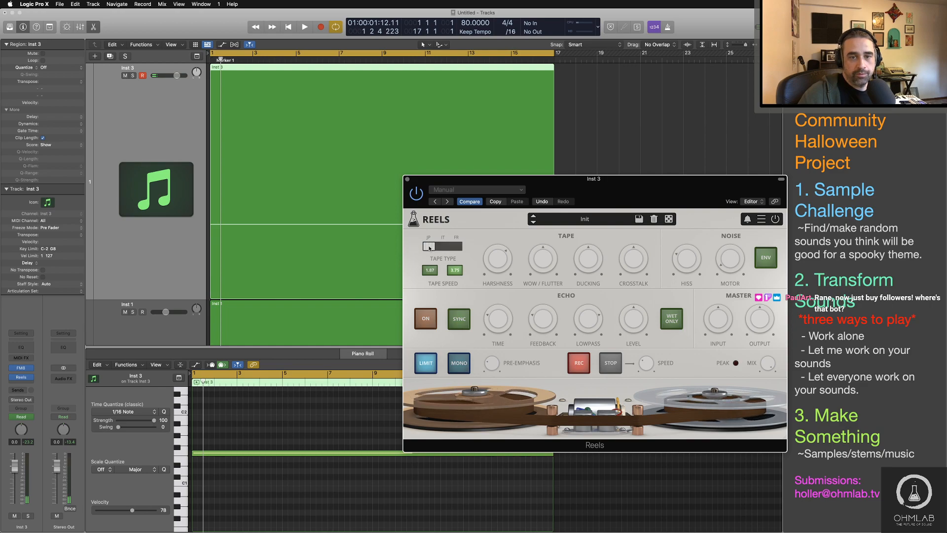
pyautogui.click(442, 246)
pyautogui.moveTo(602, 197); pyautogui.dragTo(505, 178)
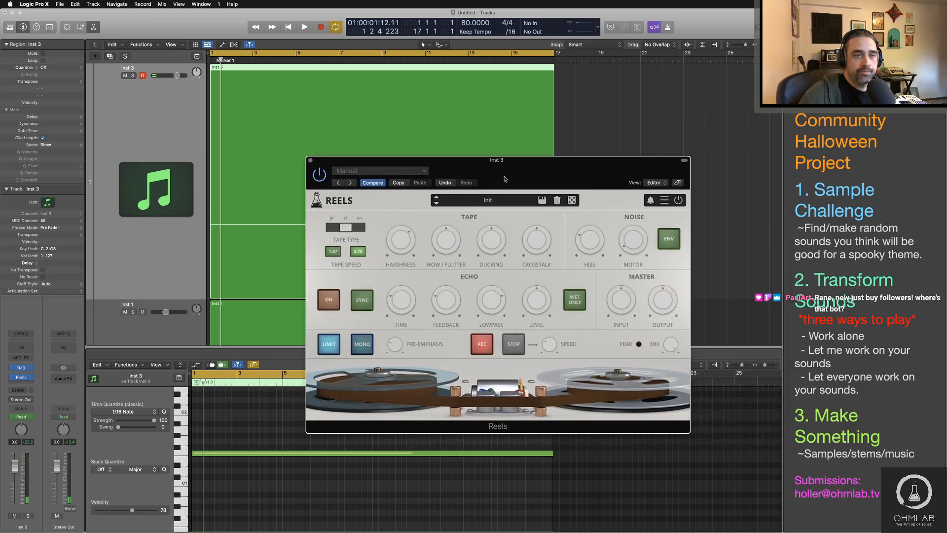
# Step: Solo Inst 3, set the Reels hiss to 35%, and play the track from the start to hear the tape noise
pyautogui.click(132, 75)
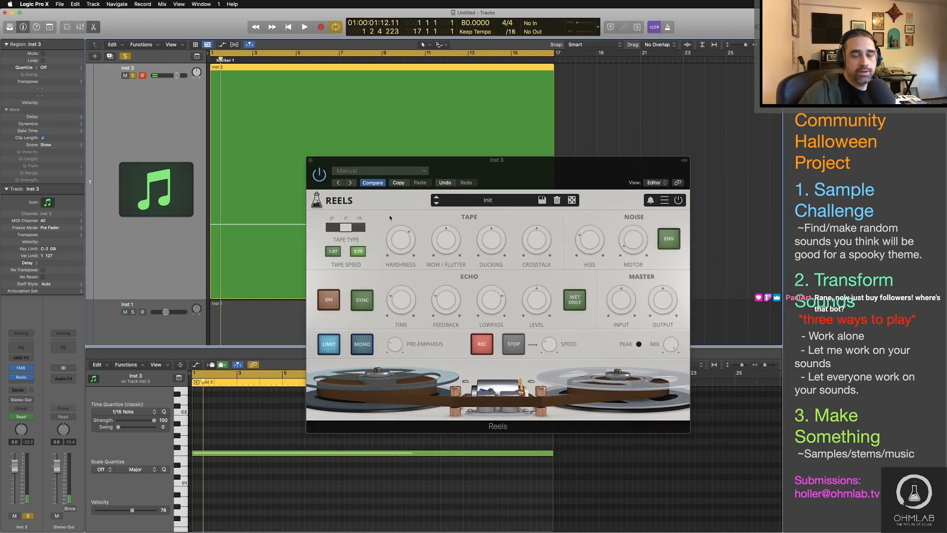
pyautogui.press('space')
pyautogui.press('space')
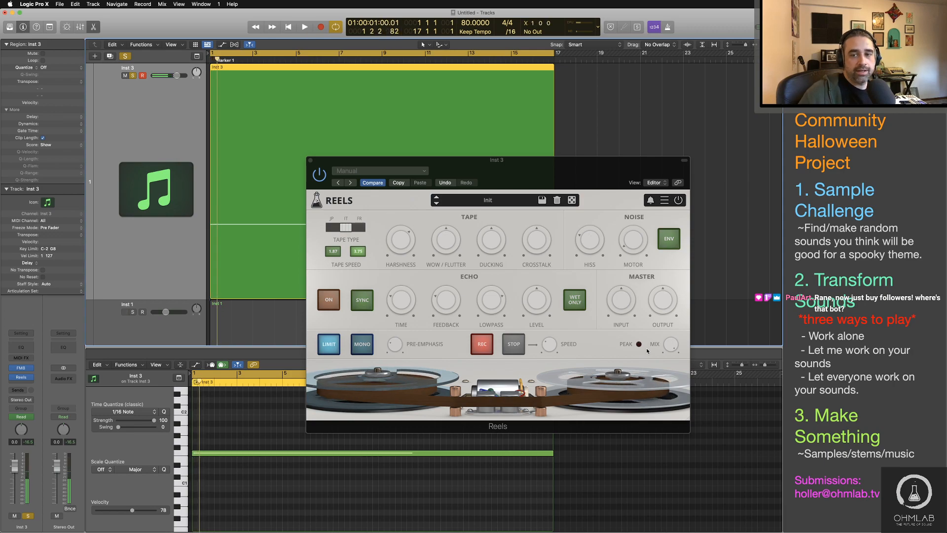
pyautogui.click(594, 192)
pyautogui.moveTo(594, 192); pyautogui.dragTo(595, 235)
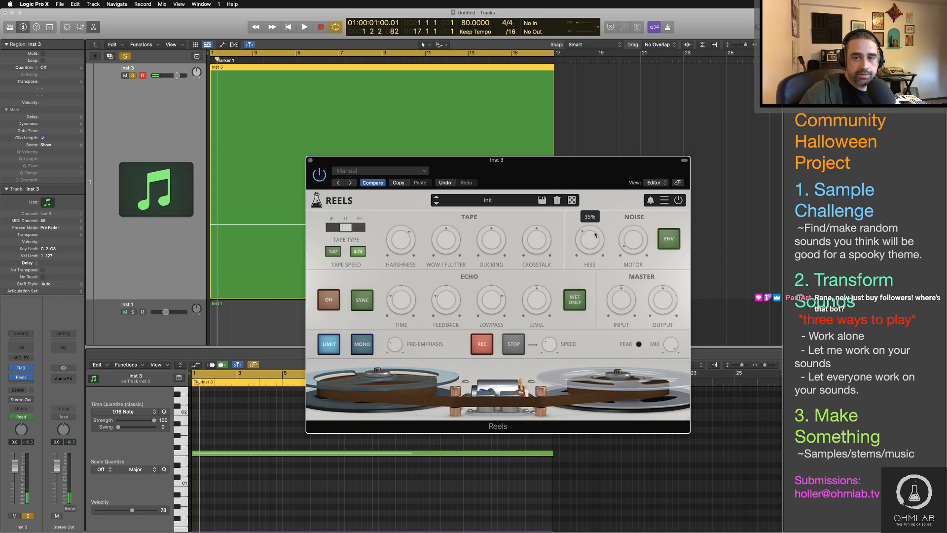
pyautogui.press('space')
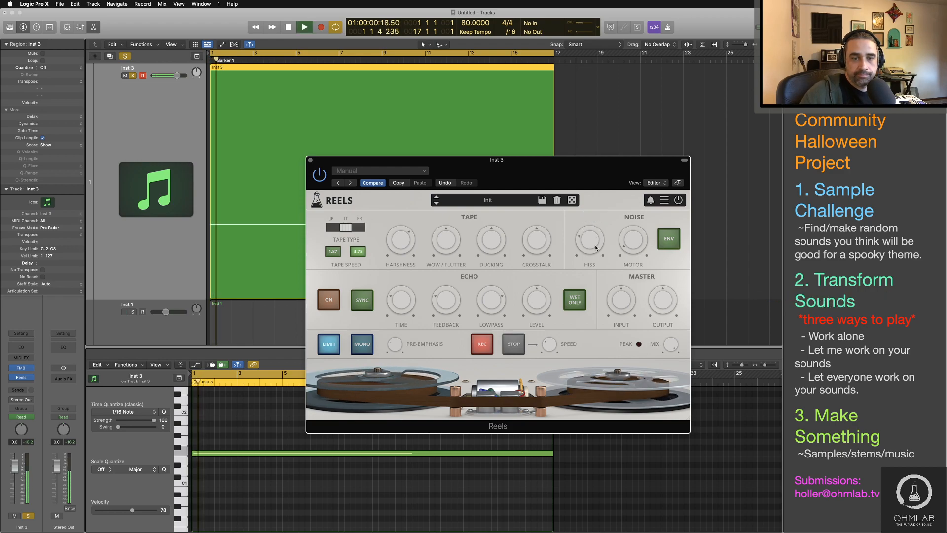
# Step: Turn on the Reels echo during playback and dial in 140 ms time, 34% feedback, 5.5 kHz lowpass and a level of -4.7 dB
pyautogui.moveTo(407, 242); pyautogui.dragTo(454, 270)
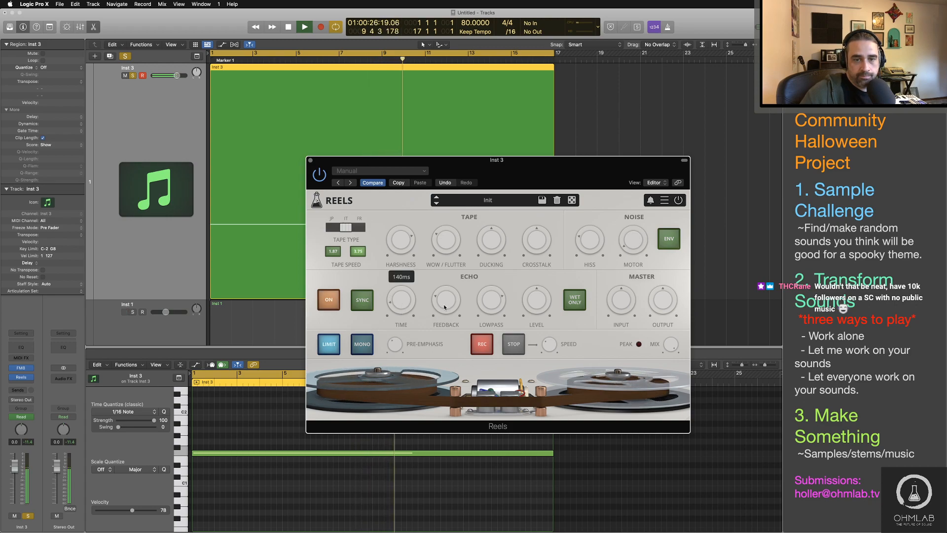
pyautogui.moveTo(446, 306)
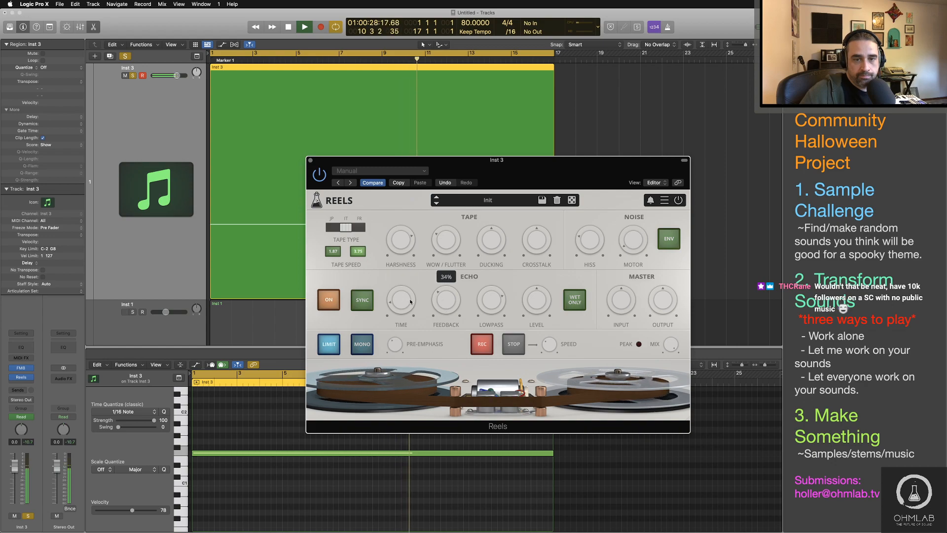
pyautogui.moveTo(403, 293)
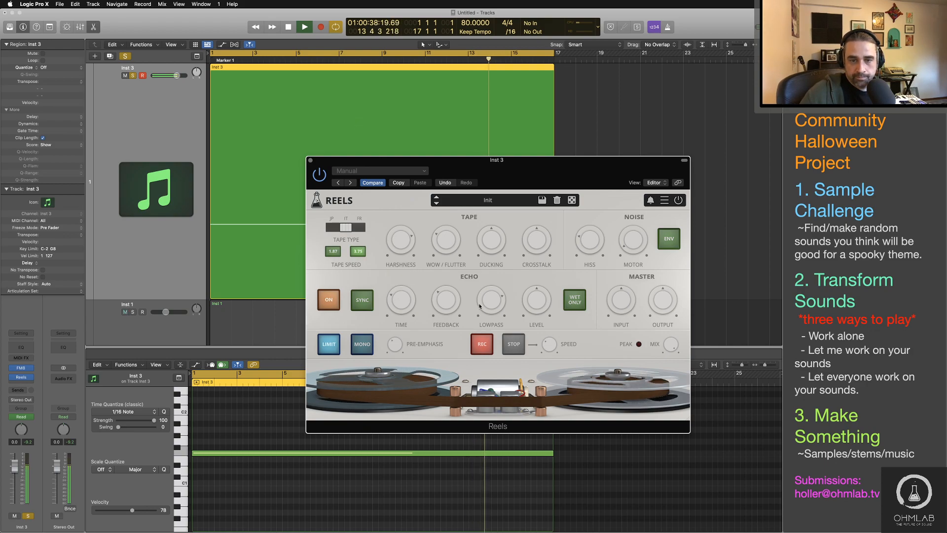
pyautogui.moveTo(488, 302)
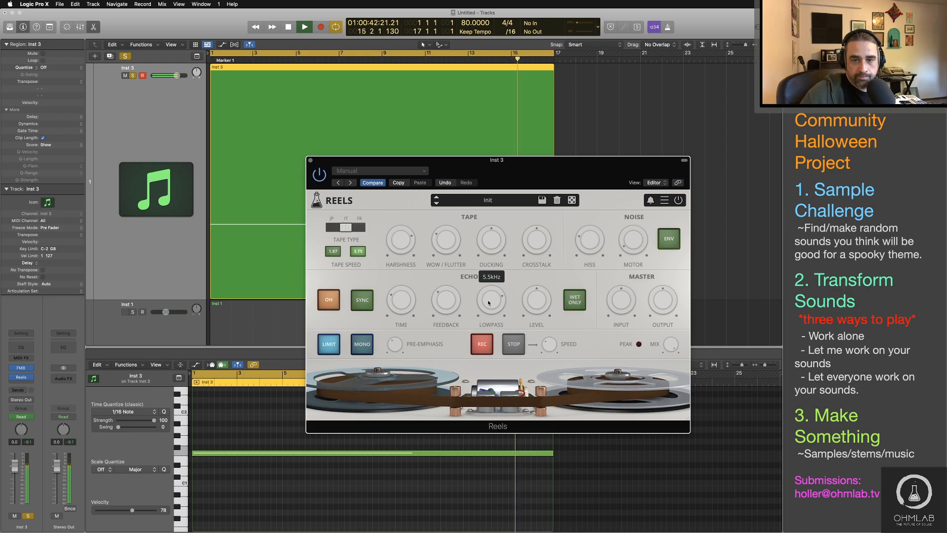
pyautogui.moveTo(537, 319)
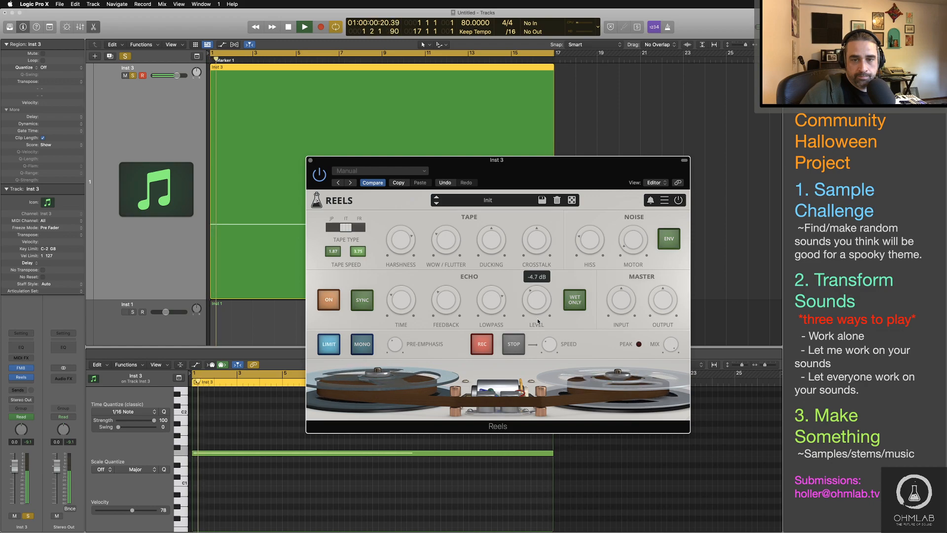
# Step: Briefly audition the echo as wet only, set its level to -3.4 dB, adjust the Reels mix, and stop playback
pyautogui.click(575, 302)
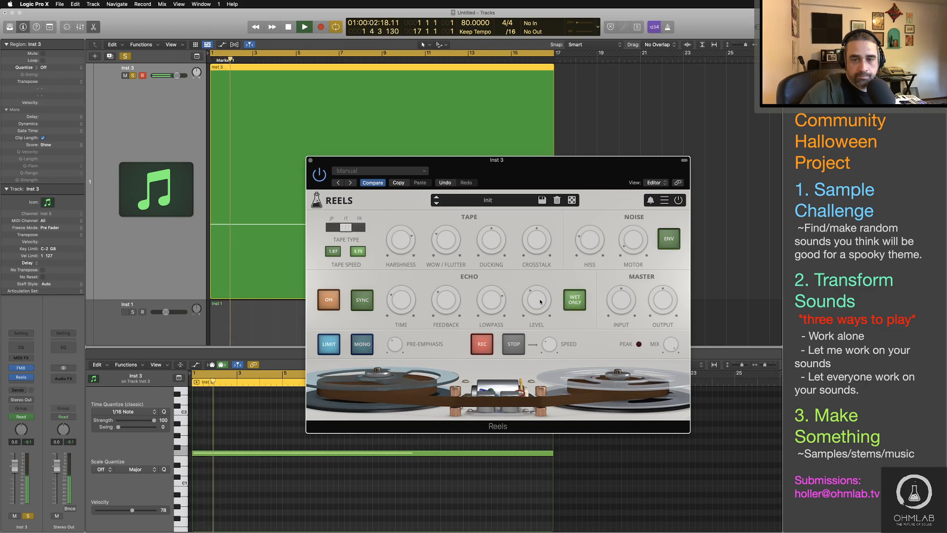
pyautogui.moveTo(540, 303)
pyautogui.mouseDown()
pyautogui.moveTo(552, 344)
pyautogui.moveTo(541, 275)
pyautogui.moveTo(541, 297)
pyautogui.mouseUp()
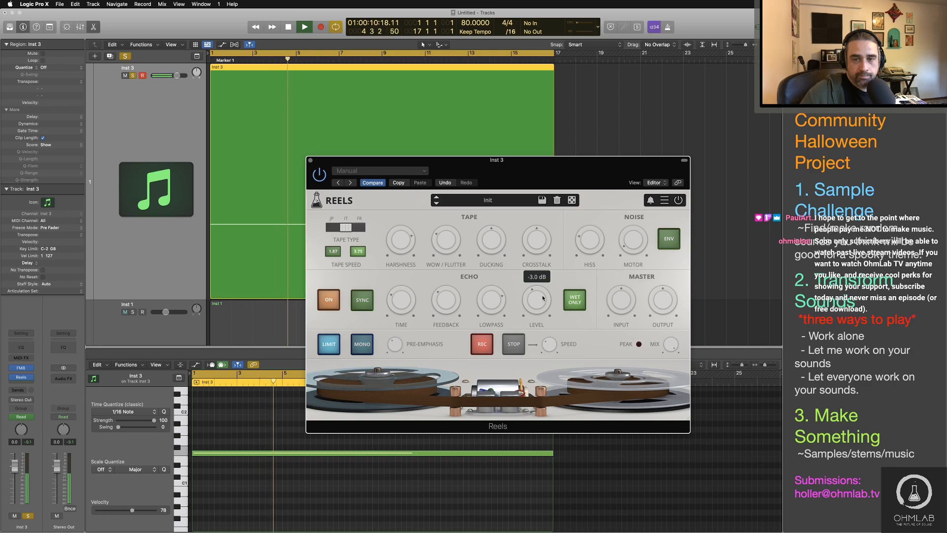
pyautogui.moveTo(546, 306); pyautogui.dragTo(546, 307)
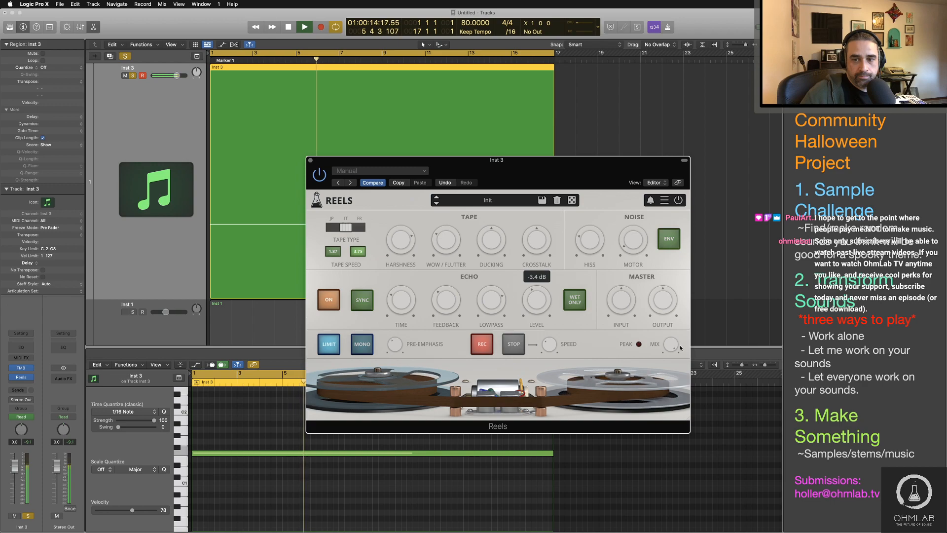
pyautogui.moveTo(674, 398)
pyautogui.mouseDown()
pyautogui.moveTo(684, 474)
pyautogui.moveTo(665, 227)
pyautogui.moveTo(678, 401)
pyautogui.moveTo(671, 339)
pyautogui.mouseUp()
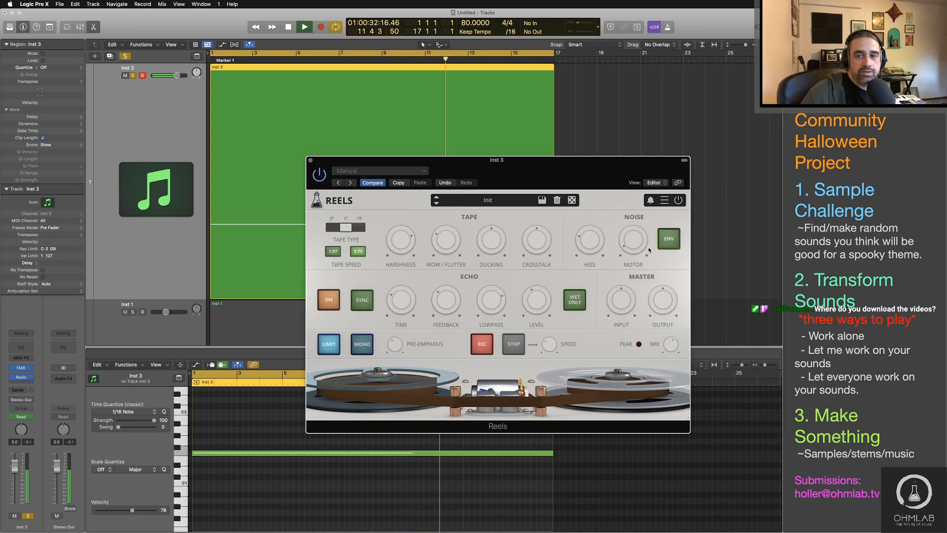
pyautogui.press('space')
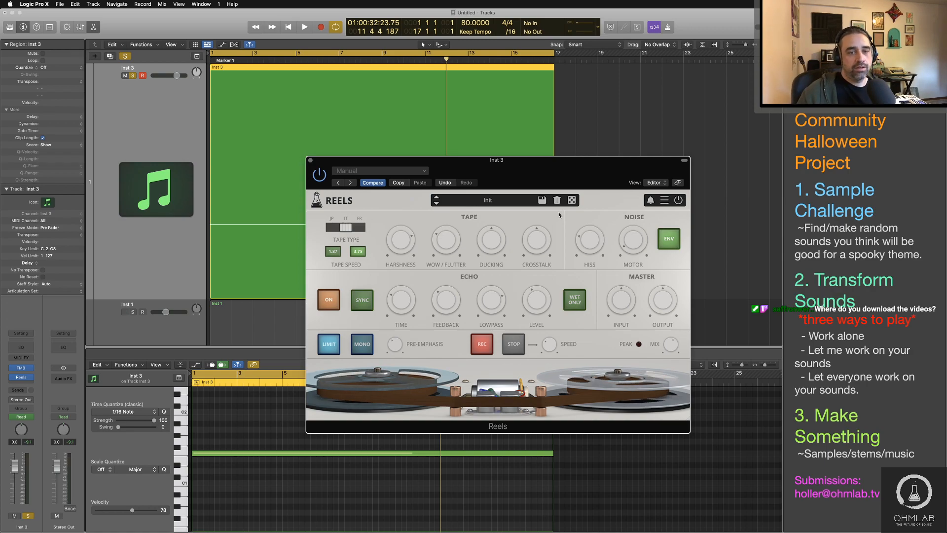
# Step: Enable the envelope for the Reels noise and play the opening of Inst 3 briefly to check it
pyautogui.click(670, 245)
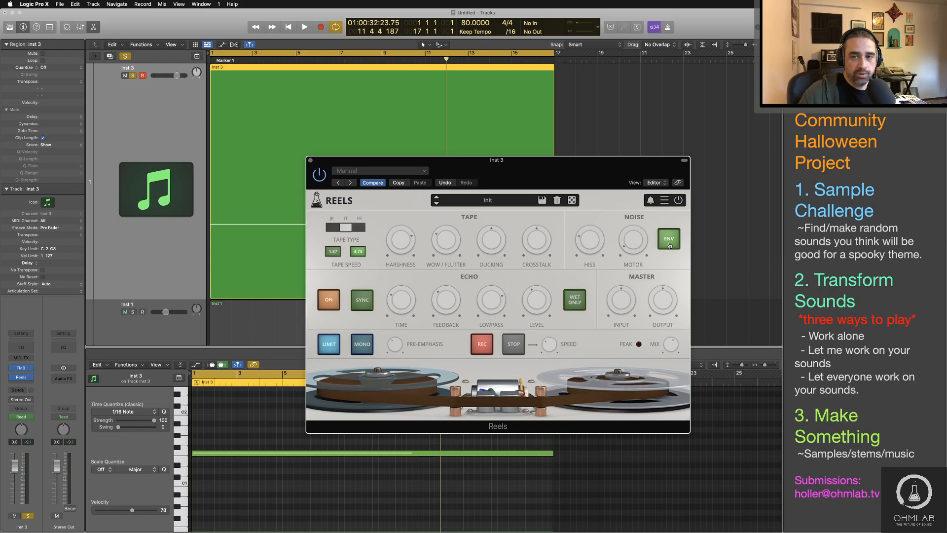
pyautogui.press('space')
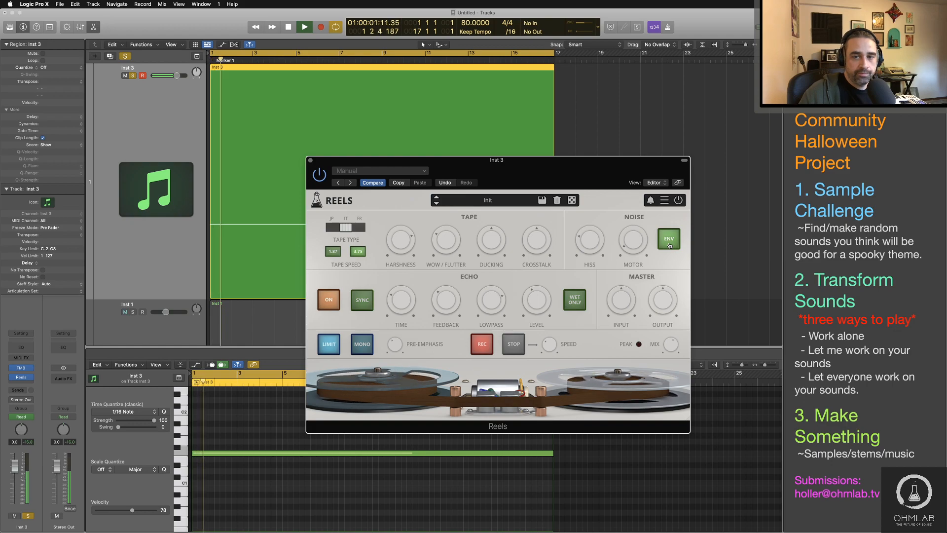
pyautogui.press('space')
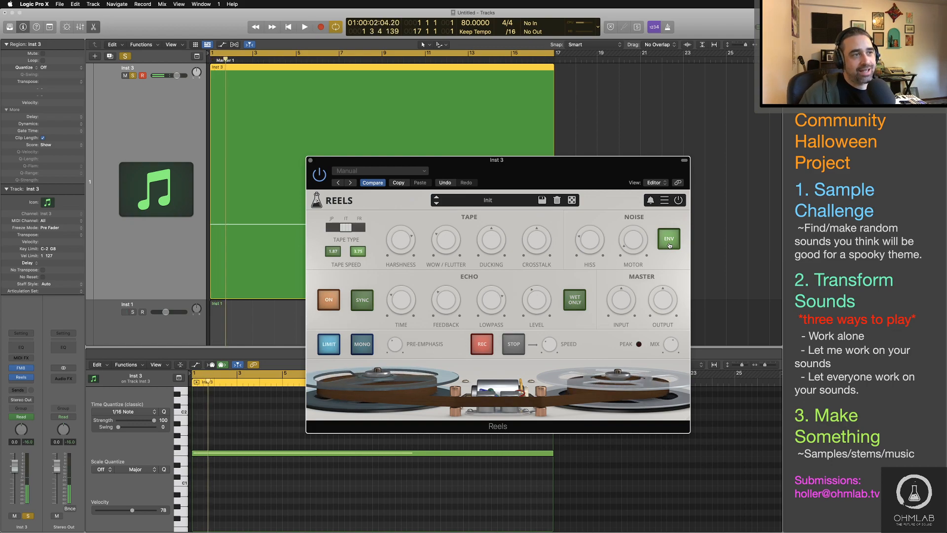
pyautogui.moveTo(465, 164); pyautogui.dragTo(501, 134)
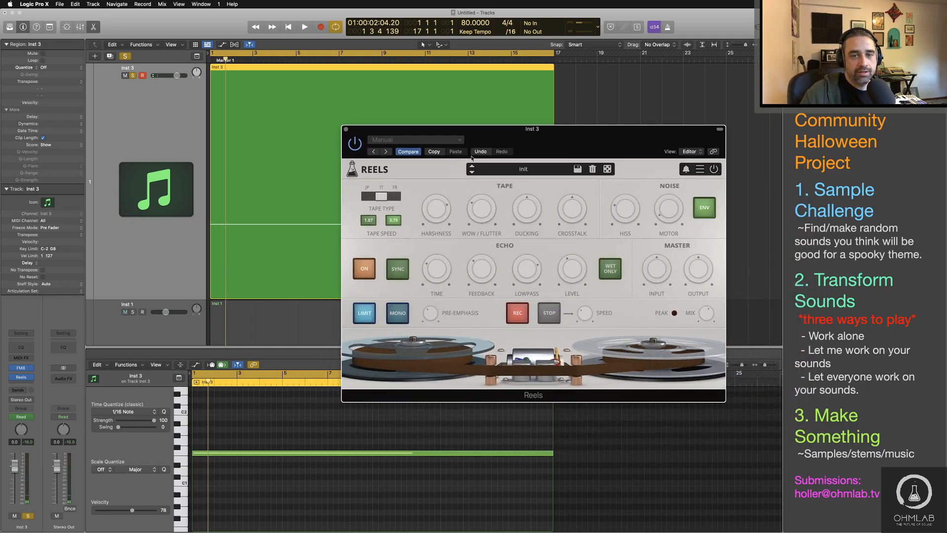
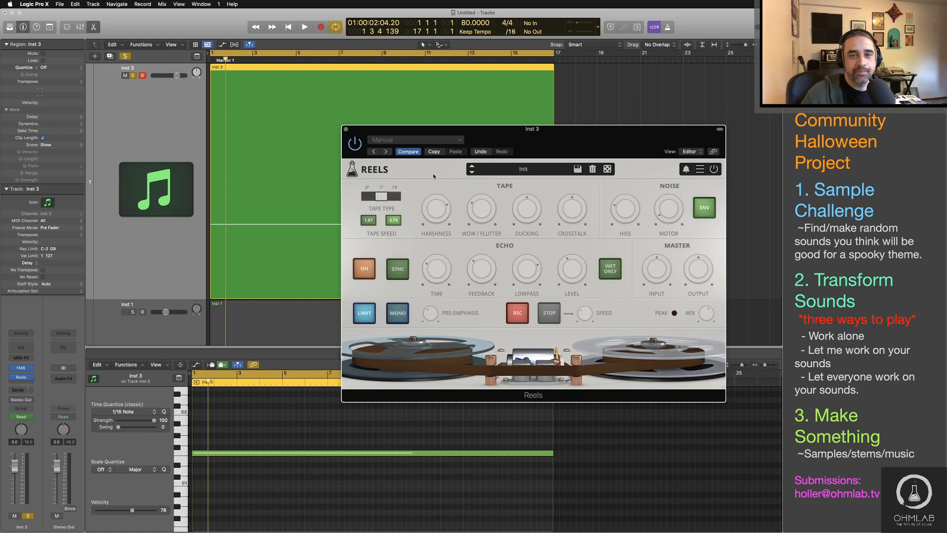
# Step: Close the Reels plug-in window and listen to the soloed Inst 3 track from the beginning
pyautogui.click(346, 129)
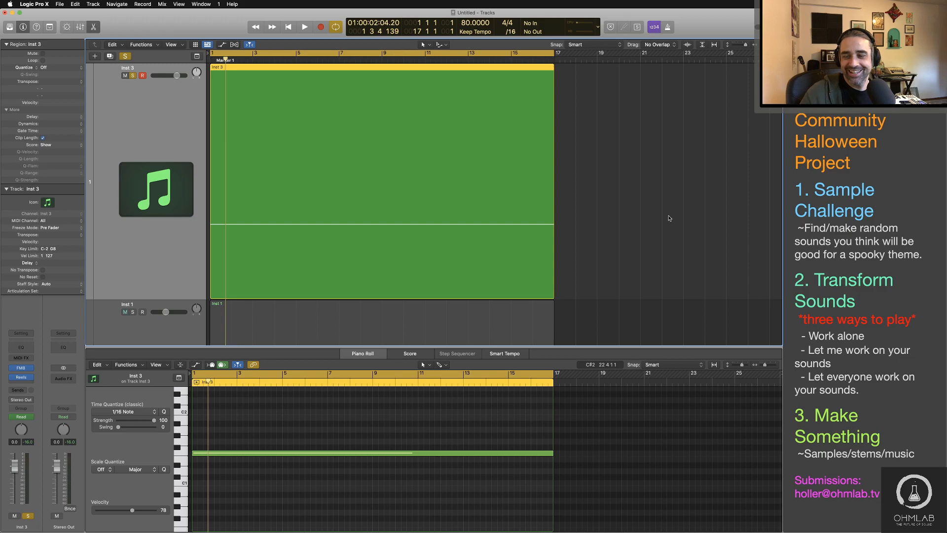
pyautogui.press('Return')
pyautogui.press('space')
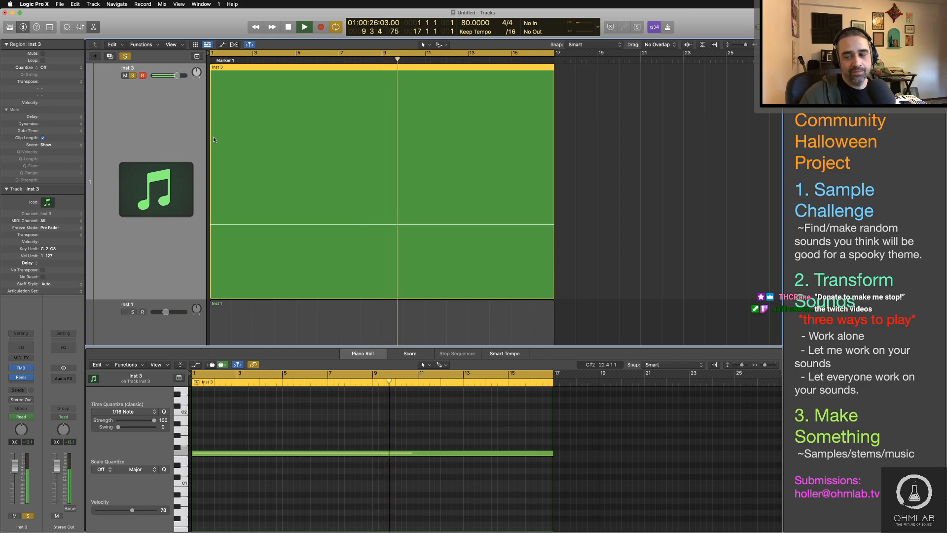
pyautogui.press('space')
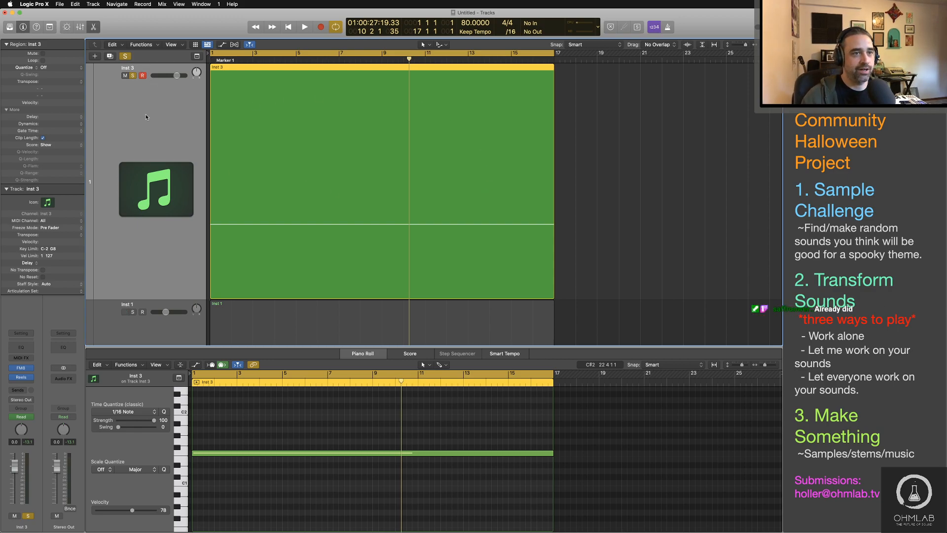
# Step: Unsolo the Inst 3 track and lower its volume to -13.6 dB while listening to it with the other tracks
pyautogui.click(132, 76)
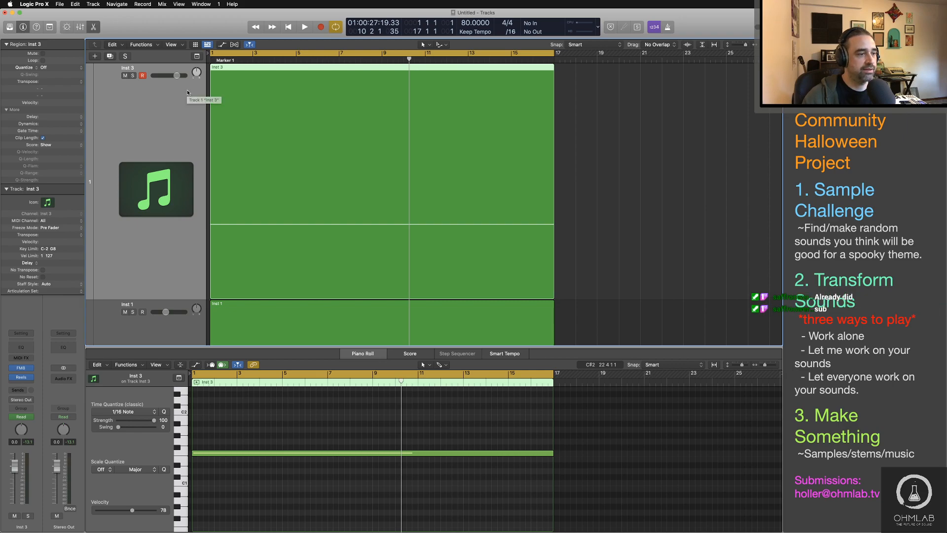
pyautogui.moveTo(176, 76); pyautogui.dragTo(169, 76)
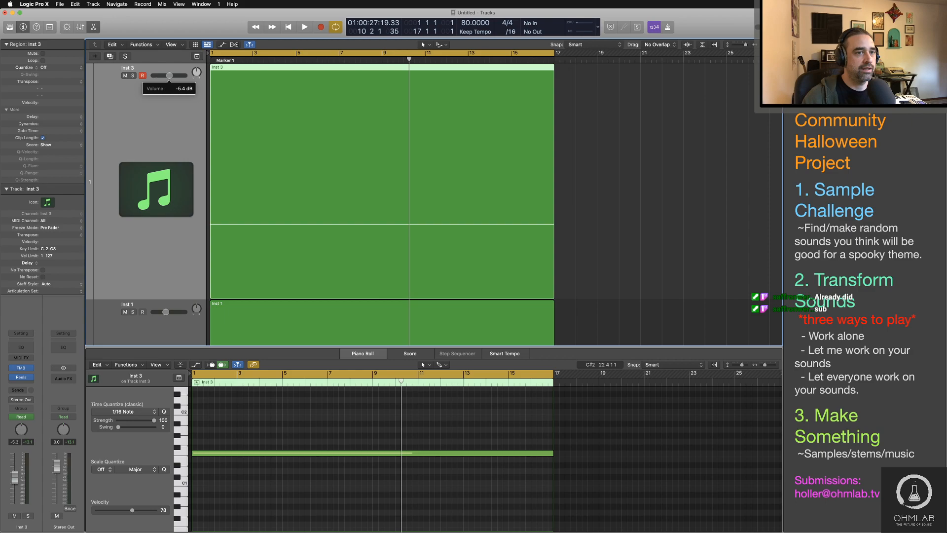
pyautogui.press('space')
pyautogui.moveTo(169, 75); pyautogui.dragTo(164, 76)
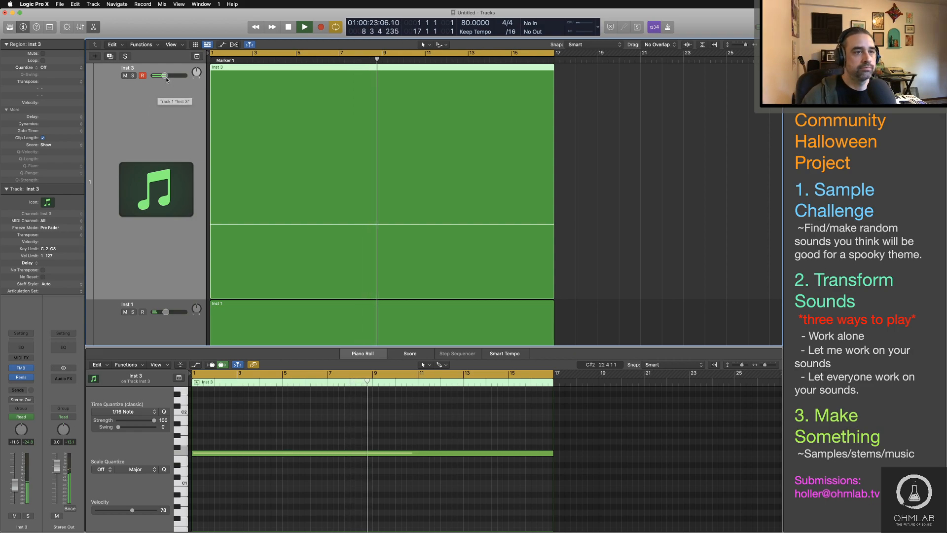
pyautogui.moveTo(166, 79); pyautogui.dragTo(163, 79)
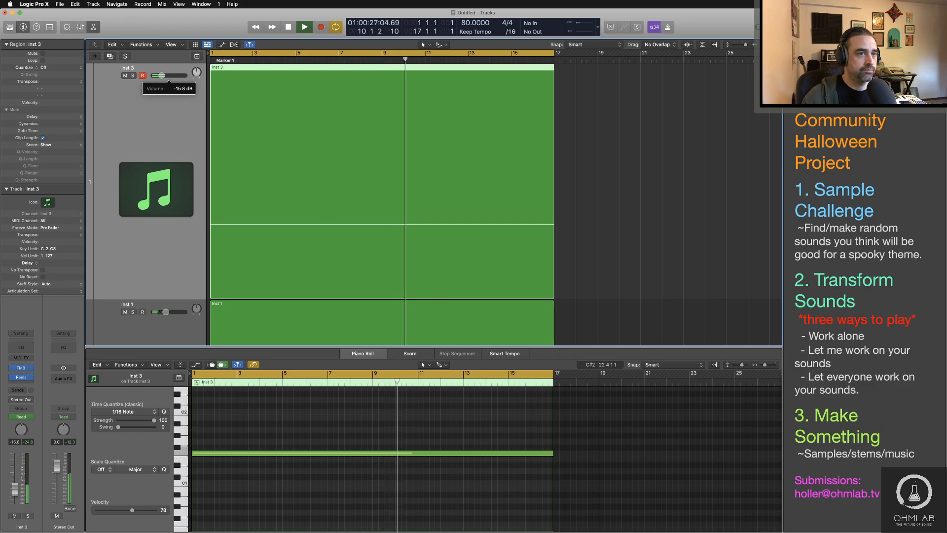
pyautogui.moveTo(159, 77); pyautogui.dragTo(161, 77)
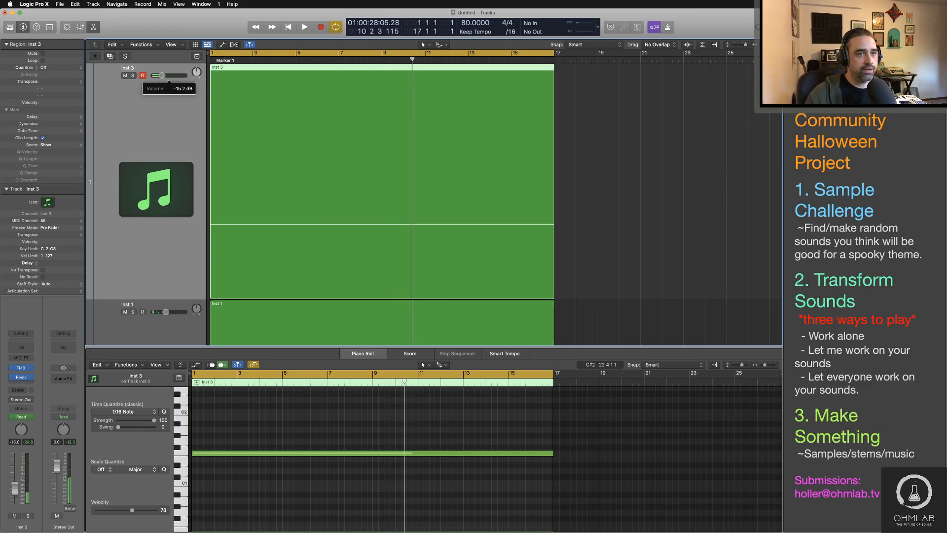
# Step: Insert a stereo ChromaVerb after Reels on Inst 3 and solo the track for playback
pyautogui.click(28, 385)
pyautogui.moveTo(39, 409)
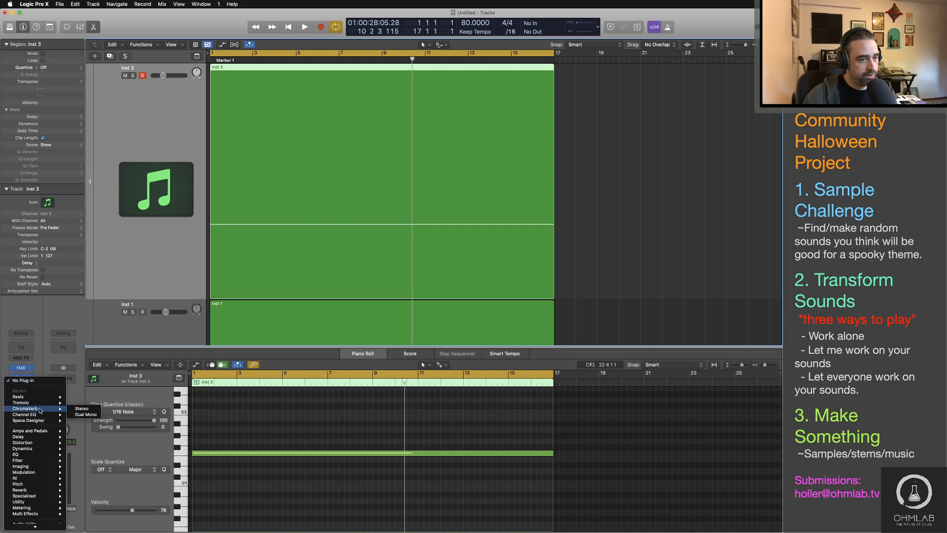
pyautogui.click(77, 409)
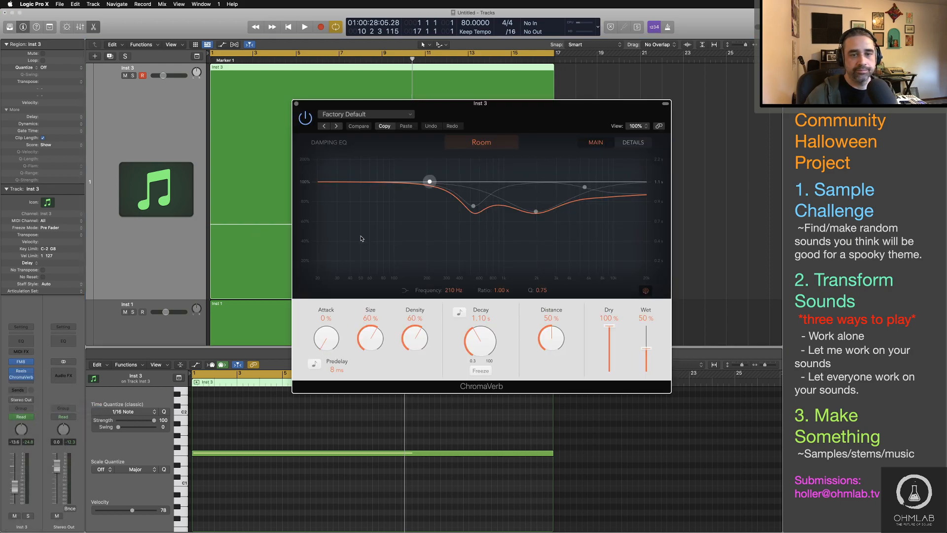
pyautogui.click(133, 76)
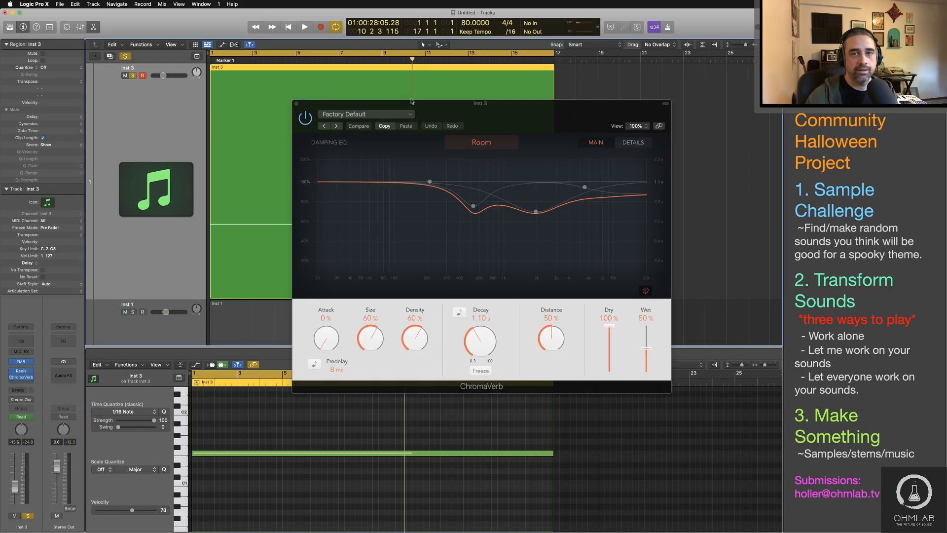
pyautogui.moveTo(450, 111); pyautogui.dragTo(492, 119)
pyautogui.press('space')
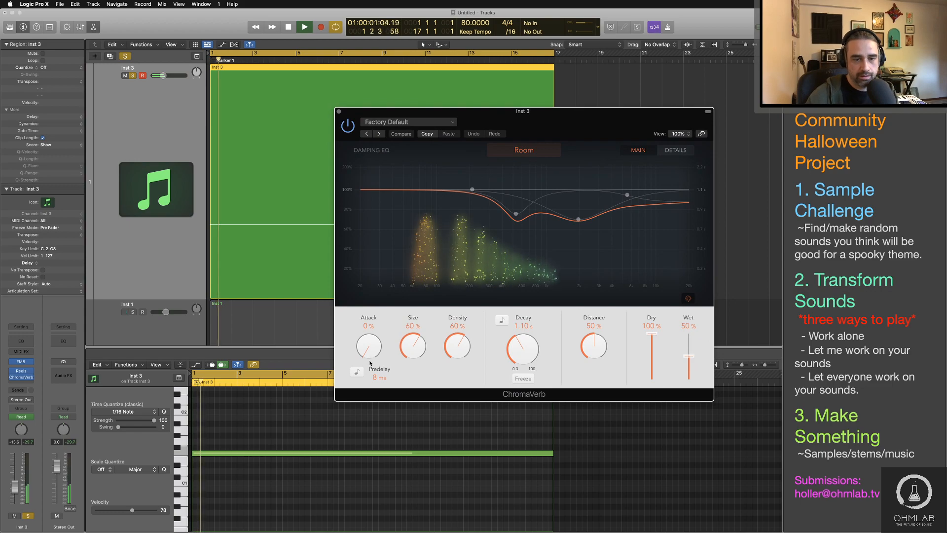
# Step: Set the ChromaVerb predelay to 18 ms, decay to 5.60 s, density to 72%, size to 63% and attack to 10%
pyautogui.moveTo(379, 377); pyautogui.dragTo(379, 370)
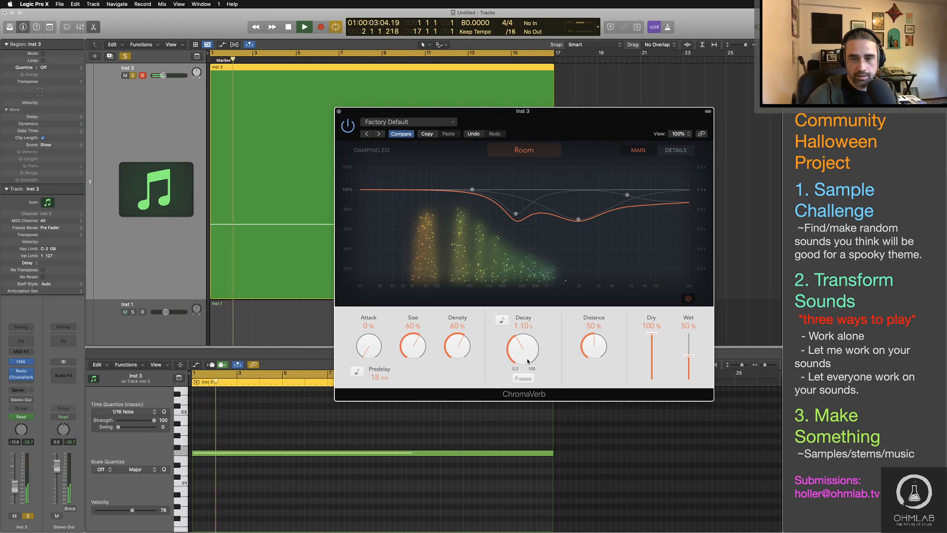
pyautogui.moveTo(522, 348); pyautogui.dragTo(522, 321)
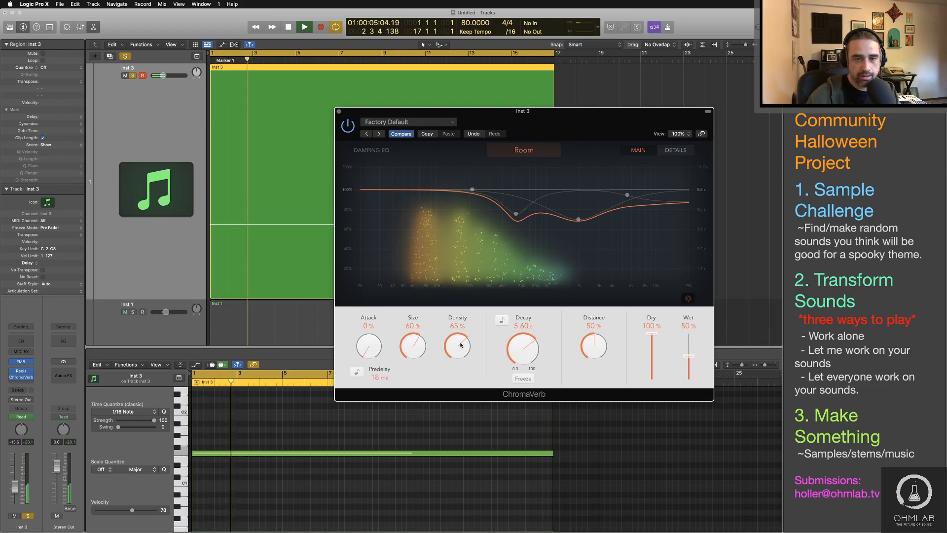
pyautogui.moveTo(457, 346); pyautogui.dragTo(372, 336)
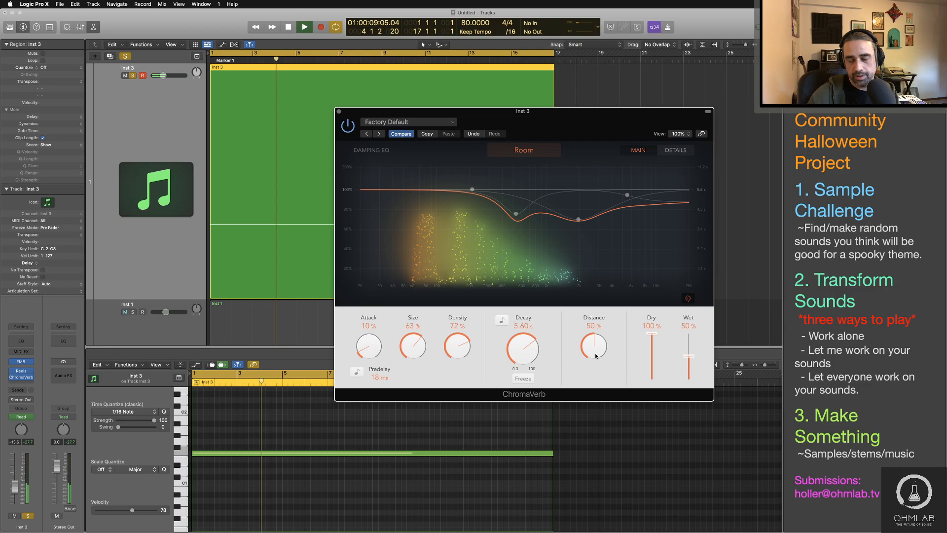
# Step: Set the ChromaVerb distance to 34% and the wet level to 53%
pyautogui.moveTo(596, 356); pyautogui.dragTo(596, 365)
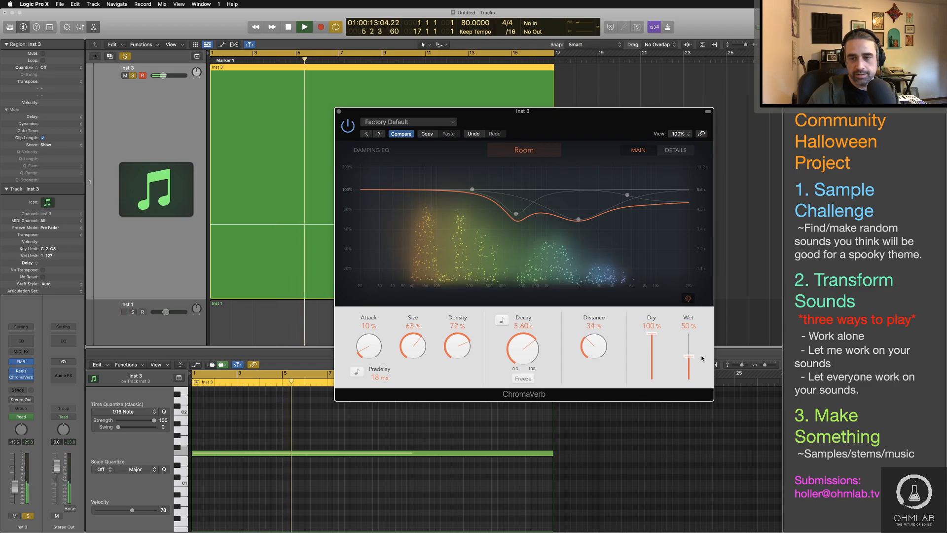
pyautogui.moveTo(689, 356); pyautogui.dragTo(656, 318)
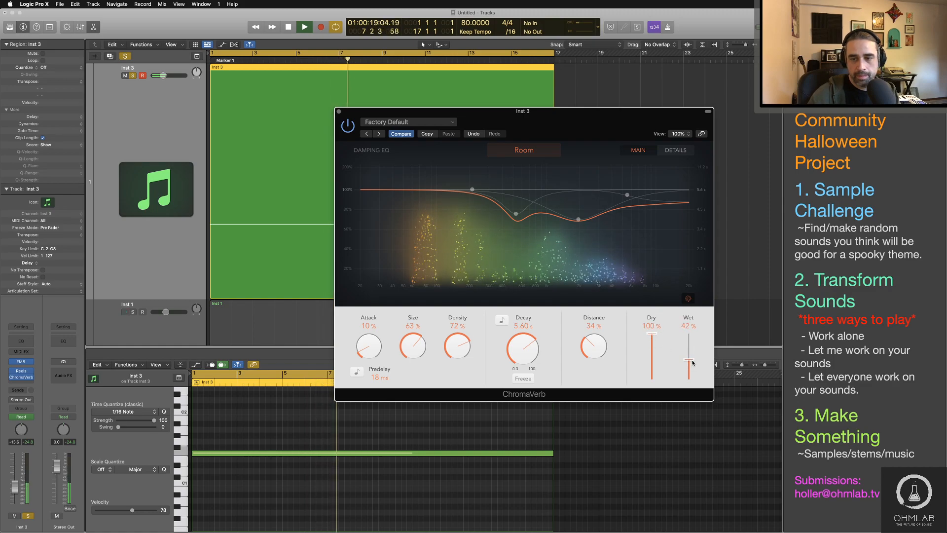
pyautogui.moveTo(692, 363); pyautogui.dragTo(693, 357)
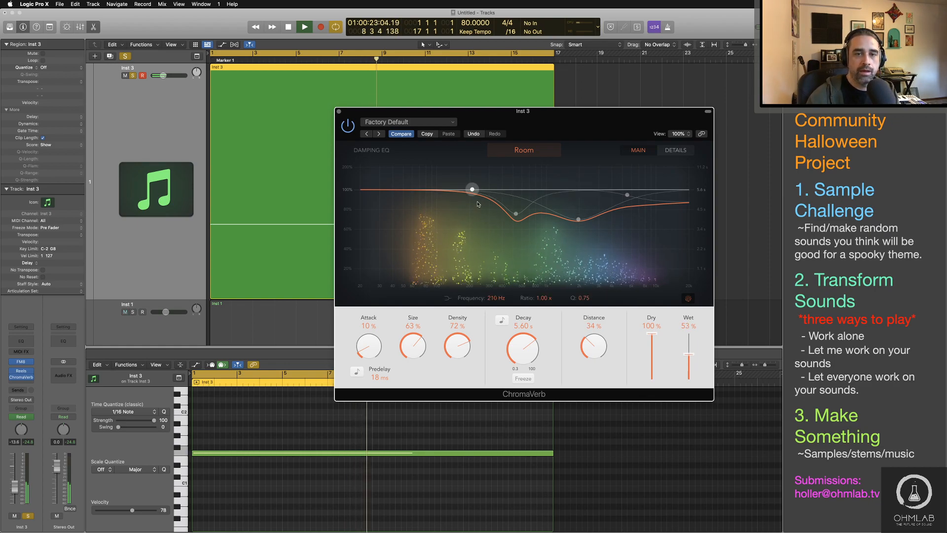
# Step: Shape ChromaVerb's damping EQ with reduced lows and highs, a 0.45 ratio dip at 240 Hz and a 1.90 ratio peak at 3000 Hz
pyautogui.moveTo(472, 189); pyautogui.dragTo(360, 234)
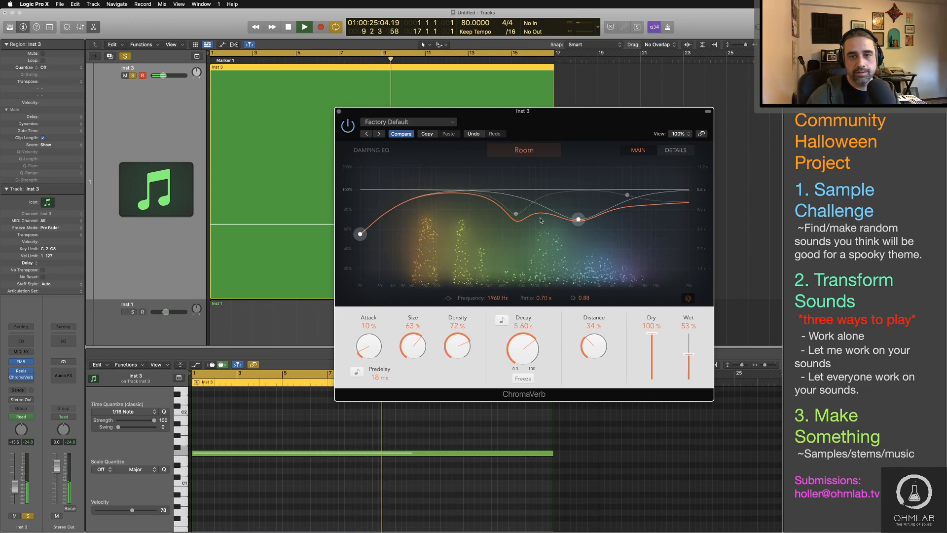
pyautogui.moveTo(514, 213); pyautogui.dragTo(469, 211)
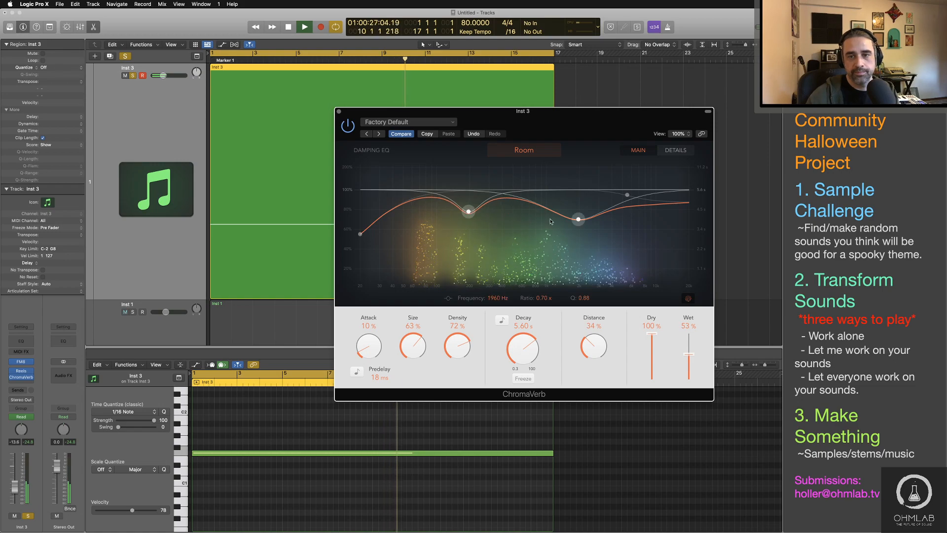
pyautogui.moveTo(580, 220); pyautogui.dragTo(428, 212)
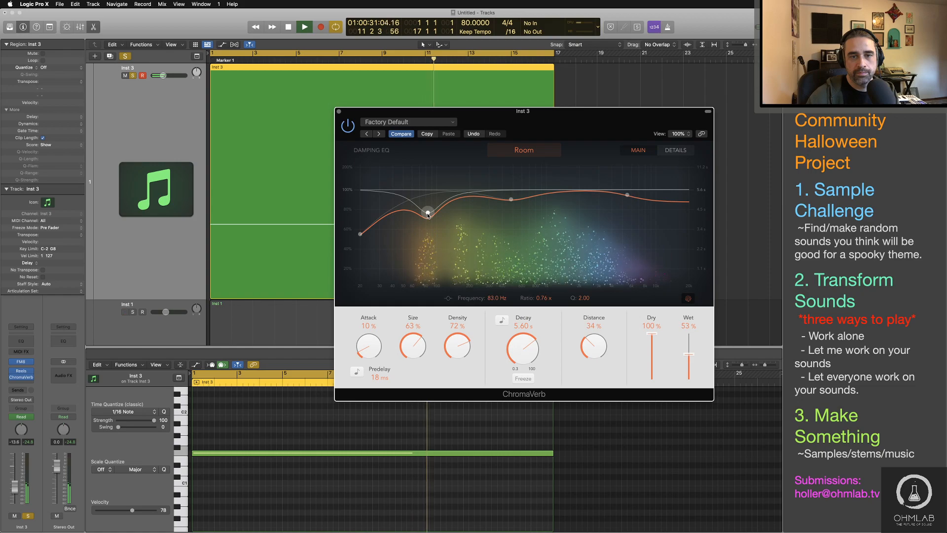
pyautogui.click(360, 234)
pyautogui.moveTo(359, 236); pyautogui.dragTo(403, 253)
pyautogui.click(627, 194)
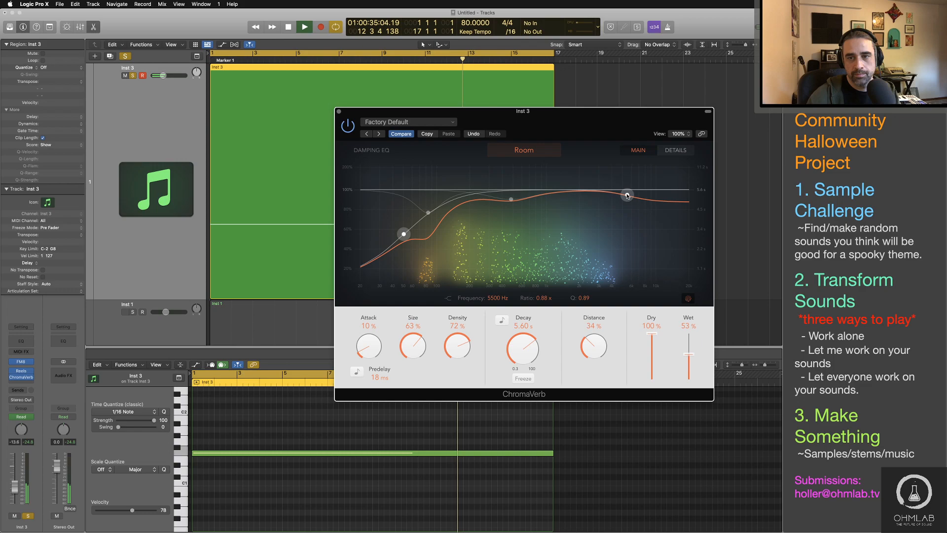
pyautogui.moveTo(626, 196); pyautogui.dragTo(649, 218)
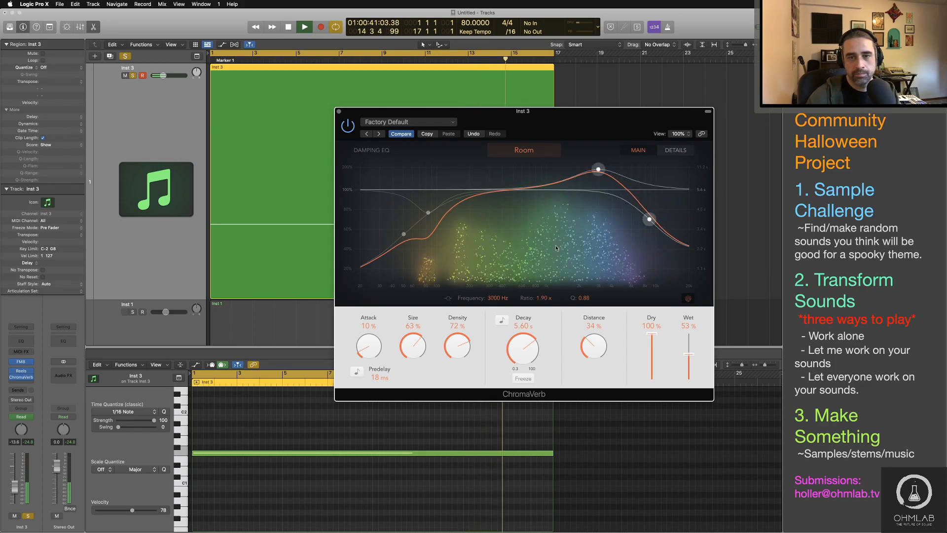
pyautogui.moveTo(428, 212); pyautogui.dragTo(479, 243)
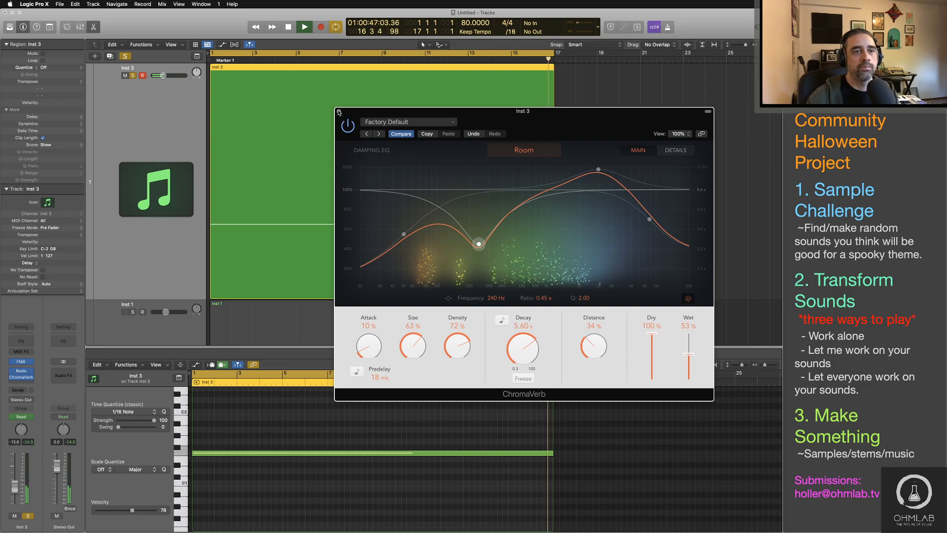
# Step: Close ChromaVerb, unsolo Inst 3 and lower its volume to -20.5 dB in the full mix
pyautogui.click(339, 112)
pyautogui.click(133, 75)
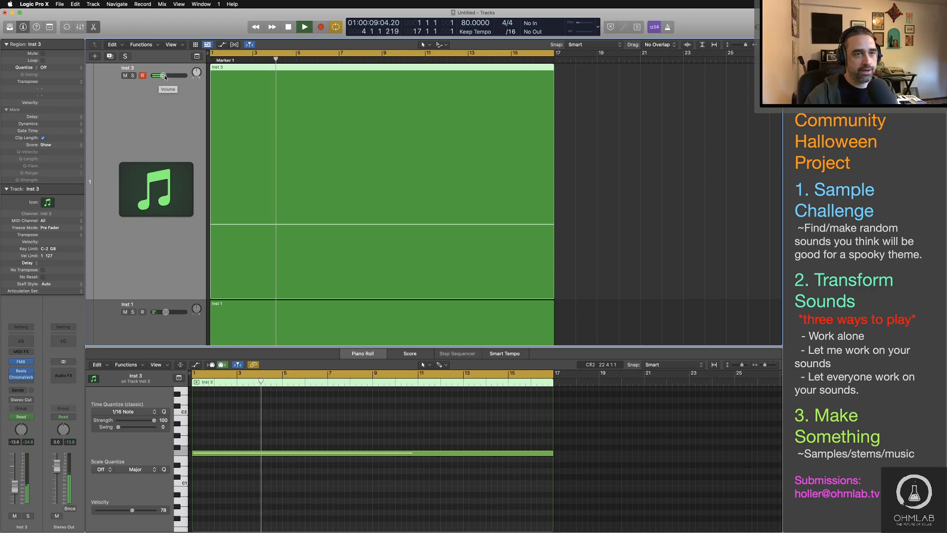
pyautogui.moveTo(165, 77); pyautogui.dragTo(158, 77)
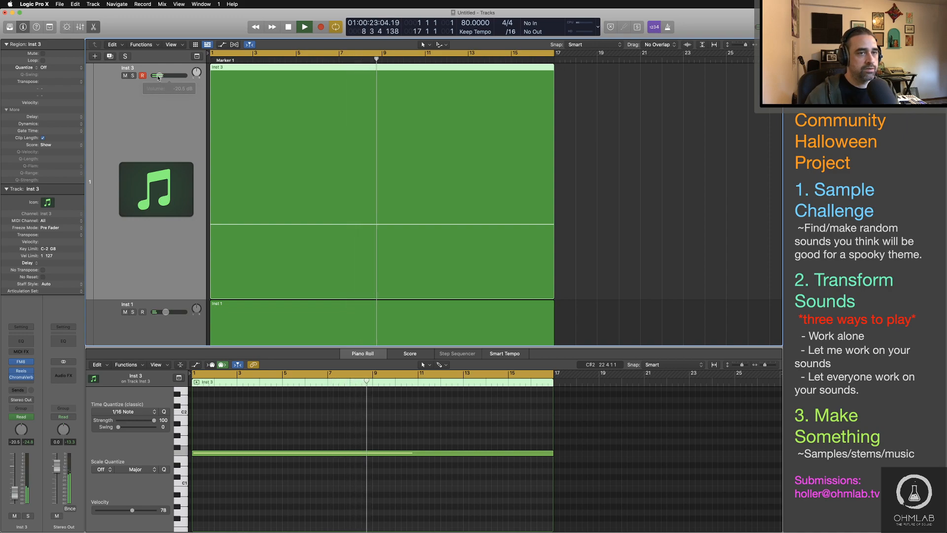
# Step: Reduce the track heights until all seven tracks fit in the arrangement, and stop playback
pyautogui.press('super+Up')
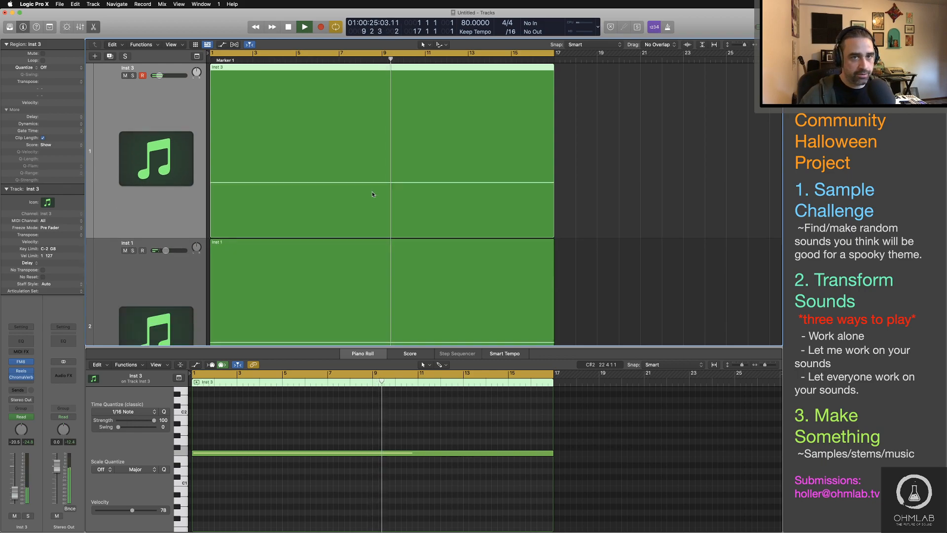
pyautogui.press('super+Up')
pyautogui.press('super+Up')
pyautogui.press('super+Up')
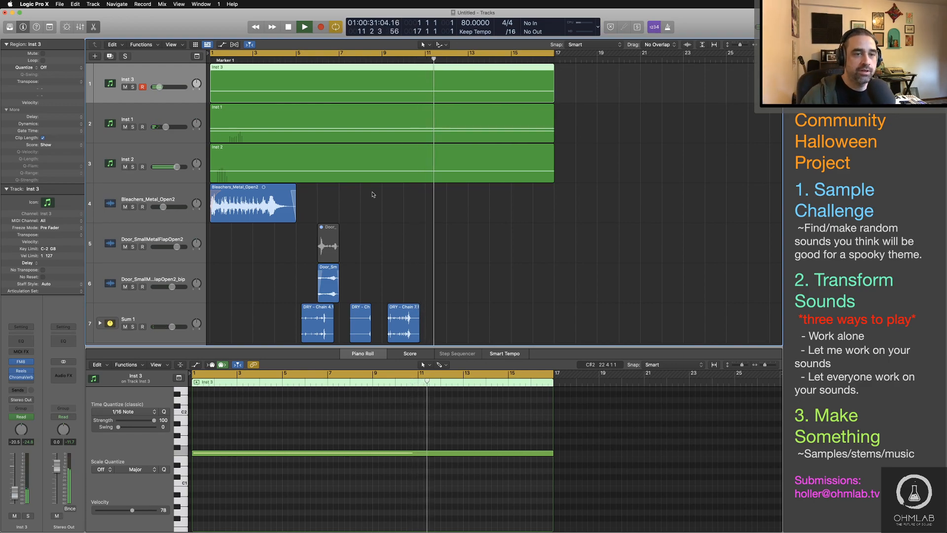
pyautogui.press('super+Up')
pyautogui.press('super+Up')
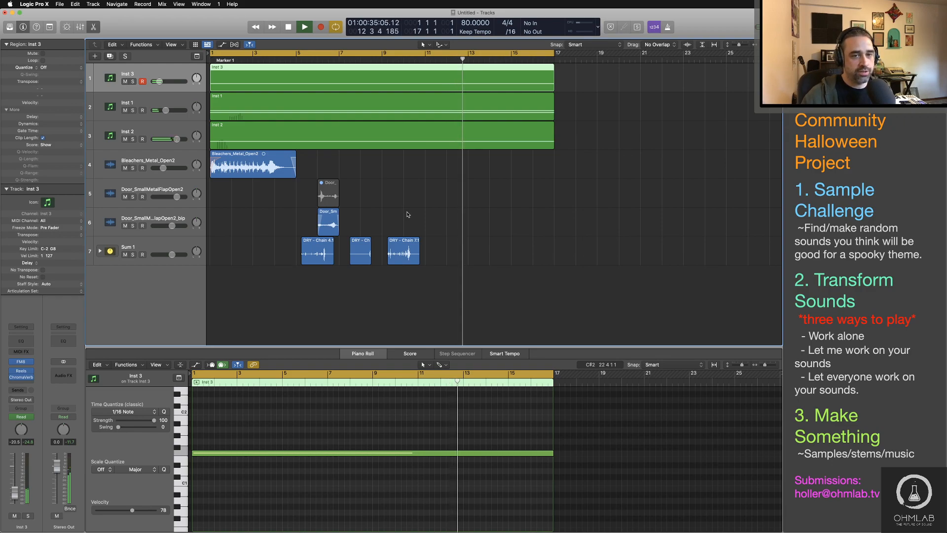
pyautogui.press('space')
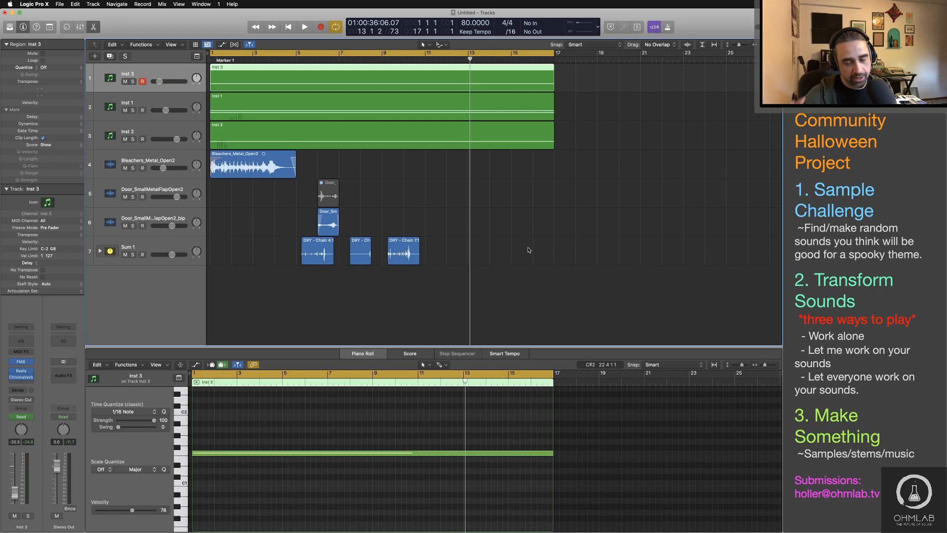
# Step: Switch to Finder and look through the DRY samples in the Random Sounds folder, selecting DRY - Deep Knock 2.wav
pyautogui.press('super+Tab')
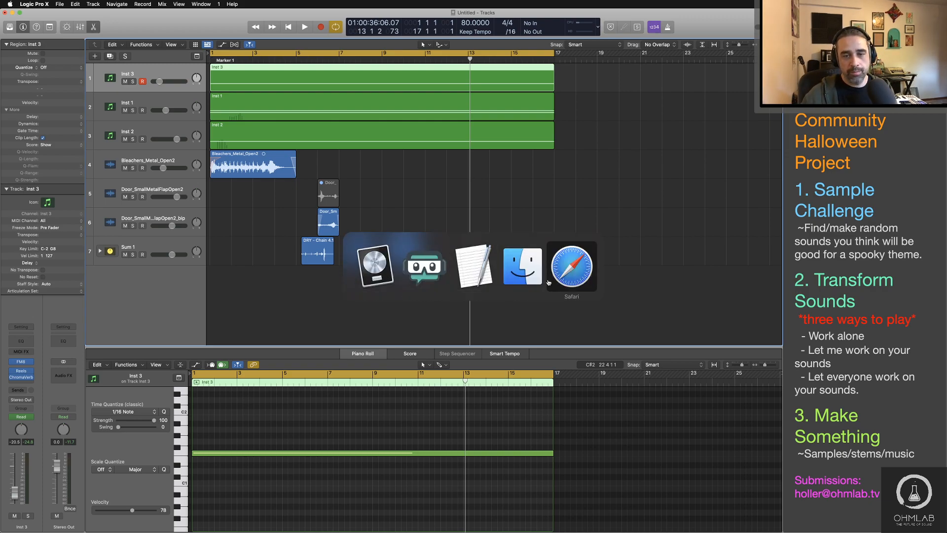
pyautogui.click(513, 270)
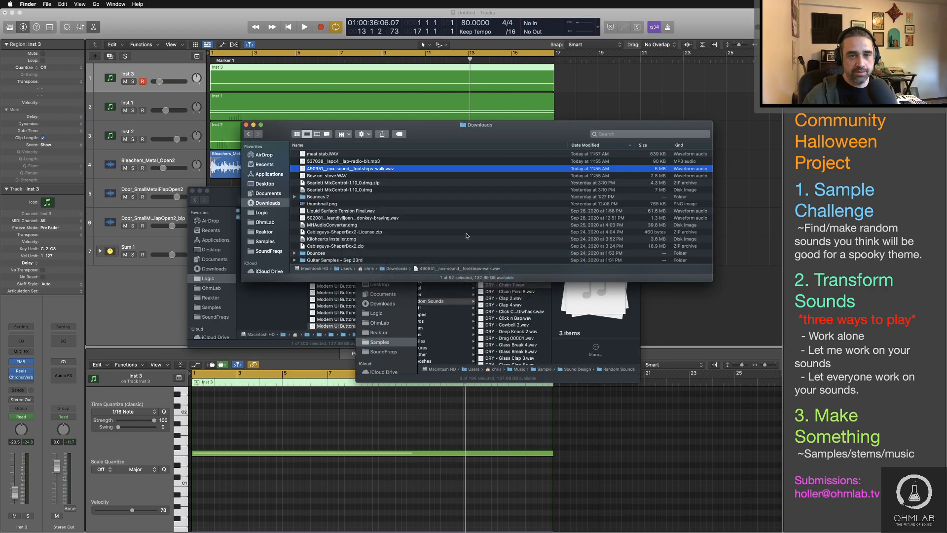
pyautogui.click(569, 379)
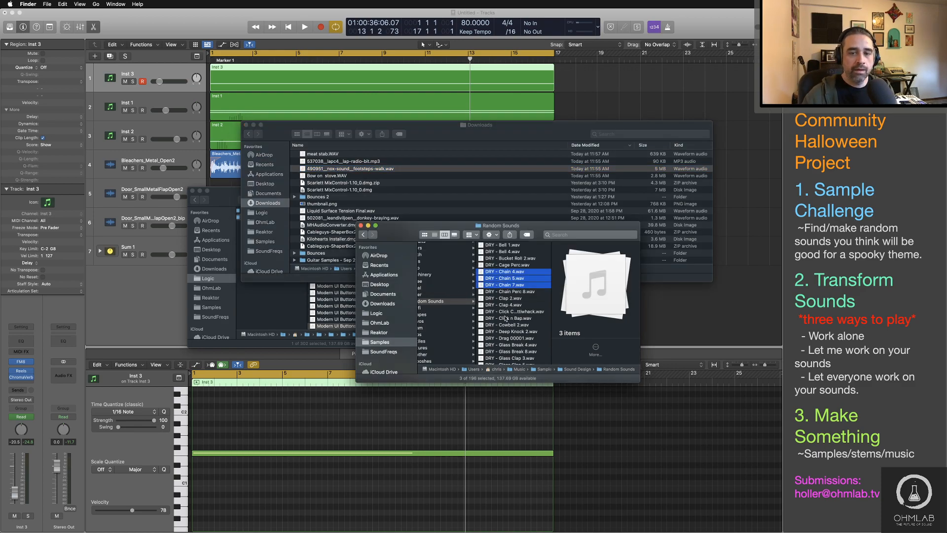
pyautogui.hscroll(-1, 508, 320)
pyautogui.click(516, 332)
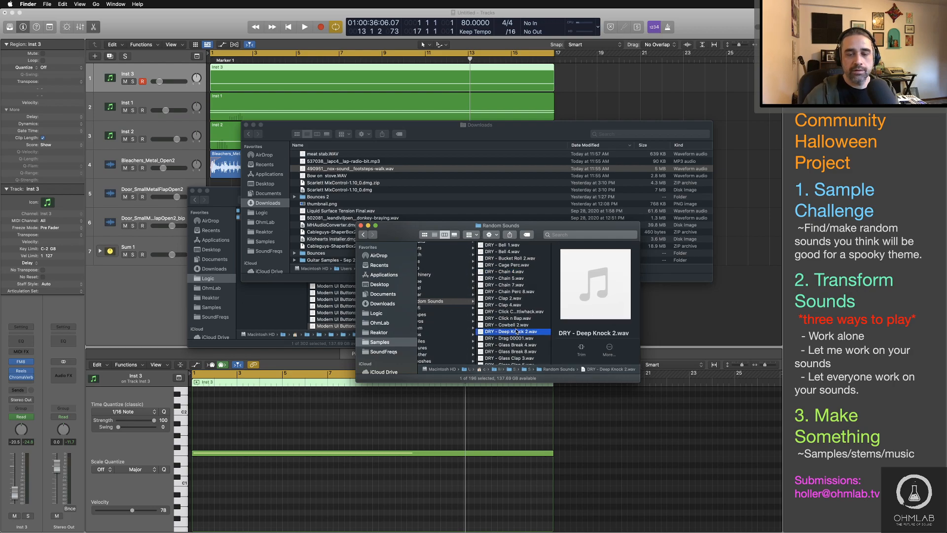
pyautogui.hscroll(-3, 516, 332)
# Step: Audition the lap-radio-bit MP3 and the footsteps-walk WAV in the Downloads folder
pyautogui.click(464, 132)
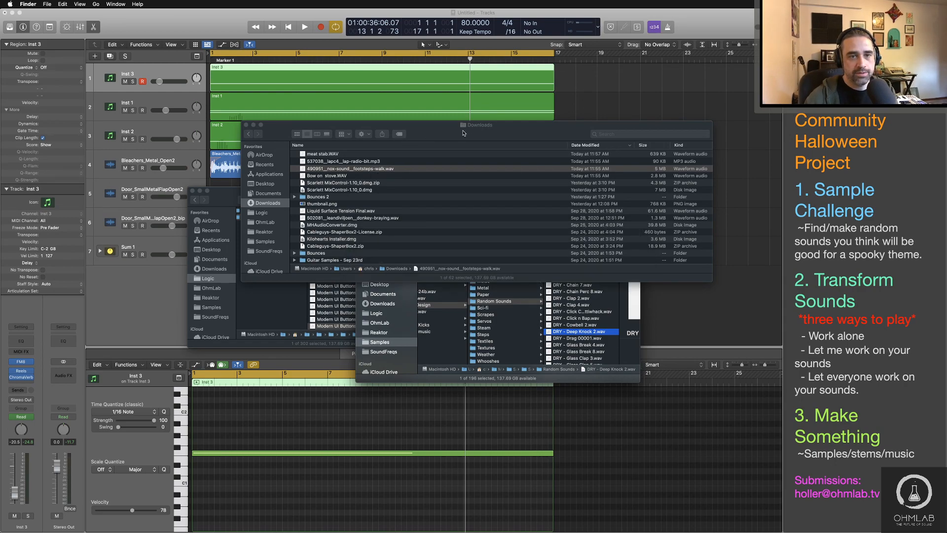
pyautogui.press('Up')
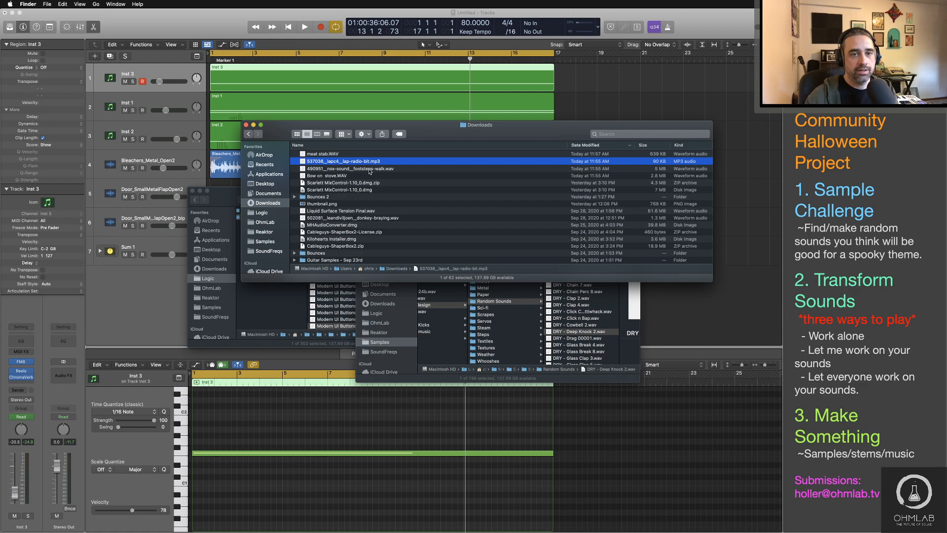
pyautogui.press('space')
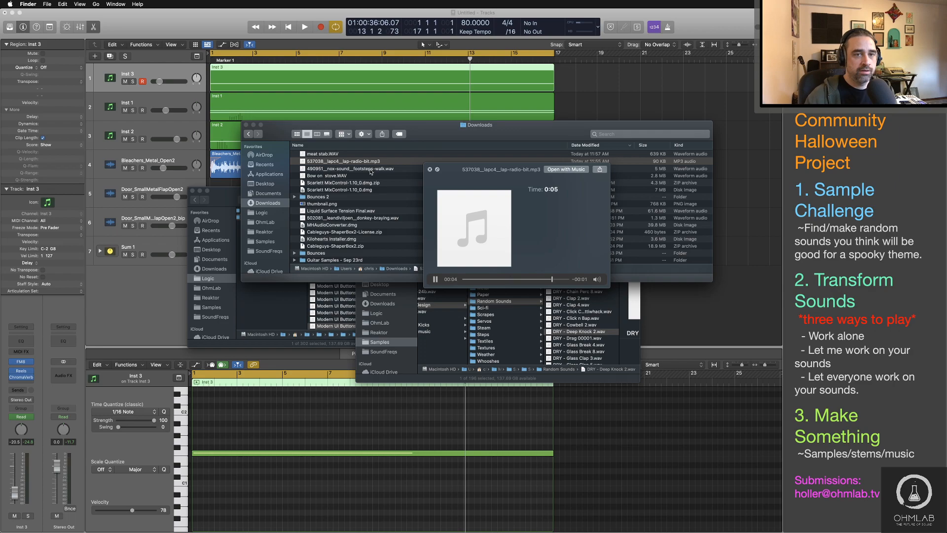
pyautogui.click(370, 169)
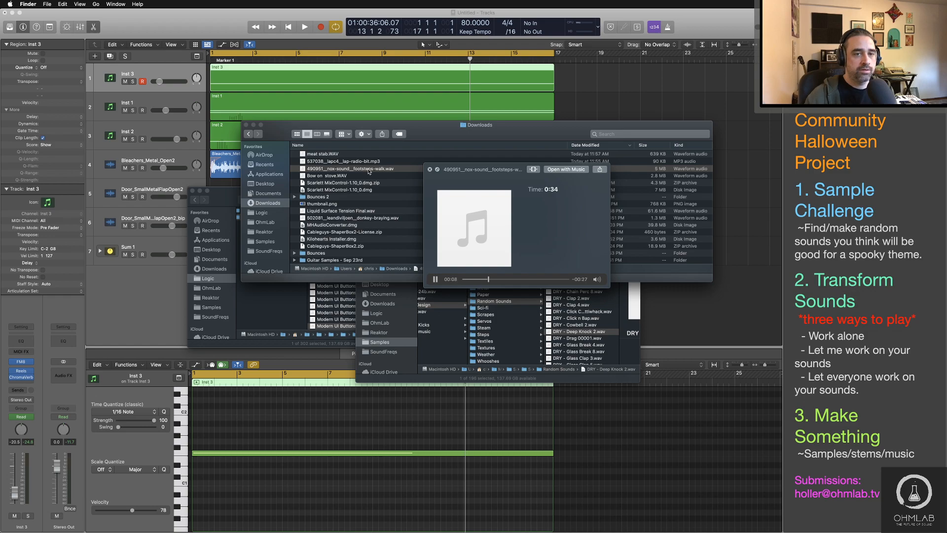
pyautogui.press('space')
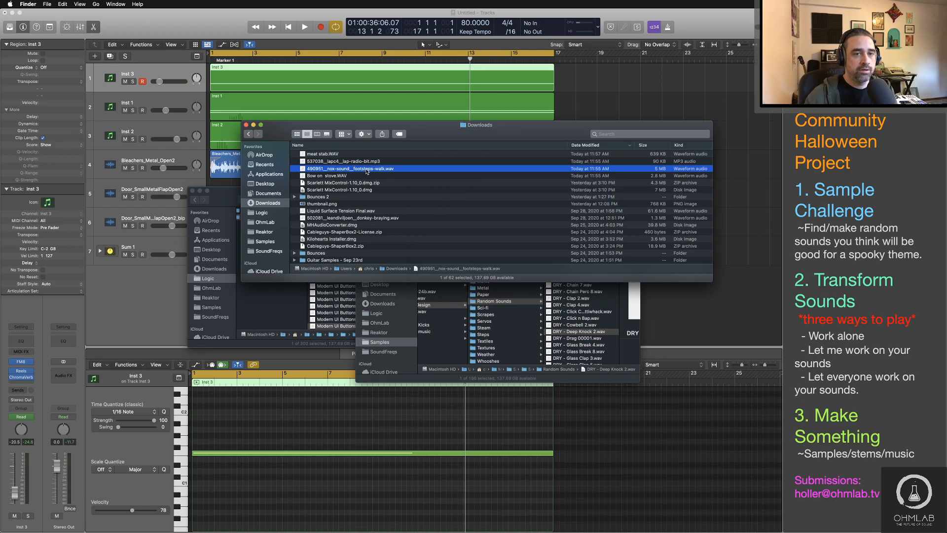
# Step: Import the footsteps-walk WAV at bar 1 below the Sum 1 track and turn it into a sliced Quick Sampler track
pyautogui.moveTo(367, 172); pyautogui.dragTo(209, 303)
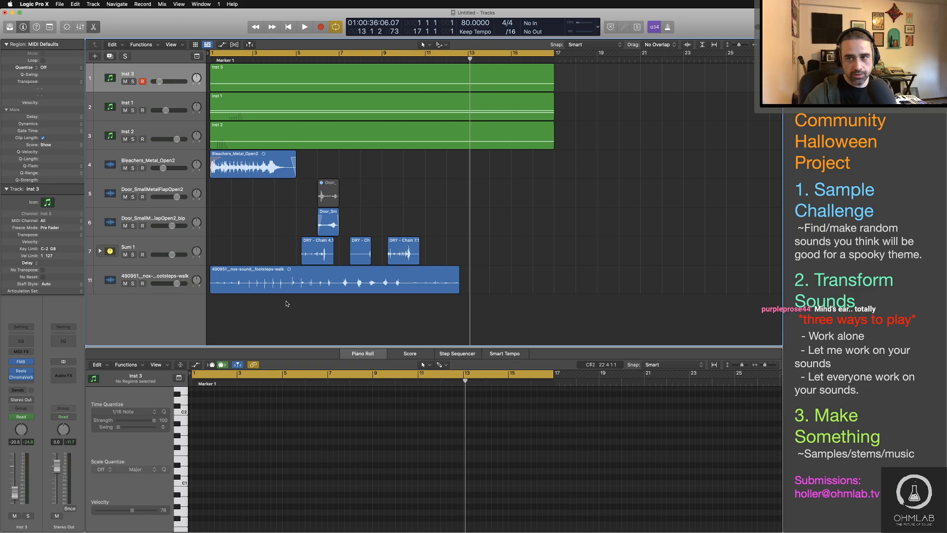
pyautogui.moveTo(285, 283); pyautogui.dragTo(135, 292)
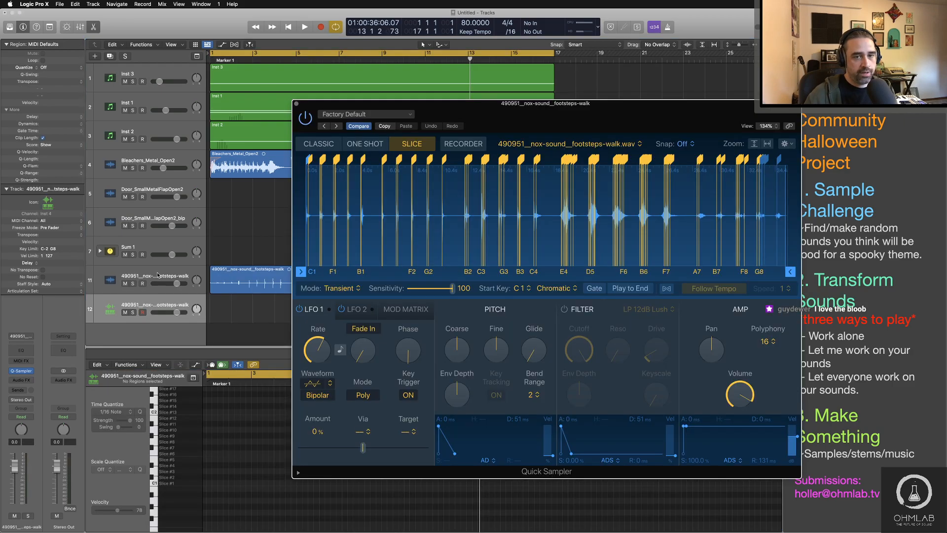
# Step: Delete the original footsteps audio track together with its region, keeping the Quick Sampler track
pyautogui.click(184, 275)
pyautogui.press('Delete')
pyautogui.press('Delete')
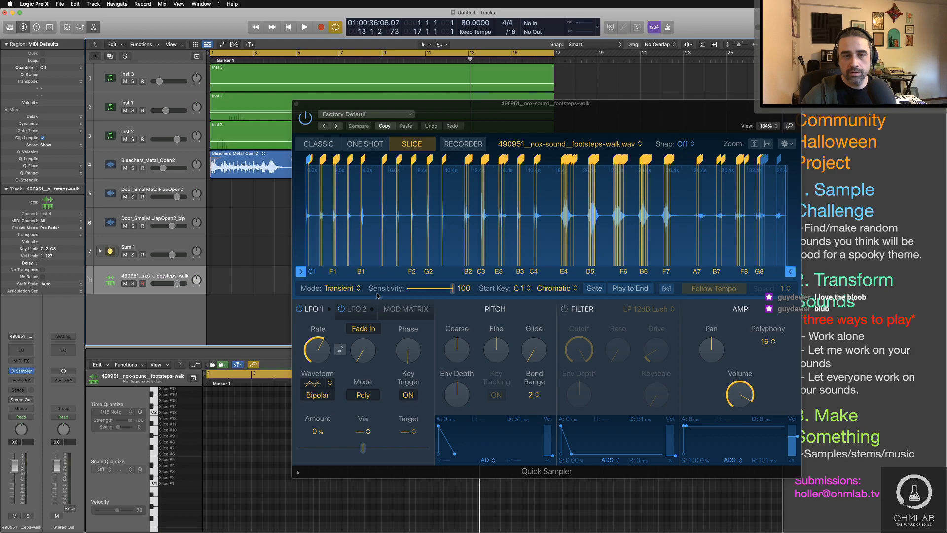
# Step: Set Quick Sampler's transient slice sensitivity to 21
pyautogui.moveTo(417, 288); pyautogui.dragTo(418, 289)
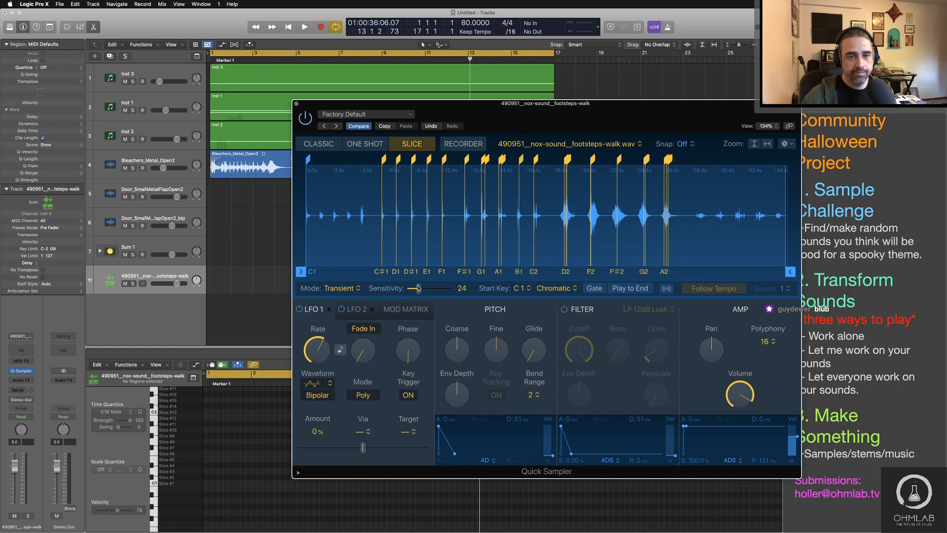
pyautogui.moveTo(418, 288); pyautogui.dragTo(419, 290)
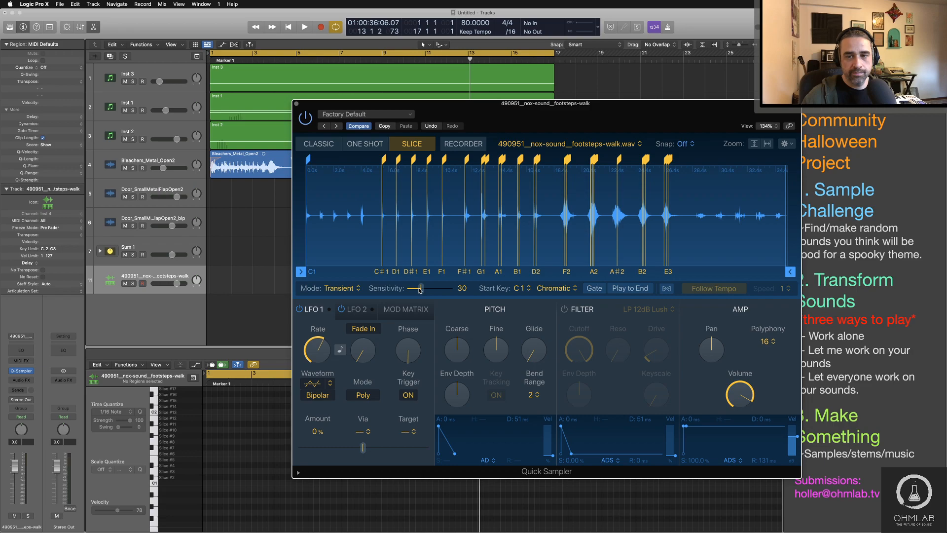
pyautogui.moveTo(419, 290); pyautogui.dragTo(413, 290)
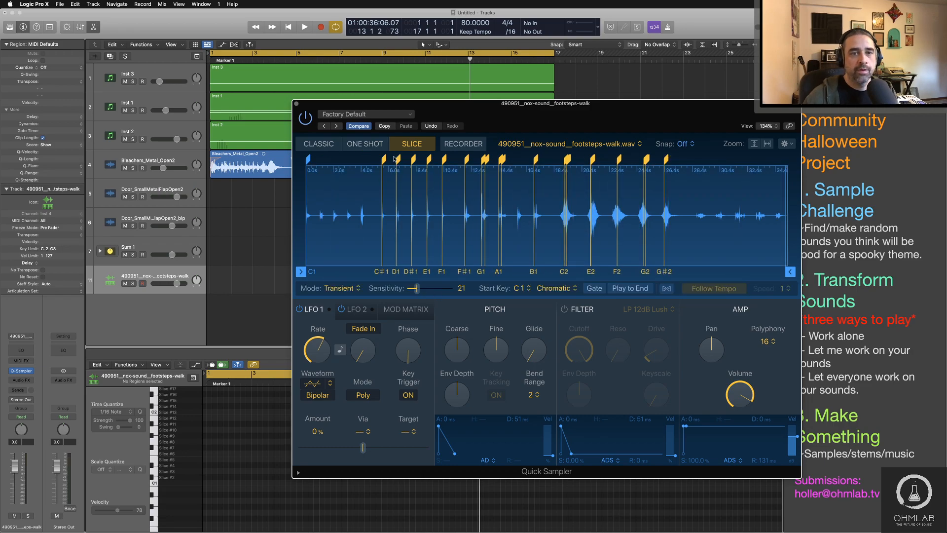
# Step: Move the slice markers C#1 through F1 to the starts of the first footsteps in the sample
pyautogui.moveTo(398, 158); pyautogui.dragTo(335, 159)
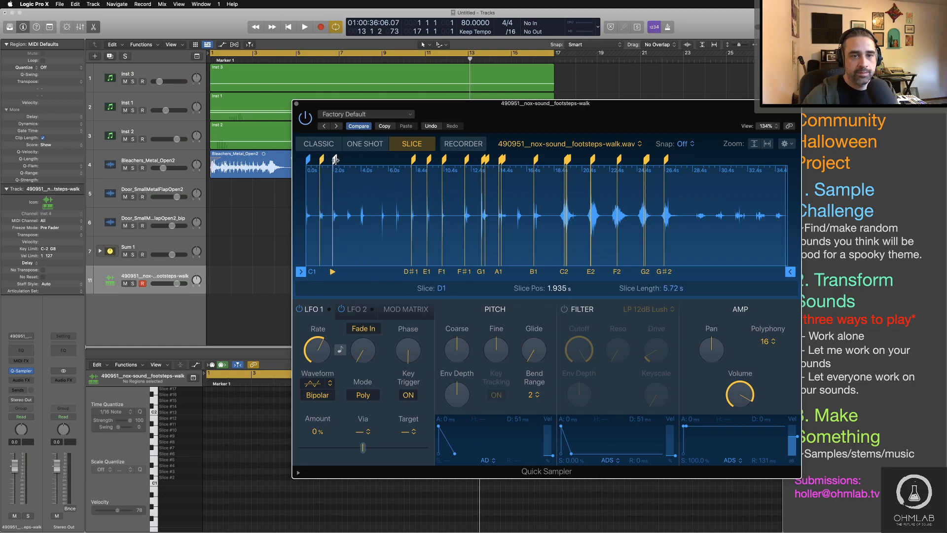
pyautogui.moveTo(414, 159); pyautogui.dragTo(347, 159)
pyautogui.click(429, 159)
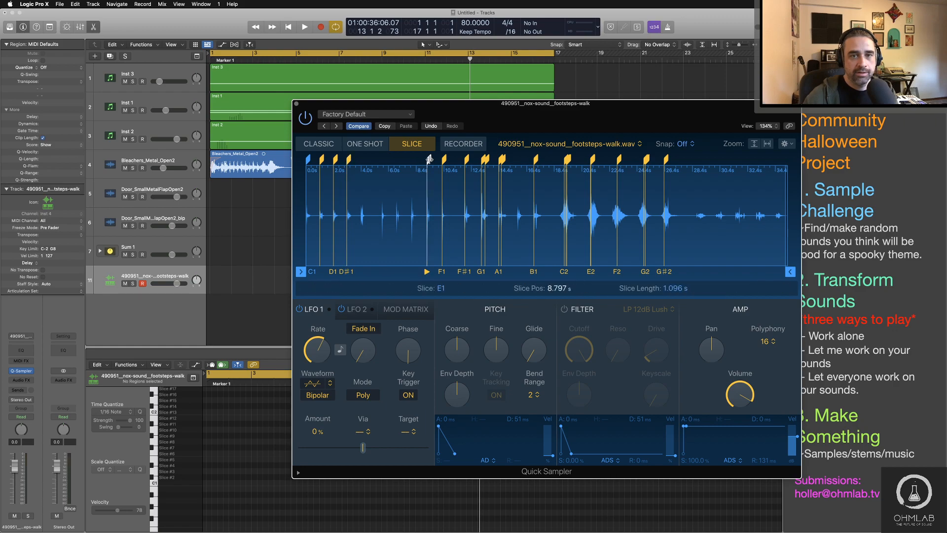
pyautogui.moveTo(429, 159); pyautogui.dragTo(362, 159)
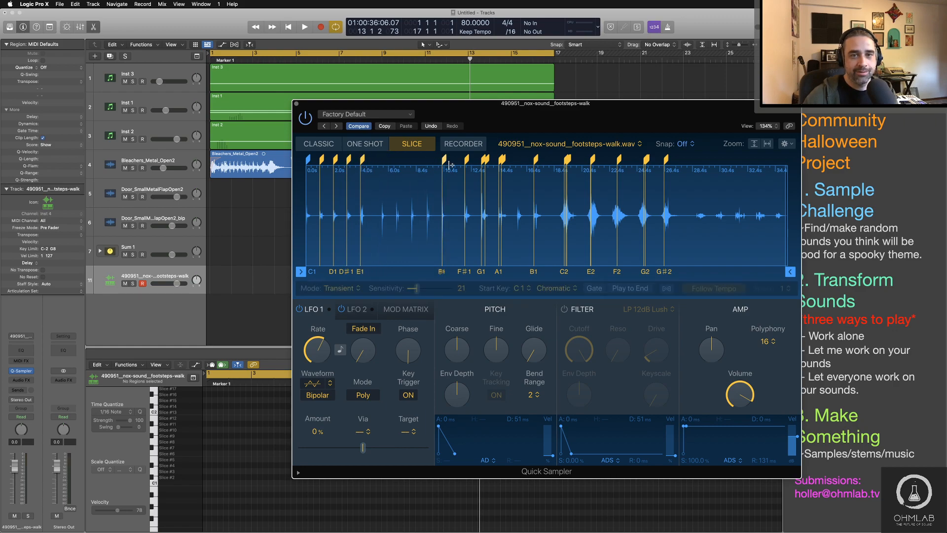
pyautogui.click(444, 158)
pyautogui.moveTo(444, 159); pyautogui.dragTo(384, 159)
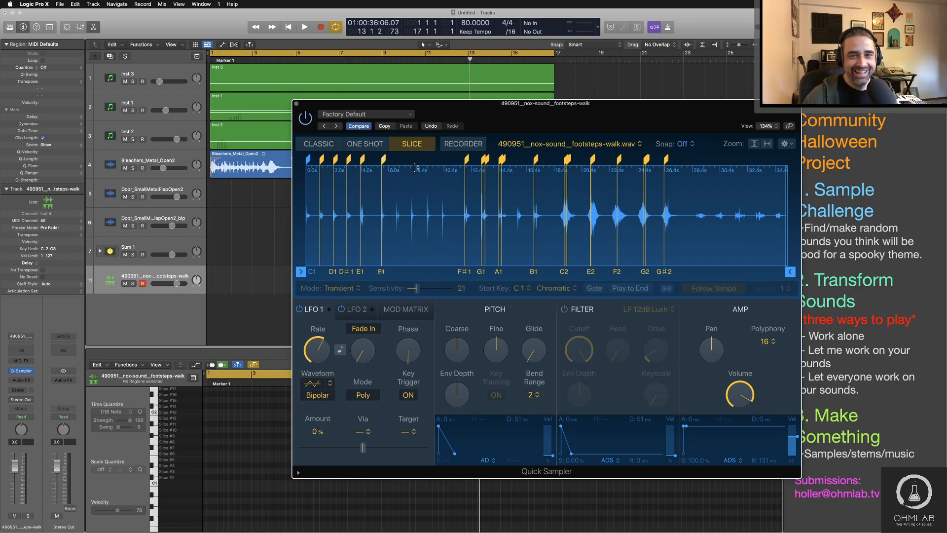
# Step: Move slice markers F#1, G1 and G#1 to the starts of the following footsteps, with G#1 at about 8.76 s
pyautogui.click(467, 159)
pyautogui.moveTo(467, 159); pyautogui.dragTo(398, 159)
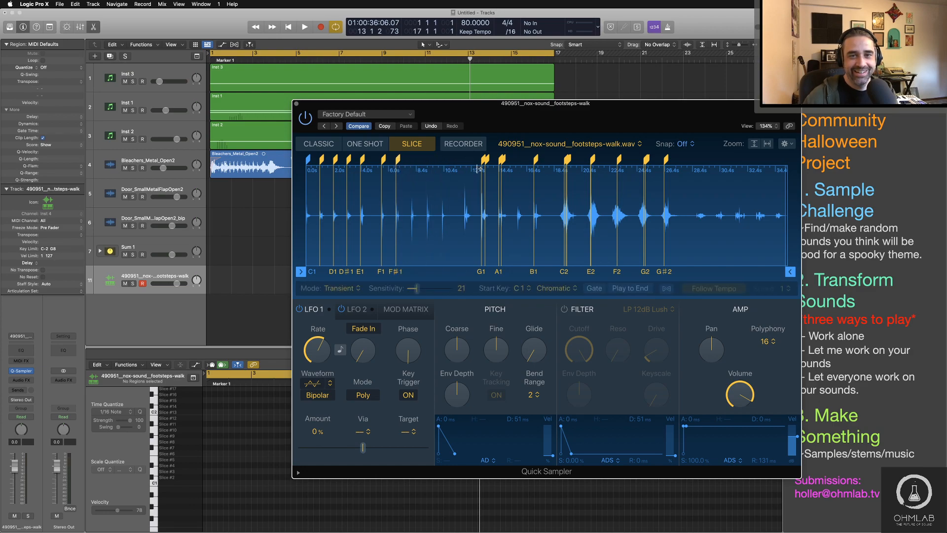
pyautogui.moveTo(483, 164); pyautogui.dragTo(413, 164)
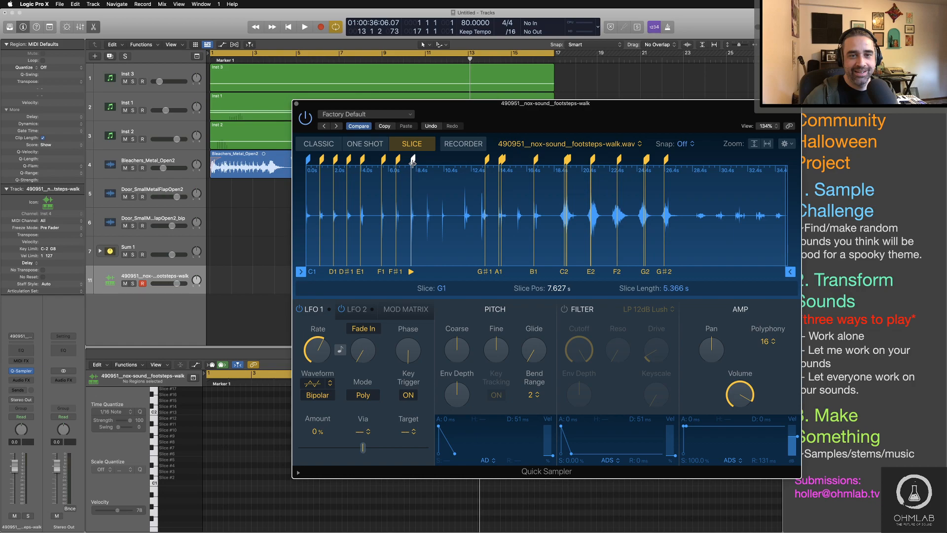
pyautogui.moveTo(487, 164); pyautogui.dragTo(429, 164)
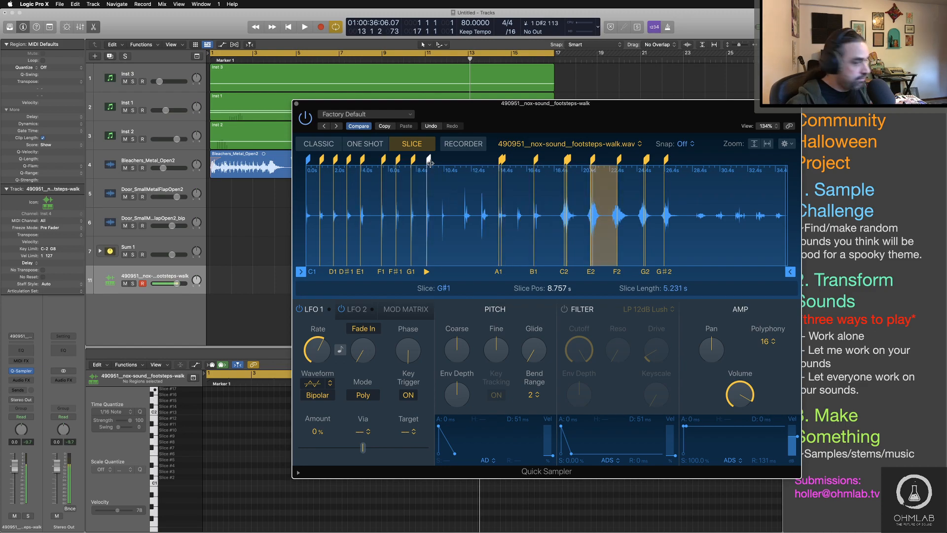
# Step: Align slice markers A1 through G#2 with the starts of the footsteps in the middle and loud sections of the sample
pyautogui.click(500, 159)
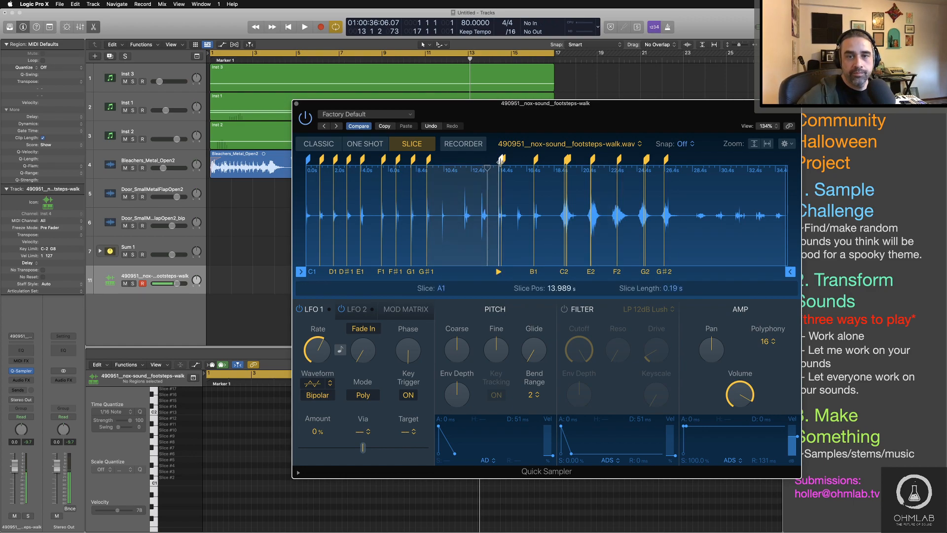
pyautogui.moveTo(501, 162)
pyautogui.mouseDown()
pyautogui.moveTo(443, 162)
pyautogui.moveTo(502, 161)
pyautogui.moveTo(465, 162)
pyautogui.mouseUp()
pyautogui.moveTo(535, 160); pyautogui.dragTo(481, 163)
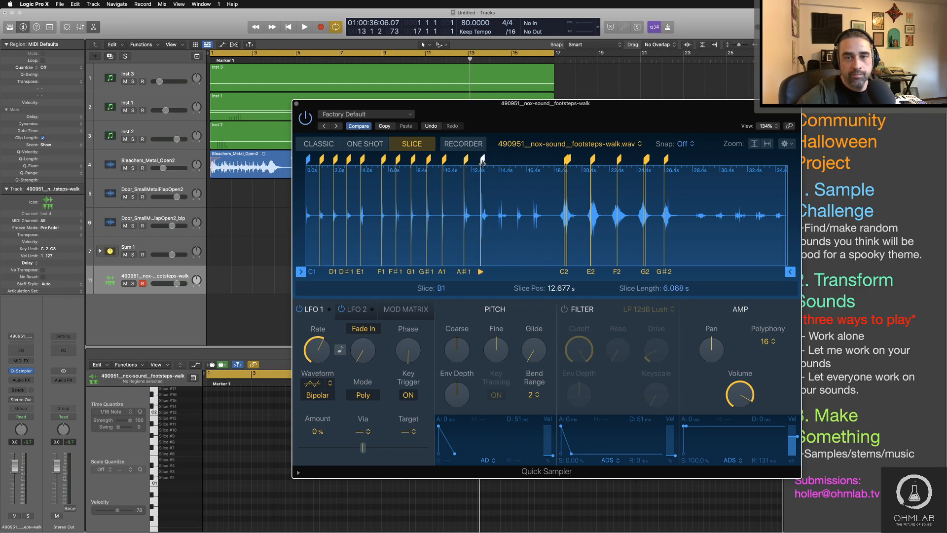
pyautogui.click(566, 161)
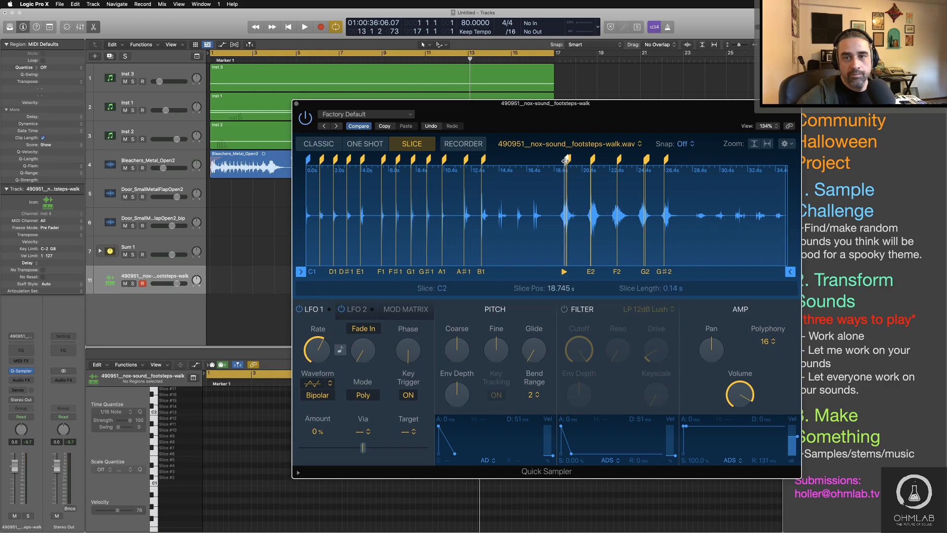
pyautogui.moveTo(565, 160)
pyautogui.mouseDown()
pyautogui.moveTo(517, 167)
pyautogui.moveTo(698, 160)
pyautogui.moveTo(647, 160)
pyautogui.moveTo(663, 161)
pyautogui.mouseUp()
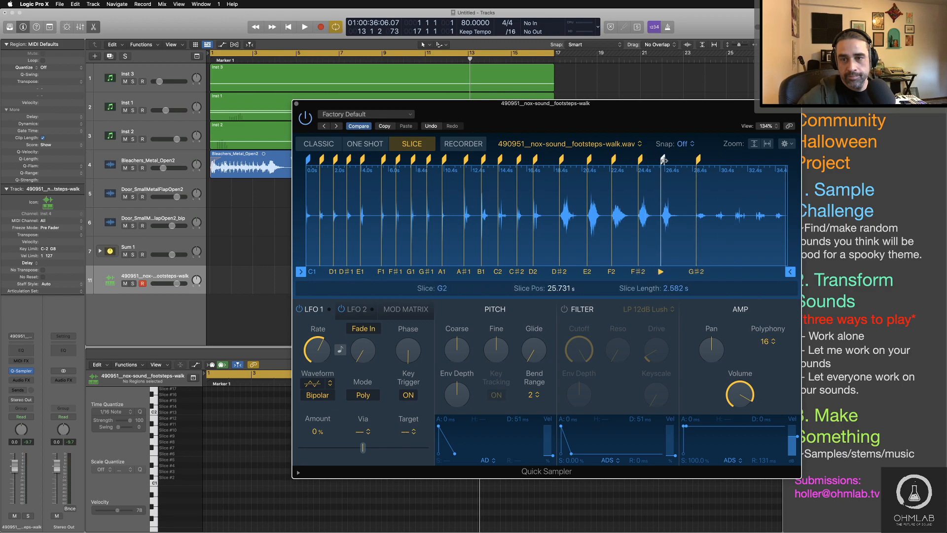
# Step: Add slice markers A2, A#2, B2 and C3 at the last four footsteps, starting at about 29.7 s
pyautogui.moveTo(722, 159); pyautogui.dragTo(717, 160)
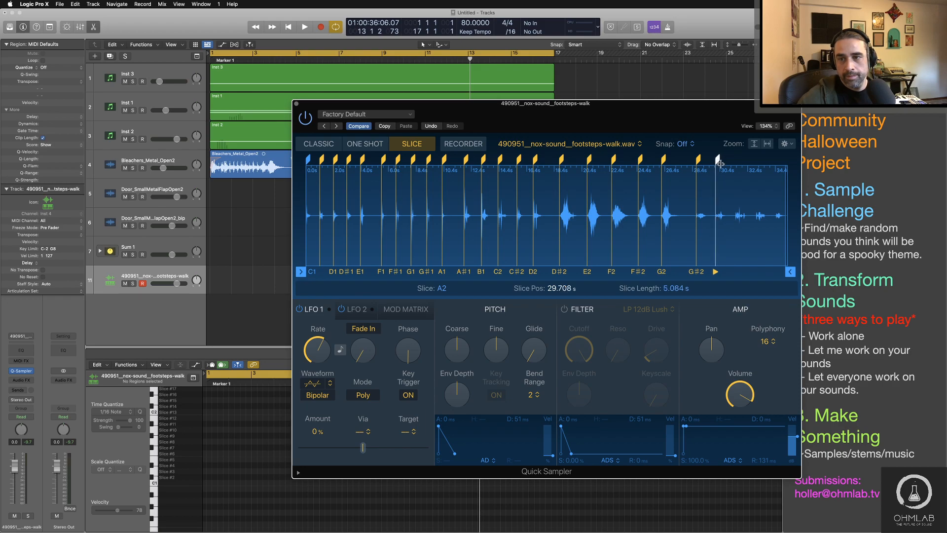
pyautogui.click(735, 167)
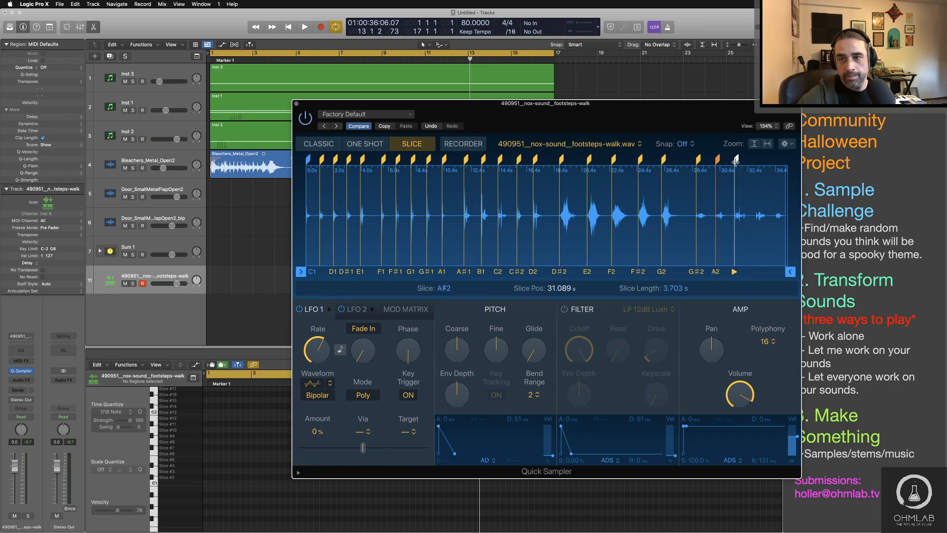
pyautogui.moveTo(735, 161); pyautogui.dragTo(737, 161)
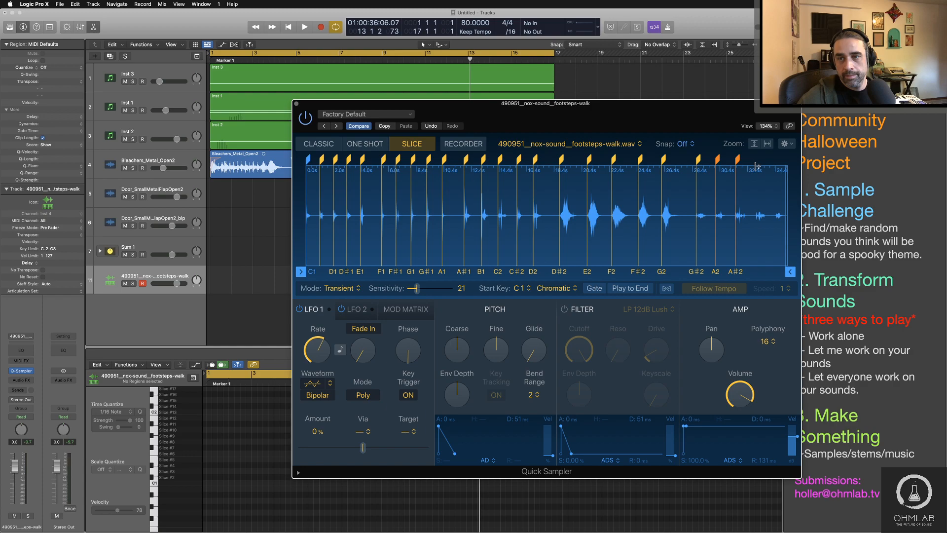
pyautogui.click(756, 166)
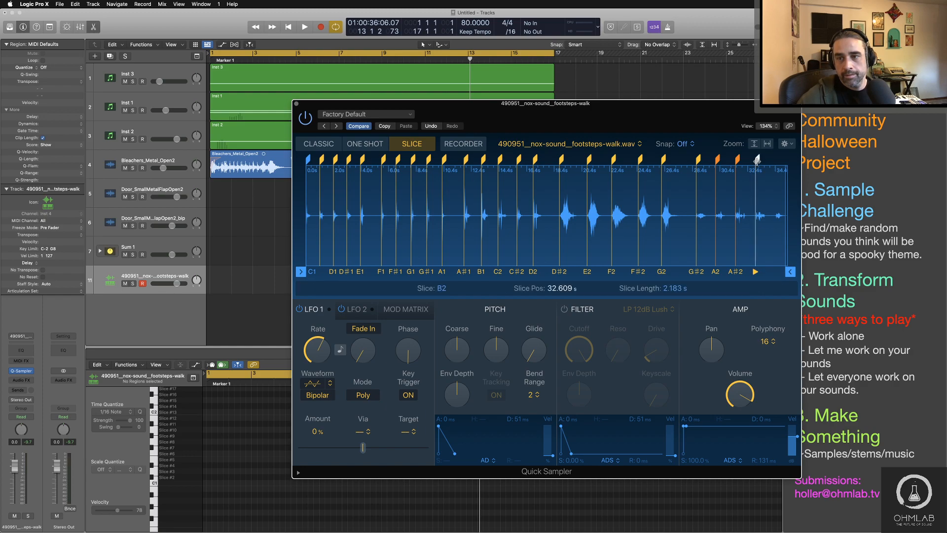
pyautogui.click(778, 167)
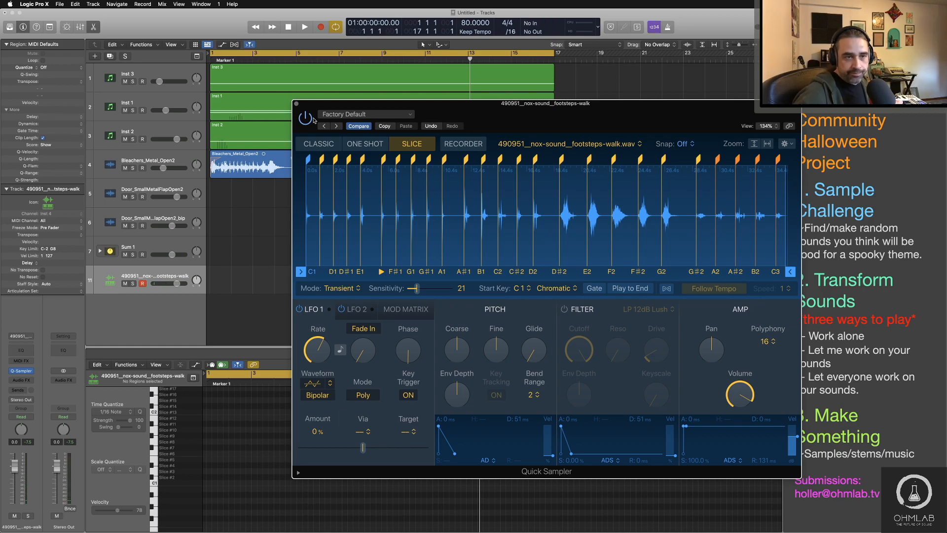
# Step: Record a footsteps performance on the Quick Sampler track from the project start until about bar 17
pyautogui.press('Return')
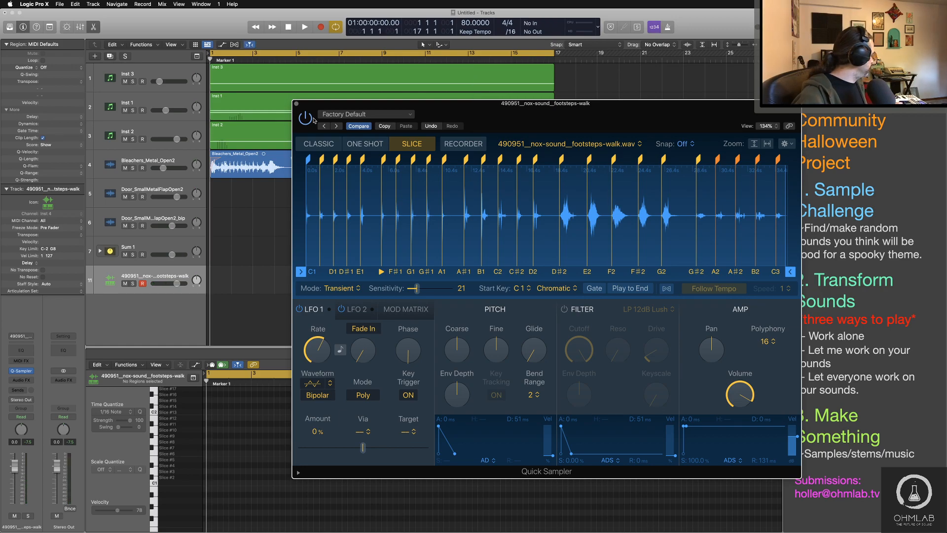
pyautogui.press('r')
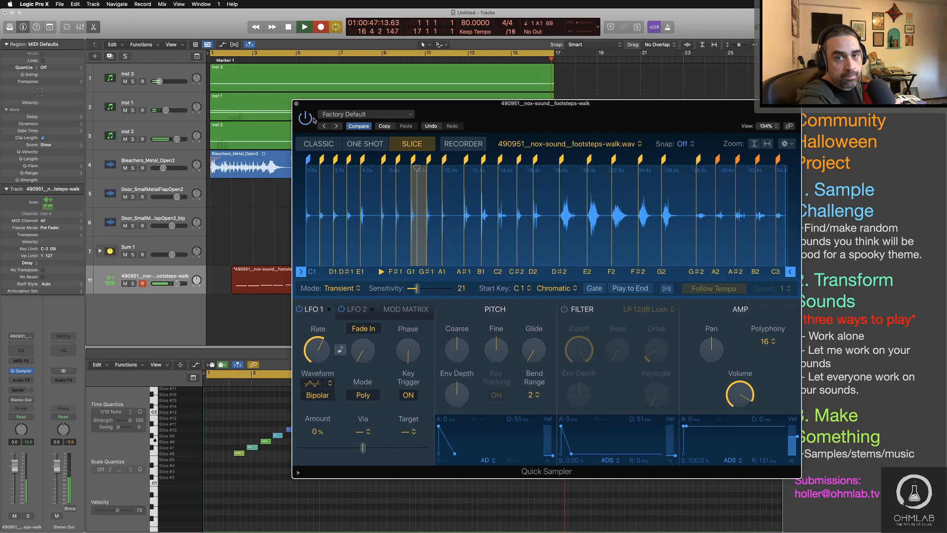
pyautogui.press('space')
# Step: Close the Quick Sampler window and select the footsteps track in the arrangement
pyautogui.moveTo(400, 108); pyautogui.dragTo(368, 43)
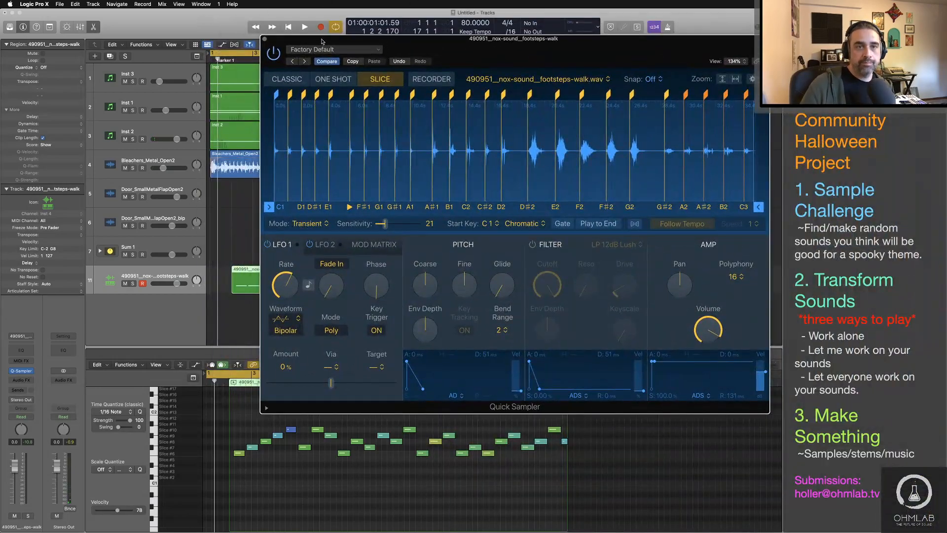
pyautogui.click(265, 39)
pyautogui.click(180, 276)
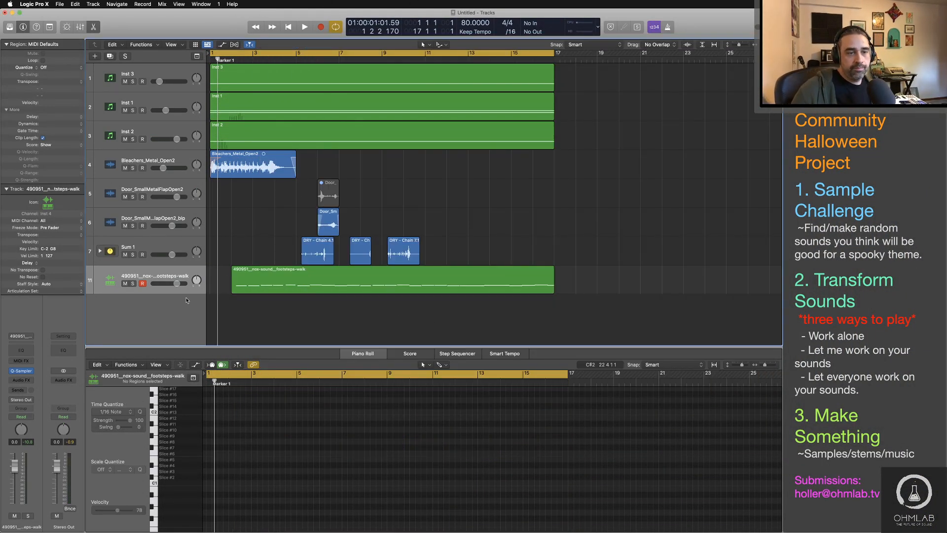
# Step: Insert a mono-to-stereo Space Designer reverb on the footsteps track and close its window
pyautogui.click(178, 272)
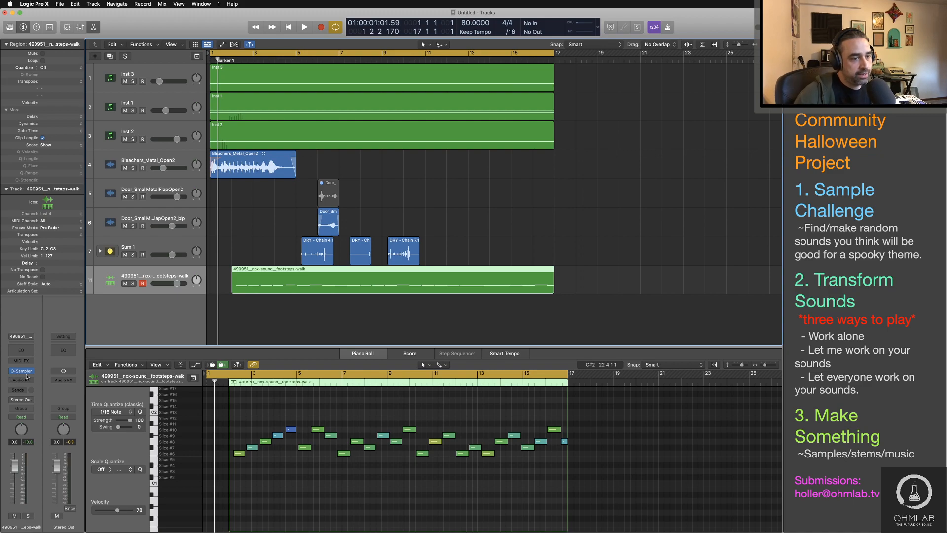
pyautogui.click(21, 362)
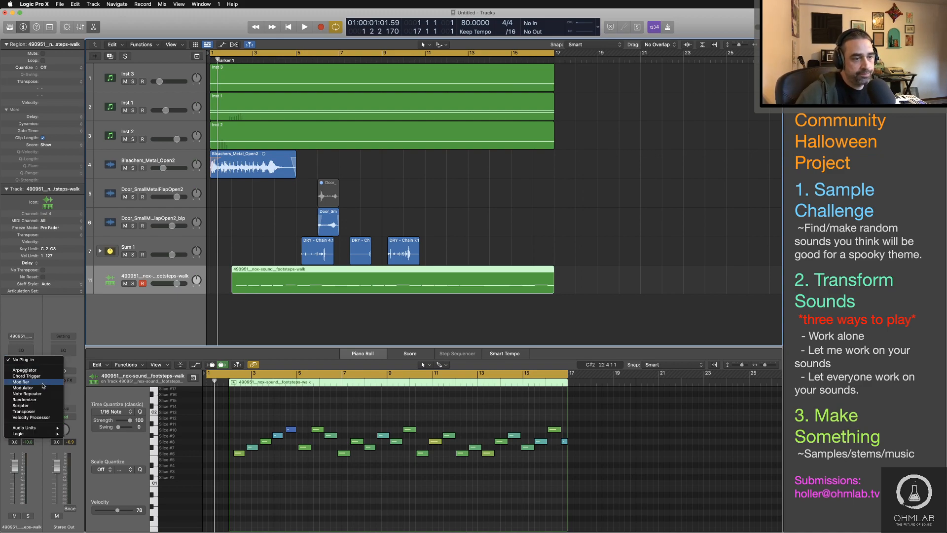
pyautogui.moveTo(45, 429)
pyautogui.moveTo(85, 429)
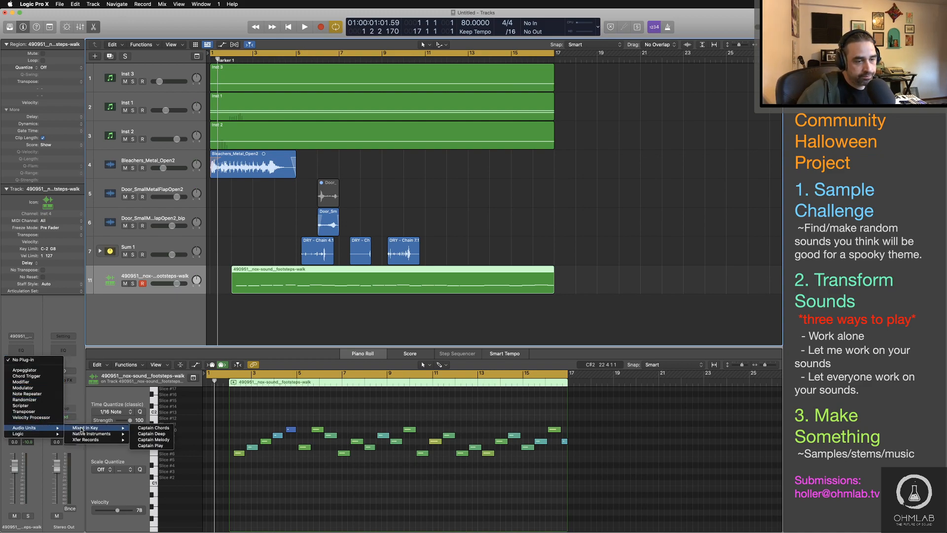
pyautogui.click(79, 394)
pyautogui.click(29, 382)
pyautogui.moveTo(46, 469)
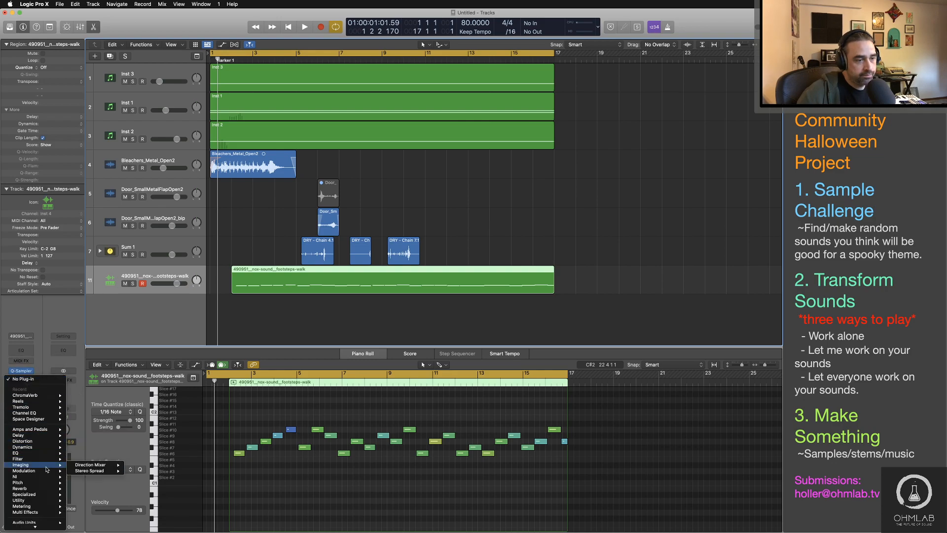
pyautogui.moveTo(50, 488)
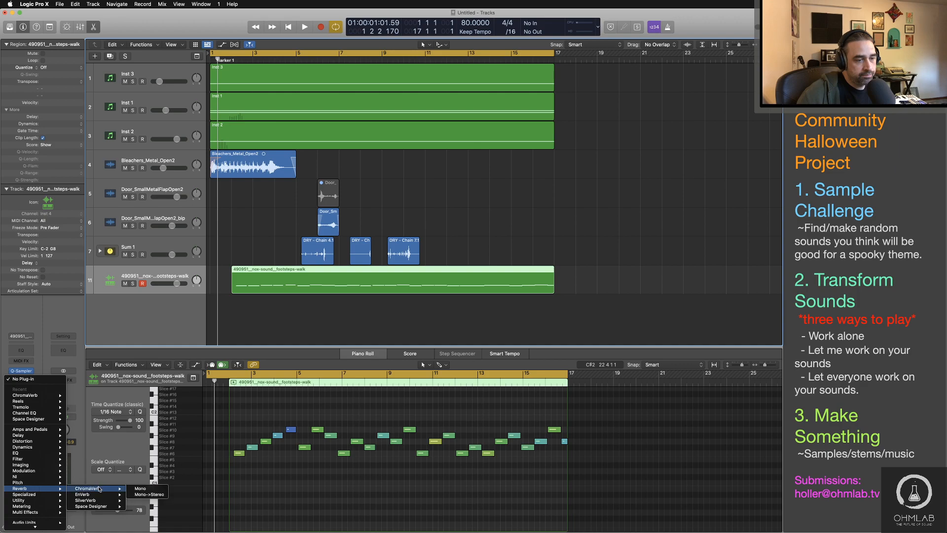
pyautogui.moveTo(108, 506)
pyautogui.click(150, 512)
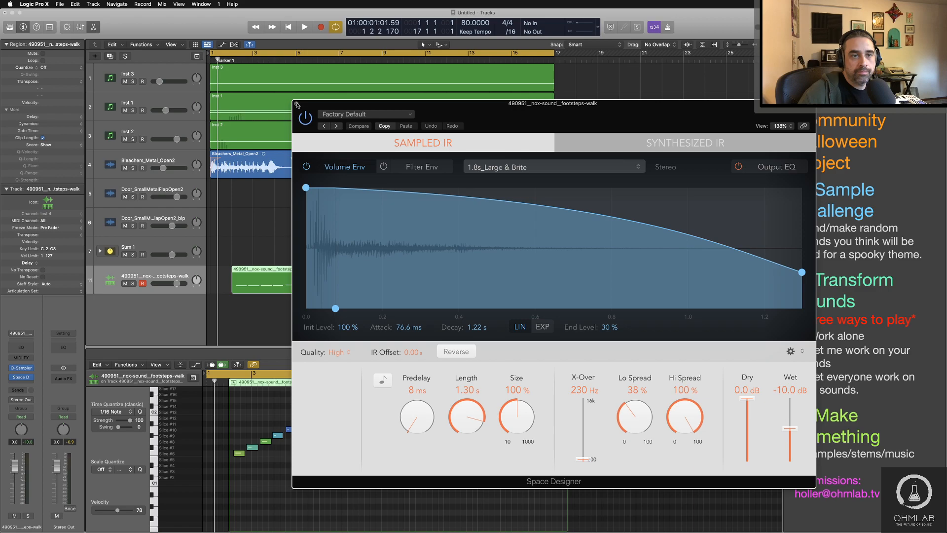
pyautogui.click(297, 104)
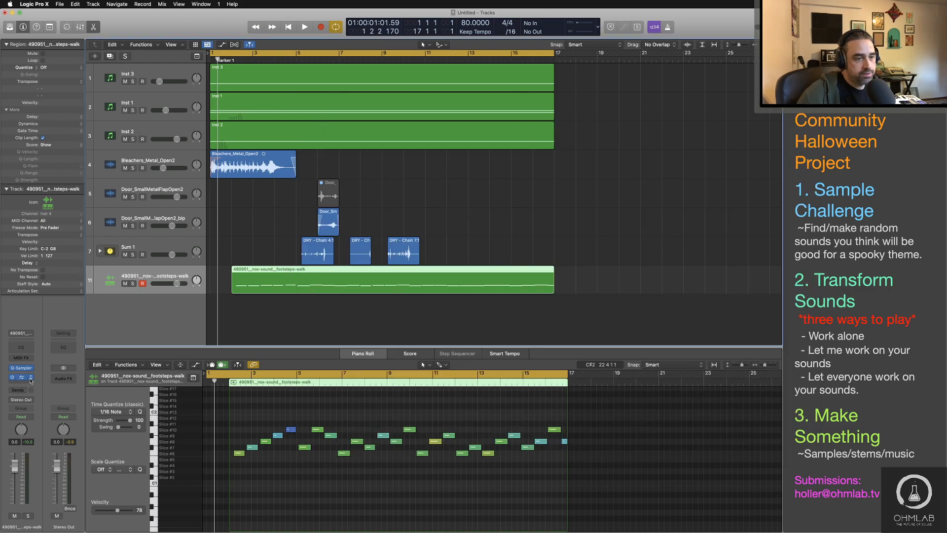
# Step: Replace Space Designer on the footsteps track with the Waves H-Reverb long (m->s) plug-in
pyautogui.click(31, 379)
pyautogui.moveTo(54, 521)
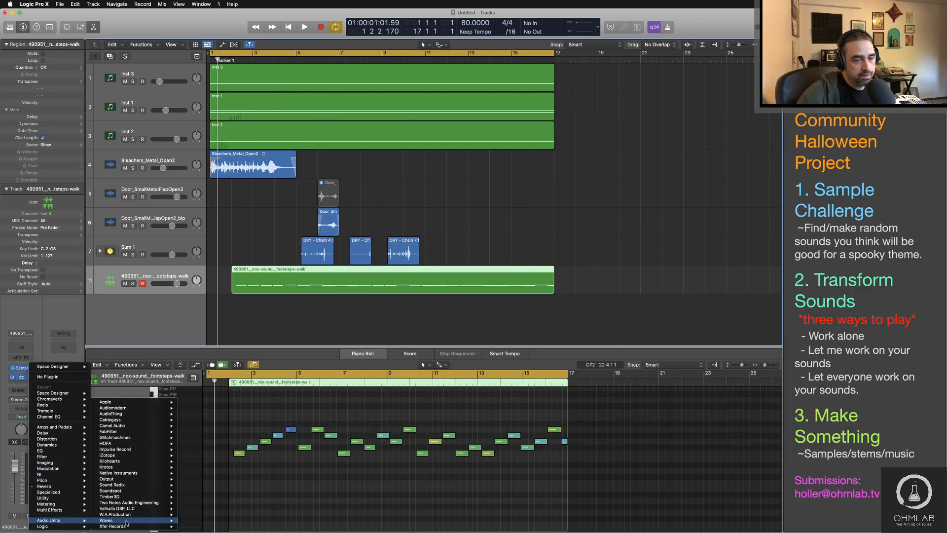
pyautogui.moveTo(126, 522)
pyautogui.moveTo(210, 428)
pyautogui.scroll(-2, 210, 428)
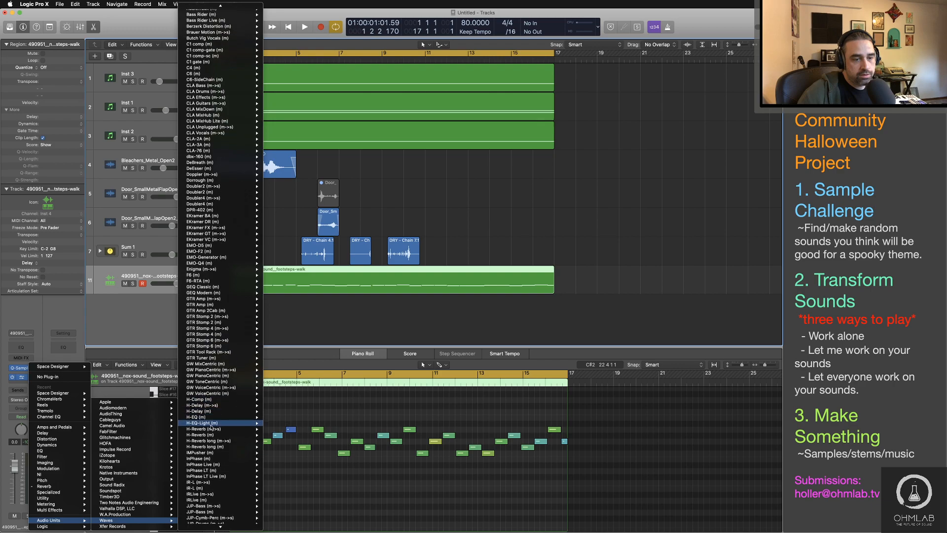
pyautogui.moveTo(213, 447)
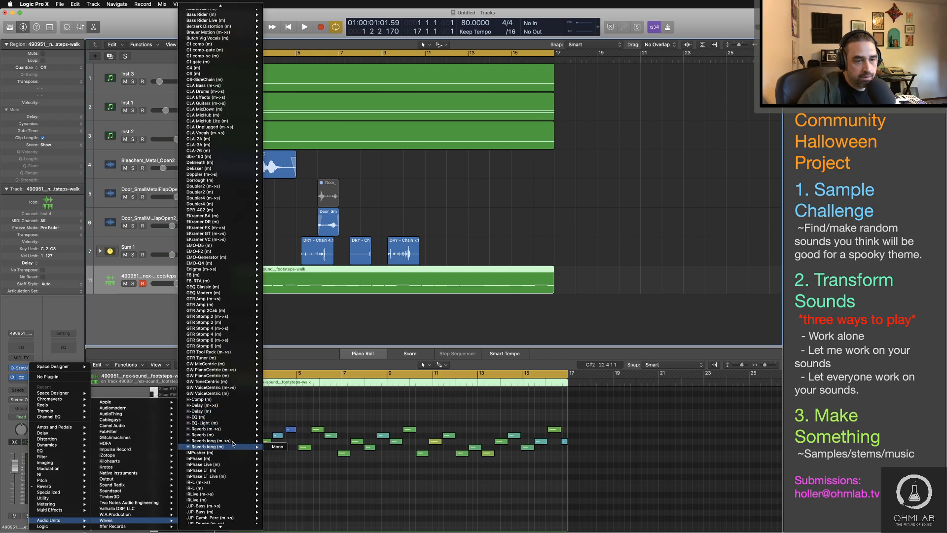
pyautogui.click(287, 441)
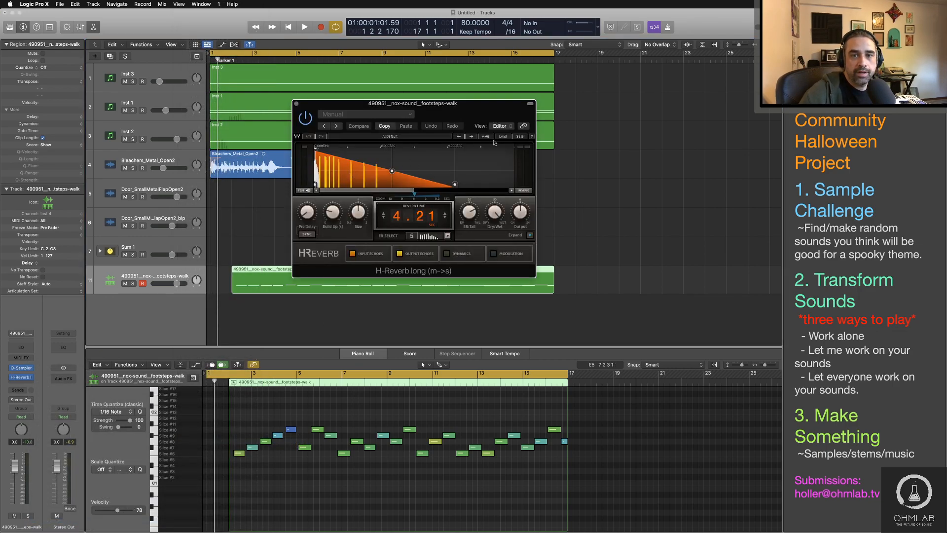
# Step: Load the Deep Chamber factory preset in H-Reverb for the footsteps
pyautogui.click(503, 136)
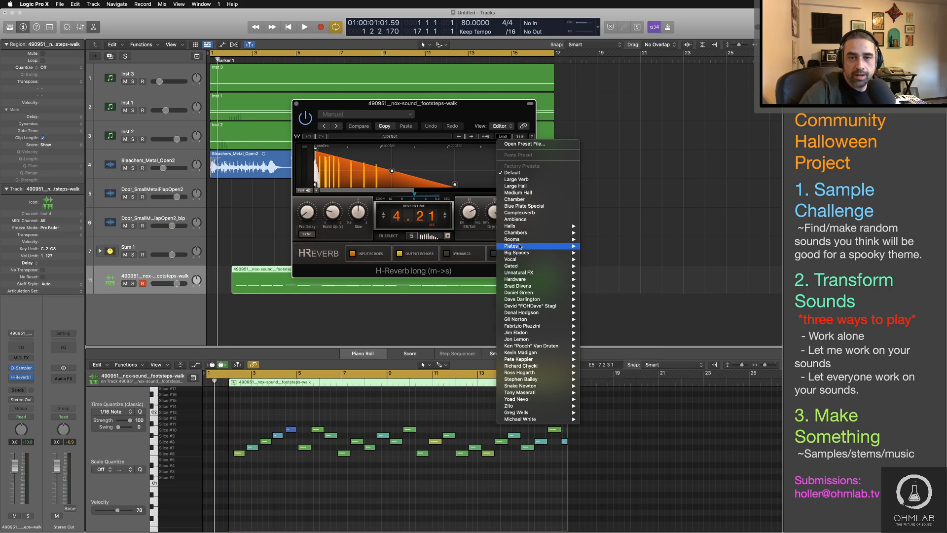
pyautogui.moveTo(522, 226)
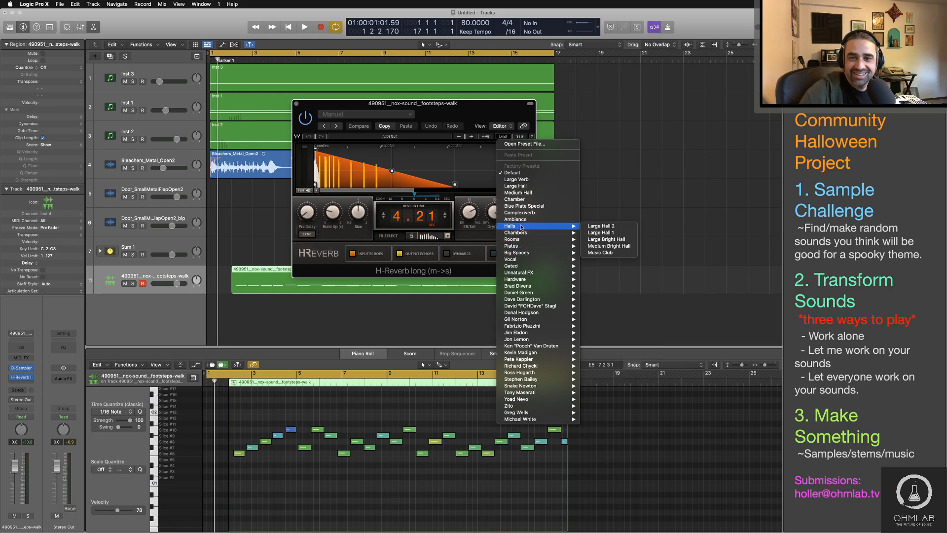
pyautogui.click(610, 240)
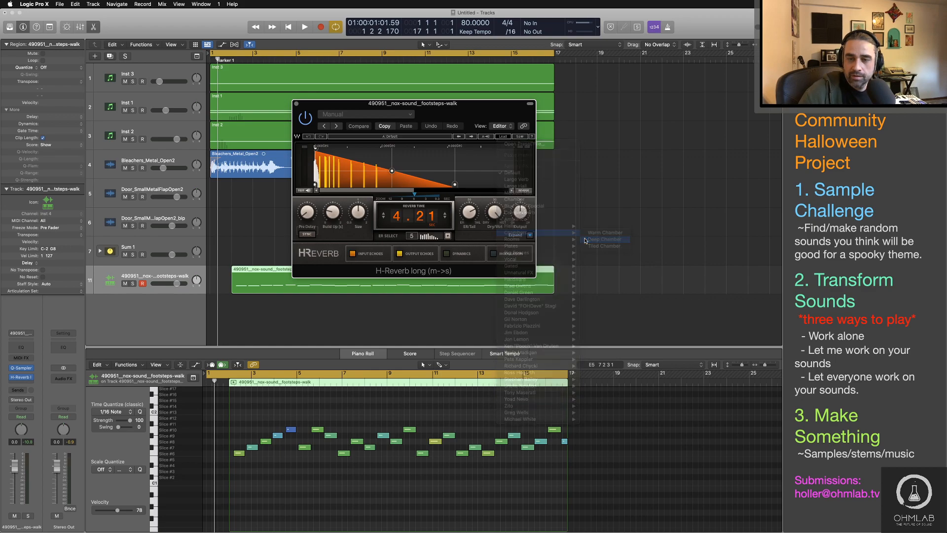
# Step: Adjust the reverb's dry/wet mix during playback and lower the footsteps track's volume to -3.6 dB
pyautogui.press('space')
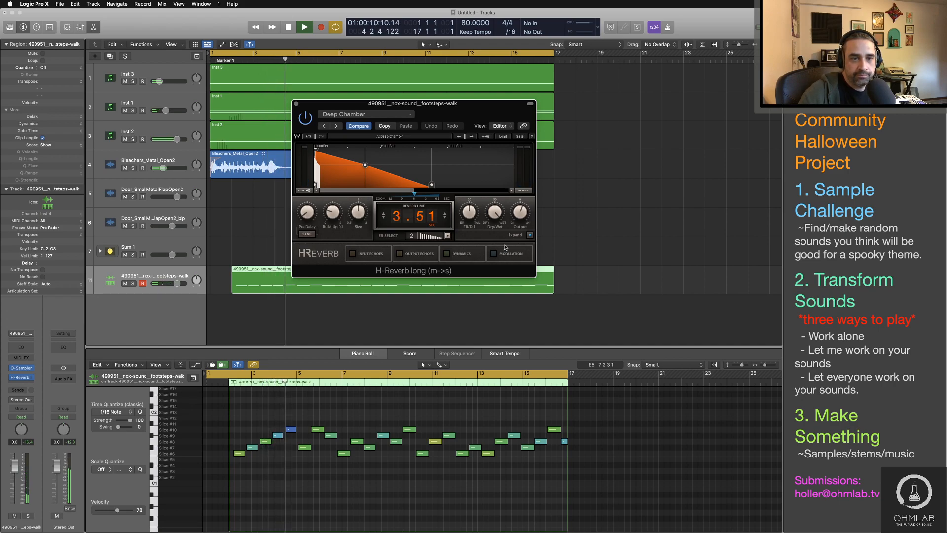
pyautogui.moveTo(497, 212)
pyautogui.mouseDown()
pyautogui.moveTo(497, 204)
pyautogui.moveTo(497, 214)
pyautogui.mouseUp()
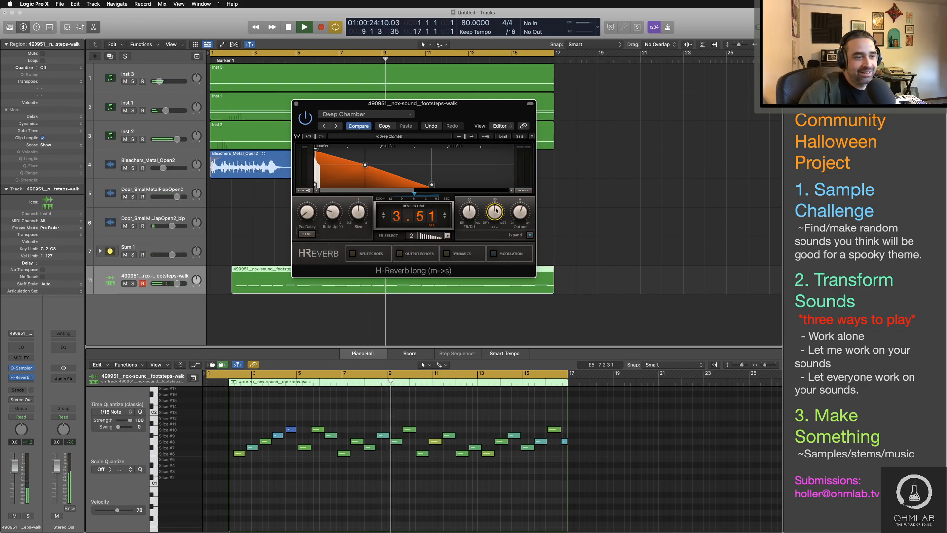
pyautogui.click(297, 105)
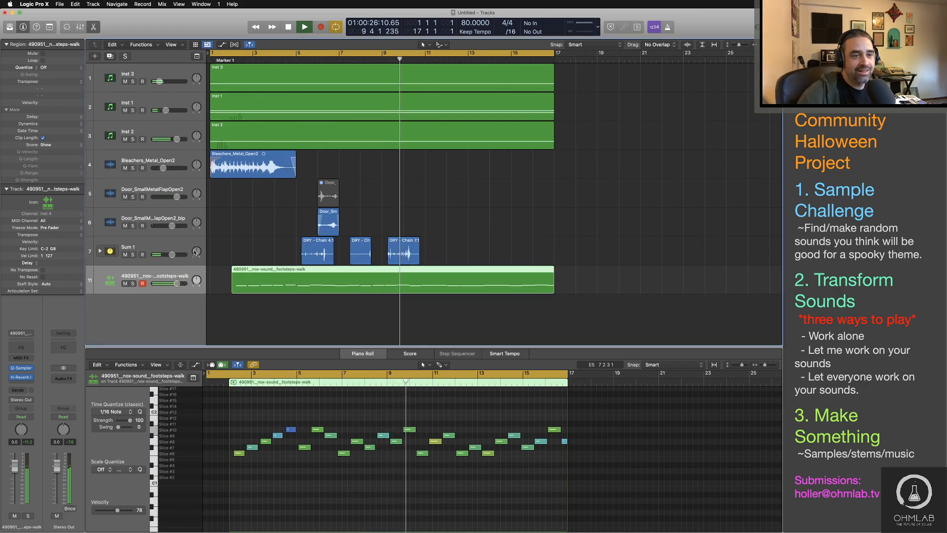
pyautogui.moveTo(176, 284); pyautogui.dragTo(171, 283)
pyautogui.press('space')
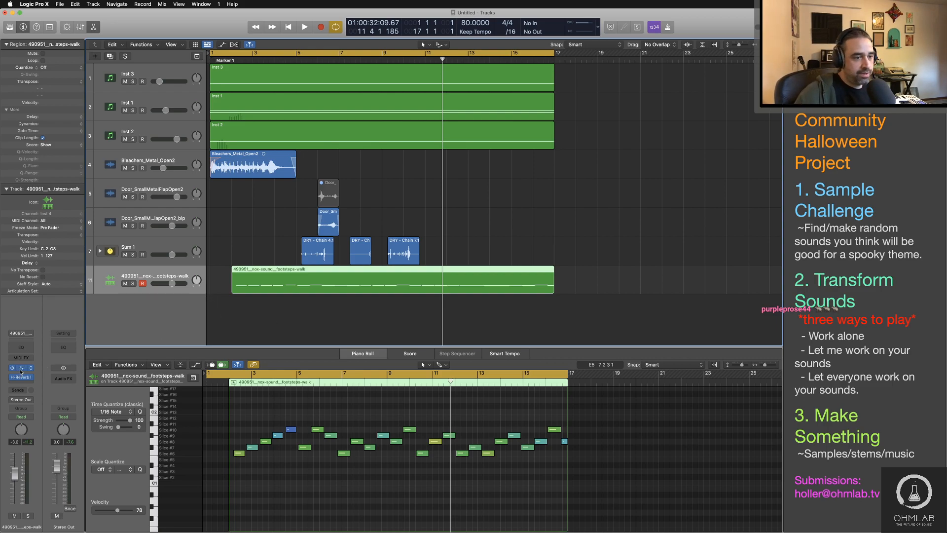
# Step: Review the sliced footsteps sample in Quick Sampler, close it and deselect the footsteps region
pyautogui.click(21, 368)
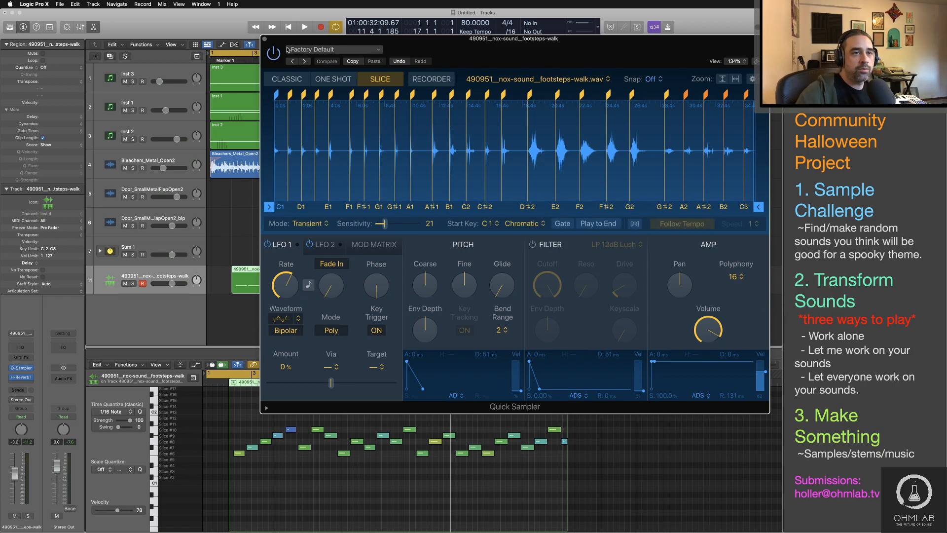
pyautogui.click(265, 39)
pyautogui.click(265, 319)
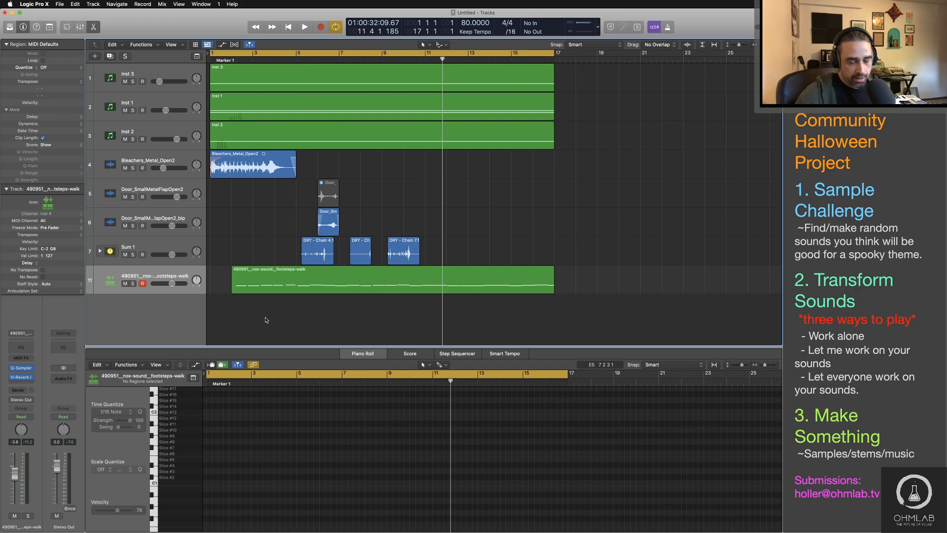
# Step: Switch to Finder and audition the Chain_Break2.wav sample in the Metal folder
pyautogui.press('super+Tab')
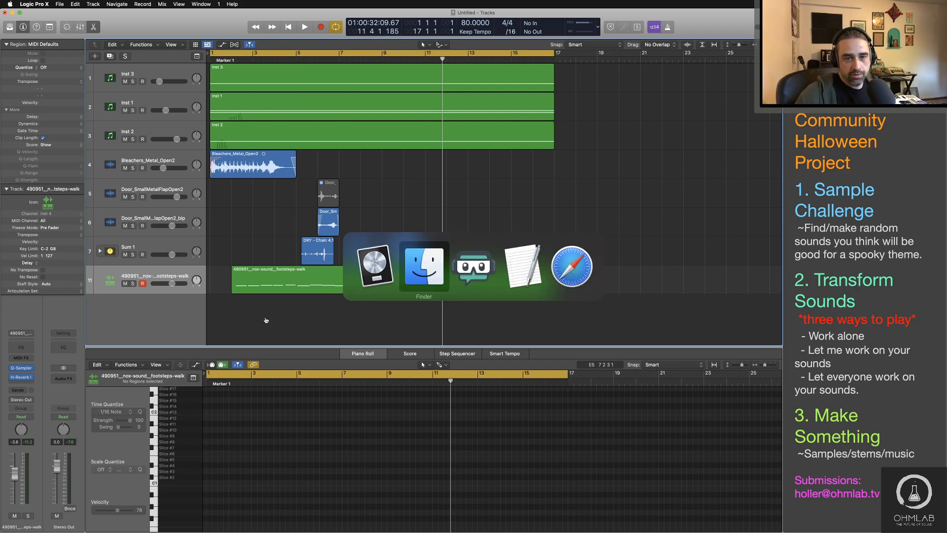
pyautogui.click(530, 340)
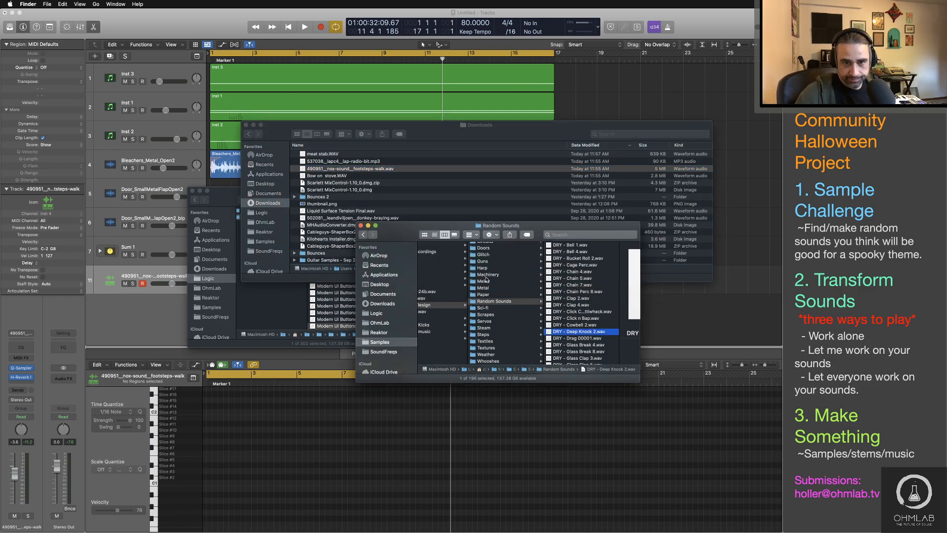
pyautogui.click(484, 287)
pyautogui.scroll(-3, 586, 327)
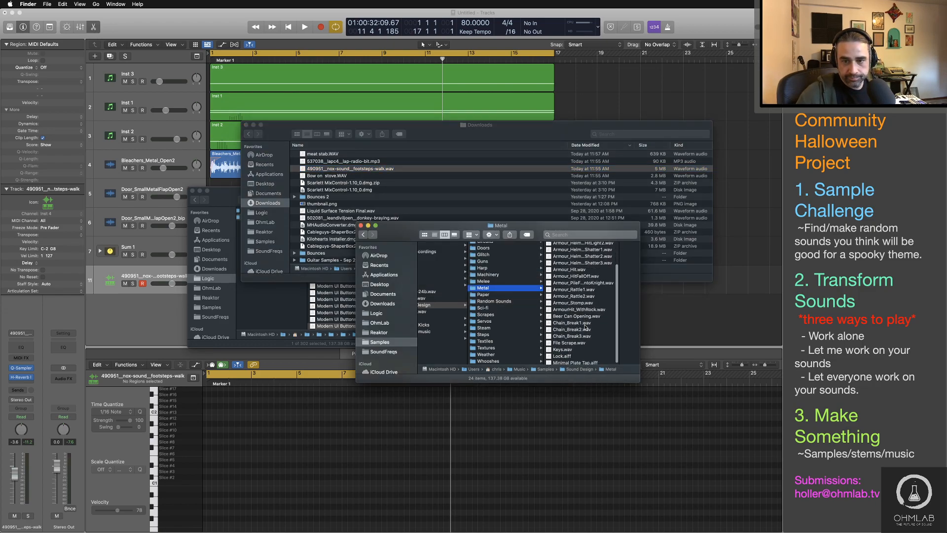
pyautogui.scroll(-1, 586, 326)
pyautogui.click(584, 334)
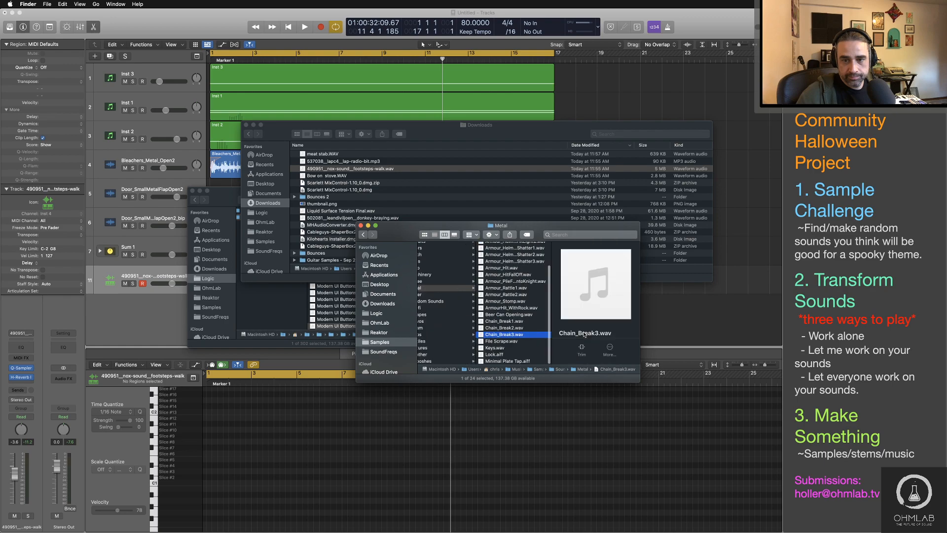
pyautogui.click(530, 328)
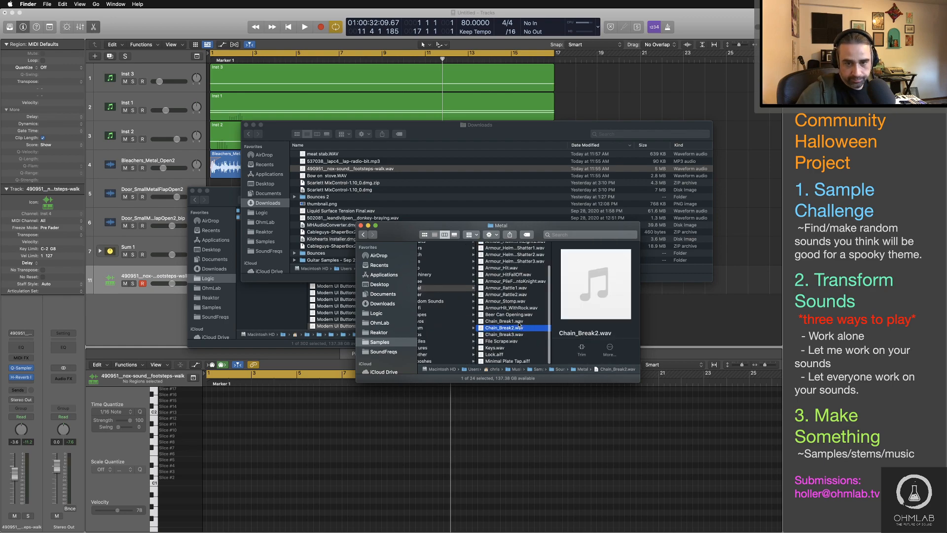
pyautogui.press('space')
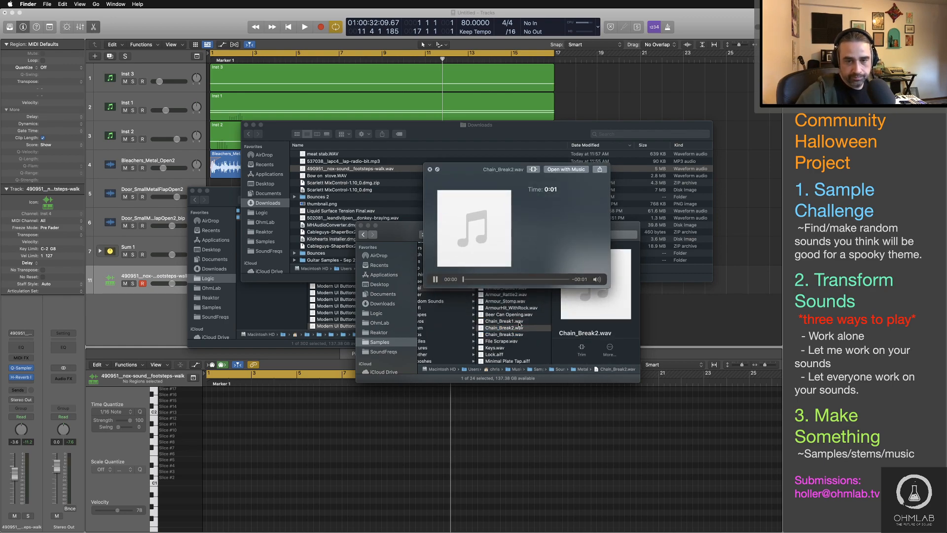
pyautogui.press('space')
# Step: Audition the dry chain samples in the Random Sounds folder, including DRY - Chain Perc 8 and DRY - Chain 4
pyautogui.press('Left')
pyautogui.press('Down')
pyautogui.press('Down')
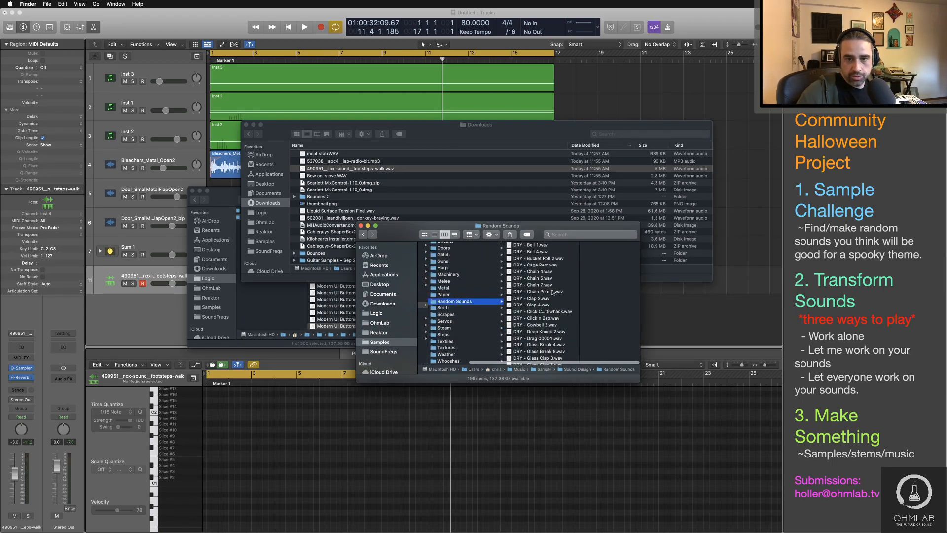
pyautogui.click(552, 292)
pyautogui.press('space')
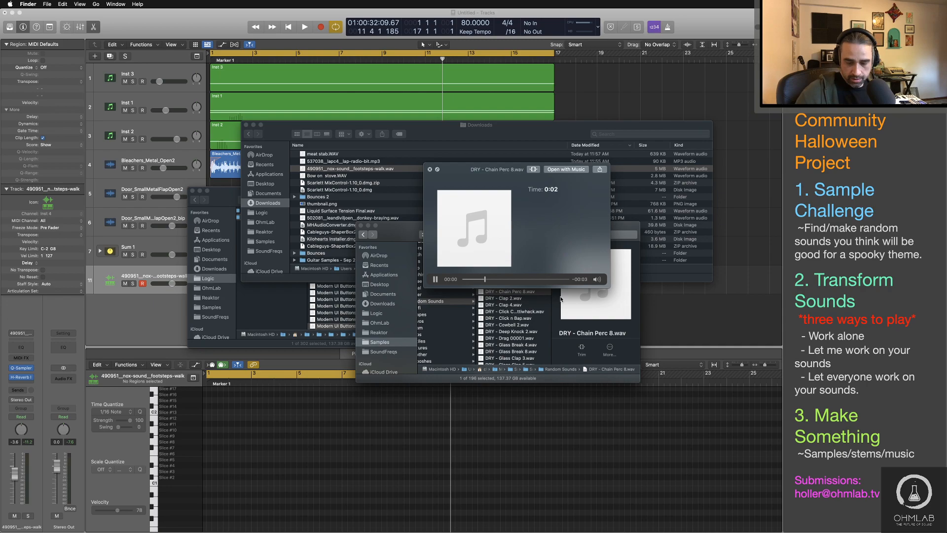
pyautogui.press('Up')
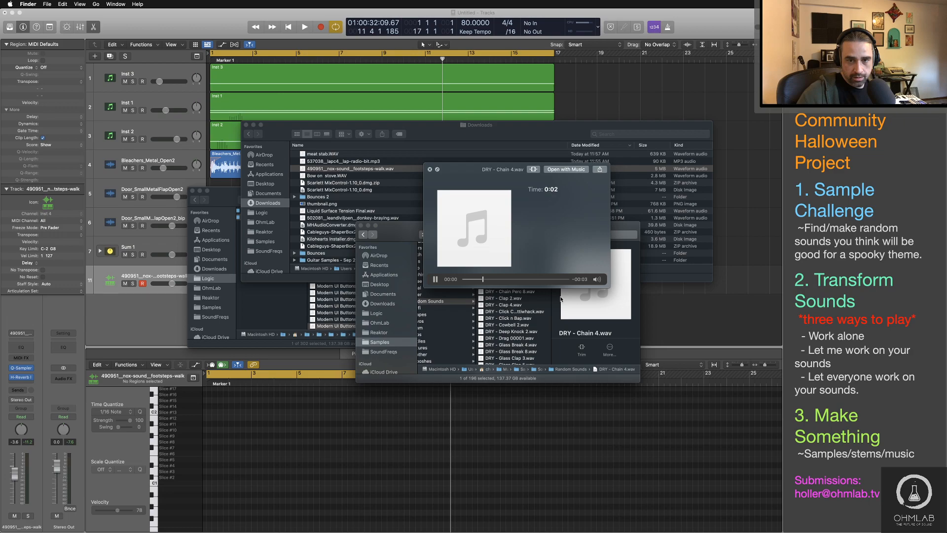
pyautogui.click(517, 279)
pyautogui.press('Up')
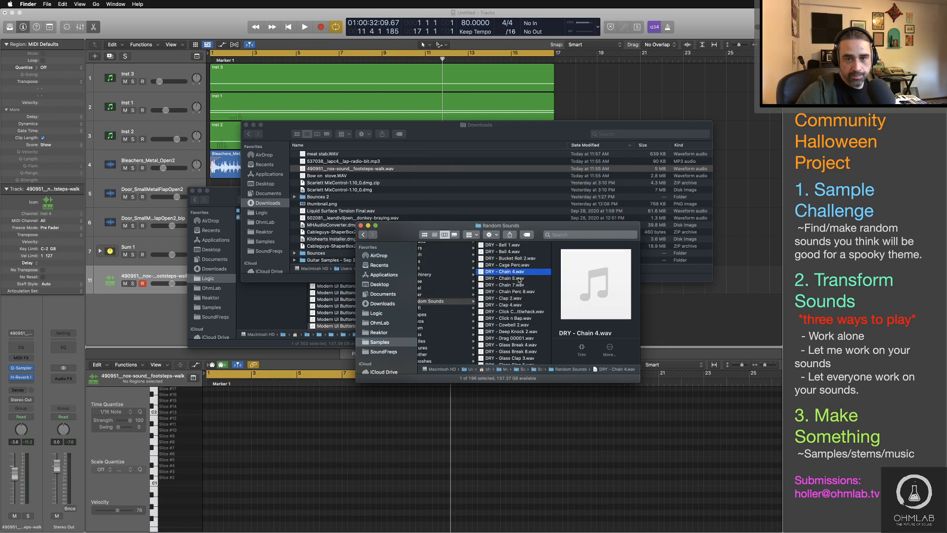
# Step: Import DRY - Chain 4, DRY - Chain 5 and DRY - Chain Perc 8 in sequence onto one new audio track, starting at bar 2
pyautogui.keyDown('super'); pyautogui.click(519, 278); pyautogui.keyUp('super')
pyautogui.keyDown('super'); pyautogui.click(525, 292); pyautogui.keyUp('super')
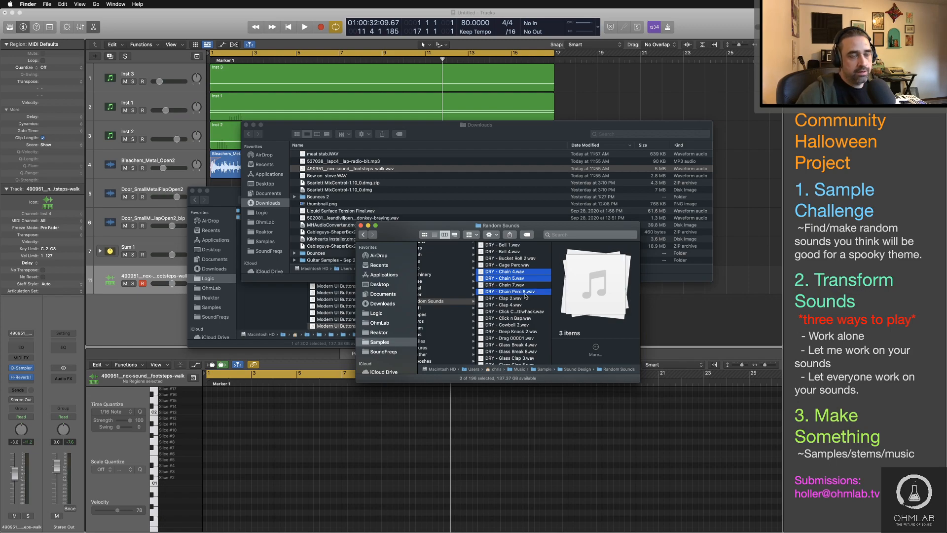
pyautogui.moveTo(481, 271); pyautogui.dragTo(159, 300)
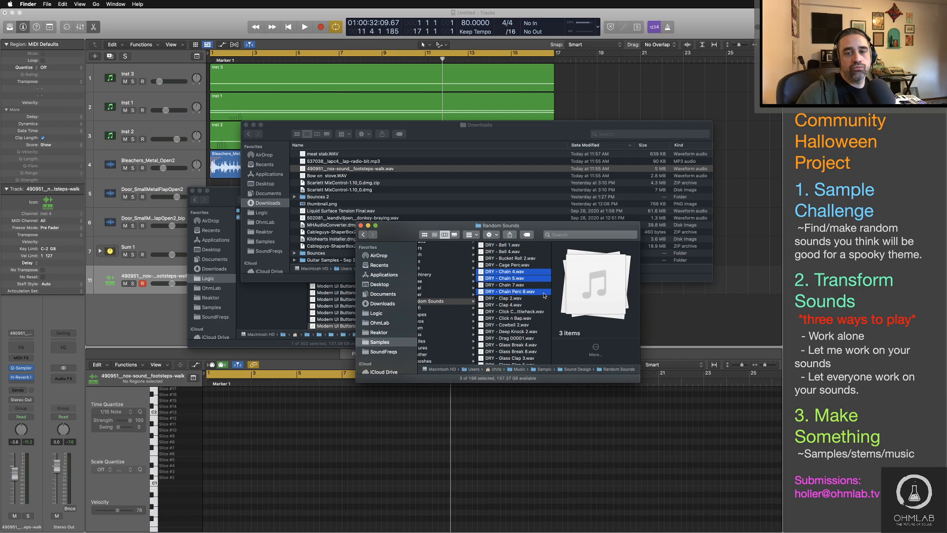
pyautogui.moveTo(545, 295); pyautogui.dragTo(238, 304)
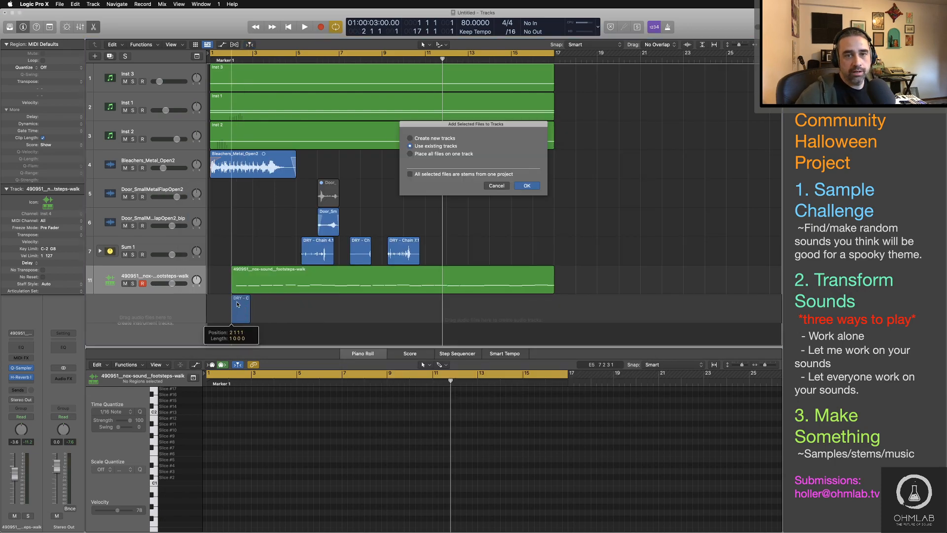
pyautogui.press('Return')
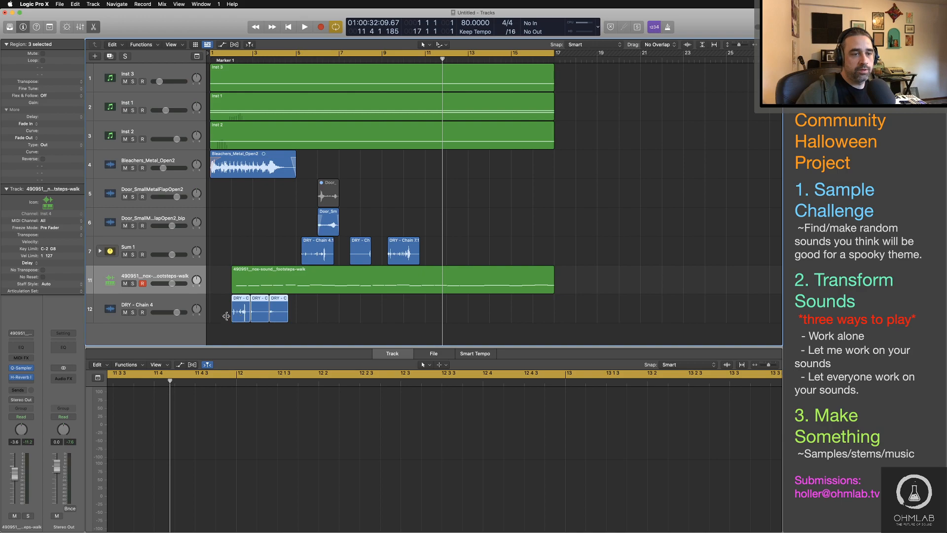
pyautogui.click(226, 315)
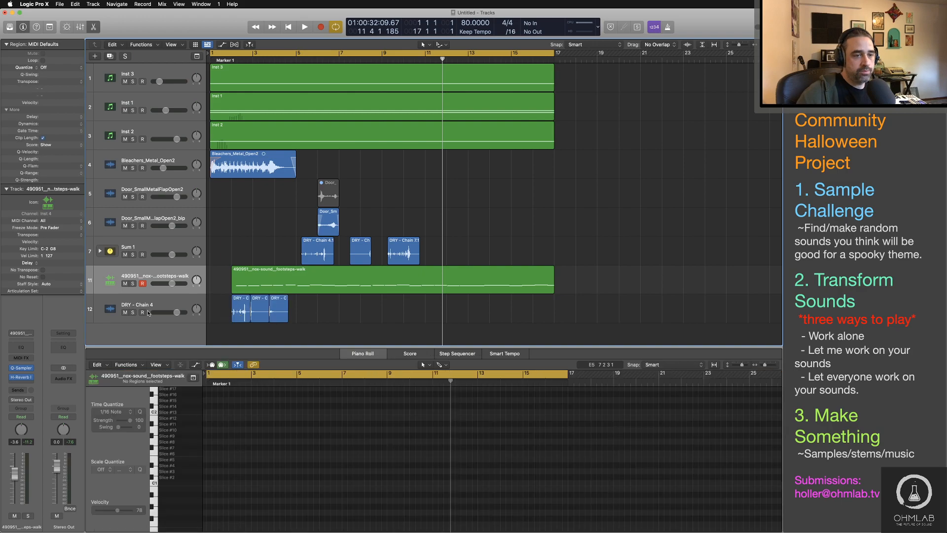
# Step: Audition the DRY - Chain 4 track in solo, remove its third chain region and turn solo off
pyautogui.click(132, 312)
pyautogui.press('space')
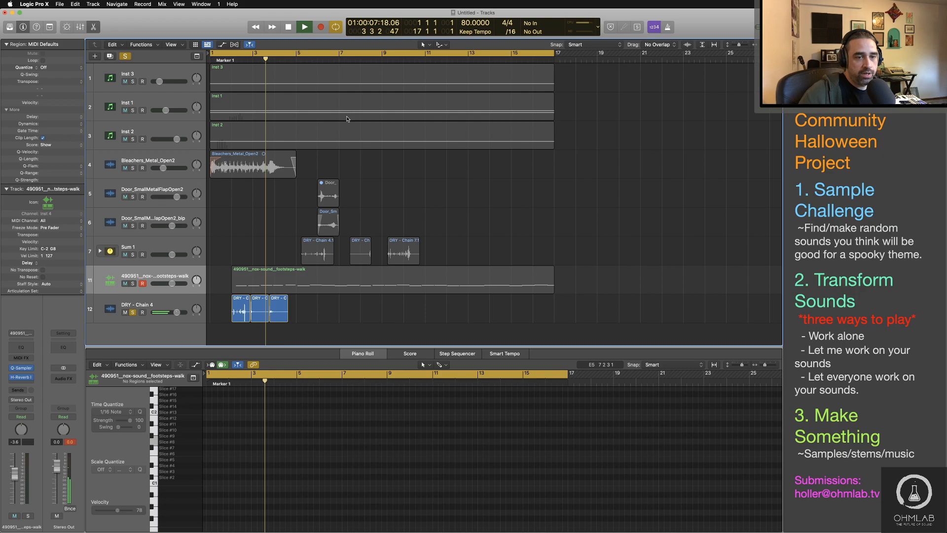
pyautogui.press('space')
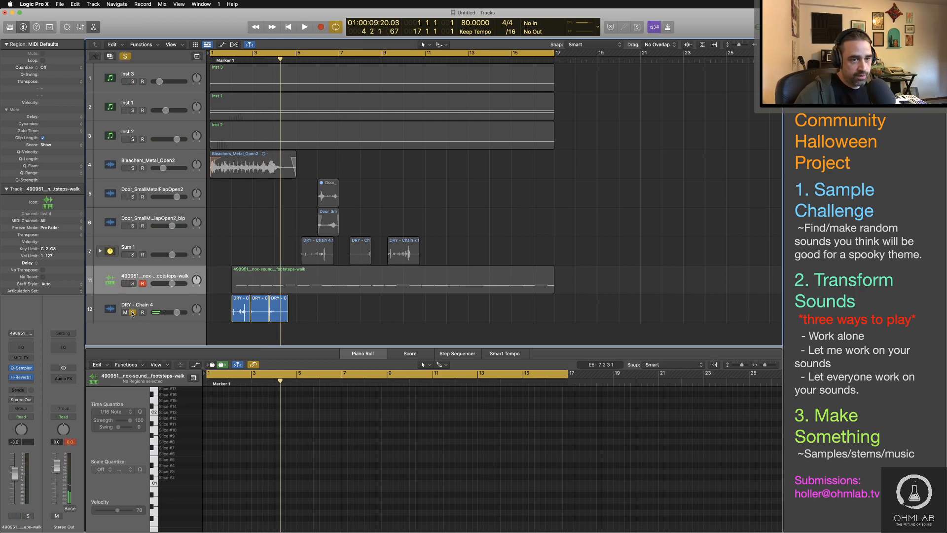
pyautogui.press('super+z')
pyautogui.click(132, 312)
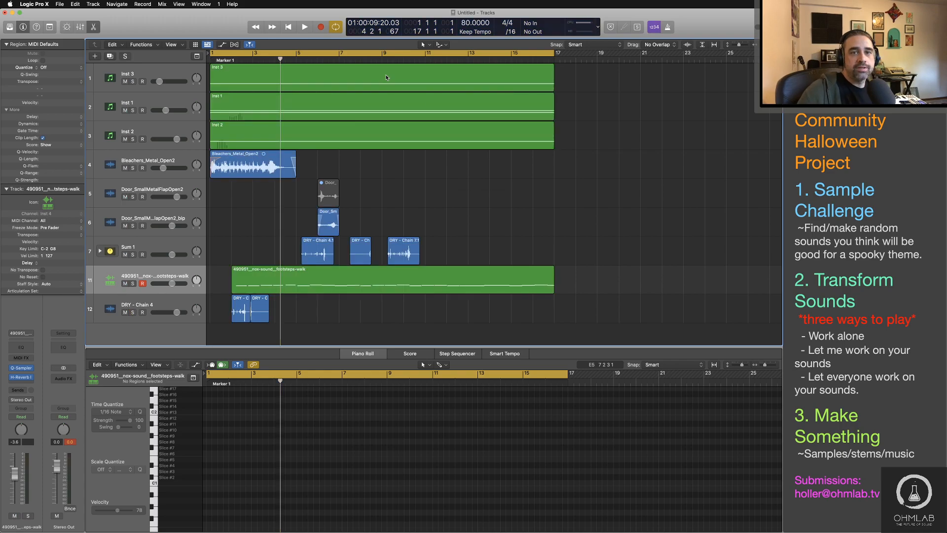
# Step: Glue the two remaining chain regions on the DRY - Chain 4 track into one new audio file
pyautogui.click(439, 45)
pyautogui.click(469, 103)
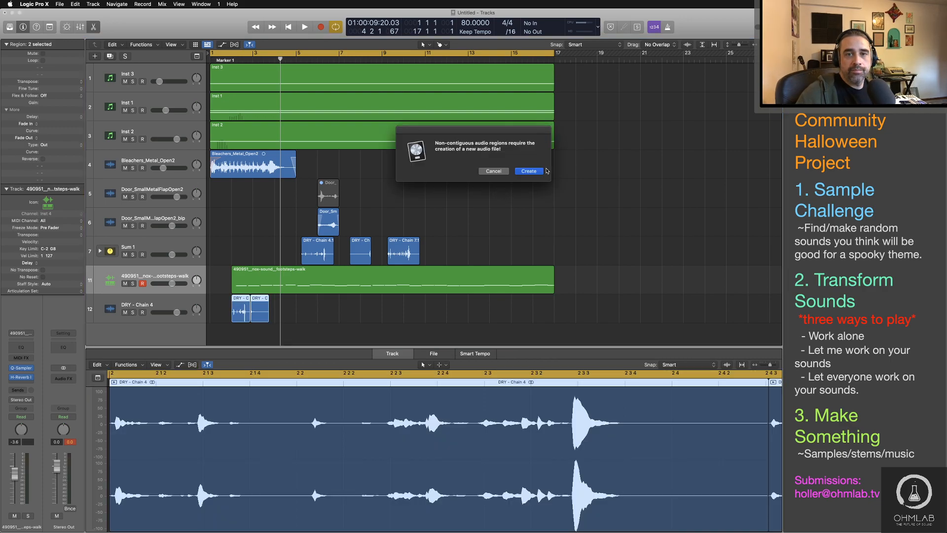
pyautogui.click(542, 171)
# Step: Load the merged chain region into Quick Sampler on a new track and delete the original DRY - Chain 4 audio track
pyautogui.moveTo(250, 311); pyautogui.dragTo(144, 304)
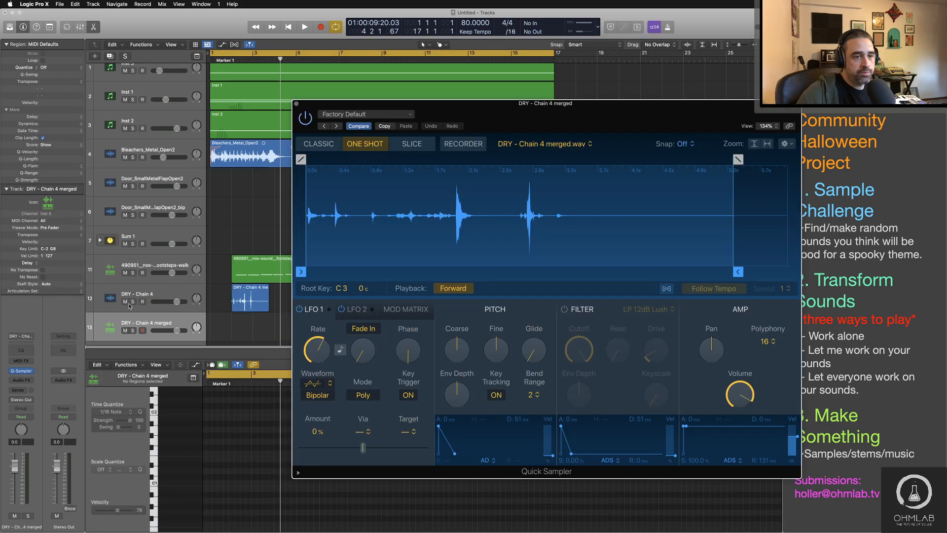
pyautogui.click(125, 301)
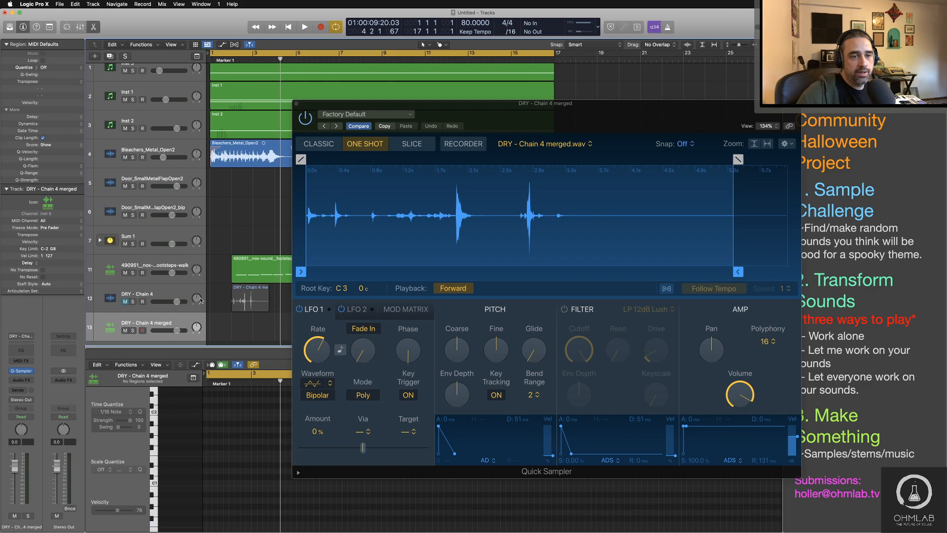
pyautogui.click(200, 300)
pyautogui.press('BackSpace')
pyautogui.press('BackSpace')
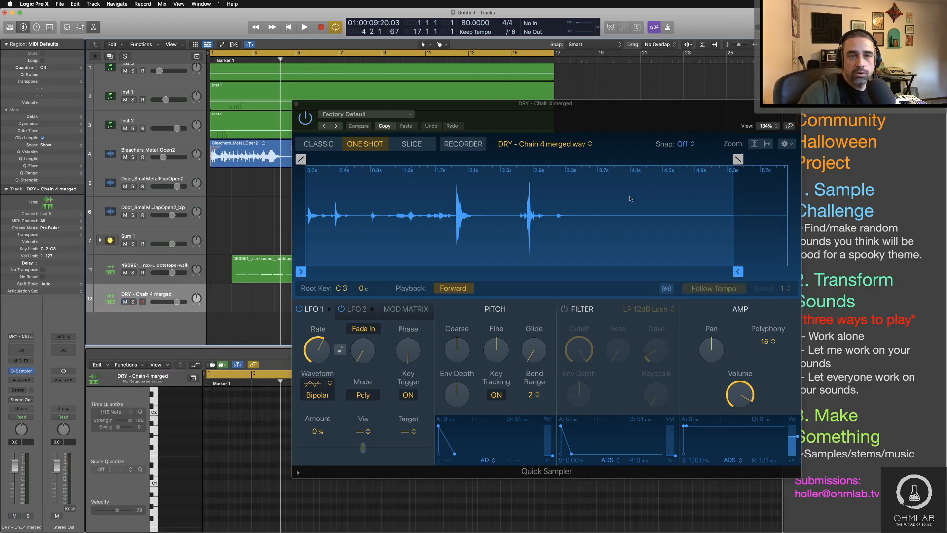
# Step: Switch the merged chain sample to Slice mode with Sensitivity 36 and Start Key F1
pyautogui.click(403, 144)
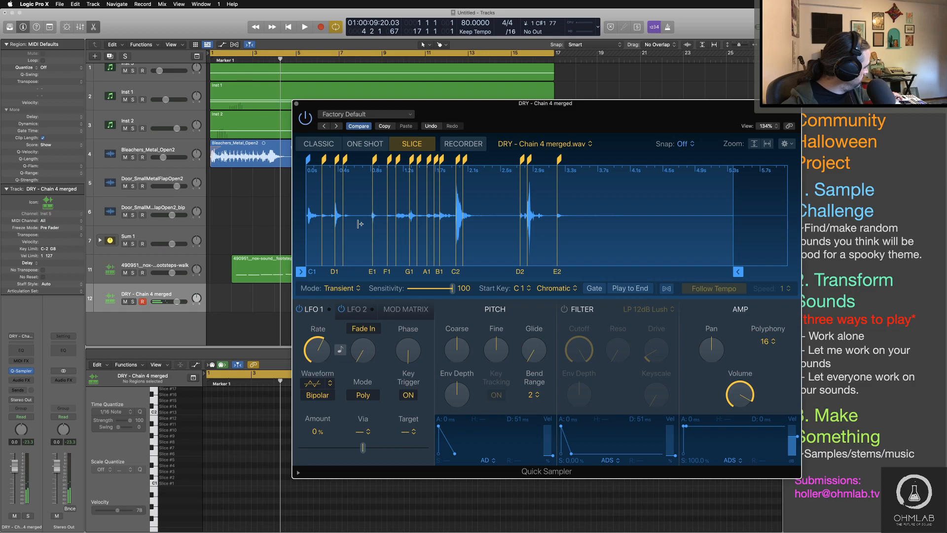
pyautogui.moveTo(452, 288); pyautogui.dragTo(452, 290)
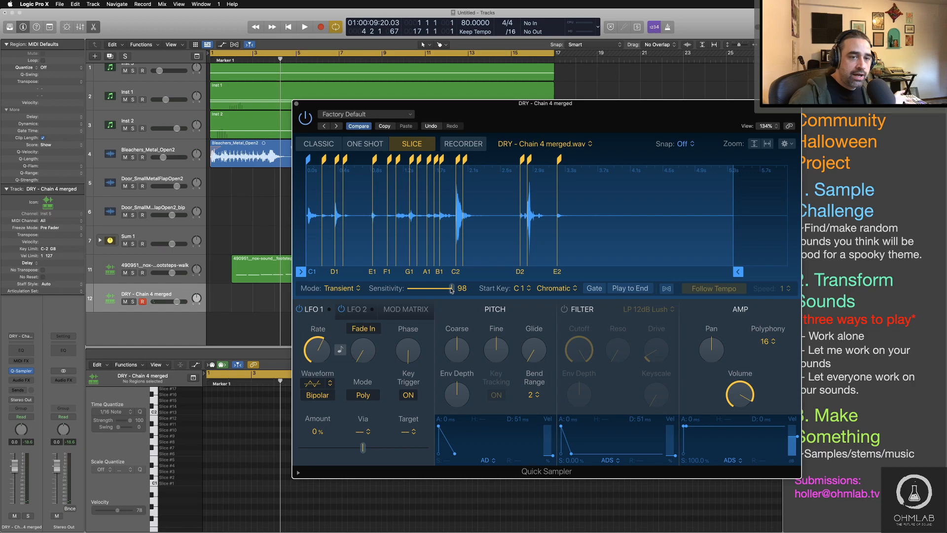
pyautogui.moveTo(452, 290); pyautogui.dragTo(424, 288)
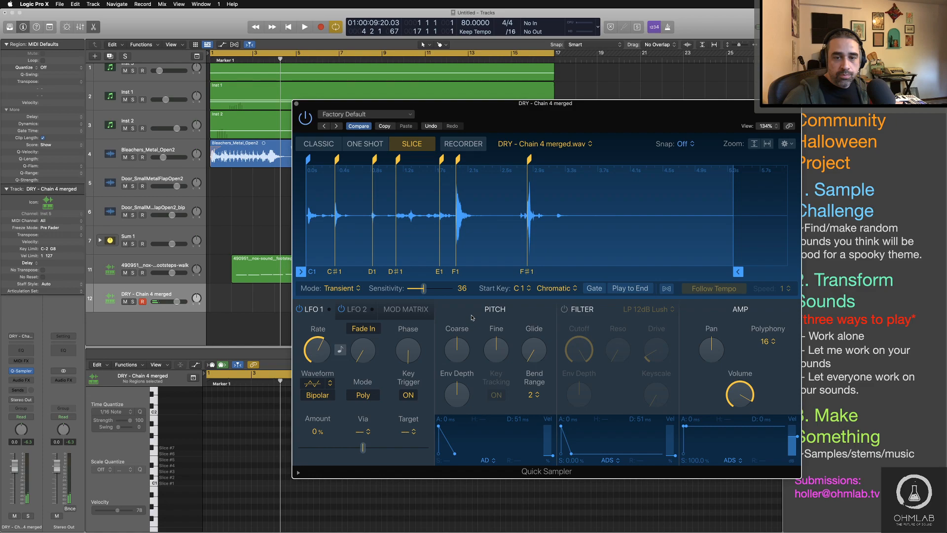
pyautogui.click(524, 288)
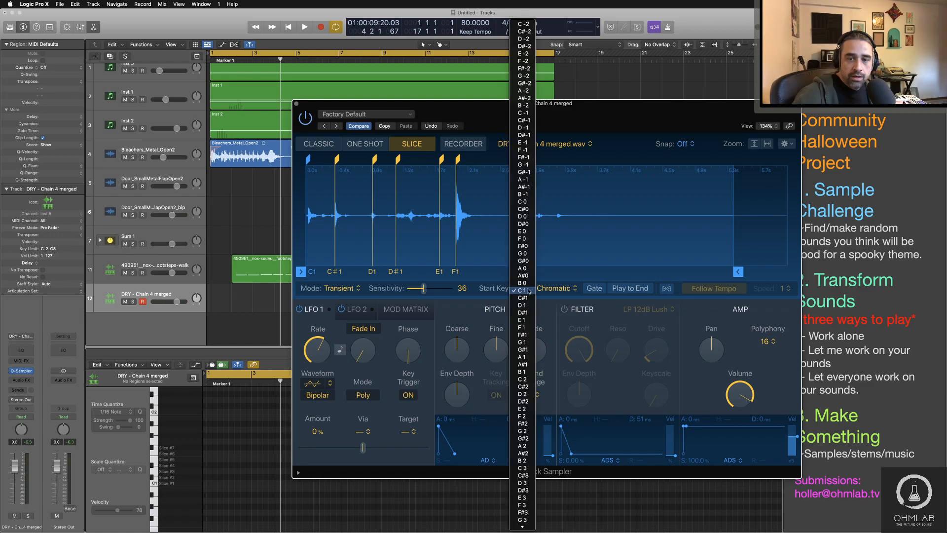
pyautogui.click(522, 327)
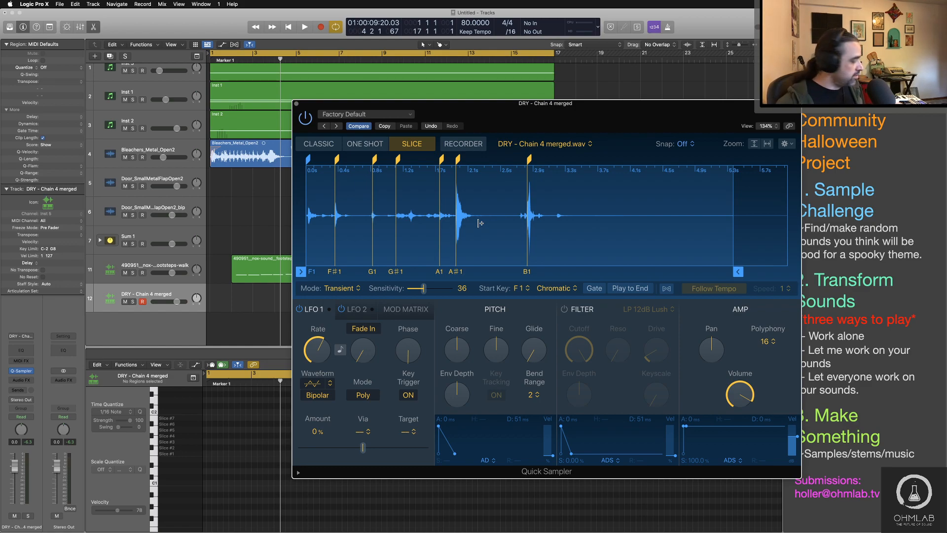
# Step: Copy the footsteps MIDI region onto the DRY - Chain 4 merged track at the same start position
pyautogui.moveTo(506, 113); pyautogui.dragTo(702, 198)
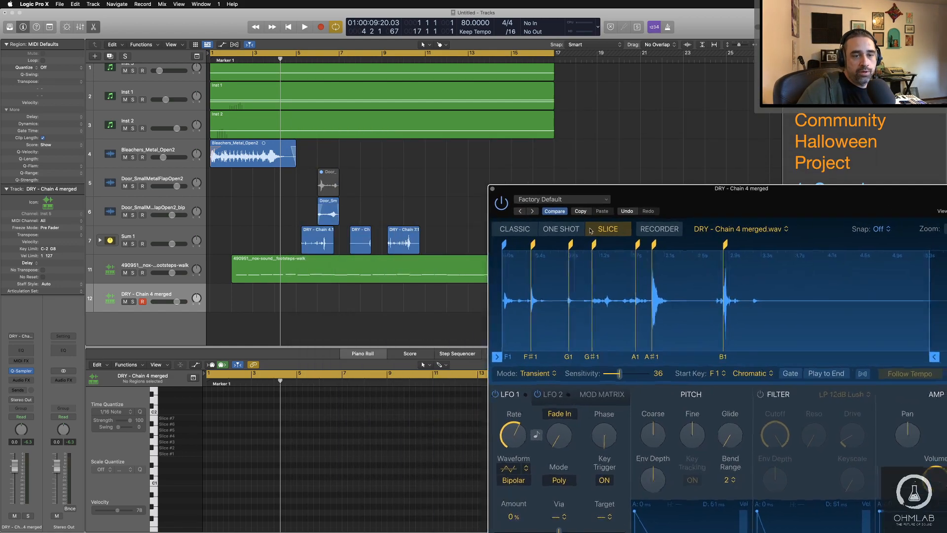
pyautogui.moveTo(369, 273); pyautogui.dragTo(371, 302)
pyautogui.click(422, 329)
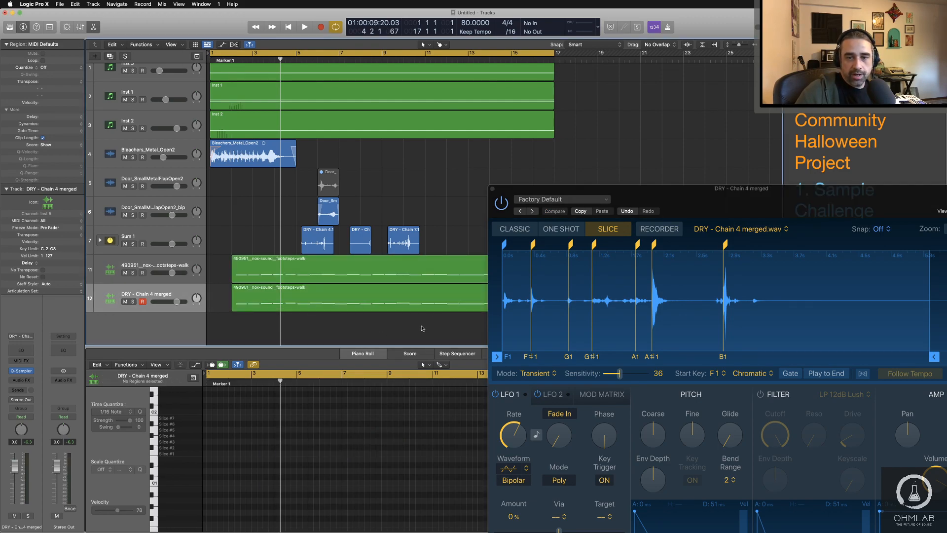
# Step: Play the arrangement from the beginning to hear the sliced chains alongside the footsteps
pyautogui.press('Return')
pyautogui.press('space')
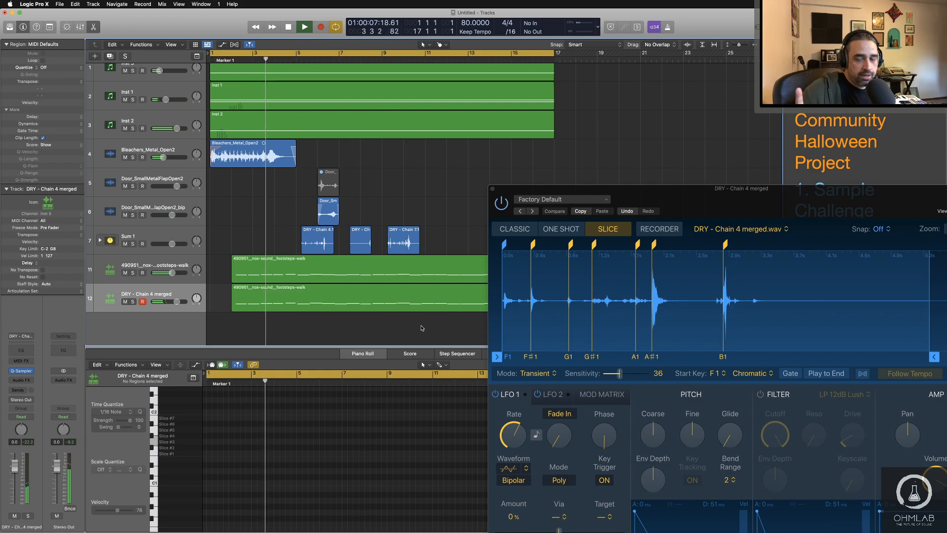
pyautogui.moveTo(693, 200); pyautogui.dragTo(624, 108)
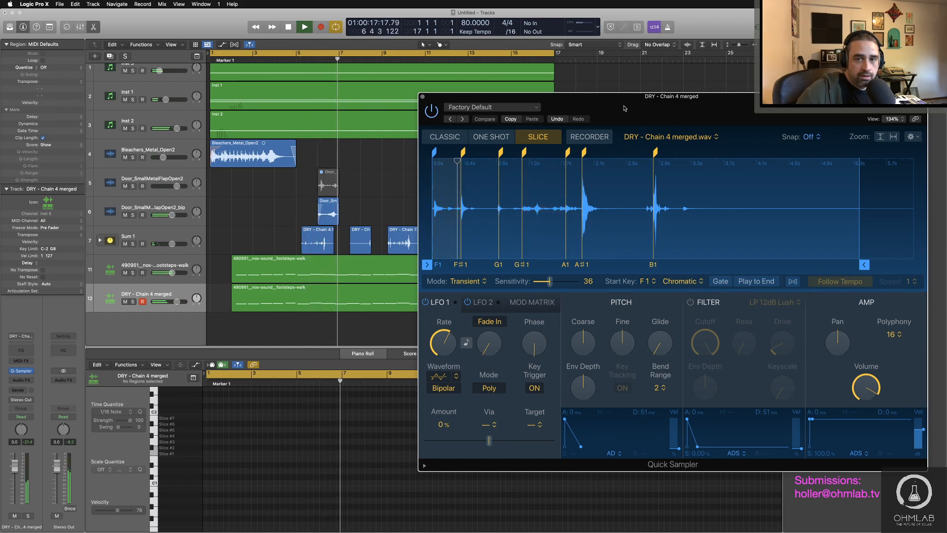
pyautogui.press('space')
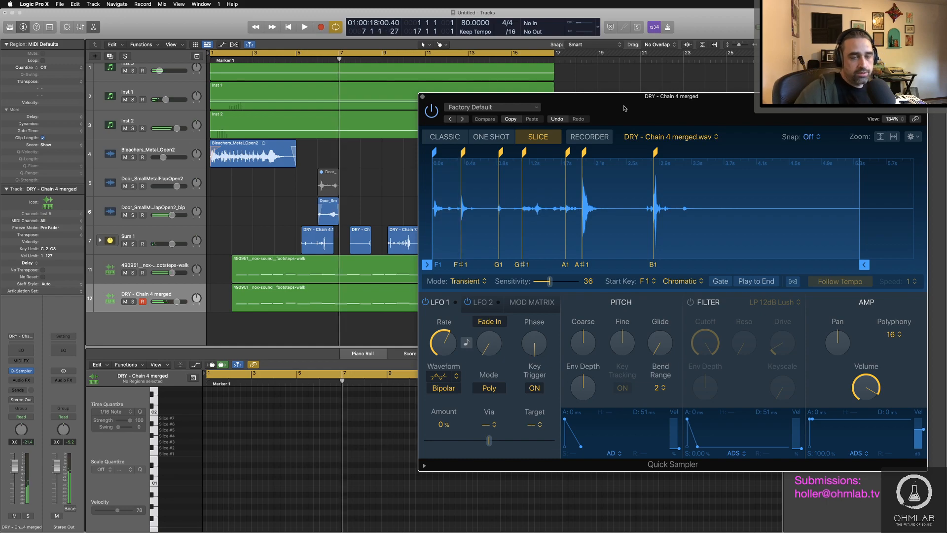
# Step: Group the footsteps and DRY - Chain 4 merged tracks into a Summing Stack
pyautogui.click(192, 264)
pyautogui.keyDown('shift'); pyautogui.click(188, 293); pyautogui.keyUp('shift')
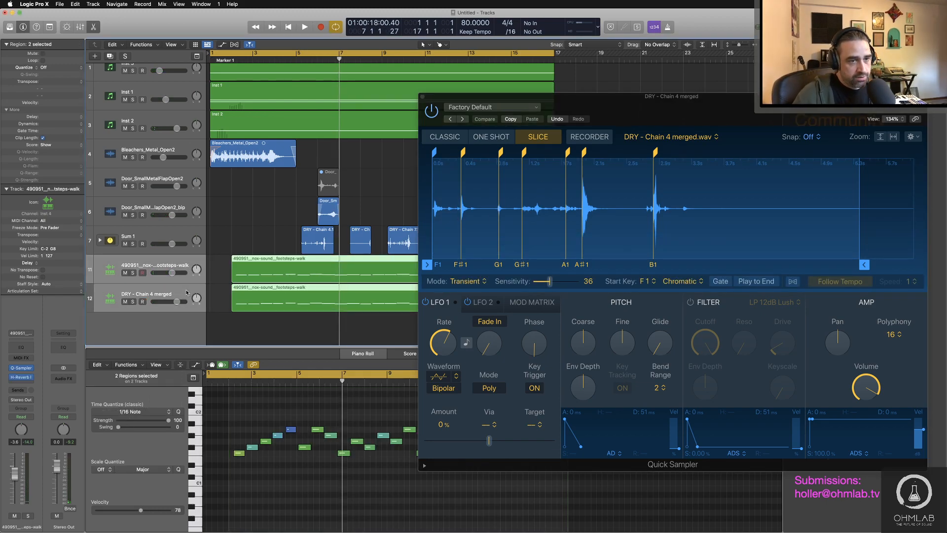
pyautogui.rightClick(188, 293)
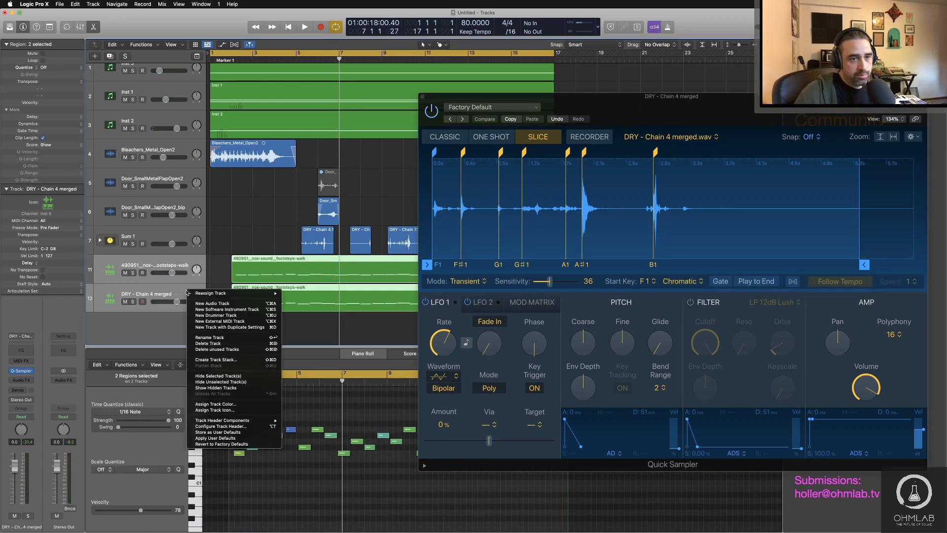
pyautogui.click(220, 359)
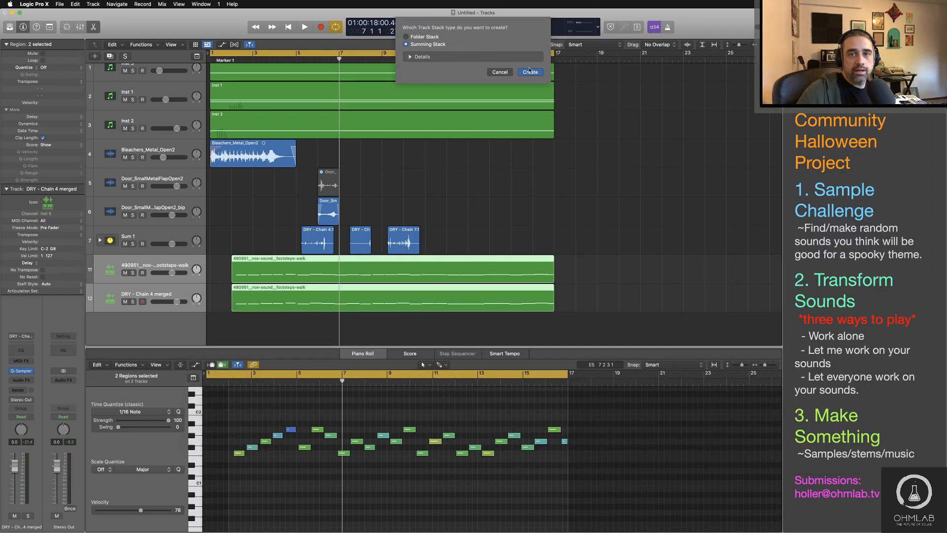
pyautogui.click(529, 72)
# Step: Move the H-Reverb plug-in from the footsteps channel to the Sum 2 channel in the mixer and close Quick Sampler
pyautogui.press('x')
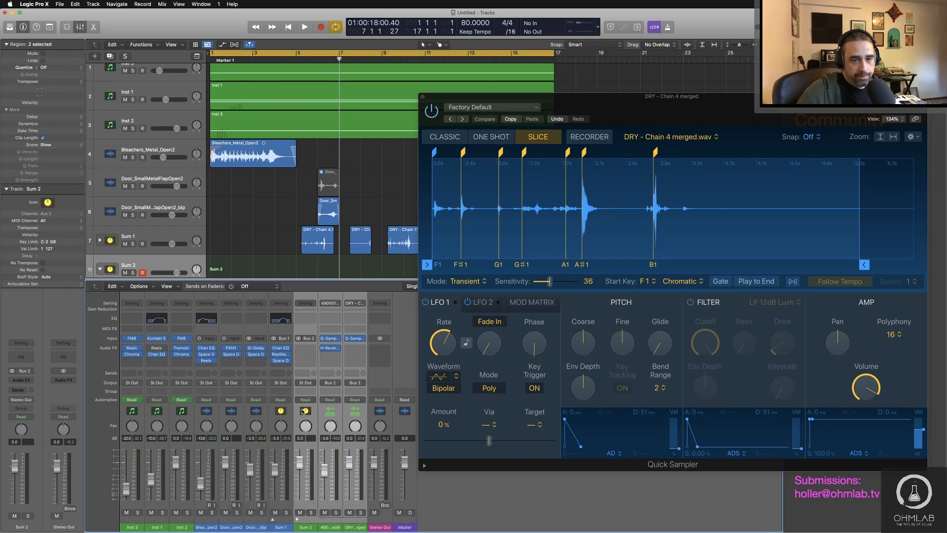
pyautogui.moveTo(332, 349)
pyautogui.moveTo(332, 350); pyautogui.dragTo(305, 349)
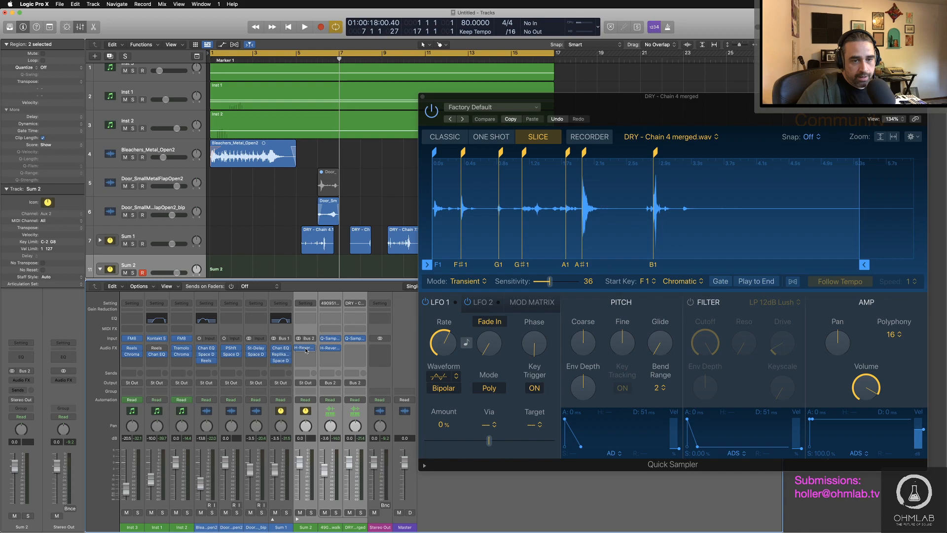
pyautogui.press('a')
pyautogui.press('a')
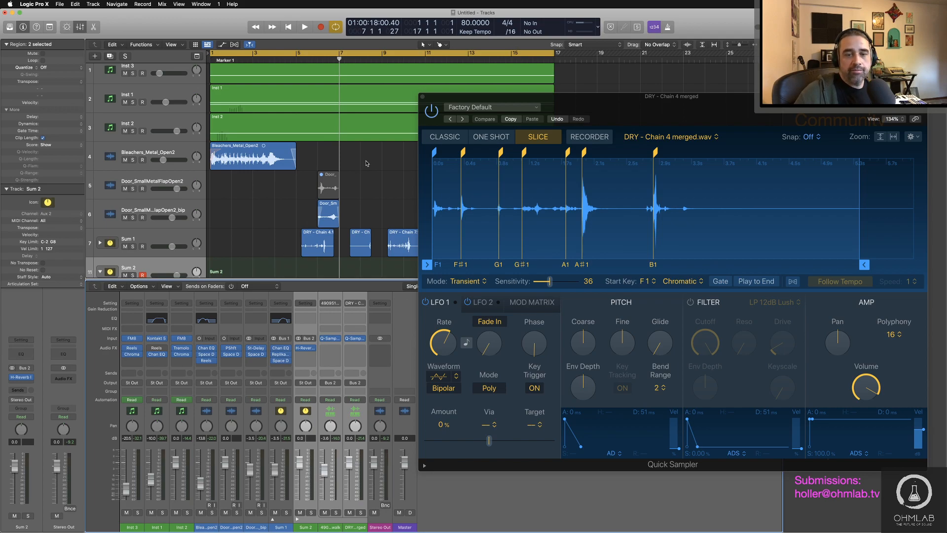
pyautogui.moveTo(564, 105); pyautogui.dragTo(621, 65)
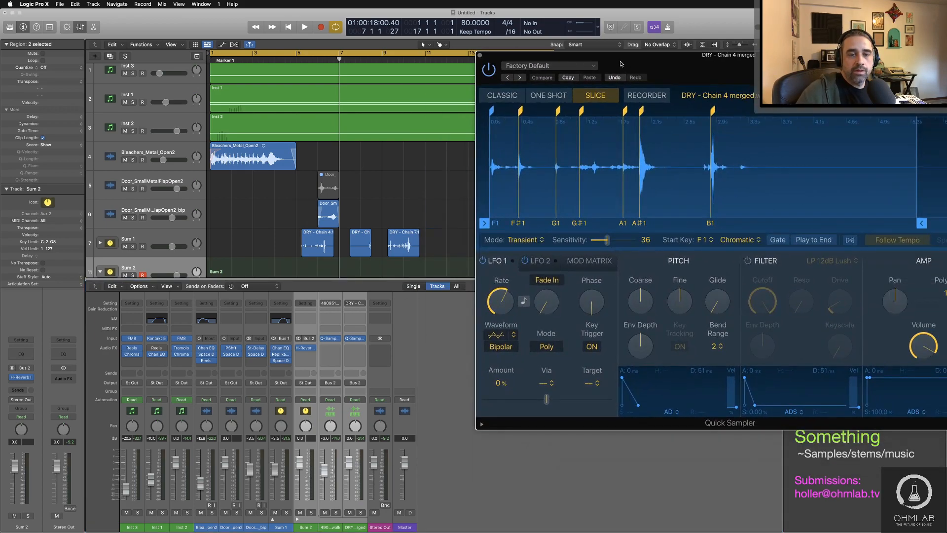
pyautogui.click(480, 56)
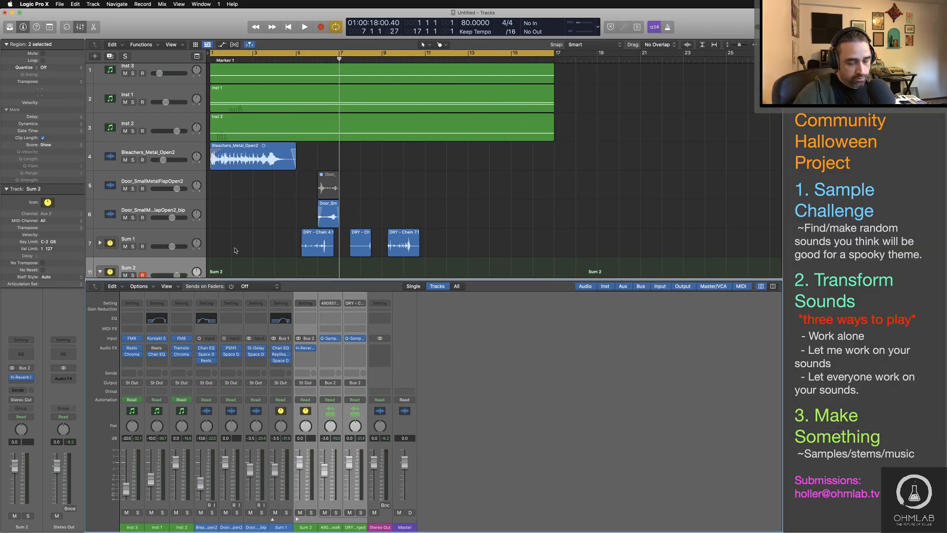
# Step: Review the footsteps track's slices and sensitivity in Quick Sampler and close it
pyautogui.scroll(-1, 236, 250)
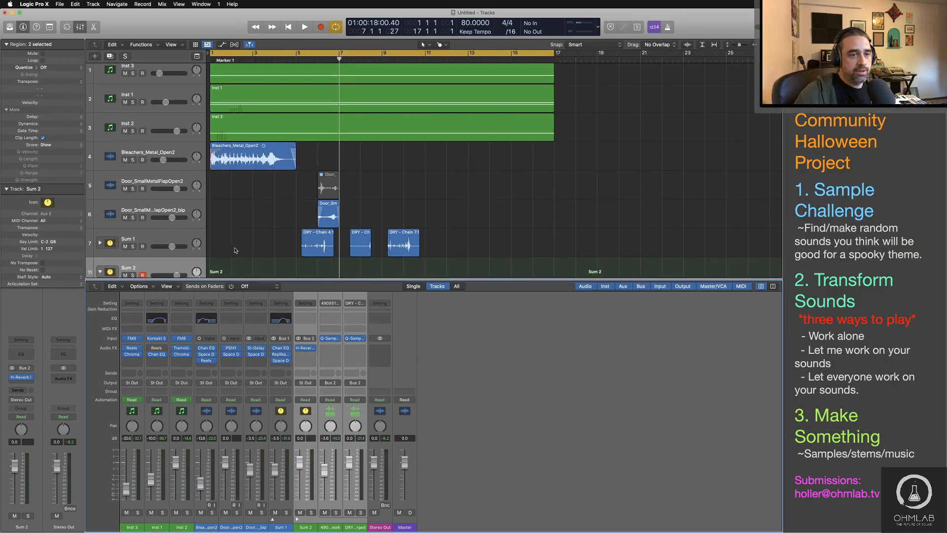
pyautogui.scroll(-10, 239, 250)
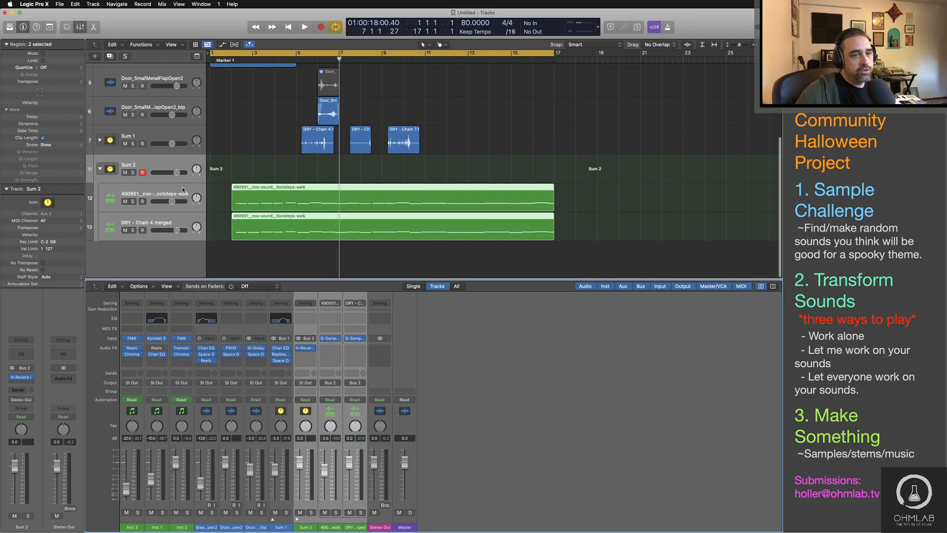
pyautogui.click(171, 191)
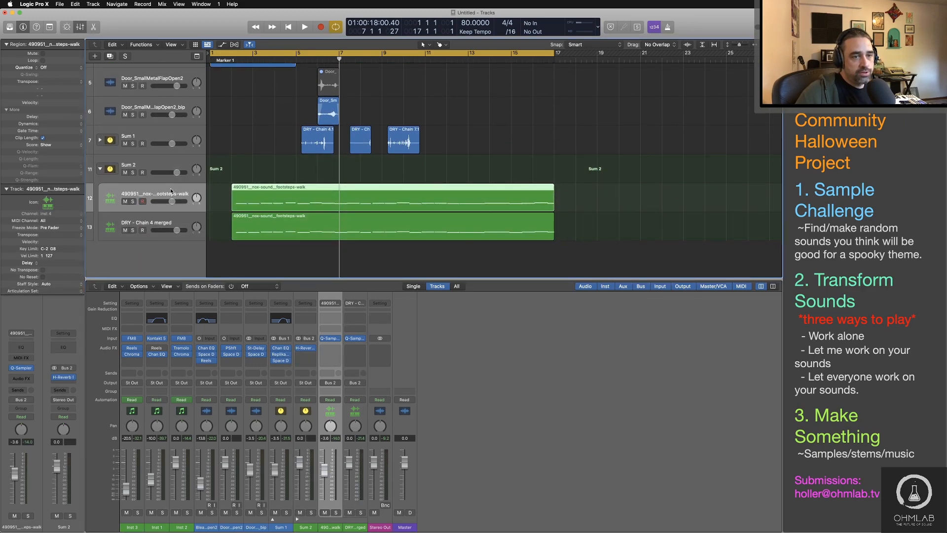
pyautogui.click(19, 368)
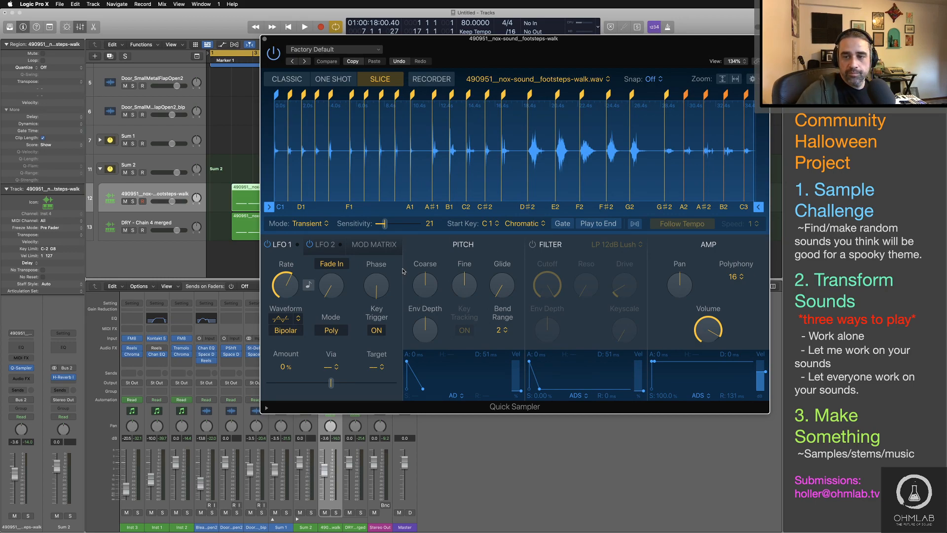
pyautogui.click(384, 224)
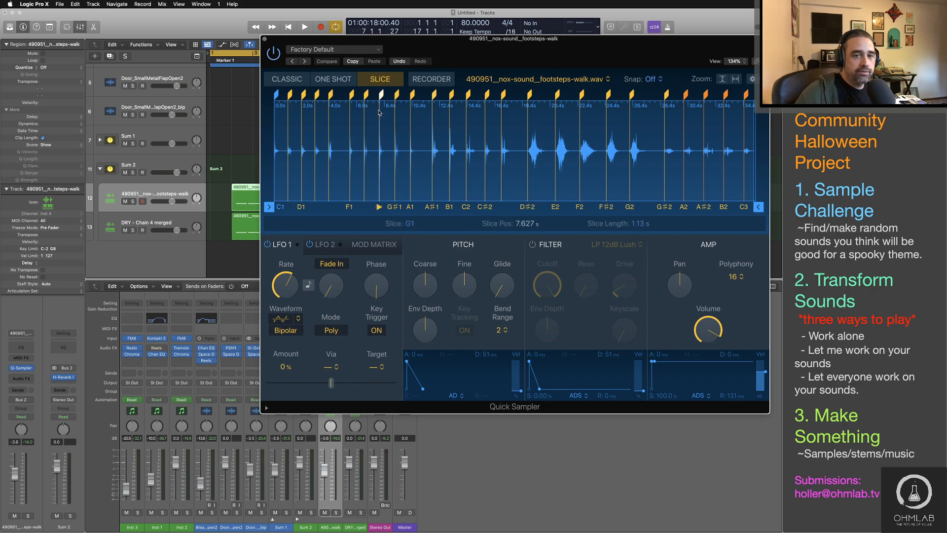
pyautogui.click(266, 39)
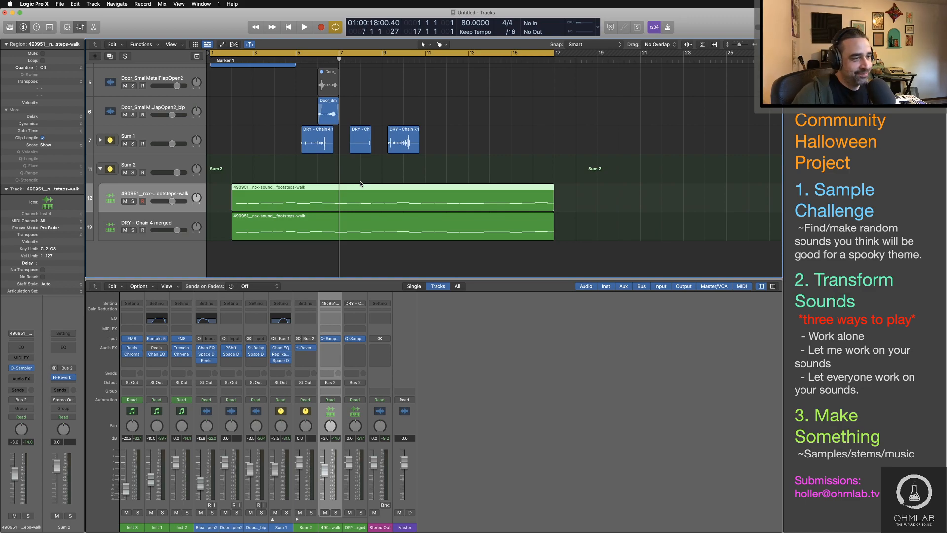
# Step: Play the arrangement from the beginning and lower the Sum 2 stack's volume to -2.7 dB
pyautogui.press('Return')
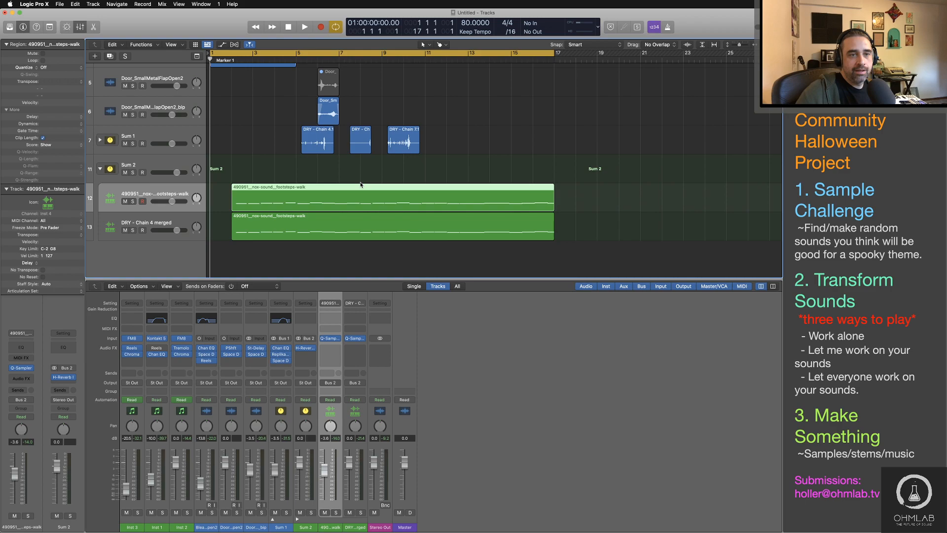
pyautogui.press('space')
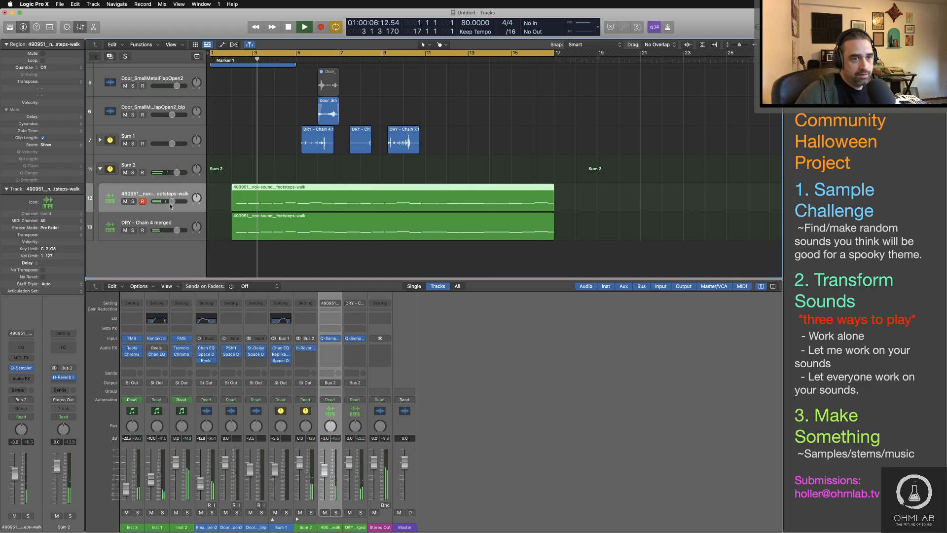
pyautogui.moveTo(176, 172); pyautogui.dragTo(172, 173)
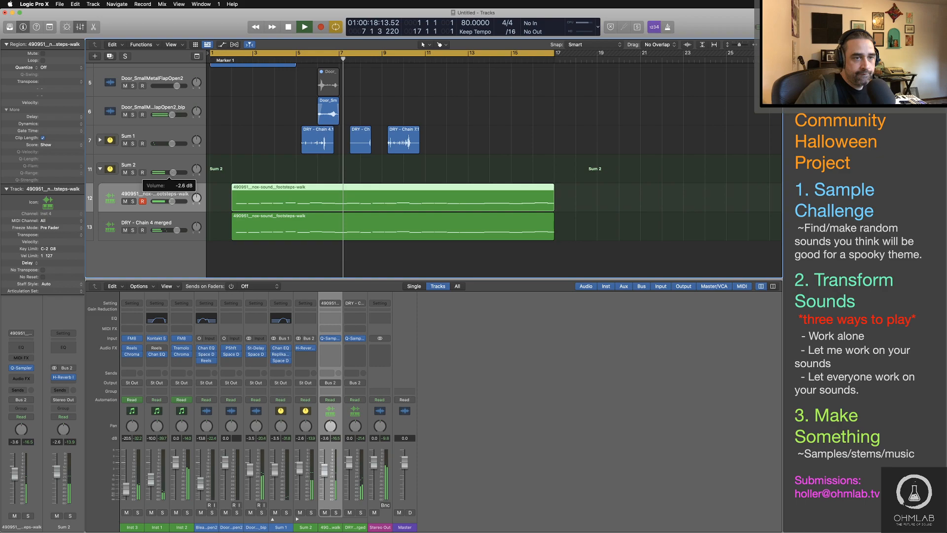
pyautogui.moveTo(173, 172); pyautogui.dragTo(172, 174)
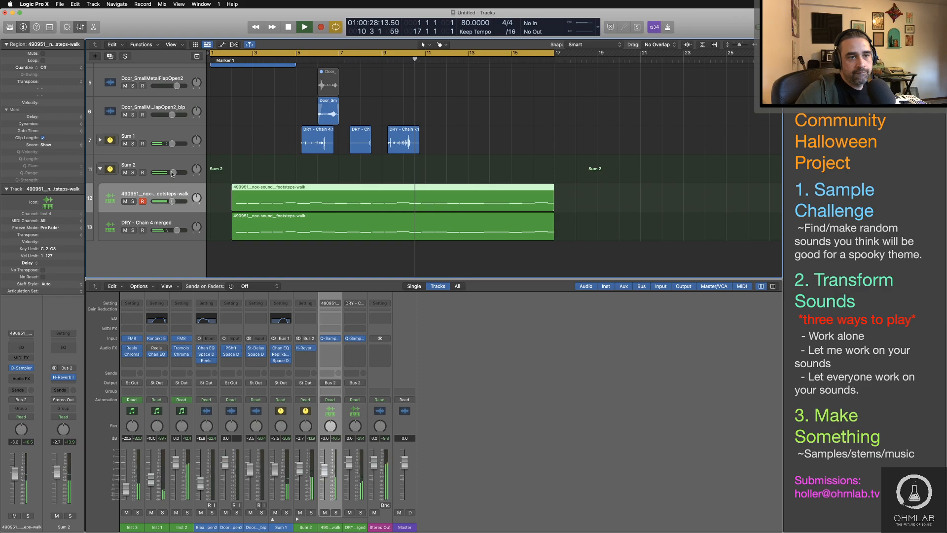
# Step: Expand the Sum 1 stack, solo it, and play its chain regions
pyautogui.click(130, 143)
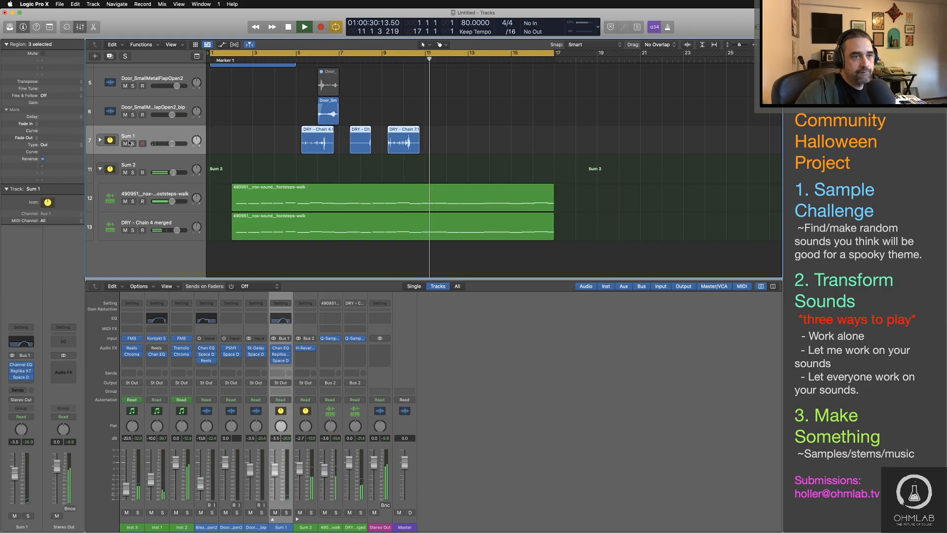
pyautogui.press('space')
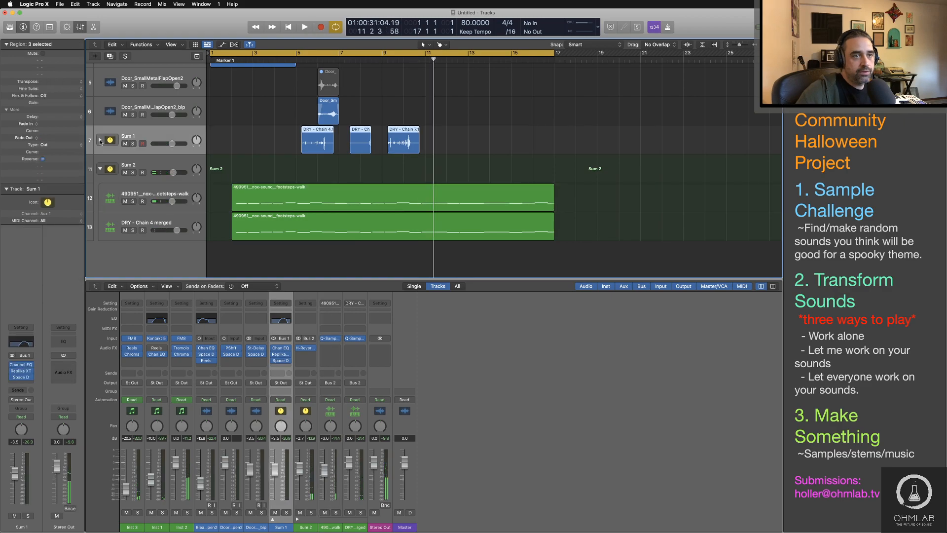
pyautogui.click(100, 140)
pyautogui.press('s')
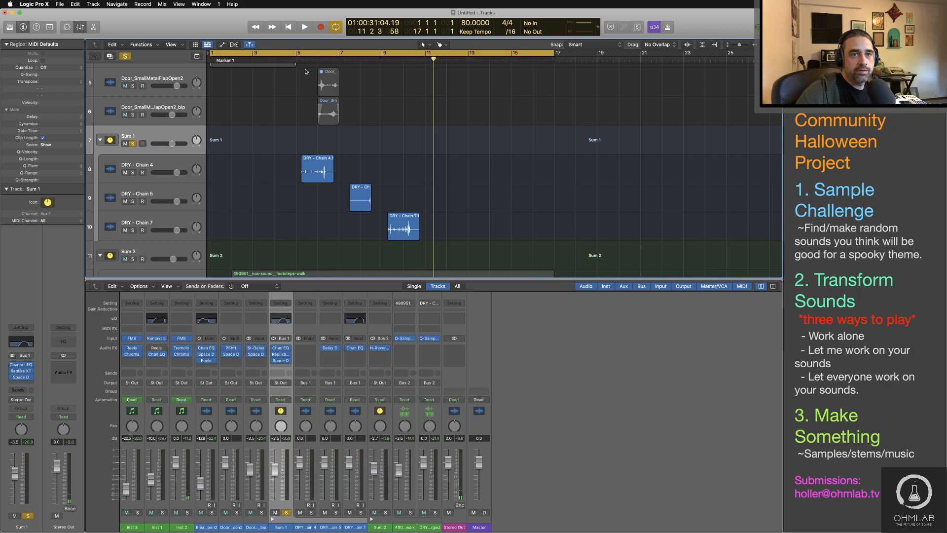
pyautogui.hotkey('shift', 'Return')
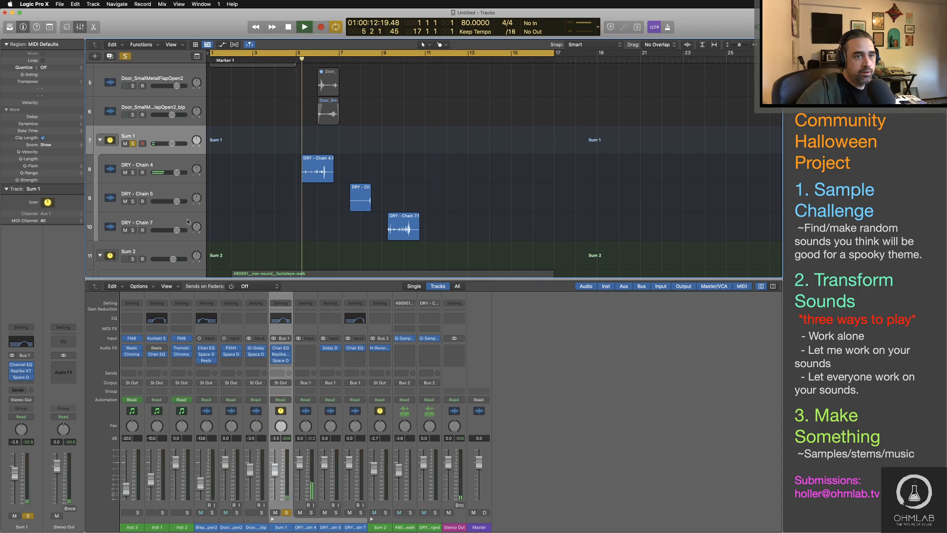
# Step: Insert a Bitcrusher after Space Designer on the Sum 1 stack and show its settings
pyautogui.click(30, 378)
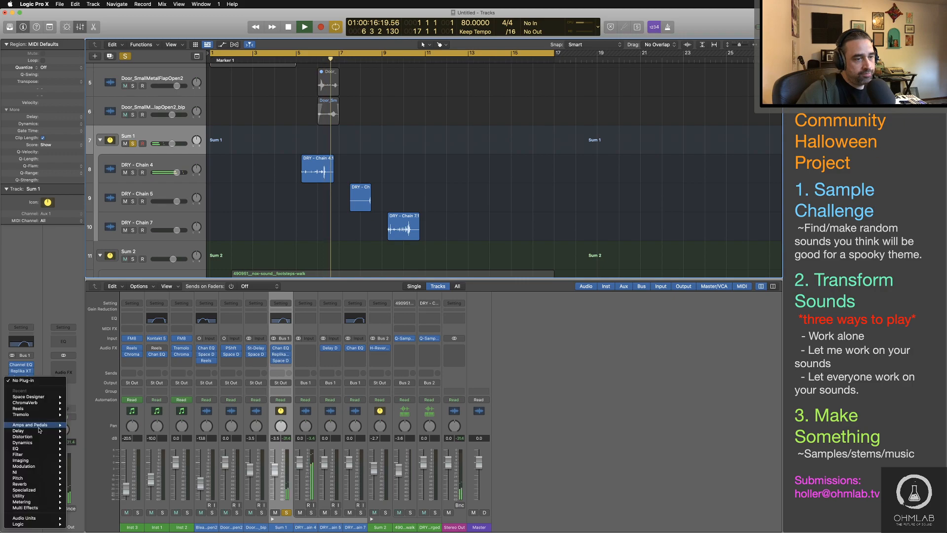
pyautogui.moveTo(49, 436)
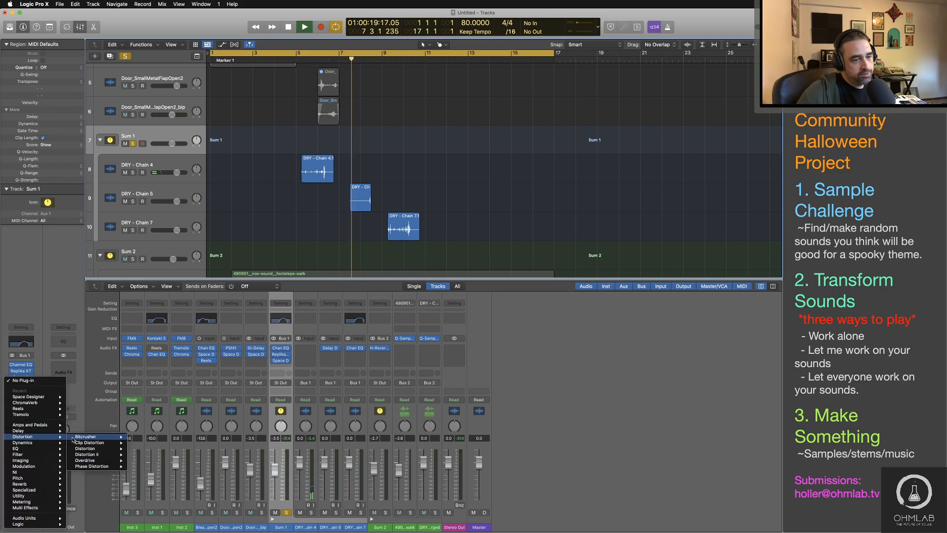
pyautogui.click(85, 437)
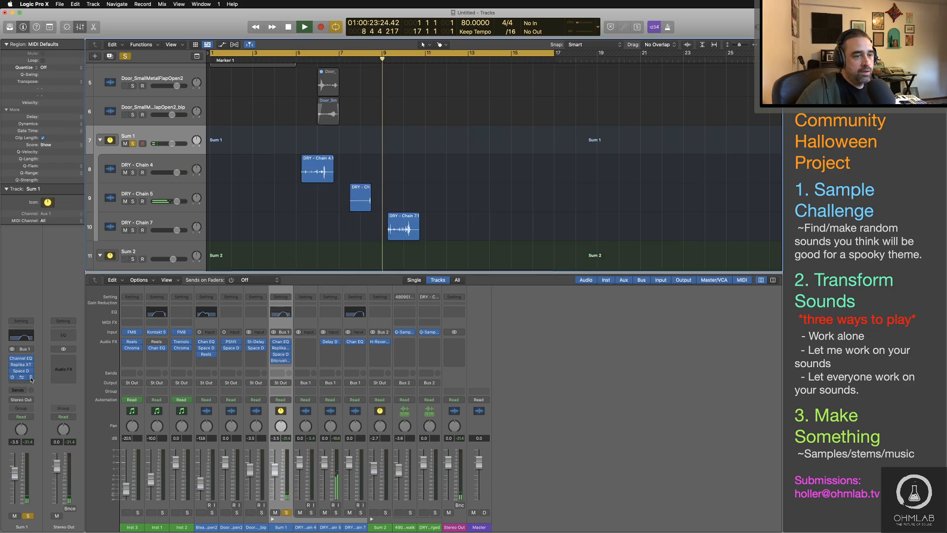
pyautogui.click(31, 378)
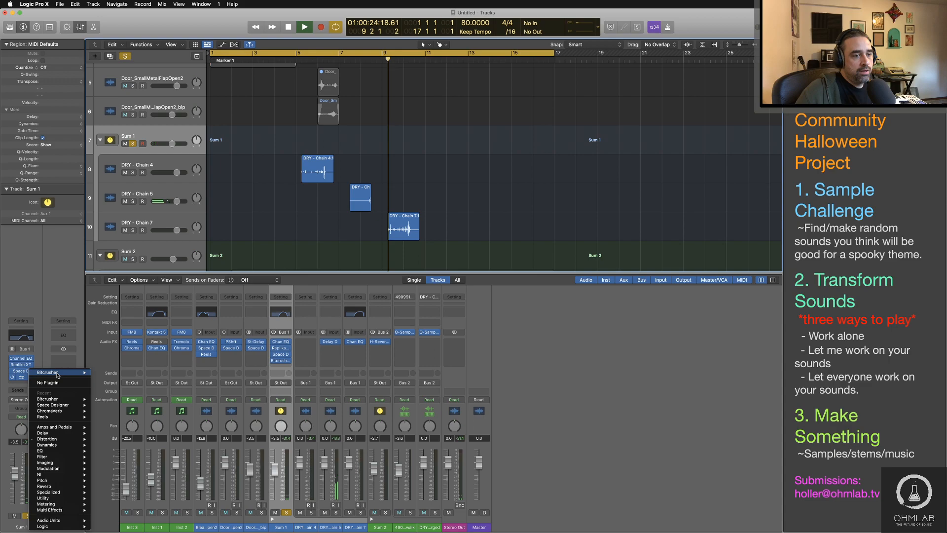
pyautogui.click(58, 373)
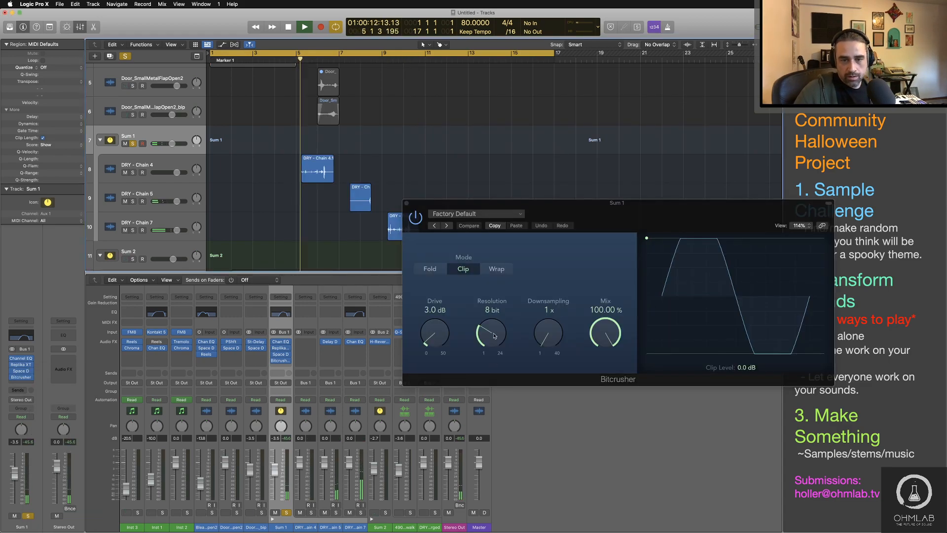
# Step: Try the Bitcrusher on the soloed chains with 1.0 dB drive, 7 bit resolution and 19.40% mix
pyautogui.moveTo(491, 331); pyautogui.dragTo(543, 318)
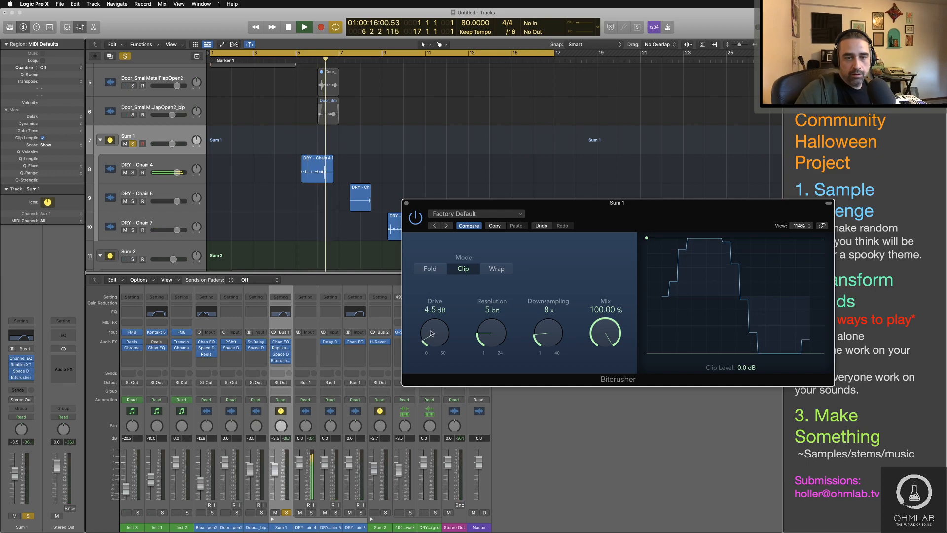
pyautogui.moveTo(434, 330); pyautogui.dragTo(433, 343)
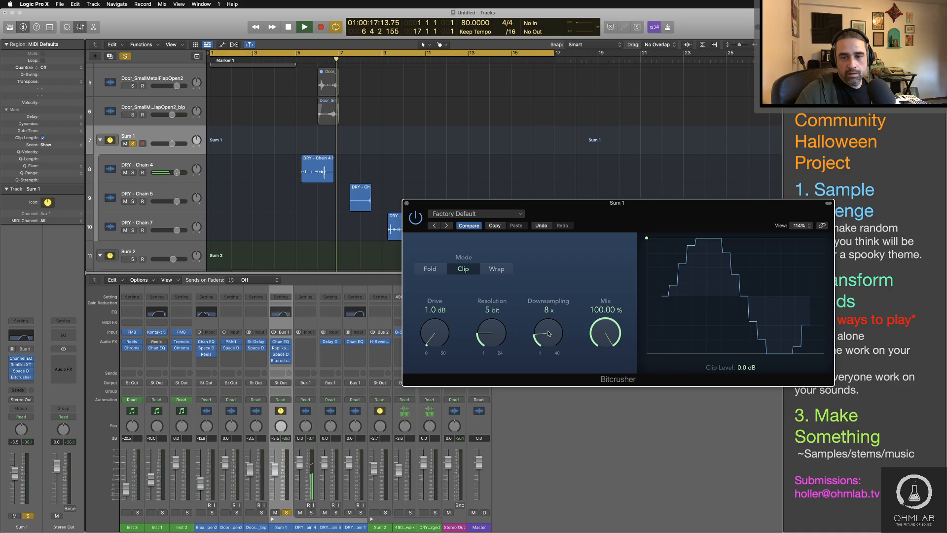
pyautogui.moveTo(549, 334); pyautogui.dragTo(549, 342)
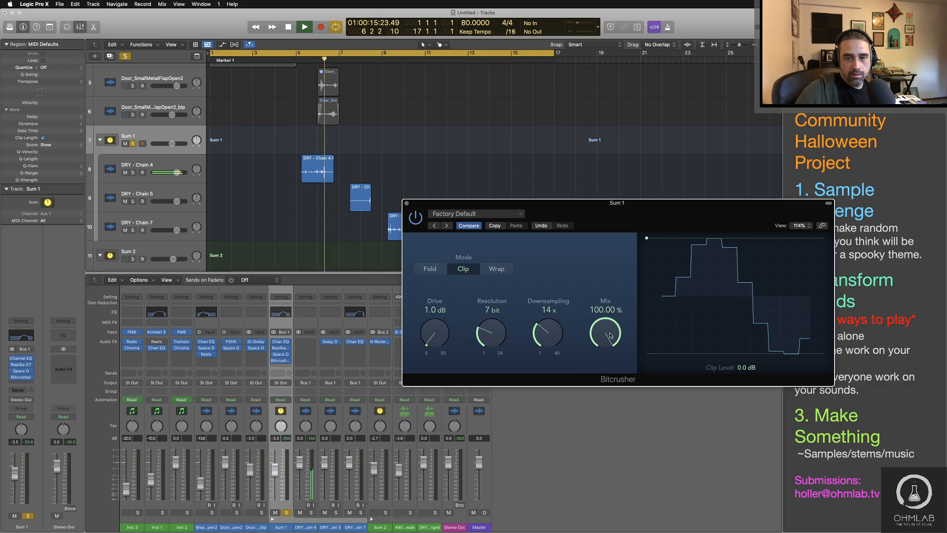
pyautogui.moveTo(605, 333); pyautogui.dragTo(609, 392)
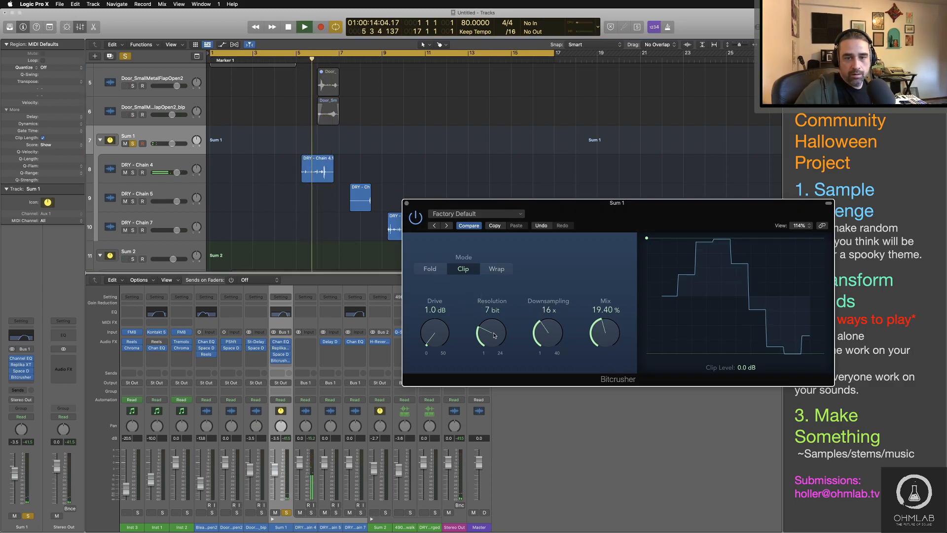
# Step: Set the Bitcrusher to 5 bit resolution, 22x downsampling and 30.30% mix, and raise Sum 1's volume to -3.2 dB
pyautogui.moveTo(493, 334); pyautogui.dragTo(537, 325)
pyautogui.moveTo(493, 339); pyautogui.dragTo(495, 347)
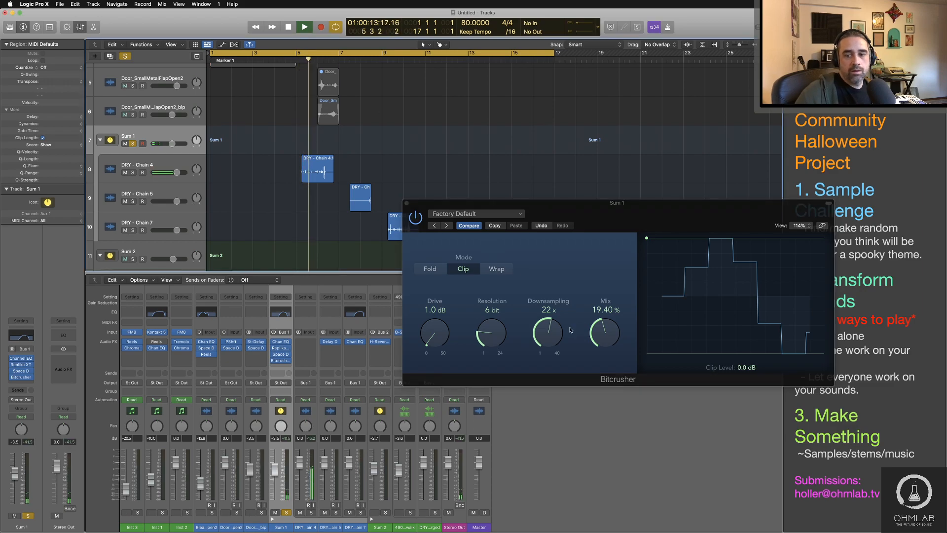
pyautogui.moveTo(605, 333); pyautogui.dragTo(601, 395)
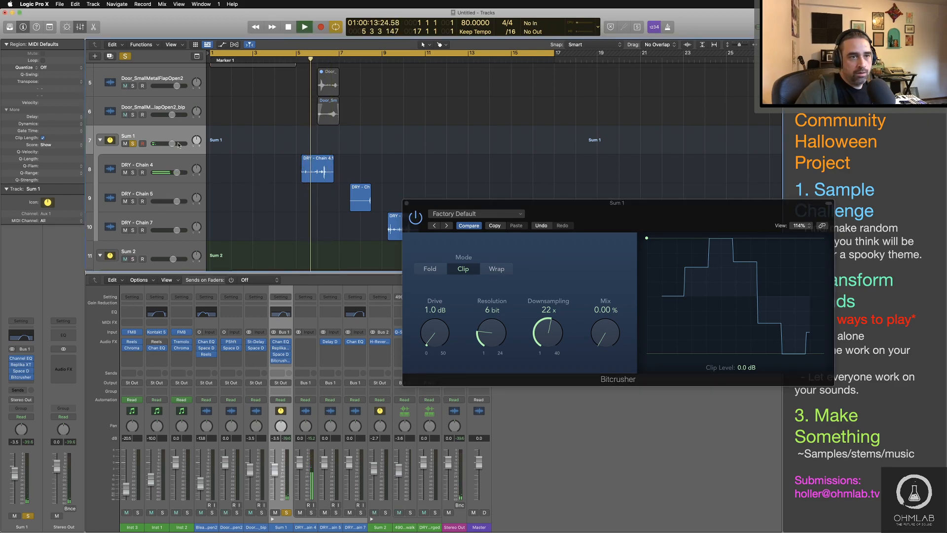
pyautogui.moveTo(491, 334); pyautogui.dragTo(492, 339)
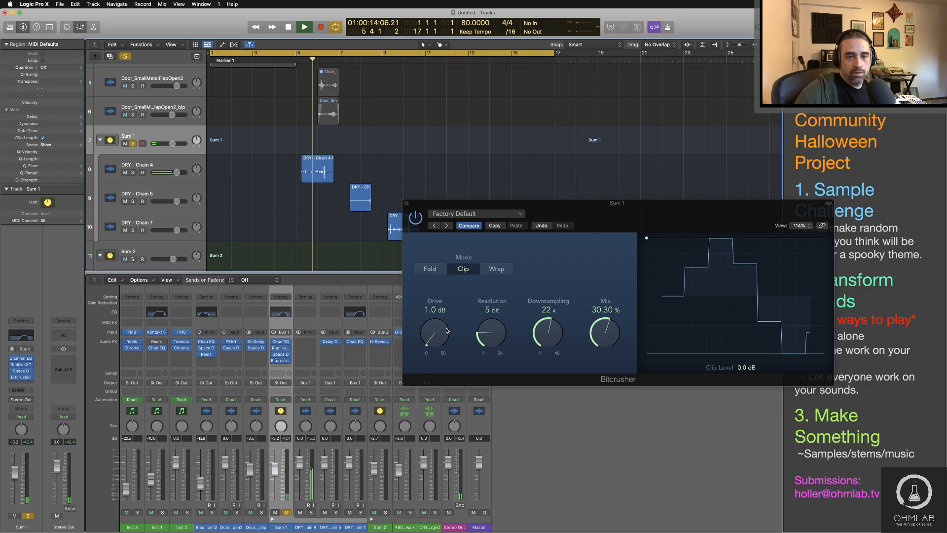
# Step: Set the Bitcrusher's drive to 20.5 dB, resolution to 6 bit, downsampling to 4x and mix to 21.20% while replaying the chains
pyautogui.moveTo(447, 331); pyautogui.dragTo(441, 288)
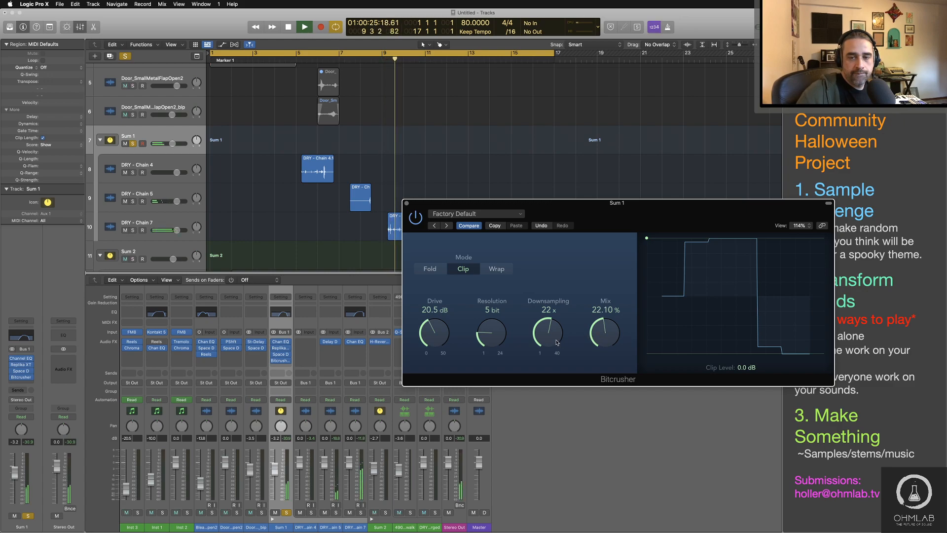
pyautogui.moveTo(549, 338); pyautogui.dragTo(547, 358)
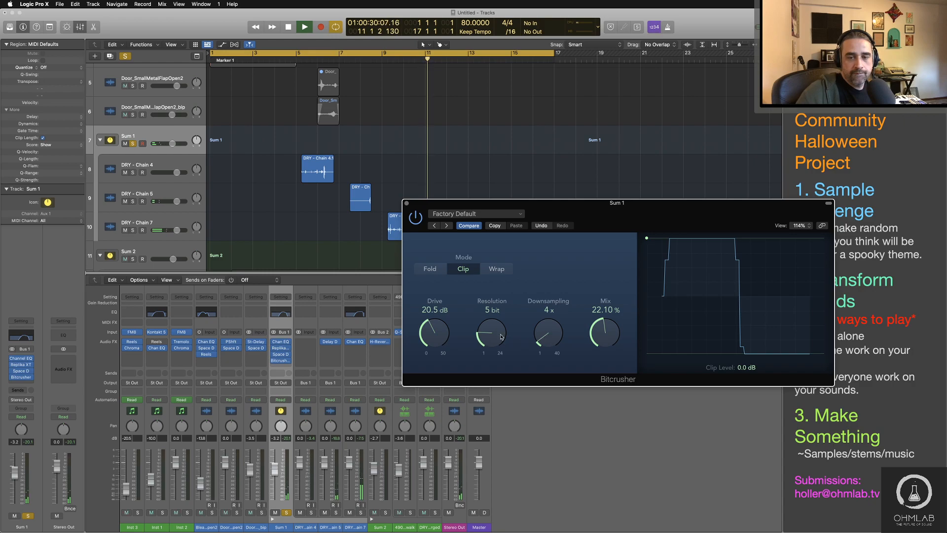
pyautogui.moveTo(501, 337); pyautogui.dragTo(501, 334)
pyautogui.click(384, 59)
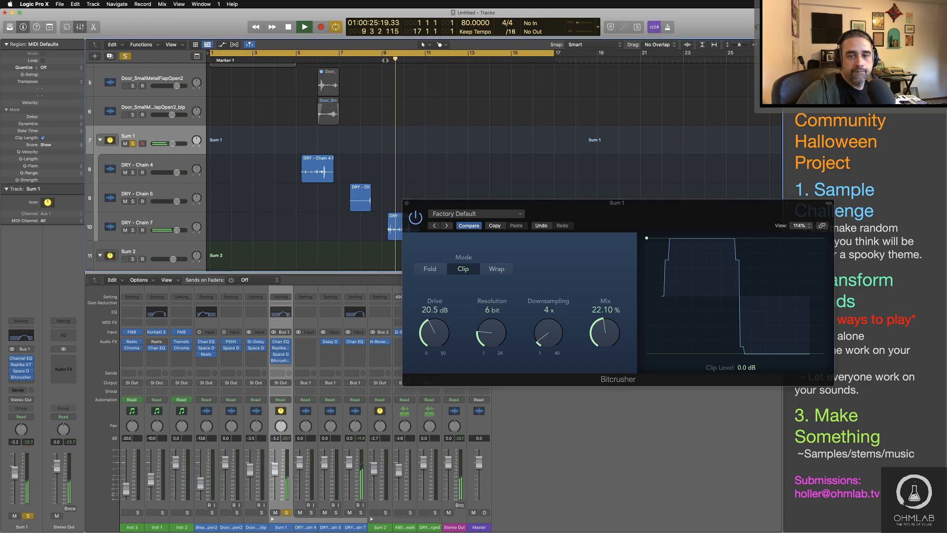
pyautogui.moveTo(605, 339); pyautogui.dragTo(609, 344)
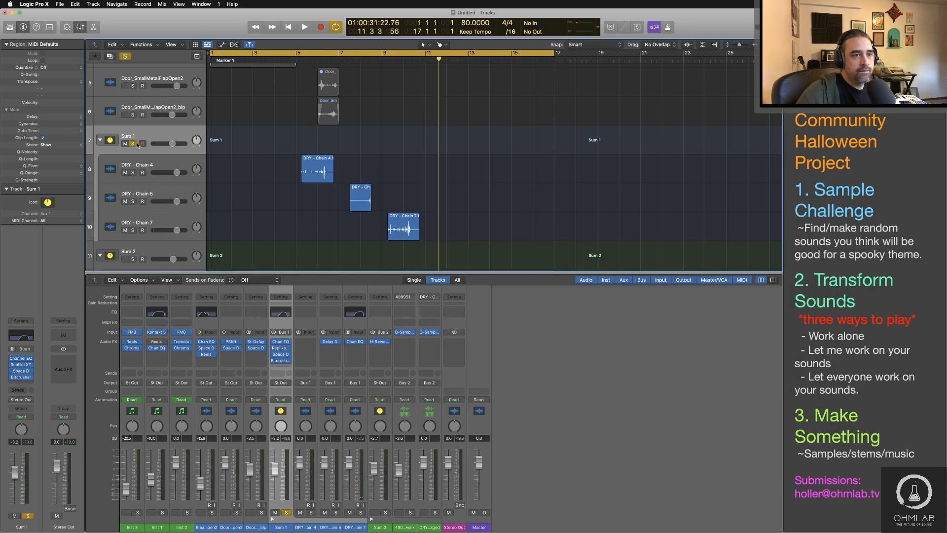
# Step: Unsolo the Sum 1 stack and play the full arrangement from the beginning
pyautogui.click(133, 143)
pyautogui.press('Return')
pyautogui.press('space')
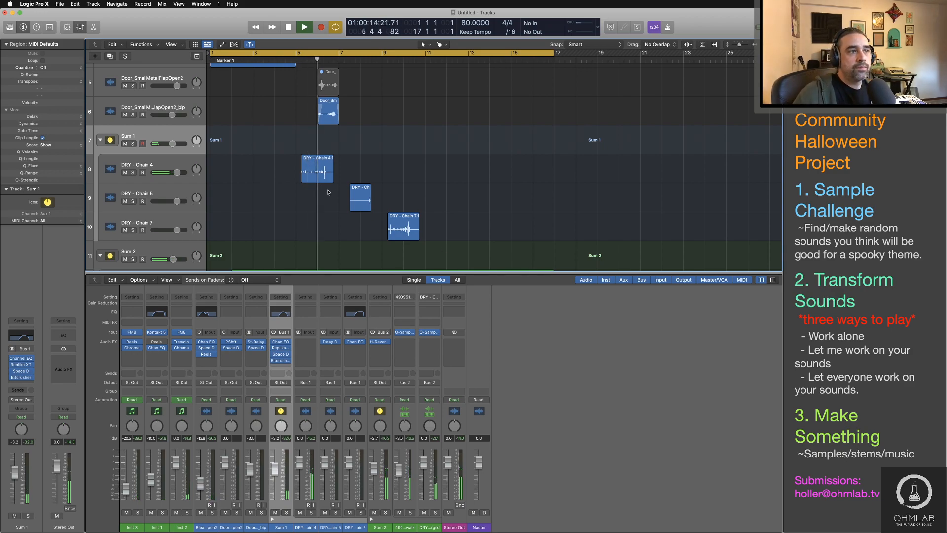
# Step: Lower the Sum 2 stack's volume to -6.4 dB during playback
pyautogui.scroll(-1, 219, 186)
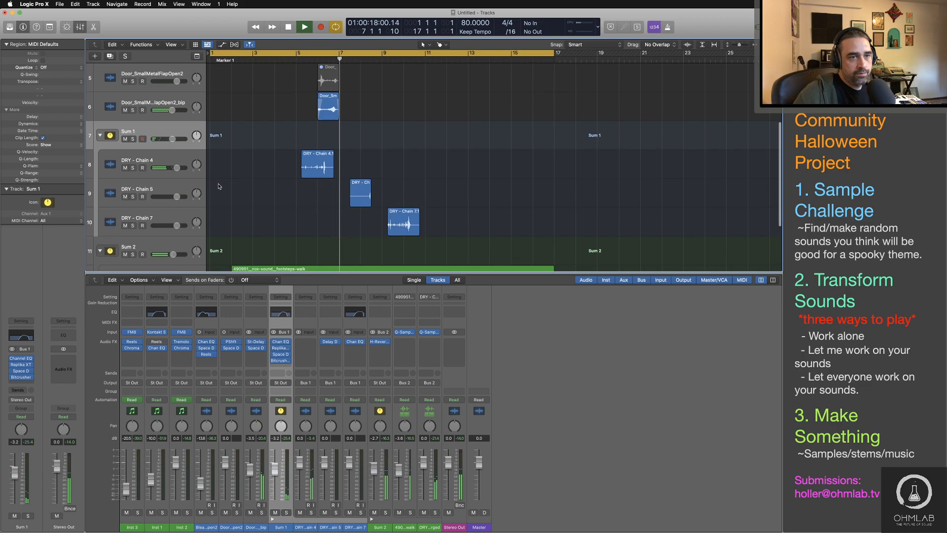
pyautogui.scroll(-3, 219, 186)
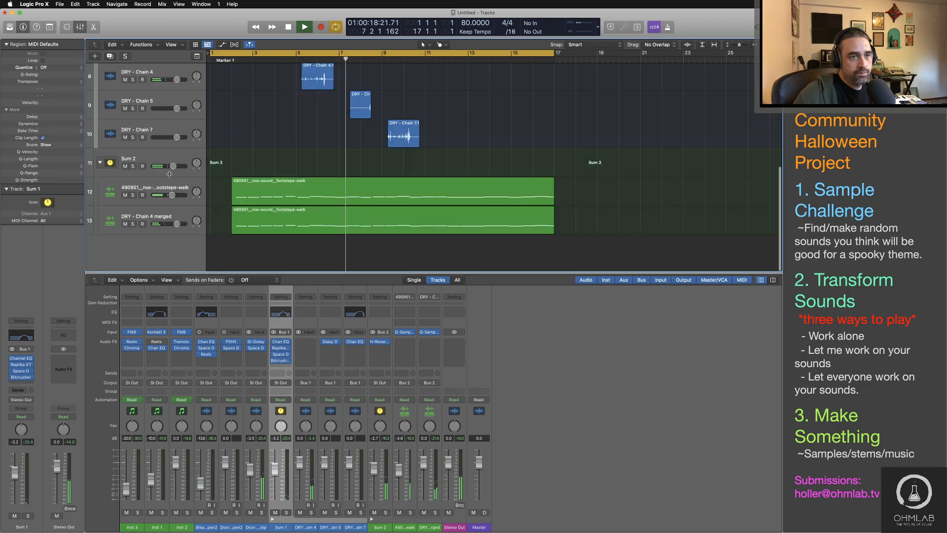
pyautogui.moveTo(173, 167); pyautogui.dragTo(171, 168)
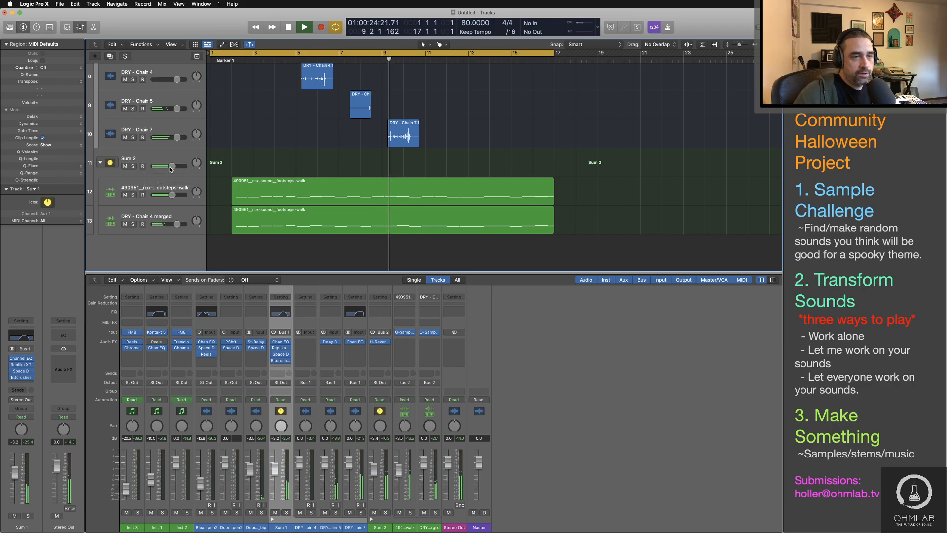
pyautogui.moveTo(170, 167); pyautogui.dragTo(168, 168)
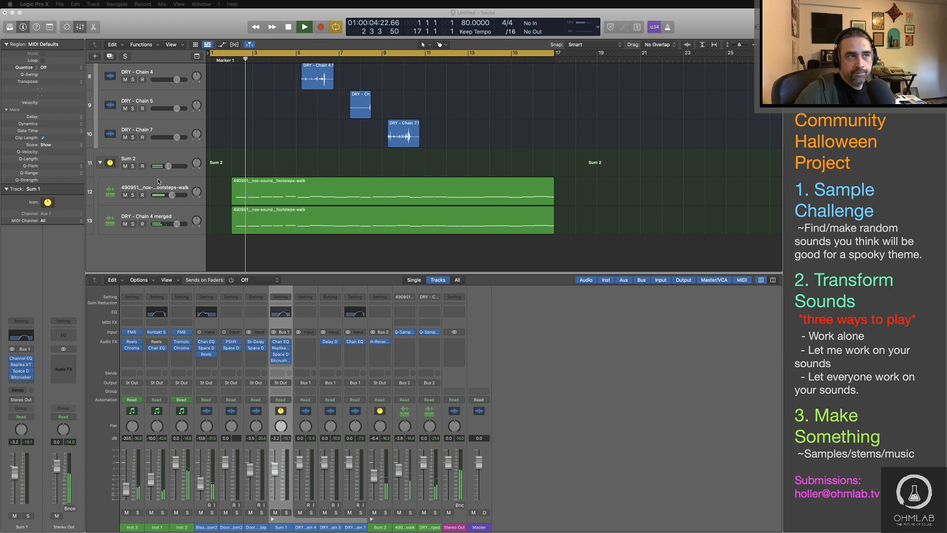
# Step: Review the arrangement's tracks during playback and stop playing
pyautogui.scroll(2, 523, 225)
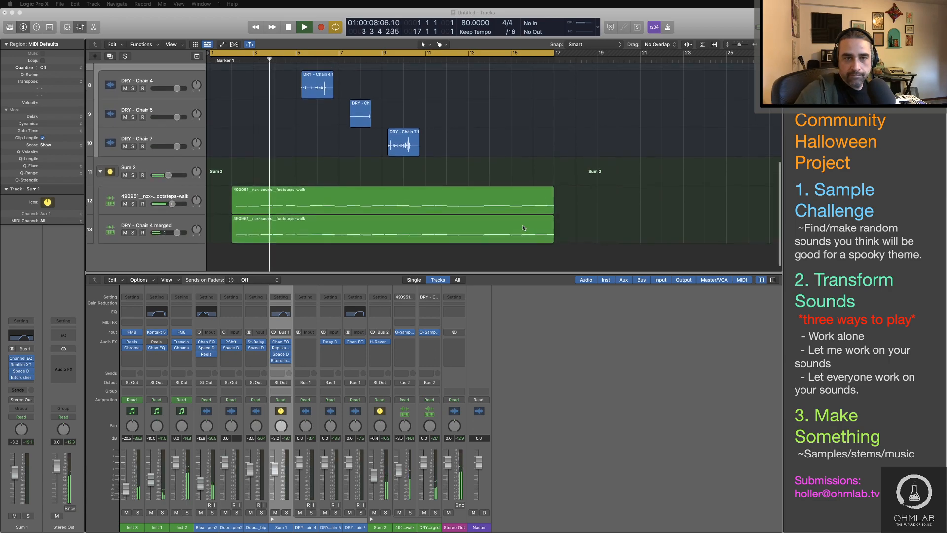
pyautogui.scroll(5, 523, 227)
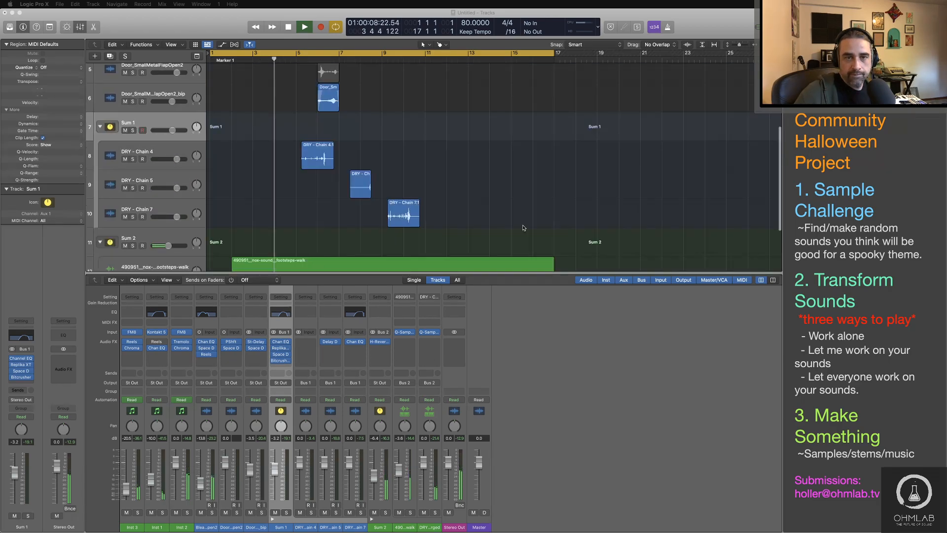
pyautogui.scroll(8, 523, 228)
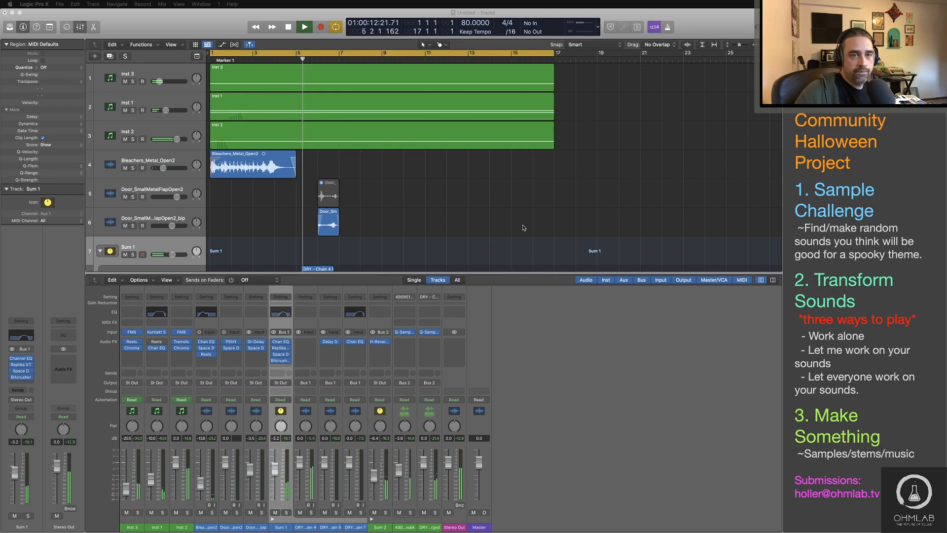
pyautogui.scroll(-4, 523, 227)
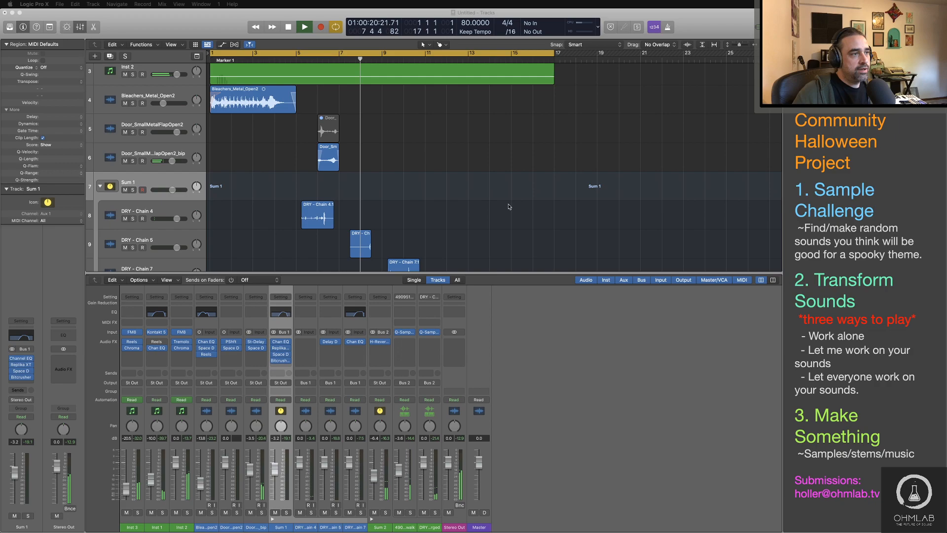
pyautogui.press('super+Tab')
pyautogui.press('space')
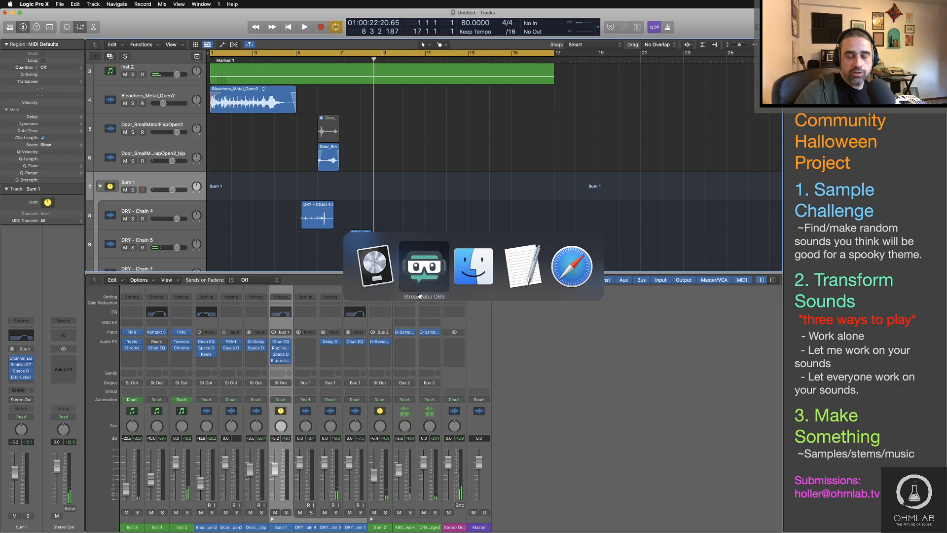
# Step: Shrink the track heights until all tracks fit and add a software instrument track below the Sum 2 stack
pyautogui.press('super+Up')
pyautogui.press('super+Up')
pyautogui.press('super+Up')
pyautogui.press('super+Up')
pyautogui.press('super+Up')
pyautogui.doubleClick(186, 224)
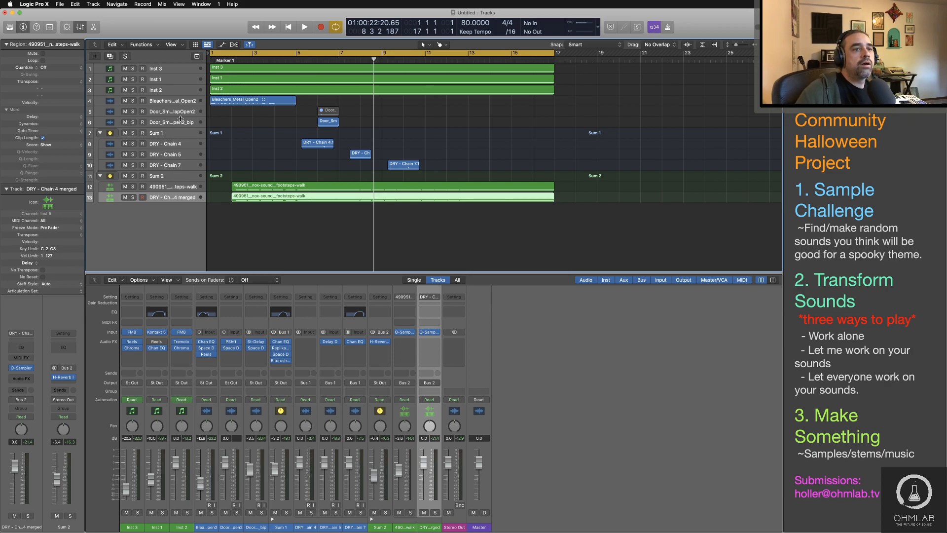
pyautogui.click(179, 90)
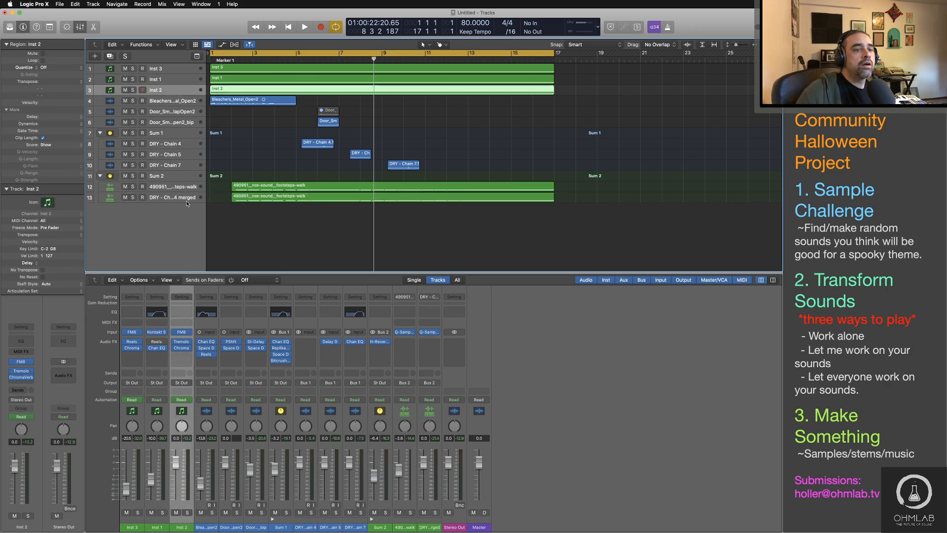
pyautogui.doubleClick(187, 229)
# Step: Insert a stereo Kontakt 5 on the new instrument track and open the Kinetic Metal library's instrument list
pyautogui.moveTo(74, 401)
pyautogui.click(126, 401)
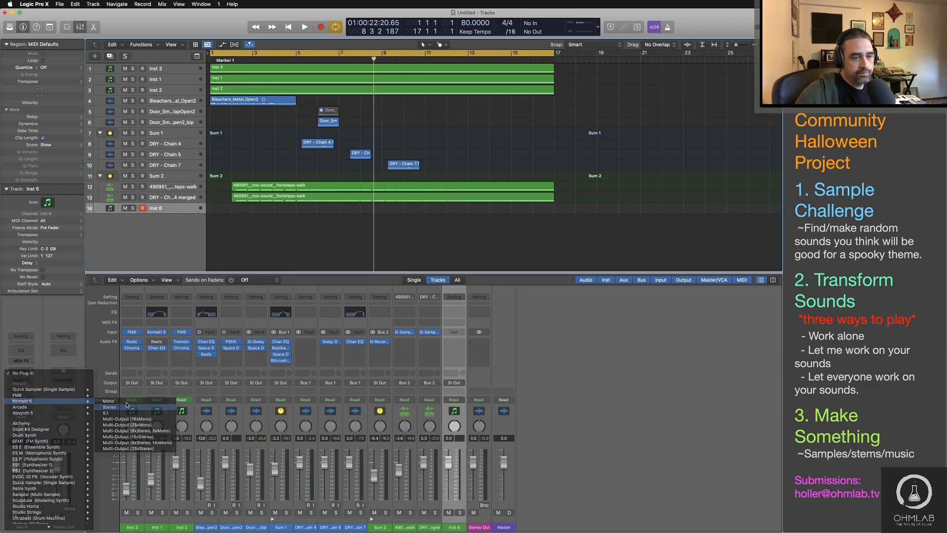
pyautogui.moveTo(532, 120); pyautogui.dragTo(506, 73)
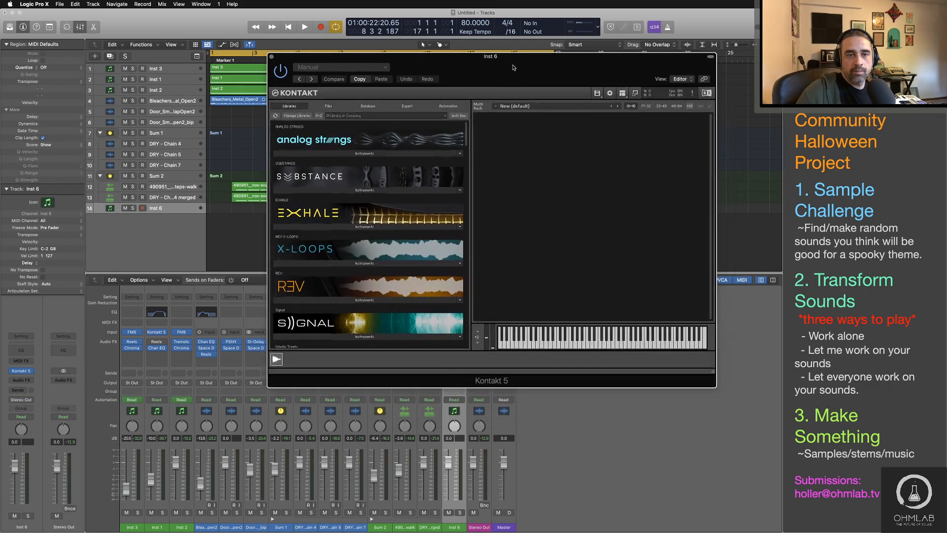
pyautogui.scroll(-10, 367, 230)
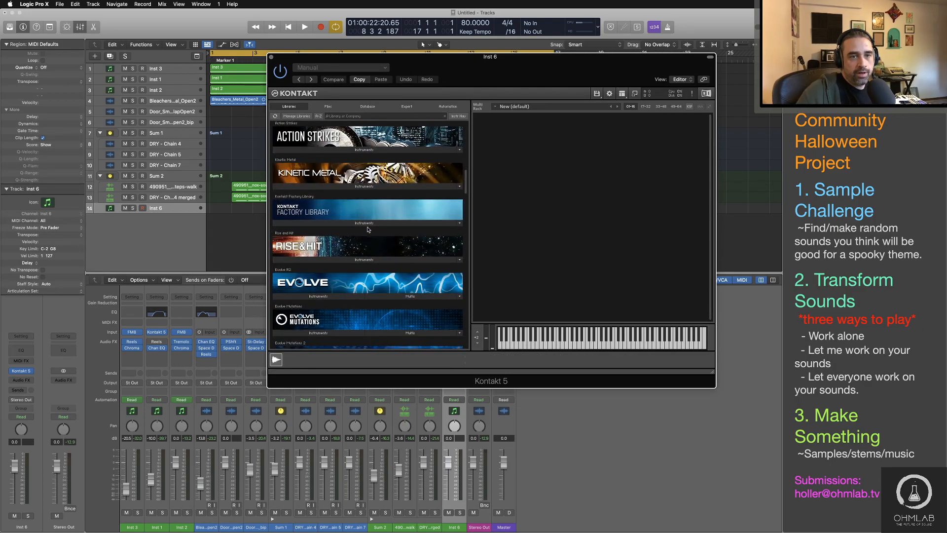
pyautogui.click(379, 186)
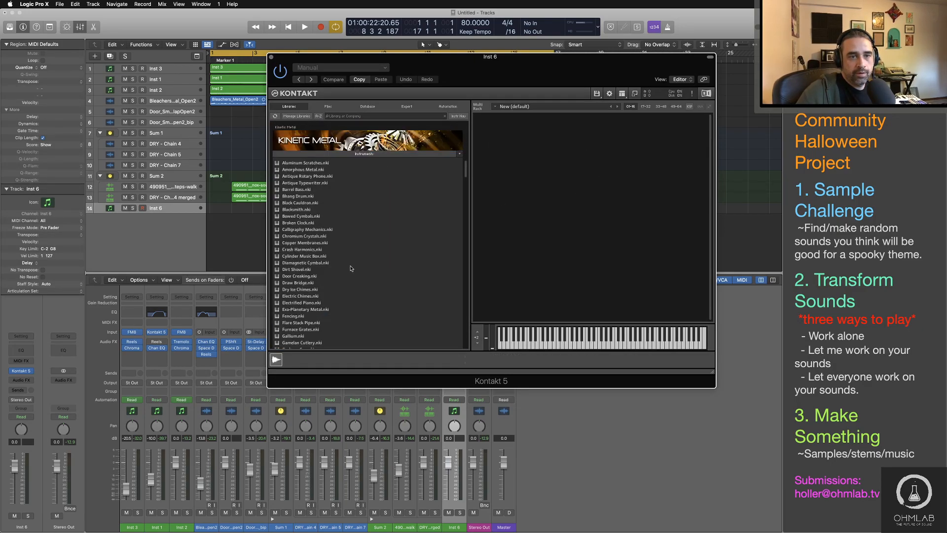
# Step: Audition Metallic Piano from the Kinetic Metal library, and replace it with the Pitchfork instrument
pyautogui.scroll(-7, 351, 268)
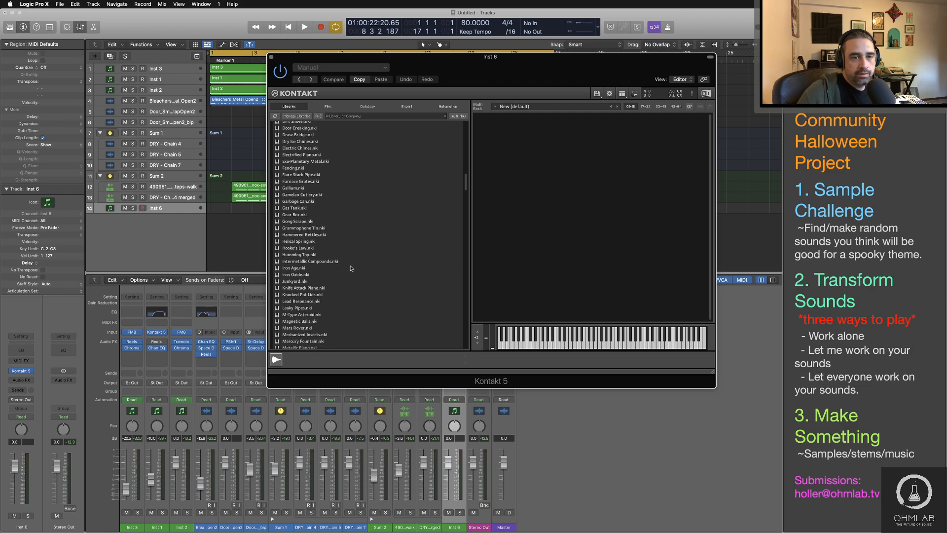
pyautogui.scroll(-2, 350, 268)
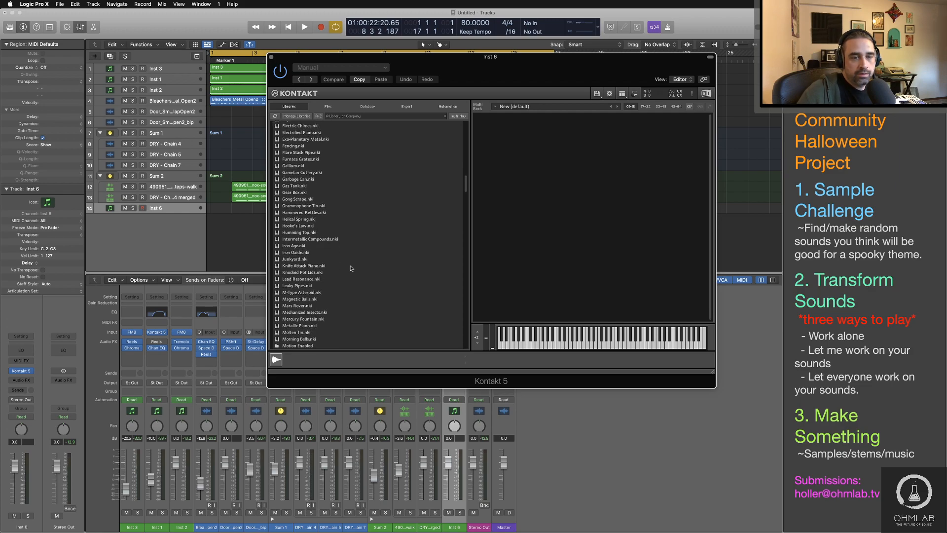
pyautogui.scroll(-3, 350, 269)
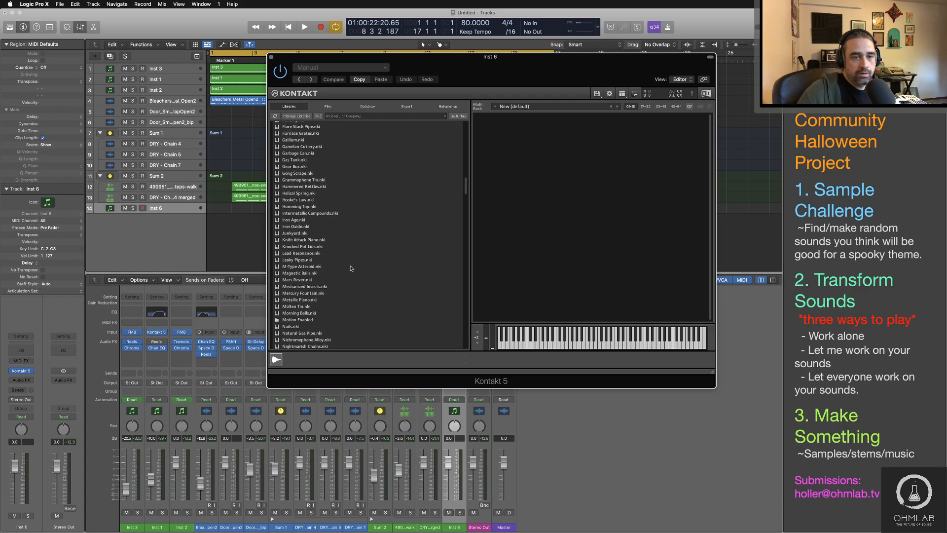
pyautogui.scroll(-1, 351, 268)
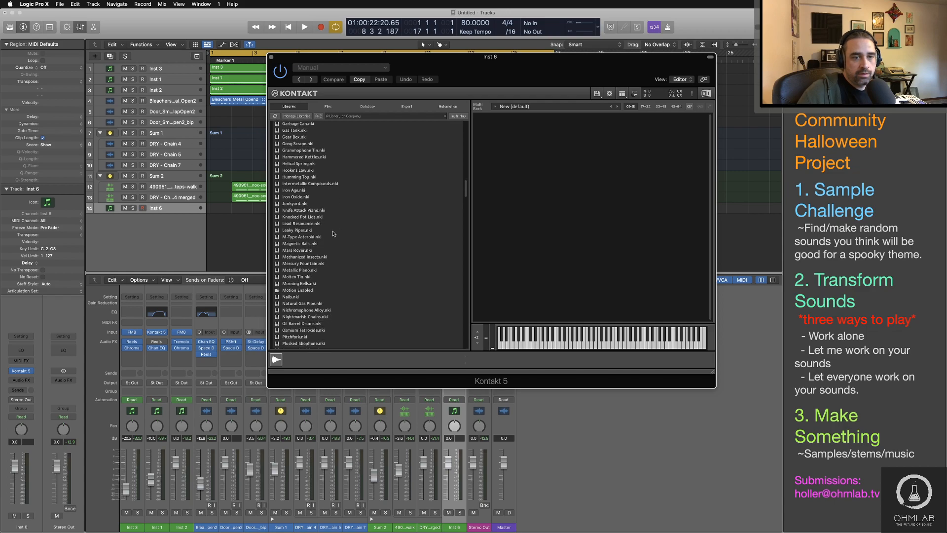
pyautogui.click(304, 270)
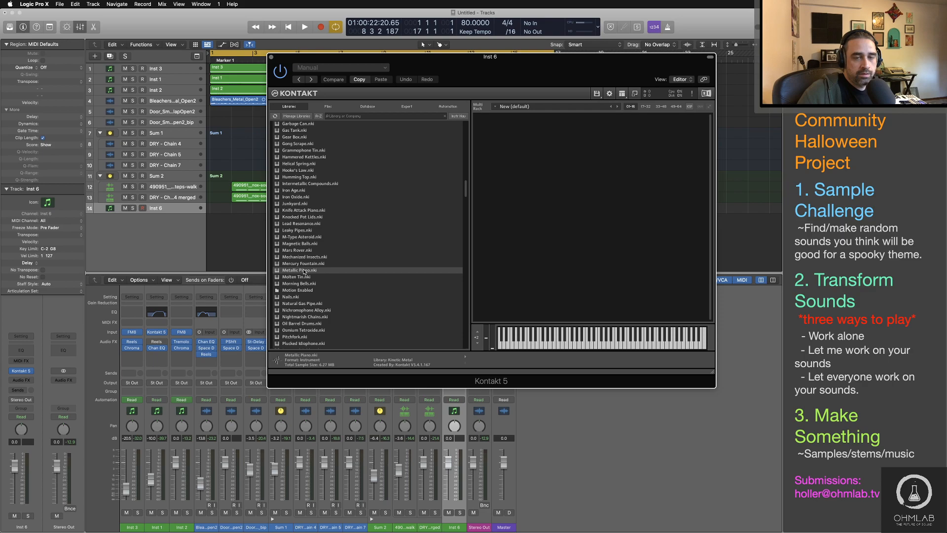
pyautogui.doubleClick(305, 270)
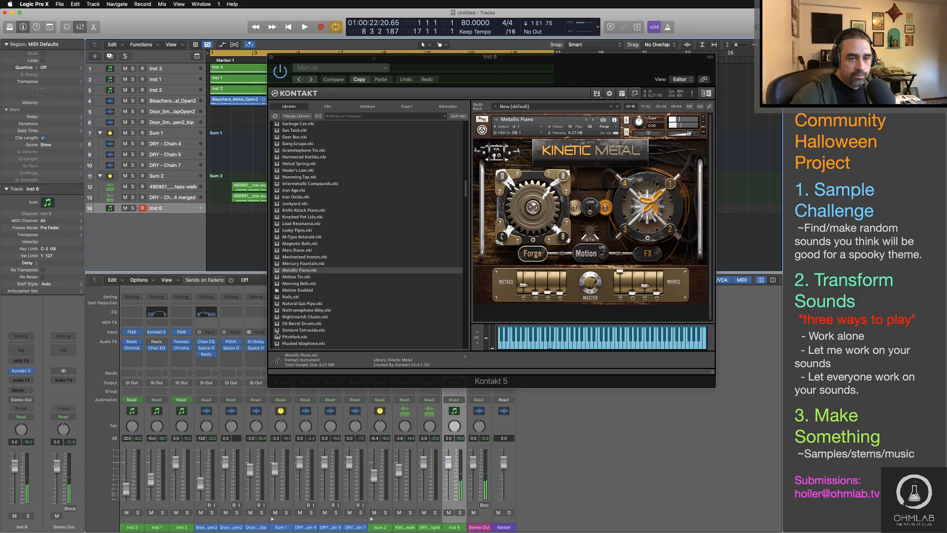
pyautogui.moveTo(295, 336); pyautogui.dragTo(534, 190)
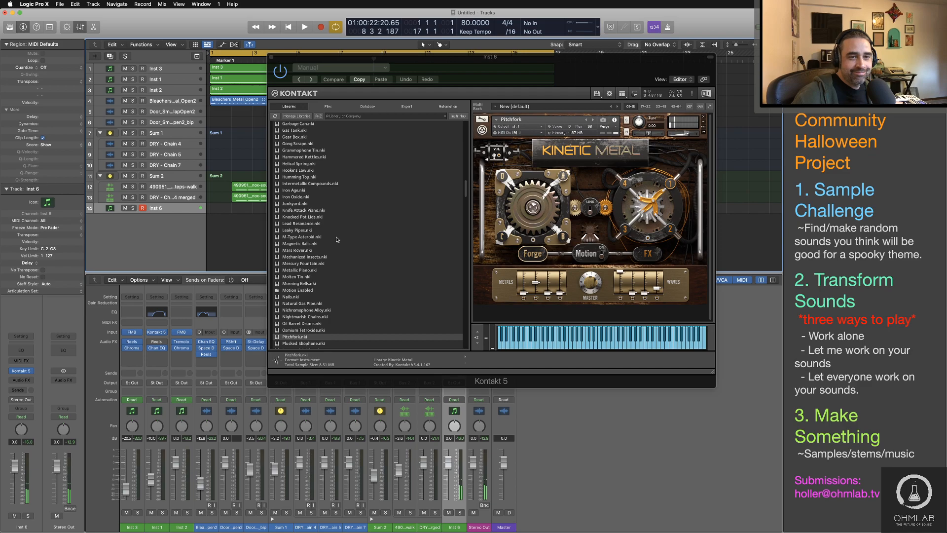
# Step: Replace Pitchfork with the Hammered Kettles instrument and toggle its motion switch and a metals layer solo
pyautogui.scroll(2, 337, 240)
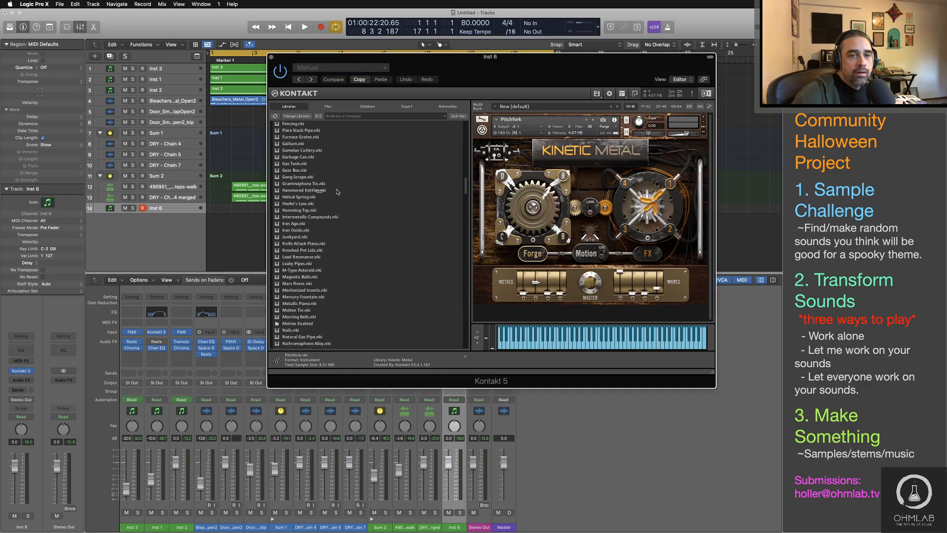
pyautogui.moveTo(313, 188); pyautogui.dragTo(558, 190)
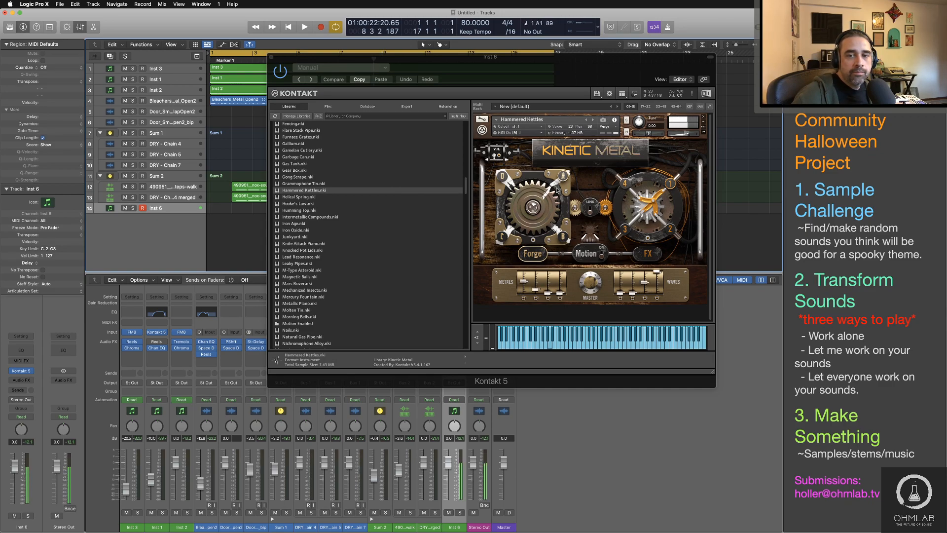
pyautogui.click(602, 255)
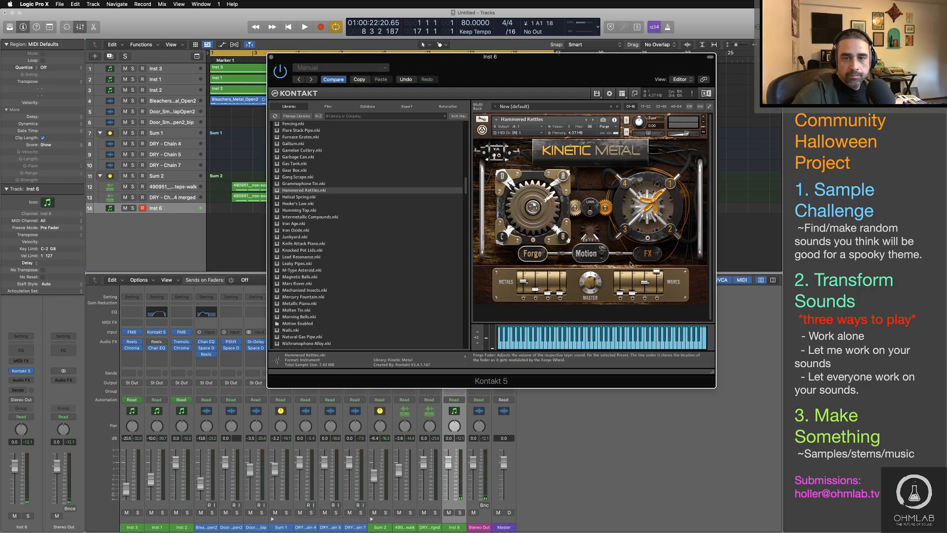
pyautogui.click(559, 298)
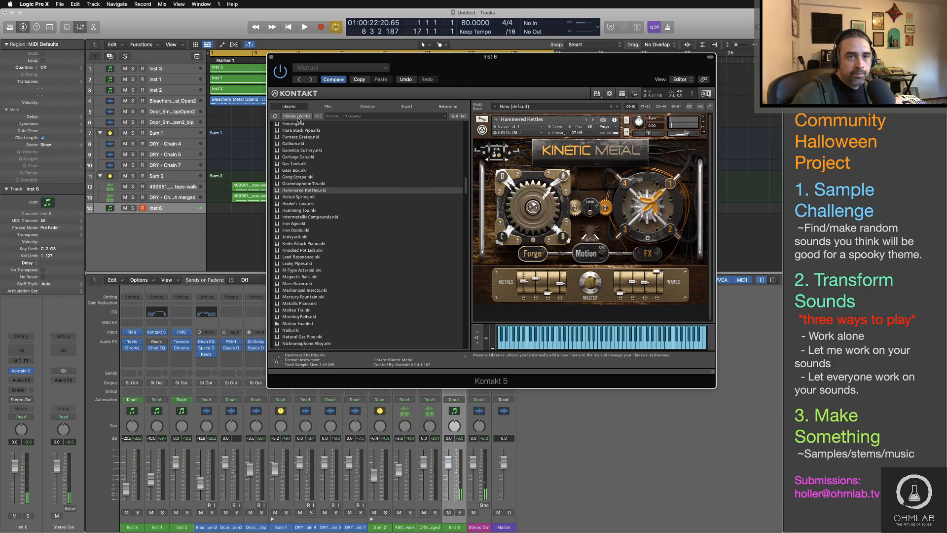
# Step: Close the Kinetic Metal instrument list and move the Damage library up to just below Signal in the library list
pyautogui.click(297, 117)
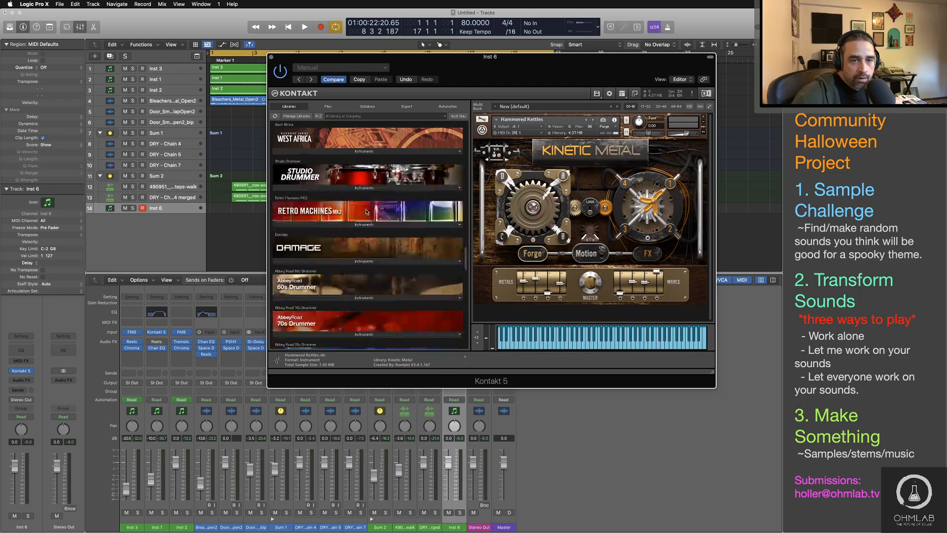
pyautogui.scroll(-15, 366, 212)
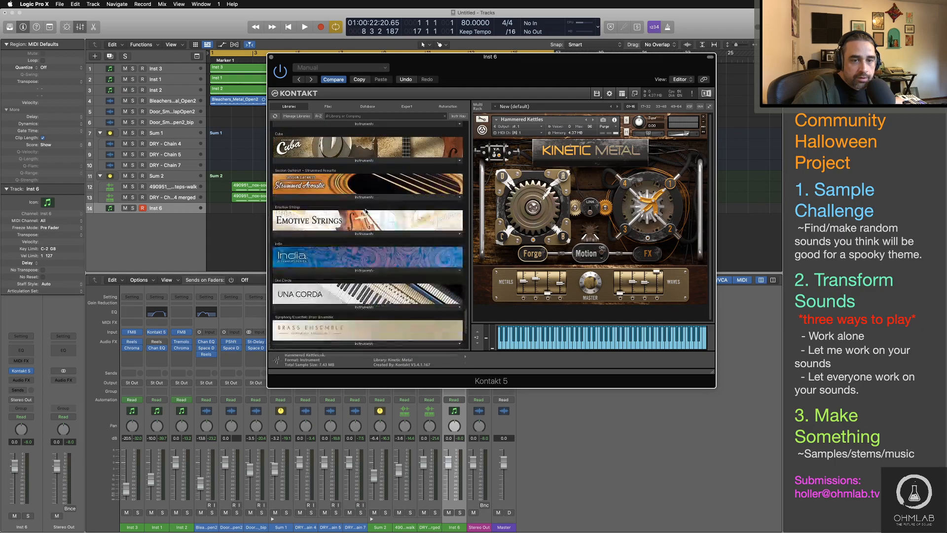
pyautogui.scroll(-3, 366, 211)
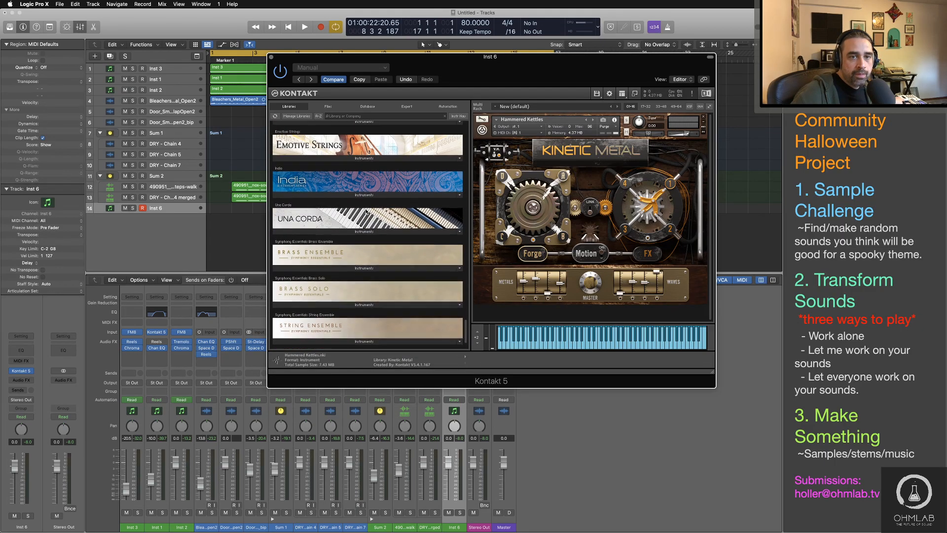
pyautogui.scroll(6, 366, 212)
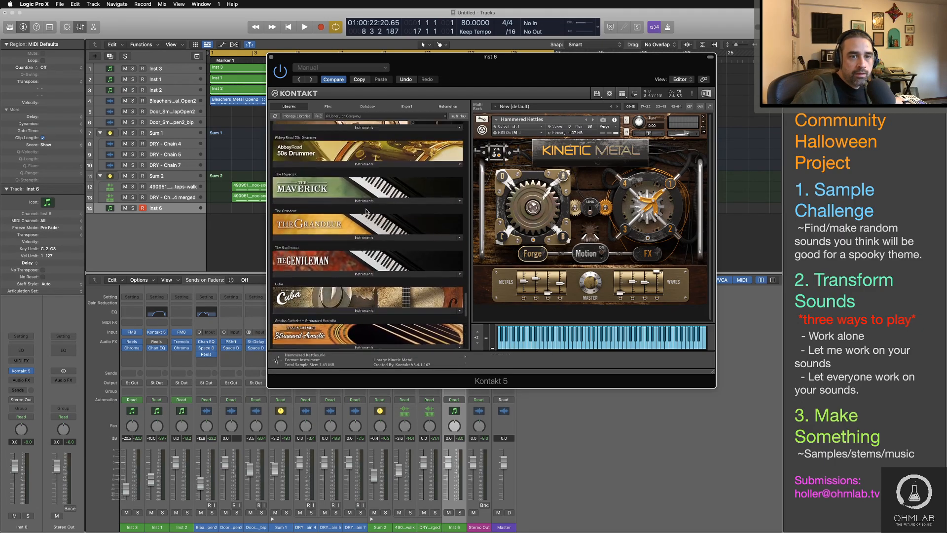
pyautogui.scroll(4, 366, 212)
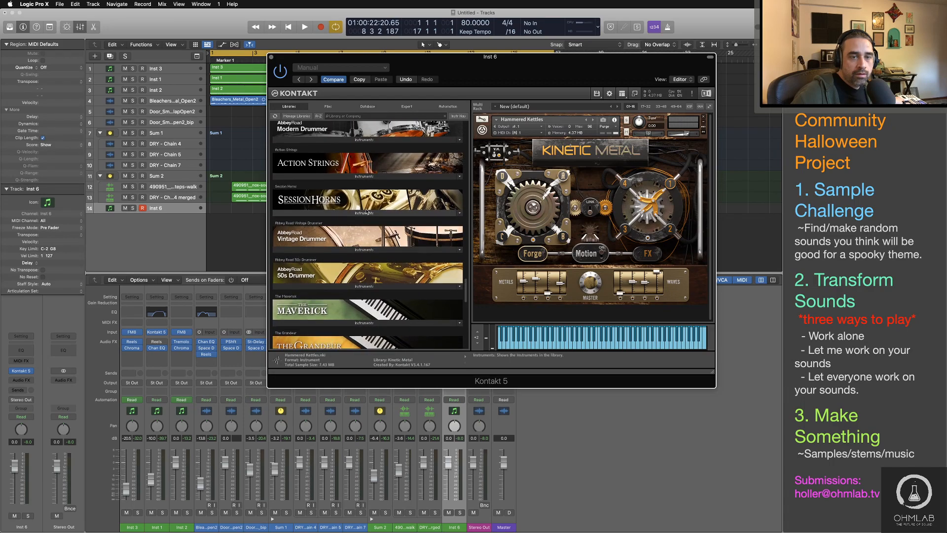
pyautogui.scroll(4, 366, 212)
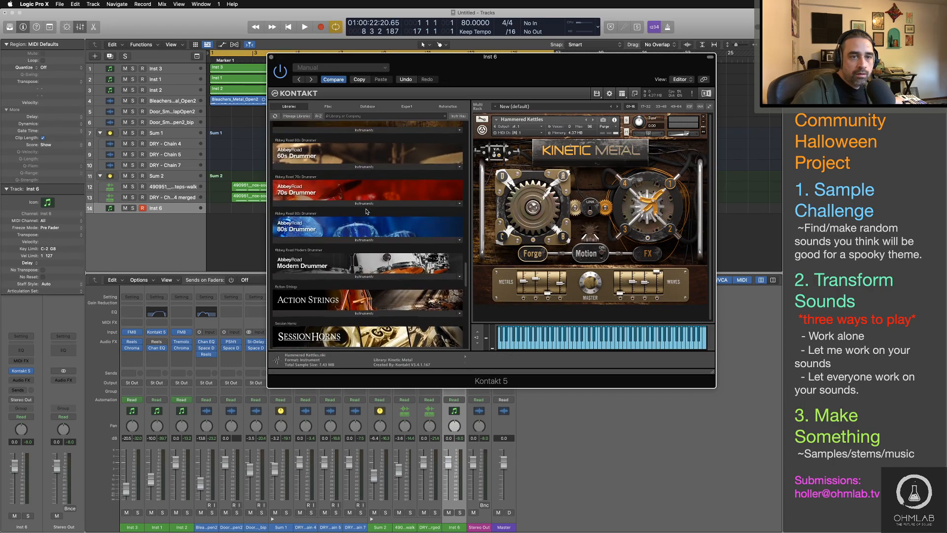
pyautogui.scroll(4, 366, 212)
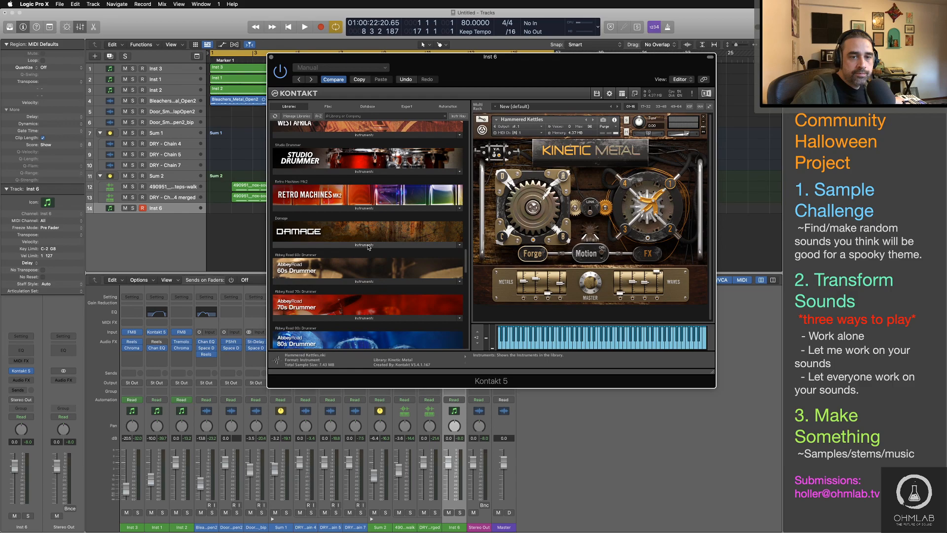
pyautogui.moveTo(368, 244); pyautogui.dragTo(348, 230)
pyautogui.scroll(-10, 348, 229)
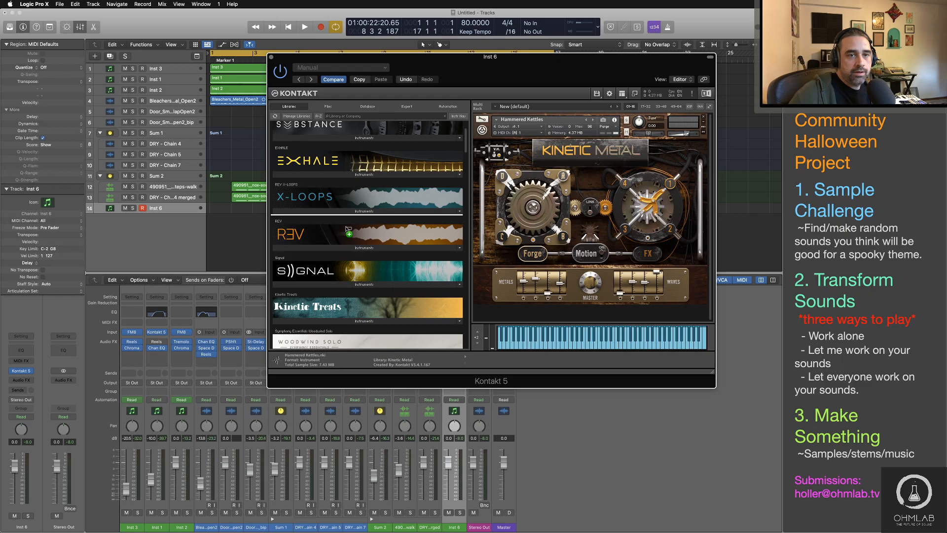
pyautogui.moveTo(348, 230); pyautogui.dragTo(351, 300)
# Step: Load the PERC DaMaGeD Piano instrument from the Damage library's 04 Hybrid FX Hits folder in place of Hammered Kettles
pyautogui.click(370, 322)
pyautogui.scroll(-2, 401, 302)
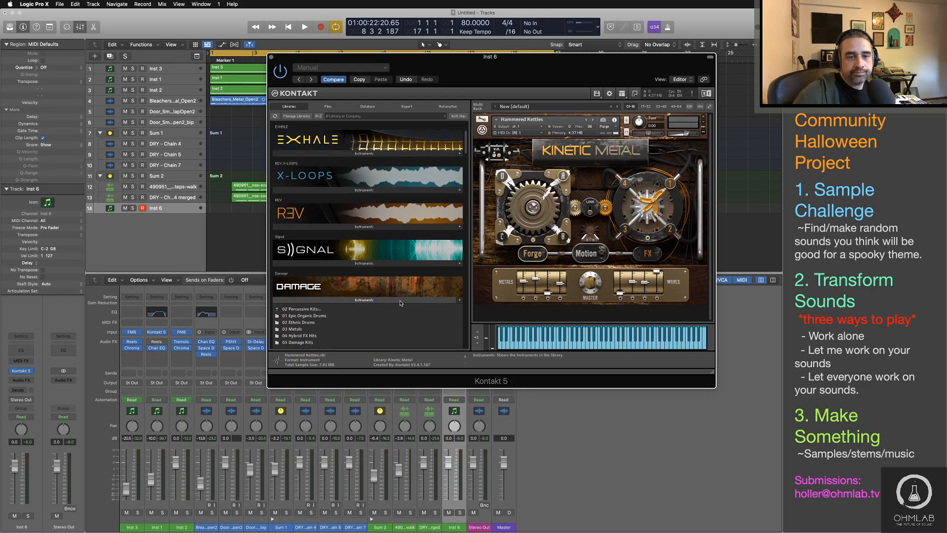
pyautogui.scroll(-3, 400, 303)
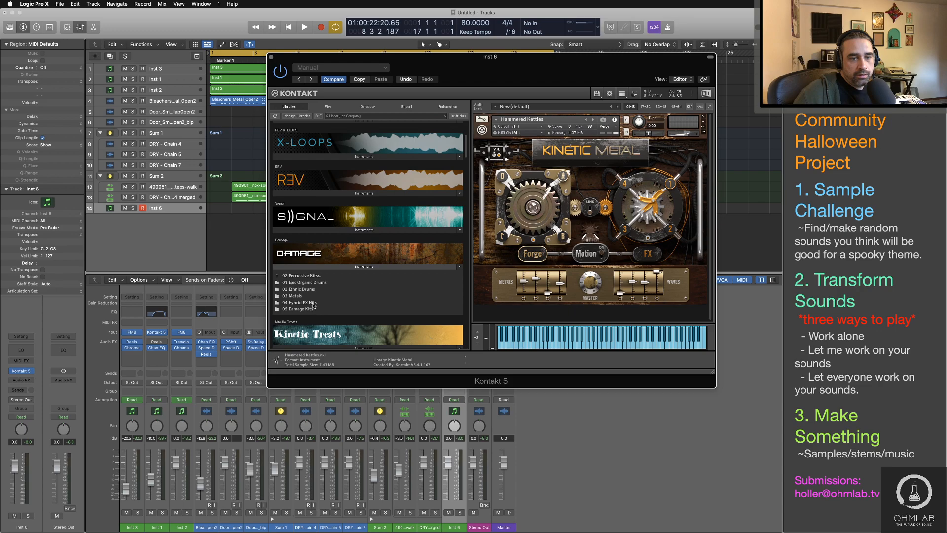
pyautogui.click(311, 303)
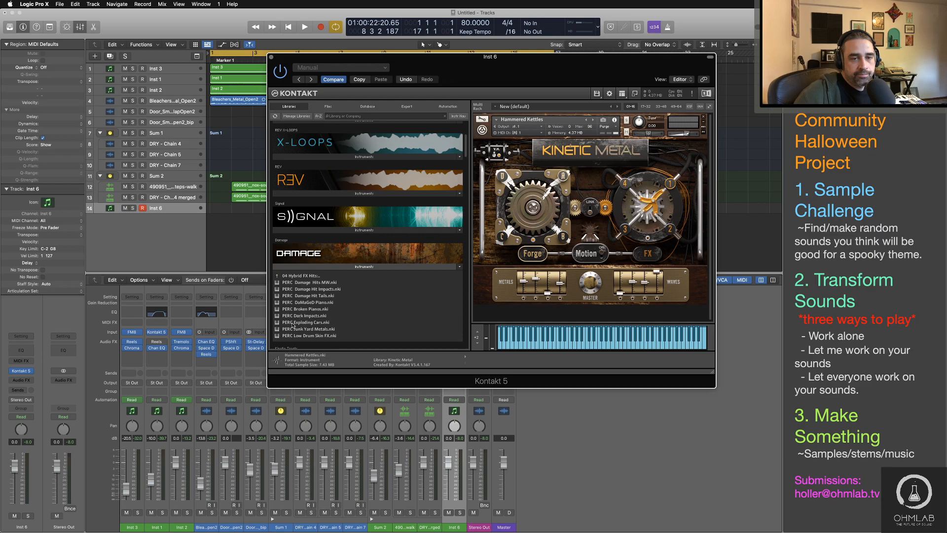
pyautogui.click(309, 303)
pyautogui.moveTo(310, 303); pyautogui.dragTo(667, 190)
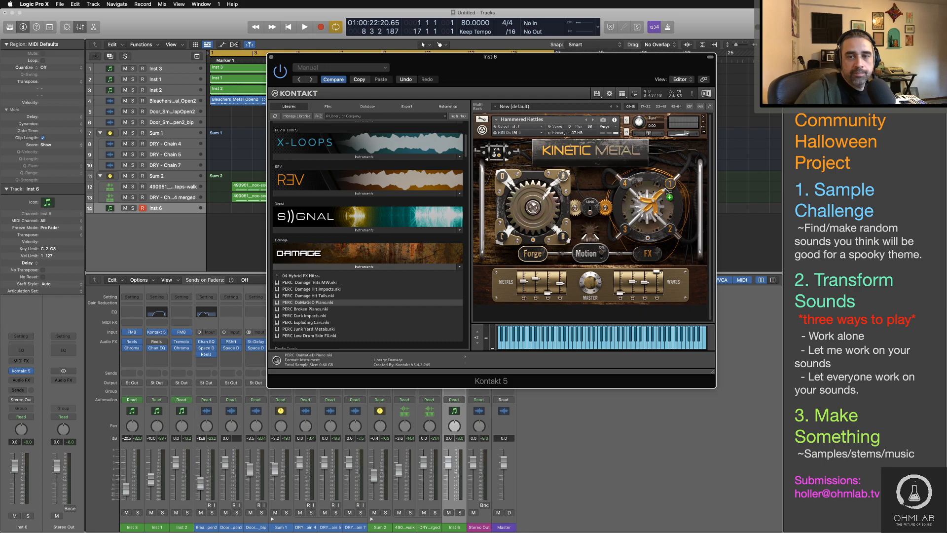
pyautogui.click(539, 172)
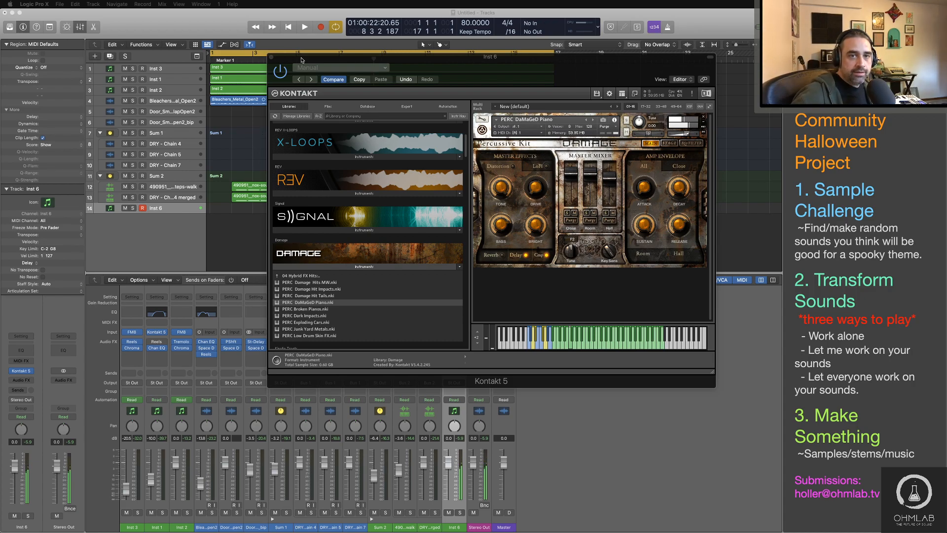
# Step: Move the Kontakt window off the arrangement and record the DaMaGeD Piano on its track from bar 1 into bar 4
pyautogui.moveTo(422, 62); pyautogui.dragTo(572, 81)
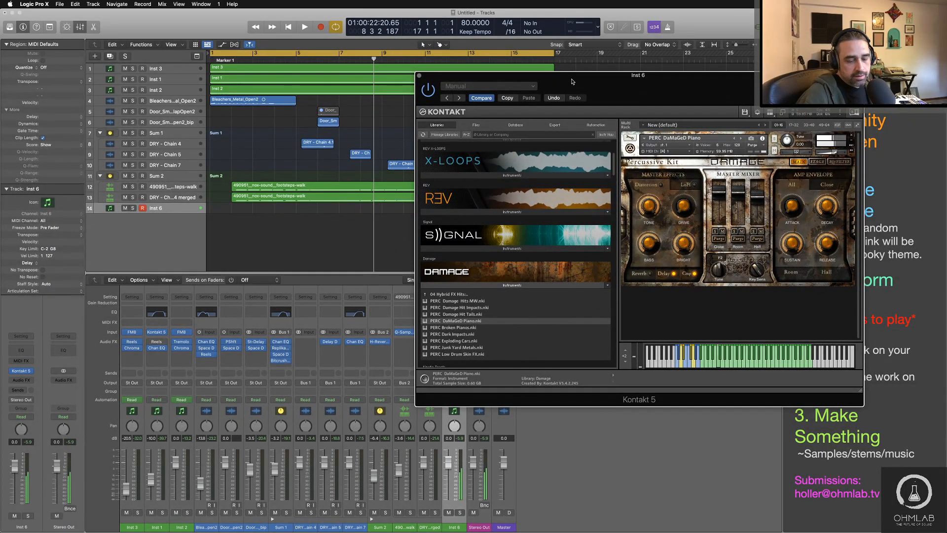
pyautogui.press('r')
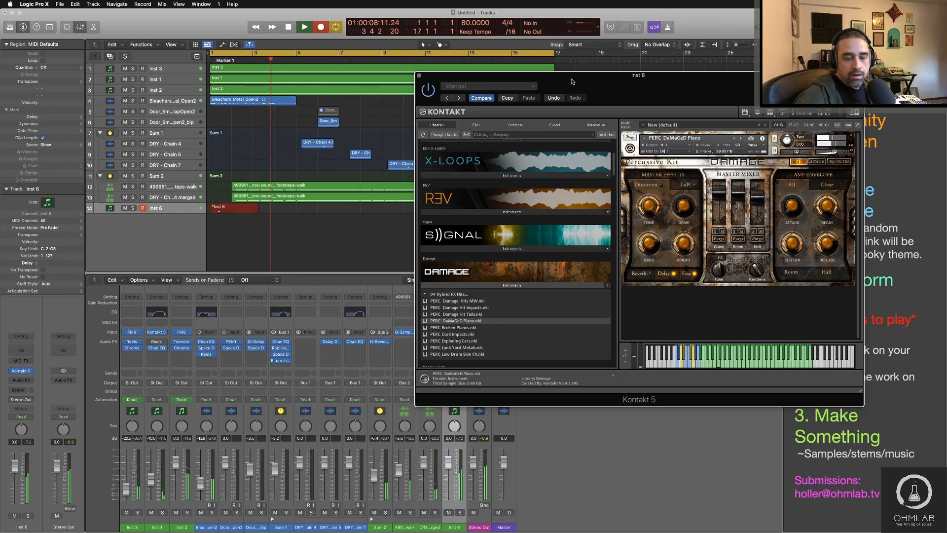
pyautogui.press('space')
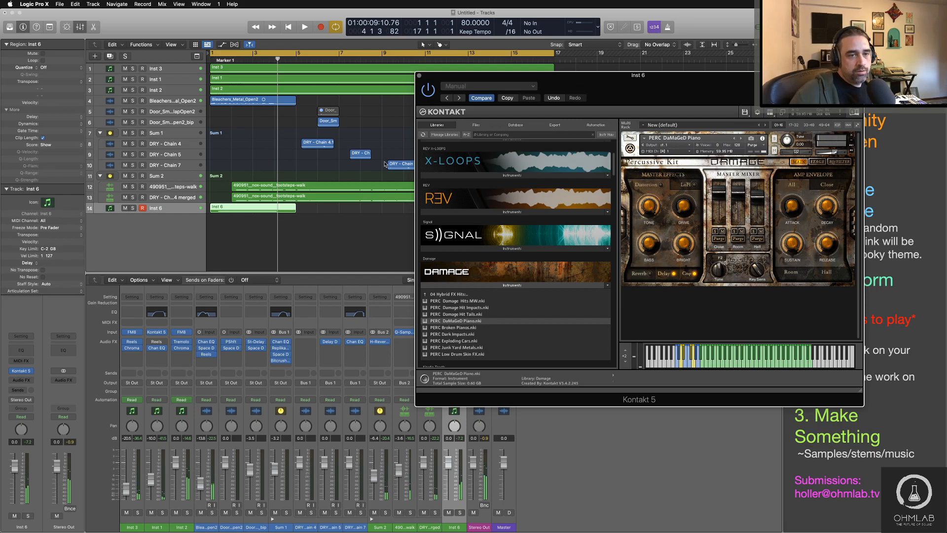
# Step: Move the F2 note in the recorded Inst 6 region to the region's start and quantize it to 1/16 notes
pyautogui.click(228, 212)
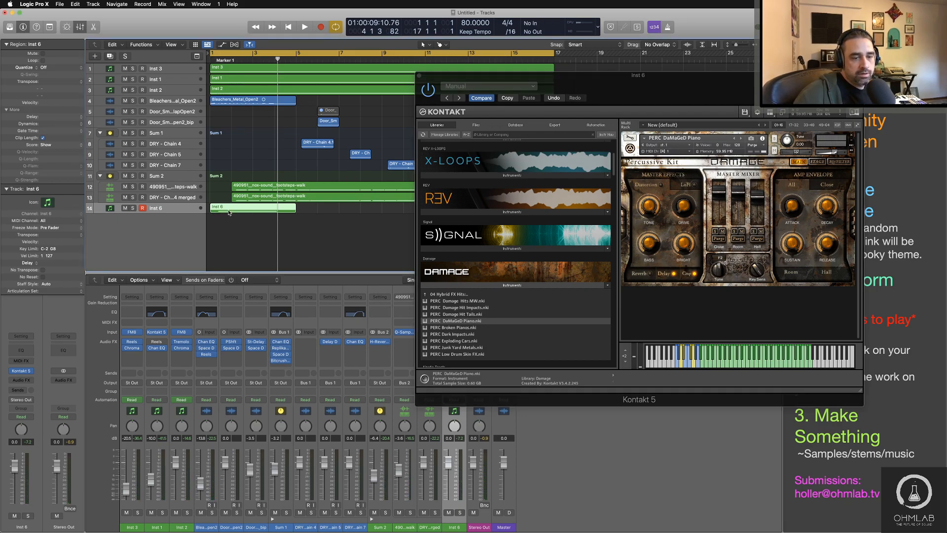
pyautogui.doubleClick(228, 212)
pyautogui.moveTo(225, 456); pyautogui.dragTo(216, 456)
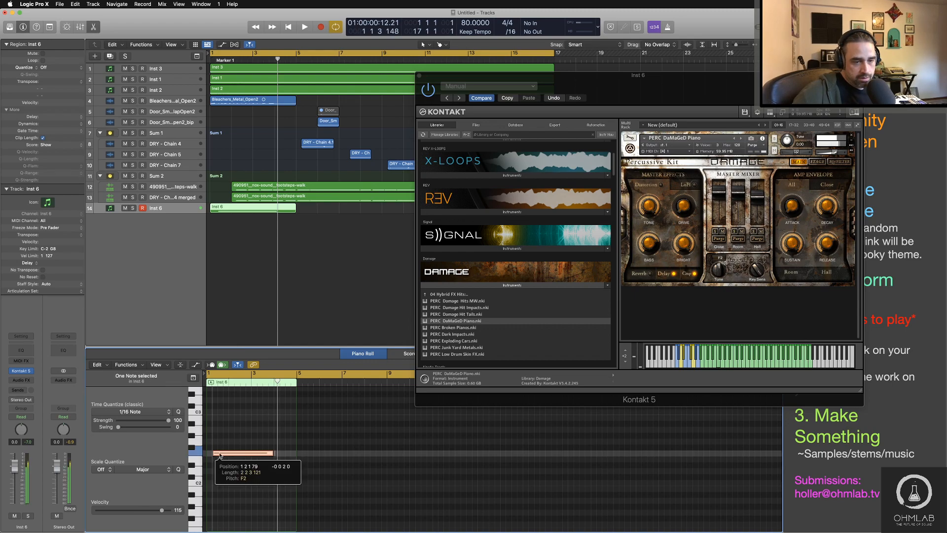
pyautogui.click(178, 412)
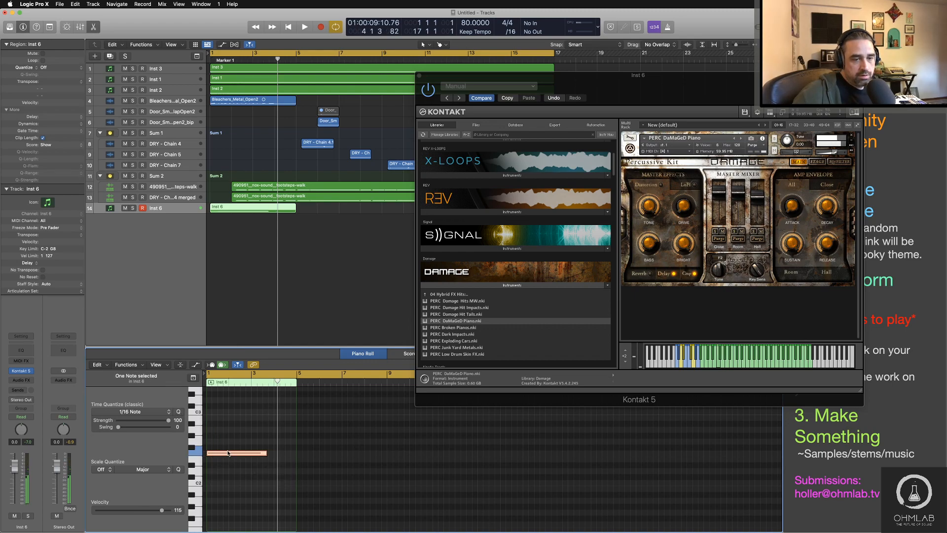
pyautogui.click(335, 241)
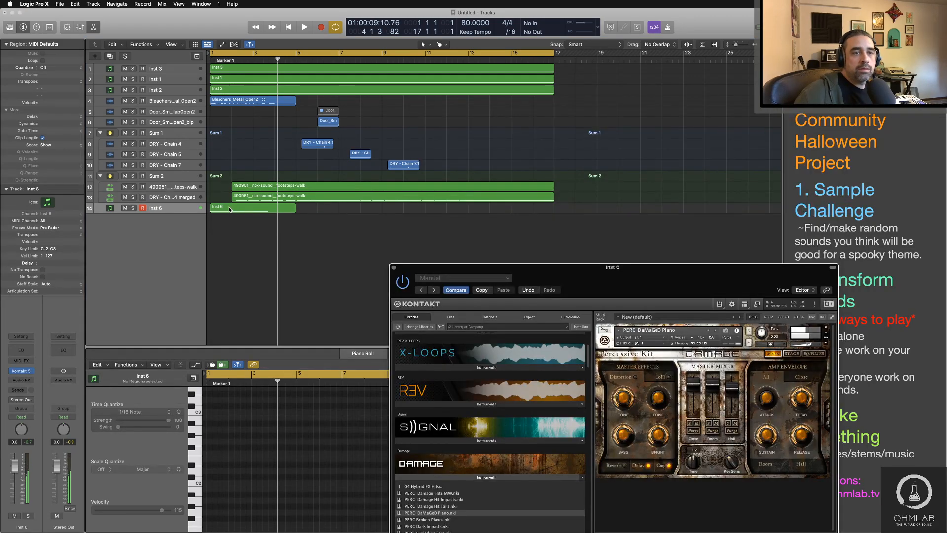
# Step: Move the Inst 6 region from the start of its track to just before bar 12
pyautogui.moveTo(229, 208); pyautogui.dragTo(430, 208)
pyautogui.press('super+Down')
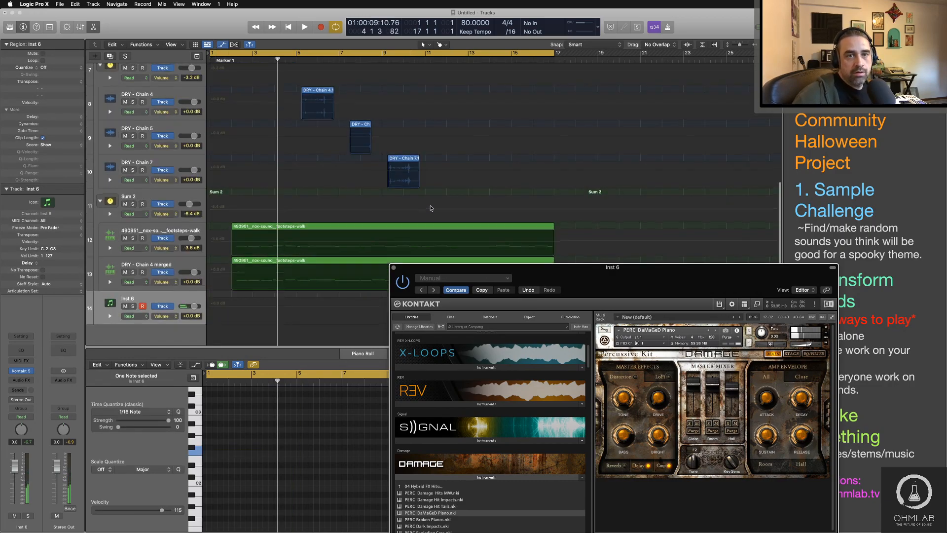
pyautogui.scroll(9, 430, 208)
pyautogui.scroll(-5, 431, 208)
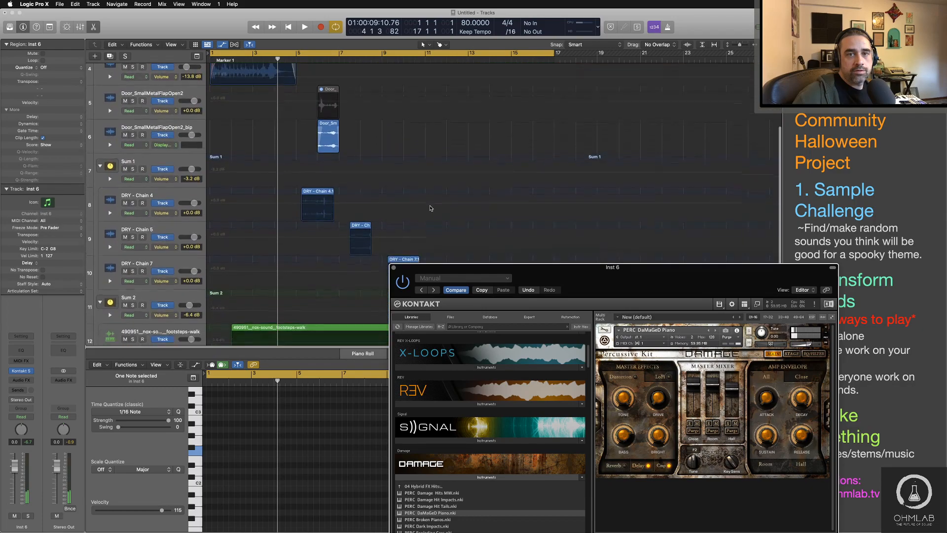
pyautogui.press('super+Up')
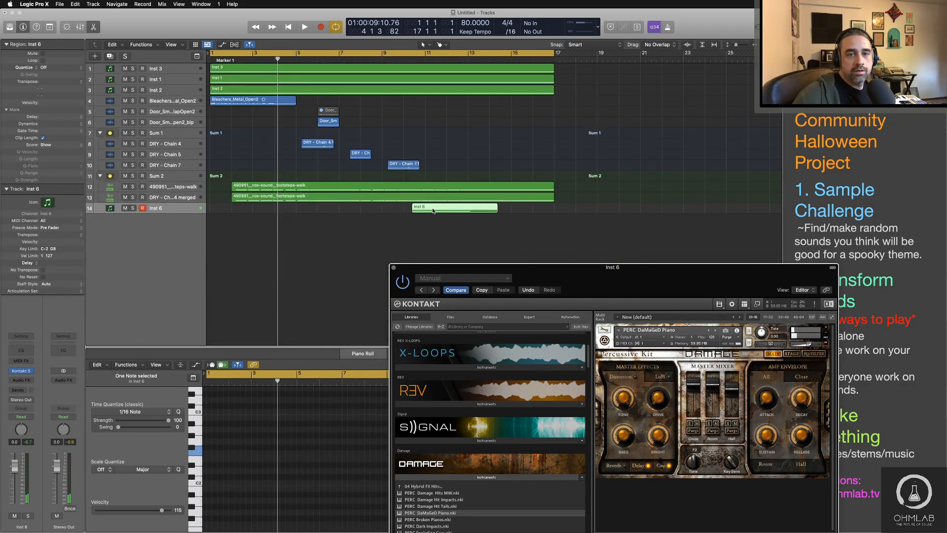
pyautogui.moveTo(433, 211); pyautogui.dragTo(460, 207)
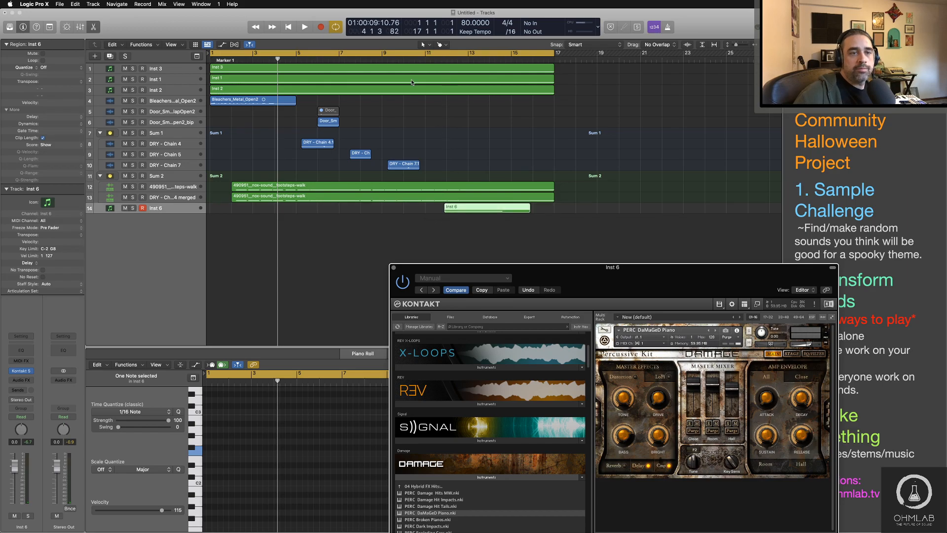
# Step: Set the cycle range to span the moved Inst 6 region, from 11 4 1 to bar 16, and start looped playback
pyautogui.moveTo(635, 280); pyautogui.dragTo(529, 276)
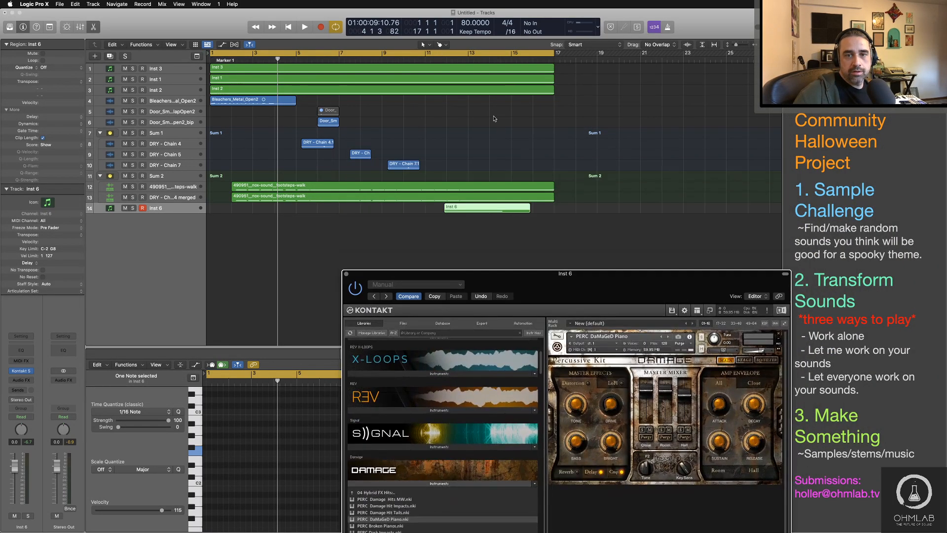
pyautogui.moveTo(449, 61); pyautogui.dragTo(515, 59)
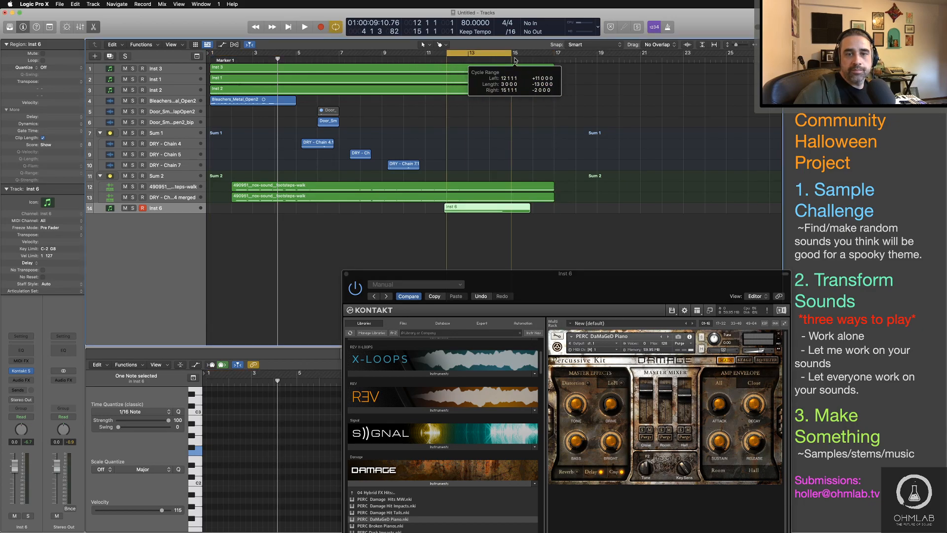
pyautogui.moveTo(500, 54); pyautogui.dragTo(531, 56)
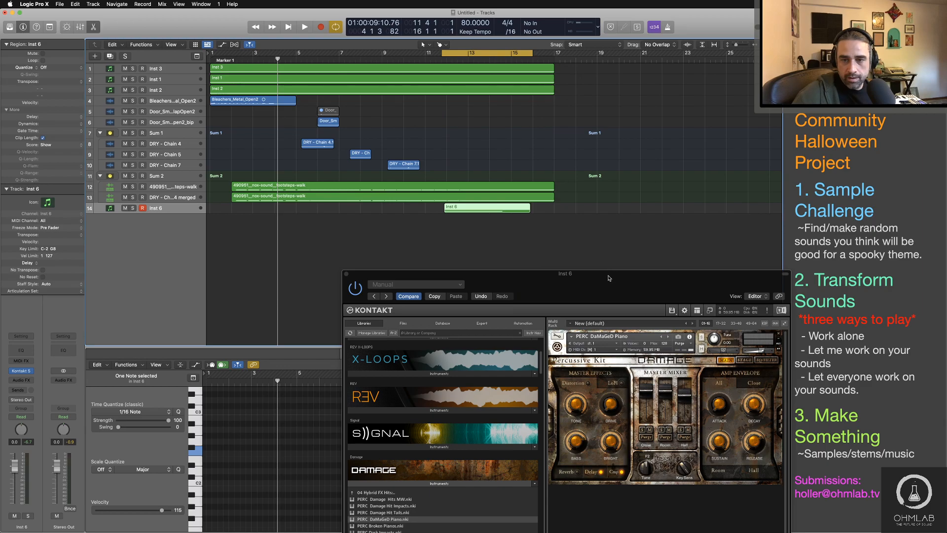
pyautogui.moveTo(609, 277); pyautogui.dragTo(665, 84)
pyautogui.press('space')
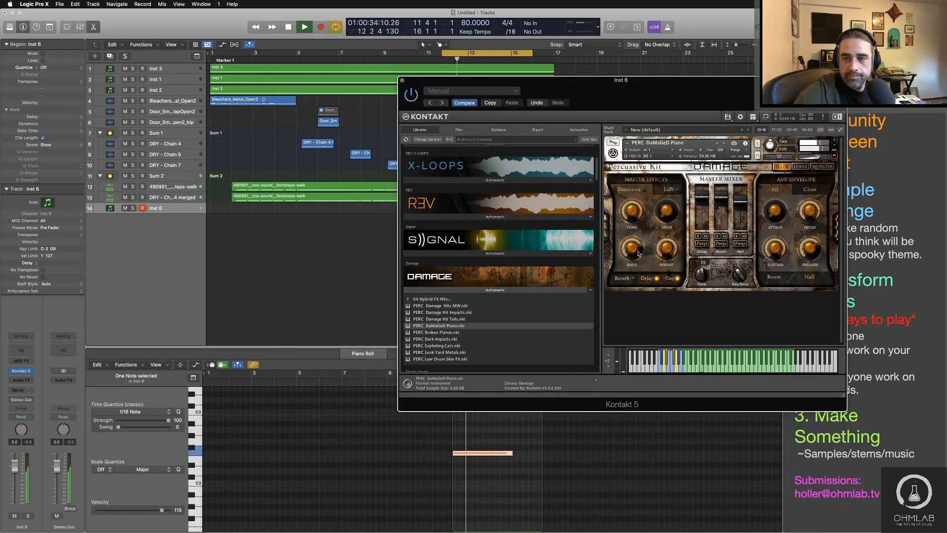
# Step: Turn on the Distortion master effect for the DaMaGeD Piano and adjust its Drive while replaying the hit
pyautogui.click(643, 190)
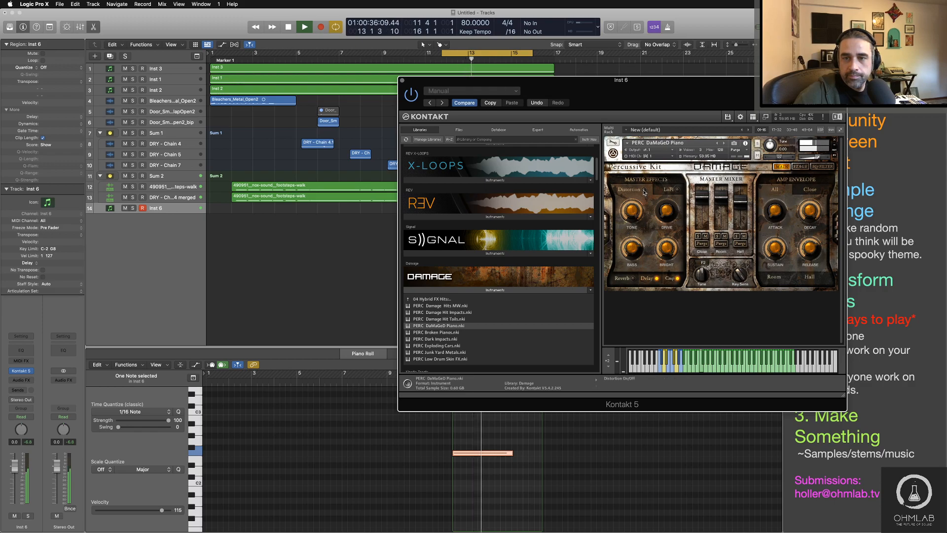
pyautogui.click(634, 216)
pyautogui.moveTo(636, 240); pyautogui.dragTo(639, 262)
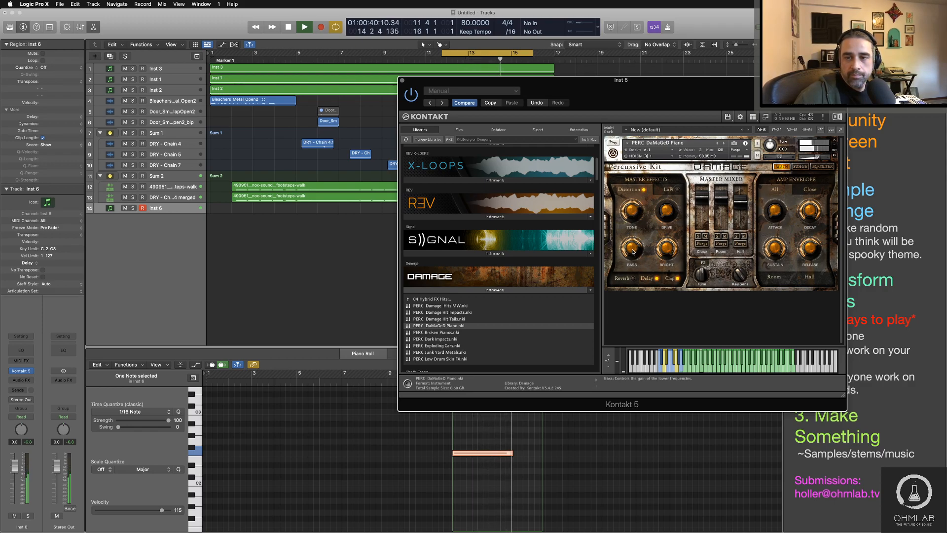
pyautogui.click(456, 57)
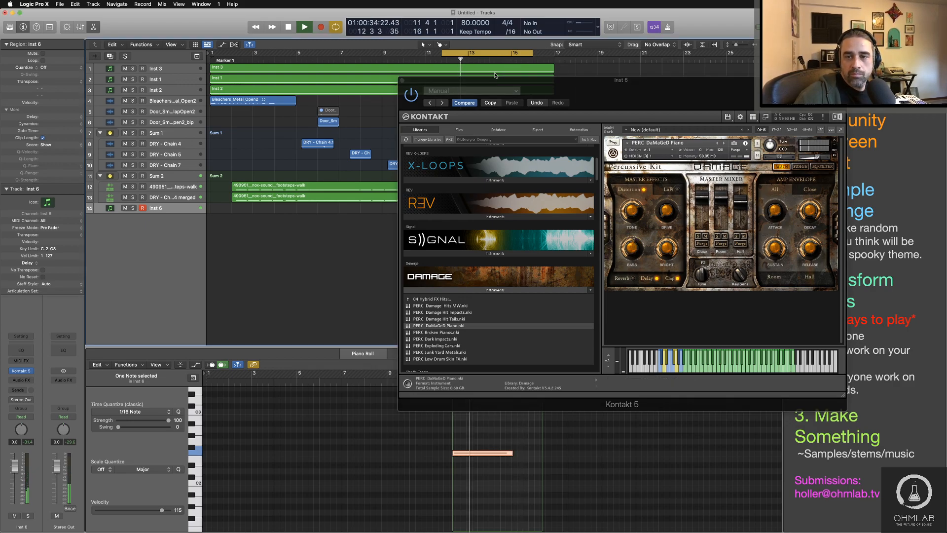
pyautogui.click(440, 57)
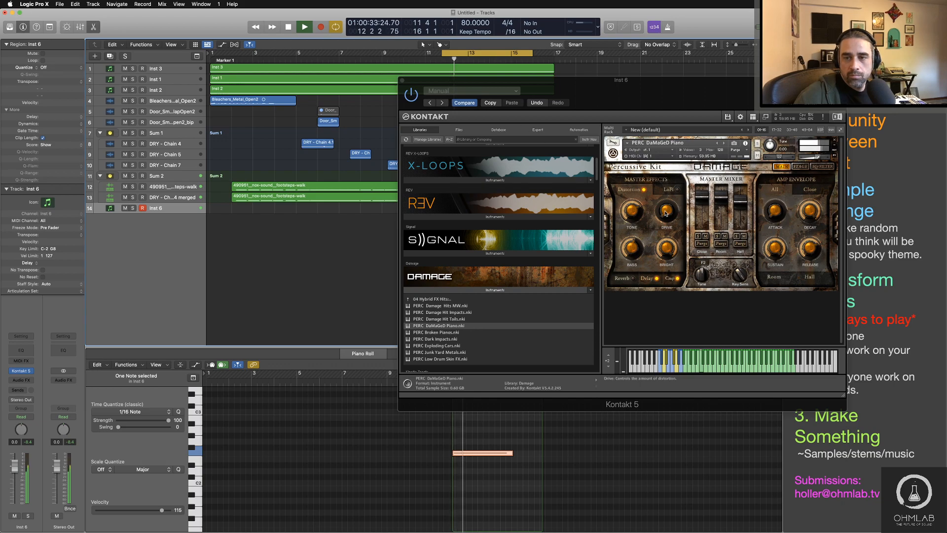
pyautogui.moveTo(665, 213); pyautogui.dragTo(666, 172)
pyautogui.click(438, 57)
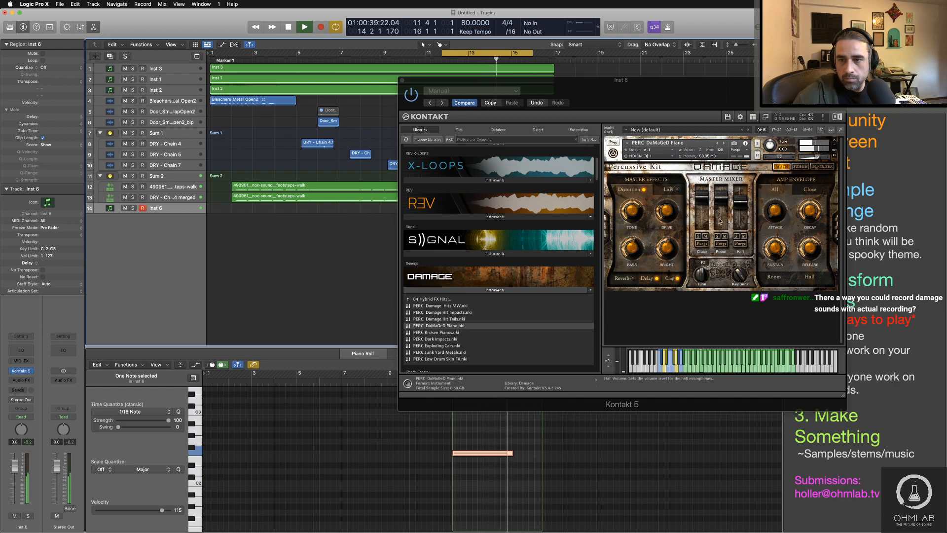
# Step: Lower the Room and Close microphone volumes in Damage's Master Mixer and replay the hit
pyautogui.moveTo(719, 222)
pyautogui.mouseDown()
pyautogui.moveTo(724, 250)
pyautogui.moveTo(723, 229)
pyautogui.mouseUp()
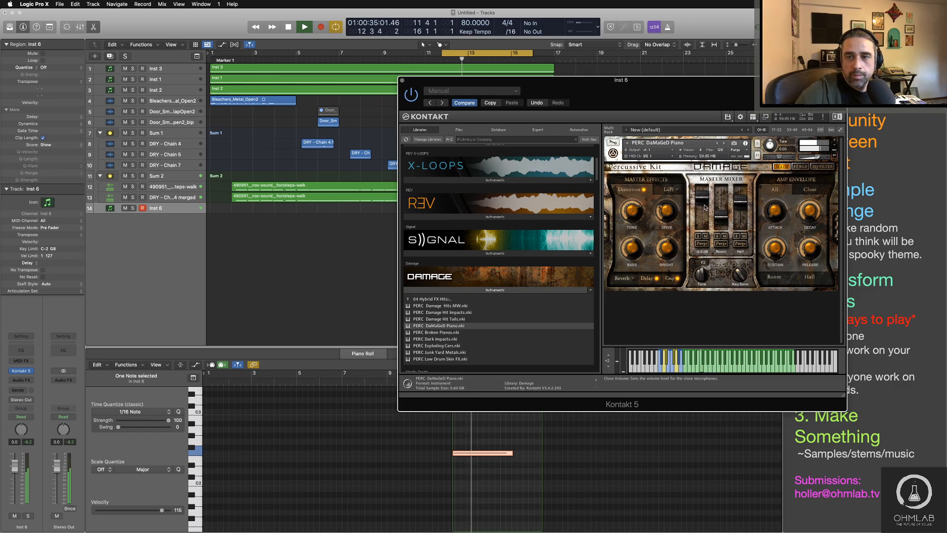
pyautogui.moveTo(704, 208)
pyautogui.mouseDown()
pyautogui.moveTo(700, 216)
pyautogui.moveTo(716, 221)
pyautogui.mouseUp()
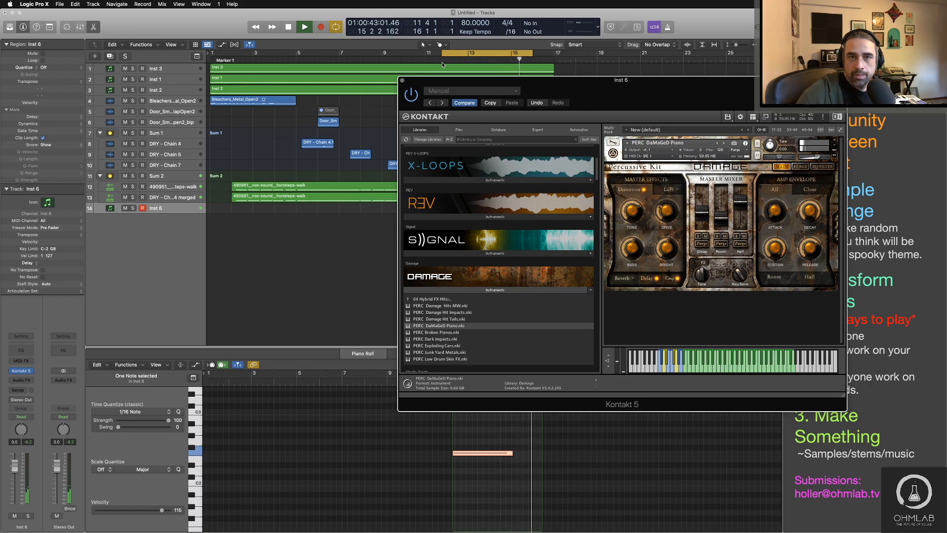
pyautogui.click(436, 59)
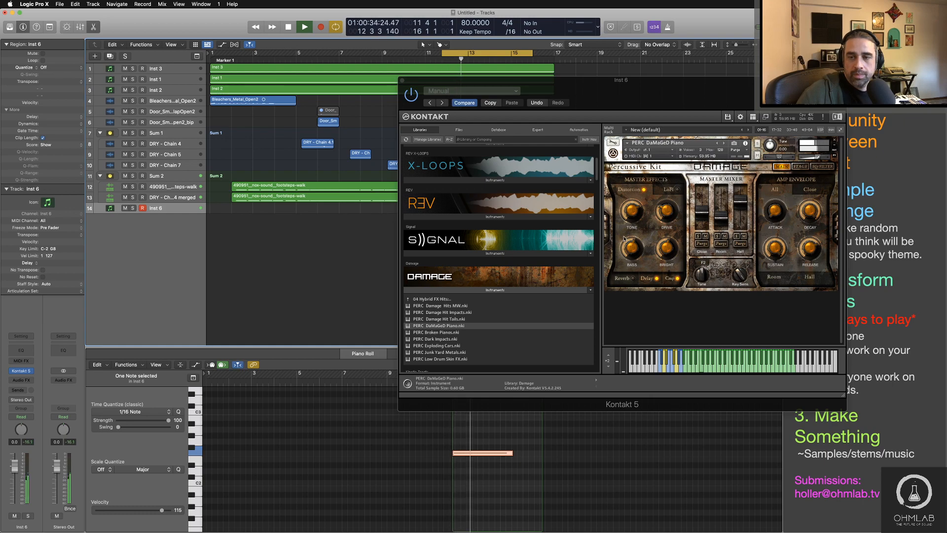
# Step: Fine-tune the Close microphone volume in the Master Mixer against repeated playback of the hit, and stop playback
pyautogui.click(700, 212)
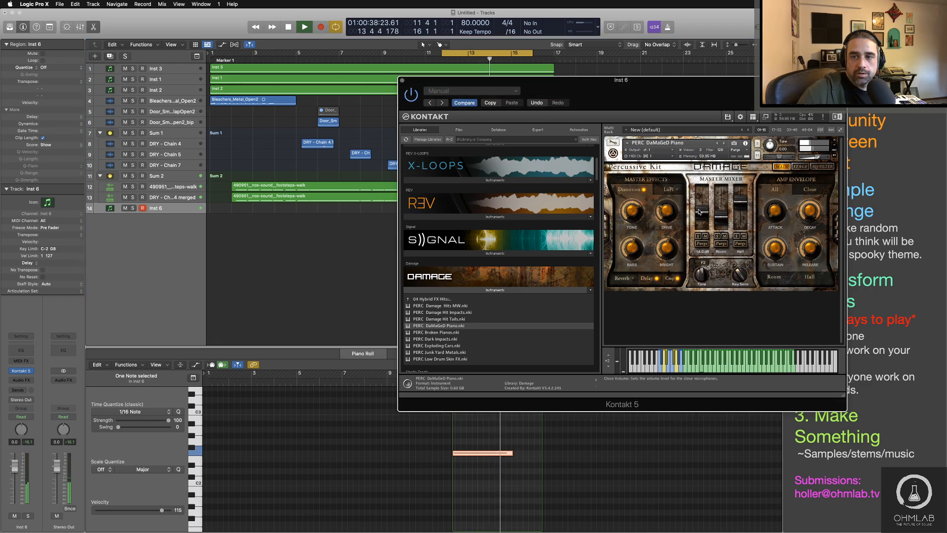
pyautogui.moveTo(700, 212); pyautogui.dragTo(700, 211)
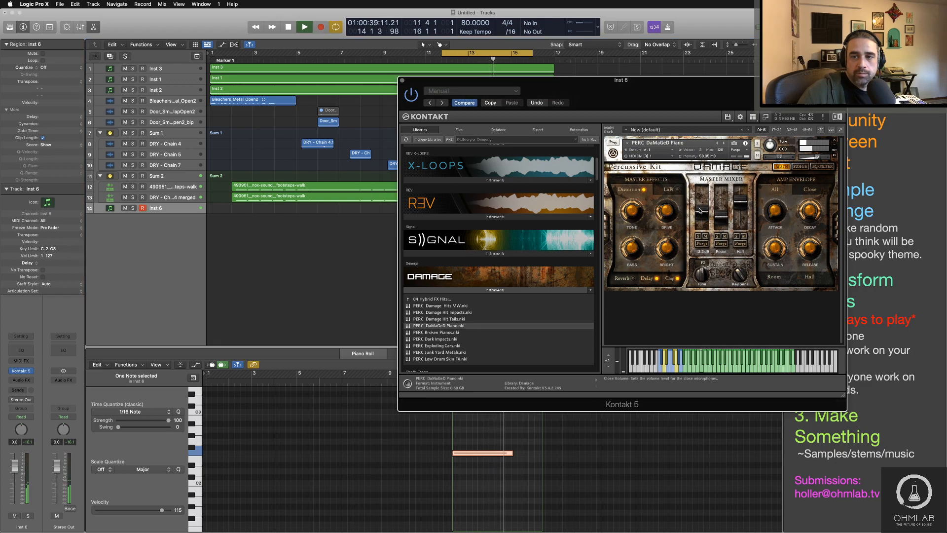
pyautogui.click(439, 61)
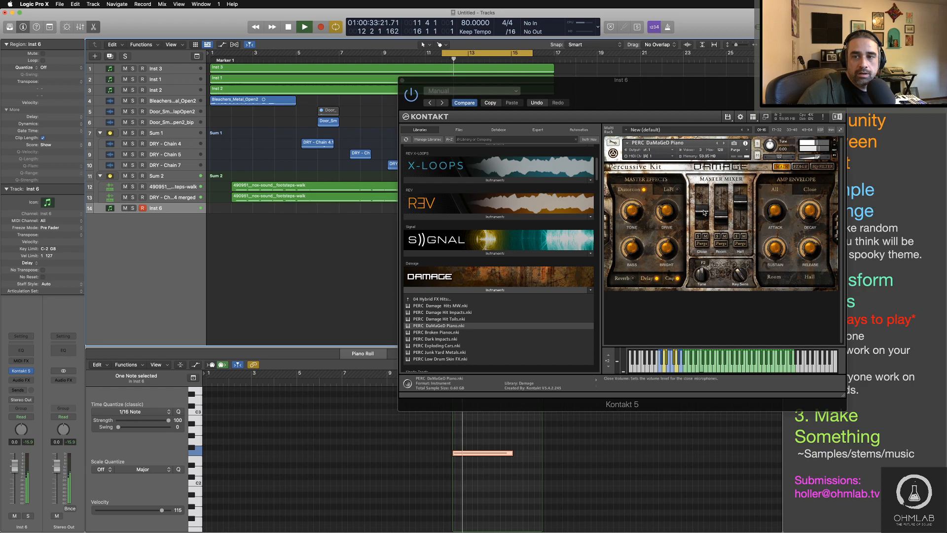
pyautogui.moveTo(704, 212); pyautogui.dragTo(704, 209)
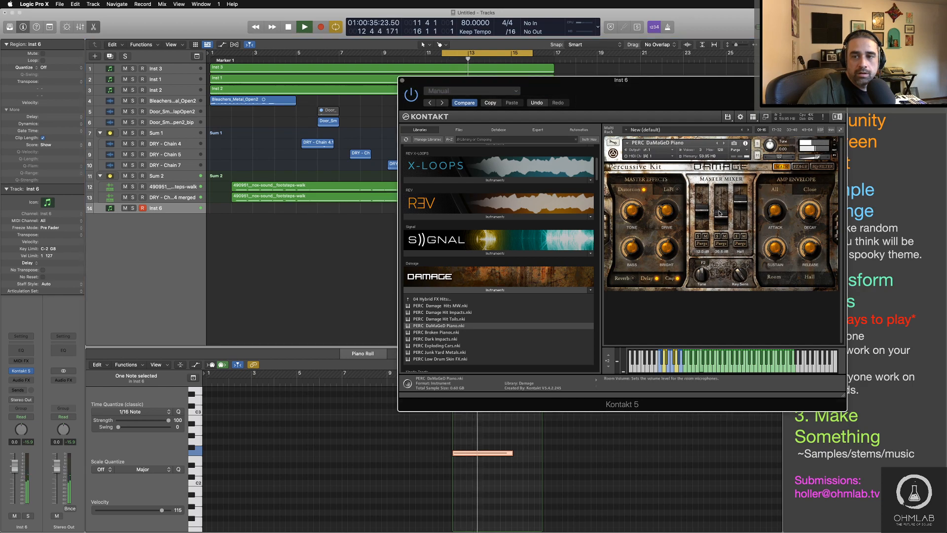
pyautogui.click(440, 63)
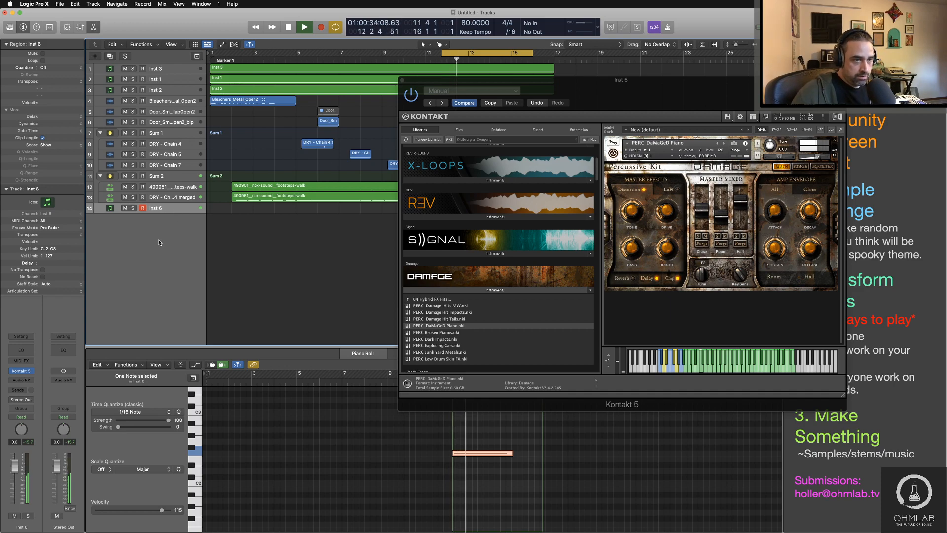
pyautogui.press('space')
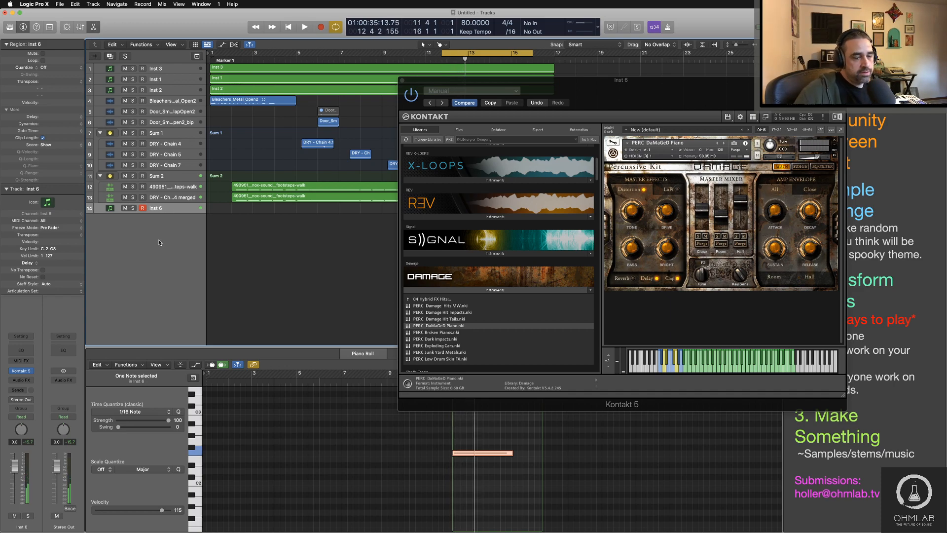
# Step: Examine the Chase options in the project's MIDI settings and close the settings window
pyautogui.click(59, 4)
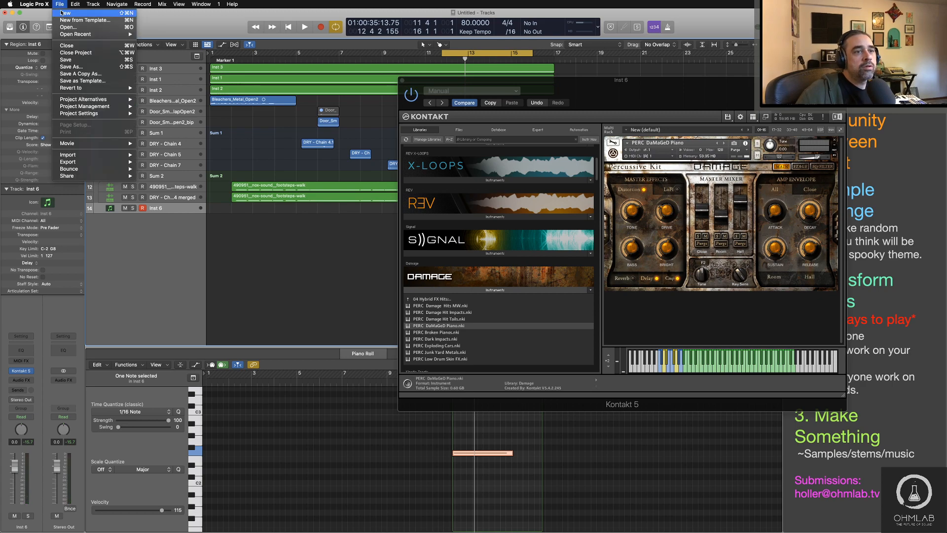
pyautogui.moveTo(98, 115)
pyautogui.click(187, 163)
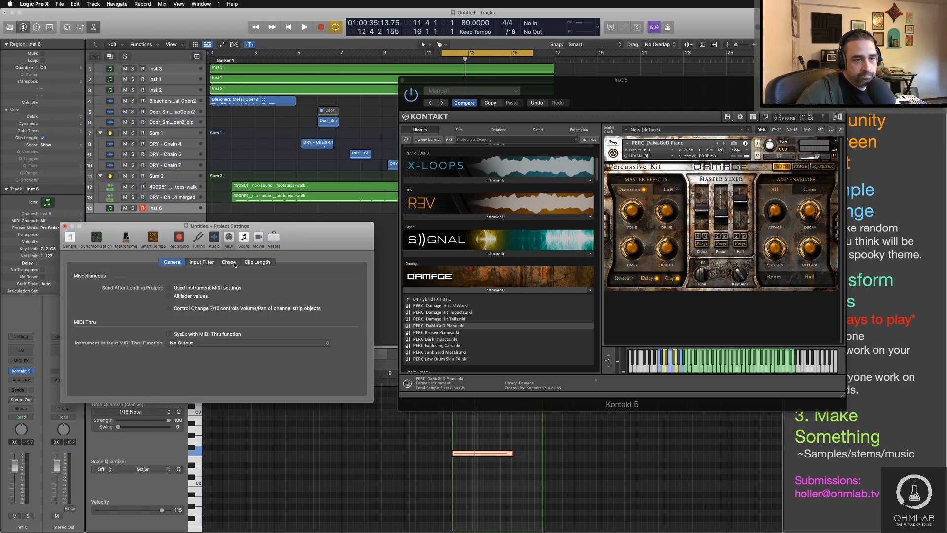
pyautogui.click(229, 262)
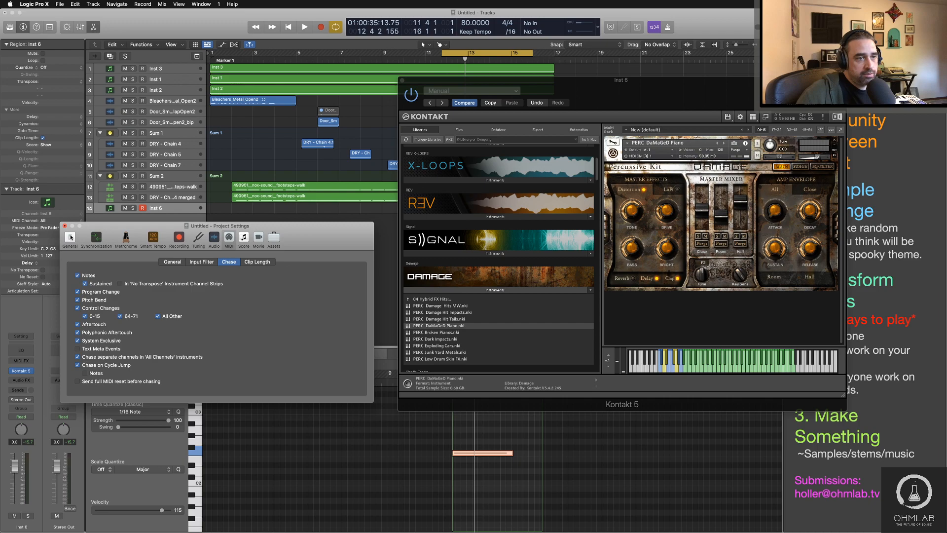
pyautogui.click(65, 226)
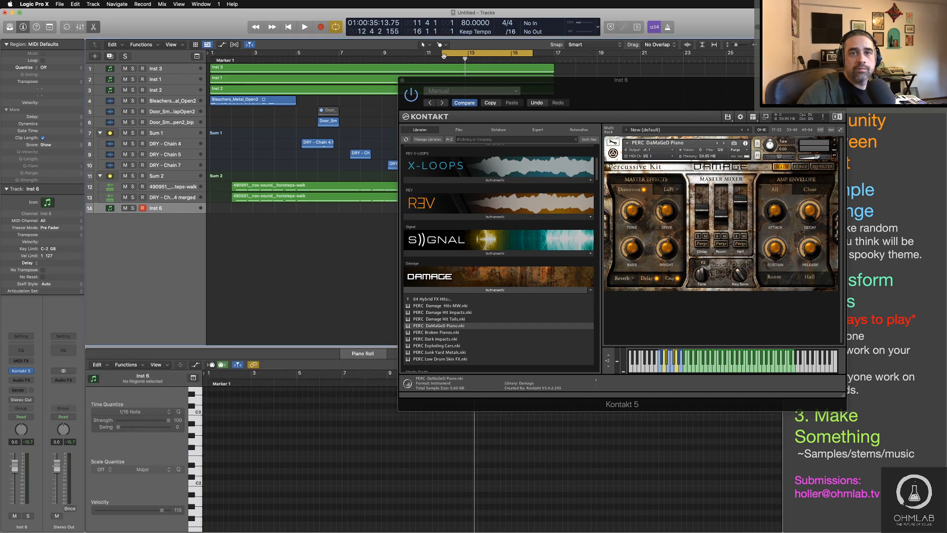
# Step: Play the loop again, move the Kontakt window clear of the tracks, and stop playback and close the window
pyautogui.press('space')
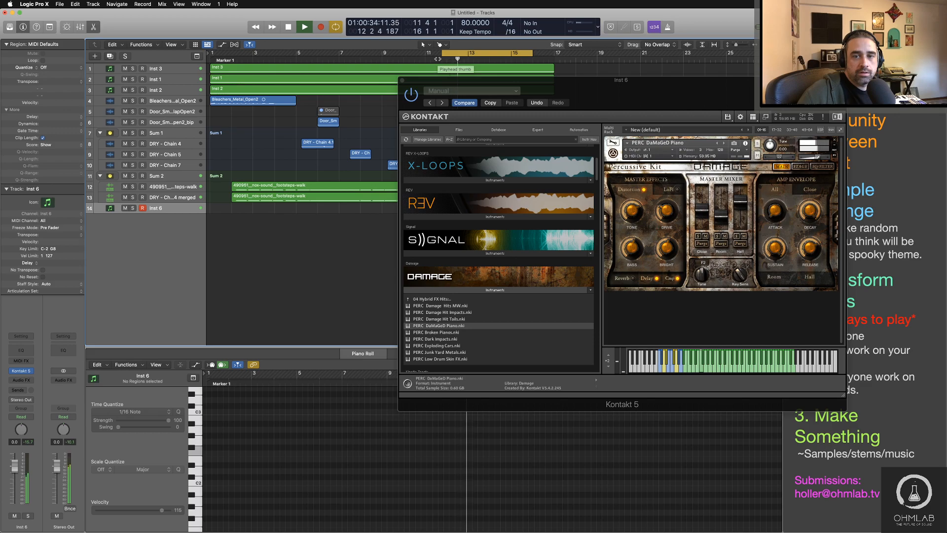
pyautogui.moveTo(586, 89); pyautogui.dragTo(487, 129)
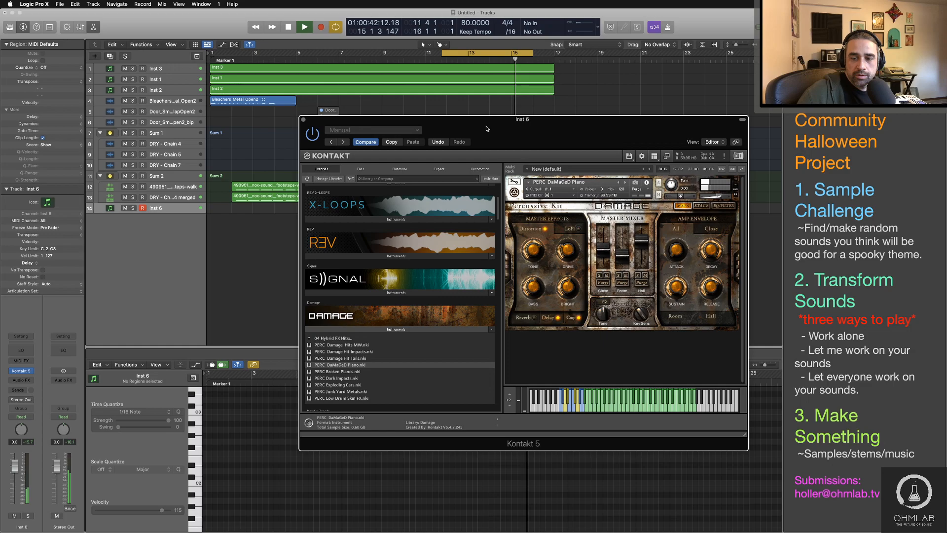
pyautogui.moveTo(486, 129); pyautogui.dragTo(673, 117)
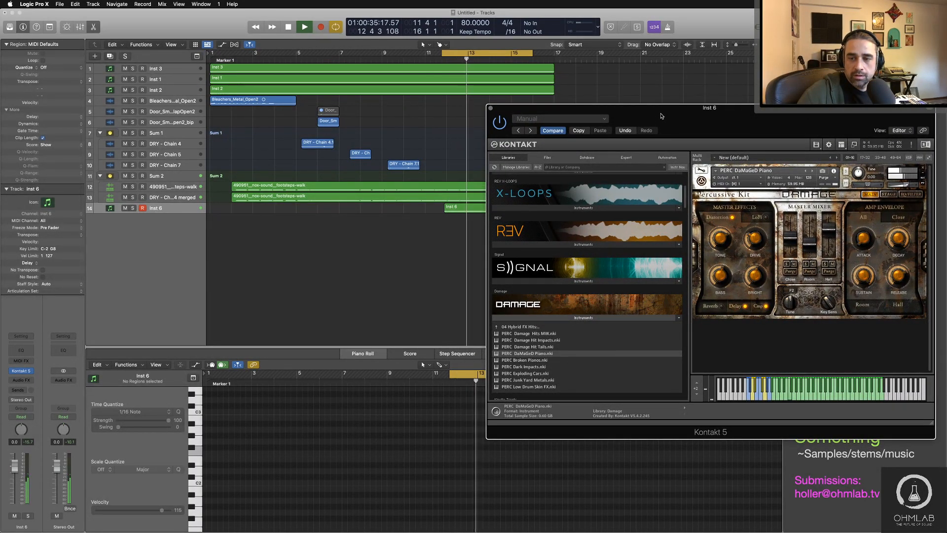
pyautogui.press('space')
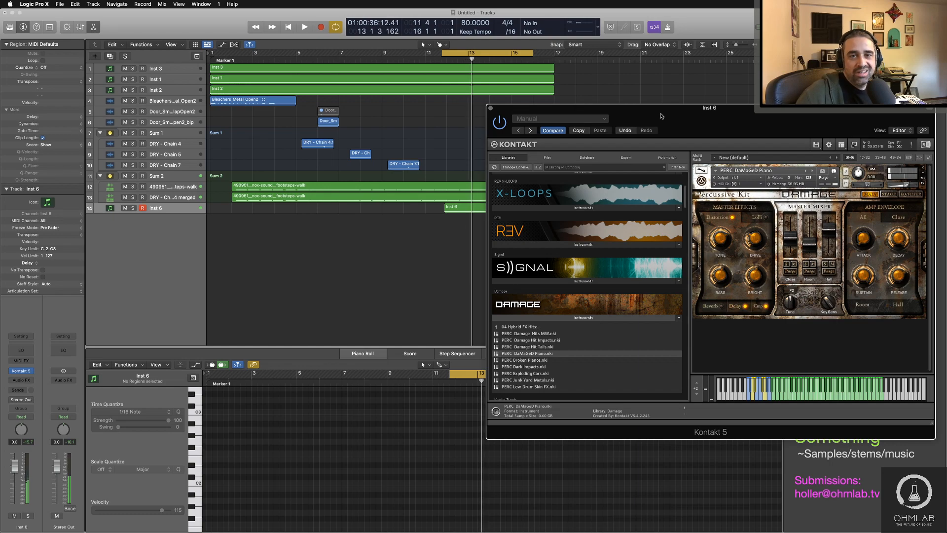
pyautogui.click(490, 108)
# Step: Loop bars 9 to 18 and lower the Inst 6 channel volume to -9.0 dB during playback
pyautogui.moveTo(383, 57); pyautogui.dragTo(572, 52)
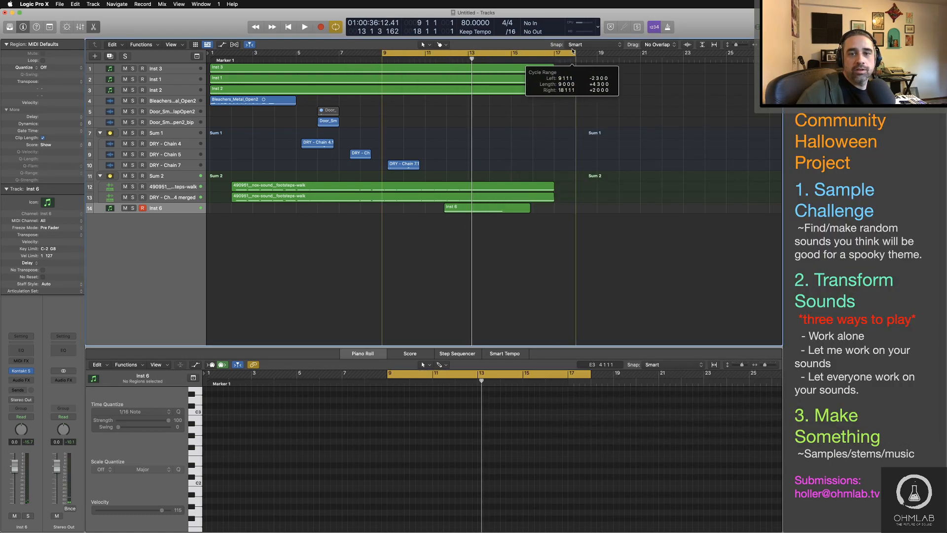
pyautogui.press('space')
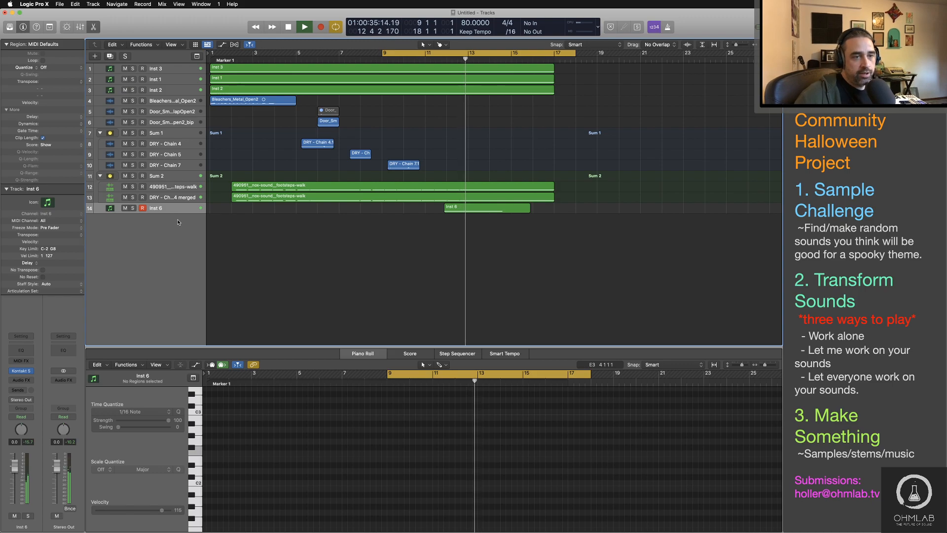
pyautogui.click(486, 207)
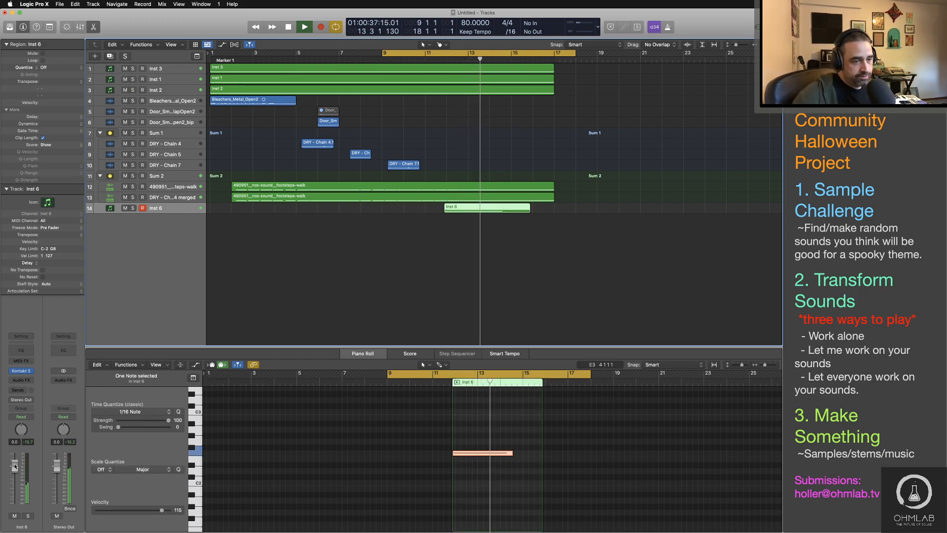
pyautogui.moveTo(15, 466); pyautogui.dragTo(15, 486)
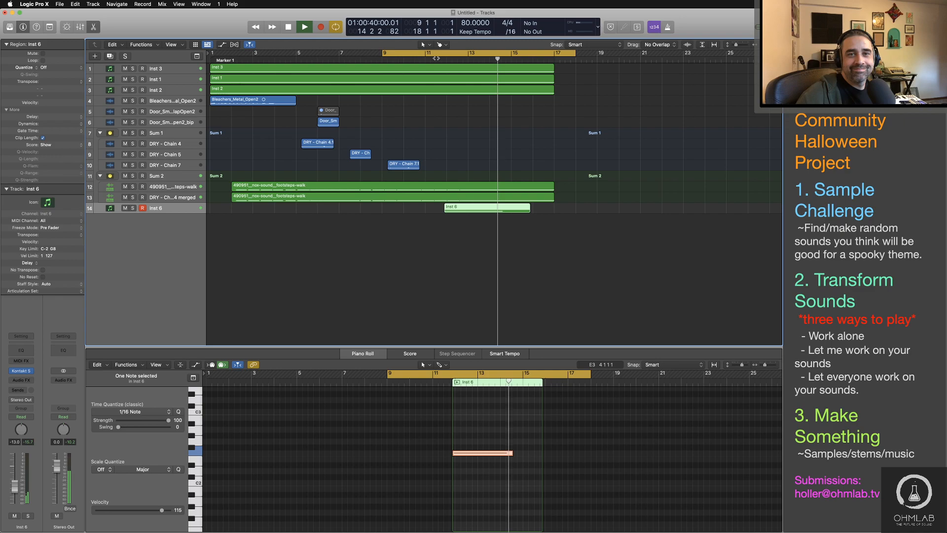
pyautogui.click(435, 58)
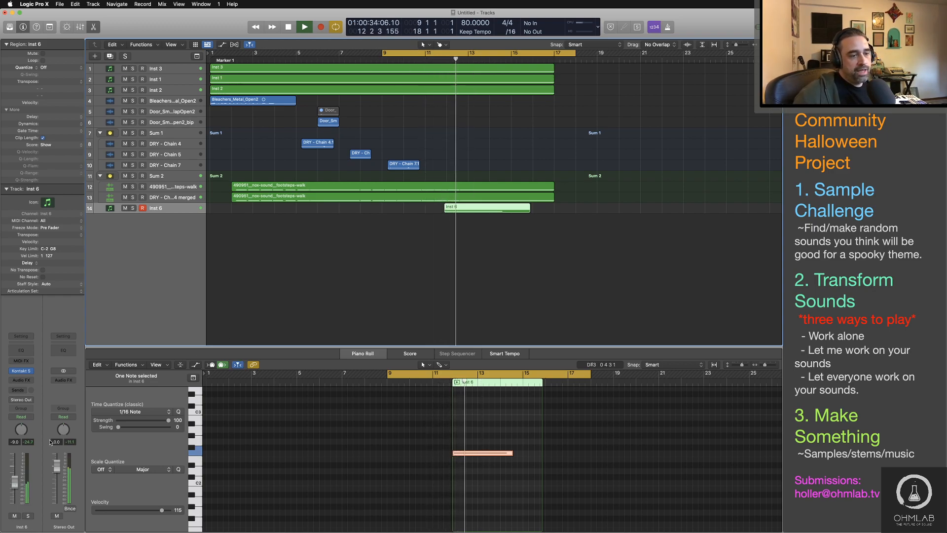
# Step: Stop playback and set the cycle range to bars 1 to 17
pyautogui.press('space')
pyautogui.moveTo(435, 53); pyautogui.dragTo(261, 54)
pyautogui.moveTo(405, 51); pyautogui.dragTo(555, 59)
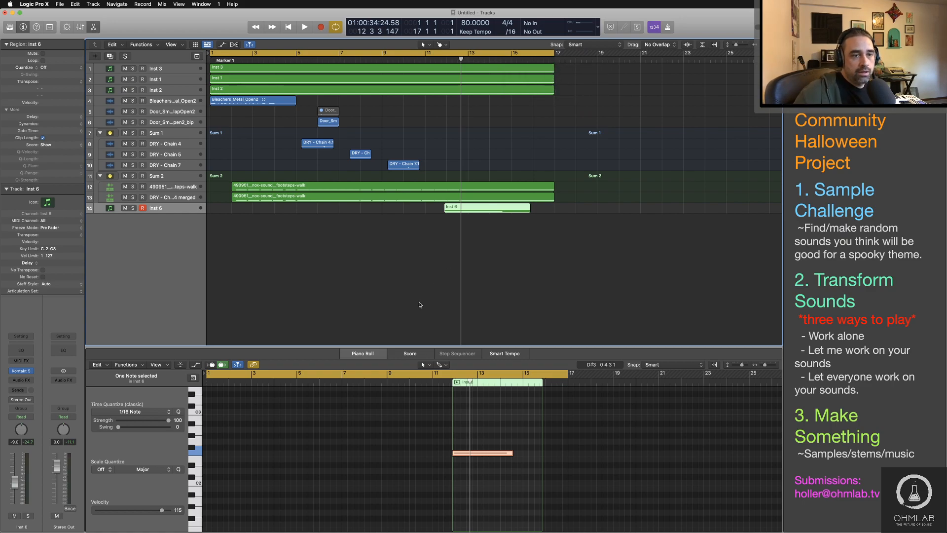
# Step: Return the playhead to the start, add the software instrument track Inst 7, and load a stereo Kontakt 5 on it
pyautogui.click(296, 275)
pyautogui.press('Return')
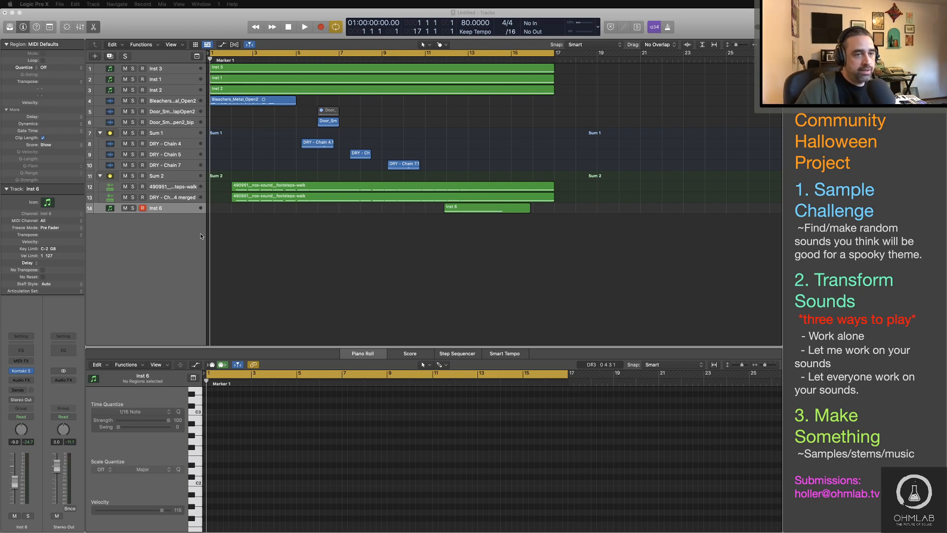
pyautogui.click(159, 209)
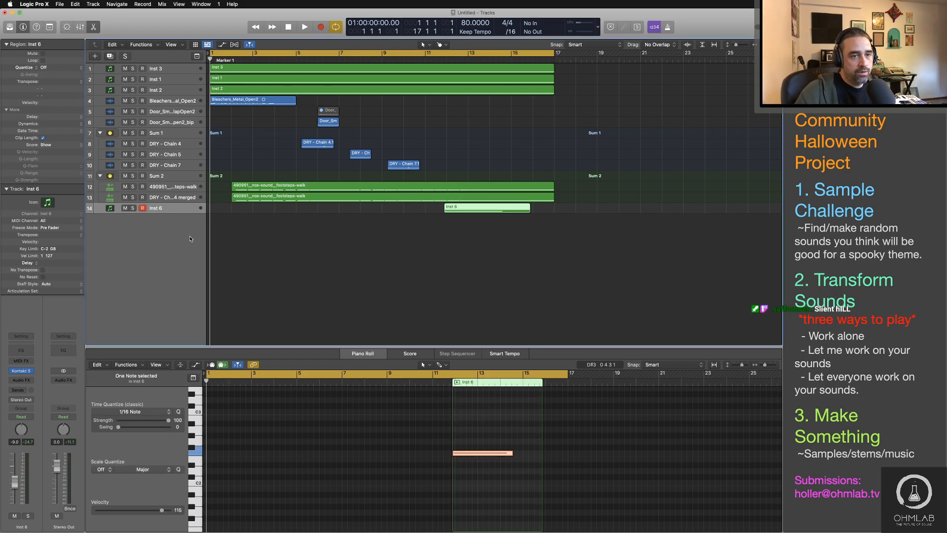
pyautogui.doubleClick(182, 233)
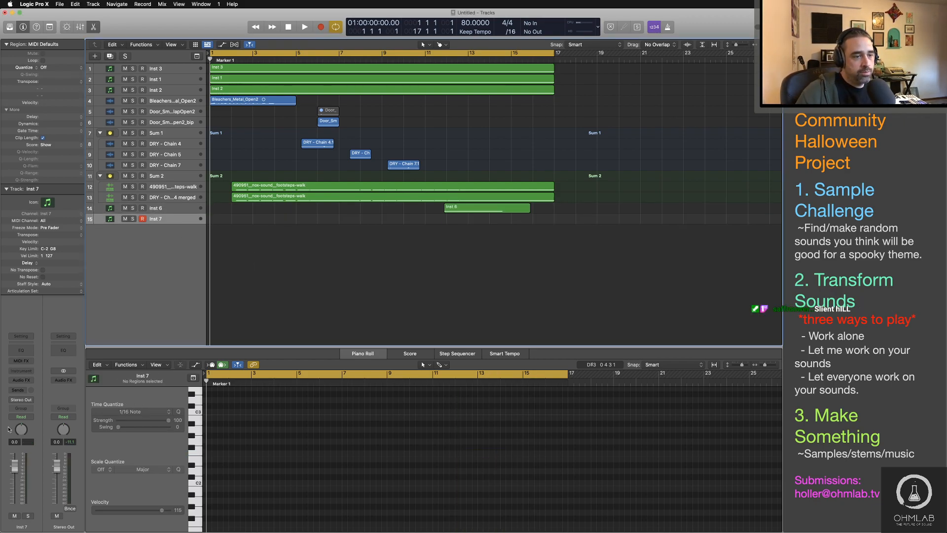
pyautogui.click(19, 370)
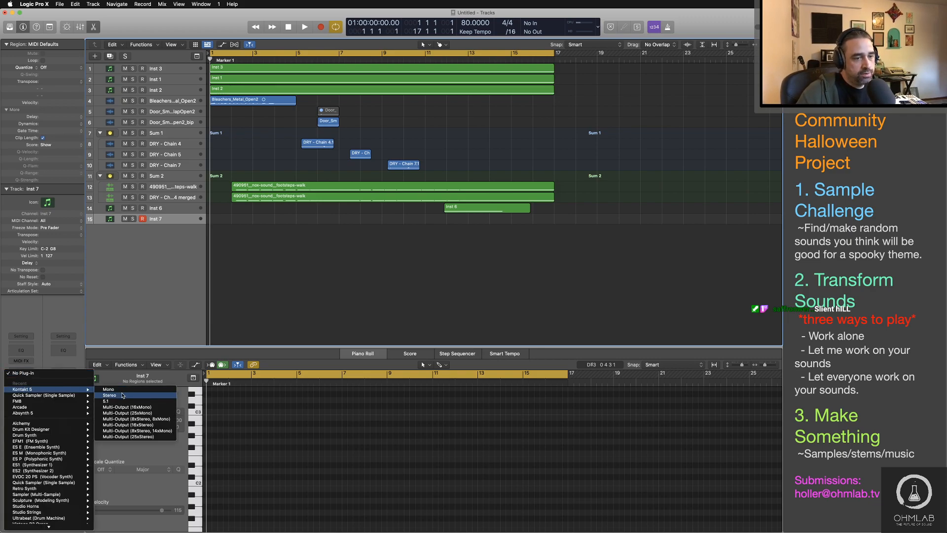
pyautogui.click(251, 264)
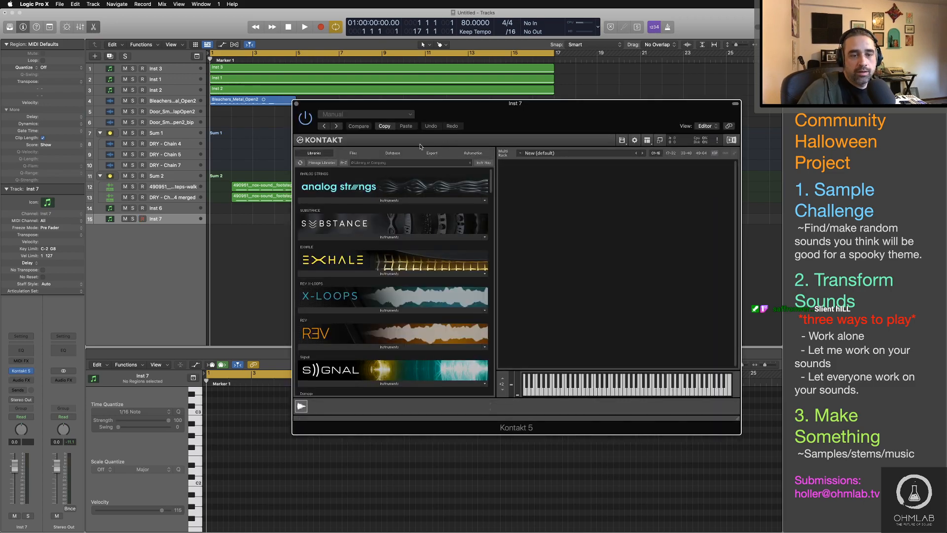
# Step: Browse the Damage library's percussive kit folders in Kontakt, from 04 Hybrid FX Hits to 01 Epic Organic Drums
pyautogui.scroll(-15, 403, 247)
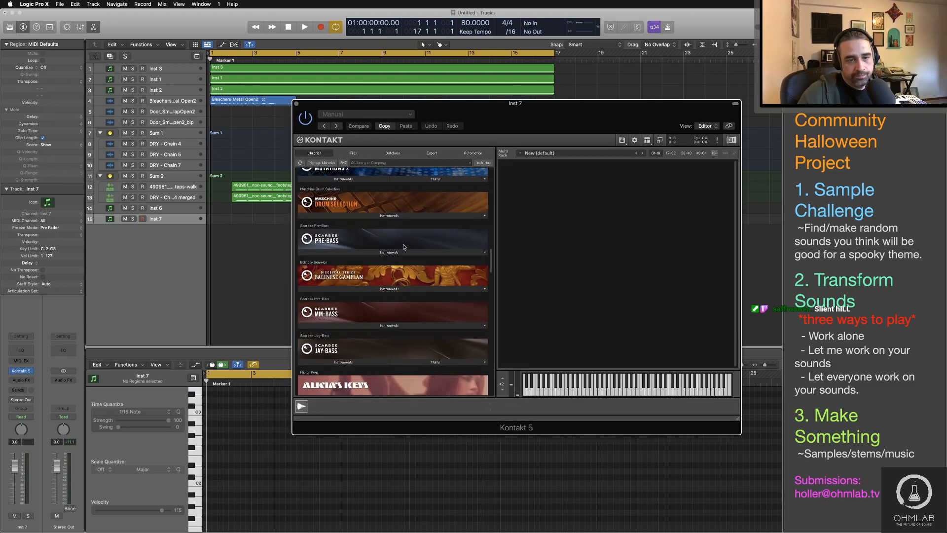
pyautogui.scroll(-10, 404, 247)
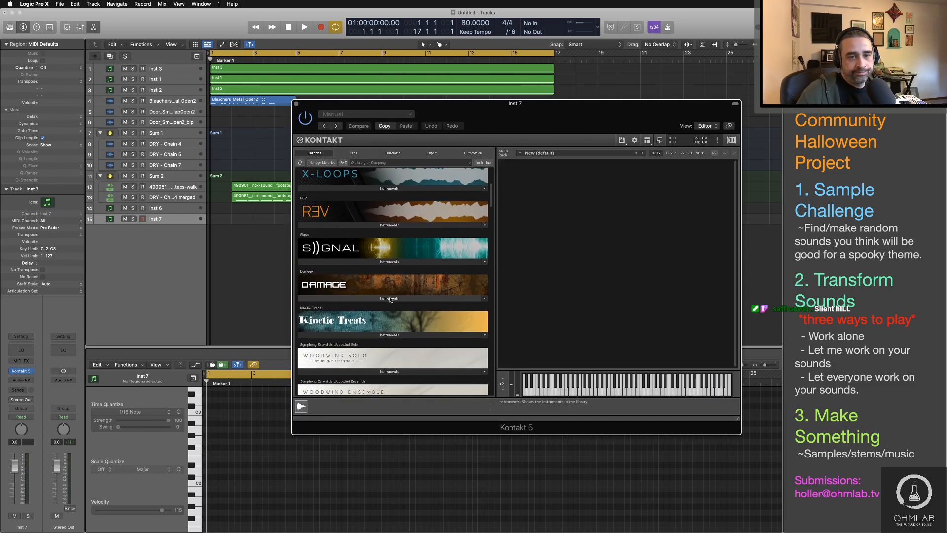
pyautogui.click(389, 298)
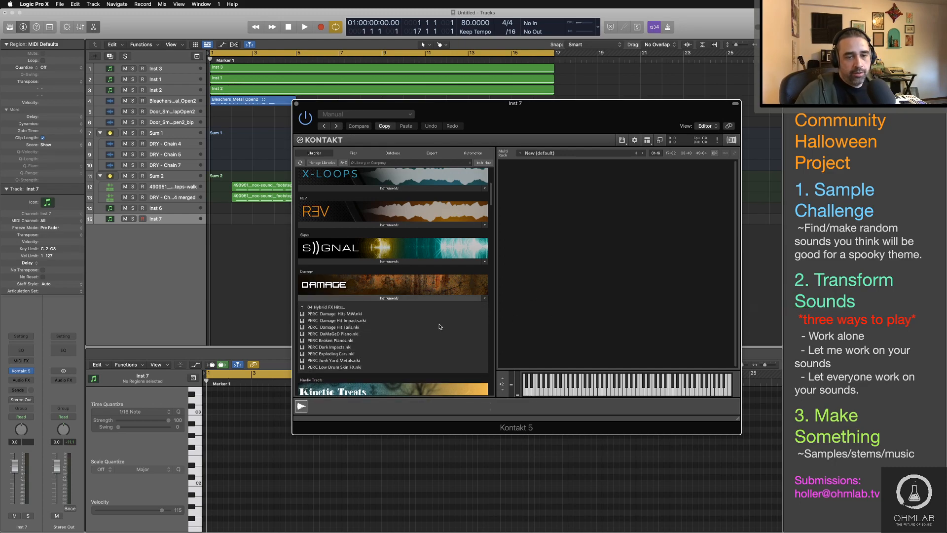
pyautogui.scroll(-3, 439, 327)
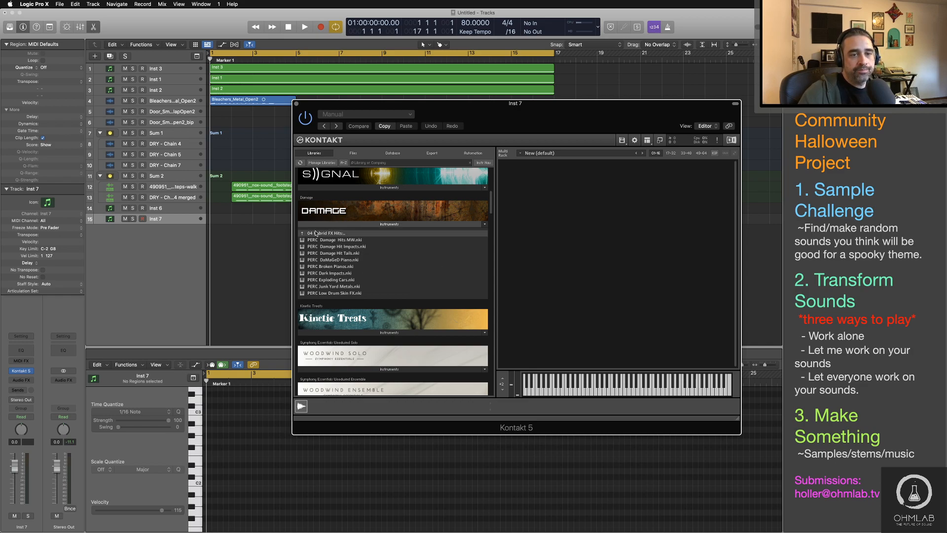
pyautogui.click(328, 234)
pyautogui.click(328, 233)
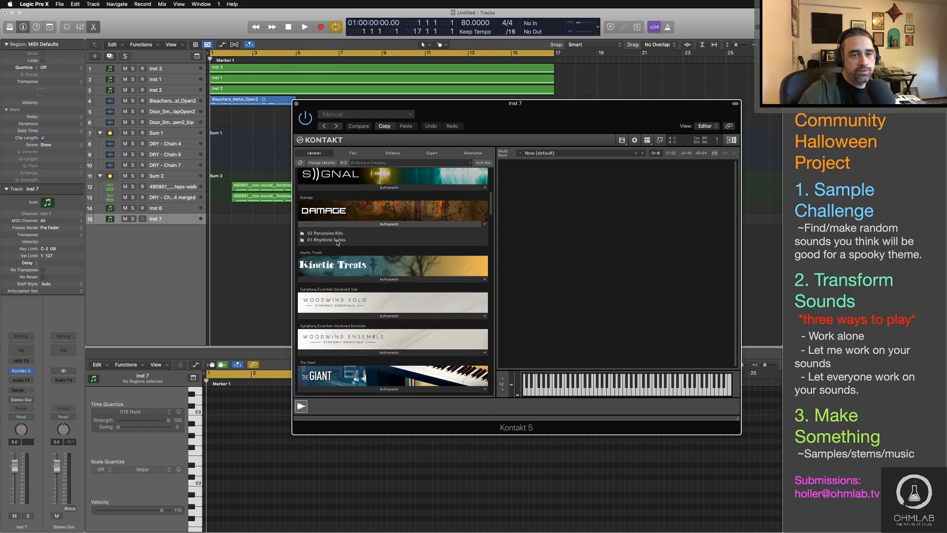
pyautogui.click(336, 233)
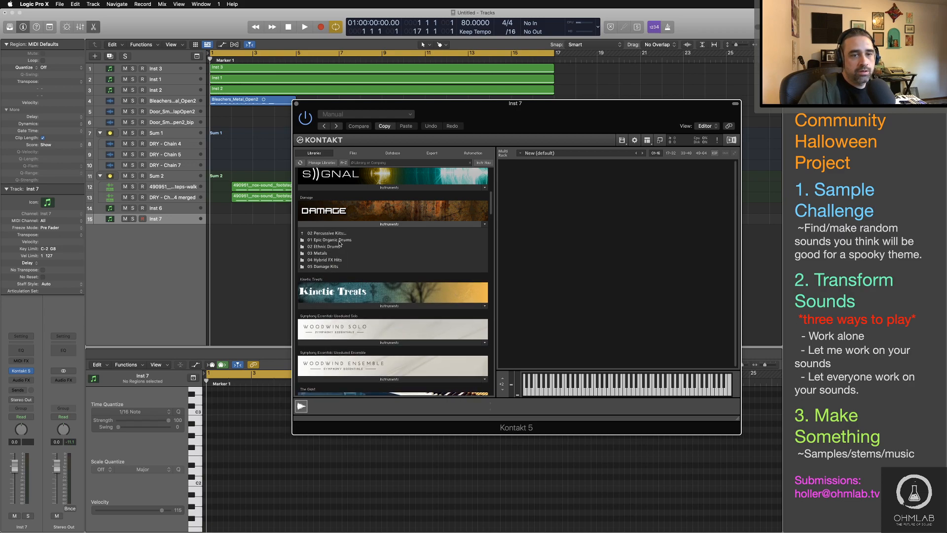
pyautogui.click(339, 240)
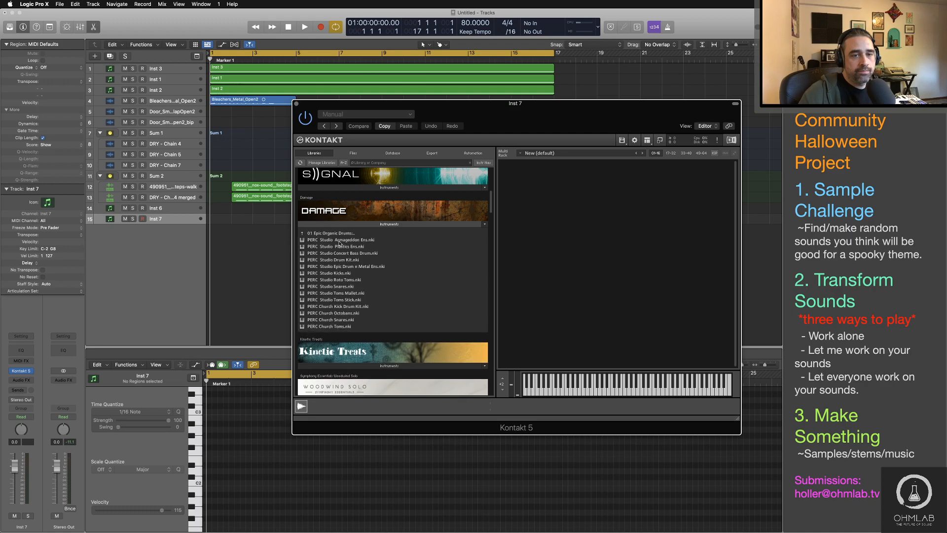
pyautogui.click(315, 234)
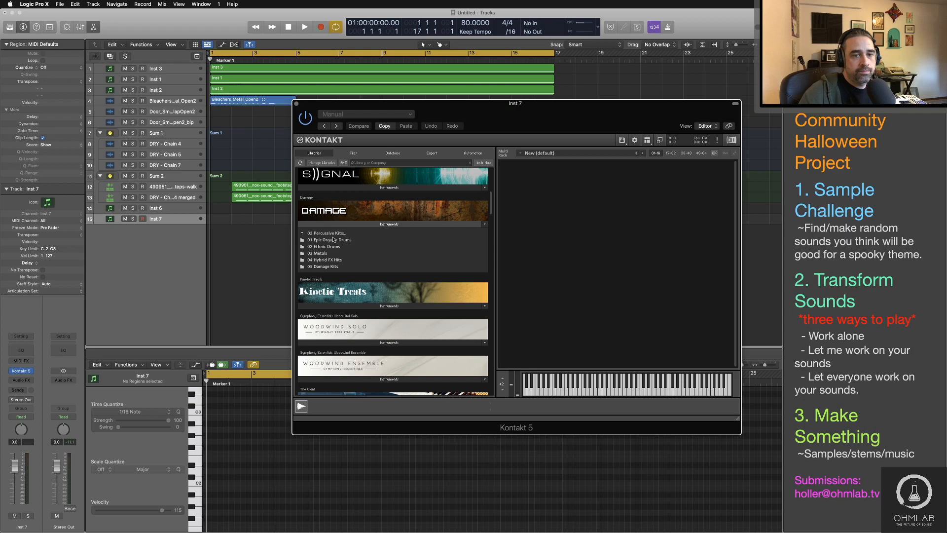
# Step: Load LPS Industrial Elements 01.nki from the Loop Menus folder of Damage's 01 Rhythmic Suites
pyautogui.doubleClick(332, 235)
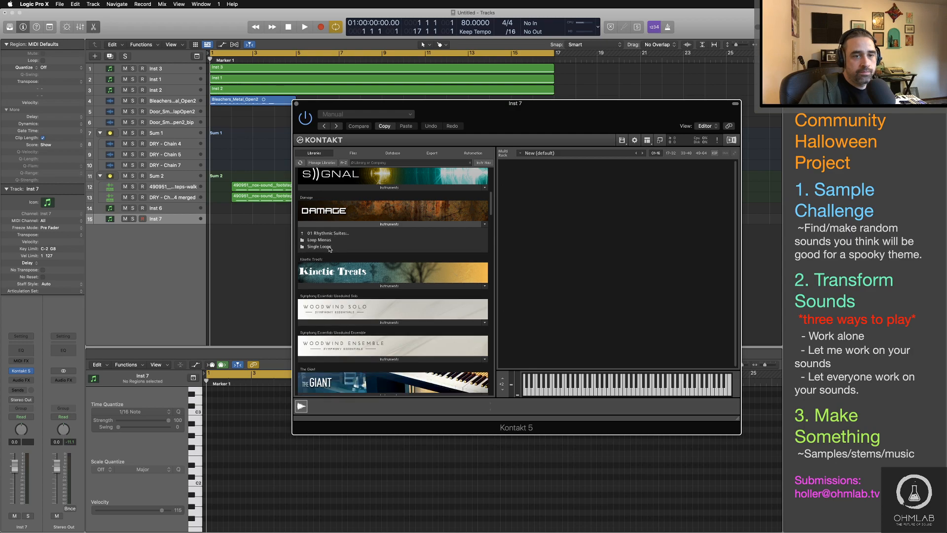
pyautogui.doubleClick(329, 247)
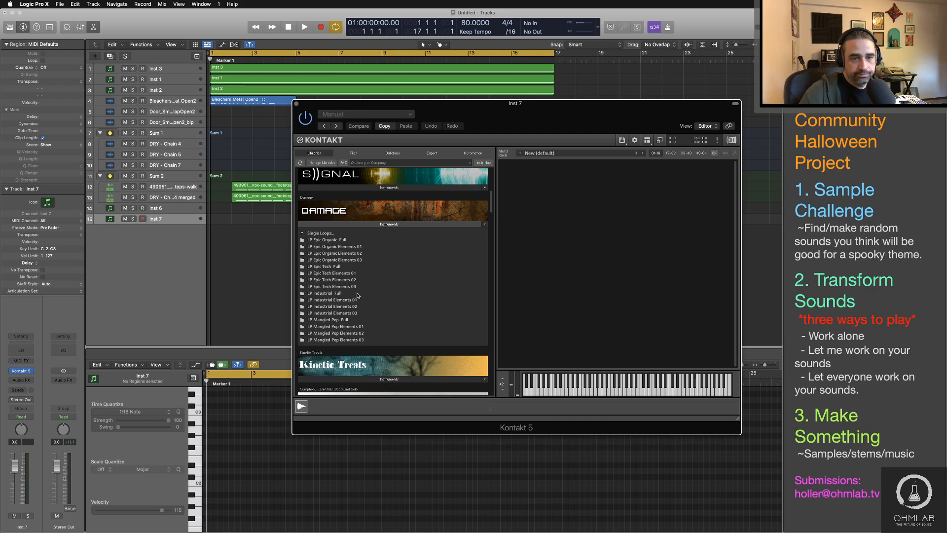
pyautogui.click(356, 293)
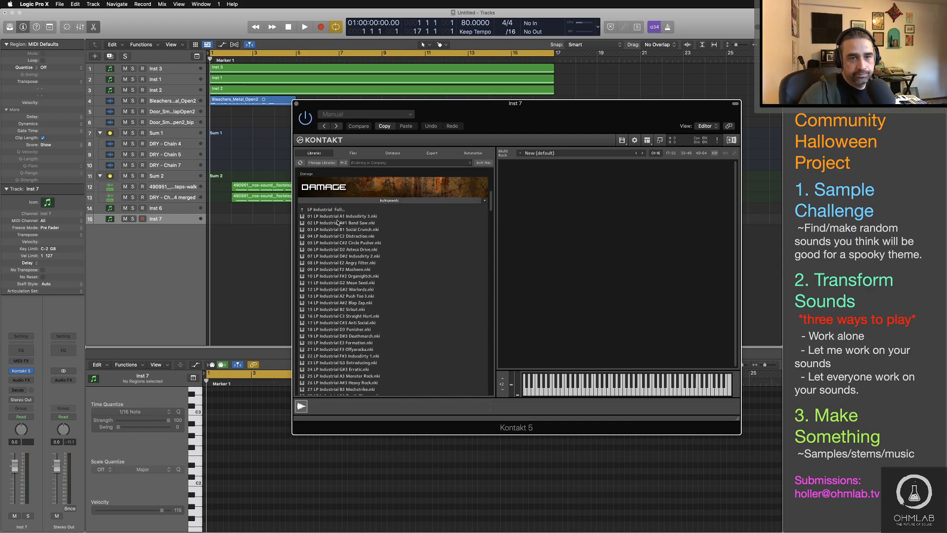
pyautogui.click(338, 222)
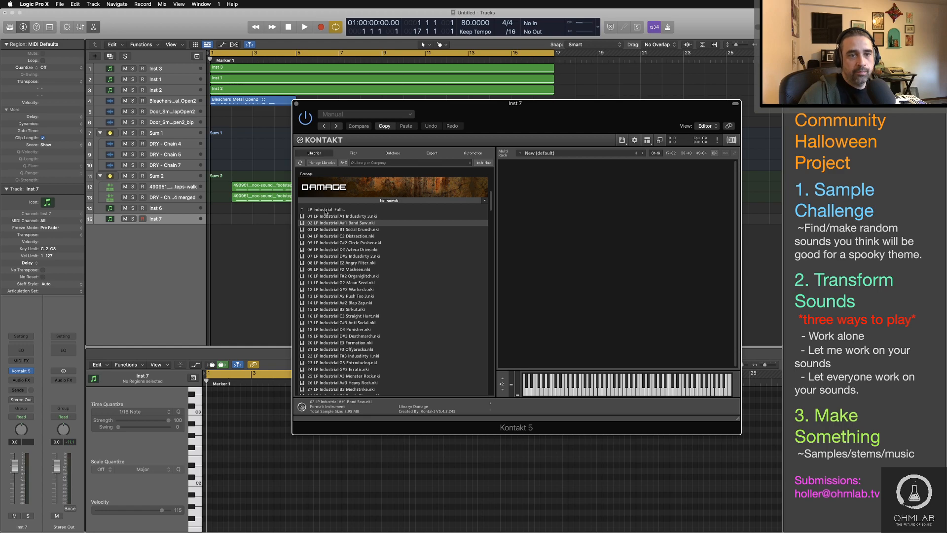
pyautogui.click(325, 210)
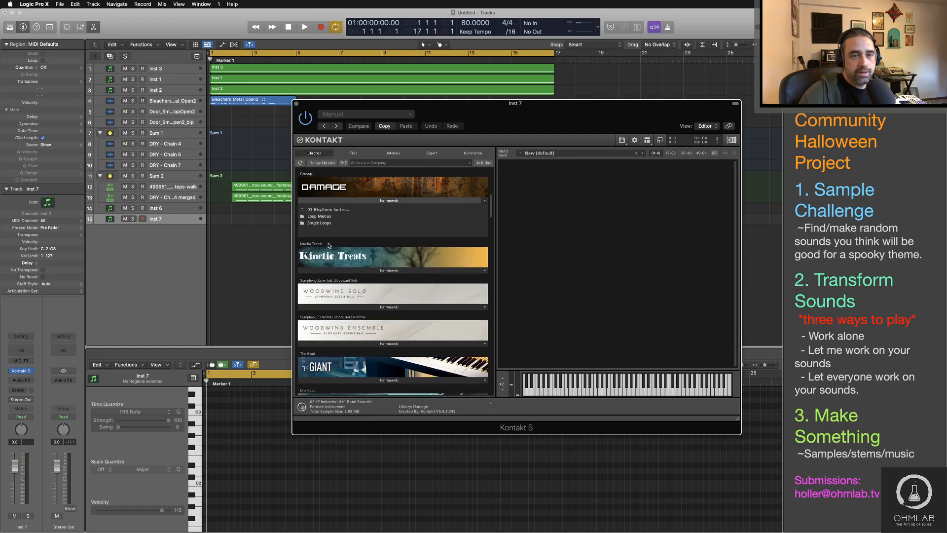
pyautogui.click(320, 216)
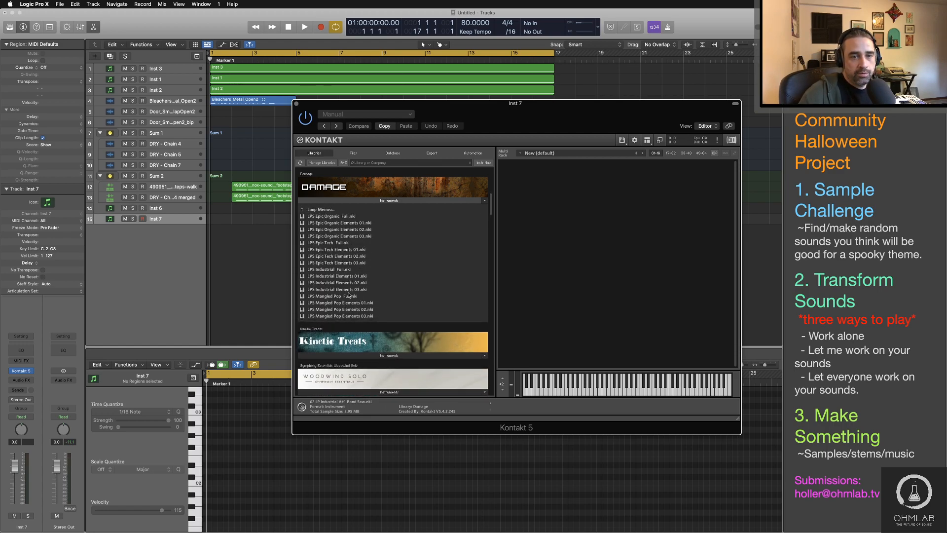
pyautogui.doubleClick(335, 276)
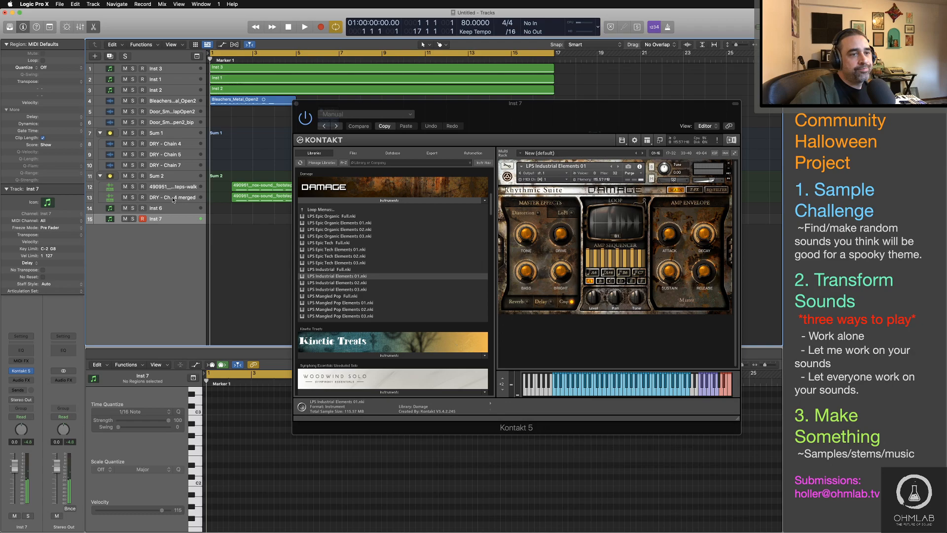
# Step: Switch to Finder and add Ac_K.wav from the 9th Wonder Kit's Kicks folder as a new audio track at bar 1
pyautogui.click(168, 166)
pyautogui.press('super+Tab')
pyautogui.press('super+Tab')
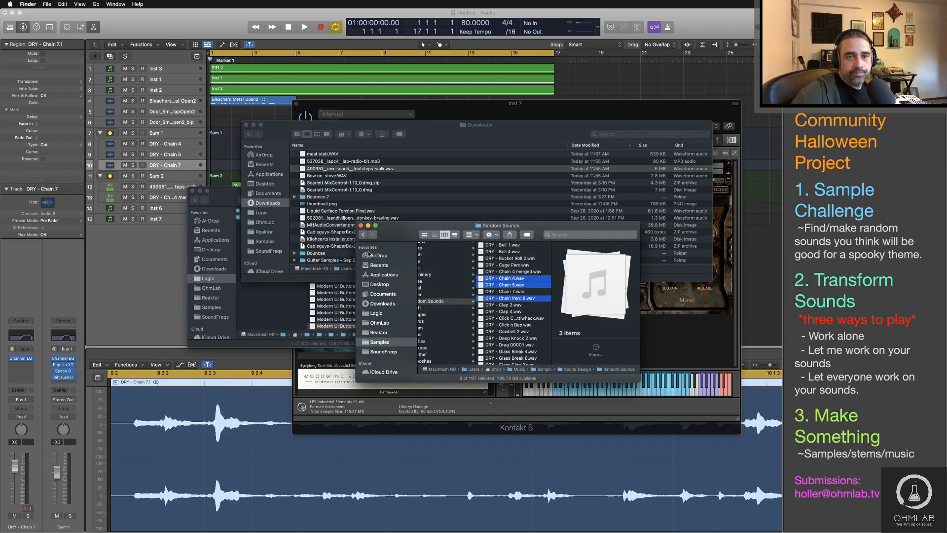
pyautogui.hscroll(-5, 493, 298)
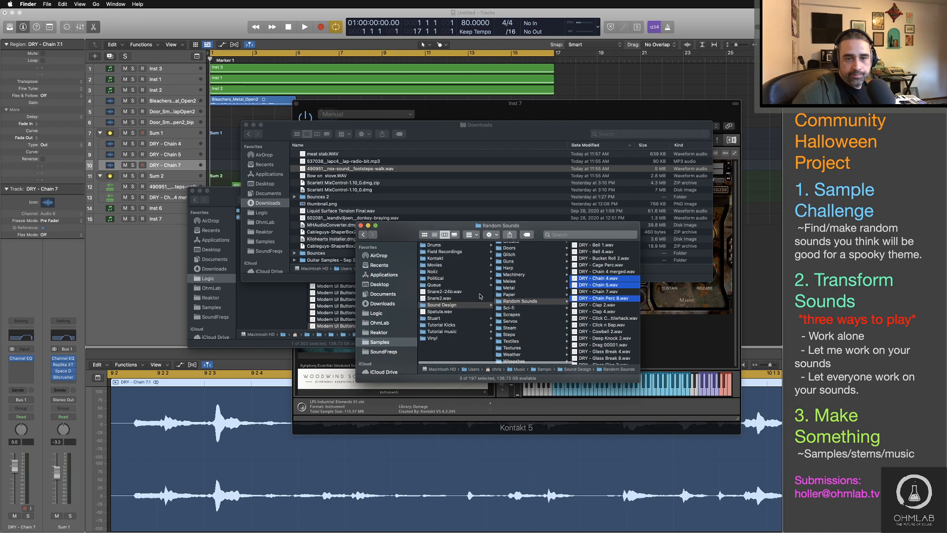
pyautogui.click(445, 246)
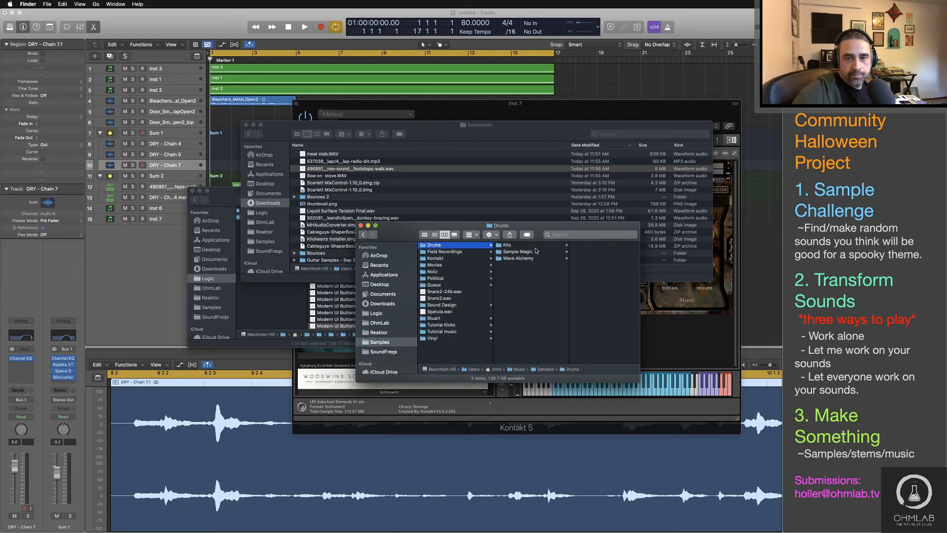
pyautogui.click(536, 246)
pyautogui.click(587, 245)
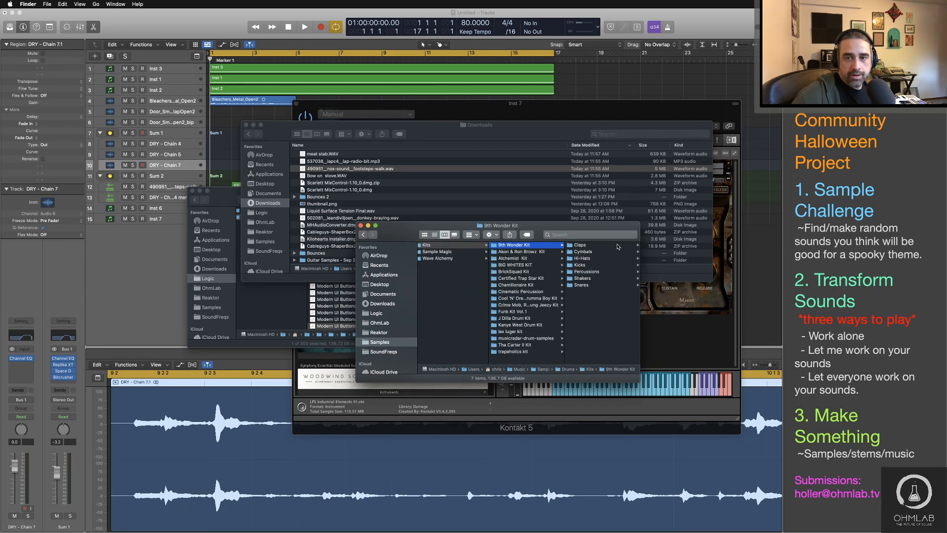
pyautogui.click(581, 266)
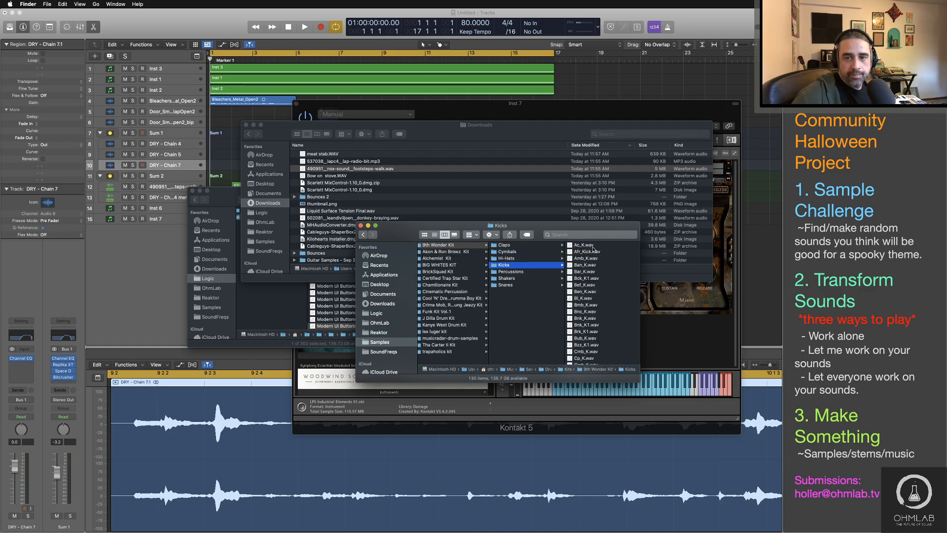
pyautogui.moveTo(584, 246); pyautogui.dragTo(244, 263)
# Step: Play the kick sample and solo the Ac_K track
pyautogui.scroll(5, 244, 264)
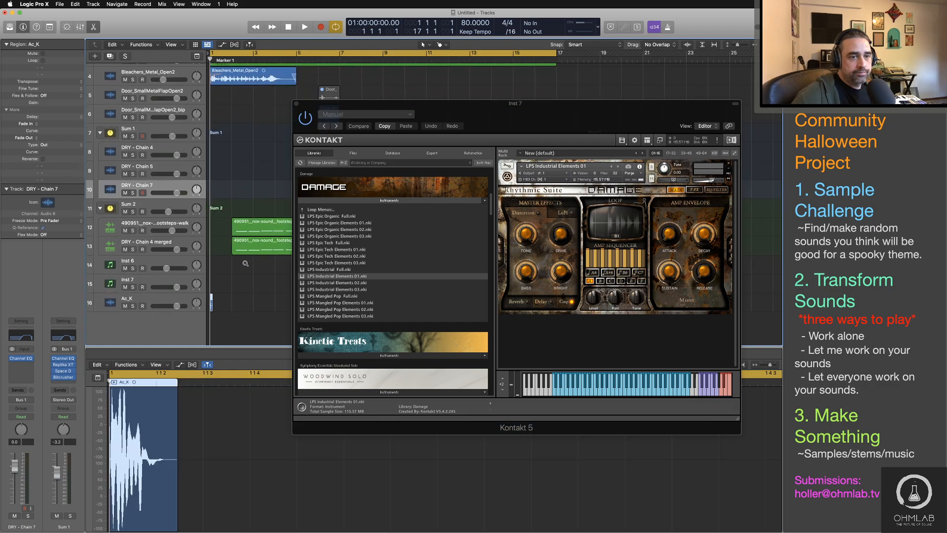
pyautogui.hscroll(10, 246, 264)
pyautogui.press('space')
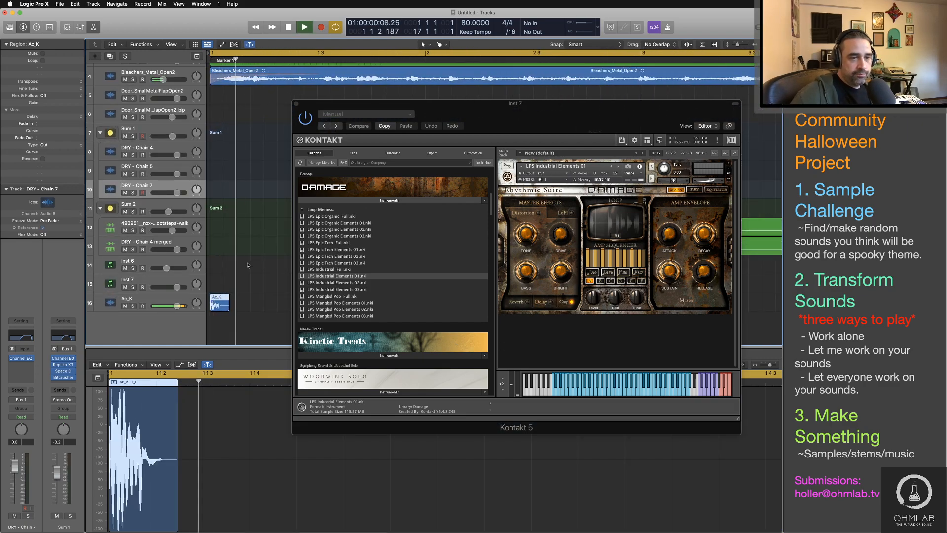
pyautogui.click(133, 308)
pyautogui.click(132, 307)
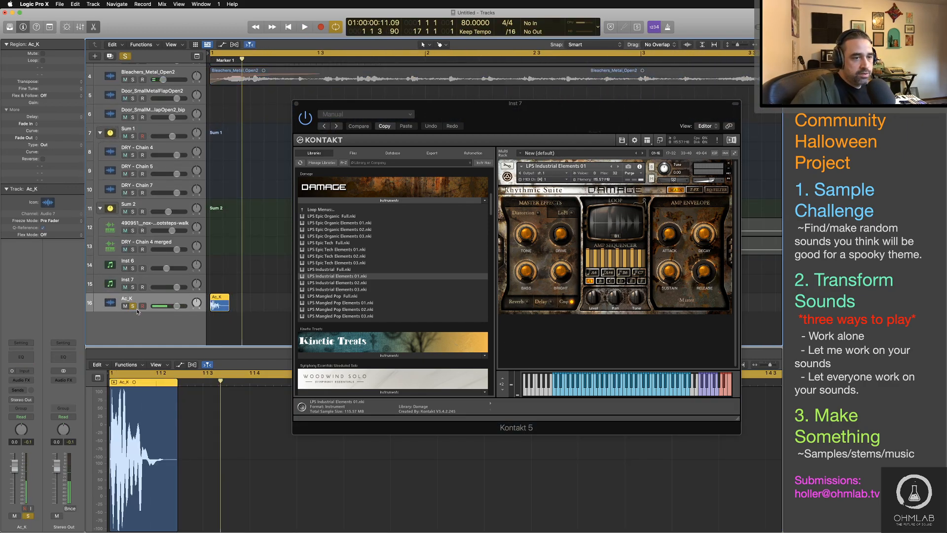
# Step: Insert a Bitcrusher on the Ac_K track, set resolution to 5 bit, downsampling to 16x and mix to 36%, and audition the kick
pyautogui.click(22, 380)
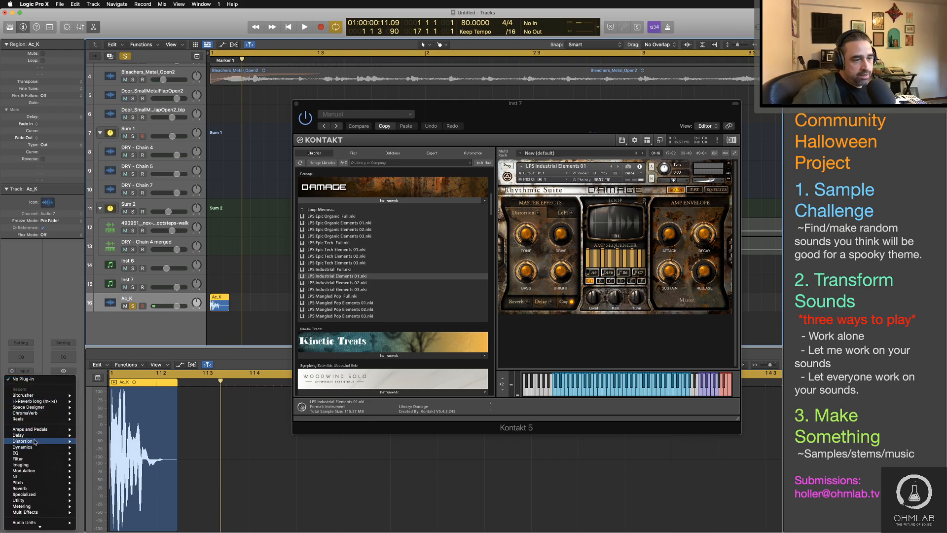
pyautogui.moveTo(35, 442)
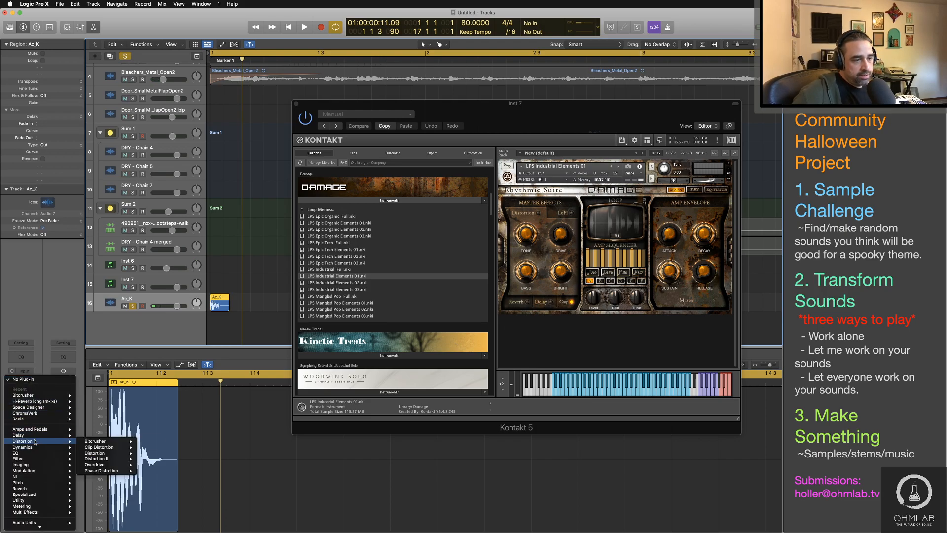
pyautogui.click(95, 441)
pyautogui.moveTo(528, 116); pyautogui.dragTo(507, 103)
pyautogui.moveTo(368, 226); pyautogui.dragTo(465, 218)
pyautogui.press('space')
pyautogui.press('space')
pyautogui.press('space')
pyautogui.press('space')
# Step: Refine the Bitcrusher between auditions to 2.0 dB drive, 4 bit resolution and 64% mix
pyautogui.press('space')
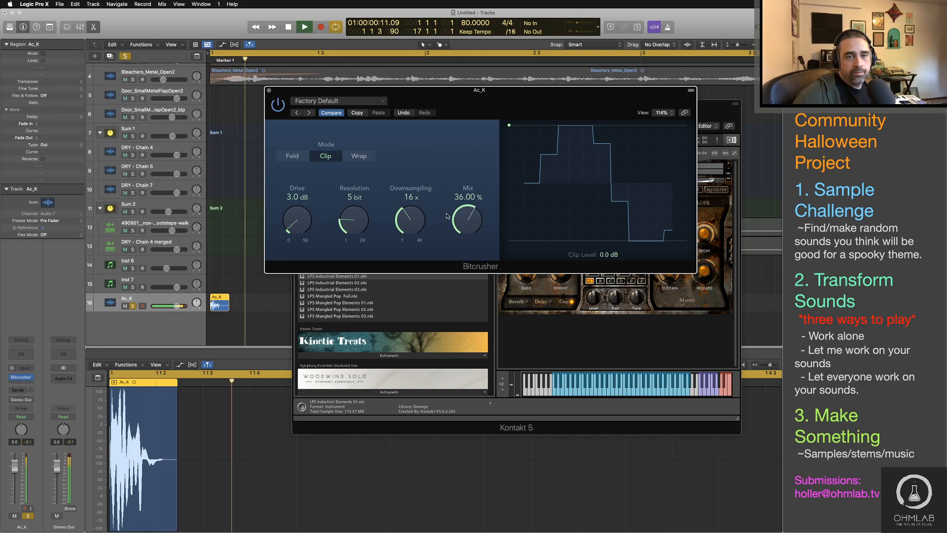
pyautogui.press('space')
pyautogui.moveTo(297, 221); pyautogui.dragTo(297, 225)
pyautogui.press('space')
pyautogui.press('space')
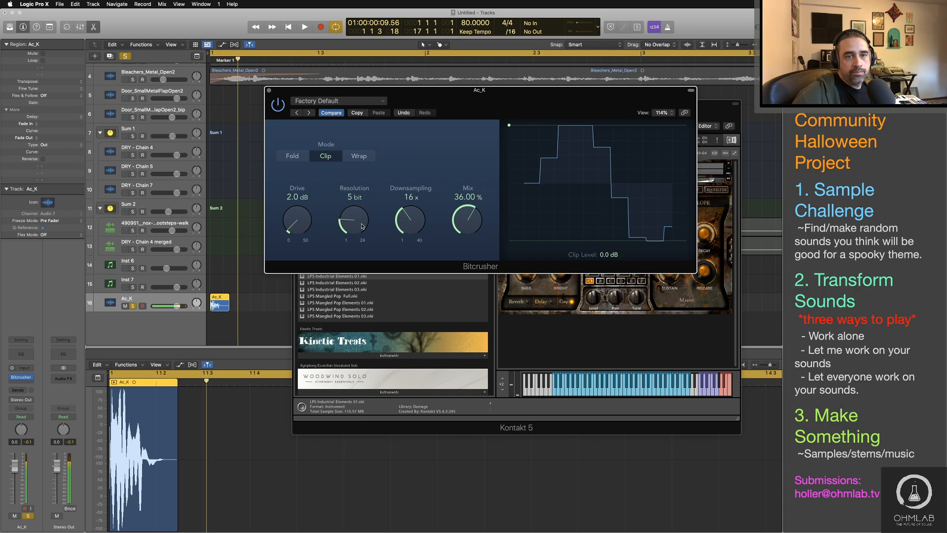
pyautogui.moveTo(362, 226); pyautogui.dragTo(359, 228)
pyautogui.press('space')
pyautogui.press('space')
pyautogui.press('space')
pyautogui.press('space')
pyautogui.moveTo(463, 219)
pyautogui.mouseDown()
pyautogui.moveTo(462, 201)
pyautogui.moveTo(462, 218)
pyautogui.mouseUp()
pyautogui.press('space')
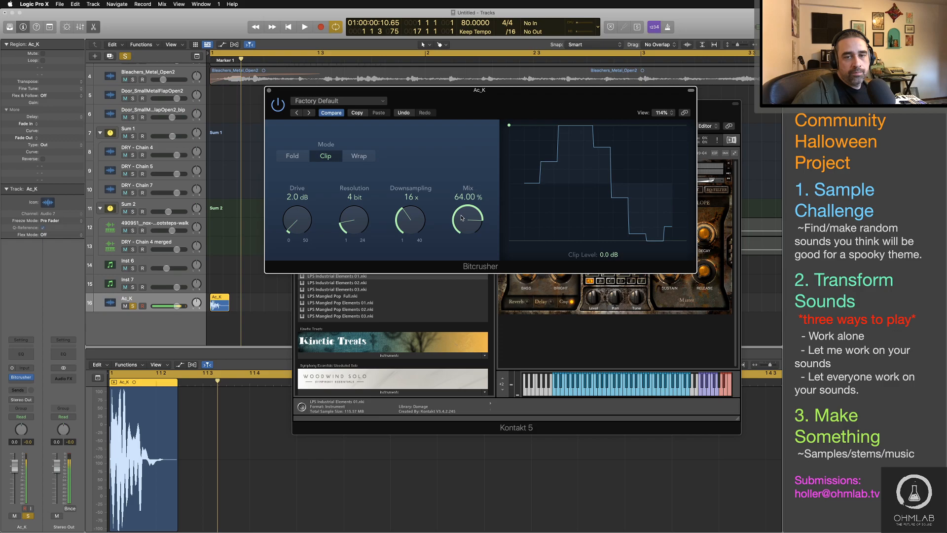
# Step: Close the Bitcrusher and insert a mono-to-stereo Space Designer reverb after it on the Ac_K track
pyautogui.press('super+w')
pyautogui.click(23, 377)
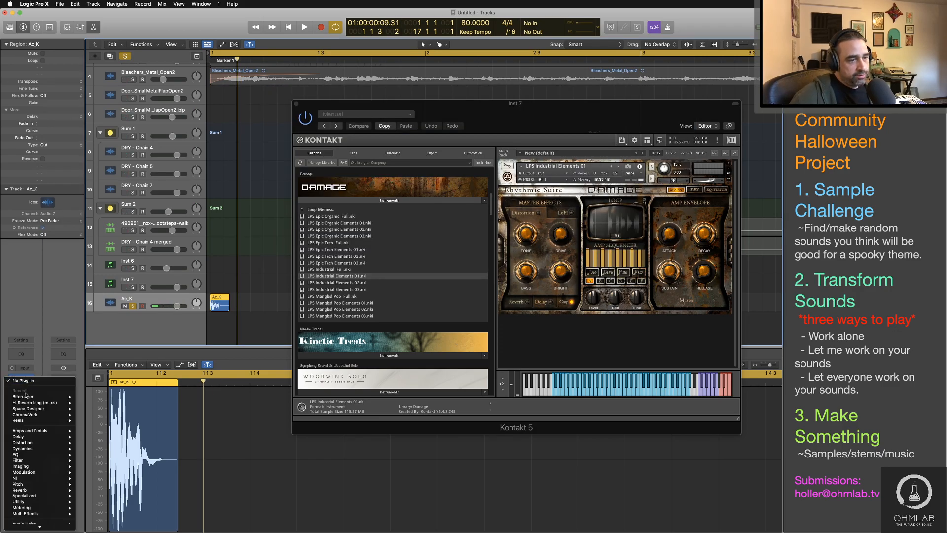
pyautogui.moveTo(29, 449)
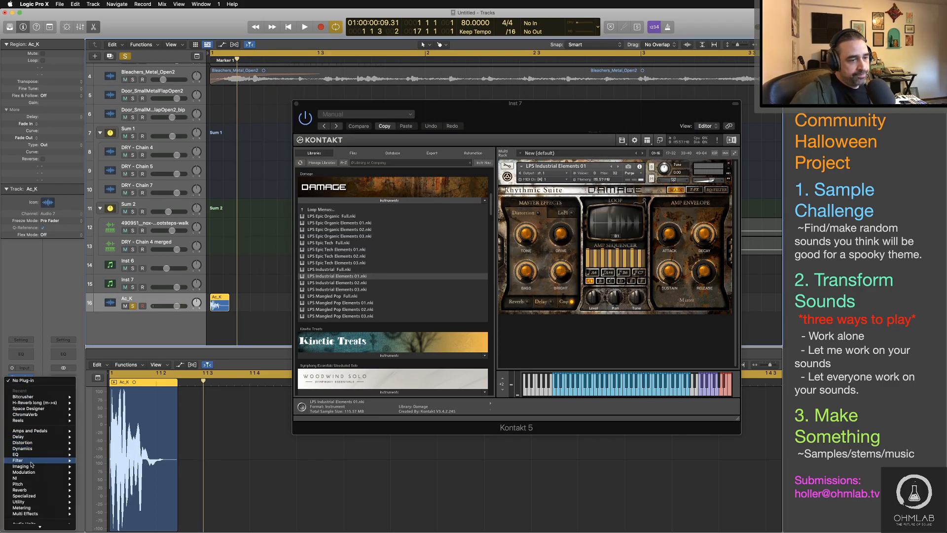
pyautogui.moveTo(44, 489)
pyautogui.moveTo(113, 508)
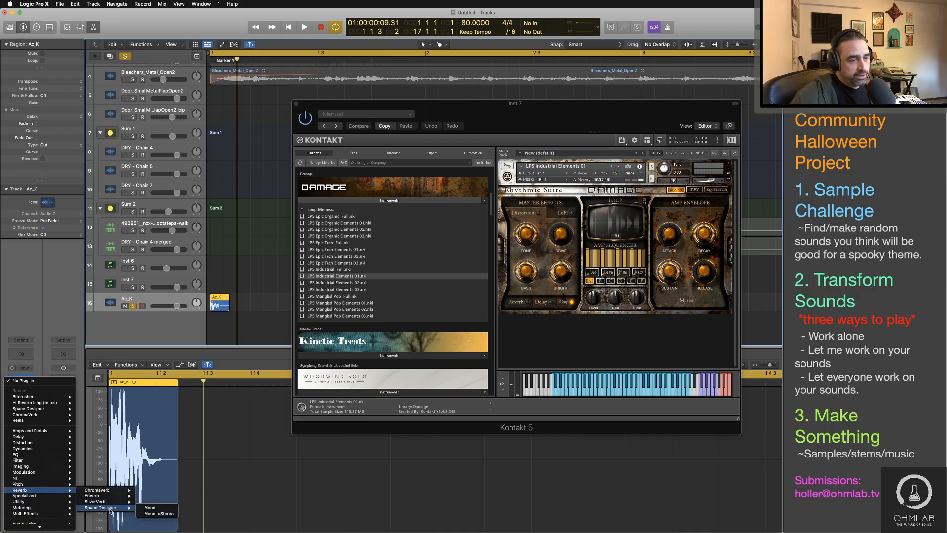
pyautogui.click(159, 513)
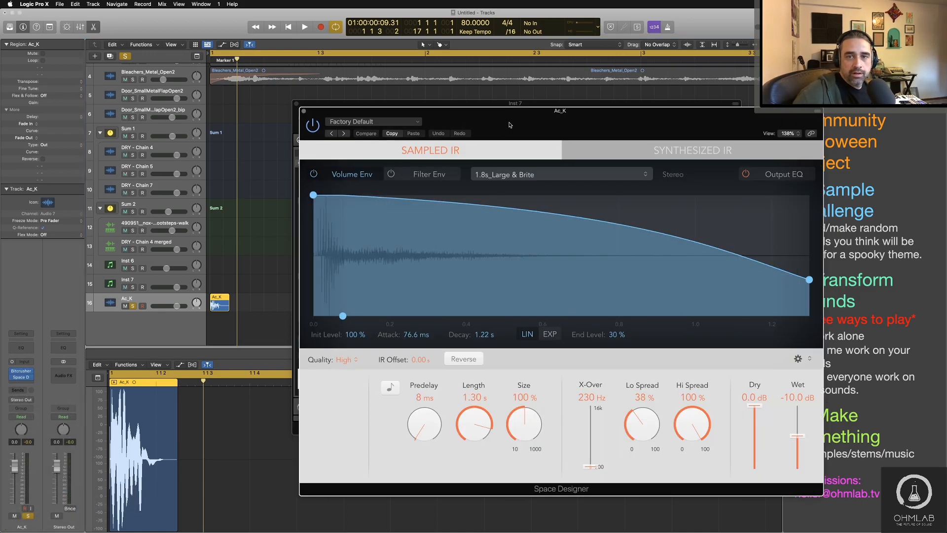
pyautogui.moveTo(510, 125); pyautogui.dragTo(499, 80)
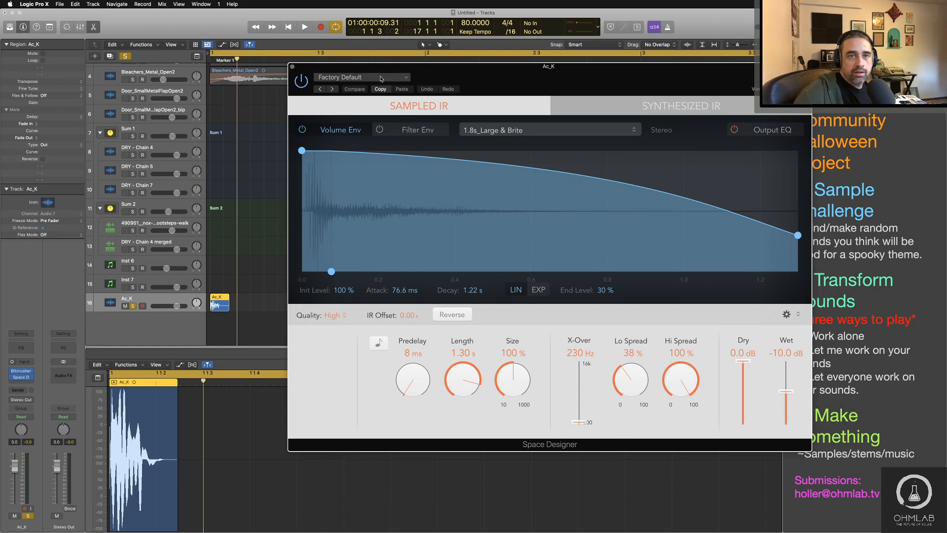
# Step: Load the 1.8s Drum Plate preset from the medium plate reverbs in Space Designer and audition the kick
pyautogui.click(362, 78)
pyautogui.moveTo(382, 277)
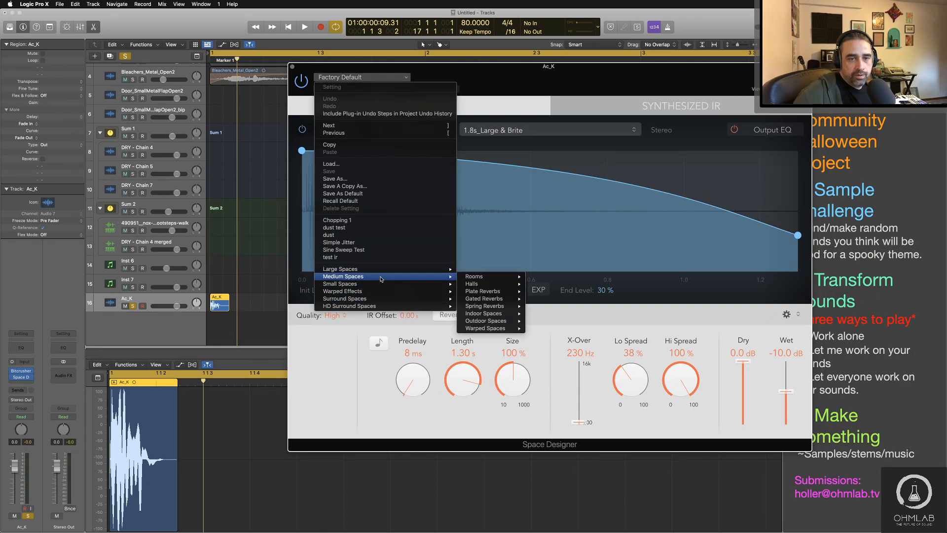
pyautogui.moveTo(505, 299)
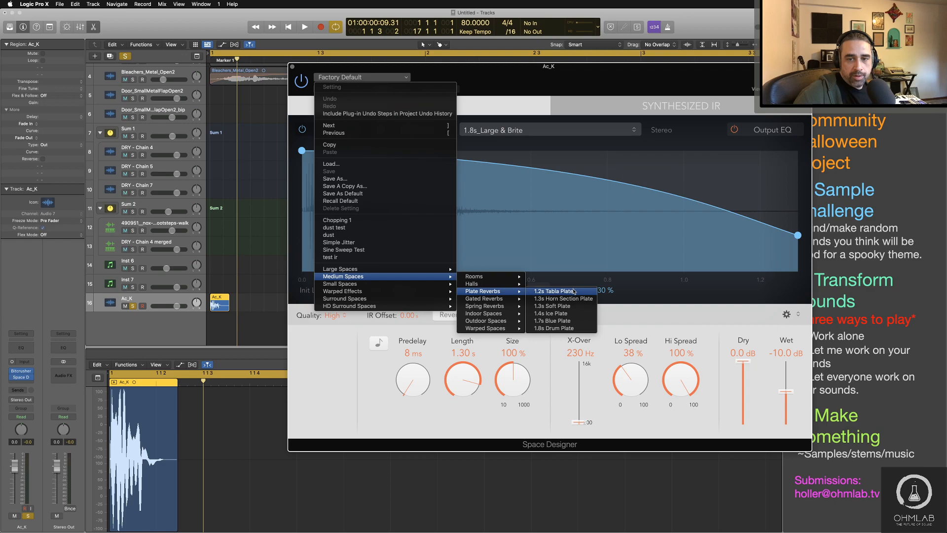
pyautogui.click(570, 329)
pyautogui.press('space')
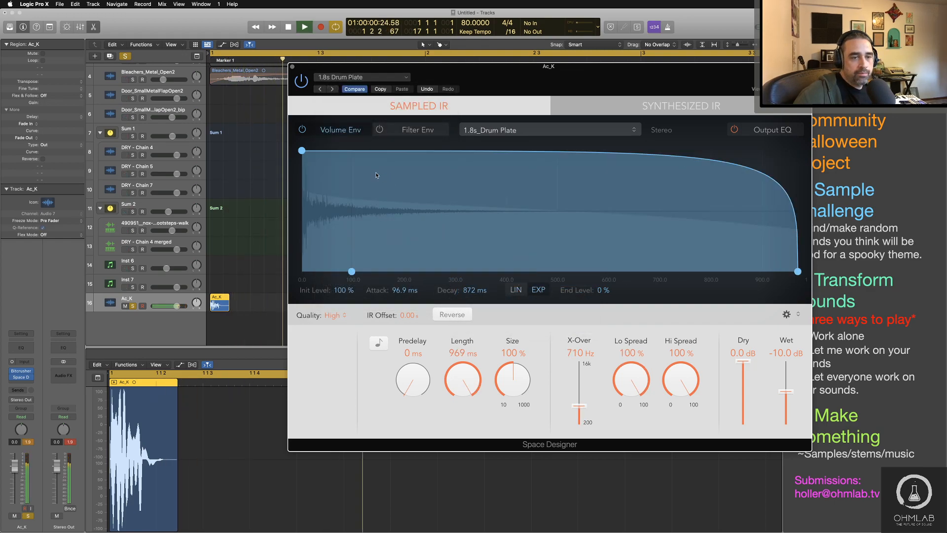
pyautogui.press('space')
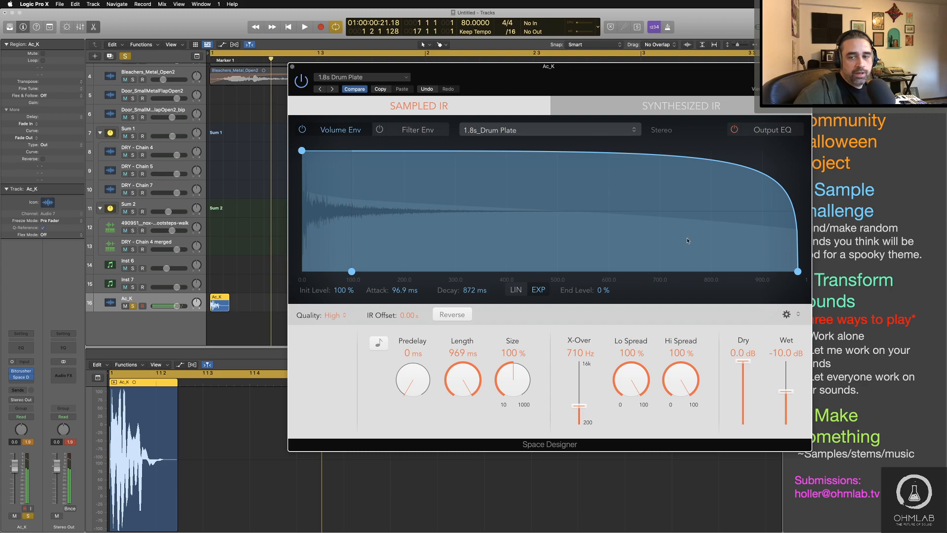
# Step: Set the reverb to 12 ms predelay, 361 ms length, 51% size, 28% low spread and -22 dB wet, auditioning the kick
pyautogui.moveTo(512, 379); pyautogui.dragTo(506, 396)
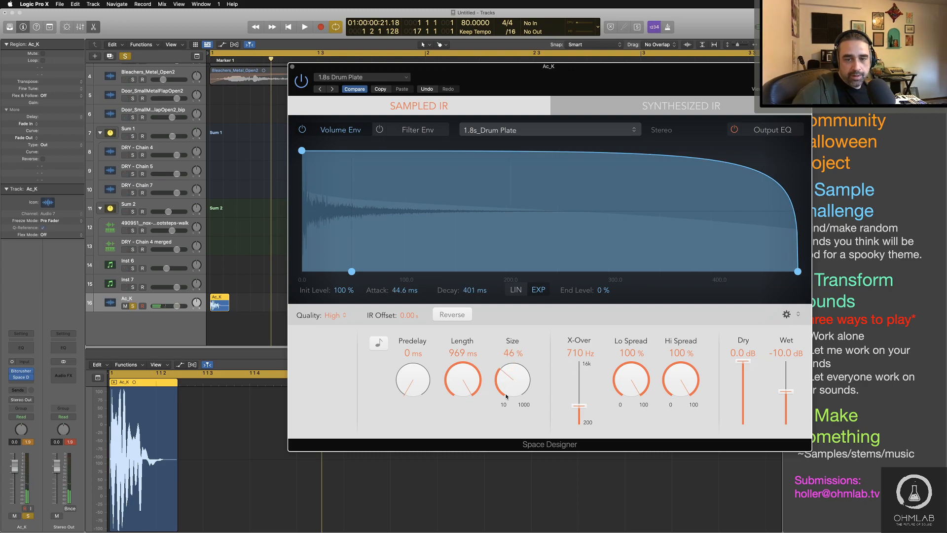
pyautogui.moveTo(405, 385); pyautogui.dragTo(405, 392)
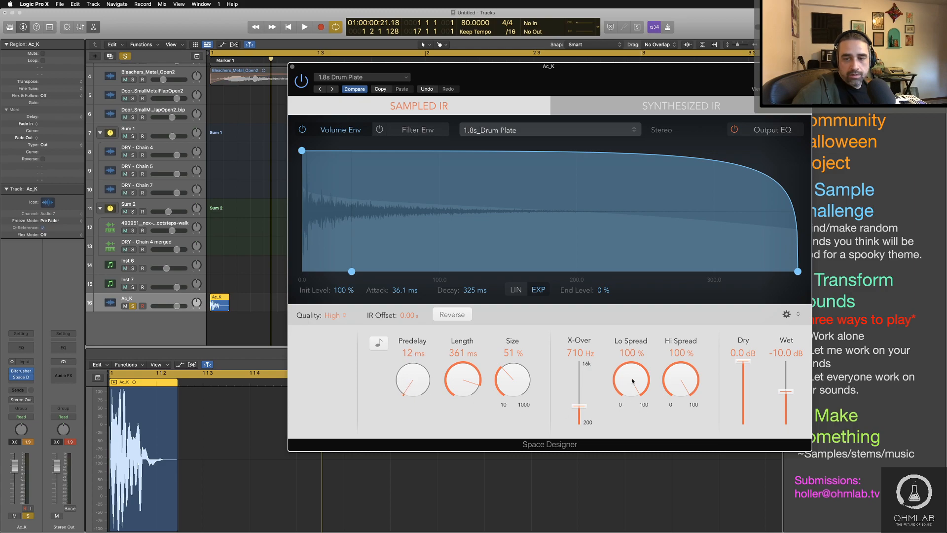
pyautogui.moveTo(633, 380); pyautogui.dragTo(644, 461)
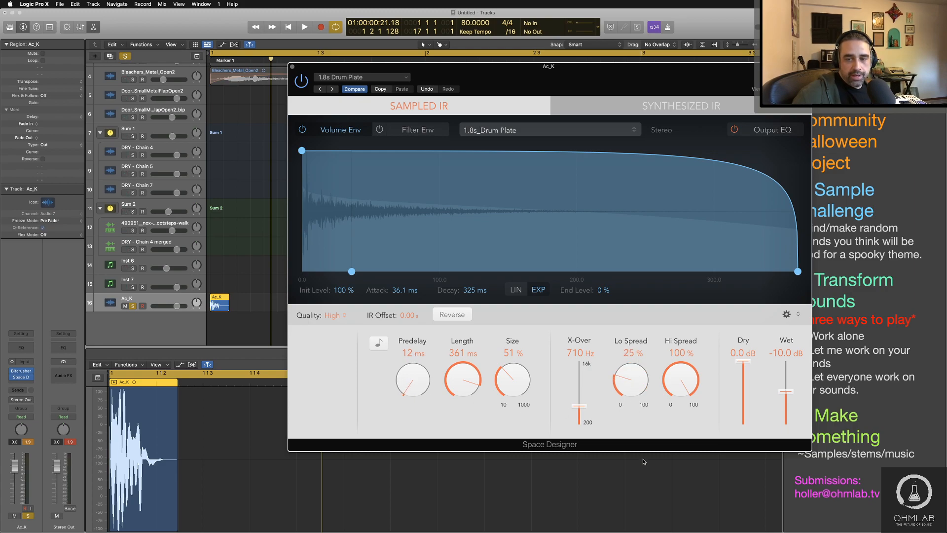
pyautogui.press('space')
pyautogui.press('space')
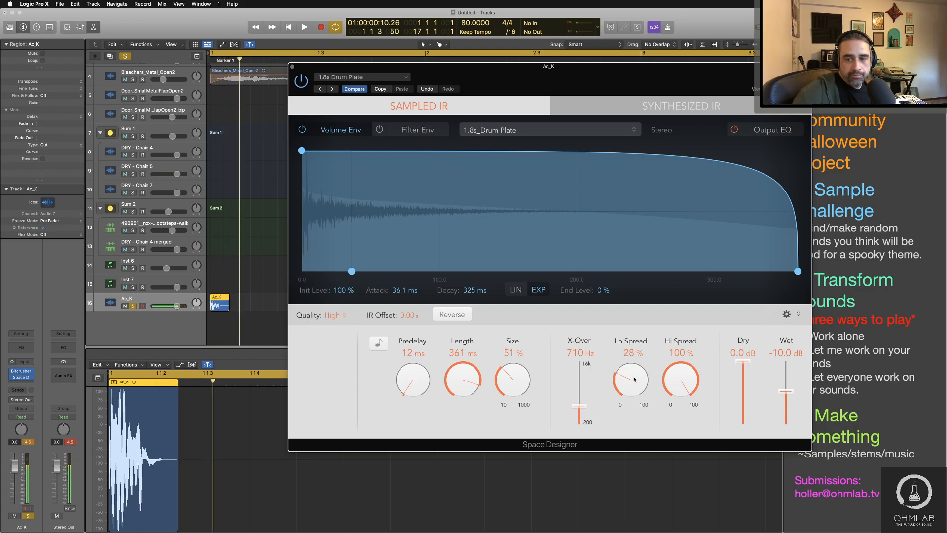
pyautogui.moveTo(786, 391); pyautogui.dragTo(788, 404)
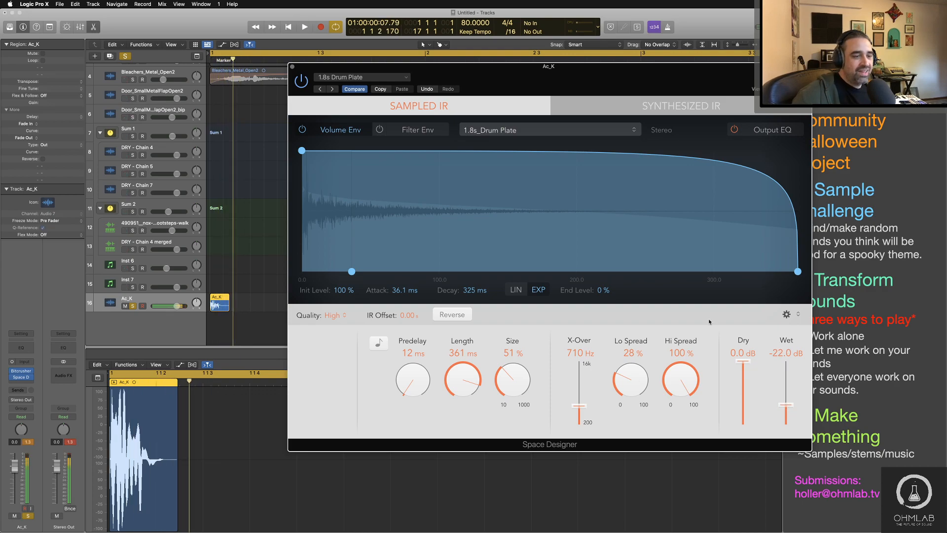
pyautogui.click(76, 443)
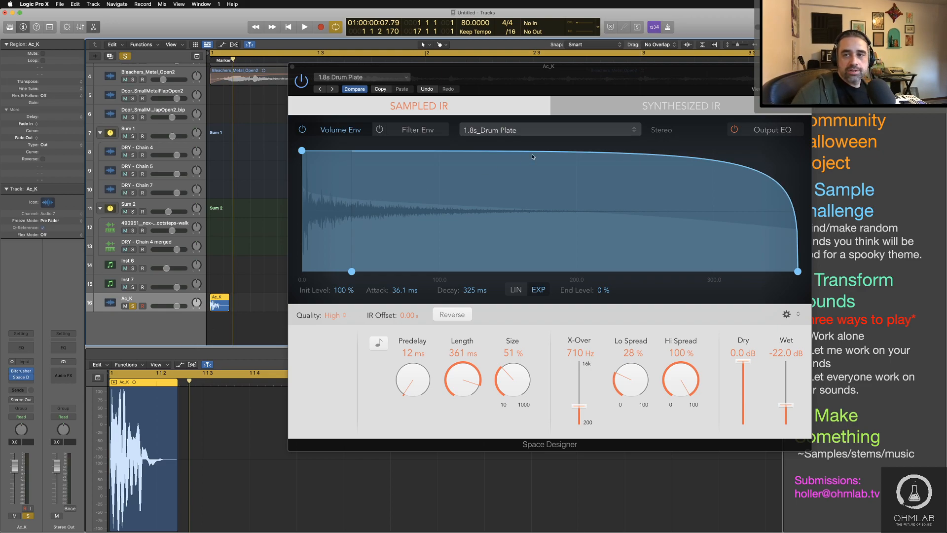
# Step: Add a 430 Hz low cut at 6 dB/Oct in the reverb's Output EQ, audition it, close the plug-in and reset the output peak meter
pyautogui.click(747, 133)
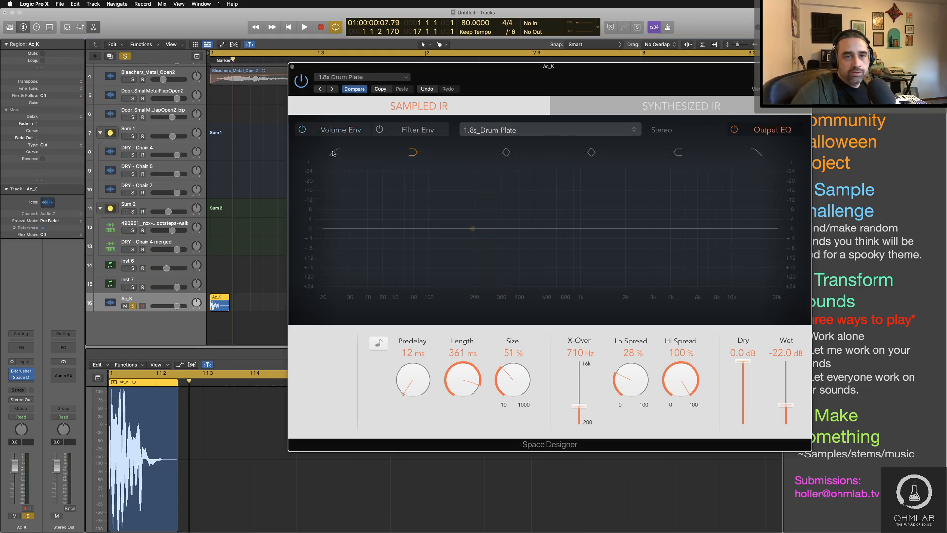
pyautogui.click(393, 247)
pyautogui.moveTo(385, 239); pyautogui.dragTo(525, 241)
pyautogui.press('space')
pyautogui.press('space')
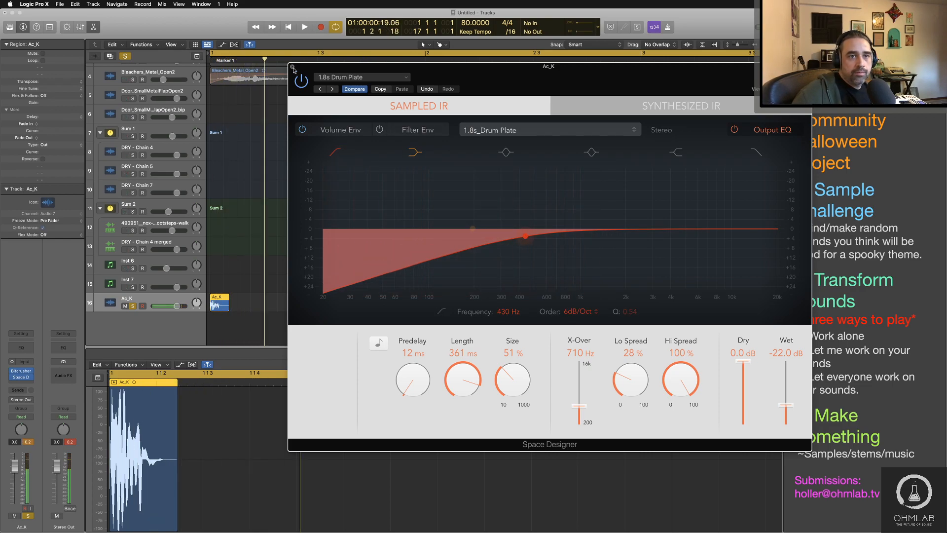
pyautogui.click(292, 67)
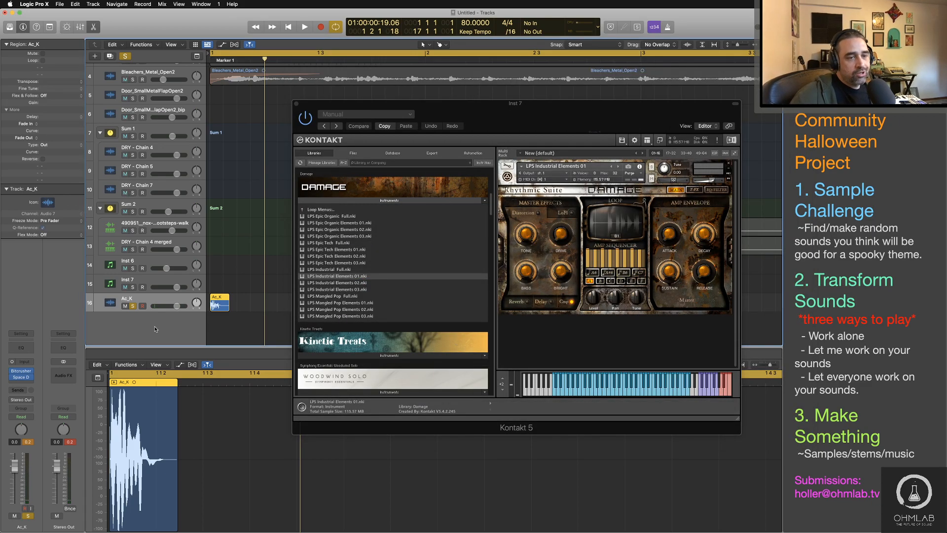
pyautogui.click(71, 442)
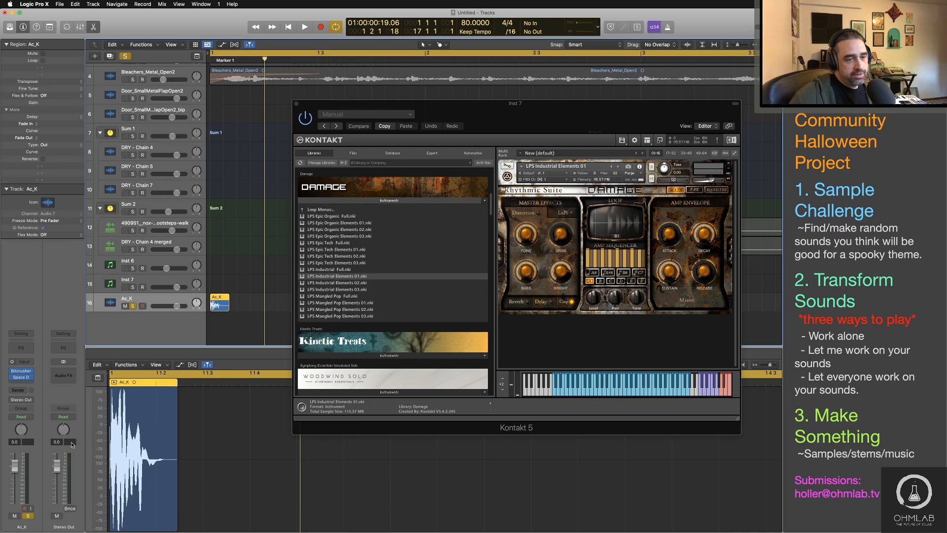
# Step: Load LPS Industrial Full into the Inst 7 Kontakt and remove both industrial loop instruments from the rack
pyautogui.click(328, 210)
pyautogui.click(328, 217)
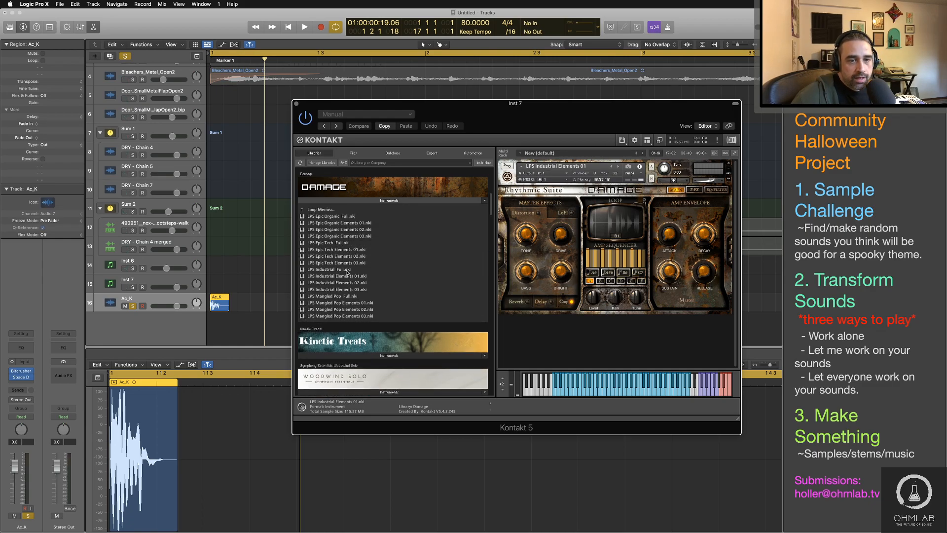
pyautogui.doubleClick(347, 270)
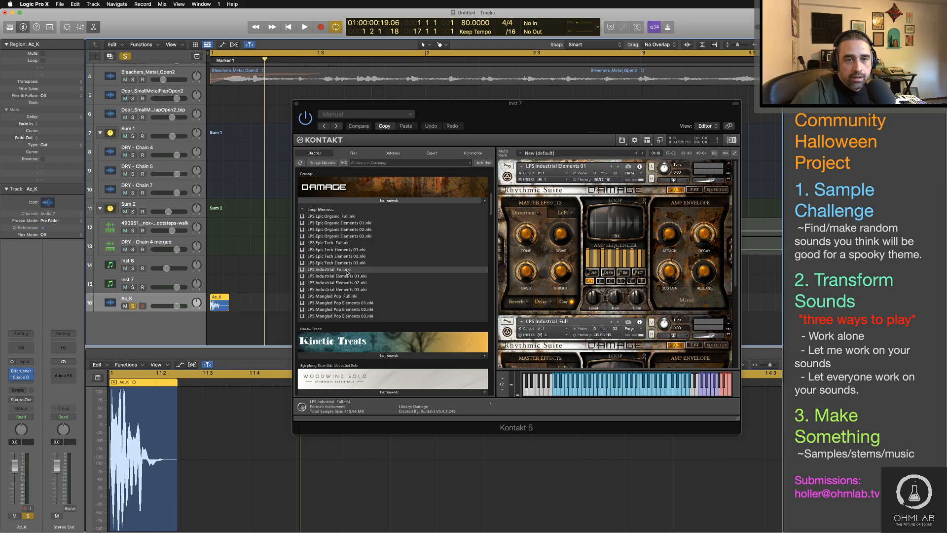
pyautogui.click(729, 165)
pyautogui.click(729, 165)
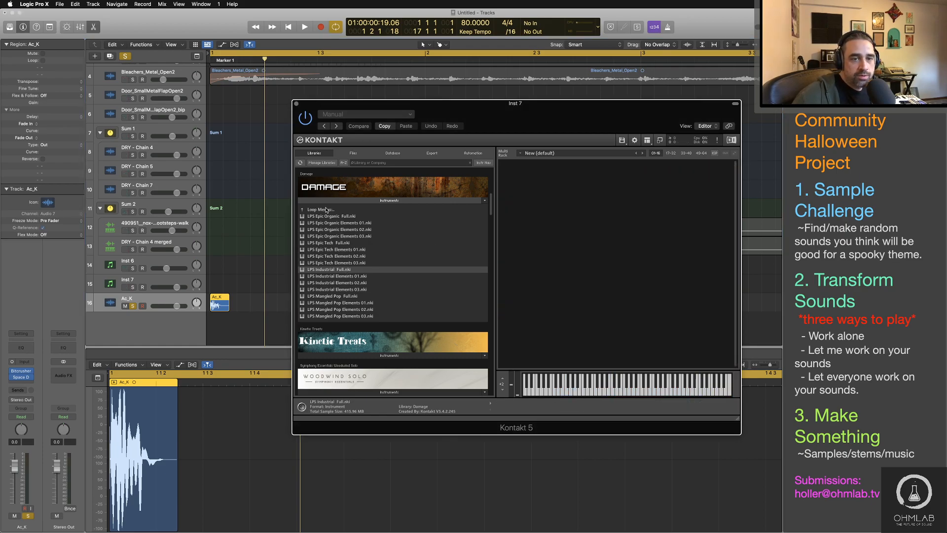
# Step: Load PERC Metal Menu 1 into Kontakt from the Metals folder of Damage's Percussive Kits
pyautogui.click(326, 210)
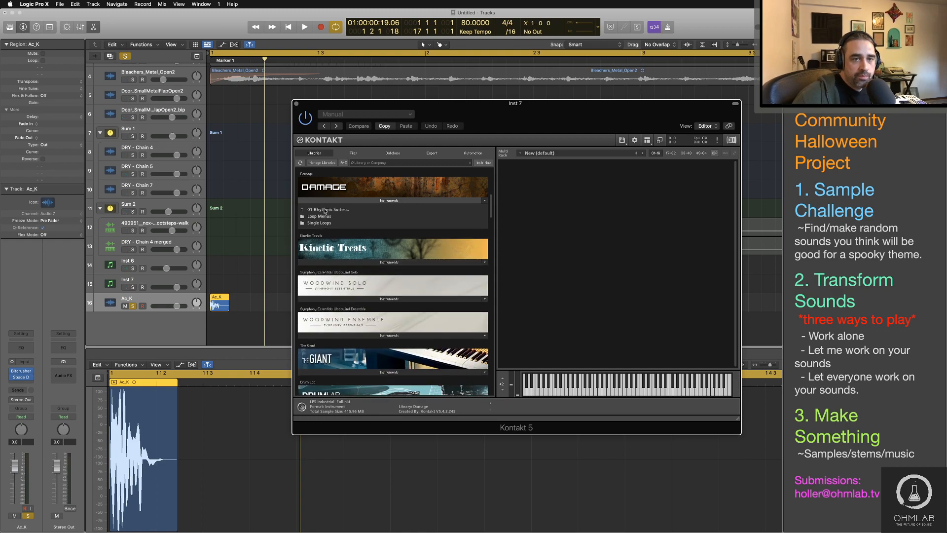
pyautogui.click(325, 209)
pyautogui.click(325, 216)
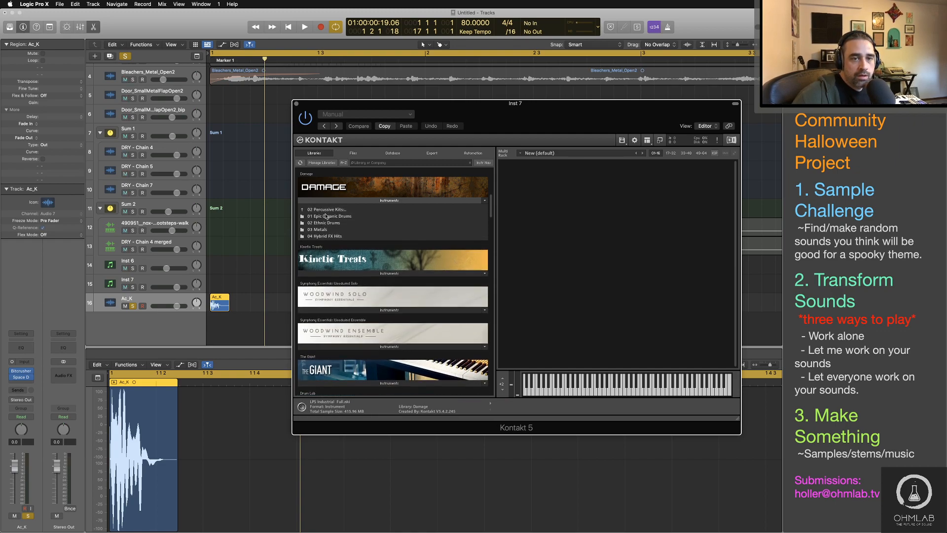
pyautogui.click(322, 230)
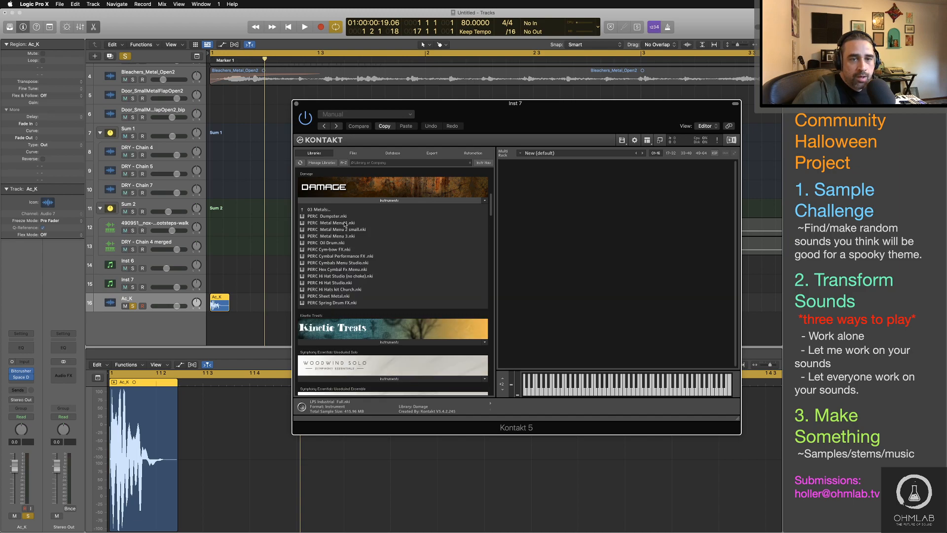
pyautogui.moveTo(343, 224); pyautogui.dragTo(565, 225)
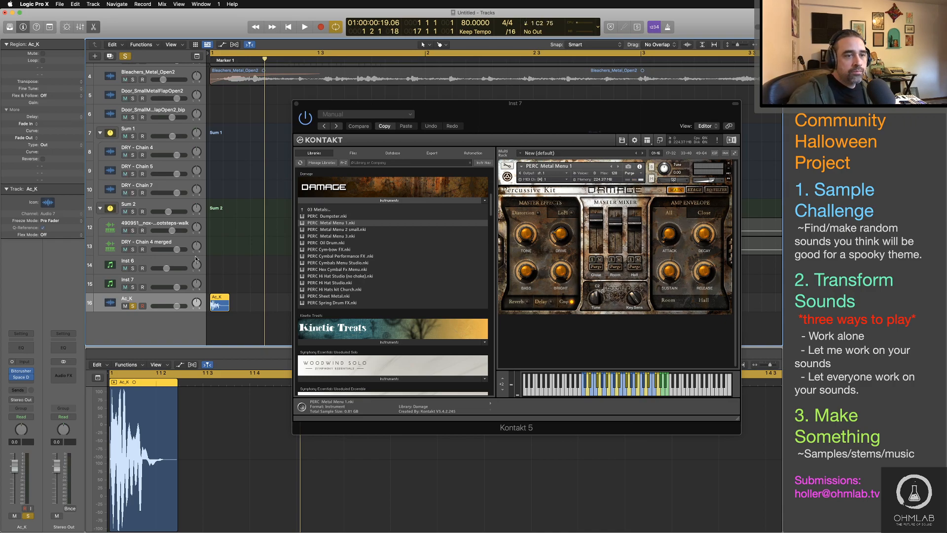
# Step: Select the Inst 7 track, solo it in place of Ac_K and shift the Kontakt window aside
pyautogui.click(143, 292)
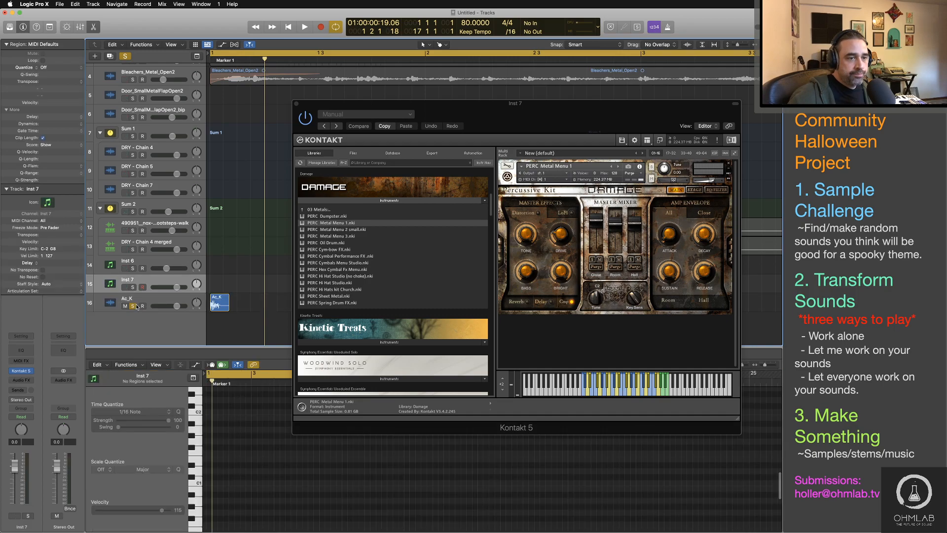
pyautogui.click(133, 288)
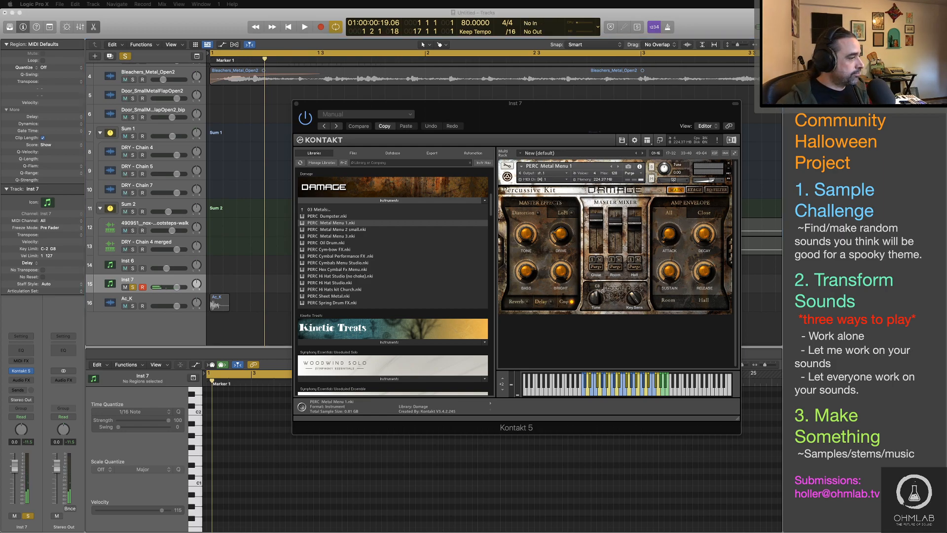
pyautogui.moveTo(563, 101); pyautogui.dragTo(596, 95)
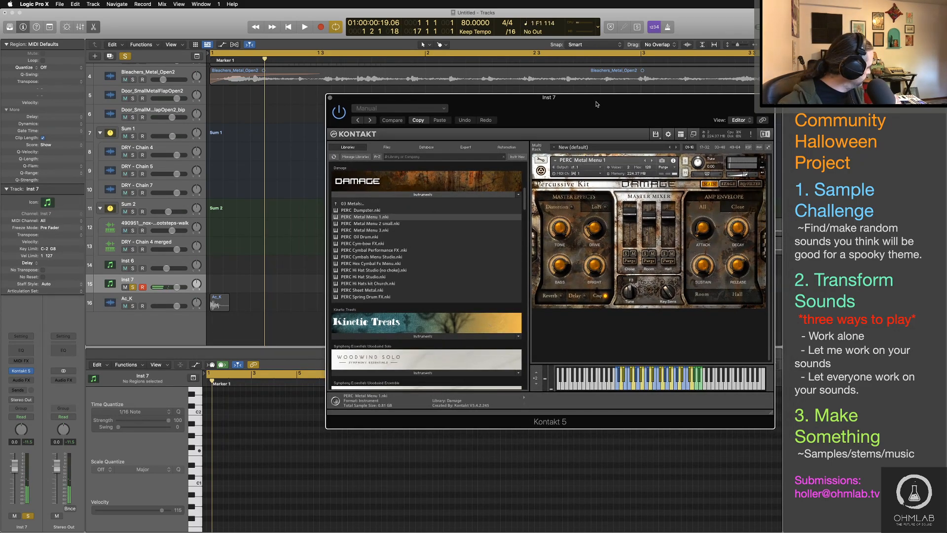
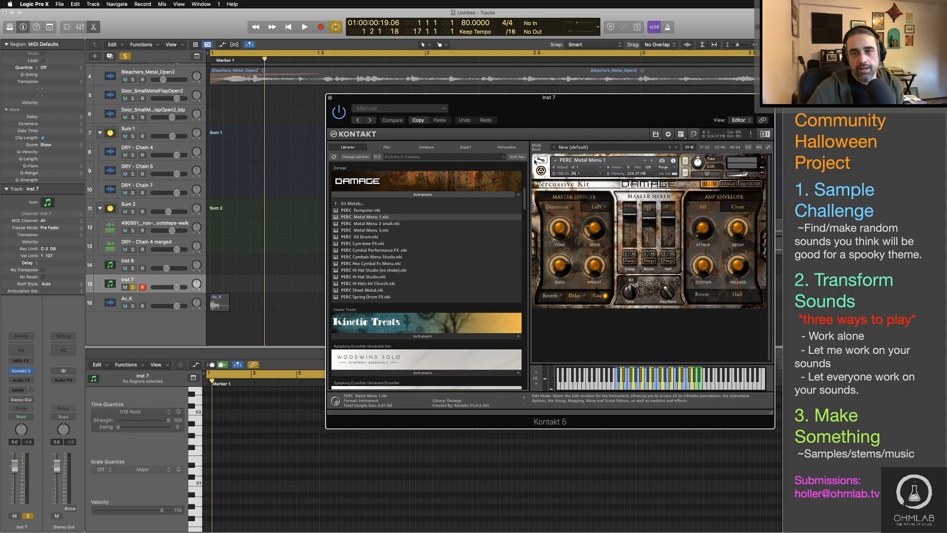
# Step: Open PERC Metal Menu 1 in Kontakt's instrument edit mode and examine its sample's name and path in the Wave Editor
pyautogui.click(541, 159)
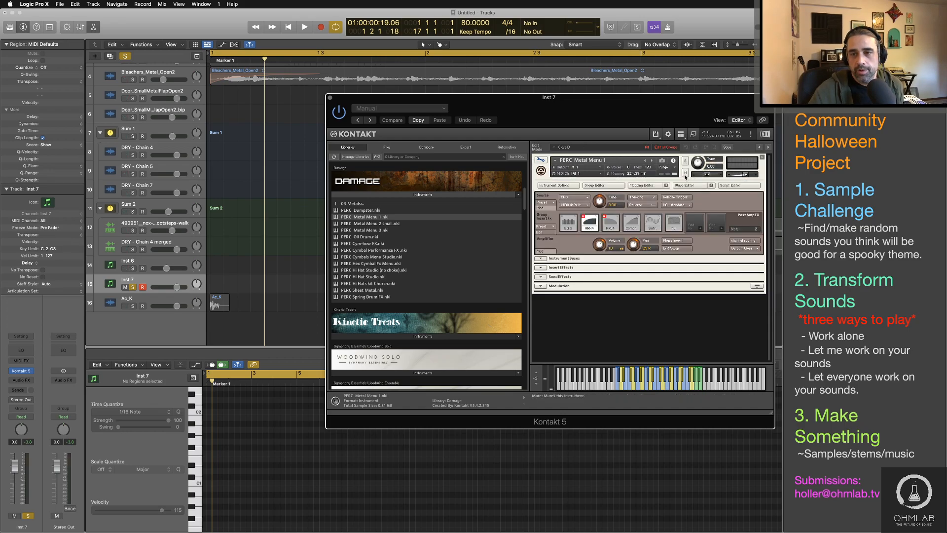
pyautogui.click(685, 185)
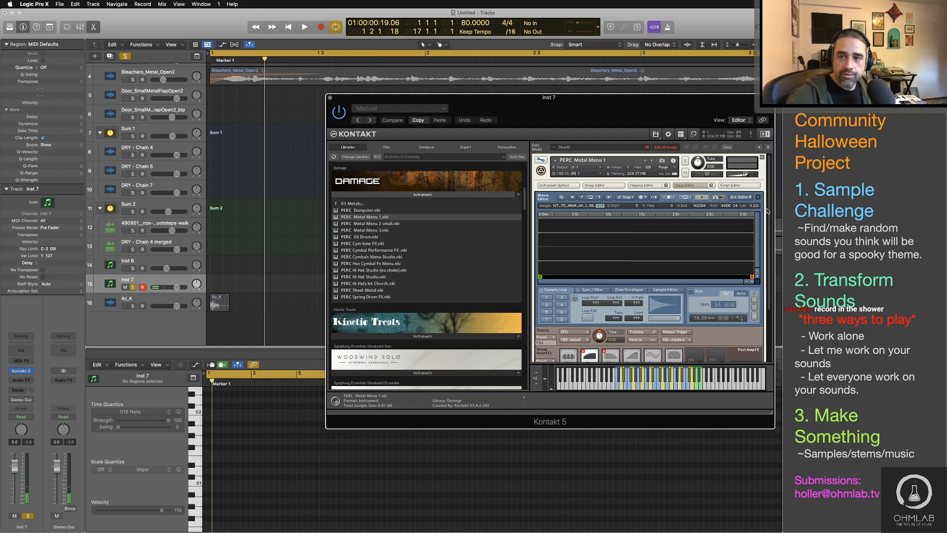
pyautogui.scroll(-3, 766, 211)
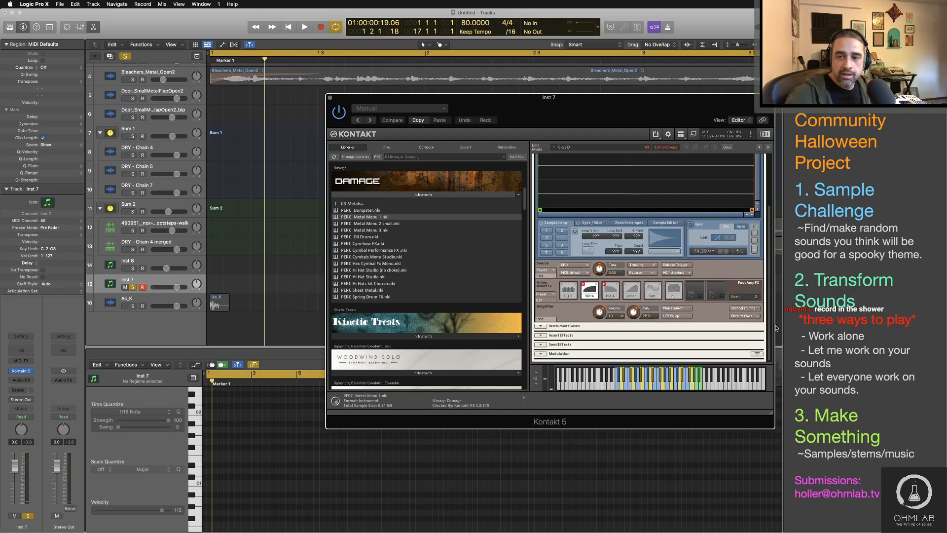
pyautogui.moveTo(776, 328); pyautogui.dragTo(784, 163)
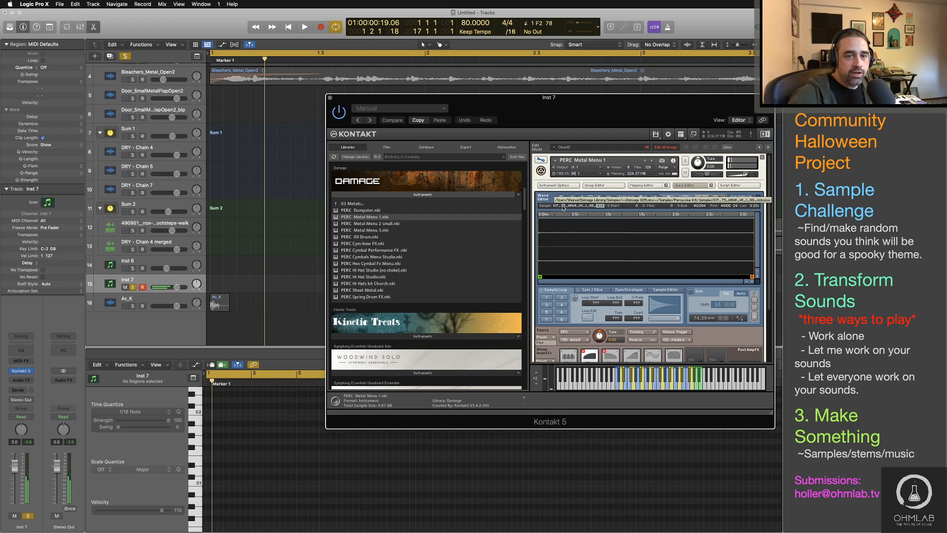
# Step: Replace PERC Metal Menu 1 with PERC Oil Drum and audition it, followed by PERC Sheet Metal
pyautogui.press('Down')
pyautogui.press('Down')
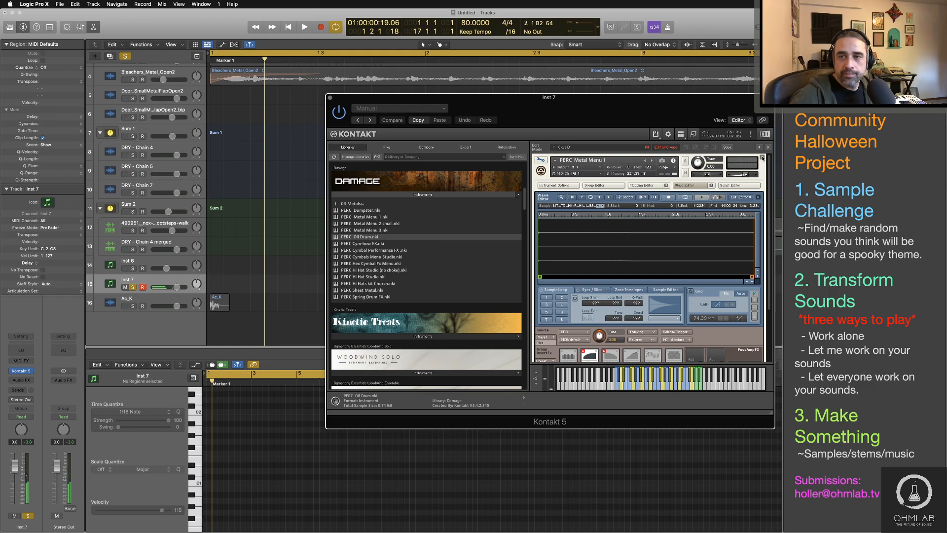
pyautogui.click(762, 157)
pyautogui.moveTo(436, 236); pyautogui.dragTo(616, 204)
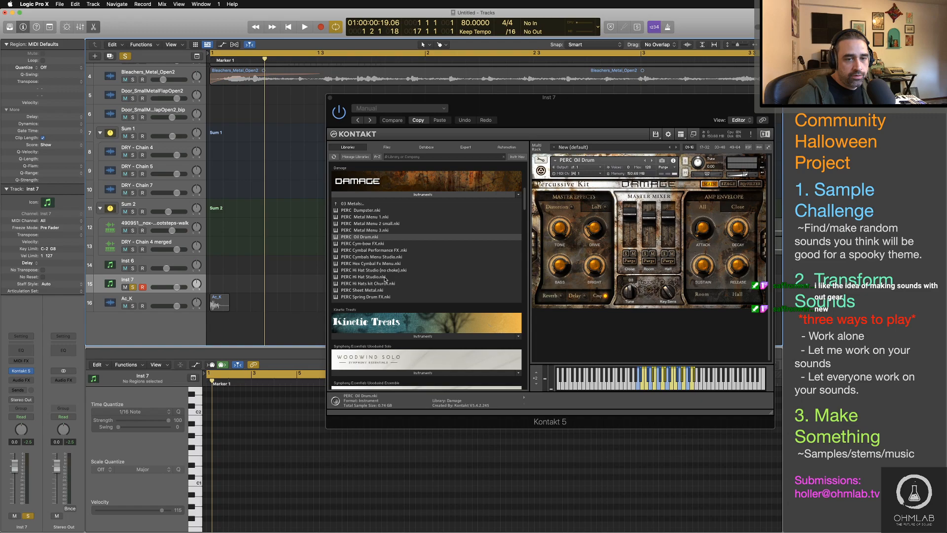
pyautogui.doubleClick(365, 290)
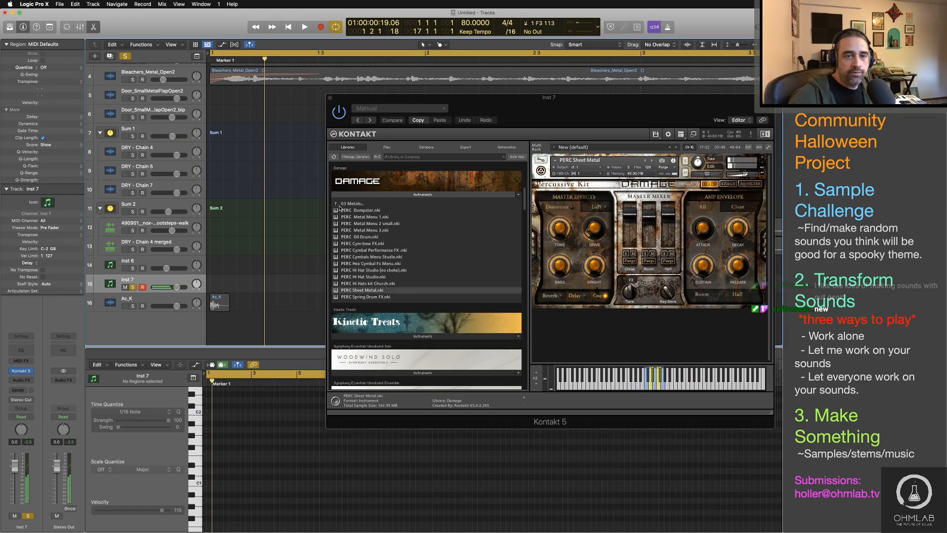
# Step: Load PERC Bad A Krunch Kit from Damage's 05 Damage Kits folder in place of PERC Sheet Metal
pyautogui.click(339, 204)
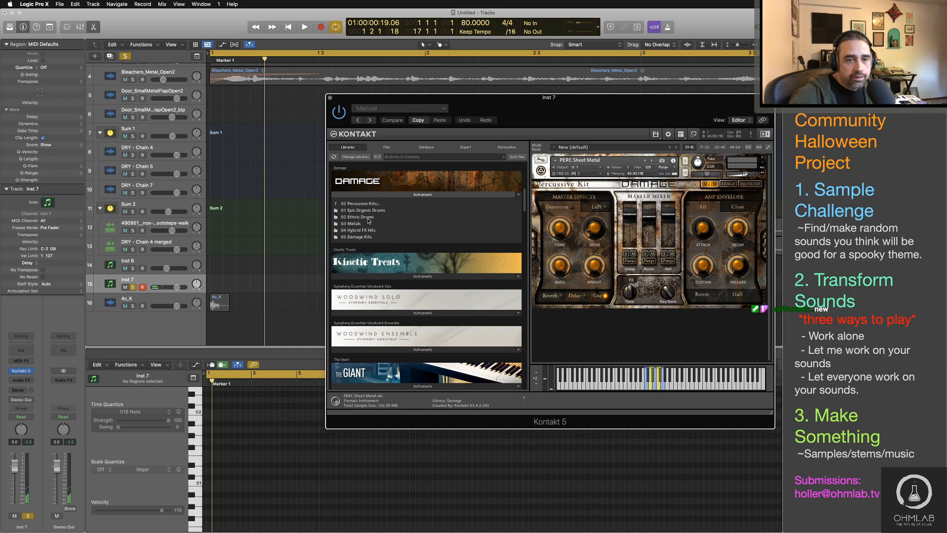
pyautogui.click(369, 237)
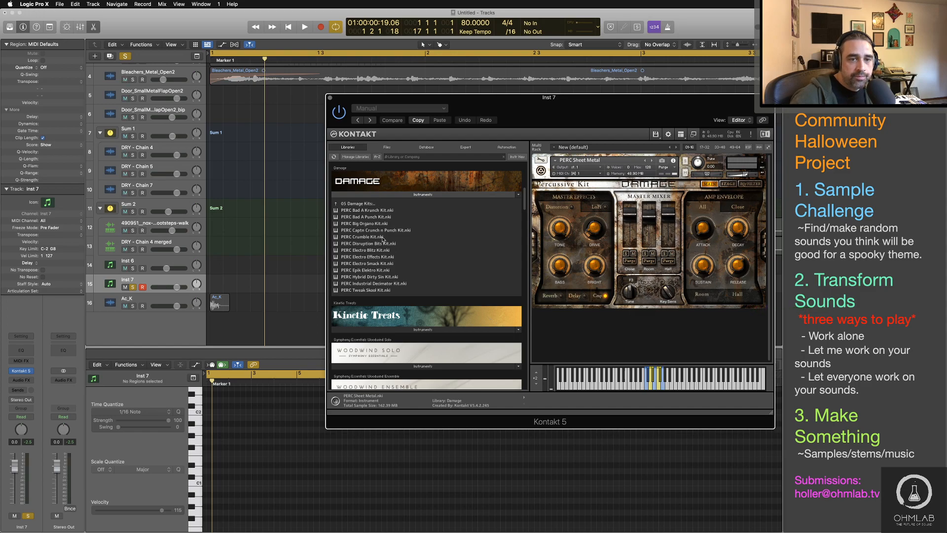
pyautogui.doubleClick(374, 210)
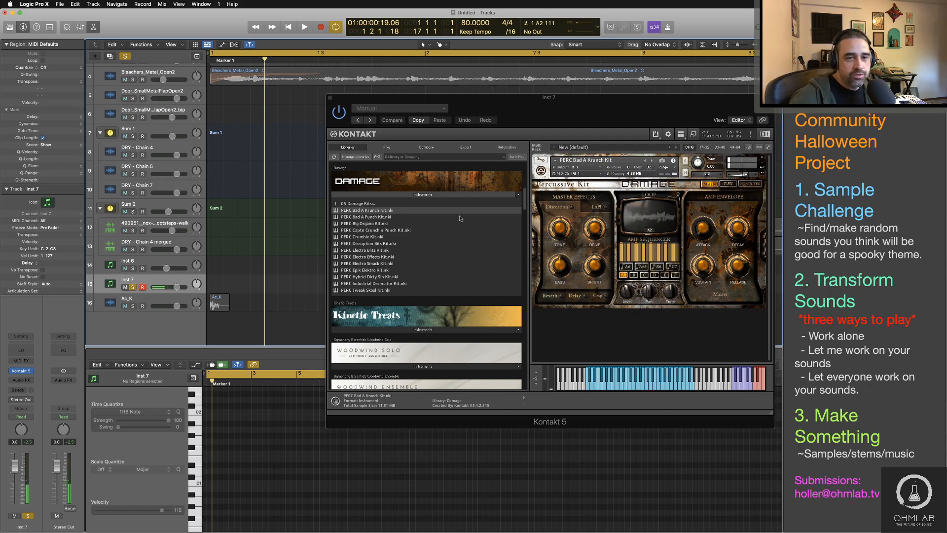
# Step: Load PERC Damage Hits MW from the 04 Hybrid FX Hits folder and show its sample in the Wave Editor
pyautogui.click(357, 205)
pyautogui.scroll(-3, 378, 230)
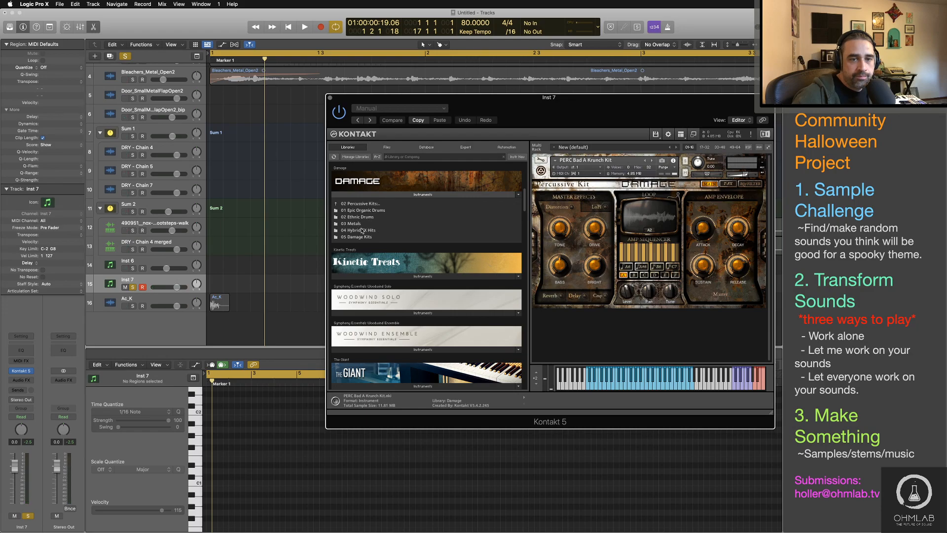
pyautogui.click(362, 231)
pyautogui.doubleClick(367, 210)
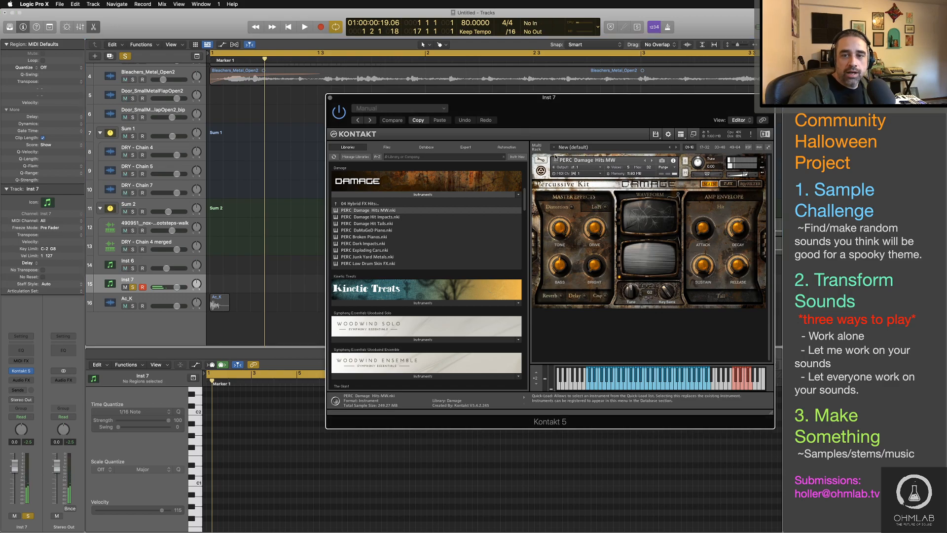
pyautogui.click(540, 159)
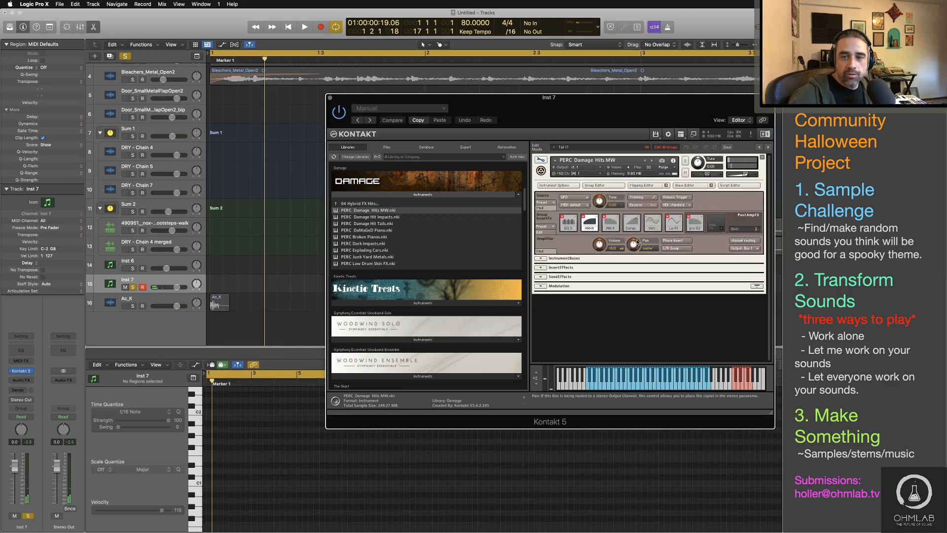
pyautogui.click(691, 185)
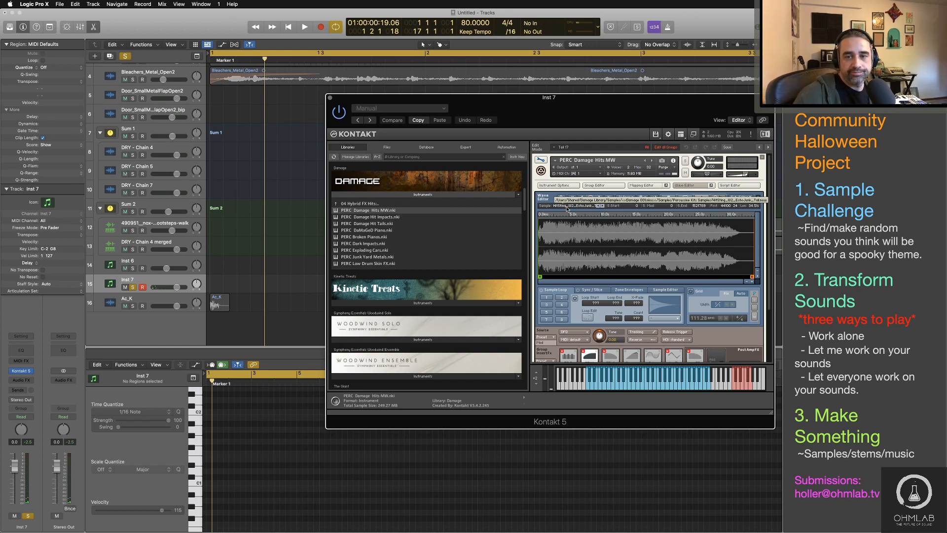
# Step: Switch to Finder, browse to the Damage Library folder under Macintosh HD > Users > Shared, and widen and reposition the window
pyautogui.press('super+Tab')
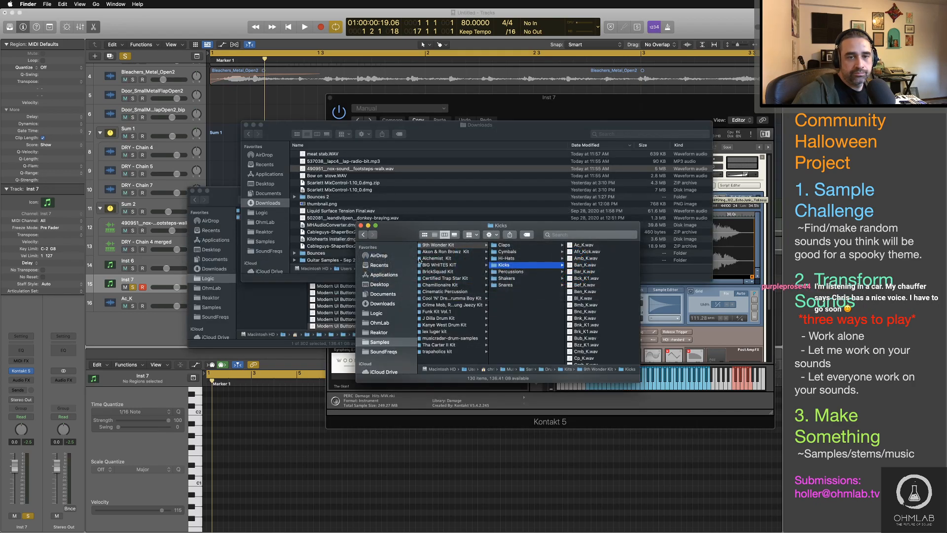
pyautogui.hscroll(-5, 487, 294)
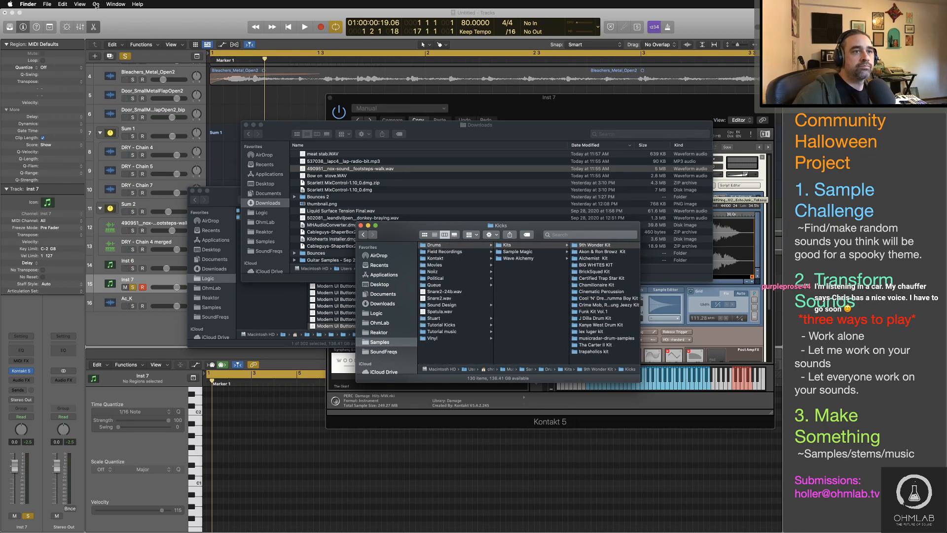
pyautogui.press('shift+super+c')
pyautogui.click(455, 246)
pyautogui.click(530, 266)
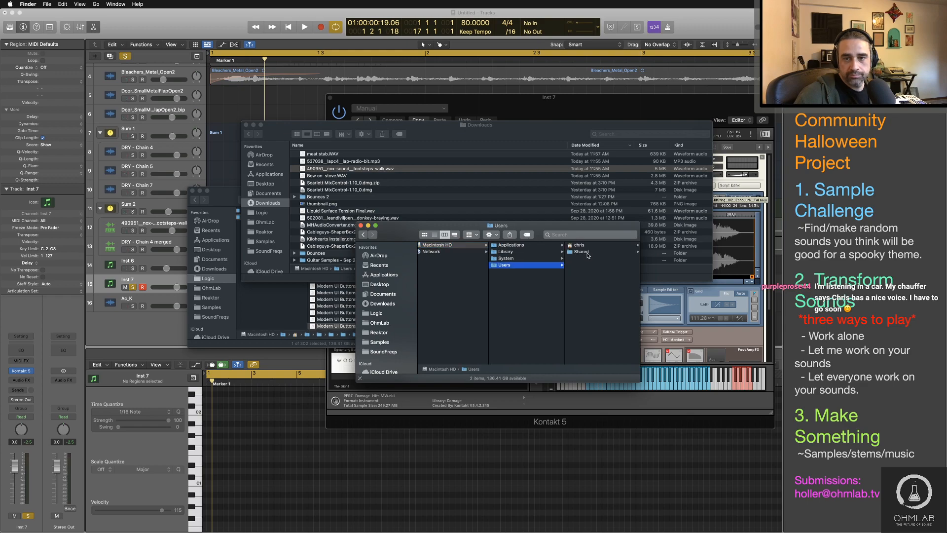
pyautogui.click(587, 253)
pyautogui.scroll(-5, 605, 303)
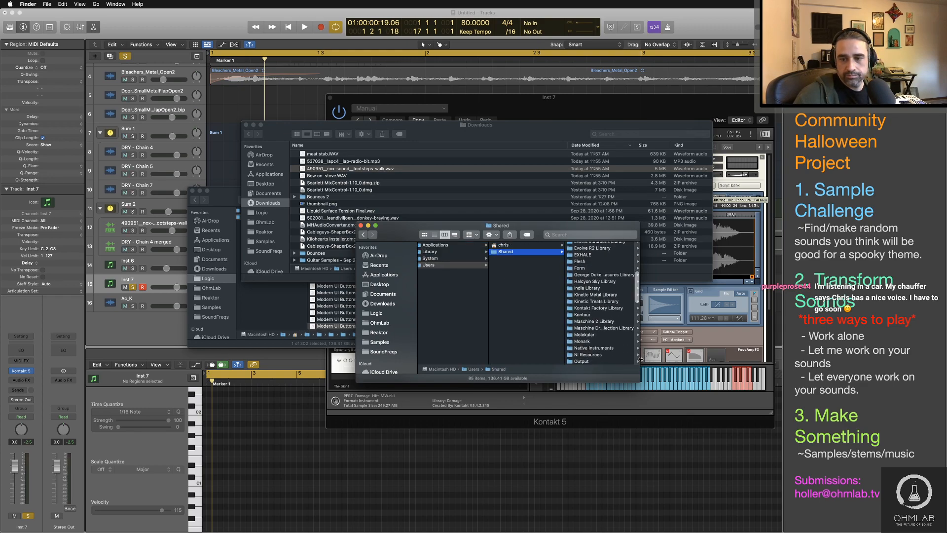
pyautogui.moveTo(640, 359); pyautogui.dragTo(782, 359)
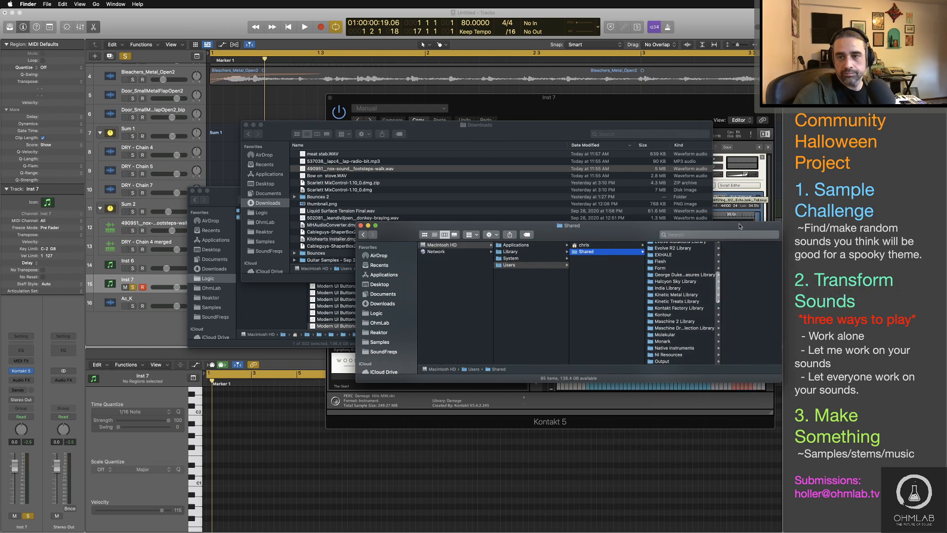
pyautogui.moveTo(740, 226); pyautogui.dragTo(588, 198)
pyautogui.scroll(5, 541, 274)
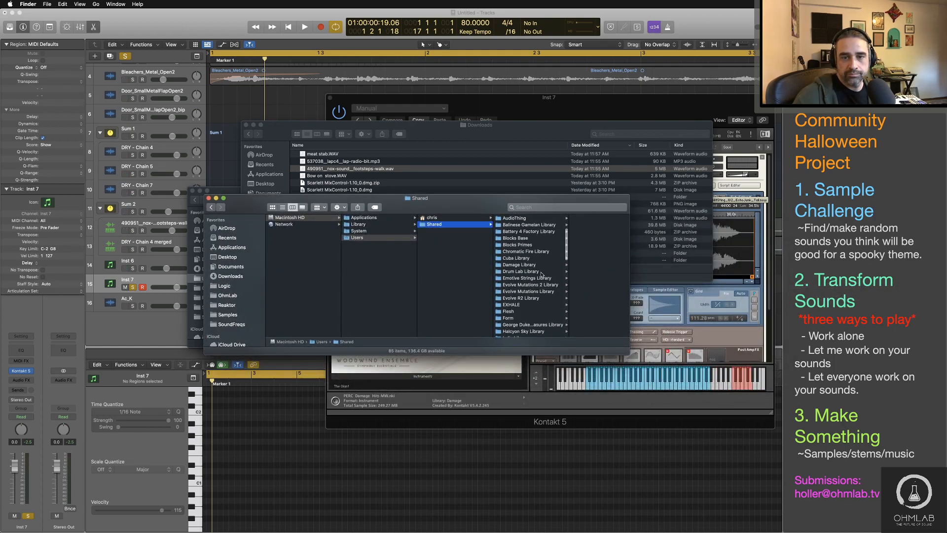
pyautogui.click(537, 265)
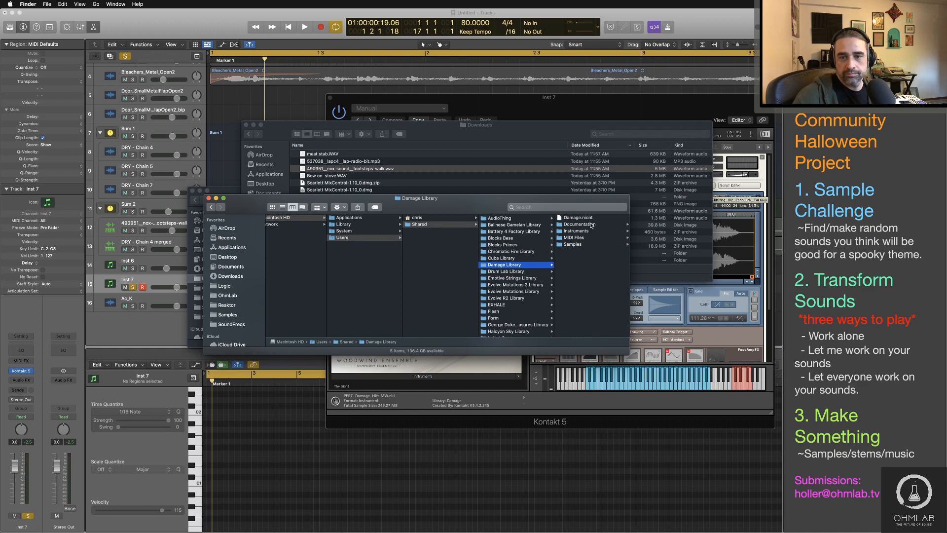
# Step: Compare the sample path in Kontakt with Finder, browse Instruments > 02 Percussive Kits > 05 Damage Kits, and check PERC Bad A Krunch Kit.nki's file options
pyautogui.press('super+Tab')
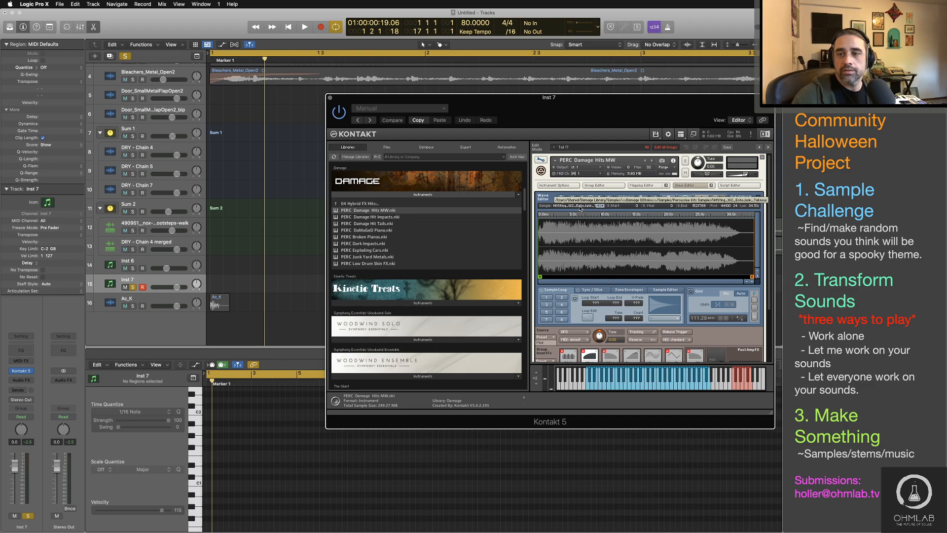
pyautogui.press('super+Tab')
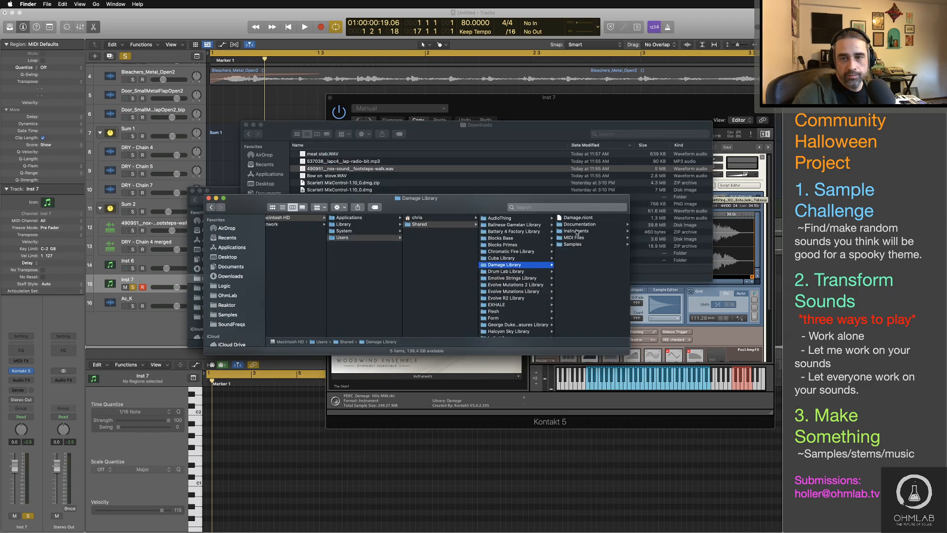
pyautogui.click(576, 231)
pyautogui.click(582, 224)
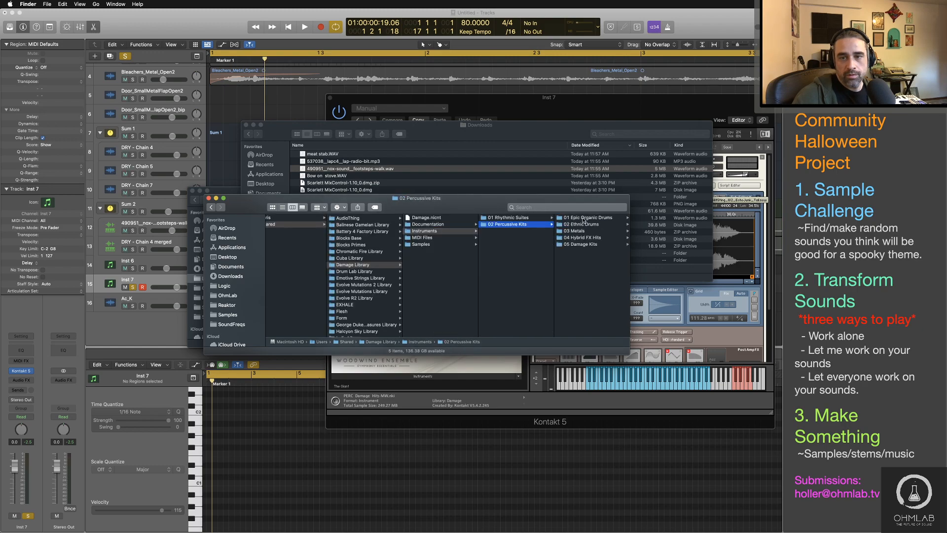
pyautogui.click(581, 244)
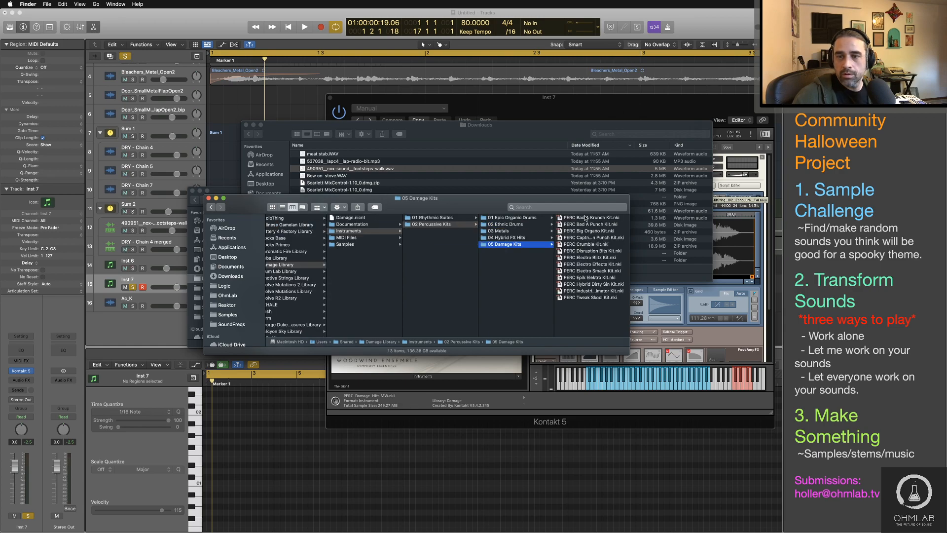
pyautogui.press('super+Tab')
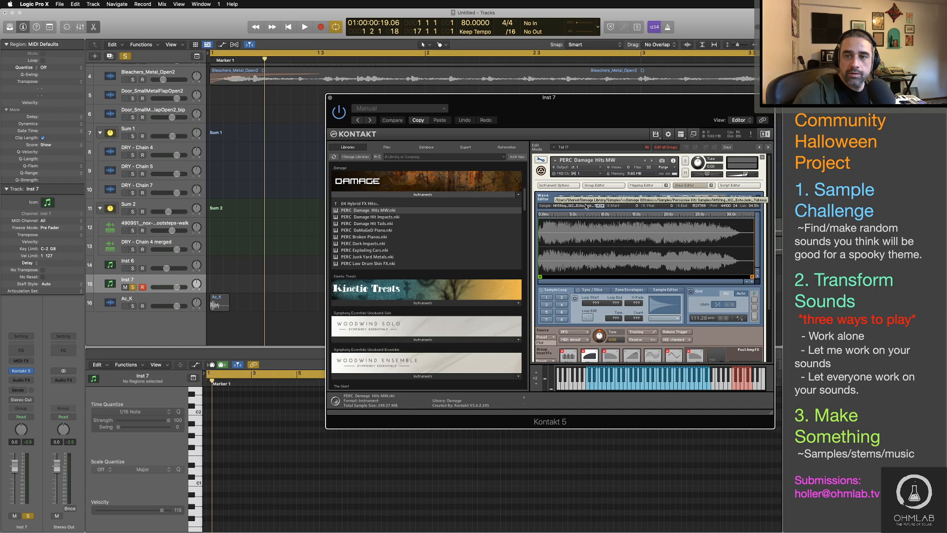
pyautogui.press('super+Tab')
pyautogui.rightClick(586, 221)
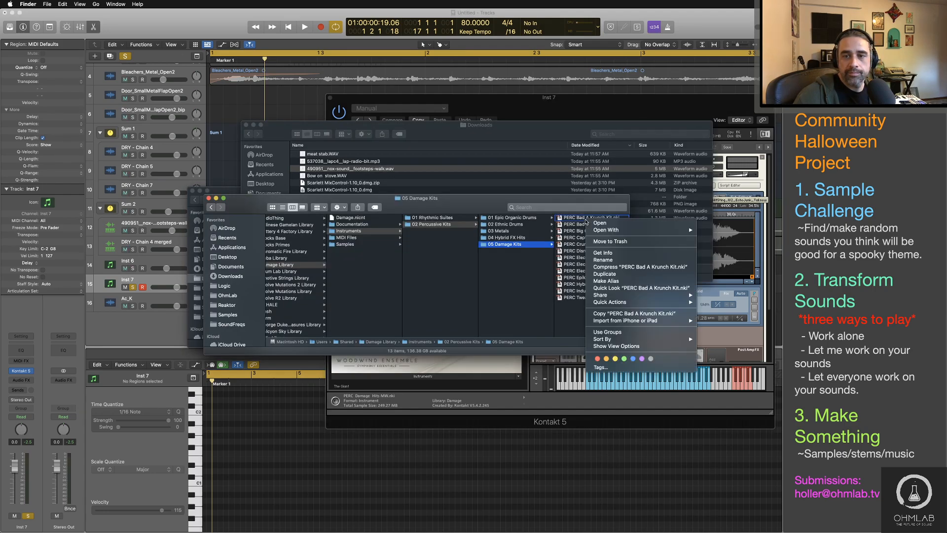
pyautogui.click(545, 269)
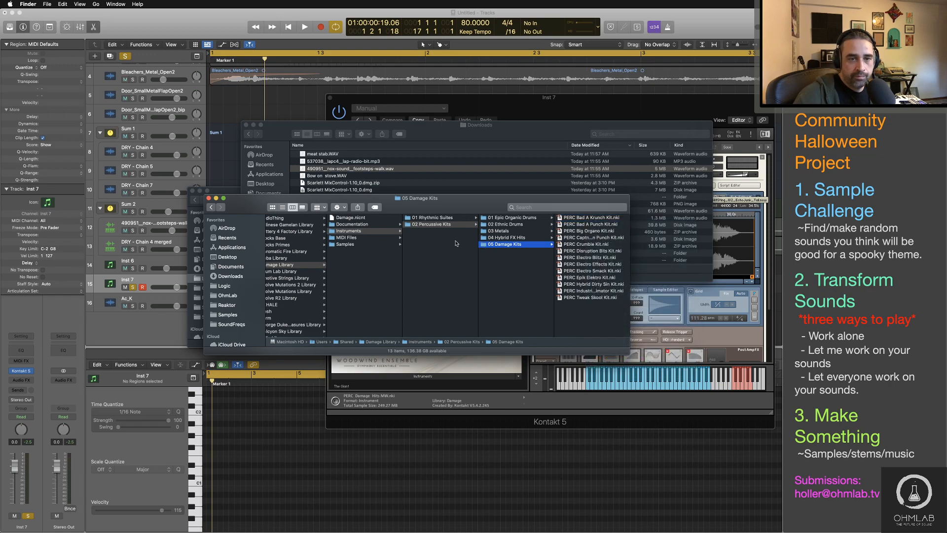
# Step: Inspect Damage 001.nkc and Damage 001.nkx in the library's Samples folder, and return to the Inst 7 Kontakt window
pyautogui.click(351, 244)
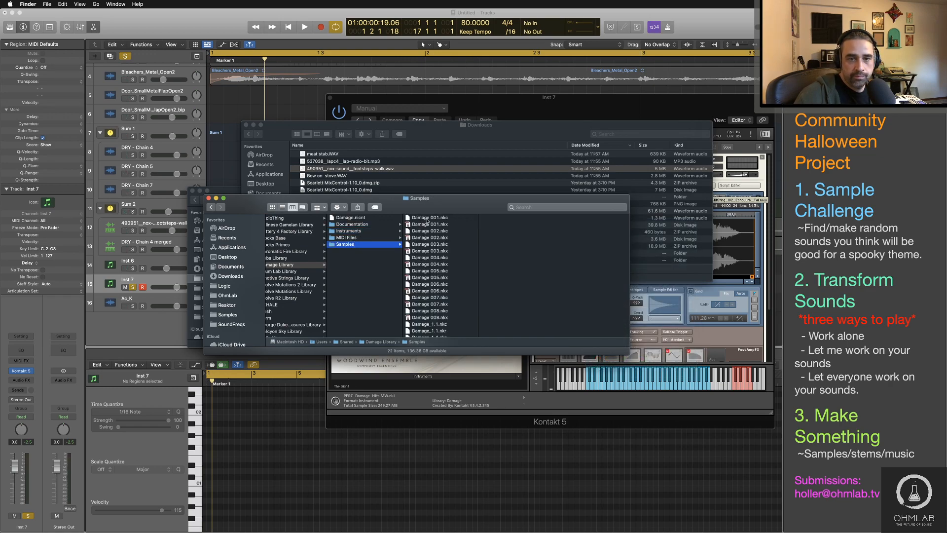
pyautogui.click(427, 218)
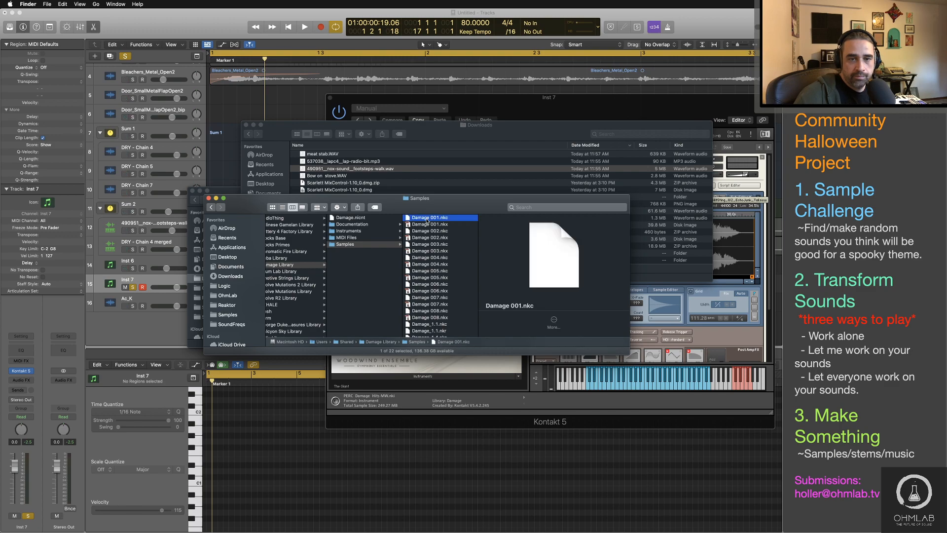
pyautogui.click(427, 224)
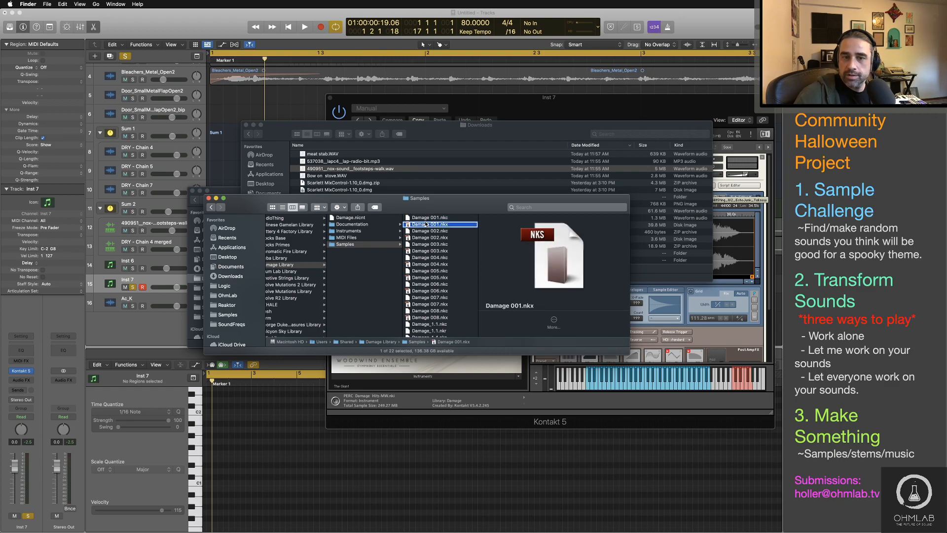
pyautogui.rightClick(426, 224)
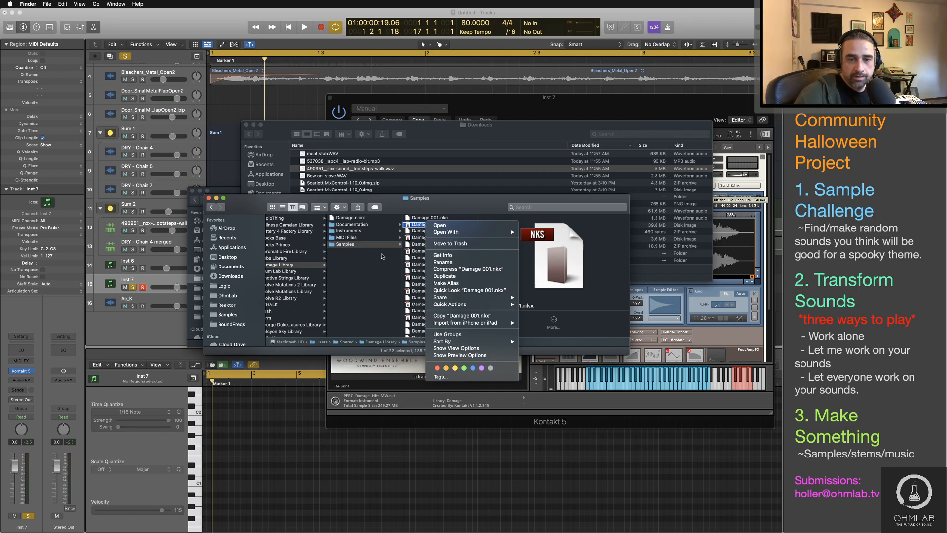
pyautogui.click(421, 229)
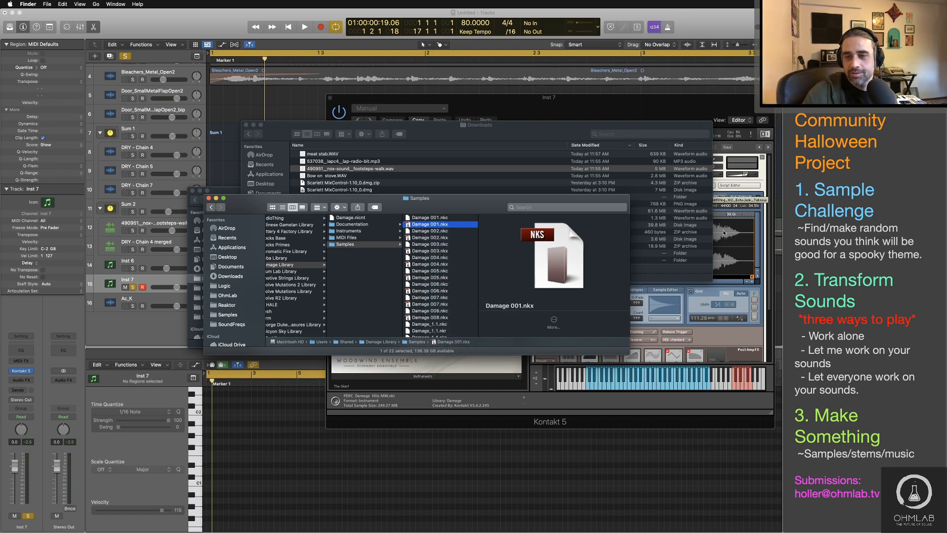
pyautogui.click(698, 116)
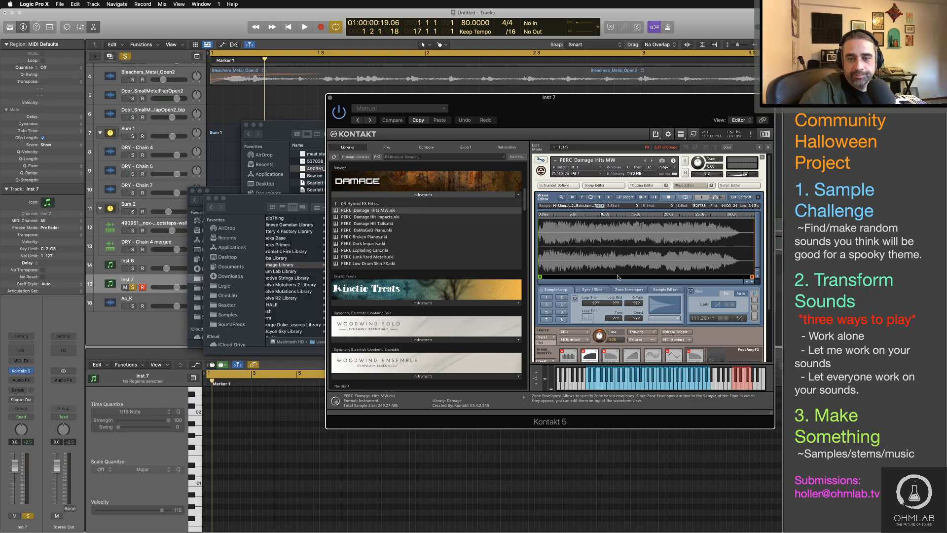
pyautogui.moveTo(769, 272); pyautogui.dragTo(777, 200)
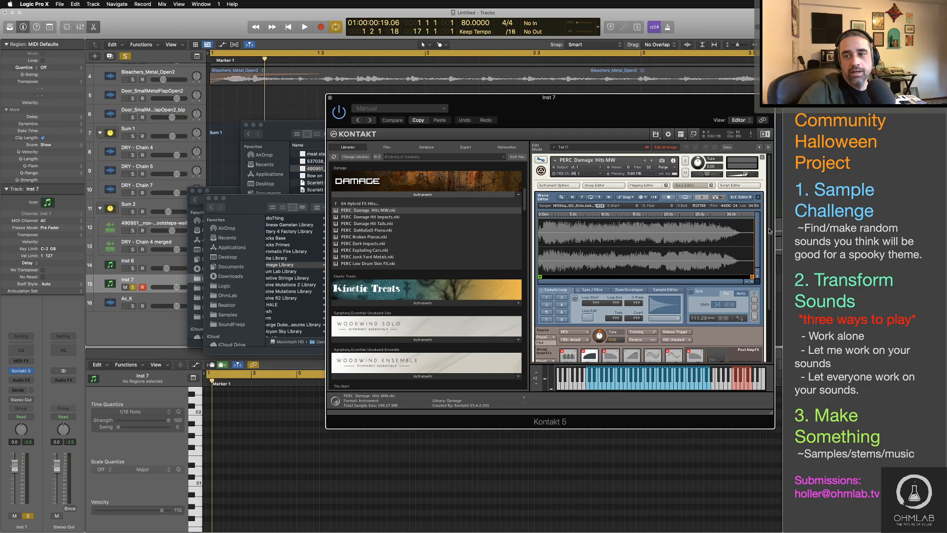
# Step: Look through the edit view of PERC Damage Hits MW and expand its Instrument Buses, Insert Effects and Send Effects sections
pyautogui.moveTo(771, 235); pyautogui.dragTo(768, 257)
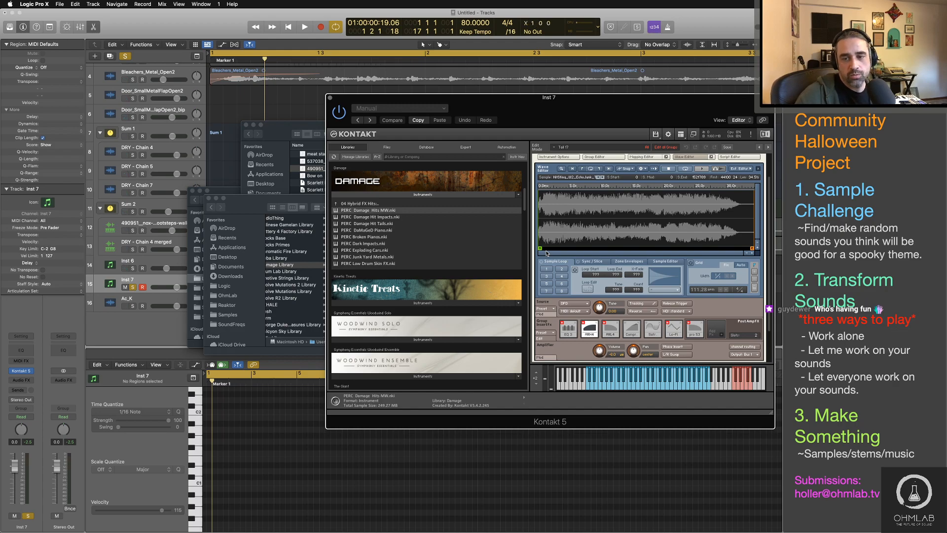
pyautogui.scroll(-3, 723, 304)
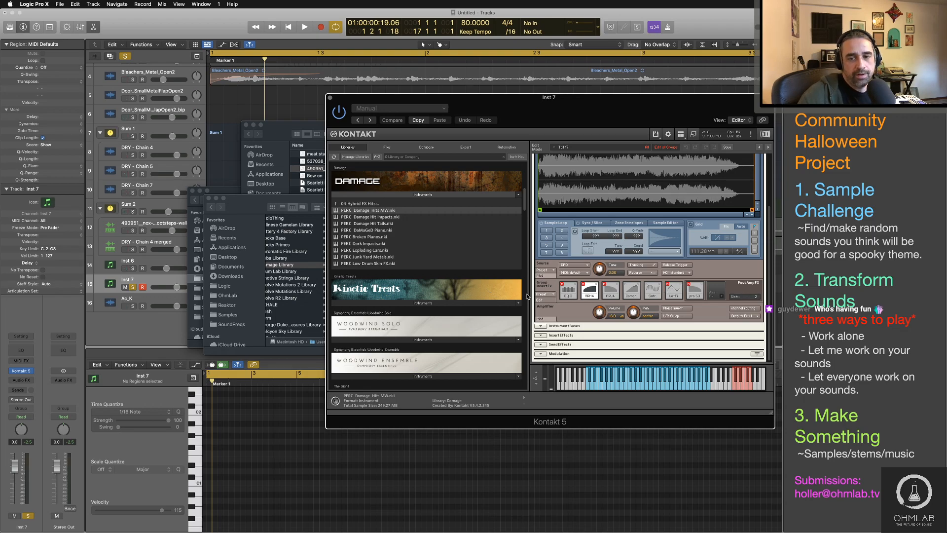
pyautogui.click(542, 326)
pyautogui.scroll(-3, 711, 329)
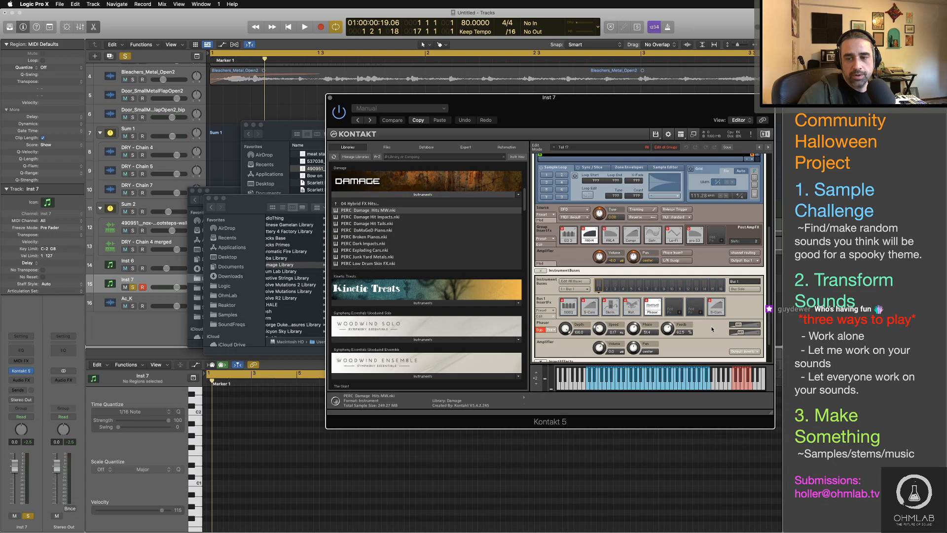
pyautogui.scroll(-4, 712, 329)
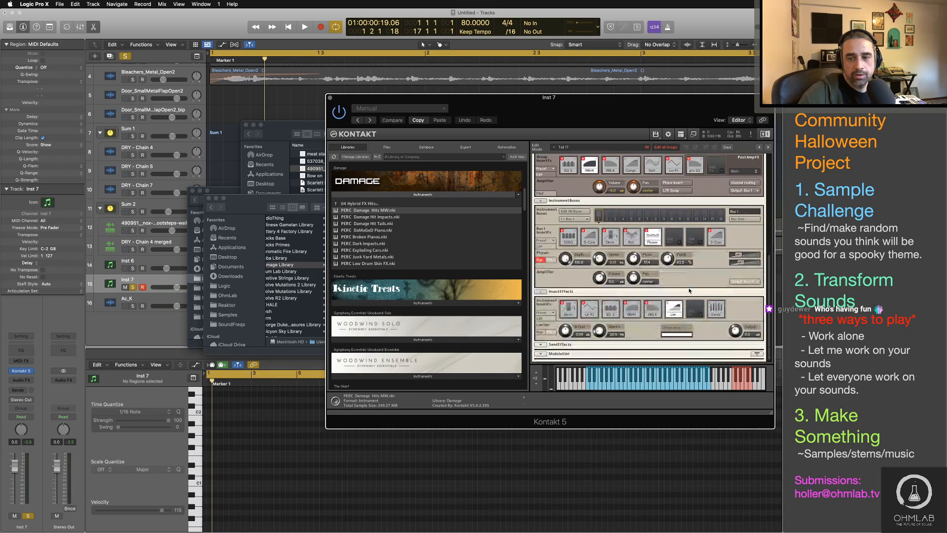
pyautogui.click(624, 345)
pyautogui.scroll(-1, 691, 316)
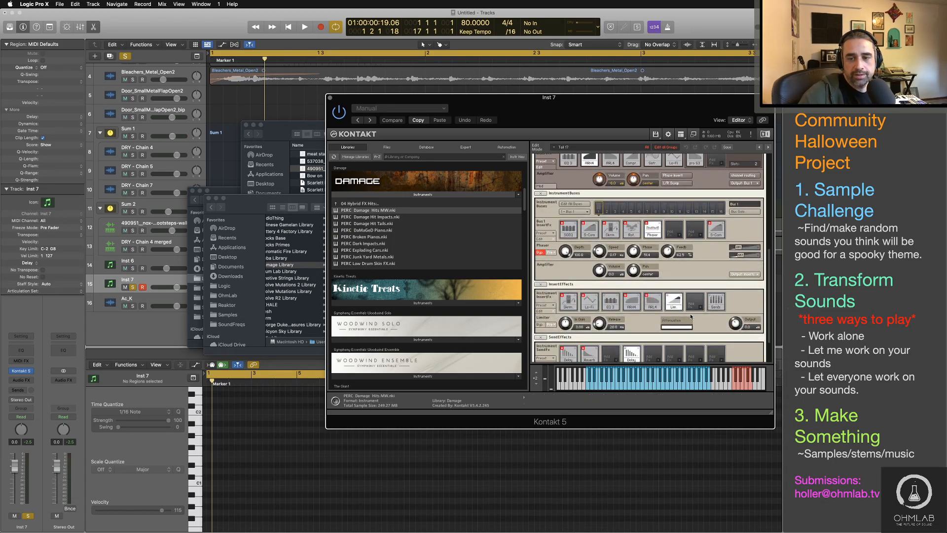
pyautogui.scroll(8, 691, 316)
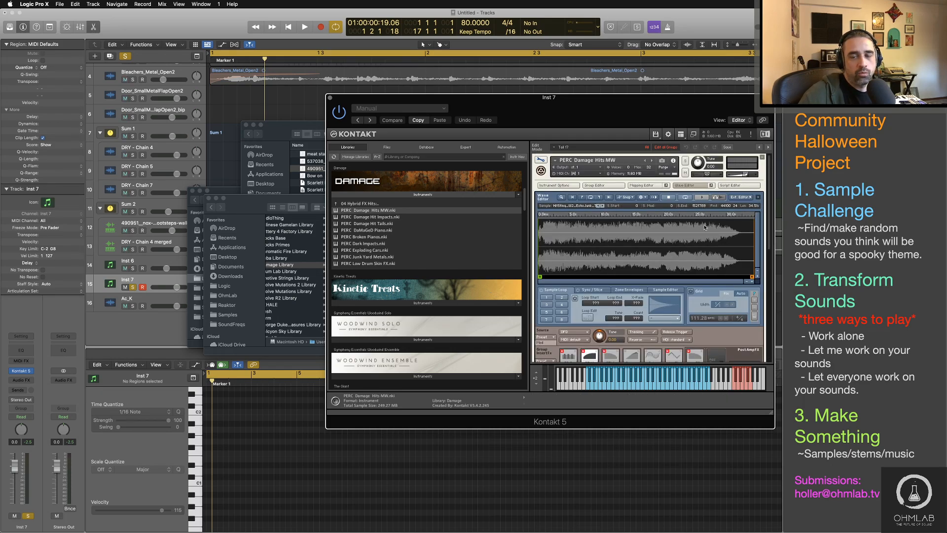
# Step: Check the Script Editor of PERC Damage Hits MW and hide it, returning to the instrument's main Percussive Kit interface
pyautogui.click(738, 185)
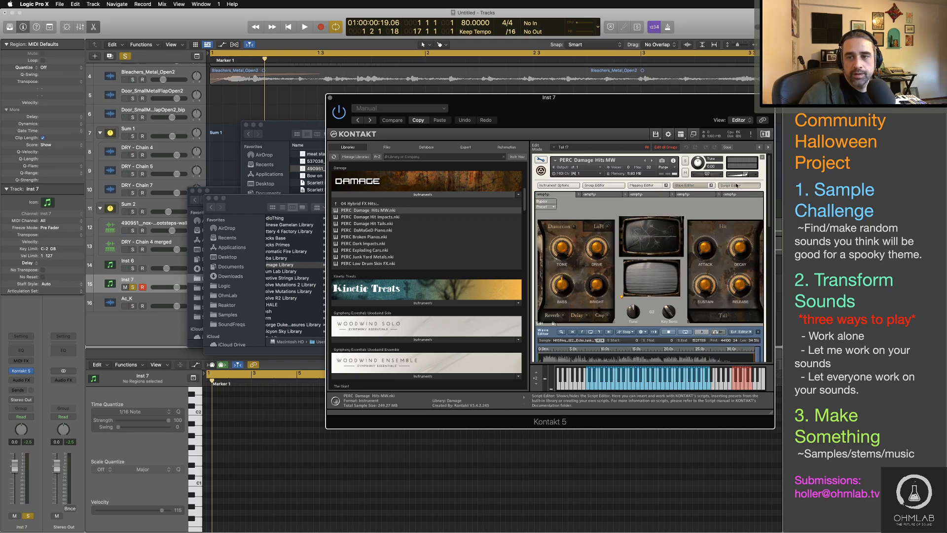
pyautogui.click(736, 186)
pyautogui.click(736, 185)
pyautogui.click(541, 159)
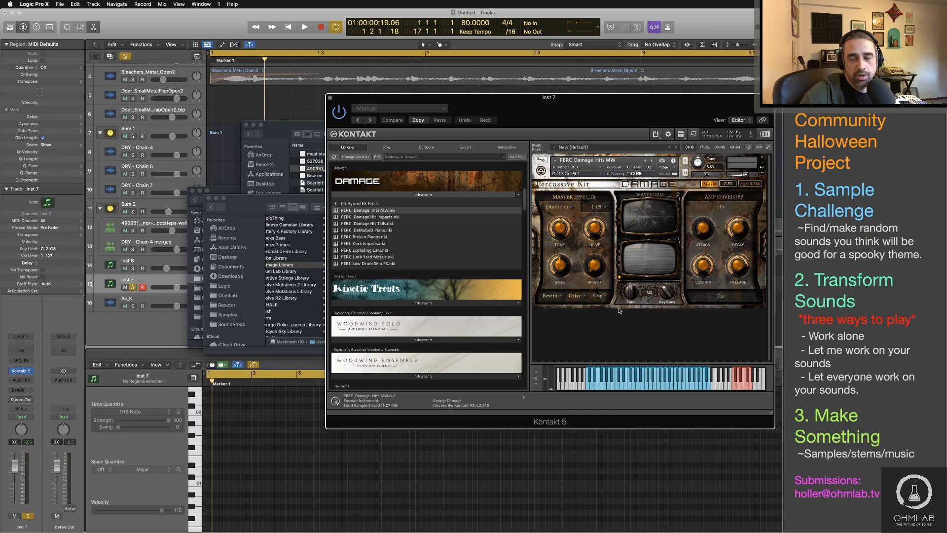
pyautogui.click(541, 159)
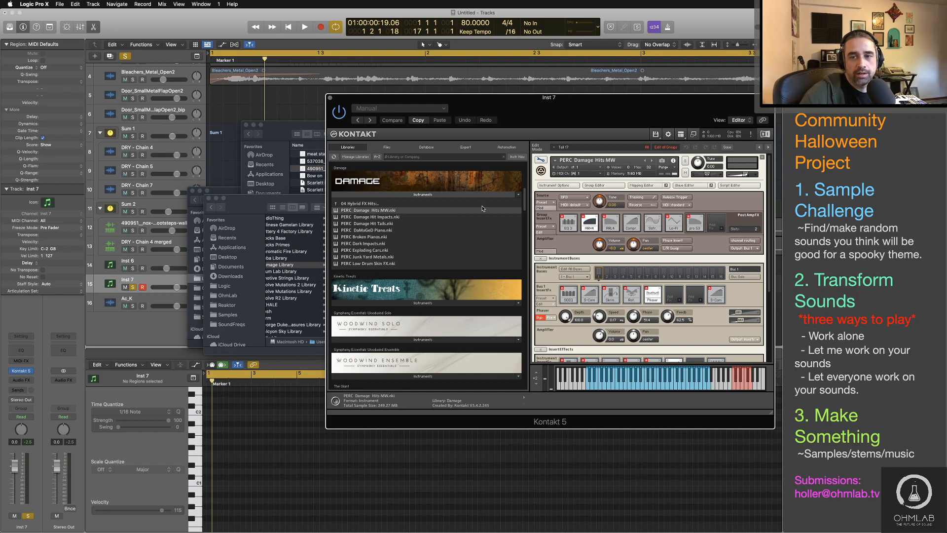
pyautogui.click(540, 159)
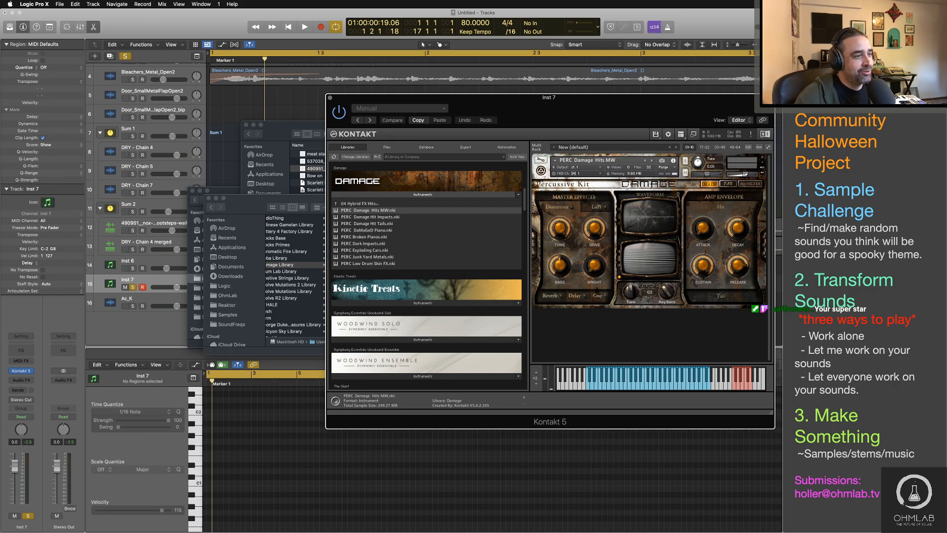
# Step: Return from Finder to Logic Pro, reposition the Inst 7 Kontakt window over the tracks, and reopen the instrument's edit view
pyautogui.press('super+Tab')
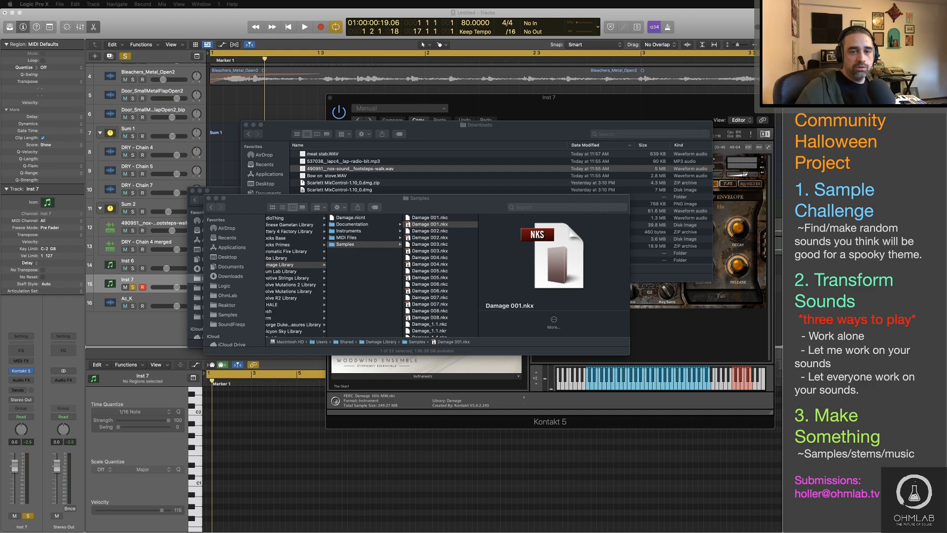
pyautogui.press('super+Tab')
pyautogui.press('super+Tab')
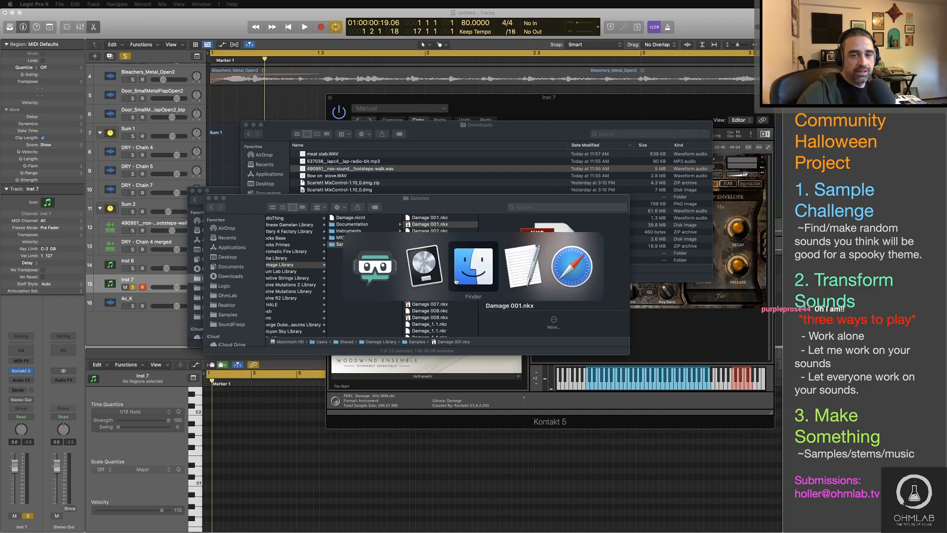
pyautogui.click(424, 267)
pyautogui.moveTo(428, 117)
pyautogui.mouseDown()
pyautogui.moveTo(271, 100)
pyautogui.moveTo(424, 125)
pyautogui.mouseUp()
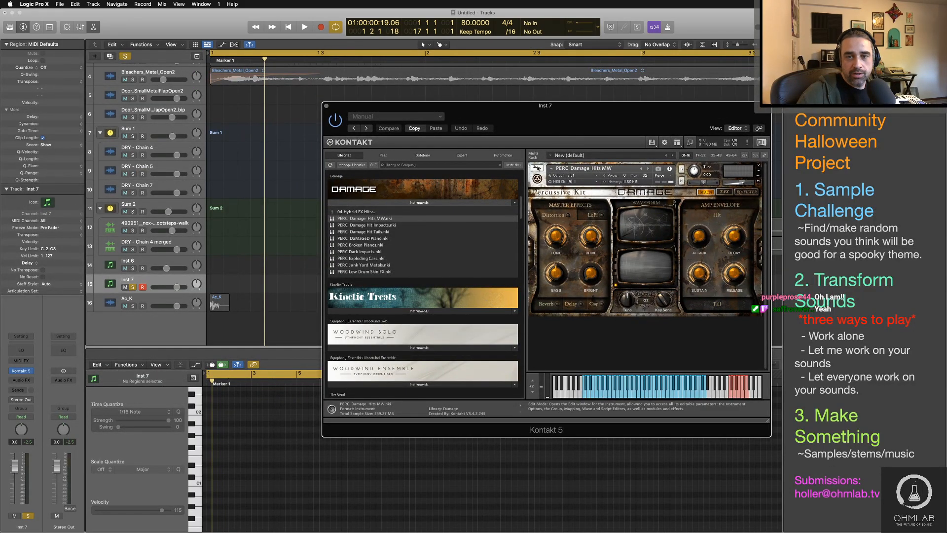
pyautogui.click(537, 169)
pyautogui.moveTo(632, 117); pyautogui.dragTo(575, 86)
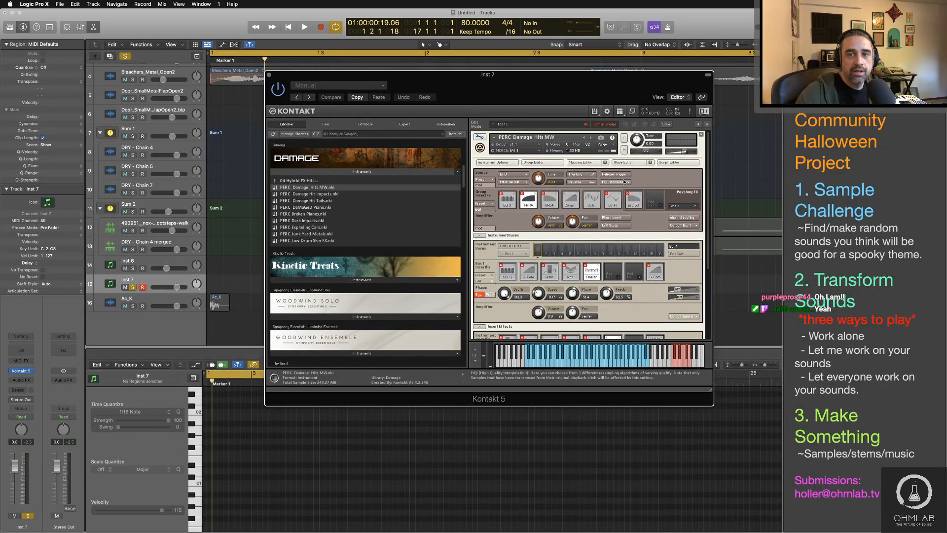
# Step: Show the Mapping Editor and select individual zones across the keyboard to examine which samples they hold
pyautogui.click(594, 163)
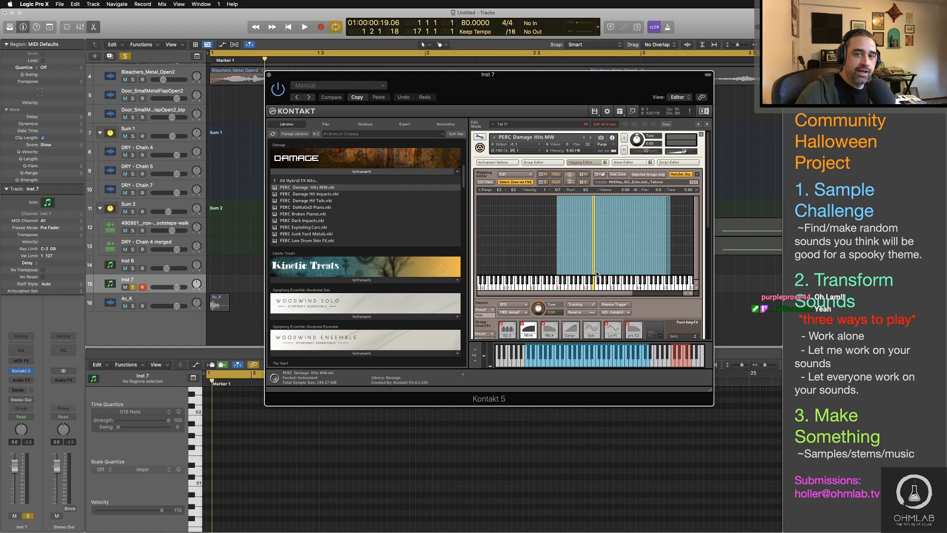
pyautogui.click(573, 269)
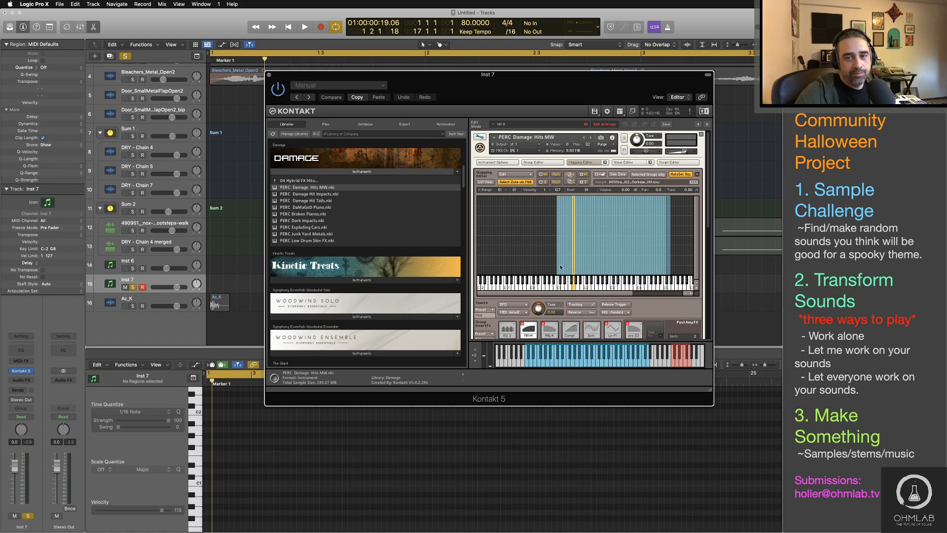
pyautogui.click(558, 268)
pyautogui.click(563, 267)
pyautogui.click(567, 267)
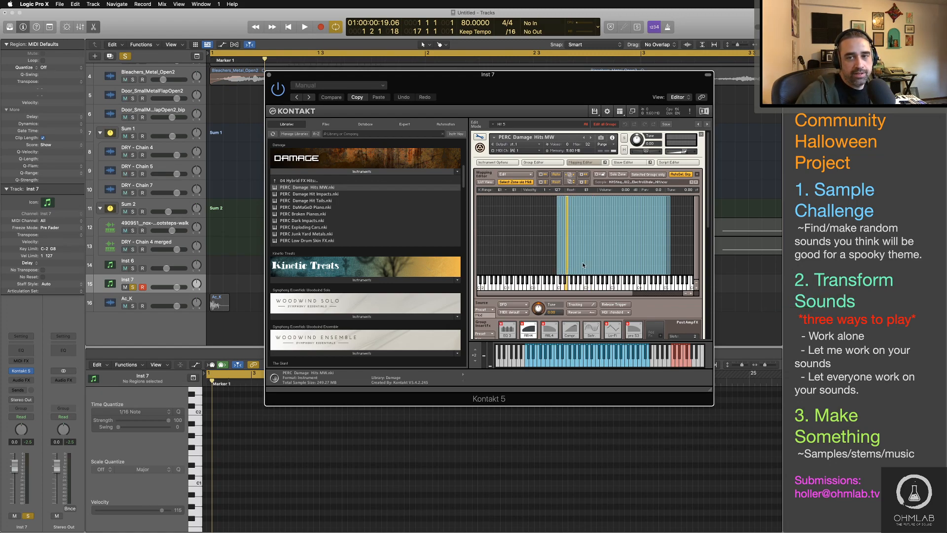
pyautogui.click(583, 265)
pyautogui.click(610, 261)
pyautogui.click(644, 257)
pyautogui.click(653, 254)
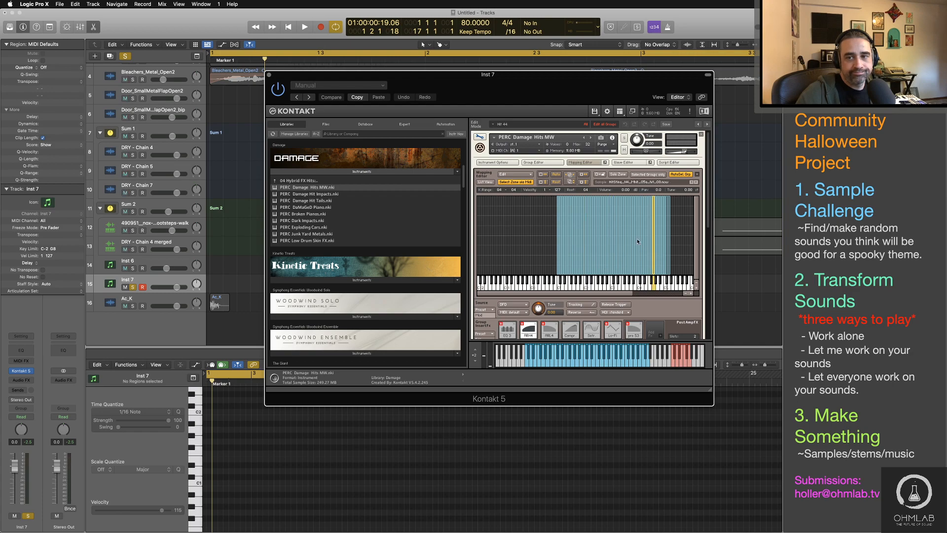
pyautogui.click(631, 237)
pyautogui.click(585, 232)
pyautogui.click(572, 236)
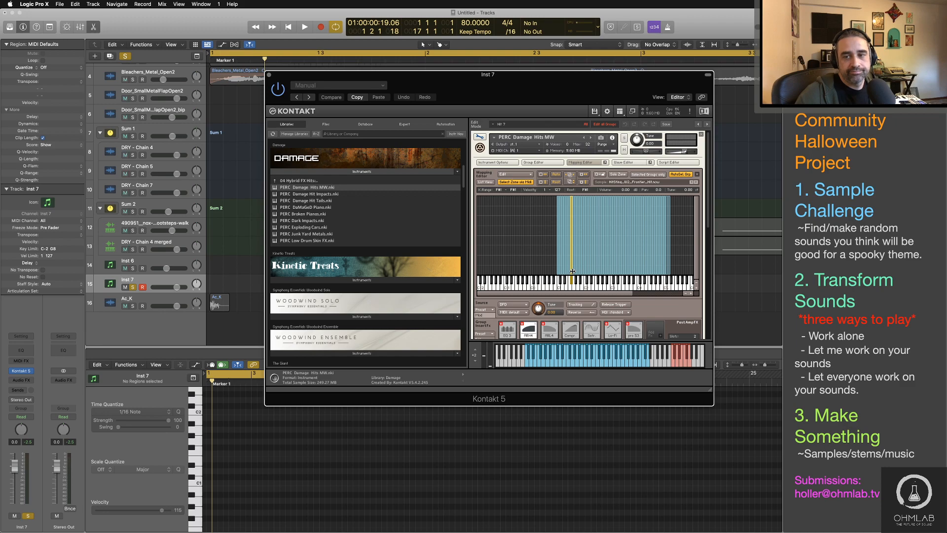
pyautogui.press('space')
pyautogui.press('space')
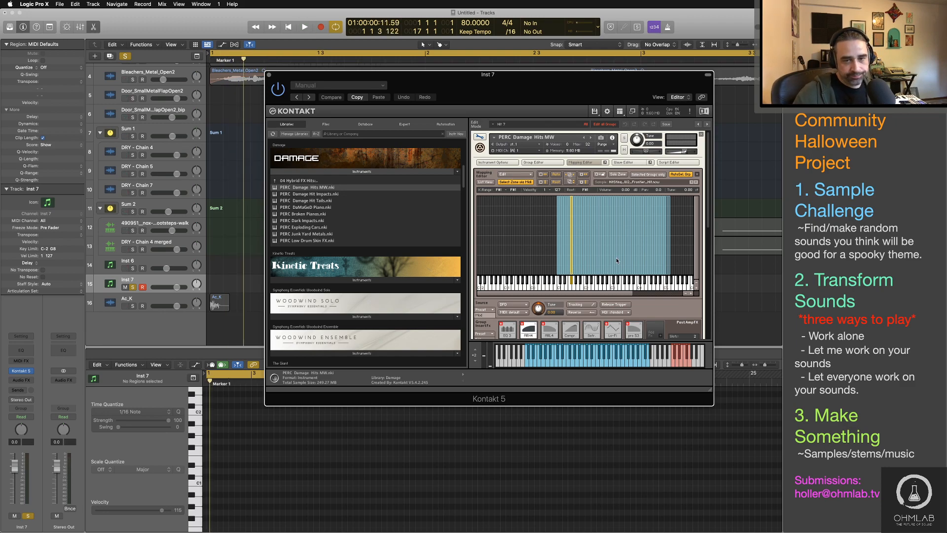
# Step: Switch to Finder, browse to Samples > Sound Design > Metal, and preview Armour_Hit.wav
pyautogui.press('super+Tab')
pyautogui.click(490, 267)
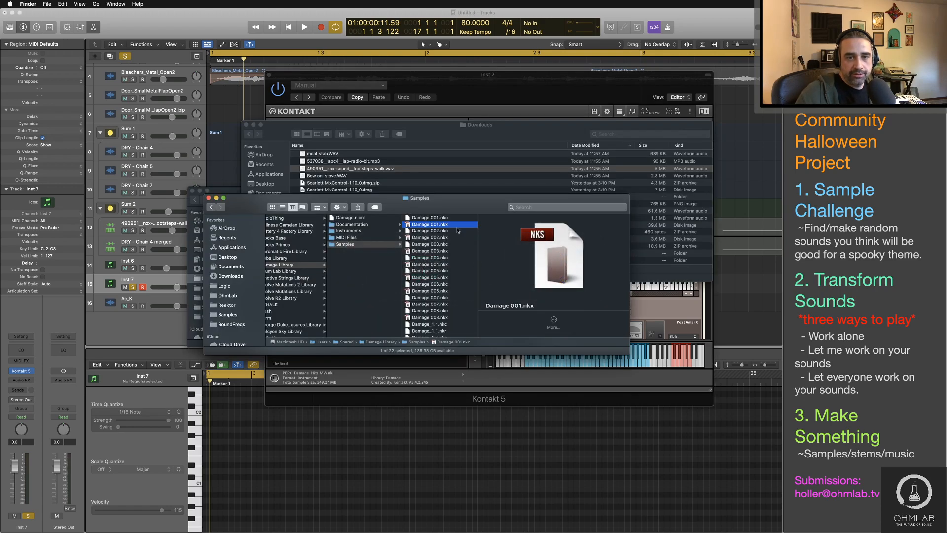
pyautogui.hscroll(-10, 395, 250)
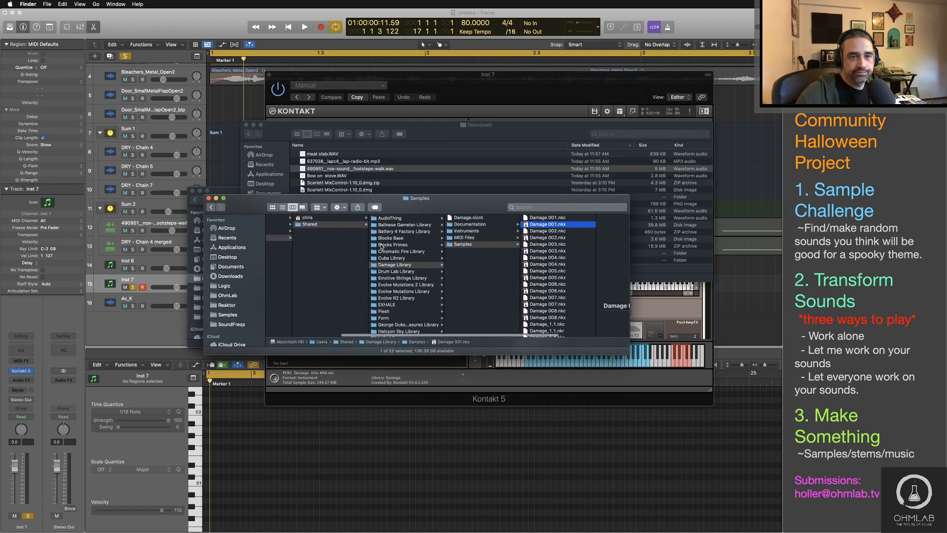
pyautogui.click(246, 314)
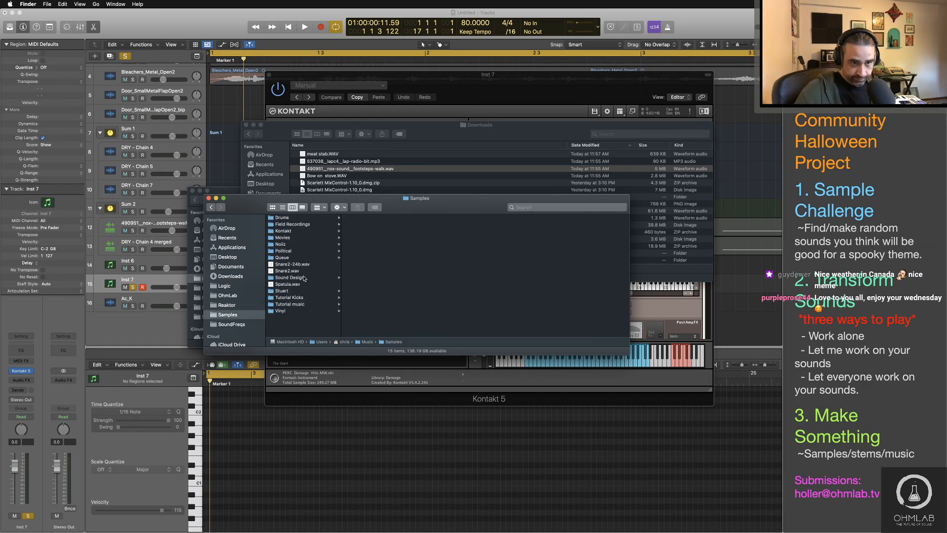
pyautogui.click(290, 277)
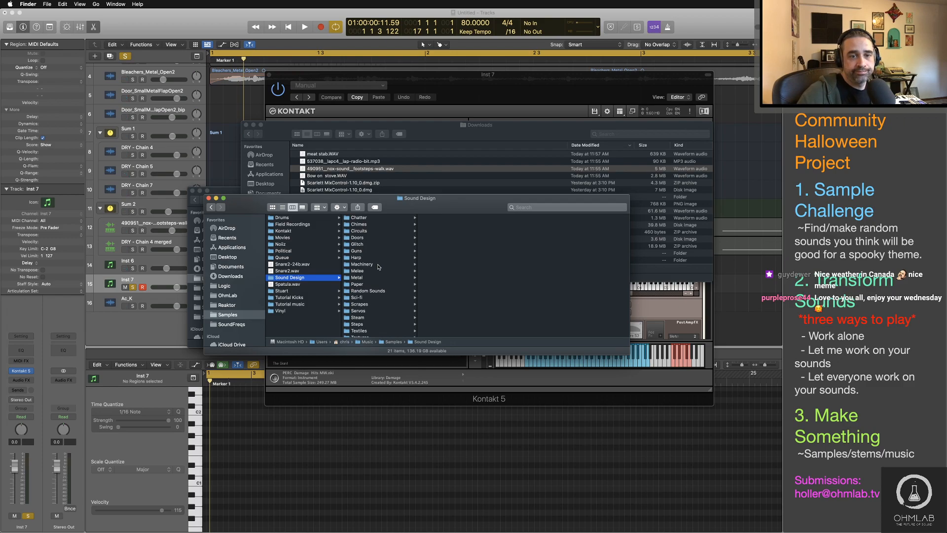
pyautogui.click(370, 277)
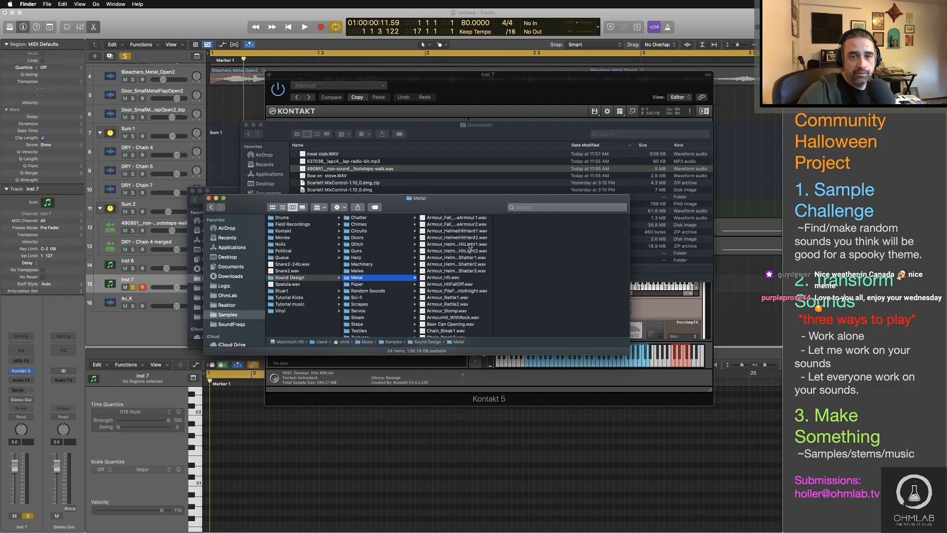
pyautogui.click(460, 277)
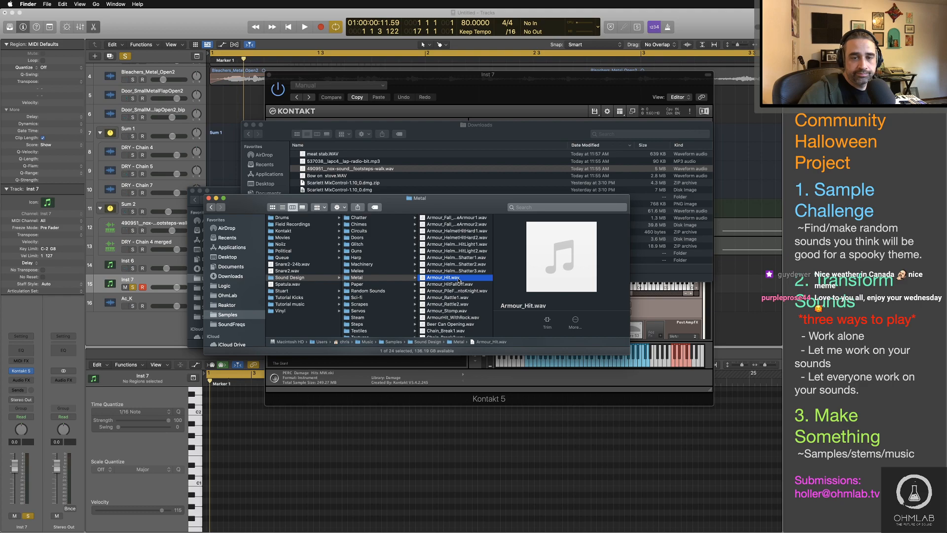
pyautogui.press('space')
pyautogui.press('space')
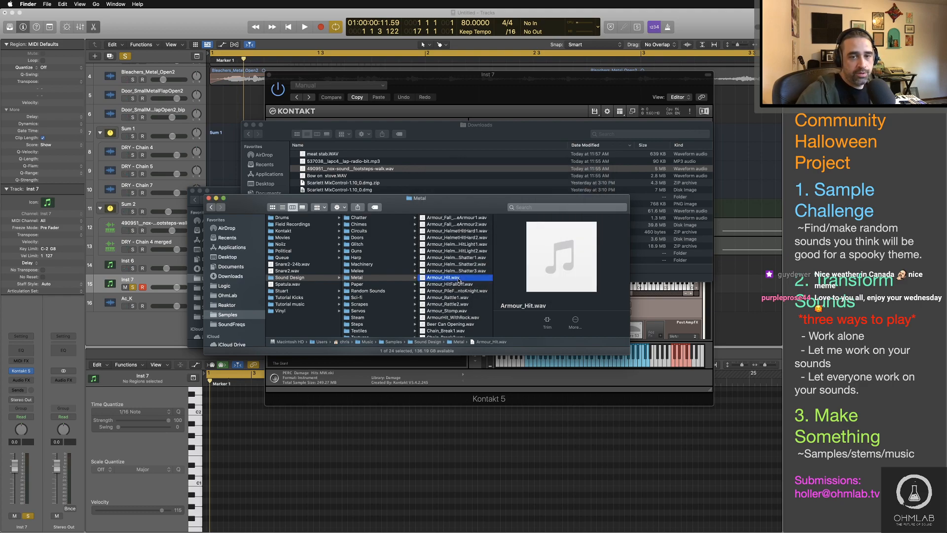
# Step: Bring the Kontakt window forward and delete the tail and hit zones mapped to C1 in the Mapping Editor
pyautogui.moveTo(460, 280); pyautogui.dragTo(618, 253)
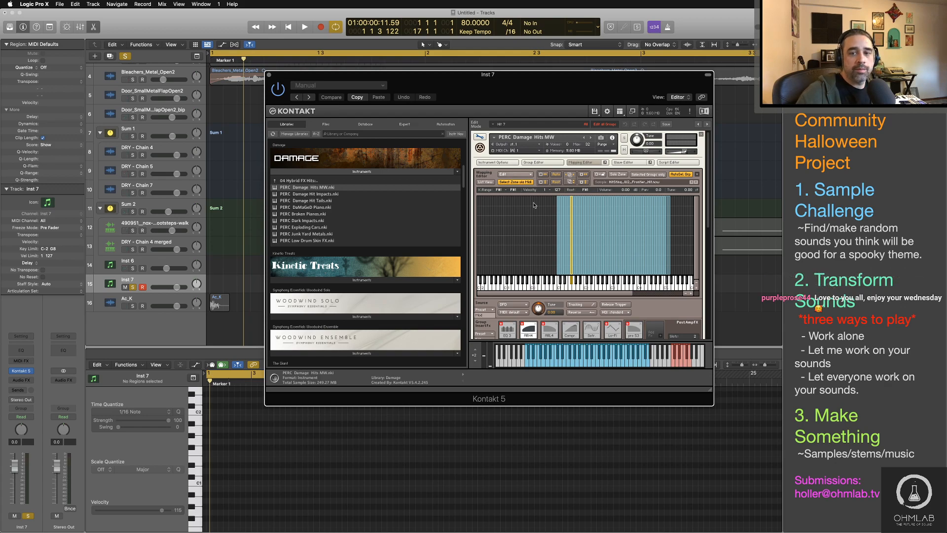
pyautogui.click(559, 276)
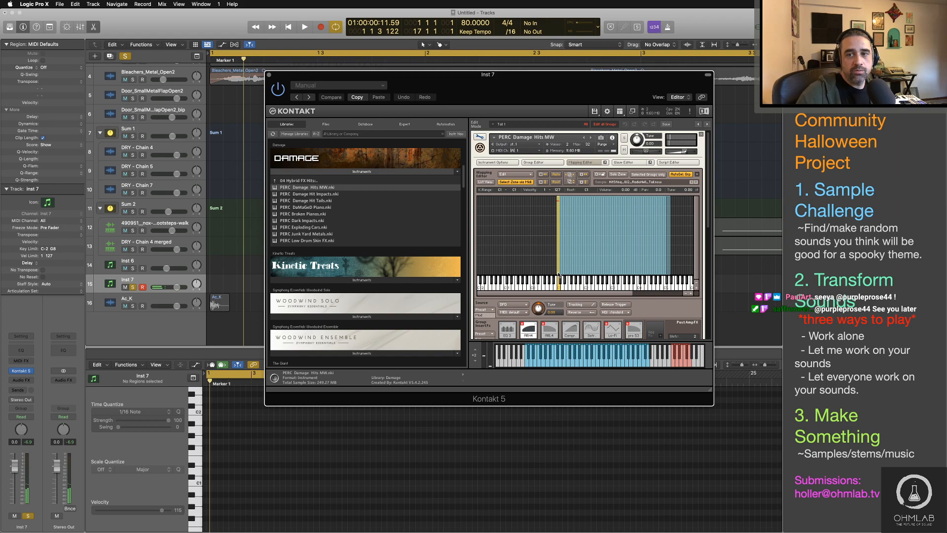
pyautogui.click(559, 275)
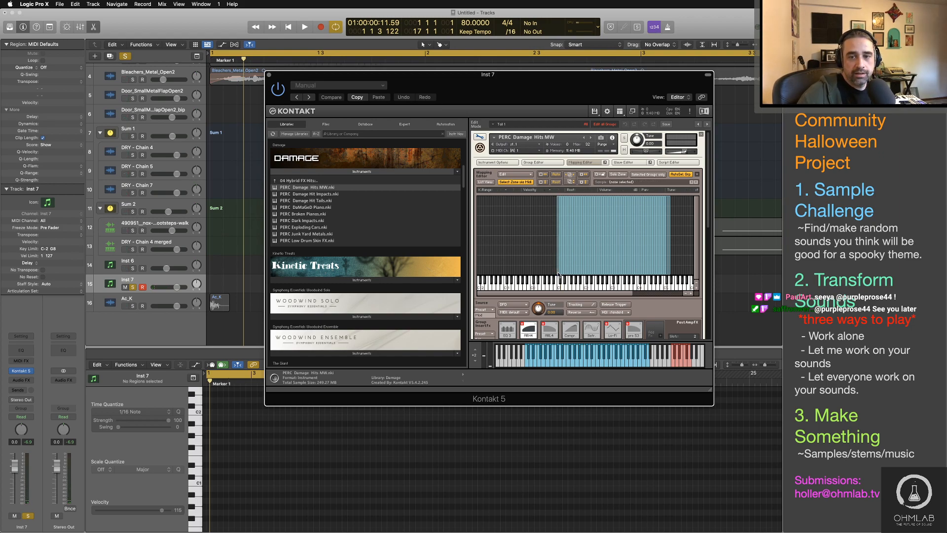
pyautogui.click(559, 275)
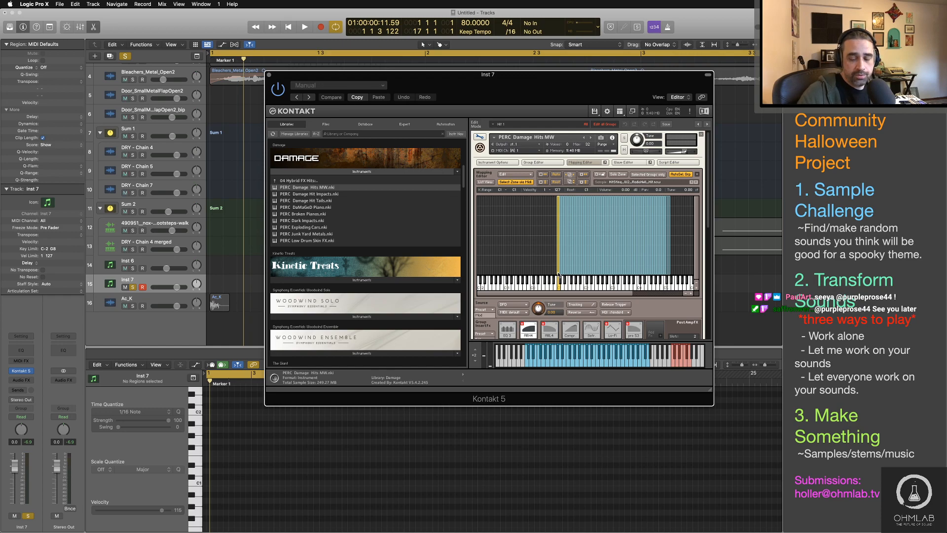
pyautogui.click(559, 274)
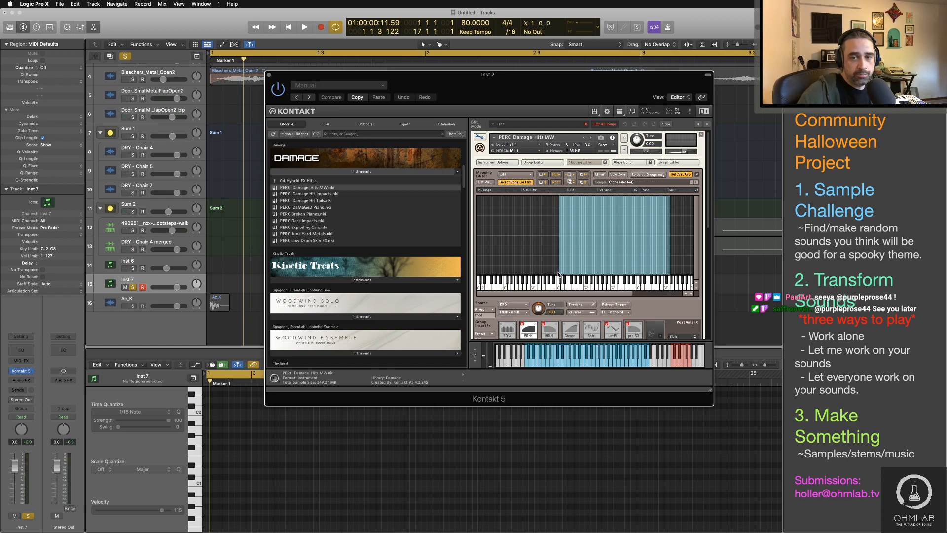
# Step: Map Armour_Hit.wav from the Finder Metal folder onto the emptied C1 key, and close the instrument's edit view
pyautogui.press('super+Tab')
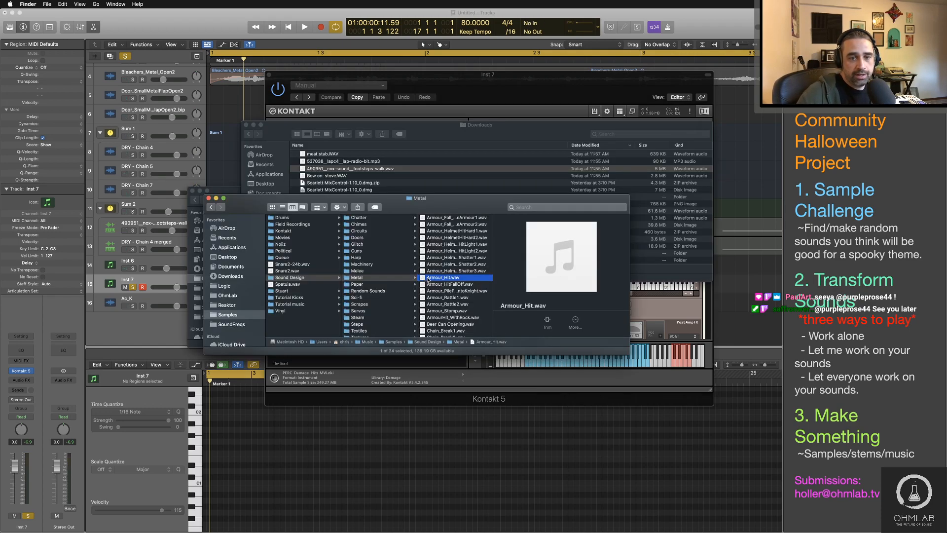
pyautogui.moveTo(473, 280); pyautogui.dragTo(560, 279)
pyautogui.press('super+Tab')
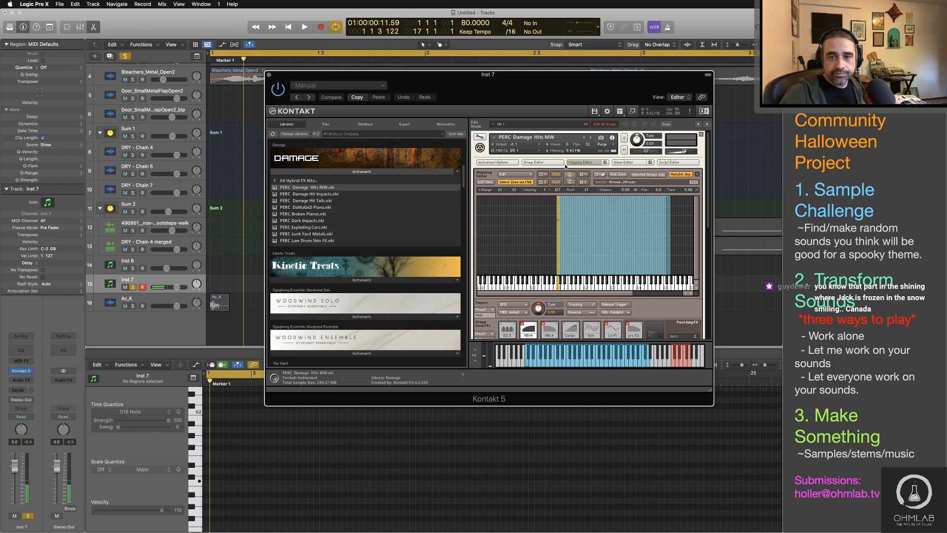
pyautogui.click(479, 138)
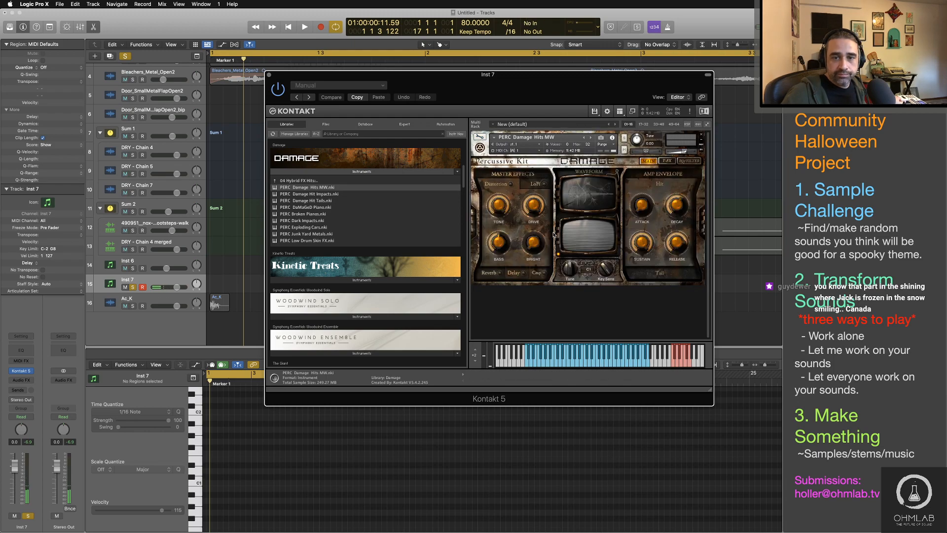
# Step: Turn on the Distortion, Reverb and Delay master effects for the Damage percussion kit
pyautogui.click(511, 184)
pyautogui.click(500, 273)
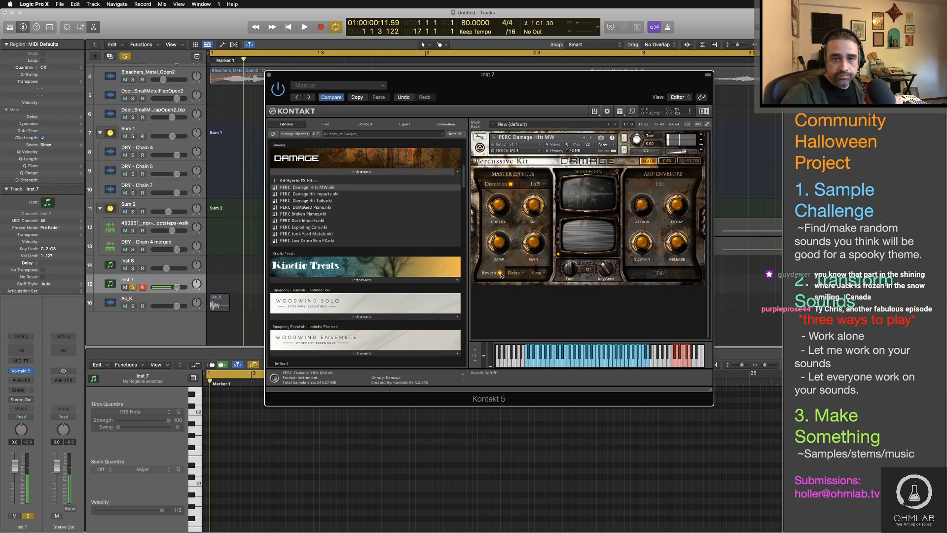
pyautogui.click(523, 274)
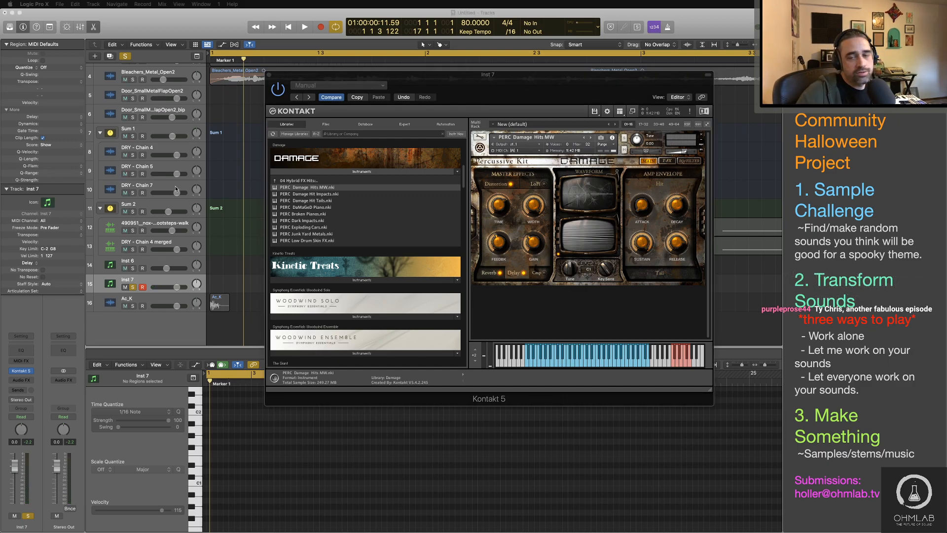
# Step: Examine the mapped Armour_Hit sample's waveform in the instrument's Wave Editor, and close the edit view
pyautogui.click(480, 138)
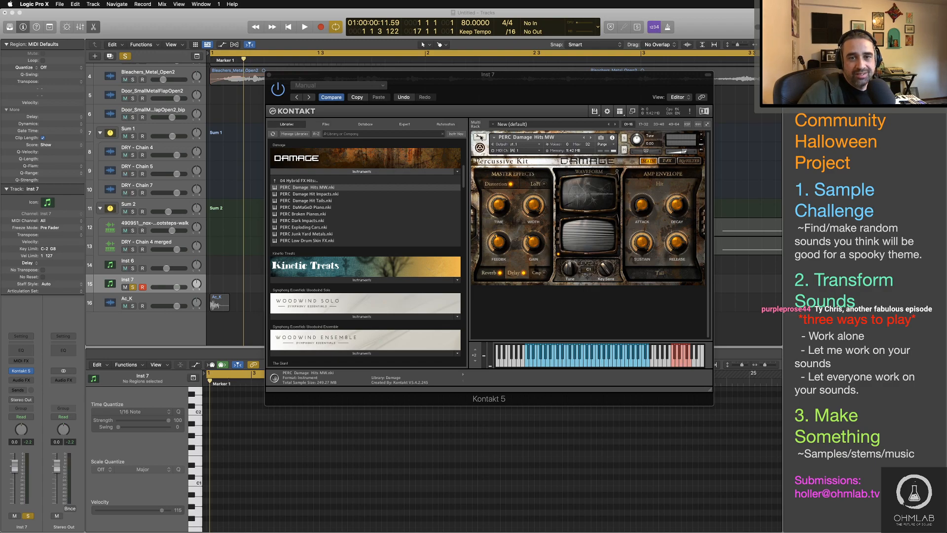
pyautogui.click(481, 138)
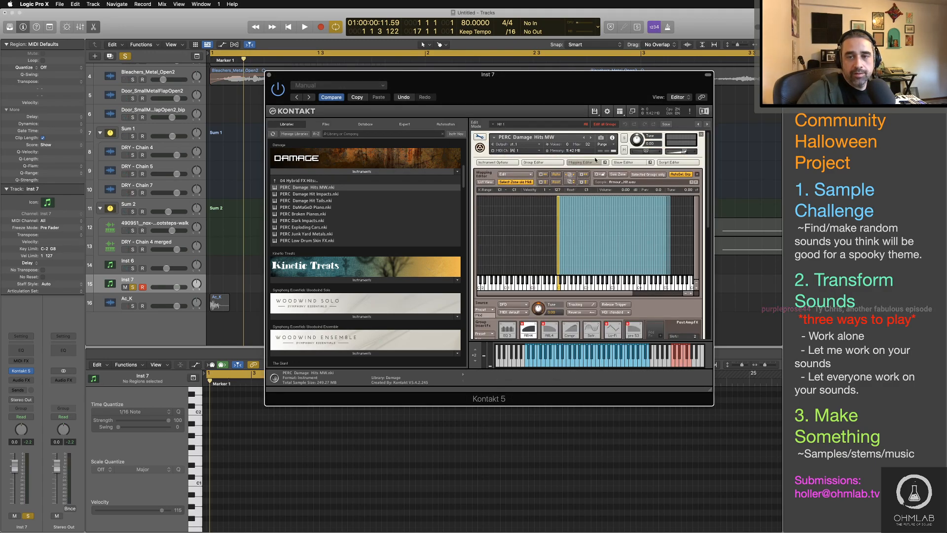
pyautogui.click(623, 162)
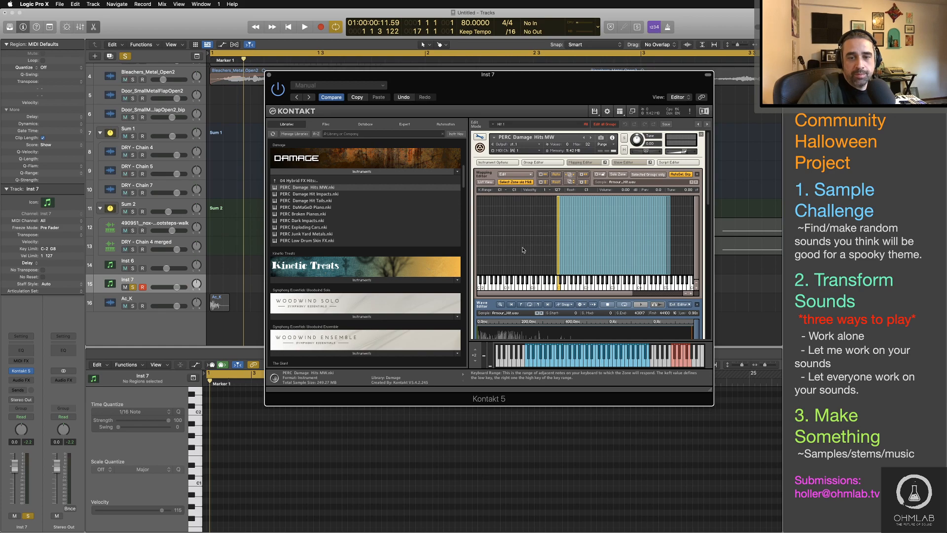
pyautogui.scroll(-3, 524, 250)
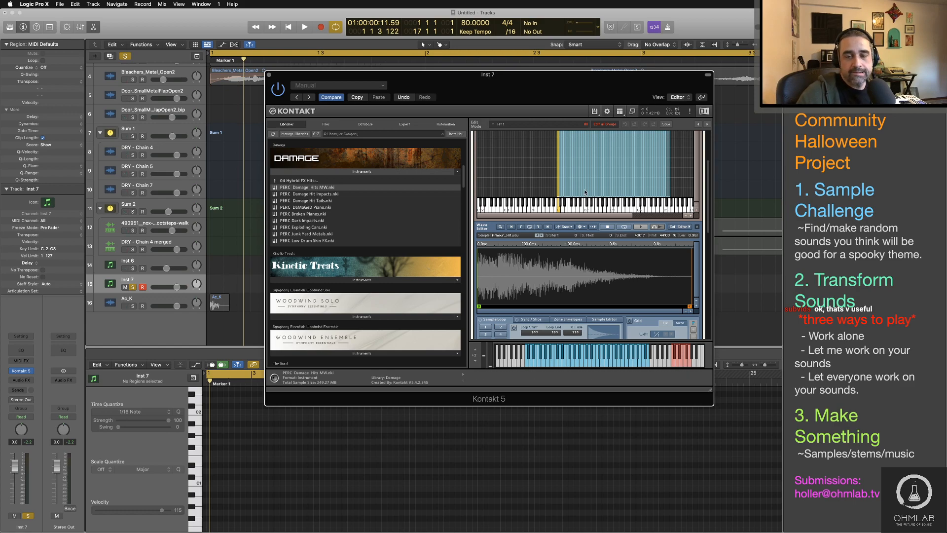
pyautogui.scroll(3, 515, 197)
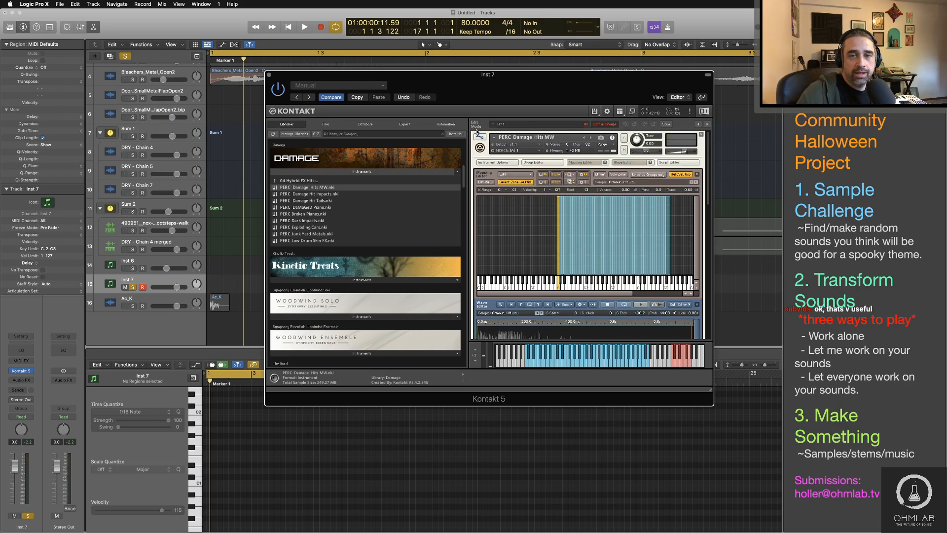
pyautogui.click(480, 138)
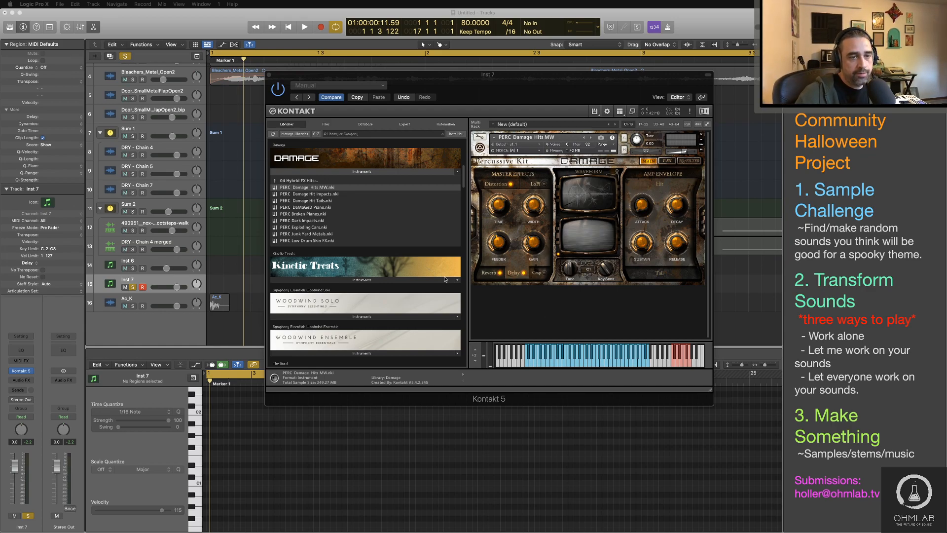
# Step: Unsolo the Inst 7 track and close the Kontakt window to return to the arrangement
pyautogui.click(133, 287)
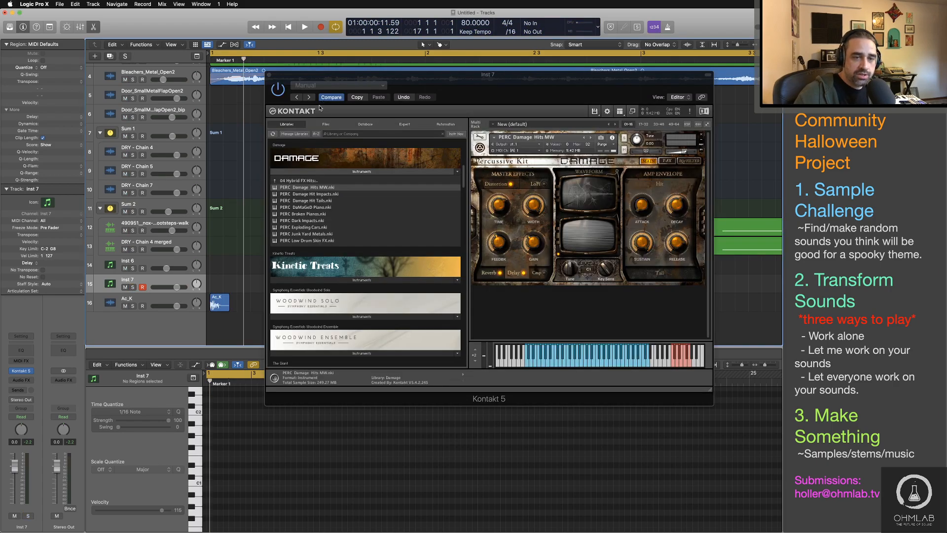
pyautogui.click(270, 74)
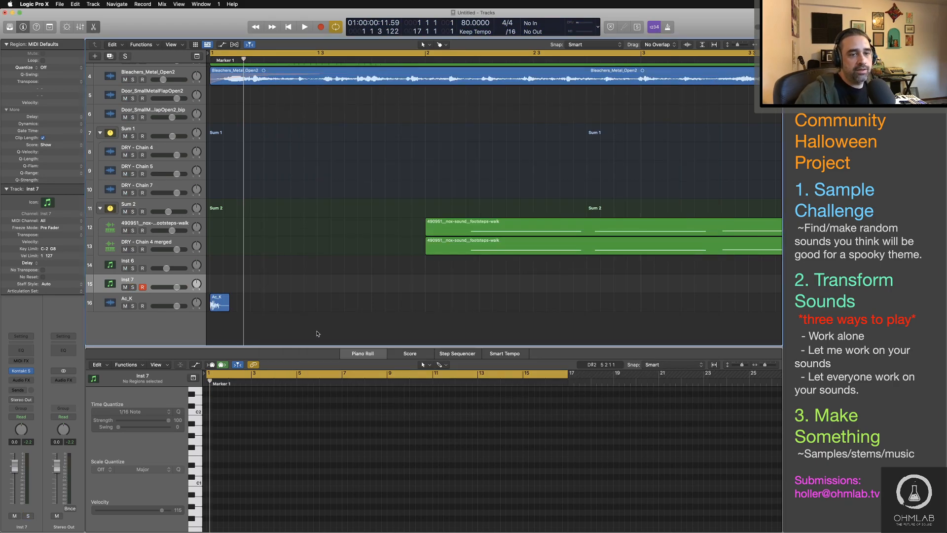
pyautogui.keyDown('ctrl'); pyautogui.keyDown('alt'); pyautogui.click(311, 329); pyautogui.keyUp('alt'); pyautogui.keyUp('ctrl')
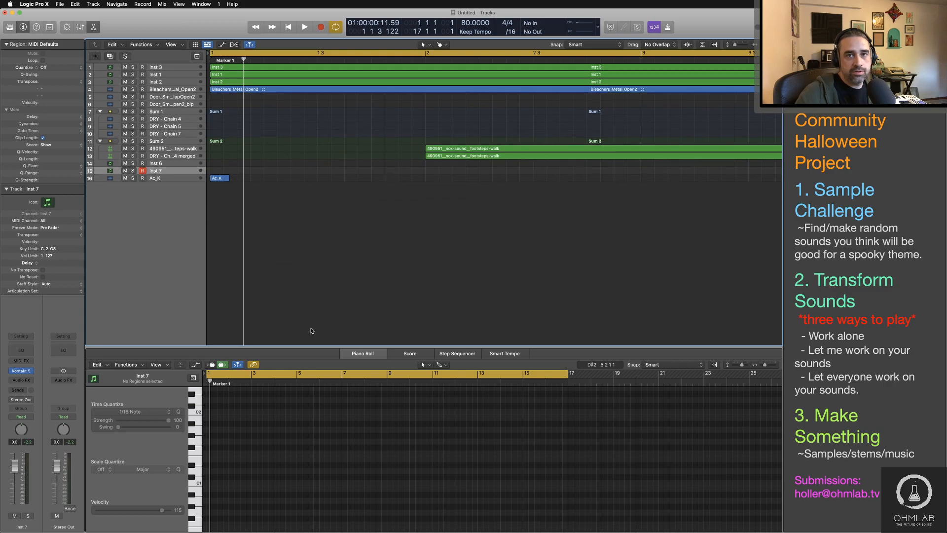
# Step: Save the project as 9.30.20 in the Streams folder, organized as a folder with audio files and Alchemy audio data copied
pyautogui.click(60, 4)
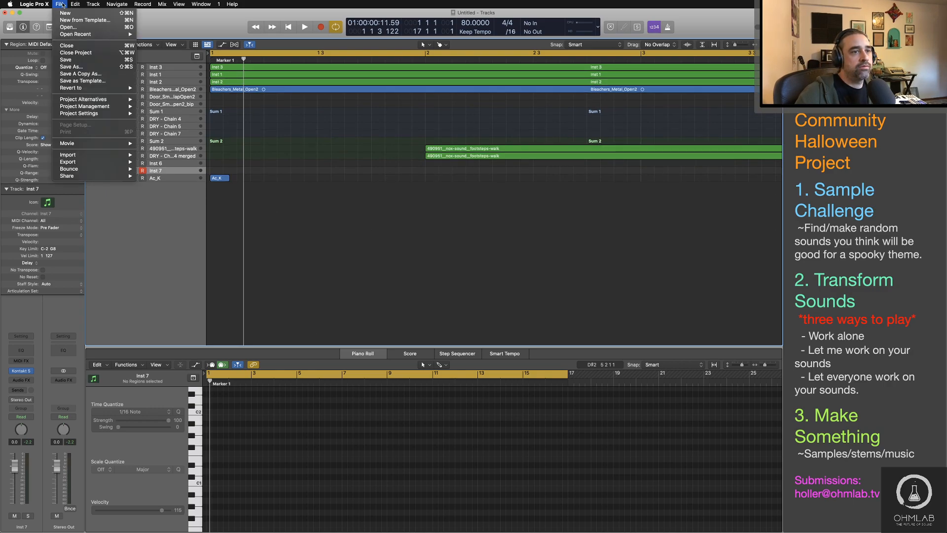
pyautogui.click(79, 68)
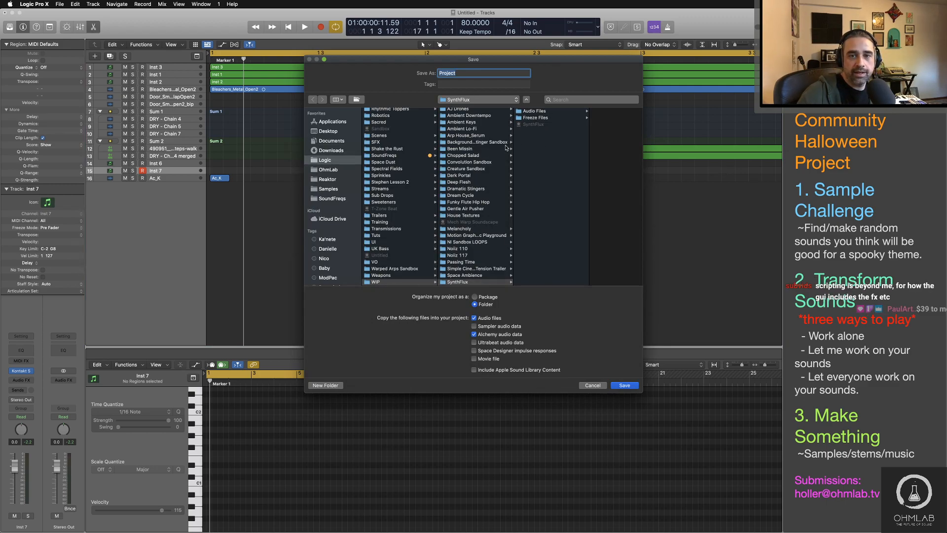
pyautogui.scroll(5, 394, 198)
pyautogui.click(380, 274)
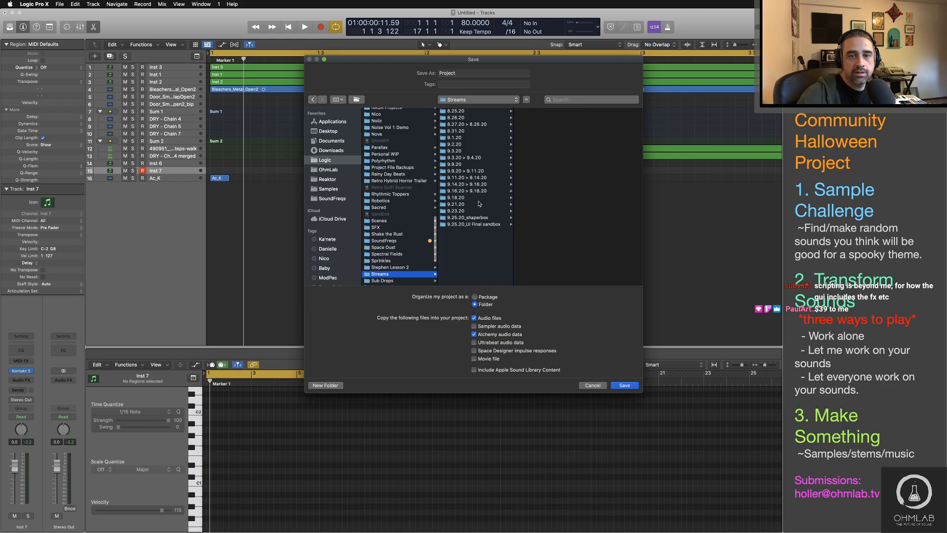
pyautogui.moveTo(457, 73); pyautogui.dragTo(432, 73)
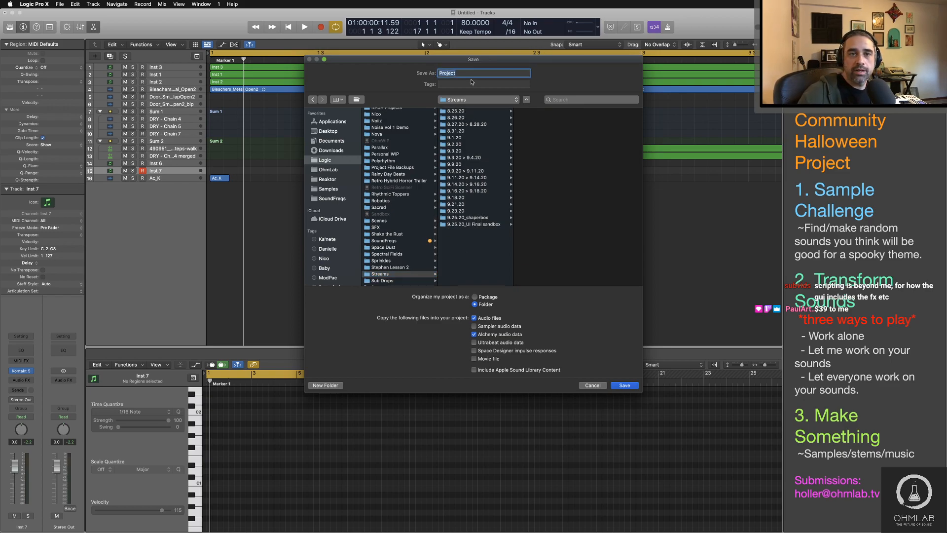
pyautogui.write('9.30.20')
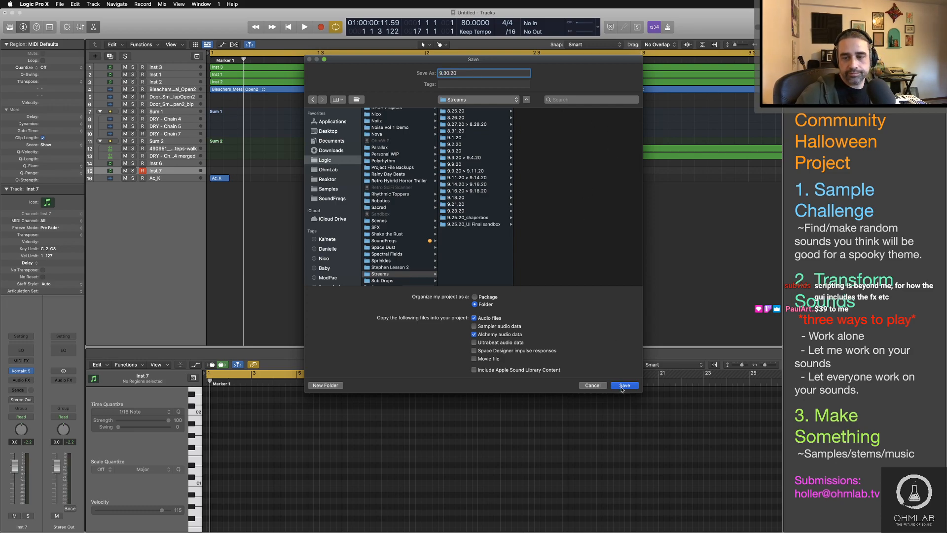
pyautogui.press('Return')
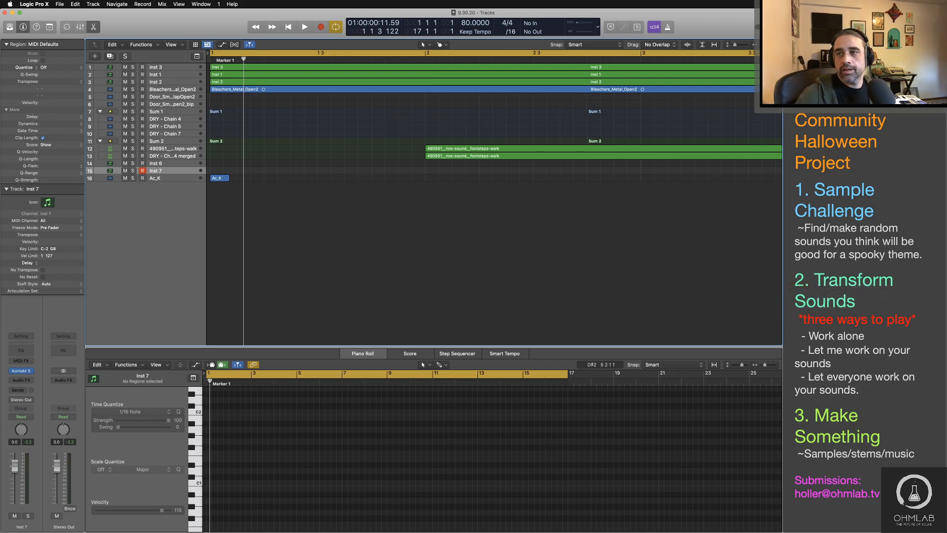
# Step: Open the Apple Loops browser, narrow it to piano loops, and preview 70s Electric Piano 20, 21 and 19
pyautogui.press('o')
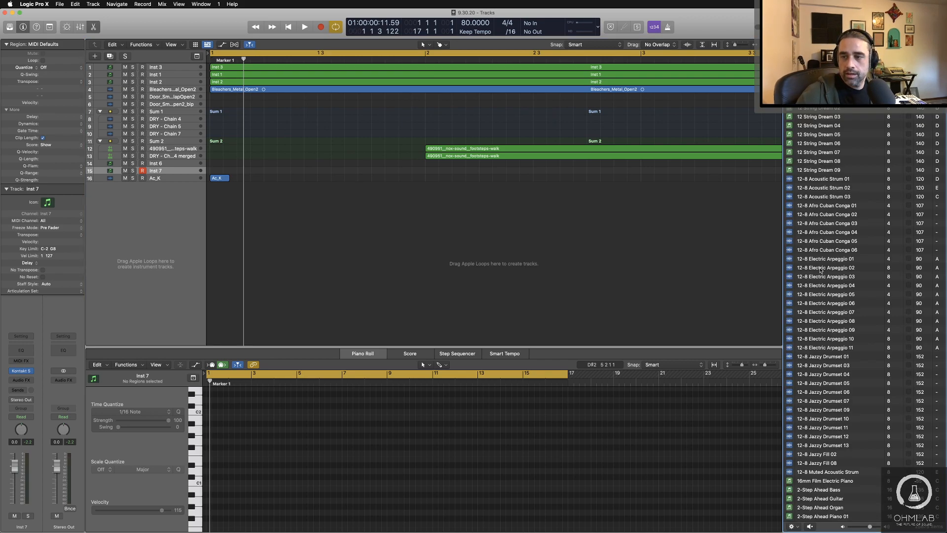
pyautogui.click(811, 57)
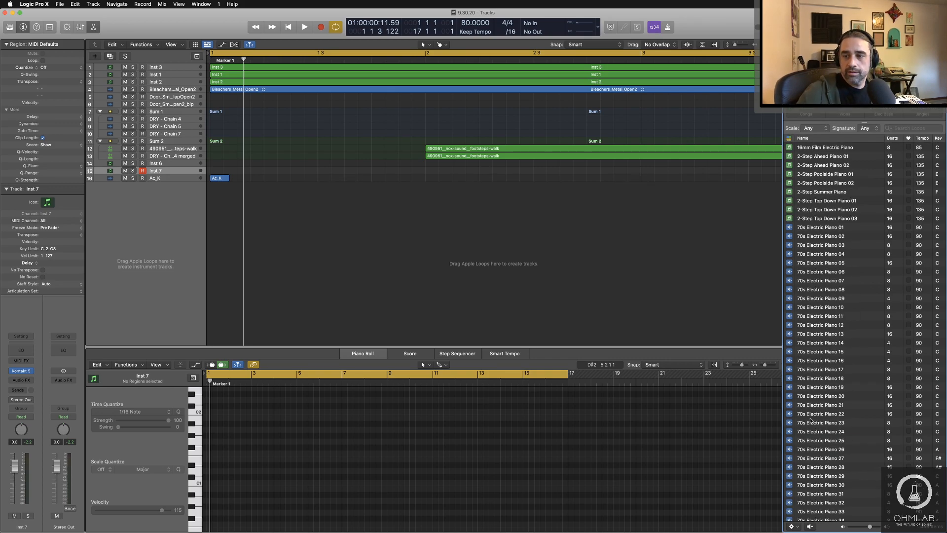
pyautogui.click(804, 394)
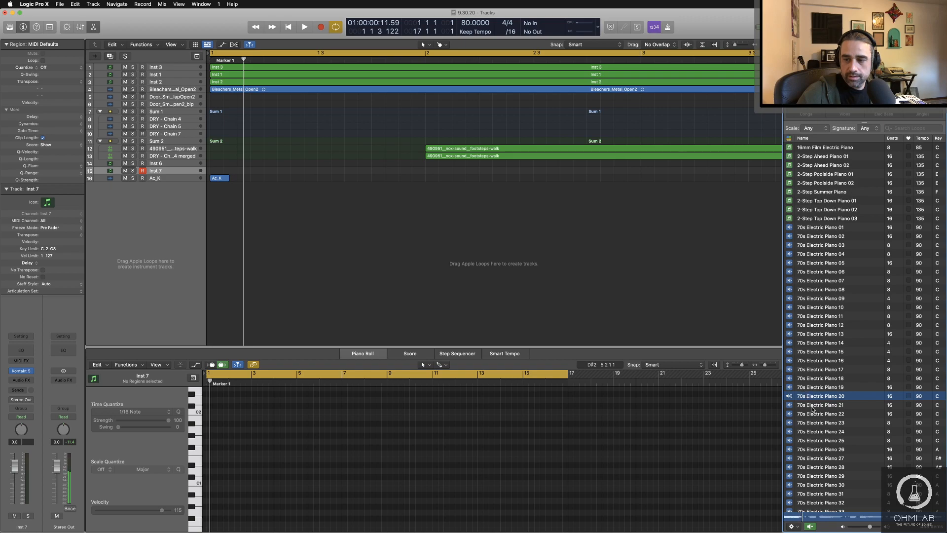
pyautogui.click(812, 408)
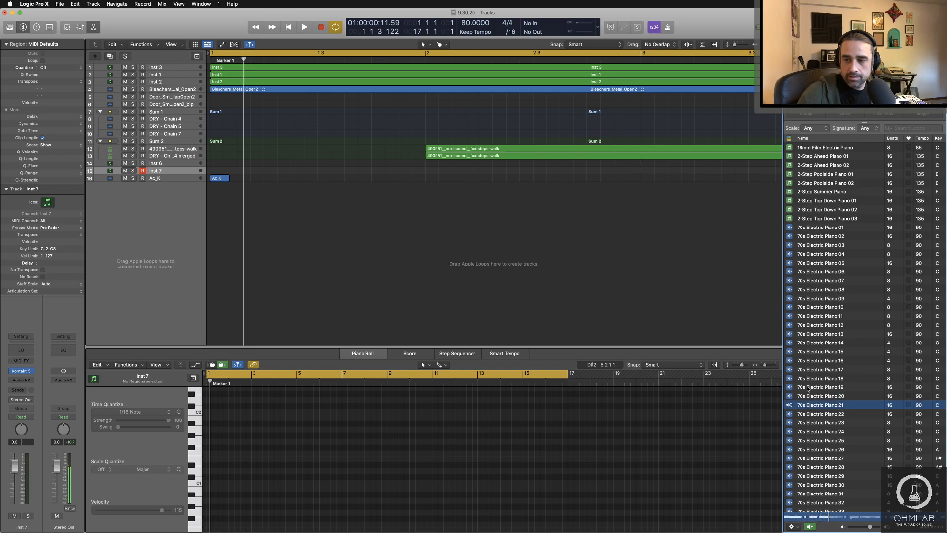
pyautogui.click(808, 389)
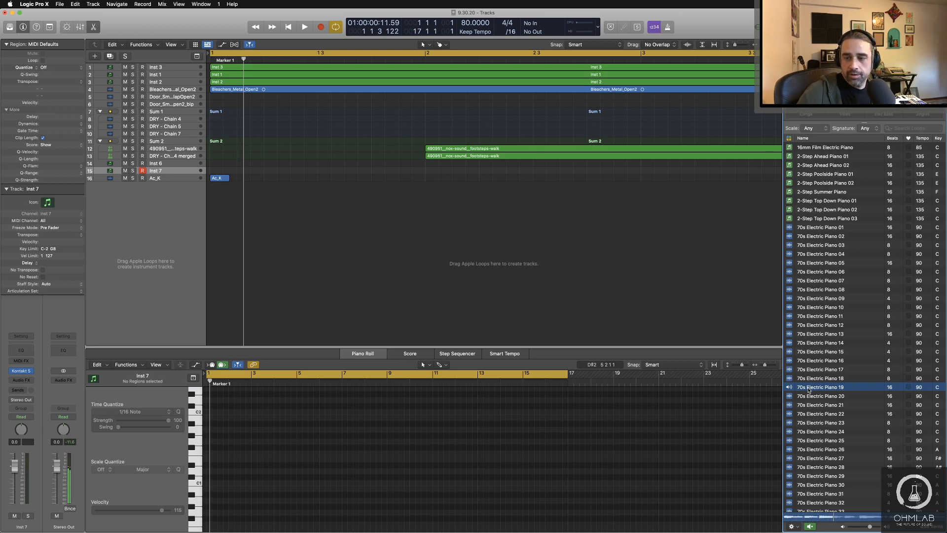
# Step: Place the 70s Electric Piano 19 loop on a new track at bar 1, followed by 70s Electric Piano 20 at bar 5
pyautogui.moveTo(808, 388); pyautogui.dragTo(219, 202)
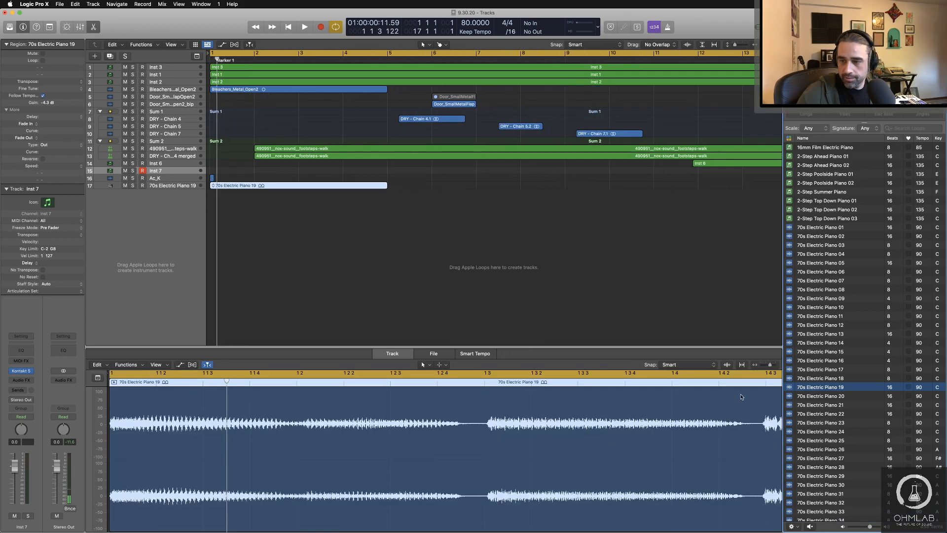
pyautogui.moveTo(812, 396); pyautogui.dragTo(395, 191)
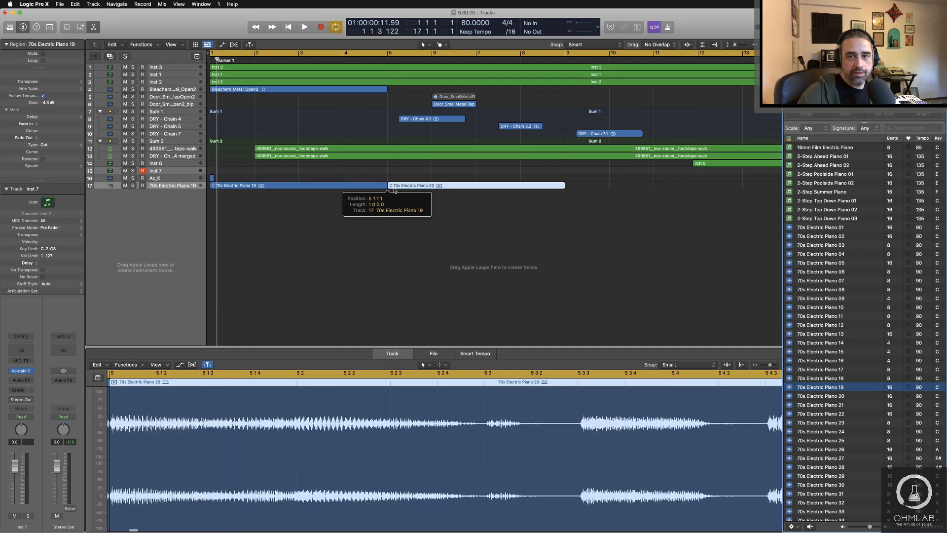
pyautogui.moveTo(814, 396); pyautogui.dragTo(568, 184)
pyautogui.click(583, 227)
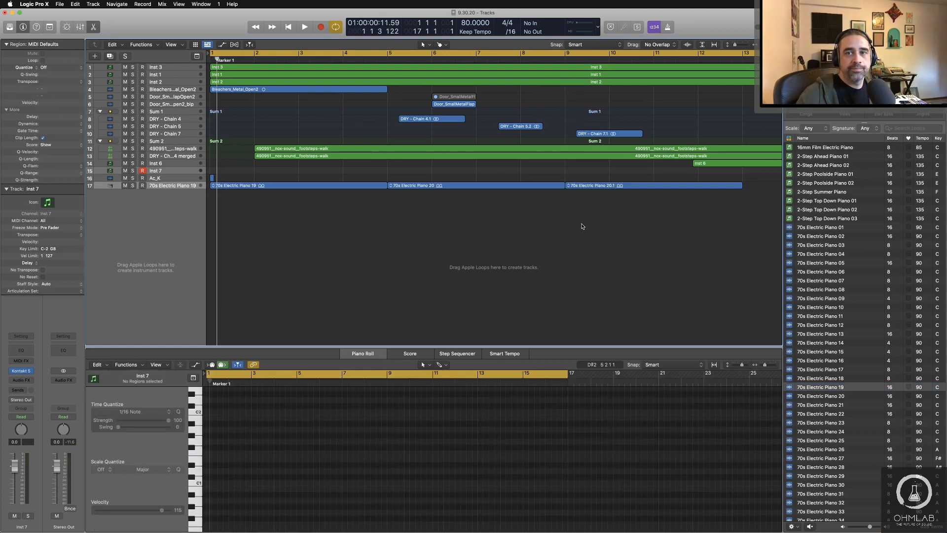
pyautogui.scroll(-5, 581, 223)
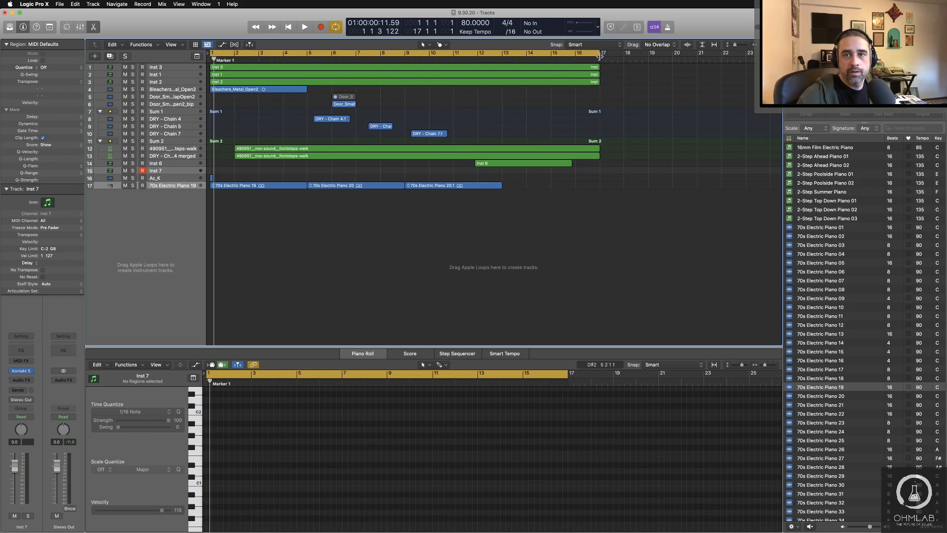
pyautogui.moveTo(599, 55); pyautogui.dragTo(600, 55)
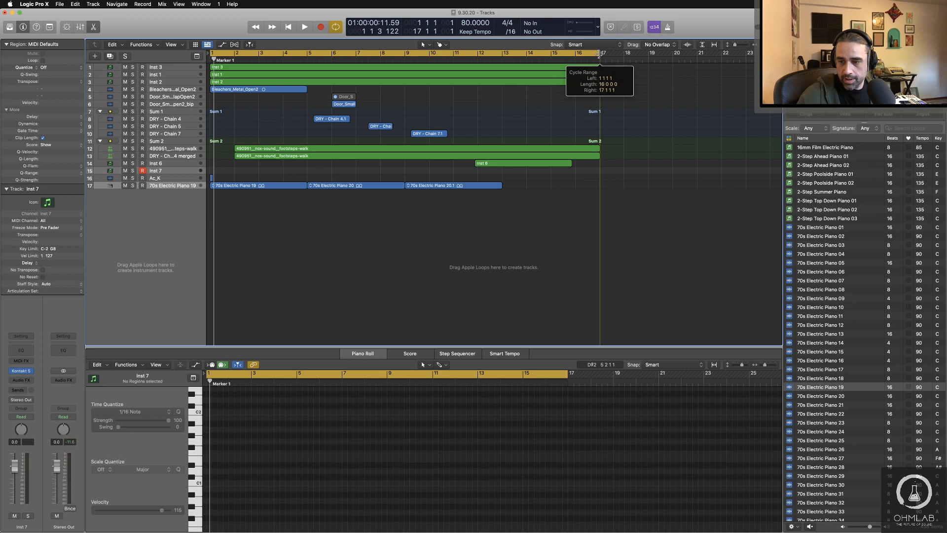
pyautogui.moveTo(600, 55); pyautogui.dragTo(599, 54)
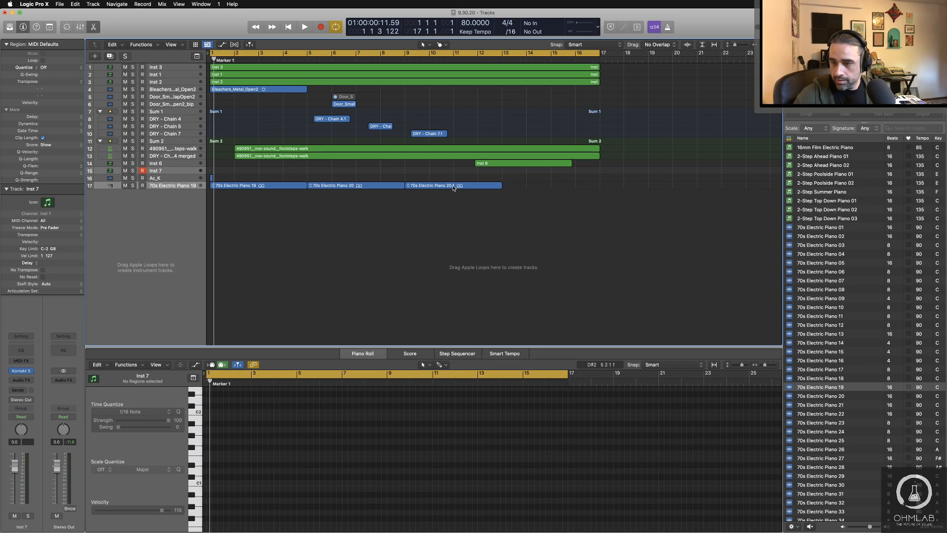
pyautogui.click(453, 188)
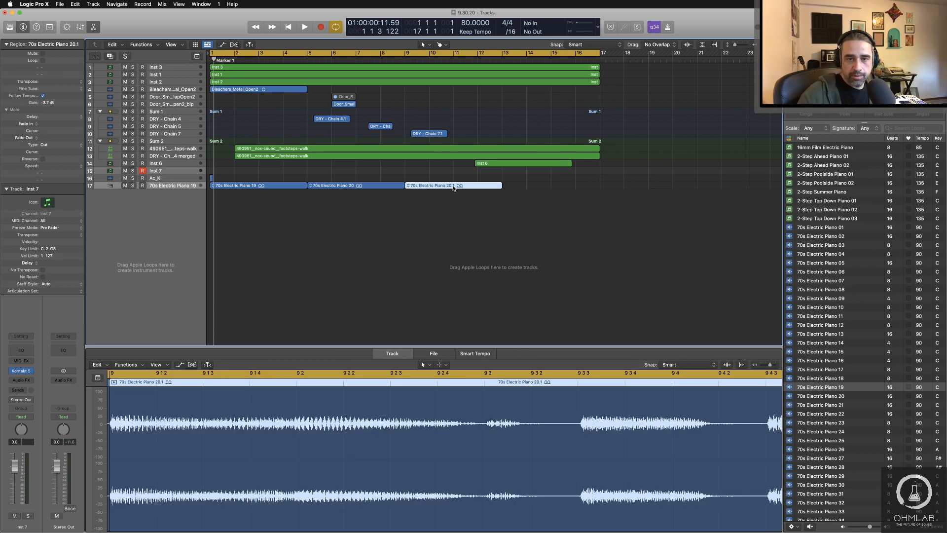
pyautogui.press('Delete')
# Step: Add the 70s Electric Piano 21 loop at bar 9 and 70s Electric Piano 22 at bar 13 on the piano track
pyautogui.moveTo(815, 403); pyautogui.dragTo(406, 189)
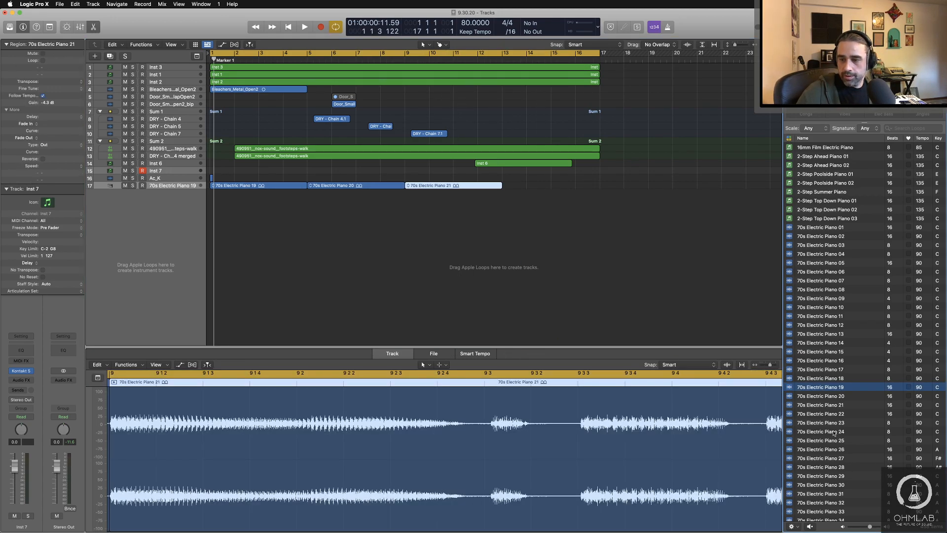
pyautogui.moveTo(833, 417); pyautogui.dragTo(511, 194)
pyautogui.click(523, 194)
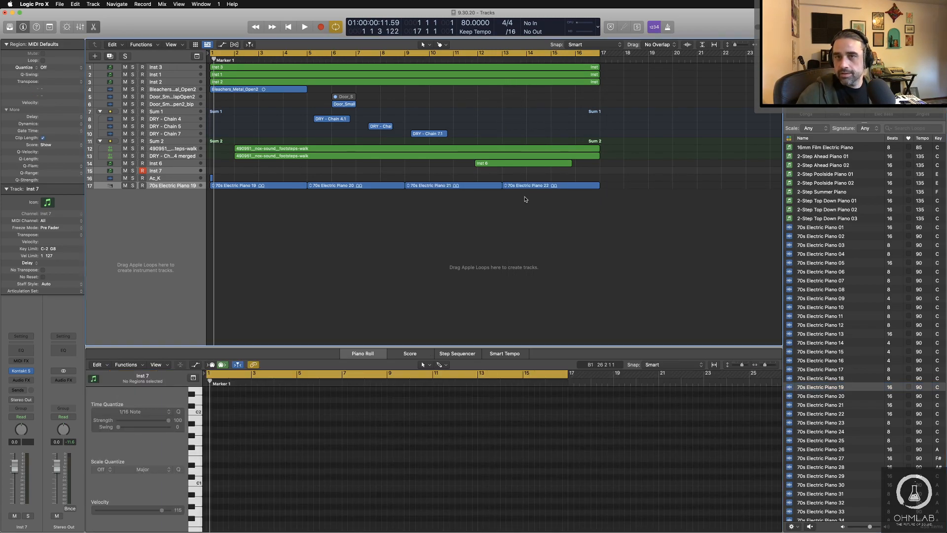
# Step: Solo the 70s Electric Piano 19 track and play it from the start of the project
pyautogui.press('Return')
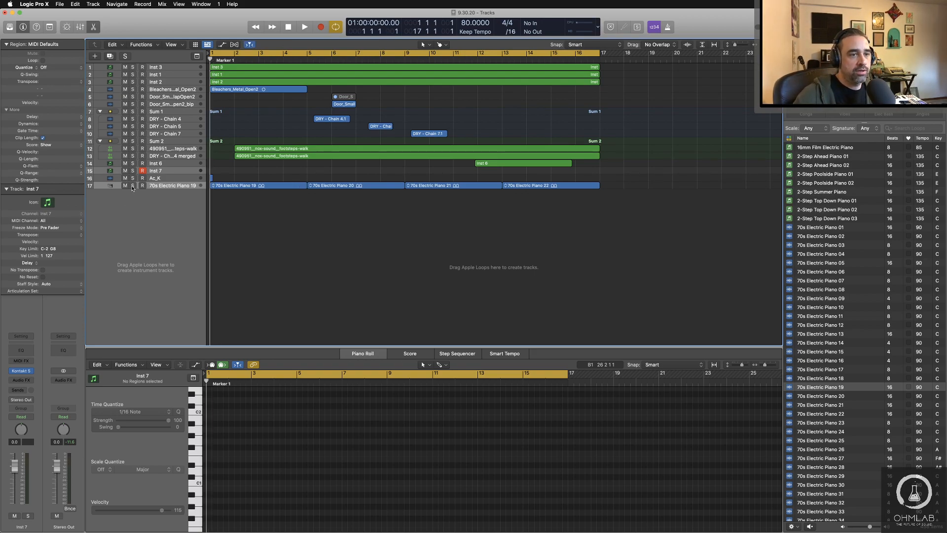
pyautogui.click(133, 187)
pyautogui.press('space')
# Step: Insert a stereo Reels effect on the Inst 7 channel strip and move its window clear of the track regions
pyautogui.click(22, 380)
pyautogui.moveTo(54, 413)
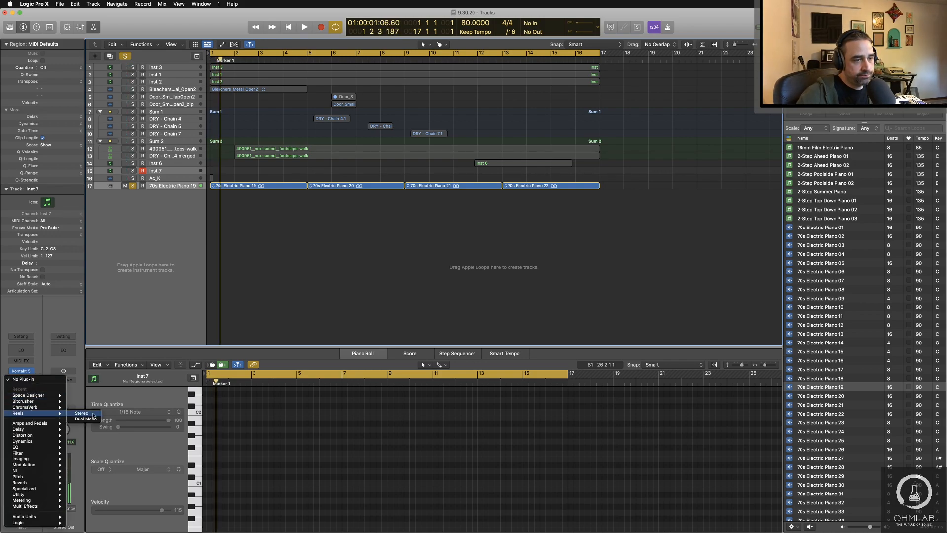
pyautogui.click(92, 414)
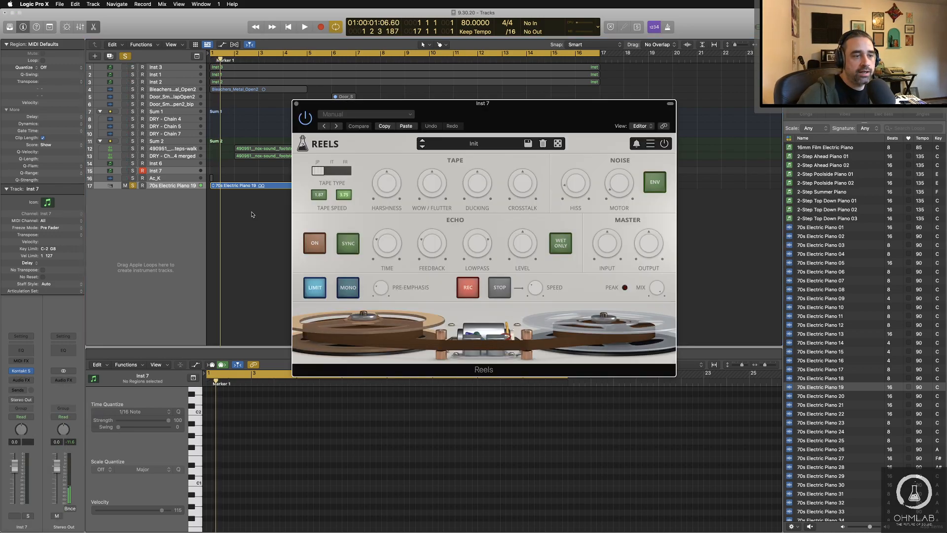
pyautogui.moveTo(443, 105); pyautogui.dragTo(450, 197)
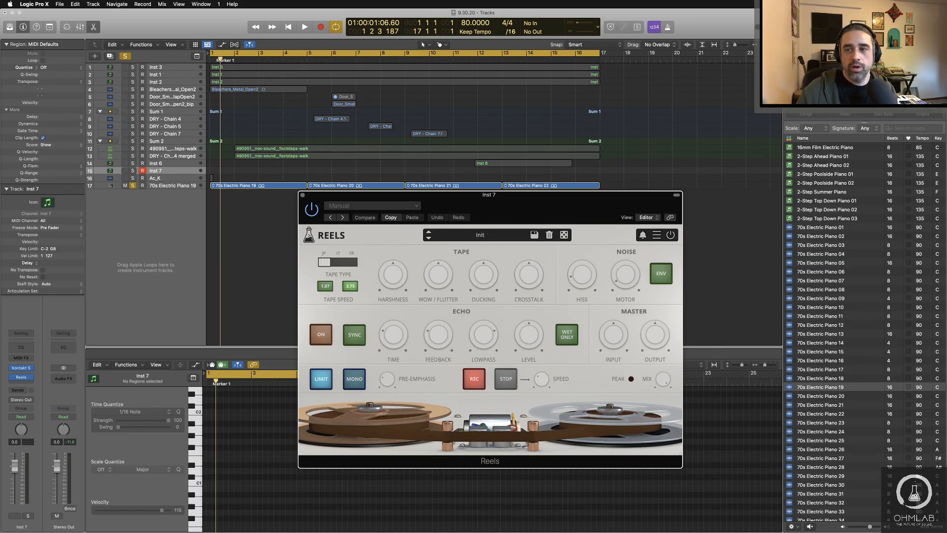
# Step: Show the desktop, preview the Reels.pdf user guide, and read its introduction to the tape emulation plugin
pyautogui.press('F11')
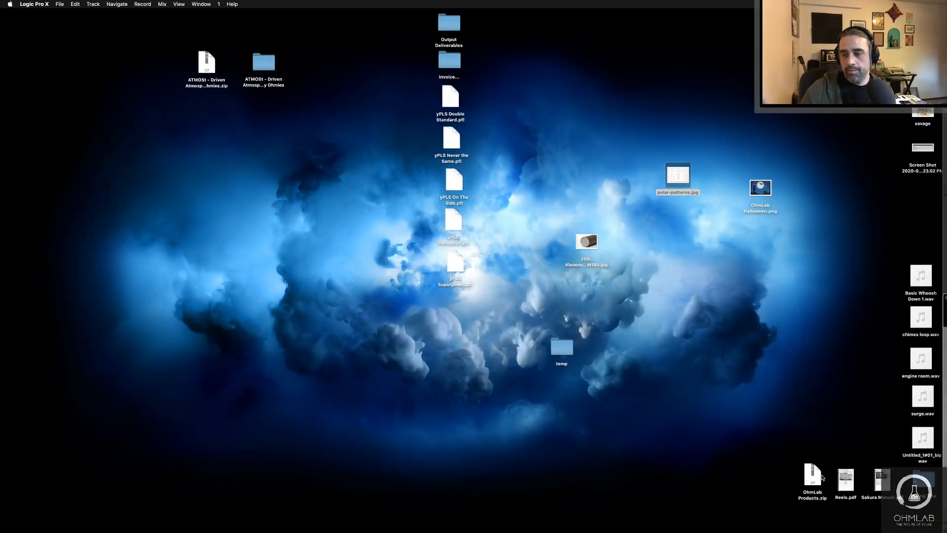
pyautogui.click(845, 476)
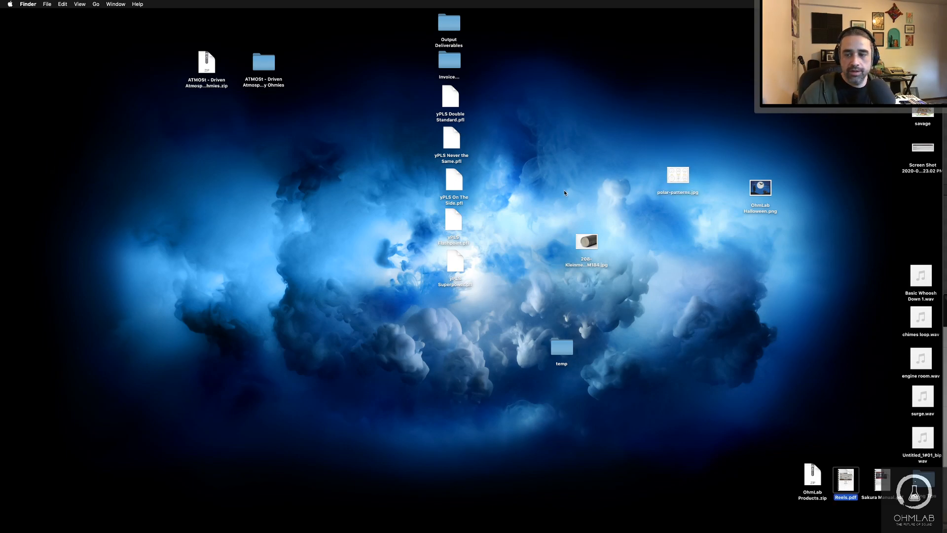
pyautogui.press('space')
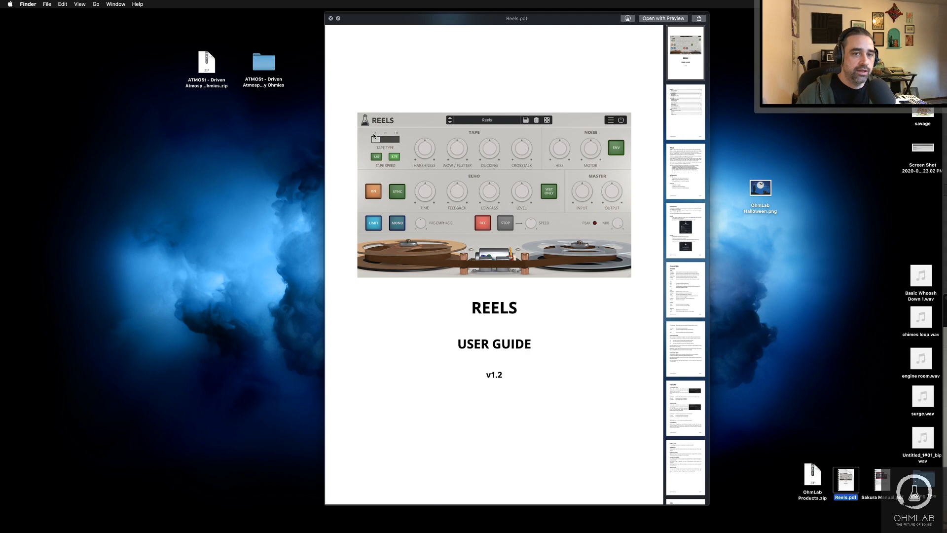
pyautogui.scroll(-5, 498, 230)
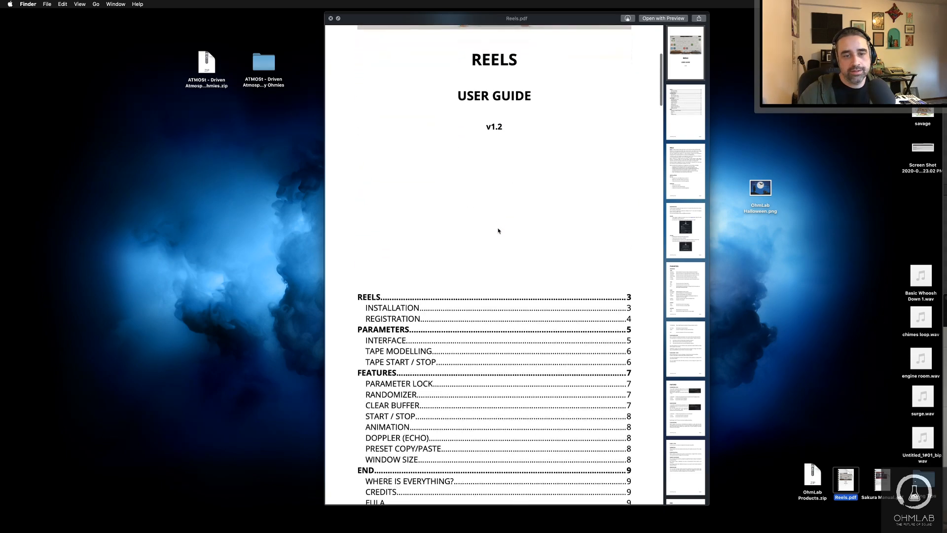
pyautogui.scroll(-7, 498, 231)
pyautogui.scroll(-2, 497, 230)
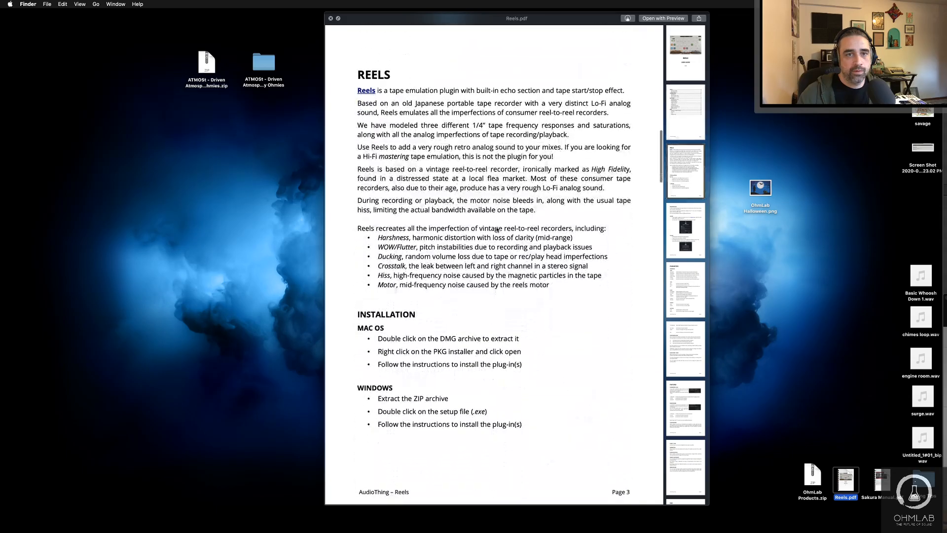
# Step: Read the guide's parameter descriptions, tape modelling and tape start/stop sections, and return to the Logic project
pyautogui.scroll(-20, 497, 230)
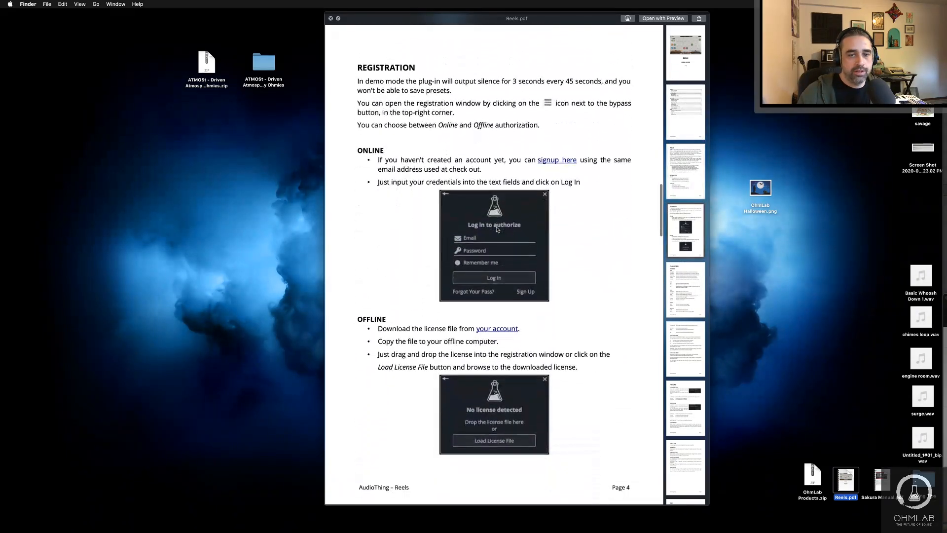
pyautogui.scroll(-3, 496, 230)
pyautogui.scroll(6, 496, 230)
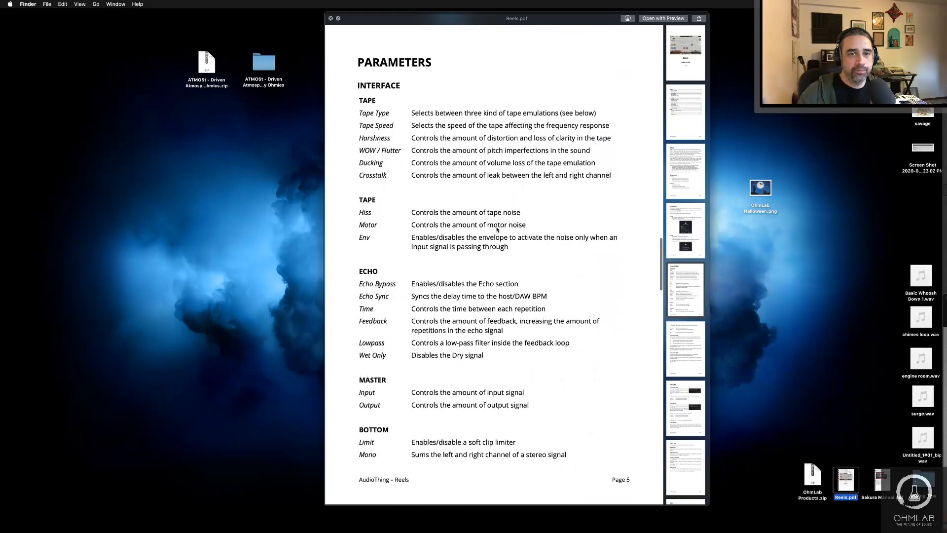
pyautogui.scroll(3, 496, 229)
pyautogui.scroll(-6, 497, 229)
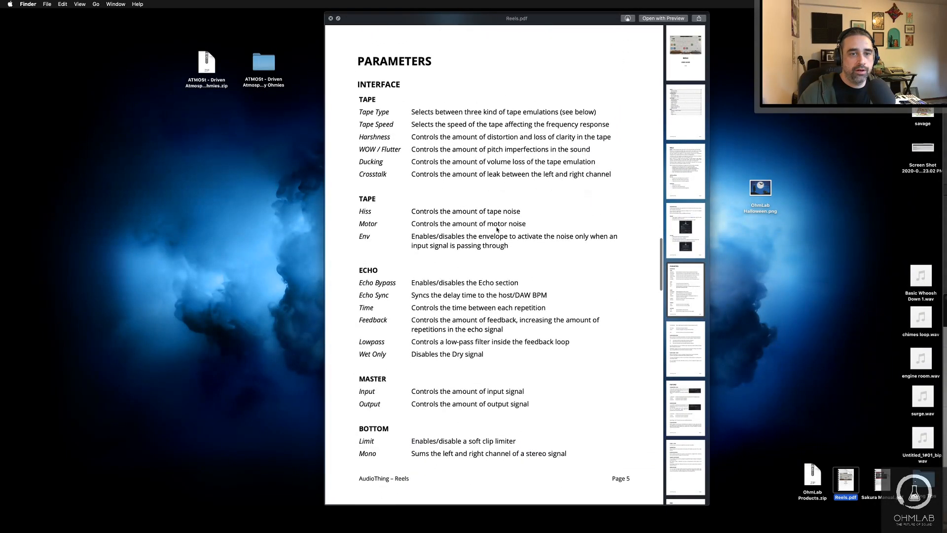
pyautogui.scroll(-7, 496, 230)
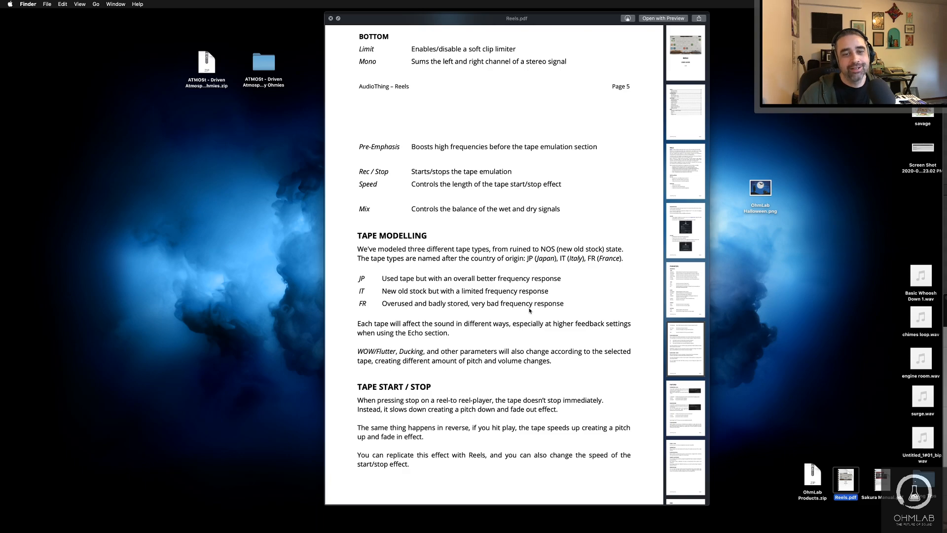
pyautogui.press('space')
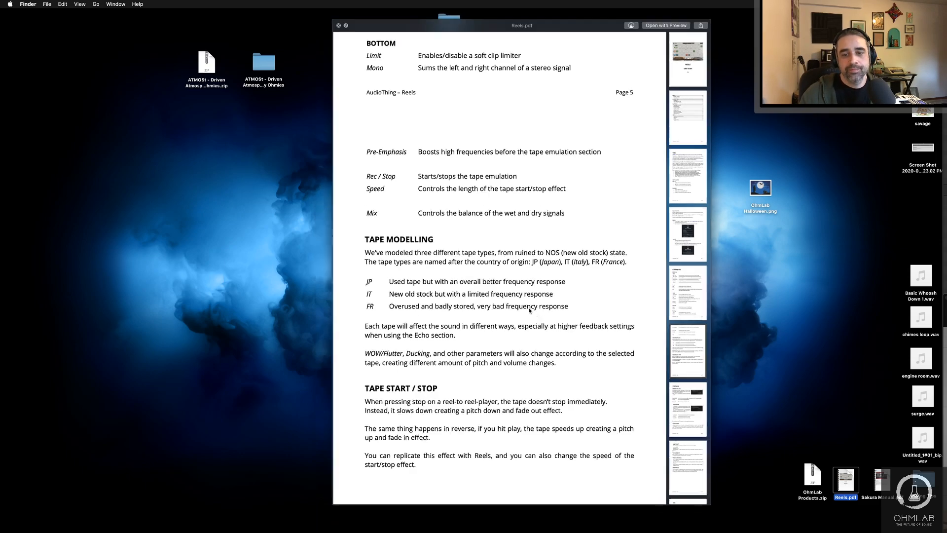
pyautogui.press('F11')
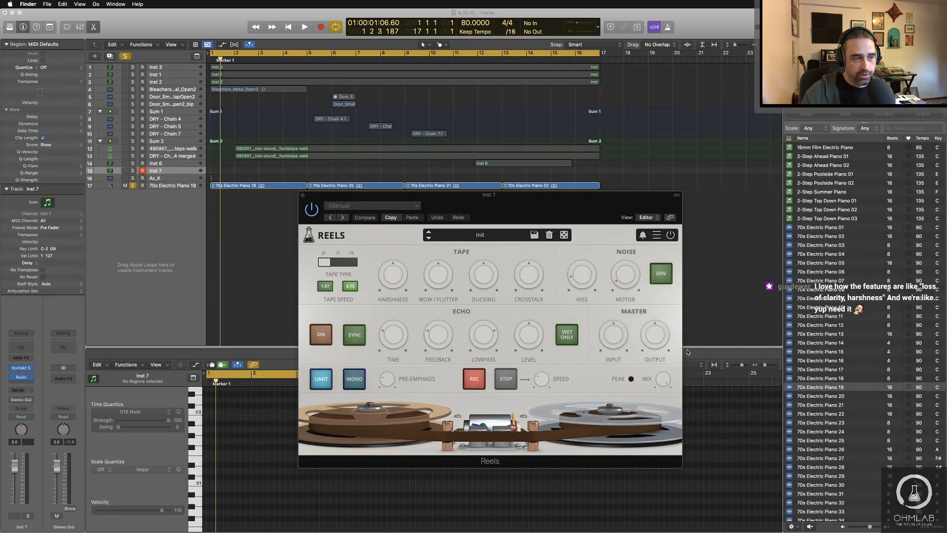
# Step: Play the project and adjust the tape and noise controls in Inst 7's Reels effect, bringing Crosstalk to about -27.5 dB
pyautogui.moveTo(486, 201); pyautogui.dragTo(519, 202)
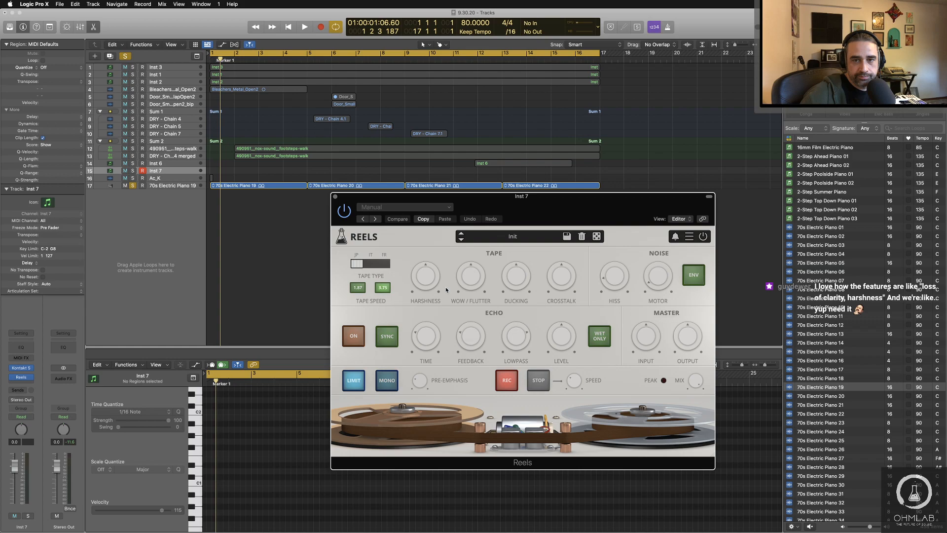
pyautogui.press('space')
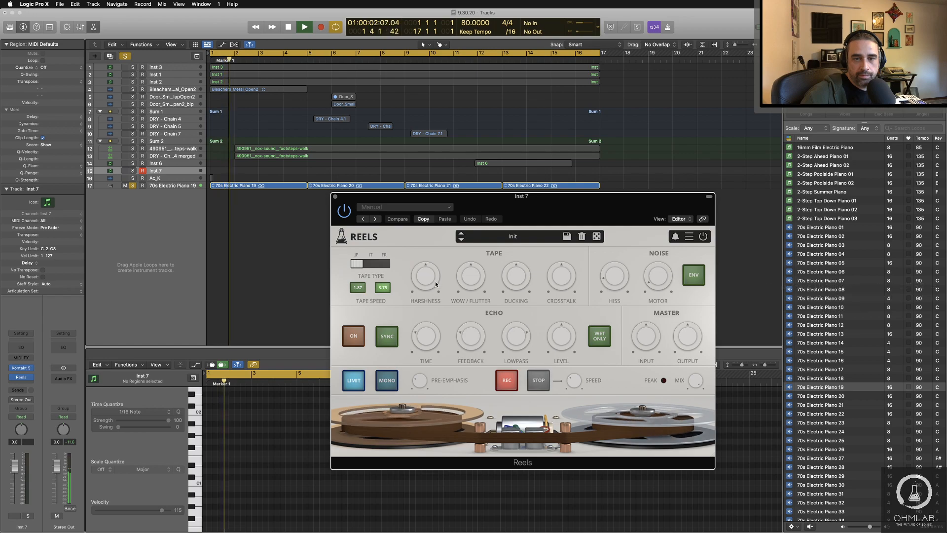
pyautogui.moveTo(426, 280); pyautogui.dragTo(554, 276)
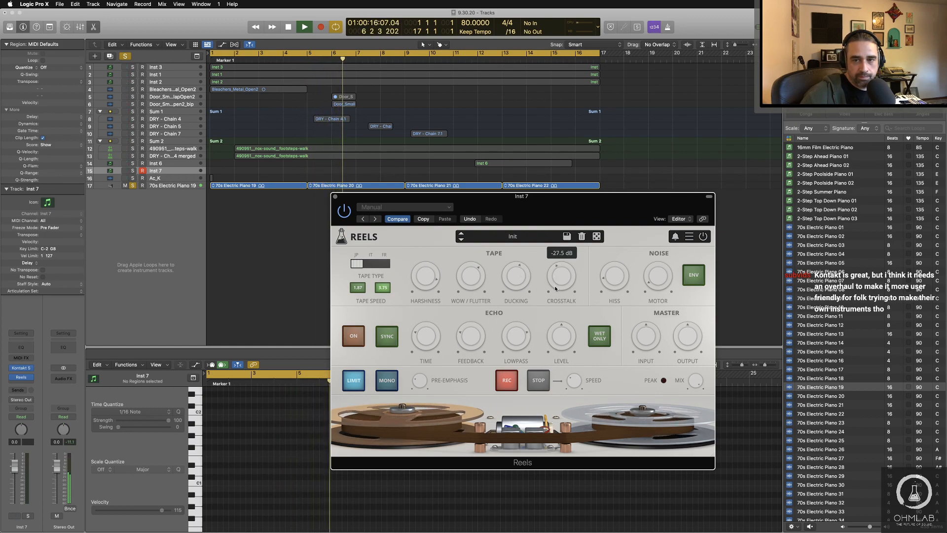
pyautogui.click(620, 279)
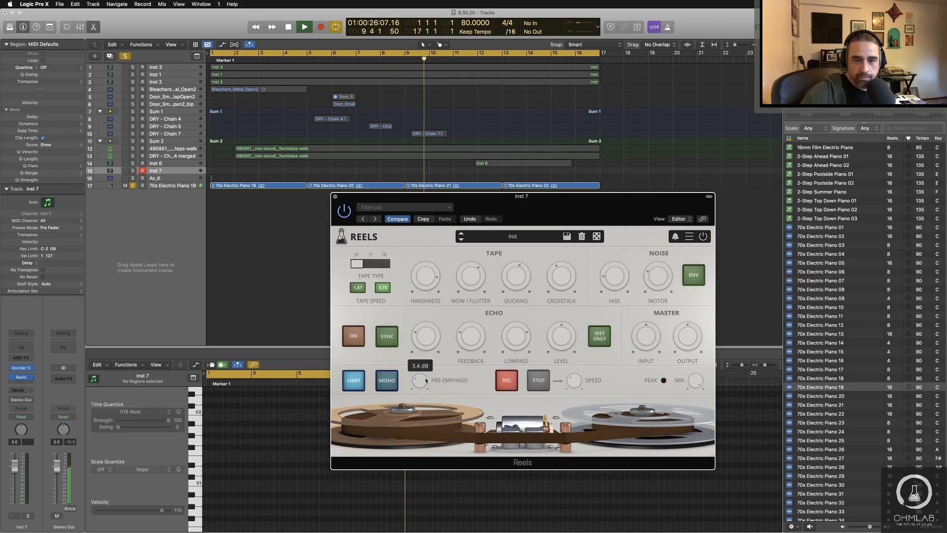
# Step: Adjust the pre-emphasis in Inst 7's Reels, enable its echo with a raised level, then stop playback and close the effect window
pyautogui.moveTo(426, 380); pyautogui.dragTo(425, 379)
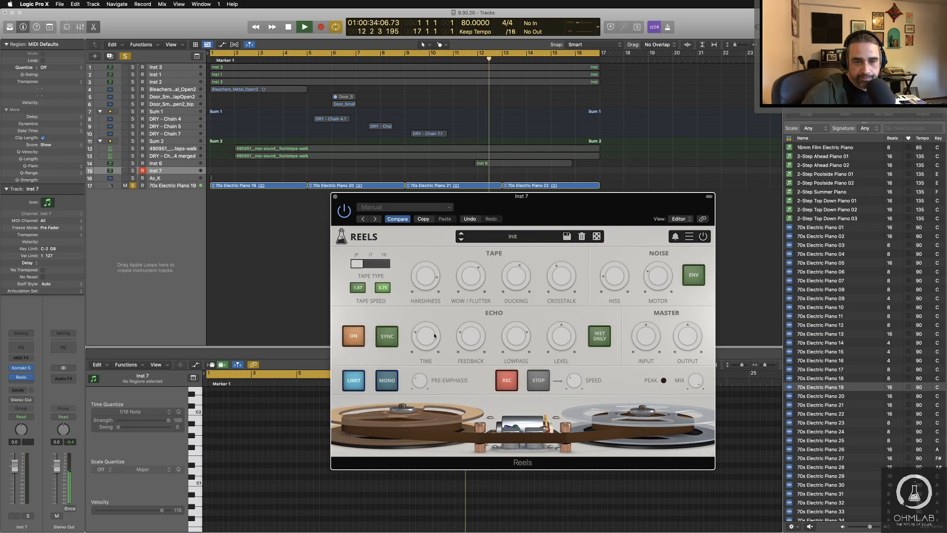
pyautogui.moveTo(424, 338)
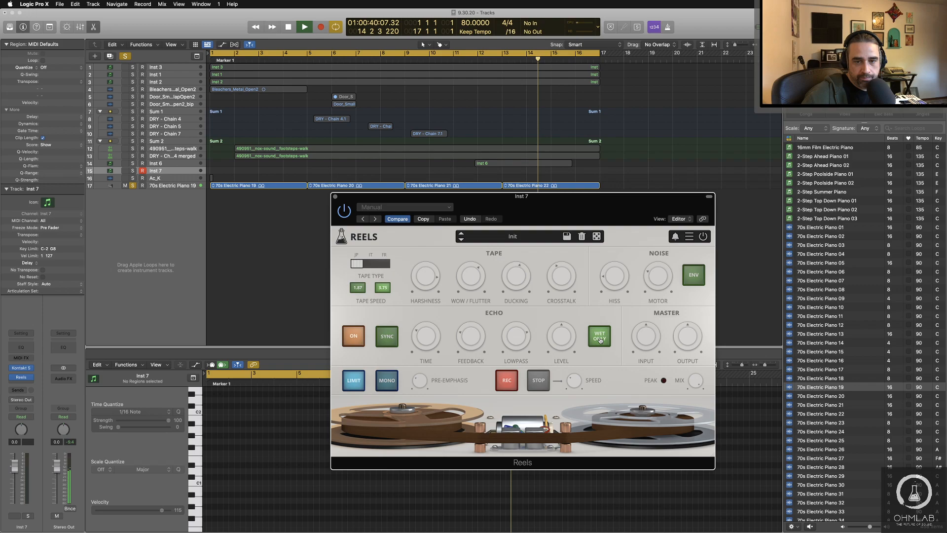
pyautogui.moveTo(472, 333)
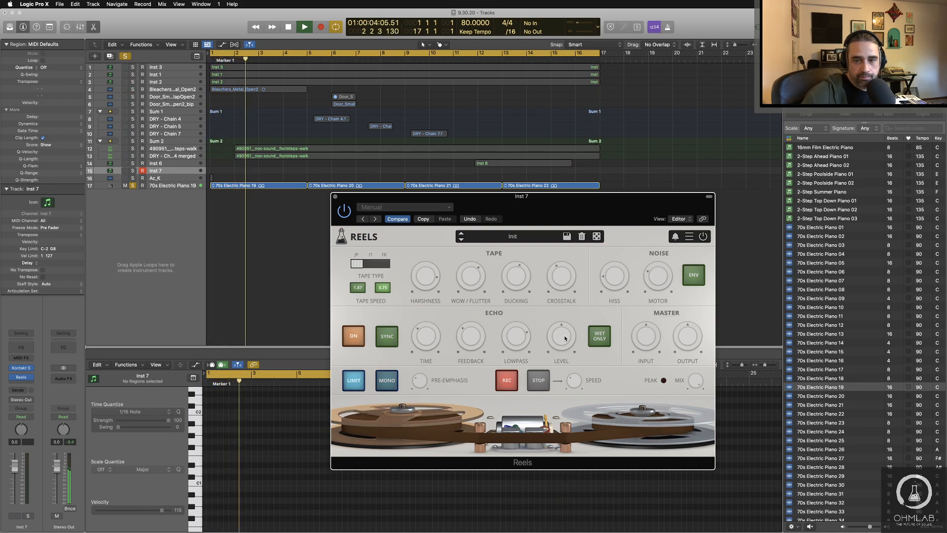
pyautogui.moveTo(565, 329)
pyautogui.moveTo(565, 329); pyautogui.dragTo(566, 321)
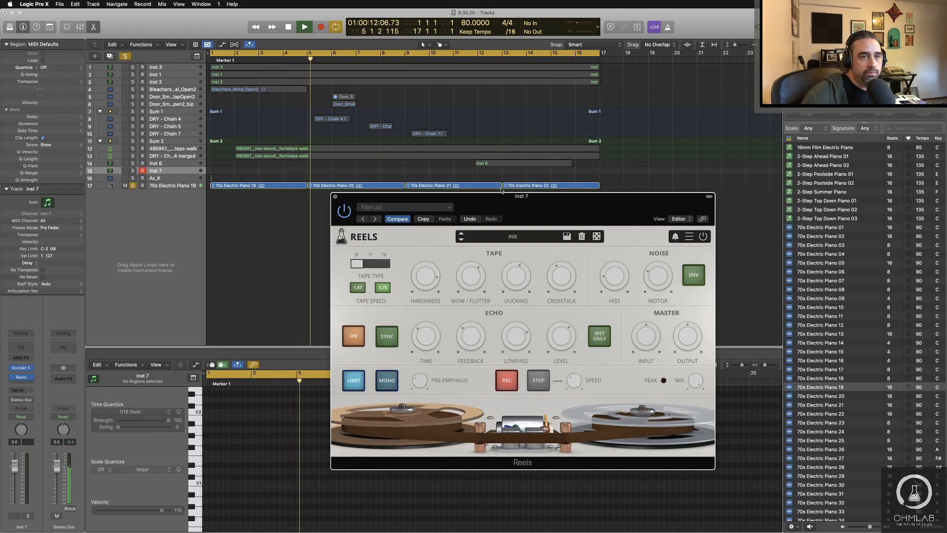
pyautogui.press('space')
pyautogui.moveTo(486, 199); pyautogui.dragTo(366, 66)
pyautogui.click(217, 62)
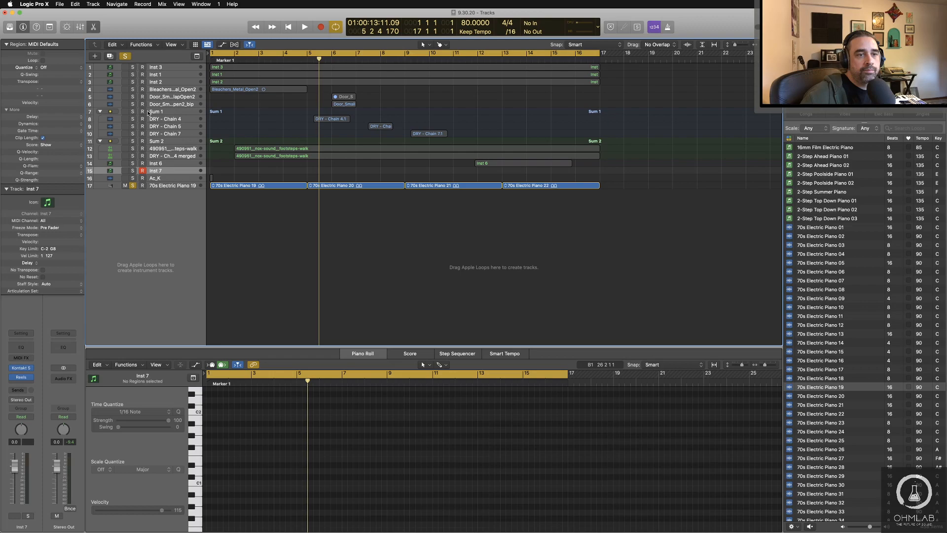
# Step: Insert a stereo Reels effect on the 70s Electric Piano 19 track and move its window clear of the first piano region
pyautogui.click(159, 186)
pyautogui.click(21, 380)
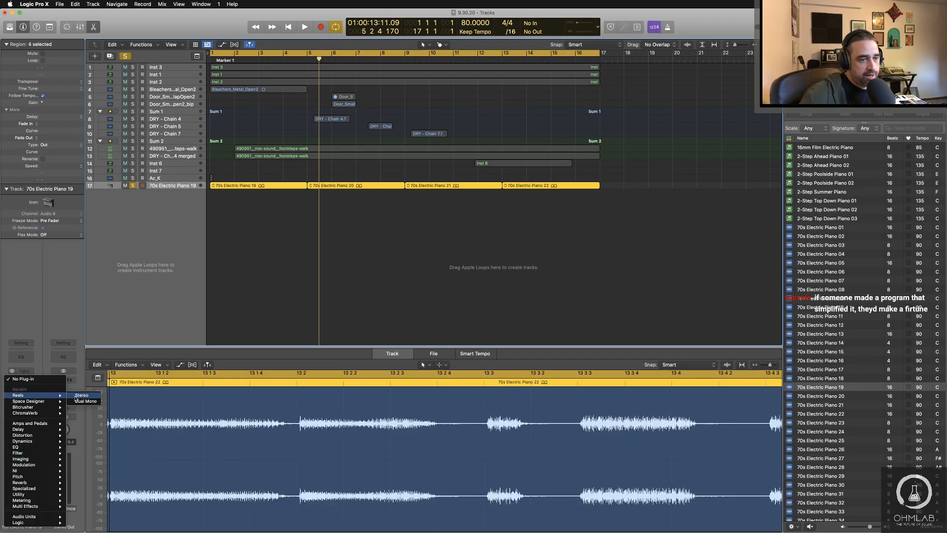
pyautogui.click(81, 395)
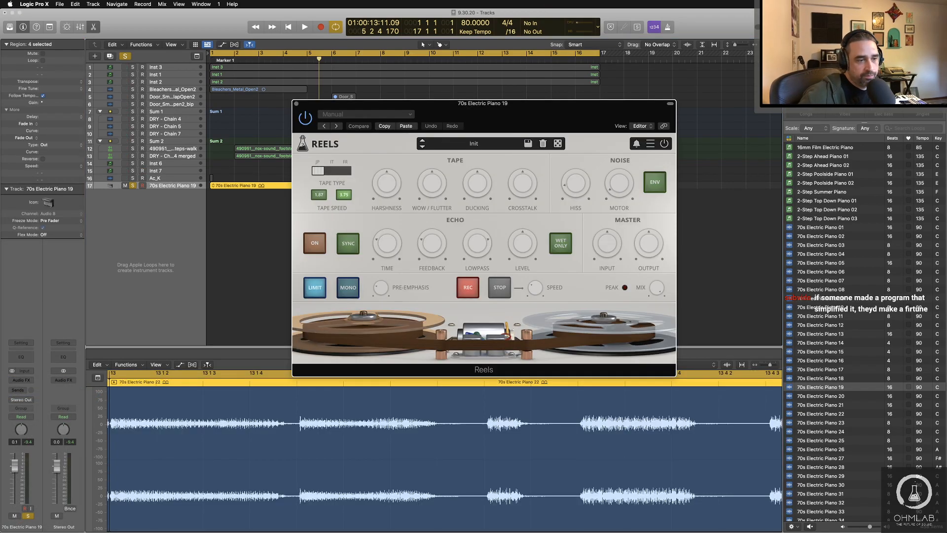
pyautogui.moveTo(459, 105); pyautogui.dragTo(514, 157)
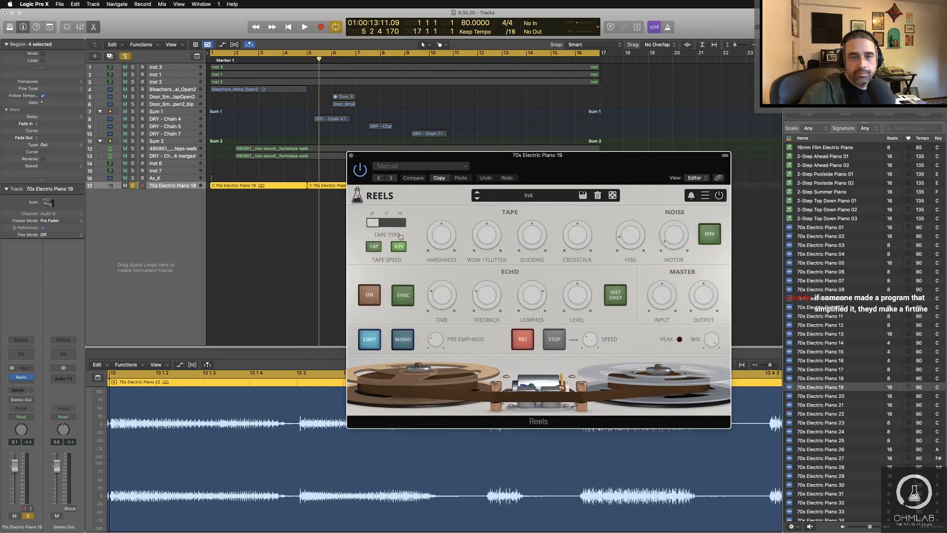
# Step: During playback, set the piano's Reels Harshness to about 74% and Crosstalk to about -27.6 dB, and adjust the Motor noise
pyautogui.press('space')
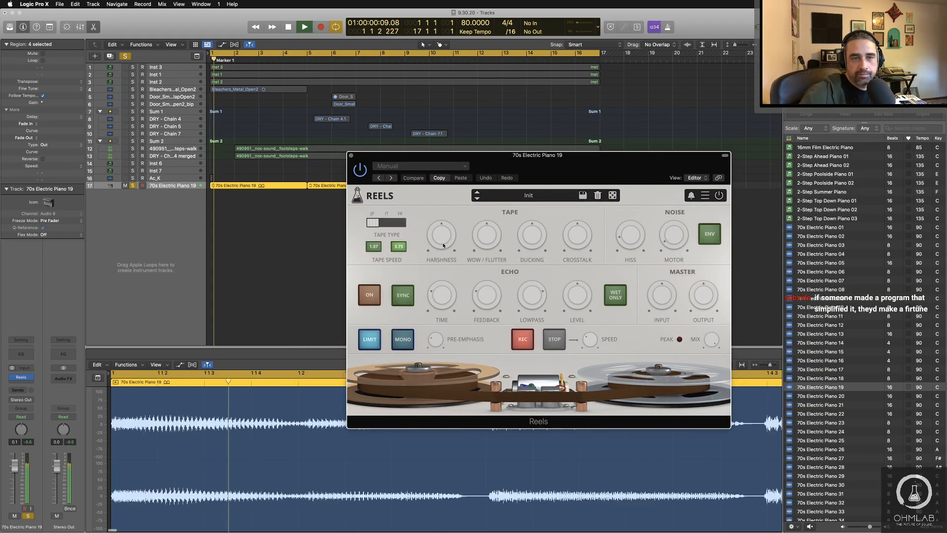
pyautogui.moveTo(446, 241); pyautogui.dragTo(444, 213)
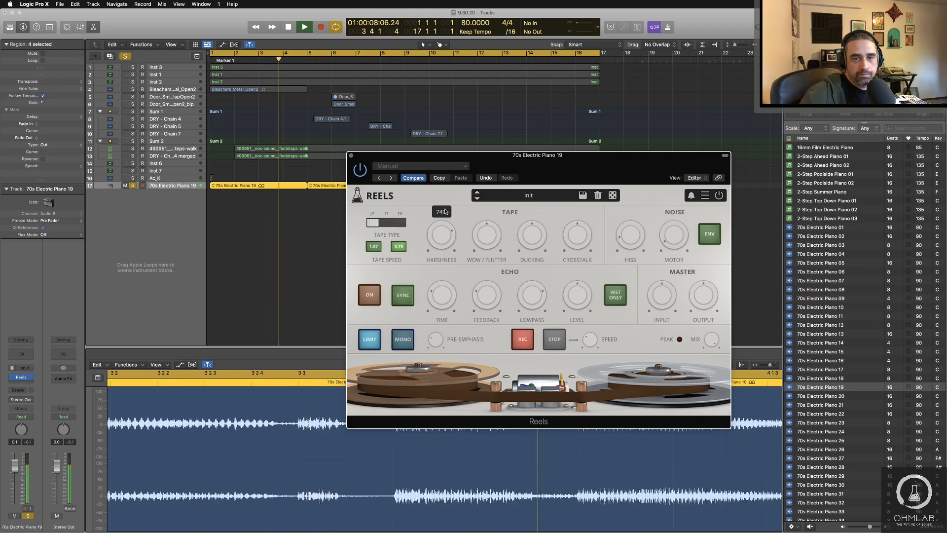
pyautogui.moveTo(490, 239); pyautogui.dragTo(567, 252)
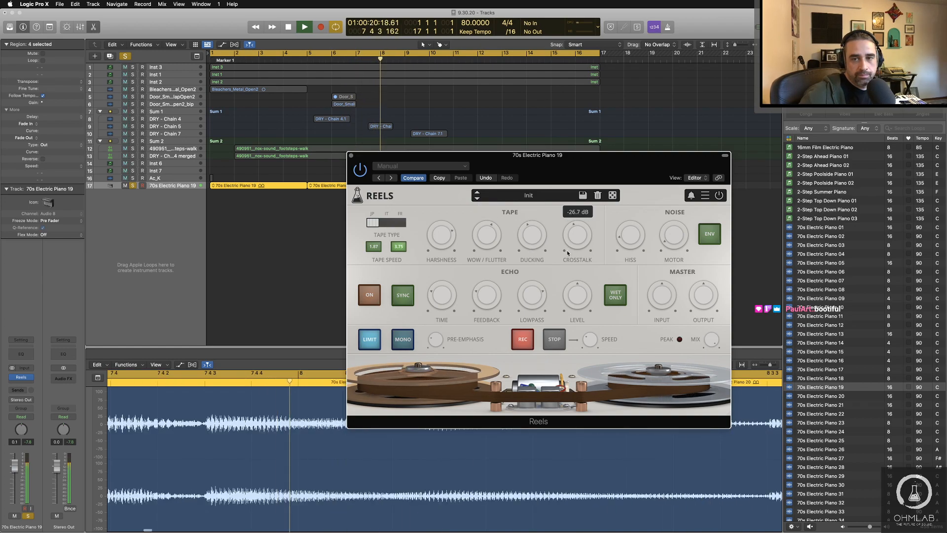
pyautogui.click(677, 227)
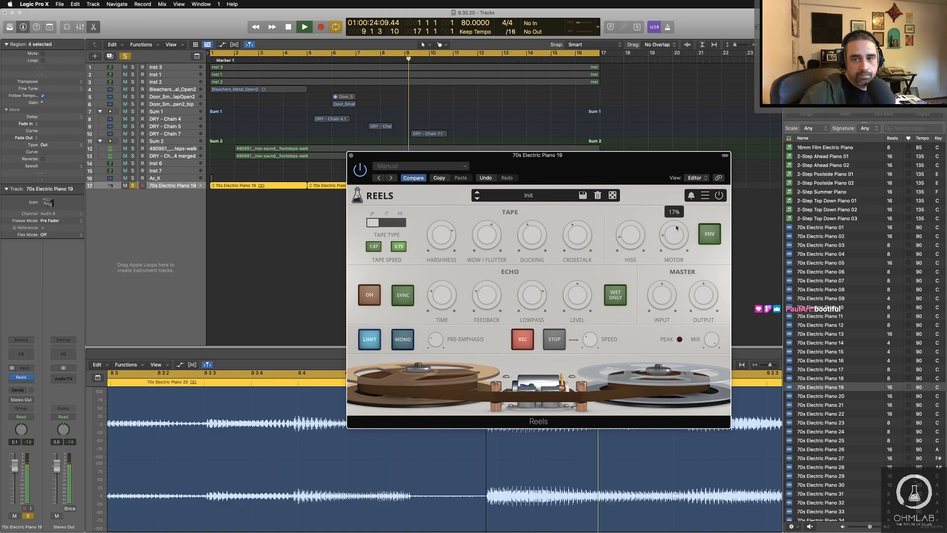
pyautogui.moveTo(677, 227)
pyautogui.mouseDown()
pyautogui.moveTo(625, 237)
pyautogui.moveTo(677, 243)
pyautogui.mouseUp()
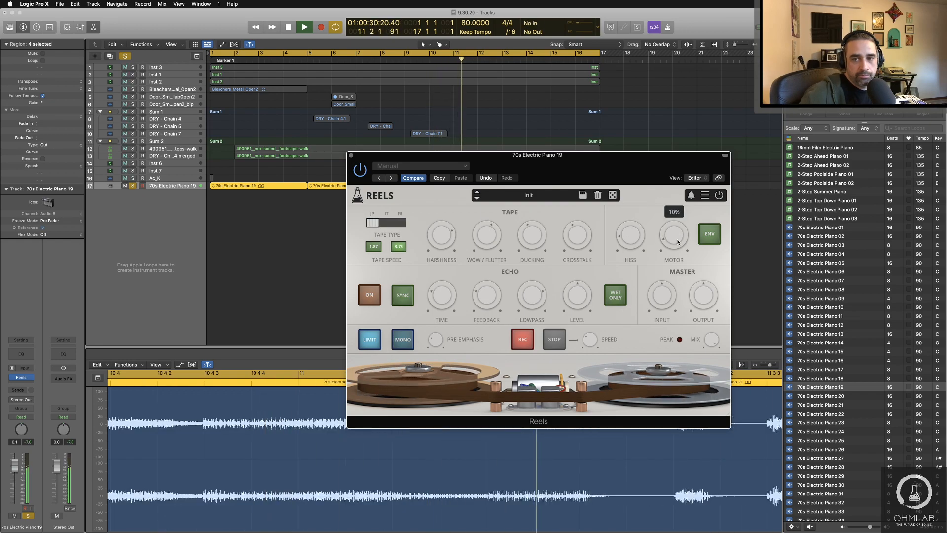
# Step: Turn on the echo section in the piano's Reels effect and shorten the echo time to about 105 ms
pyautogui.click(360, 298)
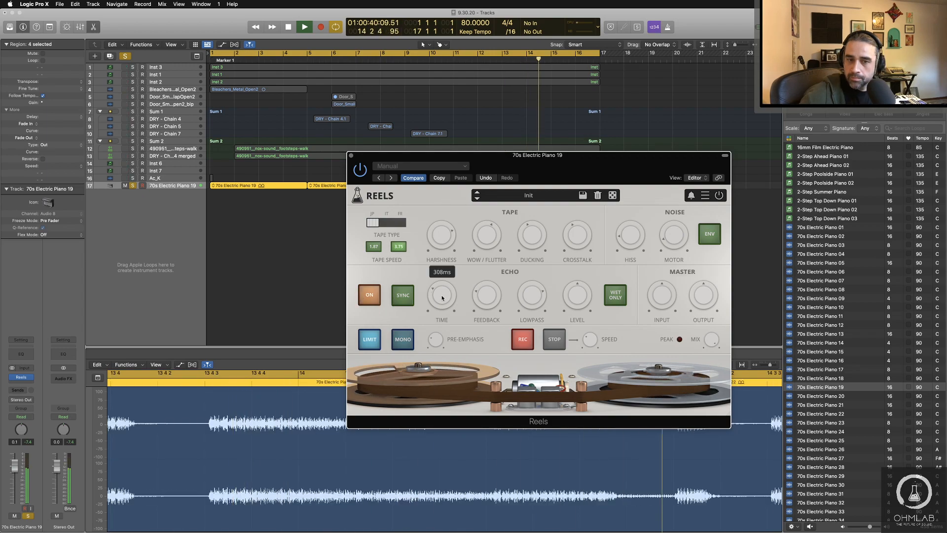
pyautogui.moveTo(446, 296); pyautogui.dragTo(446, 306)
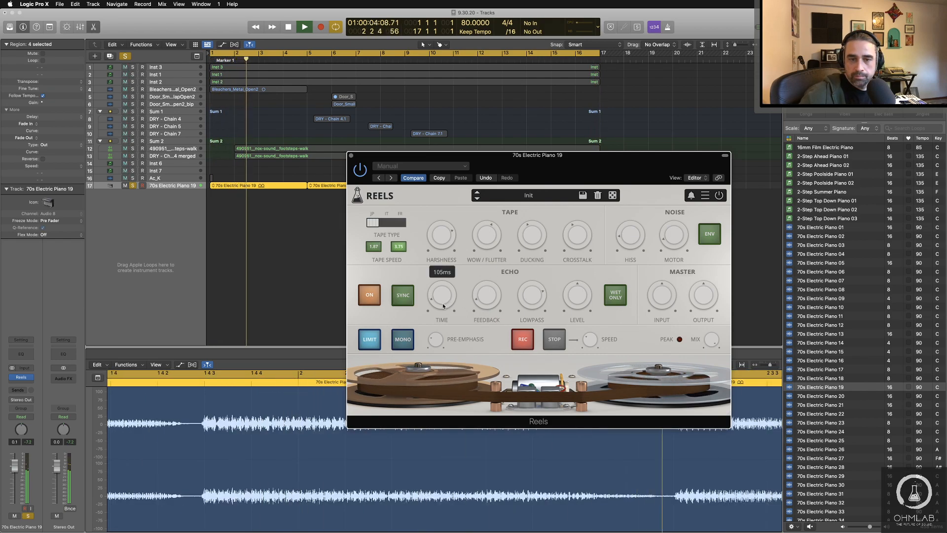
pyautogui.moveTo(441, 303); pyautogui.dragTo(443, 305)
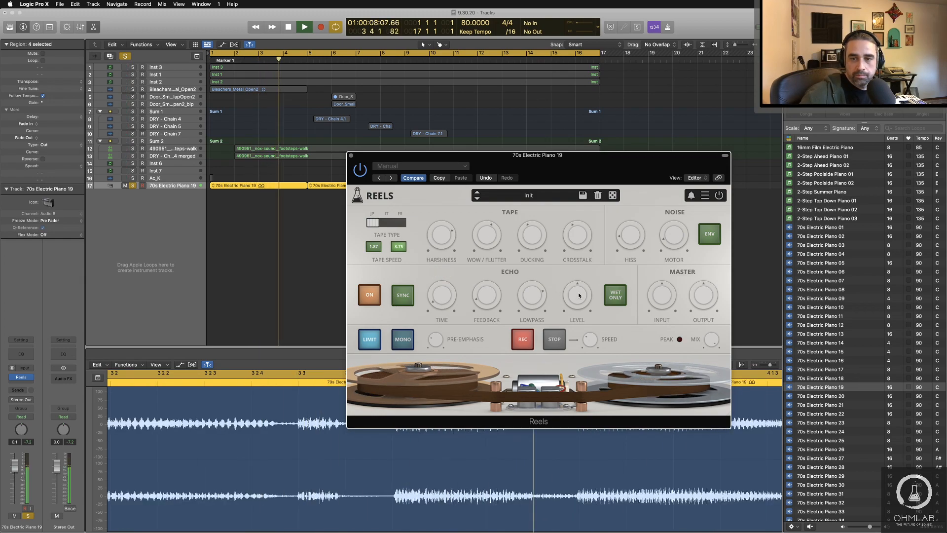
# Step: Lower the echo level to about -34.8 dB and set the pre-emphasis to 5.0 dB in the piano's Reels effect
pyautogui.moveTo(579, 295); pyautogui.dragTo(581, 334)
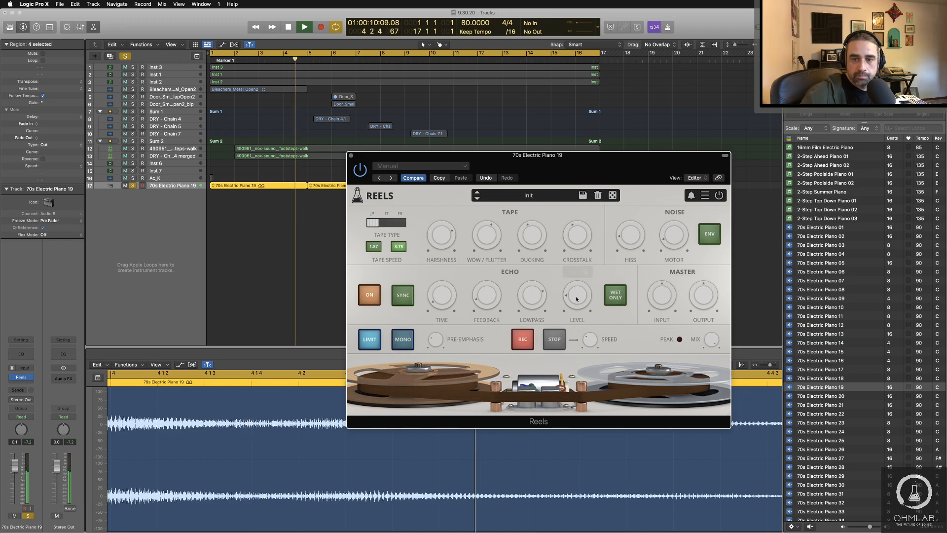
pyautogui.moveTo(577, 299); pyautogui.dragTo(579, 314)
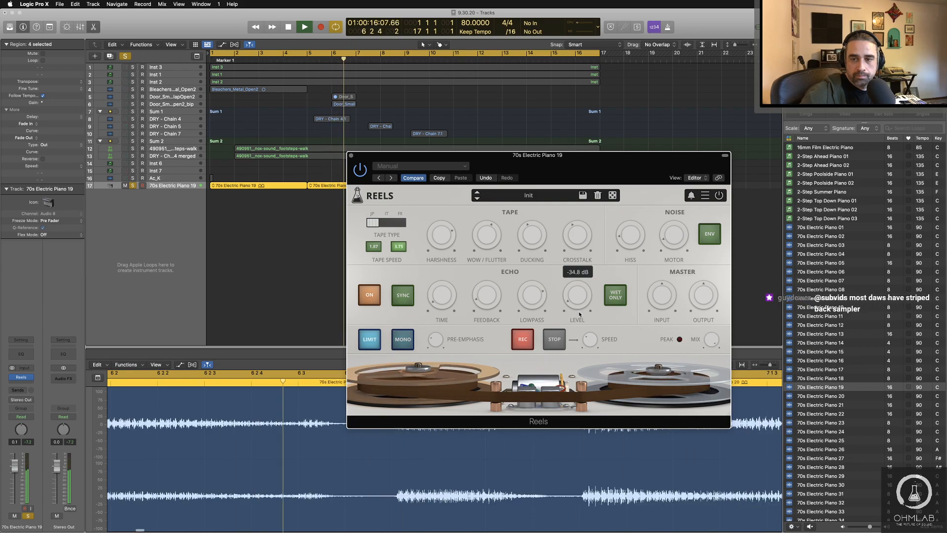
pyautogui.moveTo(436, 340)
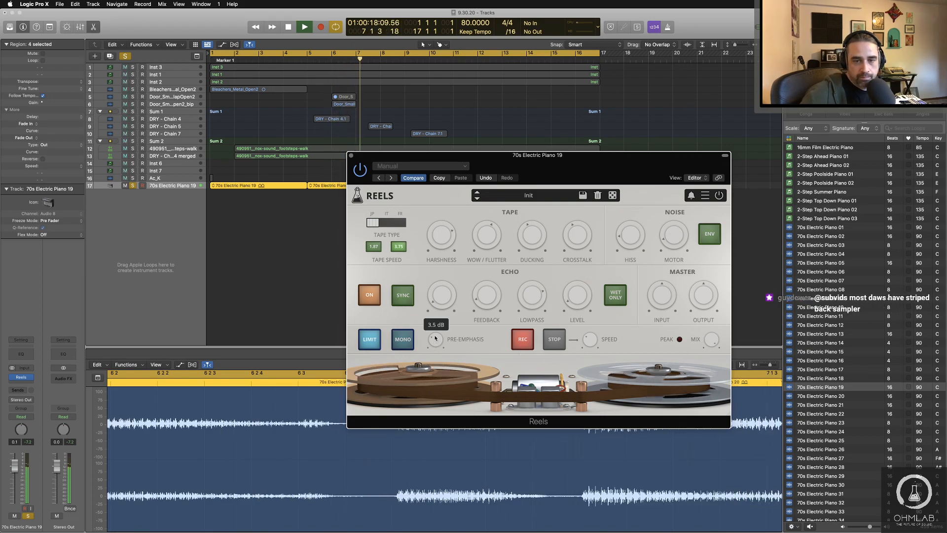
pyautogui.moveTo(435, 339); pyautogui.dragTo(435, 324)
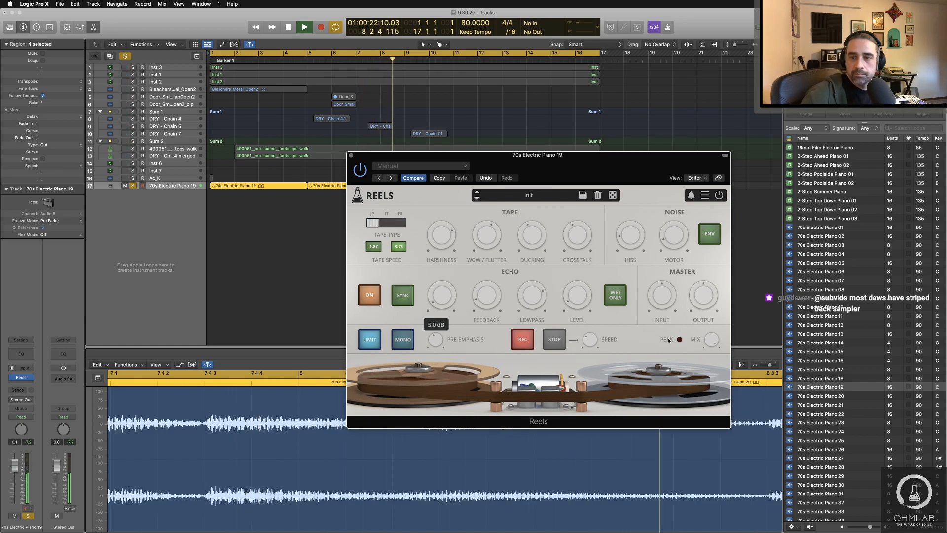
# Step: Adjust the mix in the piano's Reels effect, and compare the JP, IT and FR tape types during playback, ending on FR
pyautogui.moveTo(712, 342); pyautogui.dragTo(711, 386)
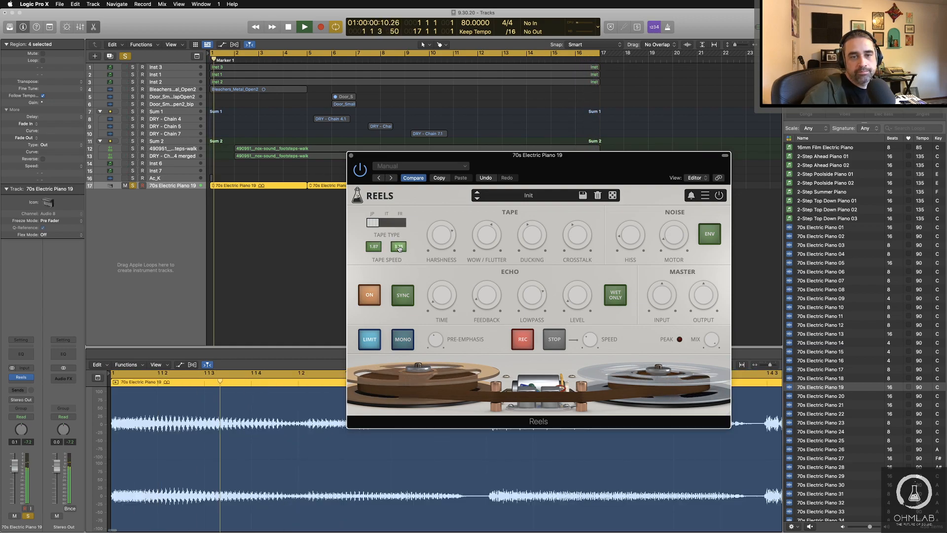
pyautogui.press('space')
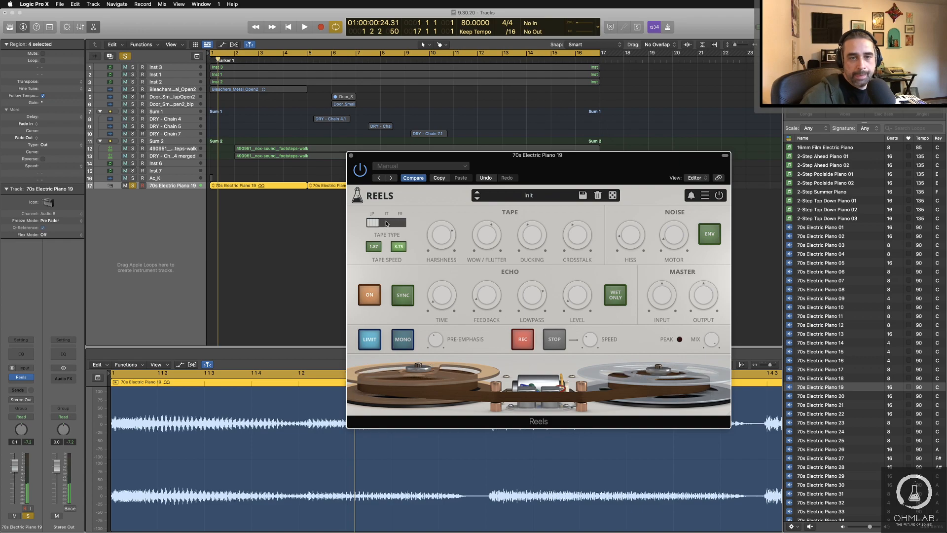
pyautogui.click(387, 224)
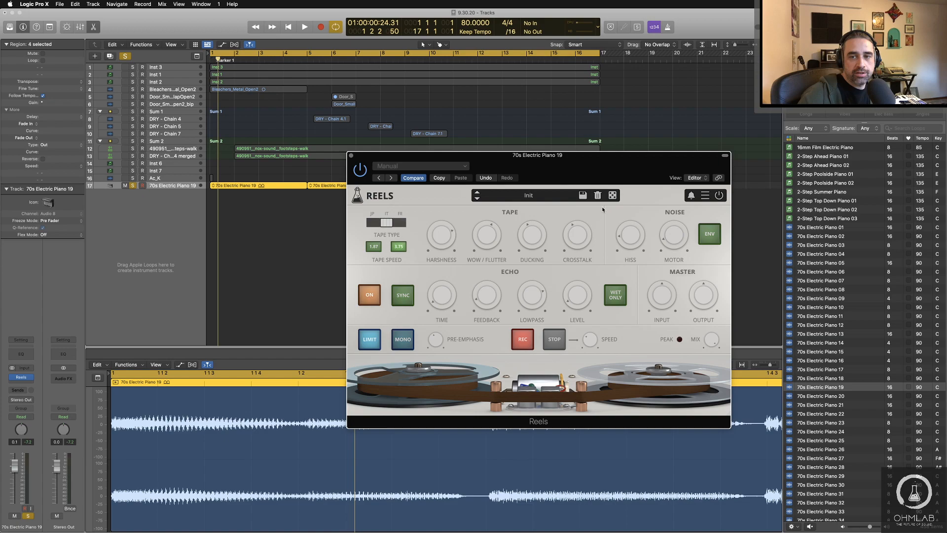
pyautogui.press('space')
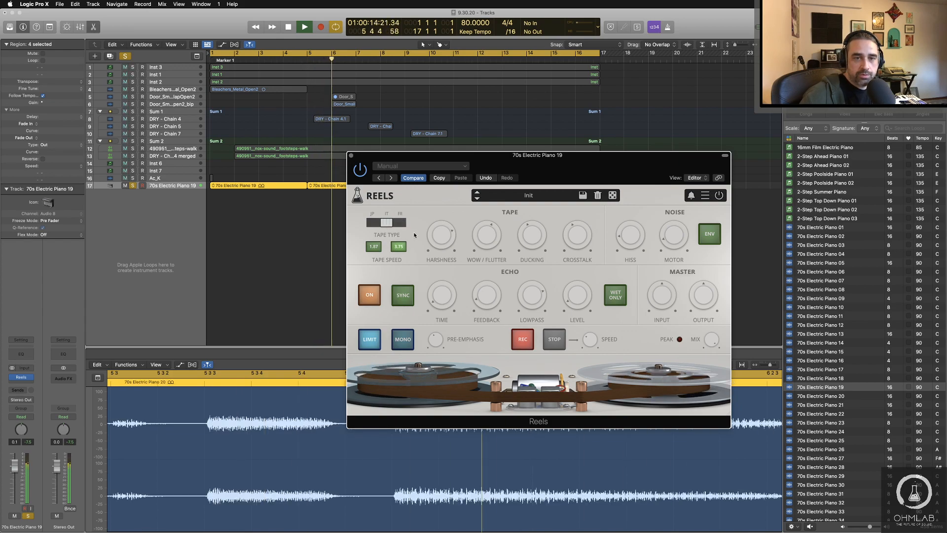
pyautogui.moveTo(386, 223); pyautogui.dragTo(410, 224)
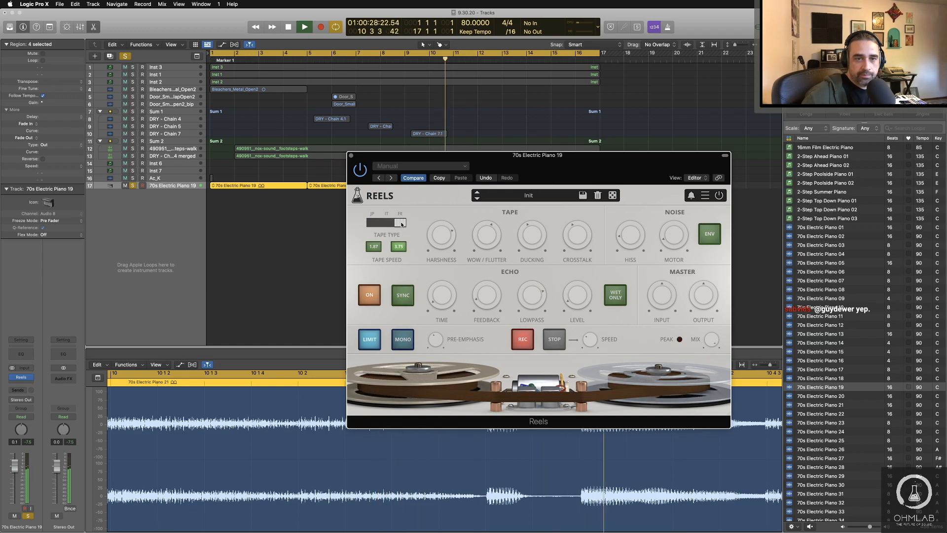
pyautogui.click(372, 223)
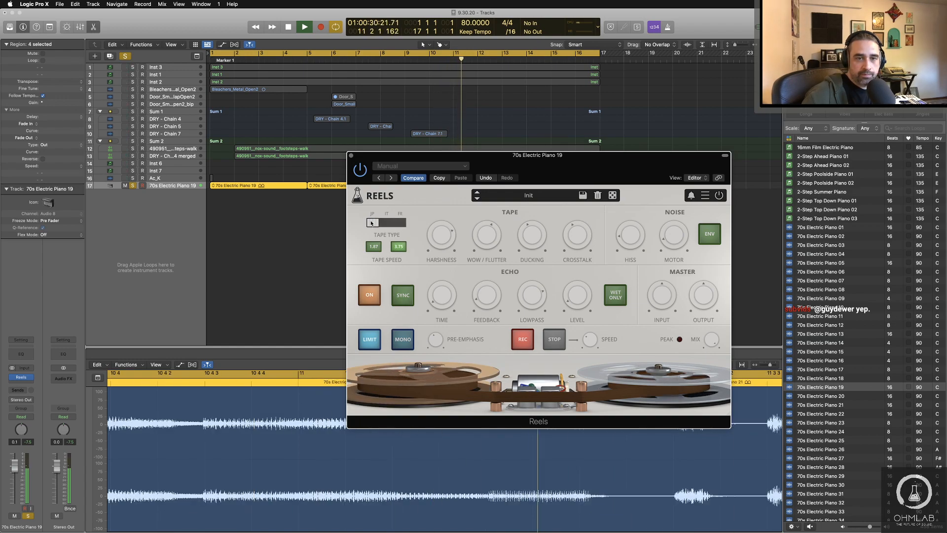
pyautogui.click(386, 222)
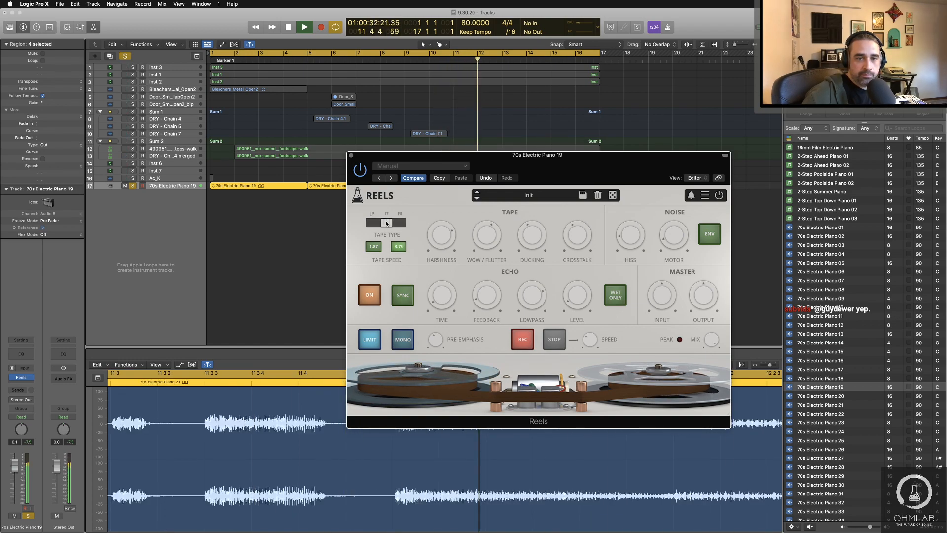
pyautogui.click(400, 223)
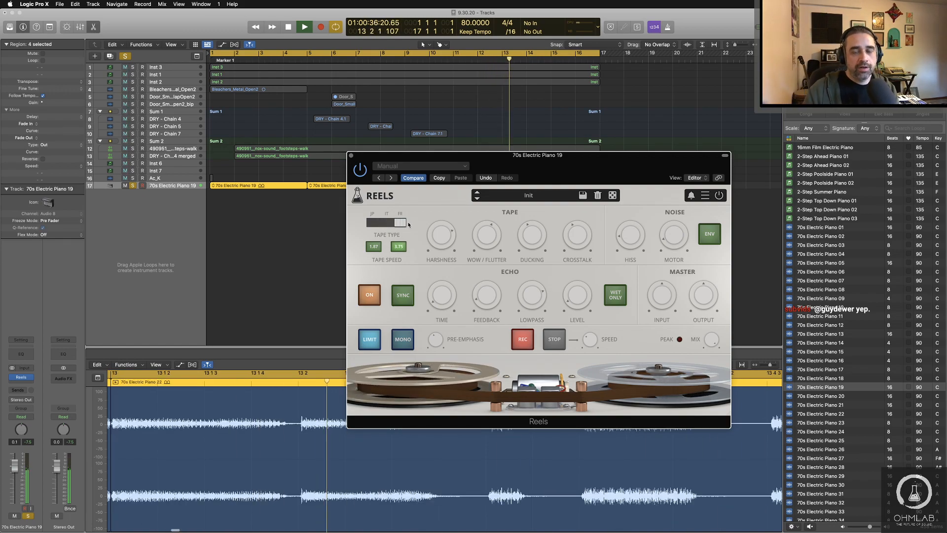
pyautogui.press('space')
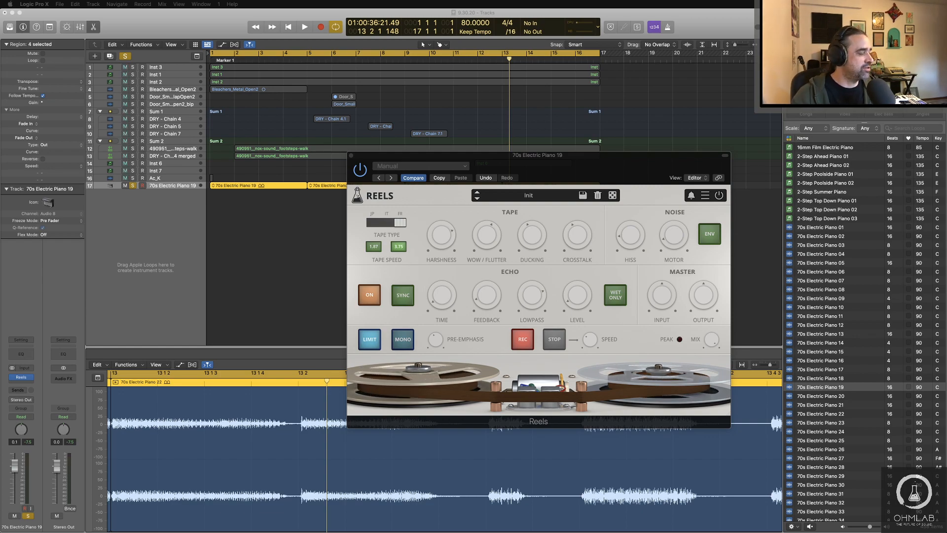
pyautogui.press('super+Tab')
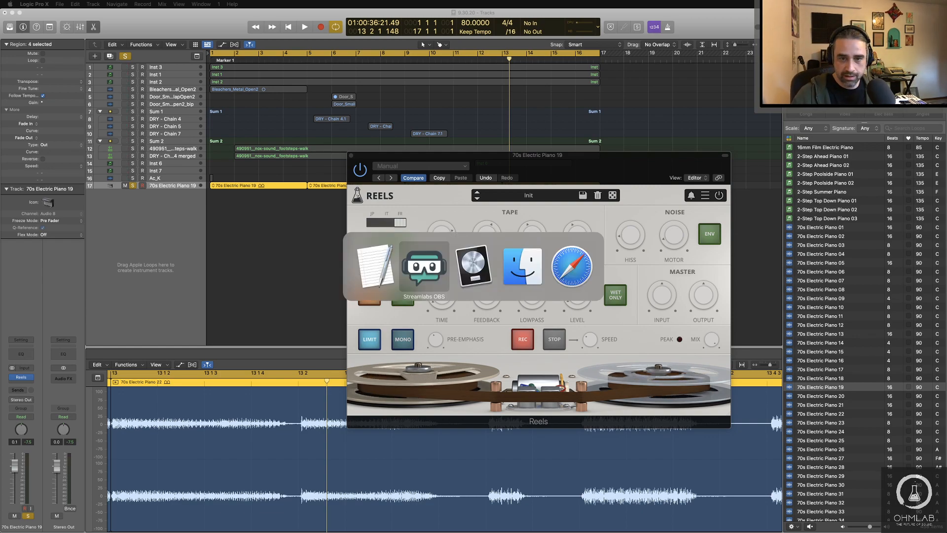
pyautogui.press('super+Tab')
pyautogui.press('super+Tab')
pyautogui.press('super+Tab')
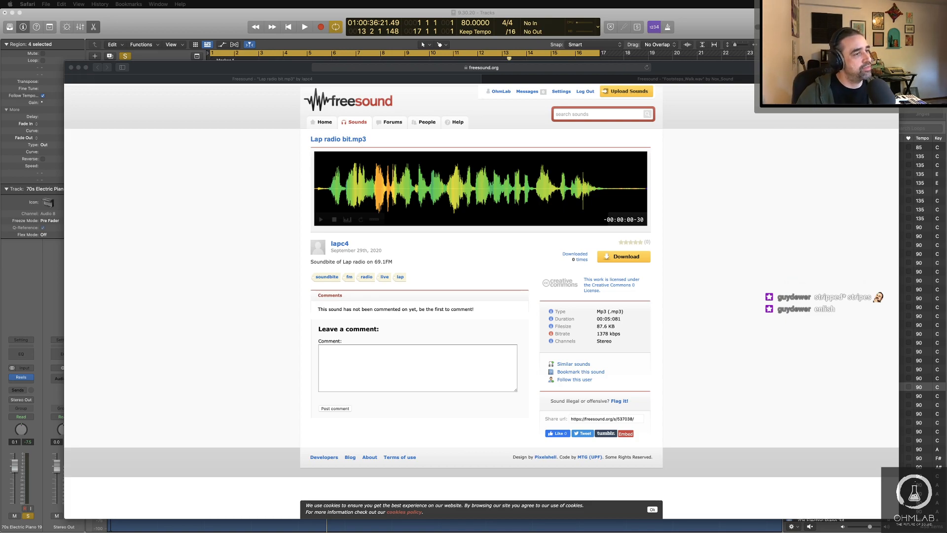
pyautogui.press('super+Tab')
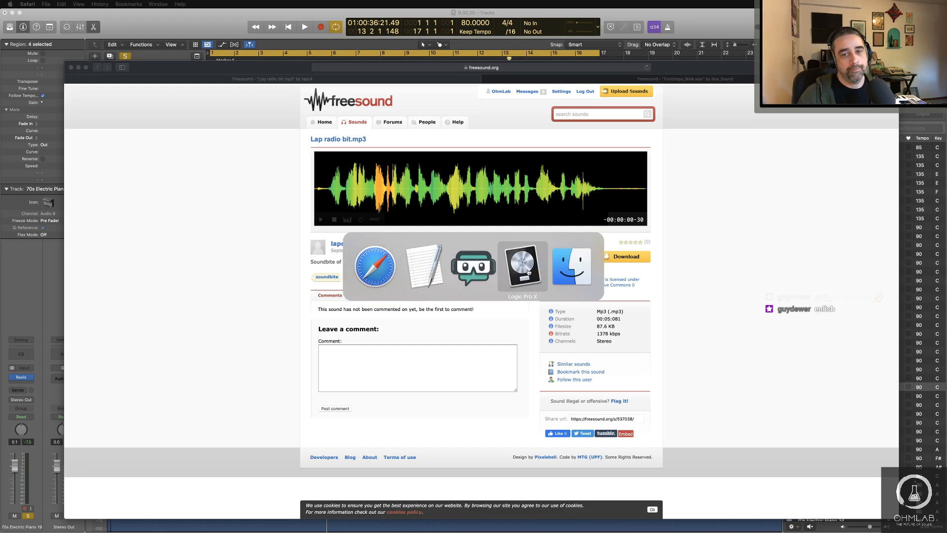
pyautogui.click(494, 274)
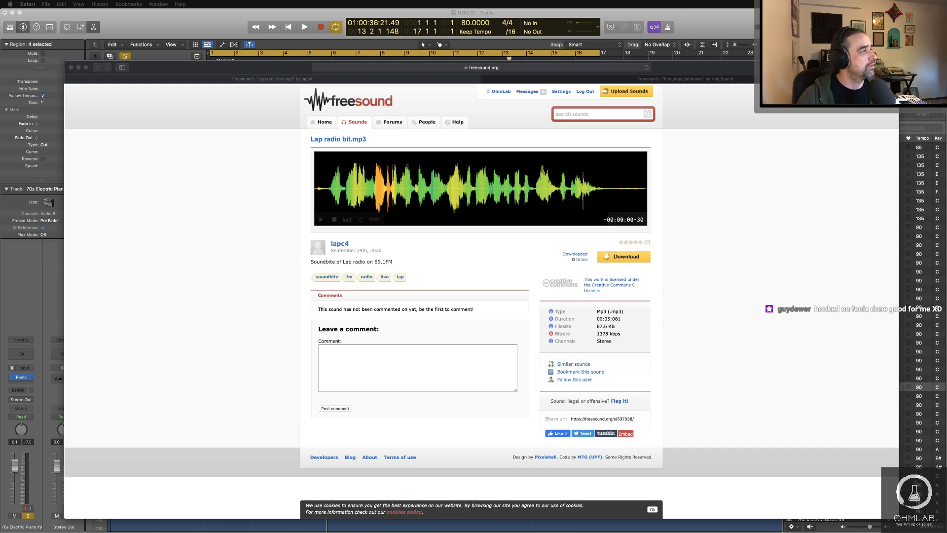
pyautogui.press('super+Tab')
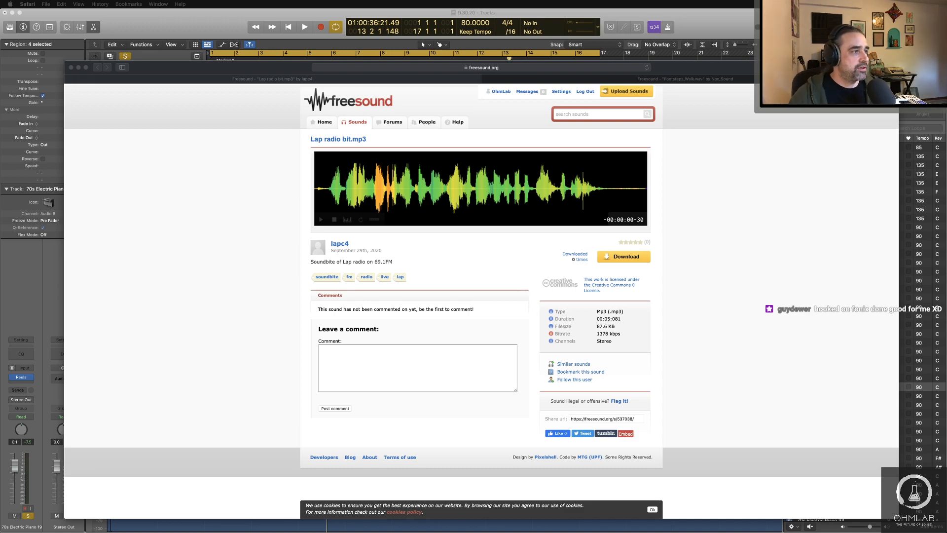
pyautogui.click(161, 28)
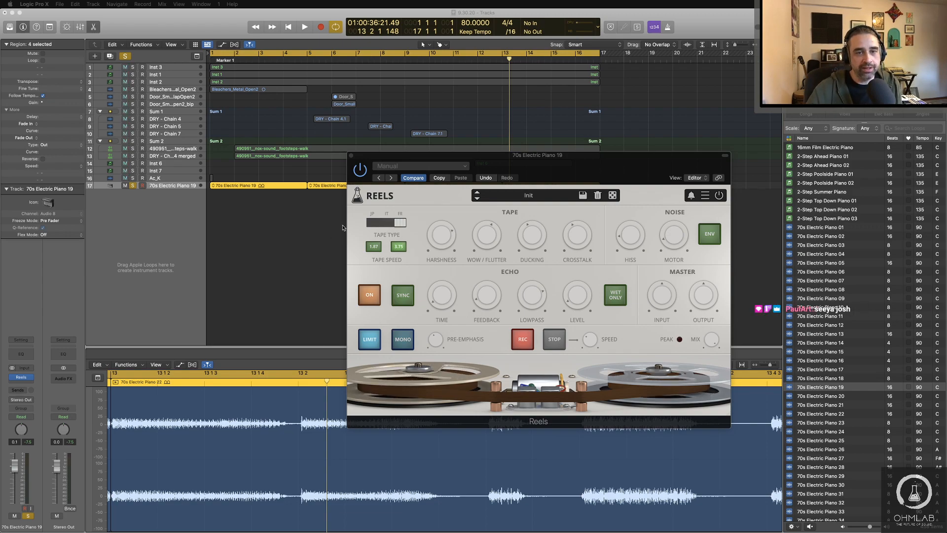
# Step: Move the Reels window below the row of piano regions and briefly play the loops from the start
pyautogui.moveTo(543, 166); pyautogui.dragTo(546, 211)
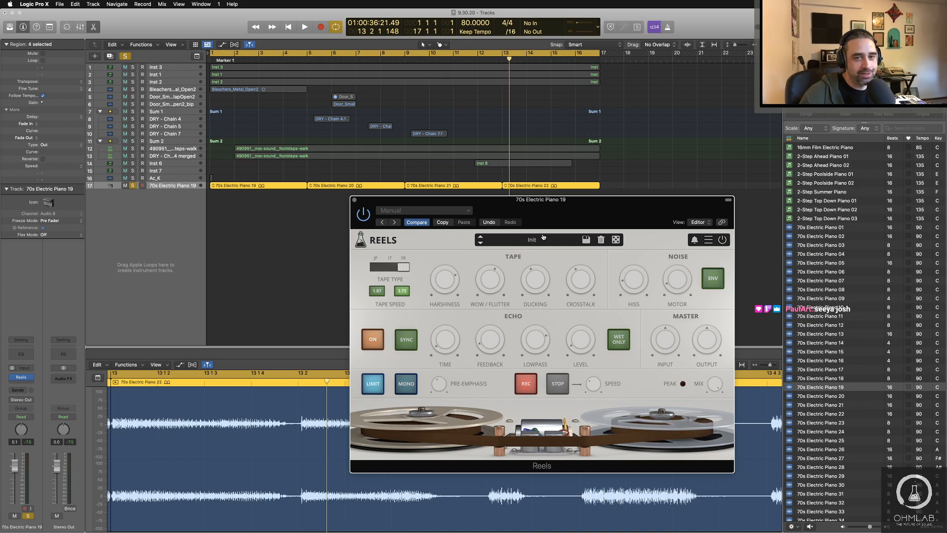
pyautogui.press('Return')
pyautogui.press('space')
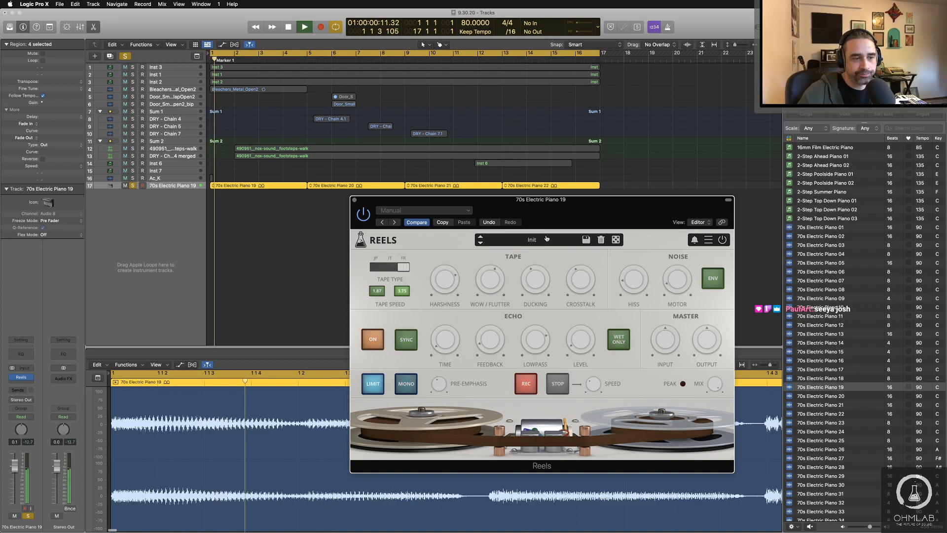
pyautogui.press('space')
# Step: Insert a stereo Limiter on the Stereo Out channel and close its window
pyautogui.click(65, 385)
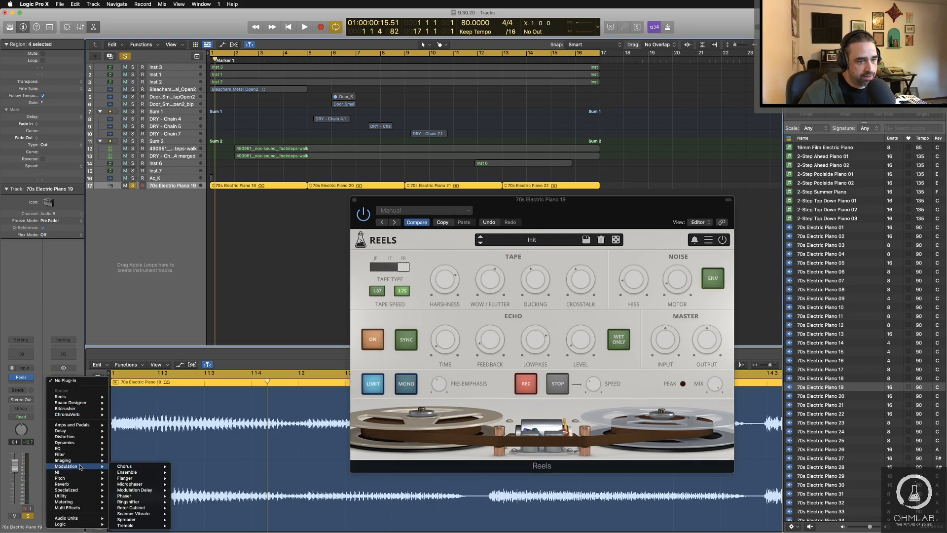
pyautogui.moveTo(74, 443)
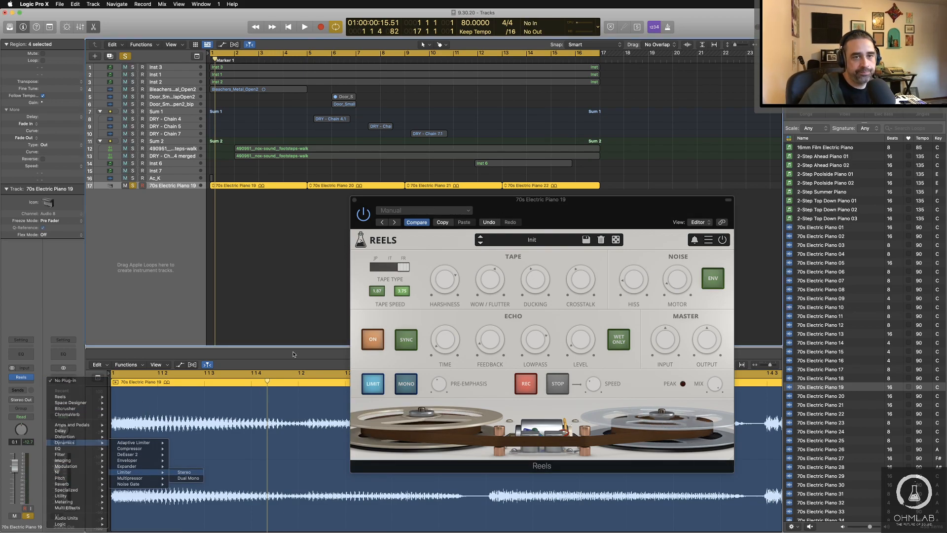
pyautogui.click(185, 474)
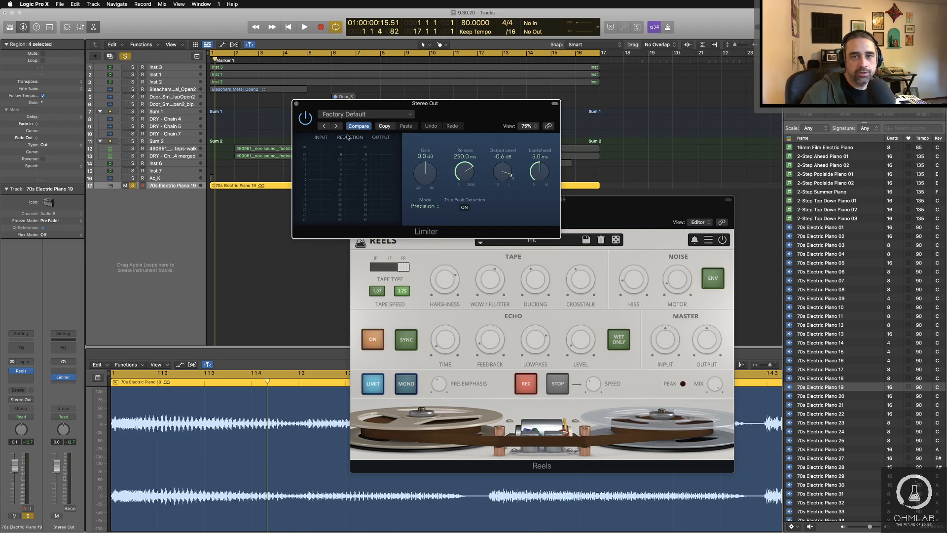
pyautogui.click(296, 104)
# Step: During playback, audition the factory echo presets in the piano's Reels effect one by one, from Baby Eighties RM to Bright Echo
pyautogui.press('space')
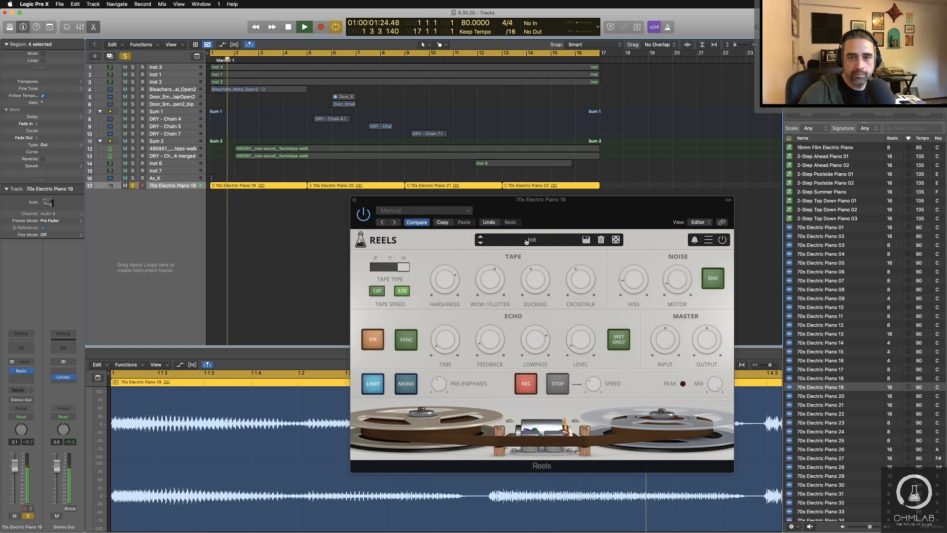
pyautogui.click(526, 241)
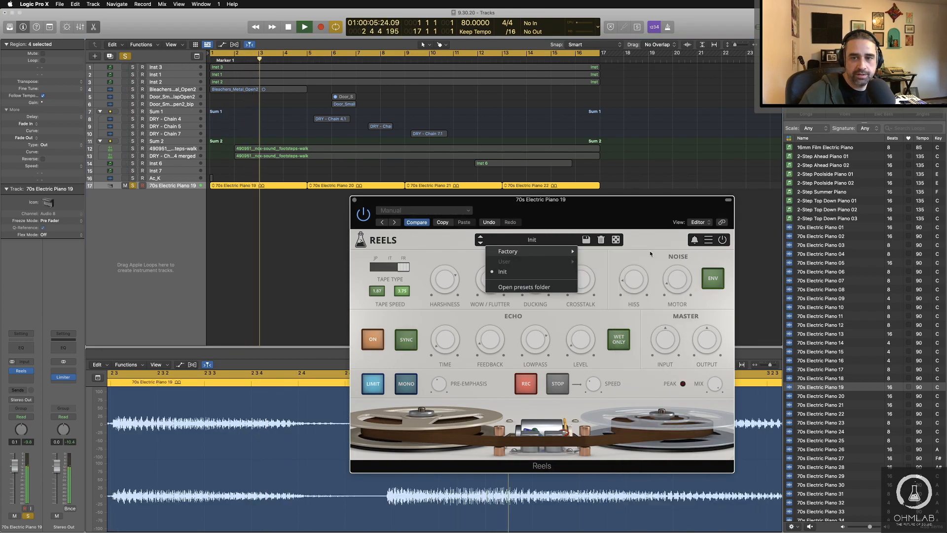
pyautogui.click(650, 251)
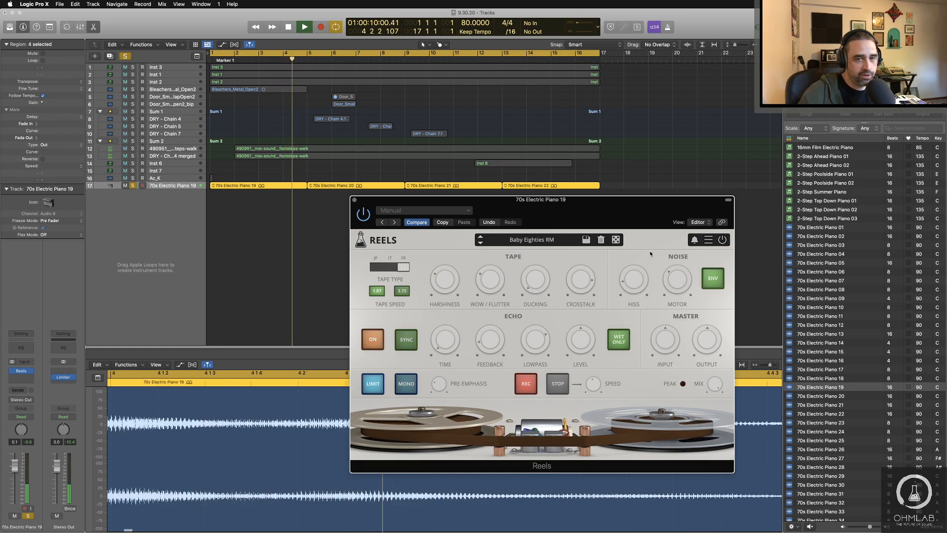
pyautogui.click(480, 243)
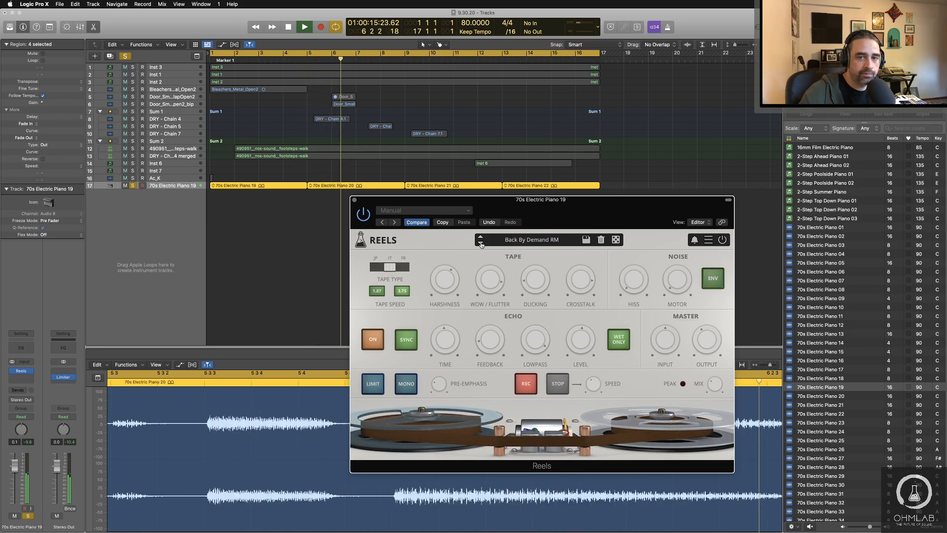
pyautogui.click(480, 243)
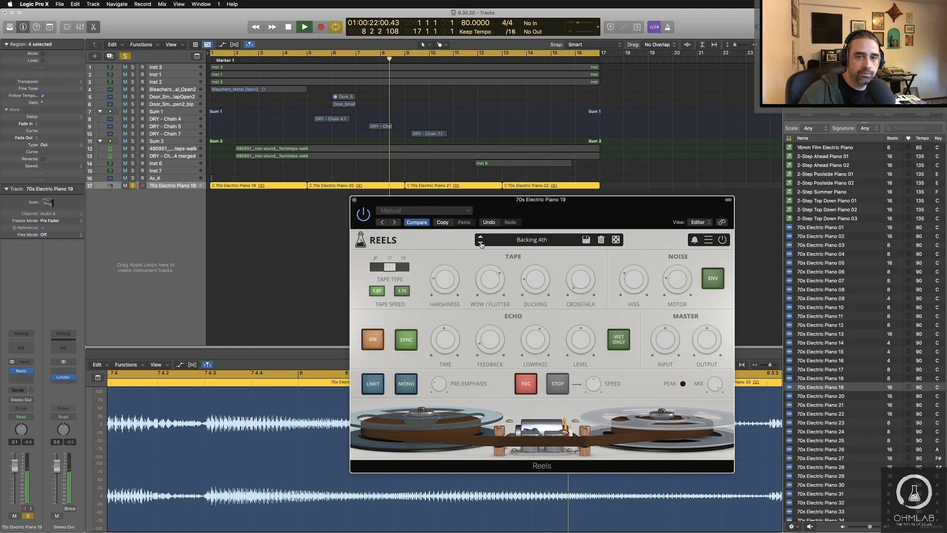
pyautogui.click(481, 243)
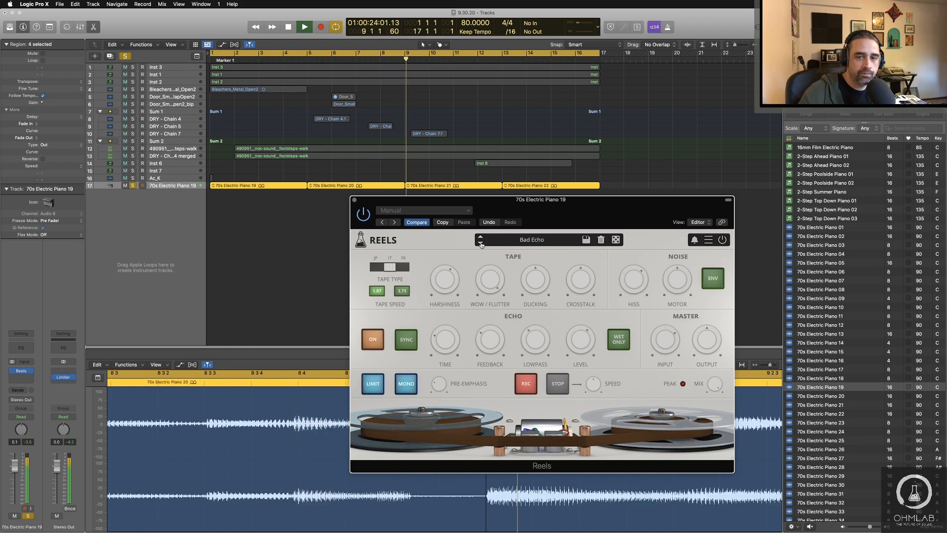
pyautogui.click(481, 243)
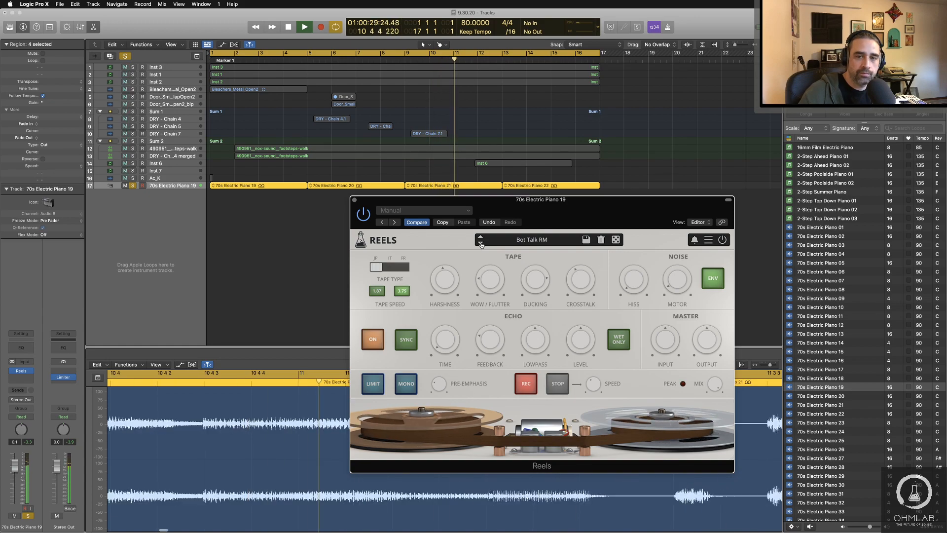
pyautogui.click(480, 244)
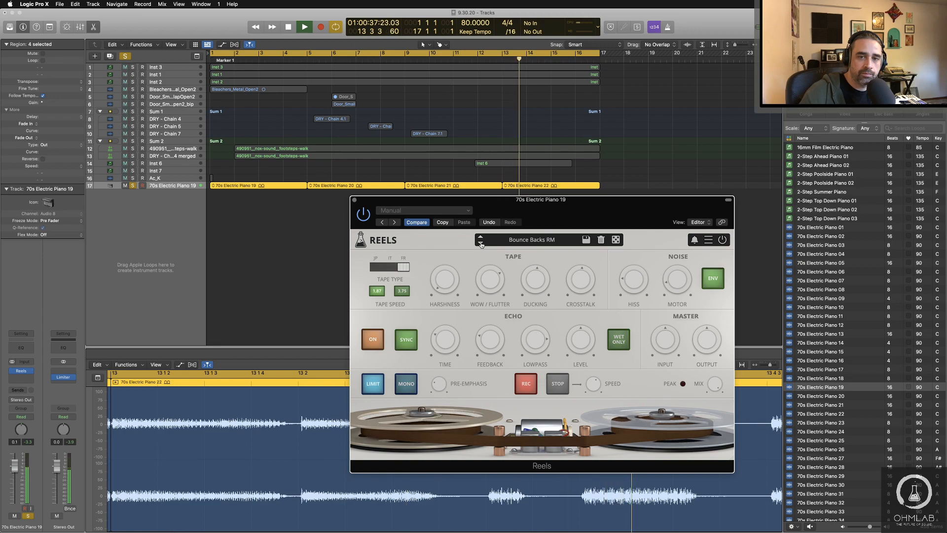
pyautogui.click(481, 243)
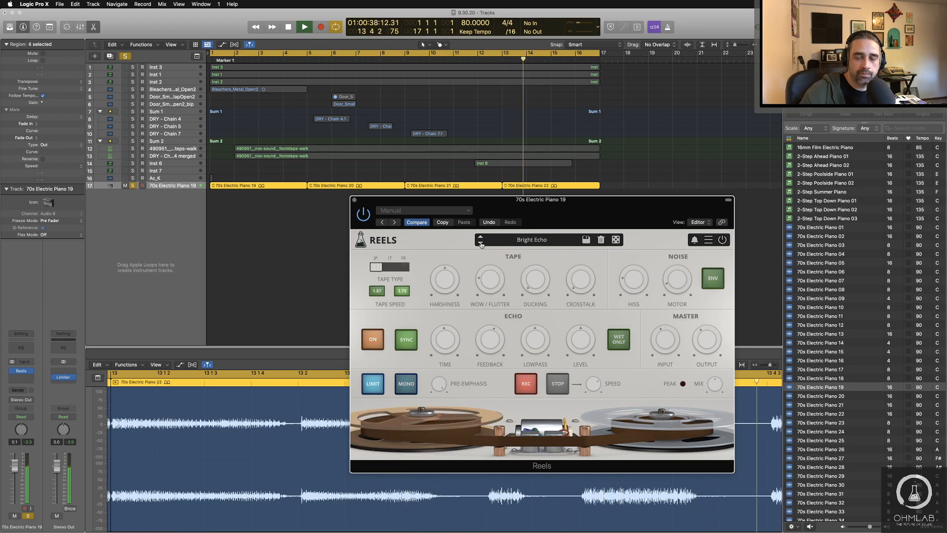
# Step: During playback, audition the factory tape presets in the piano's Reels effect from Bad Tape through Light Dirt RM, then stop playback
pyautogui.click(543, 241)
pyautogui.moveTo(553, 252)
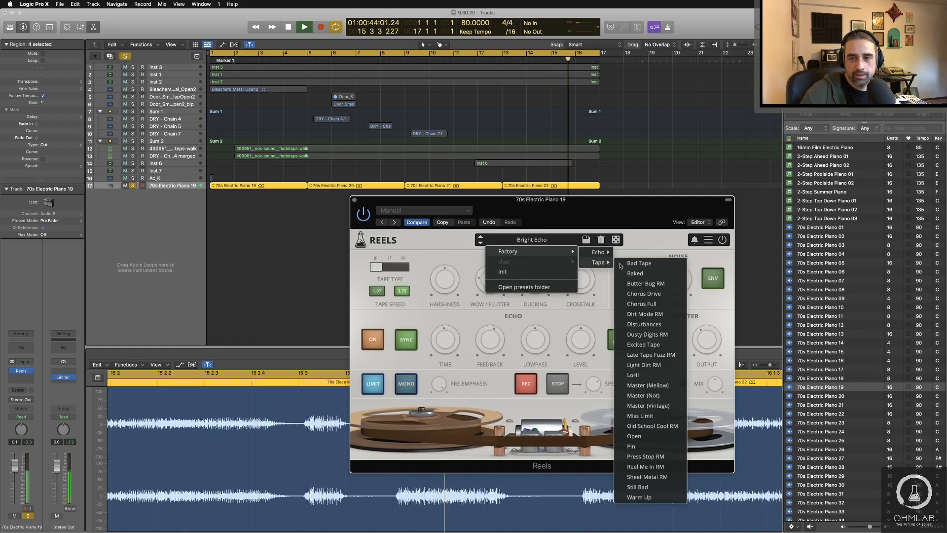
pyautogui.click(621, 264)
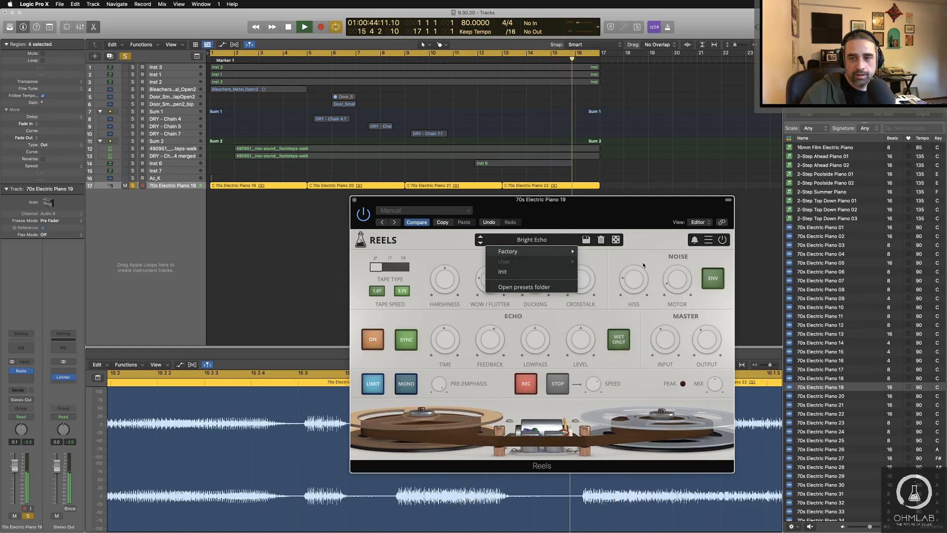
pyautogui.click(480, 243)
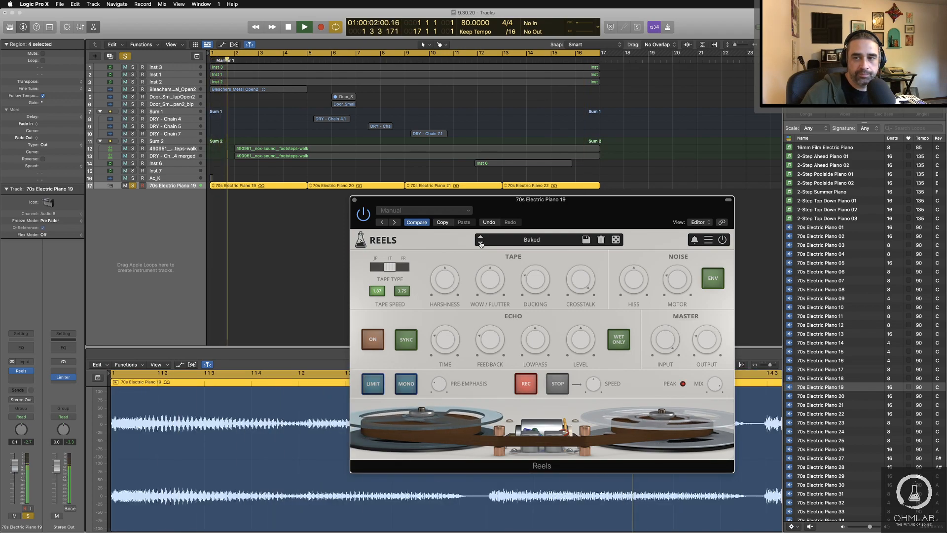
pyautogui.click(481, 243)
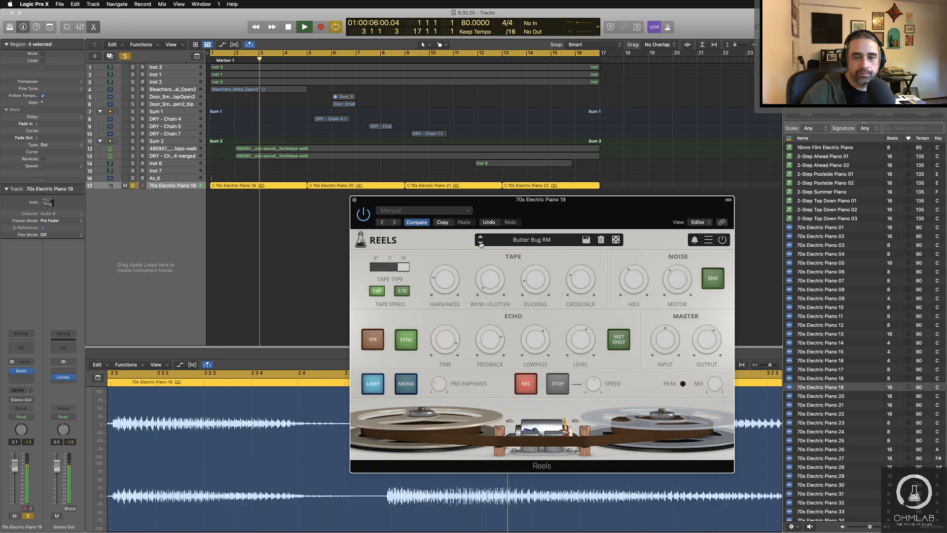
pyautogui.click(480, 243)
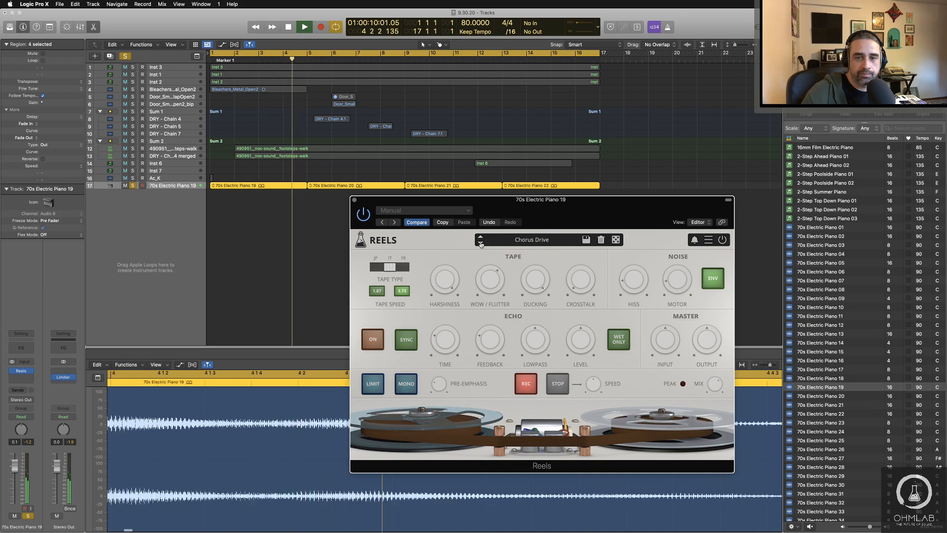
pyautogui.click(480, 243)
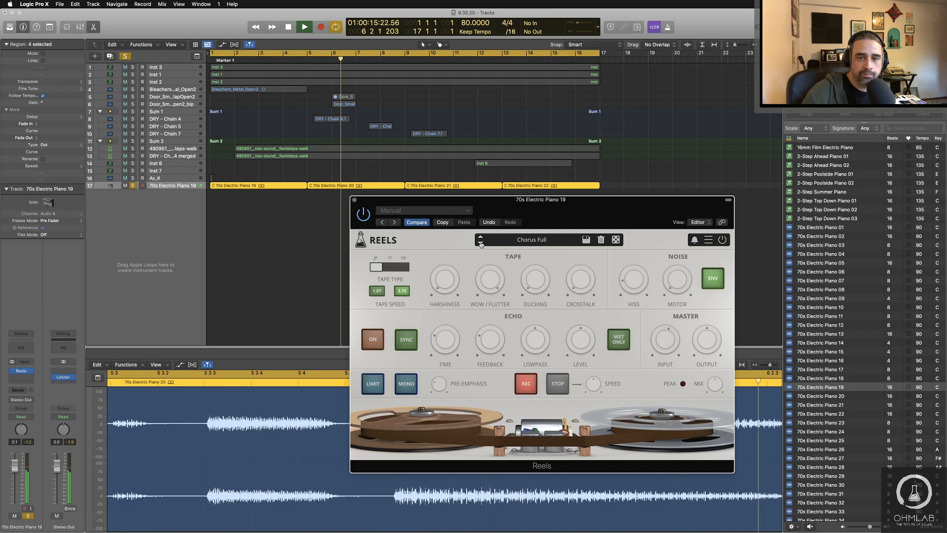
pyautogui.click(481, 243)
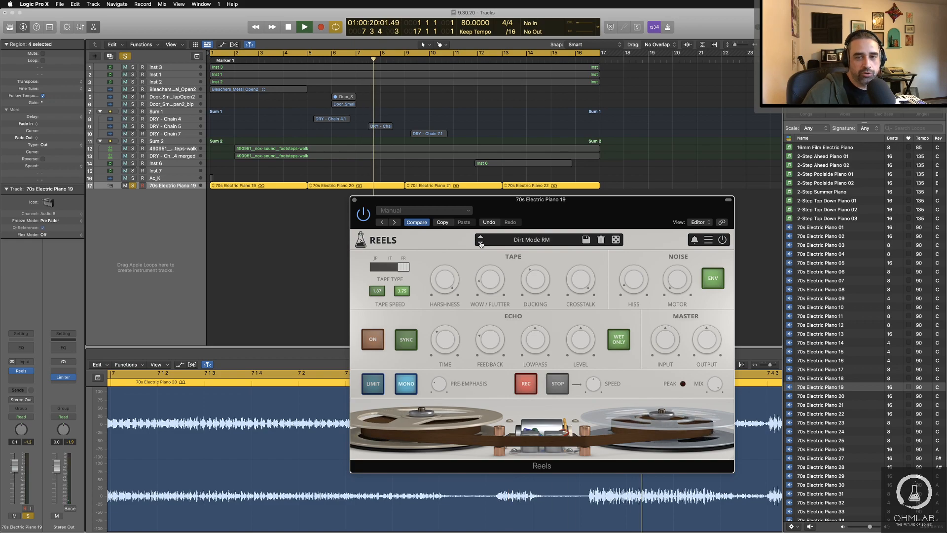
pyautogui.click(480, 243)
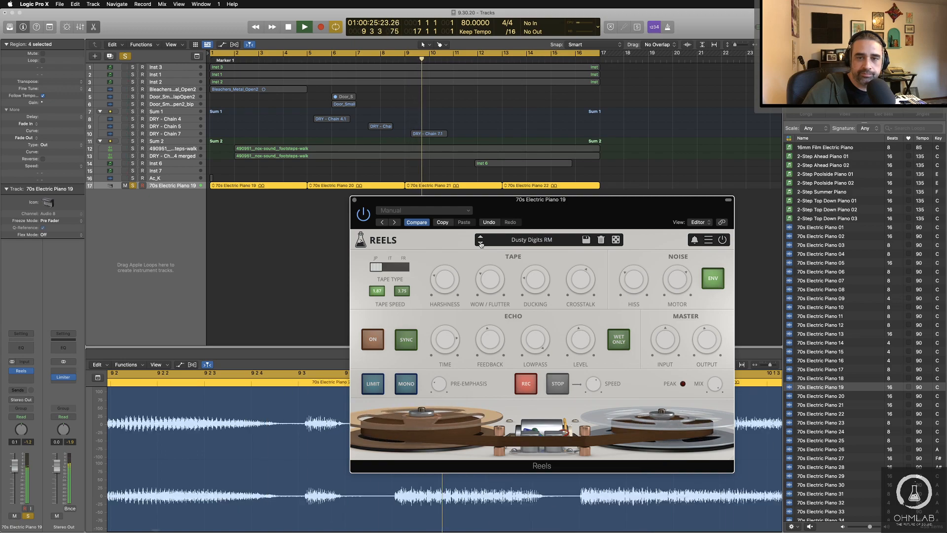
pyautogui.click(481, 243)
pyautogui.click(481, 243)
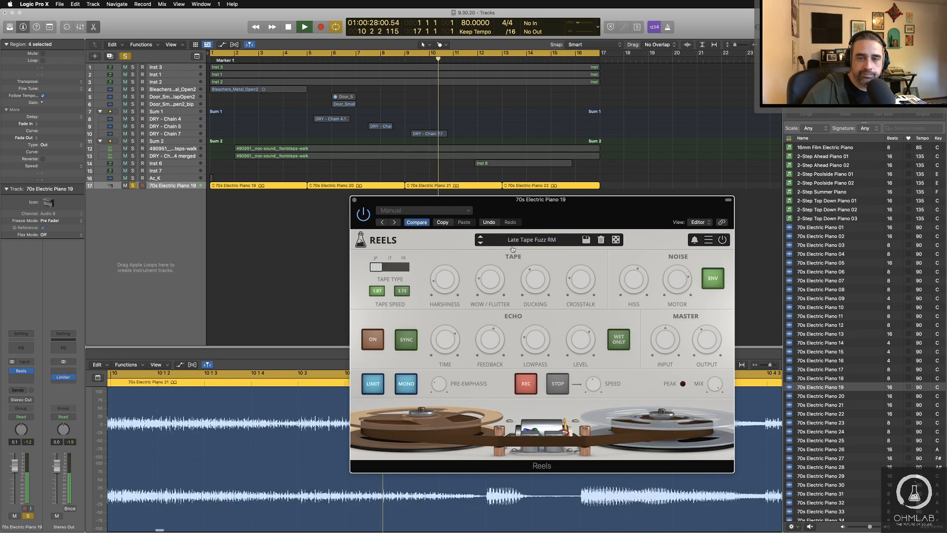
pyautogui.click(480, 243)
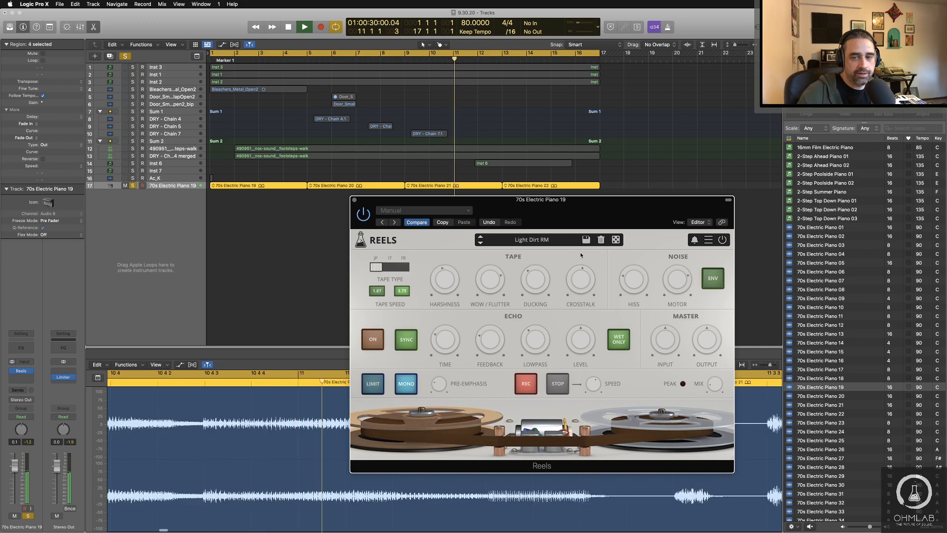
pyautogui.press('space')
# Step: Randomize the piano's Reels settings several times during playback with its window moved higher, and check the plug-in's notification
pyautogui.click(616, 242)
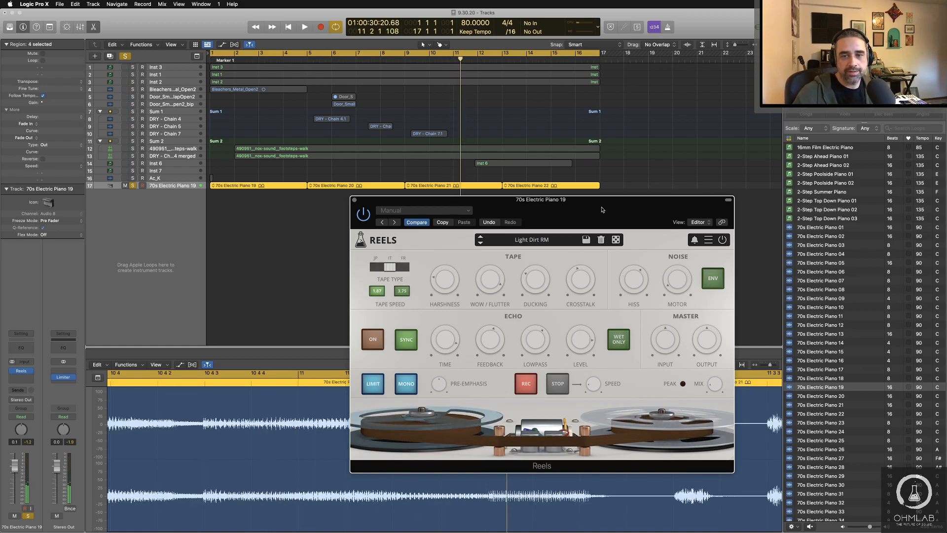
pyautogui.press('space')
pyautogui.moveTo(604, 210); pyautogui.dragTo(587, 102)
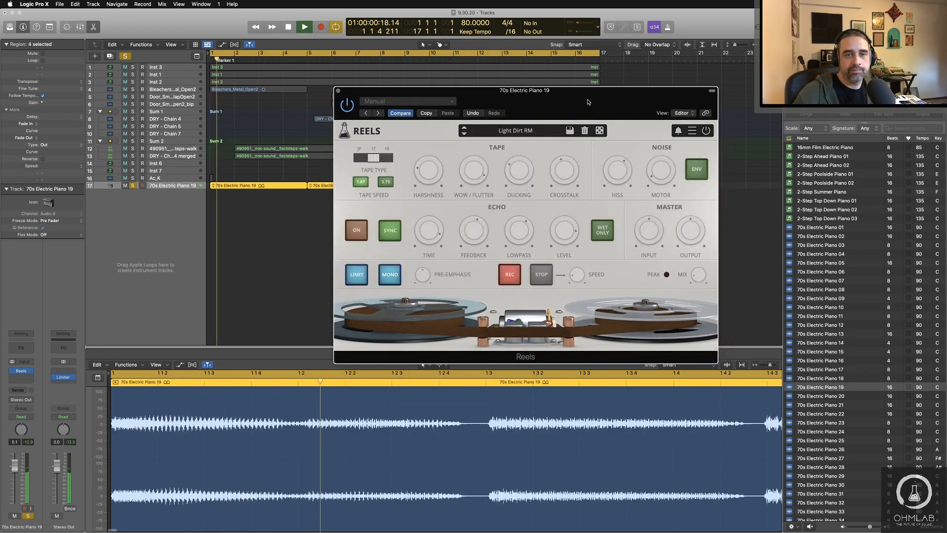
pyautogui.click(599, 131)
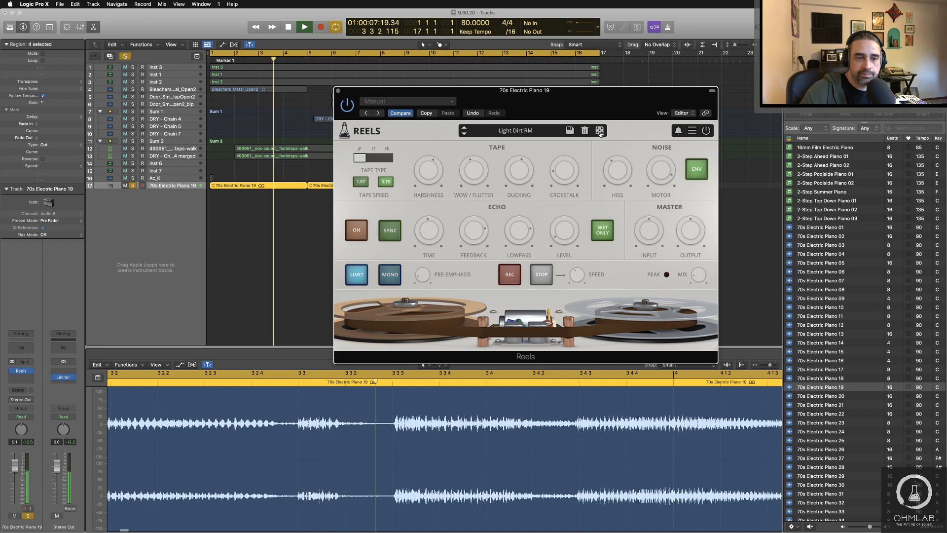
pyautogui.click(599, 130)
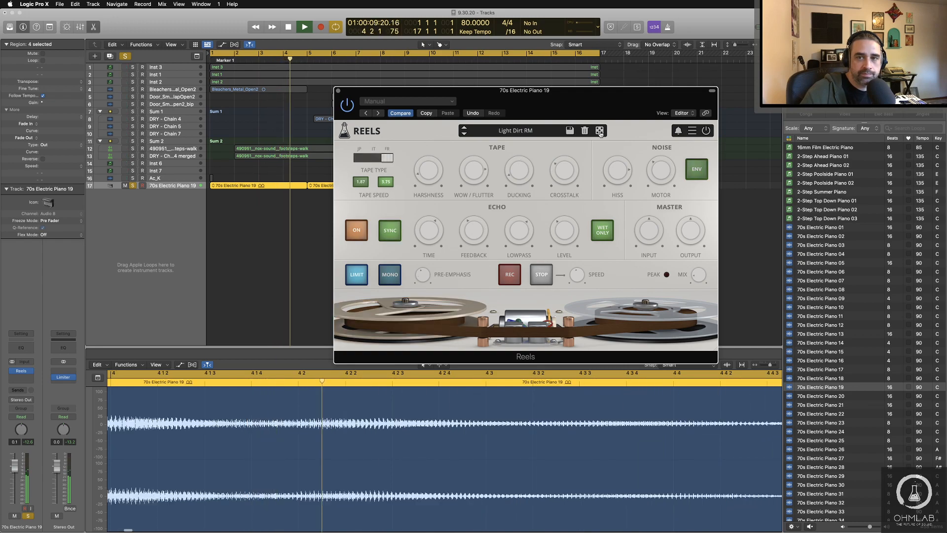
pyautogui.click(678, 130)
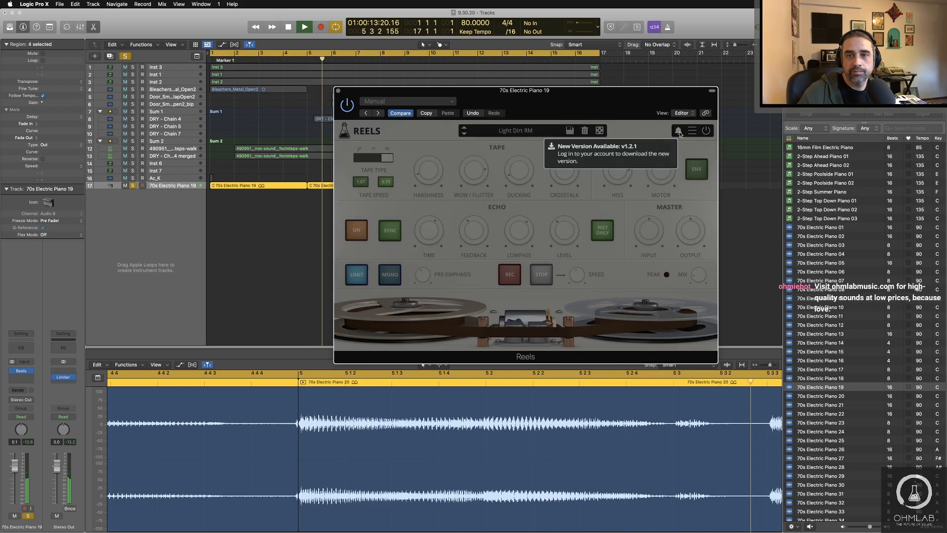
pyautogui.click(648, 132)
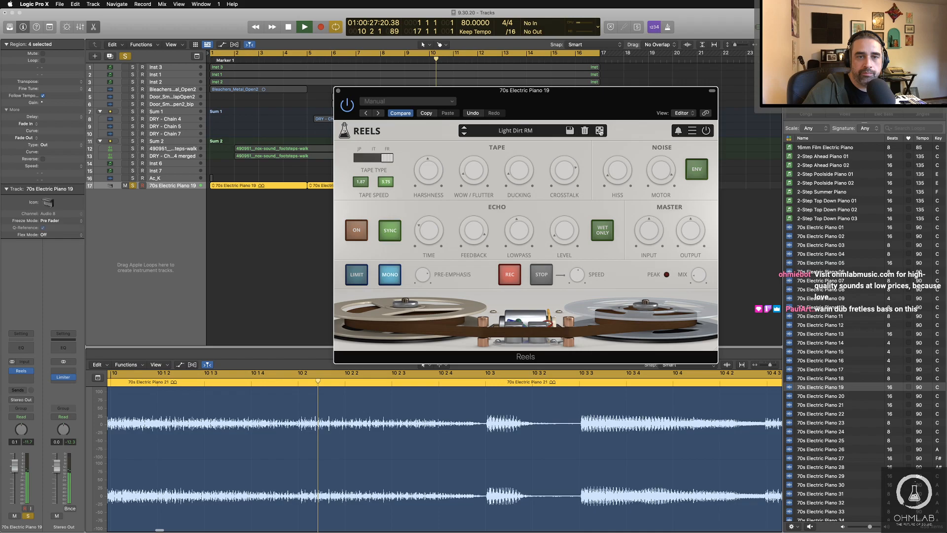
# Step: Randomize the Reels settings further while the piano loops play, and close the effect window
pyautogui.click(600, 130)
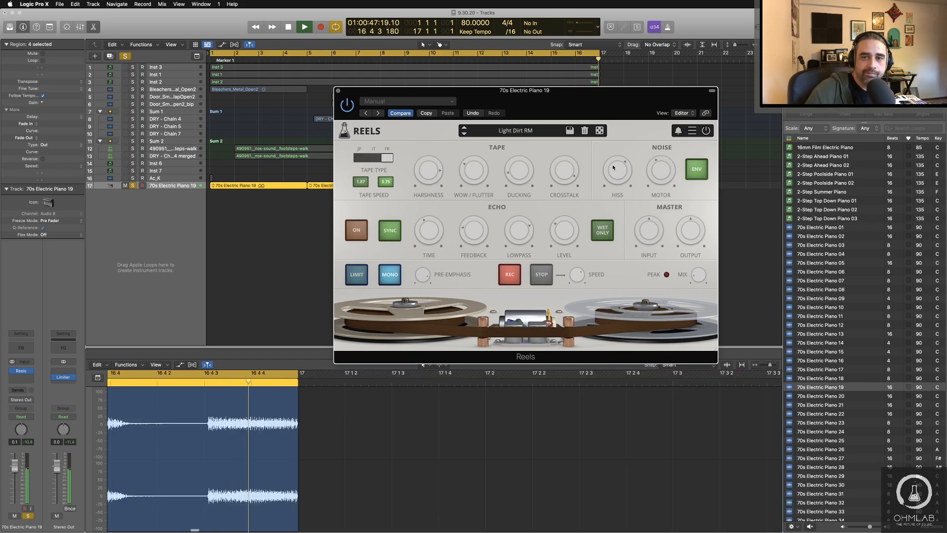
pyautogui.click(600, 131)
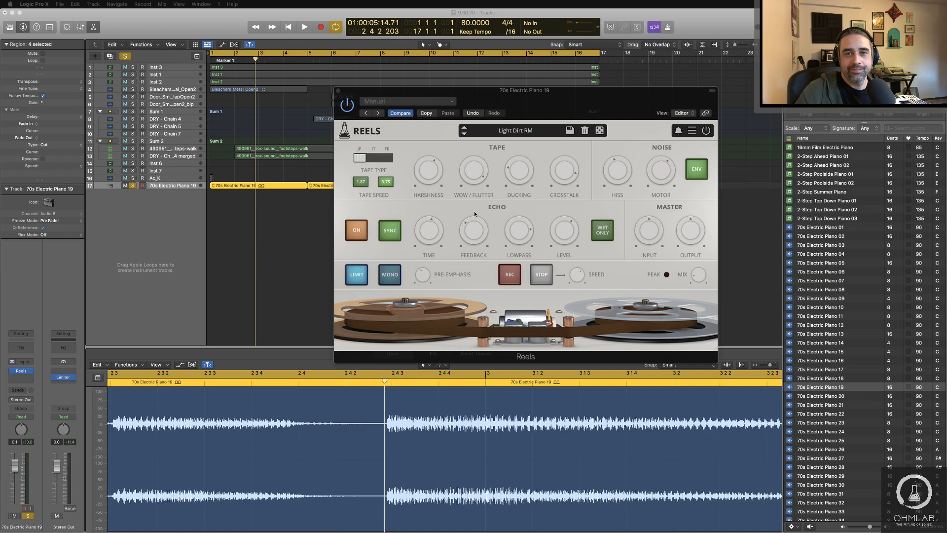
pyautogui.press('super+w')
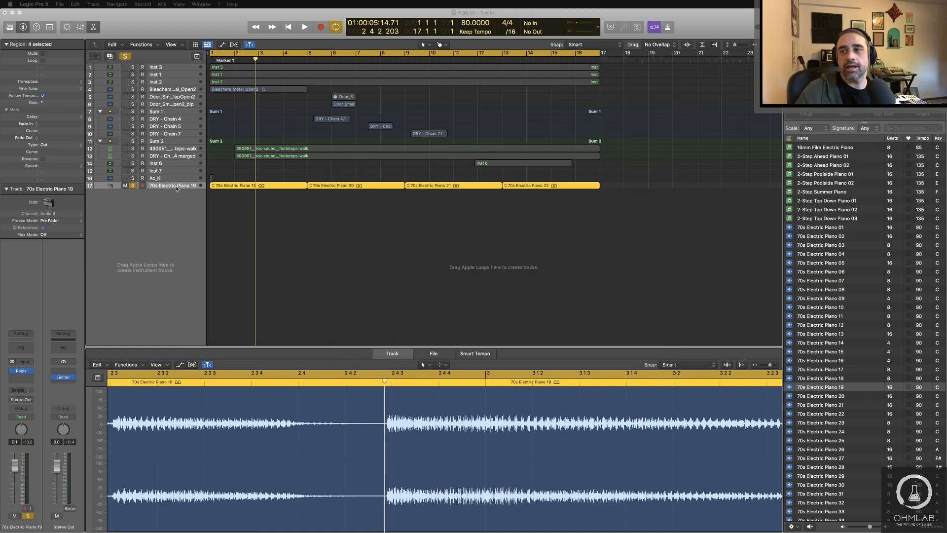
# Step: Turn off solo on the 70s Electric Piano 19 track and increase the track heights moderately
pyautogui.click(179, 198)
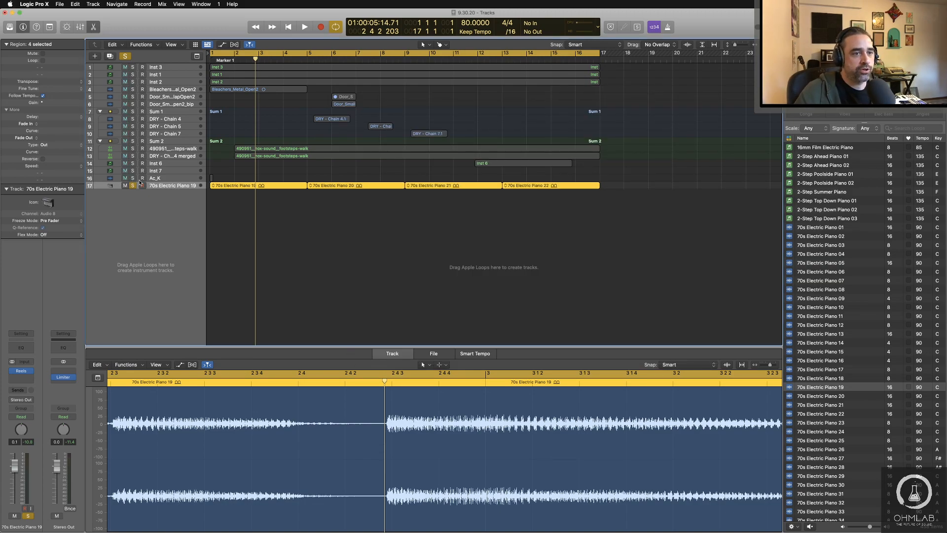
pyautogui.click(132, 186)
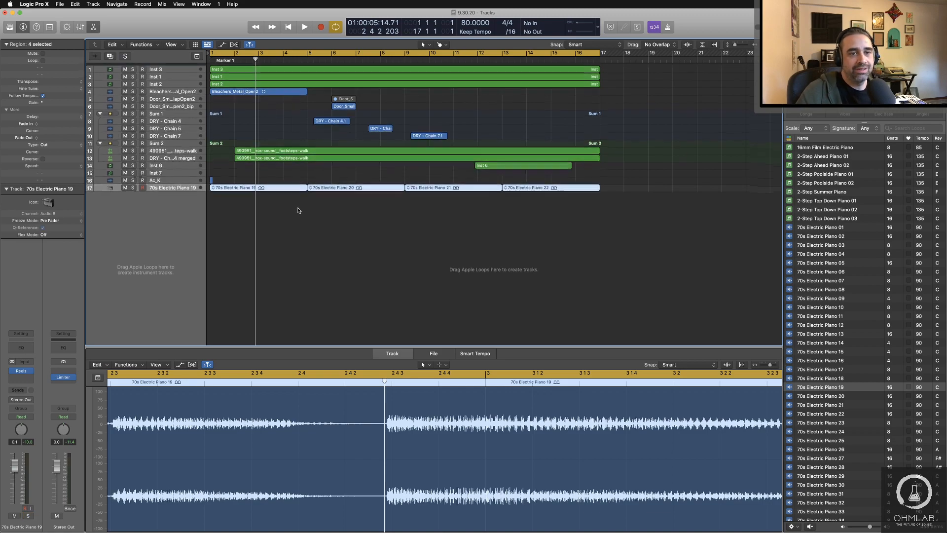
pyautogui.scroll(5, 402, 230)
pyautogui.scroll(4, 402, 230)
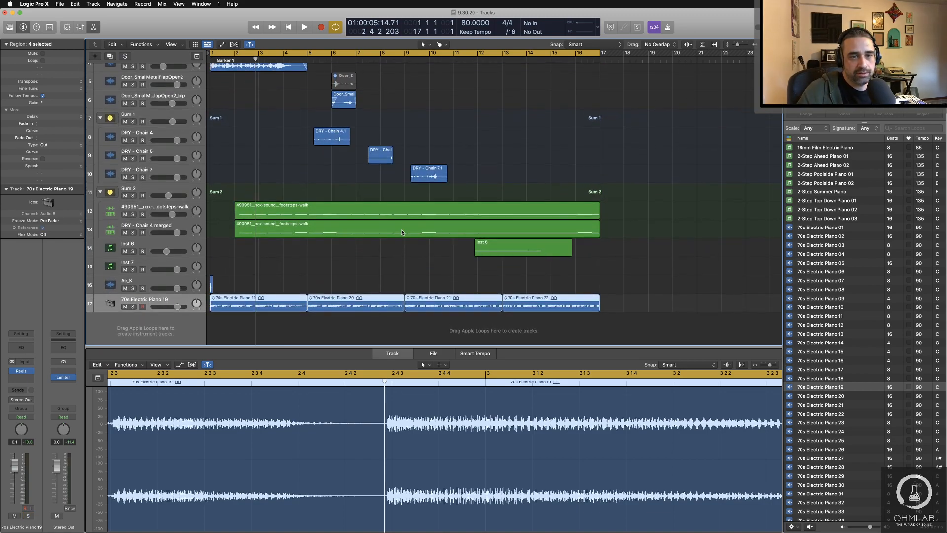
pyautogui.scroll(-5, 402, 231)
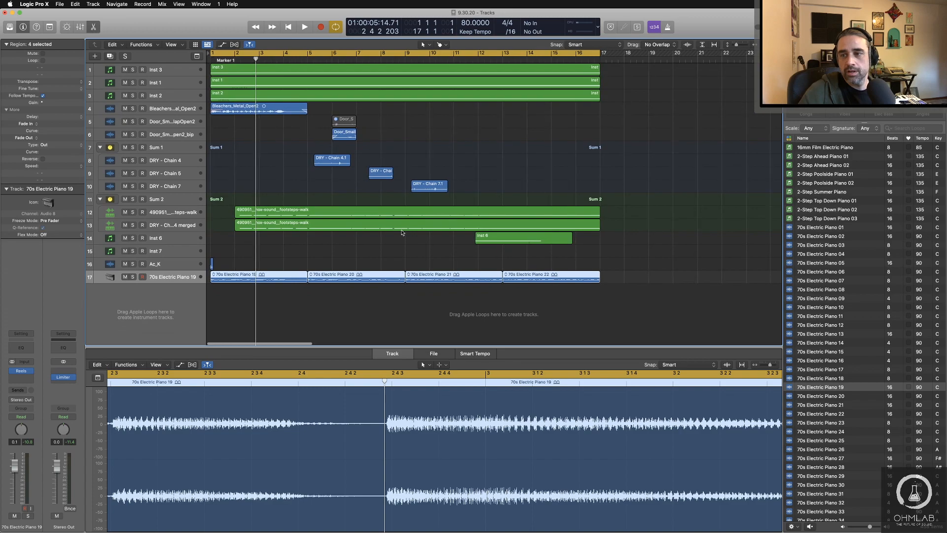
# Step: Mute the 70s Electric Piano 19 and Ac_K tracks, and play the arrangement from the start
pyautogui.click(125, 277)
pyautogui.click(252, 305)
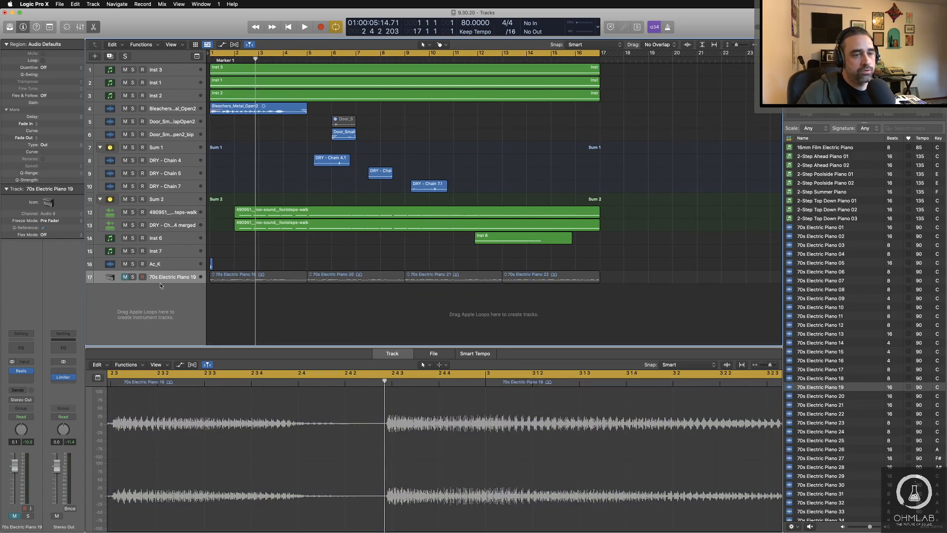
pyautogui.click(117, 265)
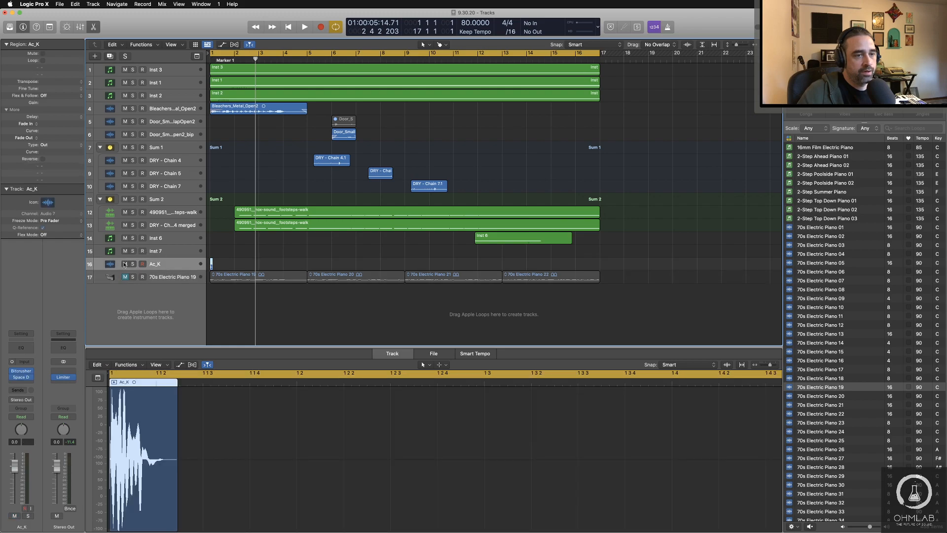
pyautogui.click(125, 264)
pyautogui.click(356, 327)
pyautogui.press('space')
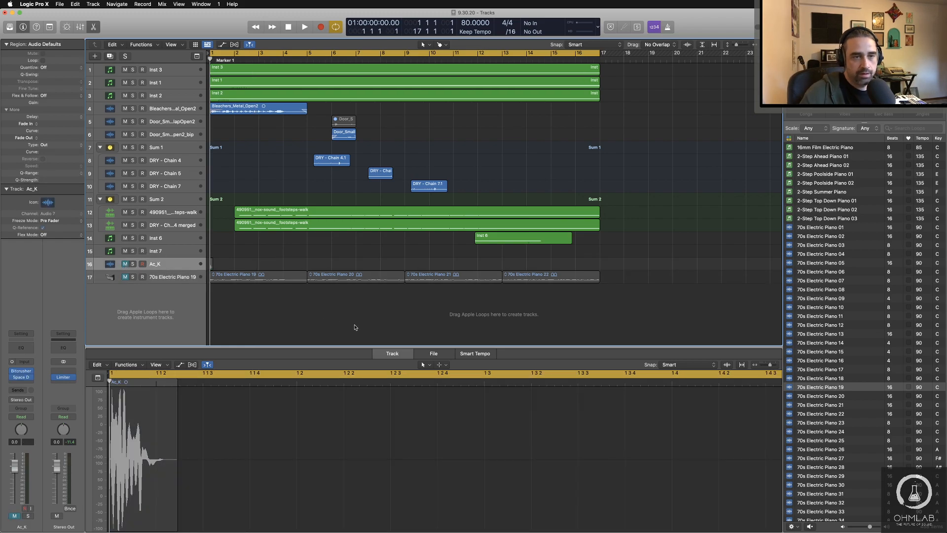
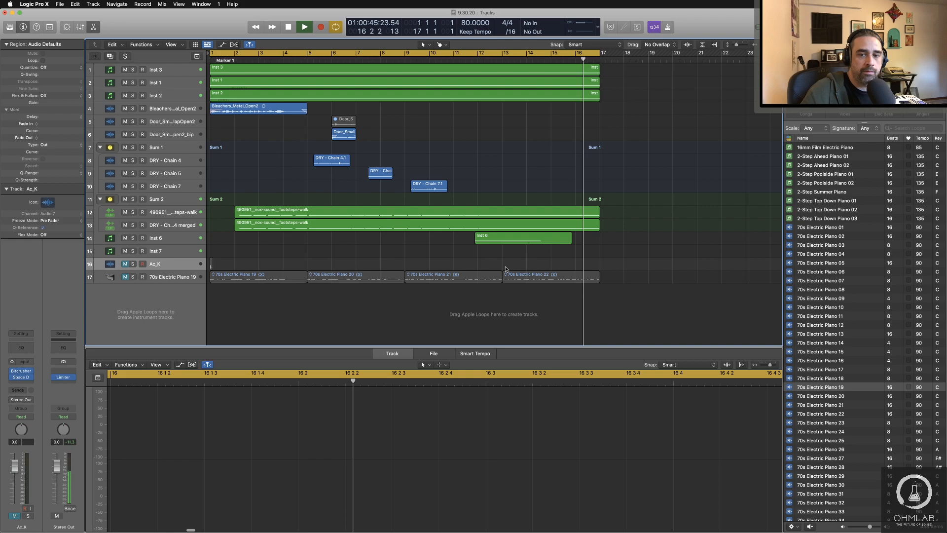
# Step: Play the opening bars again from the start with the piano and kick muted, and stop playback
pyautogui.press('space')
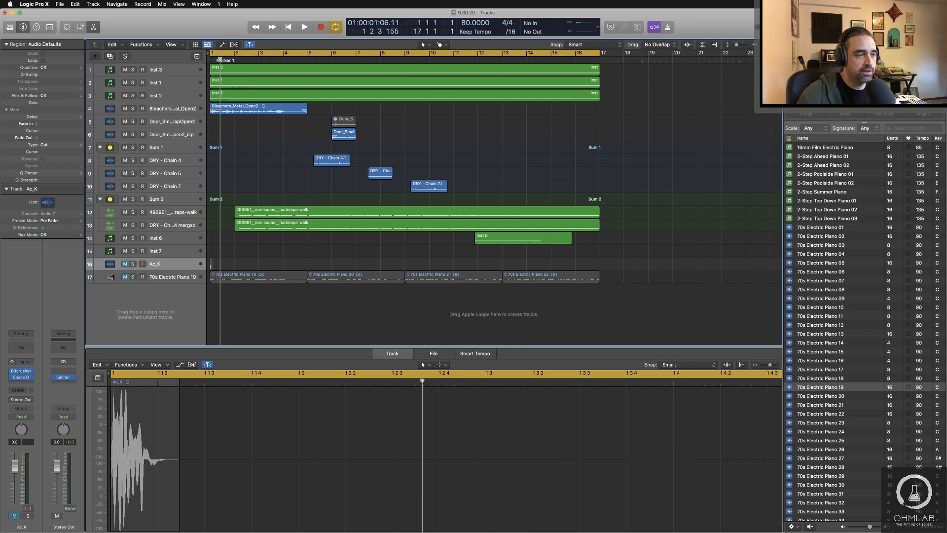
pyautogui.press('space')
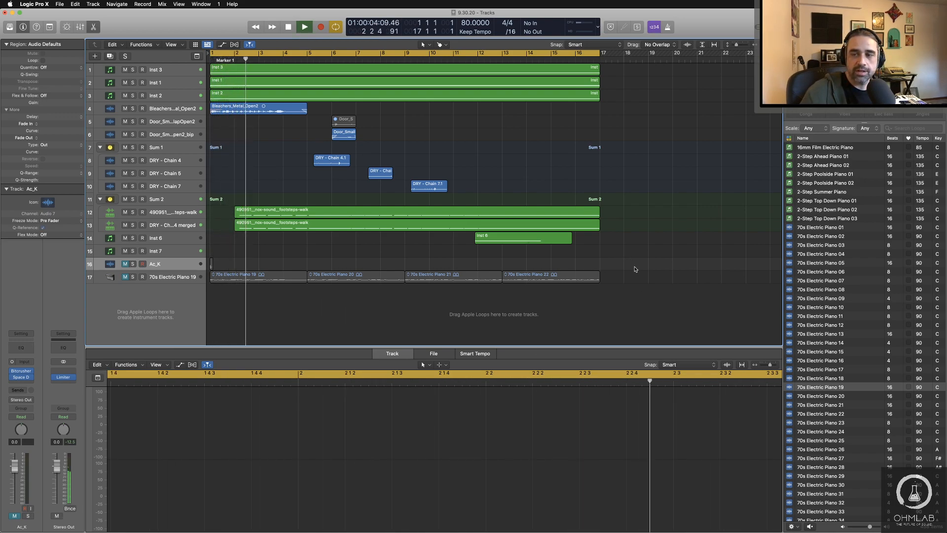
pyautogui.press('space')
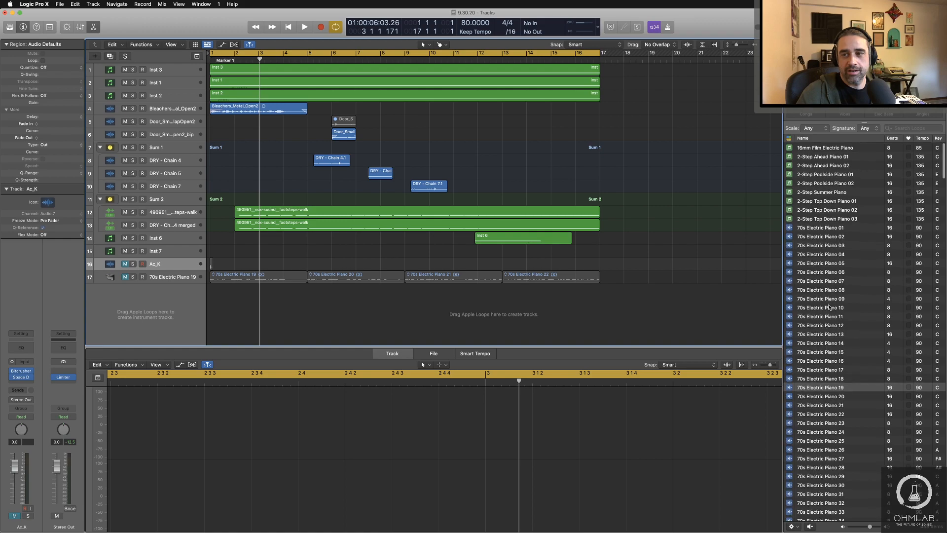
pyautogui.scroll(4, 829, 307)
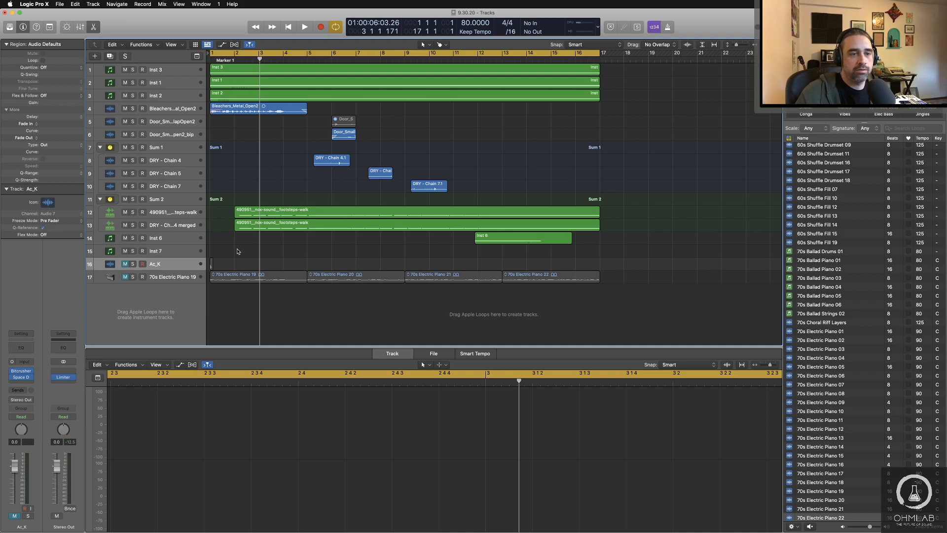
# Step: Add an empty software instrument track below the 70s Electric Piano 19 track and check the available instrument plug-ins
pyautogui.click(237, 252)
pyautogui.doubleClick(178, 303)
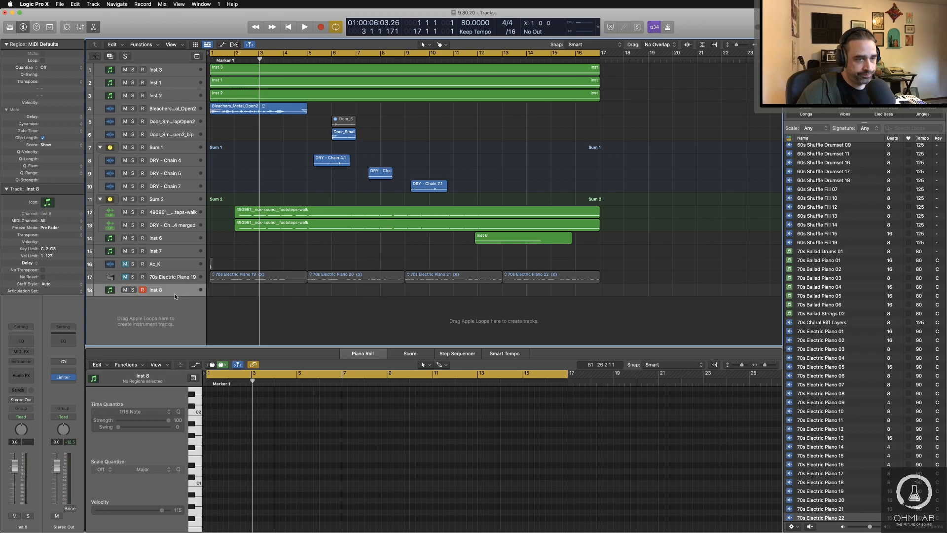
pyautogui.click(30, 363)
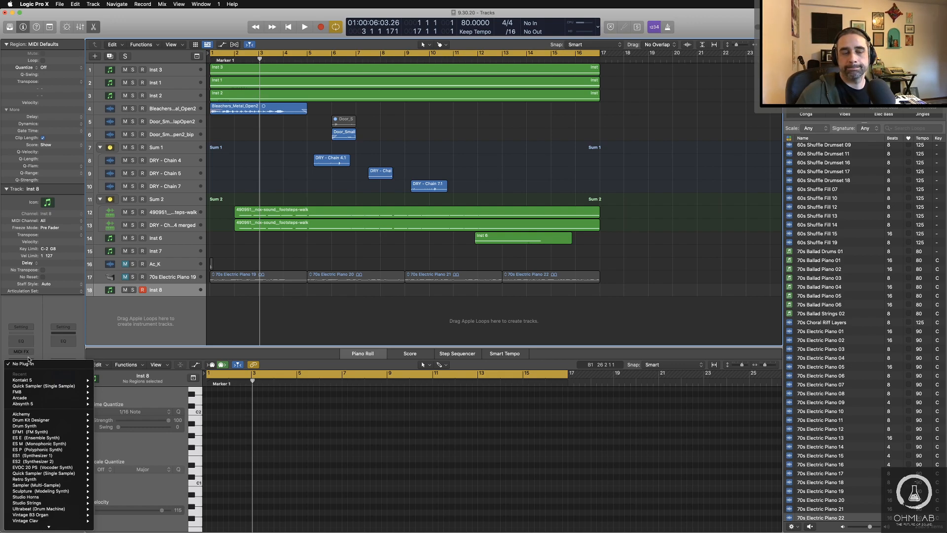
pyautogui.click(184, 314)
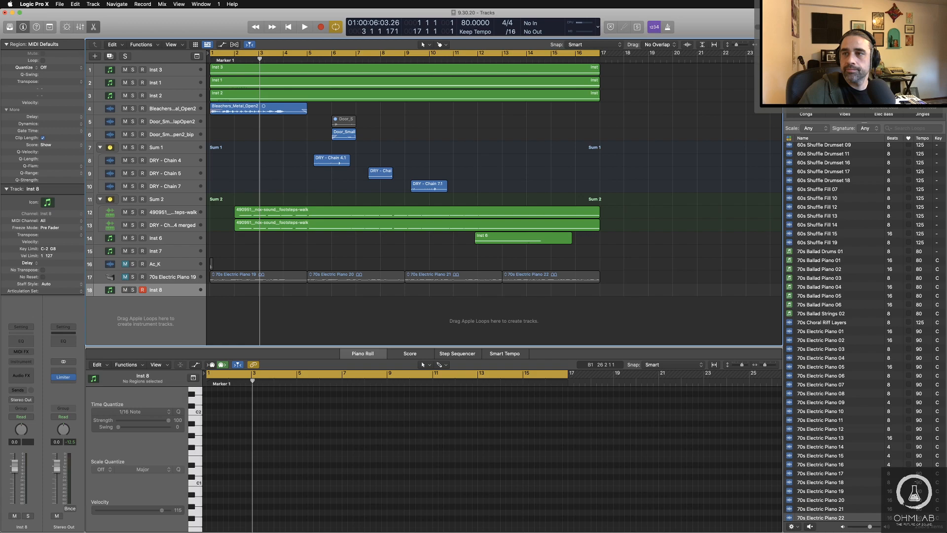
# Step: Search the Apple Loops for "kids", and replace that search with "toy"
pyautogui.click(903, 128)
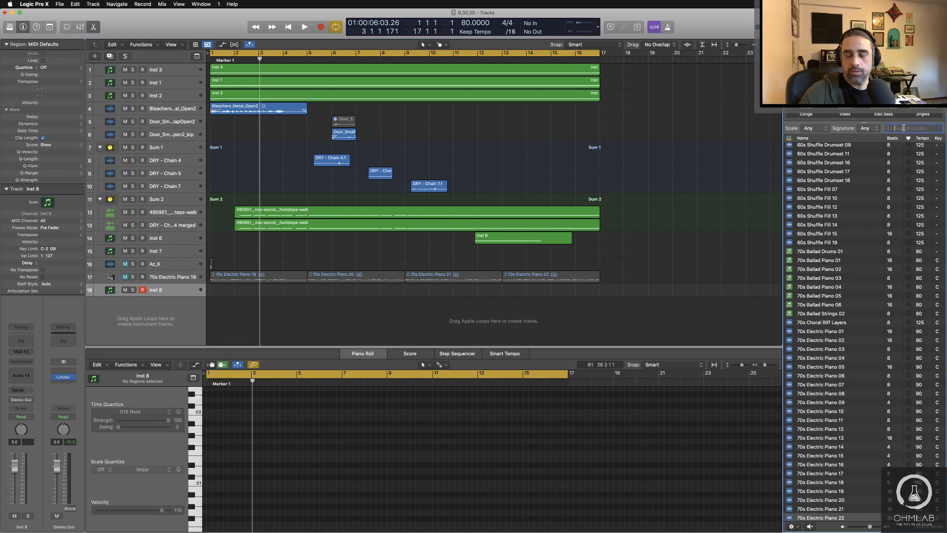
pyautogui.write('kids')
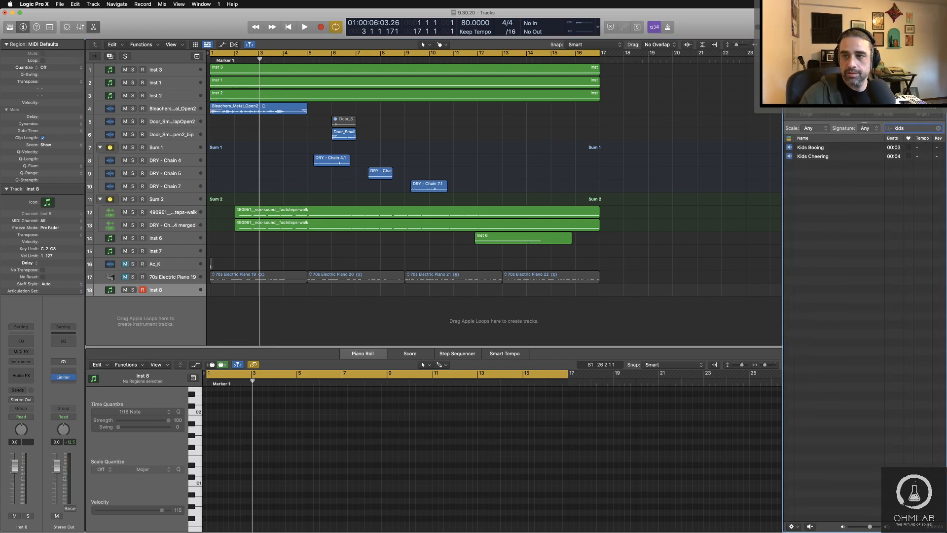
pyautogui.press('BackSpace')
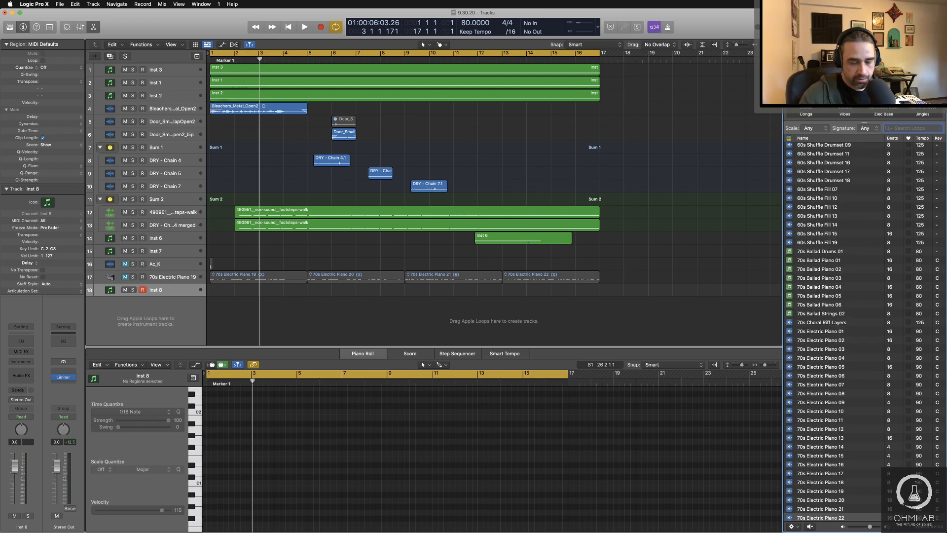
pyautogui.write('toy')
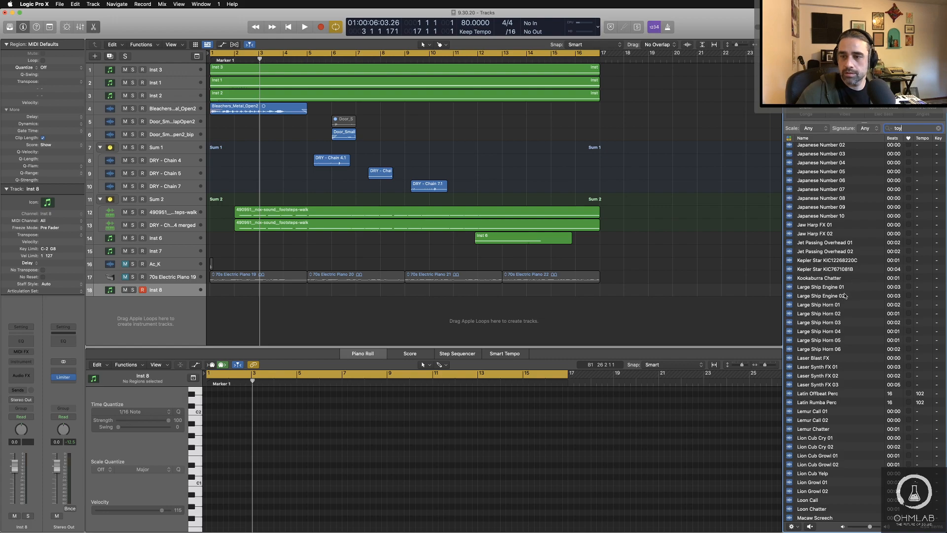
# Step: Browse the toy loops and audition Planetarium Melody 03 and Planetarium Melody 06
pyautogui.scroll(-10, 844, 295)
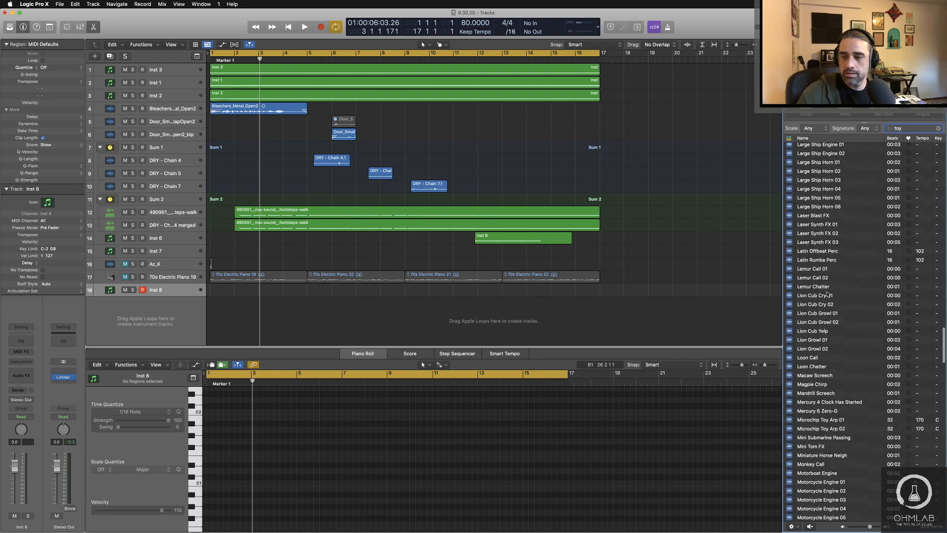
pyautogui.scroll(-6, 827, 294)
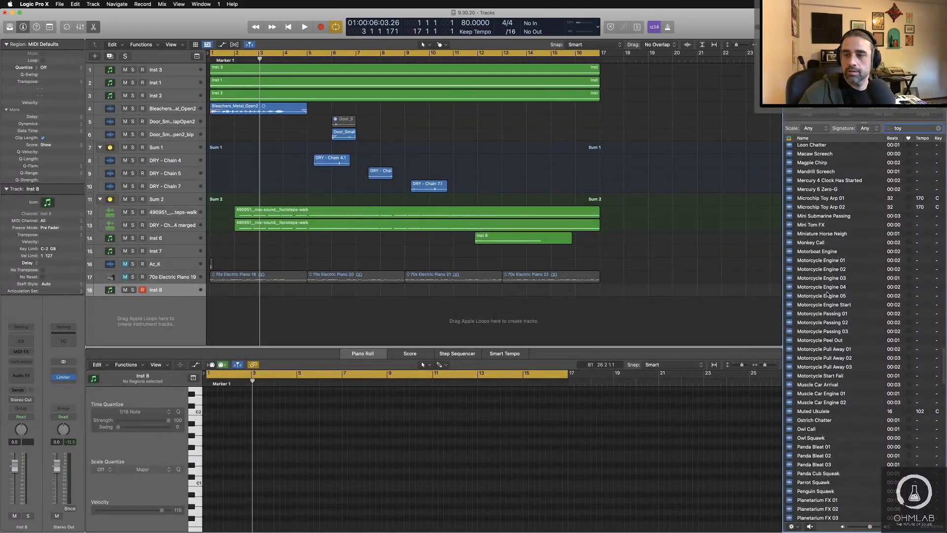
pyautogui.scroll(-10, 827, 294)
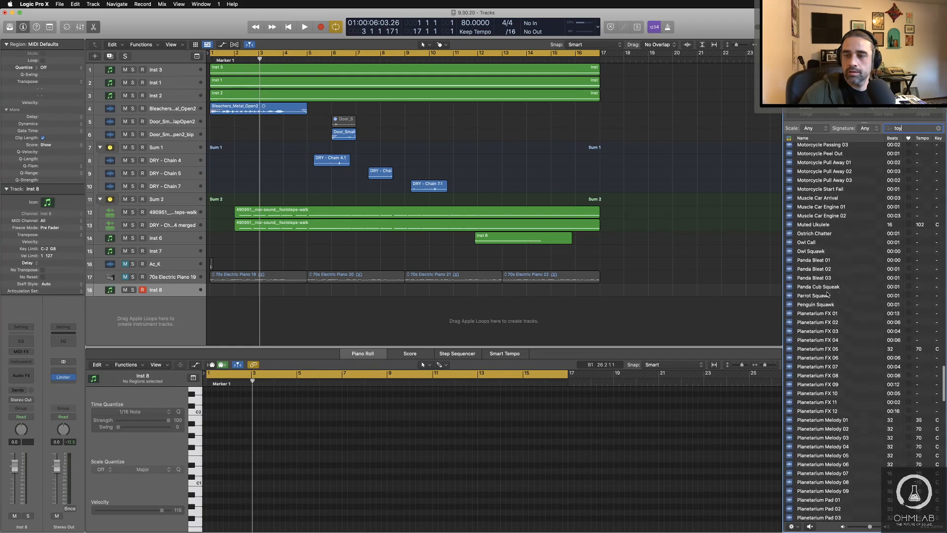
pyautogui.scroll(-3, 827, 294)
pyautogui.click(827, 292)
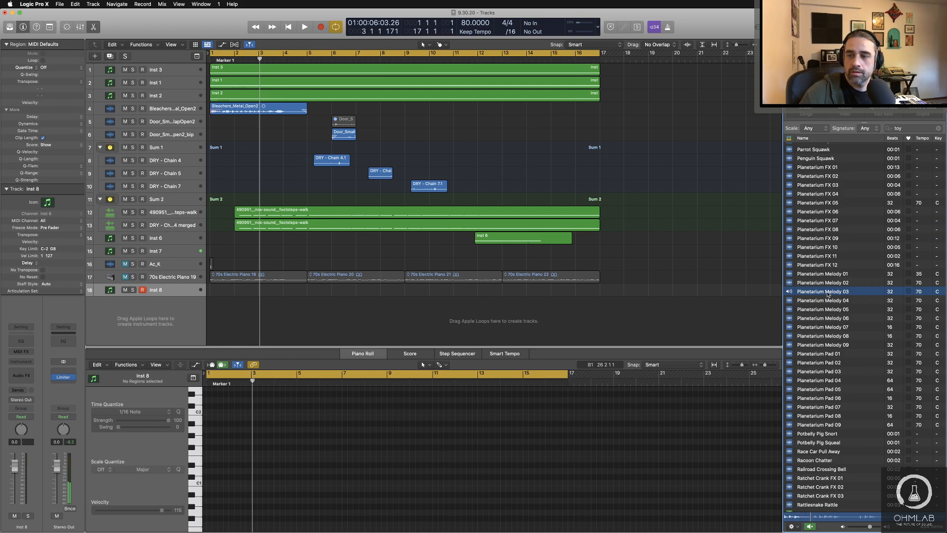
pyautogui.click(823, 318)
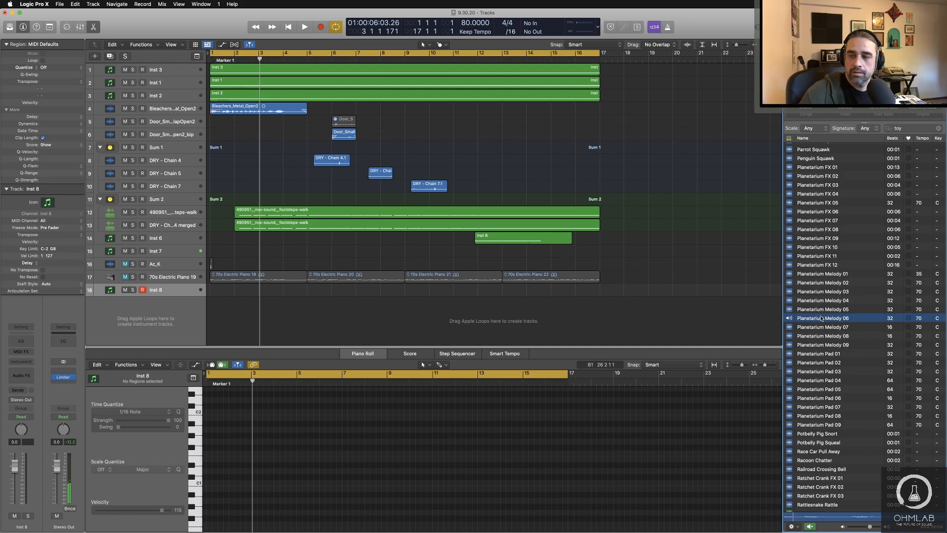
pyautogui.scroll(-5, 813, 332)
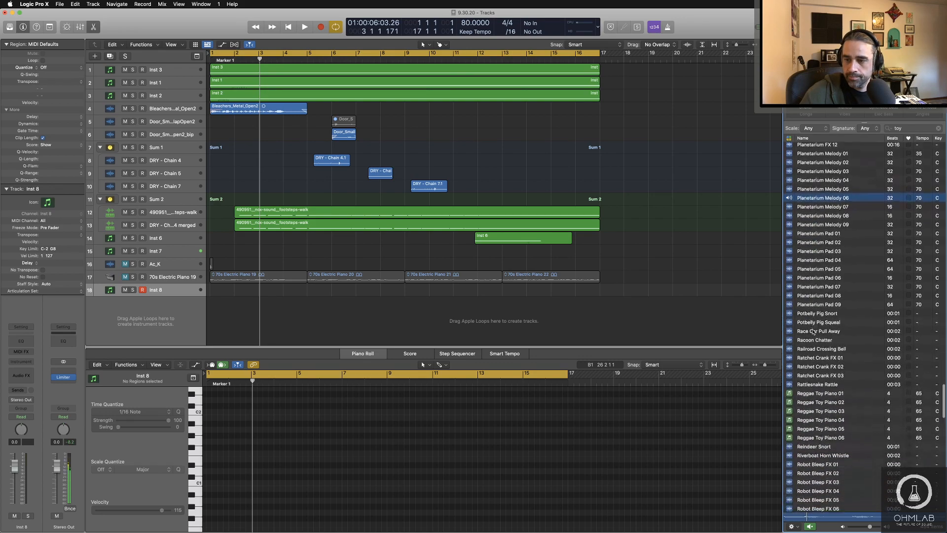
pyautogui.scroll(-1, 812, 331)
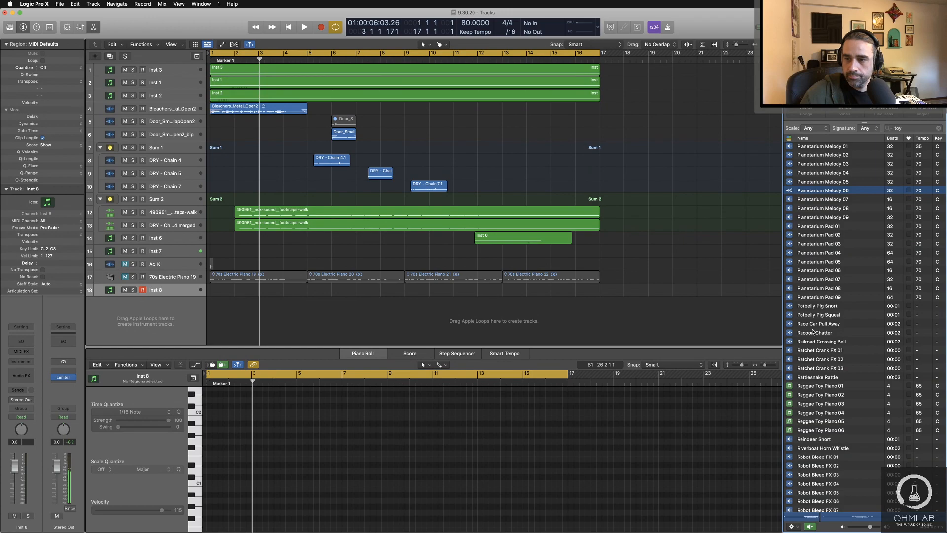
pyautogui.scroll(-10, 813, 332)
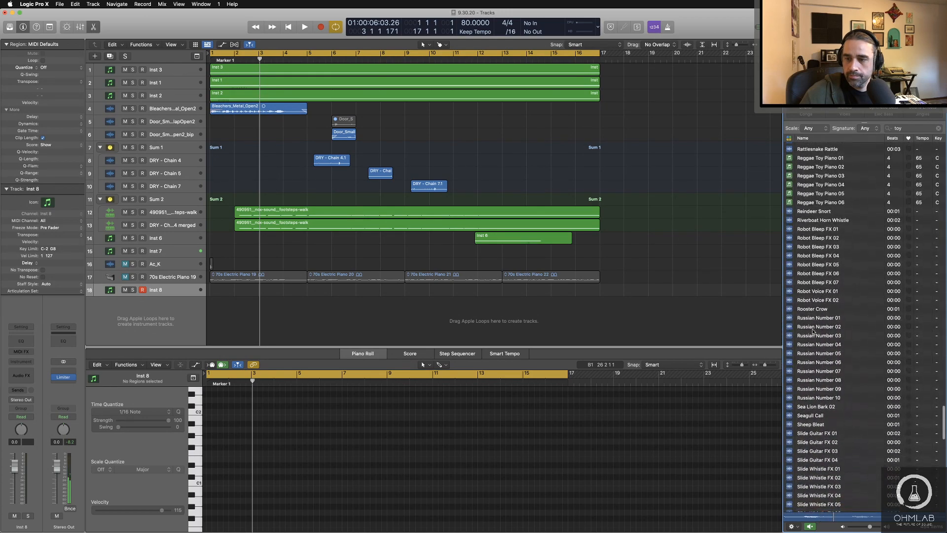
pyautogui.scroll(-15, 813, 331)
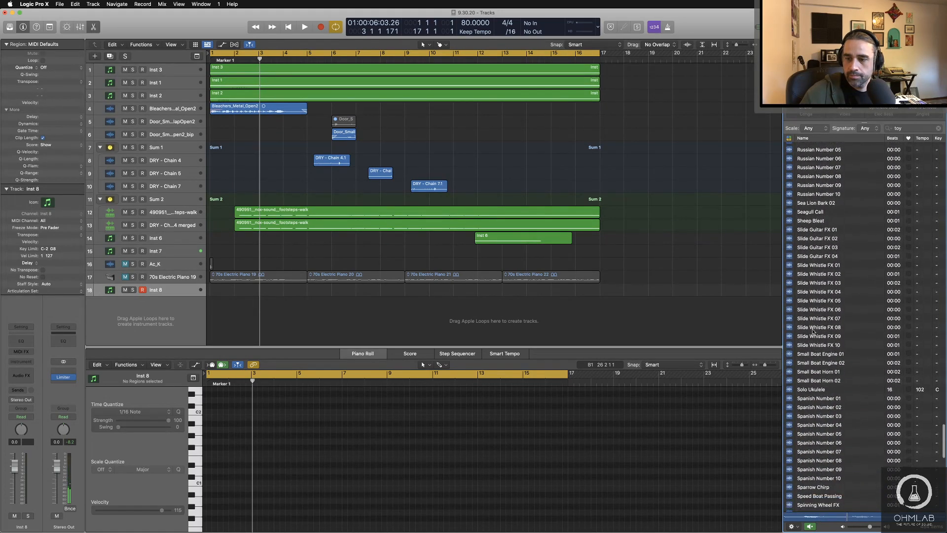
pyautogui.scroll(20, 812, 331)
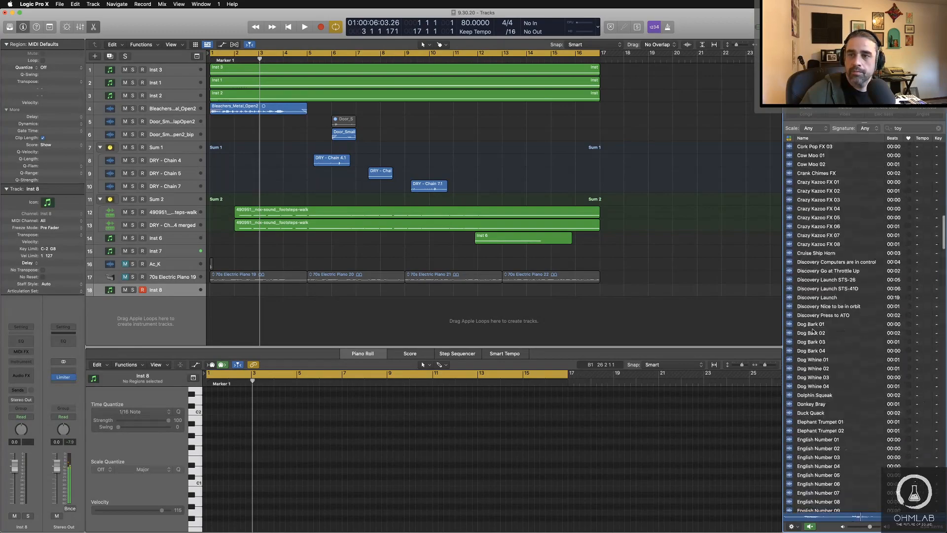
pyautogui.scroll(15, 813, 332)
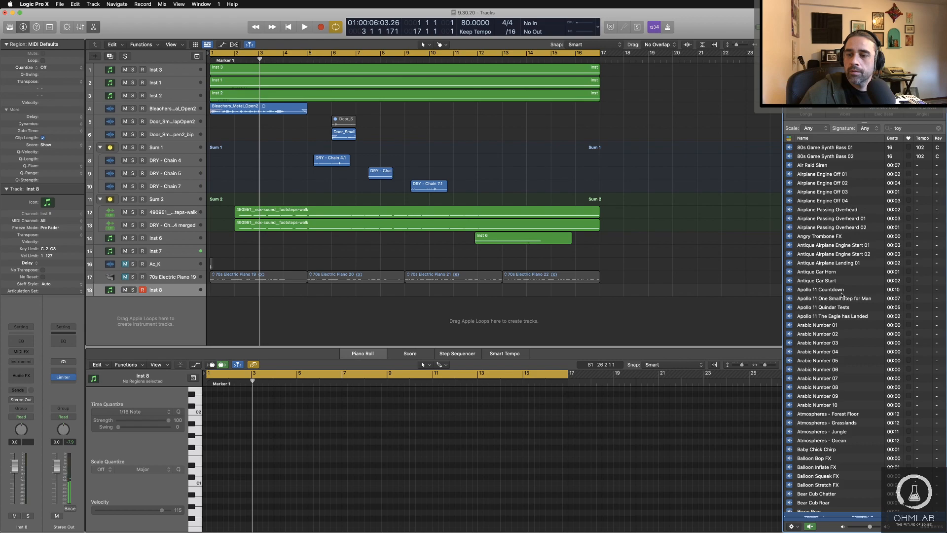
# Step: Search the loops for "xy", audition Soft Smile Xylophone, and clear the search
pyautogui.click(891, 128)
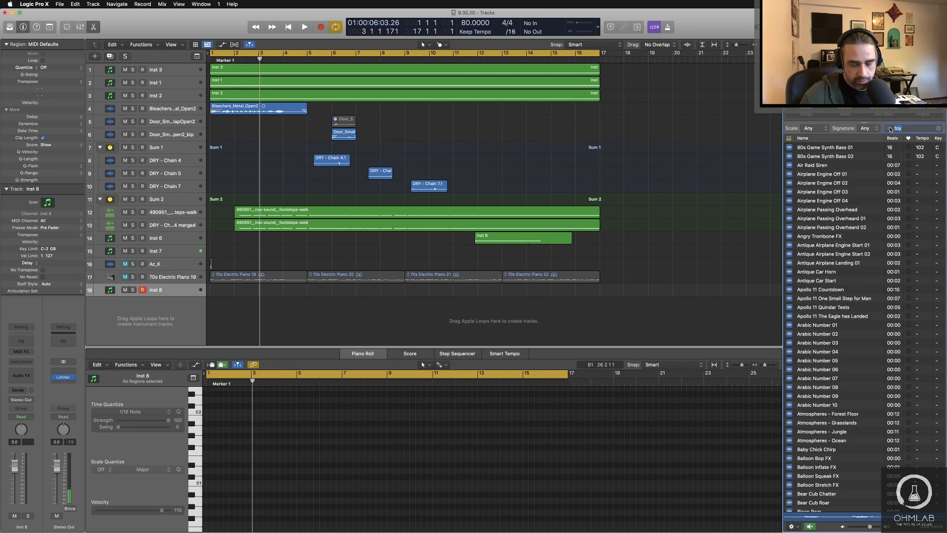
pyautogui.write('xy')
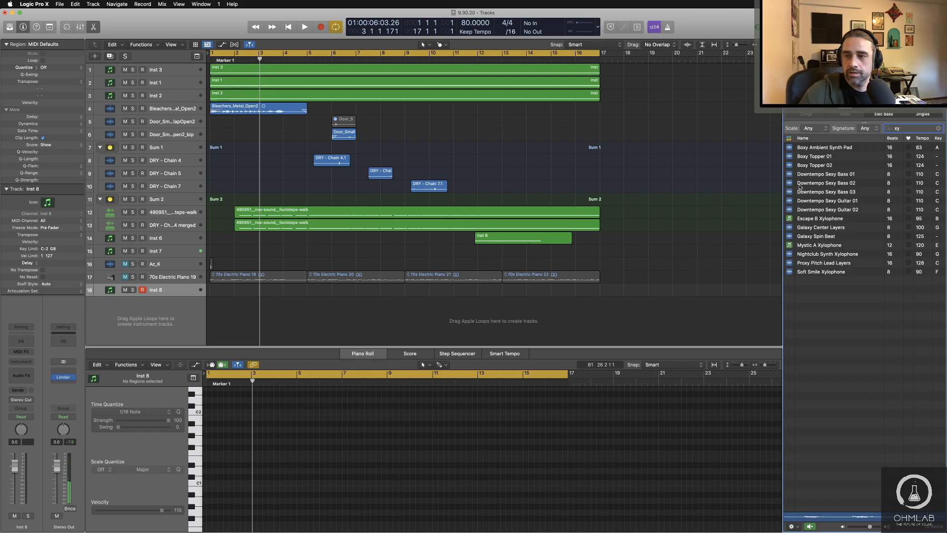
pyautogui.click(814, 272)
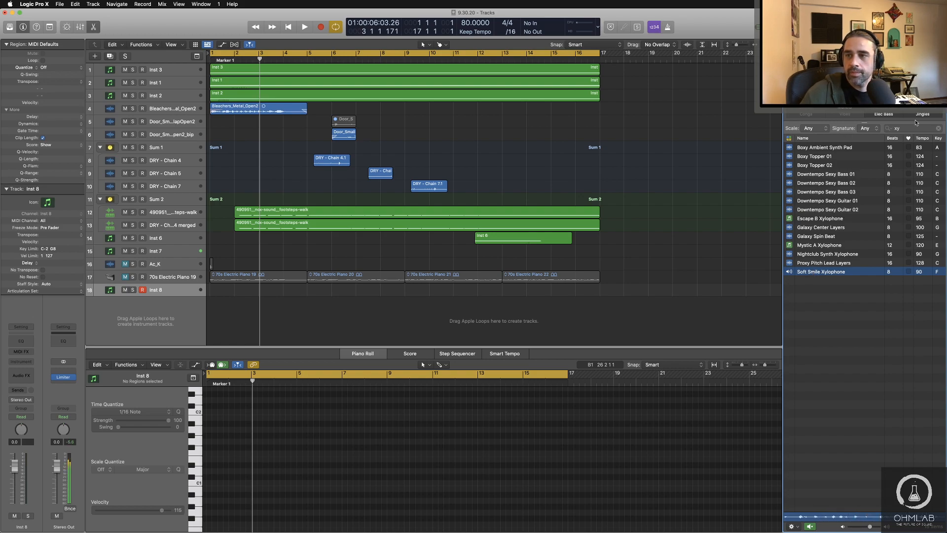
pyautogui.click(883, 129)
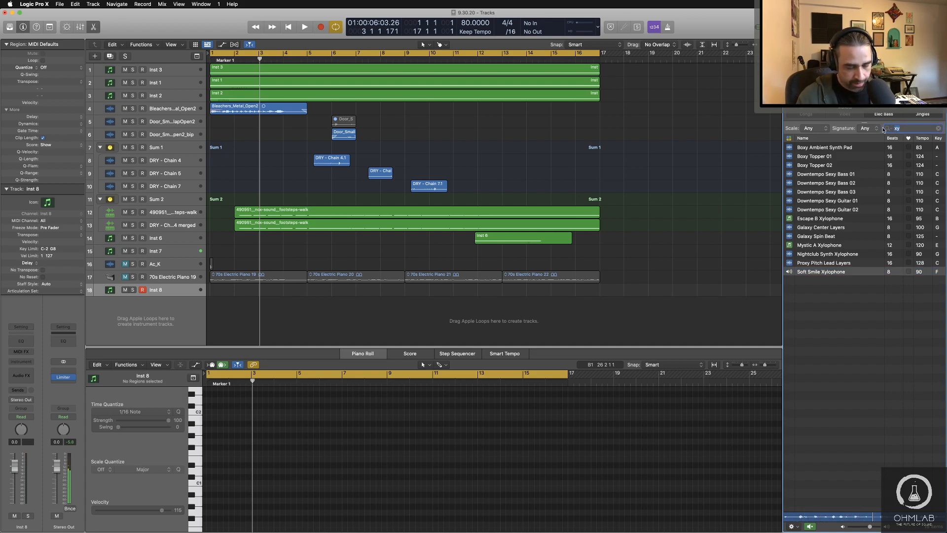
pyautogui.press('BackSpace')
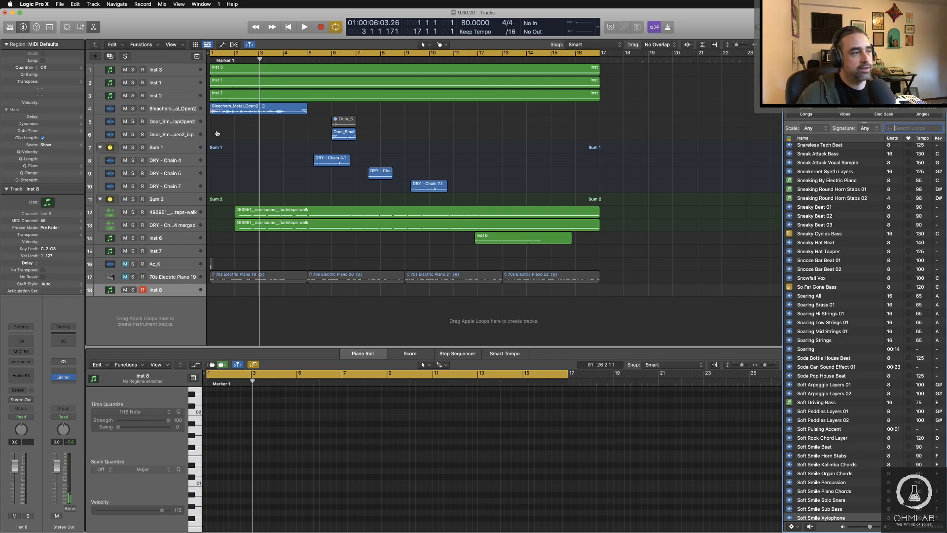
# Step: Load a stereo instance of Kontakt 5 as the instrument on the Inst 8 track
pyautogui.click(172, 294)
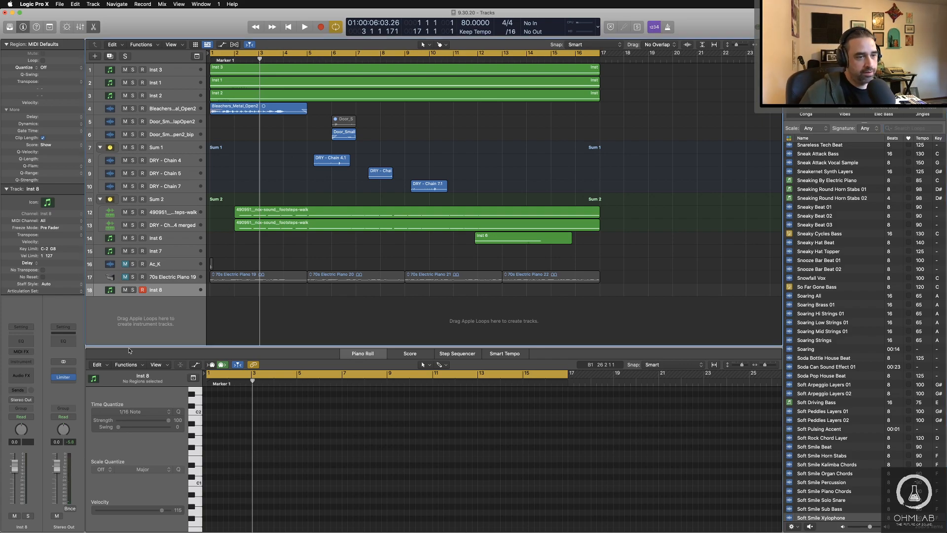
pyautogui.click(10, 362)
pyautogui.moveTo(54, 381)
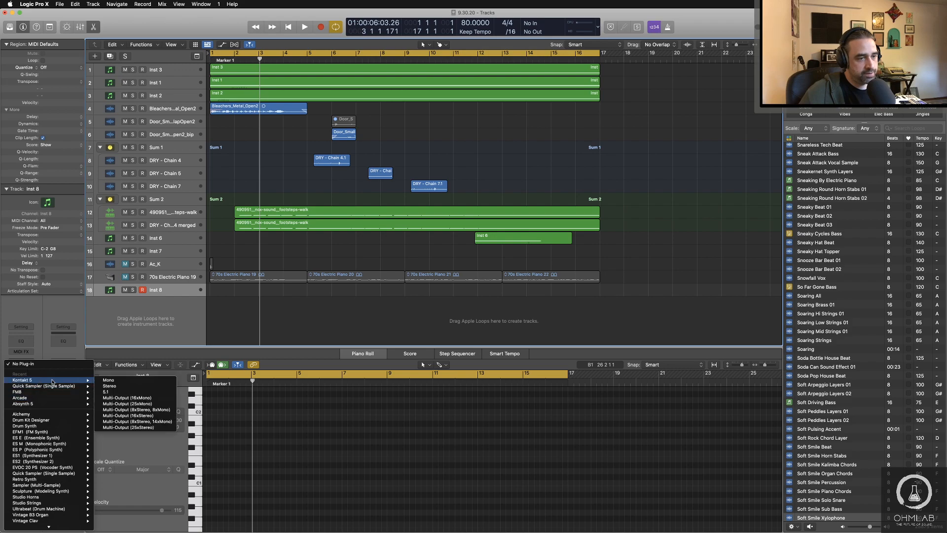
pyautogui.click(119, 387)
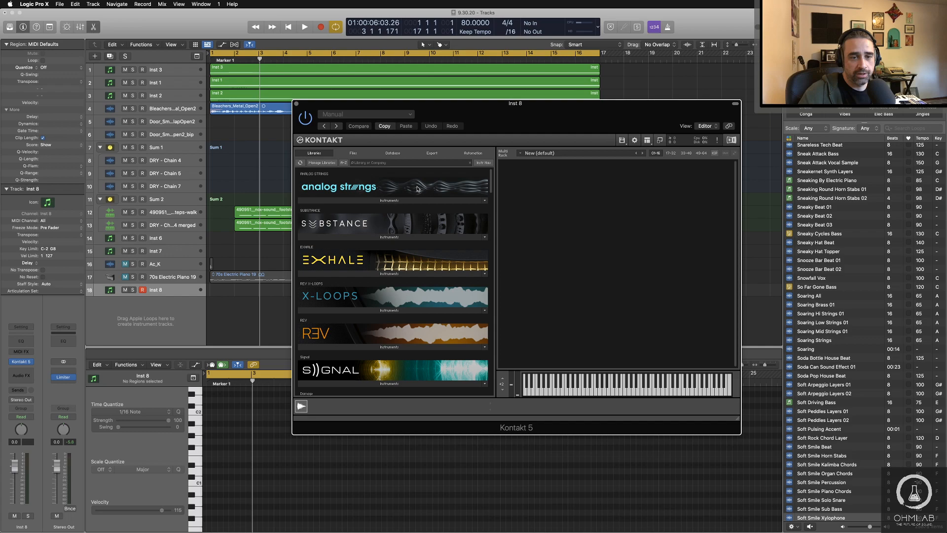
# Step: Try a short text search across the Kontakt libraries, and clear it
pyautogui.scroll(-10, 417, 189)
pyautogui.scroll(10, 389, 279)
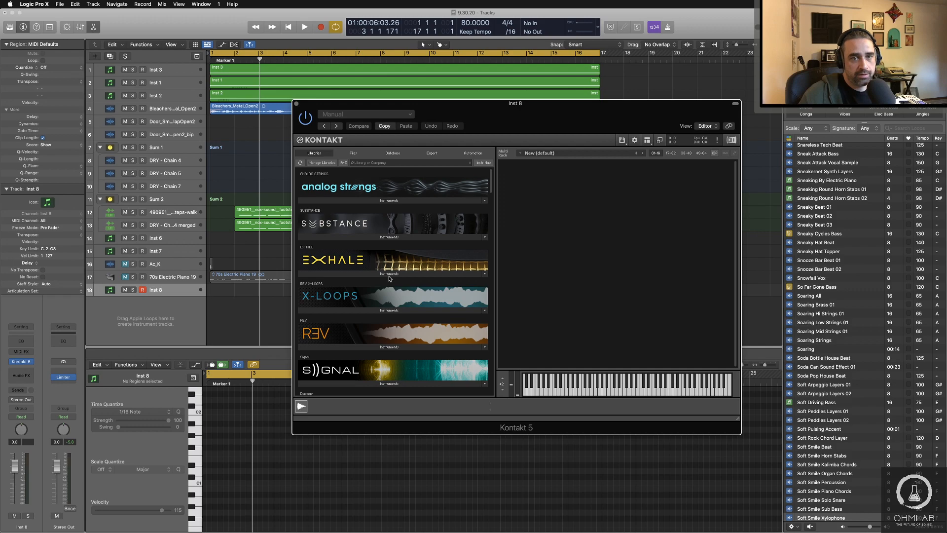
pyautogui.click(410, 163)
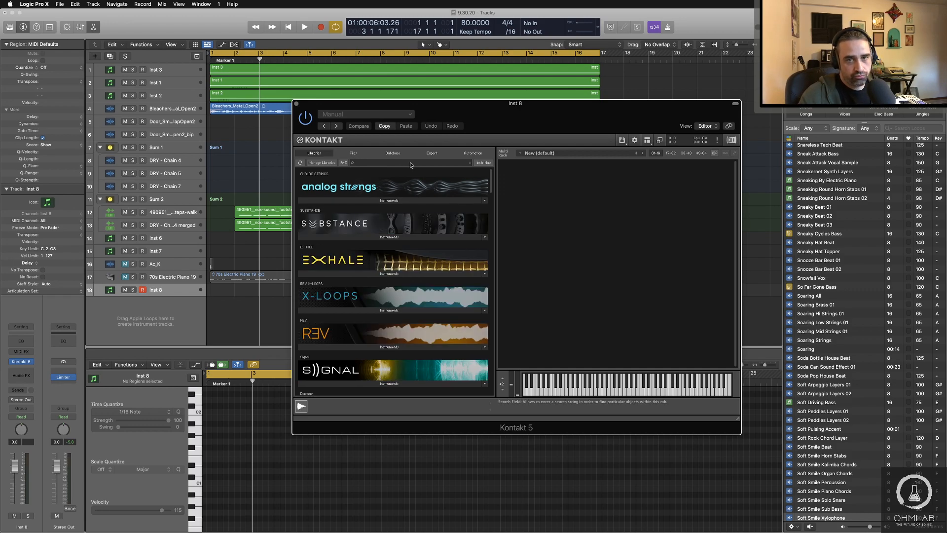
pyautogui.write('sy')
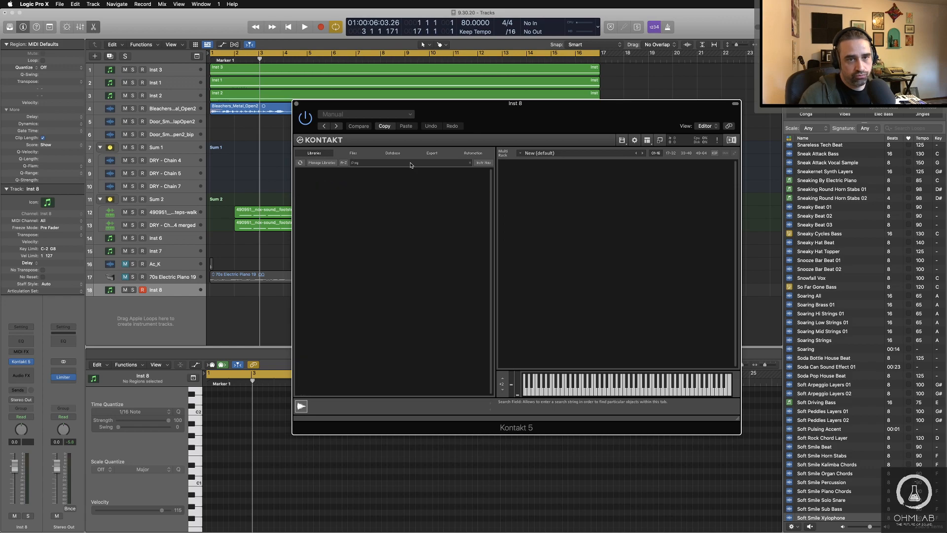
pyautogui.press('BackSpace')
pyautogui.press('BackSpace')
# Step: Browse to the Kontakt Factory Library and look through the Orchestral Percussion instruments in its Orchestral folder
pyautogui.scroll(-5, 388, 302)
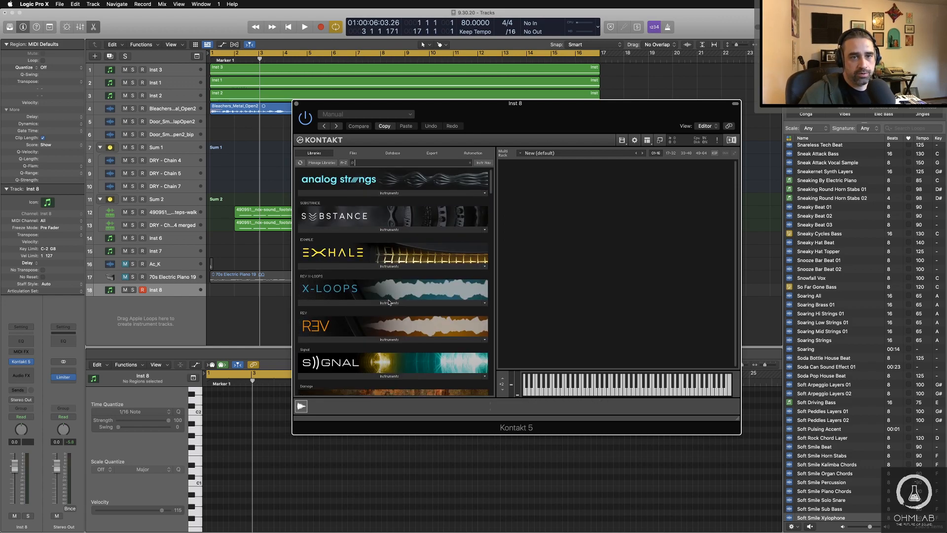
pyautogui.scroll(-3, 389, 302)
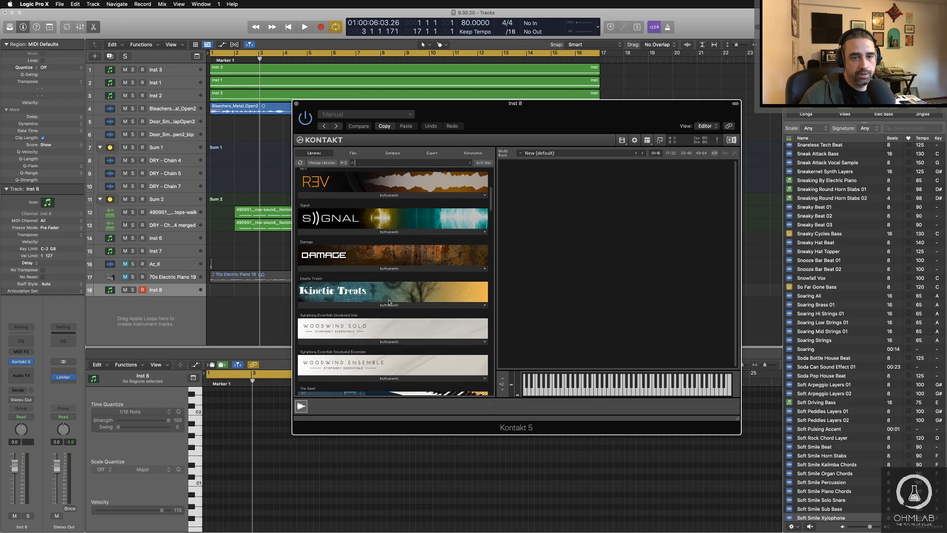
pyautogui.scroll(-5, 379, 295)
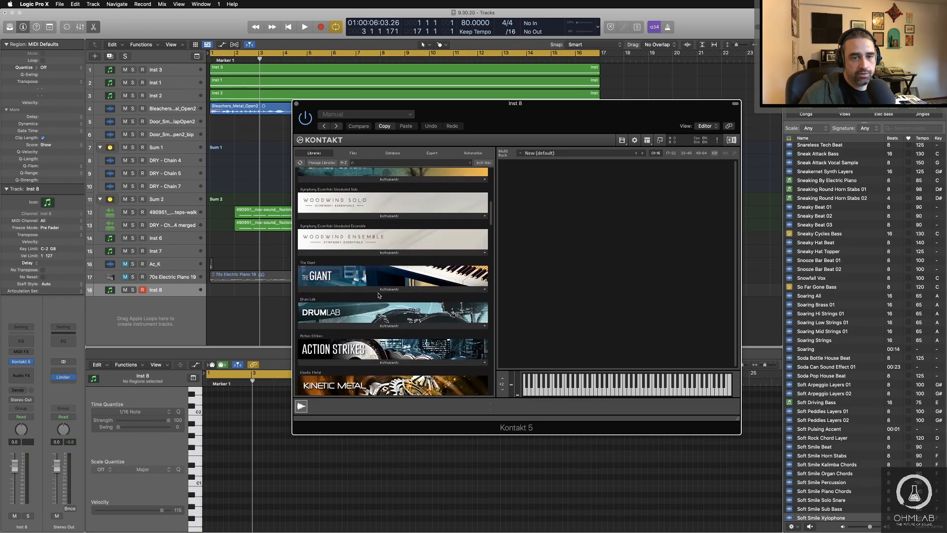
pyautogui.scroll(-5, 378, 295)
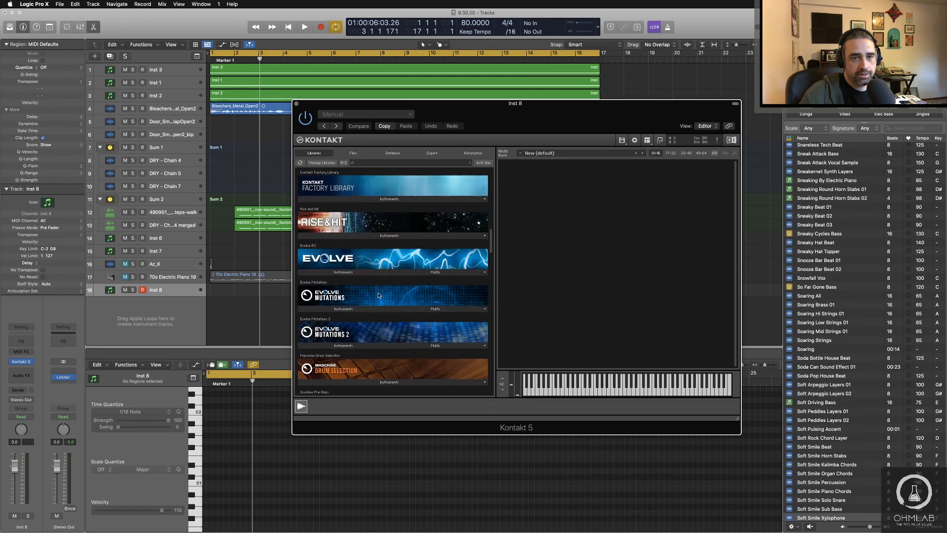
pyautogui.click(387, 196)
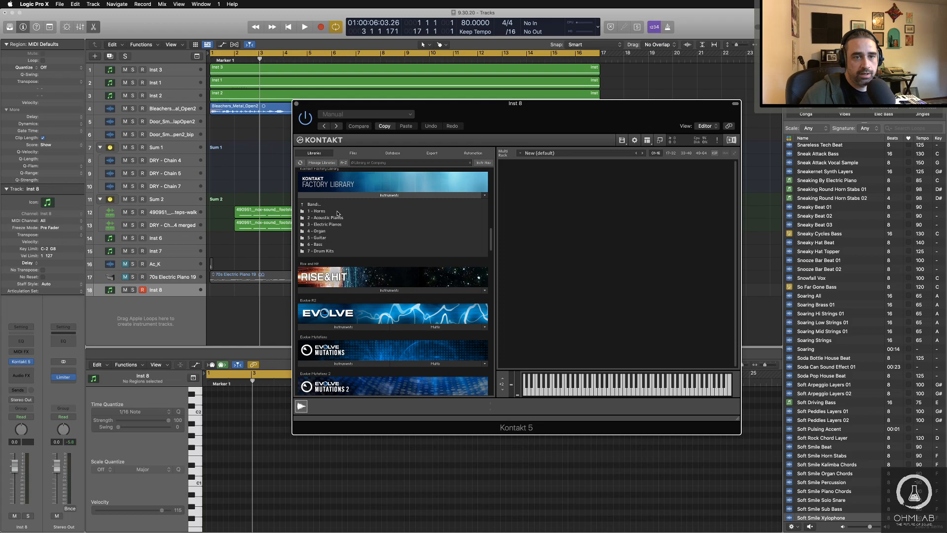
pyautogui.click(319, 205)
pyautogui.click(327, 218)
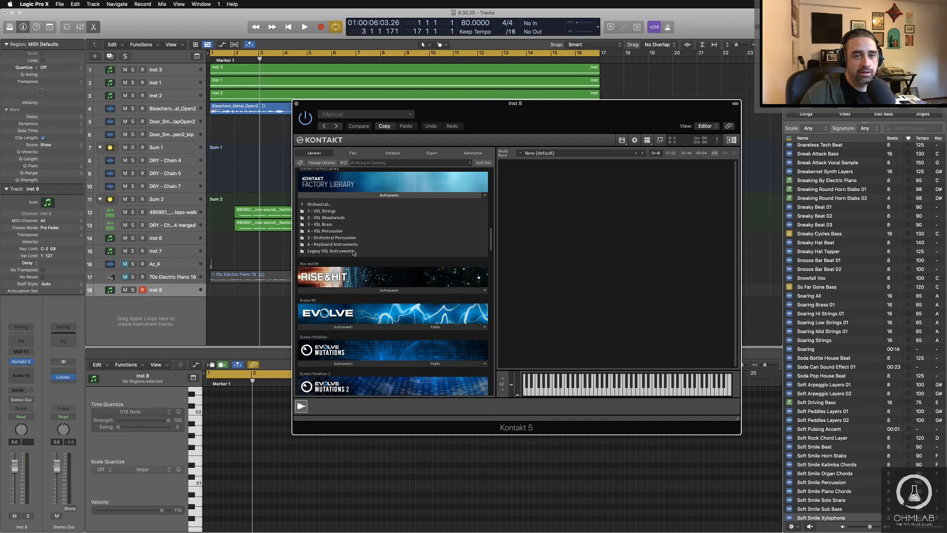
pyautogui.click(348, 239)
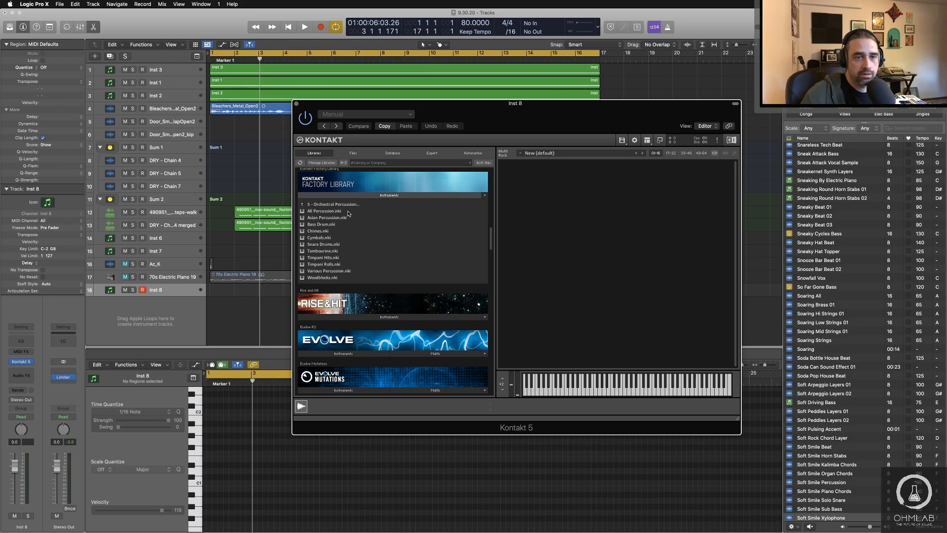
# Step: Look through the Keyboard Instruments folder, and return to the top level of the Kontakt Factory Library
pyautogui.click(320, 204)
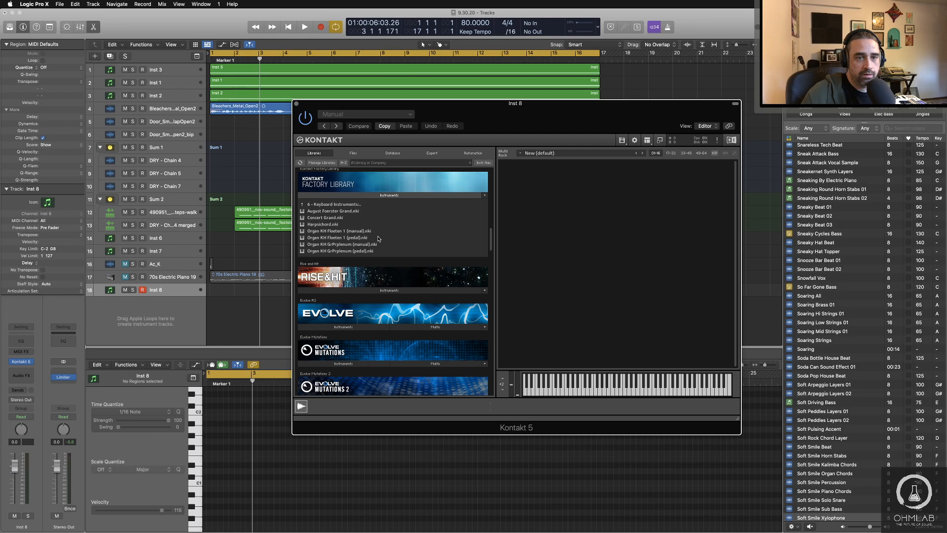
pyautogui.scroll(-1, 379, 238)
pyautogui.click(325, 198)
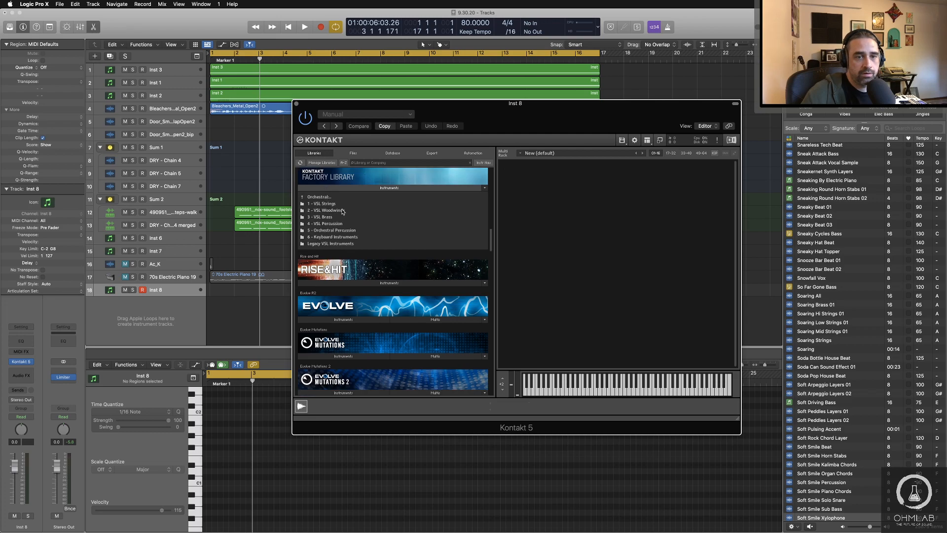
pyautogui.scroll(-1, 342, 211)
pyautogui.doubleClick(318, 187)
pyautogui.scroll(8, 375, 222)
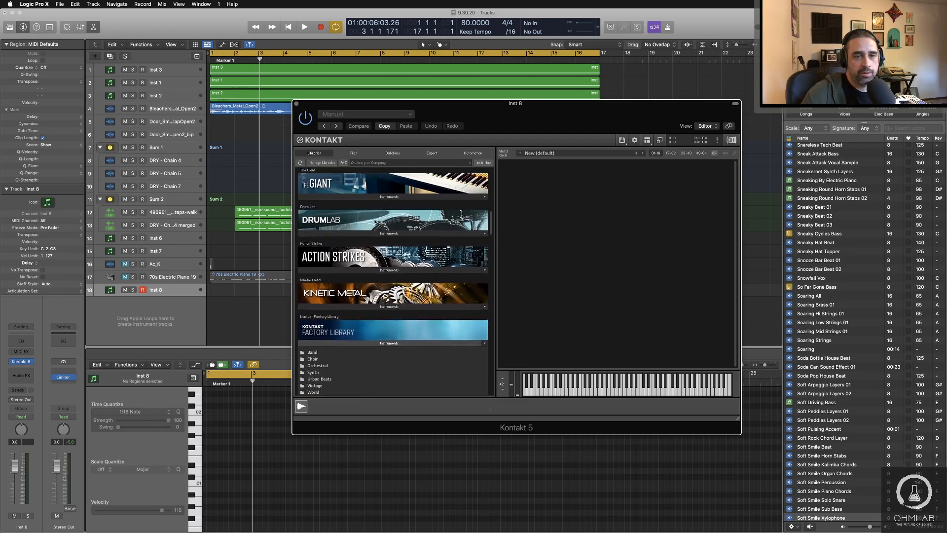
pyautogui.scroll(6, 375, 222)
# Step: Find the Balinese Gamelan library and load its Balinese Gamelan 1.5 instrument into the Kontakt rack
pyautogui.scroll(-8, 375, 222)
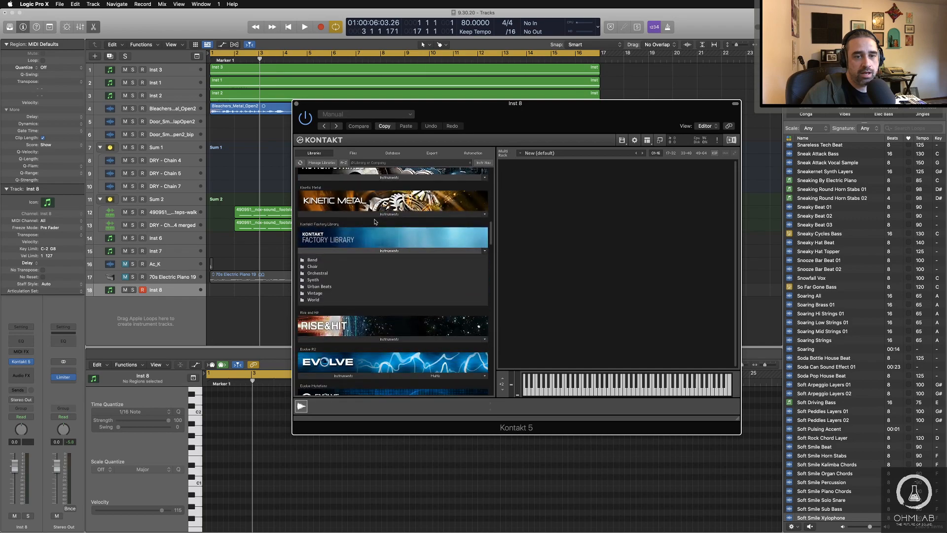
pyautogui.scroll(-8, 375, 222)
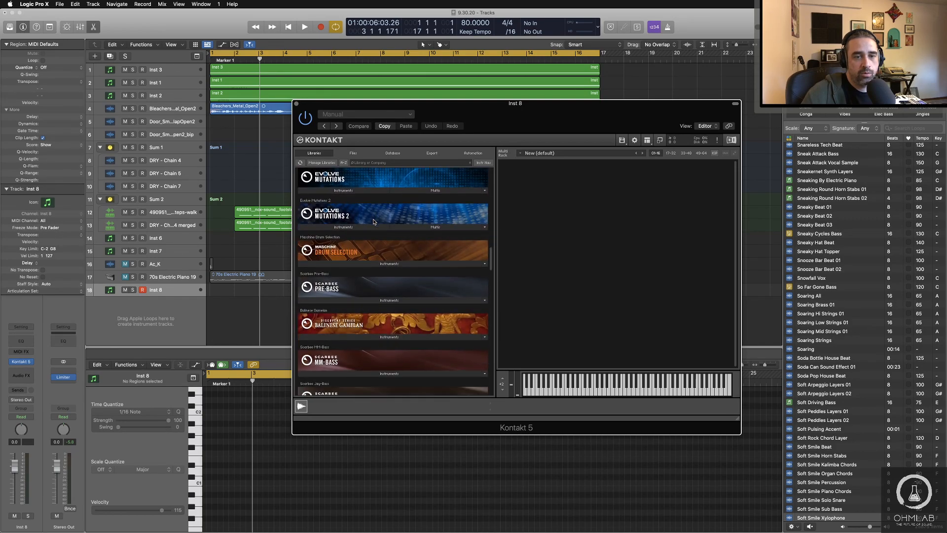
pyautogui.scroll(-2, 374, 222)
pyautogui.click(363, 310)
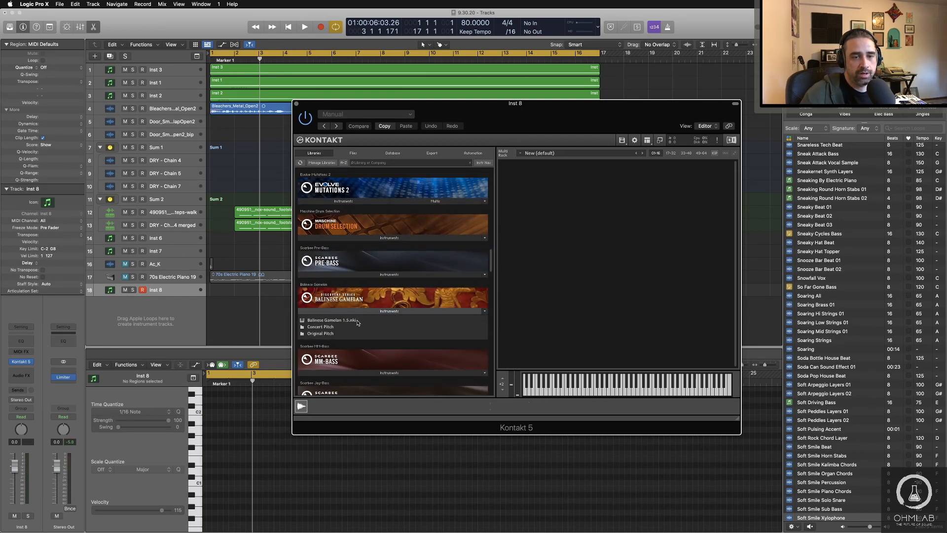
pyautogui.click(329, 334)
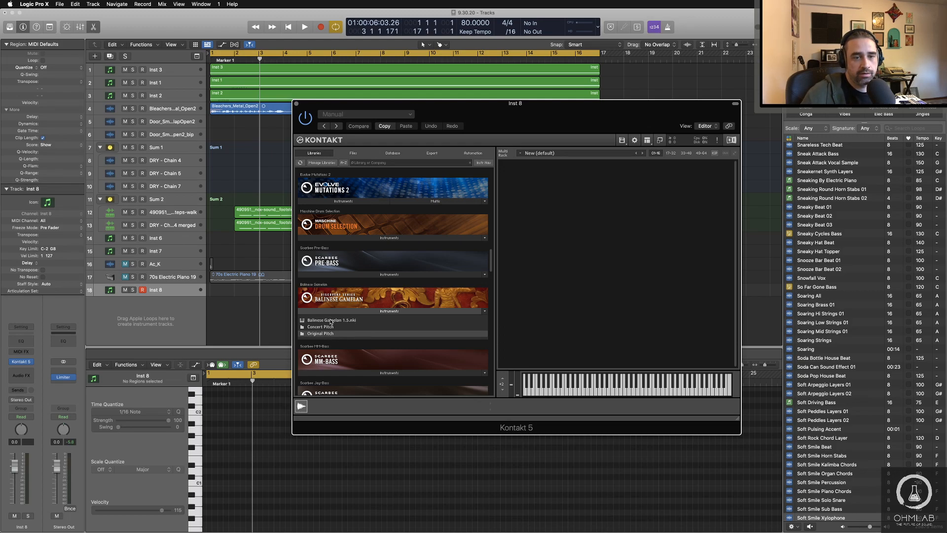
pyautogui.moveTo(330, 321); pyautogui.dragTo(555, 293)
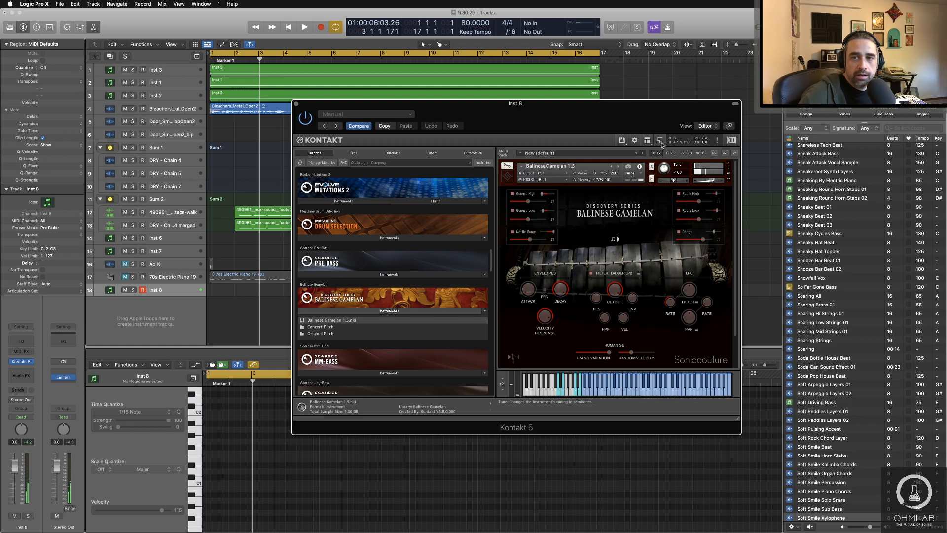
# Step: Uncover the arrangement and record one held gamelan note, about two bars long, on the Inst 8 track from bar 1
pyautogui.moveTo(515, 114); pyautogui.dragTo(606, 255)
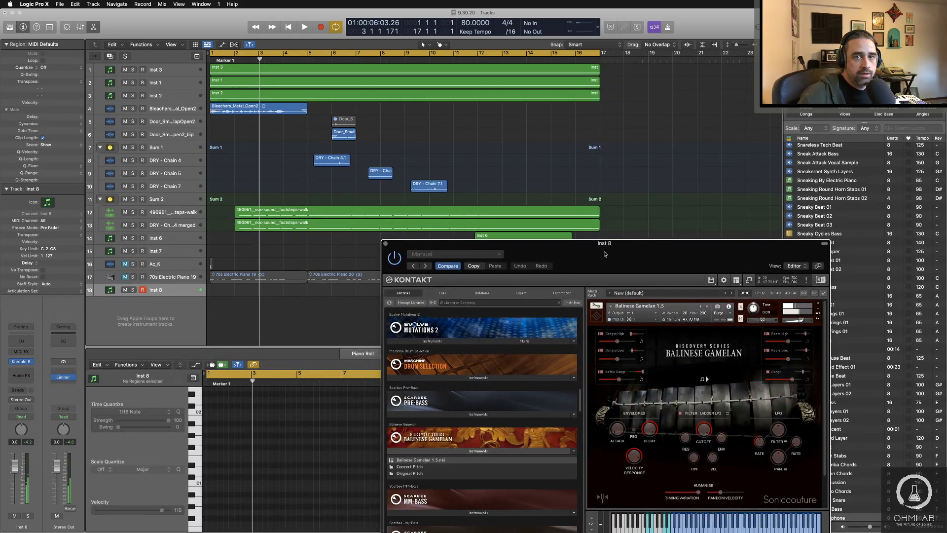
pyautogui.press('r')
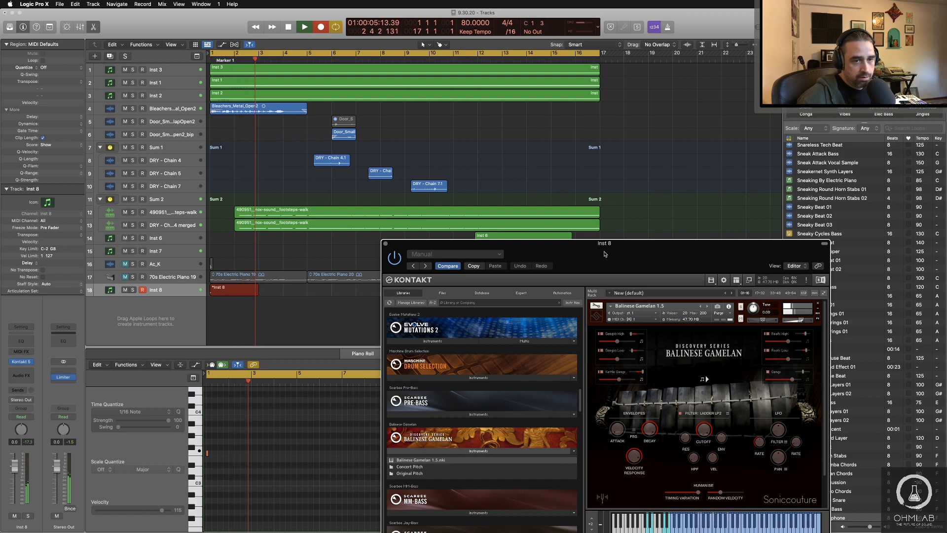
pyautogui.press('space')
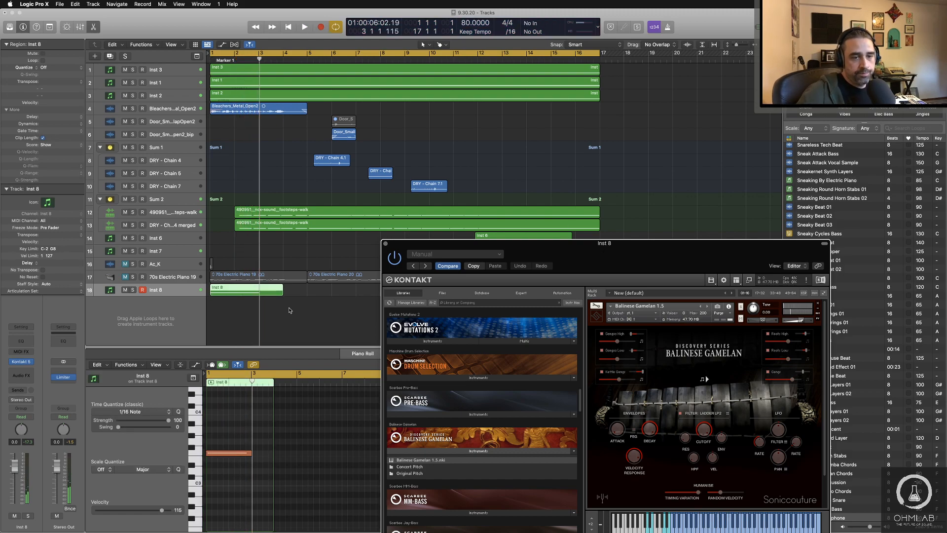
# Step: Extend the recorded Inst 8 region and its single note to bar 17, and close the Kontakt window
pyautogui.moveTo(513, 257); pyautogui.dragTo(467, 494)
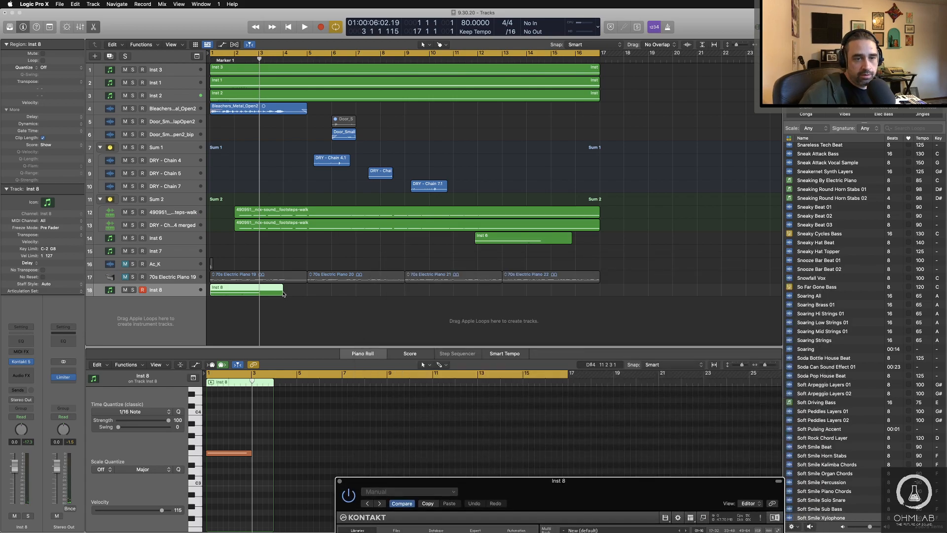
pyautogui.moveTo(283, 293); pyautogui.dragTo(599, 305)
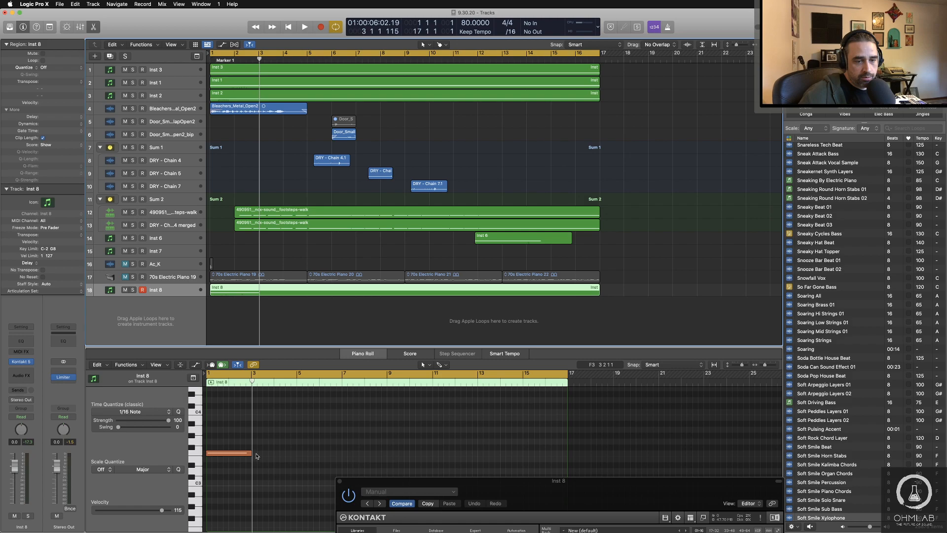
pyautogui.moveTo(256, 456); pyautogui.dragTo(580, 198)
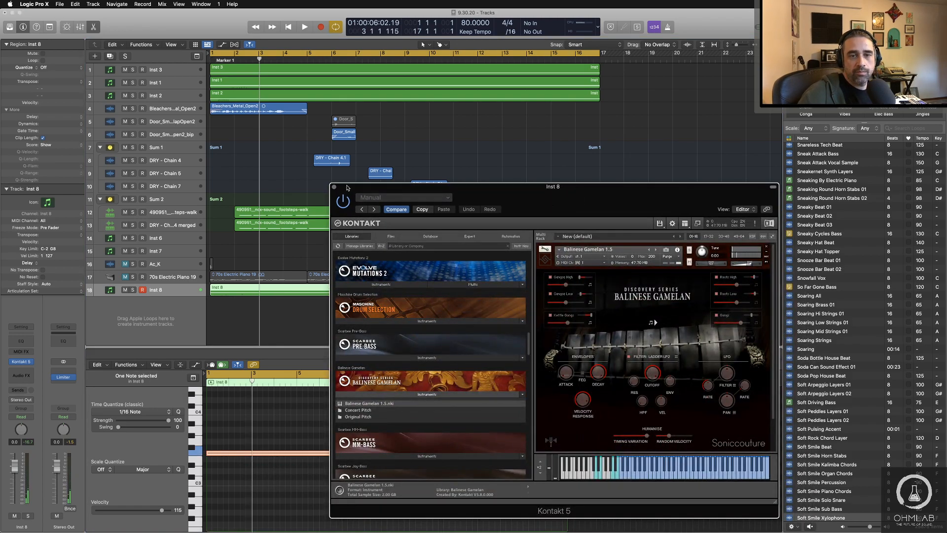
pyautogui.click(334, 187)
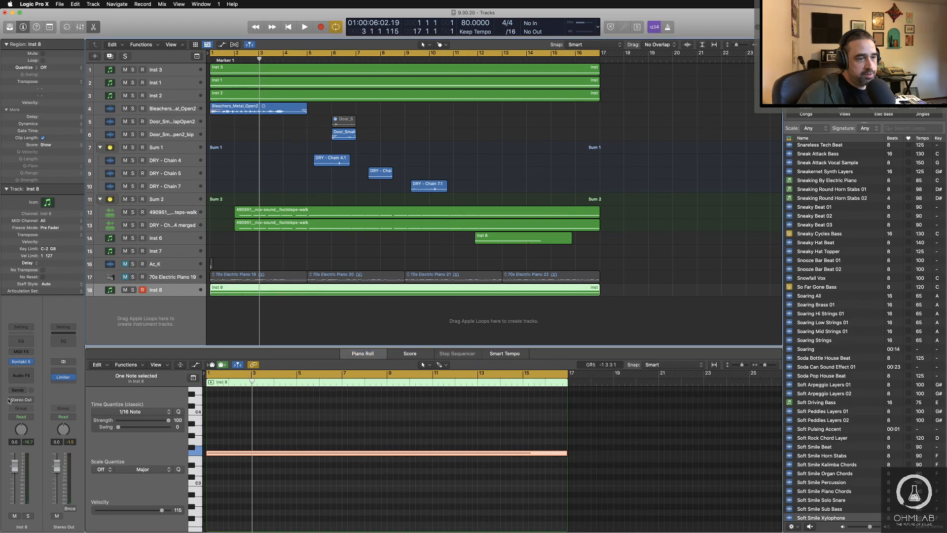
# Step: Insert Cableguys ShaperBox 2 as an audio effect on Inst 8, add its Time shaper, and play it briefly
pyautogui.click(27, 374)
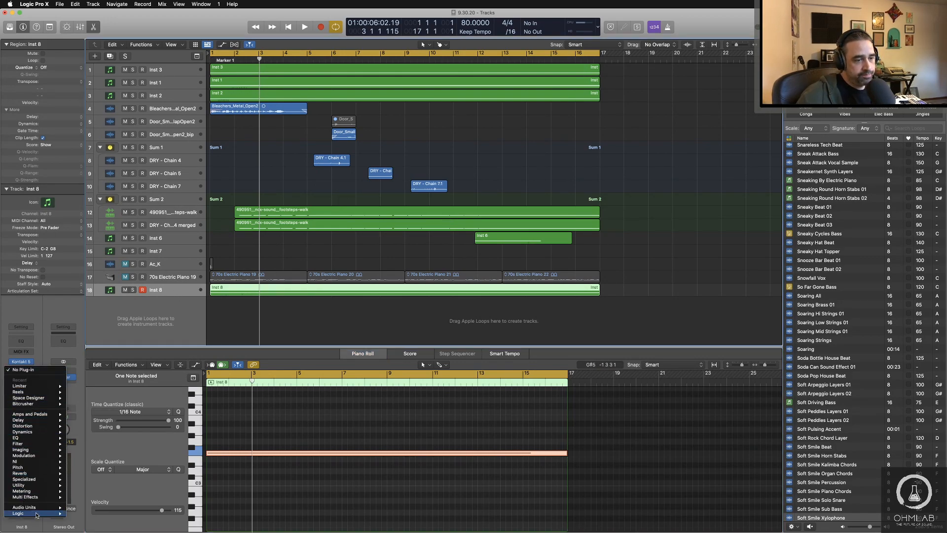
pyautogui.moveTo(35, 508)
pyautogui.moveTo(112, 420)
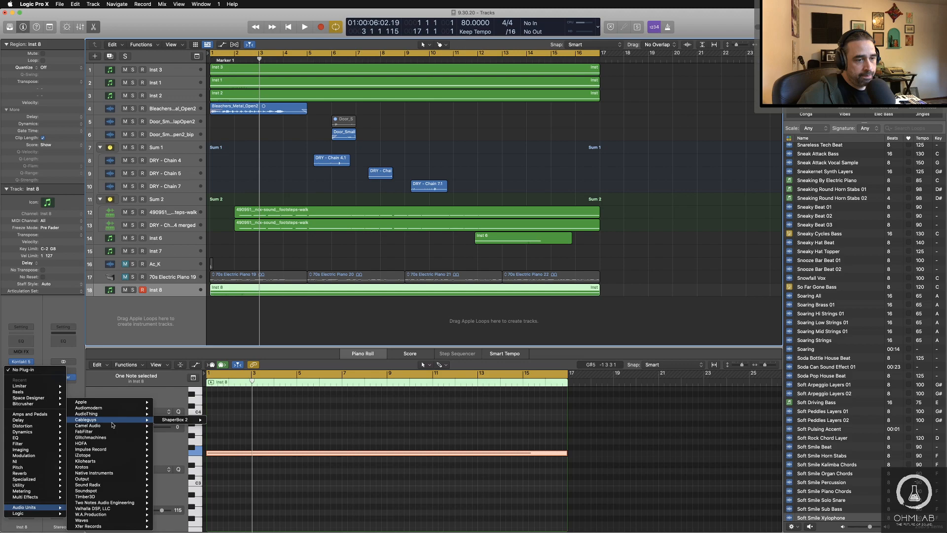
pyautogui.click(175, 419)
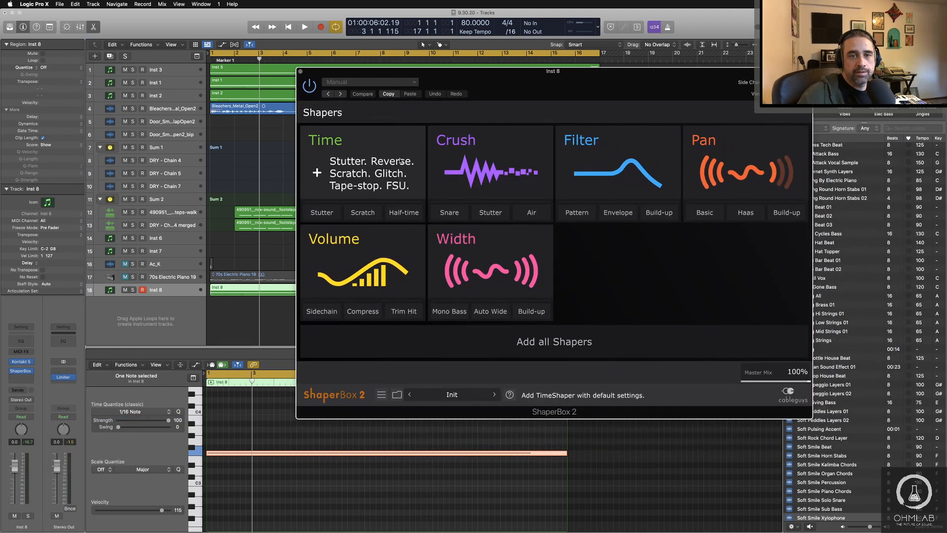
pyautogui.click(401, 161)
pyautogui.press('space')
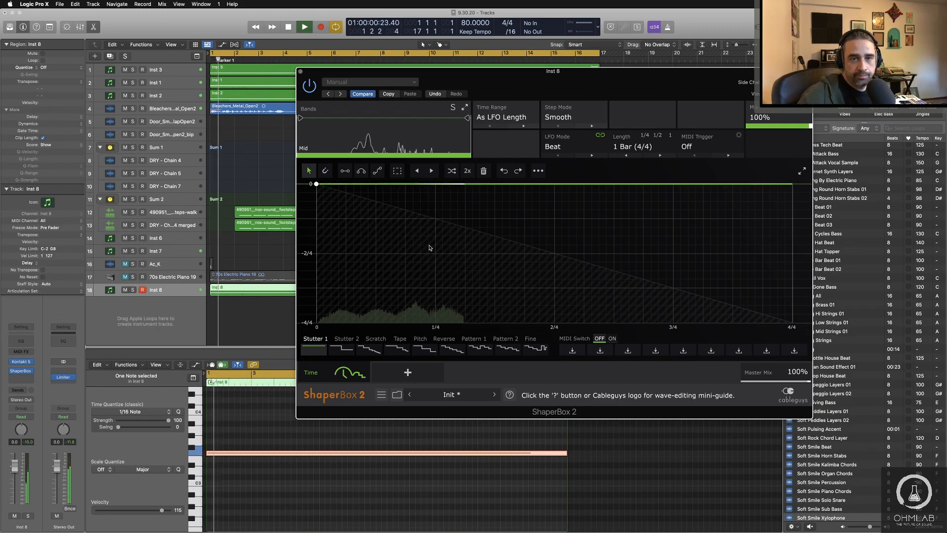
pyautogui.press('space')
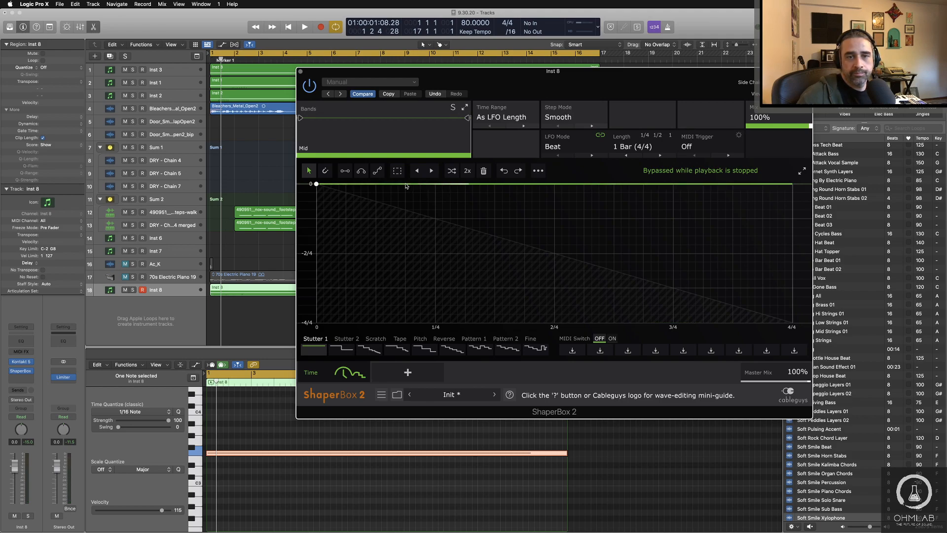
# Step: Add points at about 0.75/4, 1/4 and 2/4 on the time curve, bend a shallow dip between the first two, and audition it
pyautogui.click(406, 184)
pyautogui.click(557, 184)
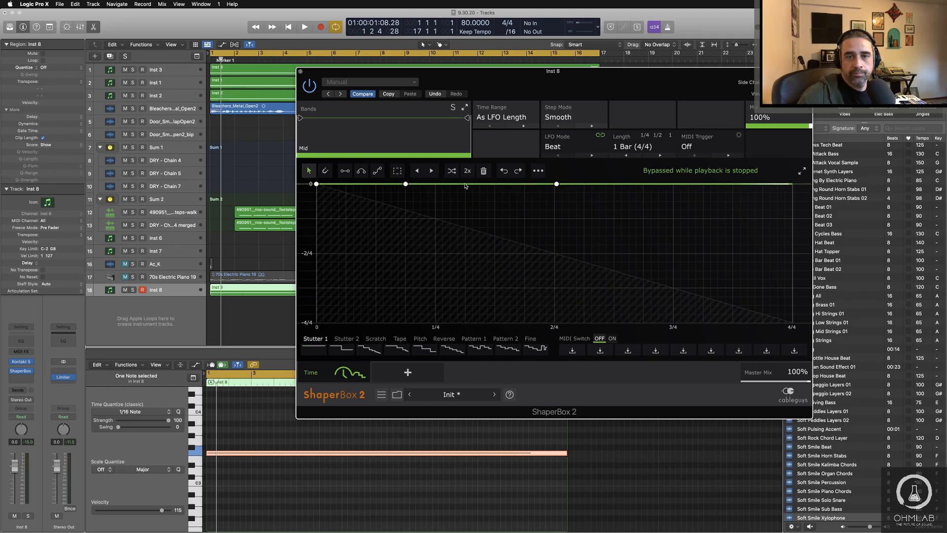
pyautogui.click(436, 184)
pyautogui.moveTo(436, 184)
pyautogui.mouseDown()
pyautogui.moveTo(417, 193)
pyautogui.moveTo(433, 190)
pyautogui.moveTo(434, 199)
pyautogui.moveTo(437, 187)
pyautogui.mouseUp()
pyautogui.press('space')
pyautogui.press('space')
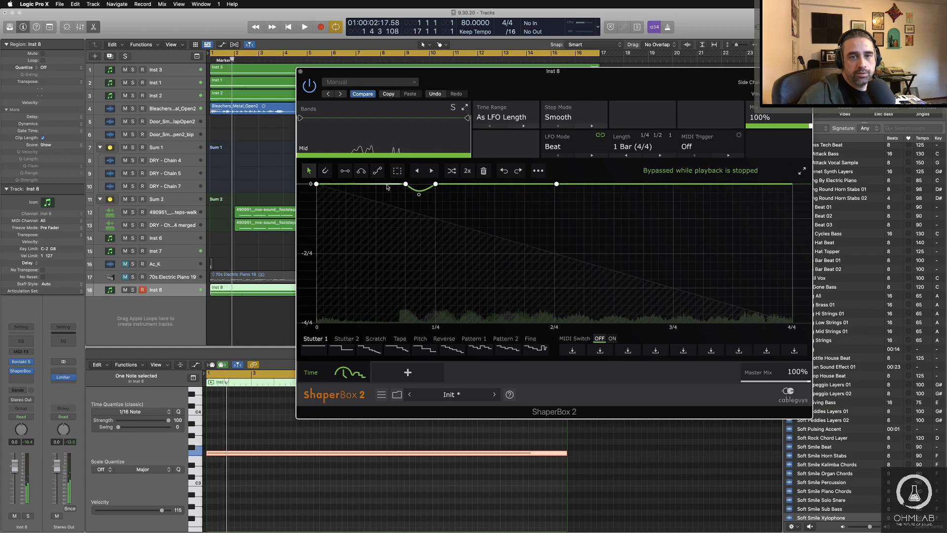
# Step: Remove the three added points and reshape the time curve into an arch with its start point lowered to about -3.06/4
pyautogui.doubleClick(405, 184)
pyautogui.doubleClick(436, 184)
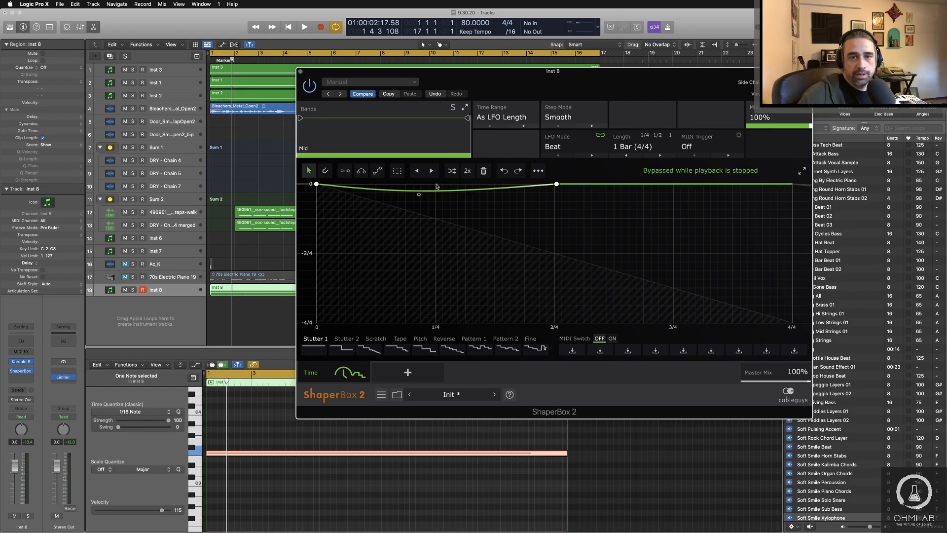
pyautogui.doubleClick(556, 184)
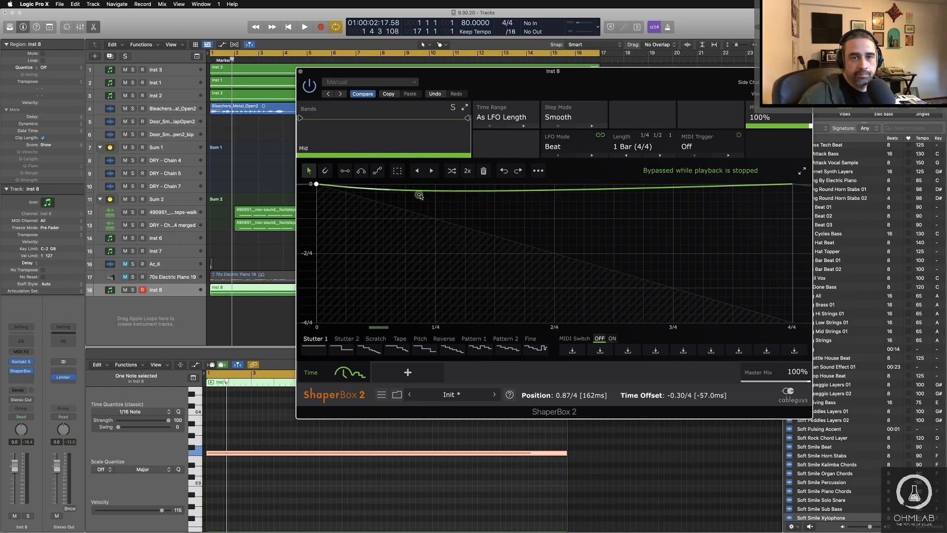
pyautogui.moveTo(418, 194); pyautogui.dragTo(416, 184)
pyautogui.moveTo(316, 184); pyautogui.dragTo(316, 289)
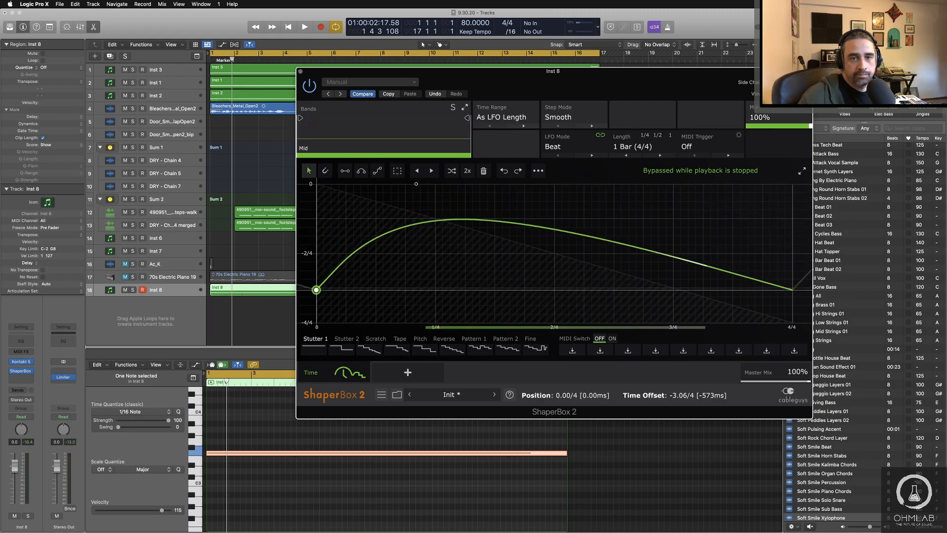
# Step: Flatten the time curve and audition it at offsets of about -2.59/4, -2/4 and -3.98/4, ending at 0
pyautogui.doubleClick(416, 185)
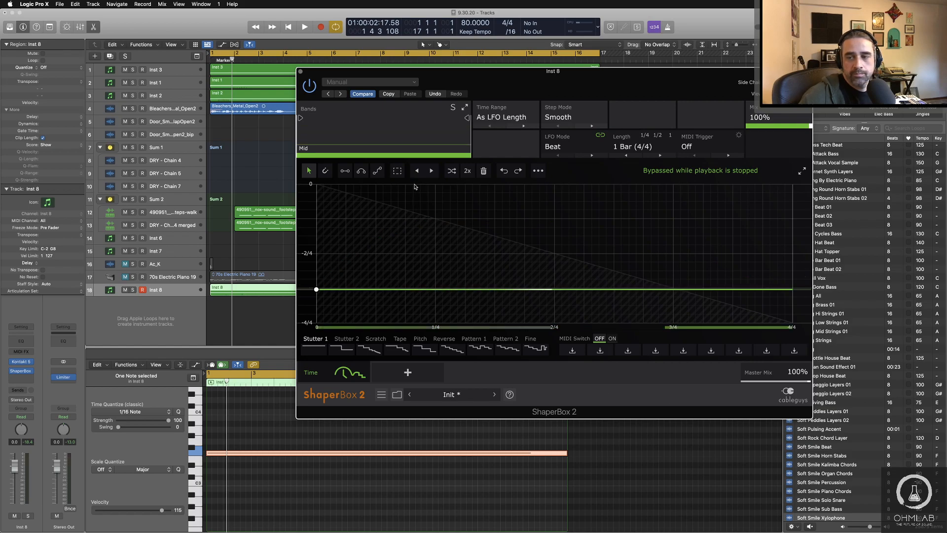
pyautogui.press('space')
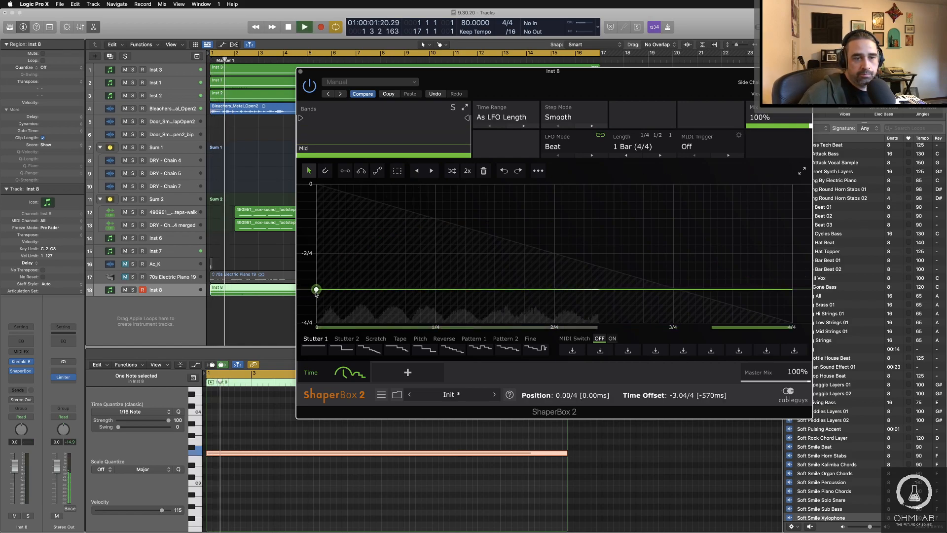
pyautogui.moveTo(316, 290); pyautogui.dragTo(316, 275)
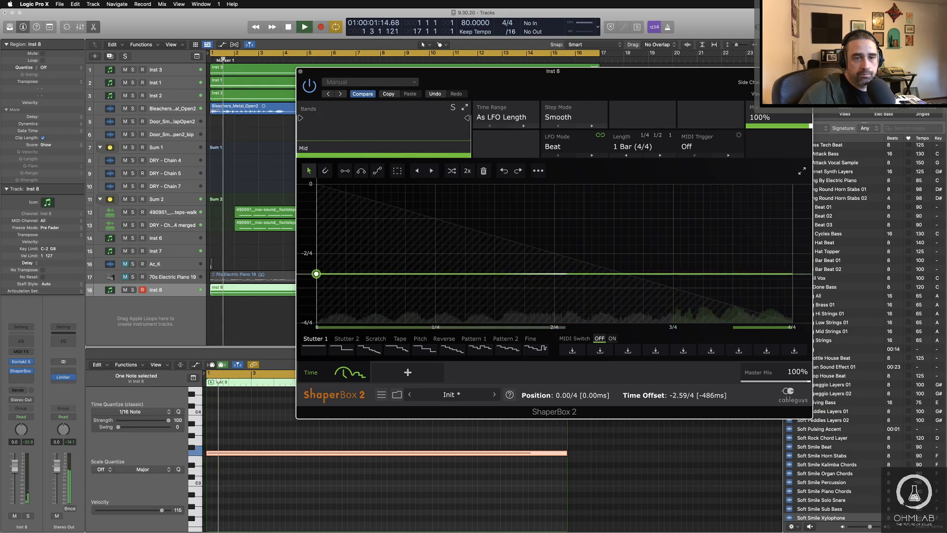
pyautogui.moveTo(316, 274); pyautogui.dragTo(316, 253)
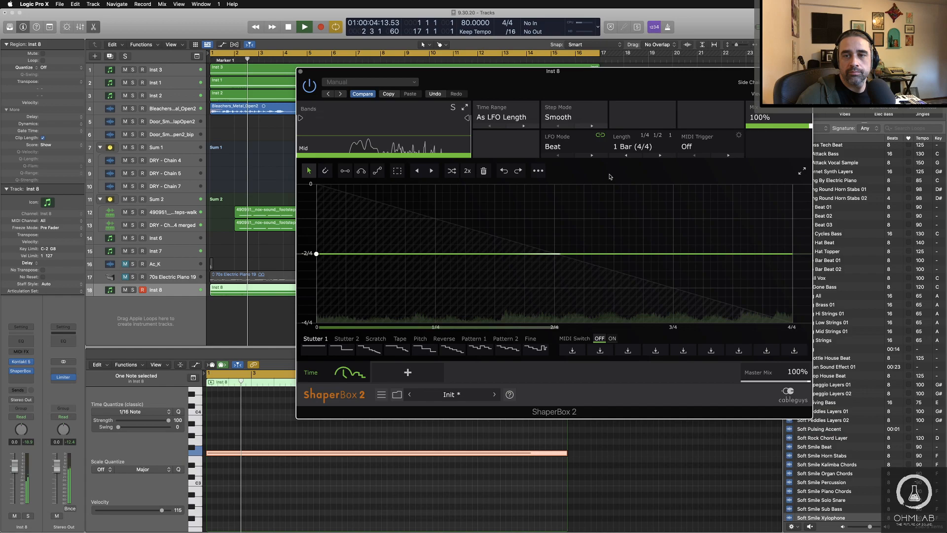
pyautogui.moveTo(316, 253); pyautogui.dragTo(316, 322)
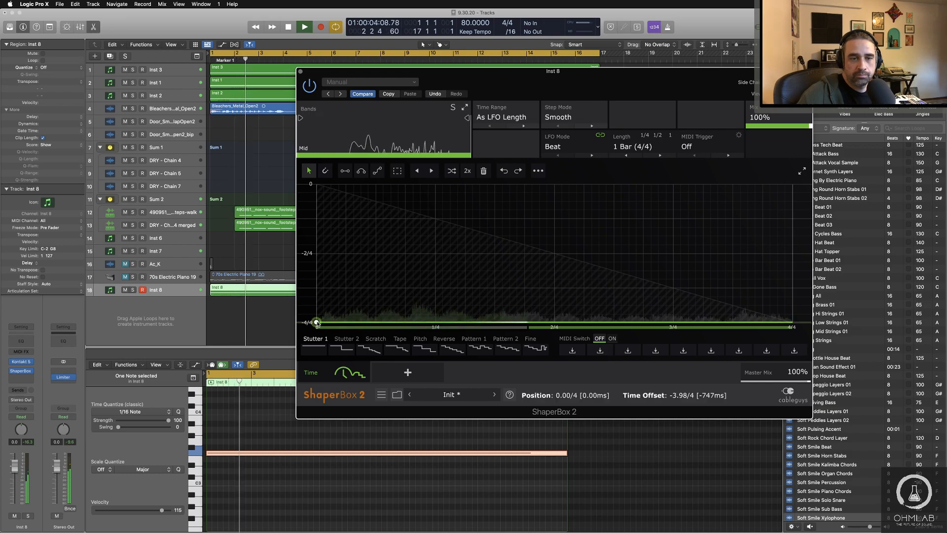
pyautogui.moveTo(316, 322); pyautogui.dragTo(316, 184)
pyautogui.press('space')
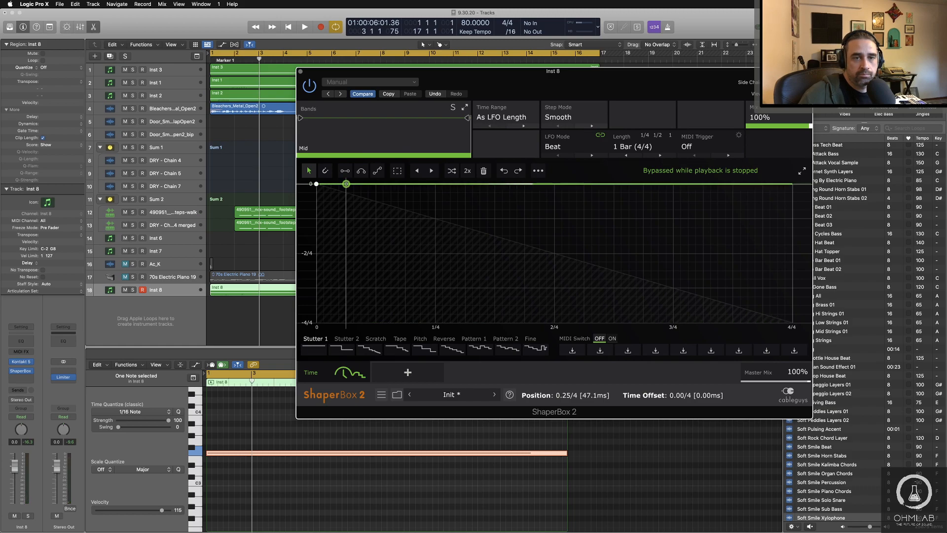
# Step: Add a second point at the curve's start and audition ramps, finishing with a straight fall from 0 to about -3/4
pyautogui.doubleClick(347, 185)
pyautogui.click(346, 185)
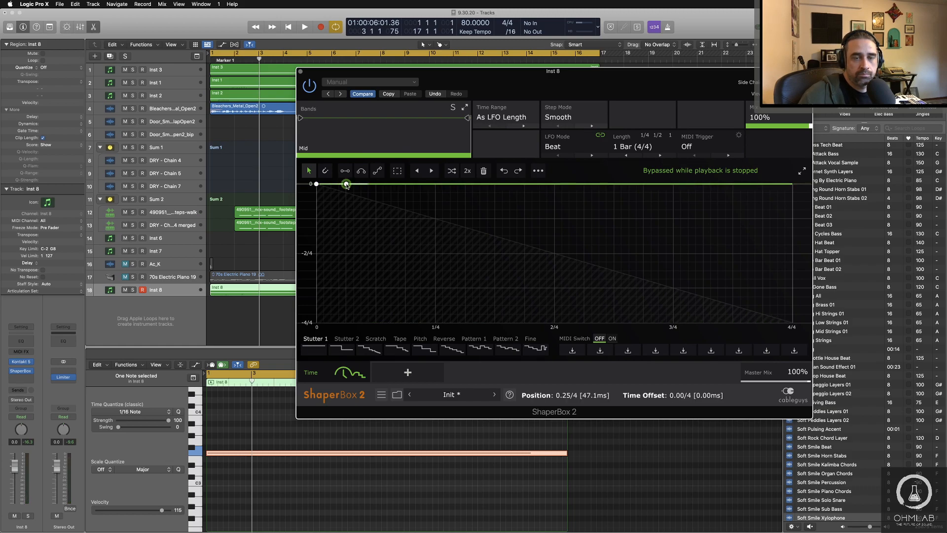
pyautogui.moveTo(347, 184); pyautogui.dragTo(316, 218)
pyautogui.press('space')
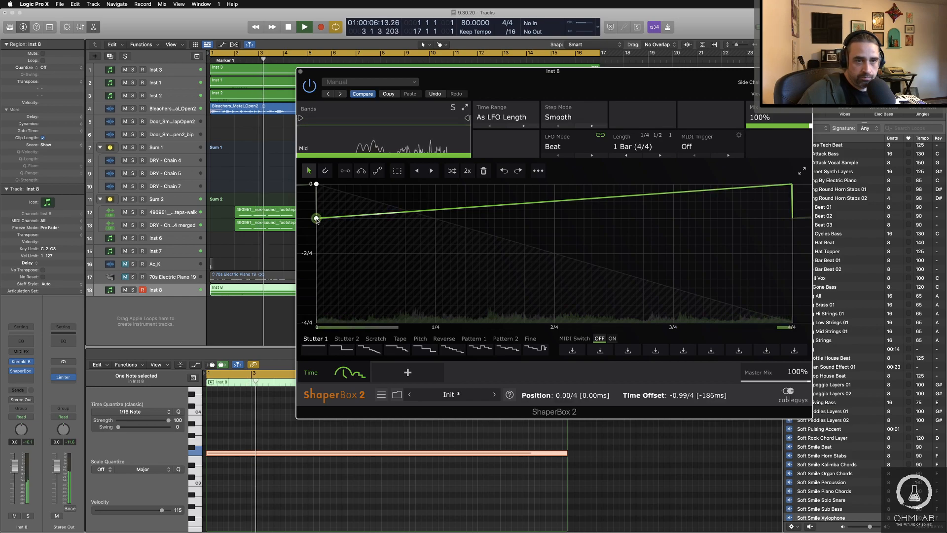
pyautogui.moveTo(317, 220)
pyautogui.mouseDown()
pyautogui.moveTo(317, 323)
pyautogui.moveTo(317, 184)
pyautogui.moveTo(316, 214)
pyautogui.mouseUp()
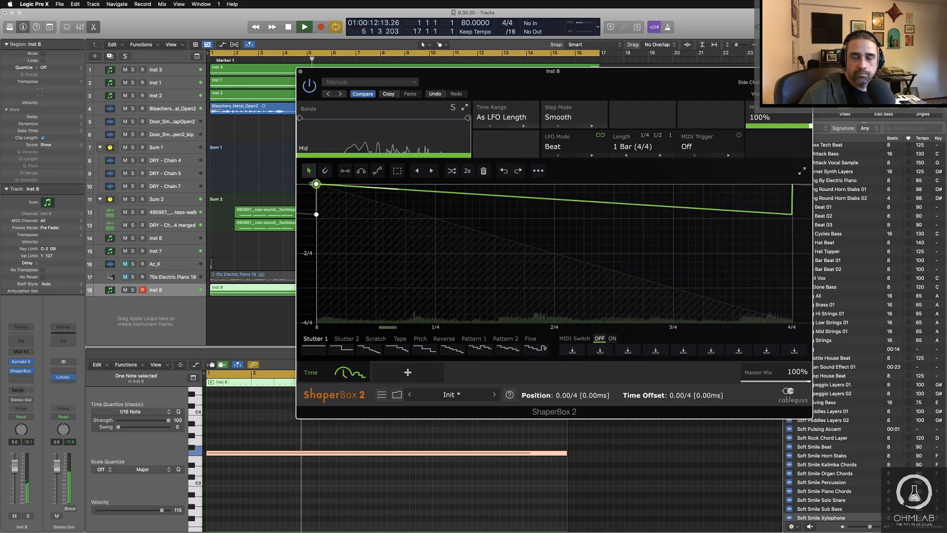
pyautogui.moveTo(316, 214); pyautogui.dragTo(316, 322)
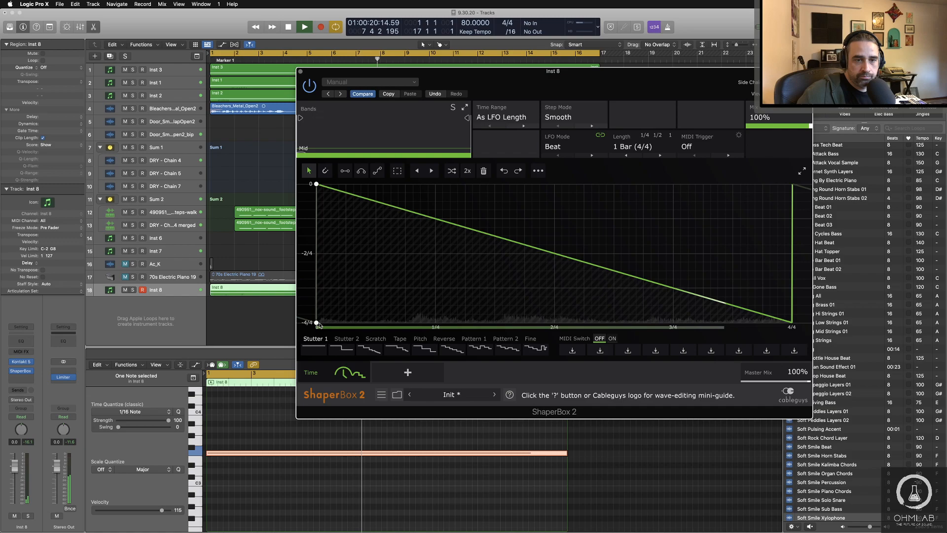
pyautogui.moveTo(317, 323); pyautogui.dragTo(317, 288)
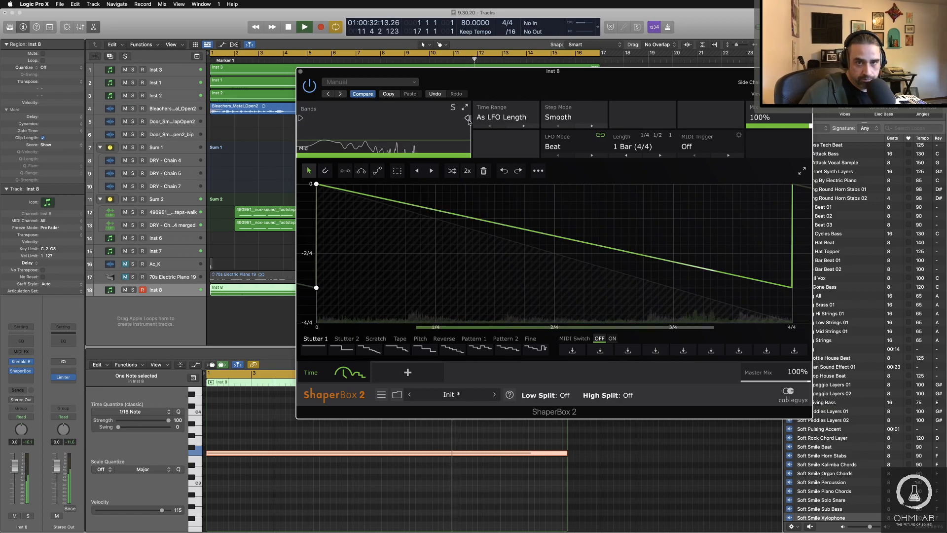
# Step: Split off a High band at about 597 Hz and open its time curve for editing
pyautogui.moveTo(467, 118); pyautogui.dragTo(380, 118)
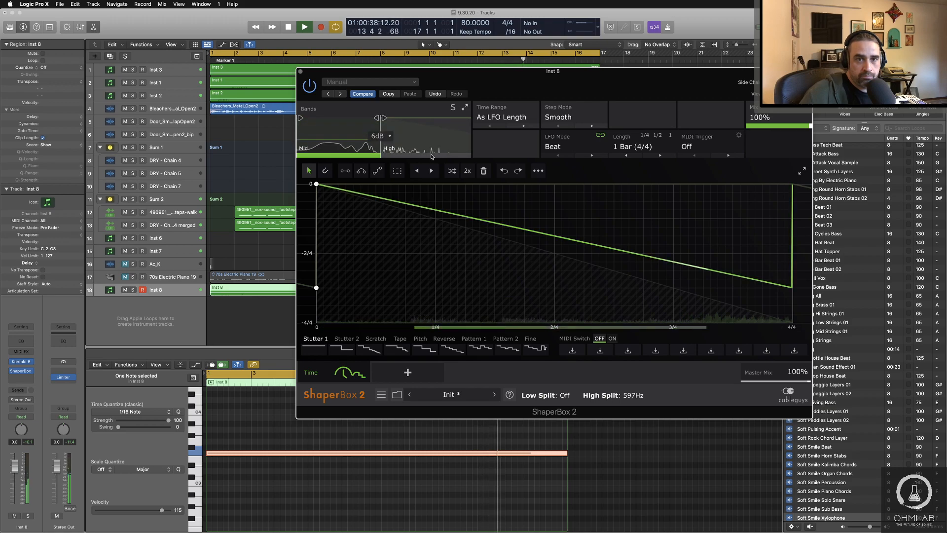
pyautogui.click(431, 158)
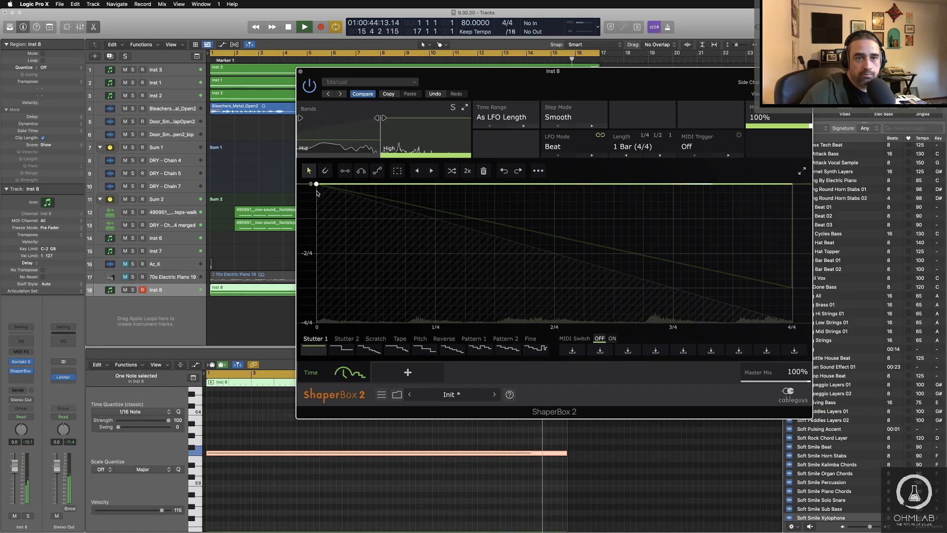
# Step: Try a falling ramp to about -0.8/4 on the High band's time curve, shifting its start point slightly and back to position 0
pyautogui.moveTo(316, 184); pyautogui.dragTo(316, 191)
pyautogui.moveTo(316, 191); pyautogui.dragTo(316, 232)
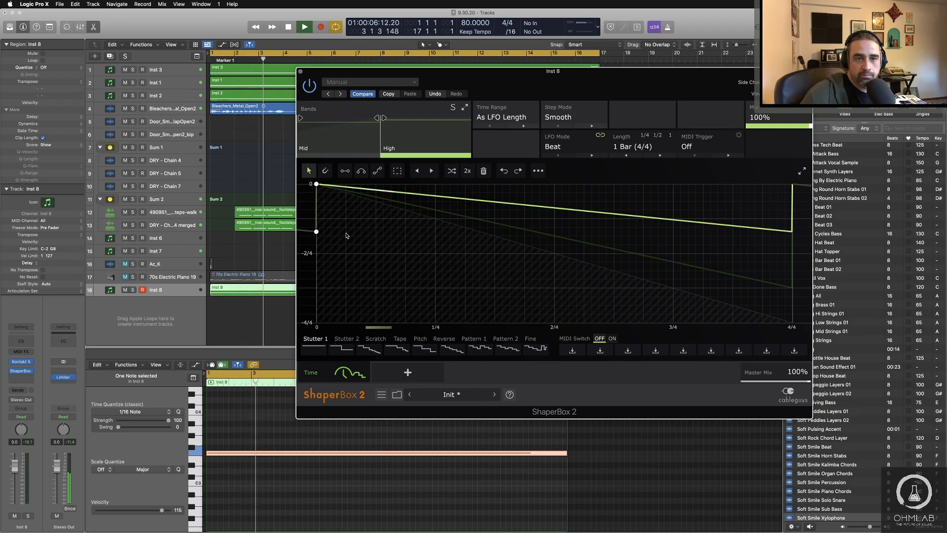
pyautogui.moveTo(317, 231); pyautogui.dragTo(316, 226)
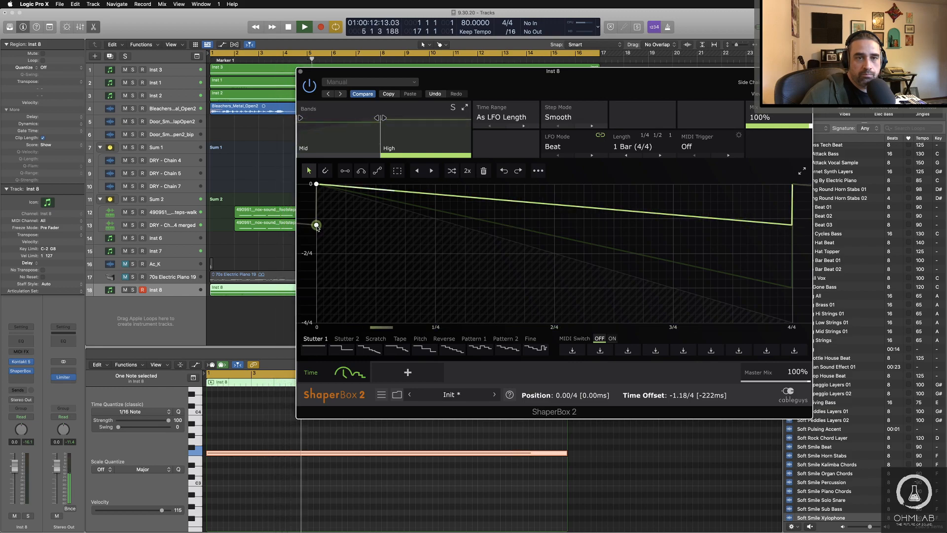
pyautogui.moveTo(316, 226); pyautogui.dragTo(316, 213)
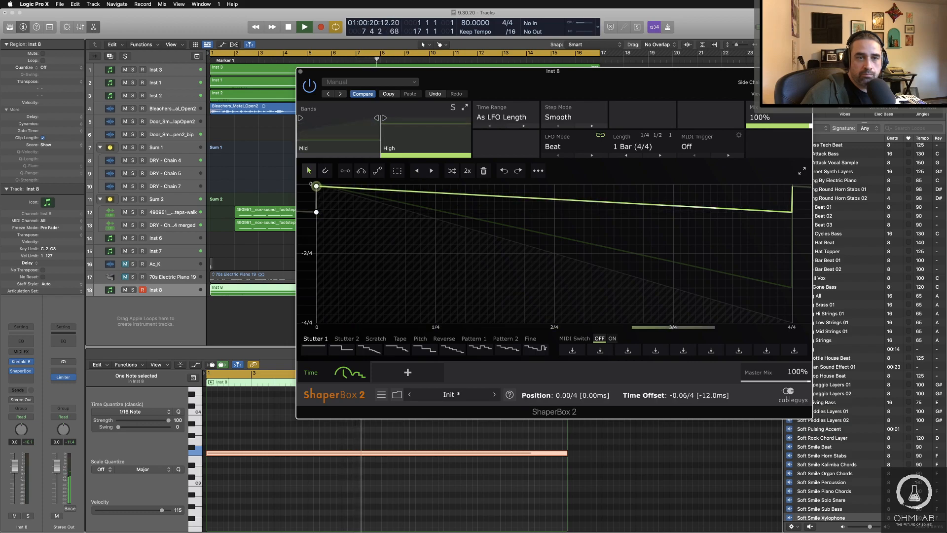
pyautogui.moveTo(317, 187); pyautogui.dragTo(320, 186)
pyautogui.press('space')
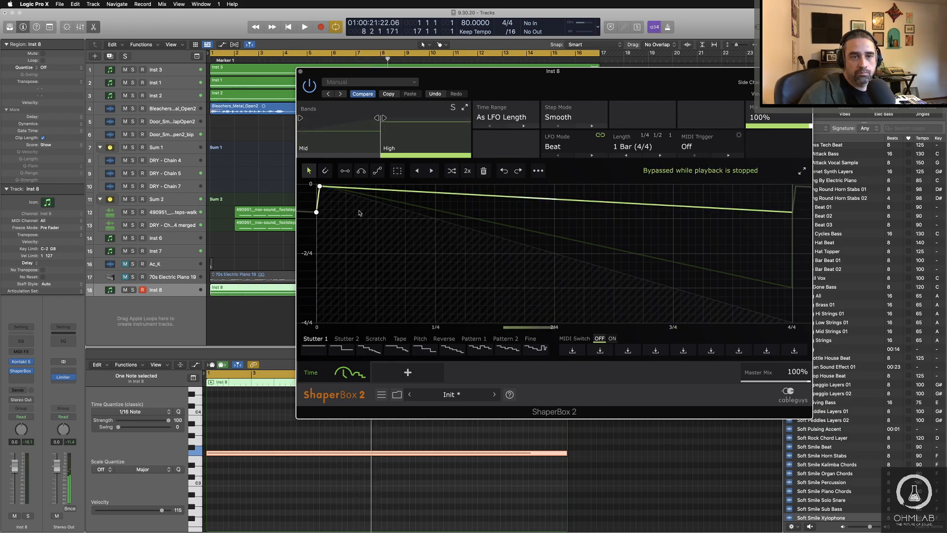
pyautogui.press('space')
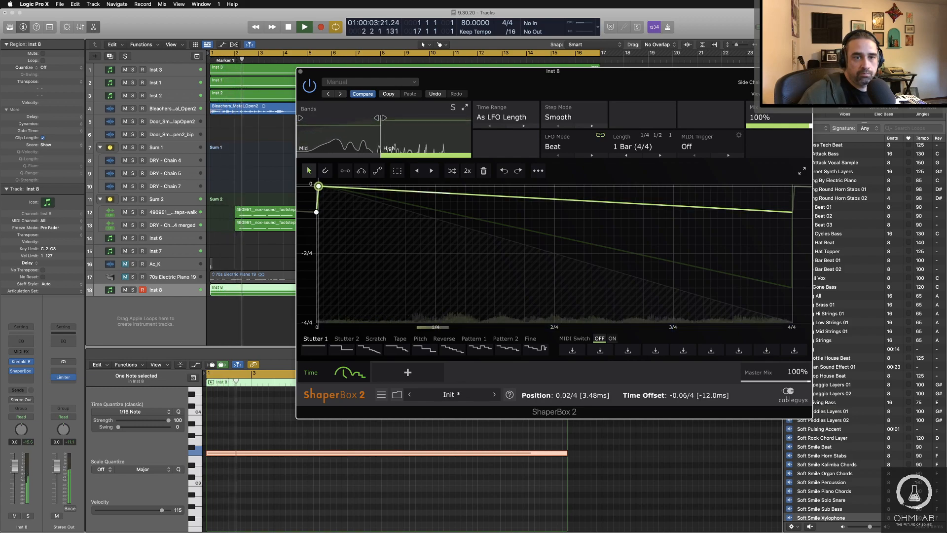
pyautogui.moveTo(318, 186); pyautogui.dragTo(316, 184)
pyautogui.press('space')
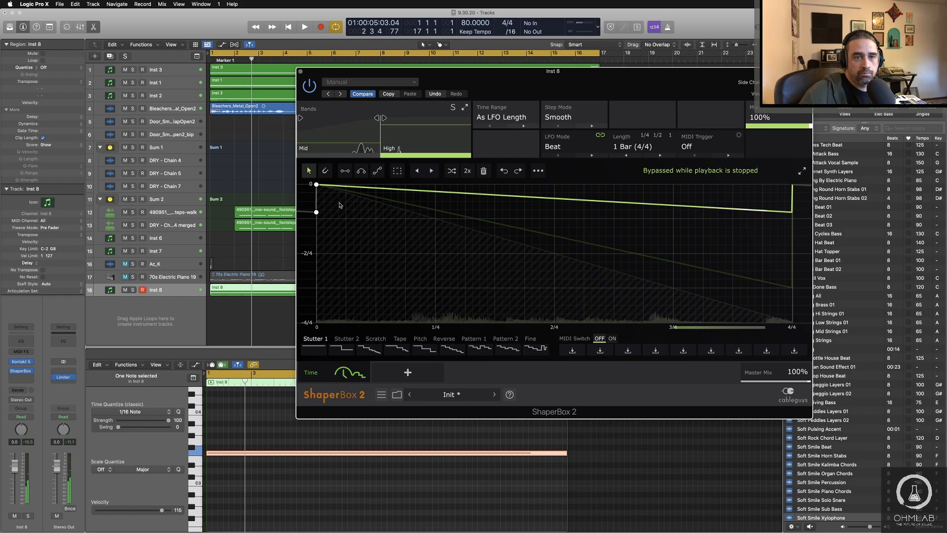
# Step: Steepen the High band's ramp in two stages to about -1.6/4 while auditioning it
pyautogui.press('space')
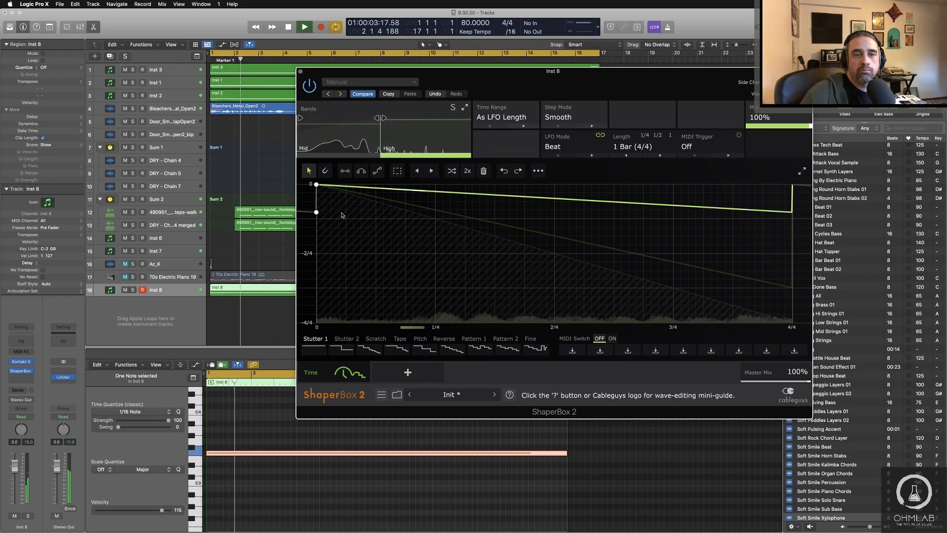
pyautogui.moveTo(342, 215); pyautogui.dragTo(340, 220)
pyautogui.press('space')
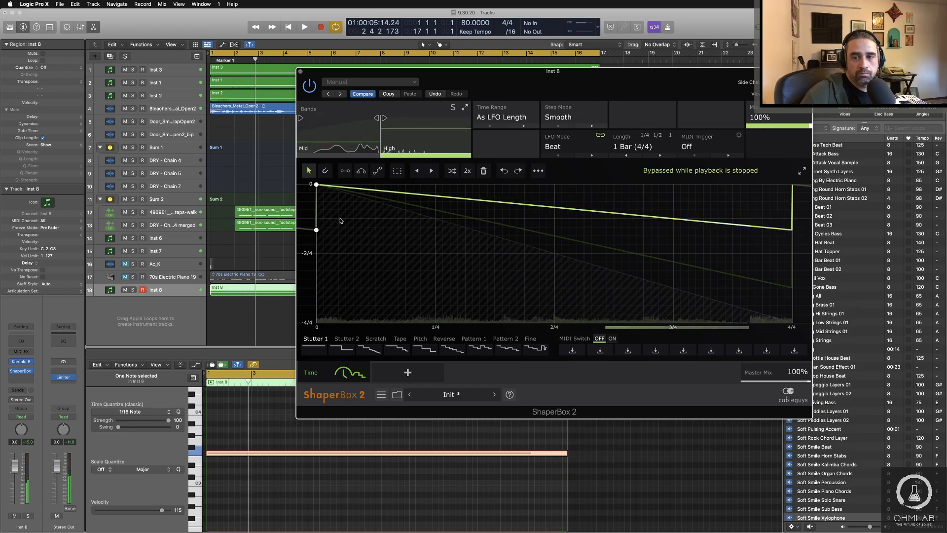
pyautogui.press('space')
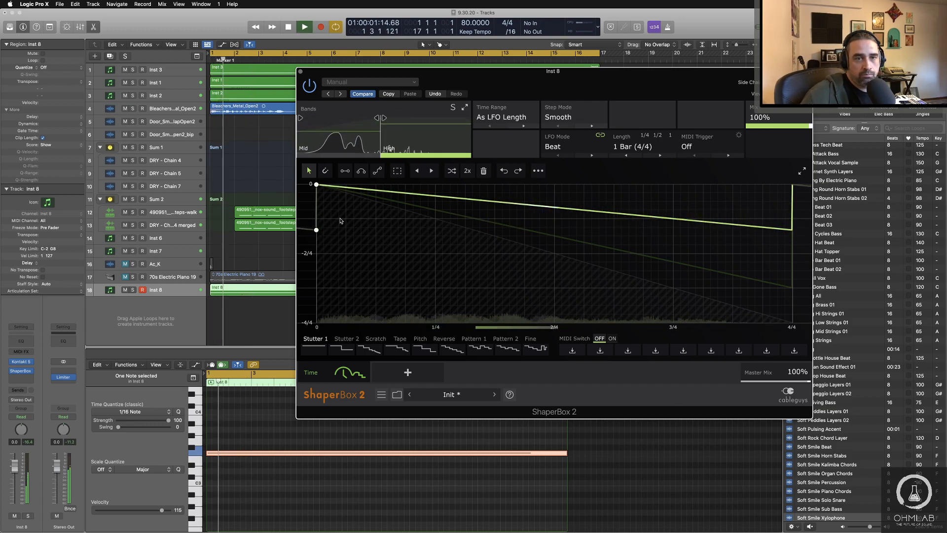
pyautogui.moveTo(340, 221); pyautogui.dragTo(344, 230)
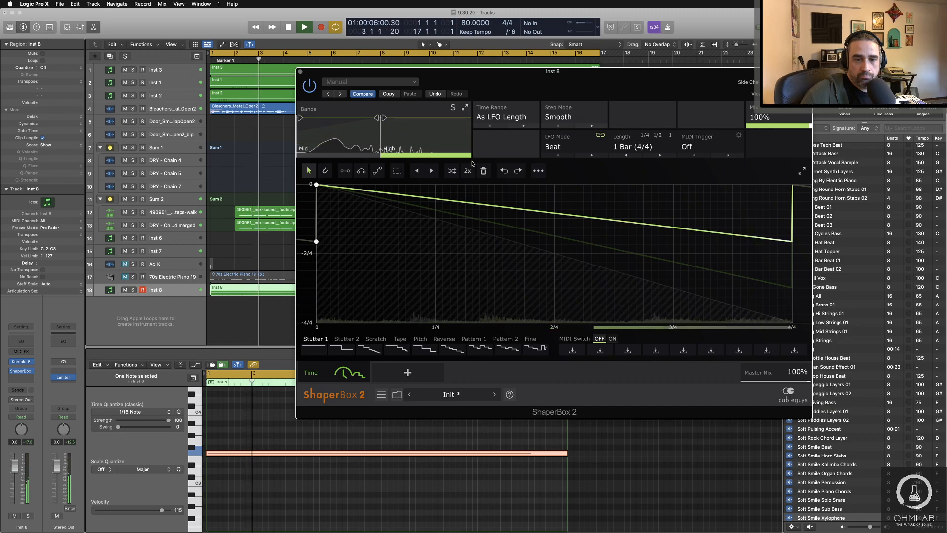
# Step: Try the three-tooth Reverse wave on the High band, and settle on the Reverse wave with two full teeth
pyautogui.click(443, 339)
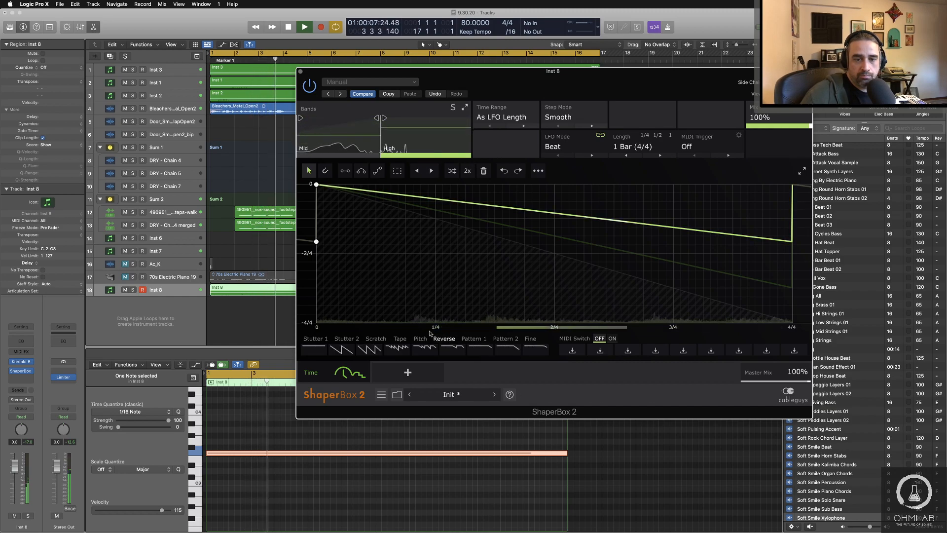
pyautogui.click(369, 349)
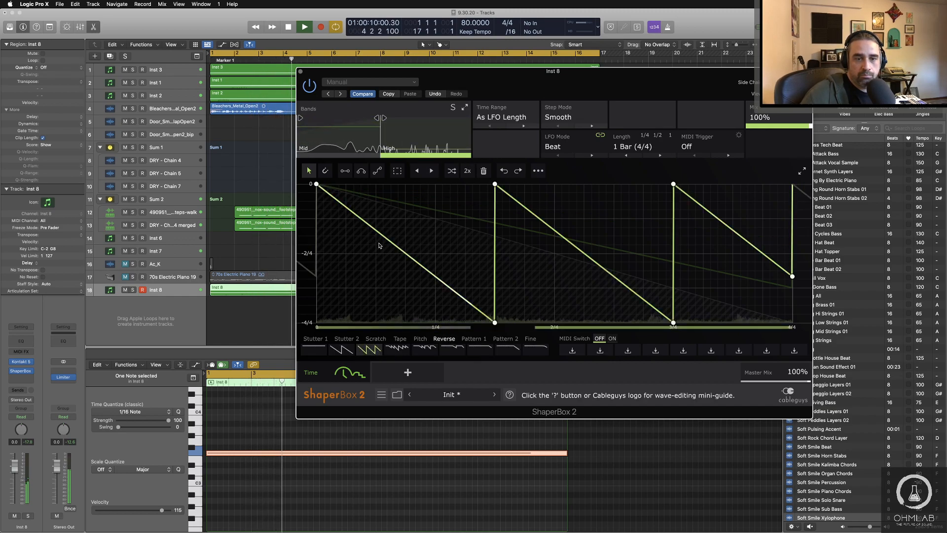
pyautogui.click(343, 350)
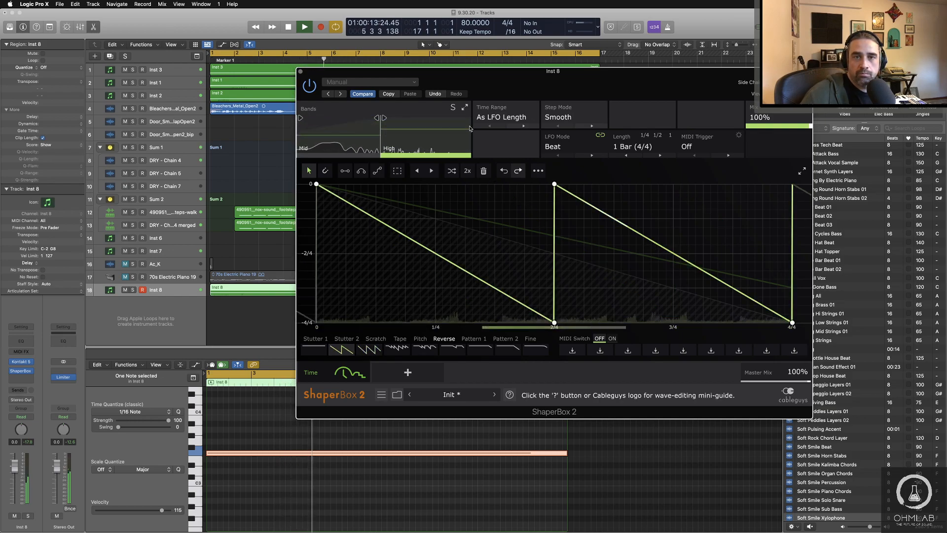
# Step: Lower the Time shaper's mix to 68% and Inst 8's volume fader to -5.2 dB, moving the effect window aside
pyautogui.moveTo(777, 118); pyautogui.dragTo(778, 134)
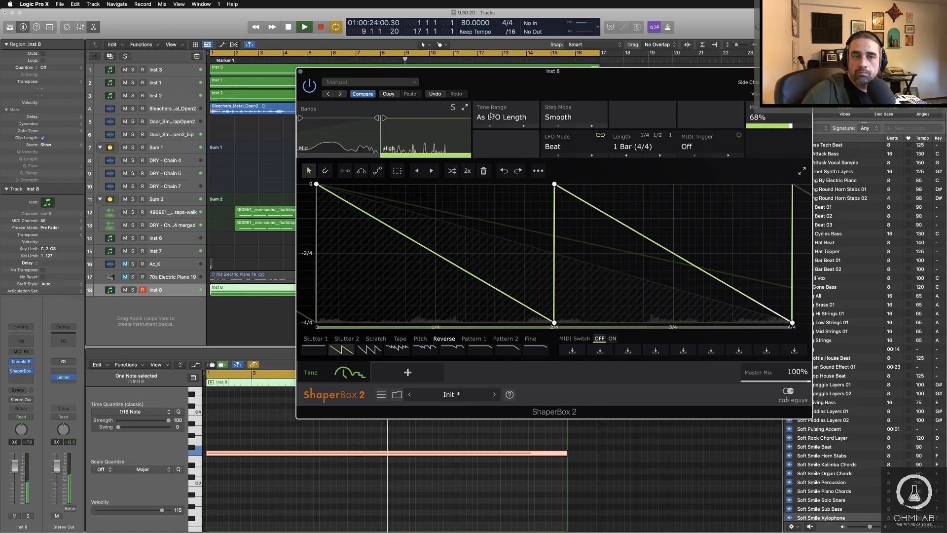
pyautogui.moveTo(486, 81); pyautogui.dragTo(508, 75)
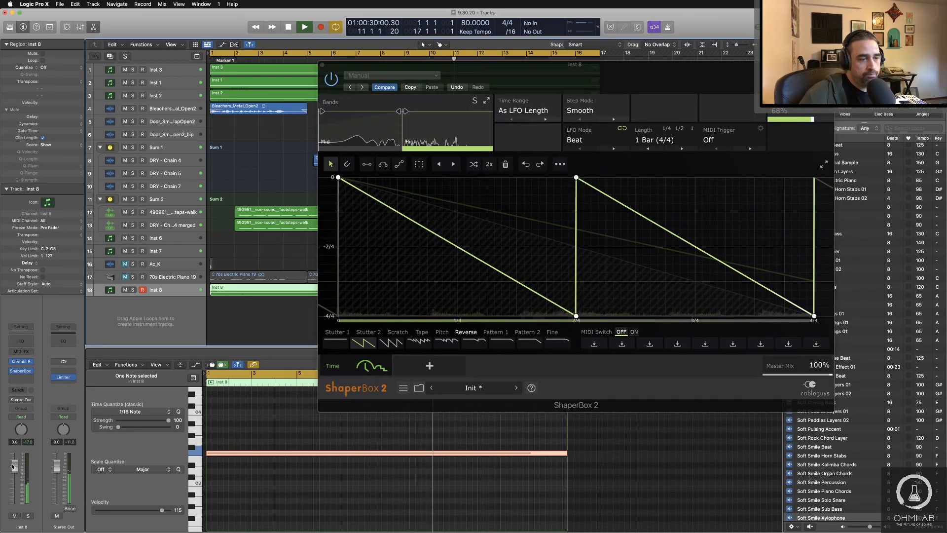
pyautogui.moveTo(15, 466); pyautogui.dragTo(13, 487)
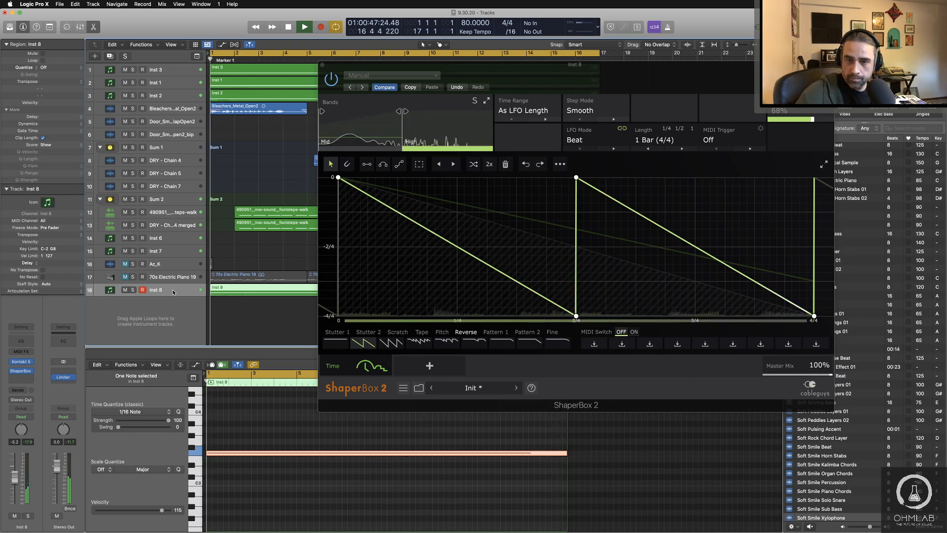
# Step: Insert Native Instruments Replika XT after ShaperBox 2 on Inst 8, set its style to Diffusion, and raise Movement to about 7.80
pyautogui.click(32, 379)
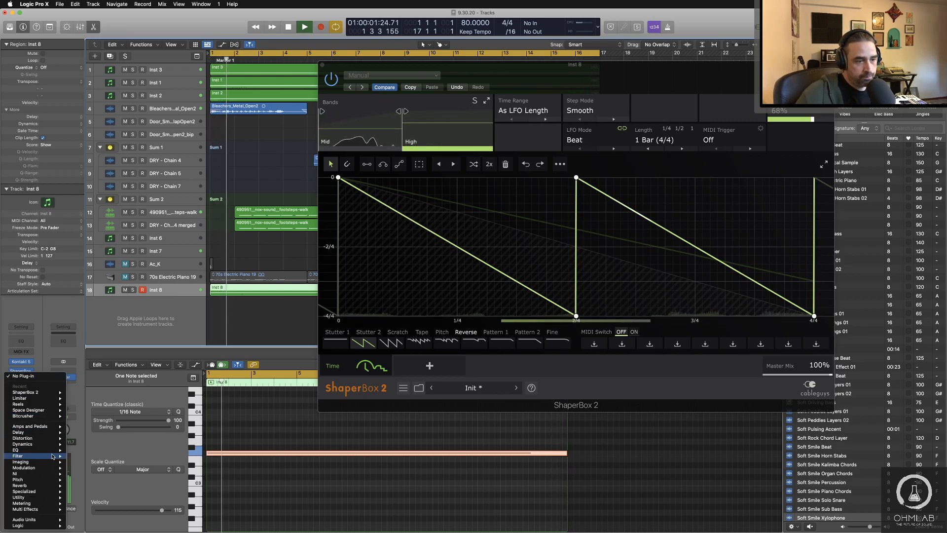
pyautogui.moveTo(35, 520)
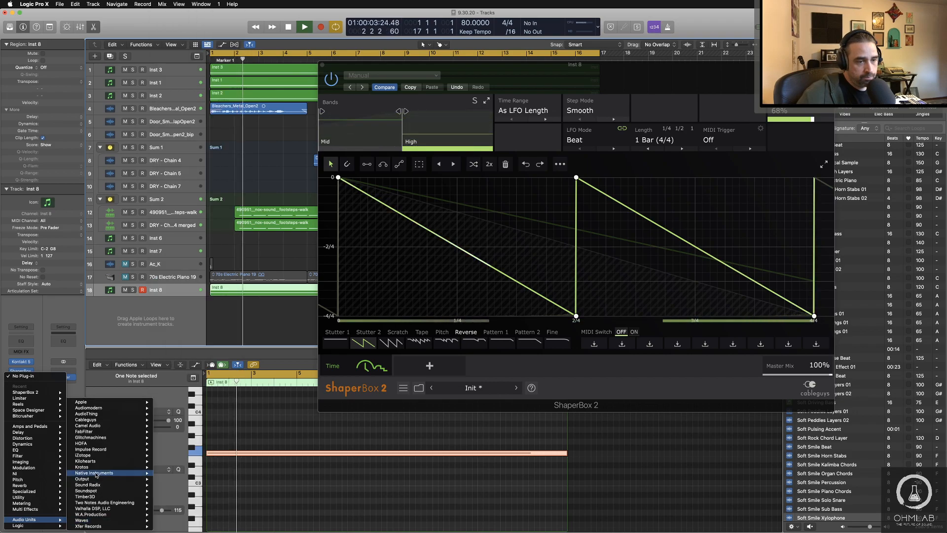
pyautogui.click(231, 467)
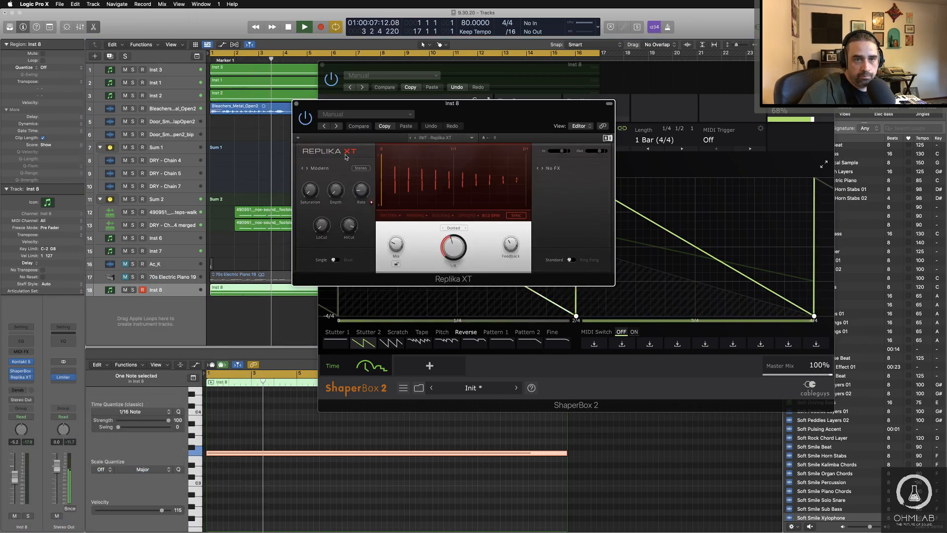
pyautogui.click(320, 169)
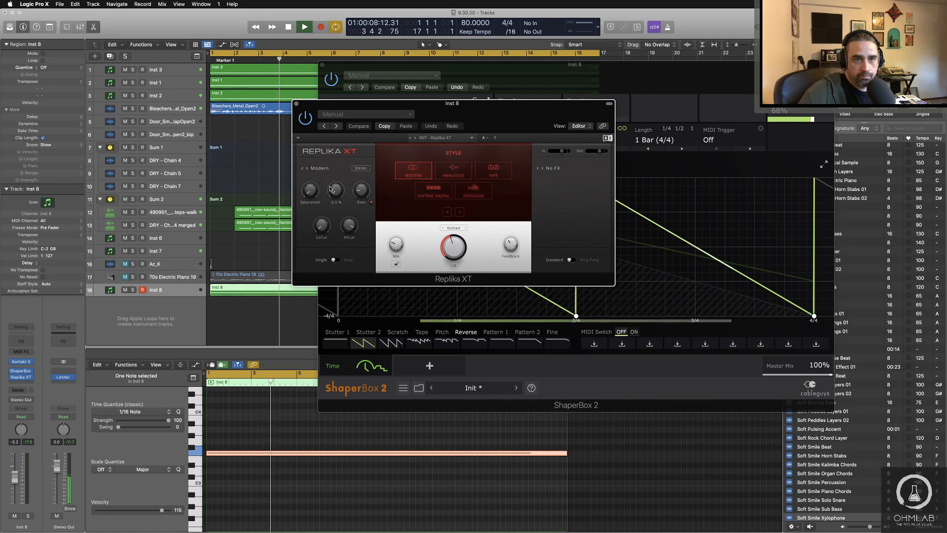
pyautogui.click(462, 195)
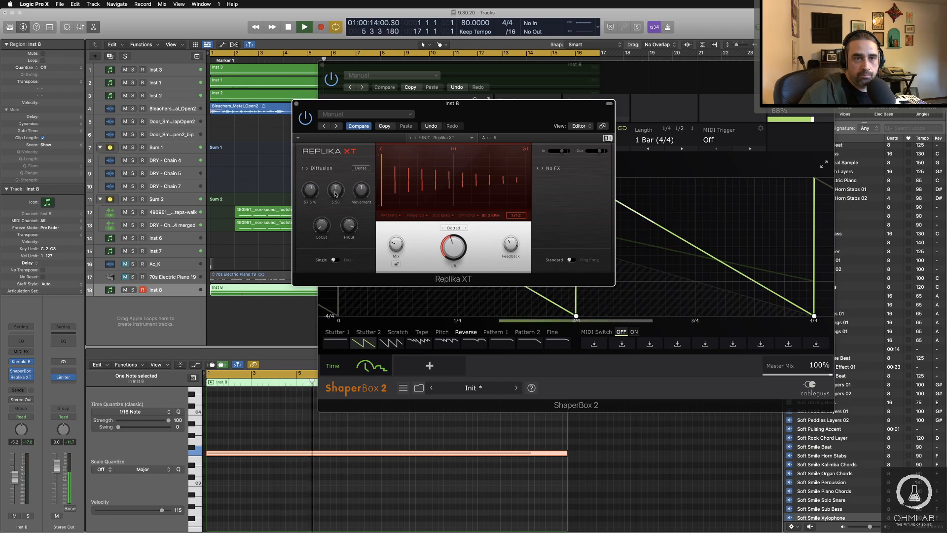
pyautogui.moveTo(361, 197); pyautogui.dragTo(362, 188)
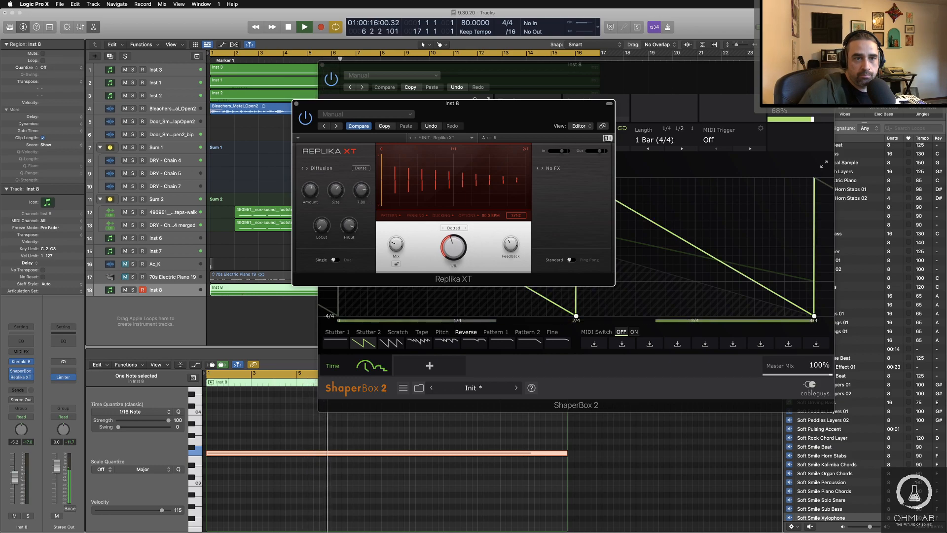
# Step: Switch Replika XT's Diffusion from Dense to Sparse and adjust its LoCut and HiCut filters
pyautogui.click(366, 169)
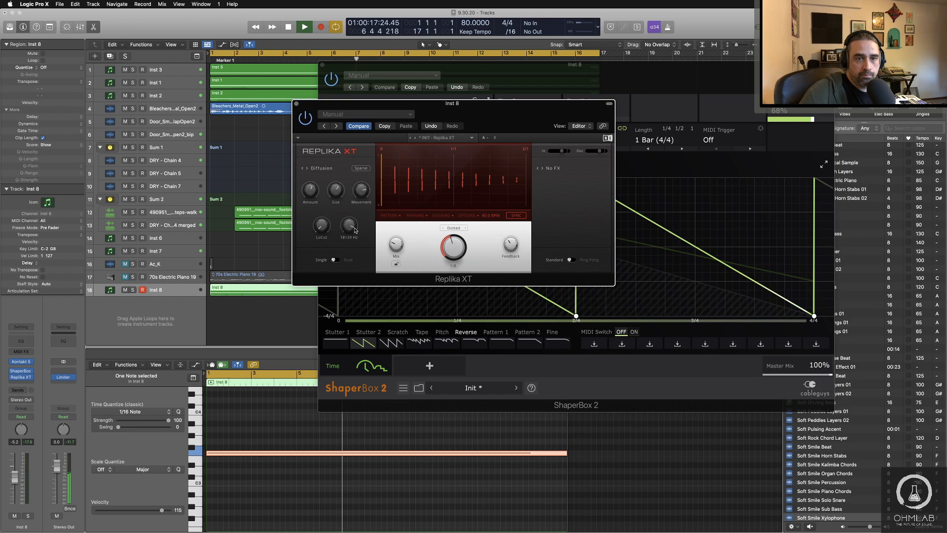
pyautogui.moveTo(322, 224); pyautogui.dragTo(349, 227)
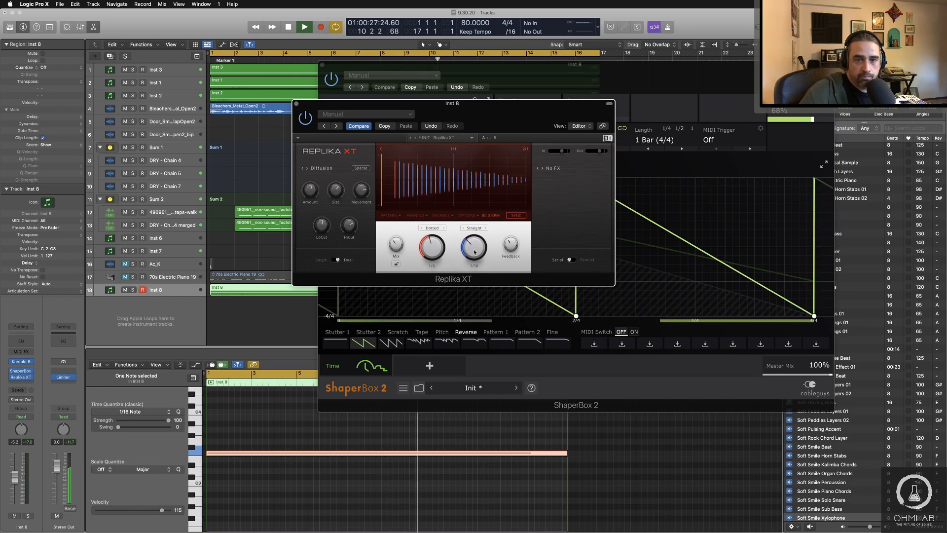
# Step: Set Replika XT's second delay time to 1/8 and its feedback to about 69.5%, and show the modulation effects
pyautogui.moveTo(474, 247); pyautogui.dragTo(474, 242)
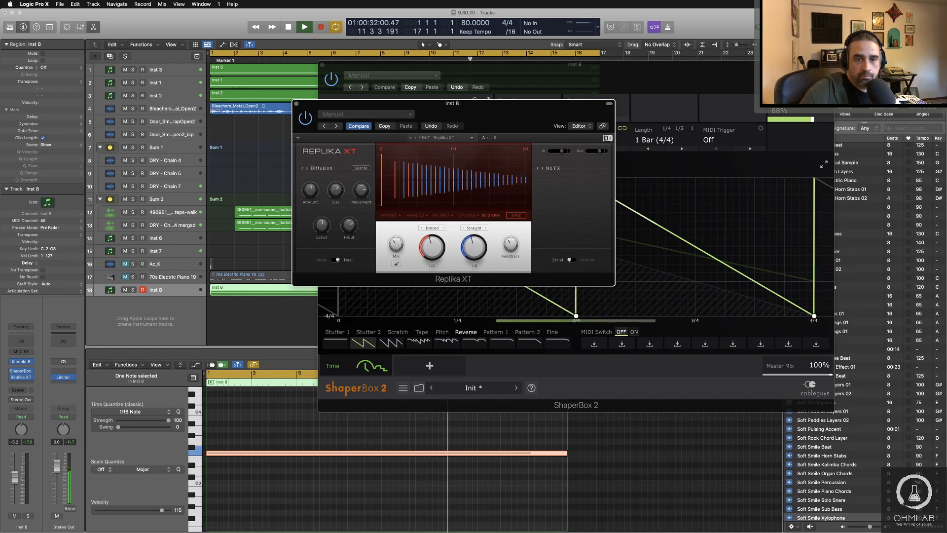
pyautogui.moveTo(515, 249); pyautogui.dragTo(506, 249)
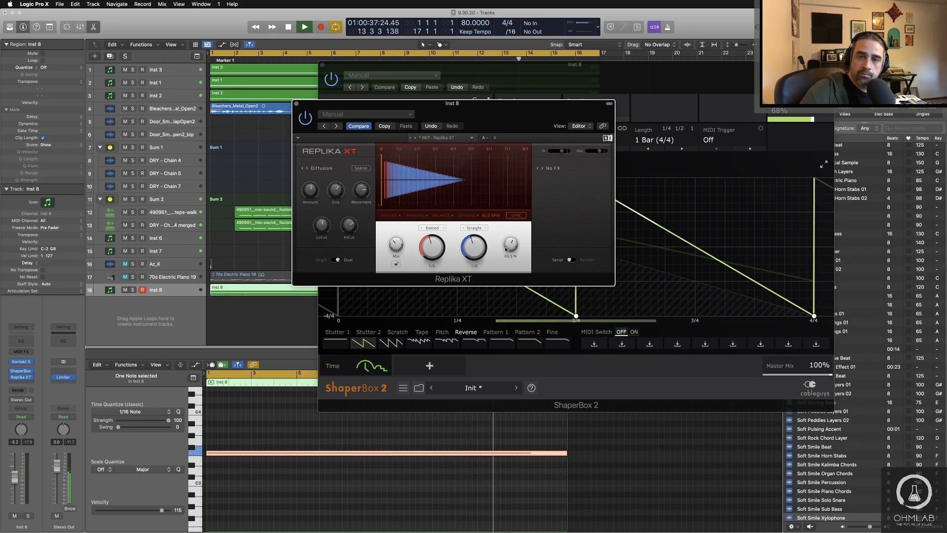
pyautogui.click(552, 170)
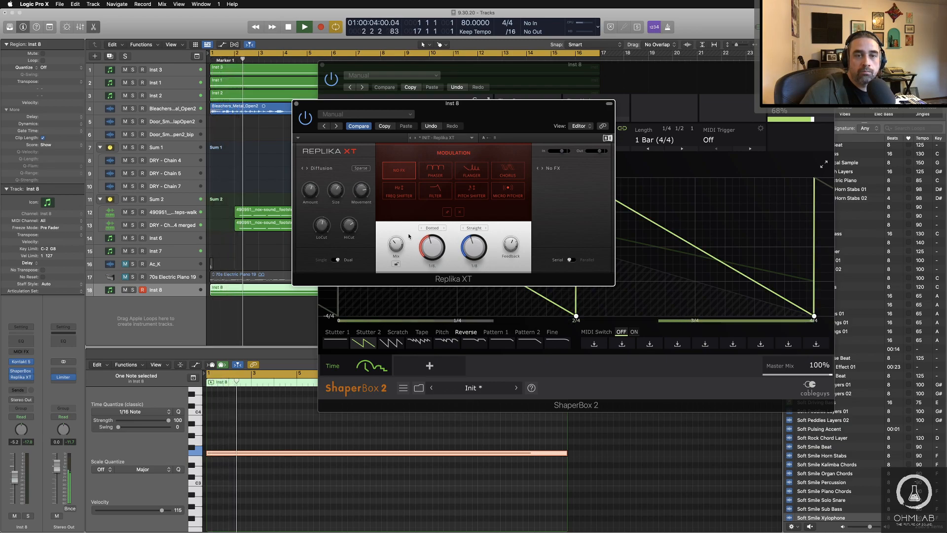
pyautogui.moveTo(430, 114); pyautogui.dragTo(472, 152)
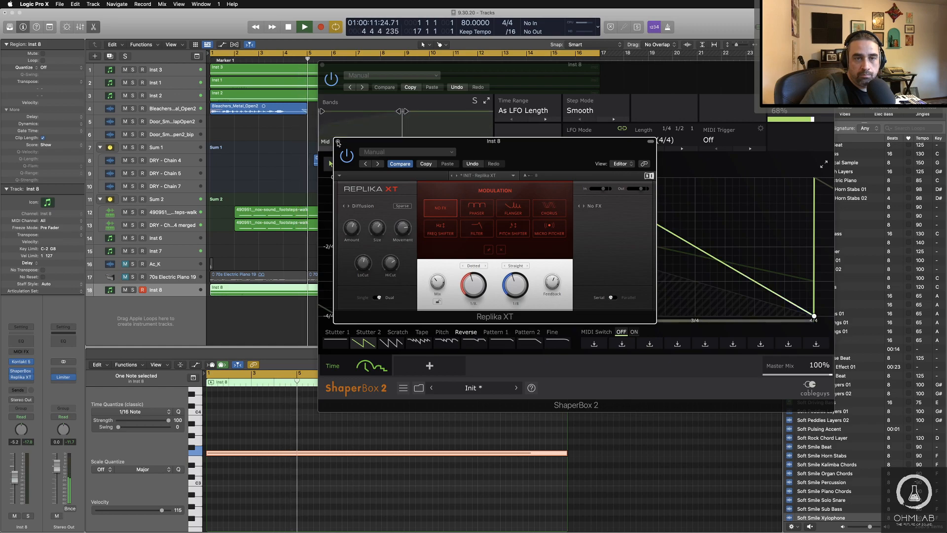
# Step: Audition Inst 8 soloed and within the mix, raise its volume fader to -4.7 dB, and leave it soloed
pyautogui.click(133, 290)
pyautogui.press('space')
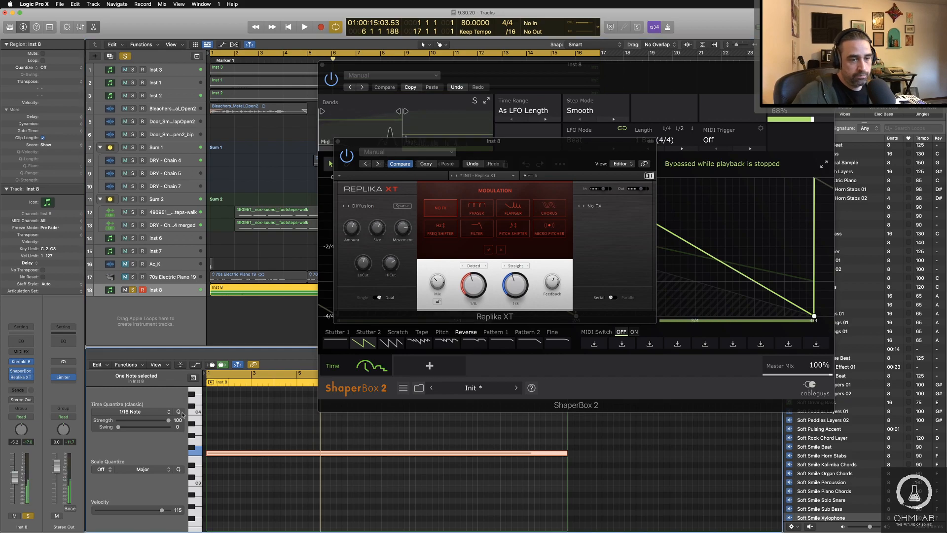
pyautogui.press('space')
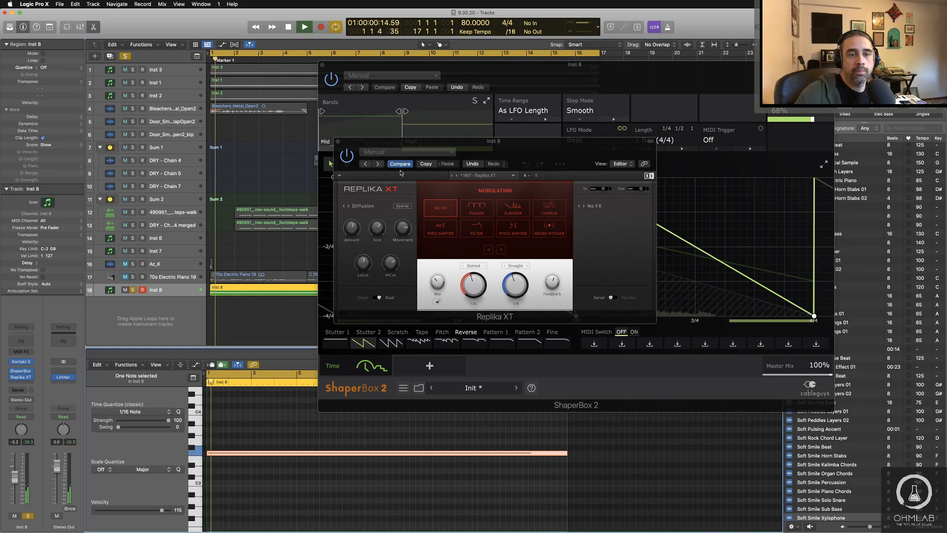
pyautogui.click(132, 290)
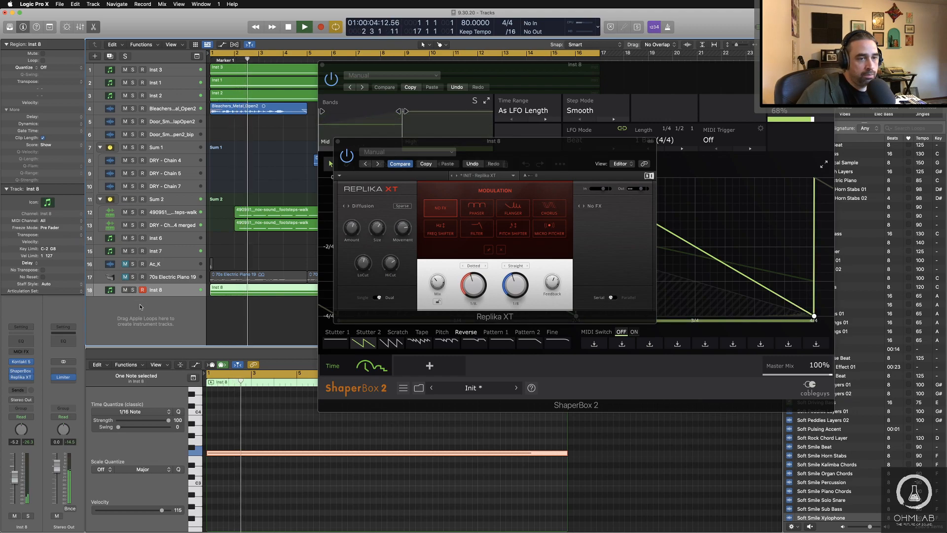
pyautogui.moveTo(15, 479); pyautogui.dragTo(15, 478)
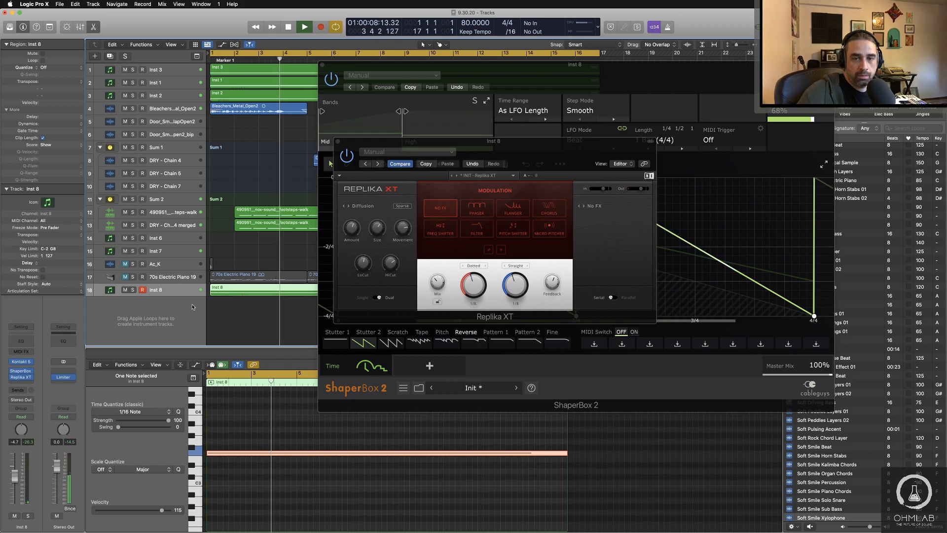
pyautogui.click(133, 290)
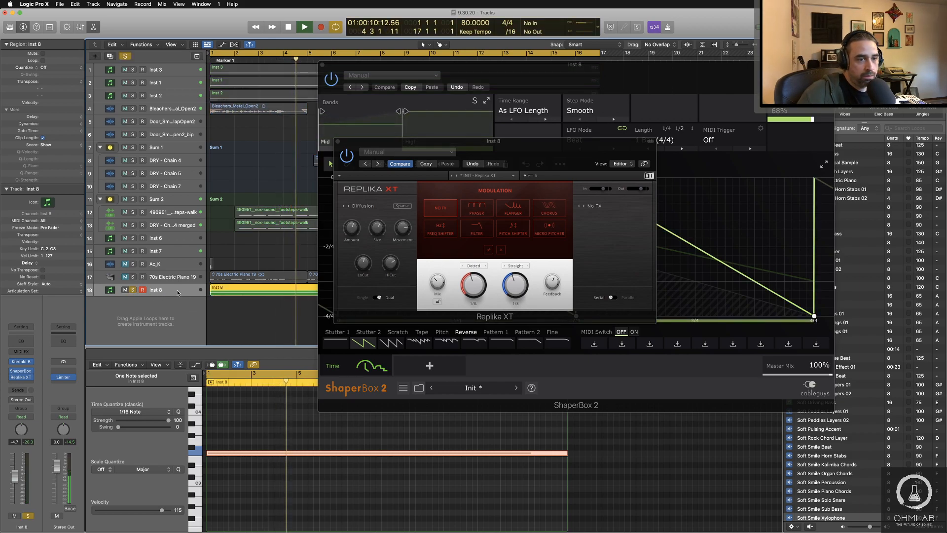
pyautogui.press('space')
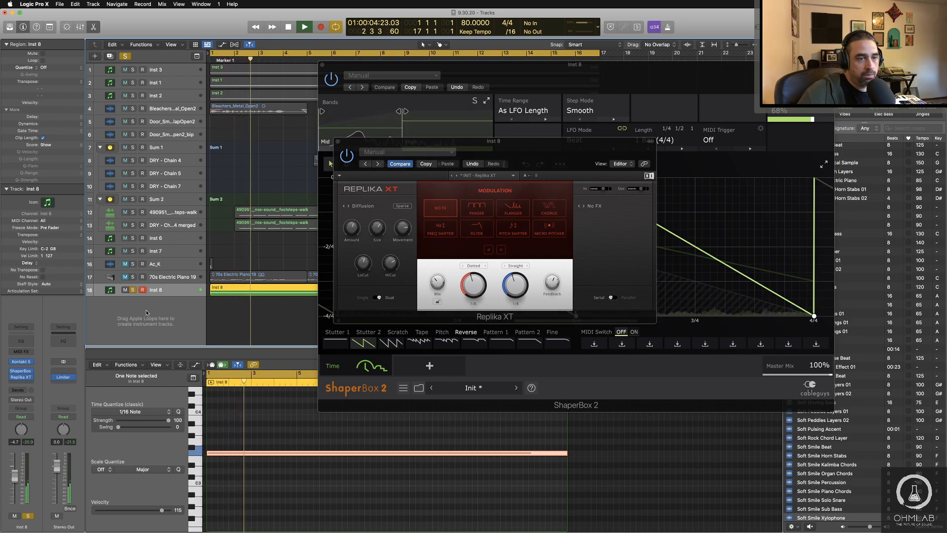
pyautogui.click(21, 383)
pyautogui.moveTo(25, 442)
pyautogui.moveTo(85, 444)
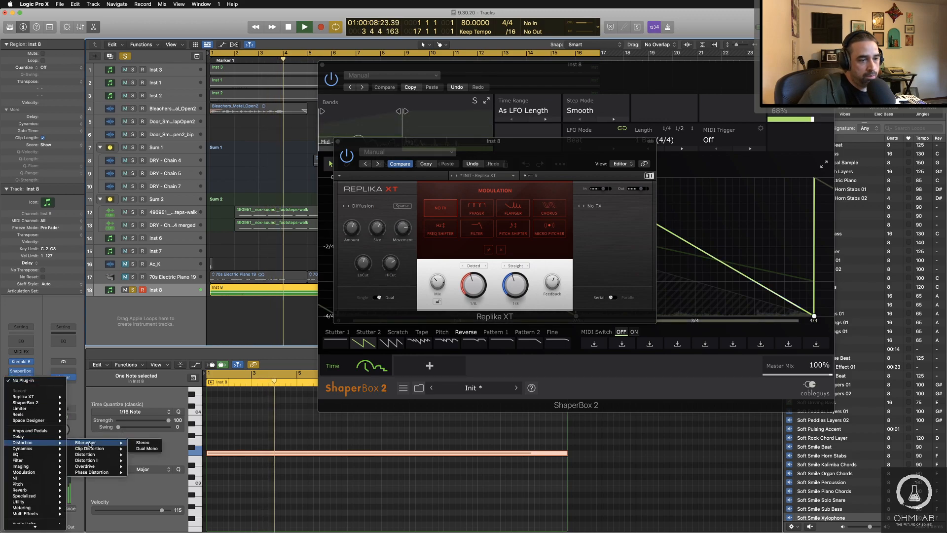
pyautogui.click(89, 443)
pyautogui.click(296, 104)
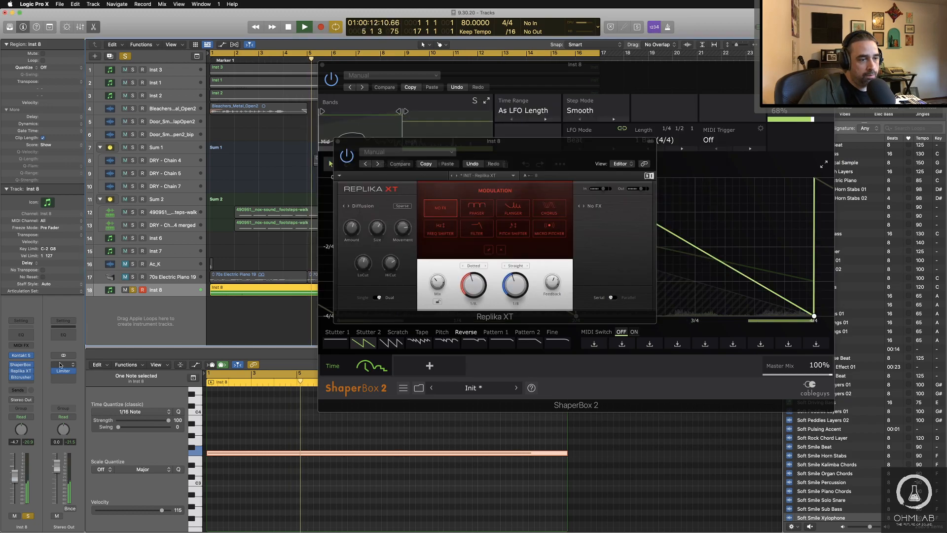
# Step: Replace the Bitcrusher on Inst 8 with the stereo Native Instruments Supercharger GT
pyautogui.click(22, 377)
pyautogui.moveTo(49, 521)
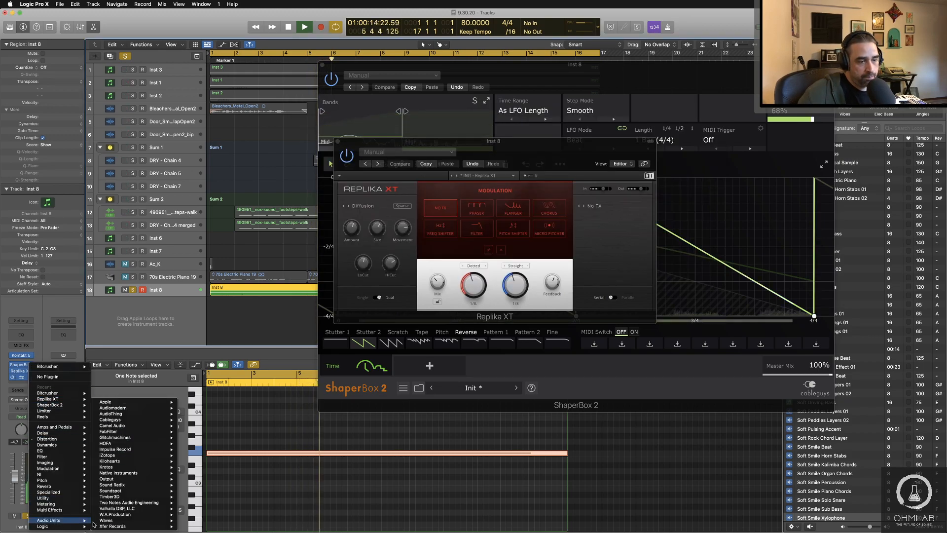
pyautogui.moveTo(147, 474)
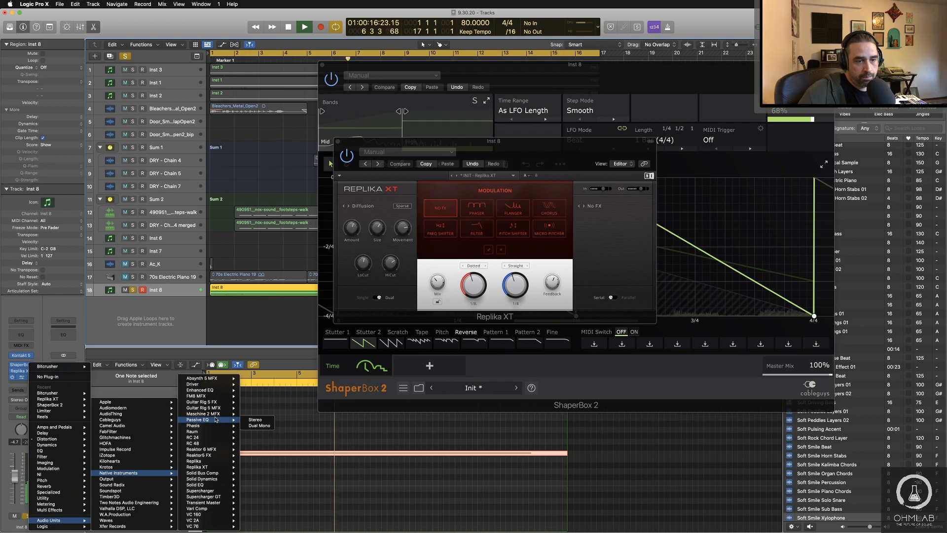
pyautogui.moveTo(224, 498)
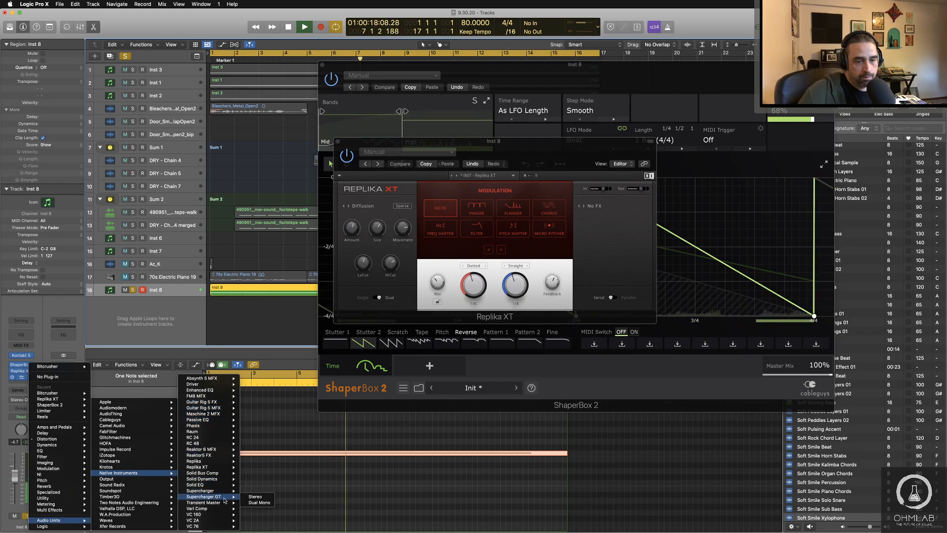
pyautogui.click(254, 497)
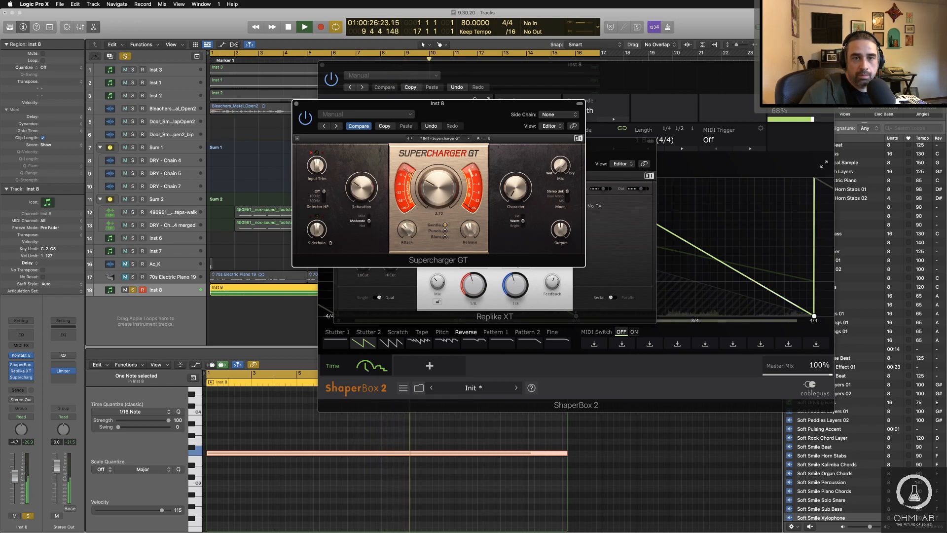
# Step: Adjust Supercharger GT's compression, raise its input trim, and set its wet/dry mix to 69% / 31%, closing its window when done
pyautogui.moveTo(439, 187); pyautogui.dragTo(439, 189)
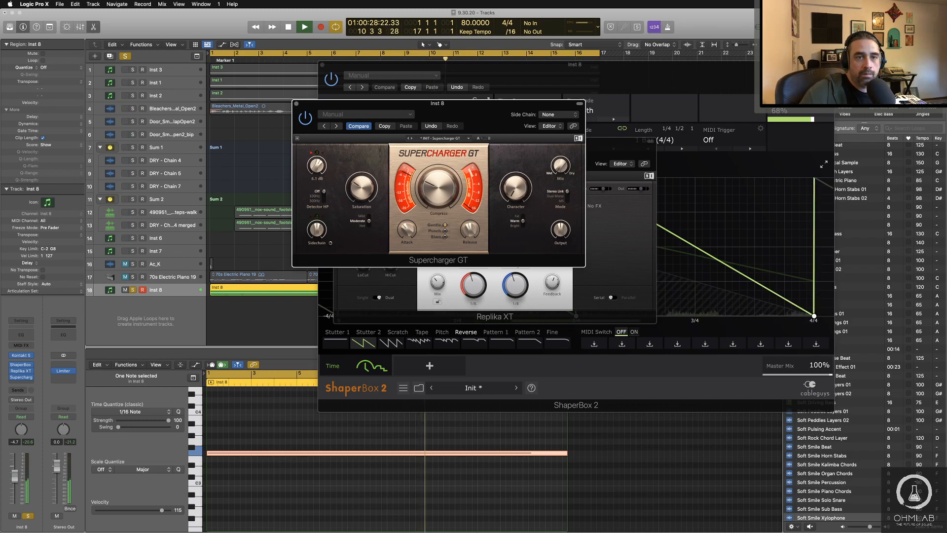
pyautogui.moveTo(317, 165); pyautogui.dragTo(316, 158)
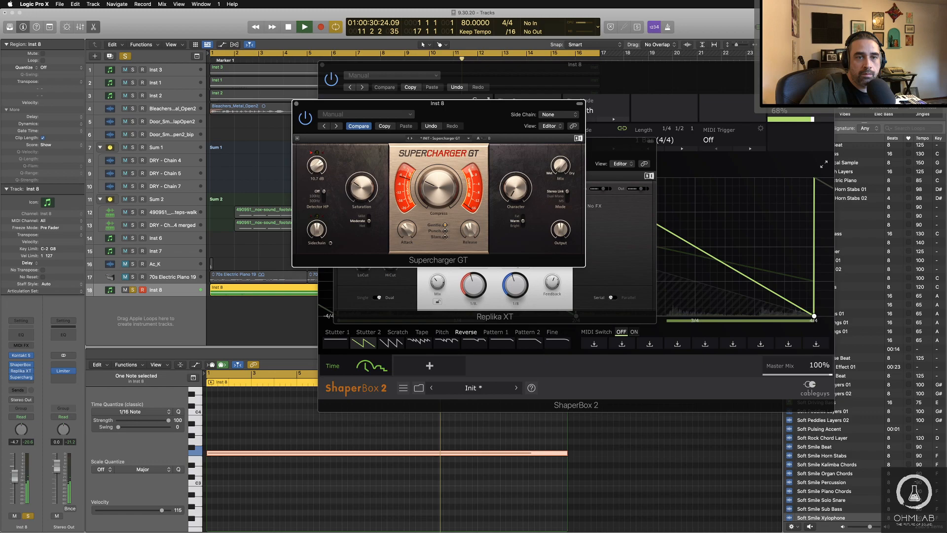
pyautogui.moveTo(314, 170); pyautogui.dragTo(315, 164)
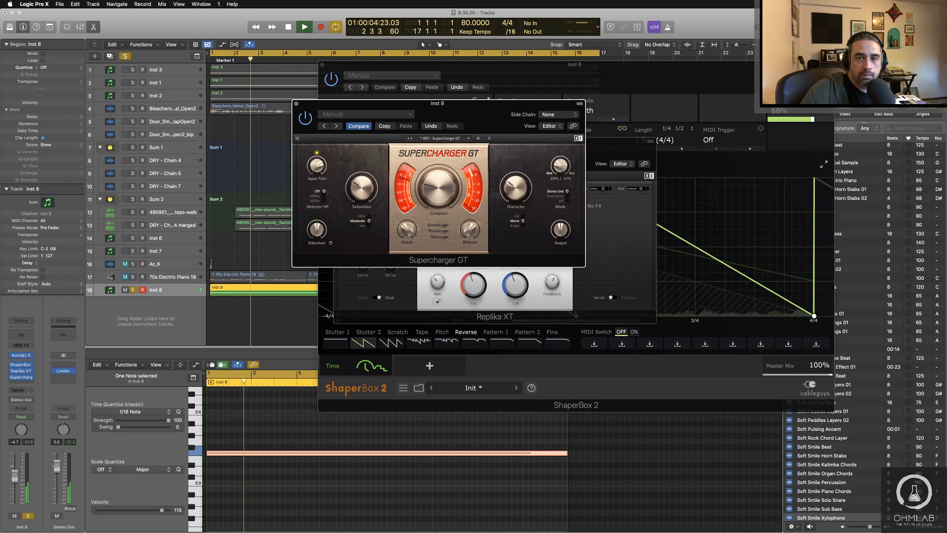
pyautogui.click(296, 104)
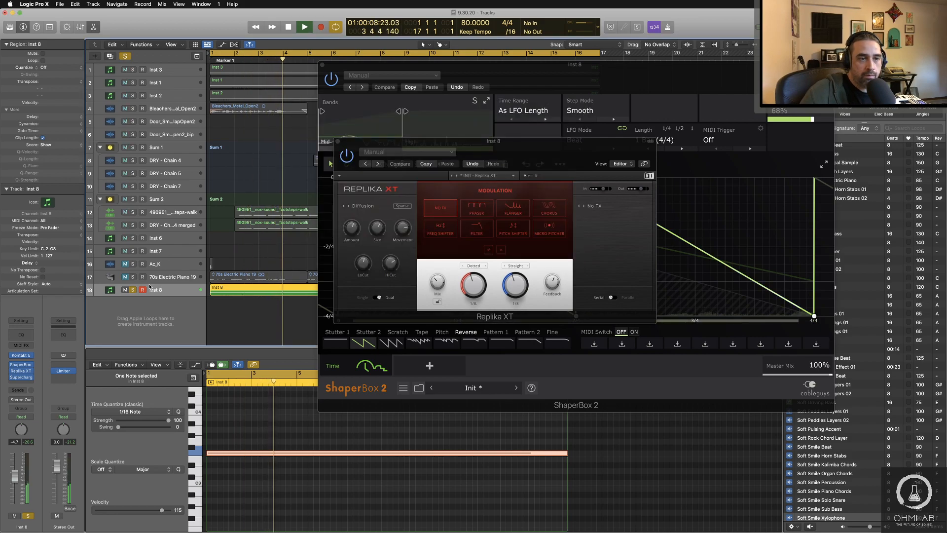
# Step: Unsolo Inst 8 and lower its volume fader to -5.3 dB, moving the Replika XT window aside
pyautogui.press('s')
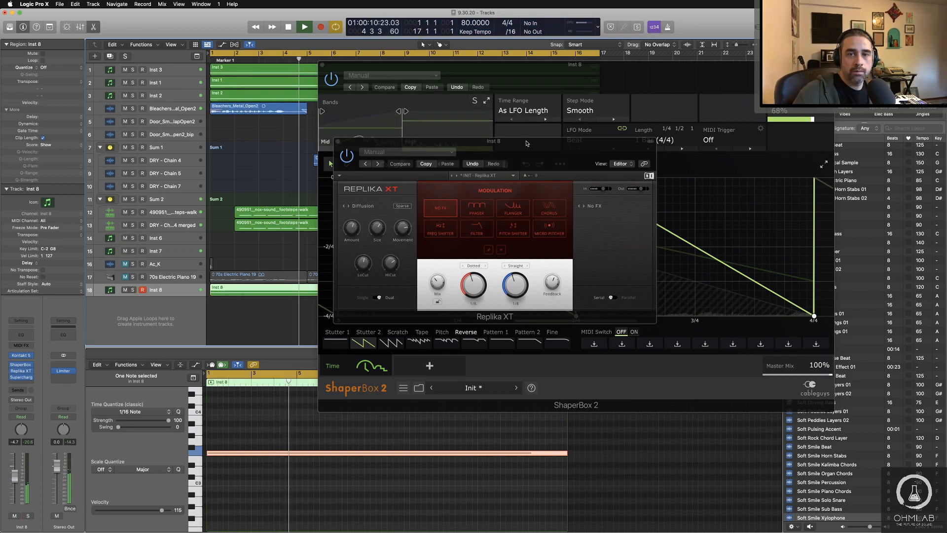
pyautogui.moveTo(527, 143); pyautogui.dragTo(649, 187)
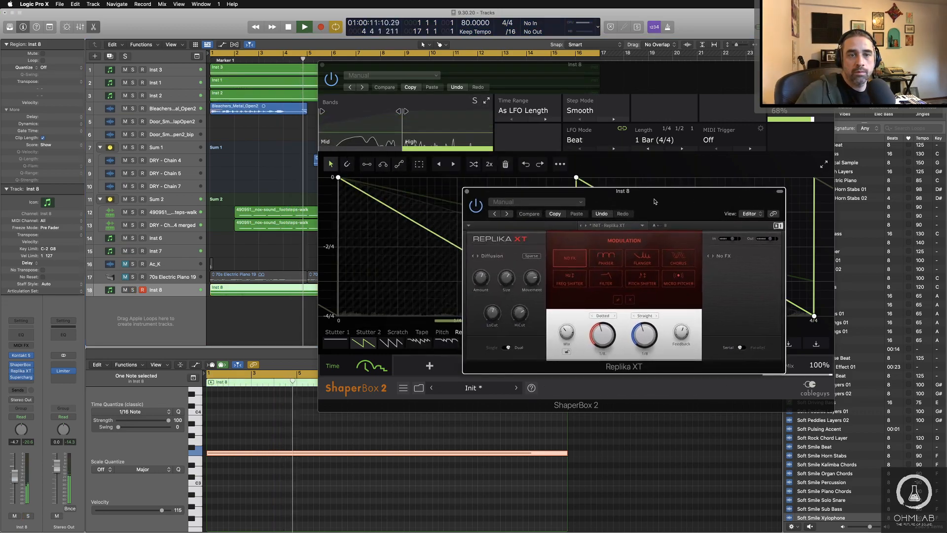
pyautogui.click(213, 292)
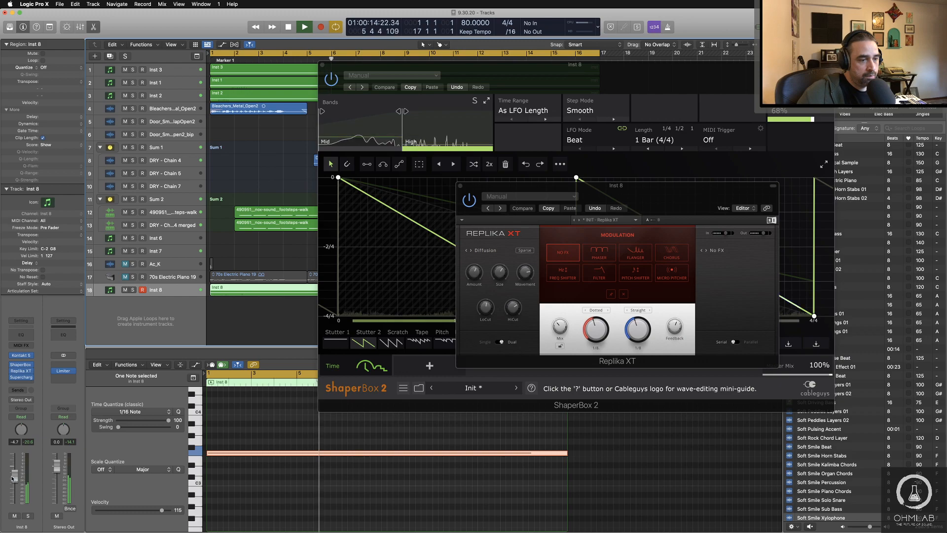
pyautogui.moveTo(12, 478); pyautogui.dragTo(12, 480)
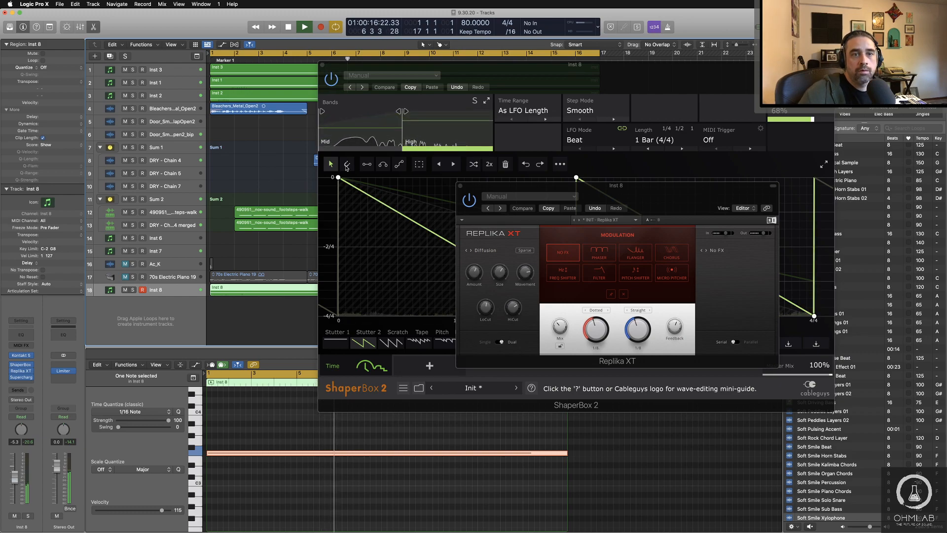
# Step: Close the ShaperBox 2 window, hide the Replika XT window, and stop playback after auditioning the full arrangement
pyautogui.moveTo(327, 70); pyautogui.dragTo(350, 90)
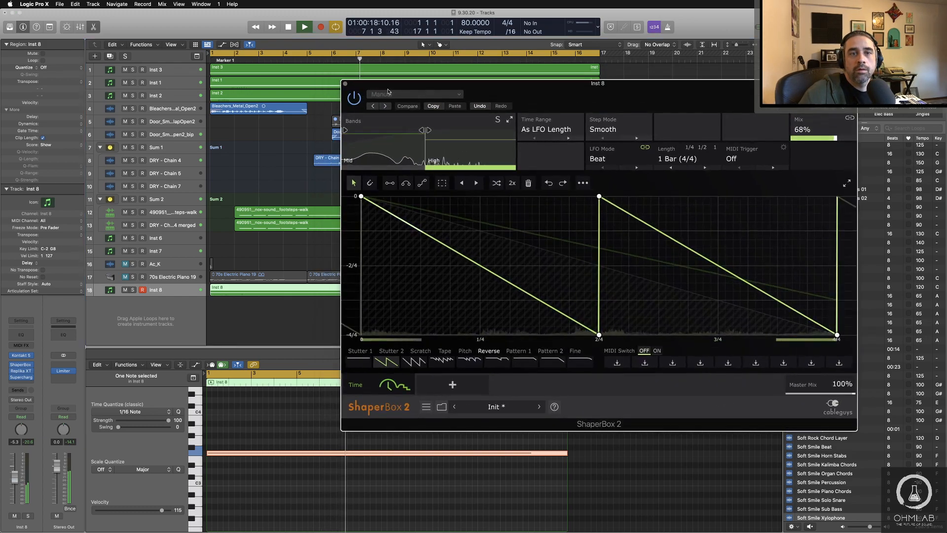
pyautogui.click(345, 83)
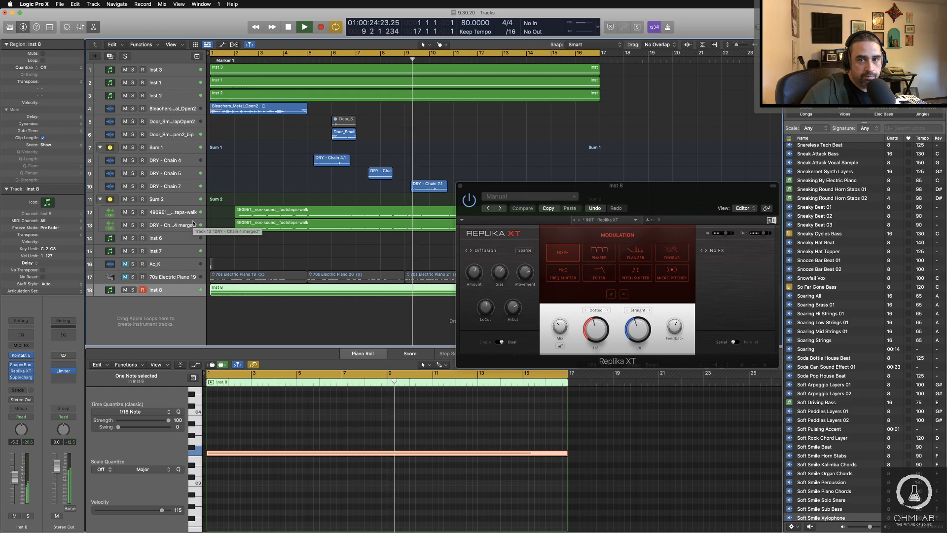
pyautogui.moveTo(602, 197); pyautogui.dragTo(609, 219)
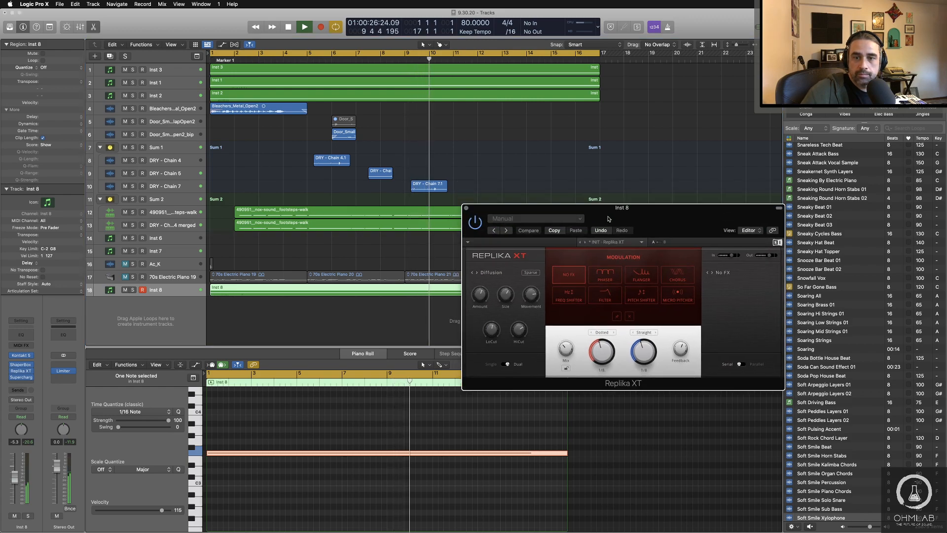
pyautogui.press('v')
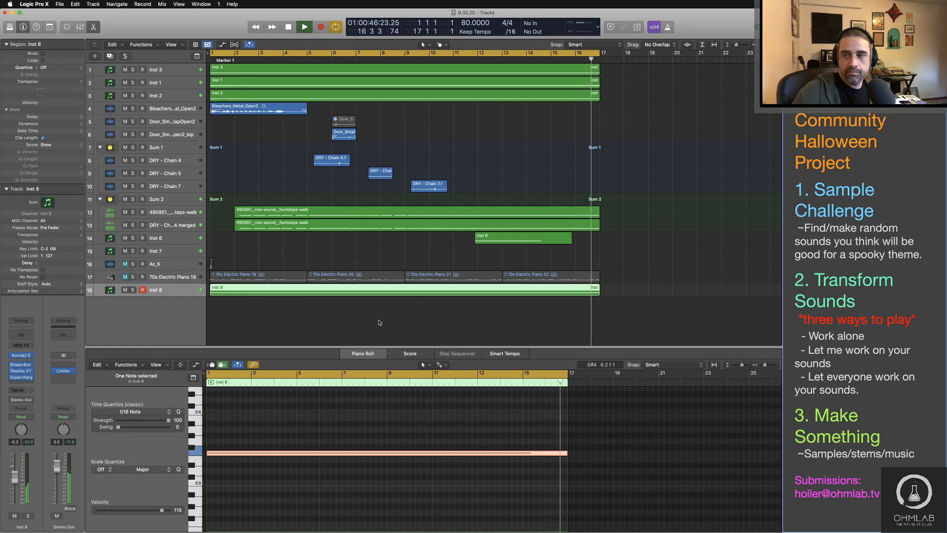
pyautogui.press('space')
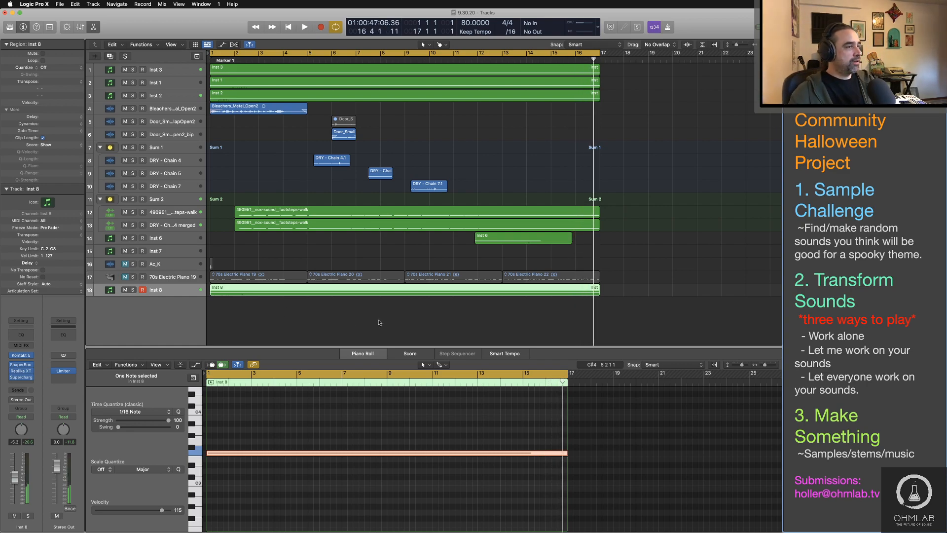